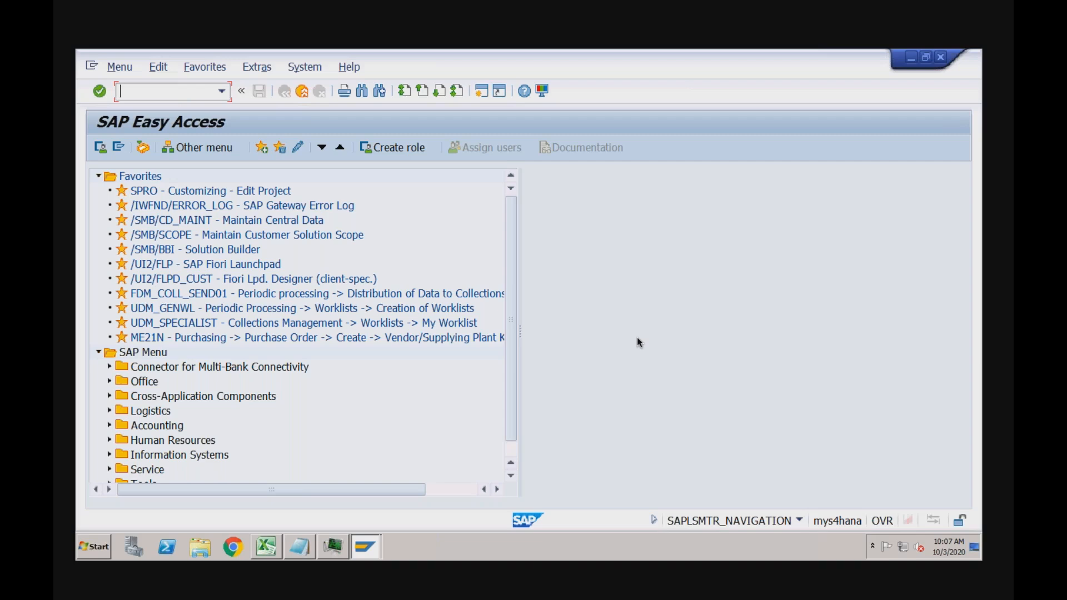
Open a new Notepad note, maximized, and enter the heading "Pricing:" followed by a blank line and "Base Price"
click(94, 547)
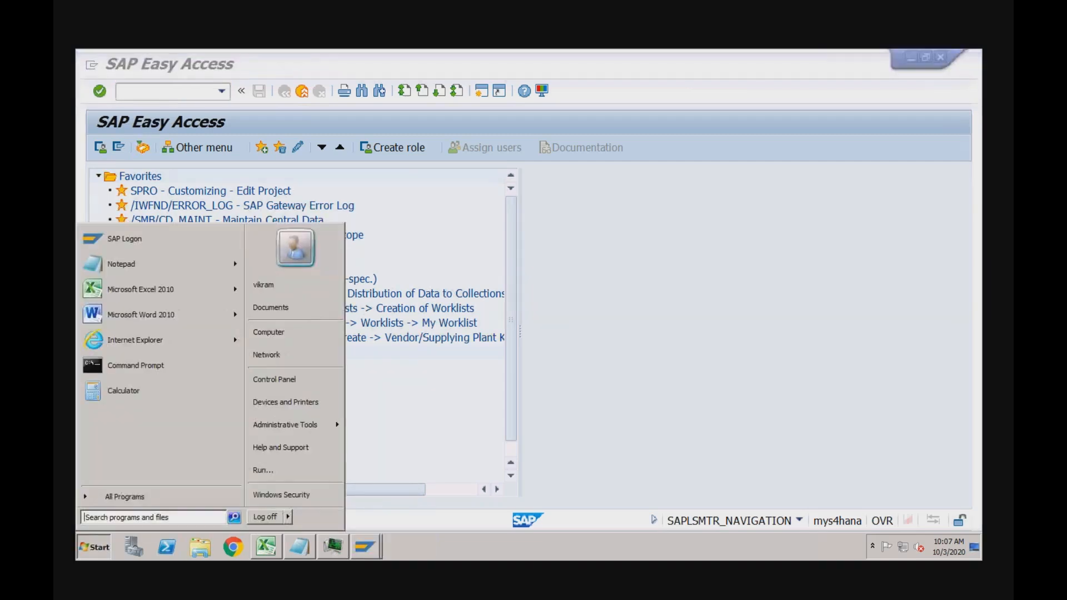
click(149, 268)
text(Pricing)
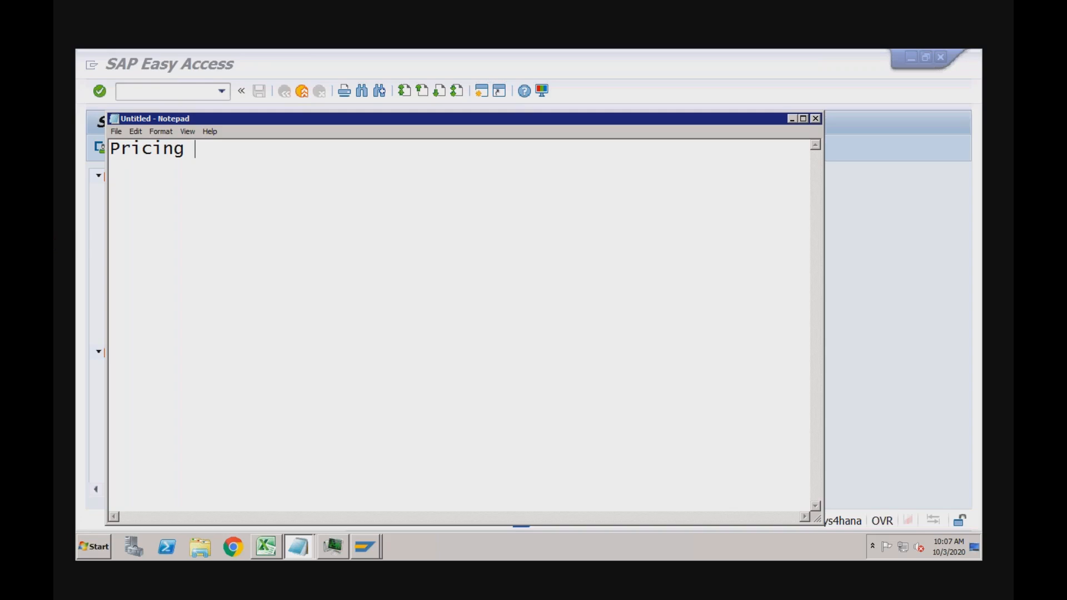
key(BackSpace)
text(:)
double_click(277, 120)
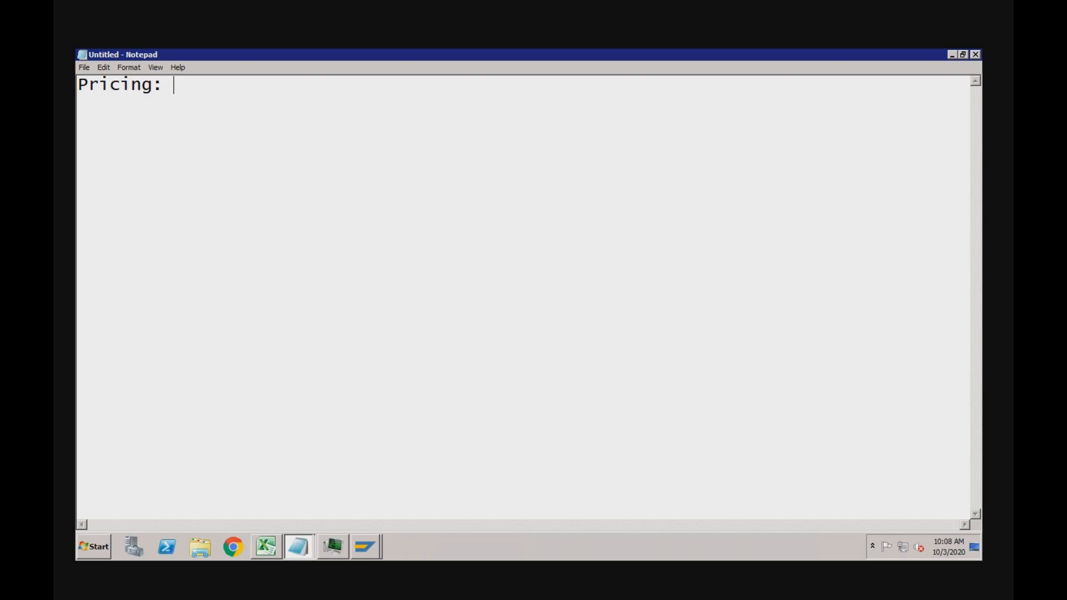
key(Return)
key(Return)
text(Base Price)
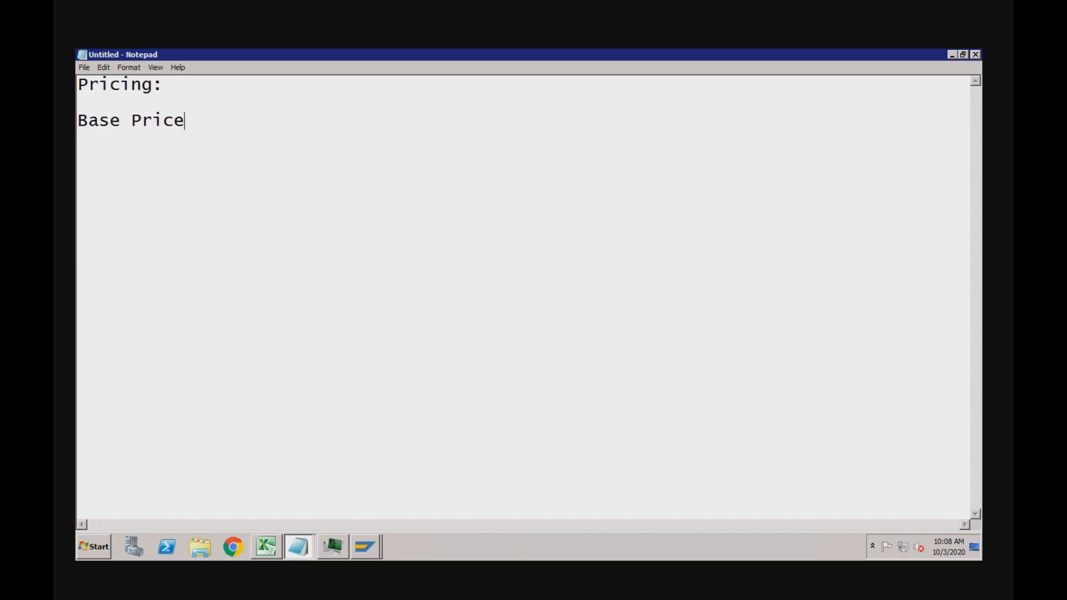
Open a new blank Microsoft Excel workbook and maximize its window
click(96, 545)
click(158, 296)
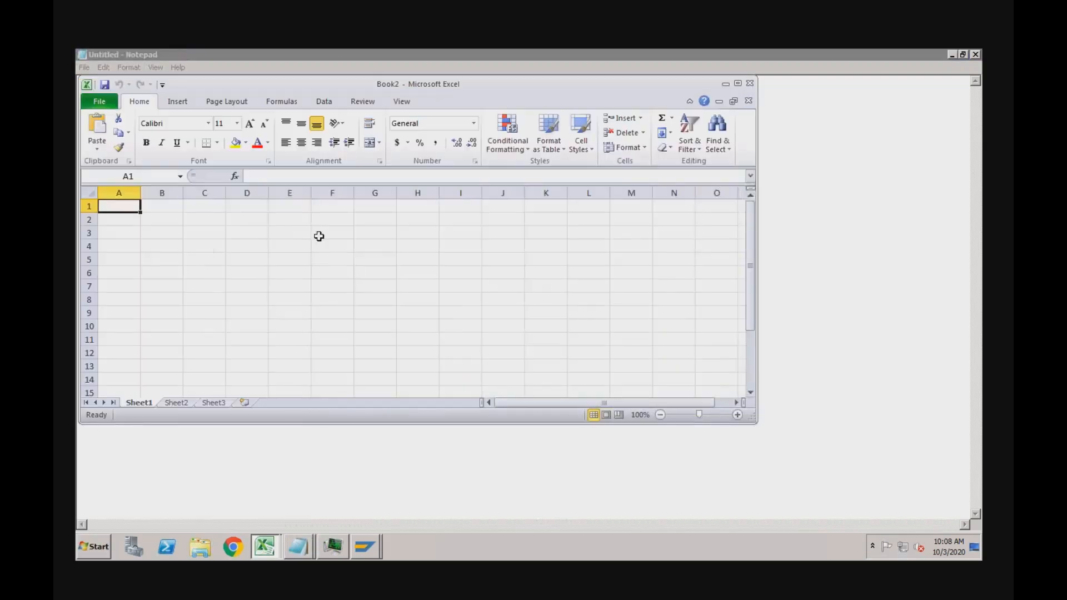
click(737, 84)
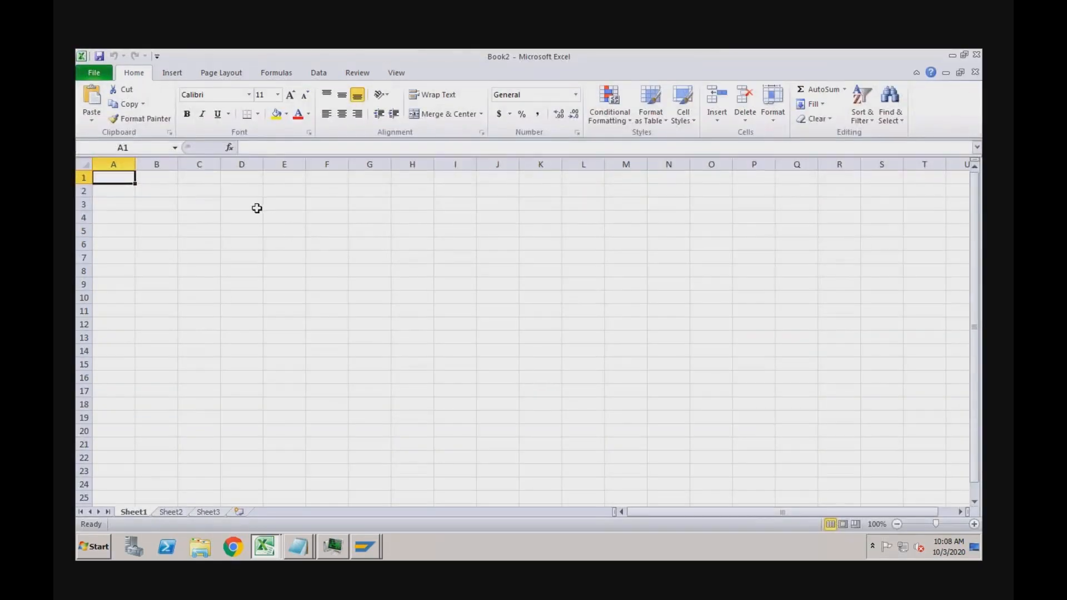
Enter the heading "Pricing Elements" in cell D3 and widen column D to fit it
click(239, 205)
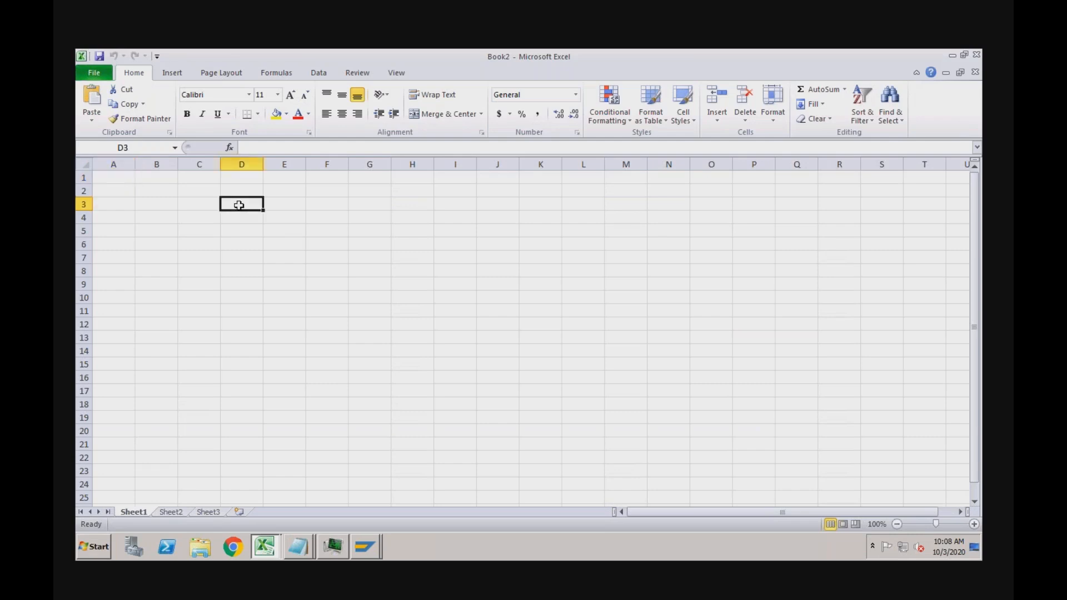
text(Pricing Ele)
key(BackSpace)
key(BackSpace)
text(lements)
click(250, 190)
drag(261, 164, 294, 164)
Enter "Selling Laptop" in C2 with the quantity 10 in D2, widening column C to fit the label
click(190, 191)
text(Sell)
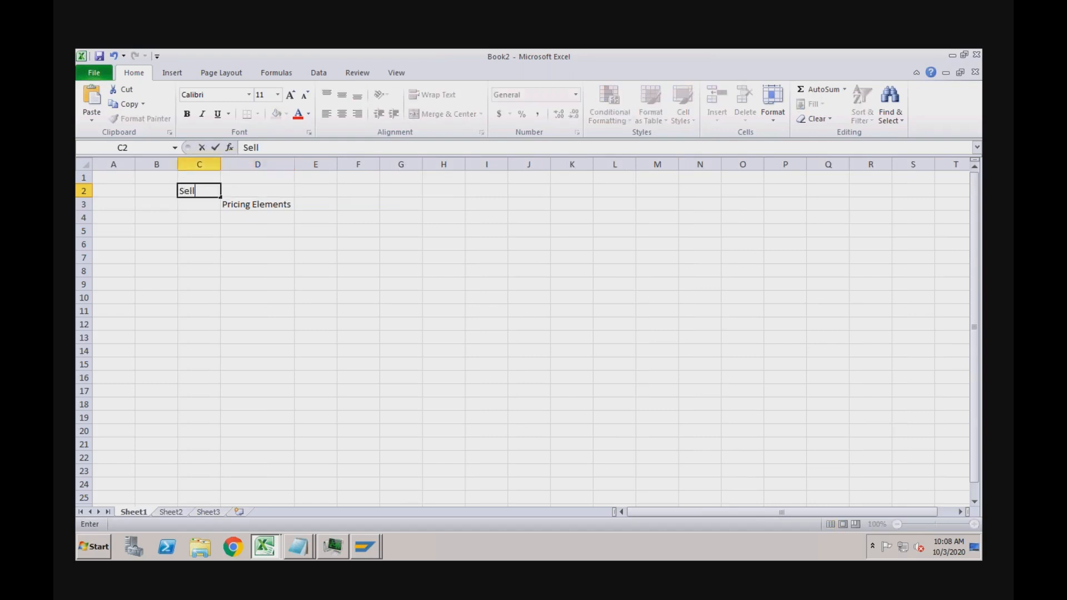
text(ing Laptop)
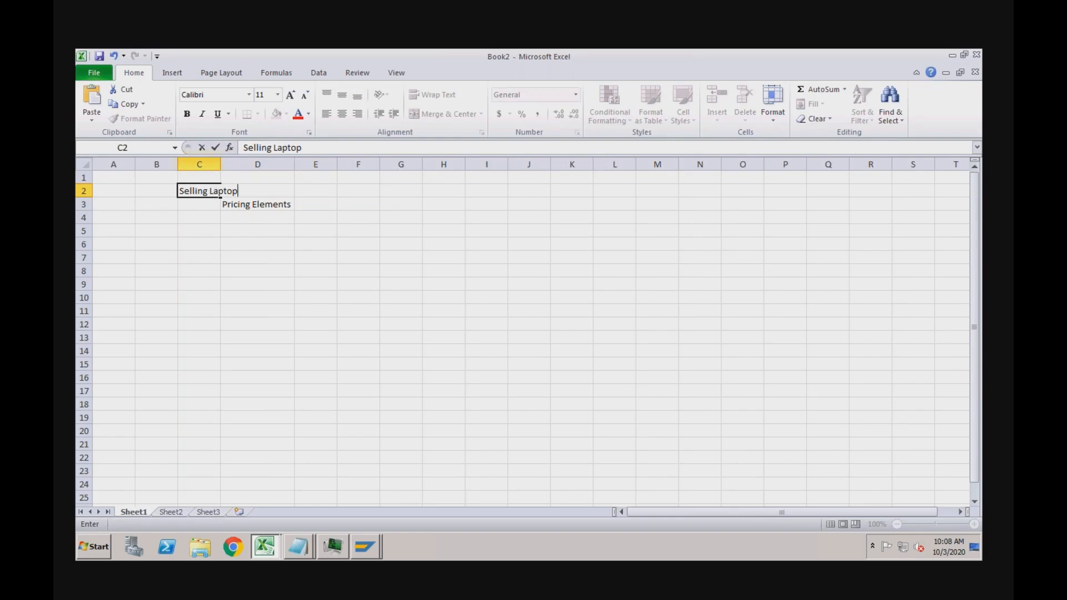
click(202, 223)
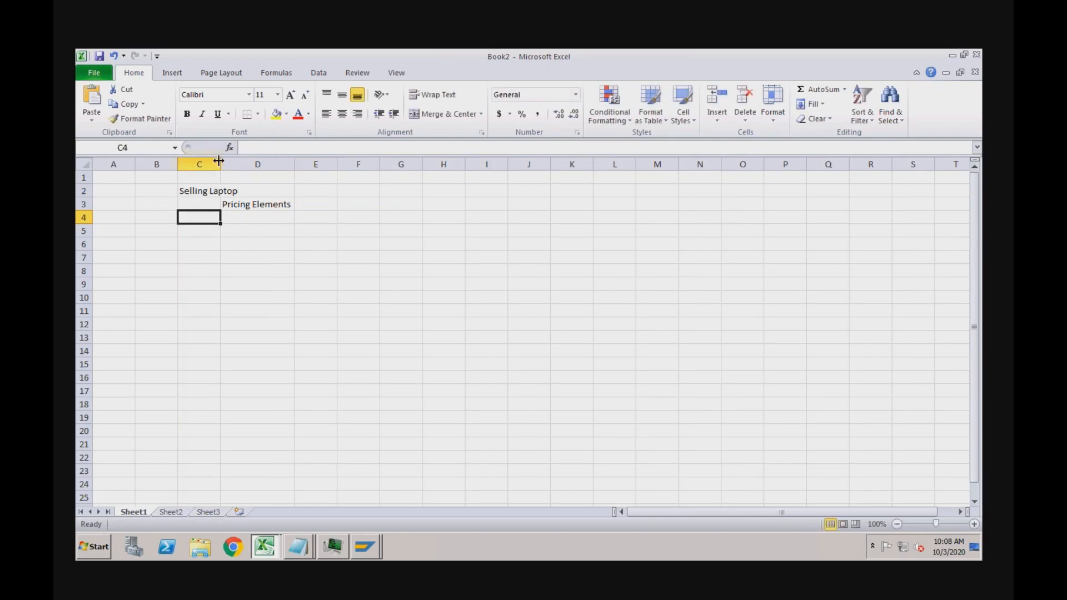
drag(218, 160, 241, 160)
click(250, 191)
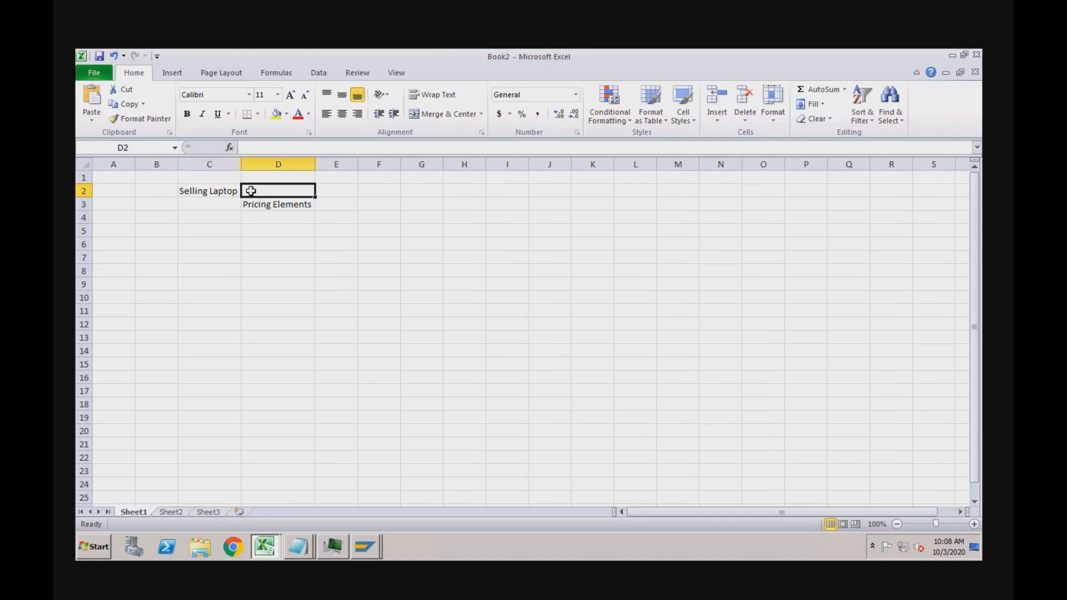
text(10)
key(Return)
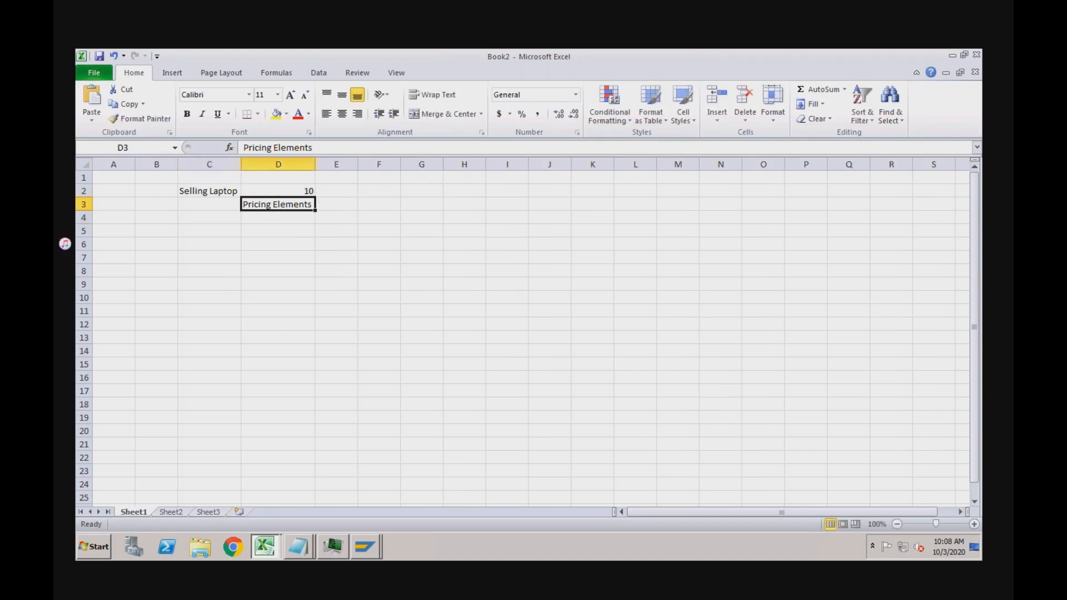
List the pricing elements "Base Price", "Taxes", "Discount" and "Freight" in cells D5 to D8
click(282, 222)
click(275, 234)
text(B)
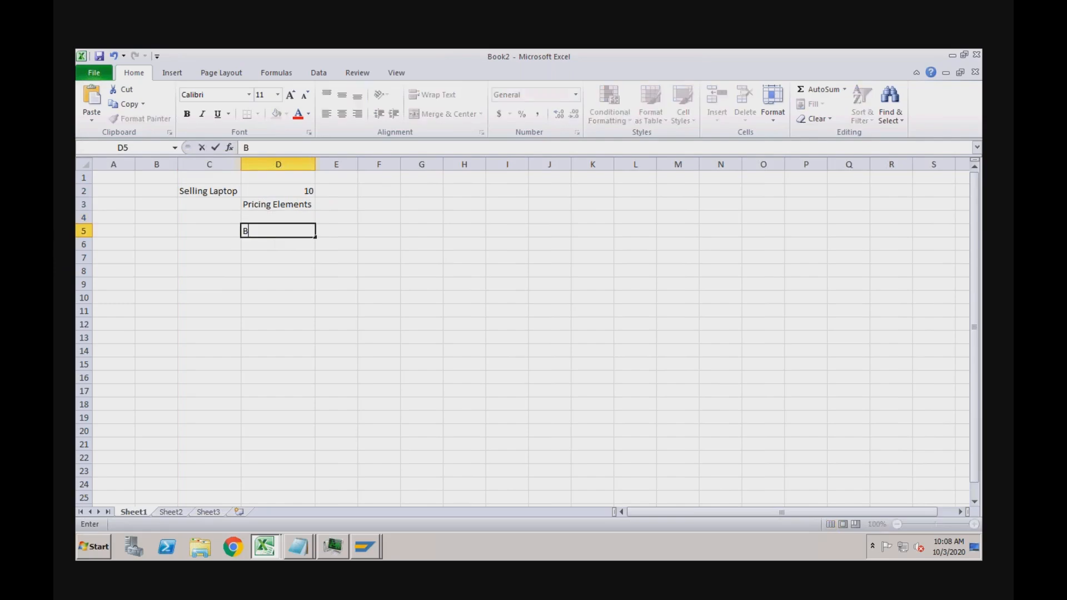
text(ase Price)
key(Return)
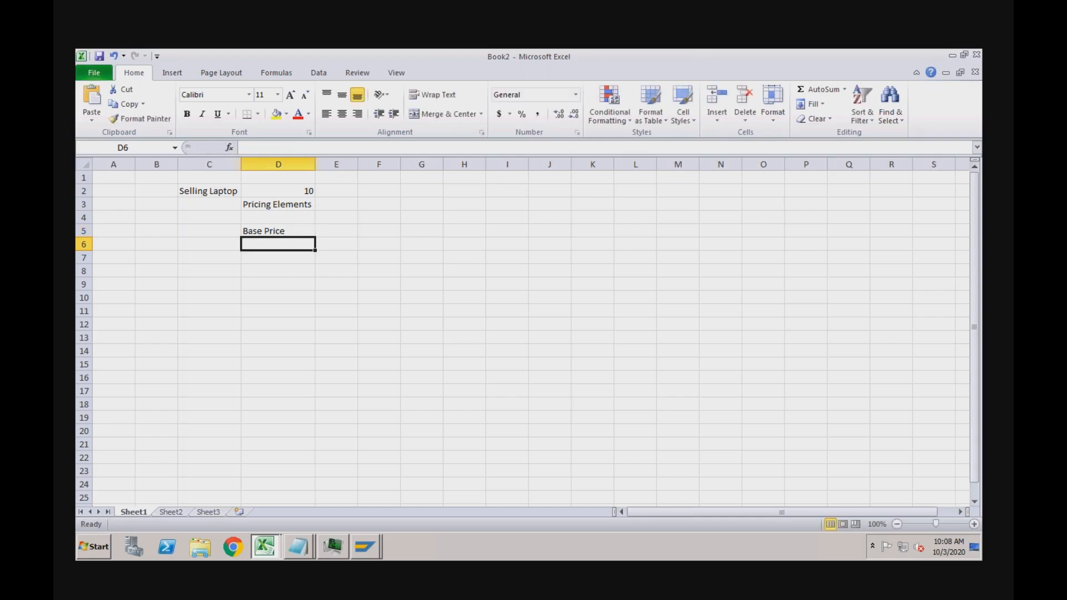
text(Taxes)
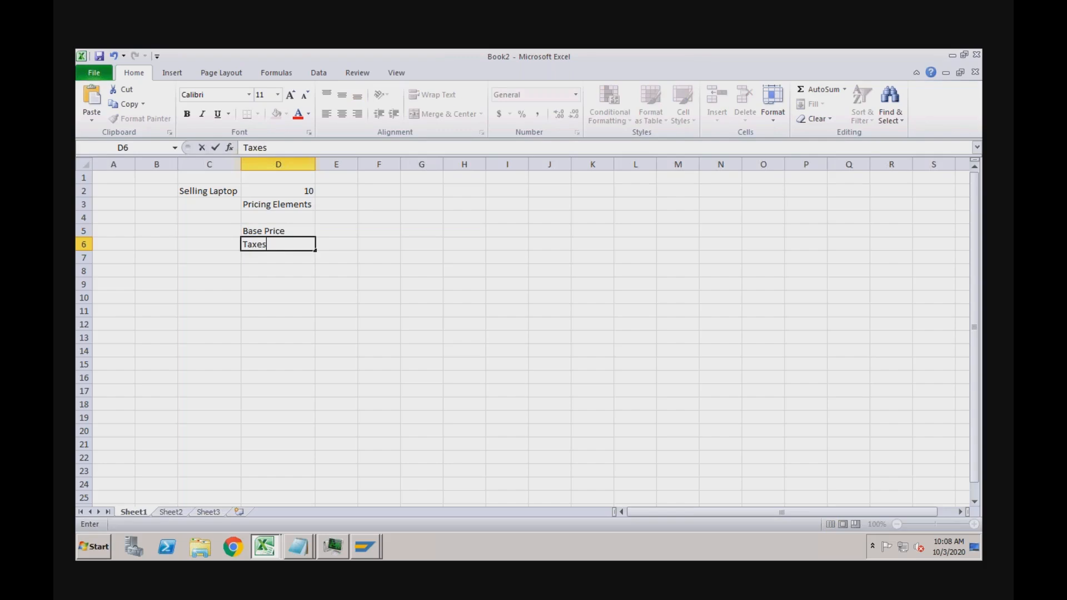
key(Return)
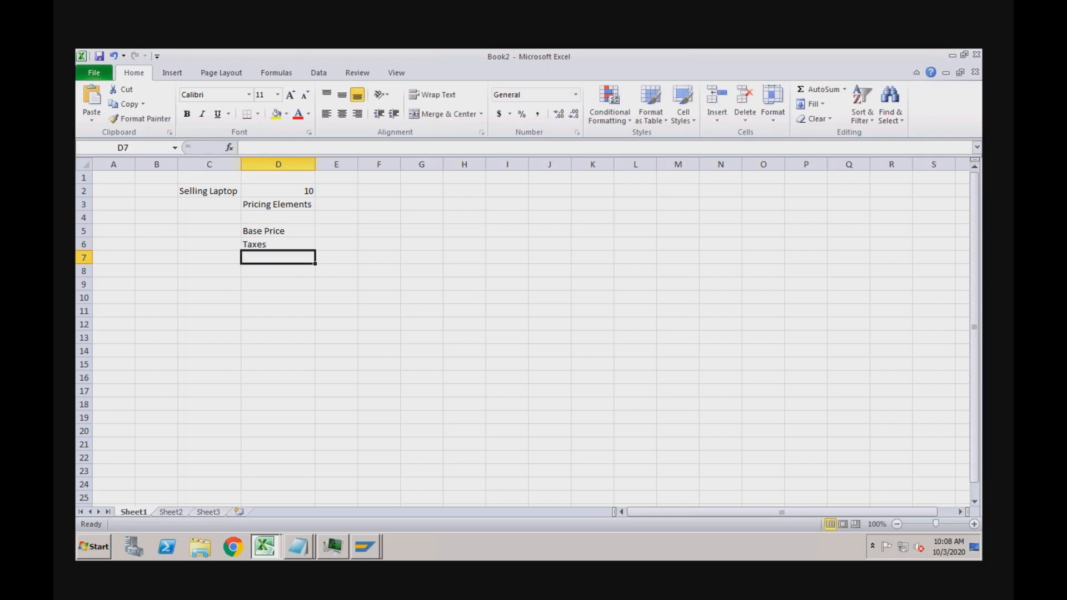
text(Discount)
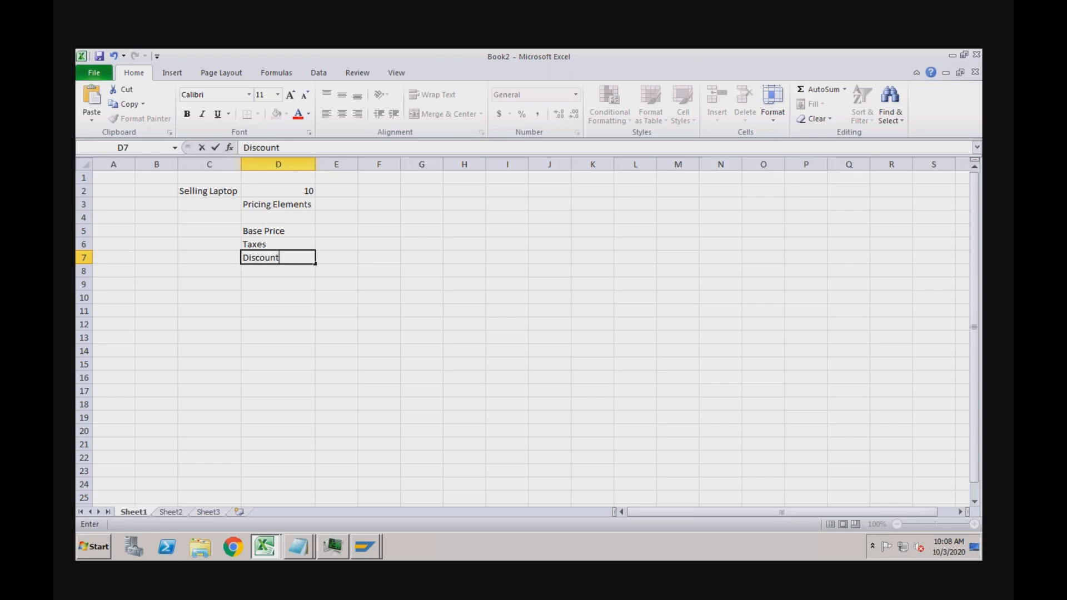
key(Return)
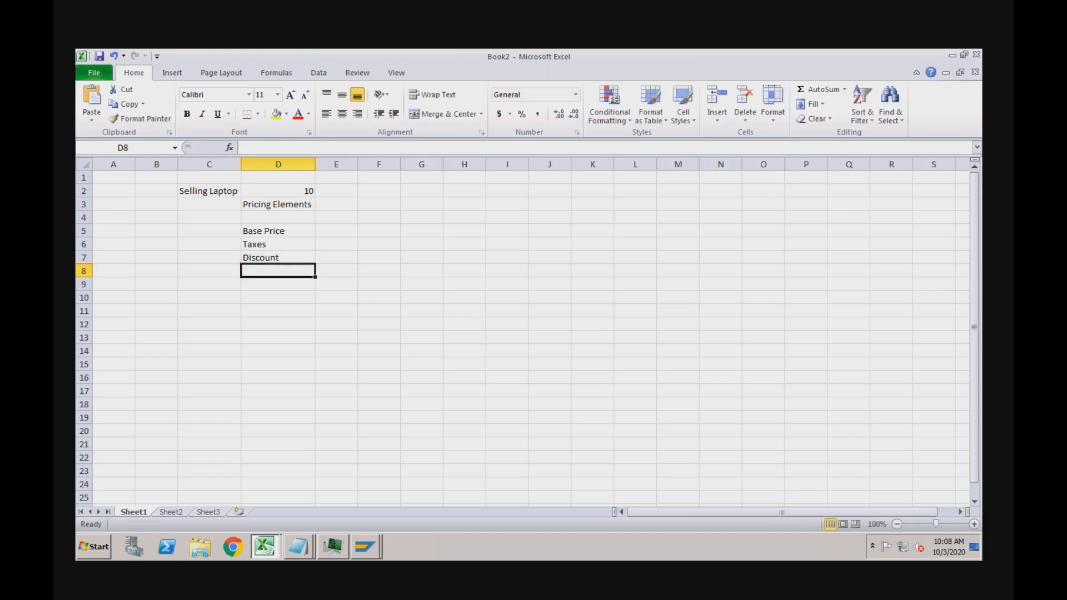
text(Freight)
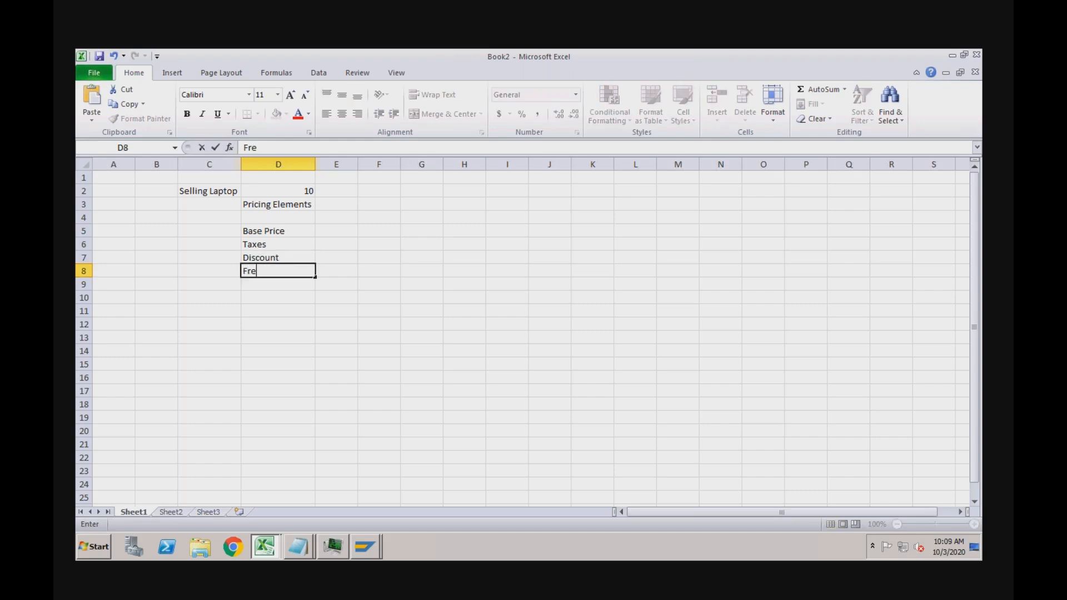
key(Return)
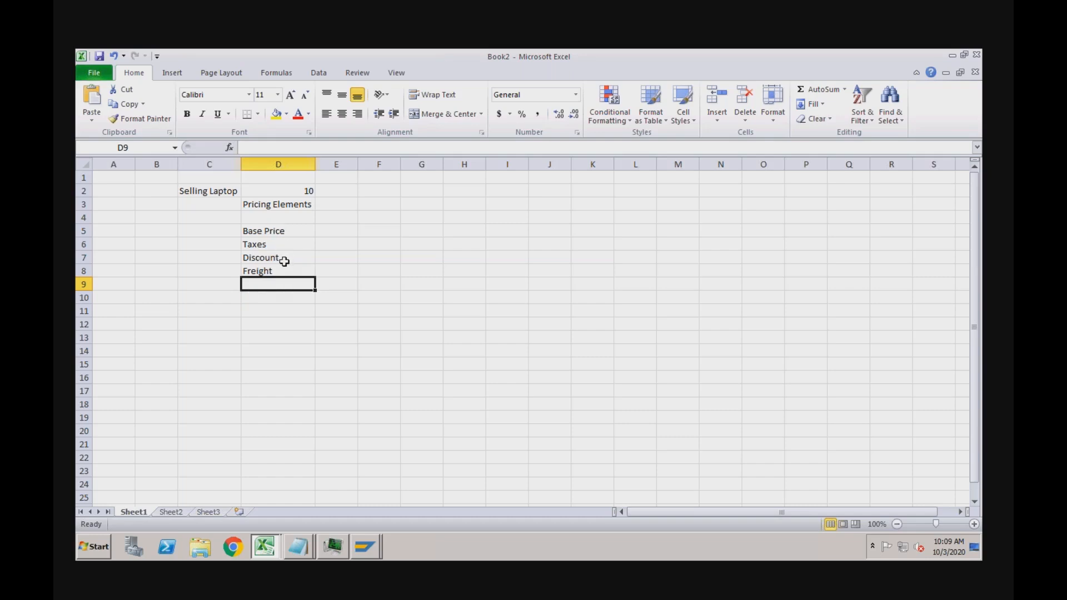
click(285, 232)
click(280, 245)
click(278, 259)
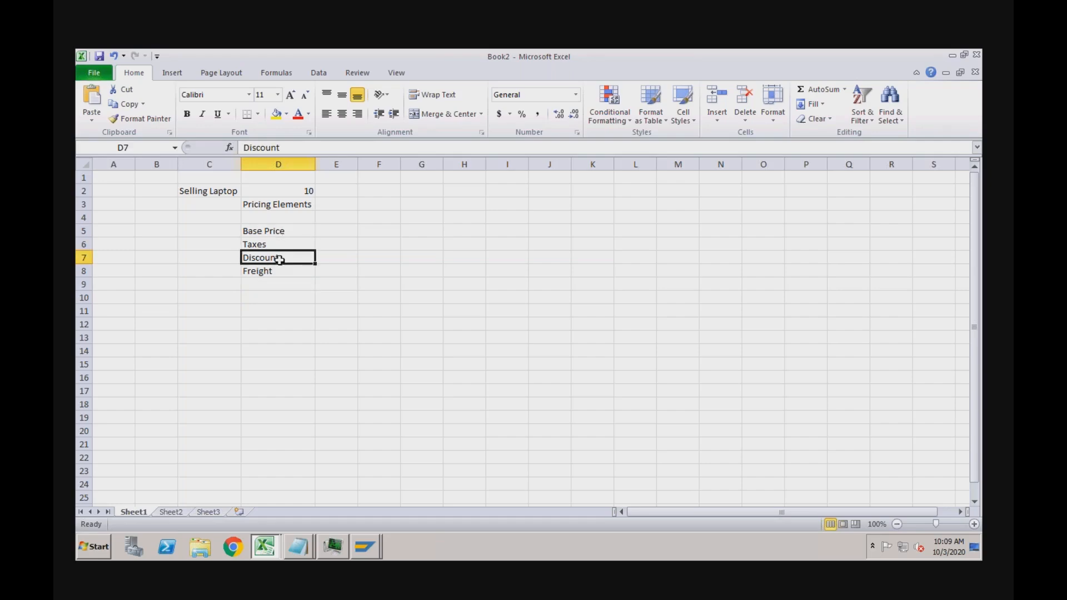
click(277, 272)
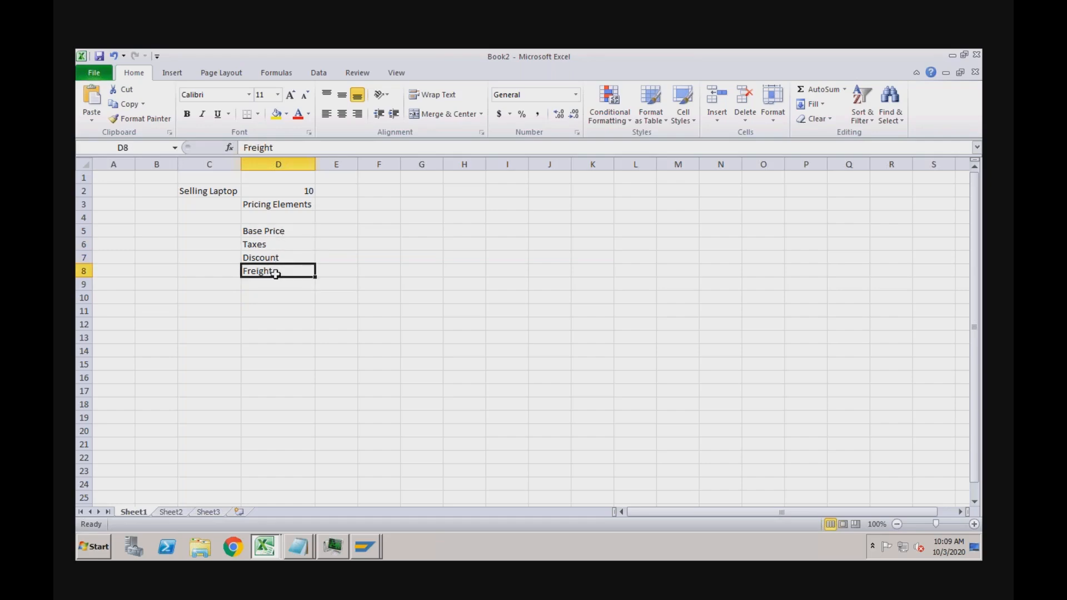
click(277, 243)
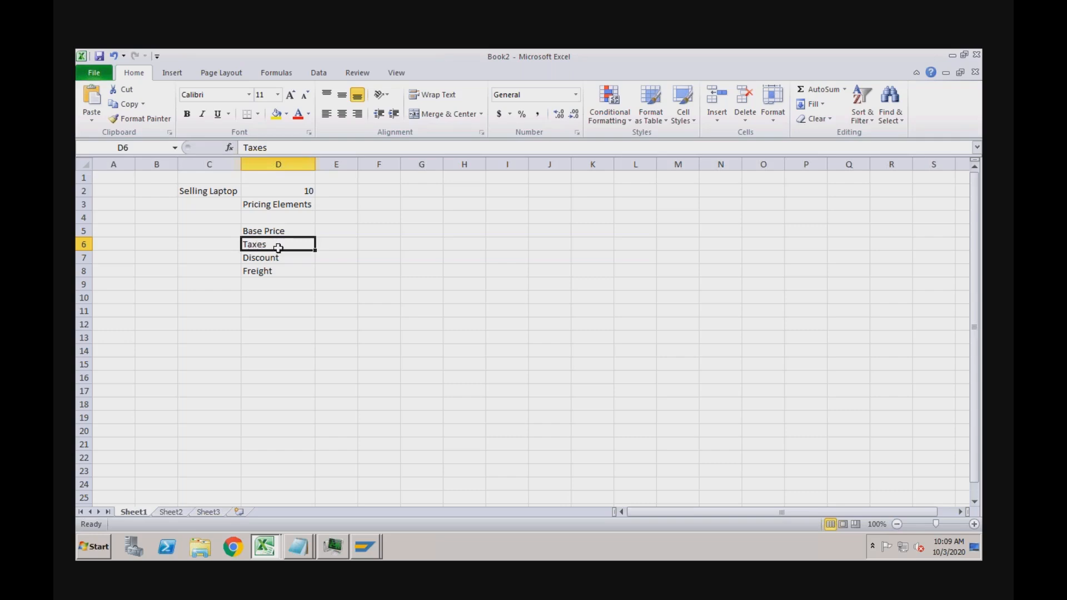
click(296, 231)
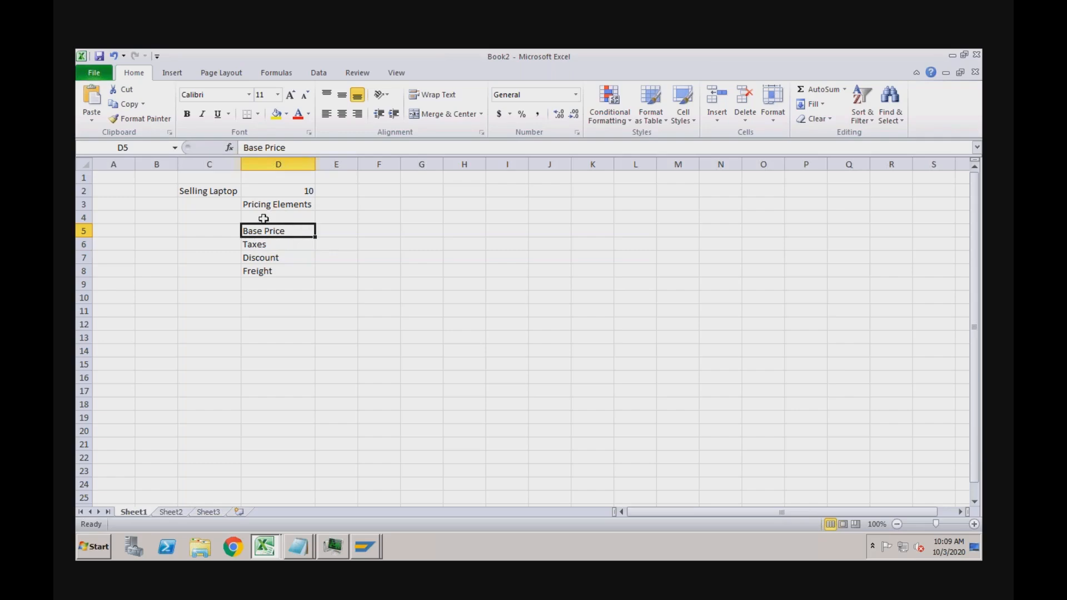
Add the subheading "(Condition Types)" in cell D4, below the "Pricing Elements" heading
click(263, 217)
text(()
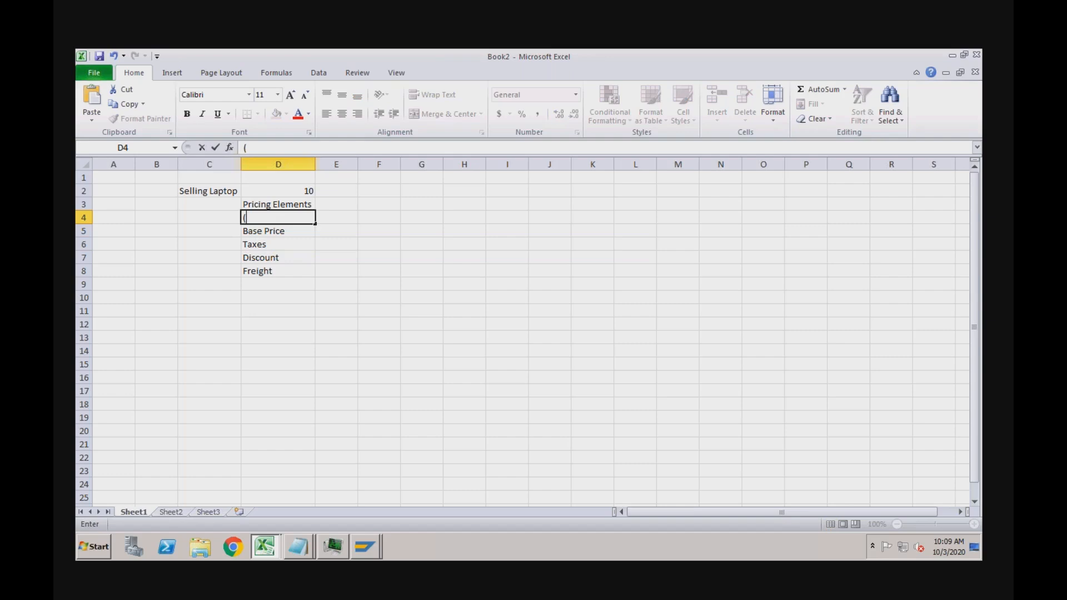
text(Condition Types))
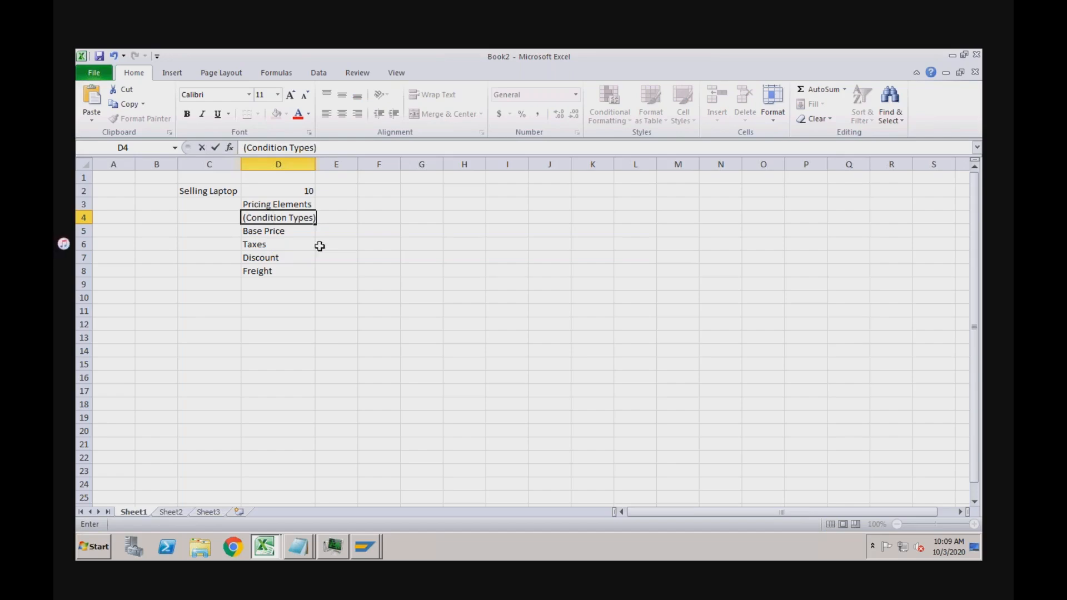
Set the base price to 50000 in E5 and enter its basis "Per Quantity" in F5
click(334, 234)
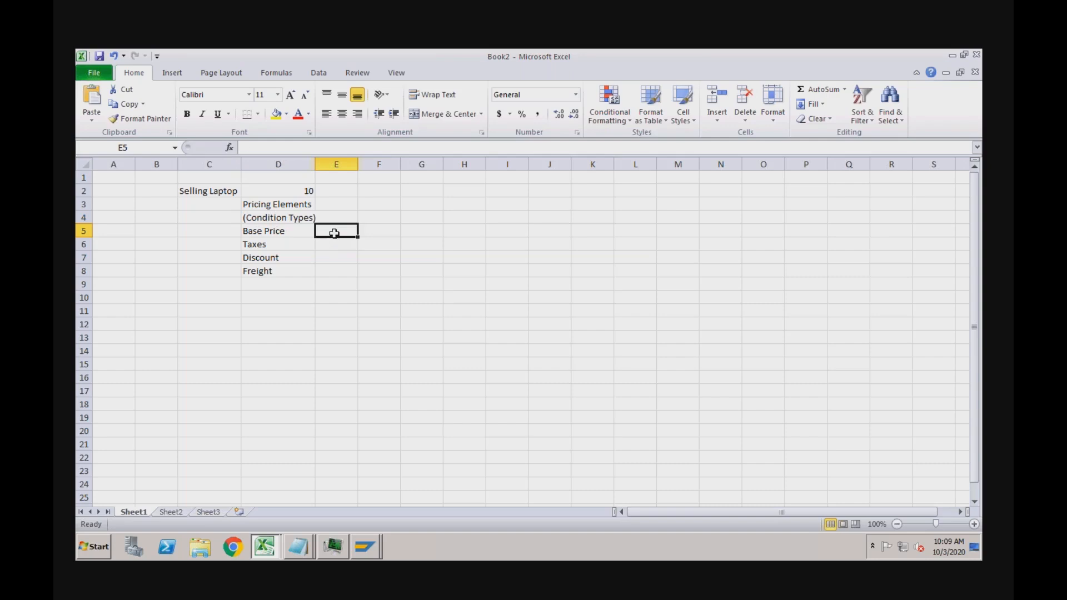
text(50000)
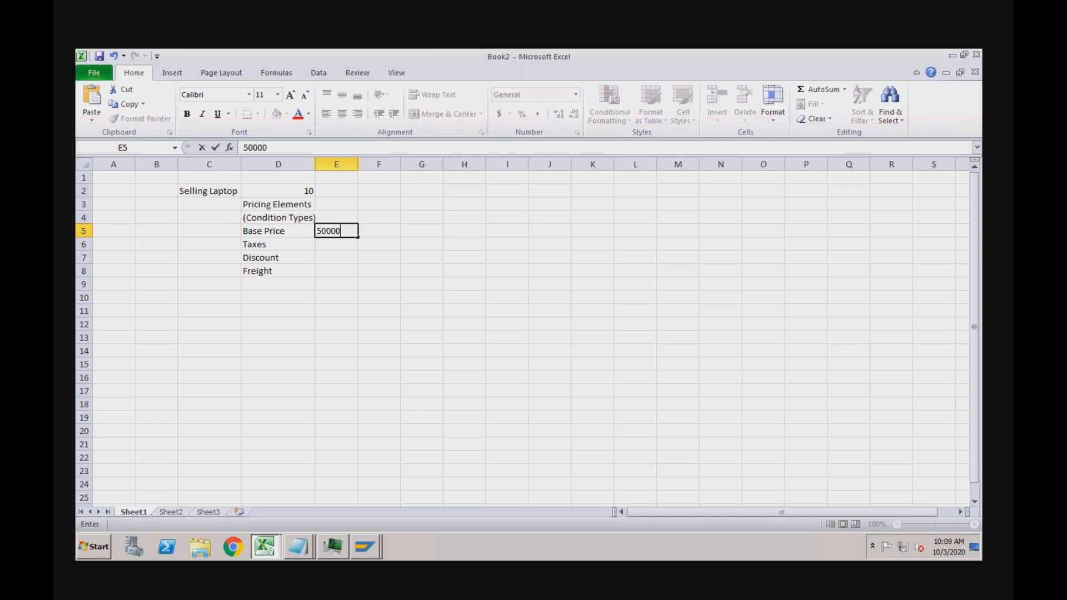
click(341, 245)
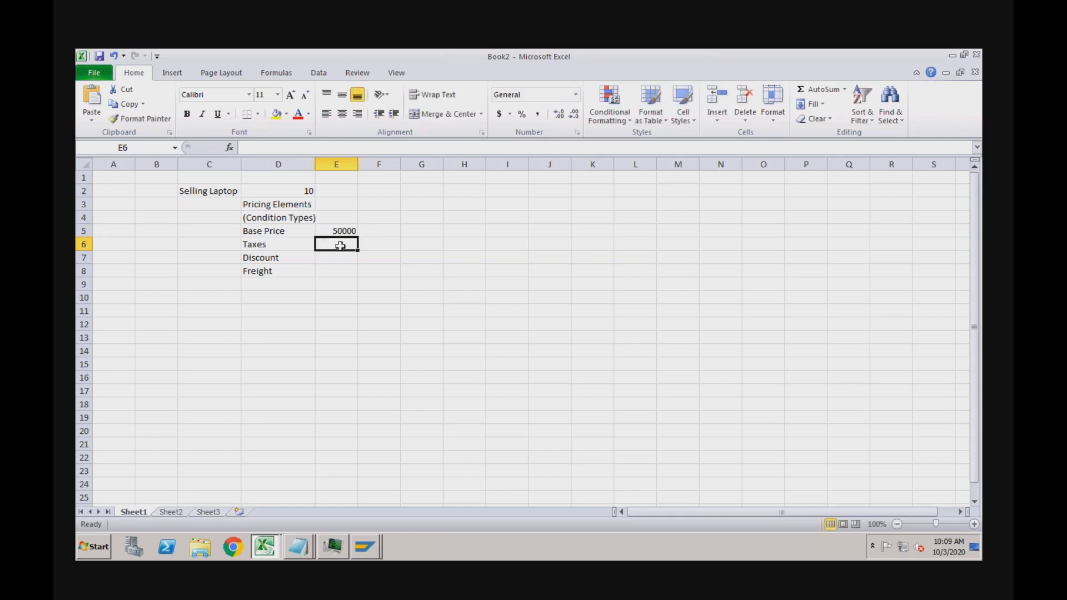
click(379, 232)
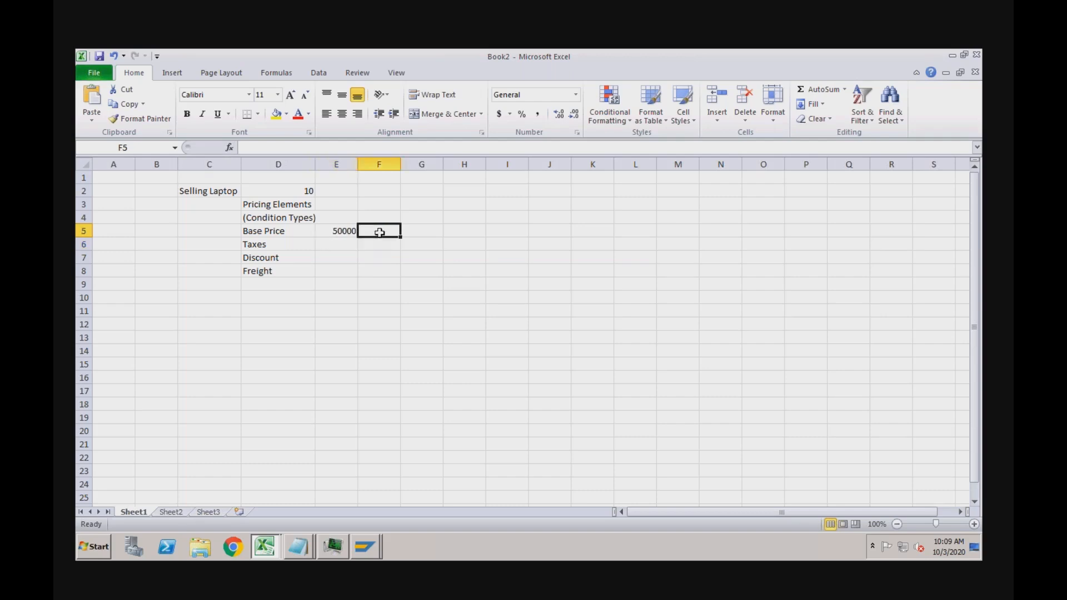
click(340, 232)
click(370, 231)
text(P)
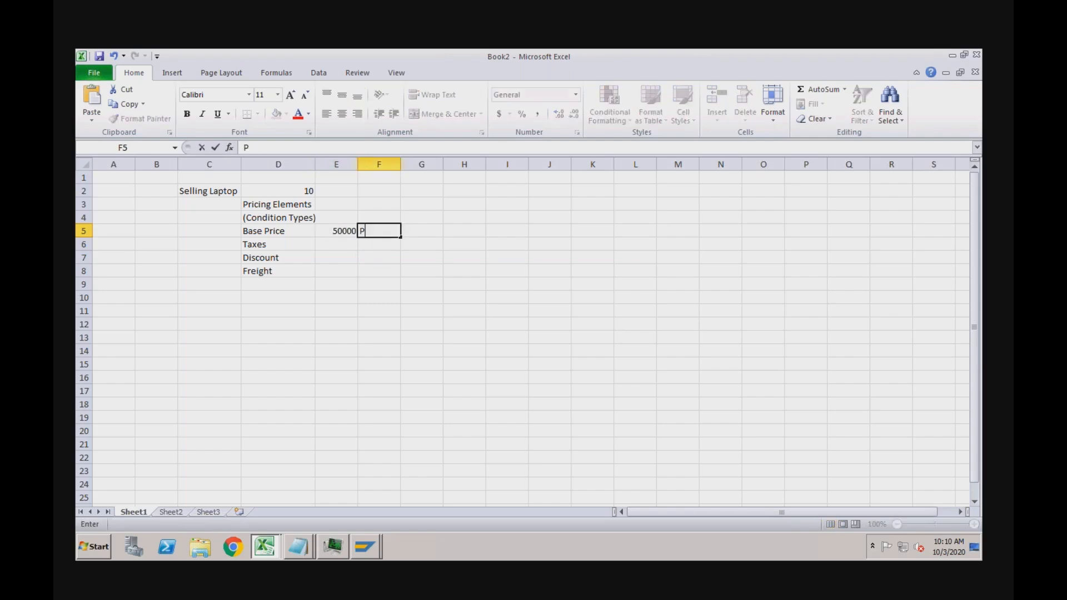
text(er Quantity)
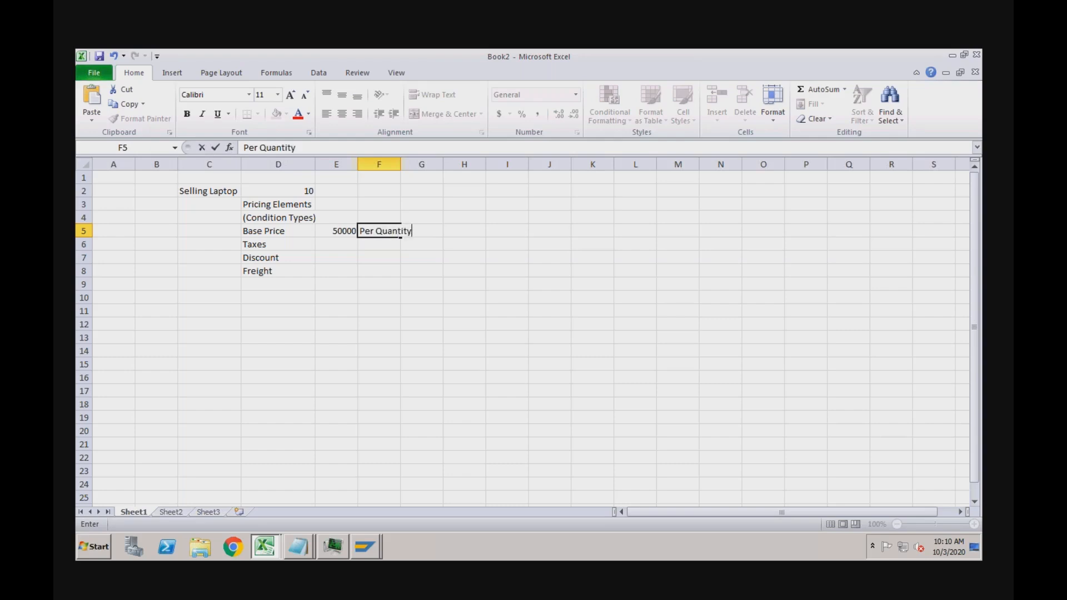
key(Return)
Set the taxes to 10 in E6 and enter their basis "Percent" in F6
click(335, 243)
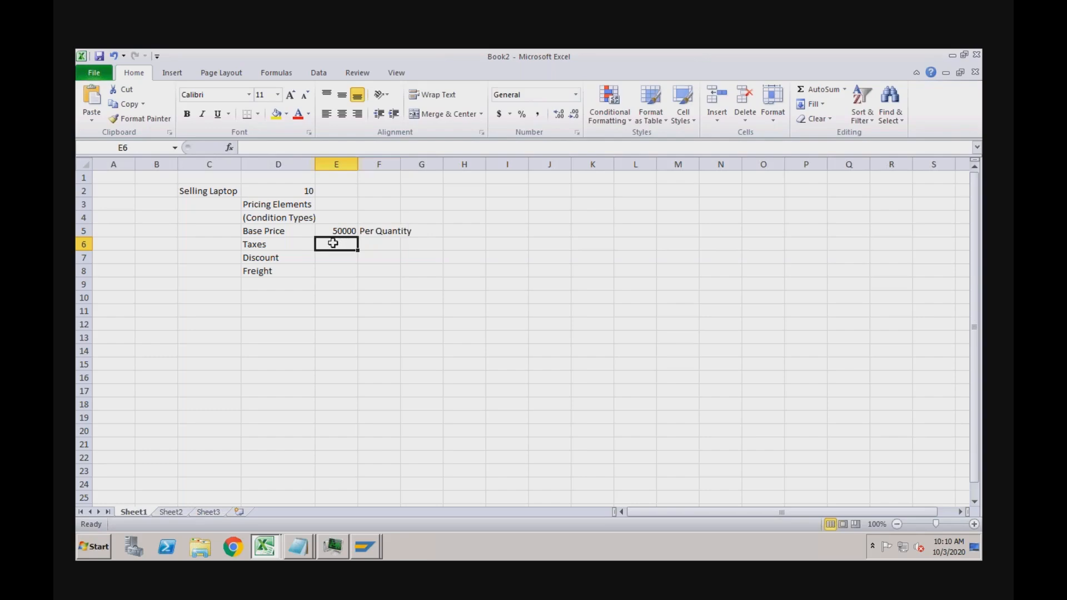
text(10)
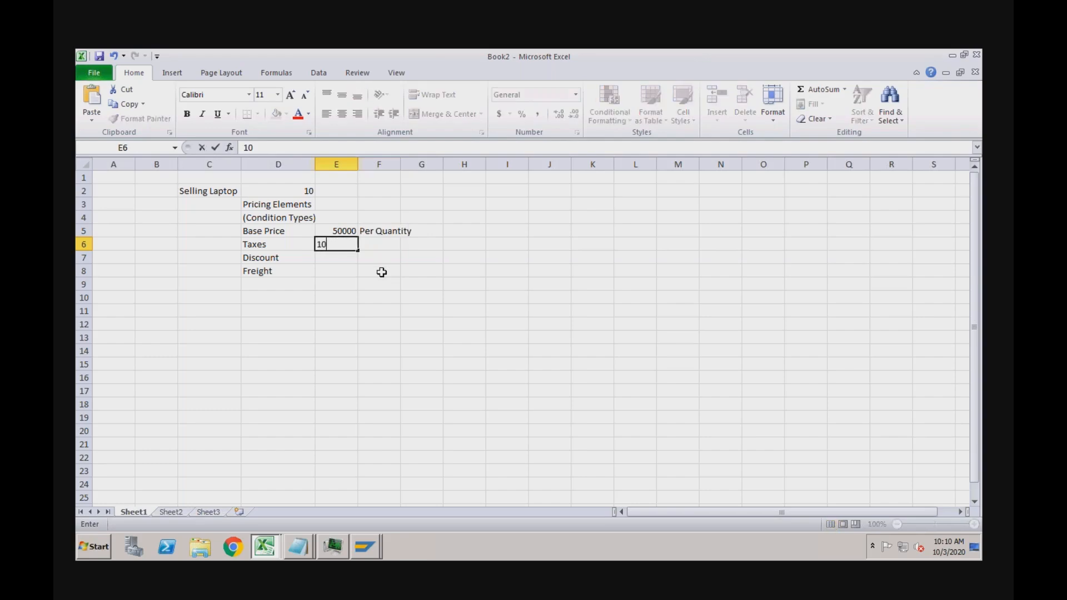
click(381, 248)
text(Percent)
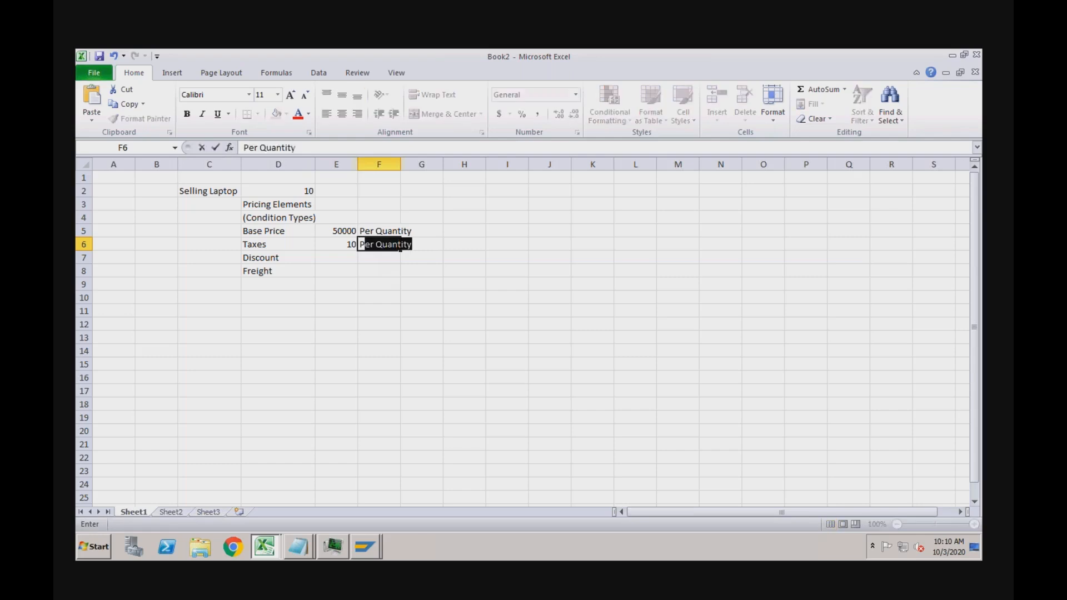
key(Return)
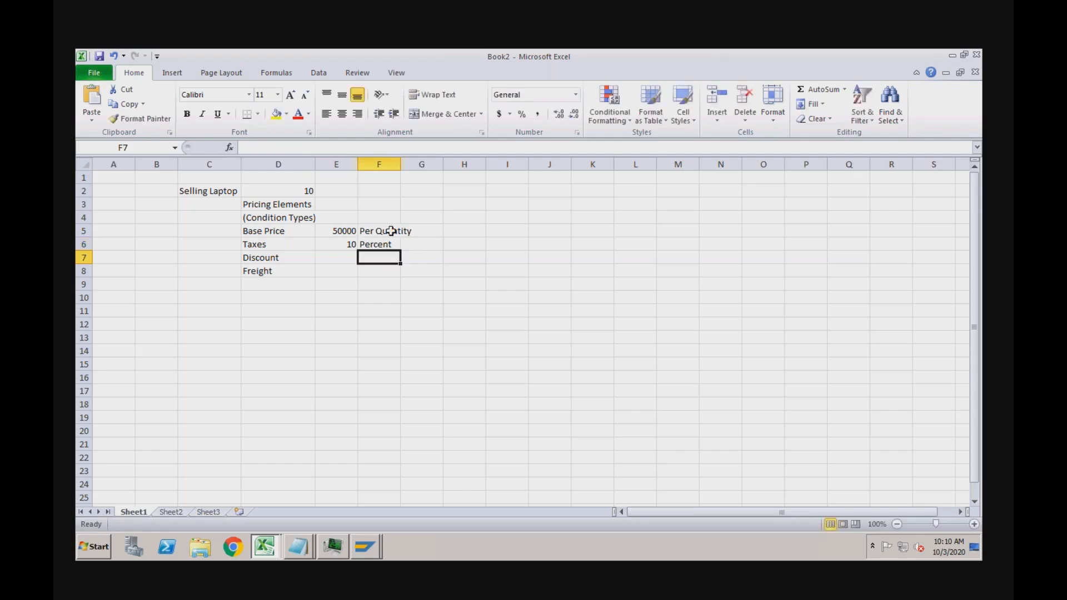
click(373, 245)
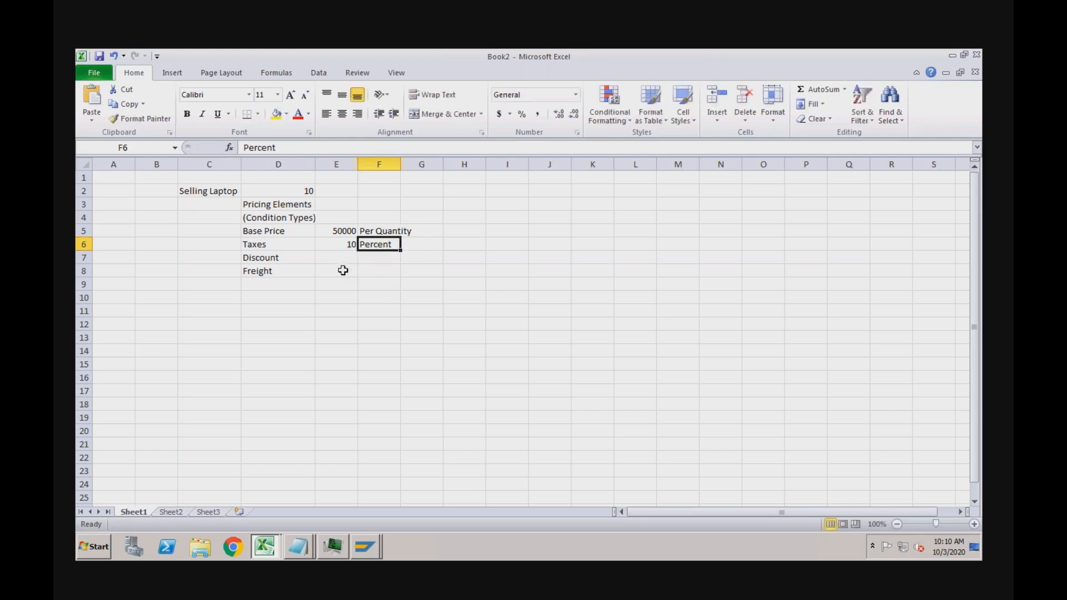
click(344, 244)
click(284, 246)
Set the discount to 2 in E7 and enter its basis "Percent" in F7
click(328, 261)
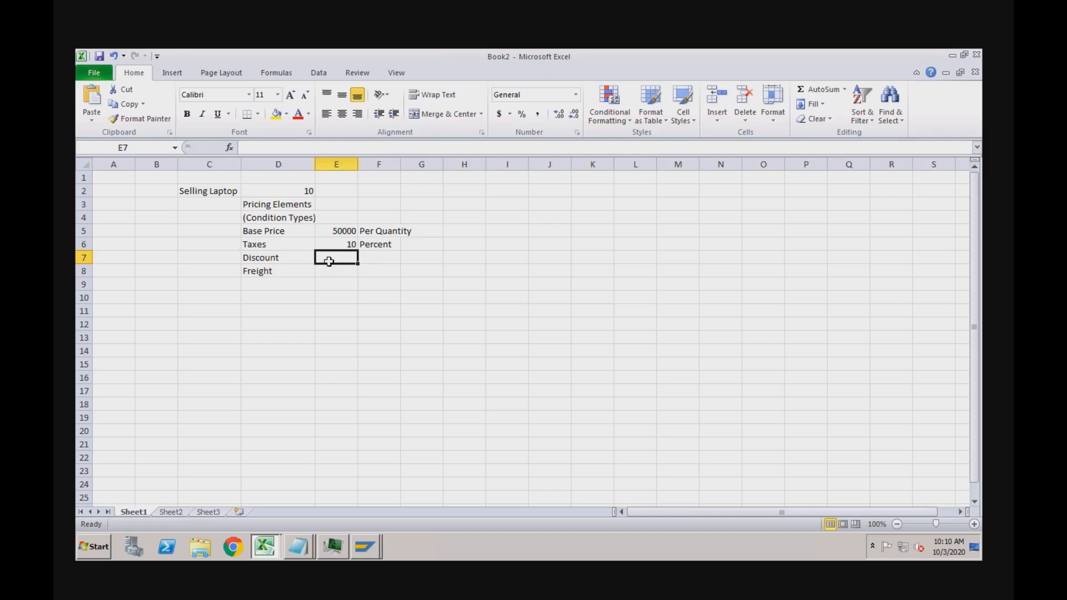
text(2)
key(Tab)
text(Percent)
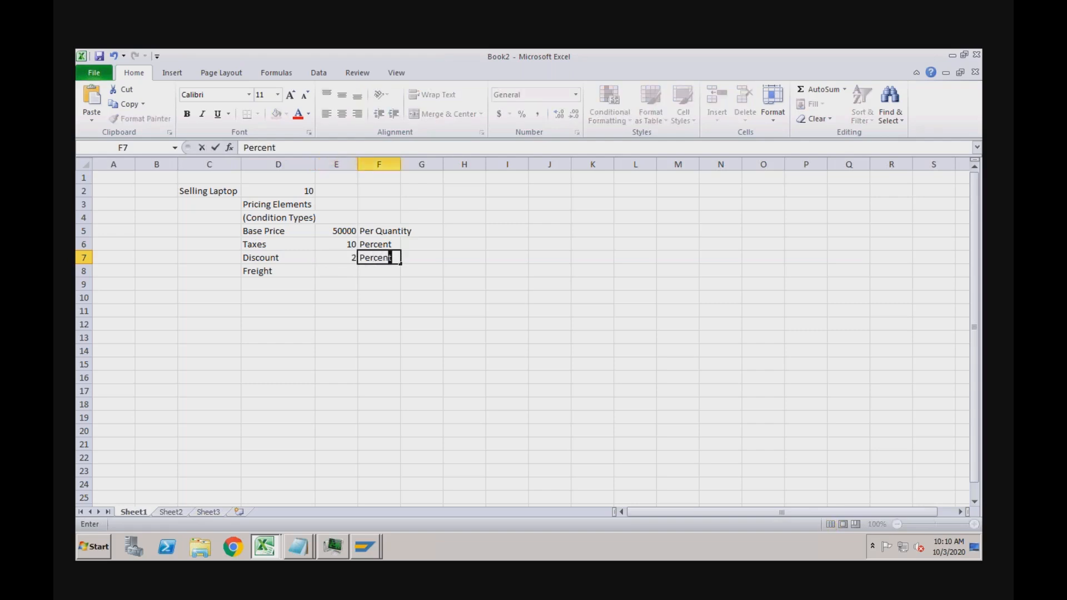
Set the freight to 4000 in E8 and enter its basis "Fixed" in F8
click(347, 268)
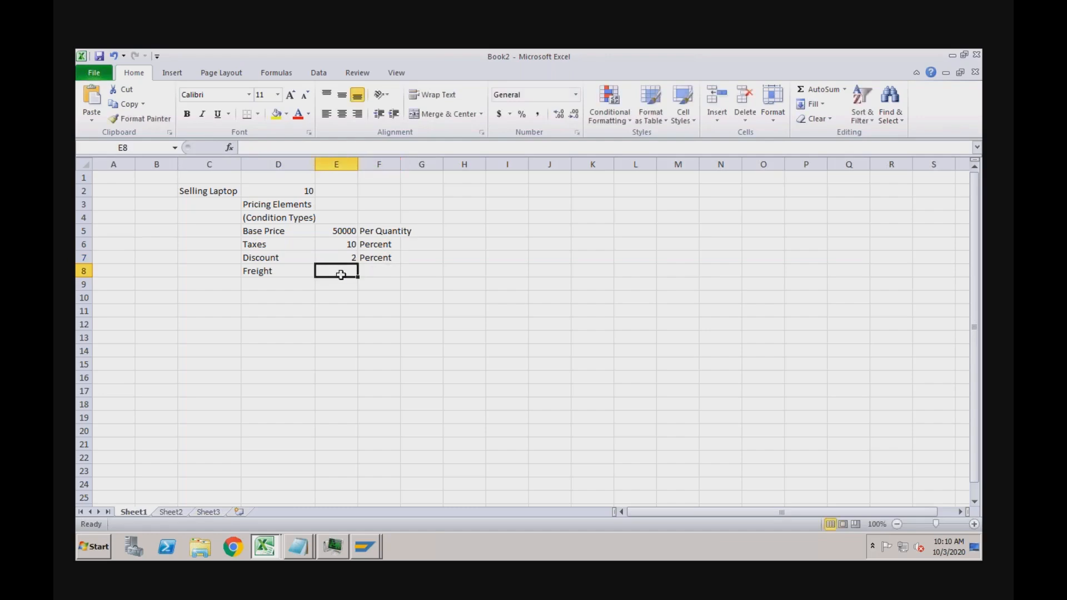
text(1)
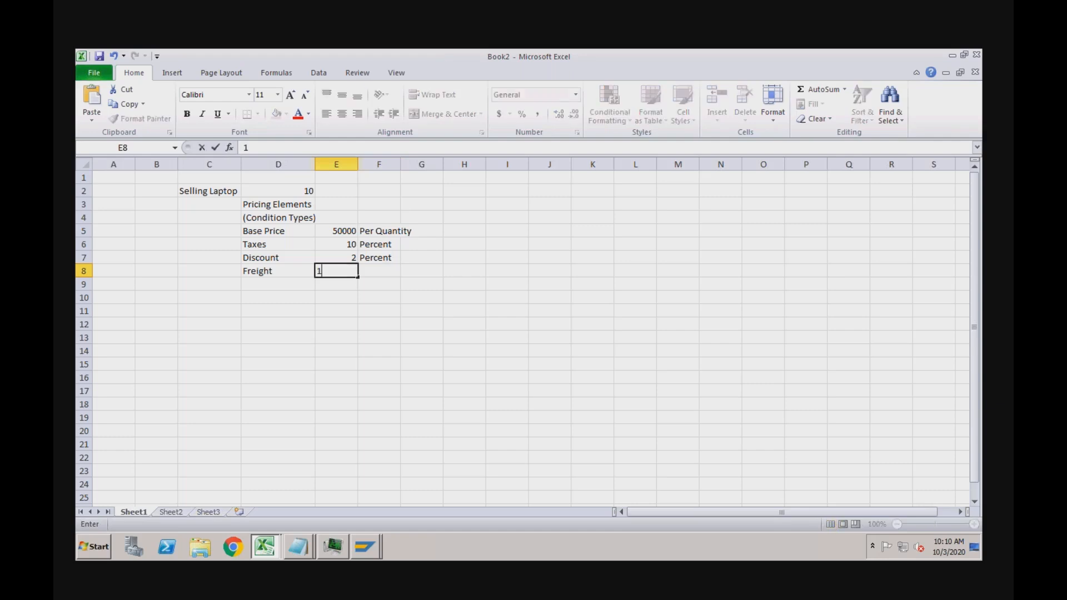
key(BackSpace)
text(4000)
click(377, 271)
text(Fixed)
click(378, 326)
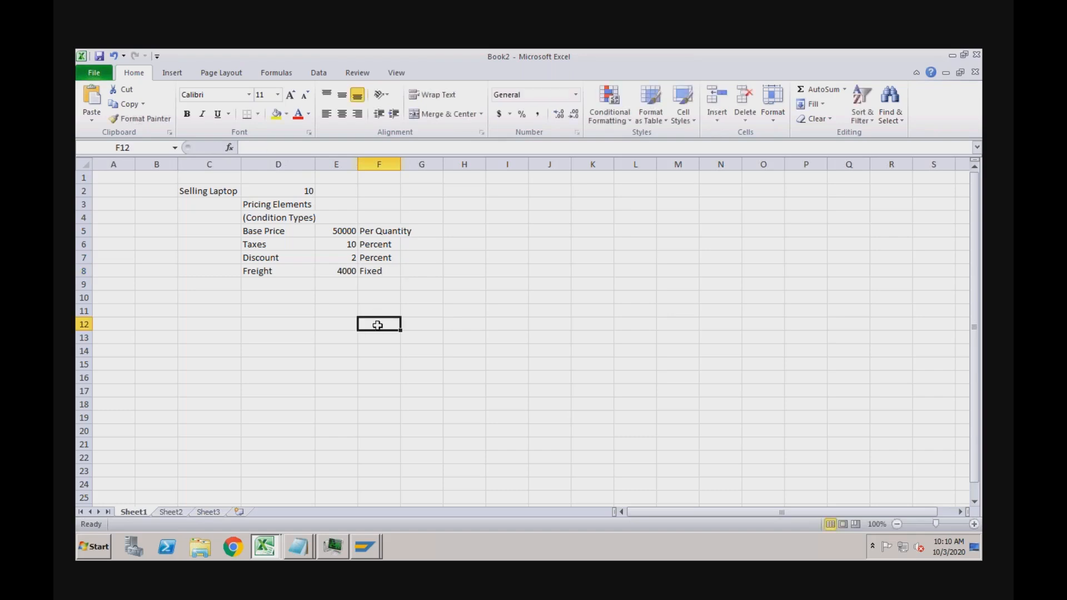
Review each pricing element in D5 to D8 together with its value and calculation basis in columns E and F
click(292, 231)
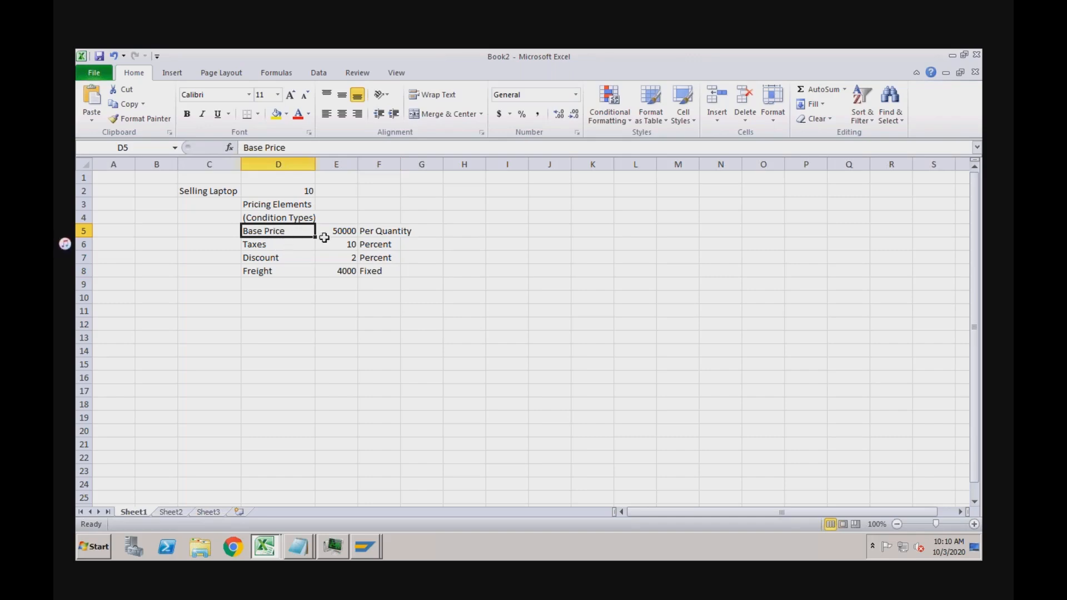
click(372, 234)
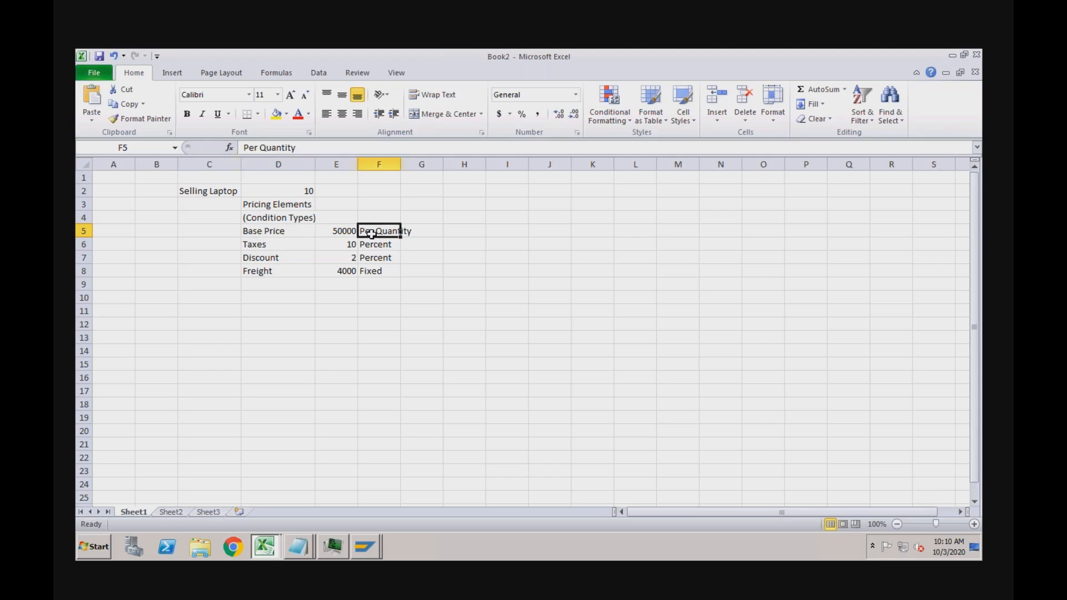
click(284, 234)
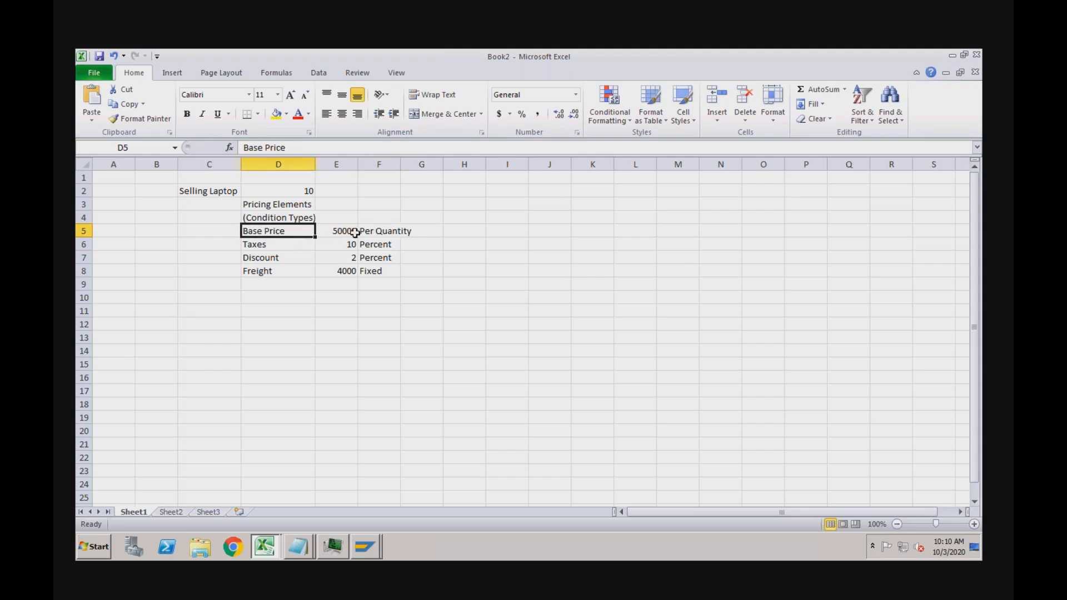
click(398, 231)
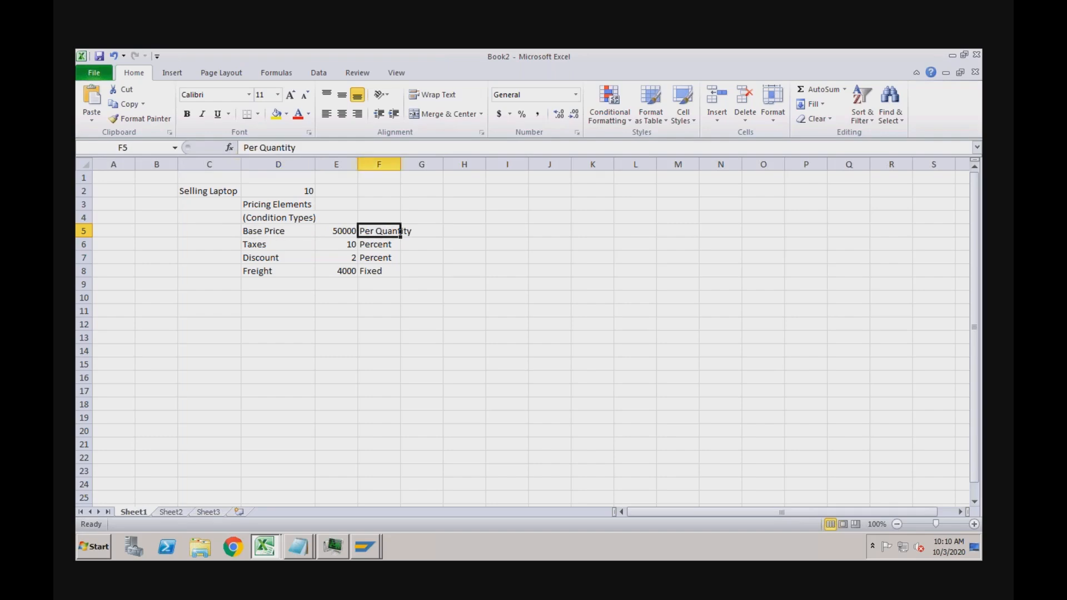
click(289, 243)
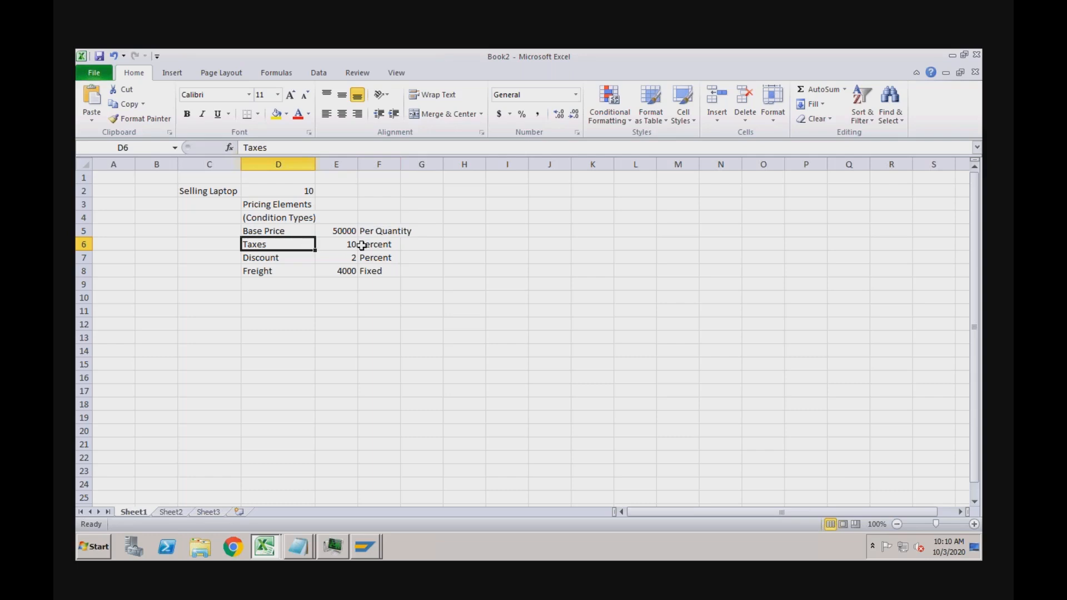
click(384, 245)
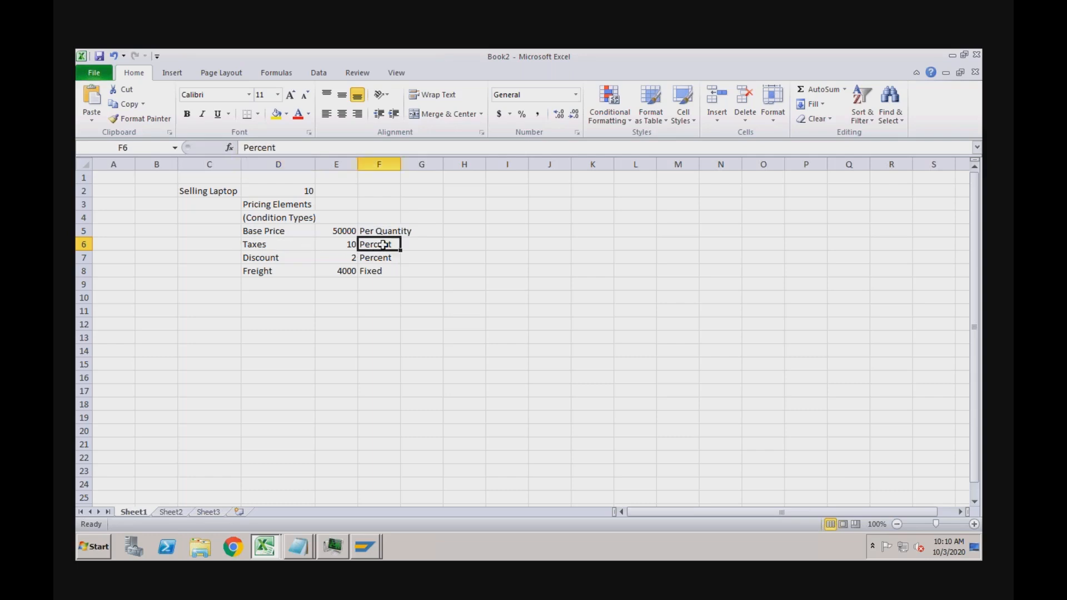
click(308, 256)
click(371, 257)
click(288, 271)
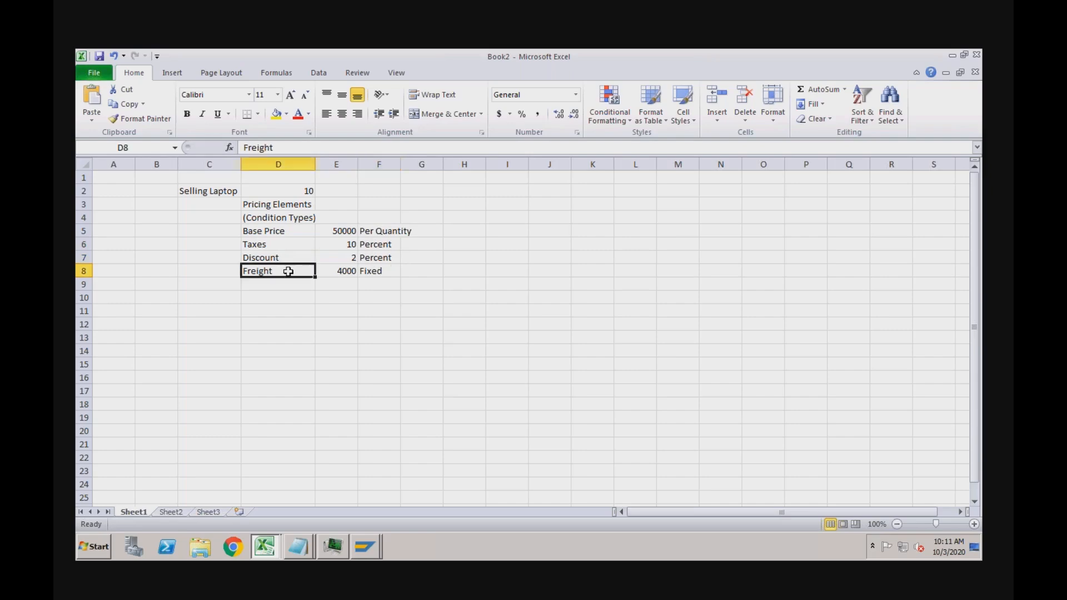
click(378, 271)
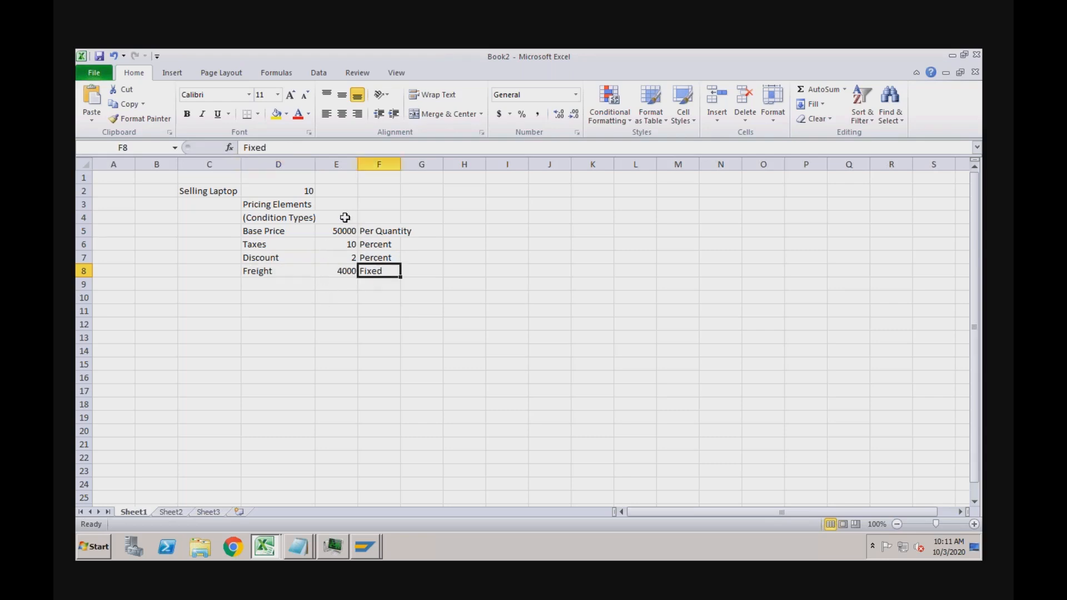
click(348, 271)
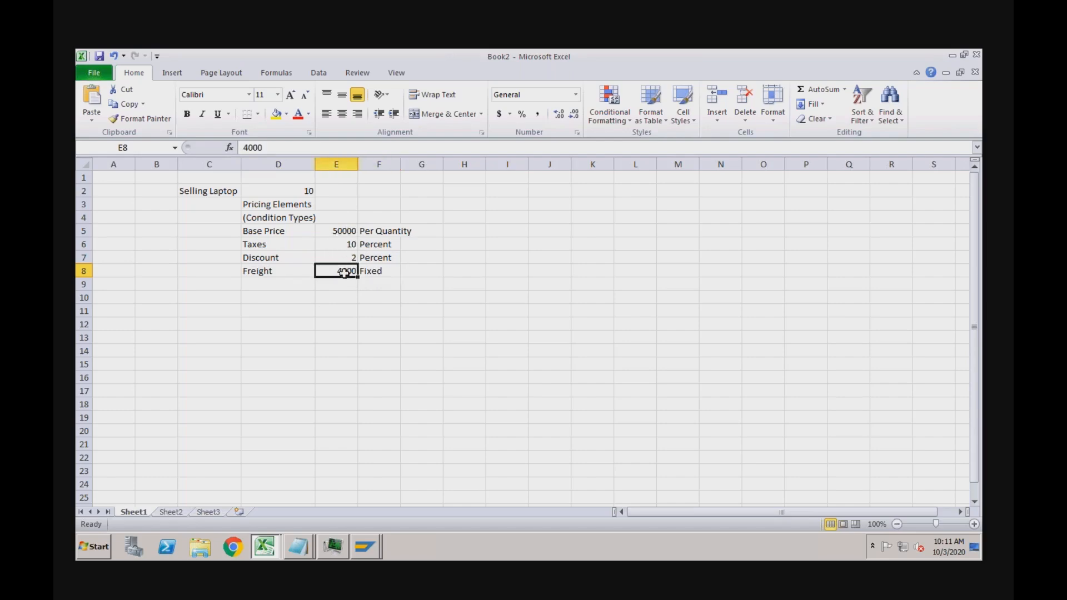
click(383, 275)
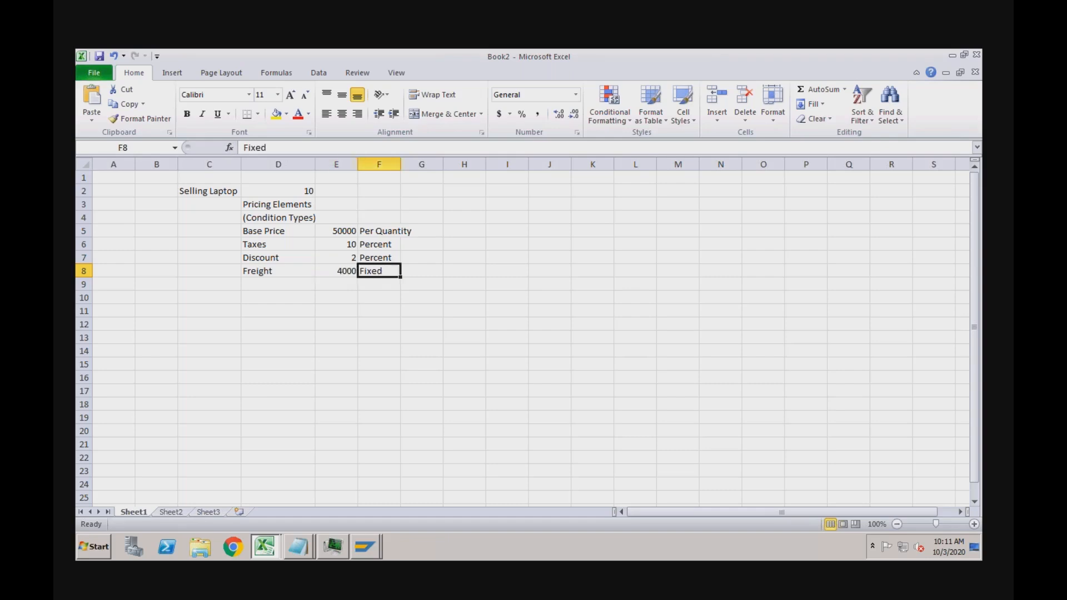
click(293, 235)
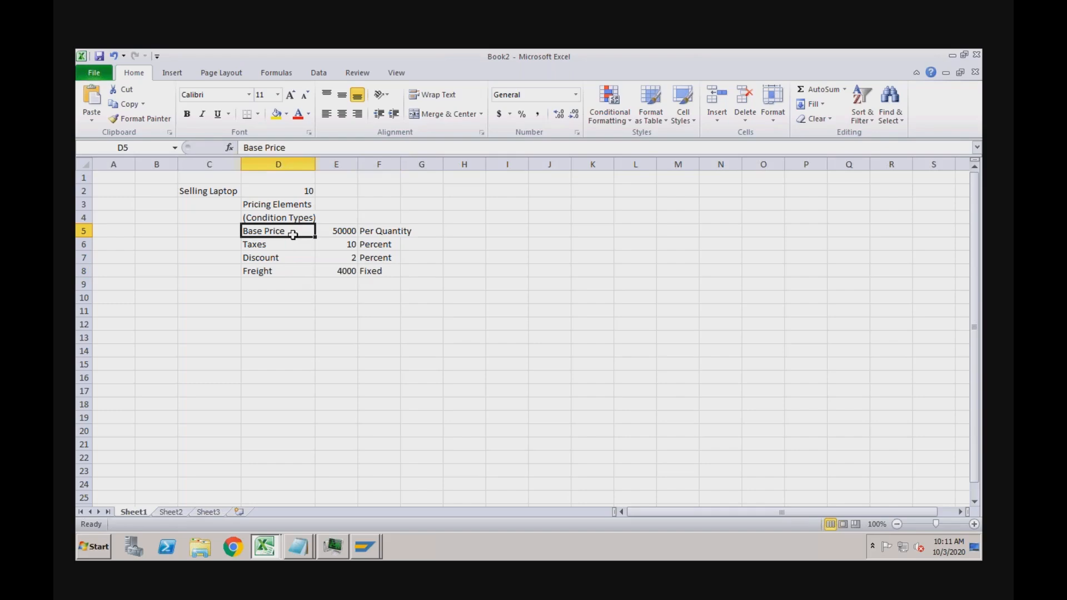
click(282, 243)
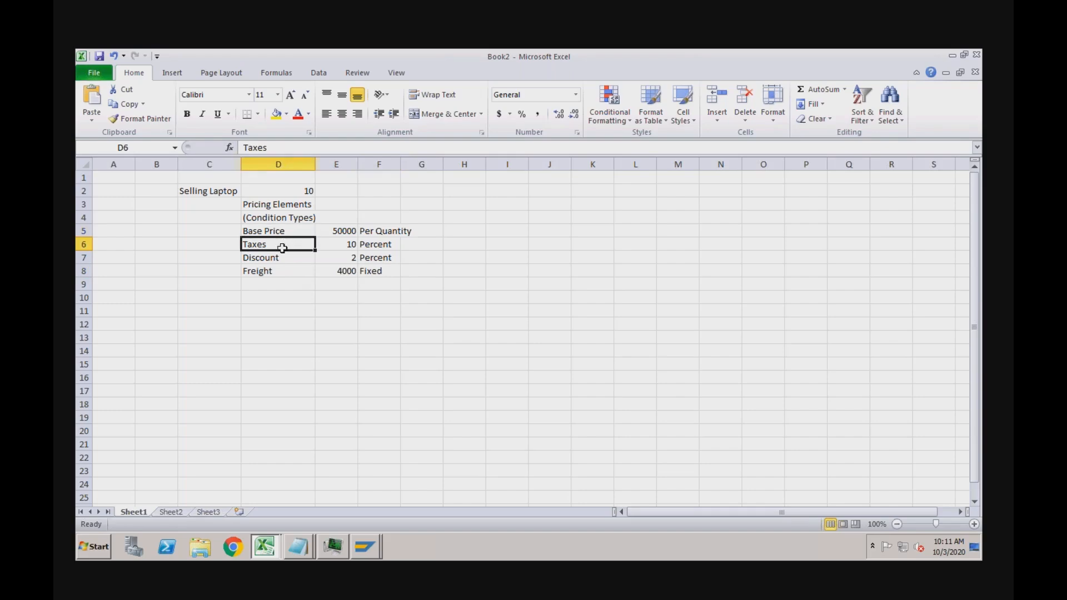
click(281, 257)
click(276, 271)
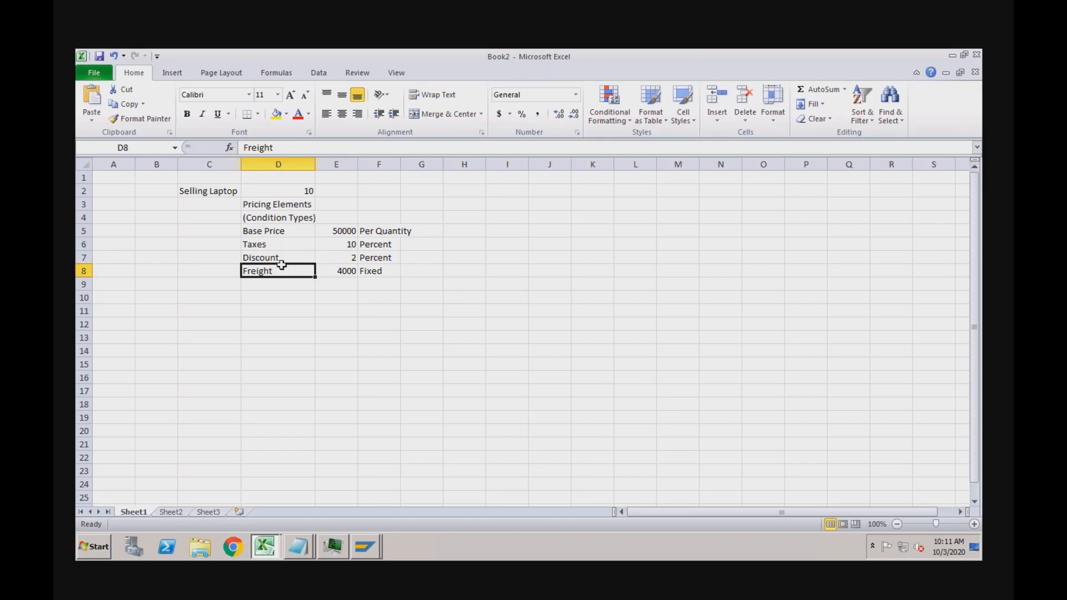
Switch to SAP and display a previously used sales order with transaction VA03
click(367, 548)
click(361, 517)
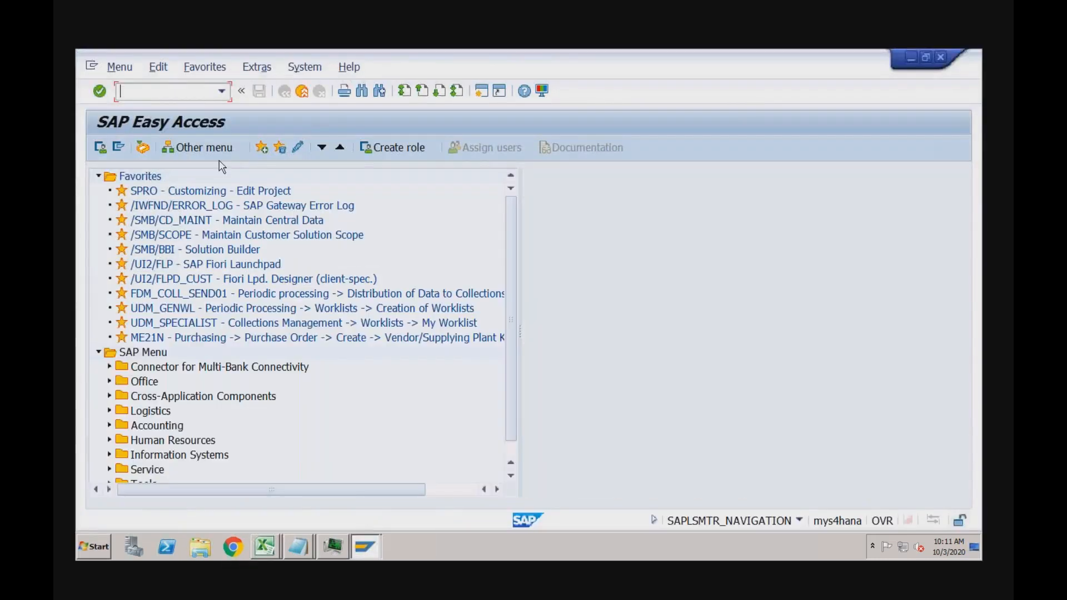
text(va03)
key(Return)
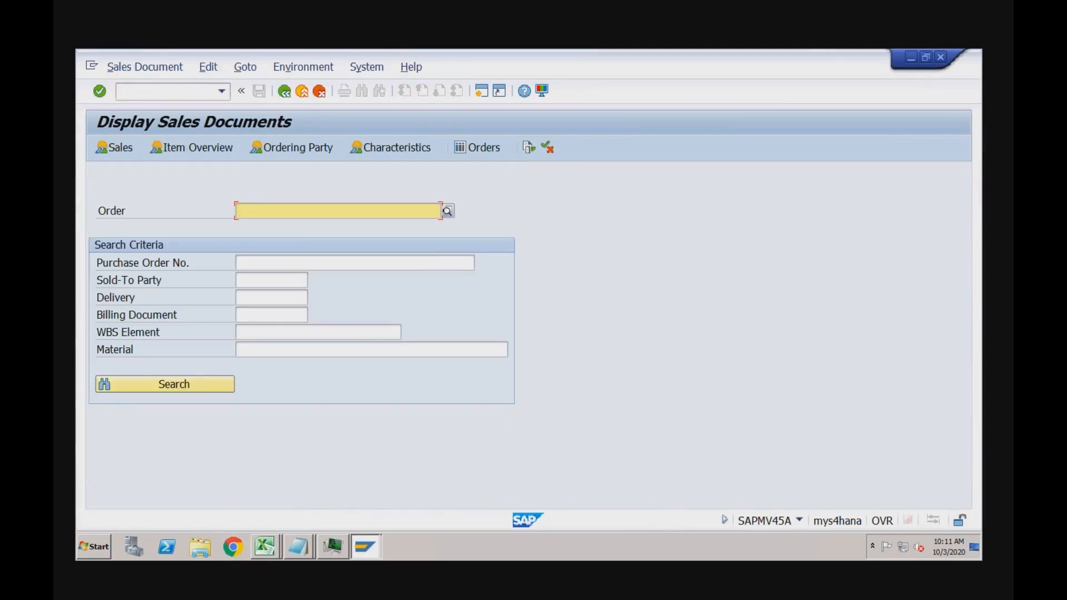
key(Down)
key(Return)
key(Return)
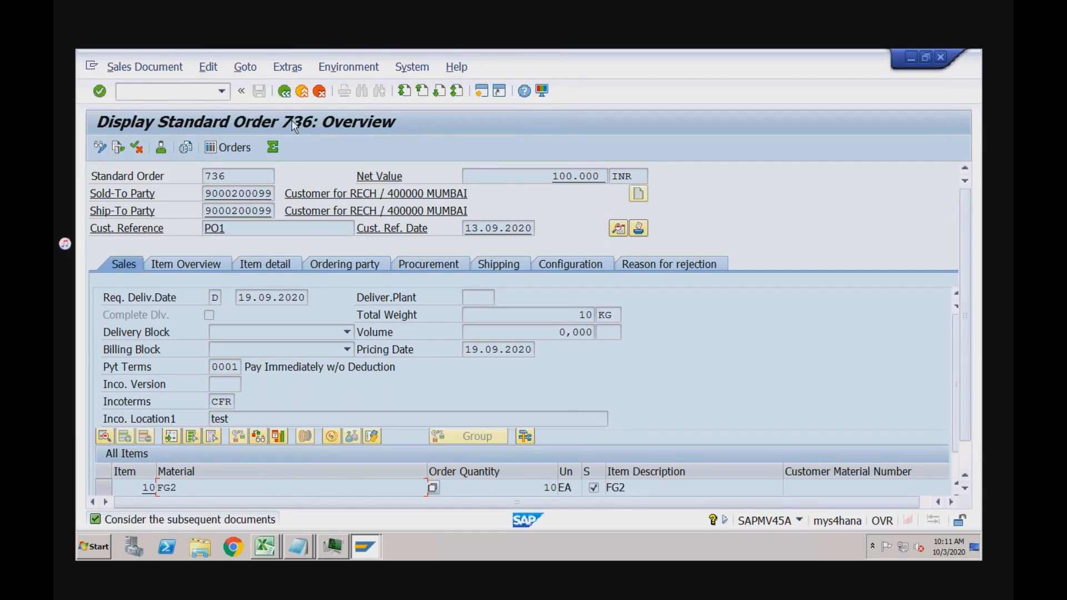
Display a different sales order by its order number and show the pricing conditions of its TRADING_GOODS item
click(284, 91)
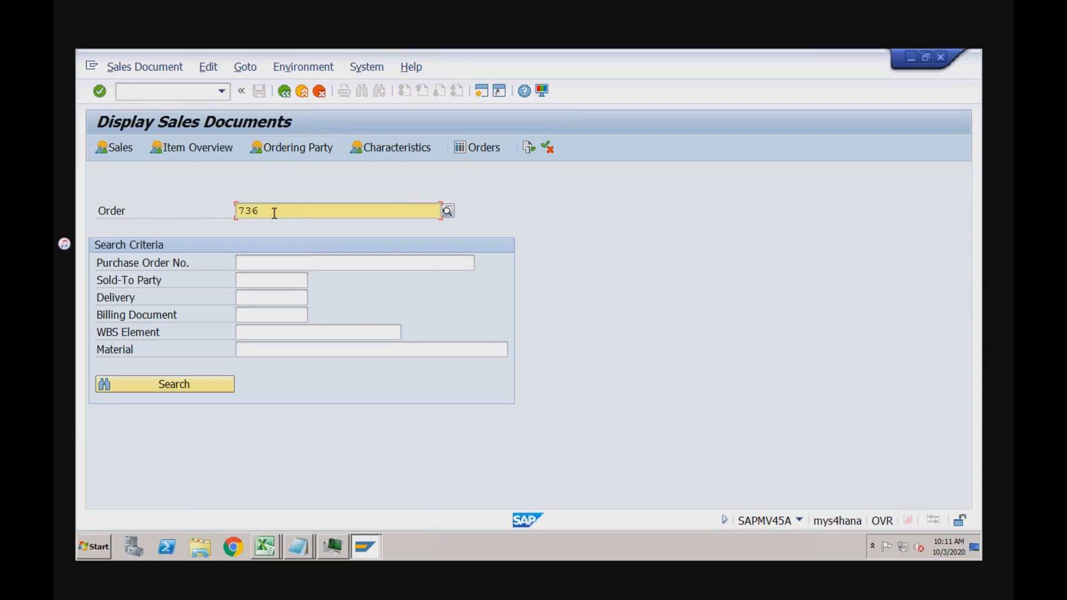
key(BackSpace)
key(BackSpace)
text(42)
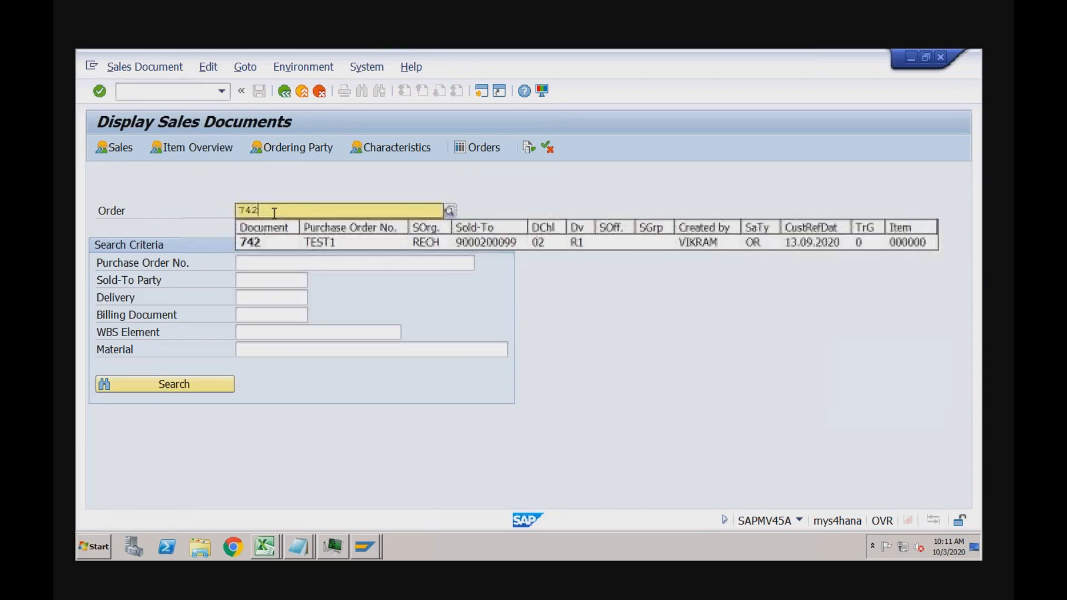
key(Return)
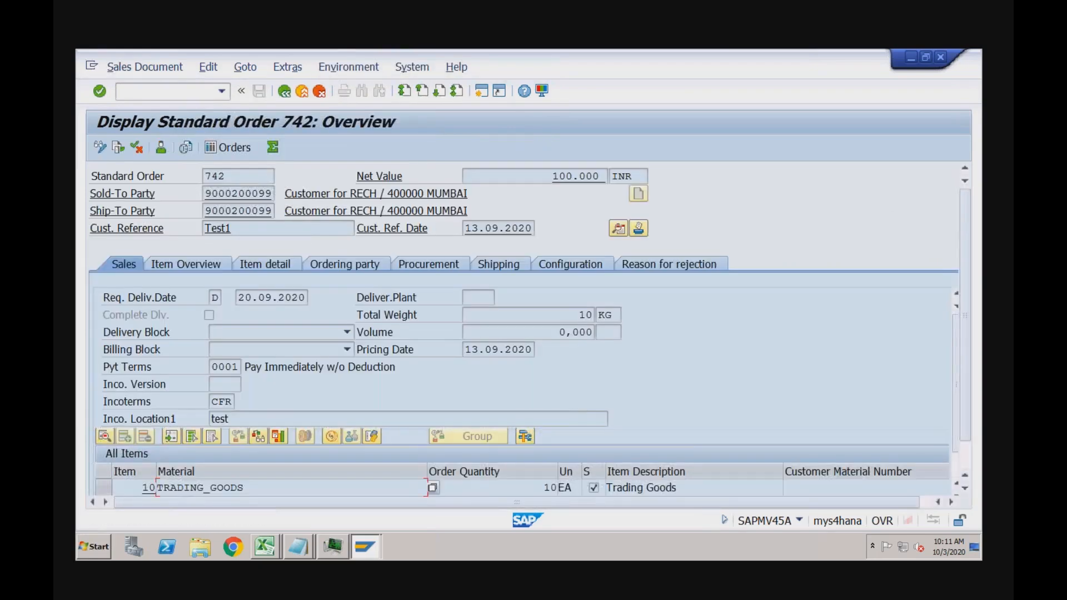
double_click(233, 487)
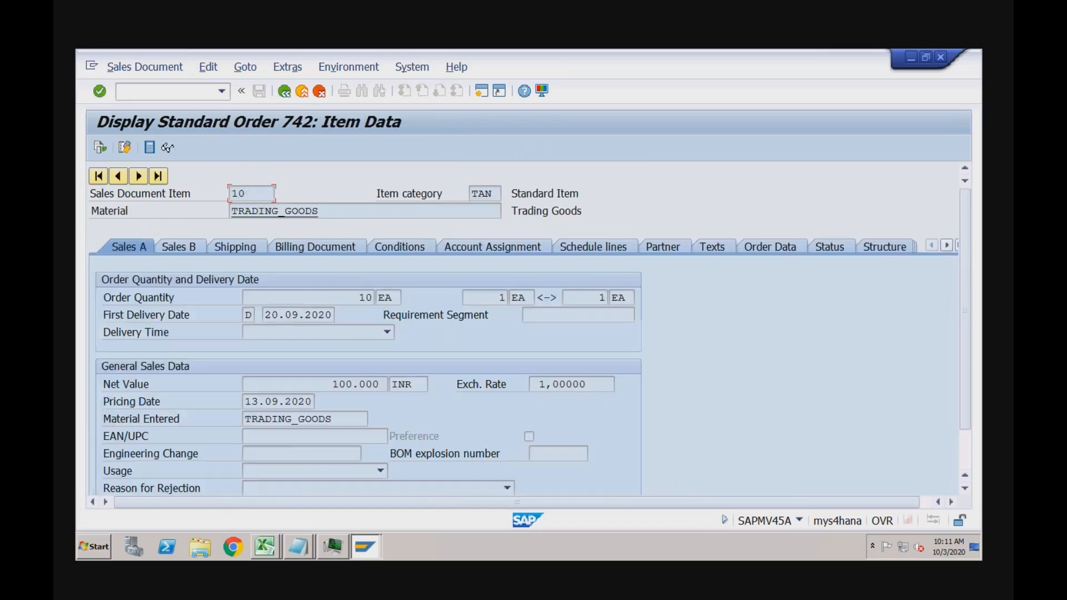
click(412, 245)
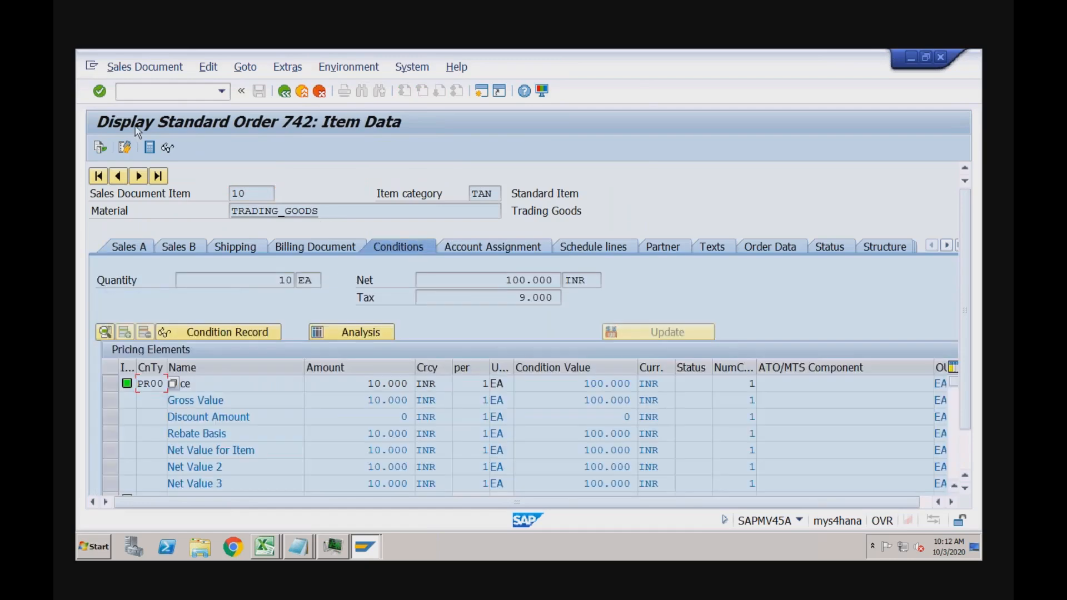
Open the initial screen for creating sales documents with transaction VA01 and go to the order type
click(143, 91)
text(/nva01)
key(Return)
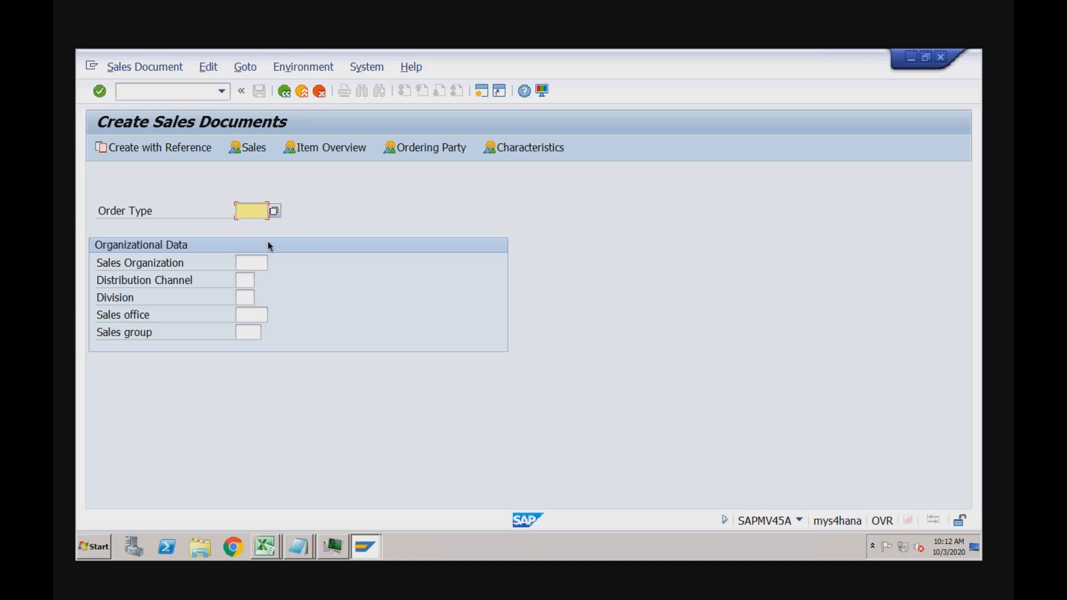
click(248, 212)
Run transaction SPRO and display the SAP Reference IMG
click(208, 94)
text(/nspro)
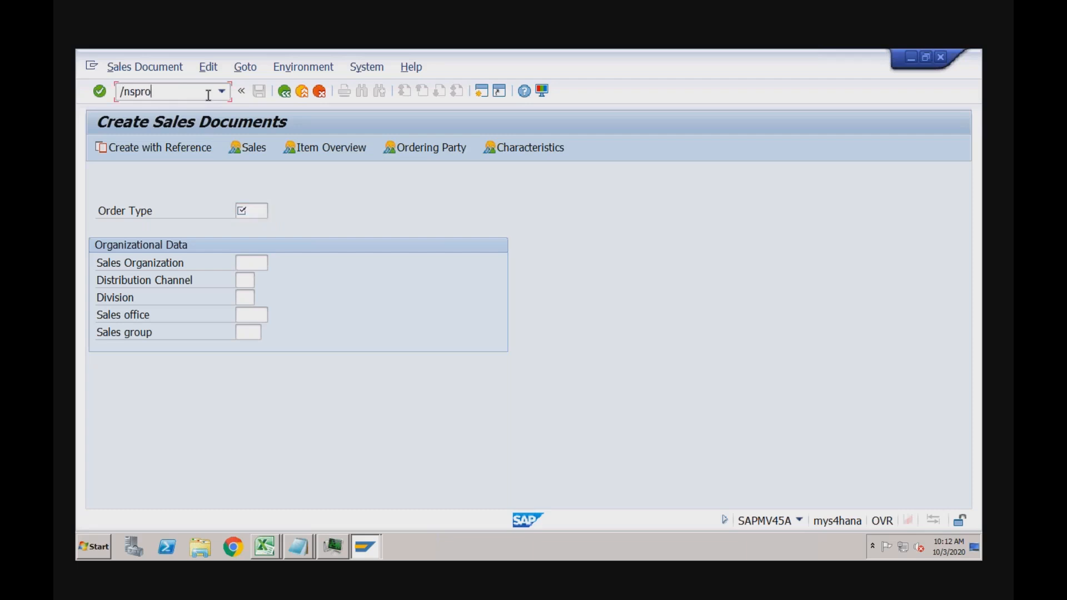
key(Return)
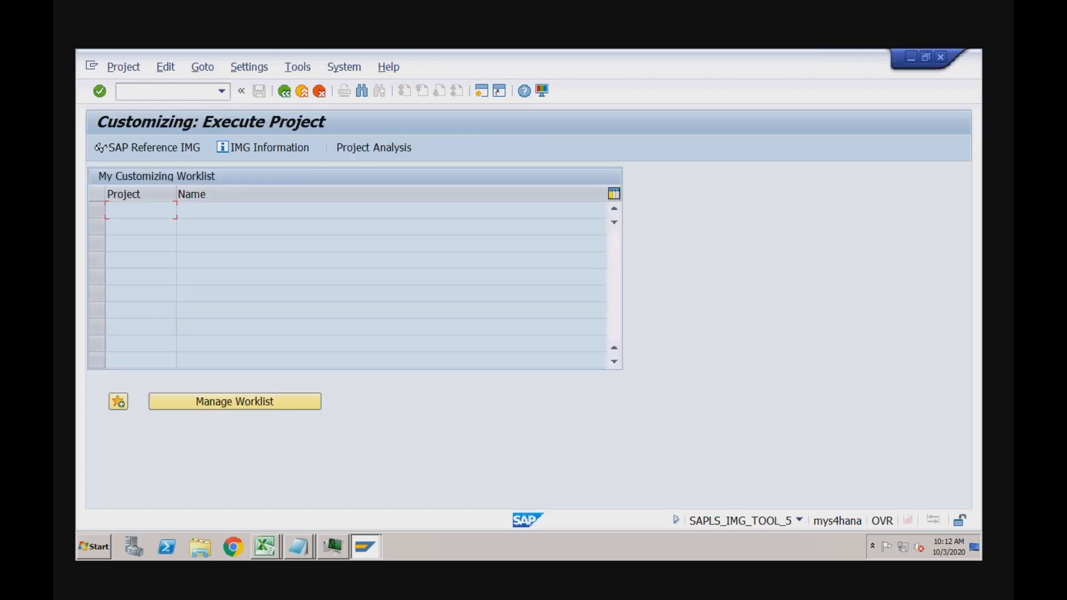
click(141, 150)
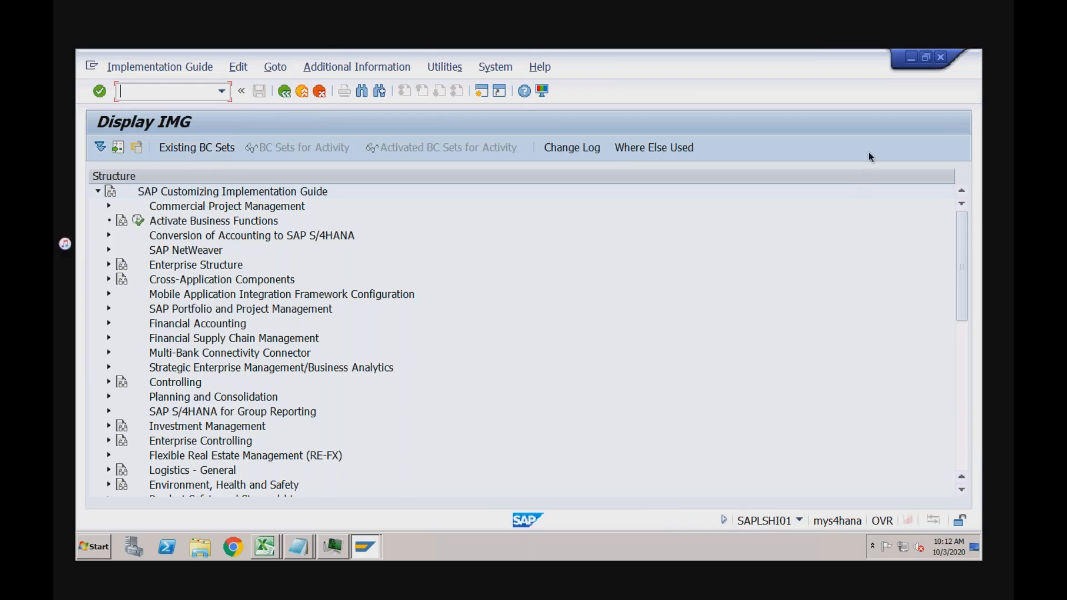
In Sales and Distribution > Basic Functions > Pricing > Pricing Control, open Set Pricing Procedure Determination under Define And Assign Pricing Procedures
click(962, 335)
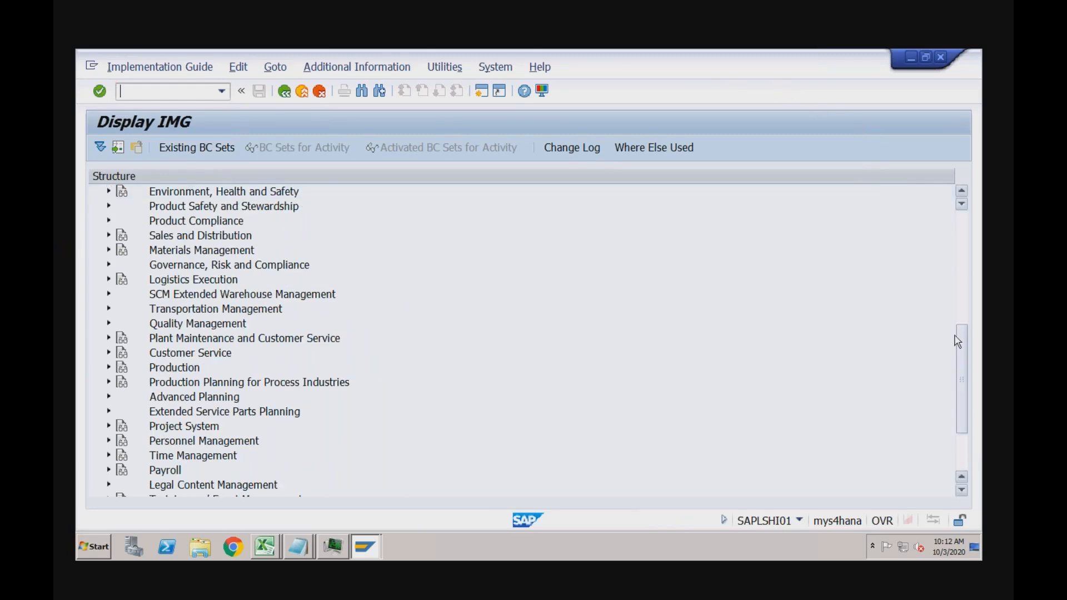
click(110, 235)
click(120, 266)
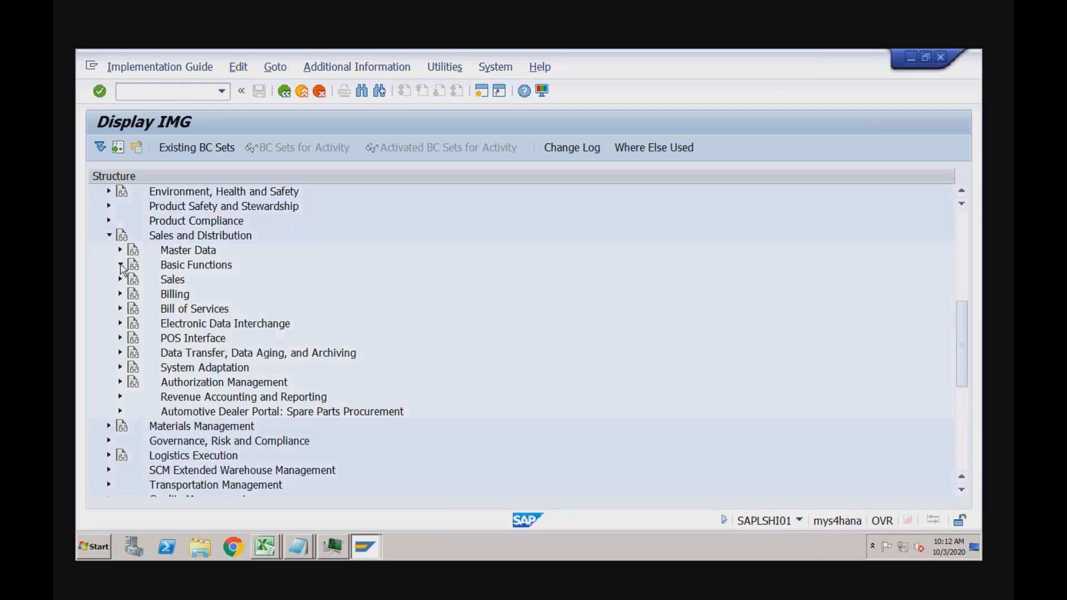
click(132, 207)
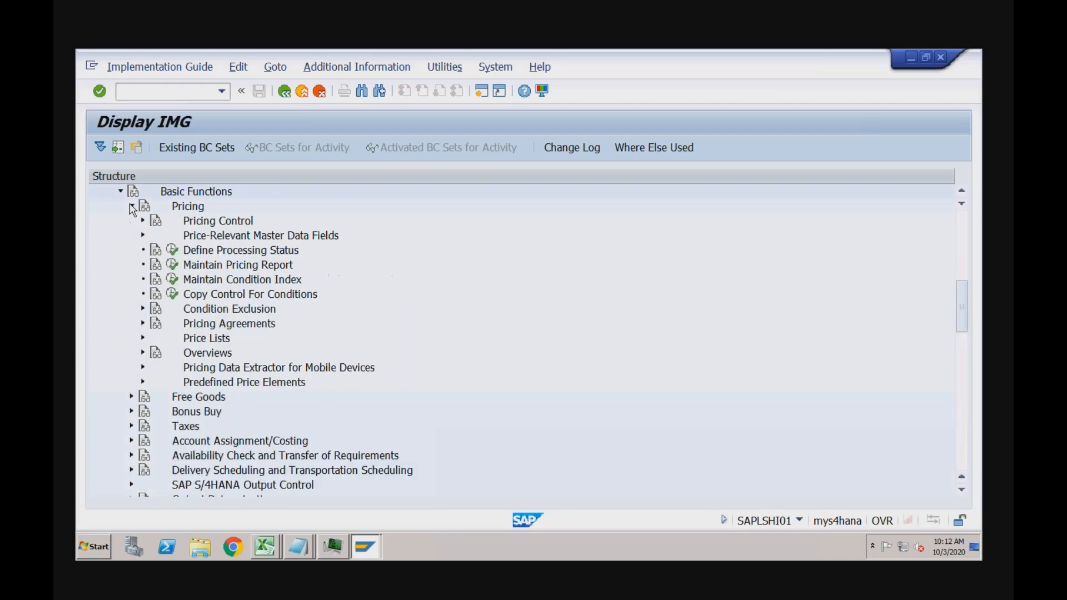
click(143, 222)
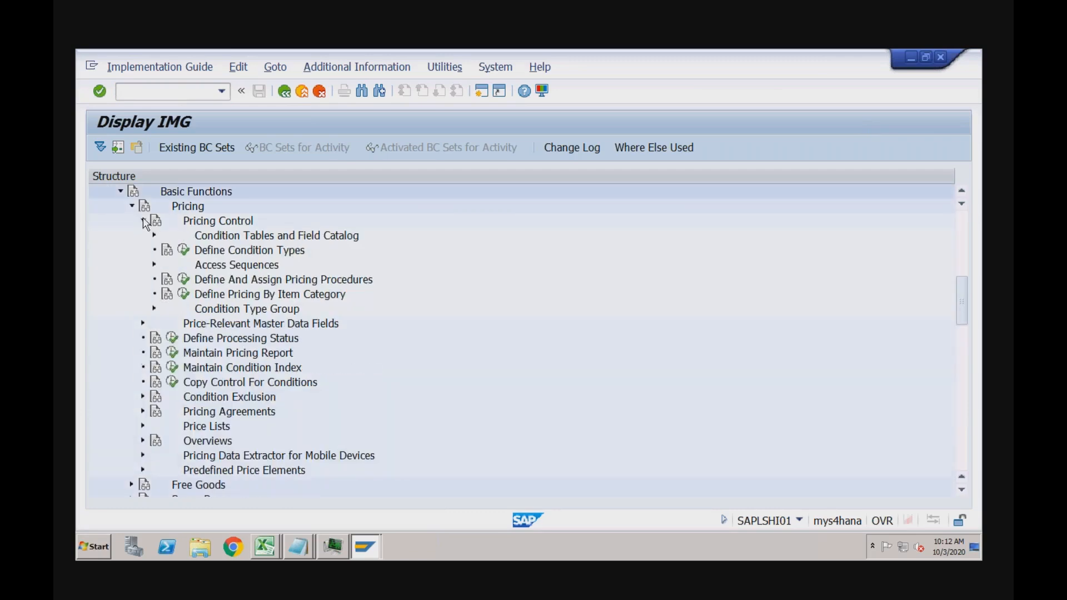
click(236, 281)
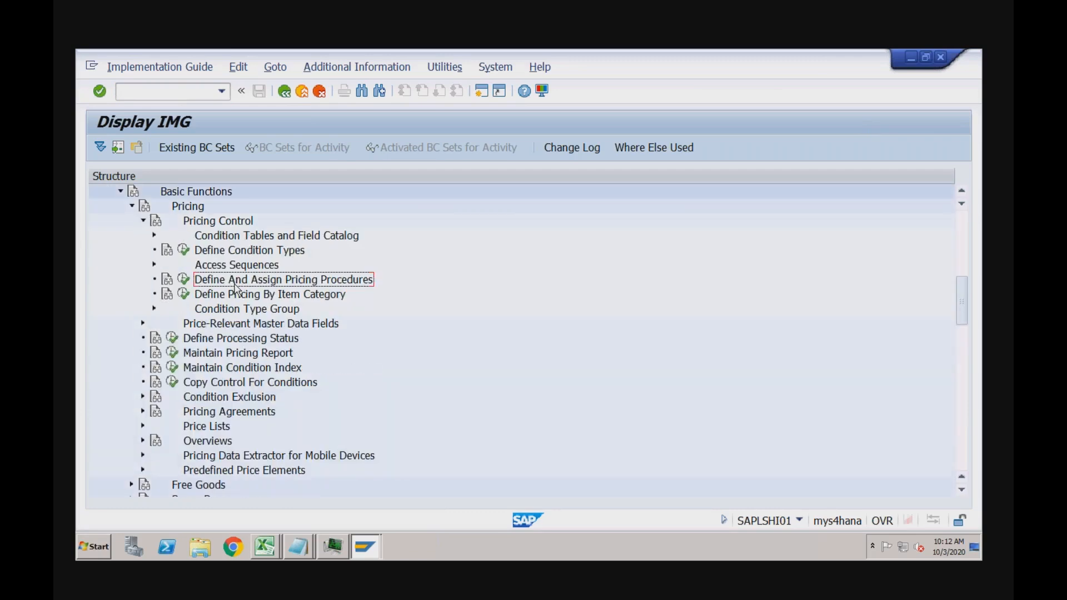
click(184, 280)
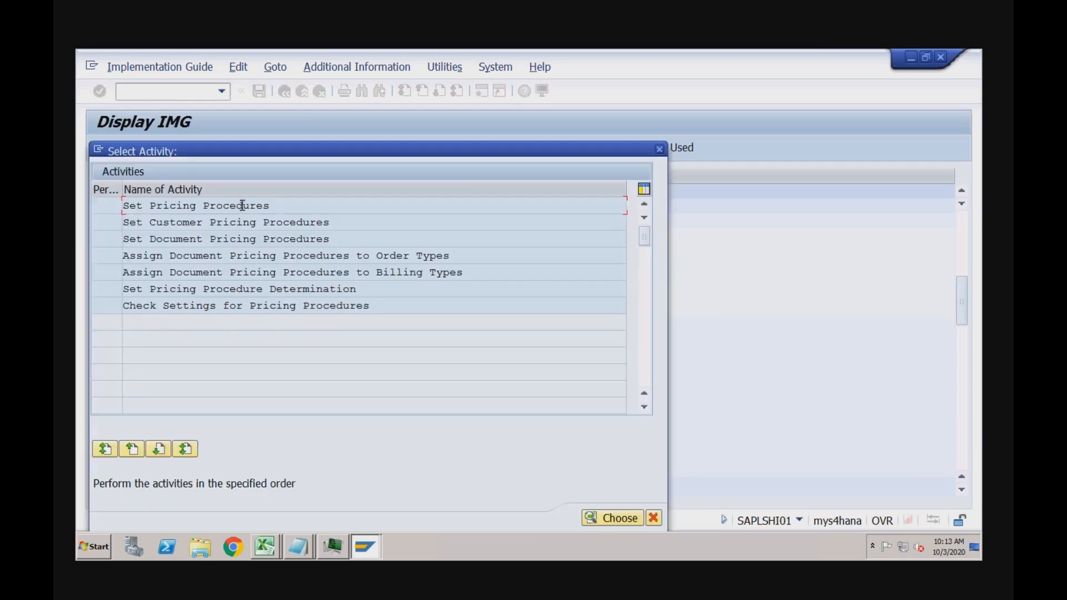
double_click(237, 291)
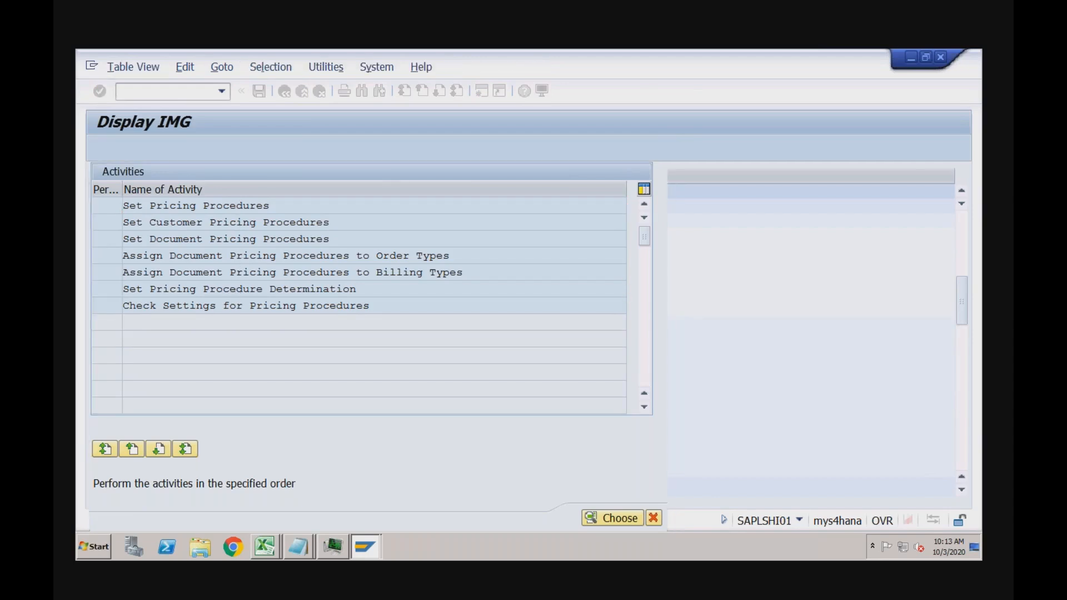
Position the pricing procedure determination table at the entries of sales organization RECH
click(248, 489)
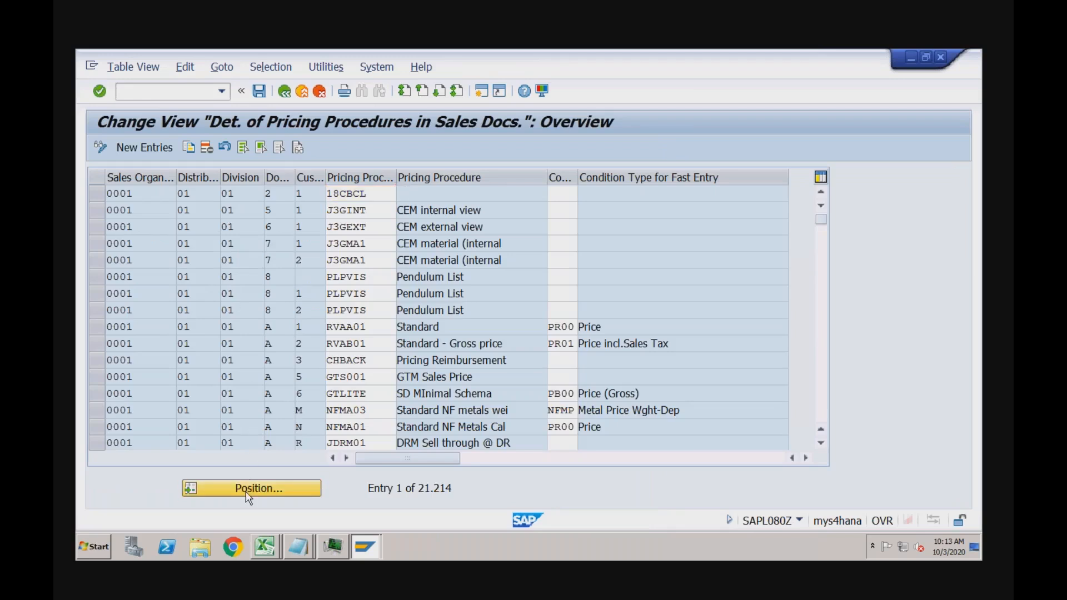
text(r)
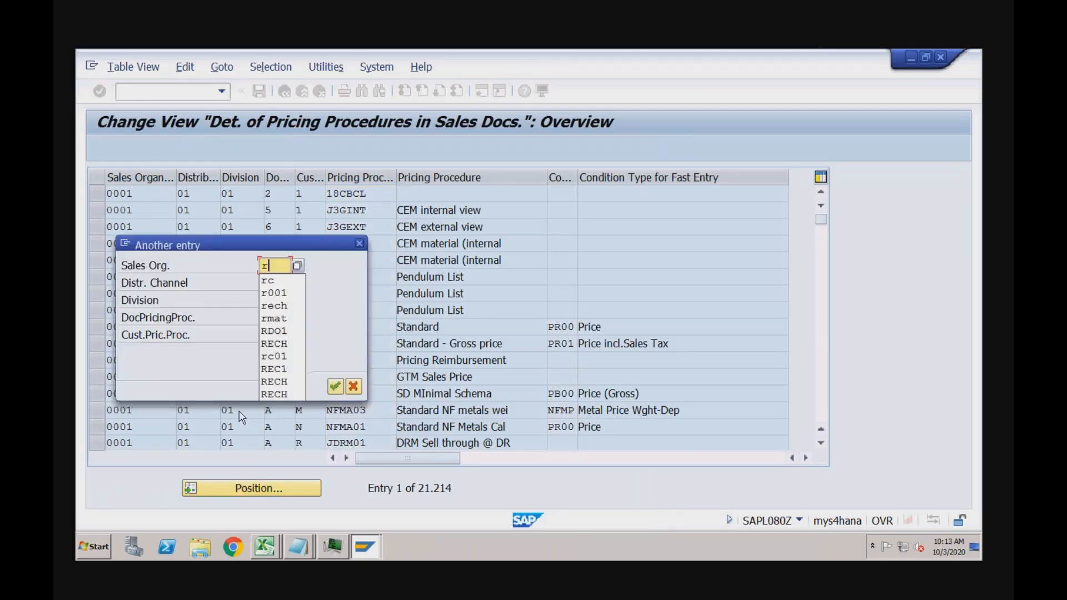
text(00)
key(BackSpace)
key(BackSpace)
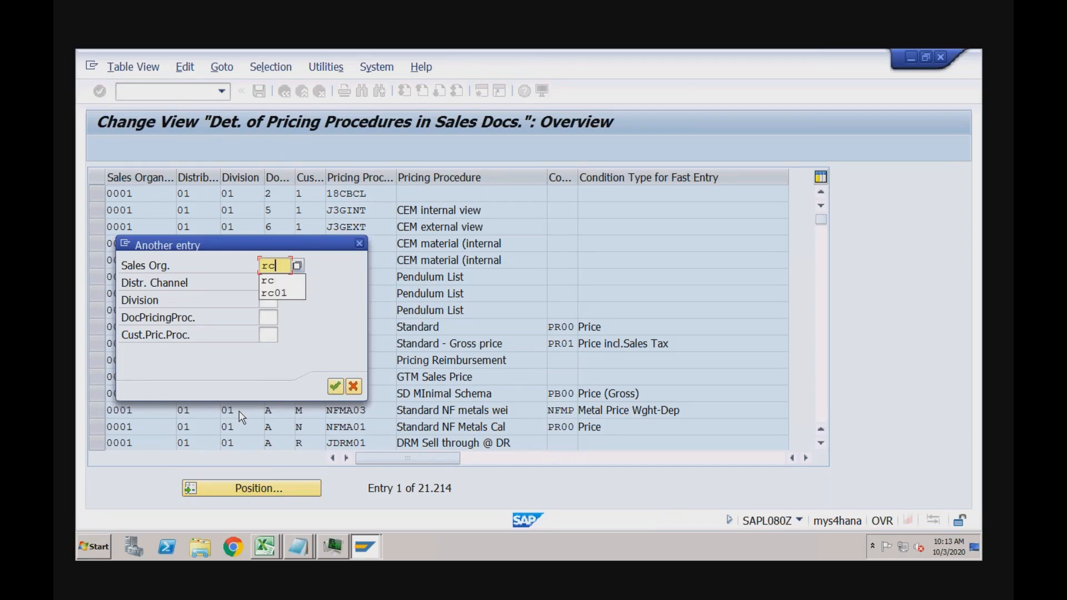
text(ech)
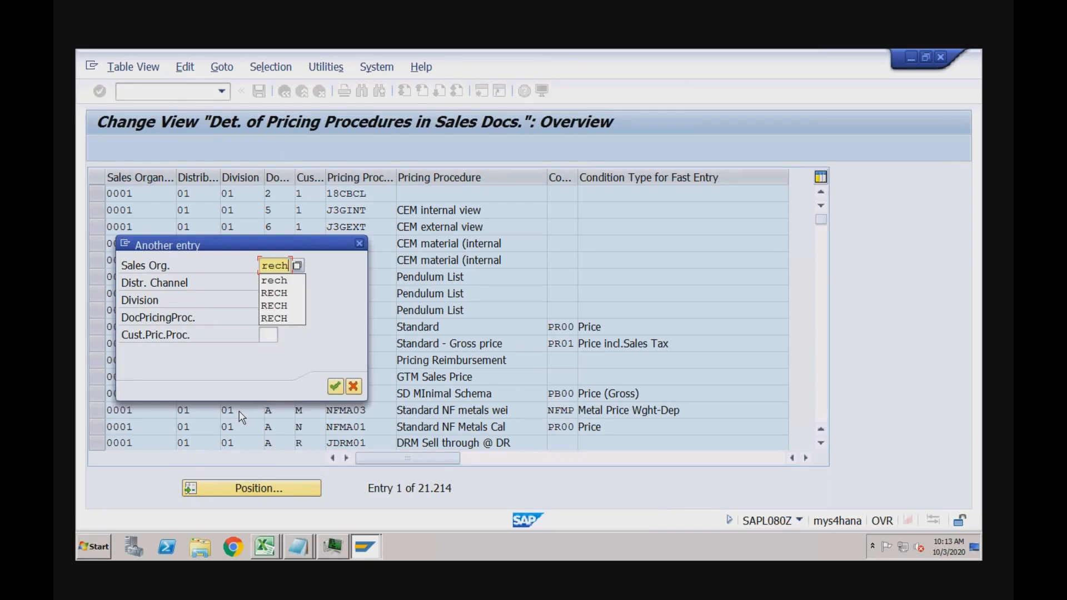
key(Return)
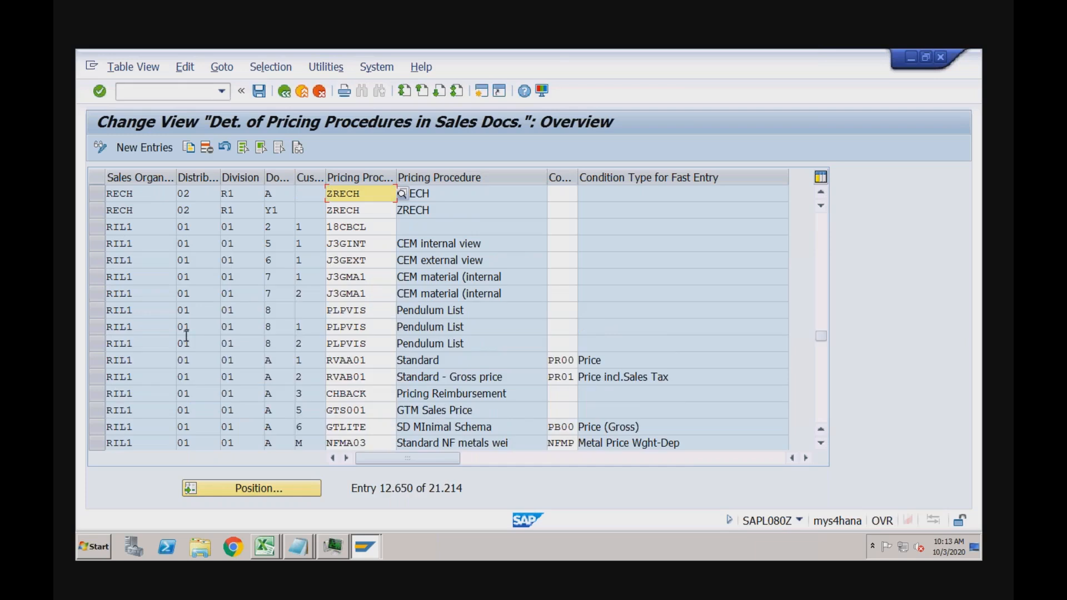
Examine the key fields of the first RECH entry and the value list of available pricing procedures
click(150, 195)
click(199, 195)
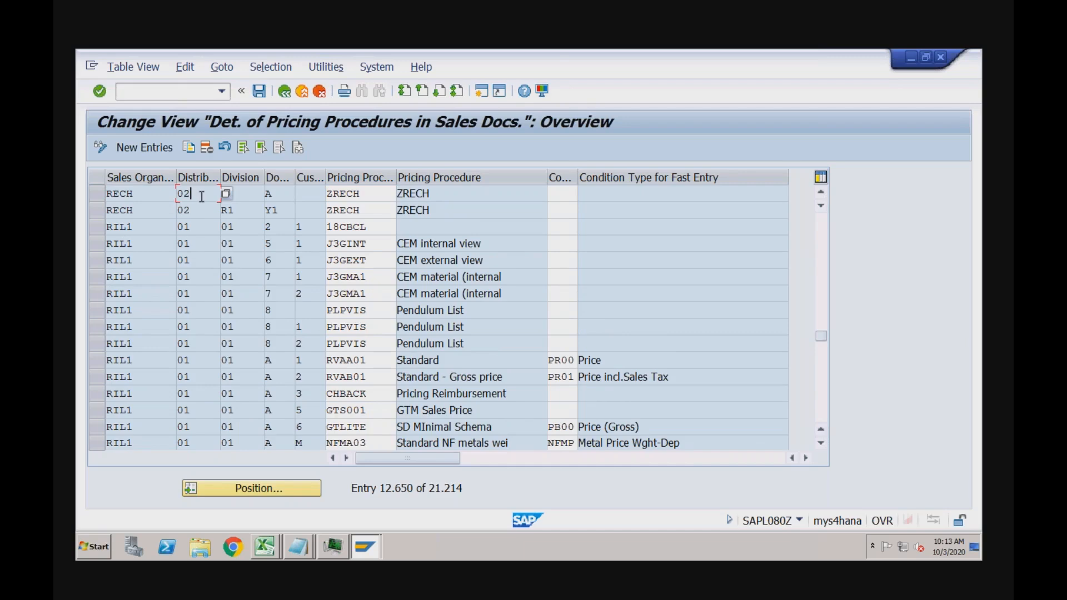
click(249, 196)
click(271, 195)
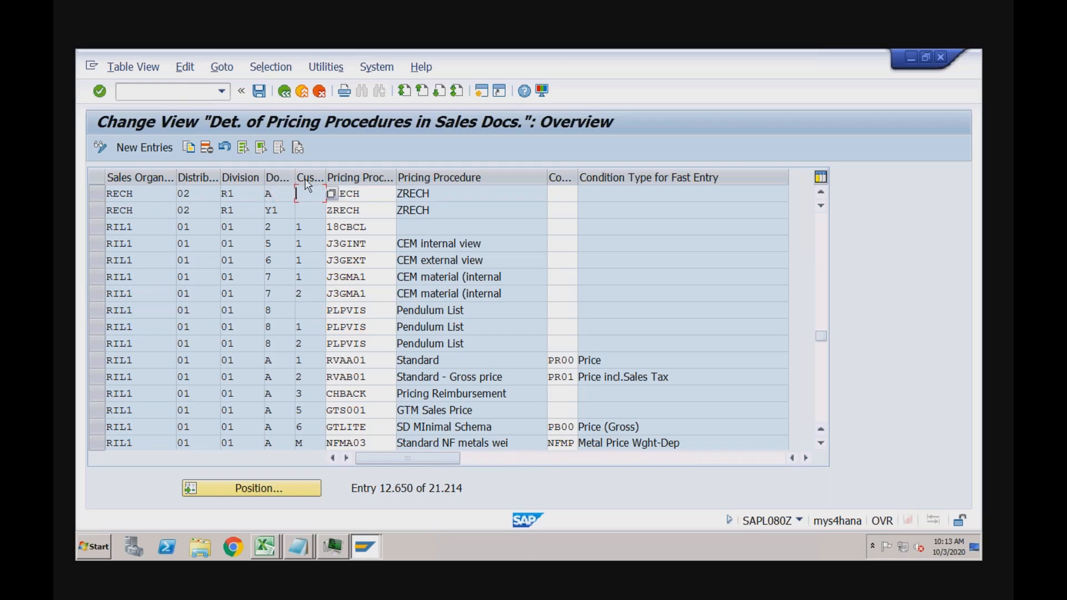
click(370, 194)
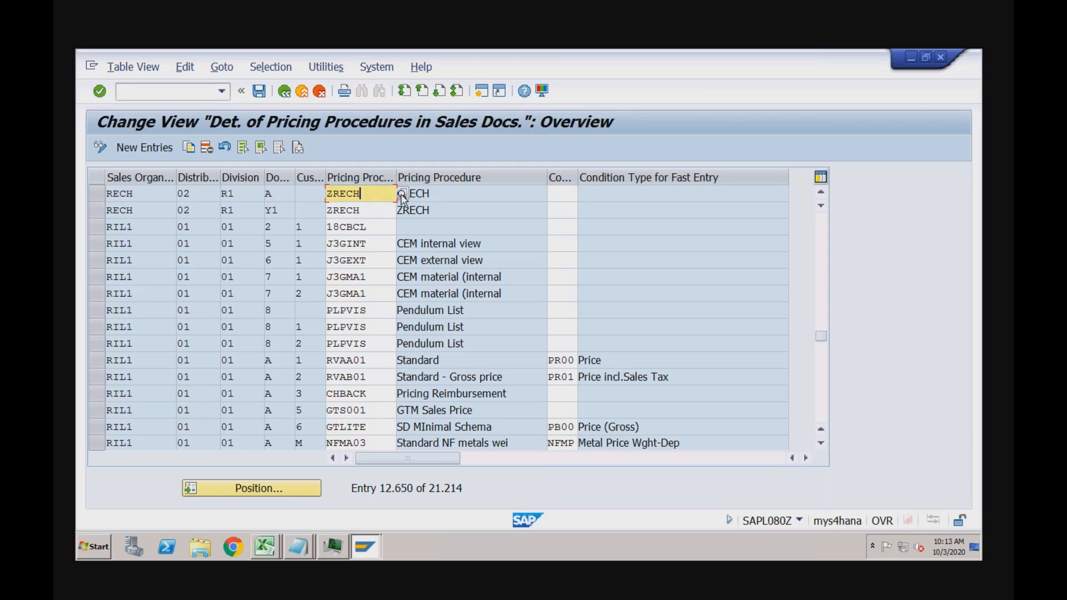
click(402, 194)
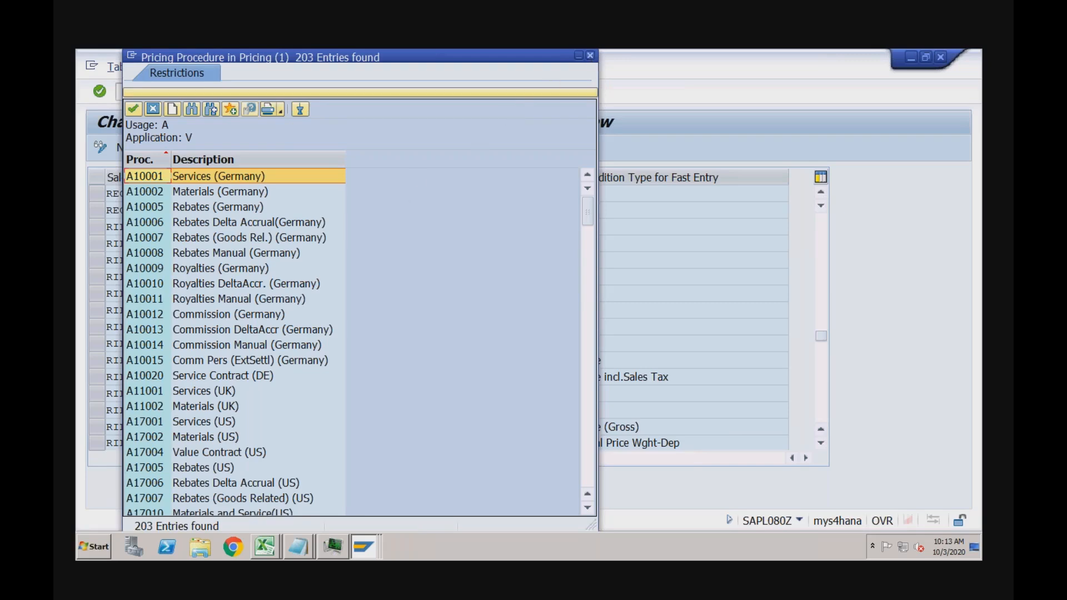
click(590, 55)
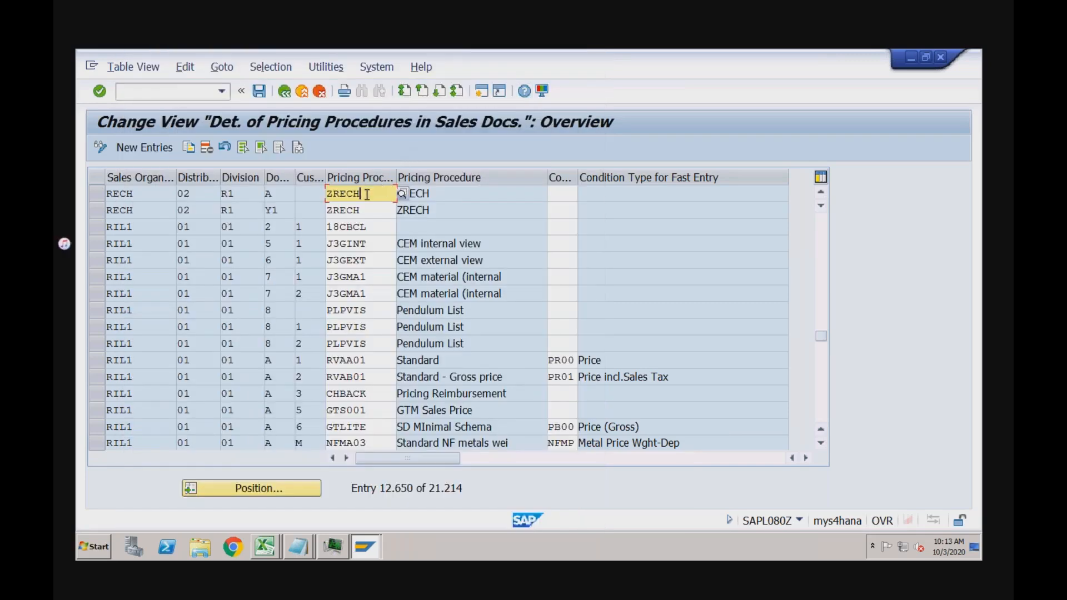
Set the pricing procedure of the RECH entry with document pricing procedure A to RVAA01
key(BackSpace)
key(BackSpace)
key(BackSpace)
key(BackSpace)
key(BackSpace)
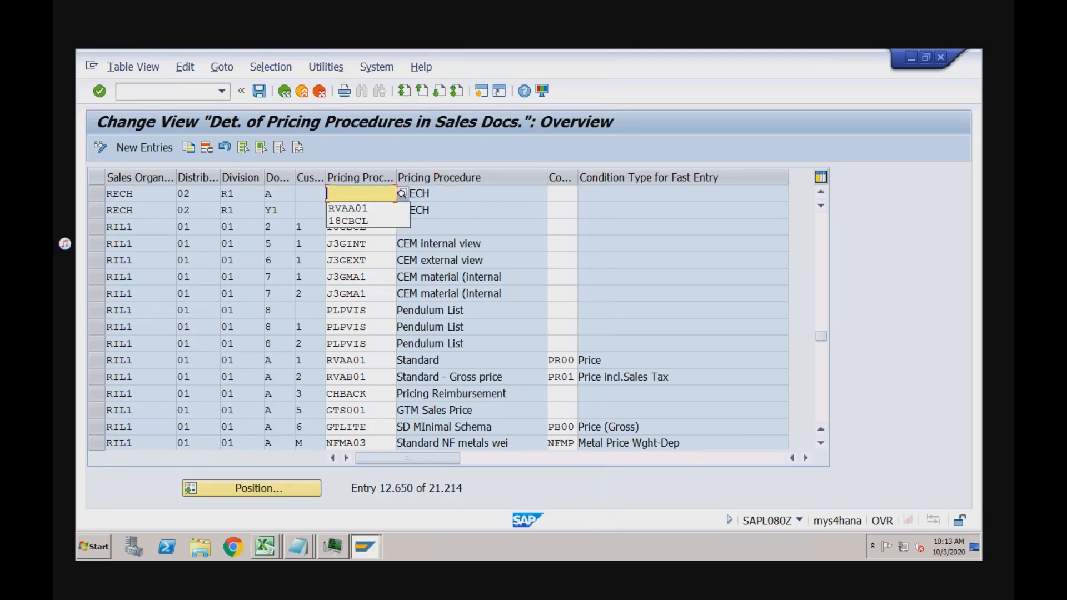
text(rv)
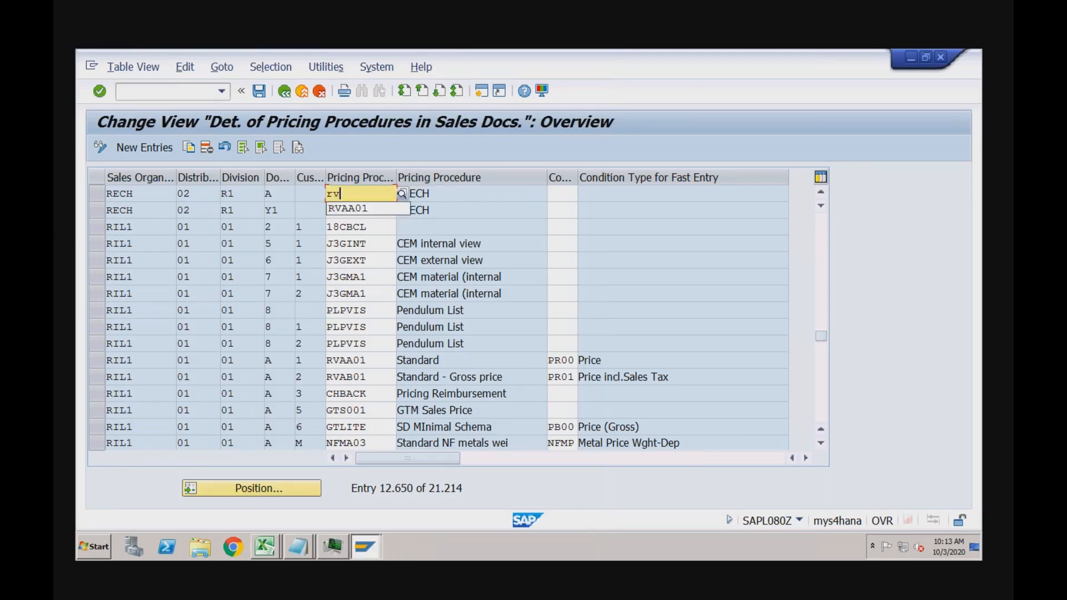
click(364, 209)
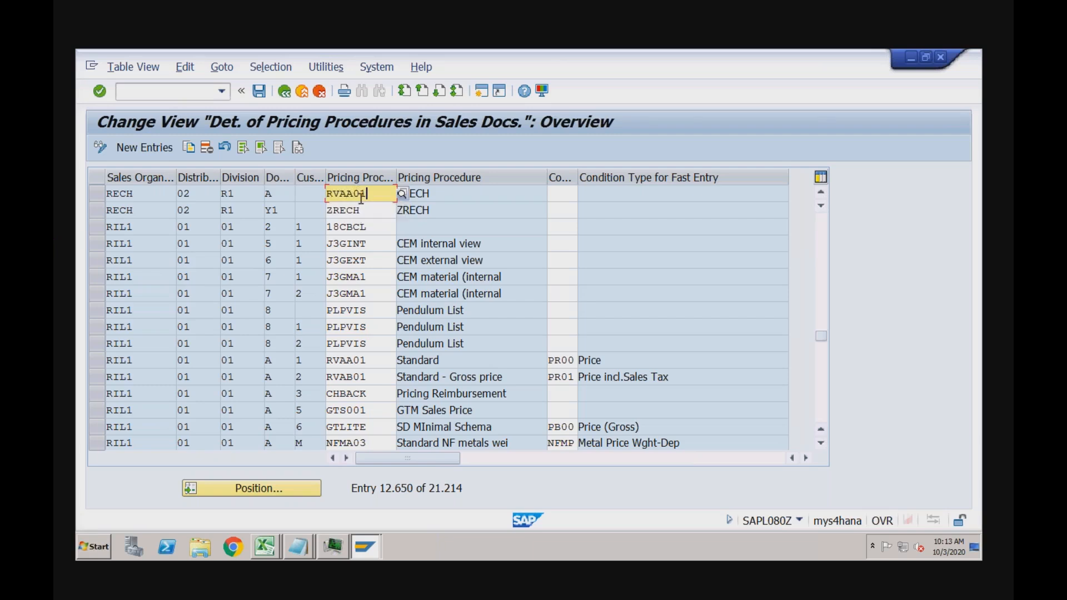
Set the pricing procedure of the RECH entry with document pricing procedure Y1 to RVAA01 and save both changed entries
drag(361, 210, 327, 211)
text(rv)
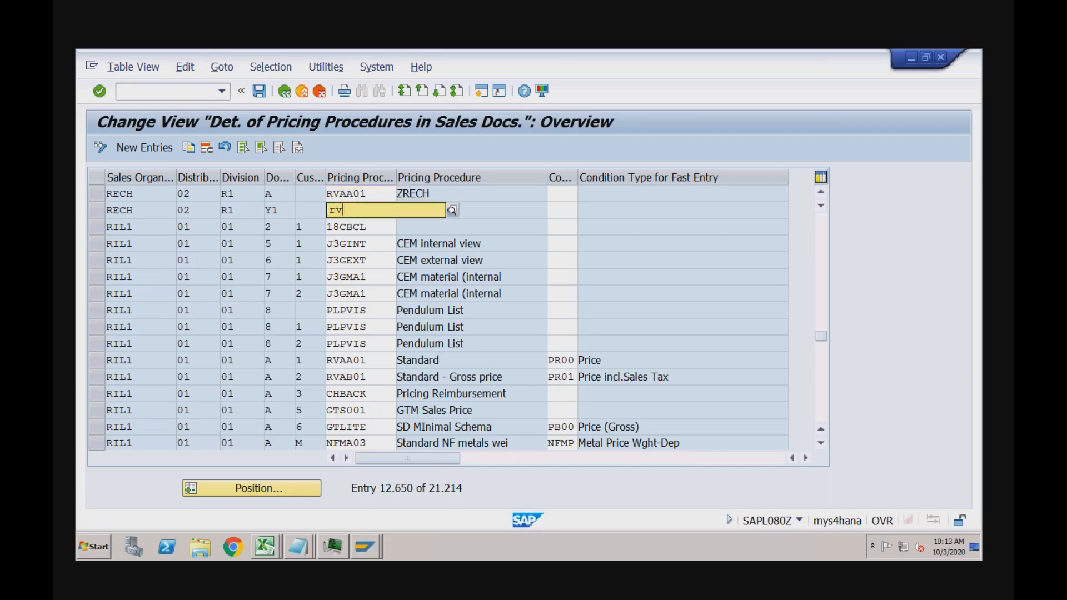
text(aa01)
key(Return)
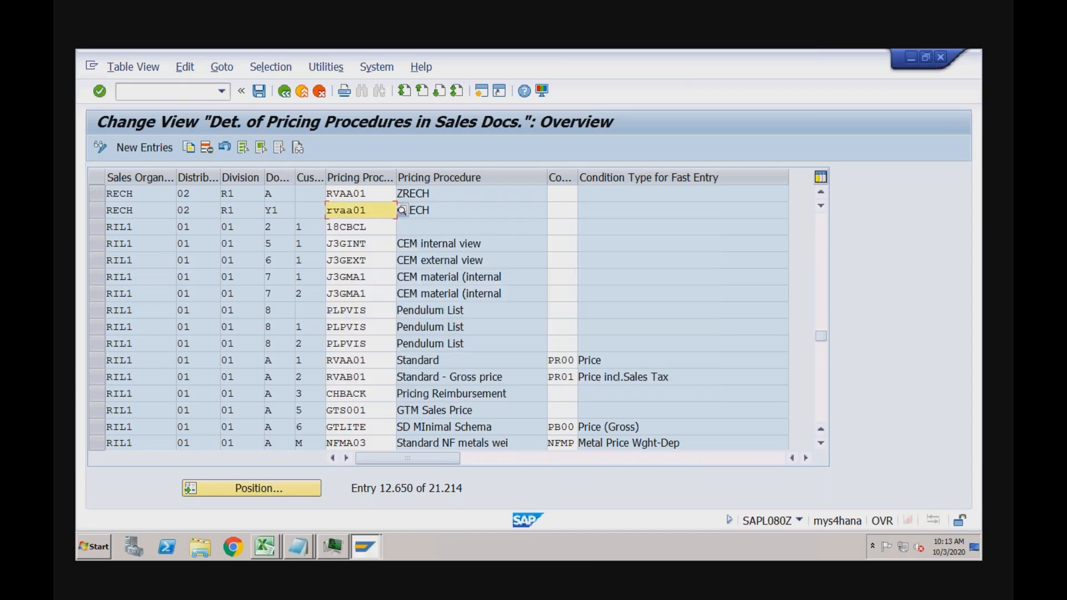
click(385, 196)
key(Return)
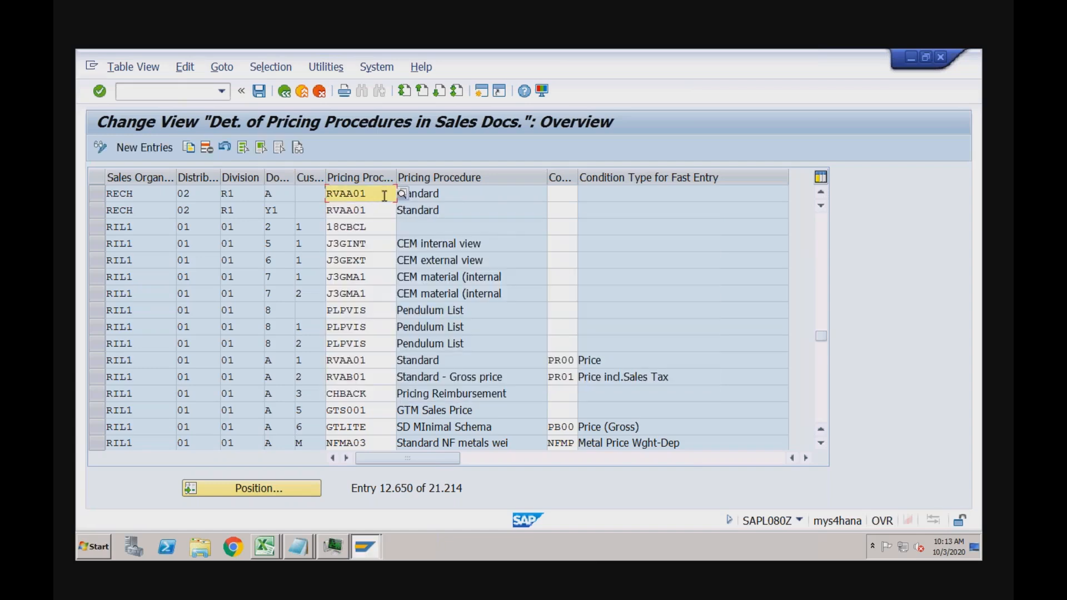
key(Tab)
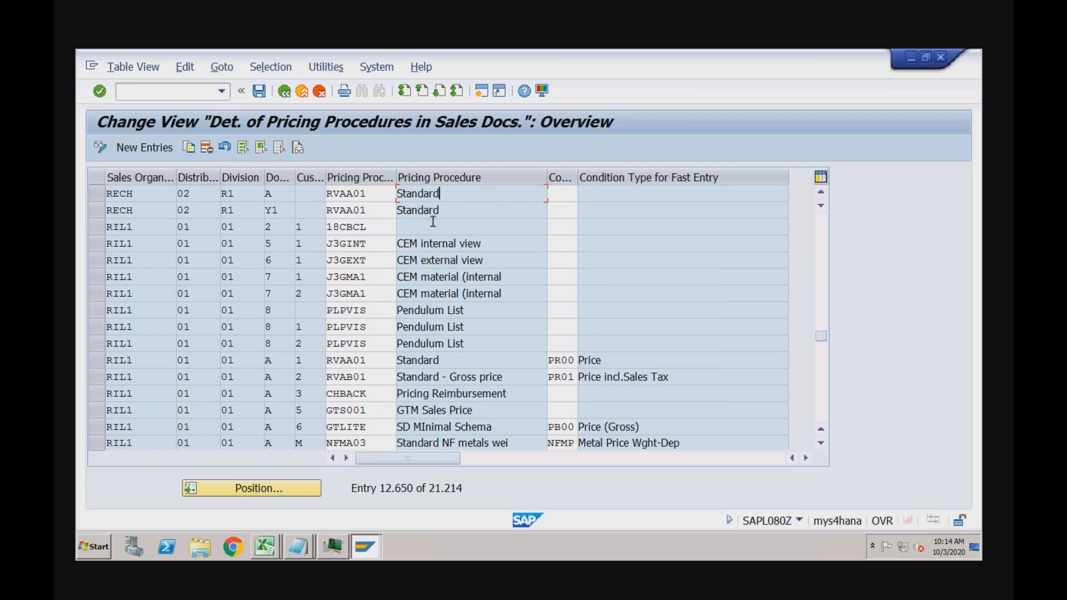
click(369, 197)
click(371, 213)
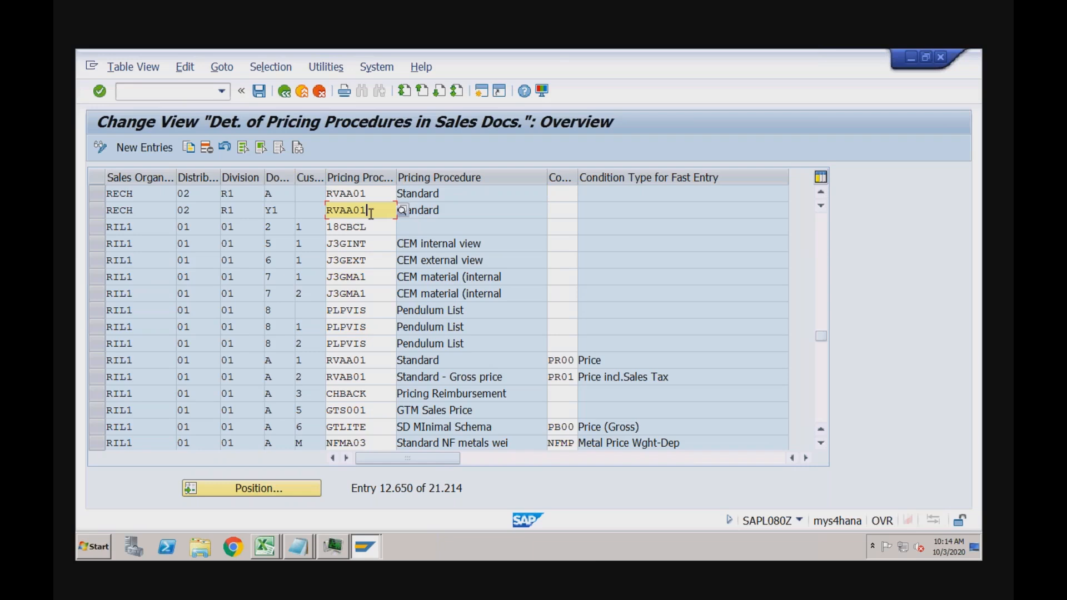
click(259, 91)
click(193, 96)
Delete both RECH entries from the pricing procedure determination table and save
click(95, 195)
click(98, 211)
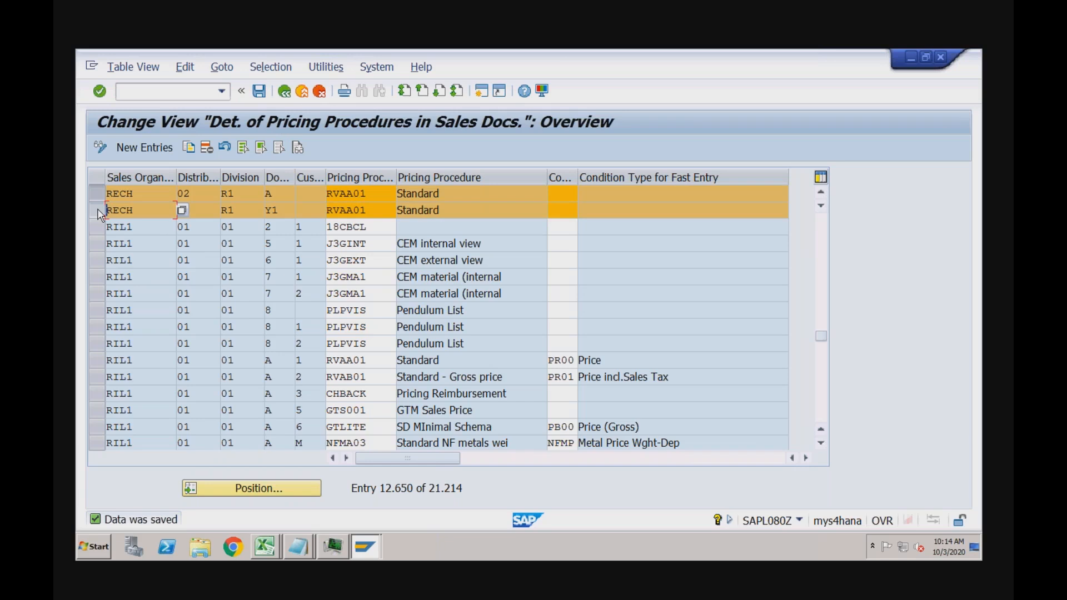
click(207, 148)
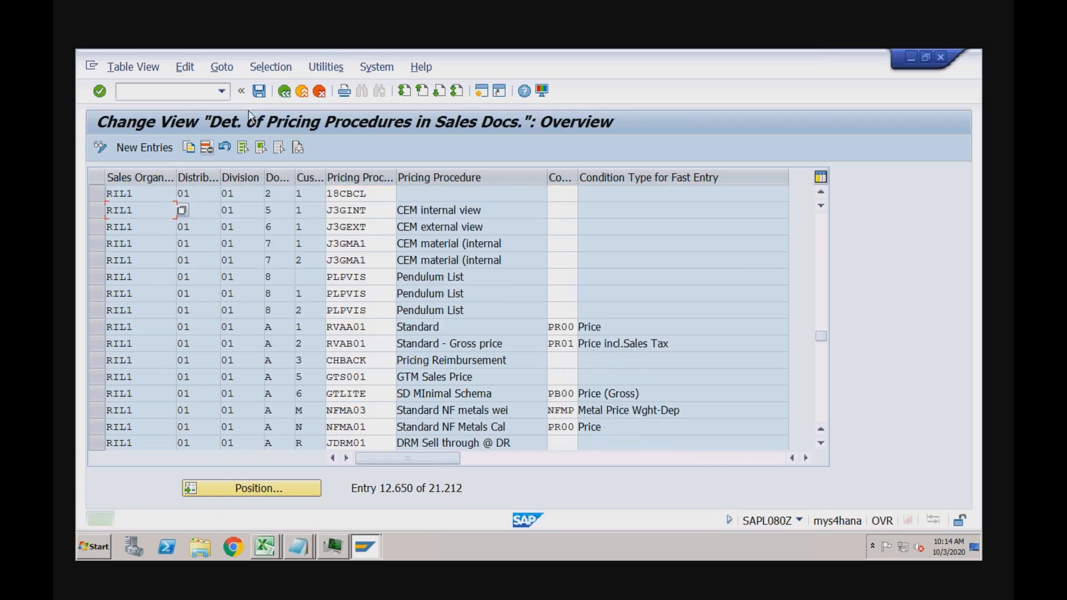
click(259, 91)
Start creating a sales document with transaction VA01 and set the order type to OR
click(197, 93)
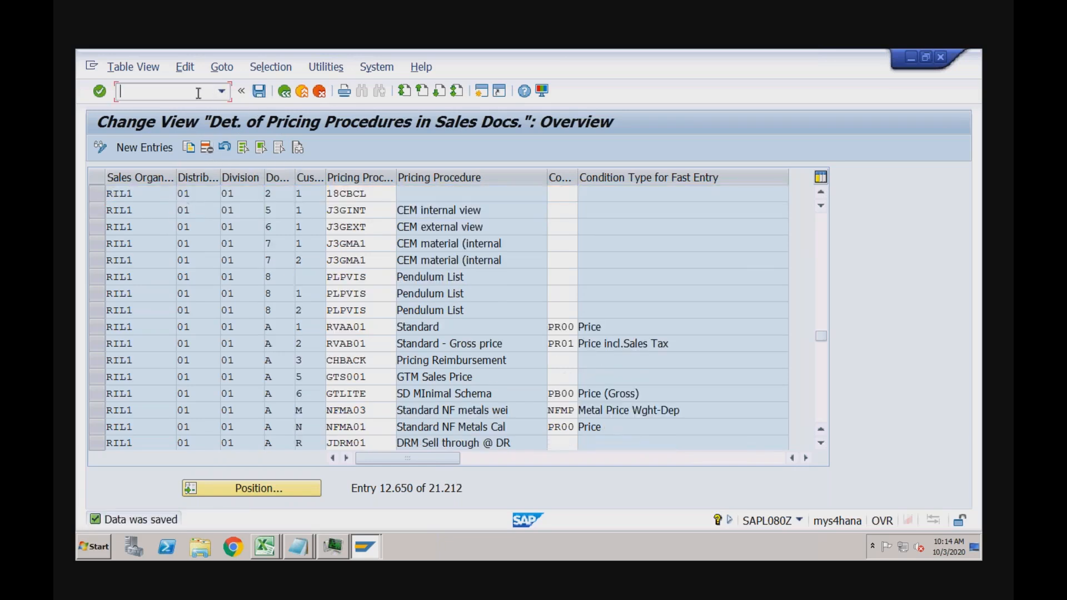
text(/nva-1)
key(BackSpace)
key(BackSpace)
text(01)
key(Return)
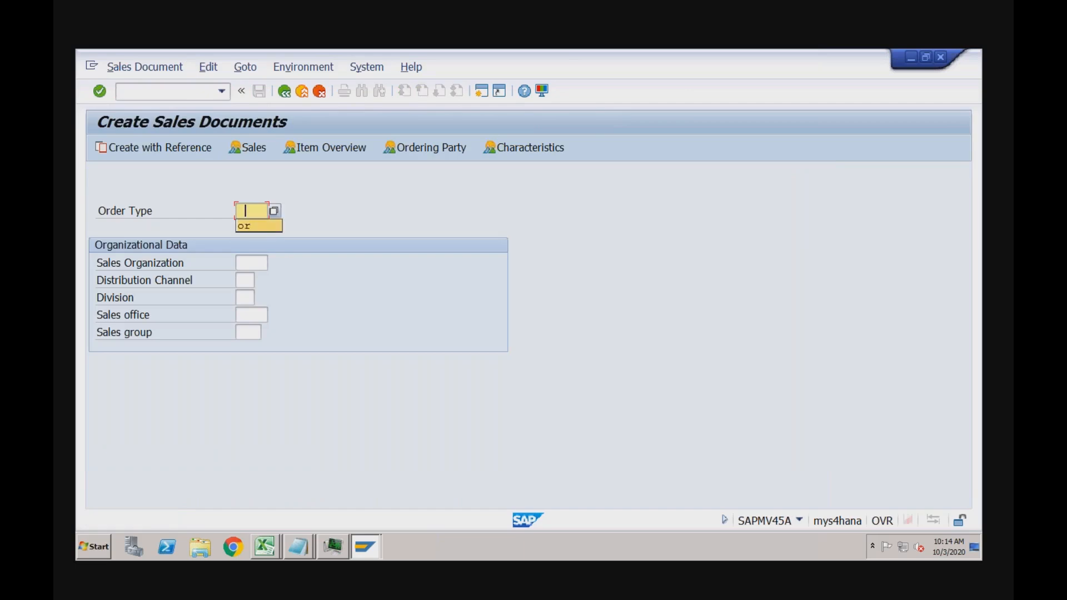
key(Return)
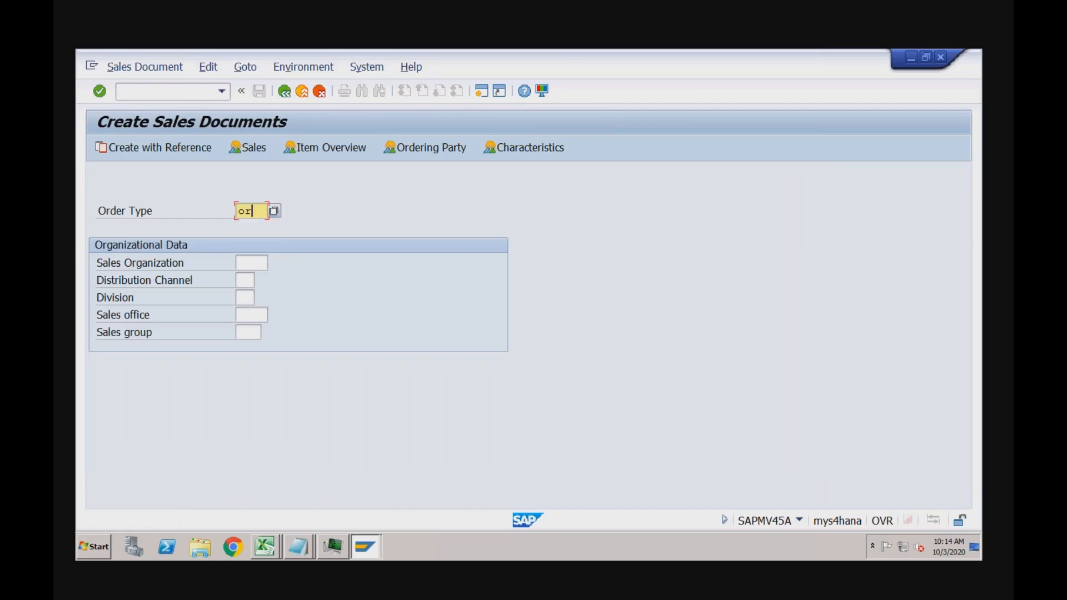
Enter sales organization RECH, distribution channel 02 and division R1, and continue to the standard order overview
click(246, 263)
key(space)
key(Down)
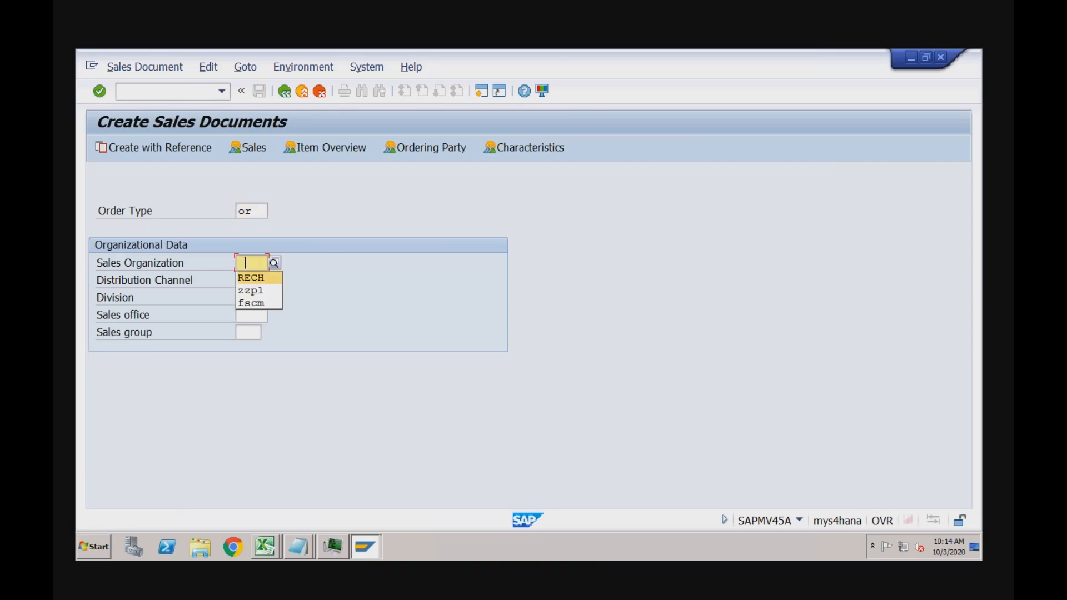
key(Return)
key(Tab)
key(space)
key(Down)
key(Down)
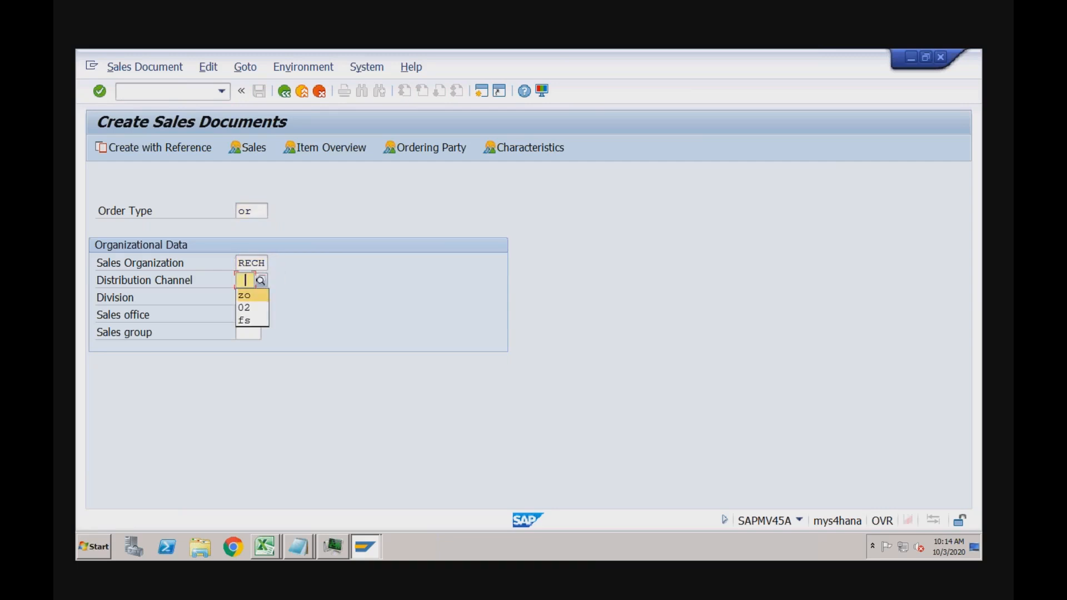
key(Return)
key(Tab)
key(space)
key(Down)
key(Down)
key(Return)
key(Return)
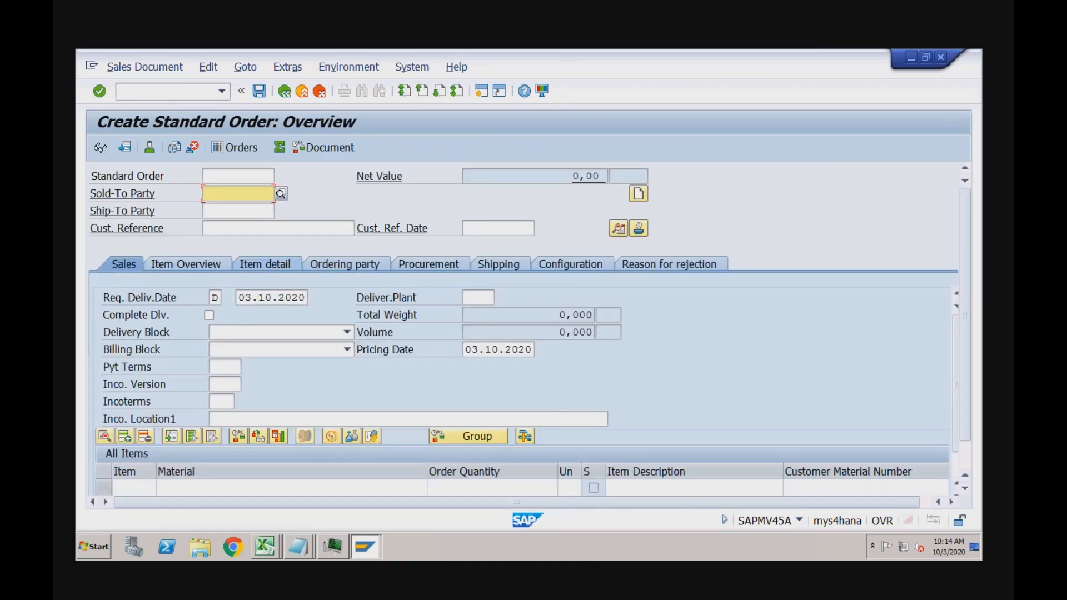
Enter the previously used customer number as sold-to party and open the detailed explanation of the system message
key(space)
key(Down)
key(Return)
key(Return)
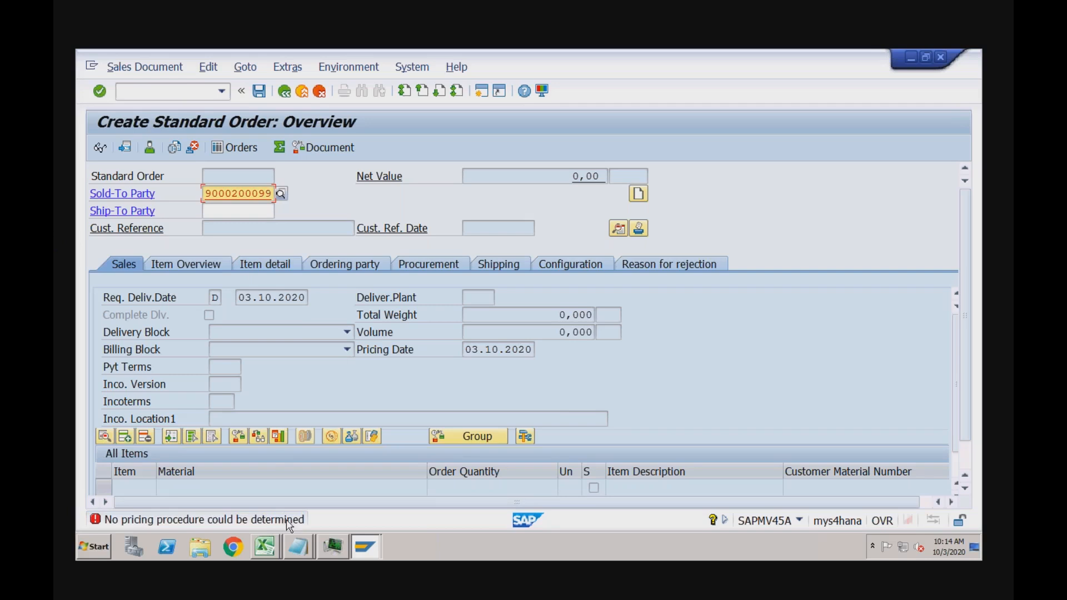
double_click(254, 526)
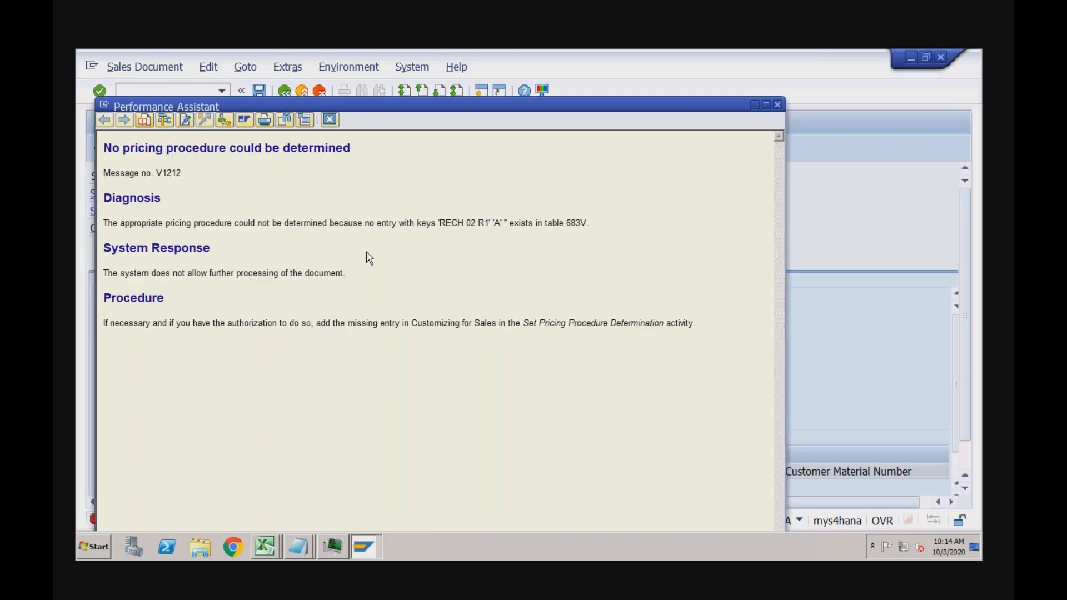
Read the missing key values in the message's diagnosis and close the explanation
drag(441, 223, 487, 218)
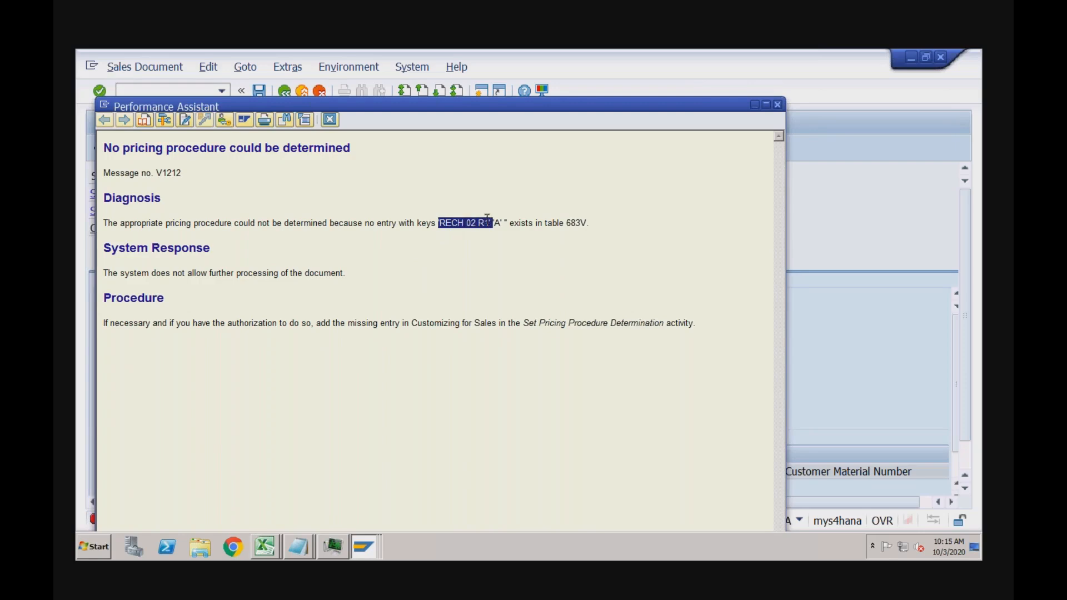
click(501, 224)
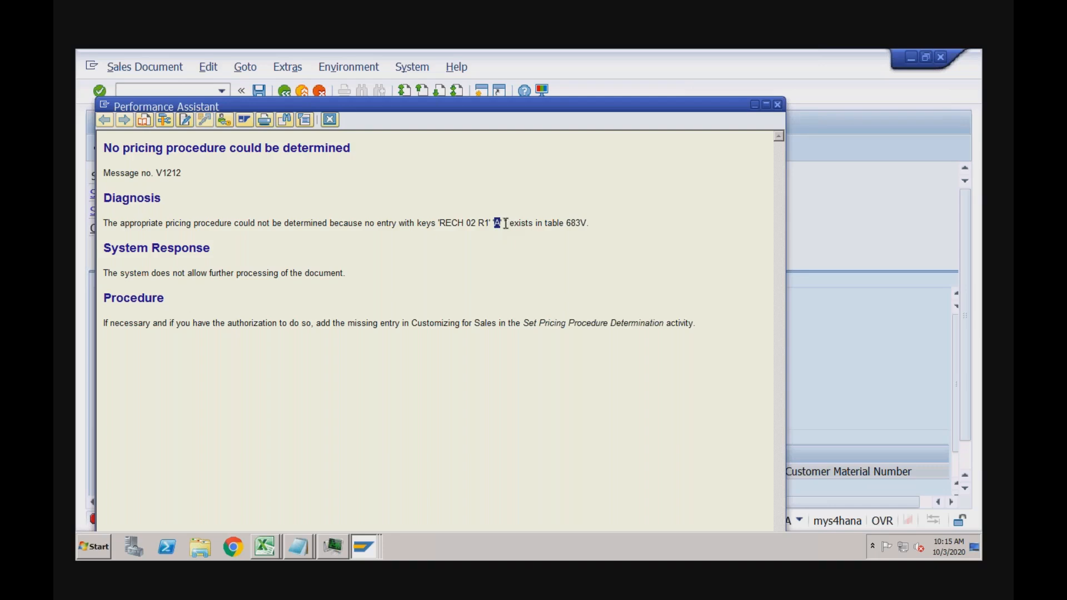
click(331, 120)
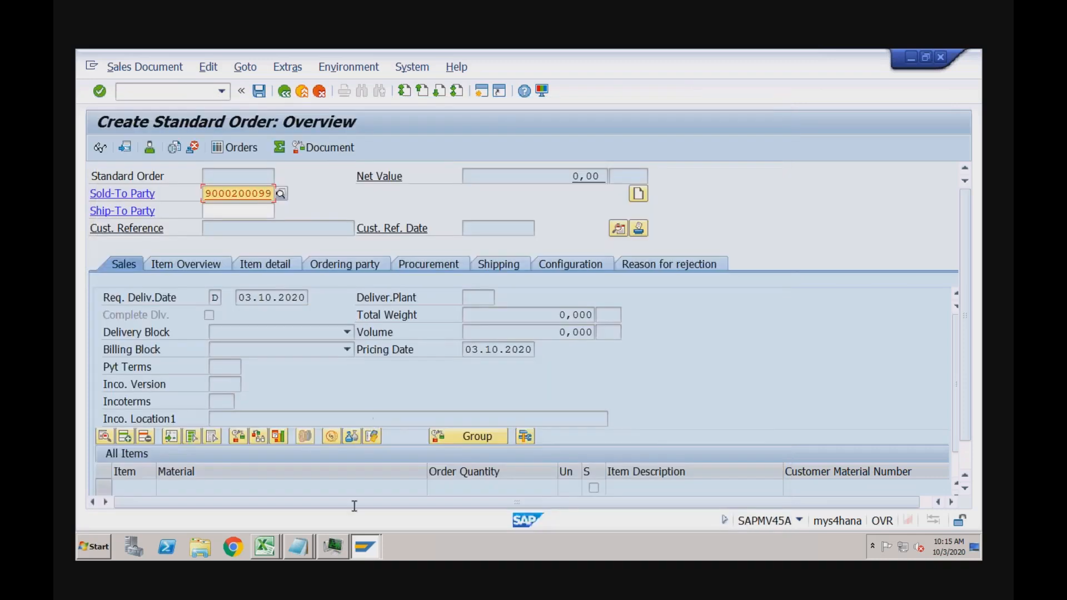
Start transaction SPRO in a new session and display the SAP reference implementation guide
click(367, 548)
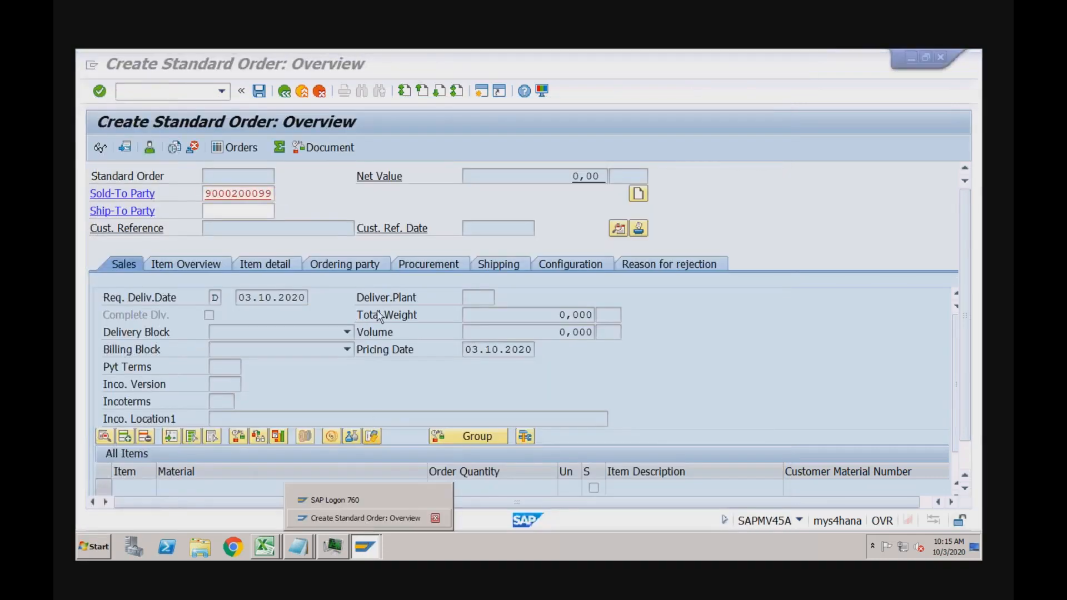
click(482, 97)
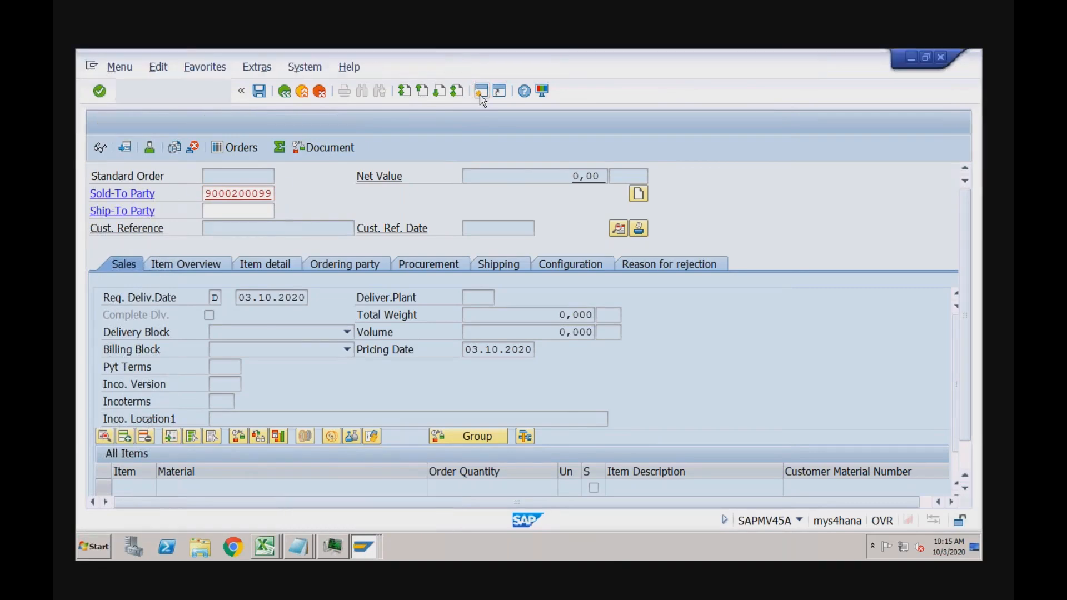
text(spro)
key(Return)
click(169, 151)
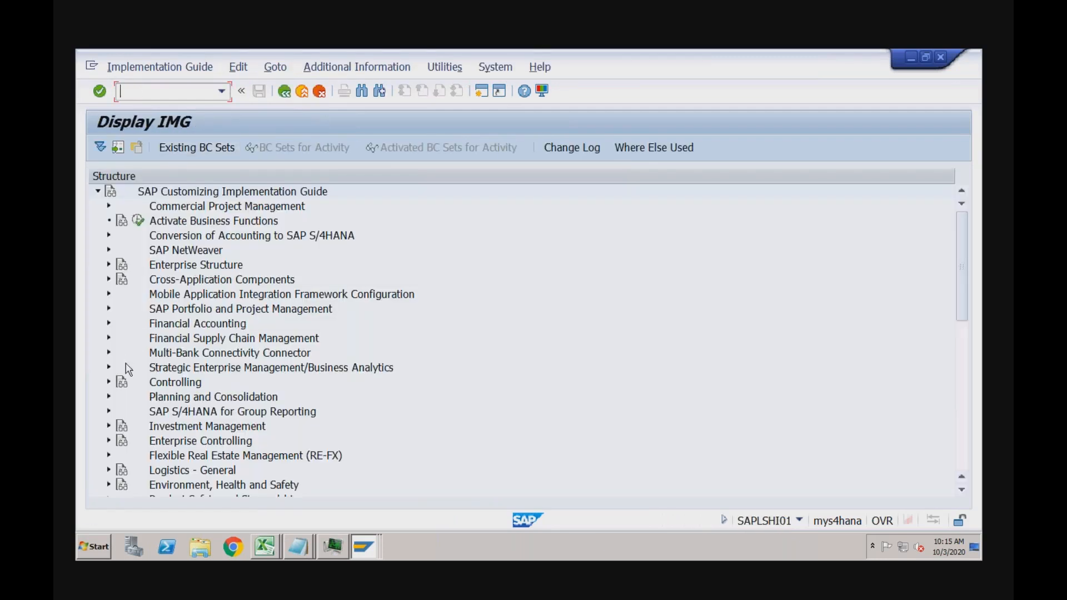
Under Sales and Distribution, Basic Functions, Pricing, Pricing Control, open the Define And Assign Pricing Procedures activity
click(961, 360)
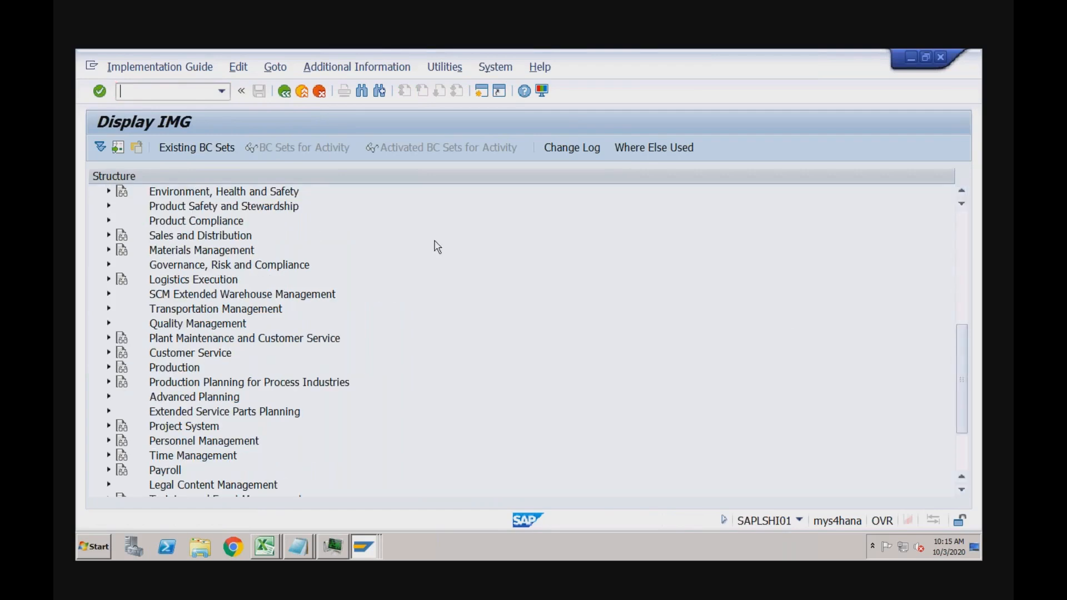
click(109, 235)
click(121, 265)
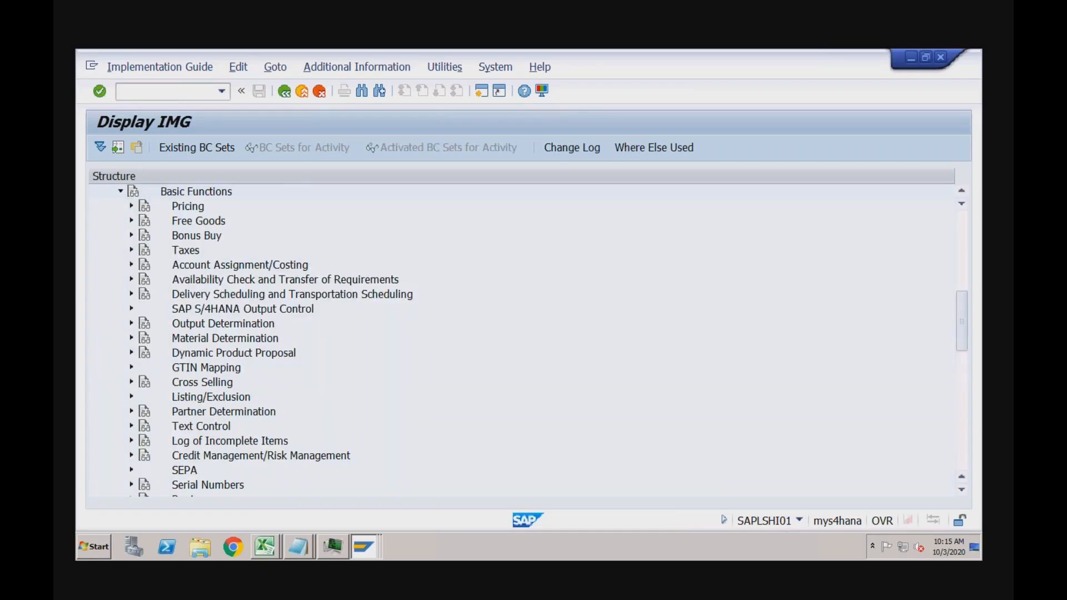
click(132, 206)
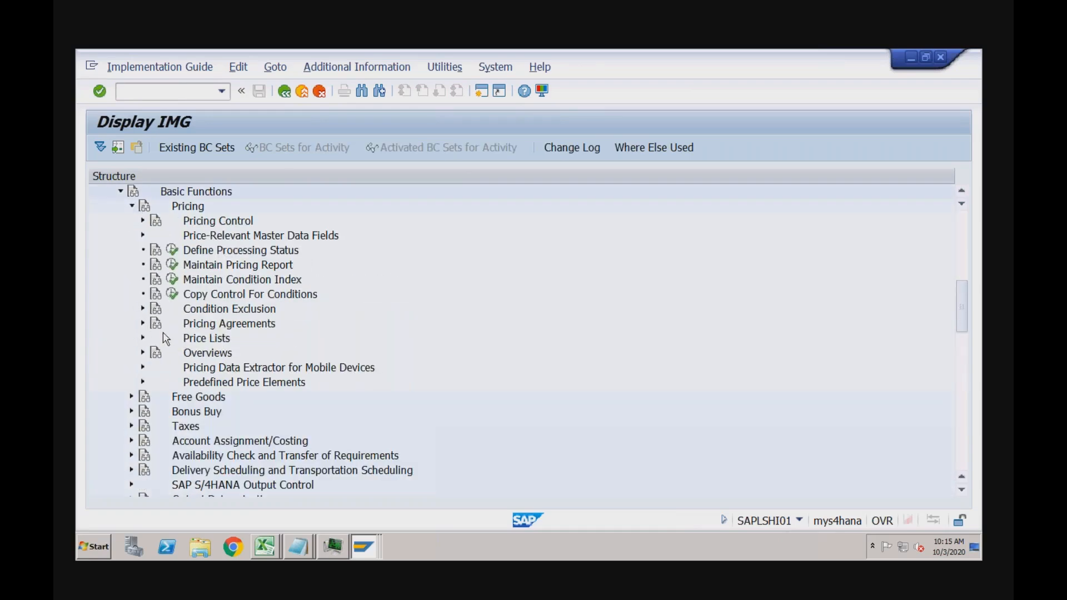
click(143, 220)
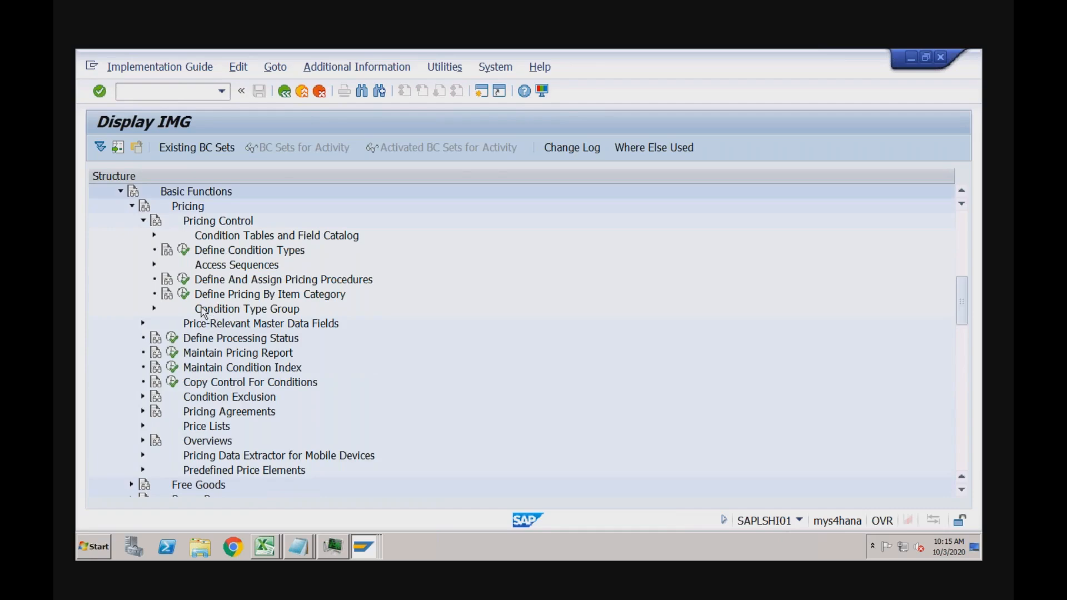
click(184, 280)
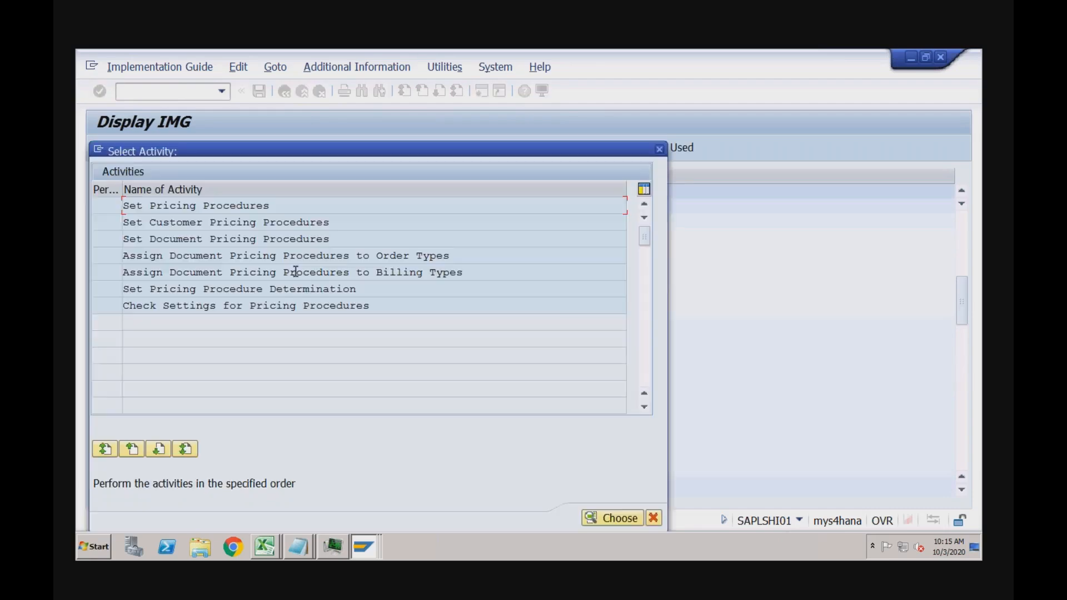
Choose the Set Pricing Procedure Determination activity and begin adding new entries
click(251, 290)
double_click(263, 290)
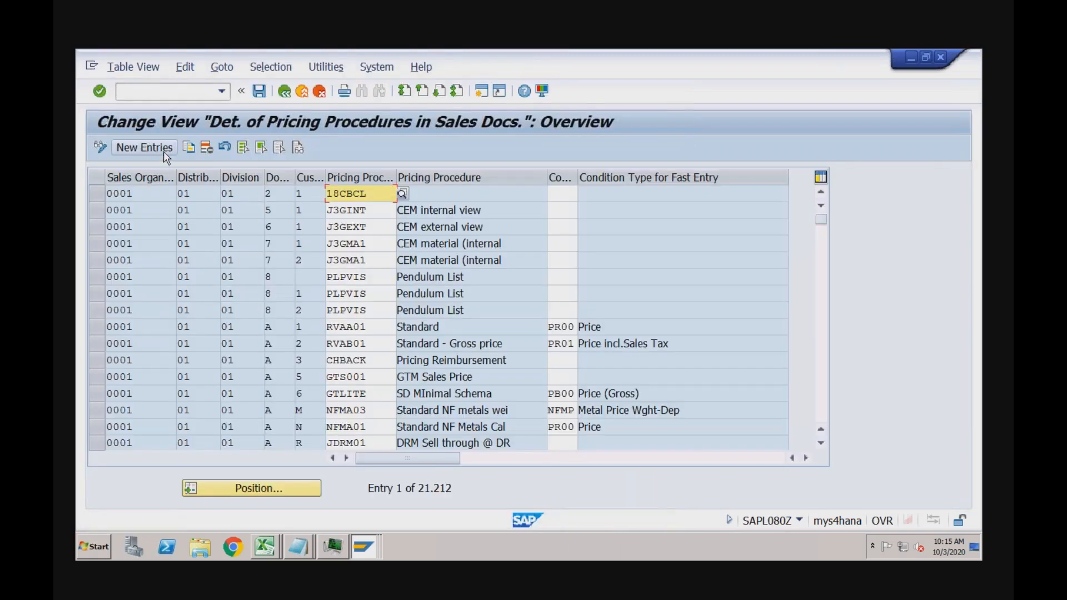
click(164, 151)
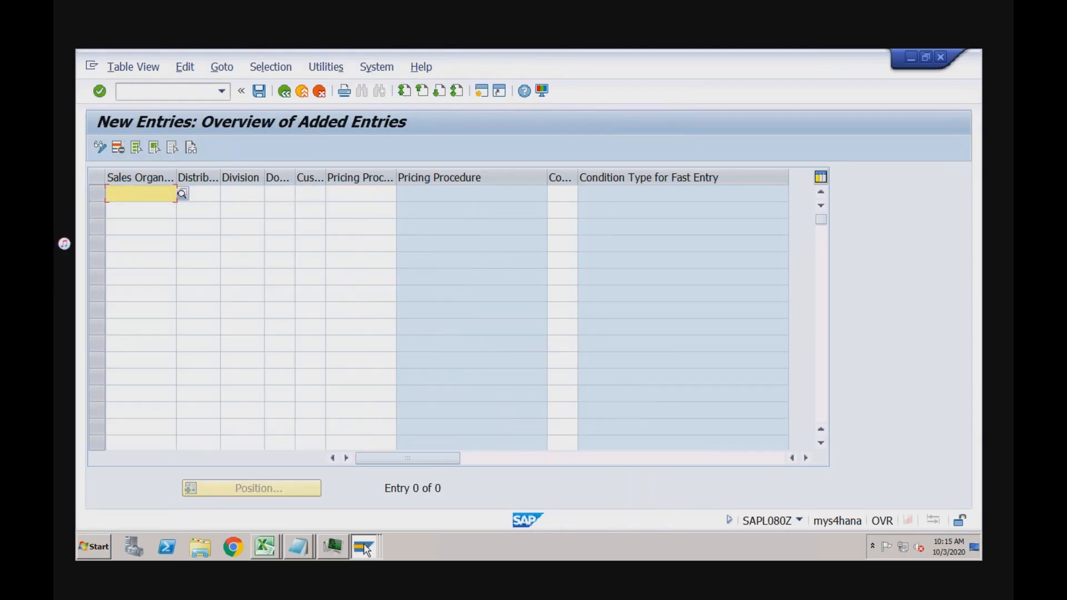
Switch to the standard order session to recheck the required keys in the message explanation, and return to the new entries table
click(364, 550)
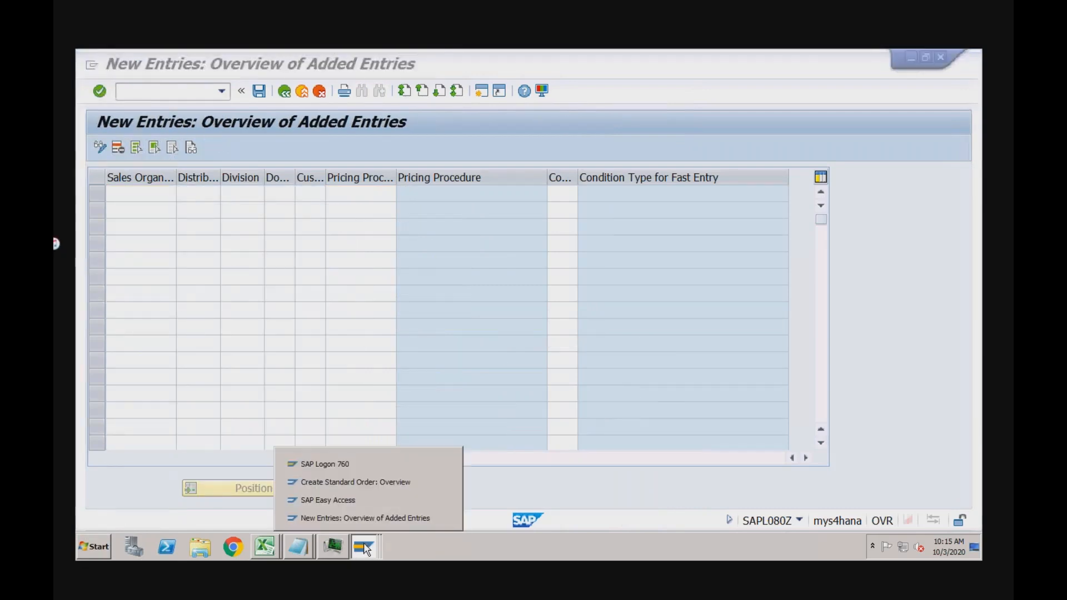
click(370, 483)
key(Return)
click(256, 522)
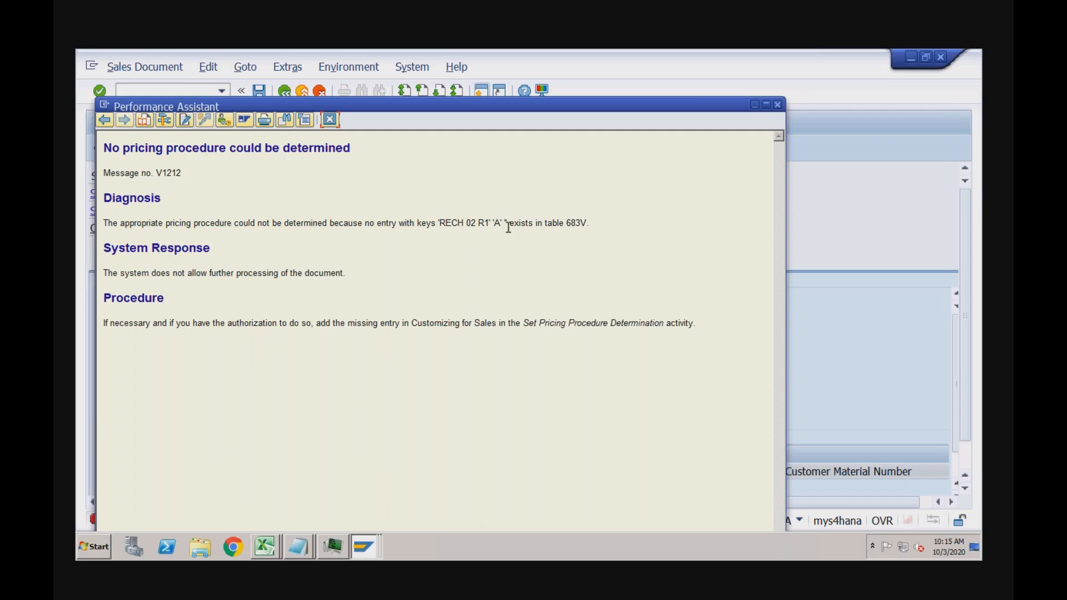
click(361, 540)
click(364, 501)
Enter sales organization RECH, distribution channel 02, division R1 and document procedure A in the first row, leaving the customer procedure blank
text(RE)
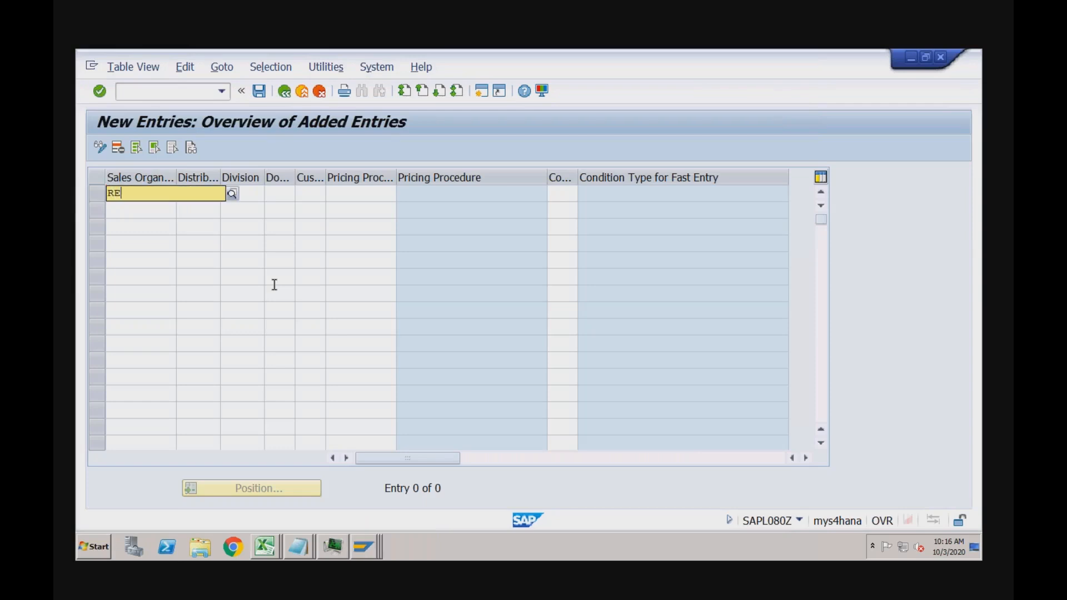
text(CH)
key(Tab)
text(02)
key(Tab)
text(R1)
key(Tab)
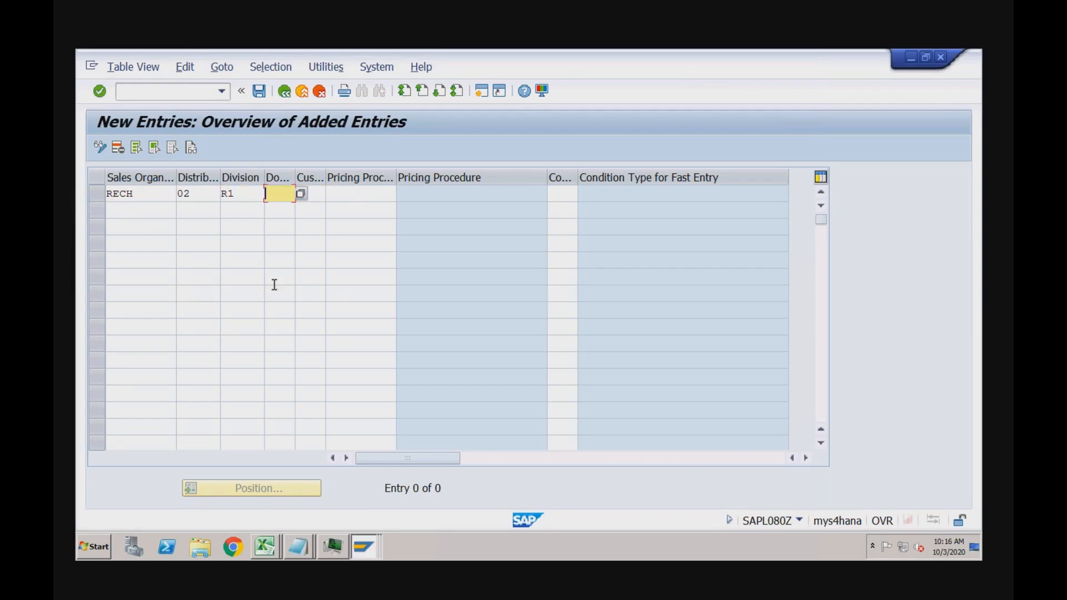
text(A)
key(Tab)
key(Tab)
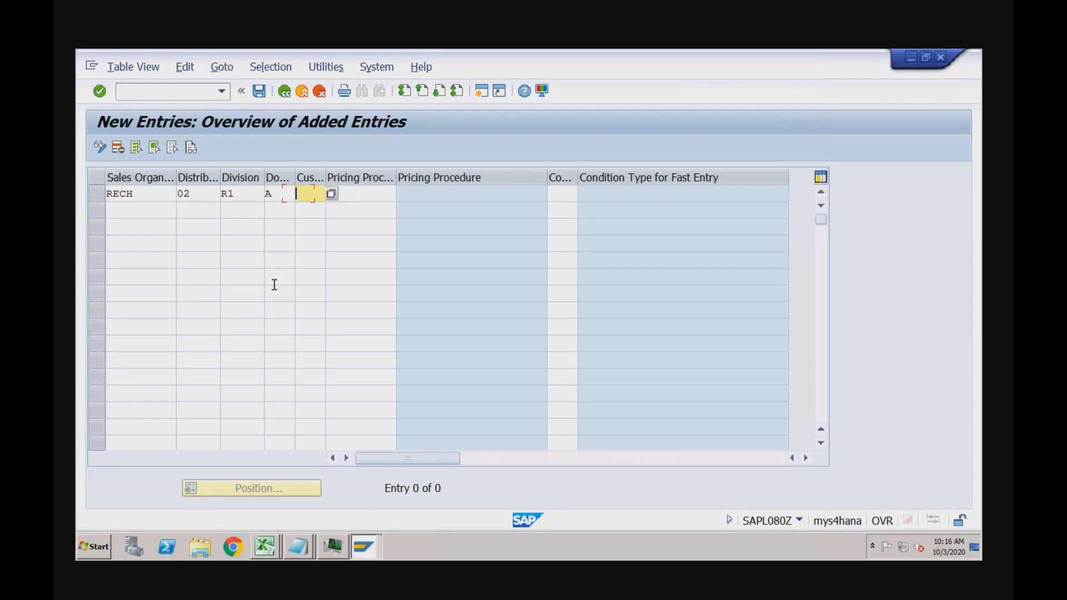
Assign pricing procedure RVAA01 to the new RECH entry and save the table
text(R)
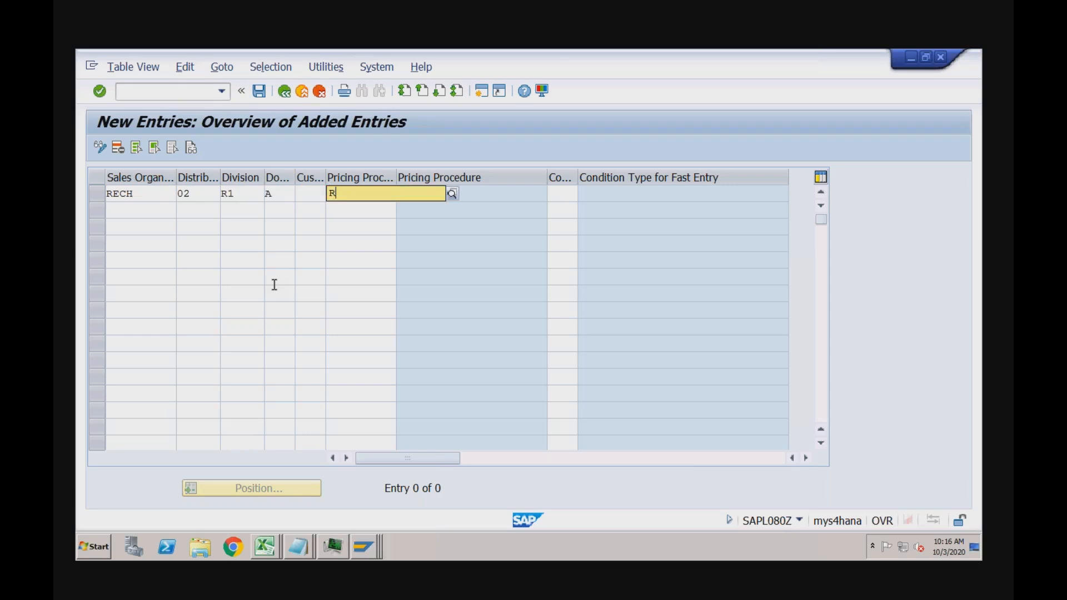
text(VAA01)
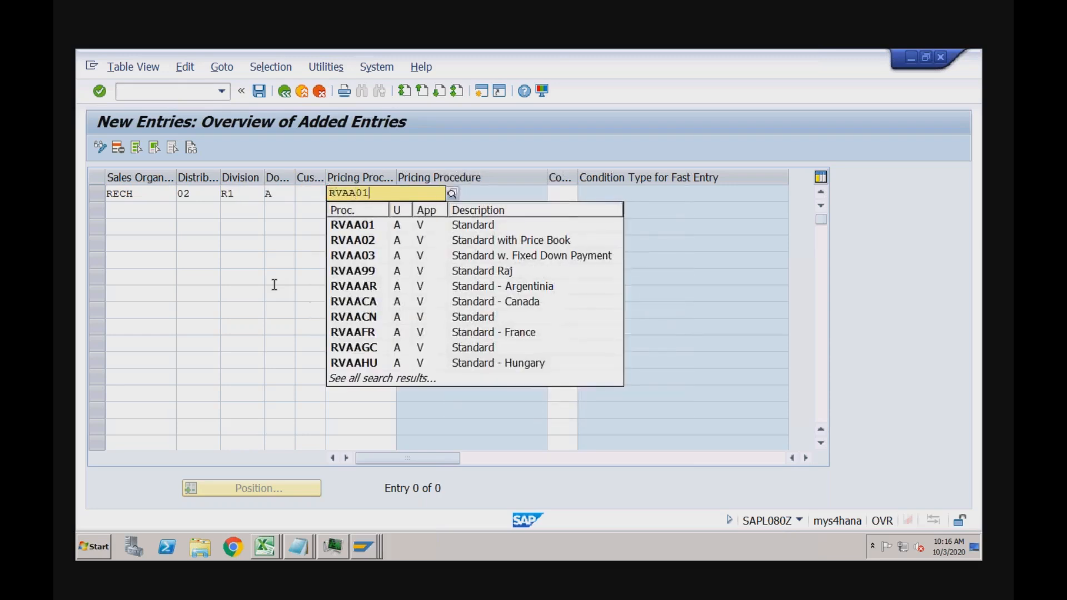
key(Return)
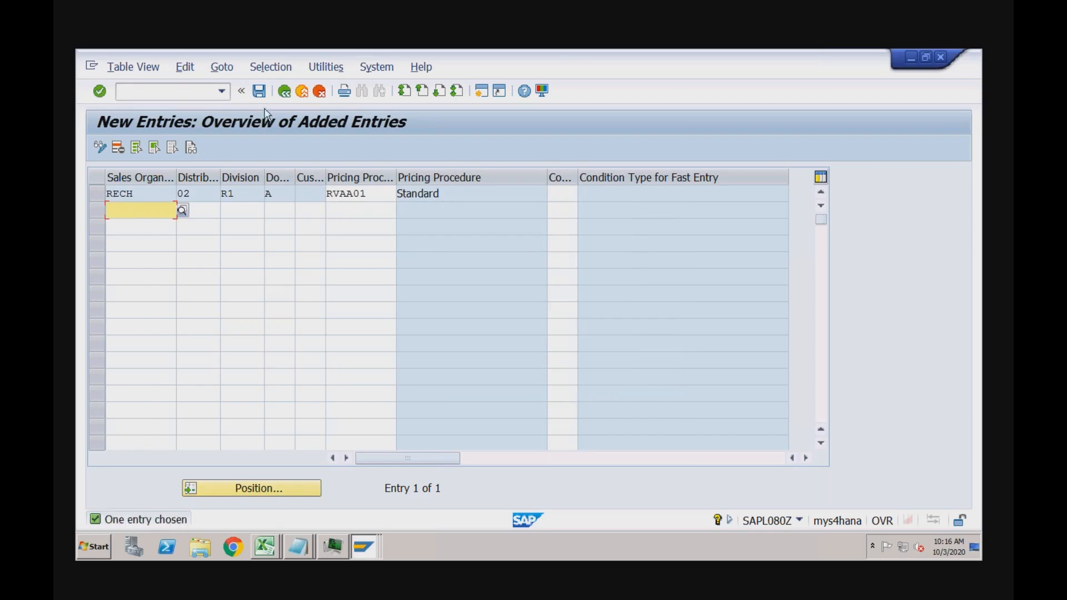
click(263, 93)
Return to the standard order, reconfirm the sold-to party and enter "test" as the customer reference
click(367, 546)
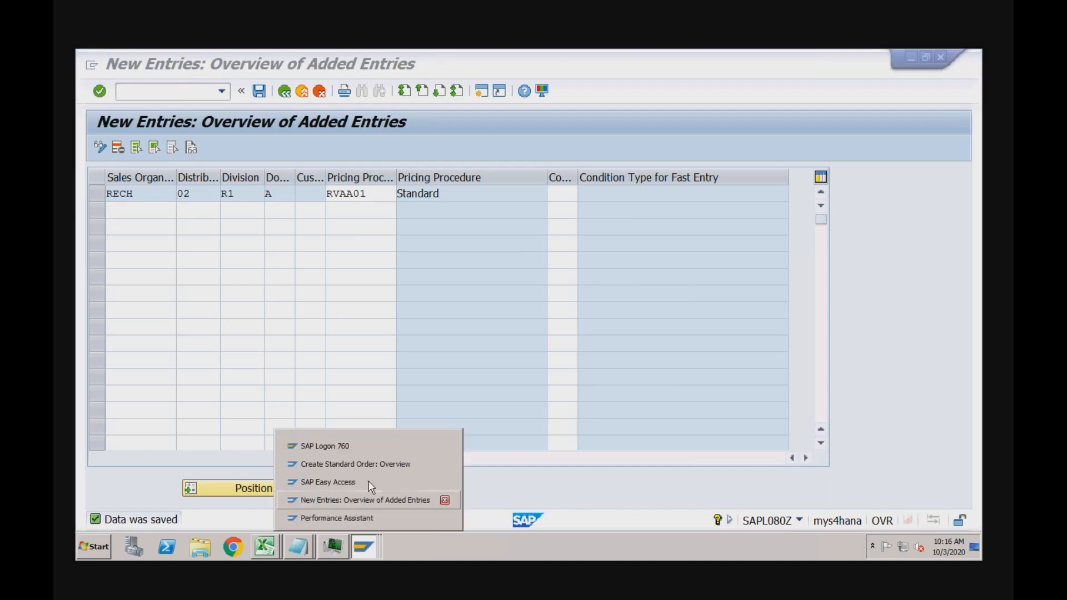
click(369, 465)
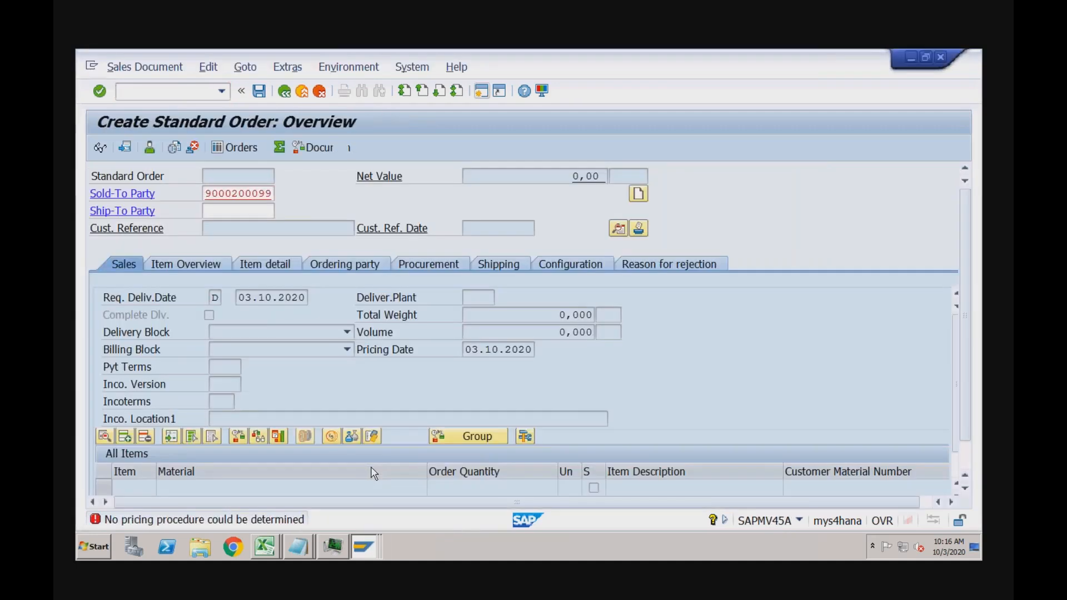
key(Return)
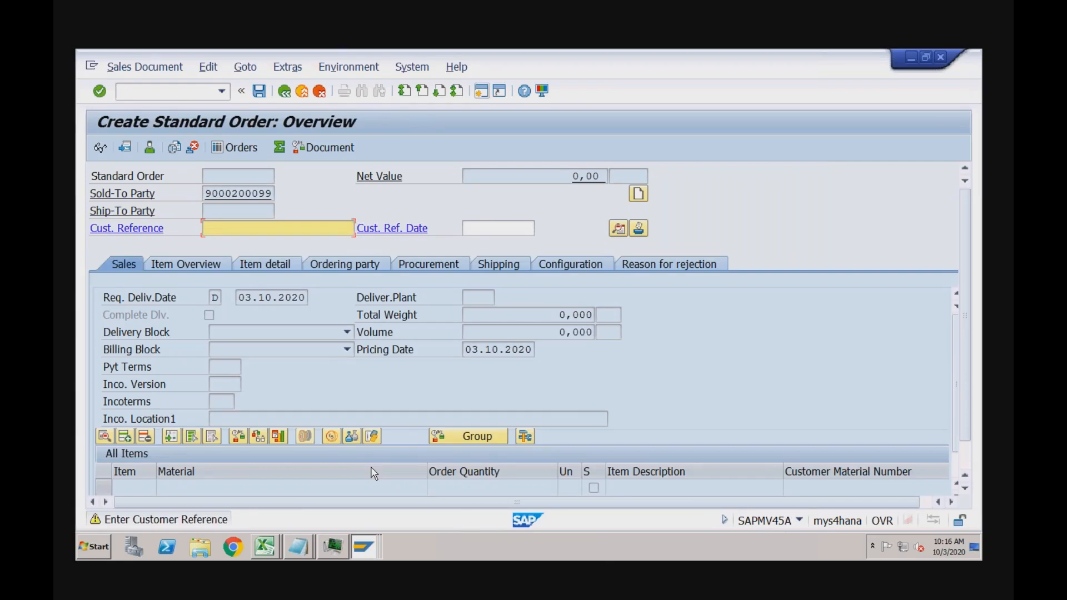
text(test)
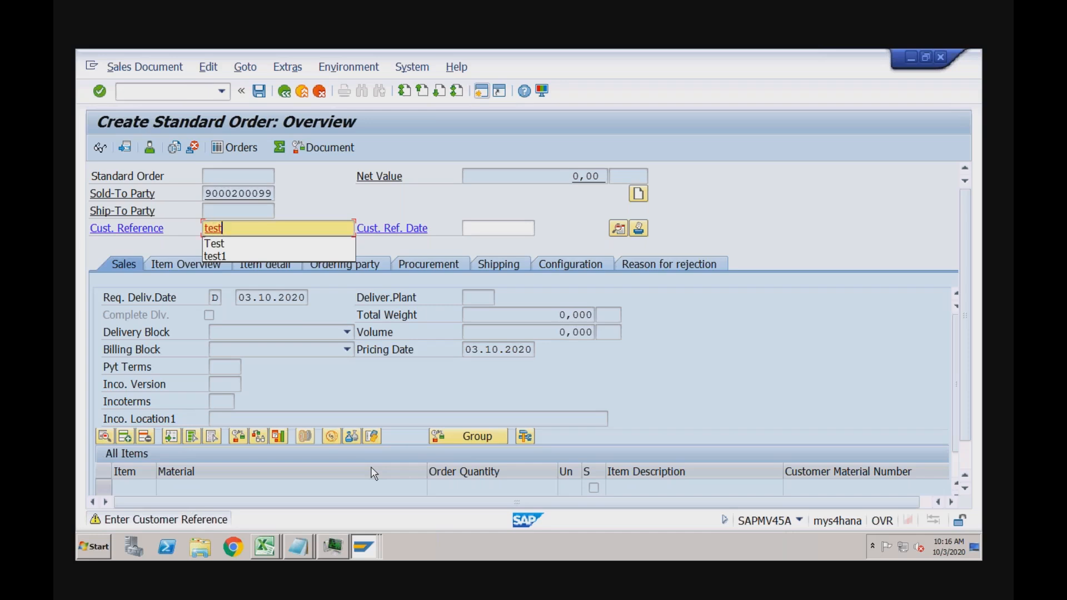
key(Return)
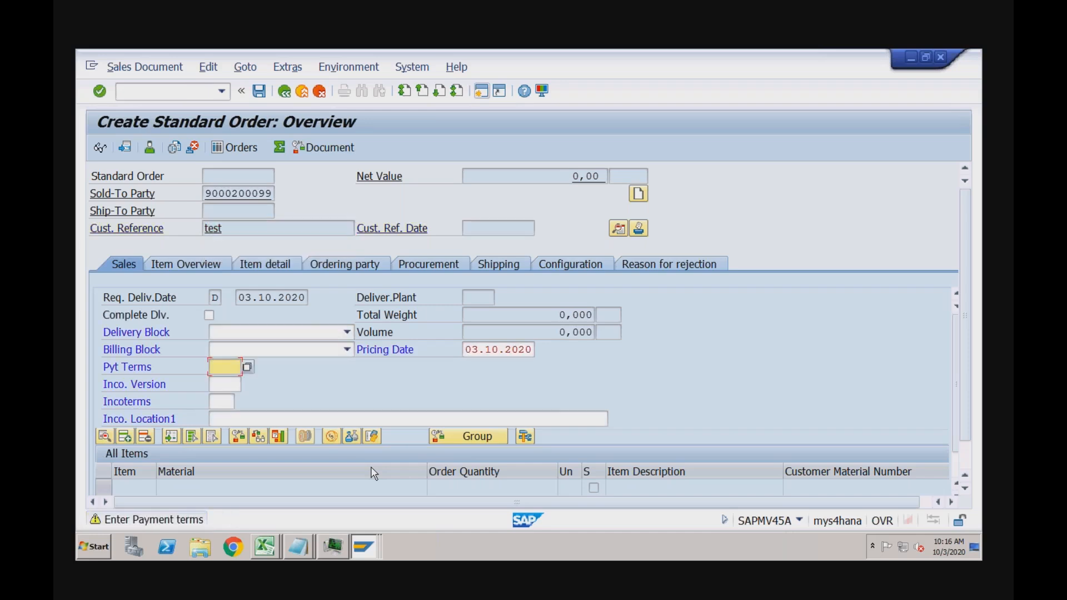
Try to set the order's payment terms to 0001
text(001)
key(Return)
text(0001)
key(Return)
text(0001)
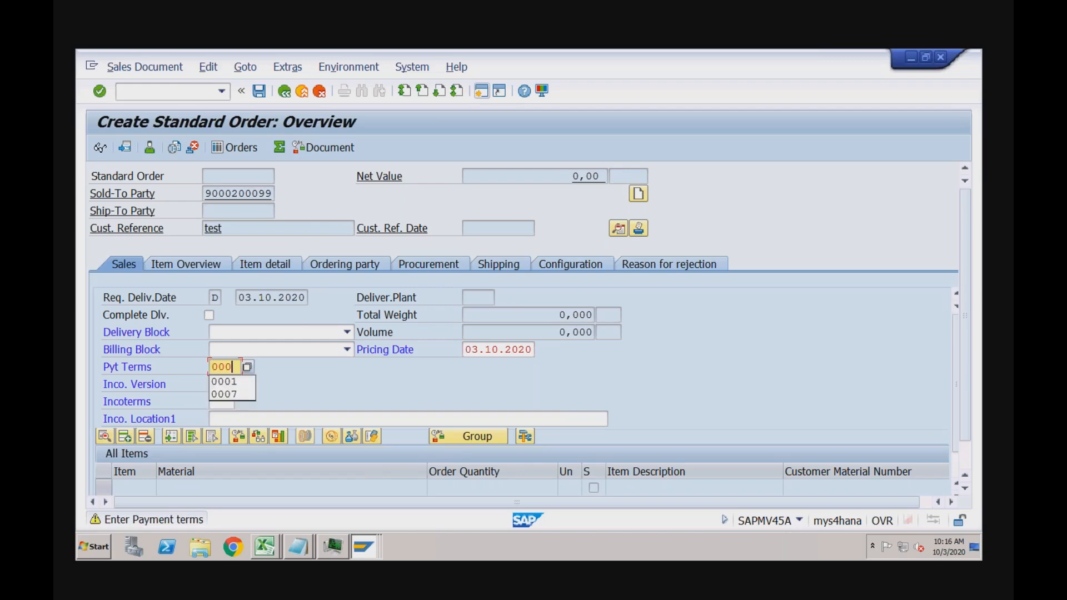
key(Return)
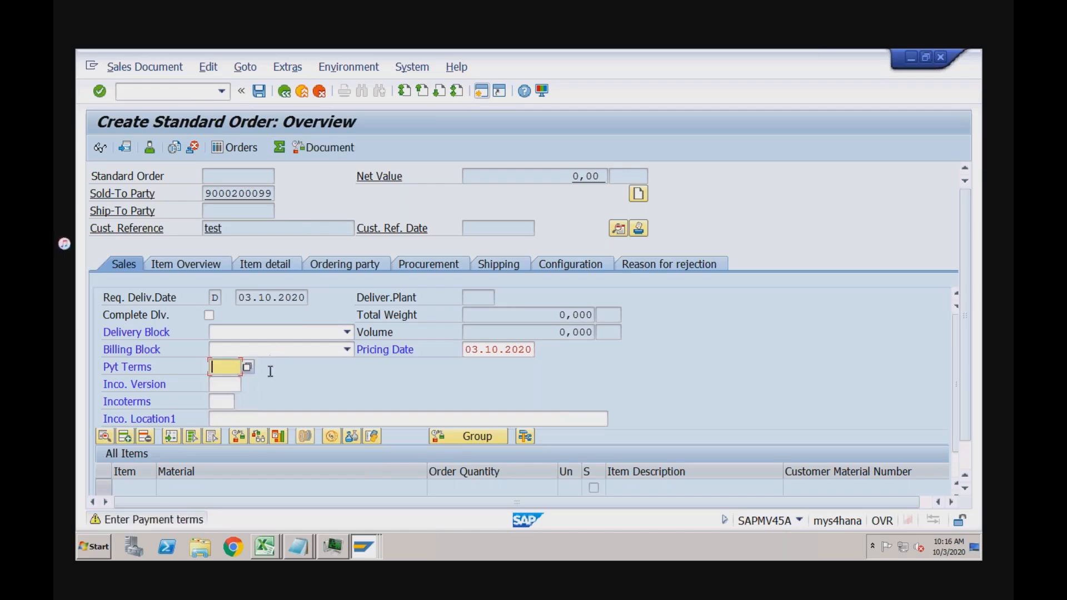
Open the standard order's header data and check the pricing procedure in the pricing and statistics section
click(262, 229)
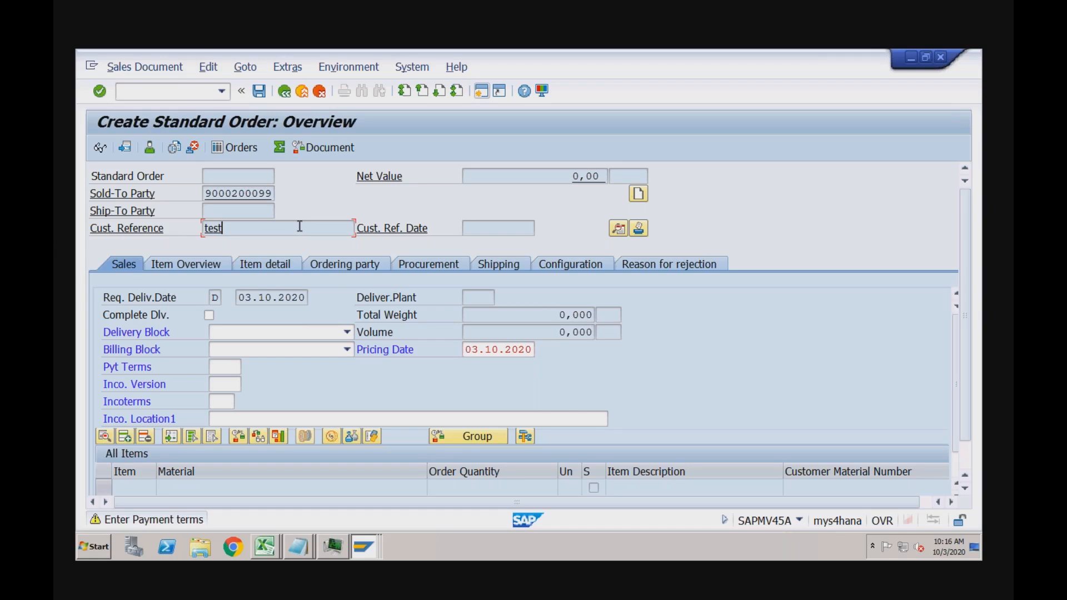
click(620, 234)
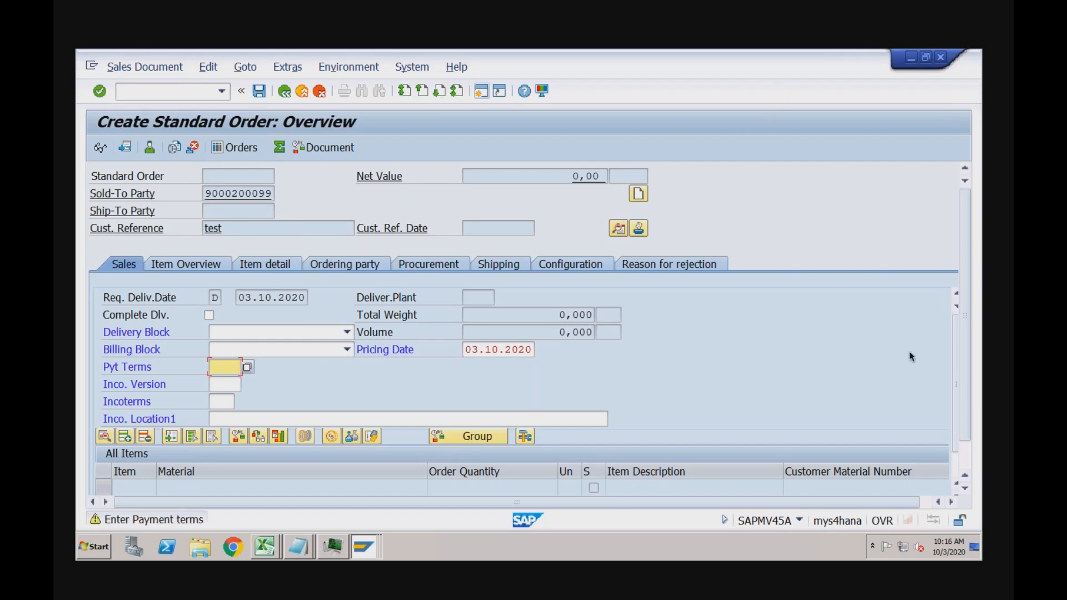
key(Return)
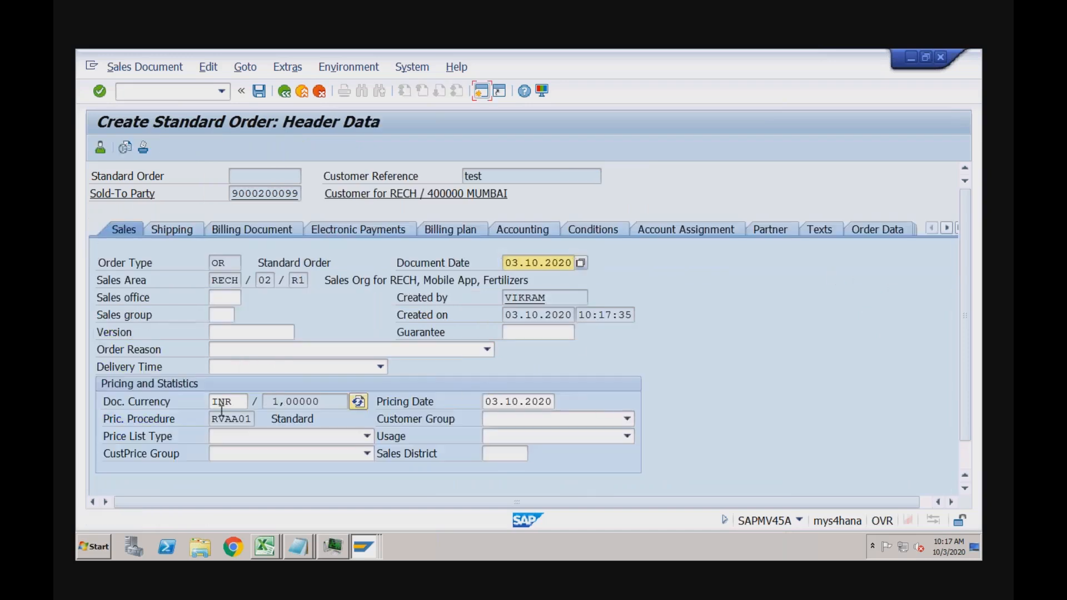
drag(213, 418, 255, 419)
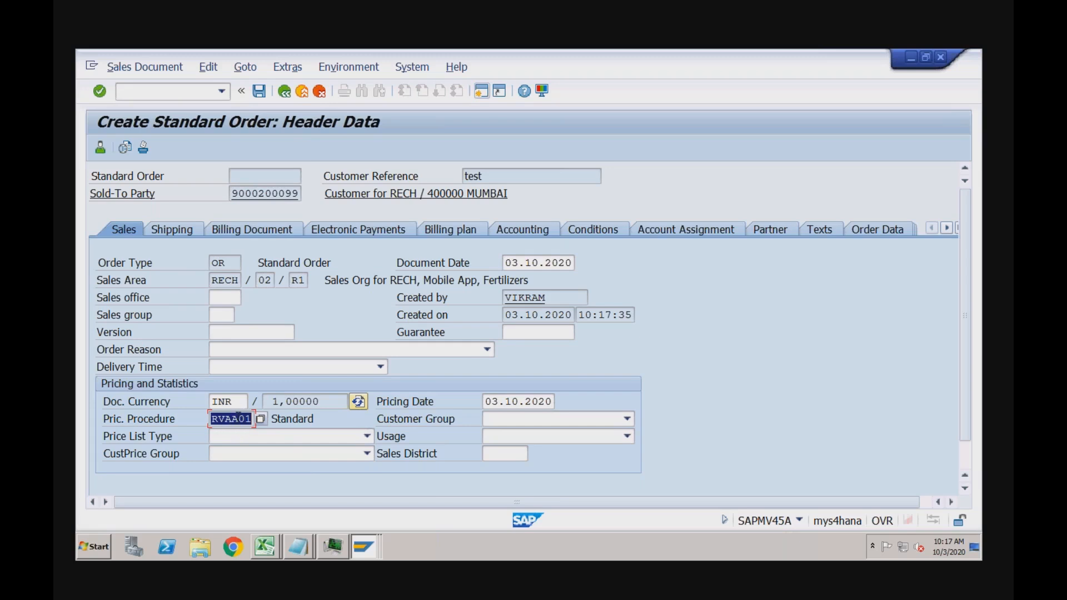
click(238, 417)
click(211, 419)
click(234, 421)
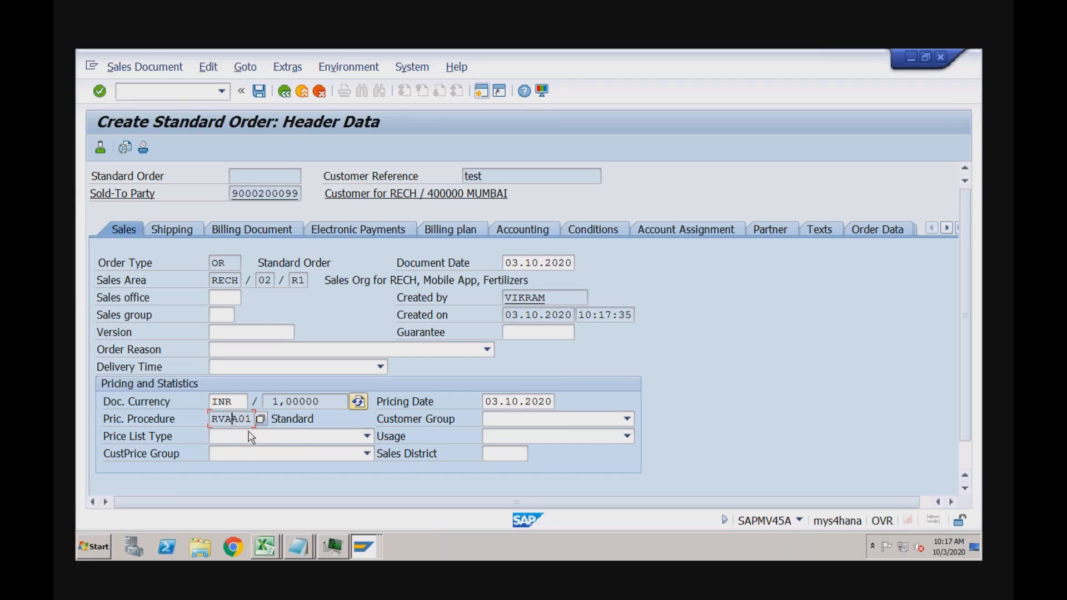
Return to the order overview and enter an item with material TRADING_GOODS and order quantity 10
click(284, 91)
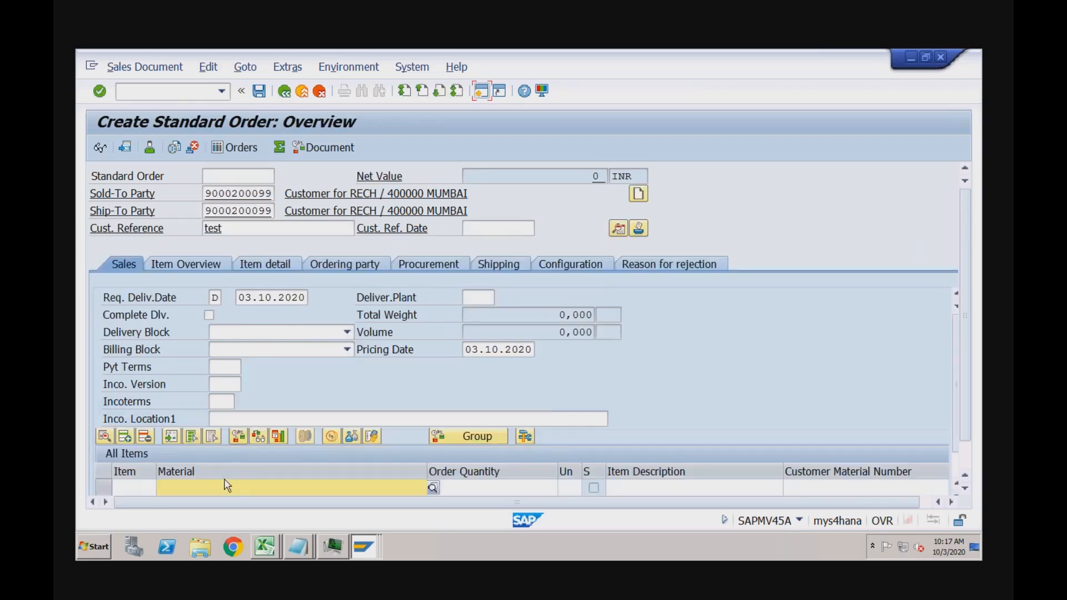
click(228, 486)
key(Down)
key(Down)
key(Down)
key(Down)
key(Down)
key(Down)
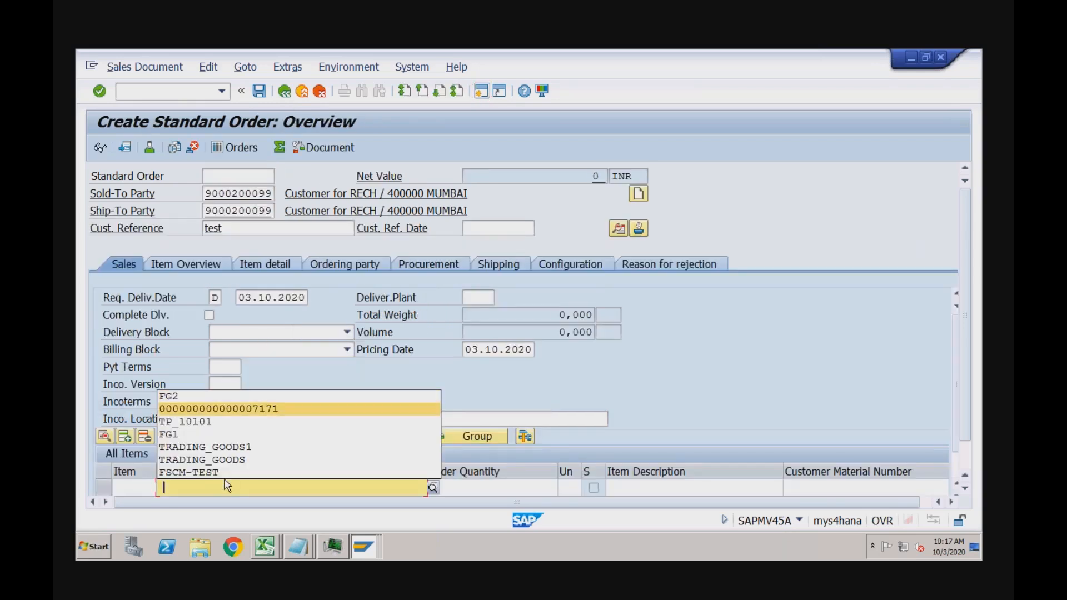
key(Tab)
key(Down)
key(Tab)
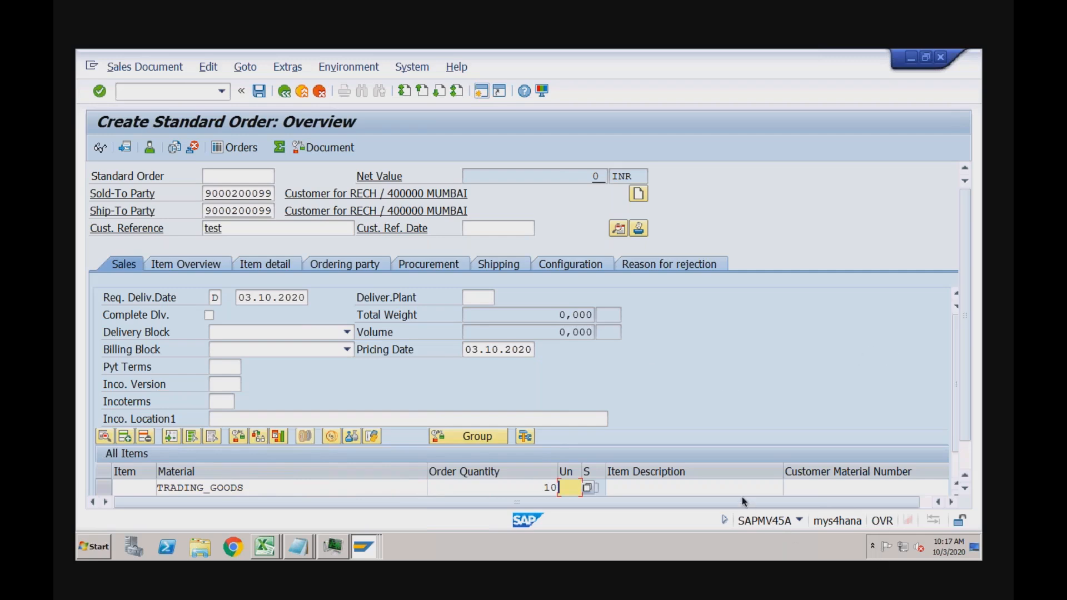
Set the TRADING_GOODS item's plant to RC01 and confirm the order line
key(Tab)
key(Tab)
key(Tab)
key(Tab)
key(Tab)
key(Tab)
key(Tab)
key(Tab)
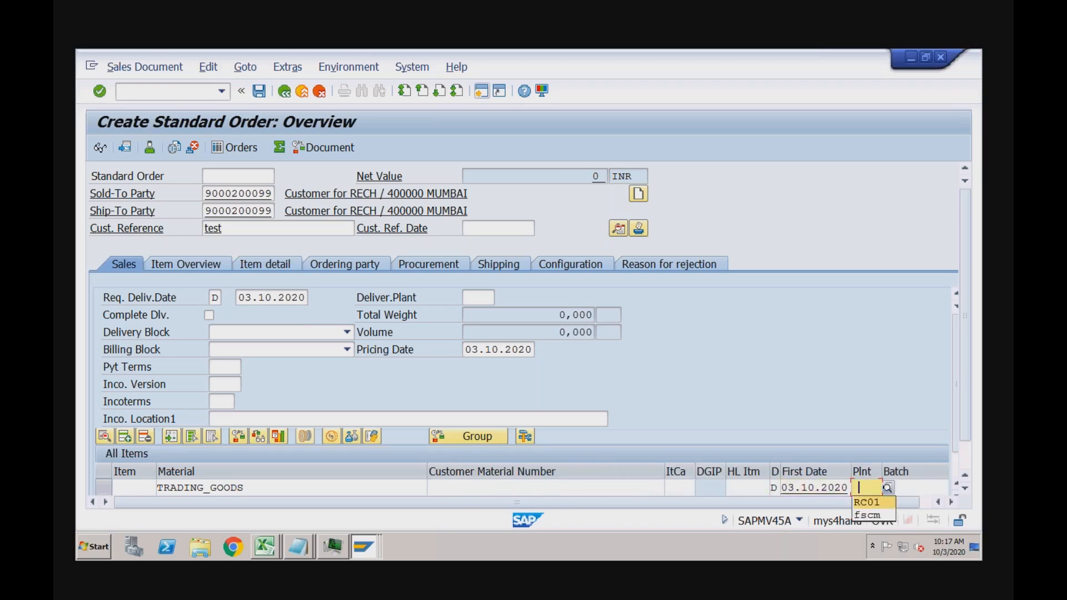
key(Down)
key(Return)
key(Return)
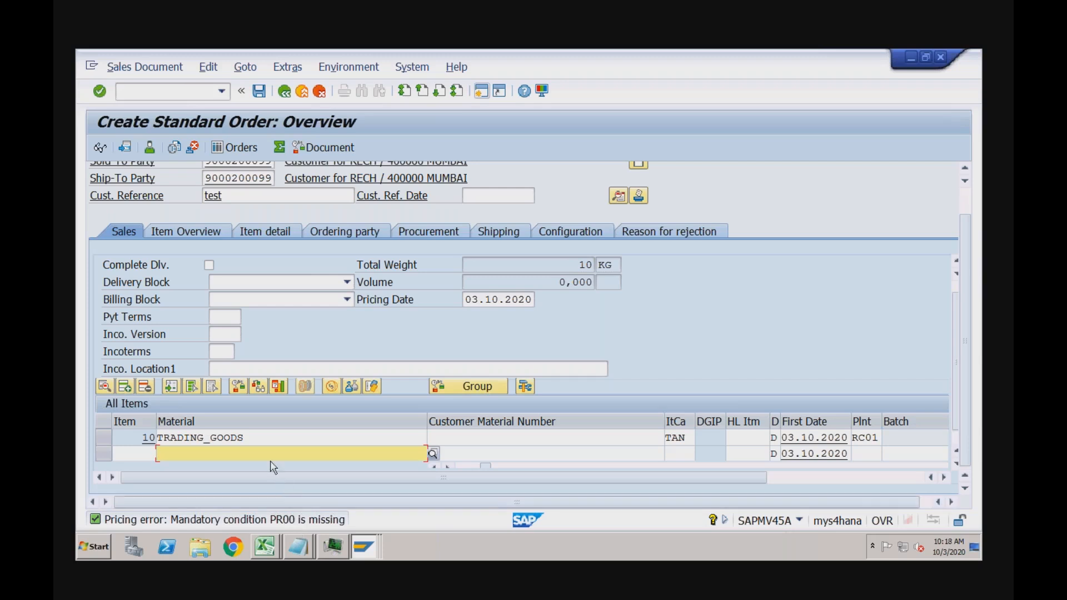
Open the conditions of the TRADING_GOODS item and look through its pricing elements
double_click(256, 439)
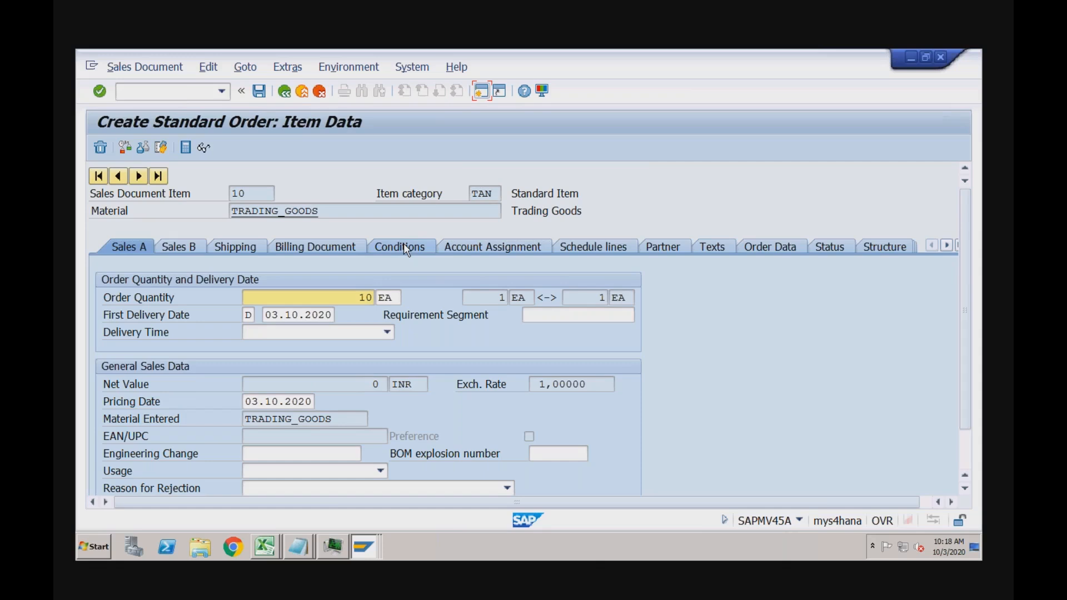
click(403, 243)
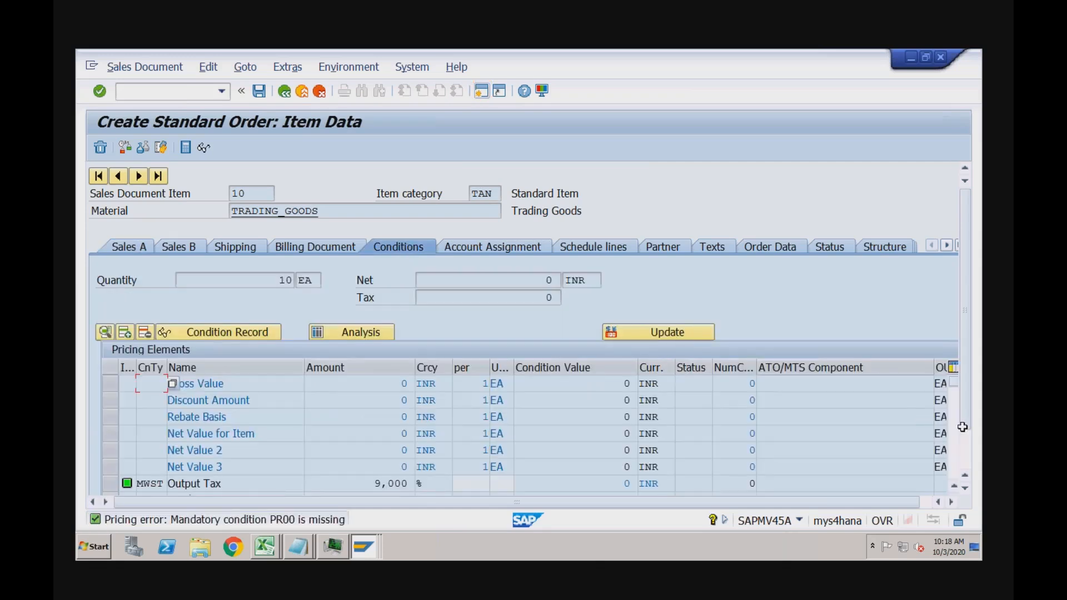
scroll(962, 448, down, 1)
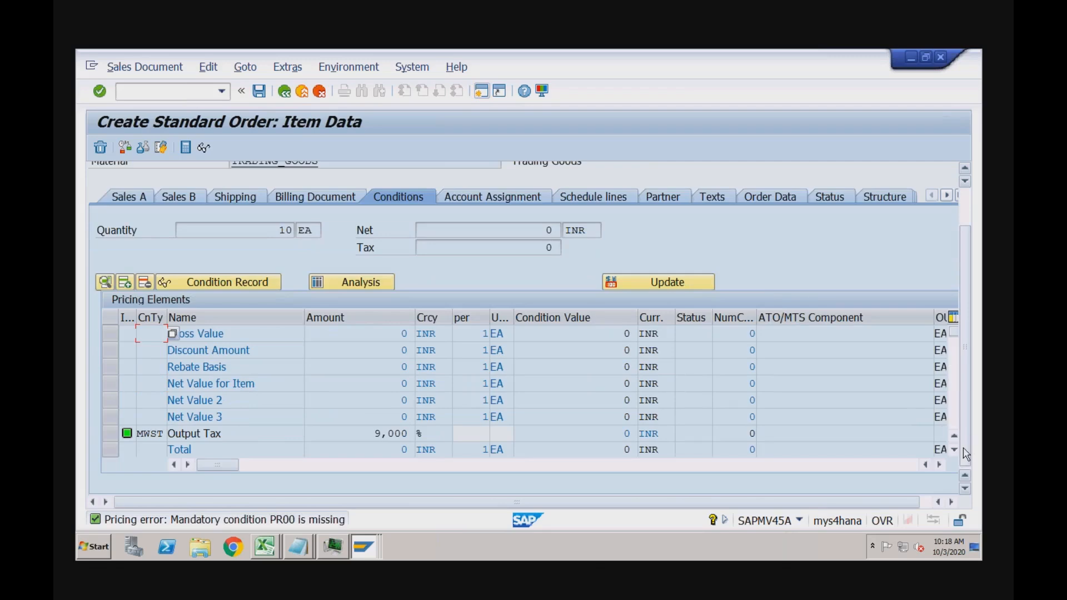
click(927, 503)
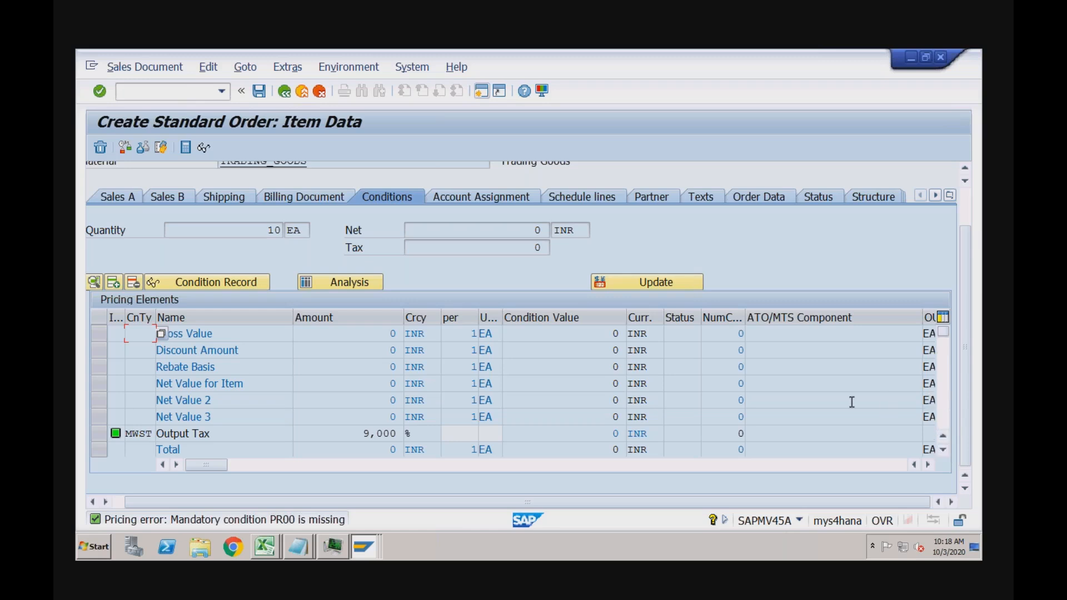
click(229, 435)
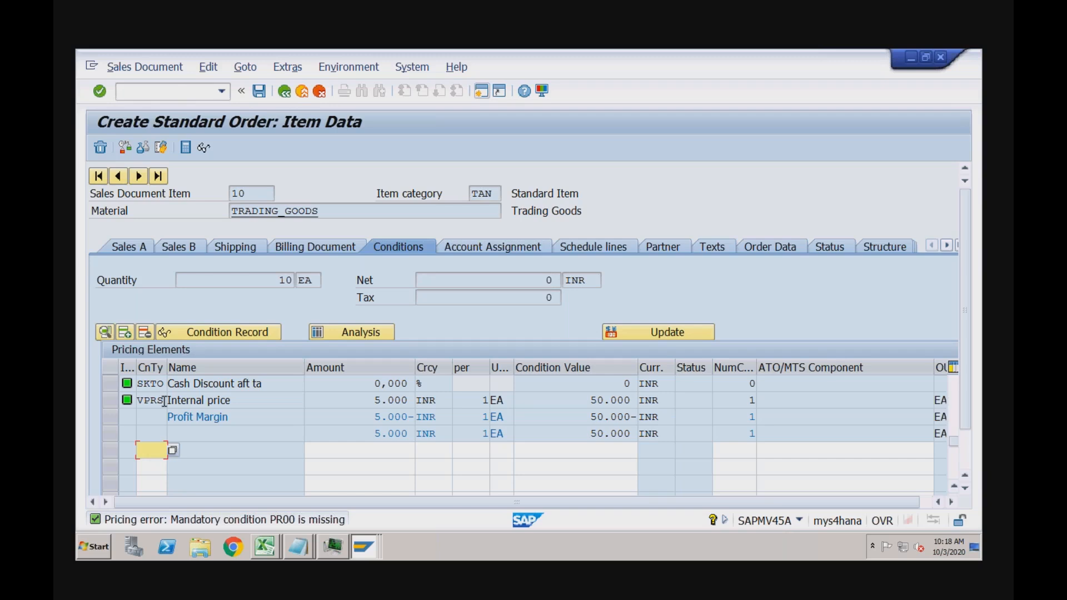
Add condition type PR00 to the item's pricing elements with an amount of 10000
text(PR00)
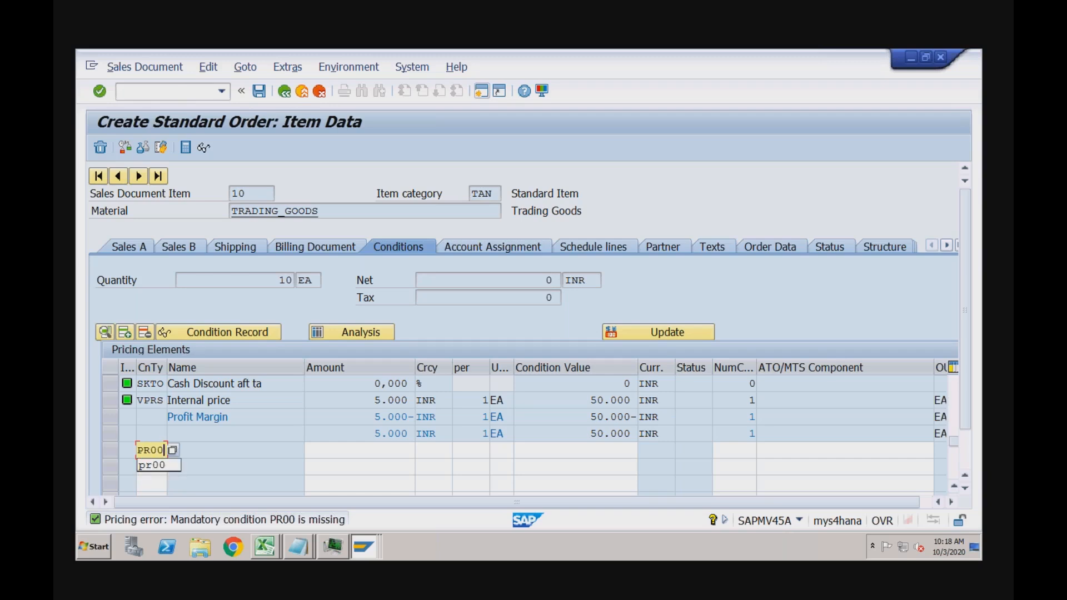
key(Tab)
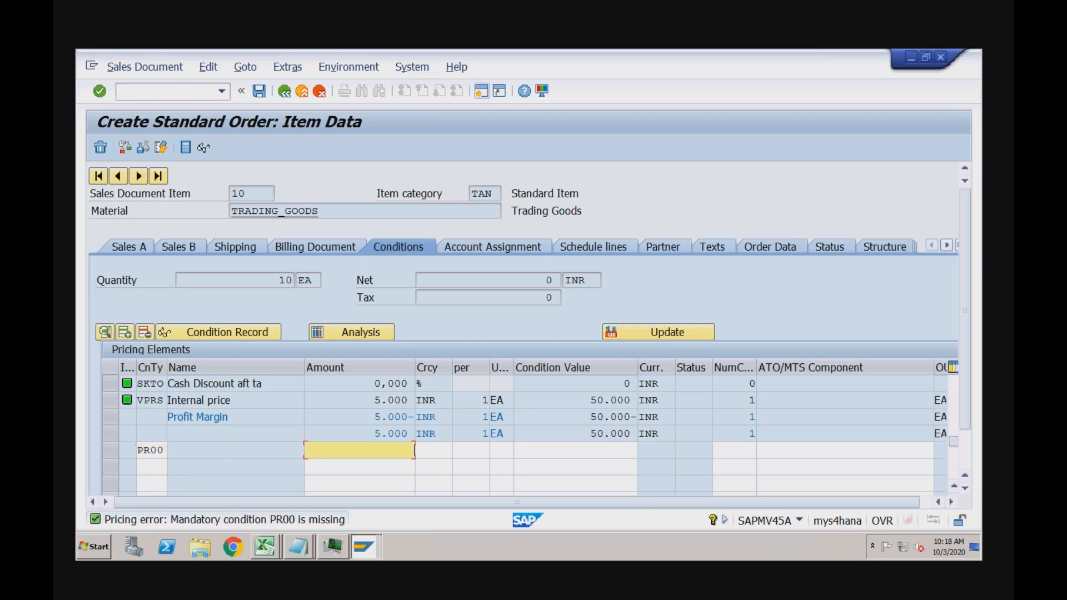
text(1)
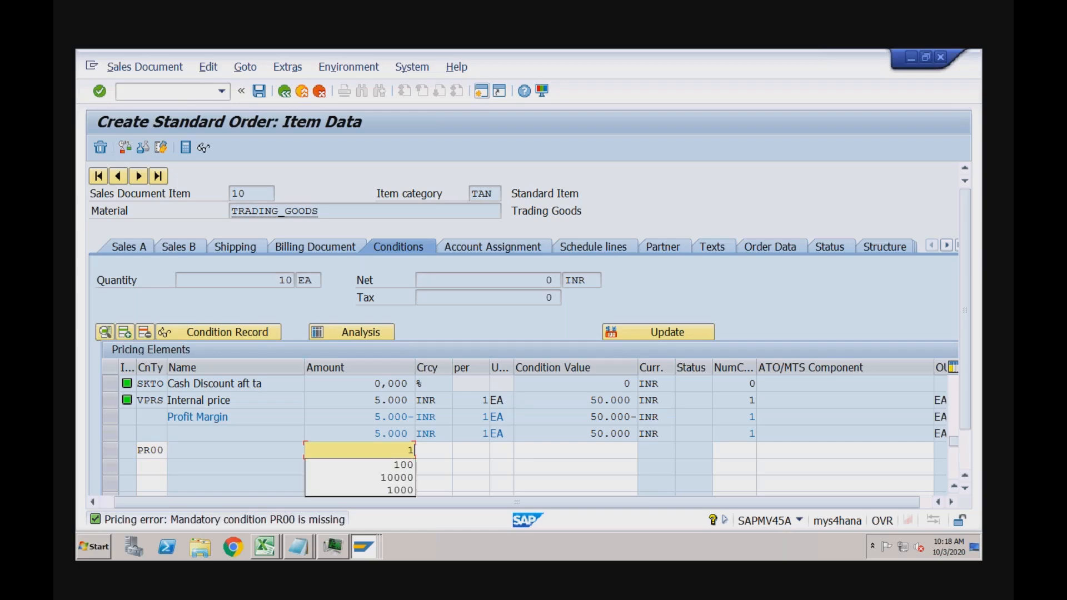
key(Down)
key(Down)
key(Return)
key(Return)
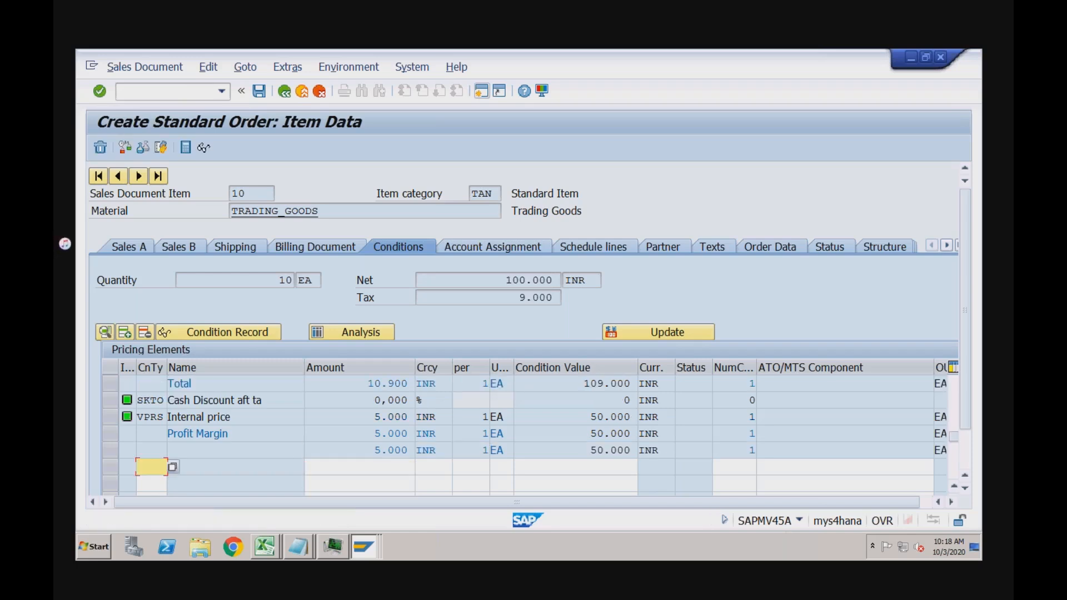
Review the item's price, net and tax values, the MWST output tax rate and the SKTO condition line
click(953, 418)
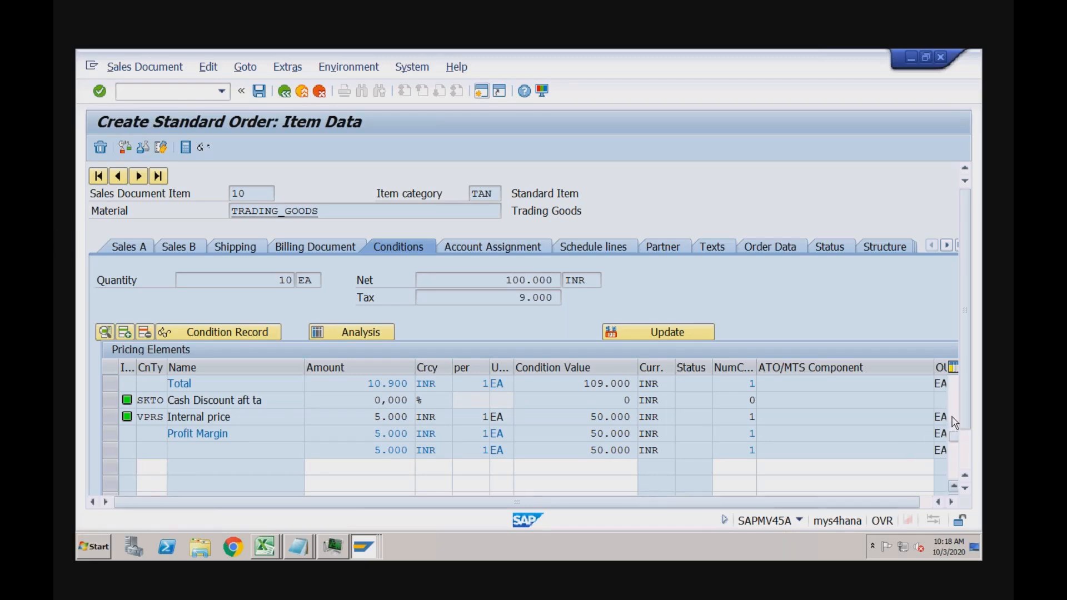
drag(361, 384, 411, 383)
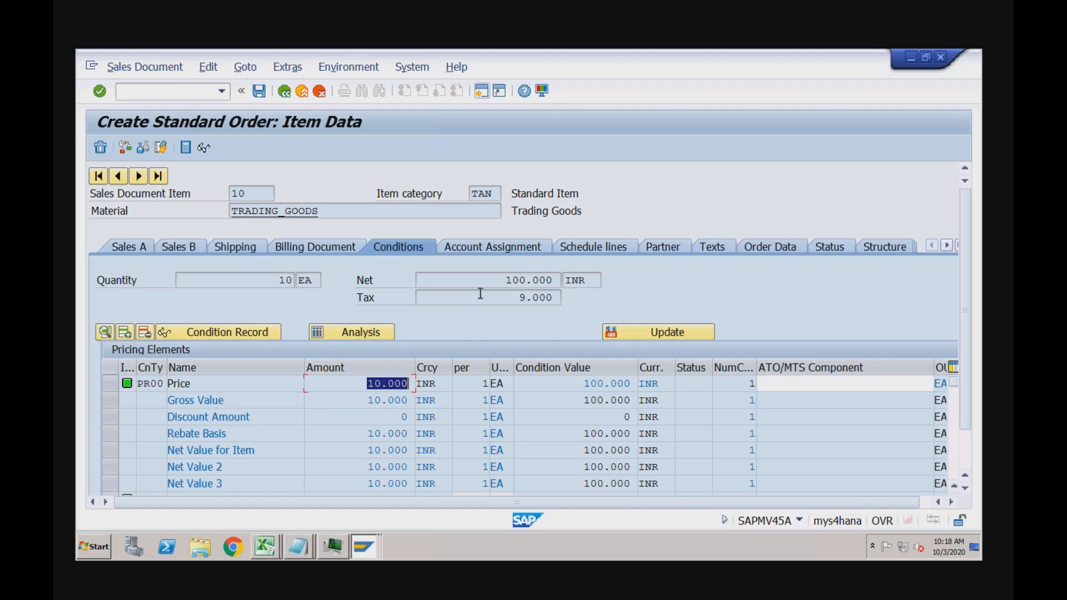
drag(492, 279, 555, 298)
click(514, 299)
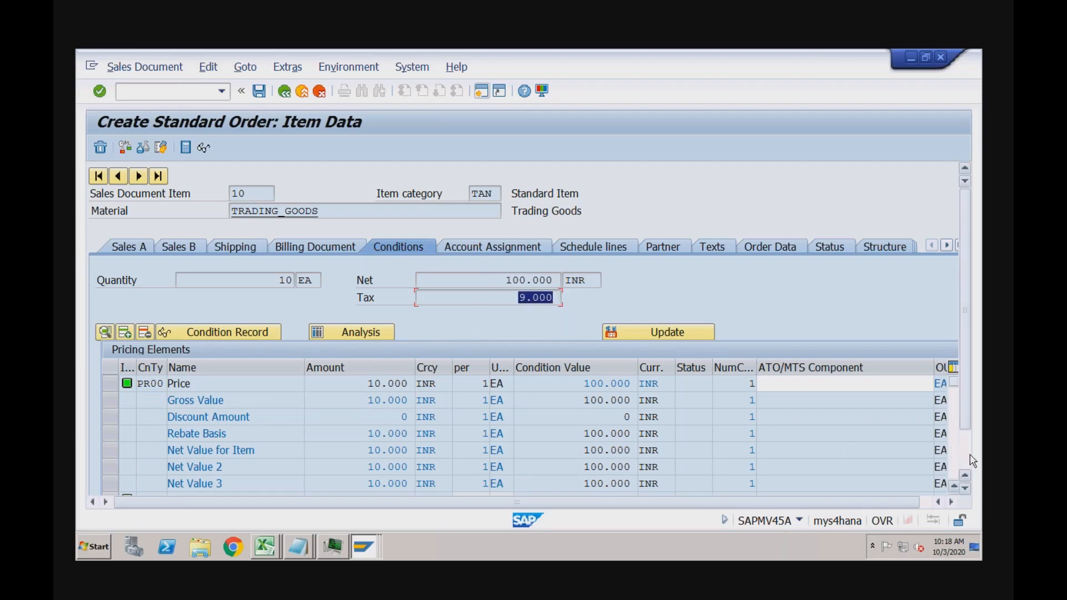
scroll(965, 481, down, 1)
scroll(947, 435, down, 3)
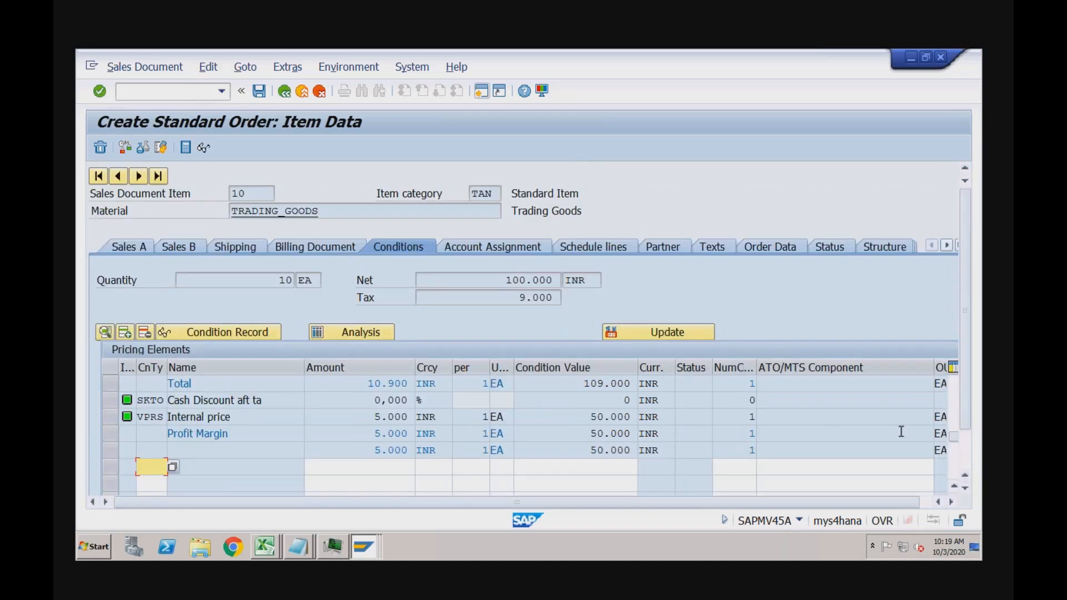
scroll(956, 487, up, 1)
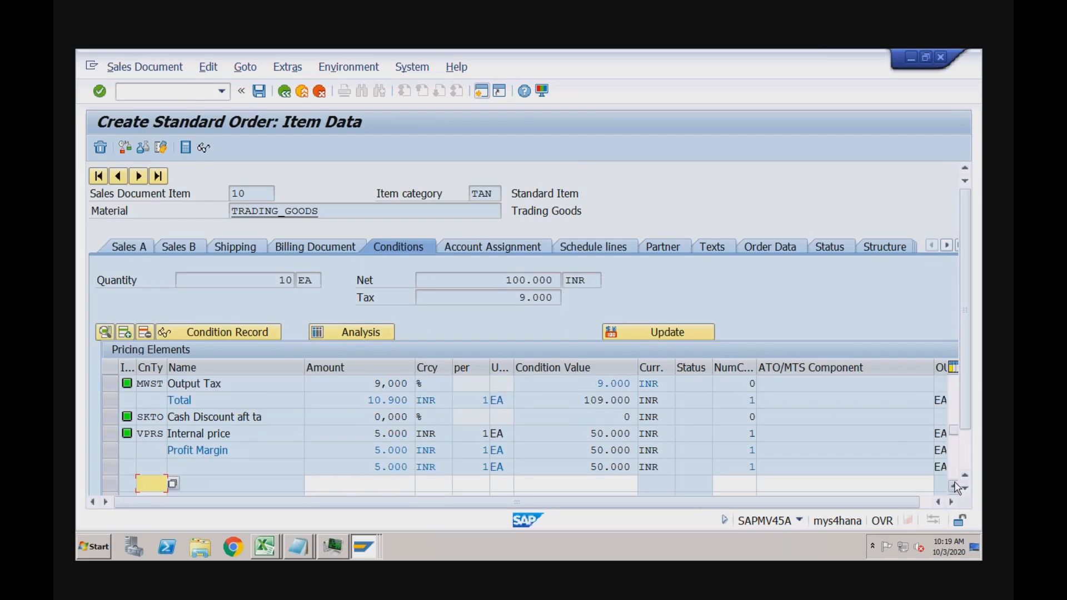
drag(373, 384, 409, 384)
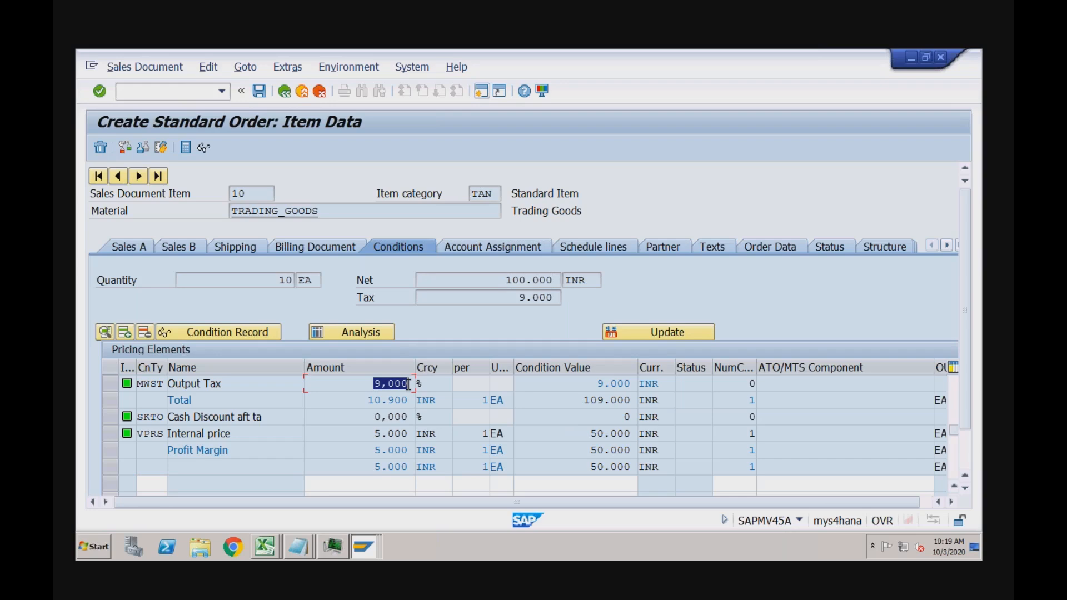
click(162, 417)
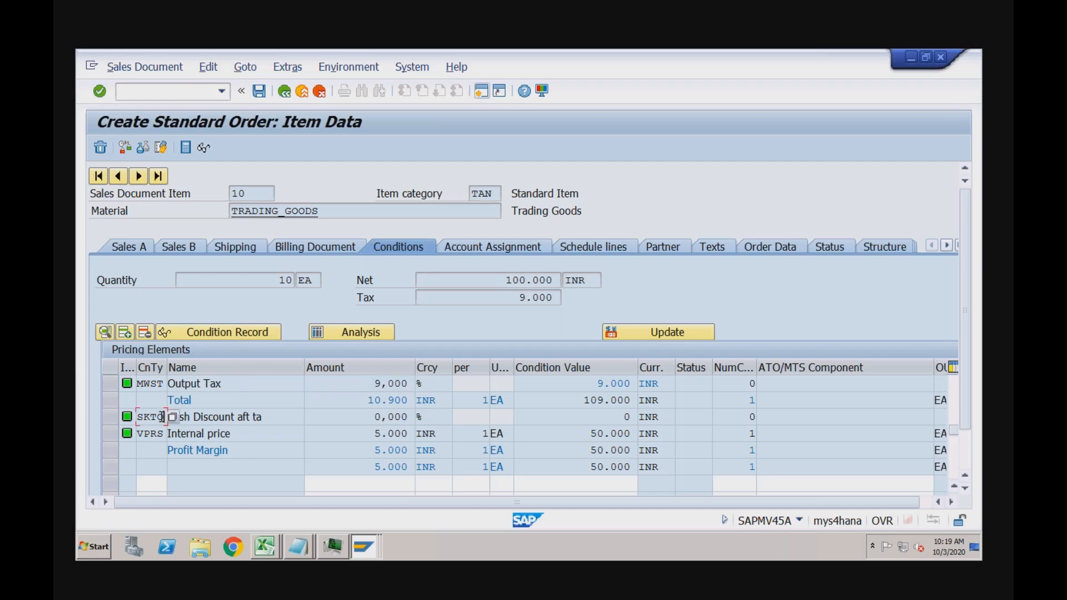
click(953, 406)
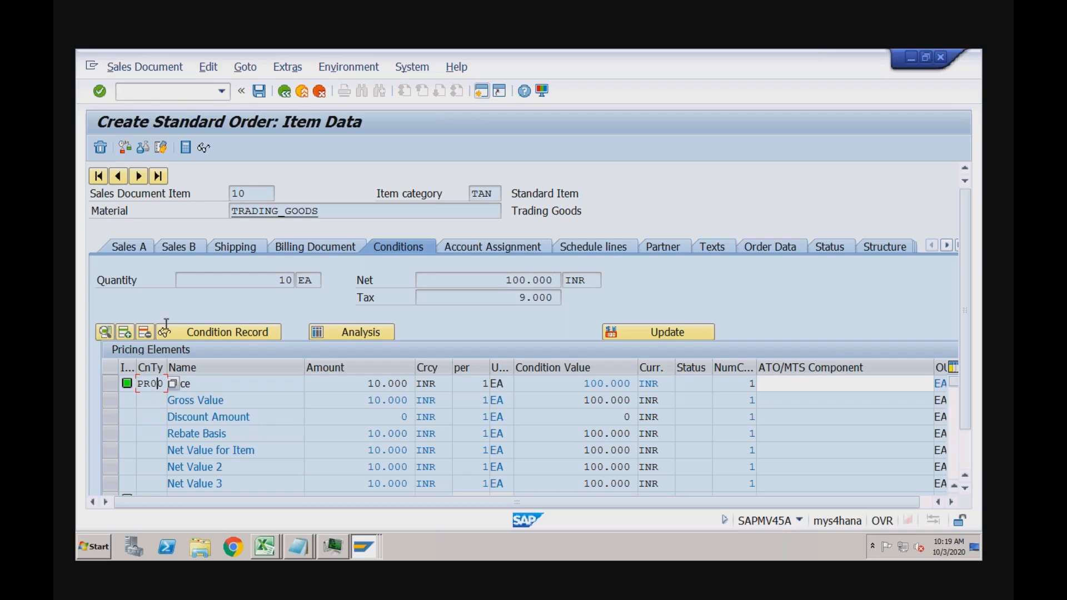
Go back to the order overview, open the header data and check the pricing procedure
click(285, 92)
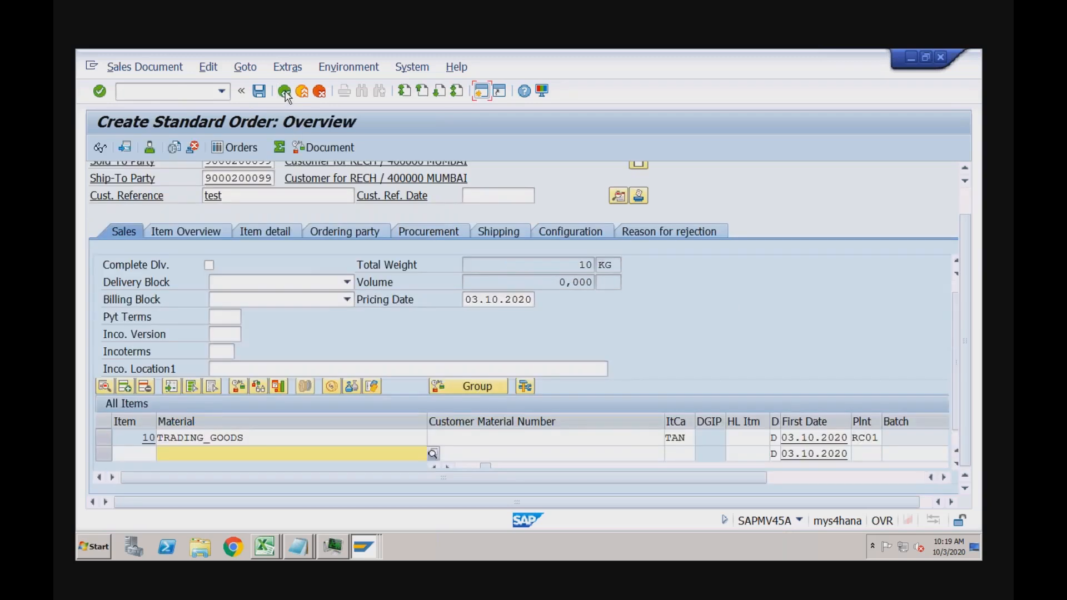
click(619, 195)
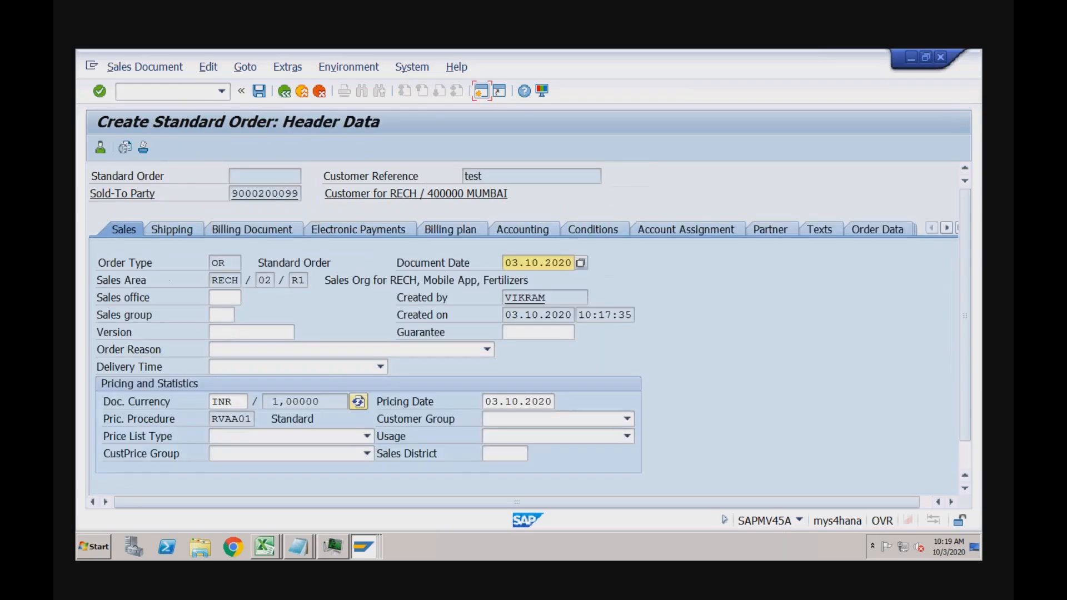
drag(214, 419, 250, 418)
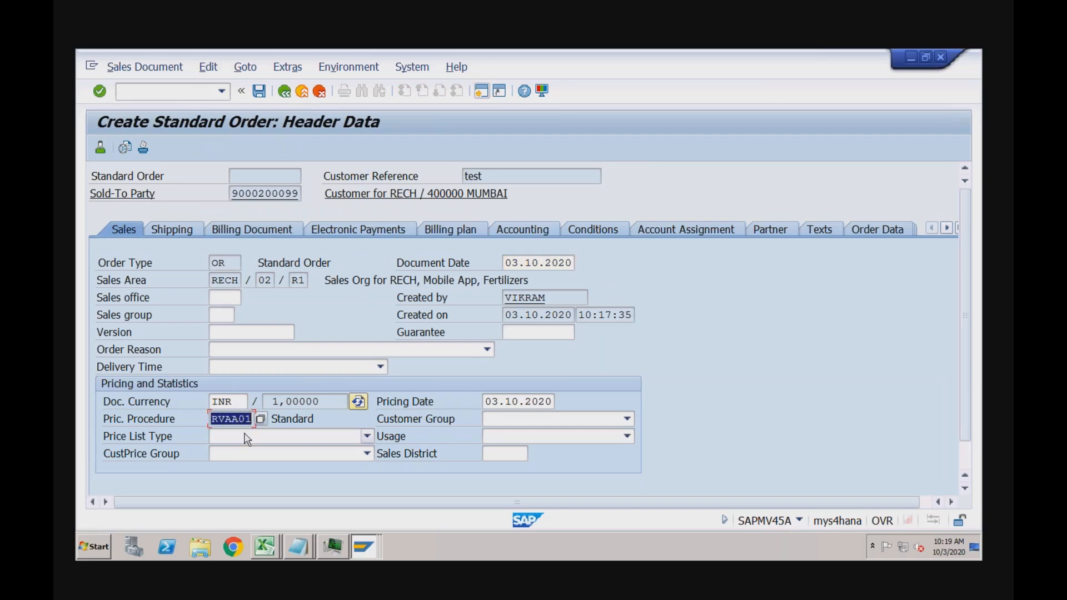
Switch to the SAP Easy Access session, run transaction SPRO and display the reference implementation guide
click(364, 549)
click(361, 483)
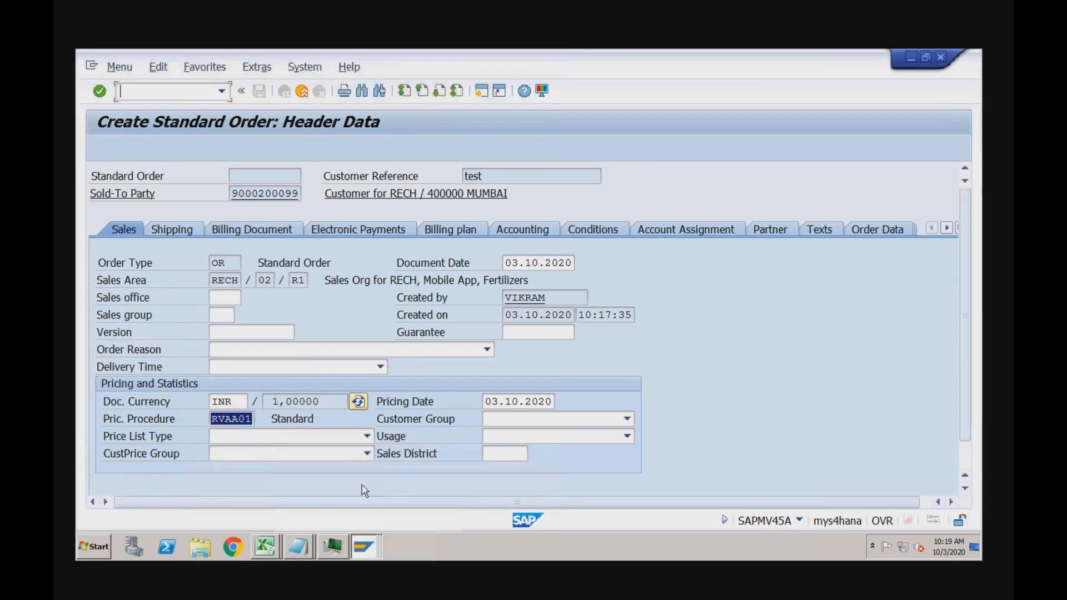
text(spro)
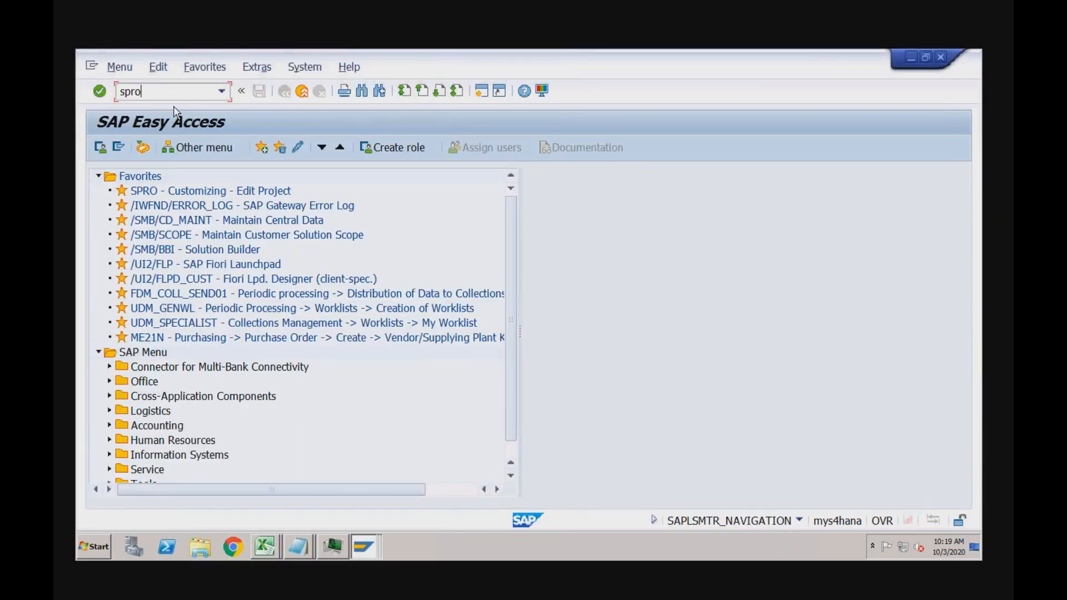
key(Return)
click(143, 143)
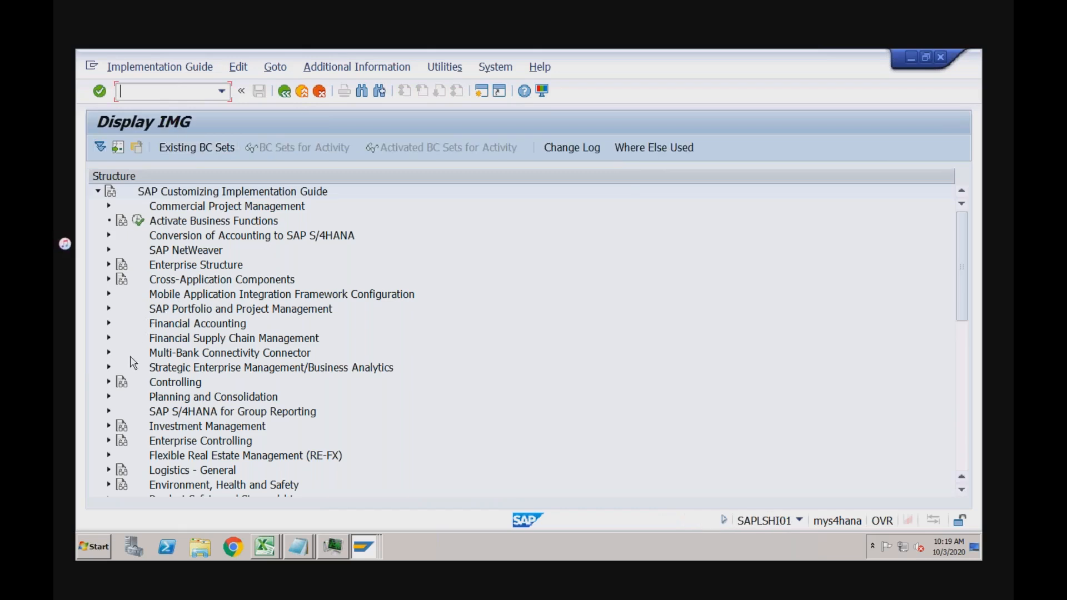
Expand the implementation guide to Sales and Distribution, Basic Functions, Pricing, Pricing Control
click(959, 406)
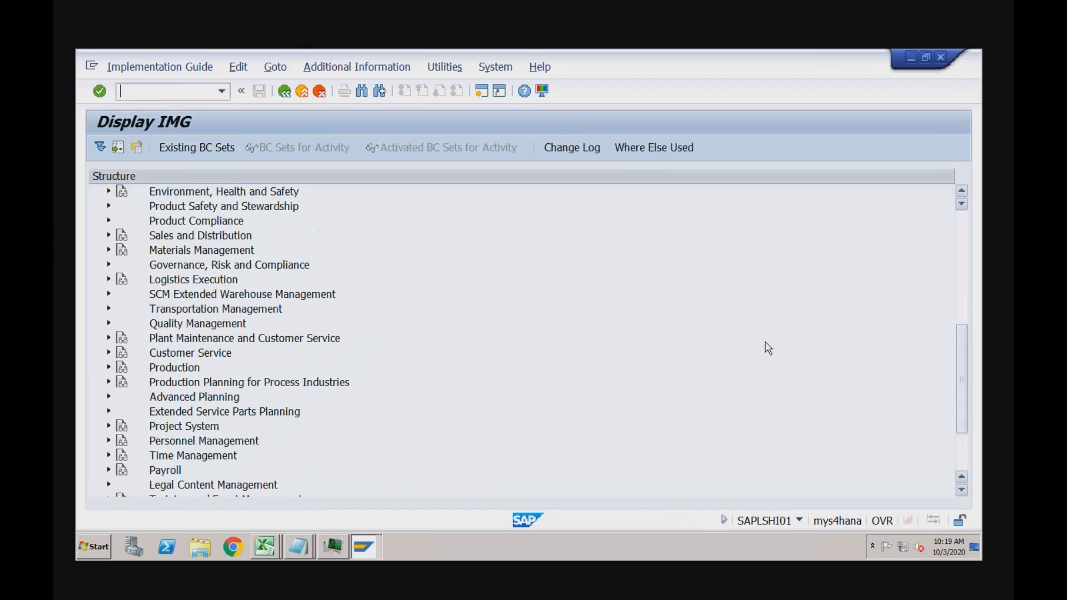
click(110, 236)
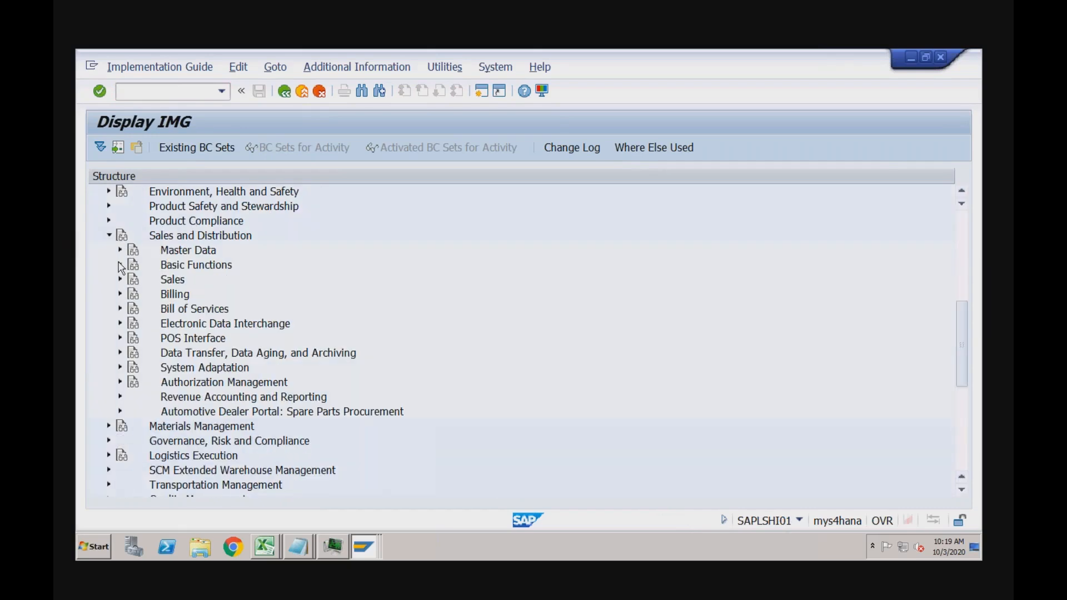
click(120, 266)
click(132, 207)
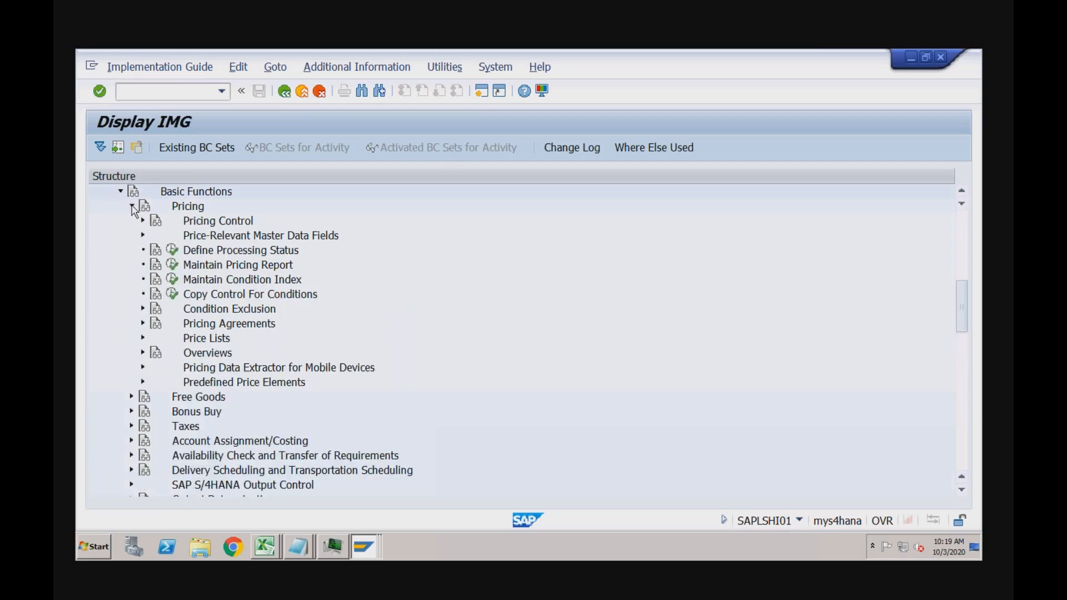
click(143, 222)
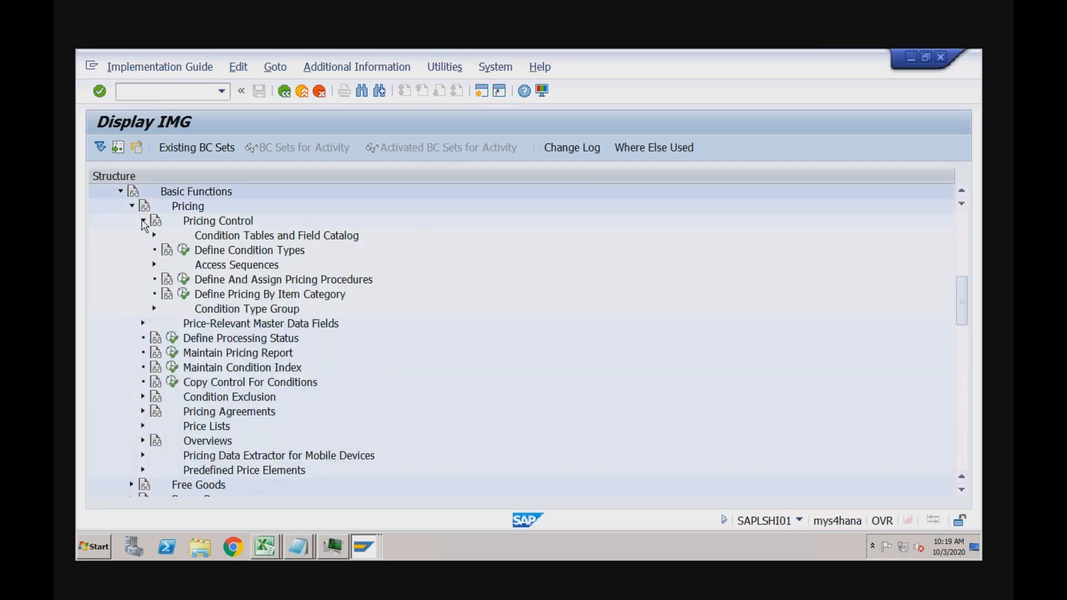
Execute Define And Assign Pricing Procedures and open the Set Pricing Procedures activity
click(237, 280)
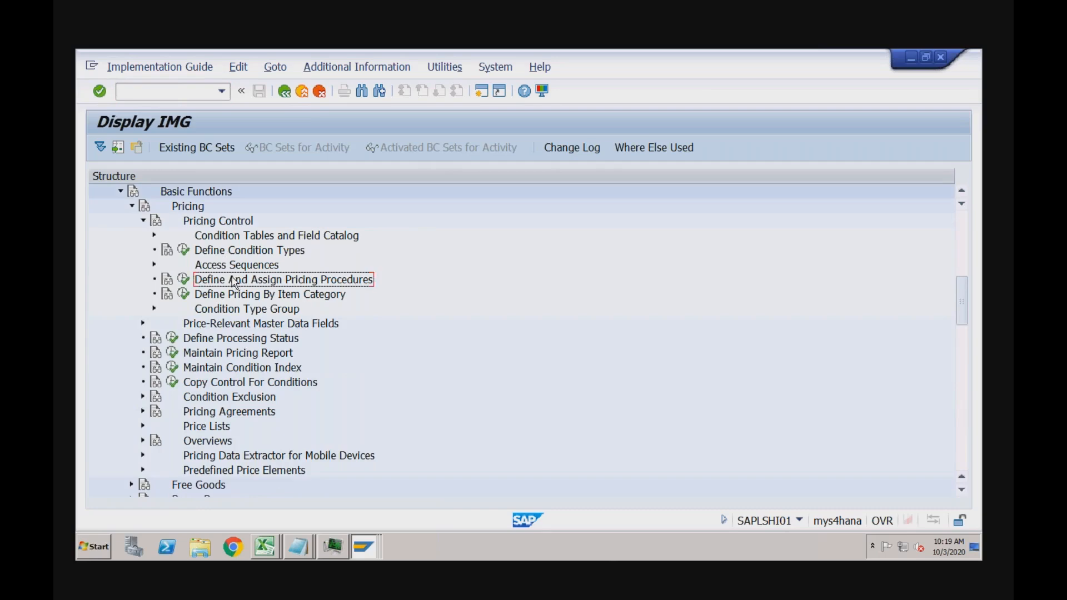
click(183, 280)
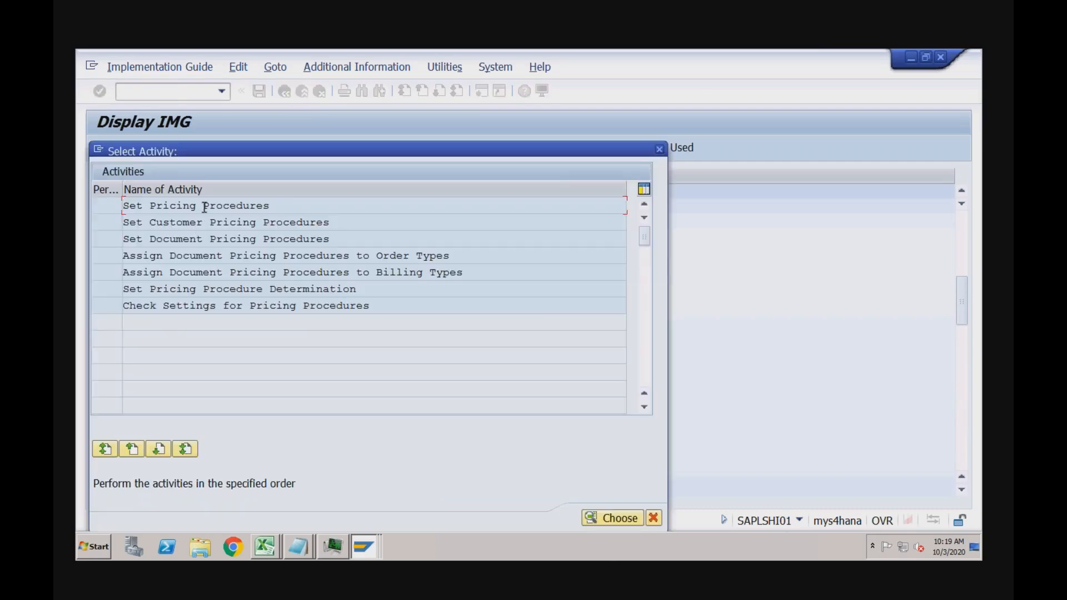
click(184, 207)
double_click(216, 207)
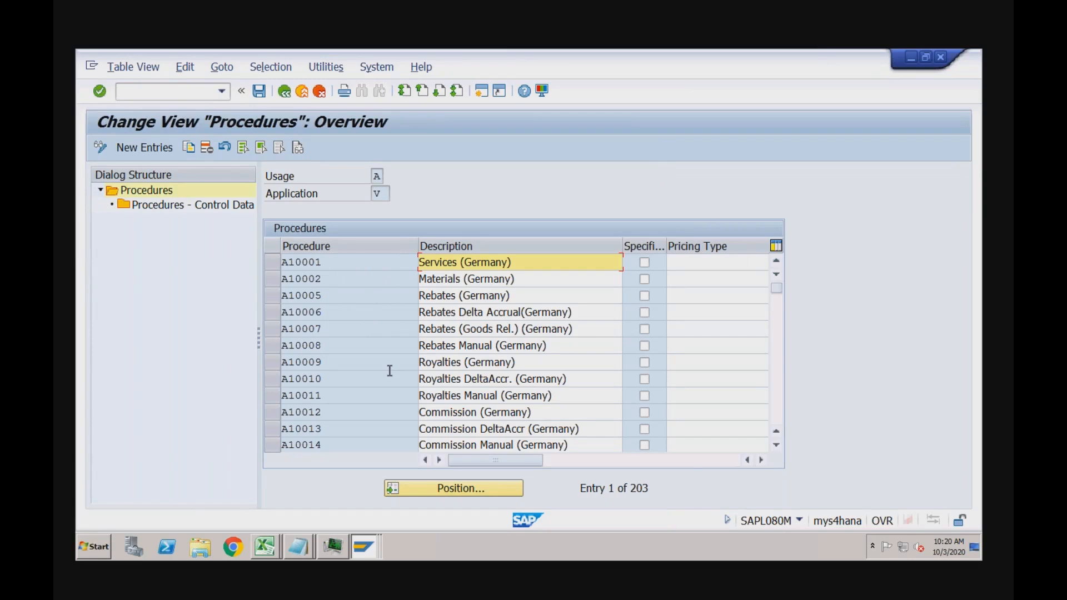
Position the procedures list on RVAA01, select that procedure and open its control data
click(351, 284)
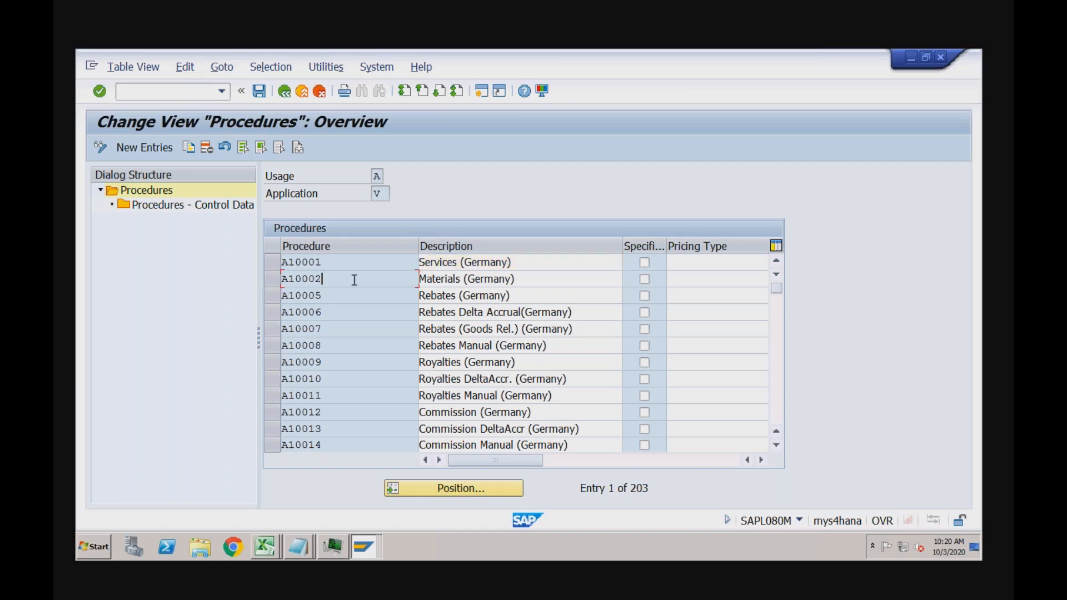
click(458, 494)
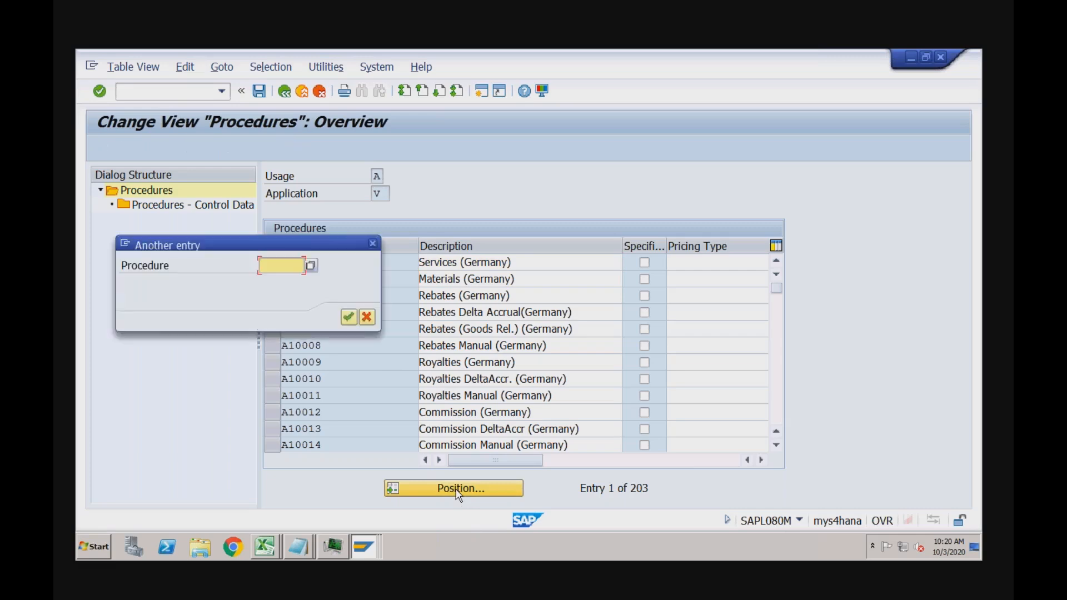
text(rva)
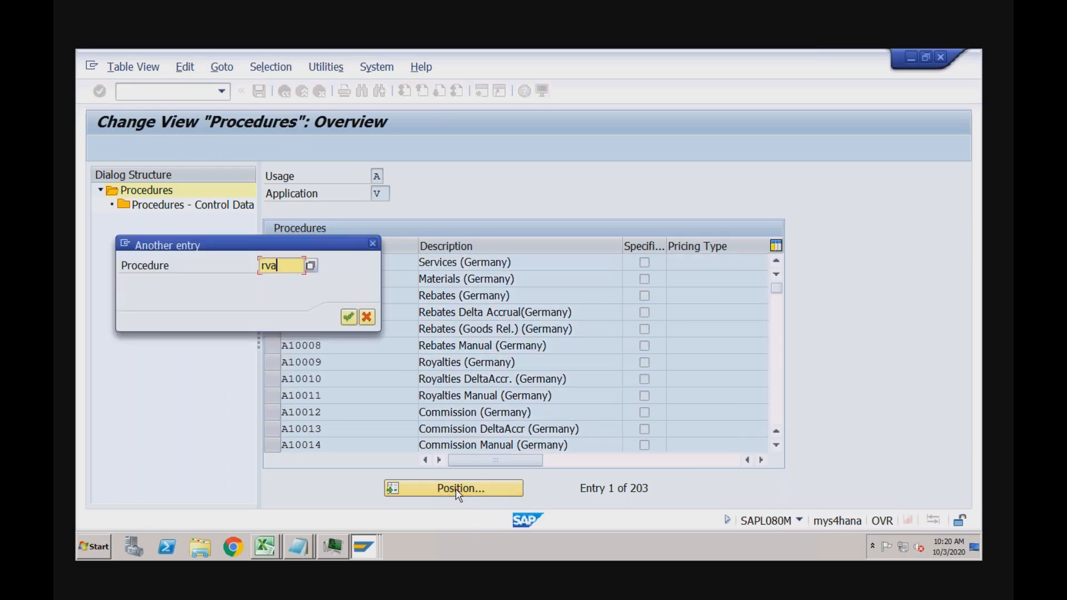
text(a01)
key(Return)
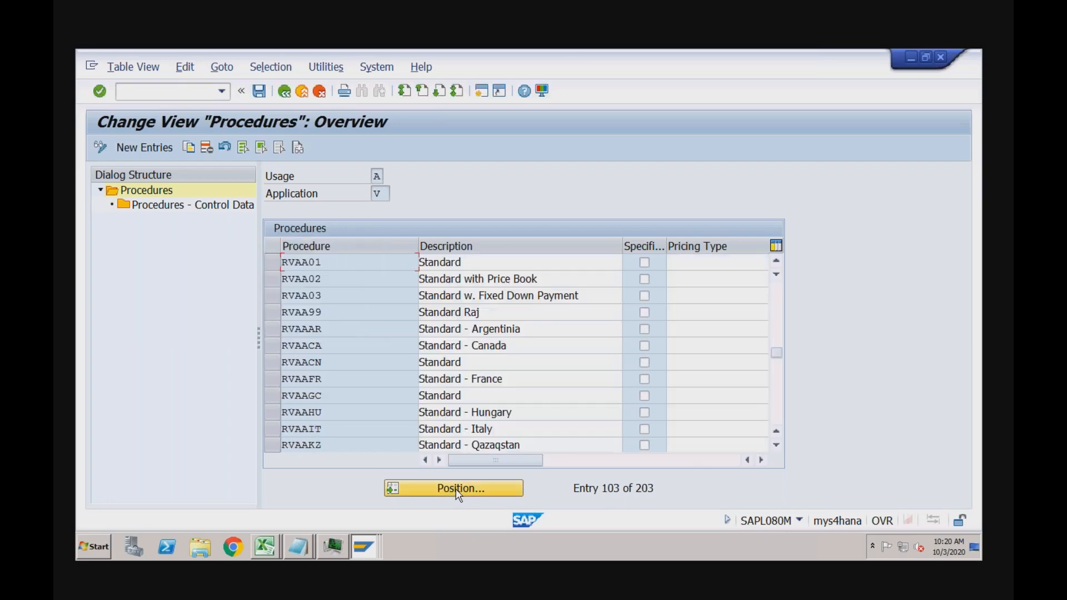
click(273, 261)
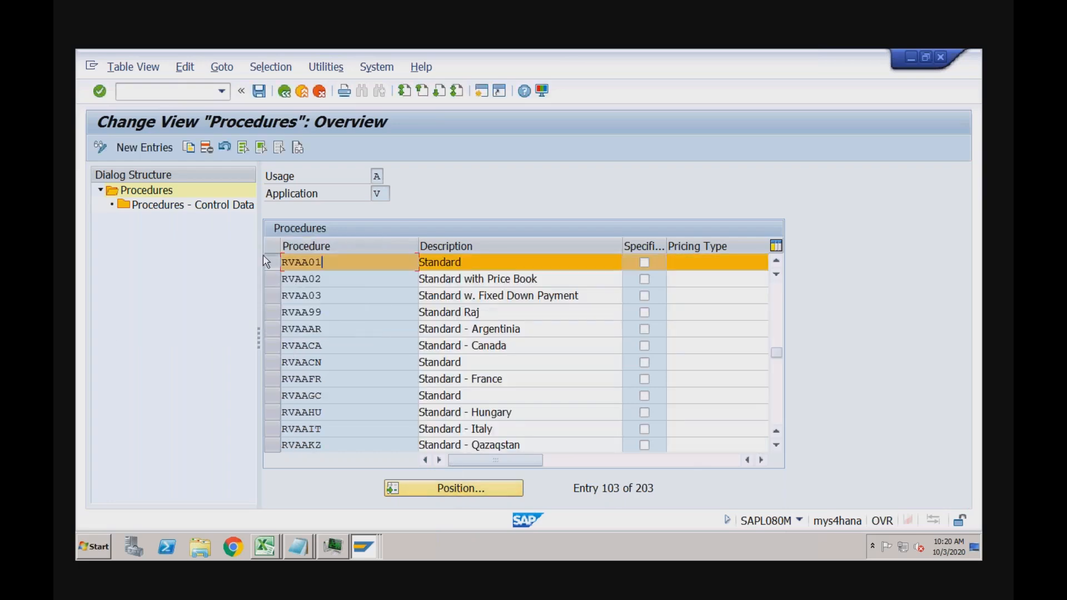
click(223, 209)
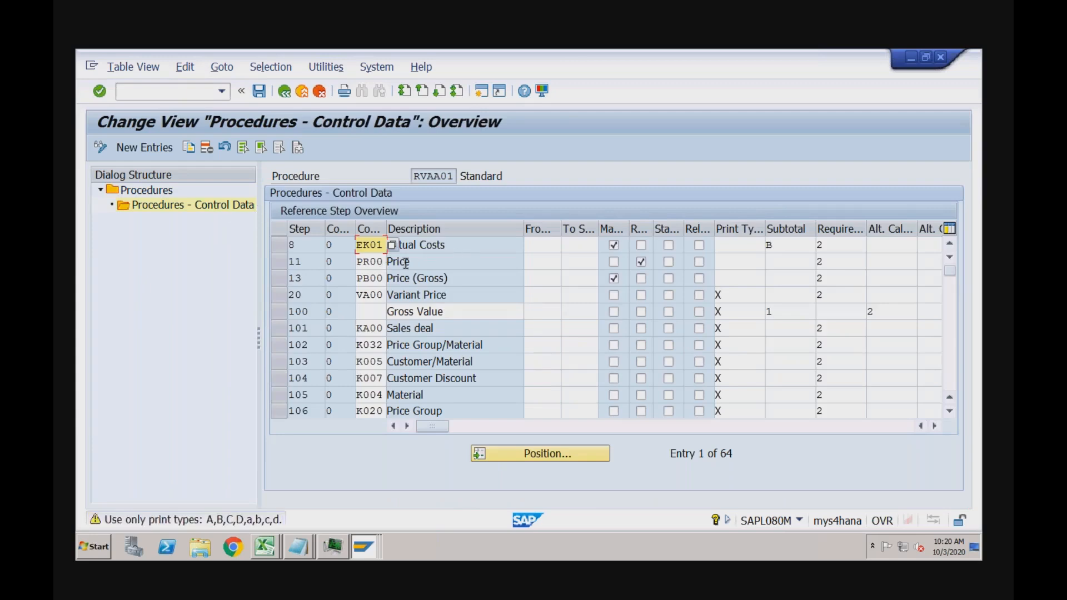
Examine the condition types in the RVAA01 control data, from PR00 through discounts and freight to output tax MWST
click(380, 259)
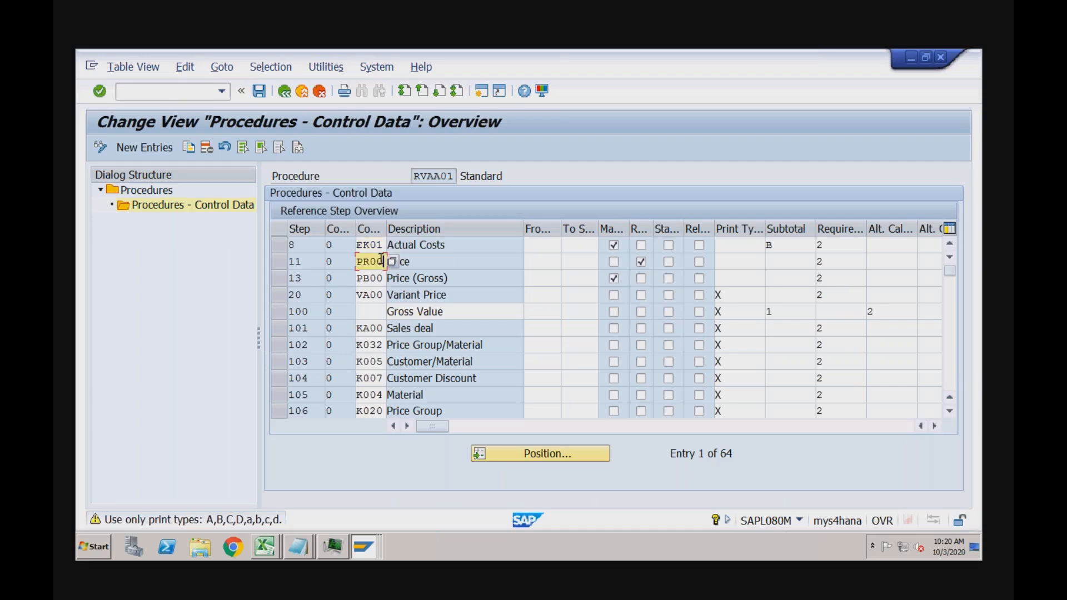
click(416, 259)
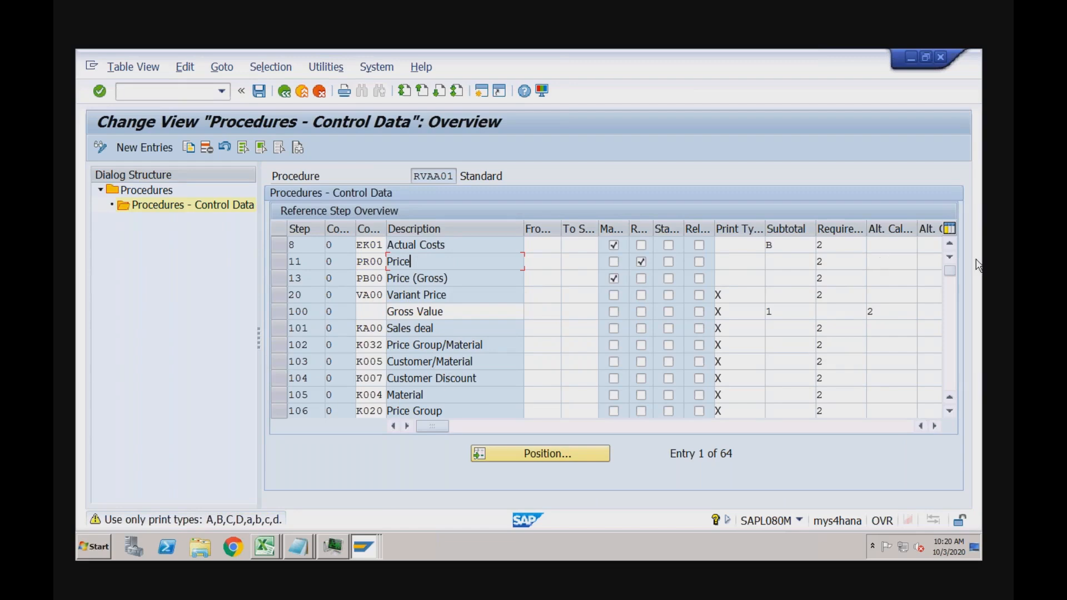
click(953, 306)
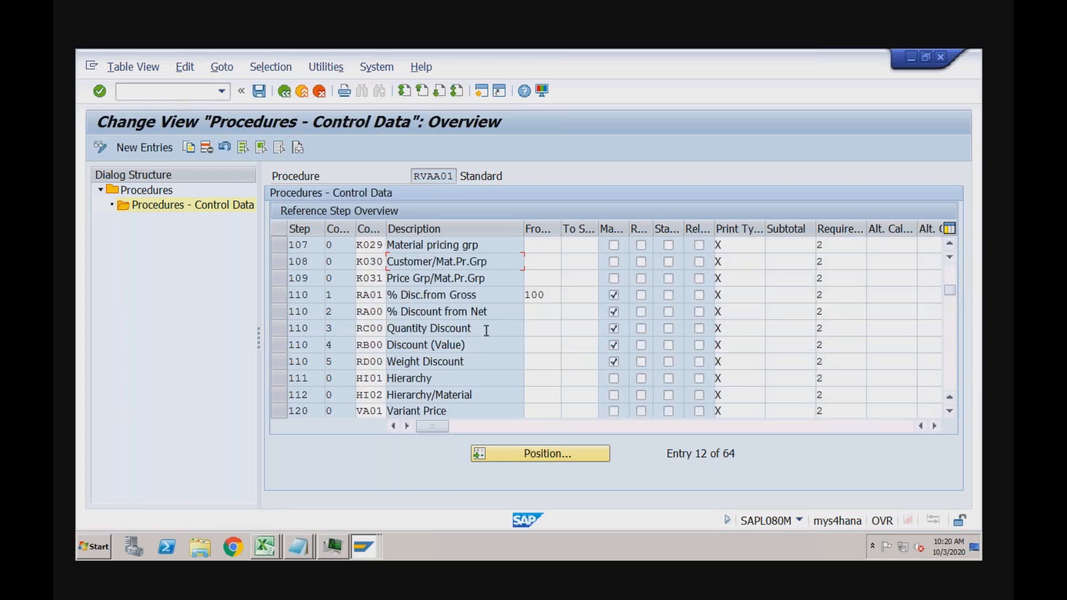
key(Down)
key(Down)
click(954, 342)
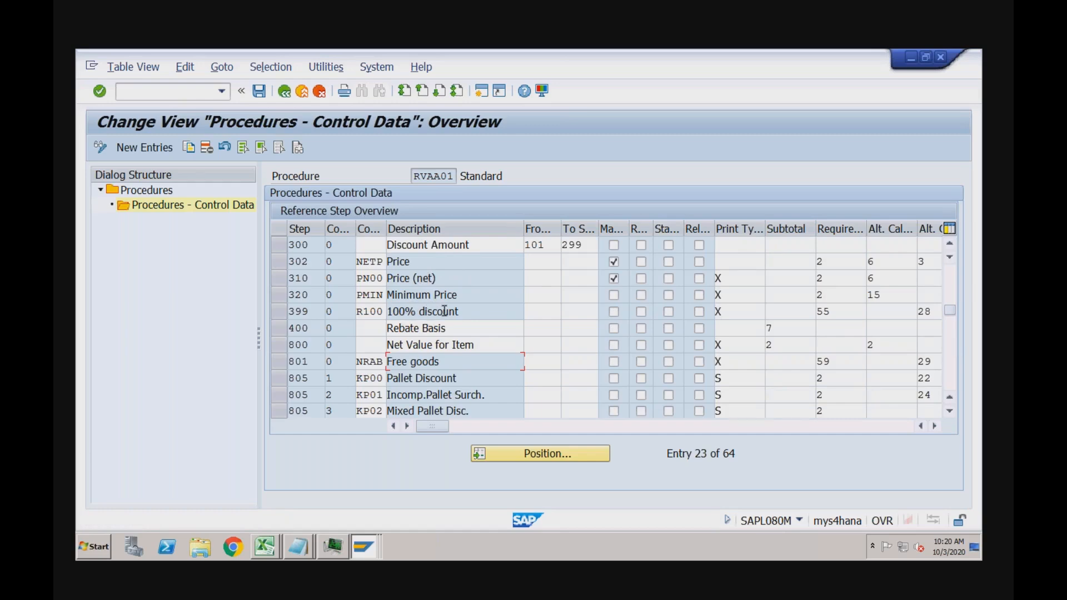
click(951, 351)
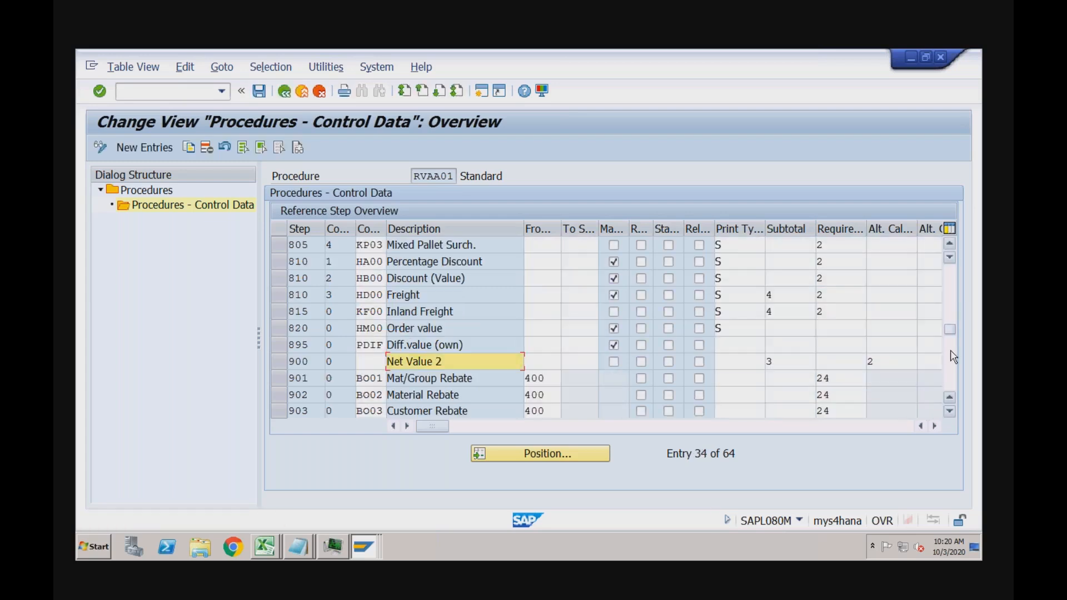
click(444, 298)
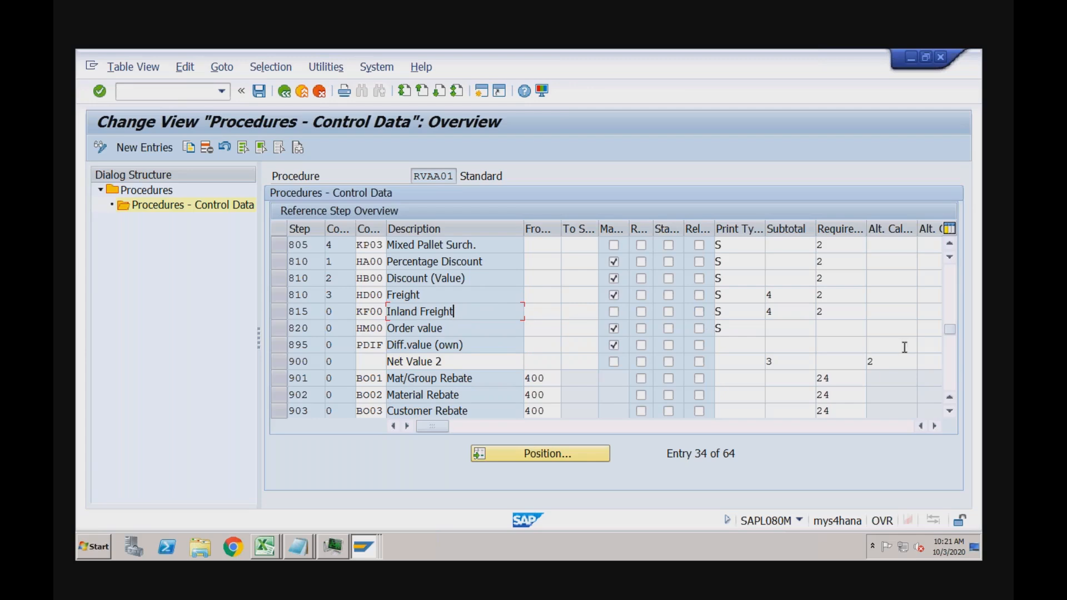
click(951, 366)
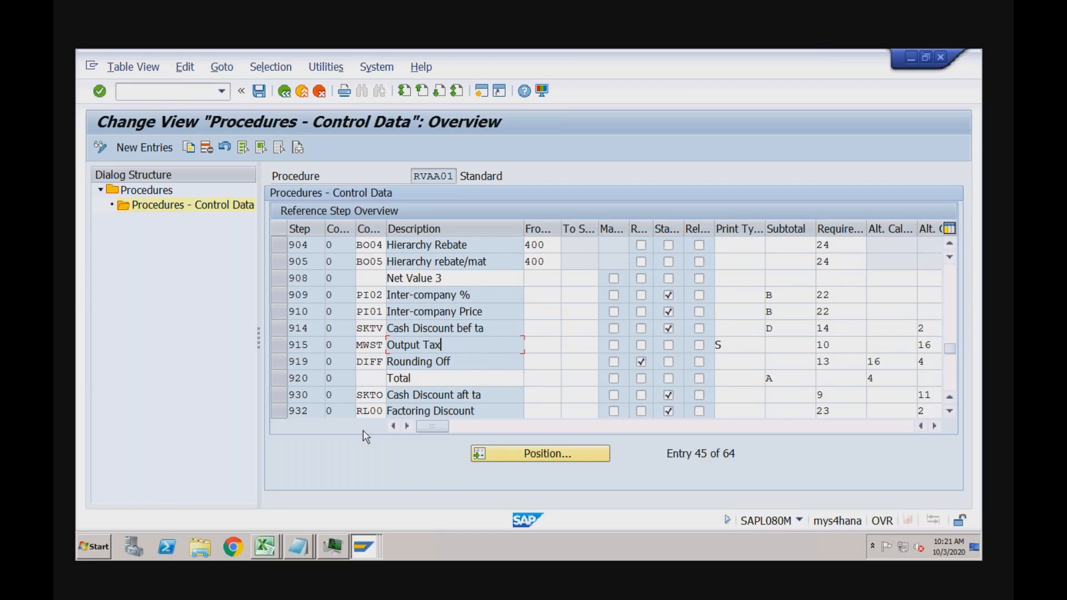
Switch to the Book2 workbook in Excel and review the base price, taxes, discount and freight pricing elements
click(269, 549)
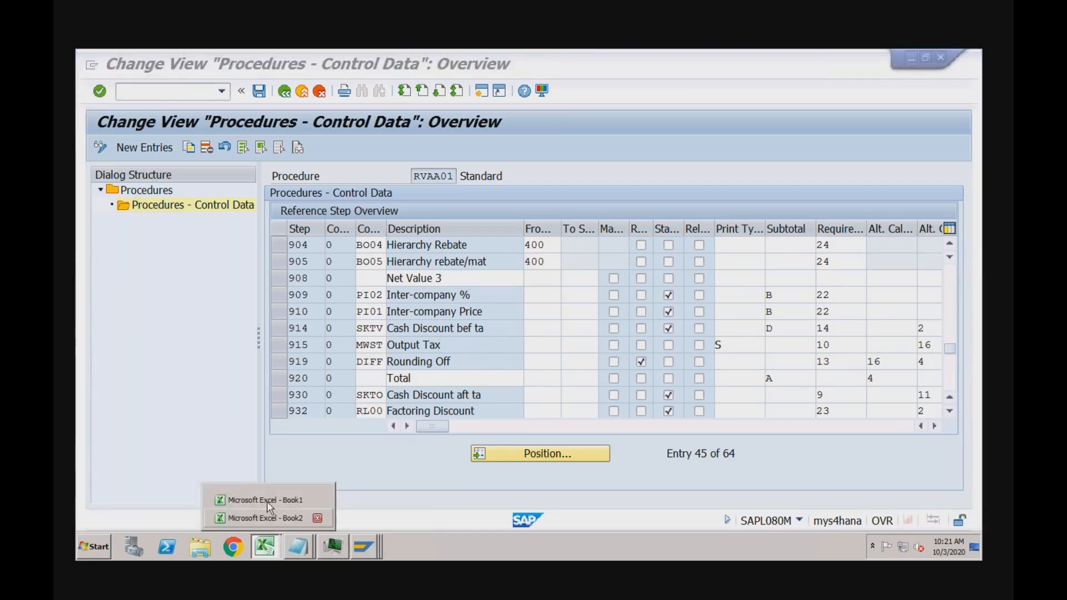
click(268, 516)
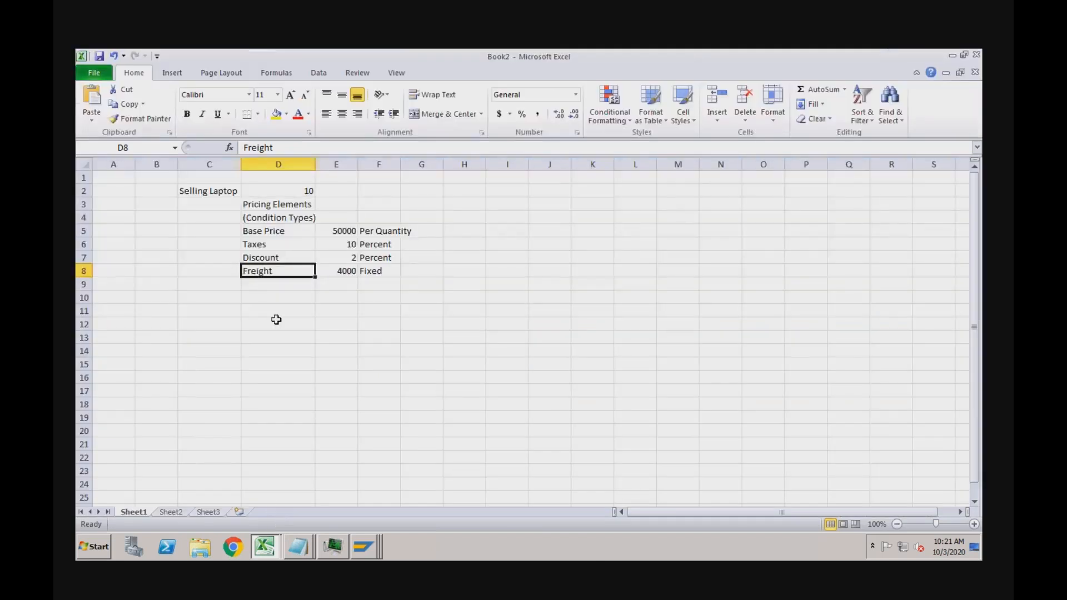
click(282, 230)
click(328, 231)
click(296, 244)
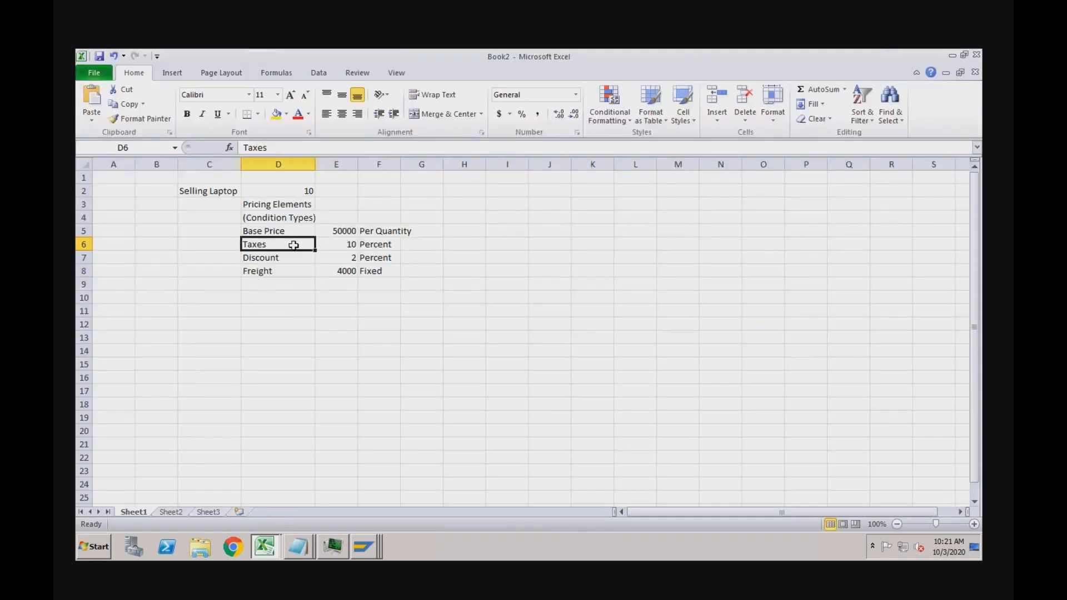
click(284, 260)
click(283, 271)
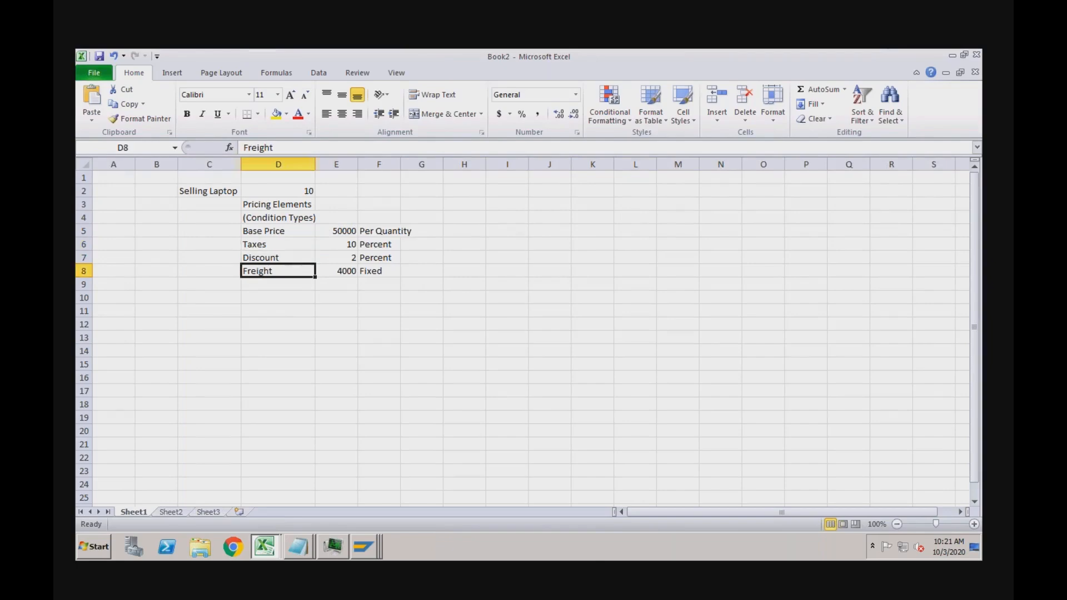
Switch back to the SAP procedure control data and check the procedure name and its condition type column
click(358, 545)
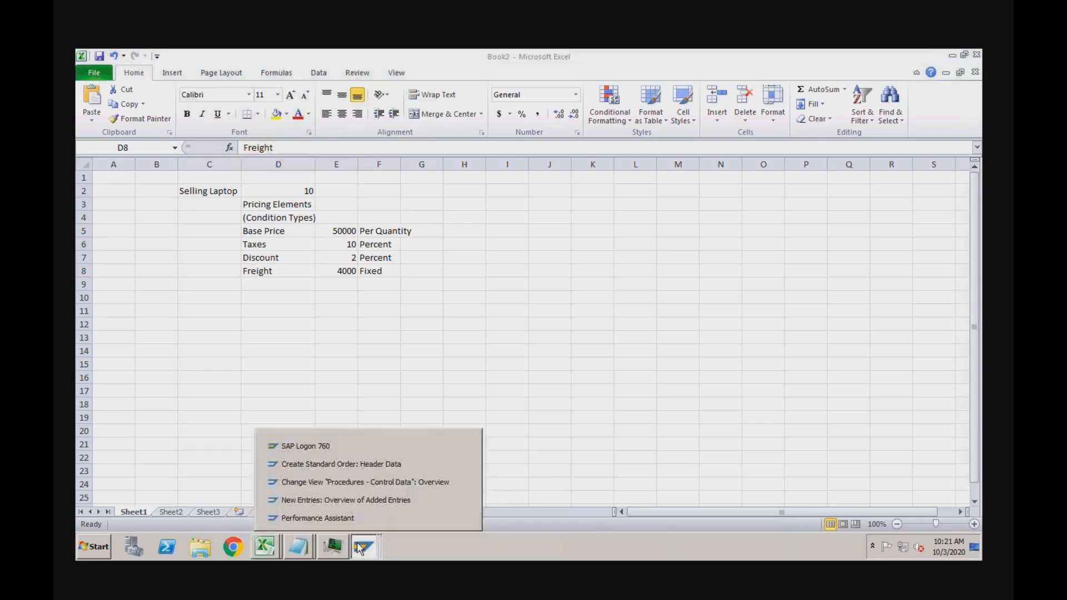
click(366, 488)
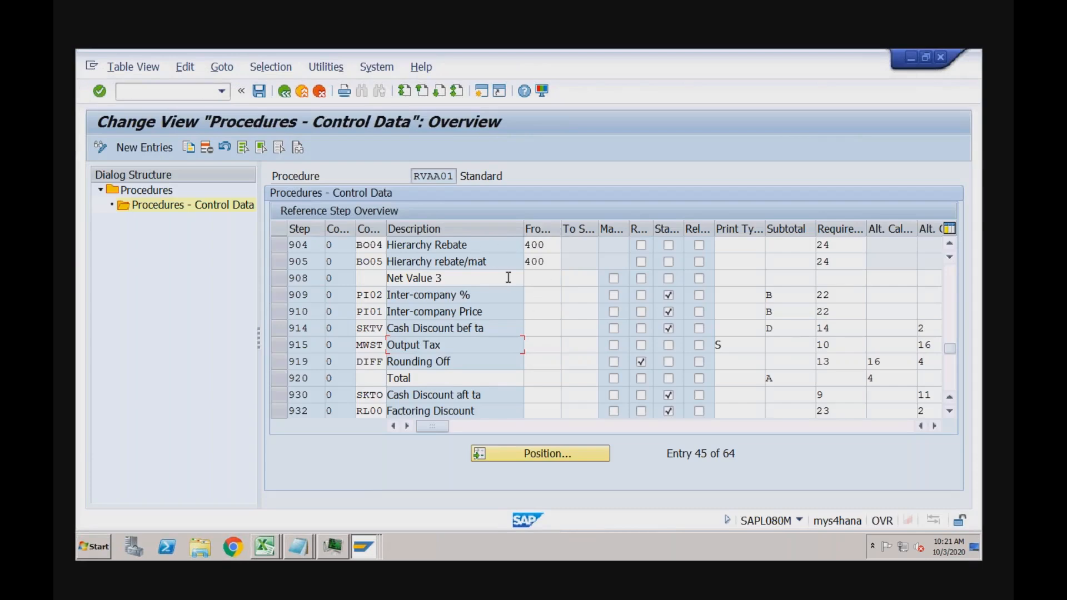
click(440, 178)
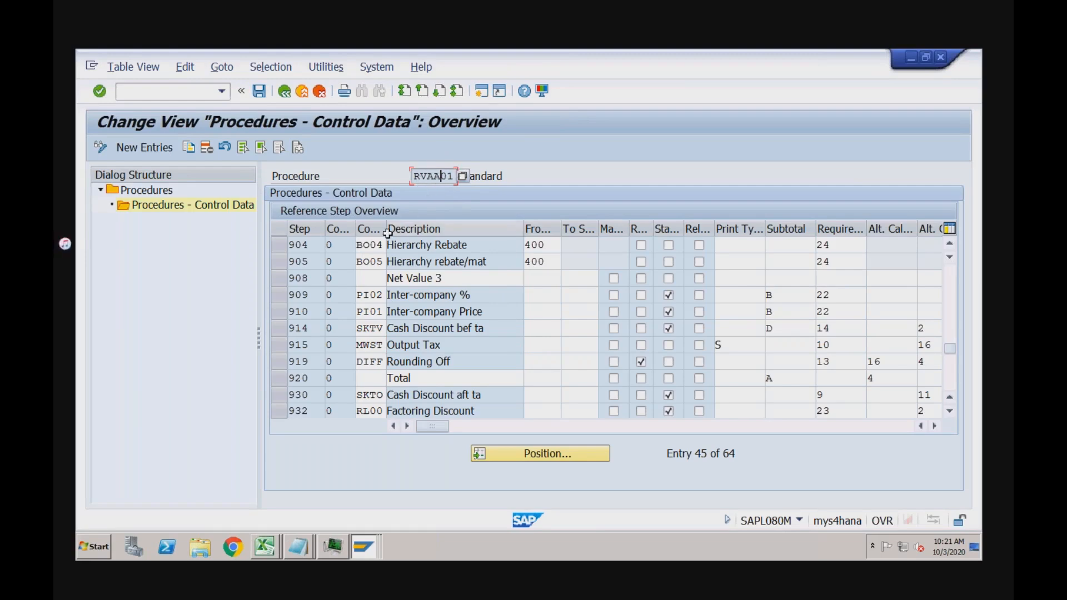
click(377, 245)
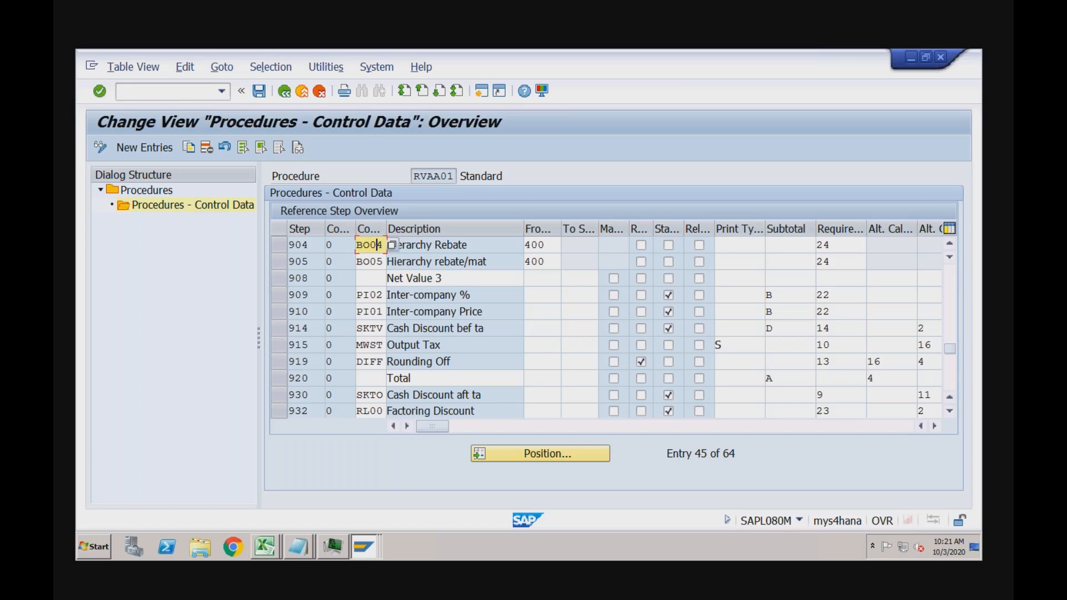
Revisit the condition types listed in Excel's Book2, then return to the SAP procedure control data
click(266, 541)
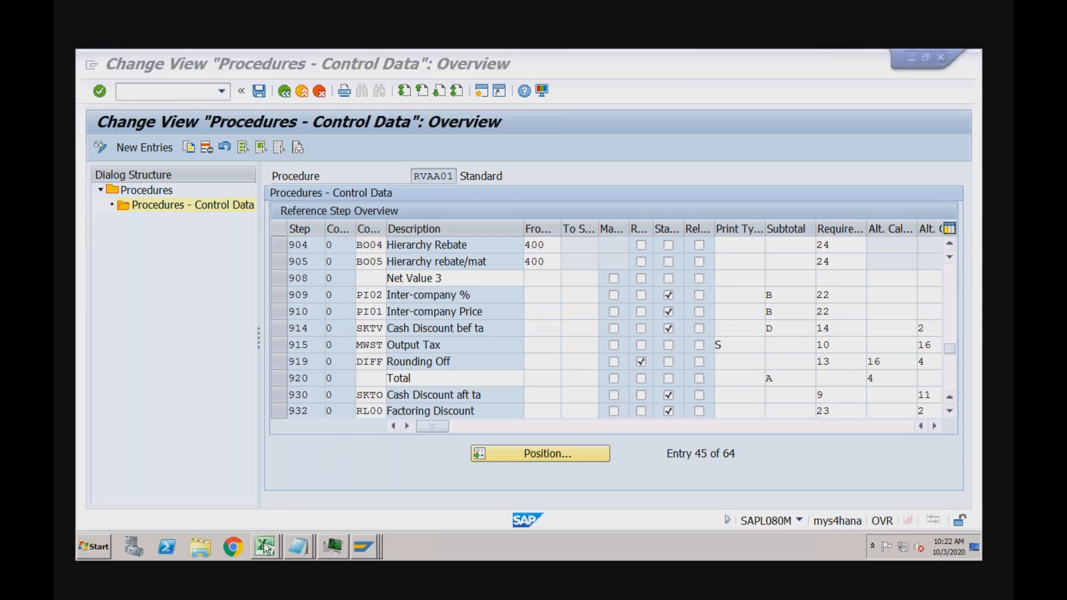
click(271, 519)
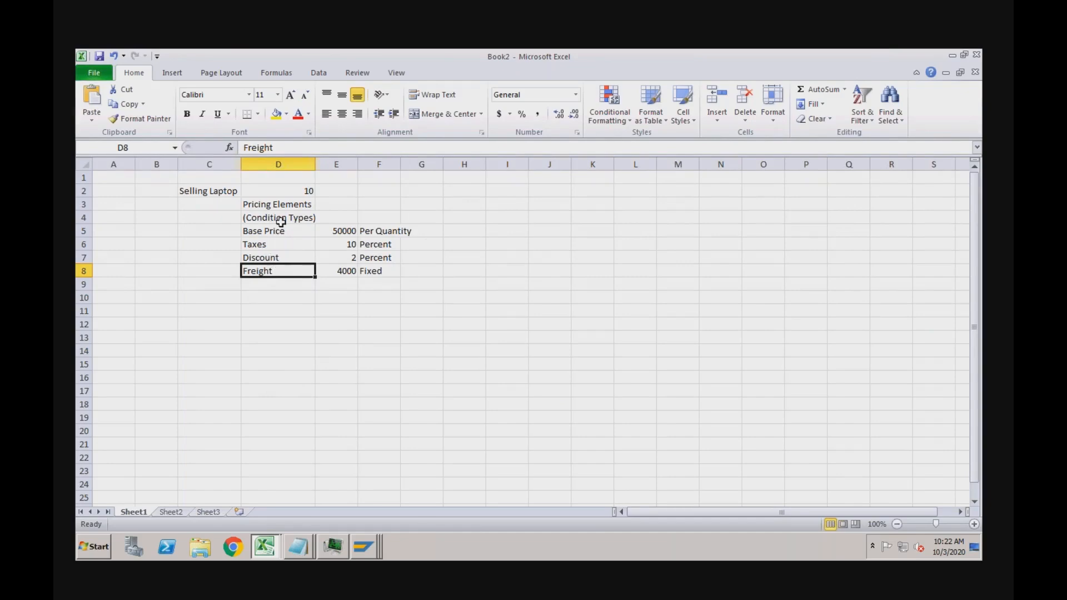
click(285, 303)
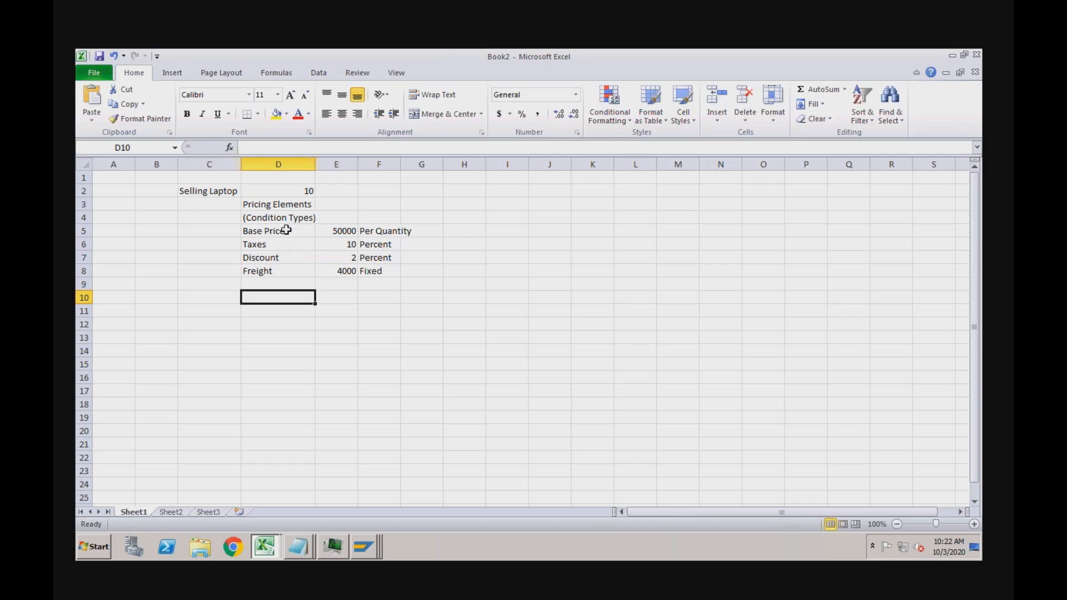
click(364, 548)
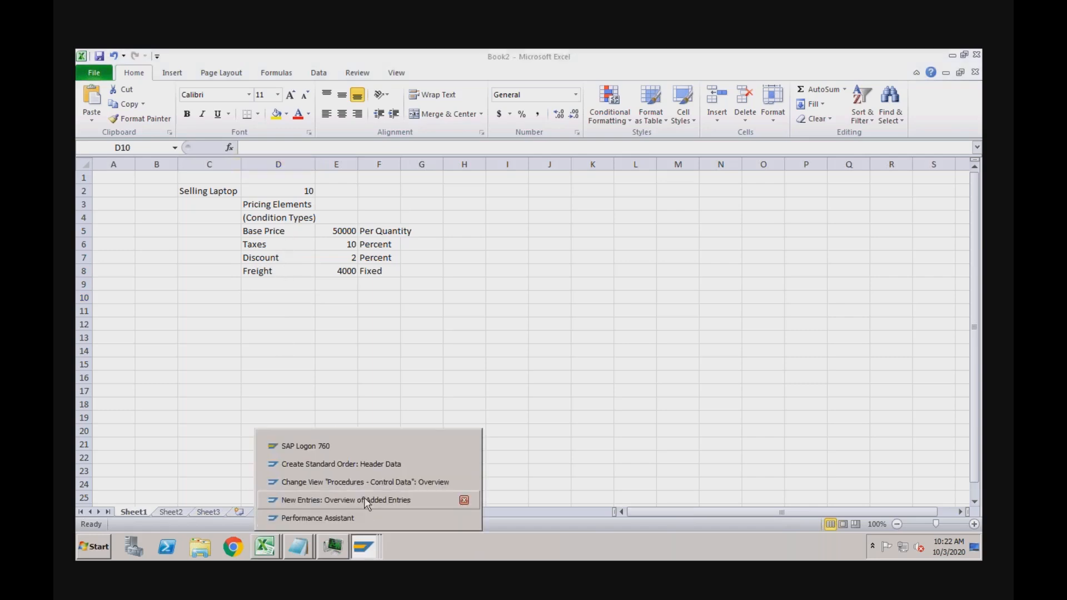
click(365, 483)
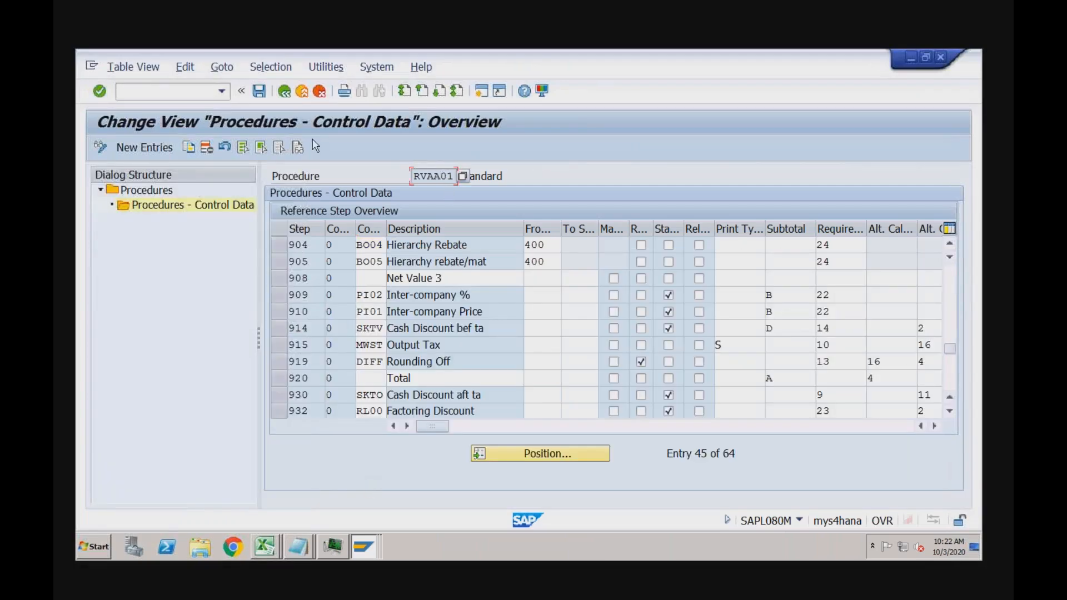
Go back to the procedures overview and copy procedure RVAA01 under the new name ZVAA03
click(285, 93)
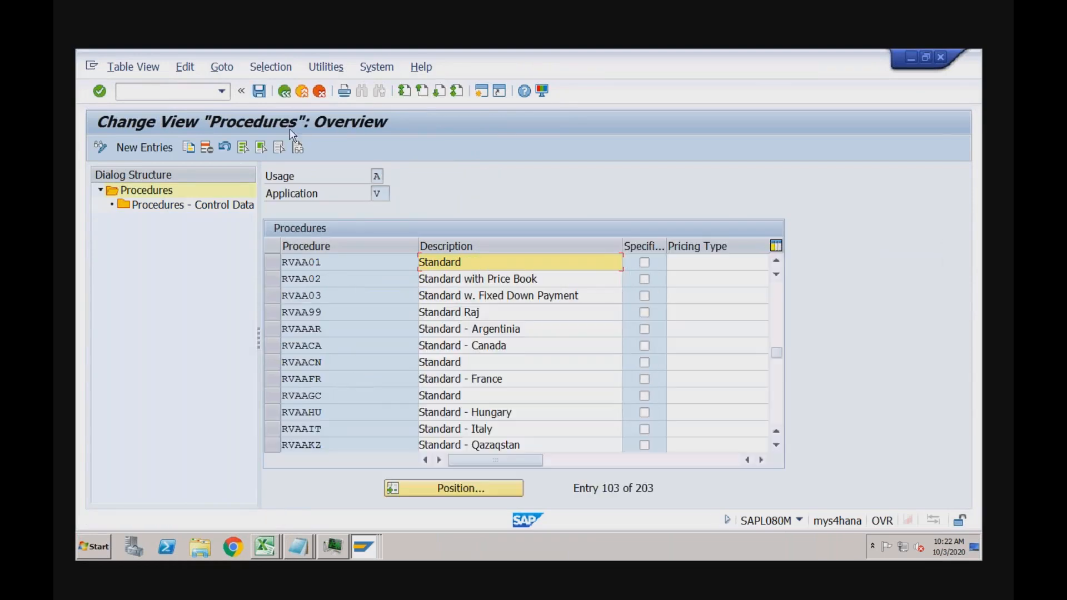
click(273, 261)
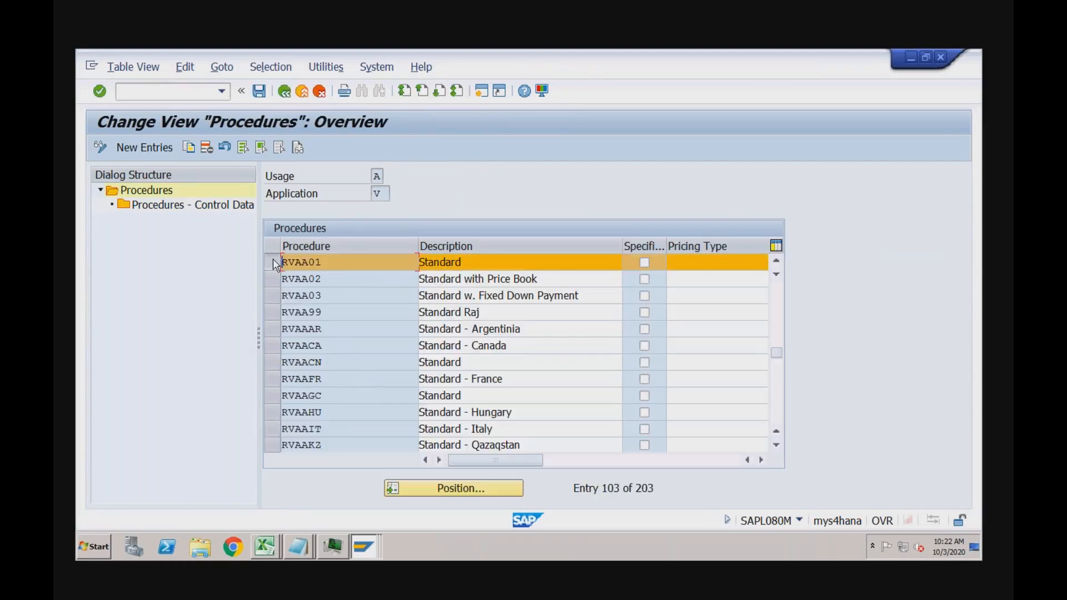
click(189, 148)
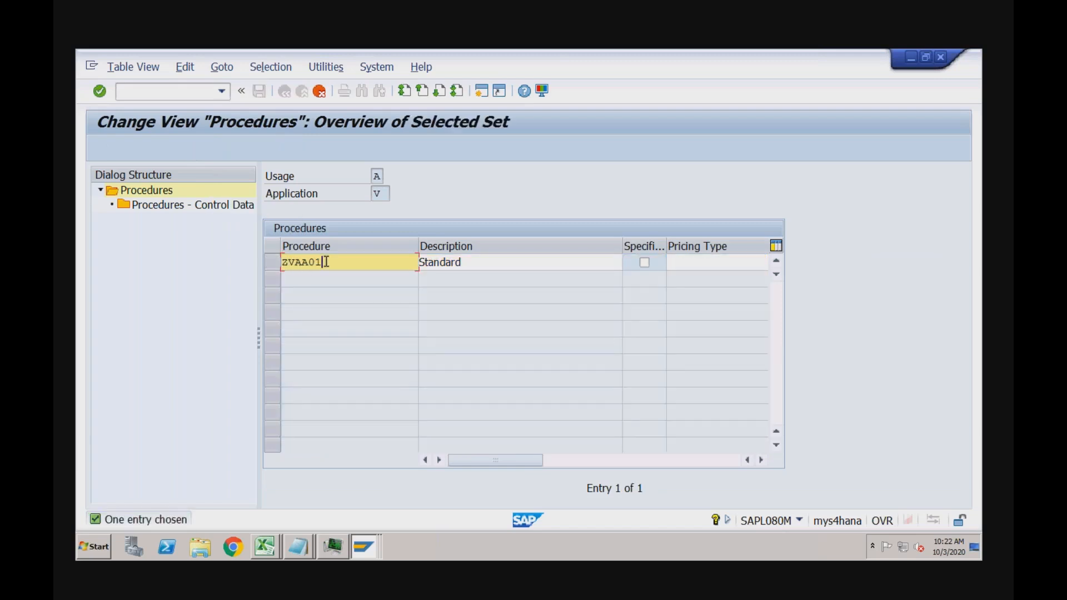
key(Return)
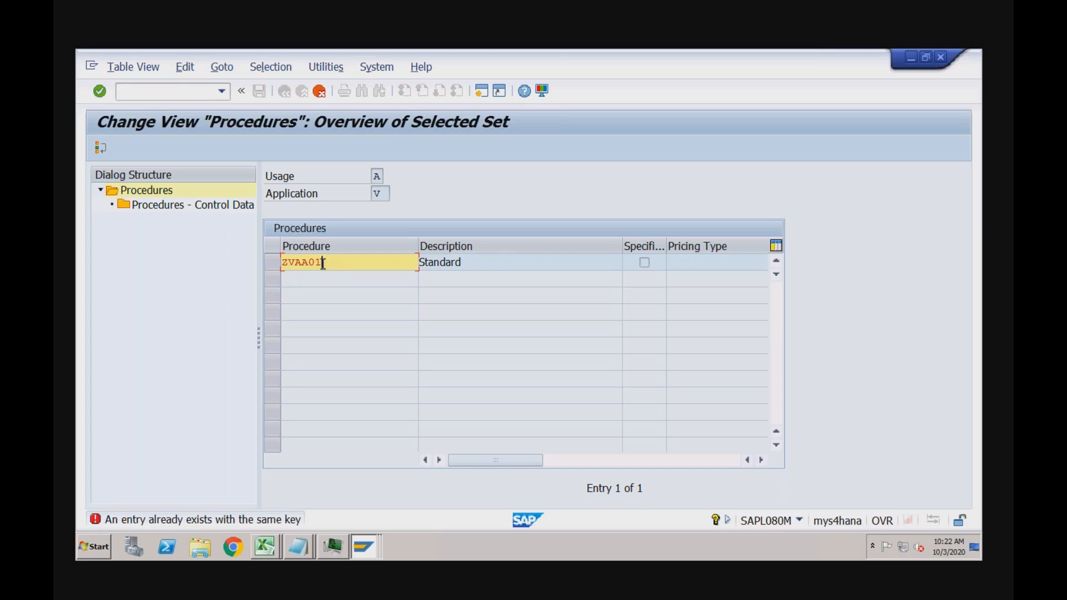
key(BackSpace)
text(2)
key(Return)
key(Return)
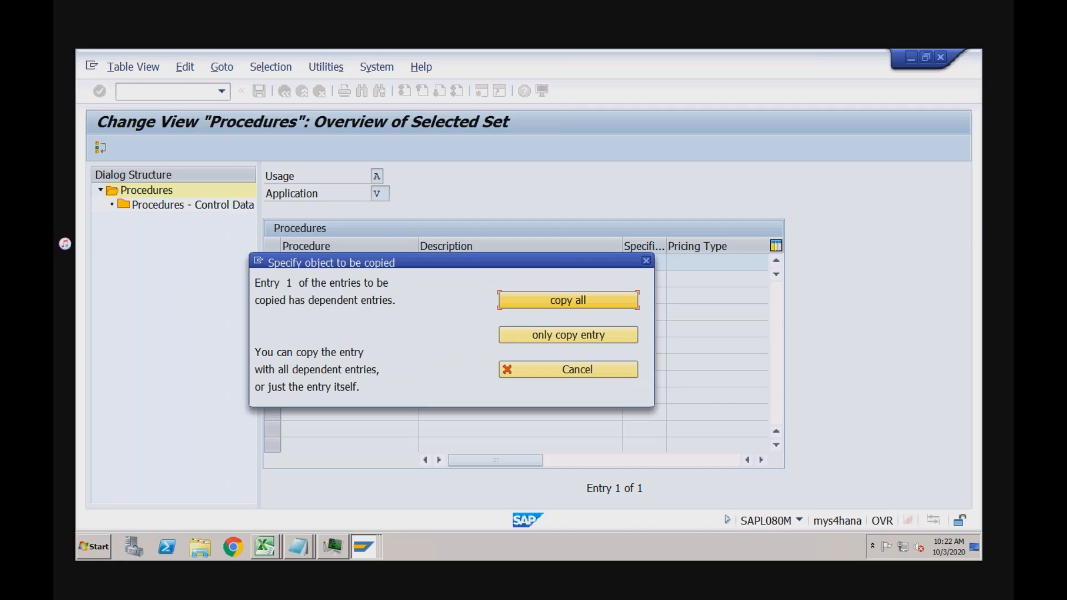
Copy procedure RVAA01 to ZVAA03 with all its dependent entries, accepting each copied control data step
click(550, 301)
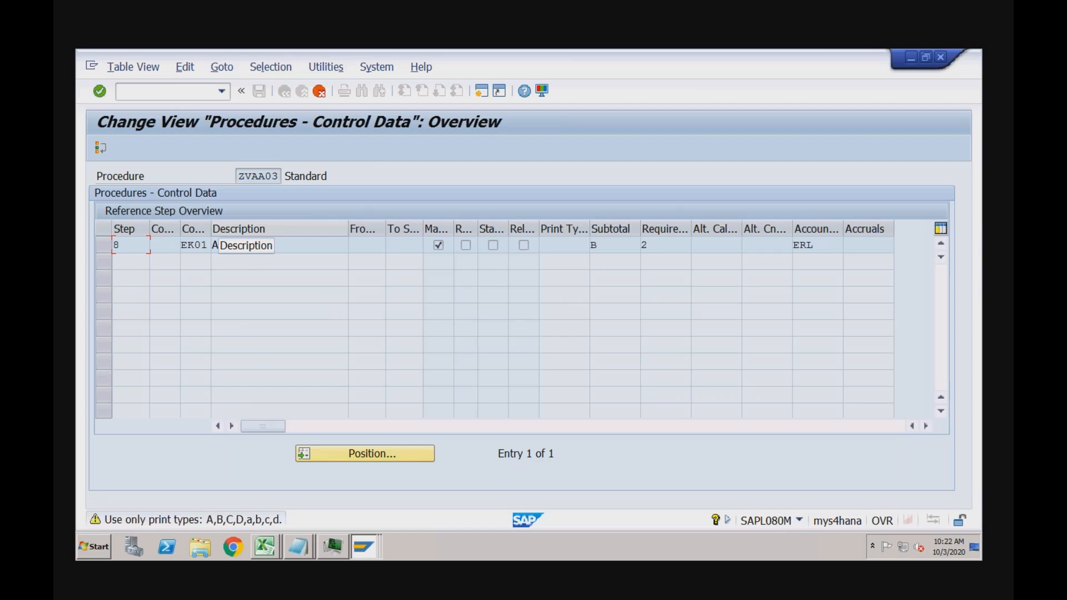
key(Return)
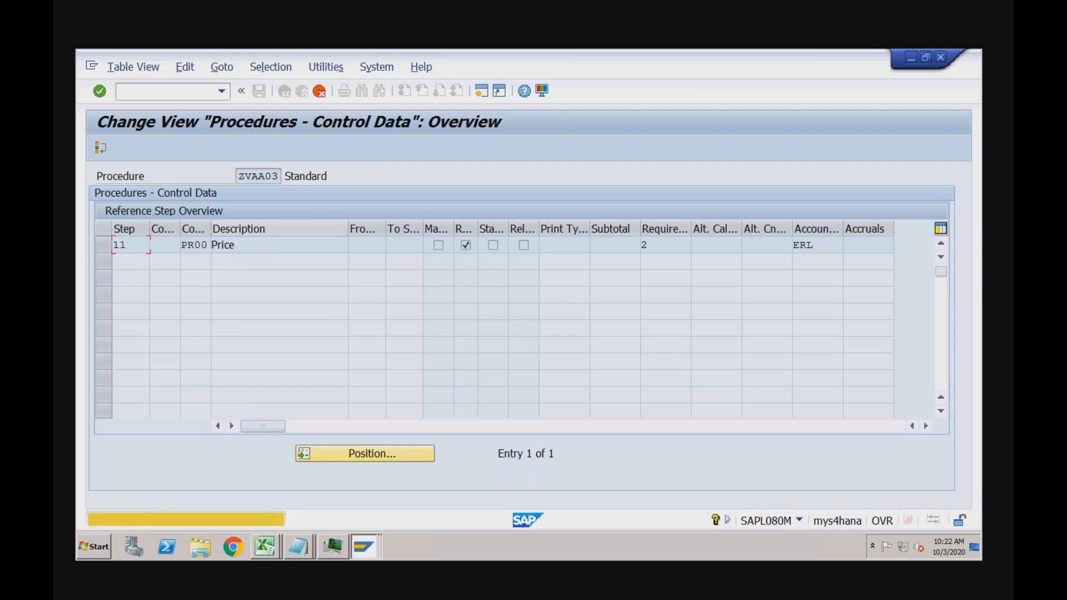
key(Return)
key(Return)
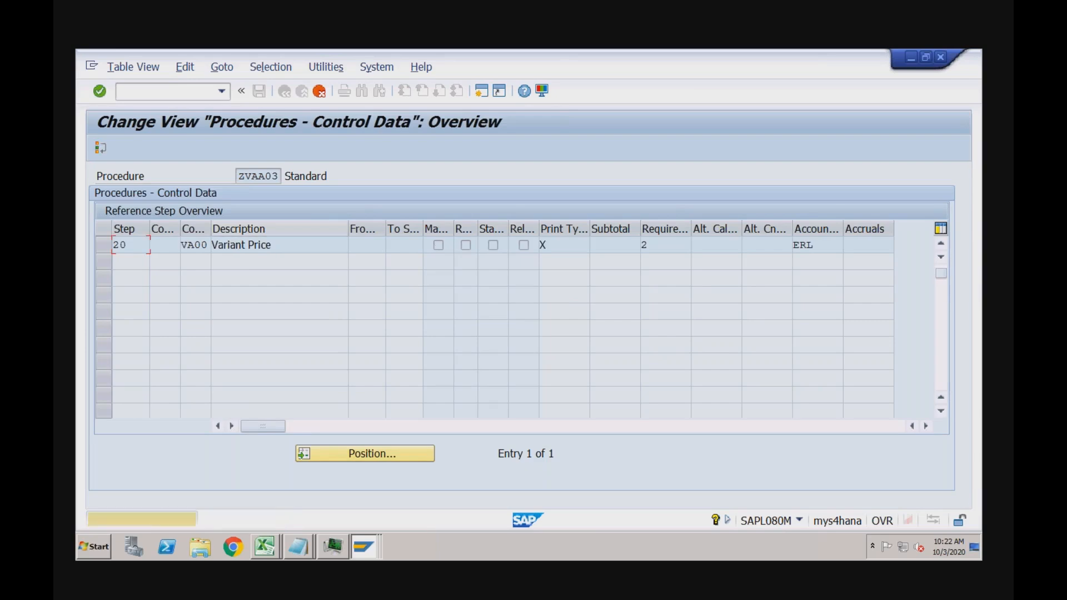
key(Return)
key(Return)
key(Return)
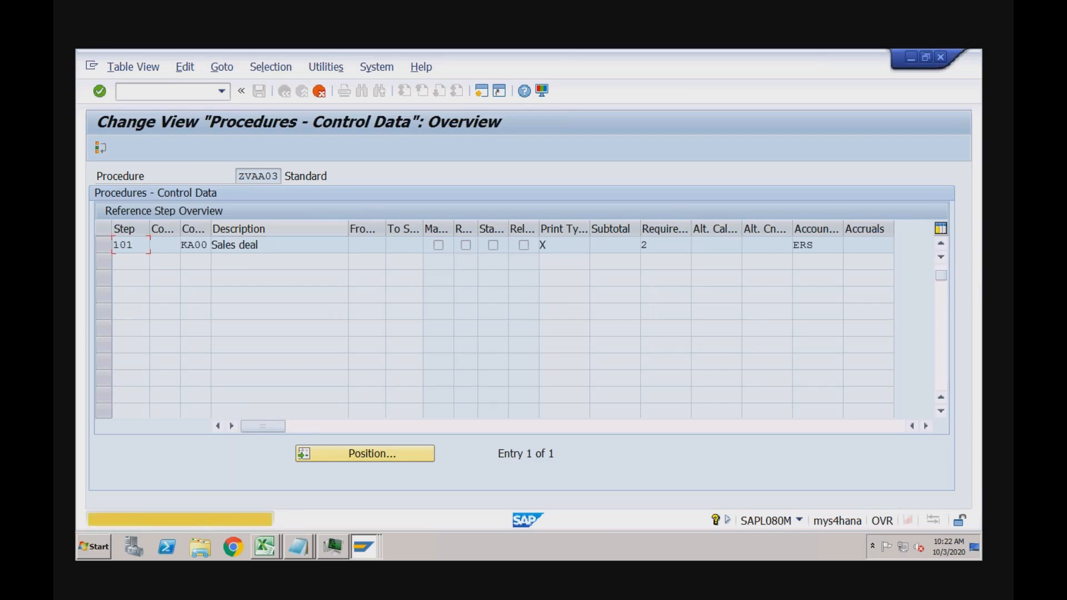
key(Return)
key(Return)
key(Return)
key(Return)
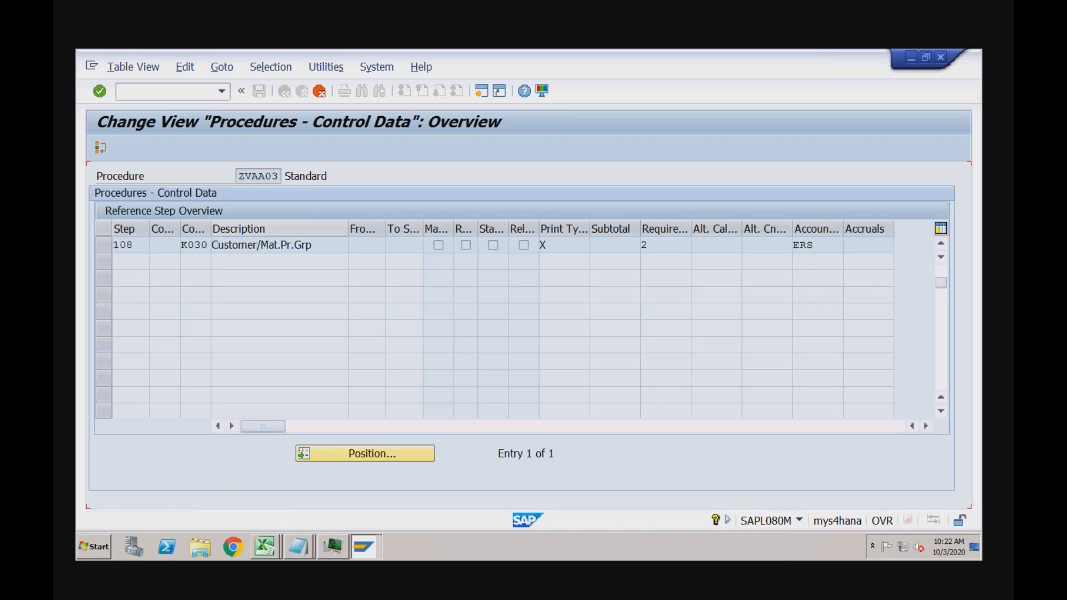
key(Return)
key(Return)
key(Return)
key(Return)
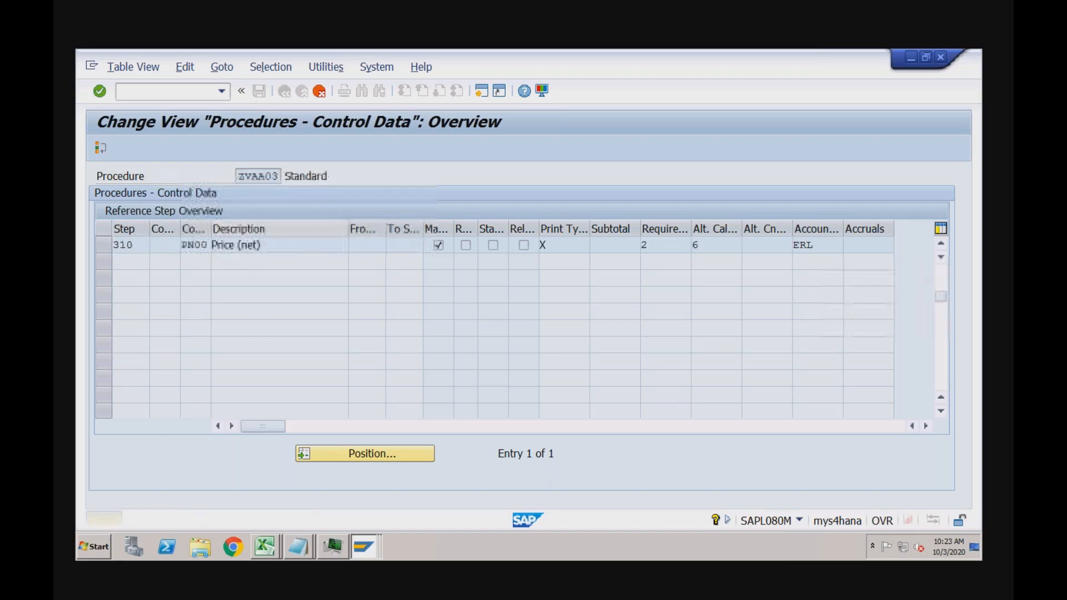
key(Return)
key(Return)
key(Return)
key(Return)
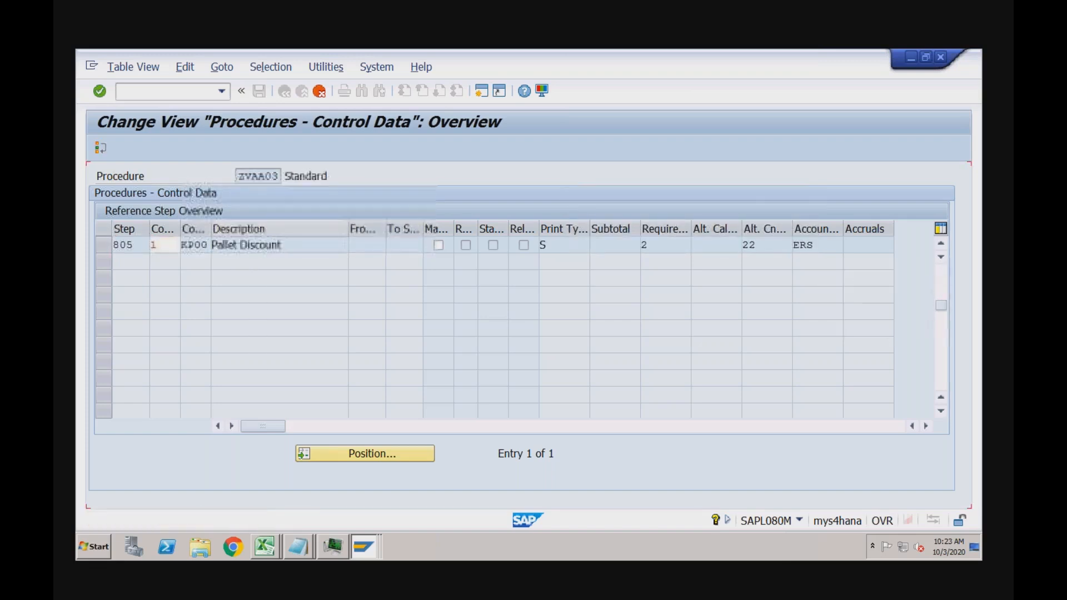
key(Return)
key(Return)
key(Return)
key(Return)
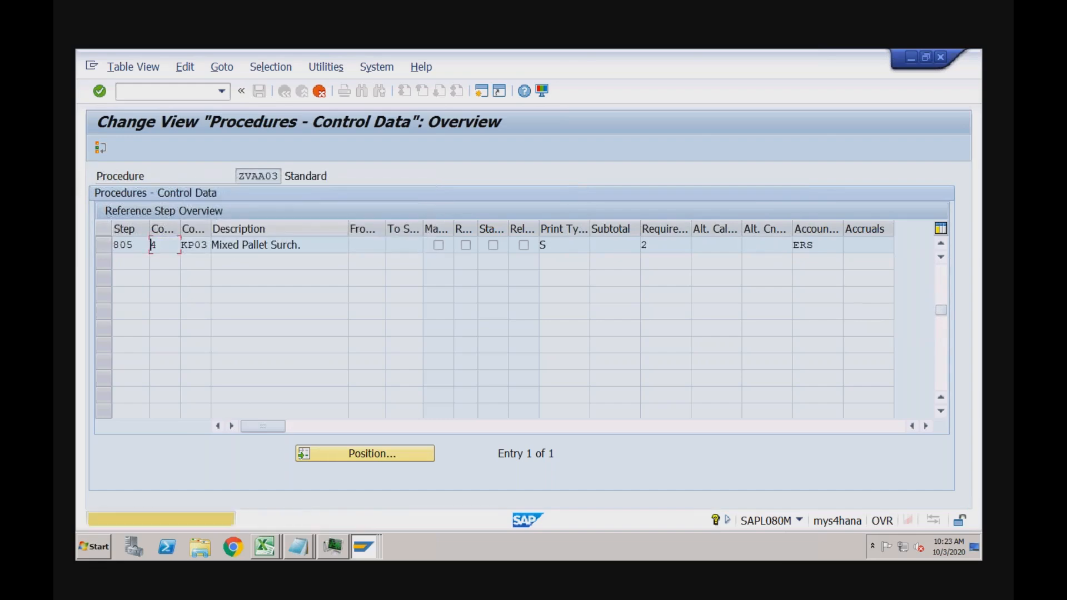
key(Return)
key(Return)
key(Return)
key(Return)
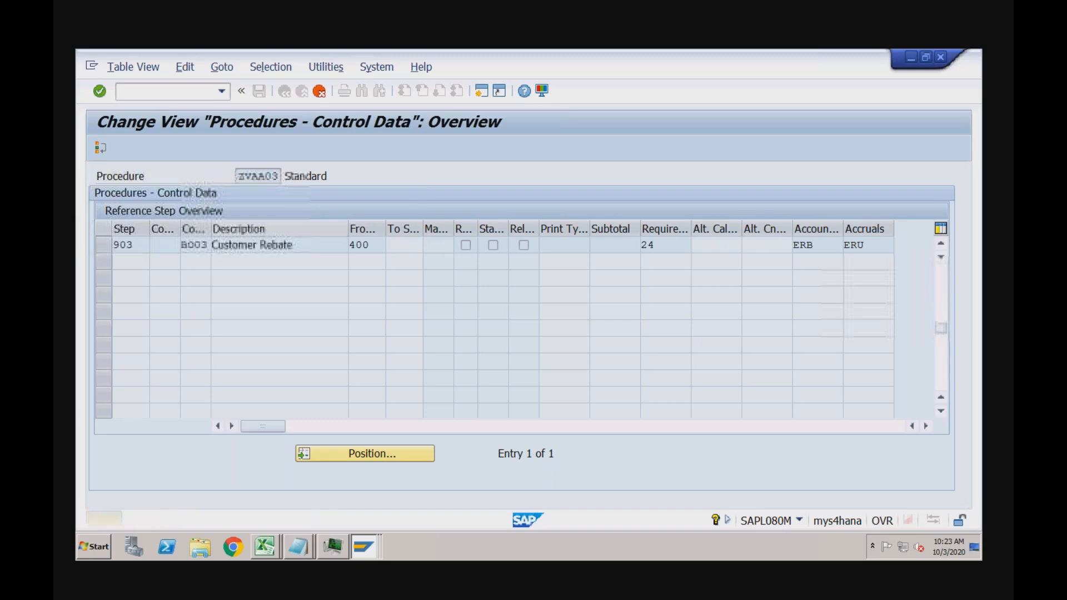
key(Return)
key(Return)
key(Return)
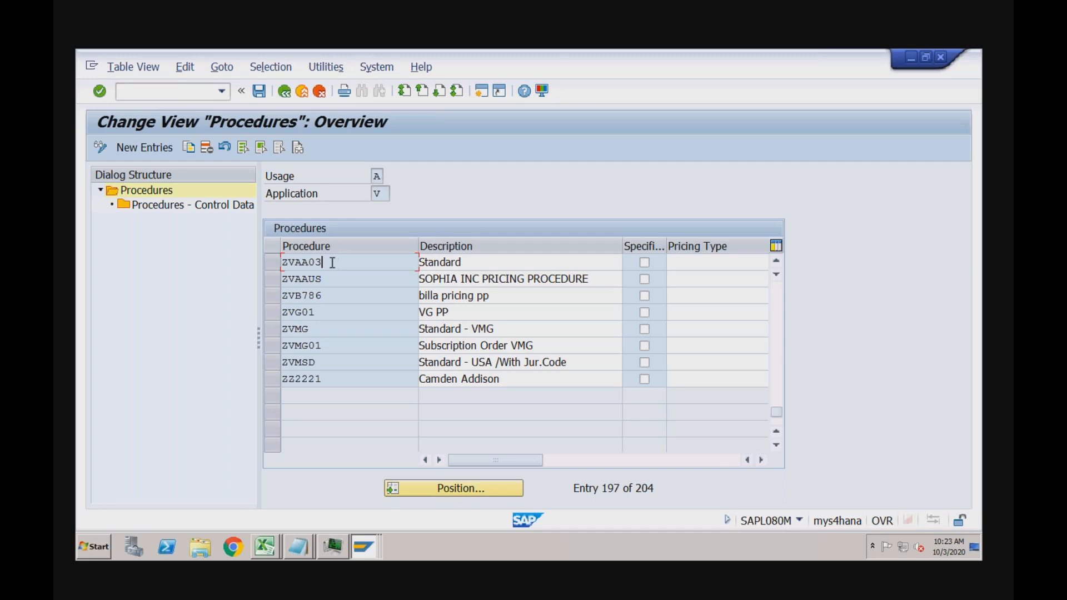
Open the control data of procedure ZVAA03 and select the rows for step 20 Variant Price and steps 101 to 106
click(274, 263)
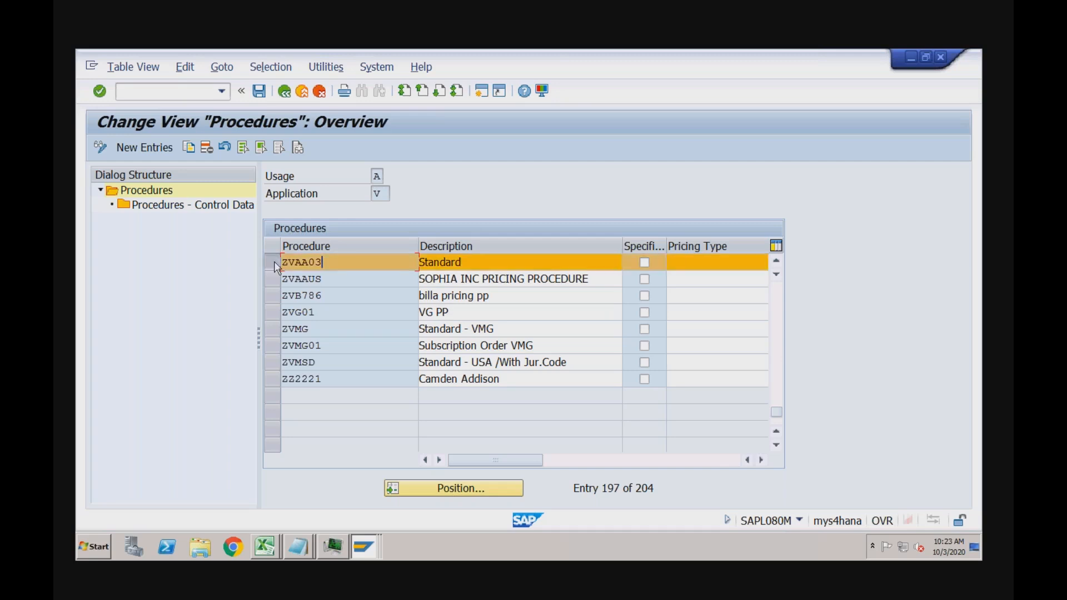
double_click(224, 206)
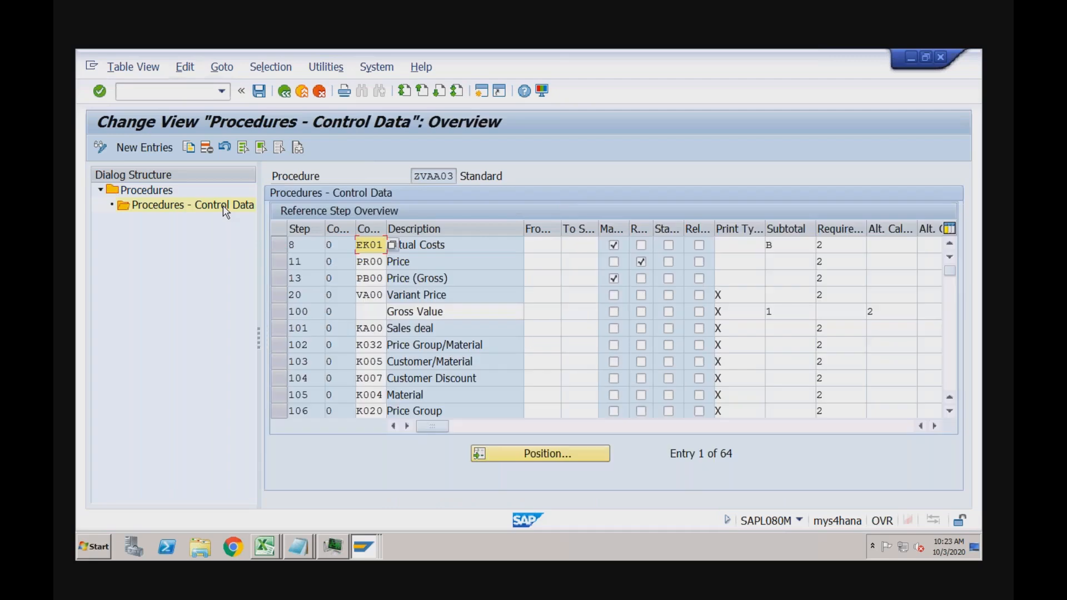
click(279, 296)
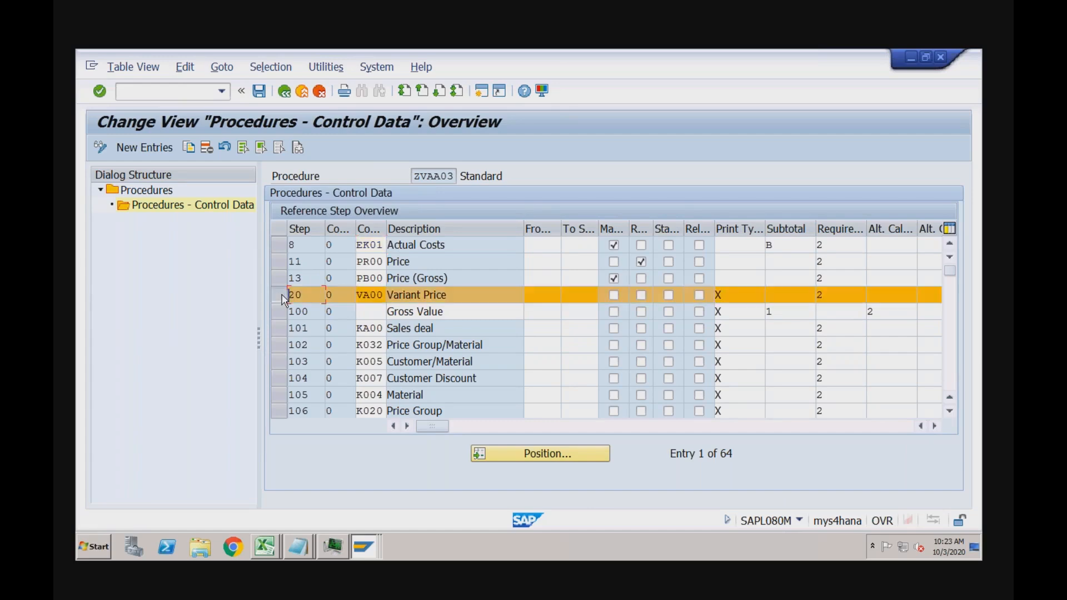
click(280, 328)
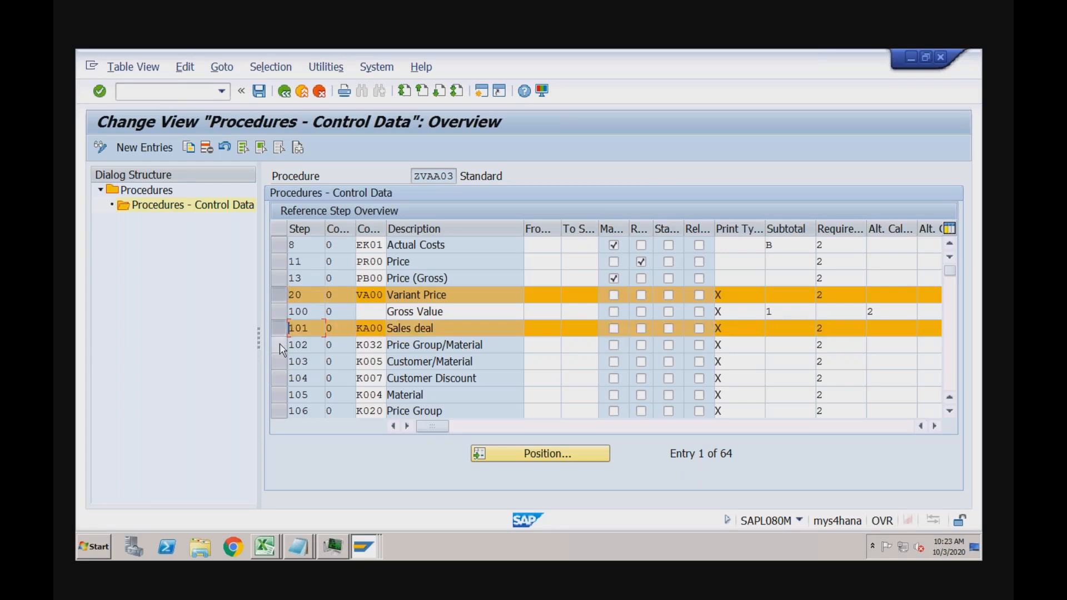
click(280, 345)
click(280, 362)
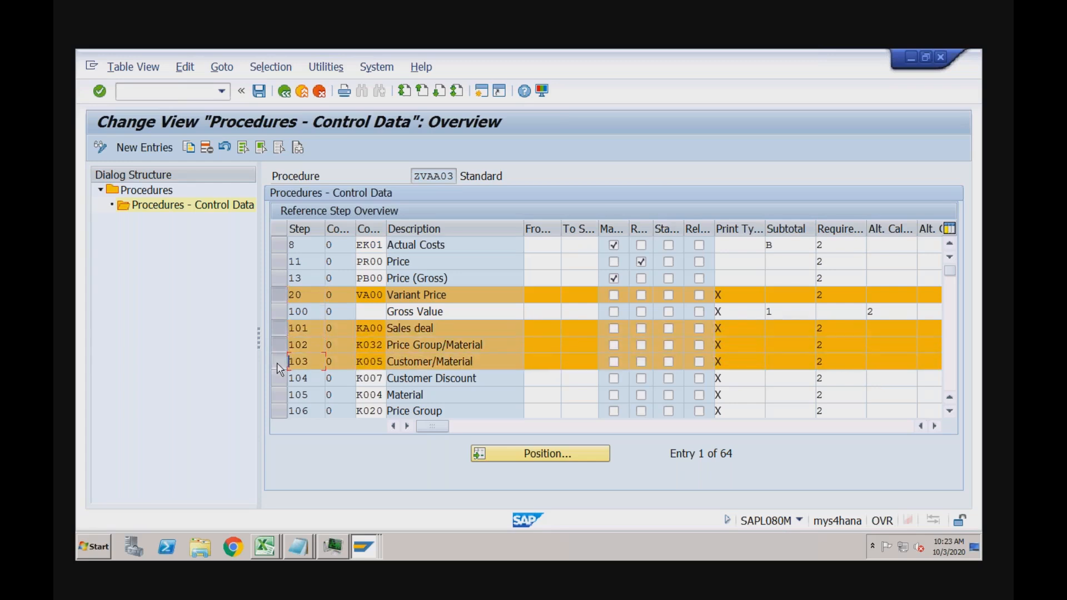
click(279, 380)
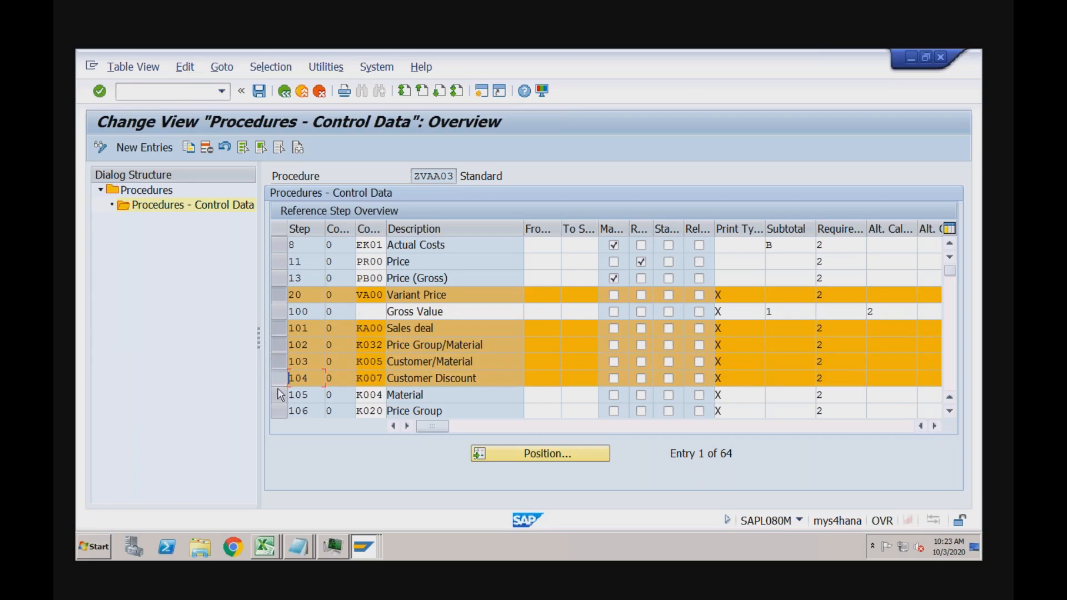
click(280, 396)
click(280, 412)
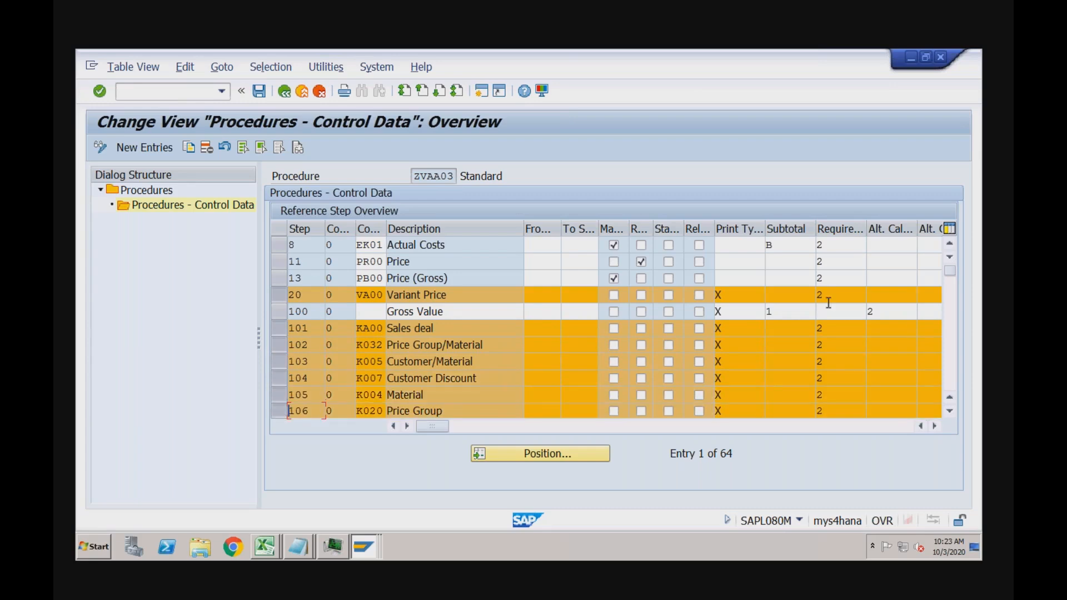
Add steps 107 to 109 and % Disc.from Gross (RA01) to the row selection, leaving % Discount from Net (RA00) unselected
click(950, 330)
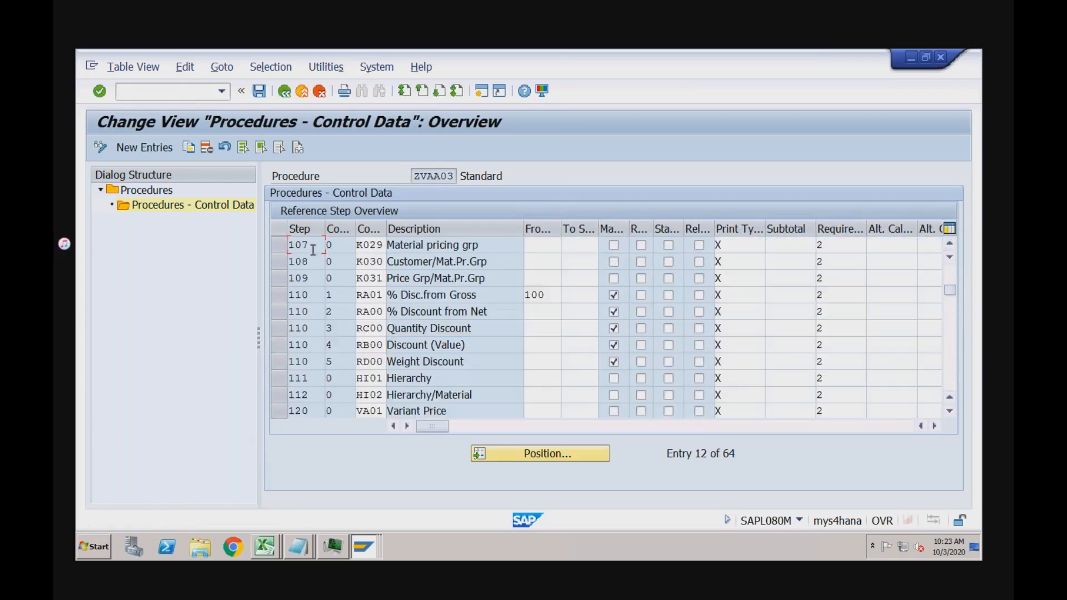
click(279, 245)
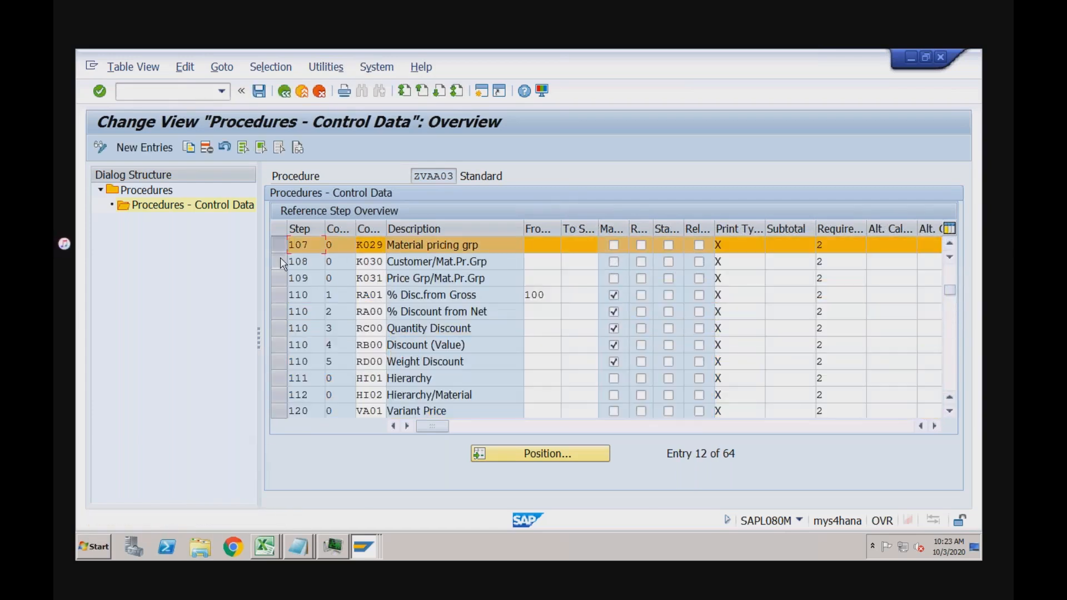
click(280, 259)
click(280, 276)
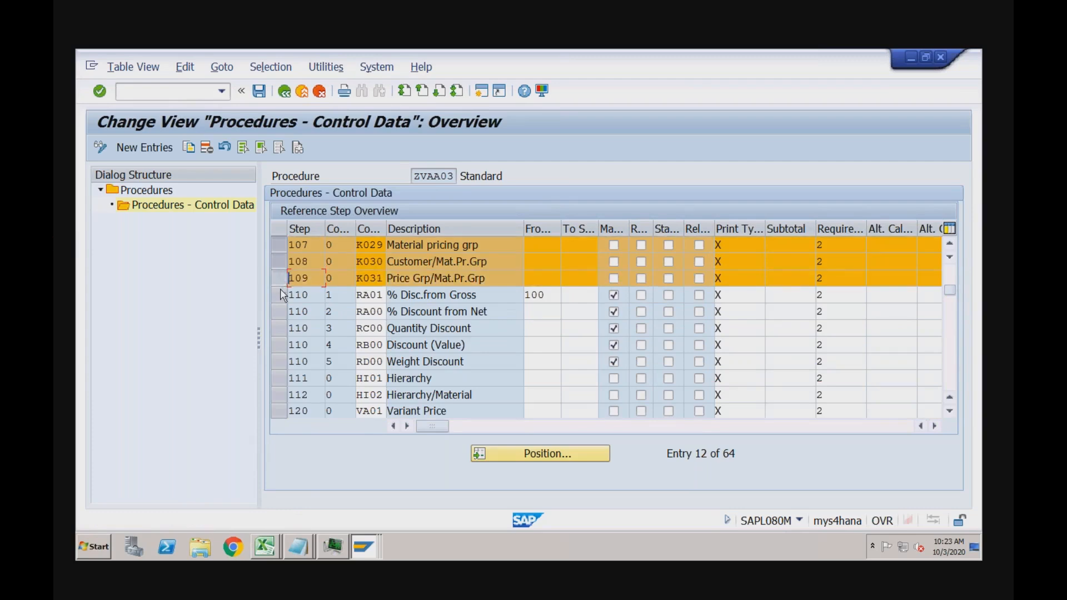
click(279, 295)
click(279, 313)
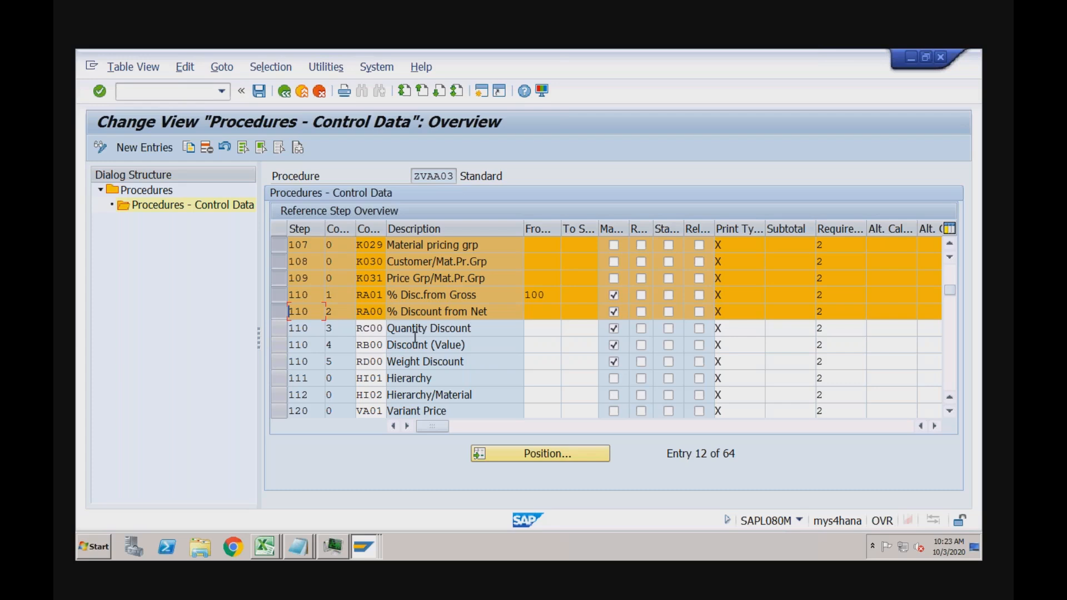
click(281, 313)
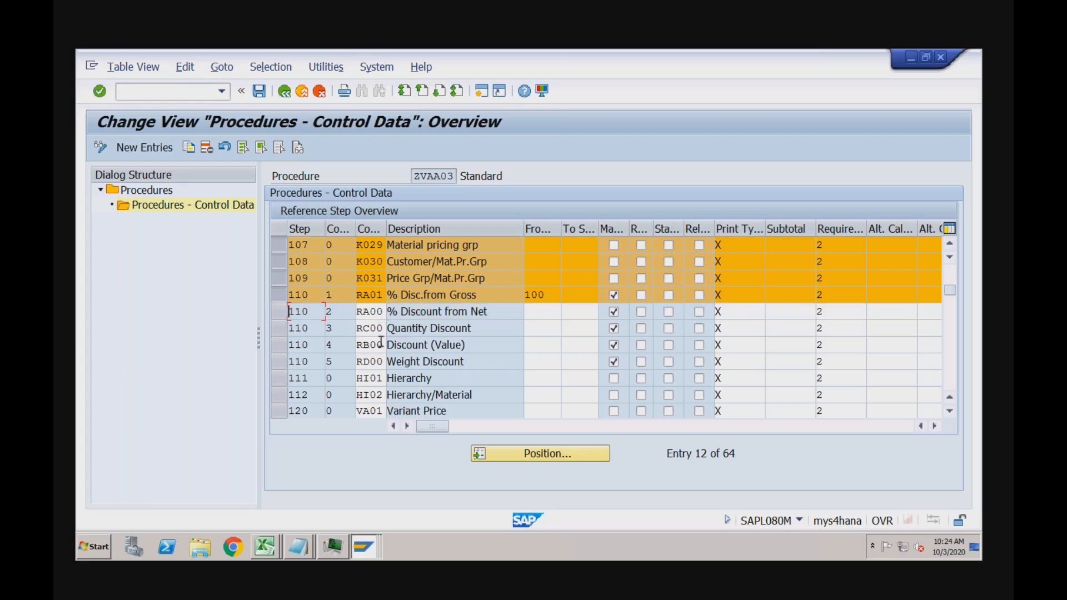
click(435, 313)
Also select the rows for Weight Discount (RD00), Hierarchy (HI01), Hierarchy/Material (HI02) and Variant Price (VA01)
click(279, 364)
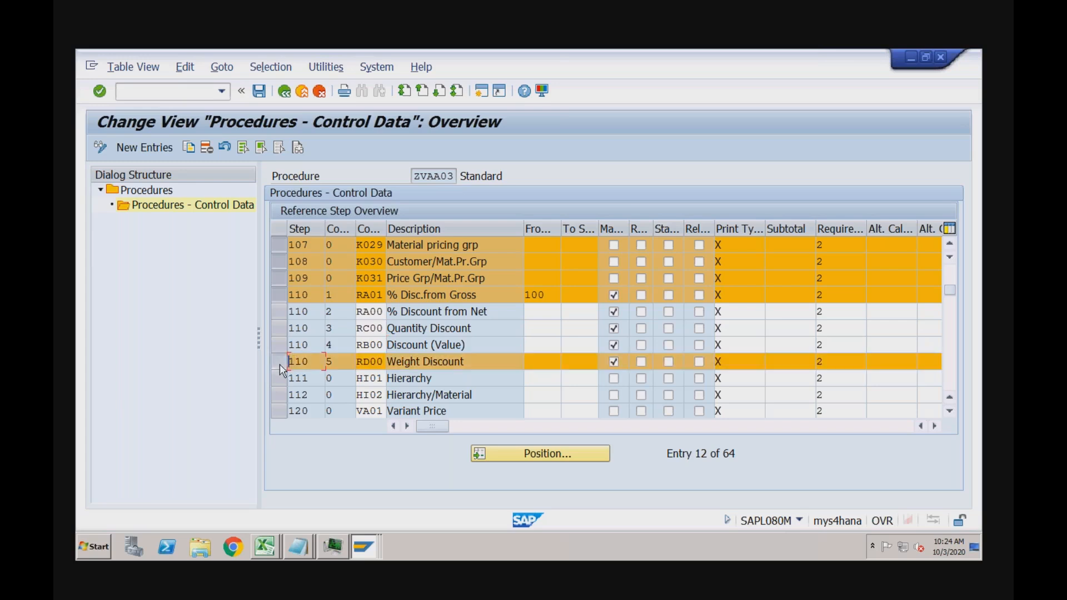
click(278, 378)
click(278, 395)
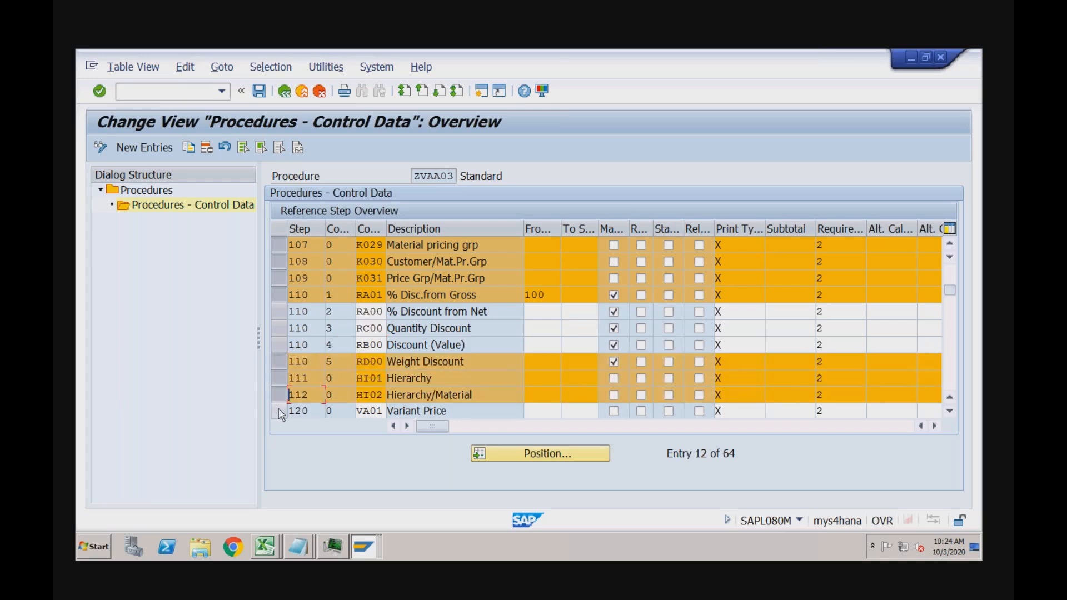
click(277, 411)
Extend the selection with all rows from step 302 Price (NETP) through step 805 Mixed Pallet Disc. (KP02)
click(950, 336)
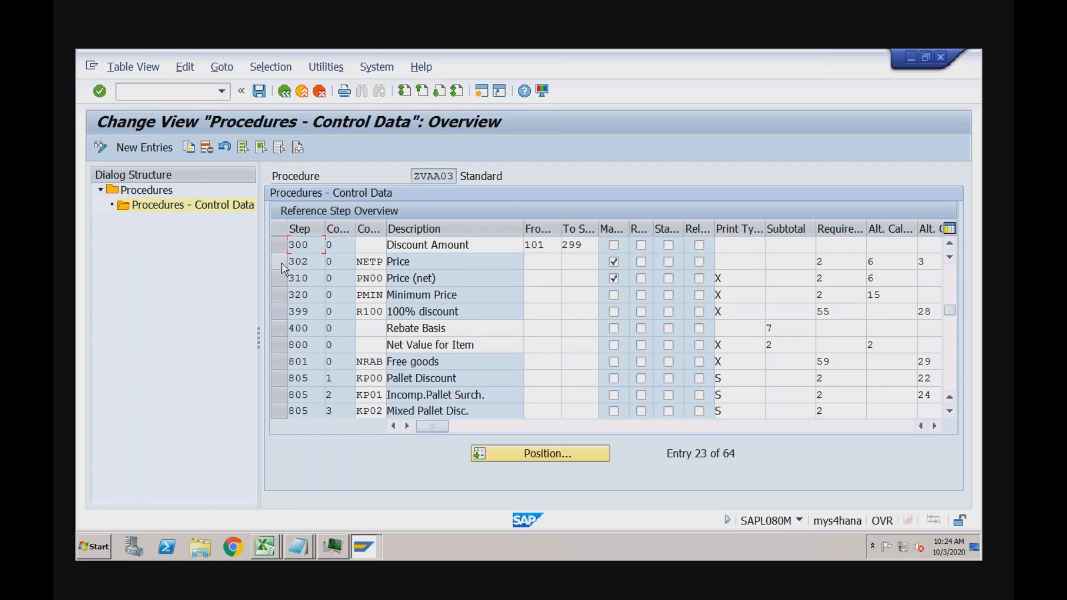
click(279, 262)
click(280, 278)
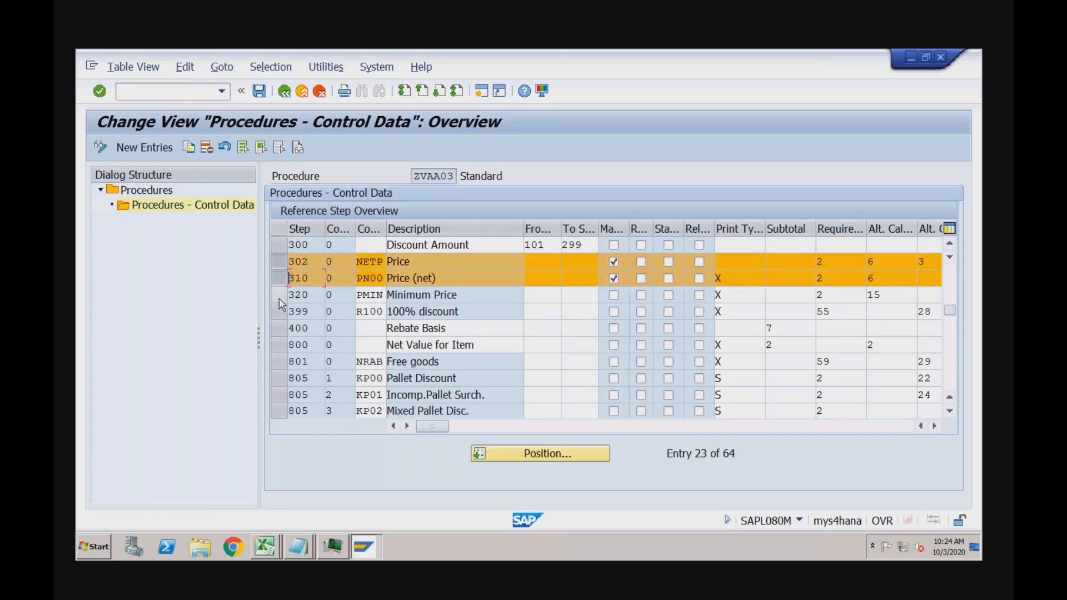
click(280, 296)
click(280, 312)
click(279, 329)
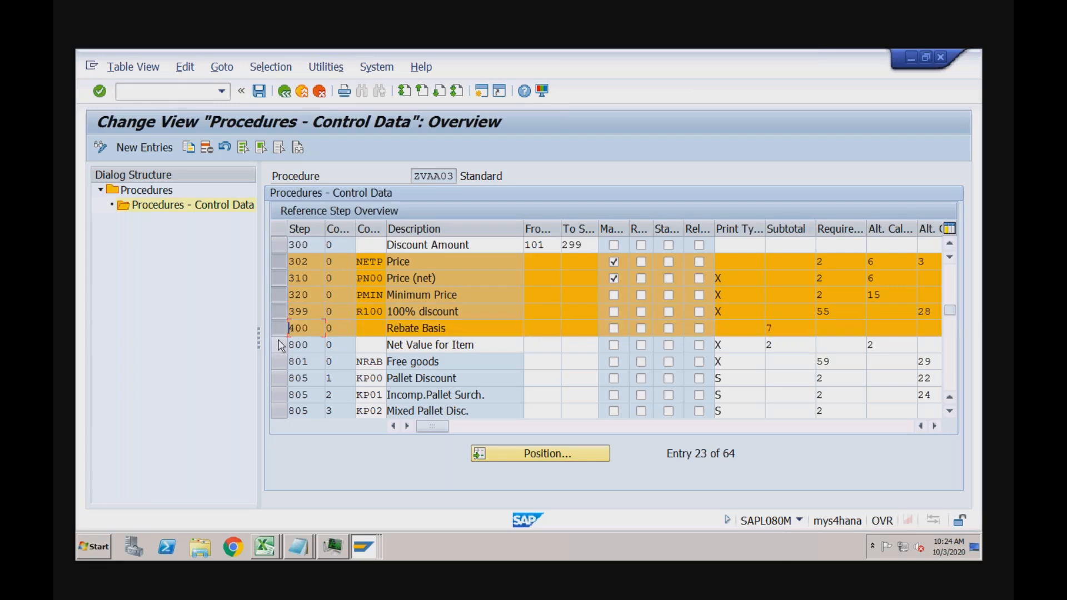
click(279, 346)
click(280, 363)
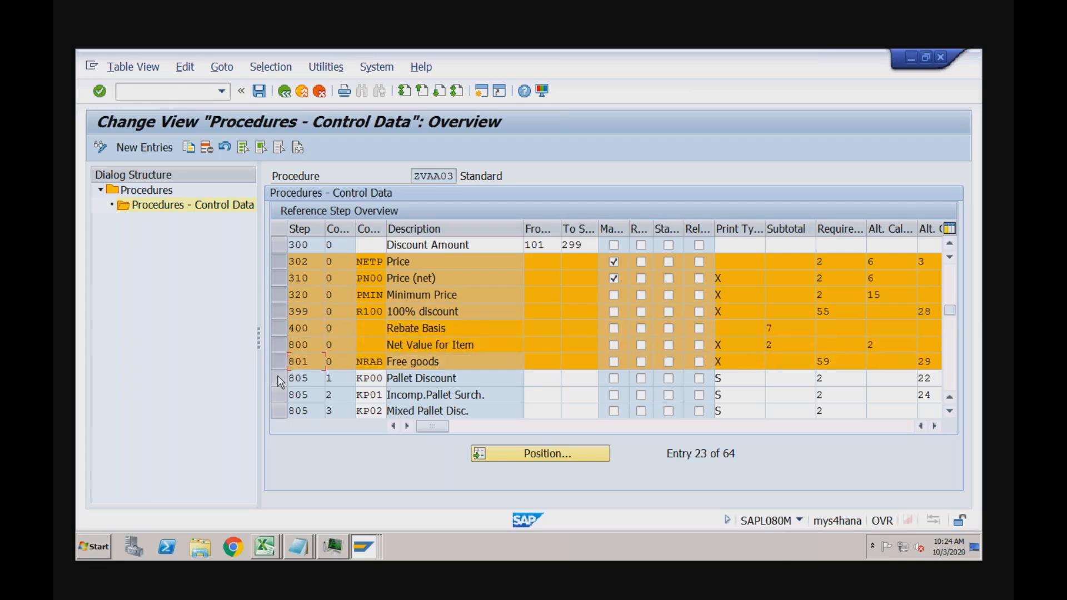
click(279, 379)
click(280, 395)
click(280, 411)
Select the rows KP03, HA00, HB00, KF00 and HM00, leaving Freight (HD00) unselected
click(951, 353)
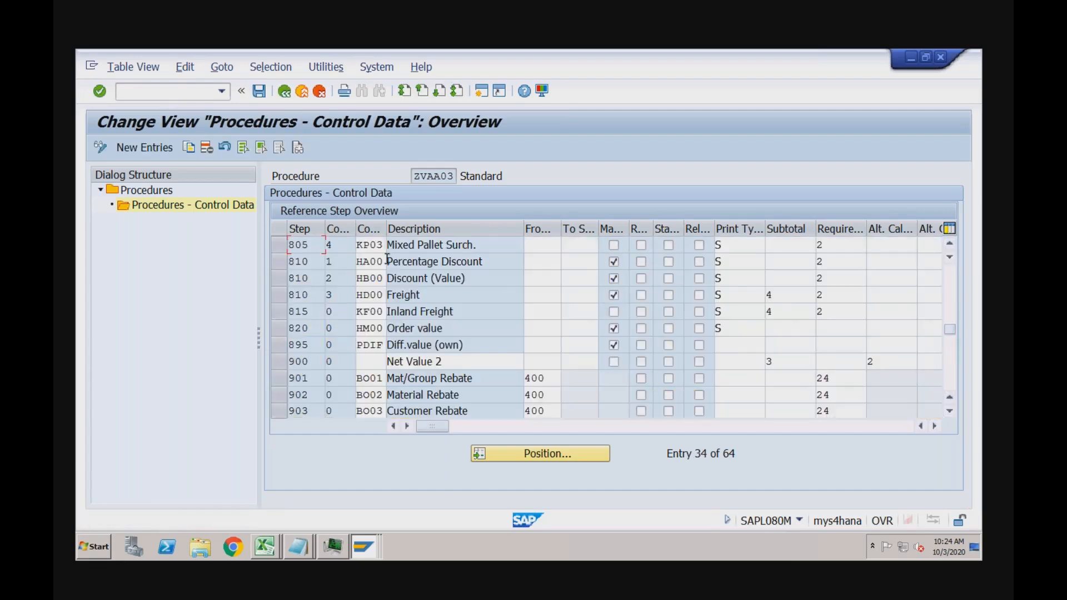
click(279, 245)
click(280, 262)
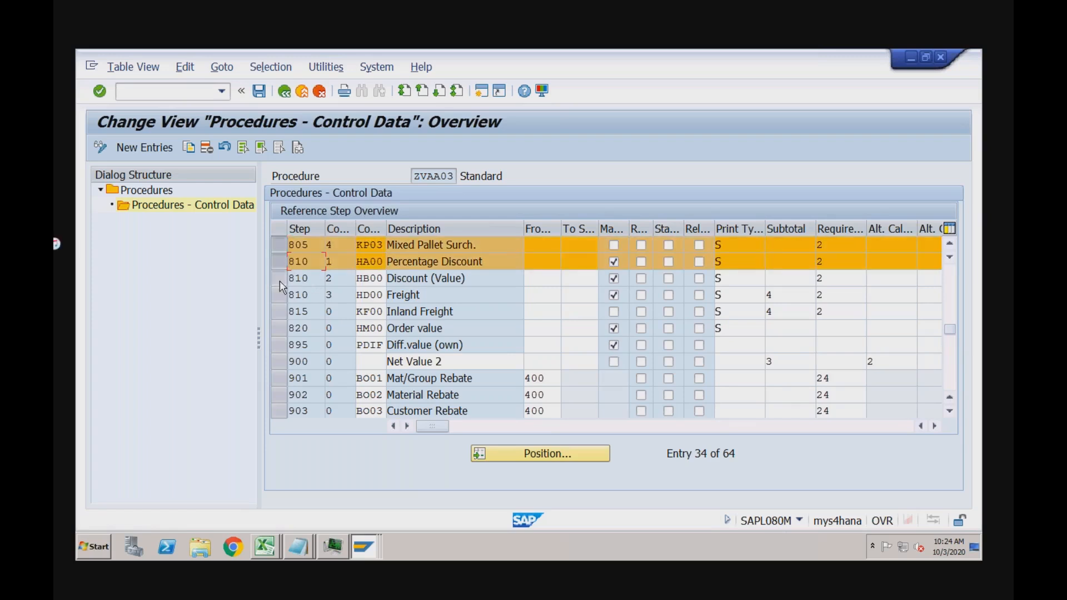
click(279, 279)
click(280, 295)
click(279, 278)
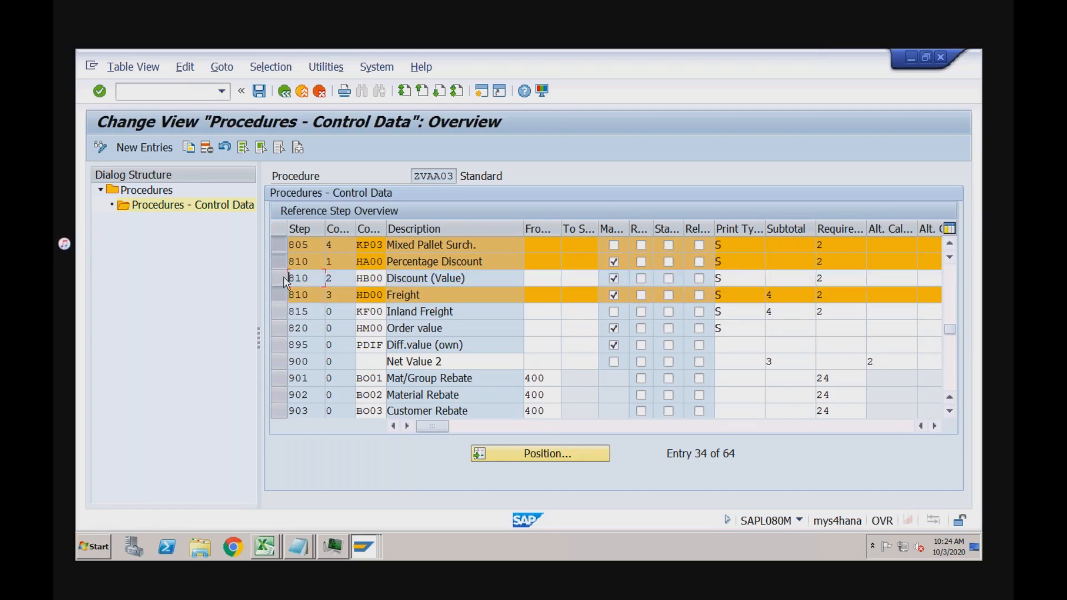
click(281, 283)
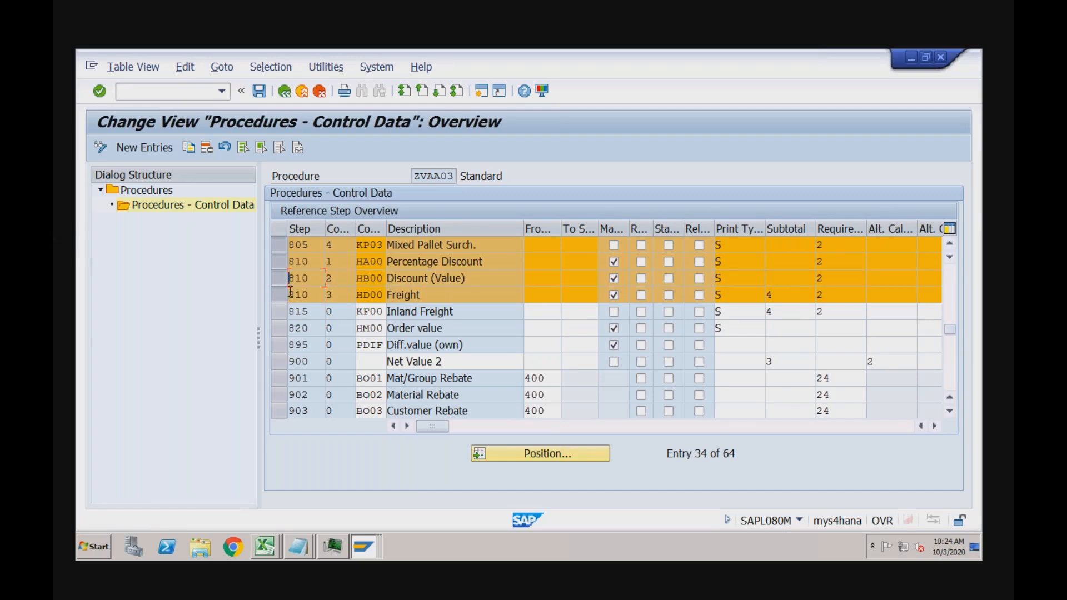
click(280, 296)
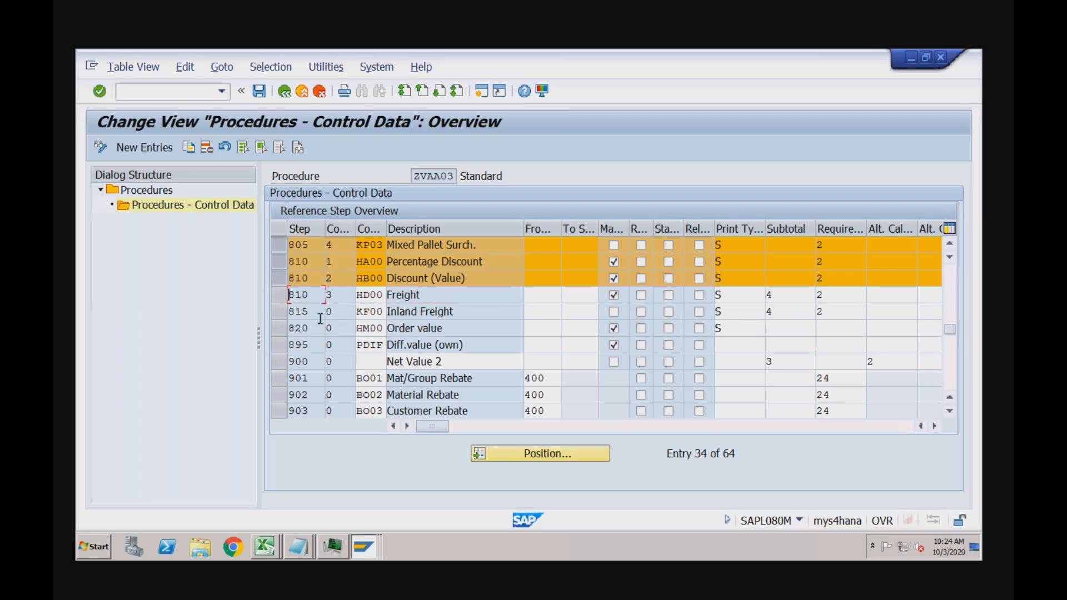
click(280, 315)
click(281, 328)
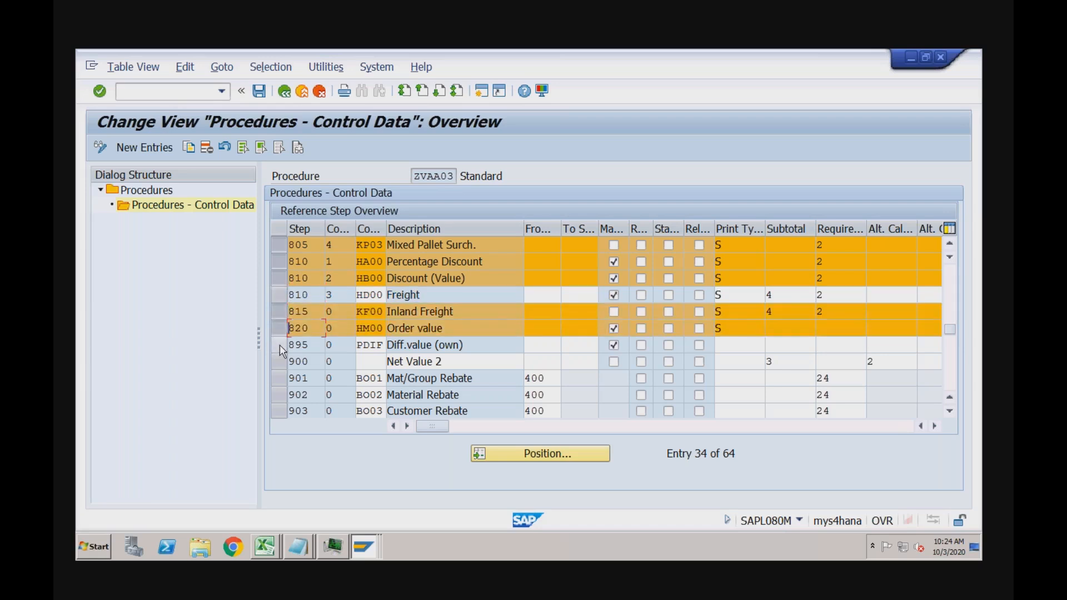
Select the rows Diff.value (own), Net Value 2, Mat/Group Rebate, Material Rebate and Customer Rebate
click(279, 345)
click(279, 361)
click(279, 378)
click(279, 395)
click(279, 410)
click(950, 364)
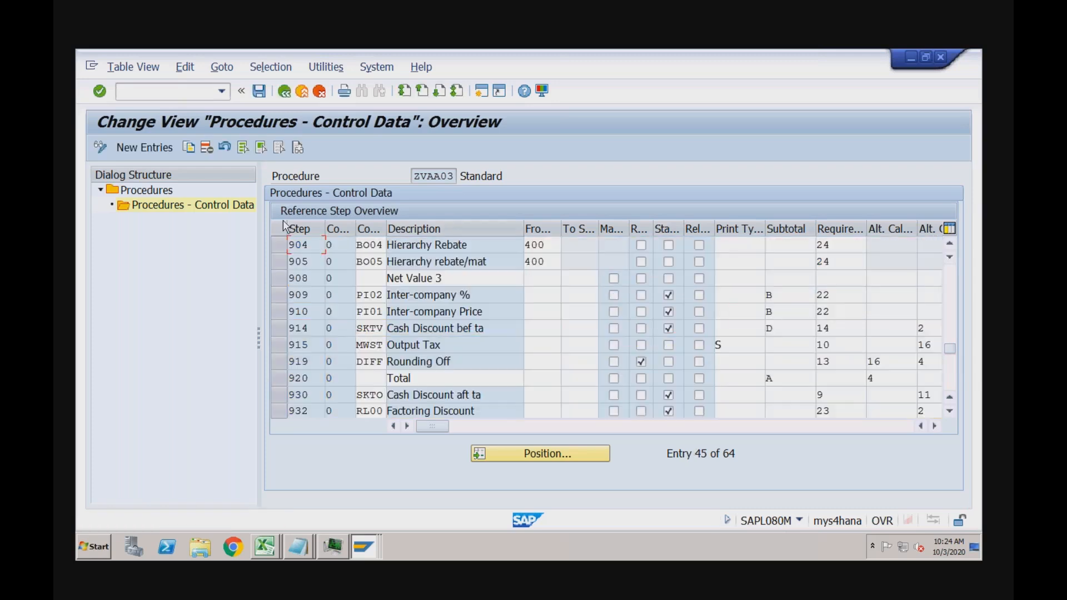
Also select the rows BO04, BO05, Net Value 3, PI02, PI01, SKTV, DIFF, SKTO and RL00, leaving Output Tax and Total unselected
click(280, 243)
click(279, 261)
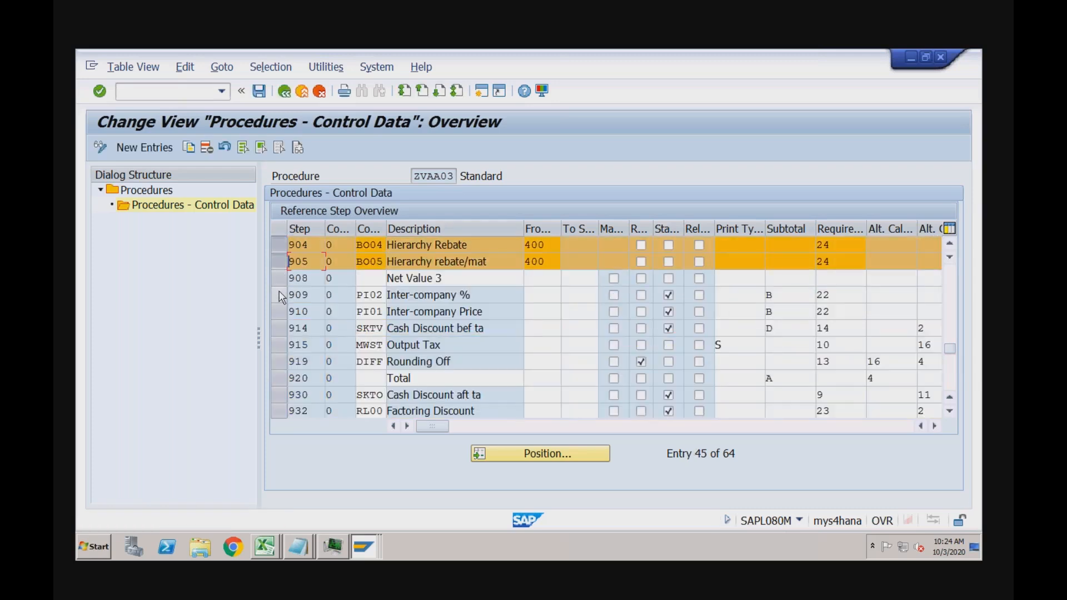
click(279, 278)
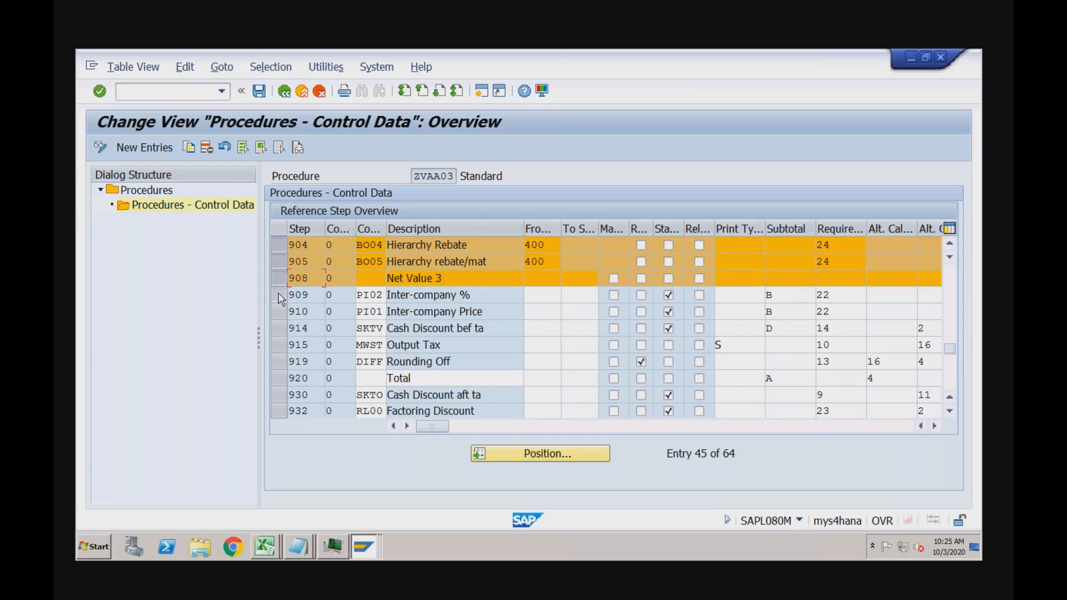
click(279, 295)
click(279, 311)
click(279, 330)
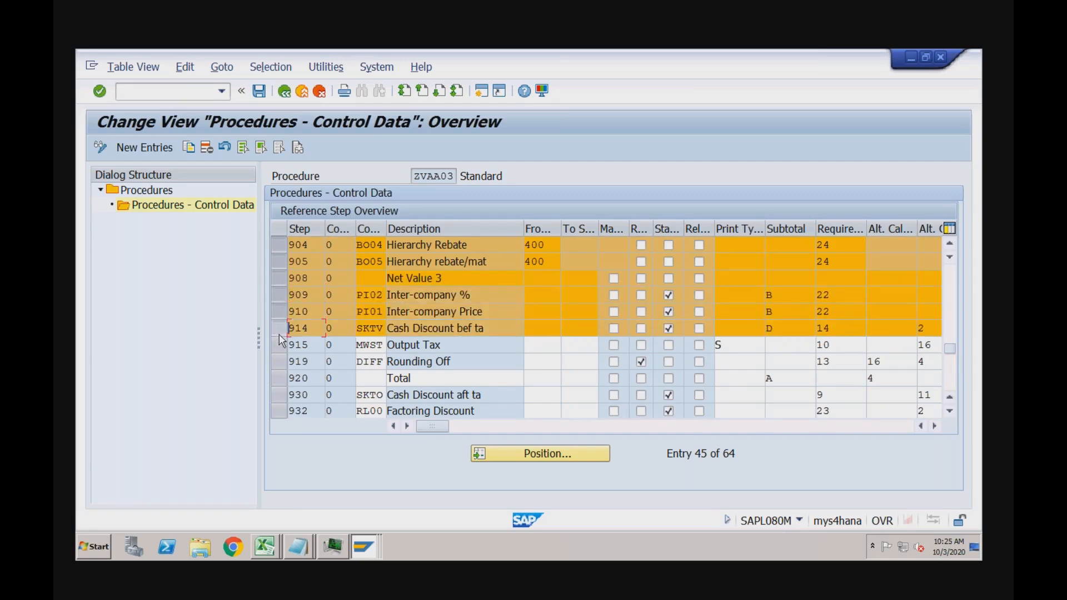
click(280, 364)
click(280, 395)
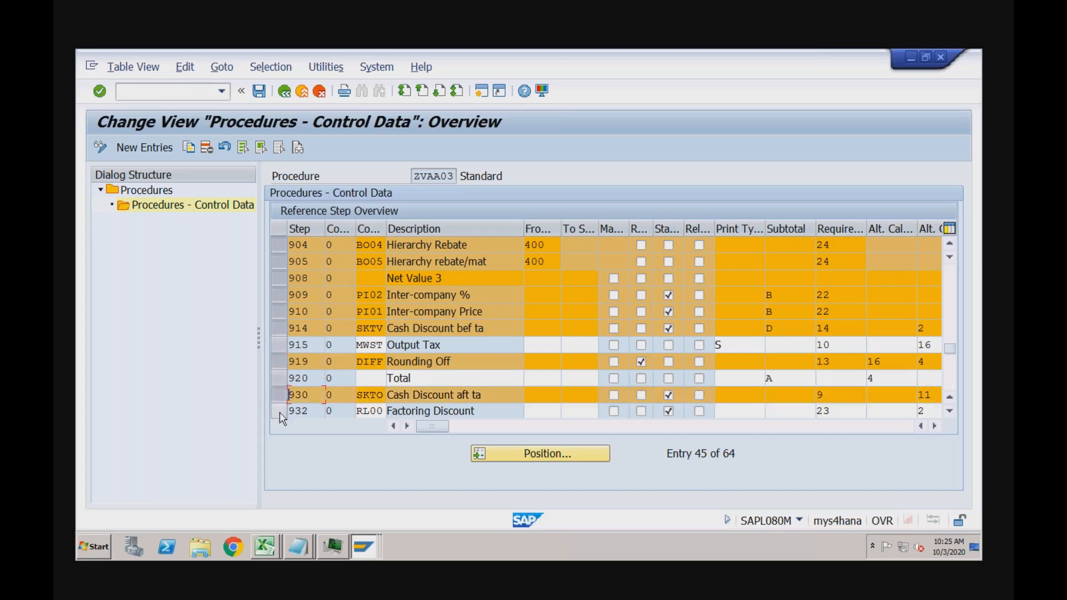
click(279, 411)
Extend the selection with MW15, GRWR, EK02, EK03, EDI1, EDI2 and step 980, leaving Internal price and Profit Margin unselected
click(951, 374)
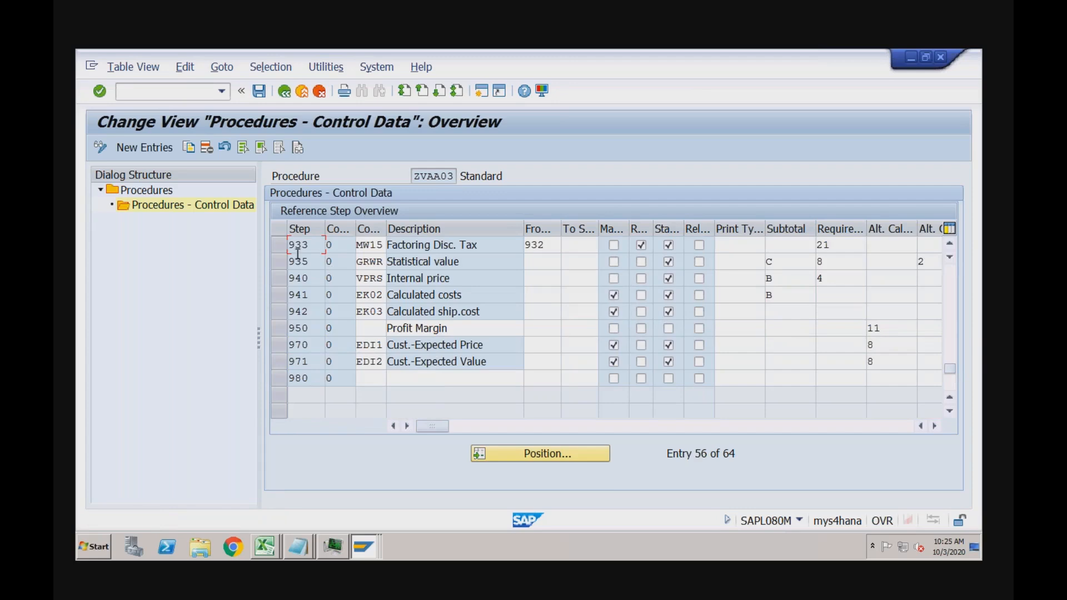
click(280, 245)
click(280, 262)
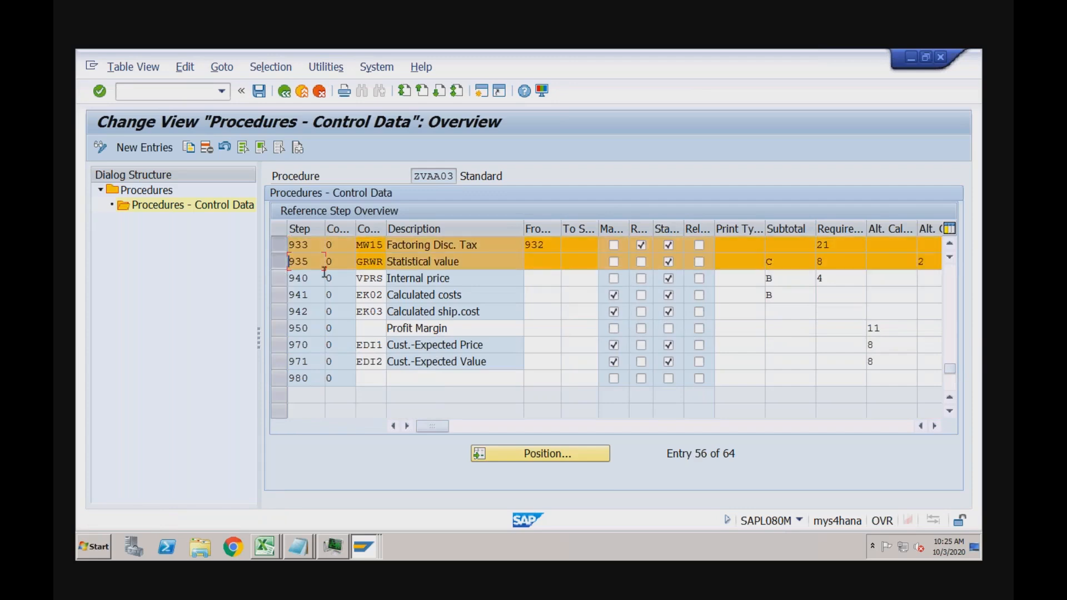
click(279, 295)
click(280, 312)
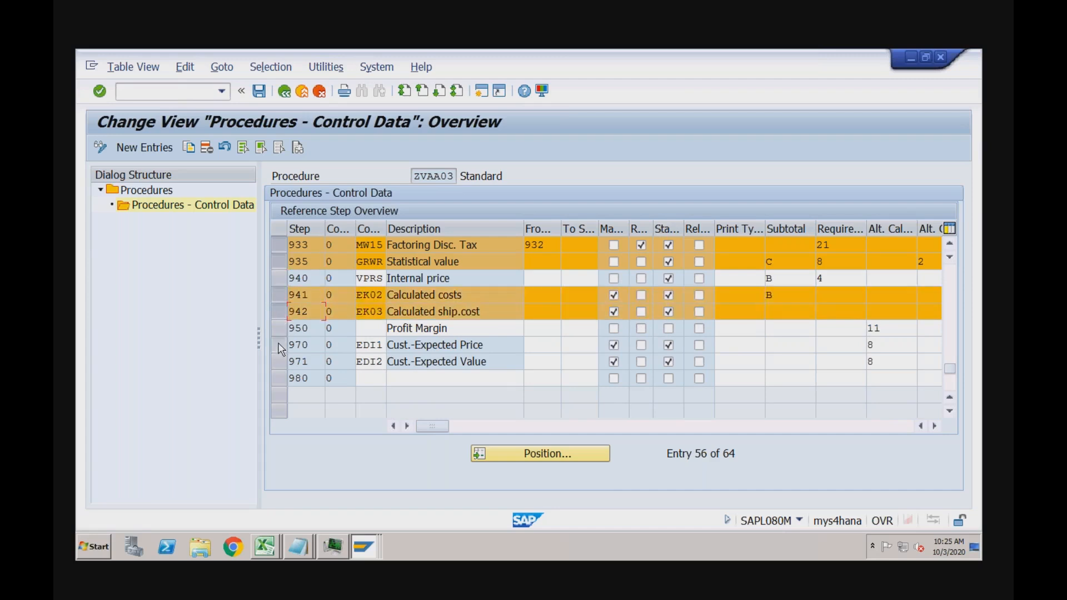
click(280, 345)
click(279, 366)
click(279, 381)
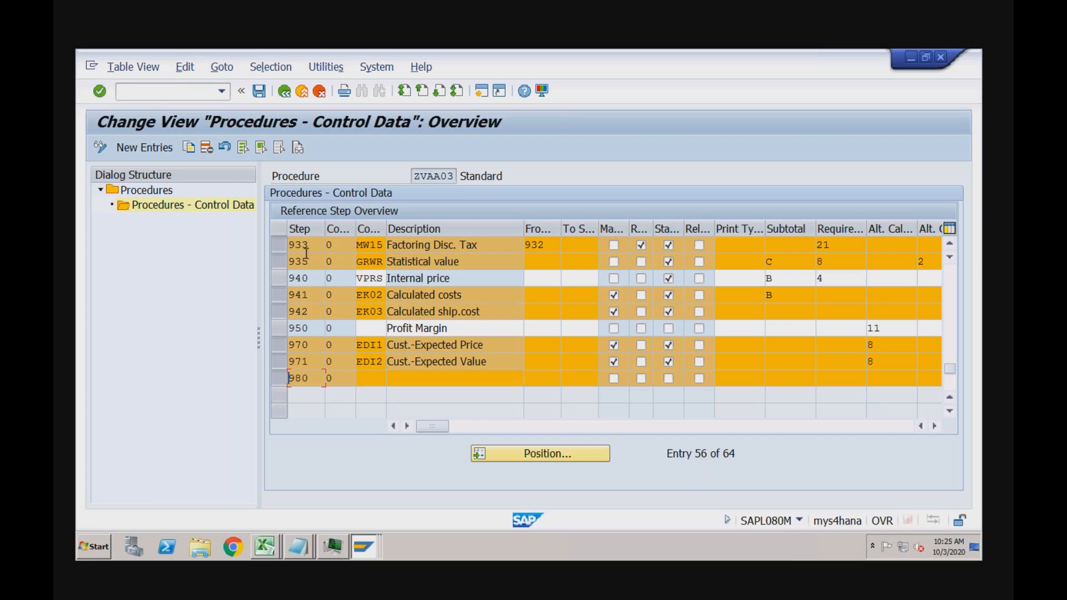
Delete the selected control data rows from procedure ZVAA03, save the change and review the rows that remain
click(206, 149)
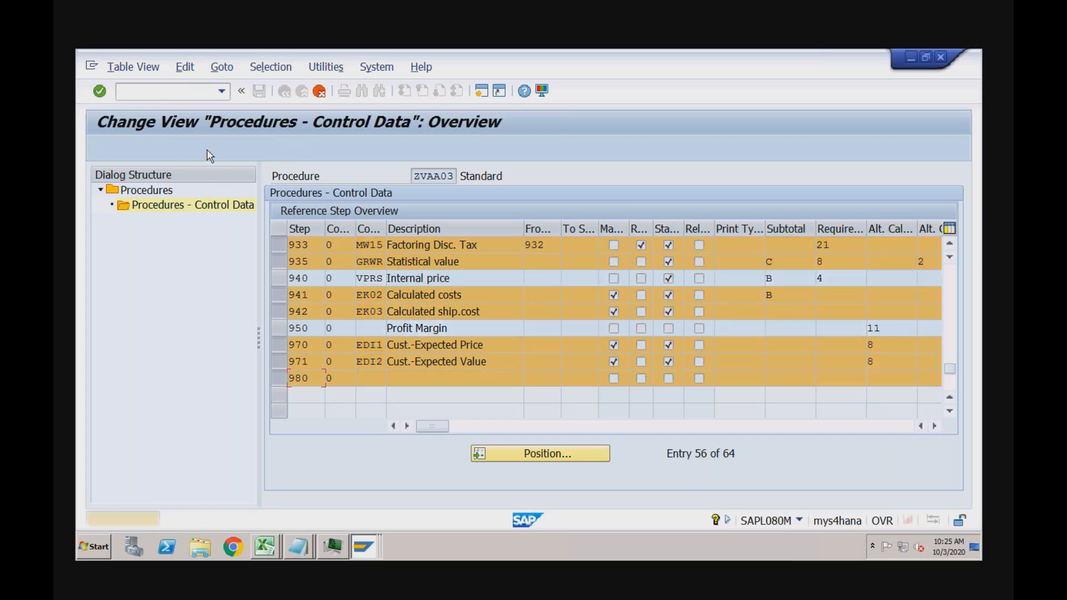
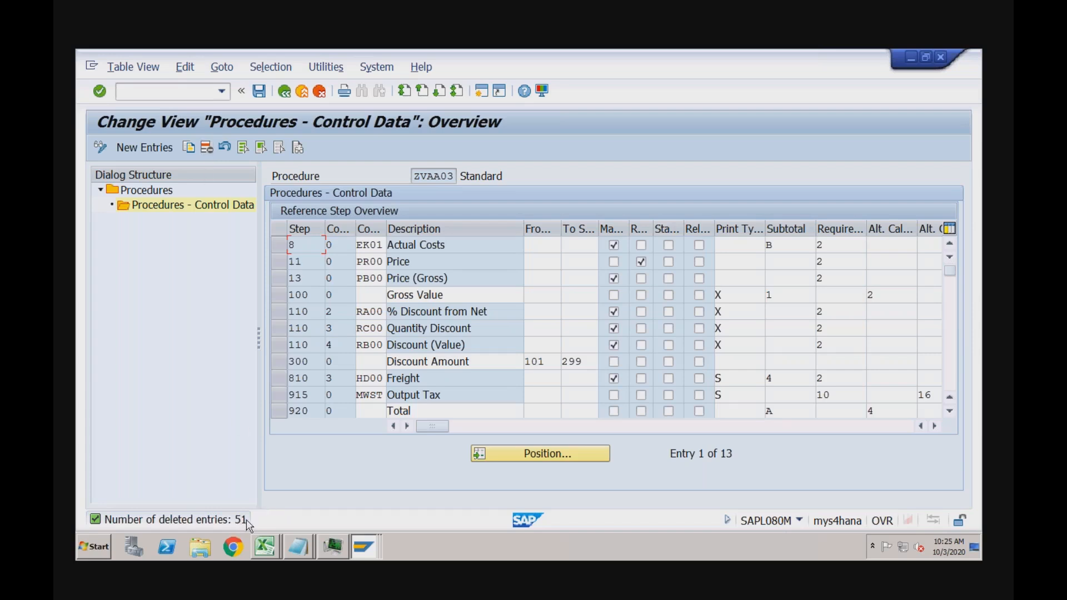
click(260, 91)
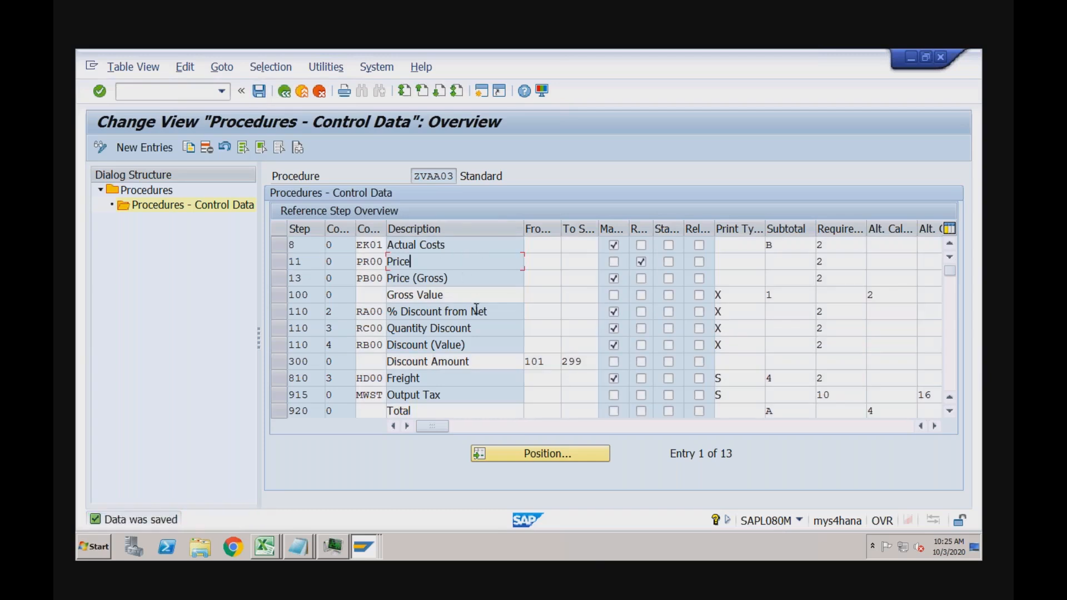
click(477, 328)
click(464, 396)
click(953, 305)
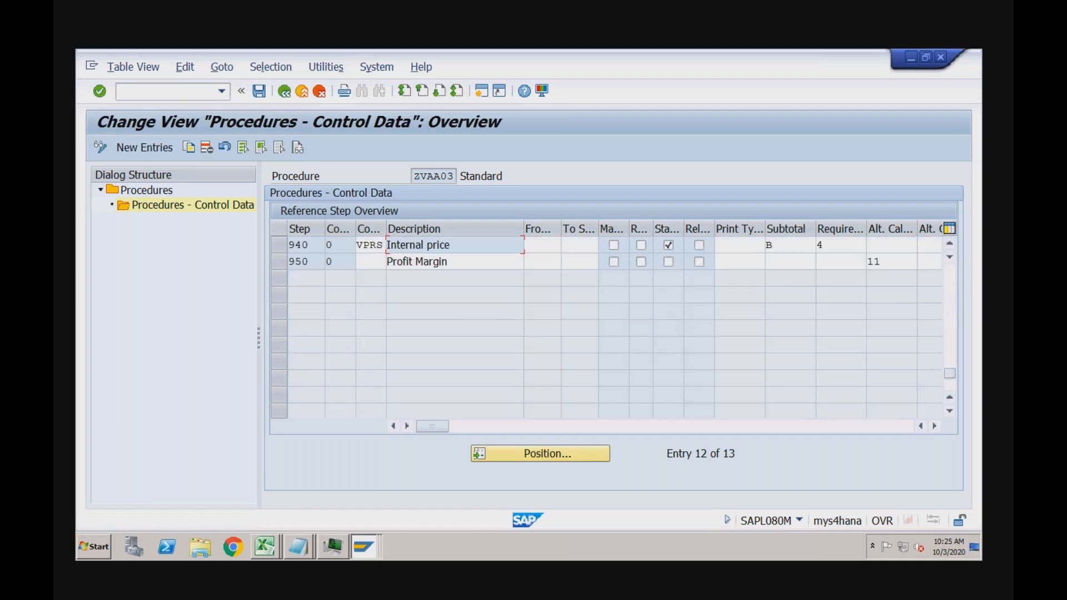
drag(415, 176, 451, 176)
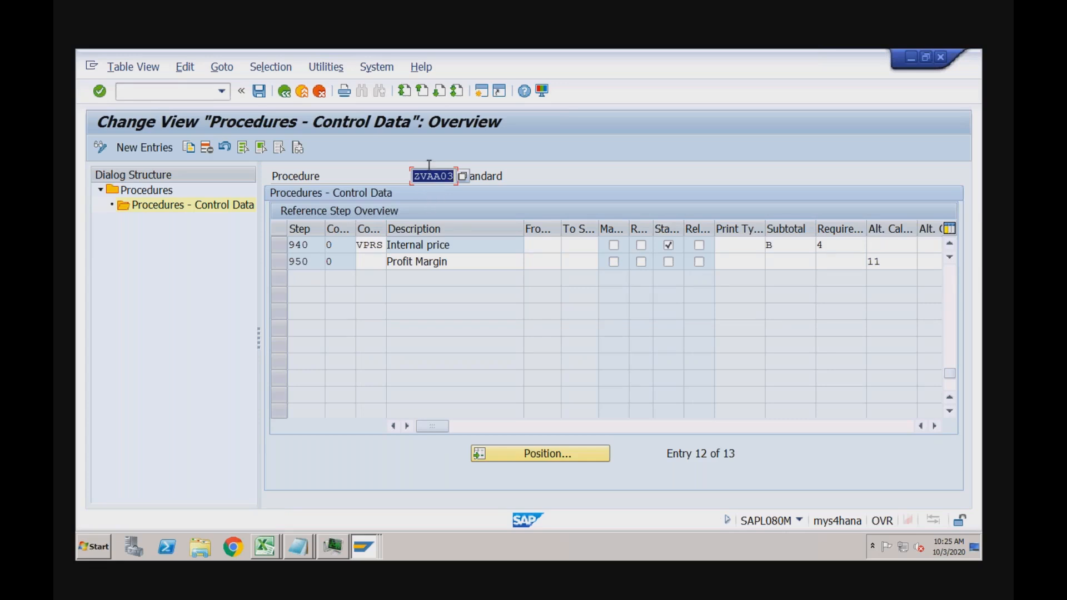
click(434, 177)
Leave the procedures view and try to open the Set Pricing Procedure Determination activity
click(284, 91)
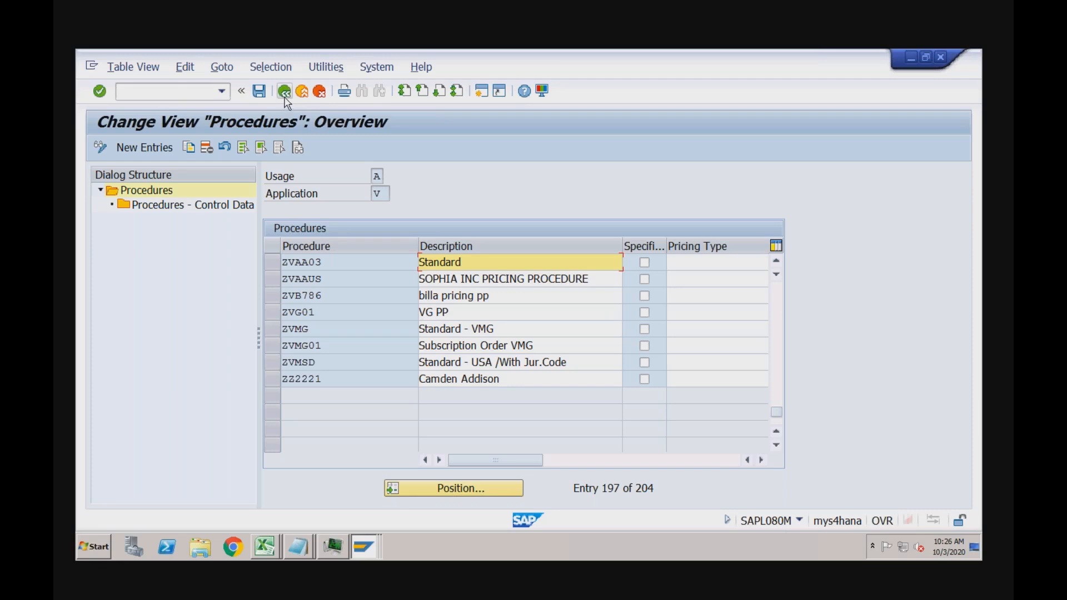
click(284, 94)
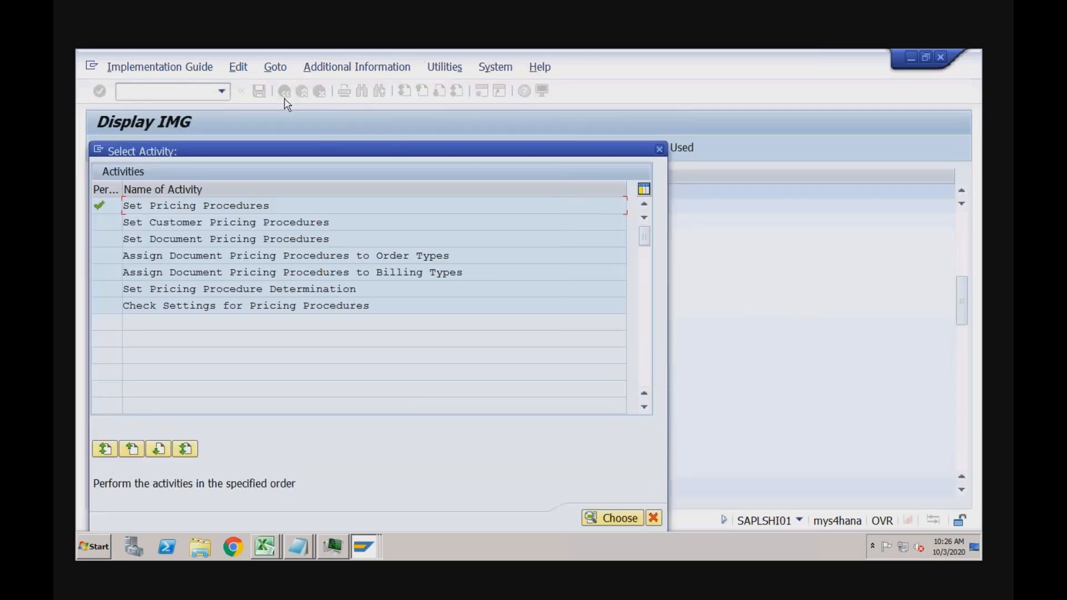
double_click(243, 289)
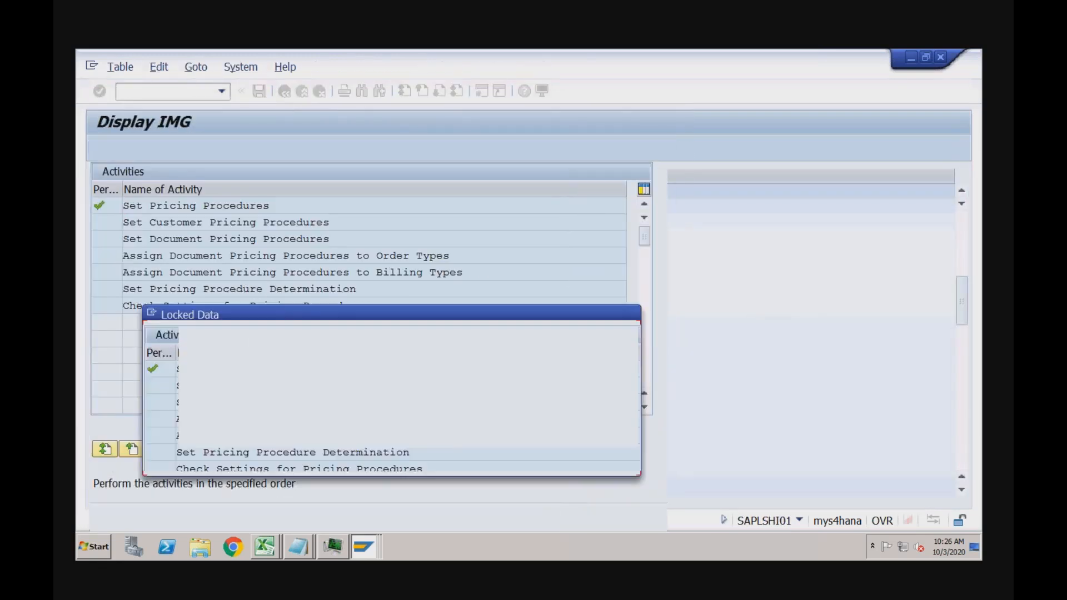
click(364, 549)
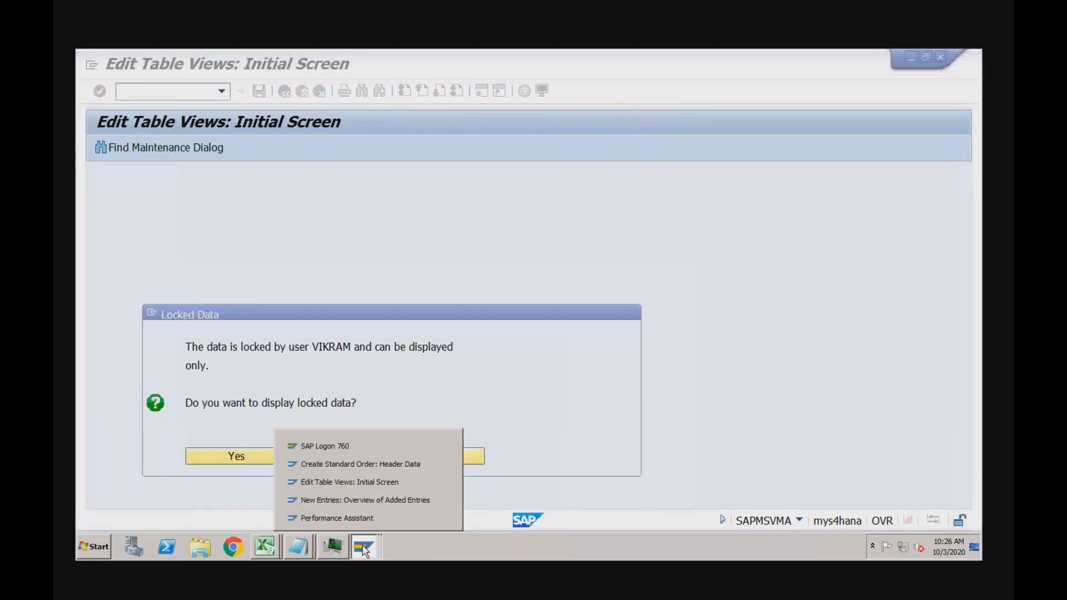
click(369, 481)
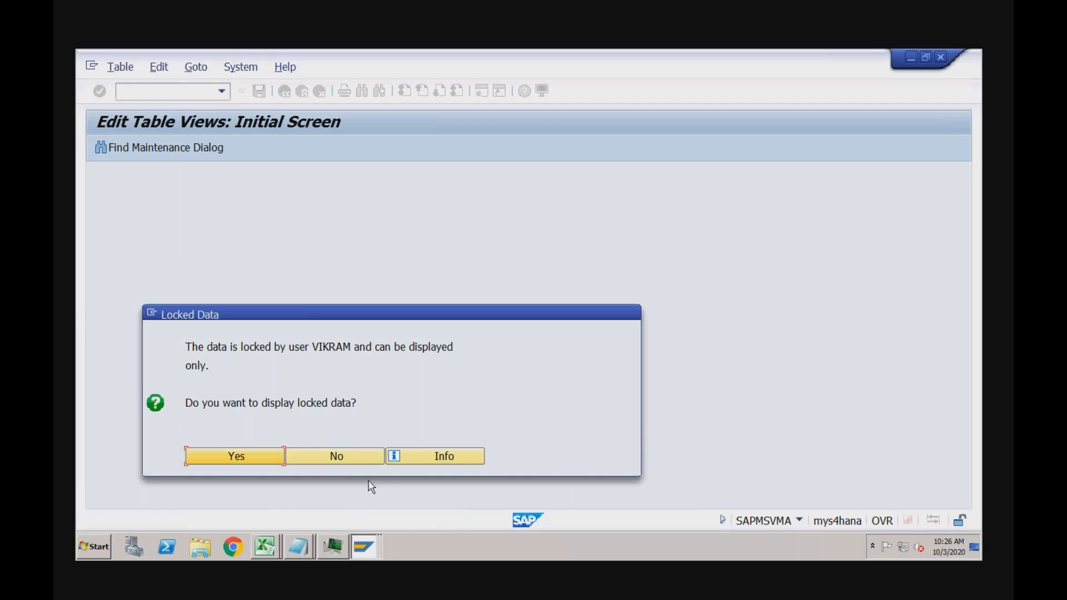
In the other session's new determination entry for RECH, 02, R1 and A, set the pricing procedure to ZVAA03
click(367, 544)
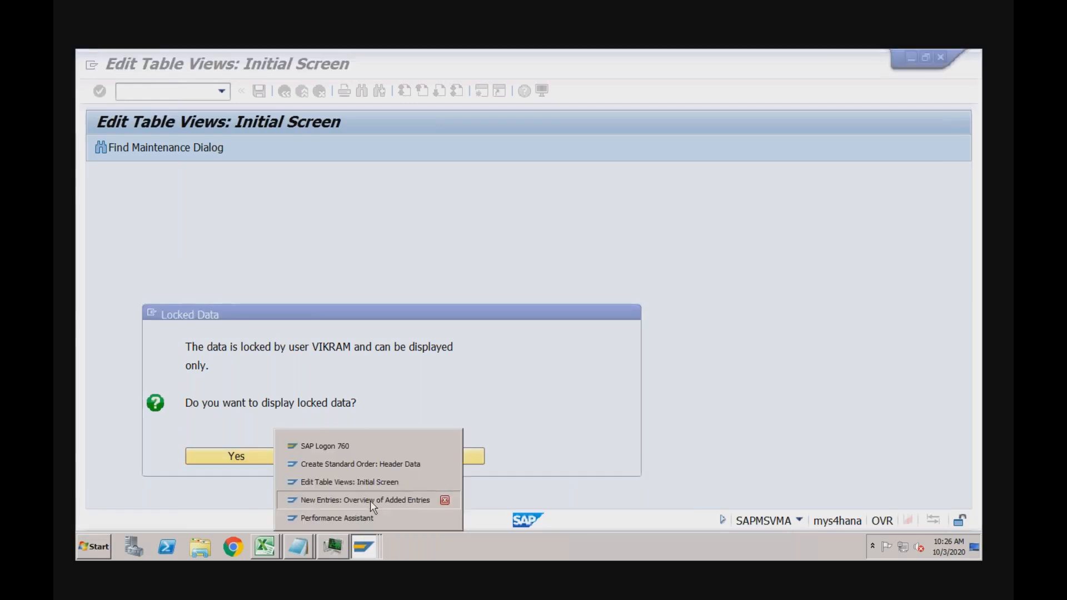
click(370, 500)
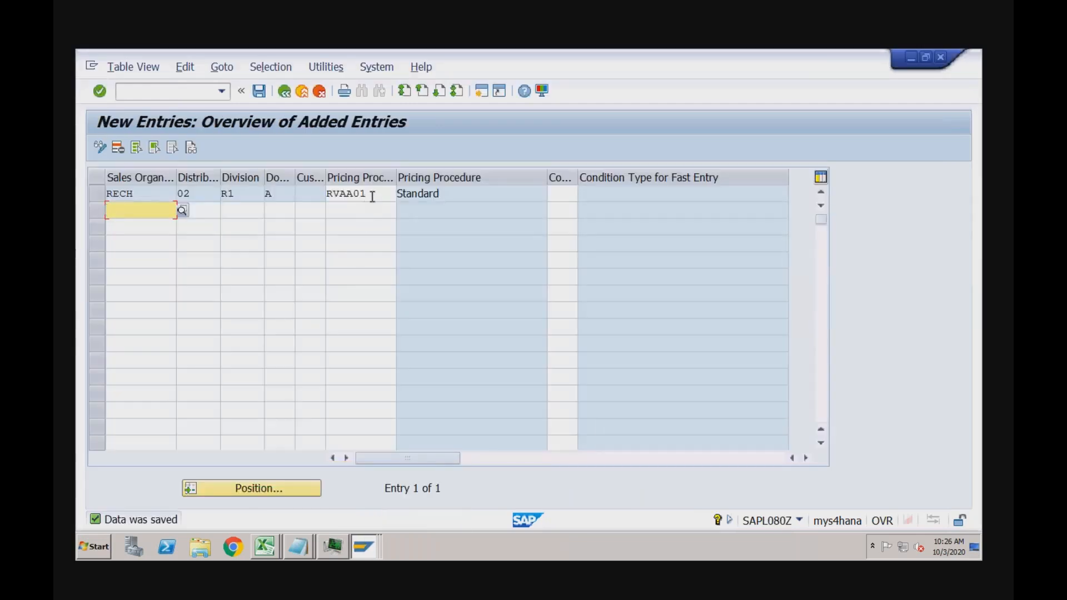
click(331, 194)
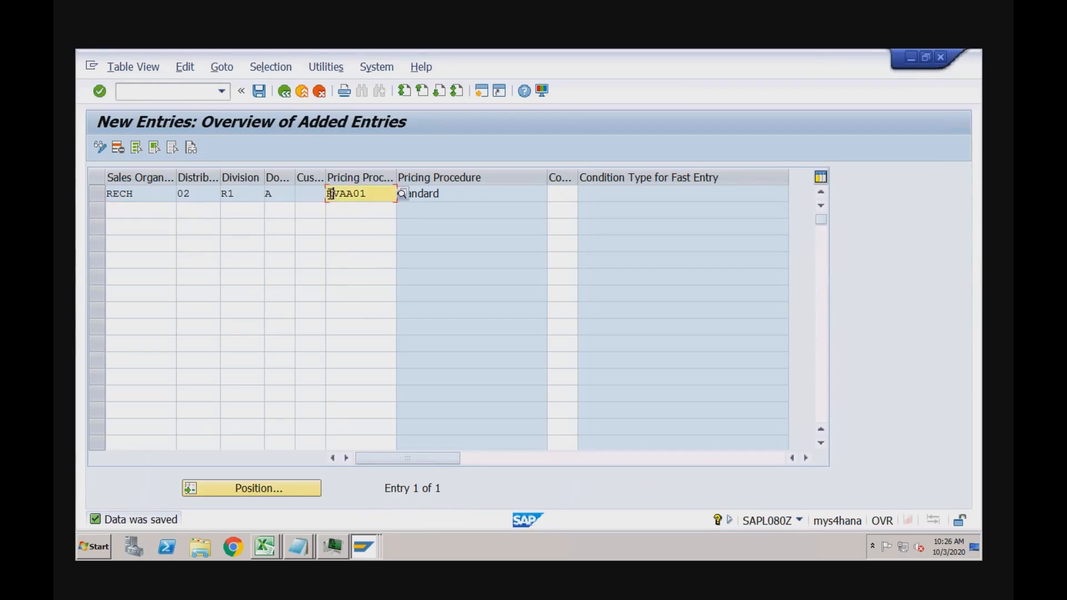
text(ZVAA0)
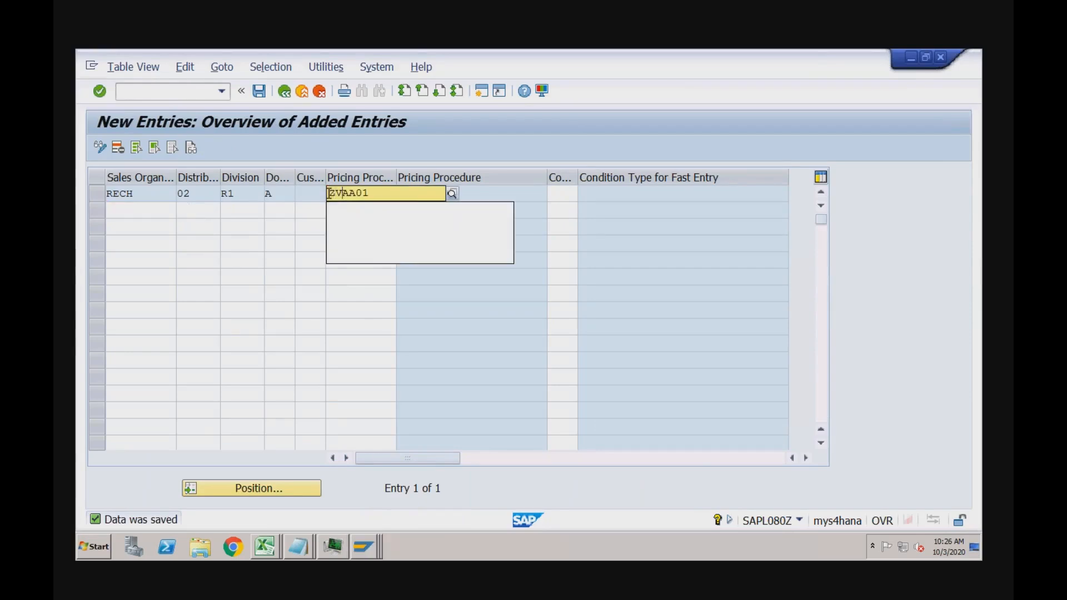
text(3)
key(Return)
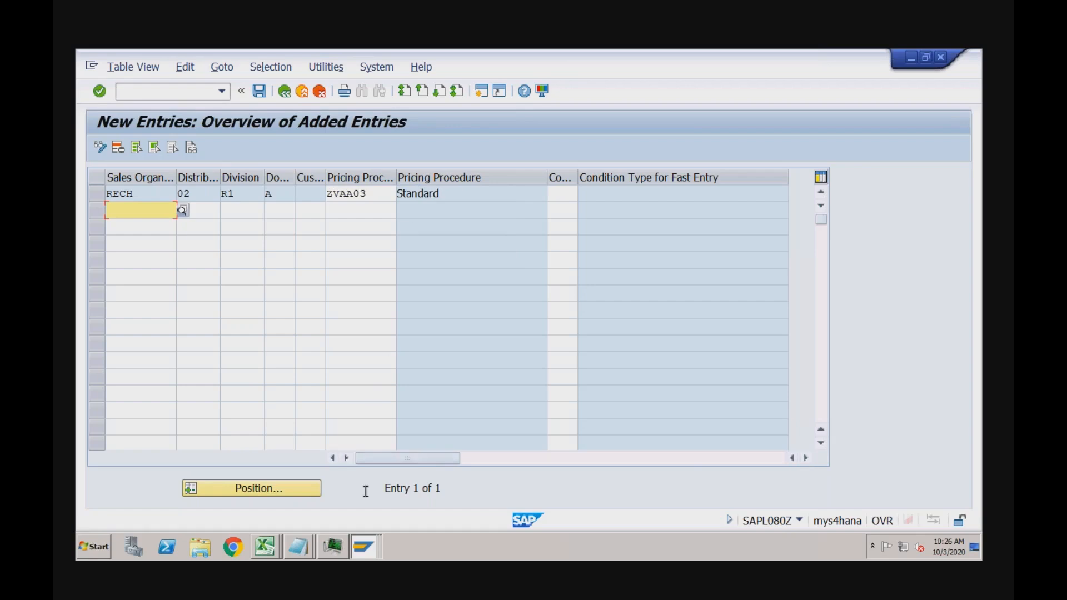
Return to the session with the lock query, decline displaying the locked data and reopen Set Pricing Procedures
click(366, 546)
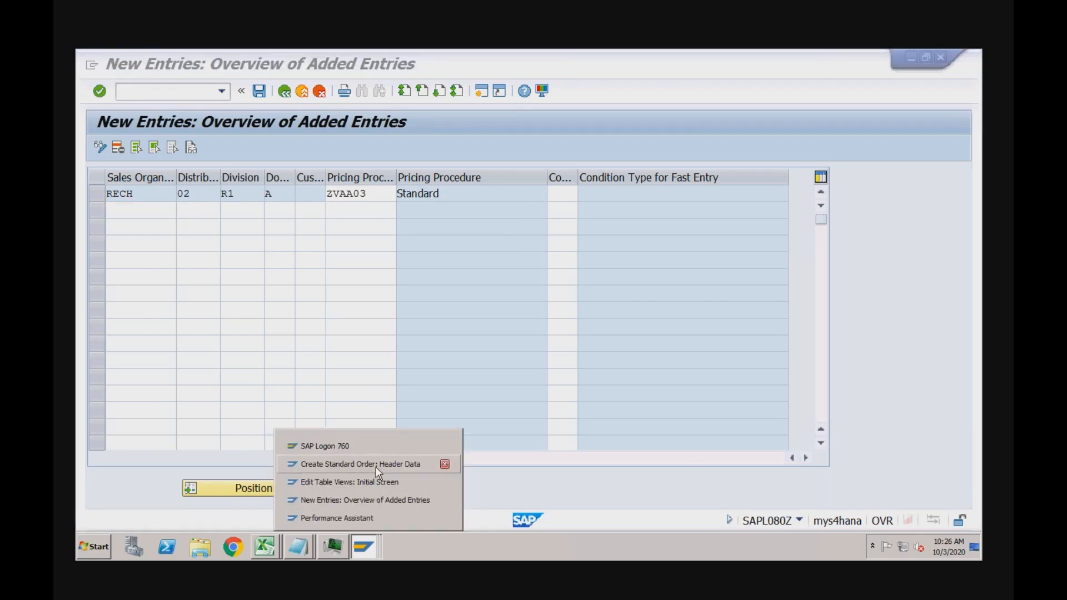
click(373, 481)
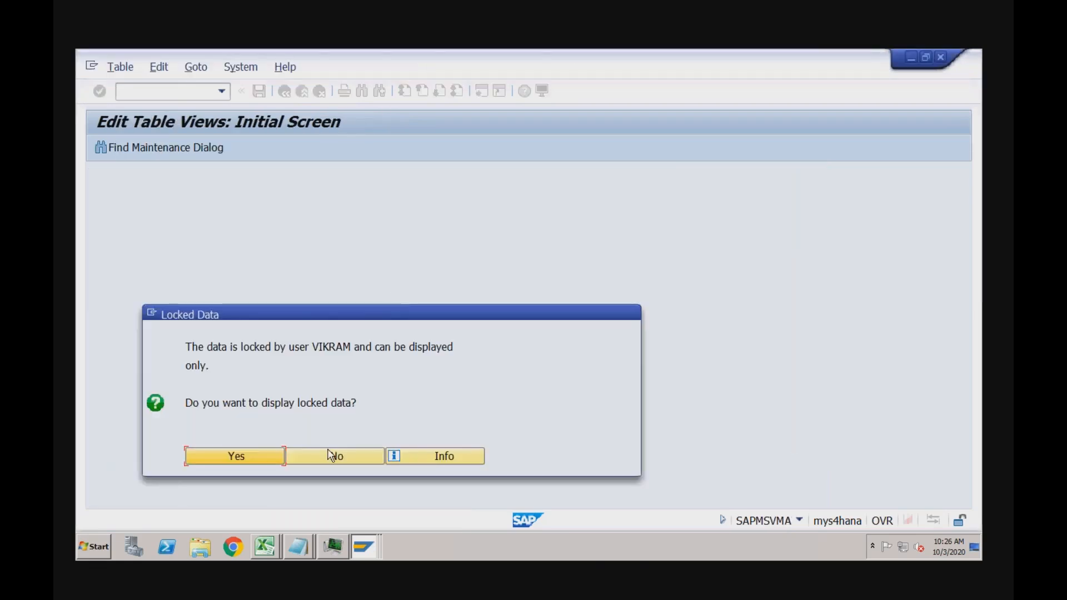
click(333, 453)
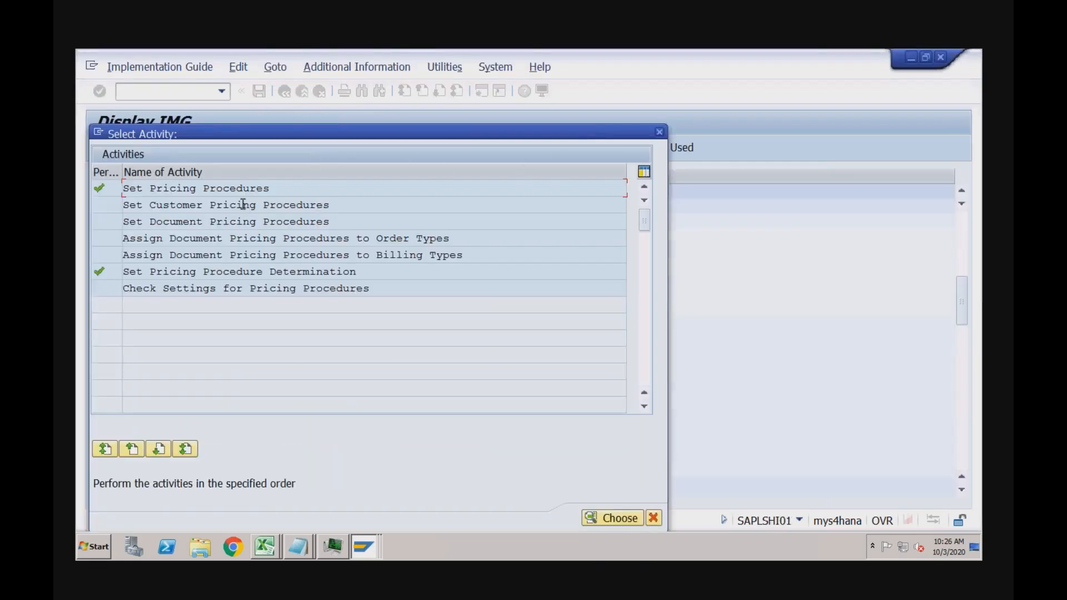
double_click(239, 188)
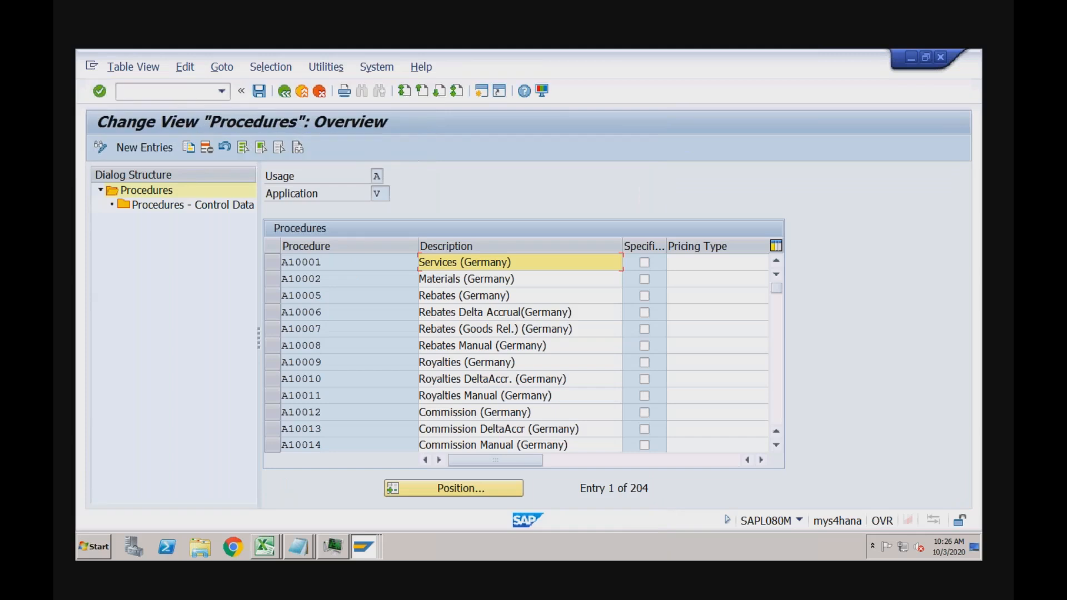
Locate procedure ZVAA03 in the procedures list, set its description to Standard-RECH and save
text(zv)
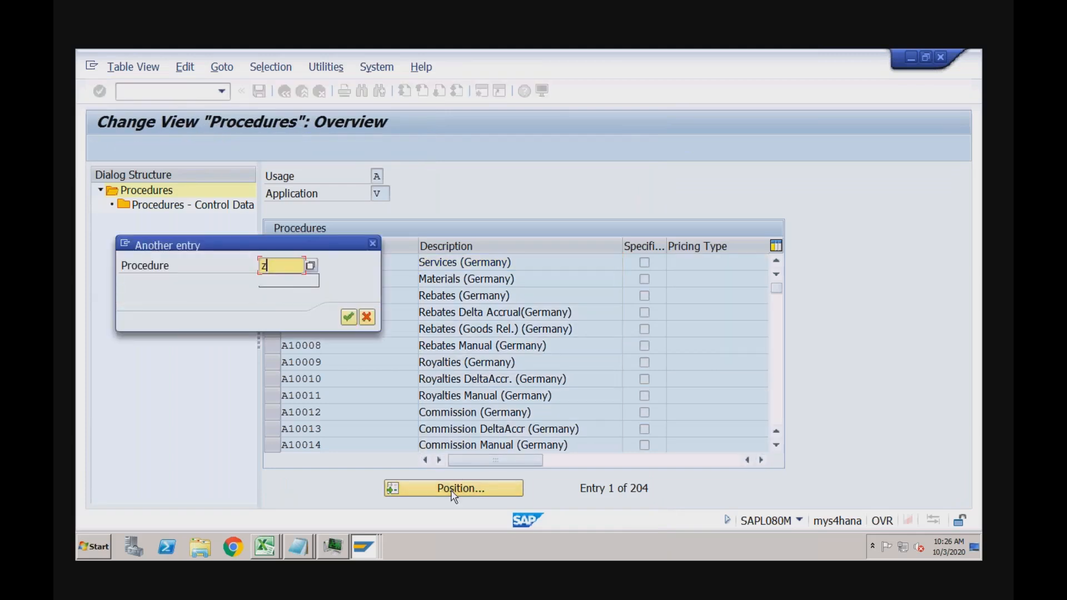
text(a00)
key(BackSpace)
key(BackSpace)
text(a0)
key(Return)
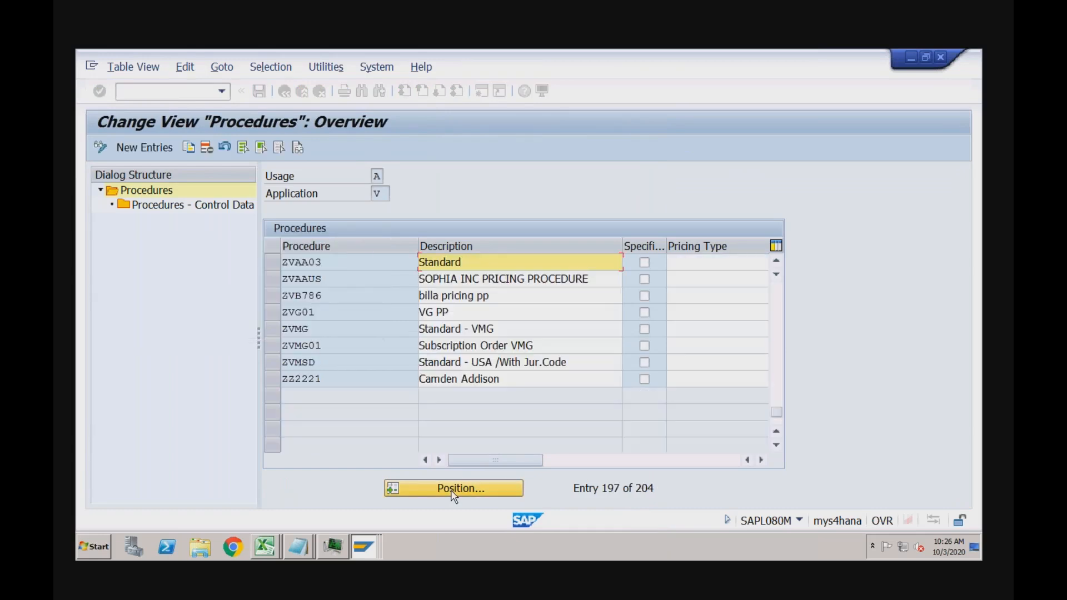
text(RECH)
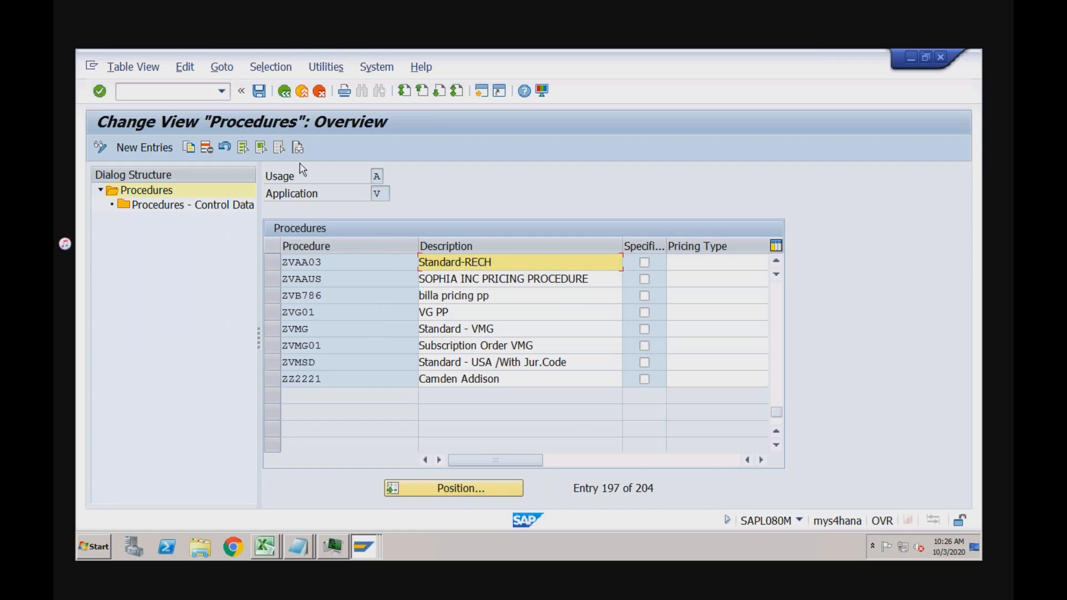
click(259, 90)
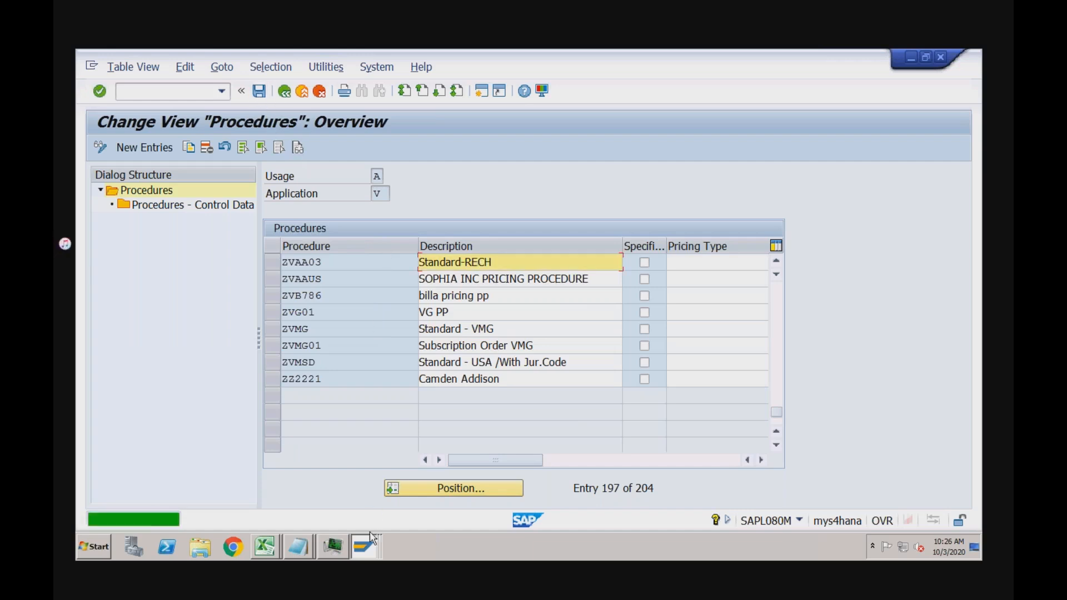
Switch back to the determination entry session and save the assignment of ZVAA03 to RECH, 02, R1 and A
click(366, 545)
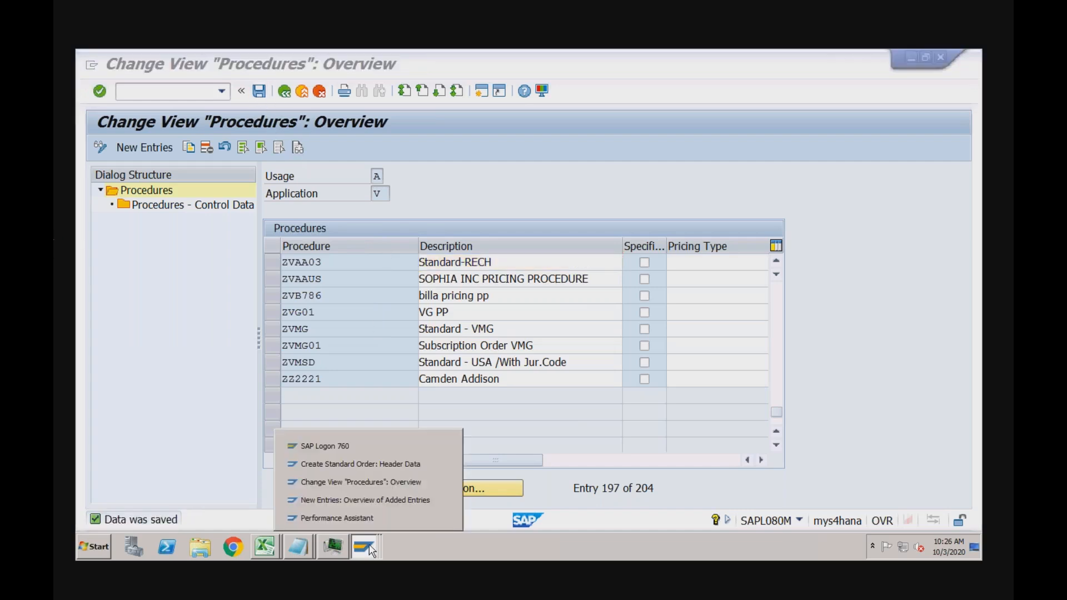
click(370, 493)
click(371, 193)
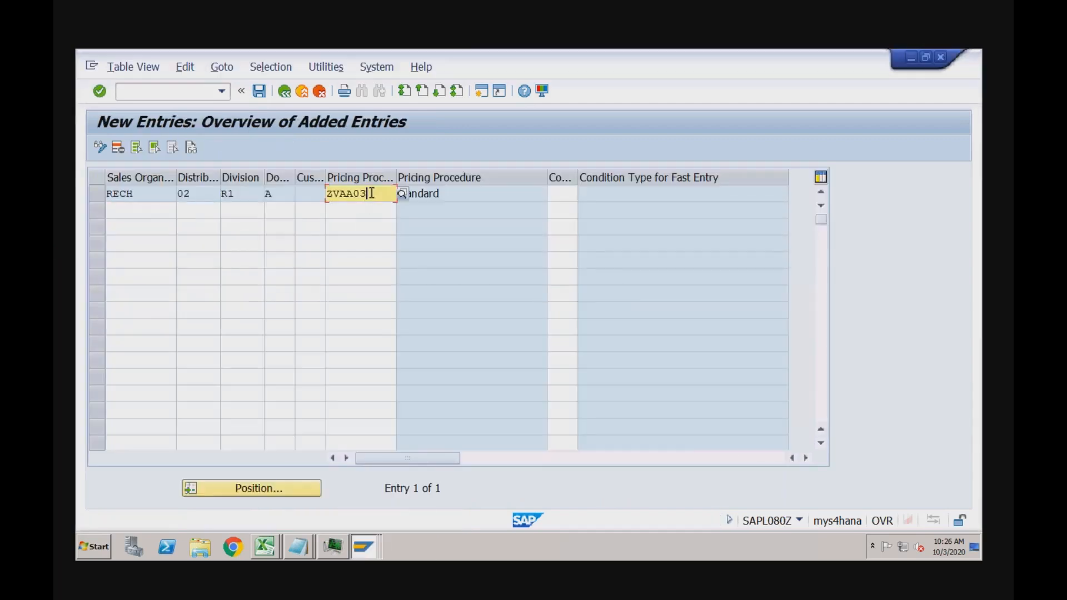
click(148, 195)
click(259, 95)
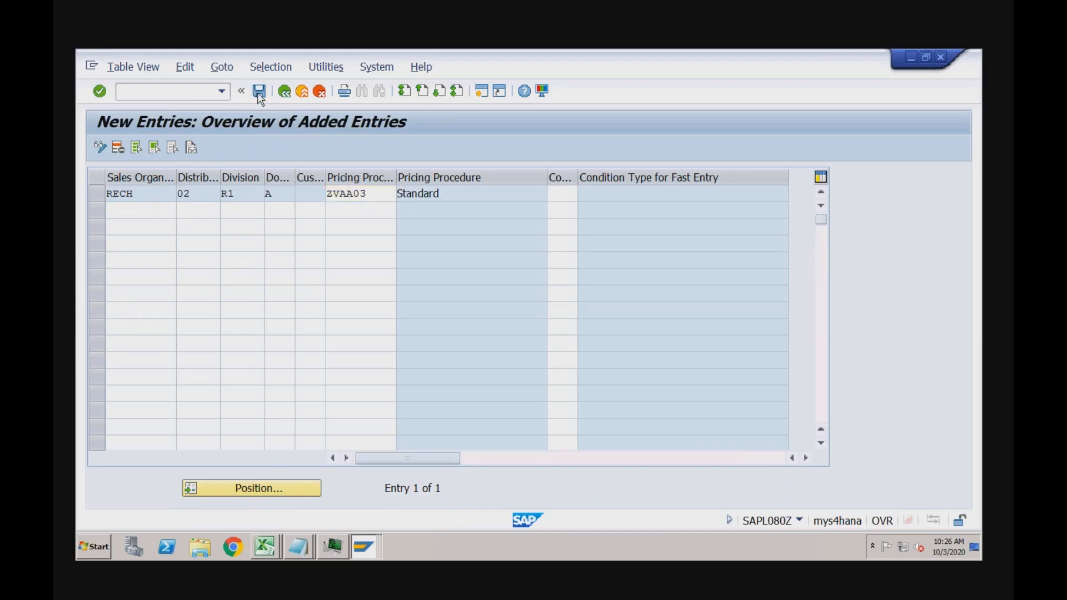
click(161, 91)
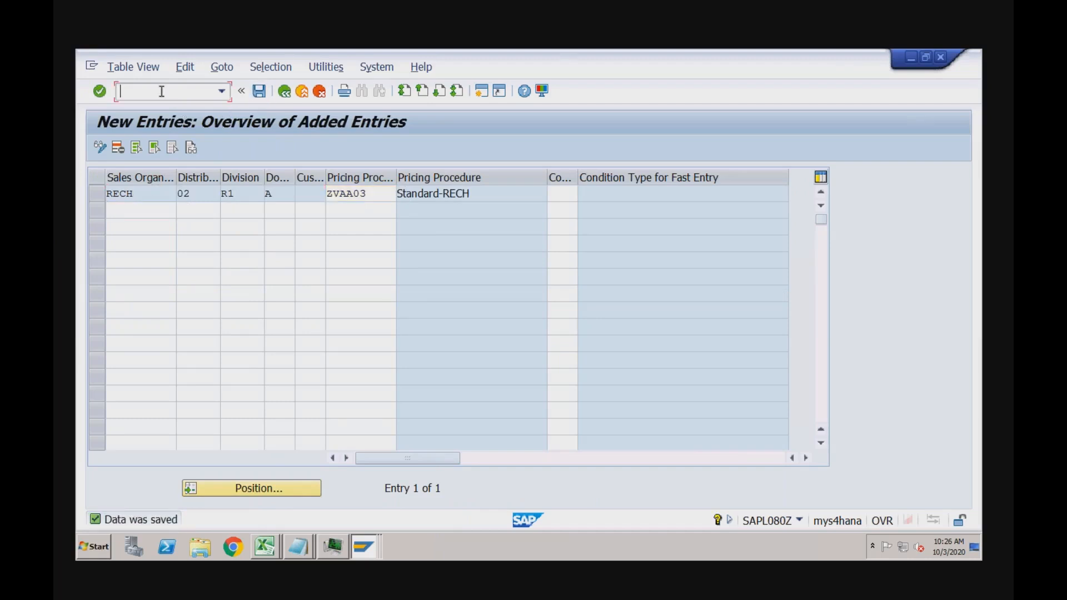
Start a new standard order in VA01 with the first suggested customer as sold-to party, leaving the customer reference empty
text(/nva0)
key(Return)
key(Return)
key(Down)
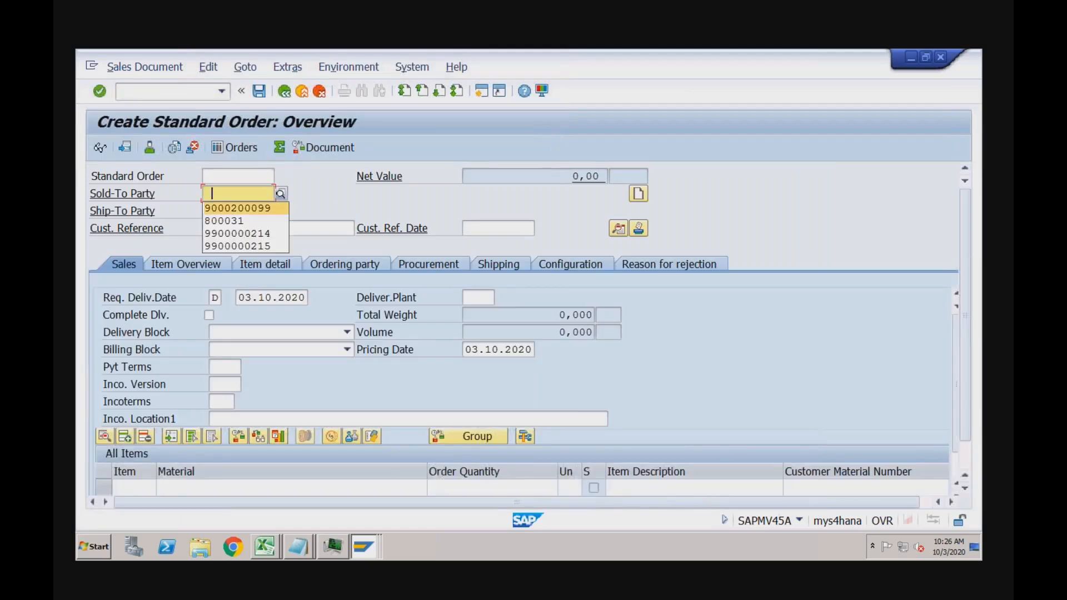
key(Return)
key(Return)
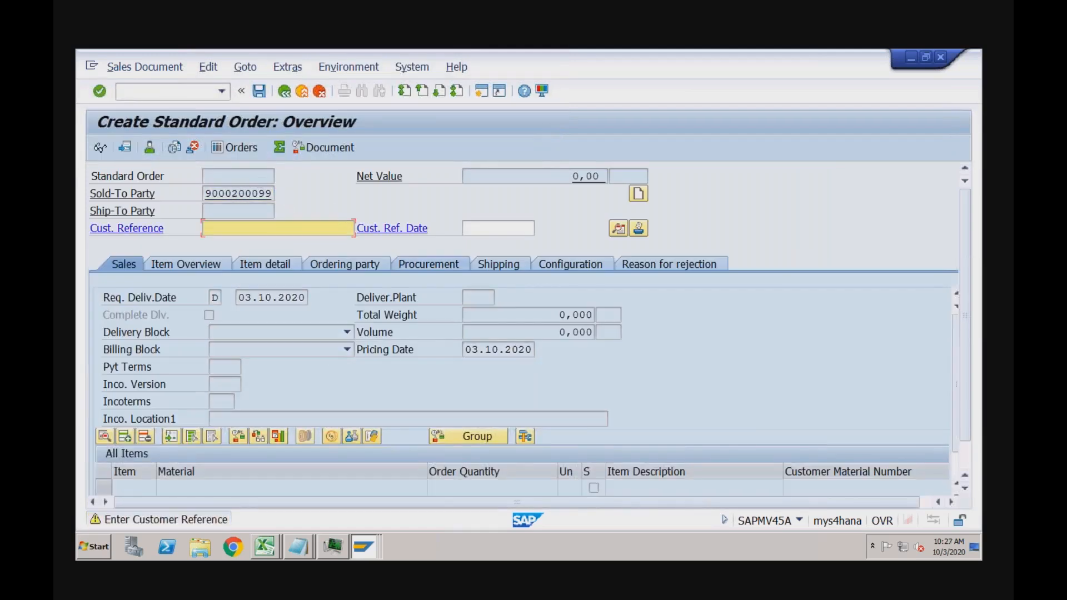
key(Return)
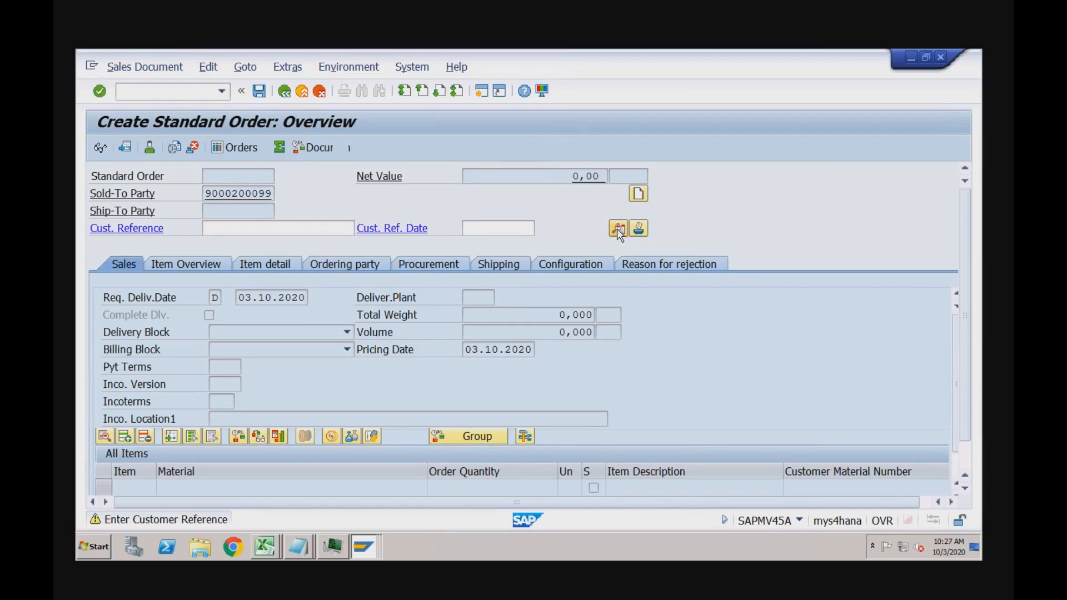
Check which pricing procedure is determined in the order's header sales data, and return to the order overview
click(618, 229)
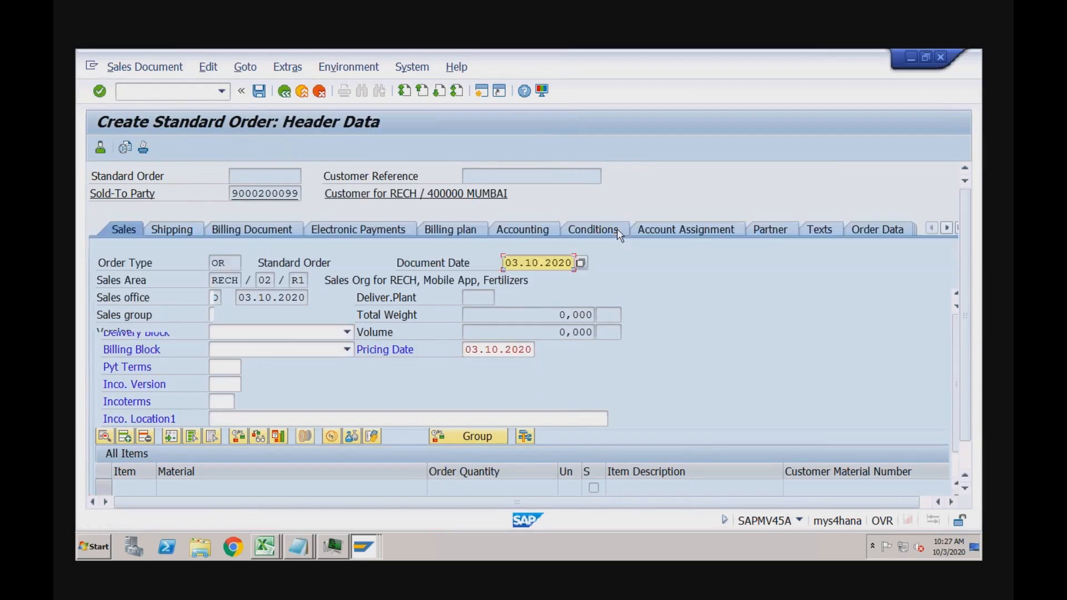
drag(212, 422, 250, 423)
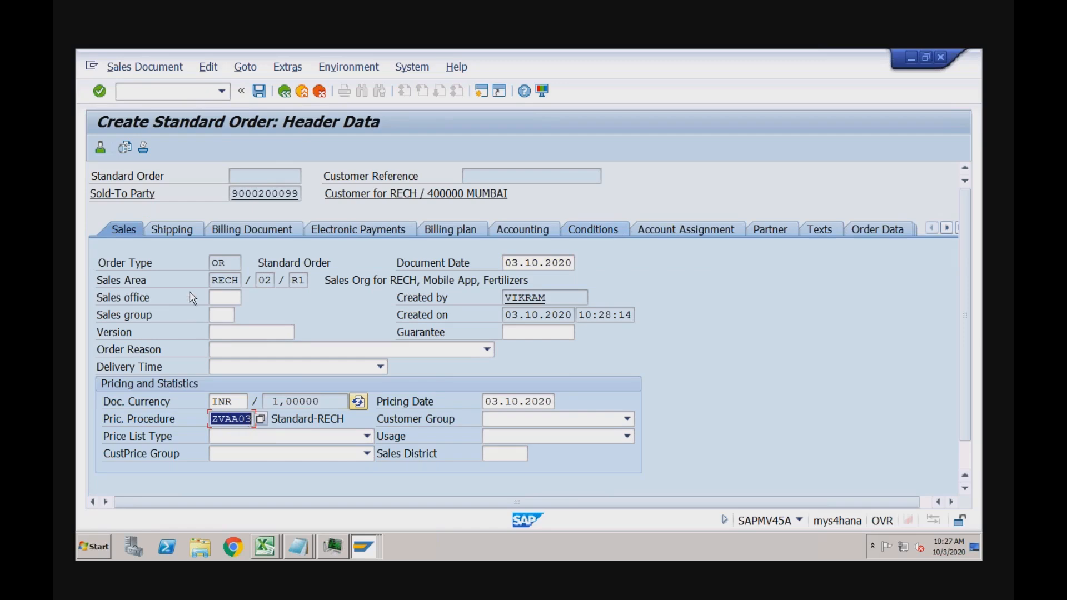
click(284, 91)
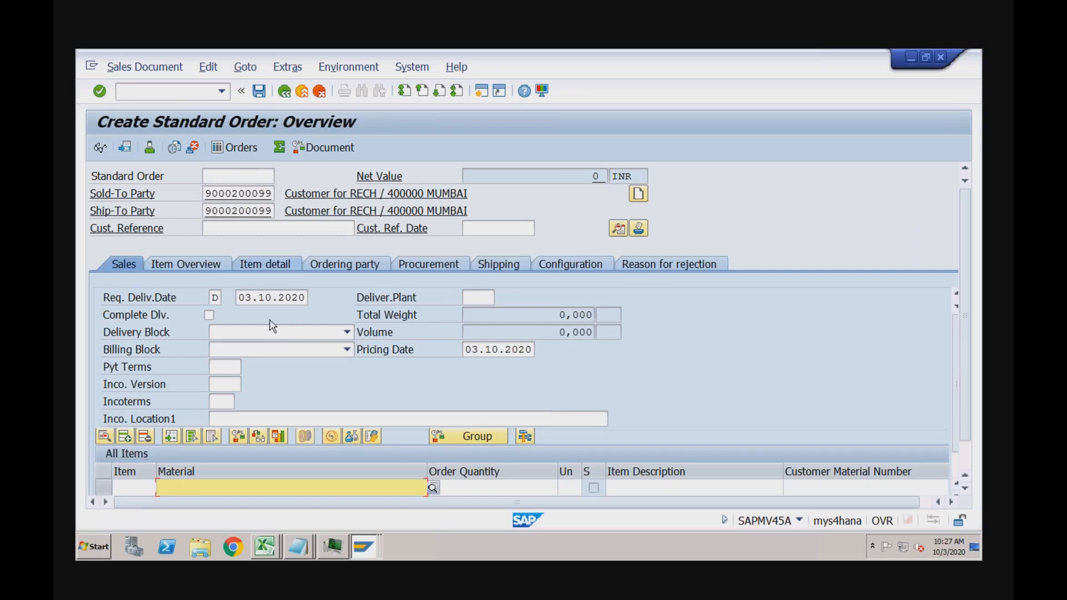
Enter an order item for material TRADING_GOODS with quantity 10 and plant RC01
click(201, 485)
key(Down)
key(Return)
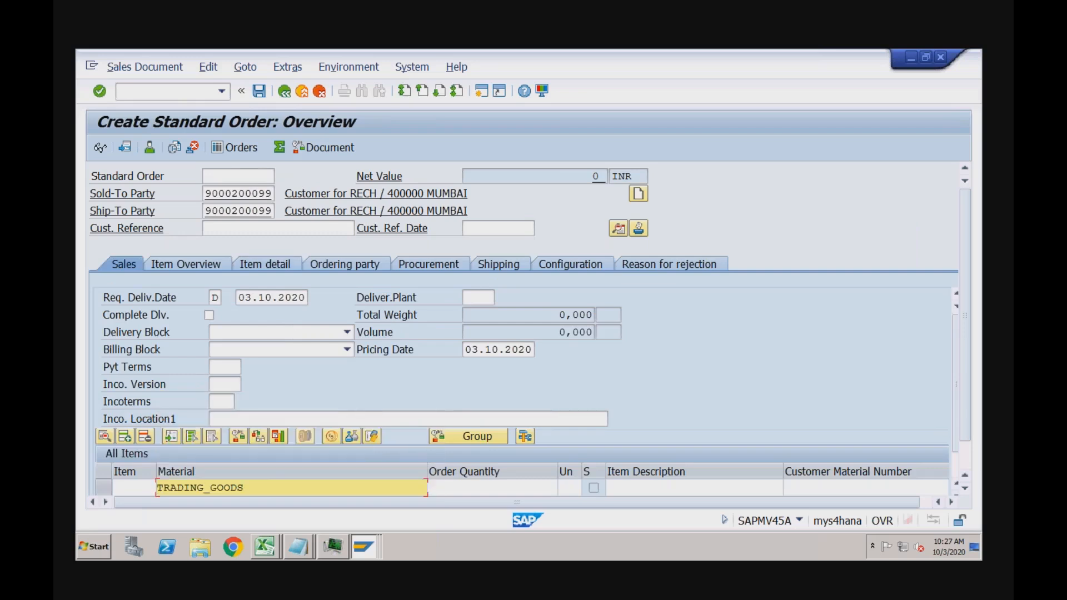
key(Tab)
key(Down)
key(Tab)
key(Tab)
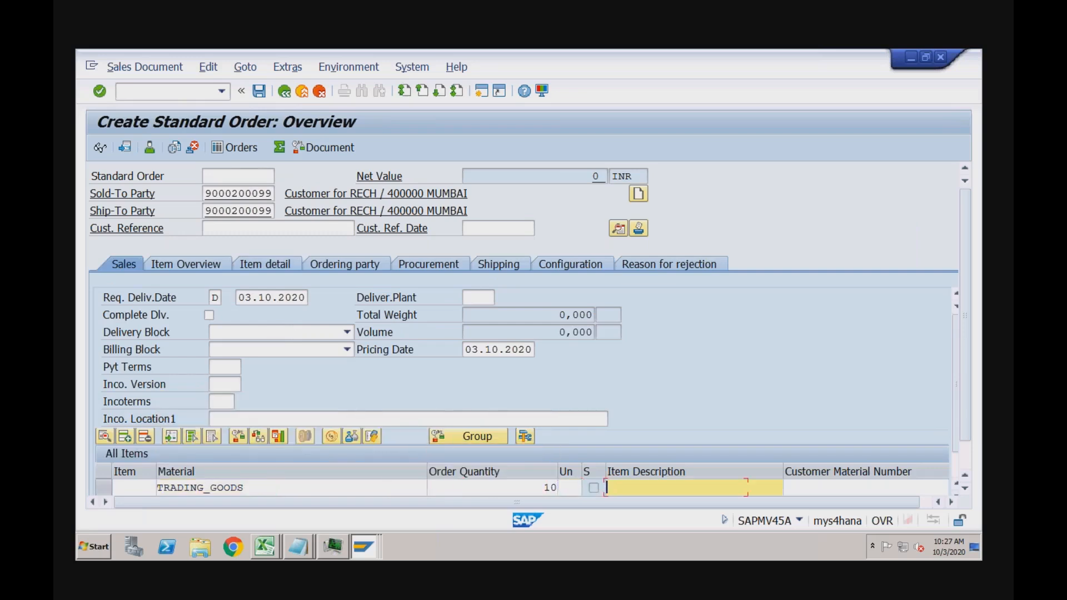
key(Tab)
key(Tab)
key(Tab)
key(Tab)
key(Tab)
key(Tab)
key(Down)
key(Return)
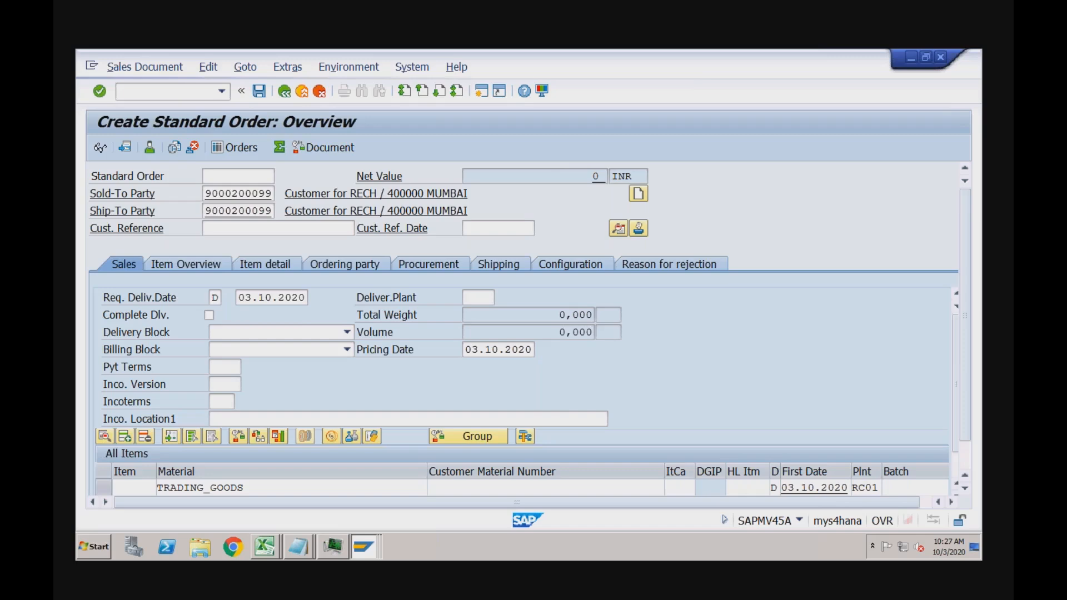
key(Return)
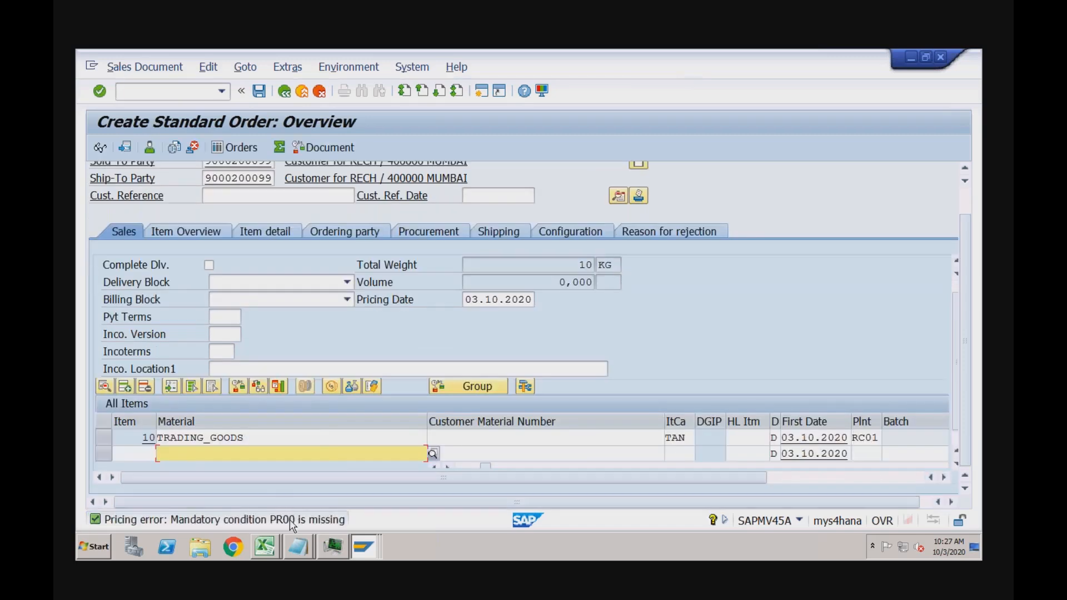
Add condition type PR00 with an amount of 10000 to the pricing conditions of the TRADING_GOODS item
double_click(240, 438)
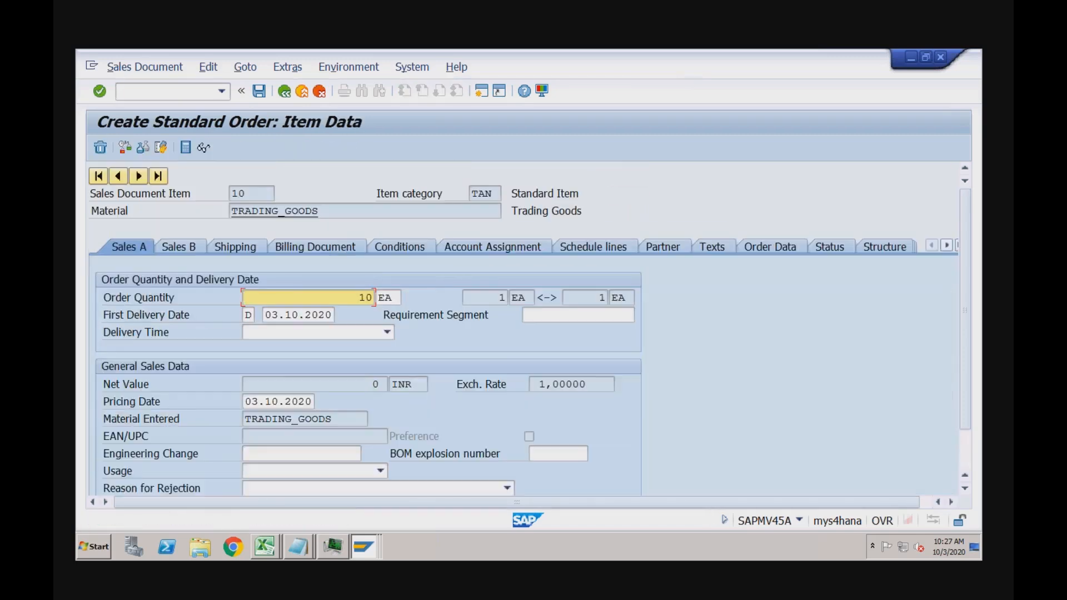
click(413, 251)
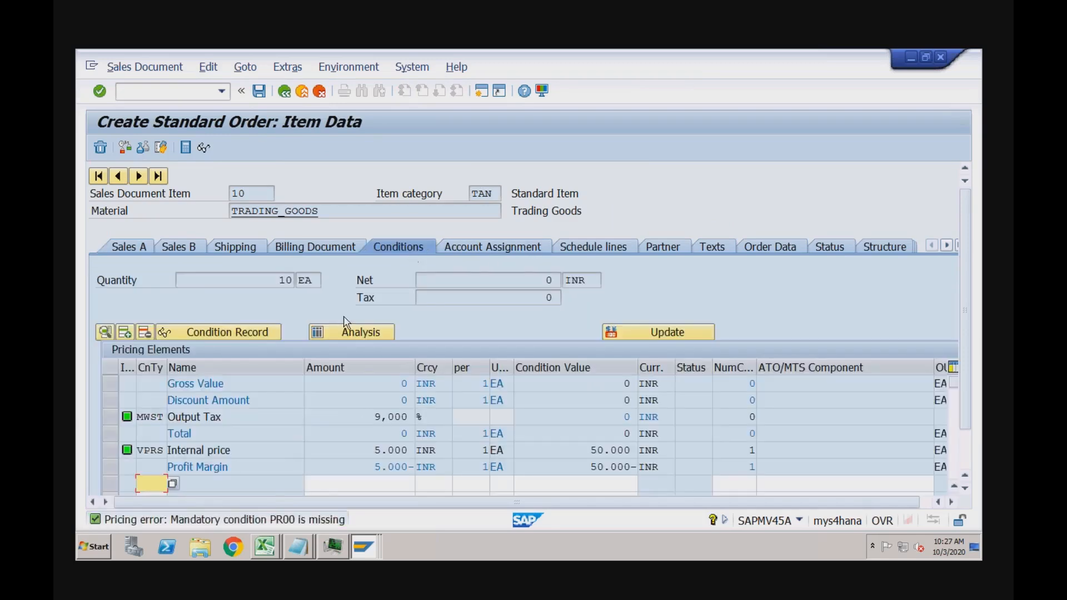
text(pr00)
key(Tab)
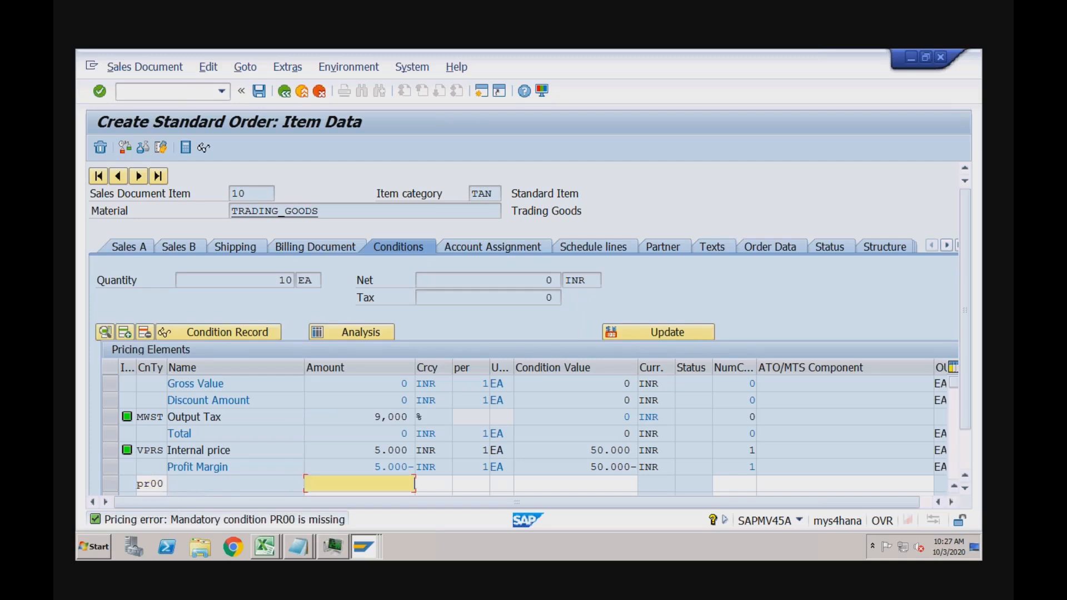
text(10000)
key(Return)
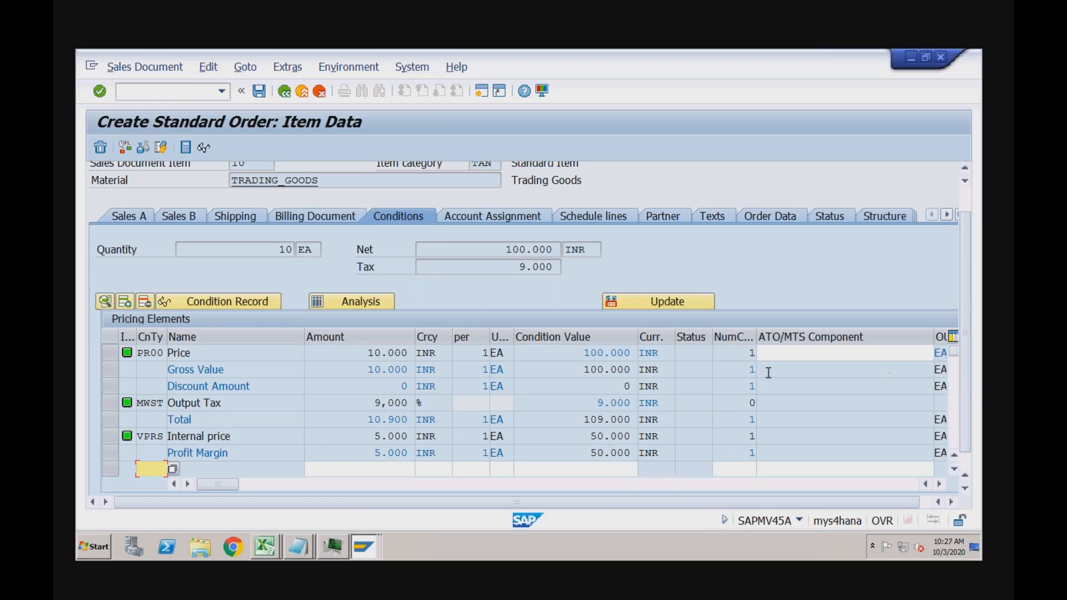
Review the item's gross value, output tax and internal price lines in the pricing elements
click(225, 370)
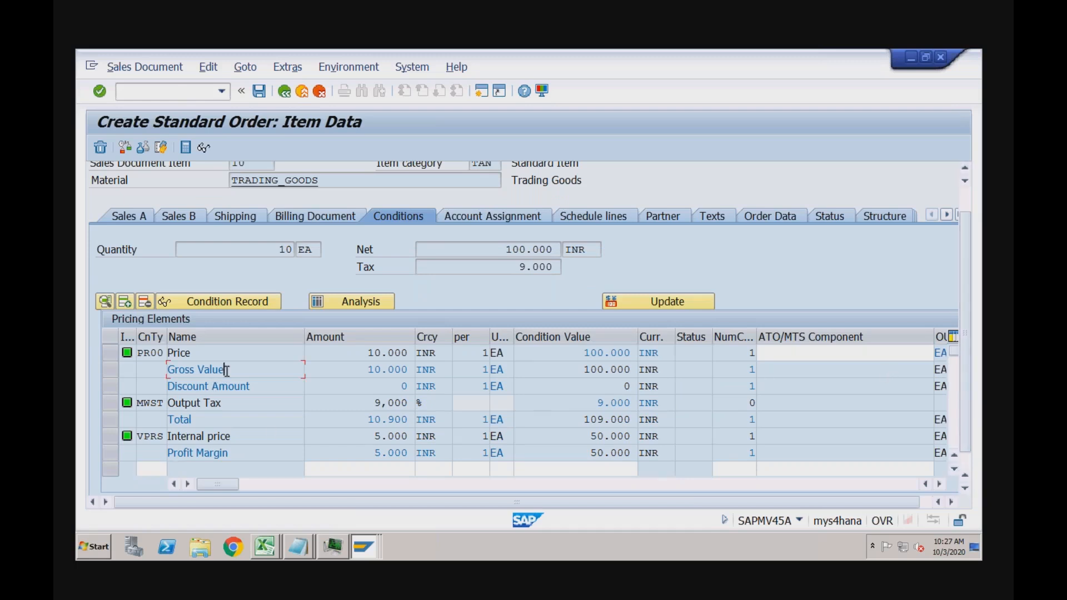
click(239, 405)
click(242, 437)
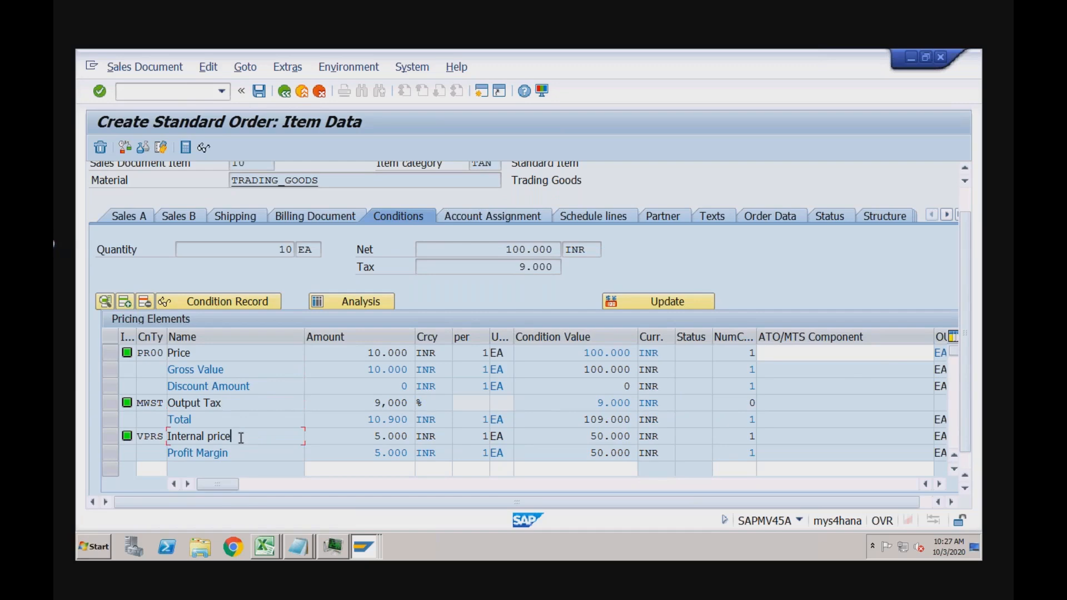
click(240, 405)
click(242, 436)
Examine the condition types available for manual entry, including discounts RA00 and RB00, and close the list without choosing one
click(149, 470)
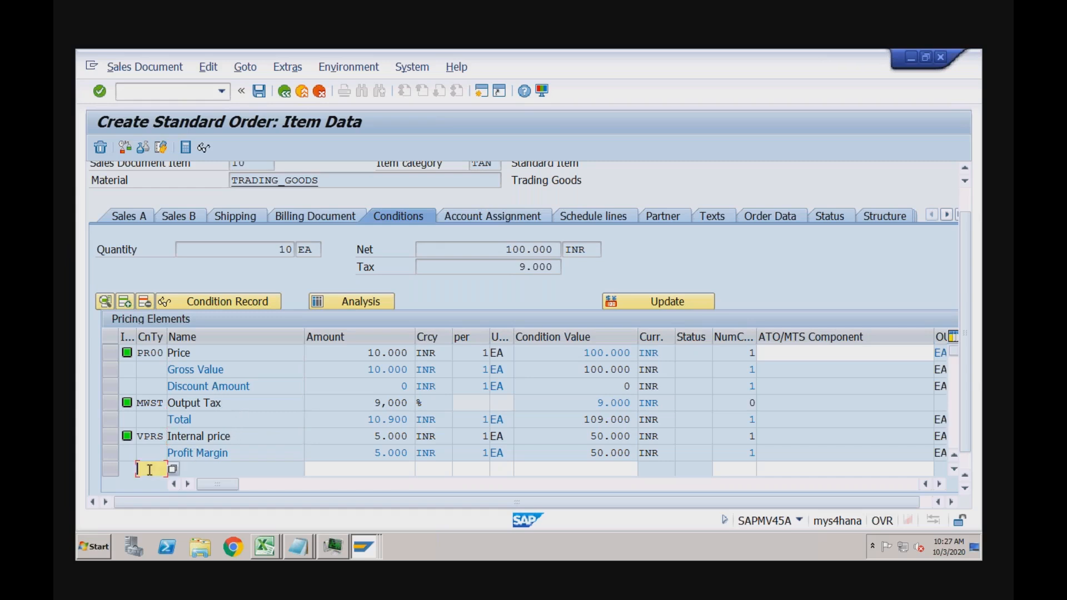
click(173, 470)
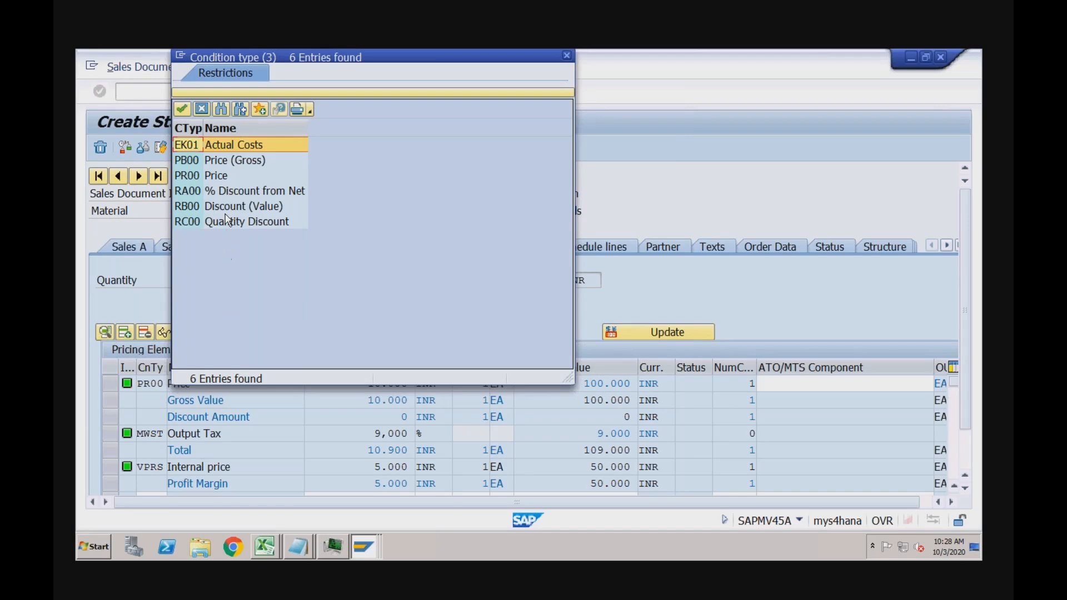
click(224, 195)
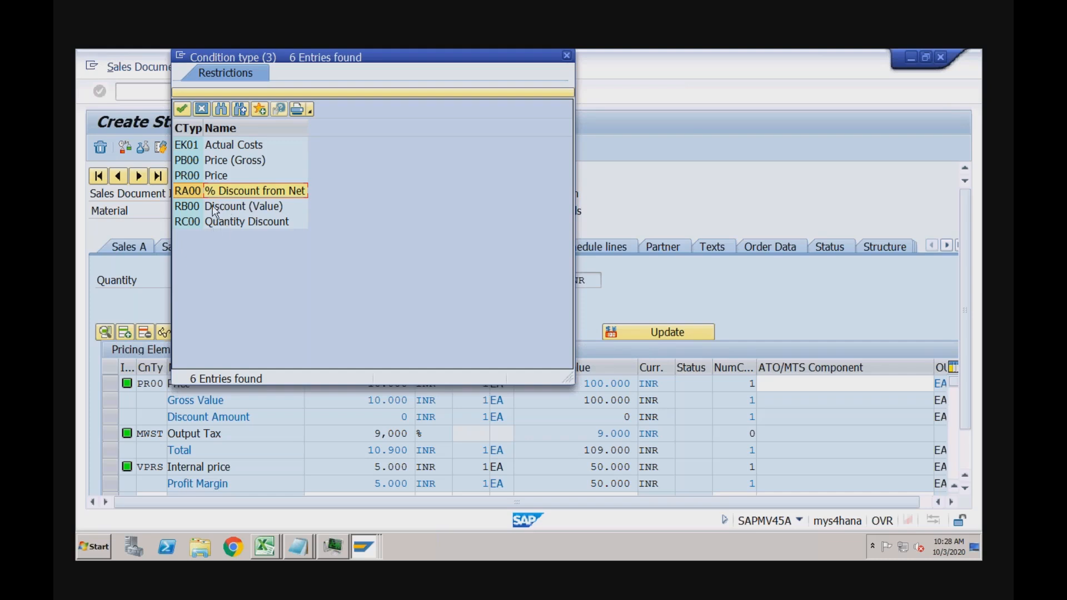
click(210, 208)
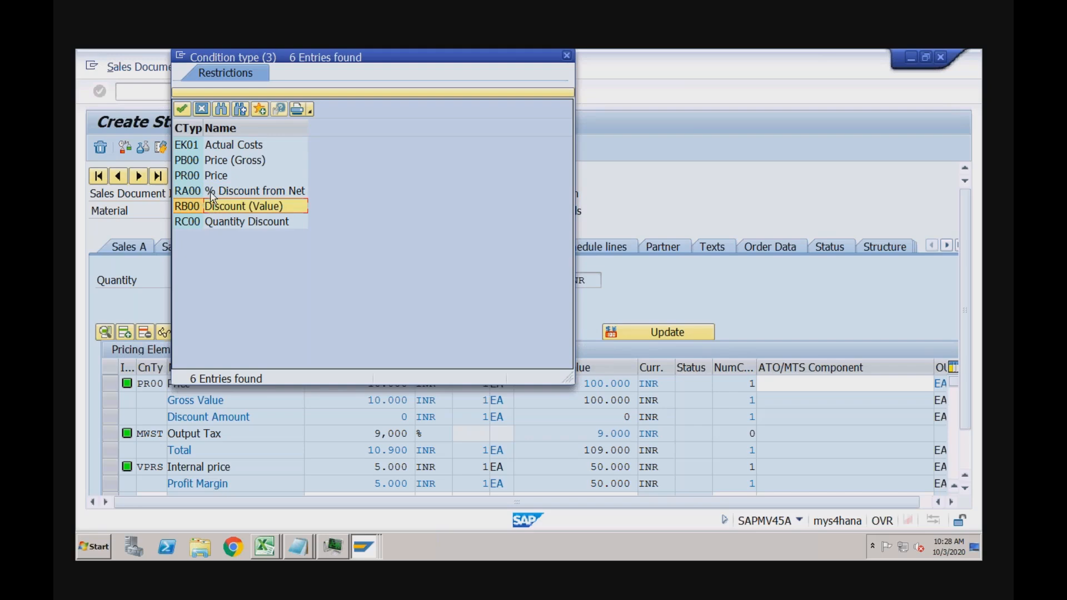
click(567, 56)
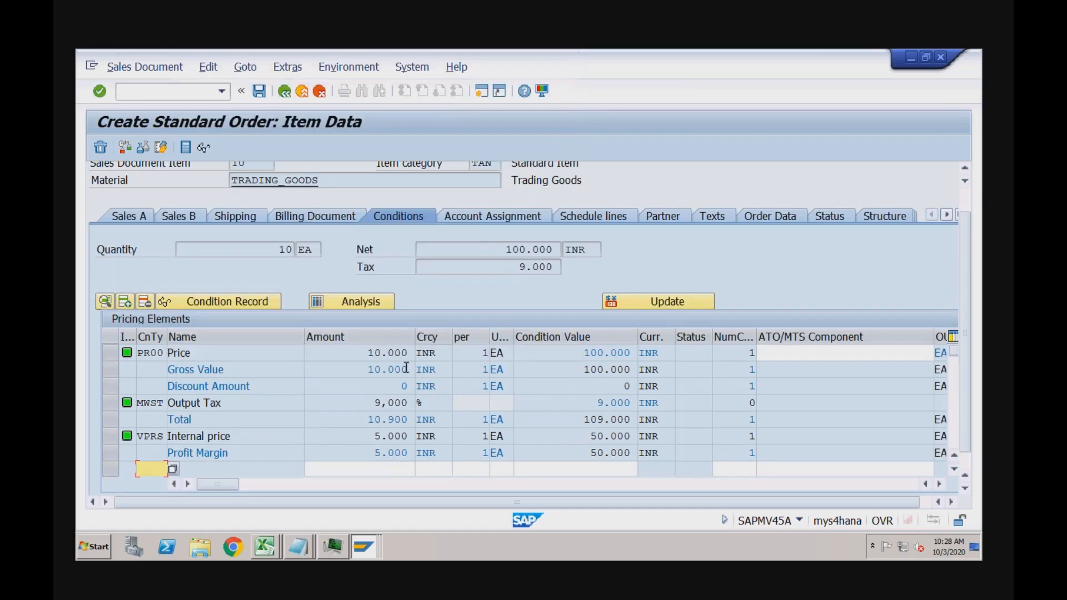
click(360, 470)
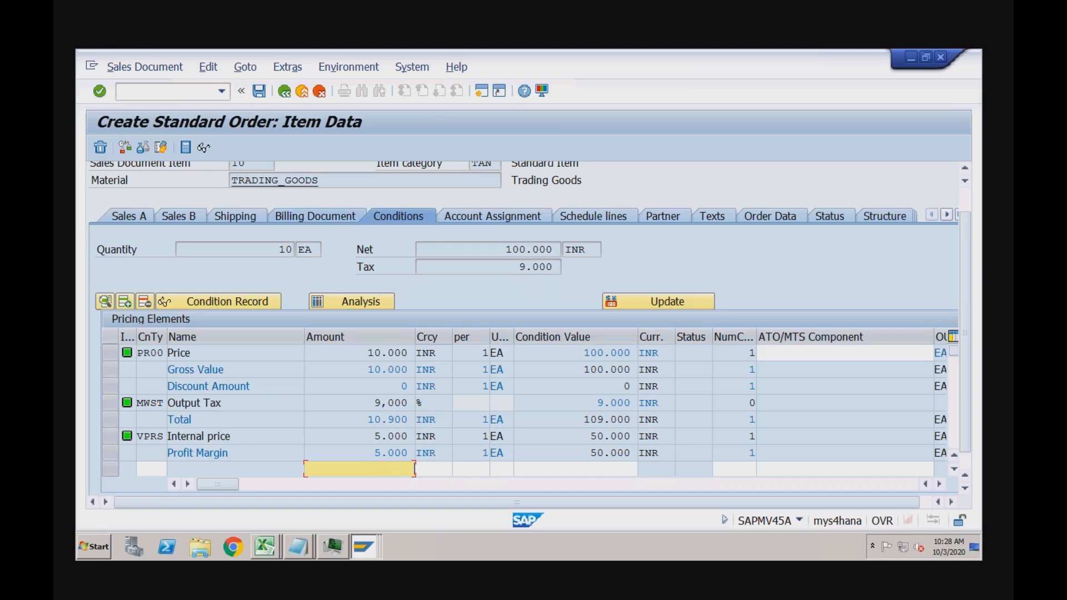
Save the order, choose to edit the incomplete document and dismiss the browser security warning
click(259, 92)
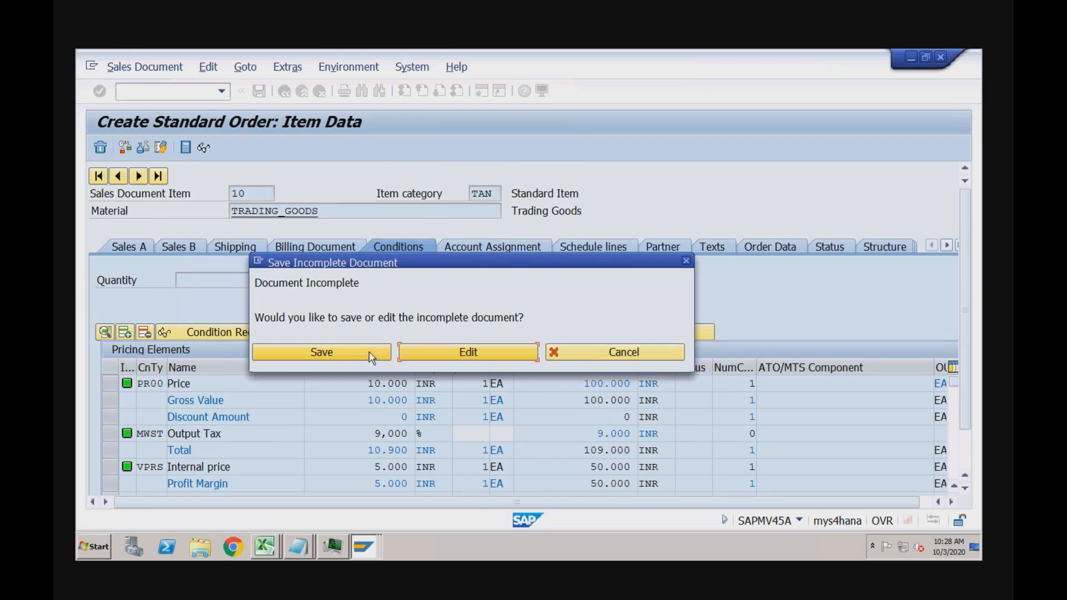
click(423, 355)
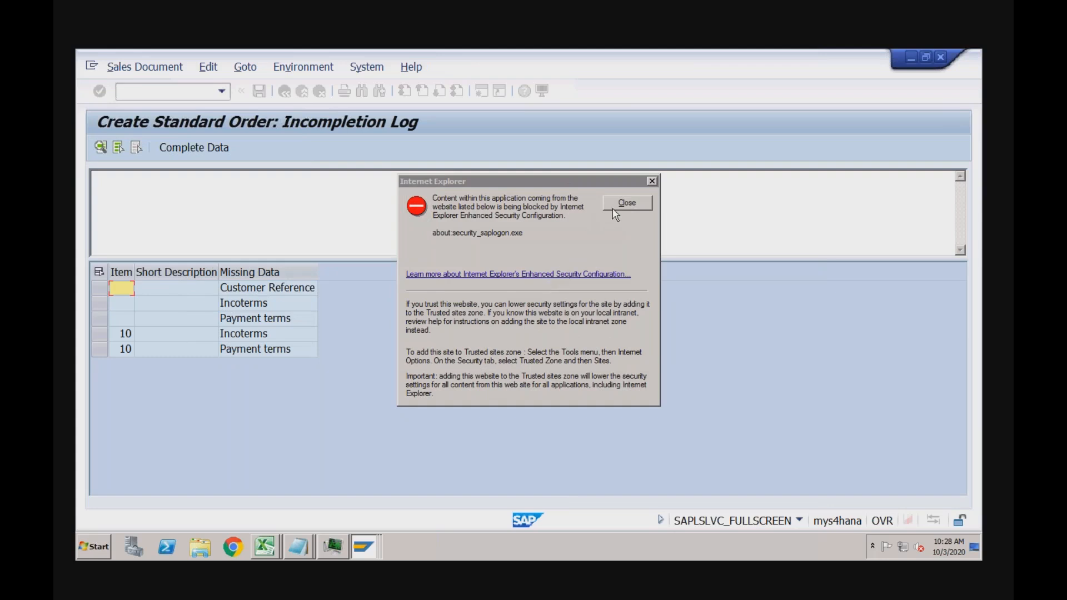
click(612, 207)
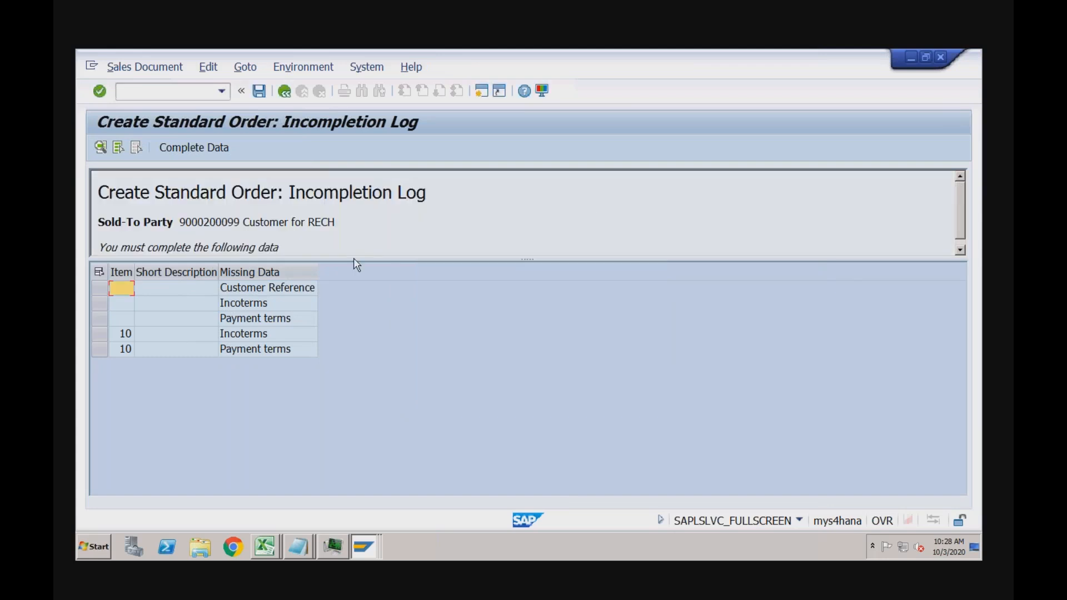
Complete the missing customer reference with test and return to the incompletion log, dismissing the security warning
double_click(272, 293)
text(test)
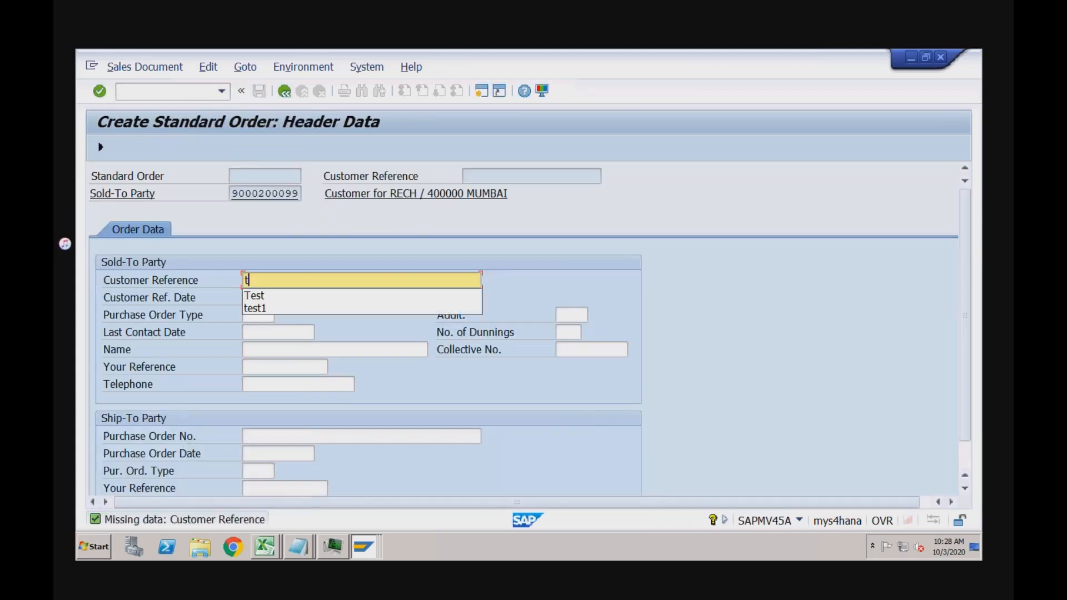
click(228, 257)
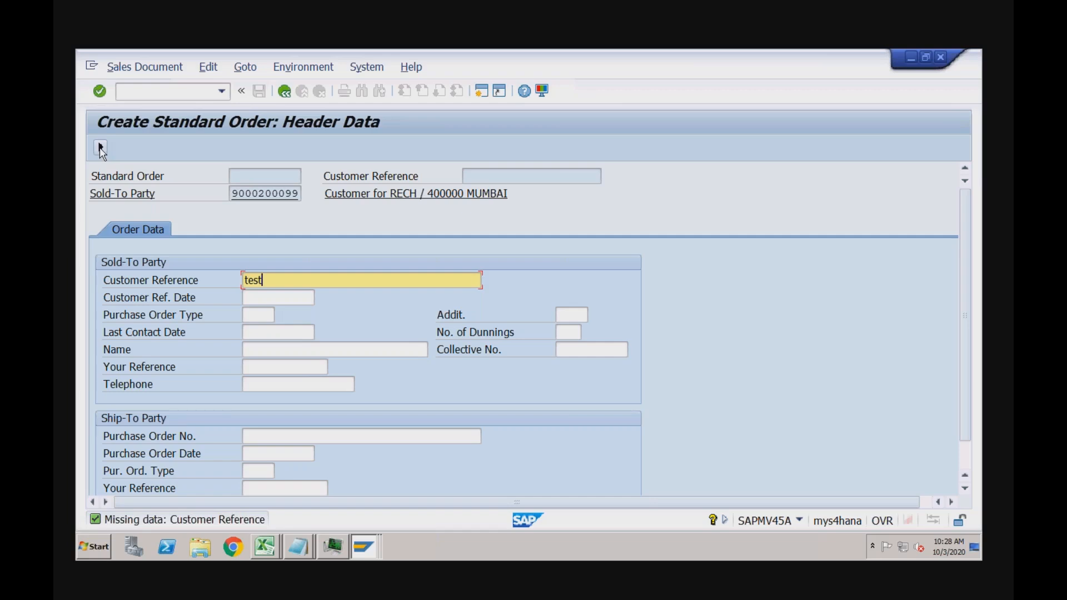
click(101, 146)
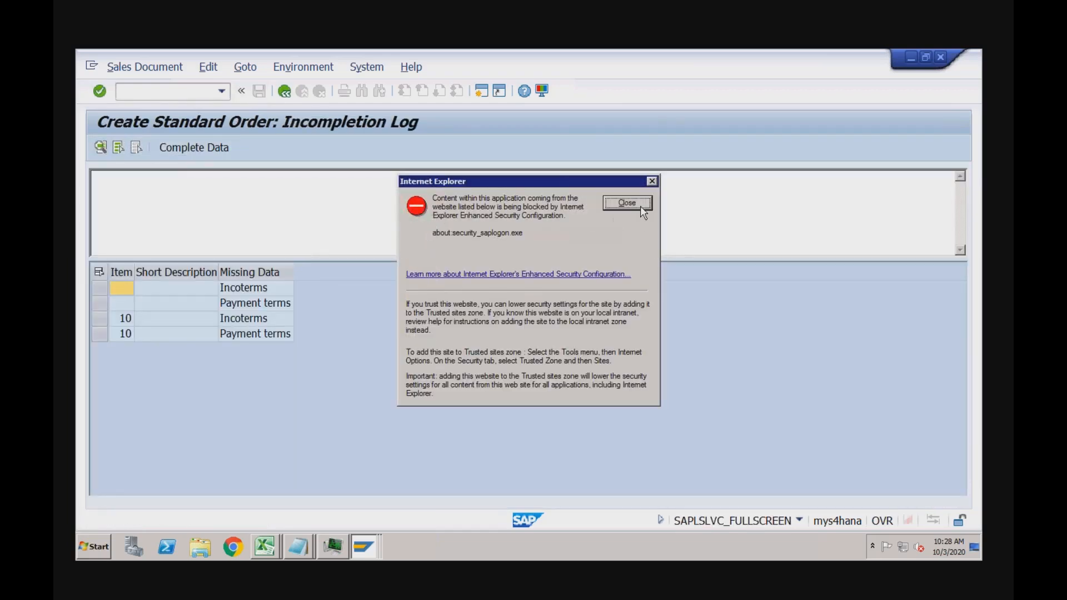
click(627, 202)
Complete the missing header Incoterms with CFR and location test, accept the freight redetermination and return to the incompletion log
double_click(240, 288)
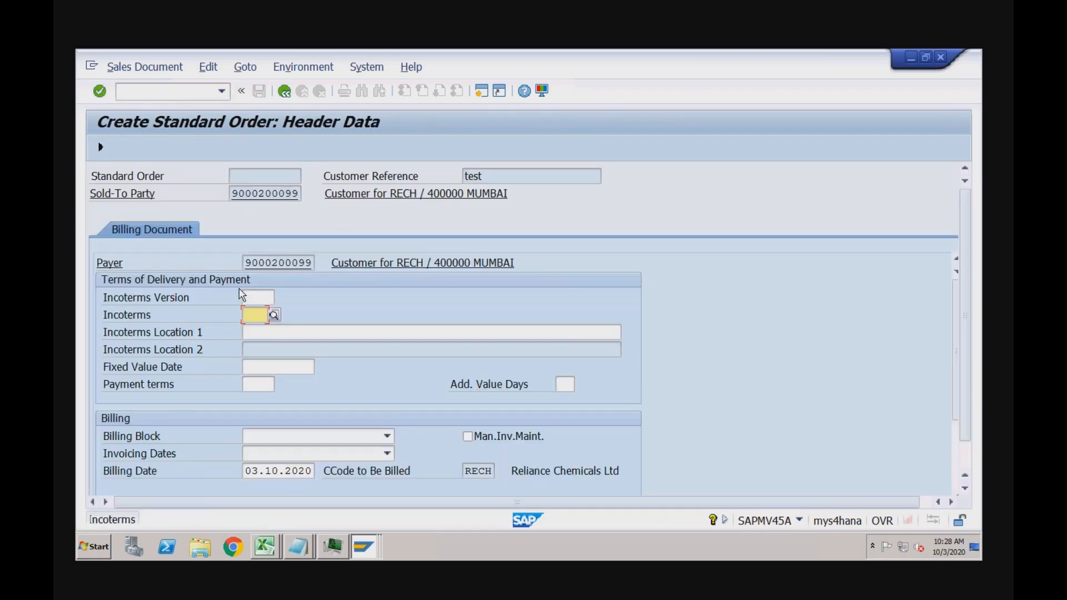
click(252, 315)
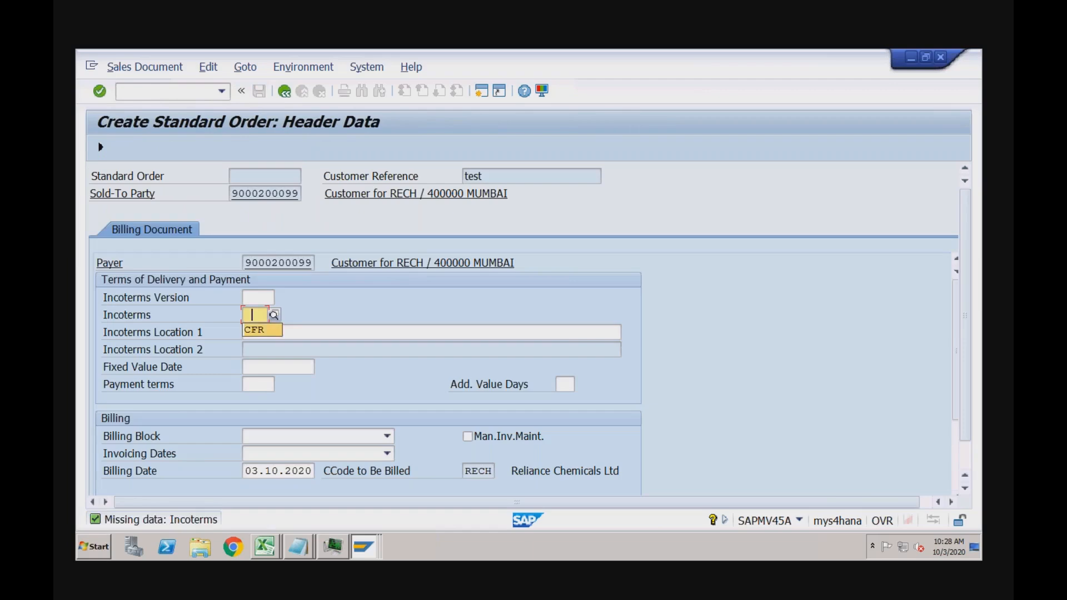
click(255, 329)
text(test)
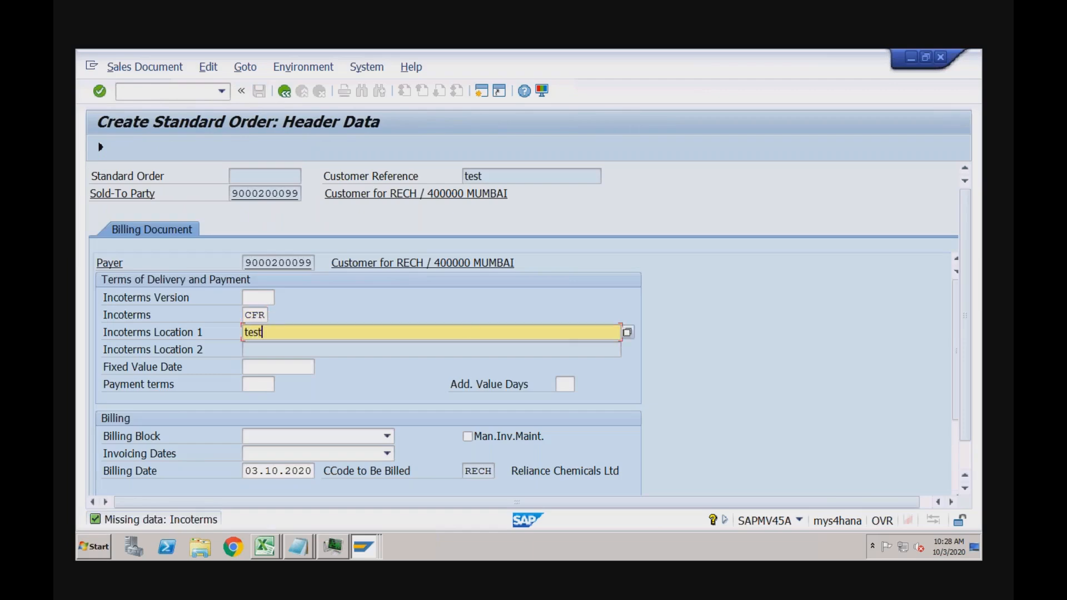
key(Return)
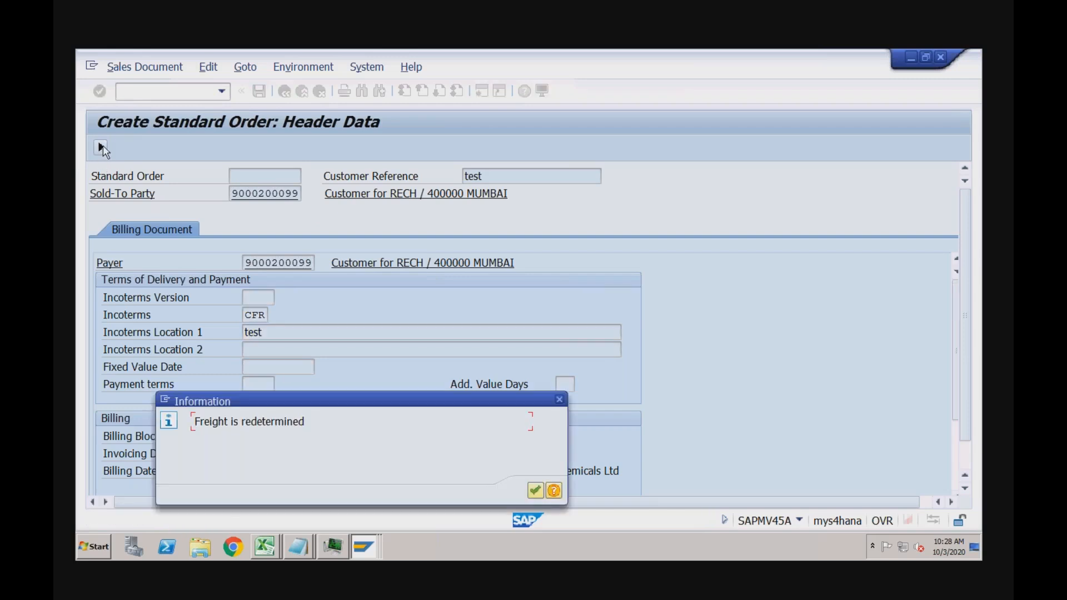
click(535, 490)
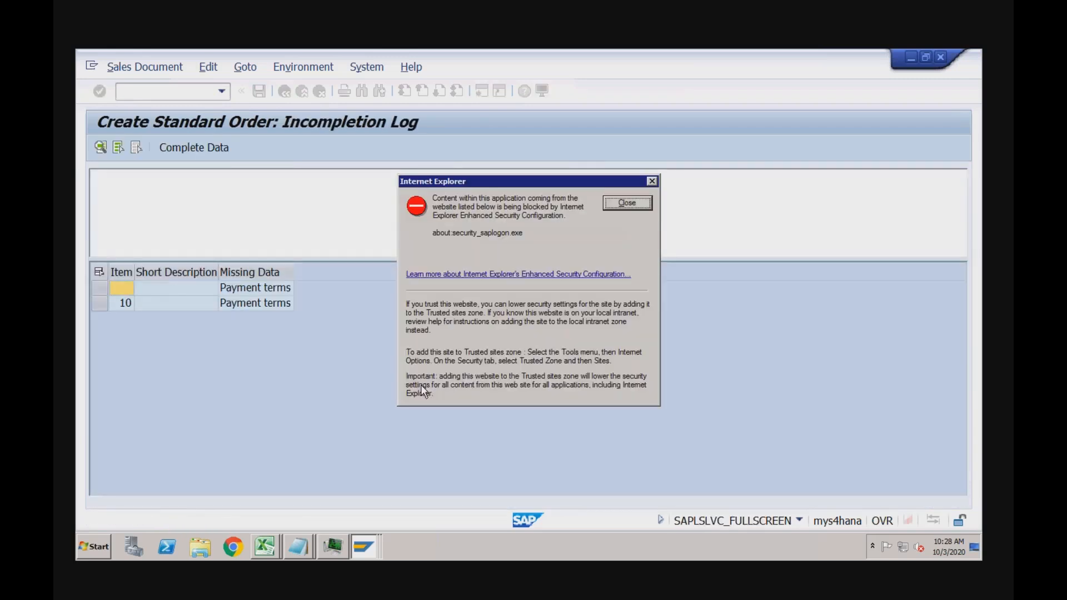
click(627, 202)
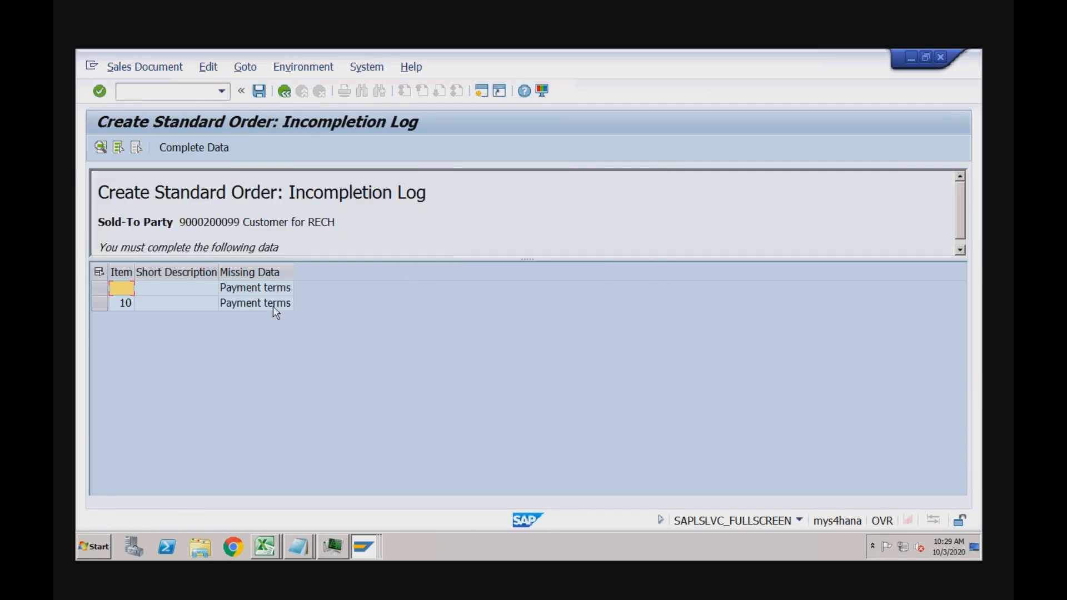
Complete the missing header payment terms with 0001, continue through the remaining incomplete data and save the order
double_click(269, 291)
text(0000)
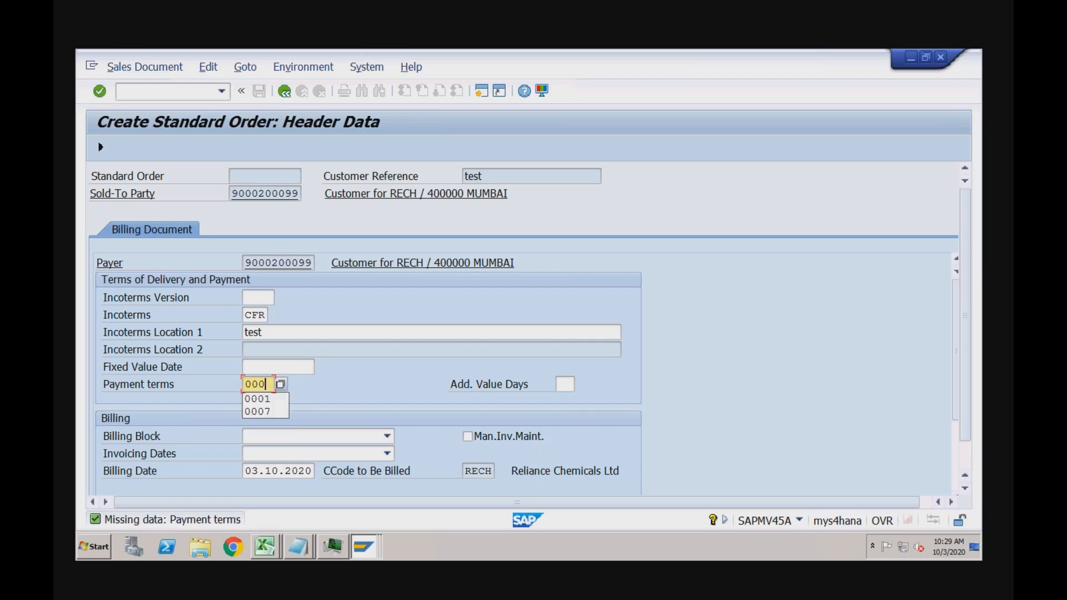
key(Return)
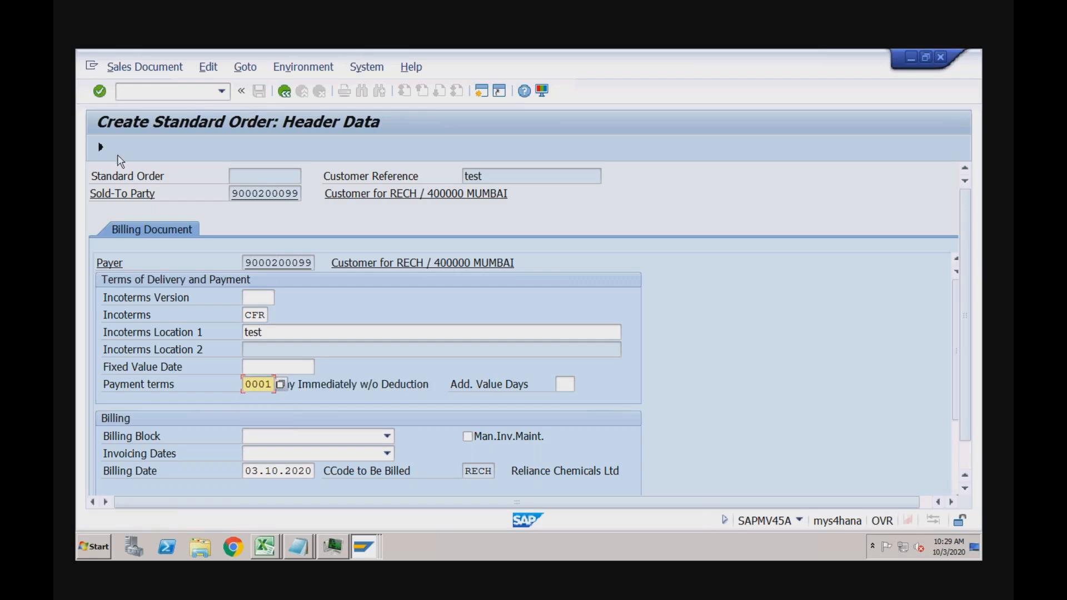
click(102, 149)
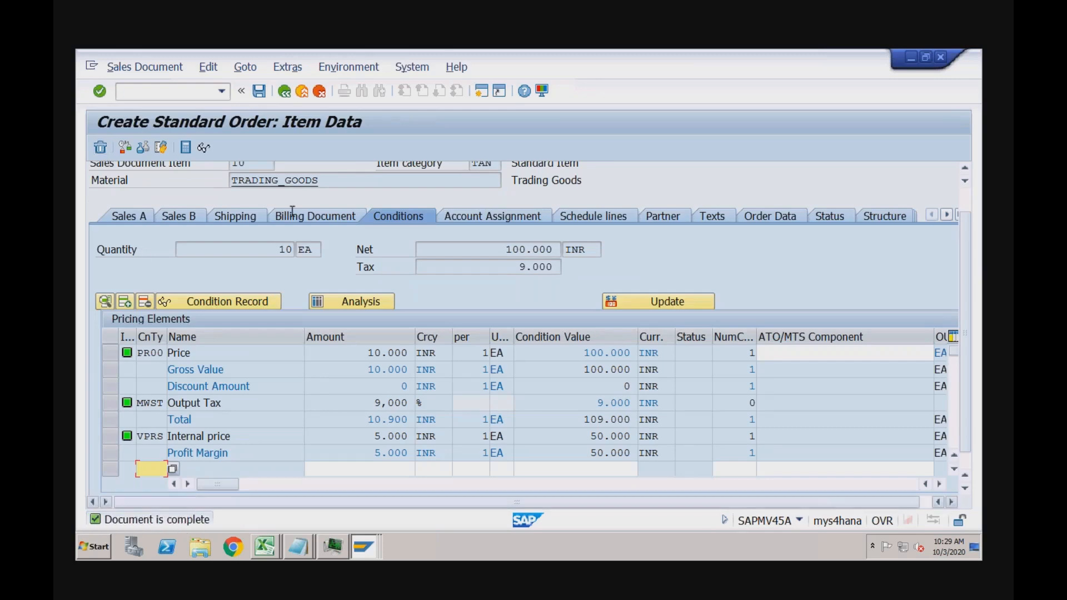
click(259, 90)
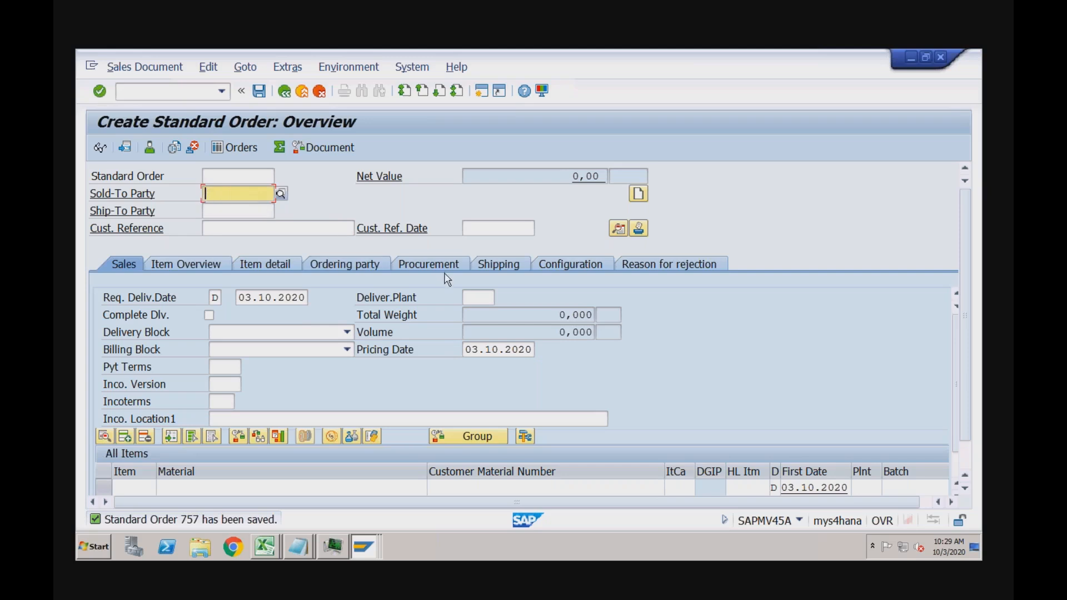
Display the saved standard order and open the pricing conditions of its TRADING_GOODS item
click(144, 67)
click(157, 119)
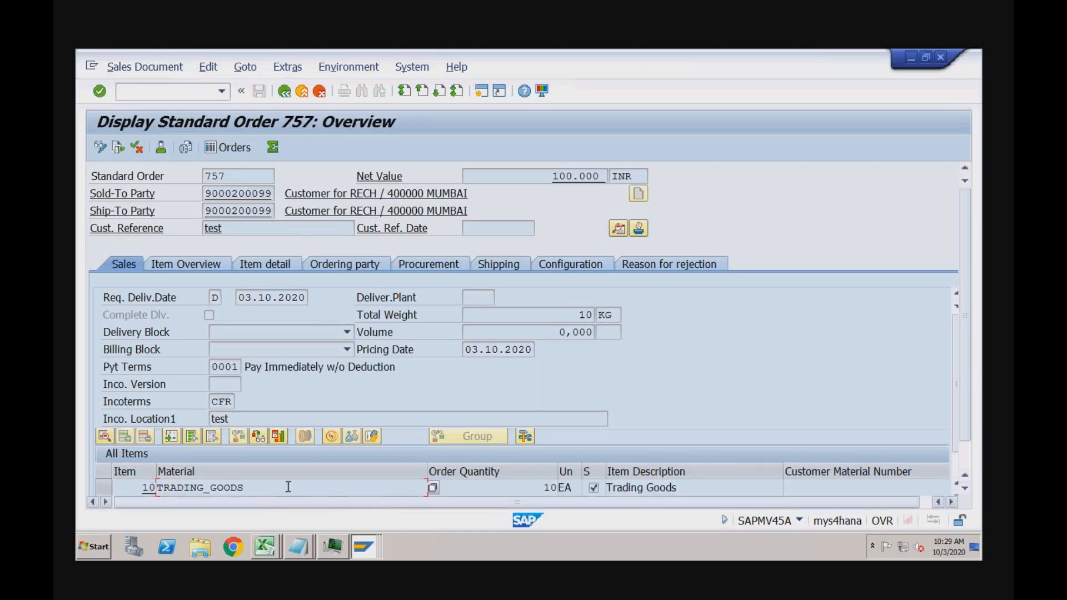
double_click(288, 487)
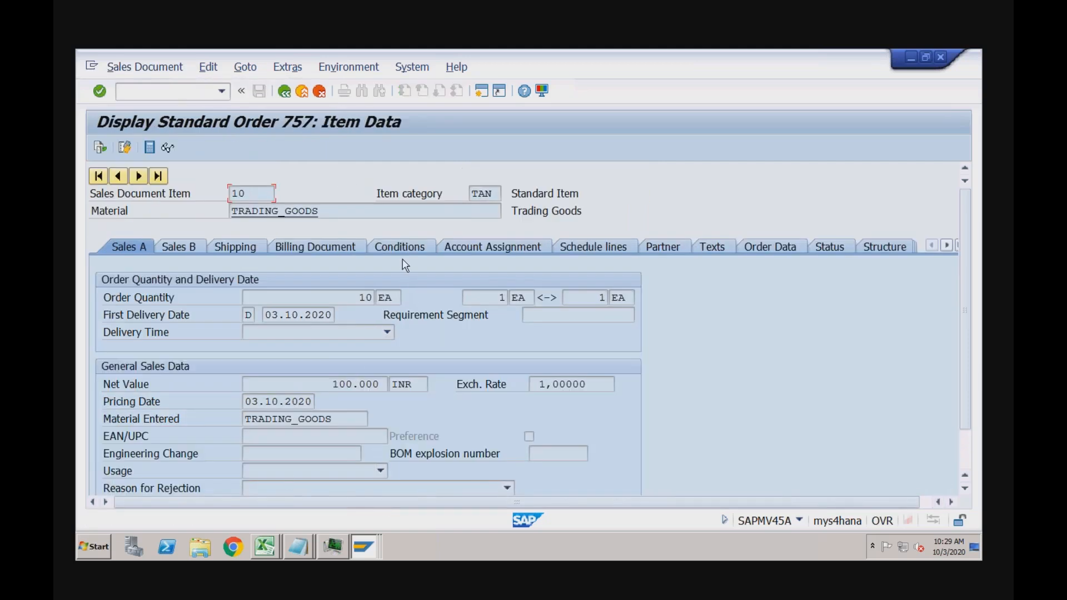
click(404, 249)
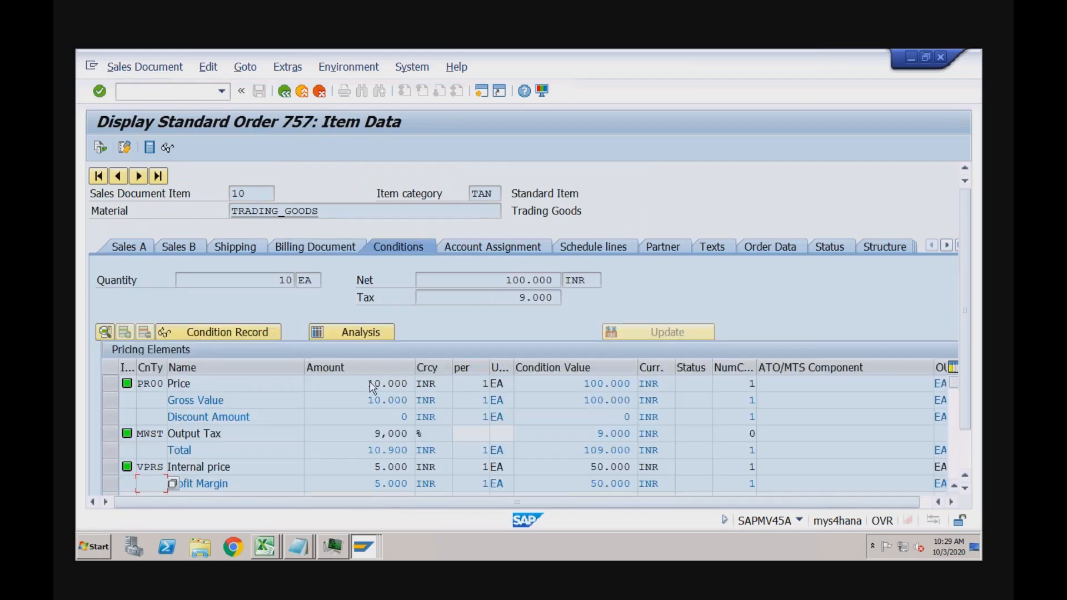
Examine the item's PR00 price, MWST output tax, total, VPRS internal price and profit margin in the pricing elements
drag(357, 383, 411, 384)
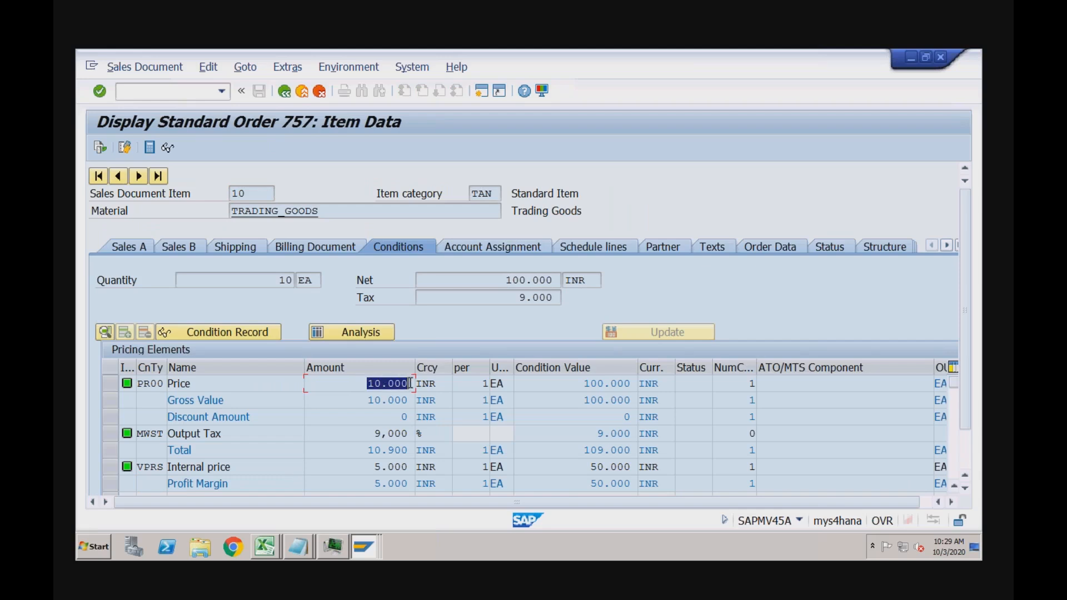
click(375, 434)
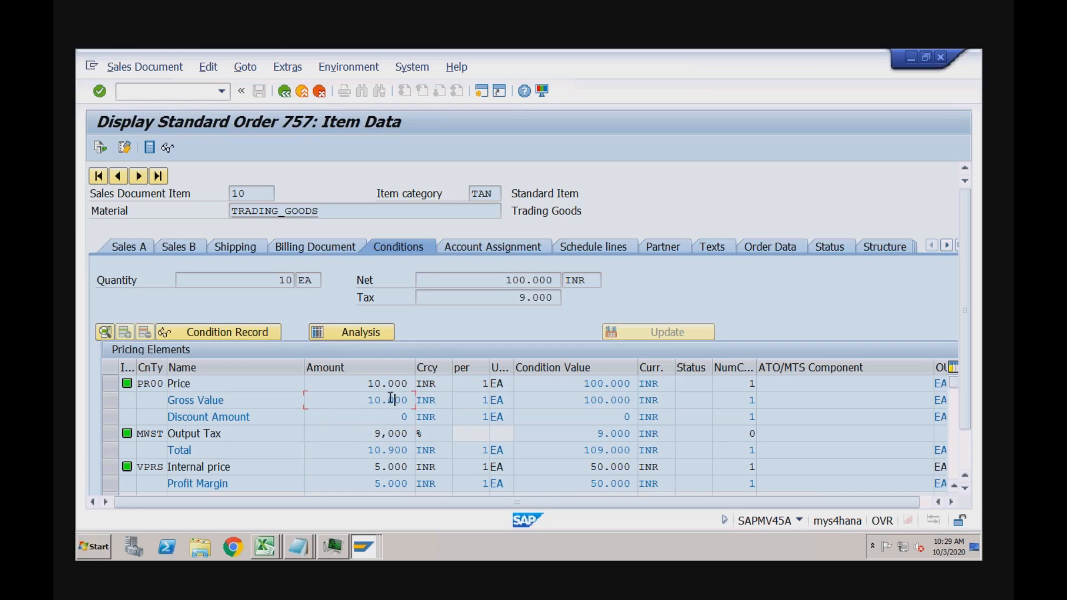
click(389, 450)
click(210, 467)
click(245, 468)
click(153, 470)
click(236, 469)
click(375, 469)
click(368, 384)
click(369, 465)
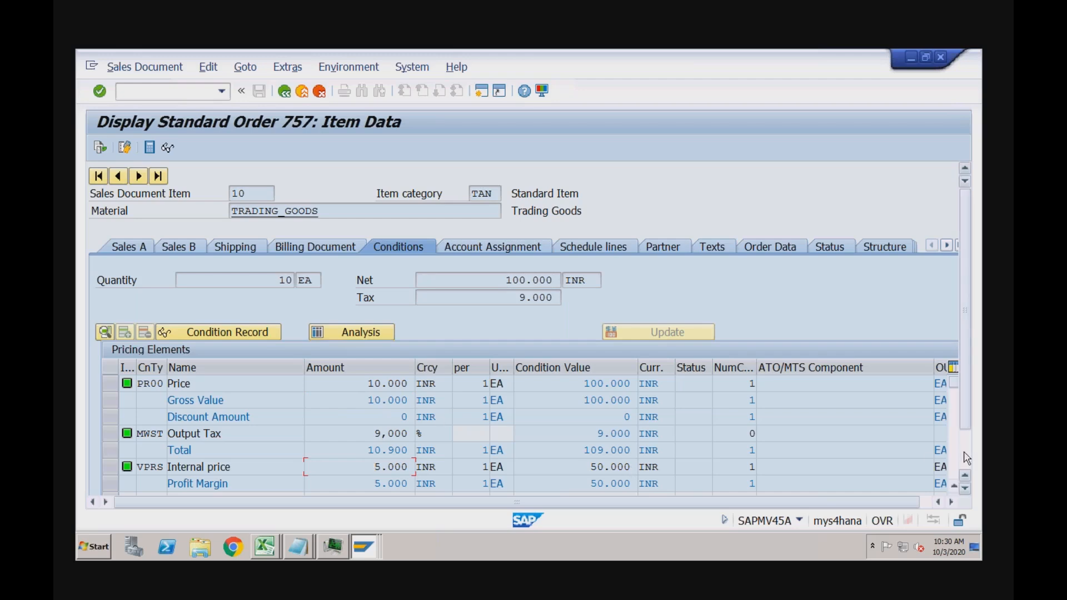
scroll(967, 458, down, 3)
drag(376, 434, 413, 434)
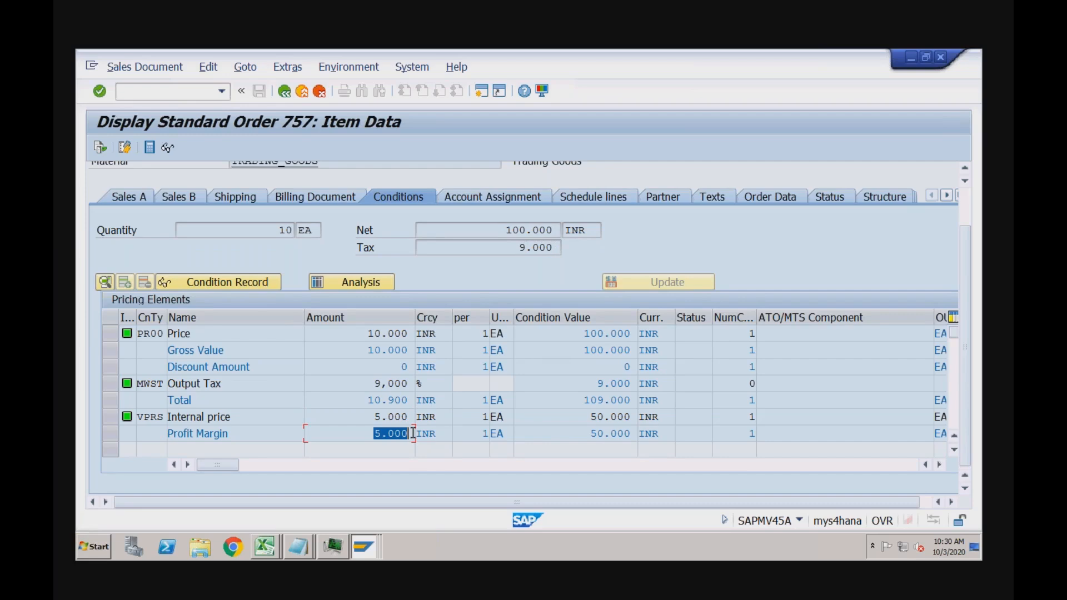
click(362, 338)
Leave the displayed order and start a new sales document of type OR for sales area RECH/02/R1
click(189, 92)
text(/nva03)
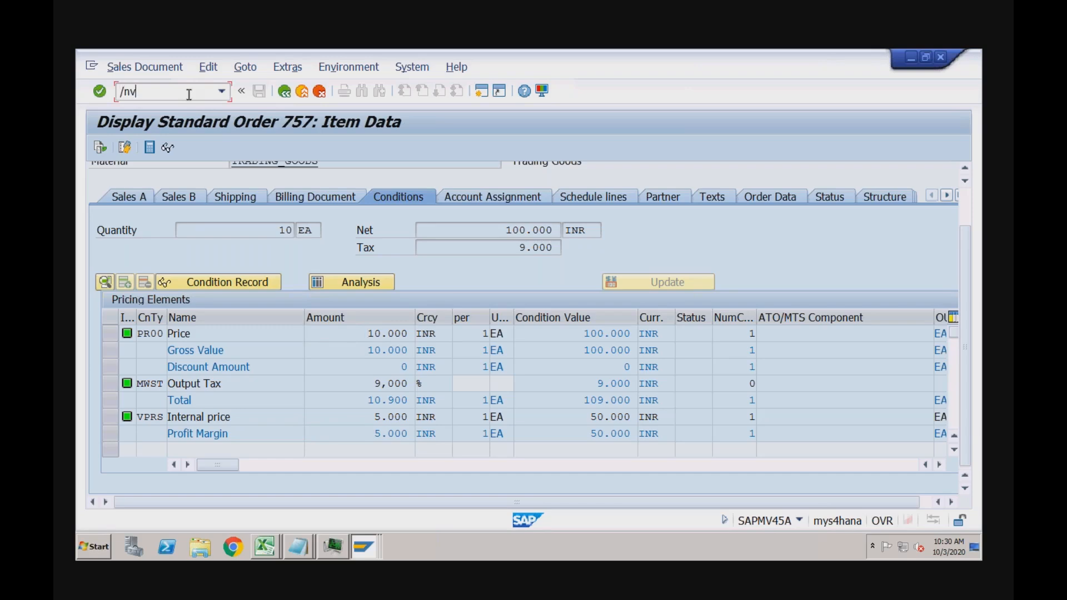
key(Return)
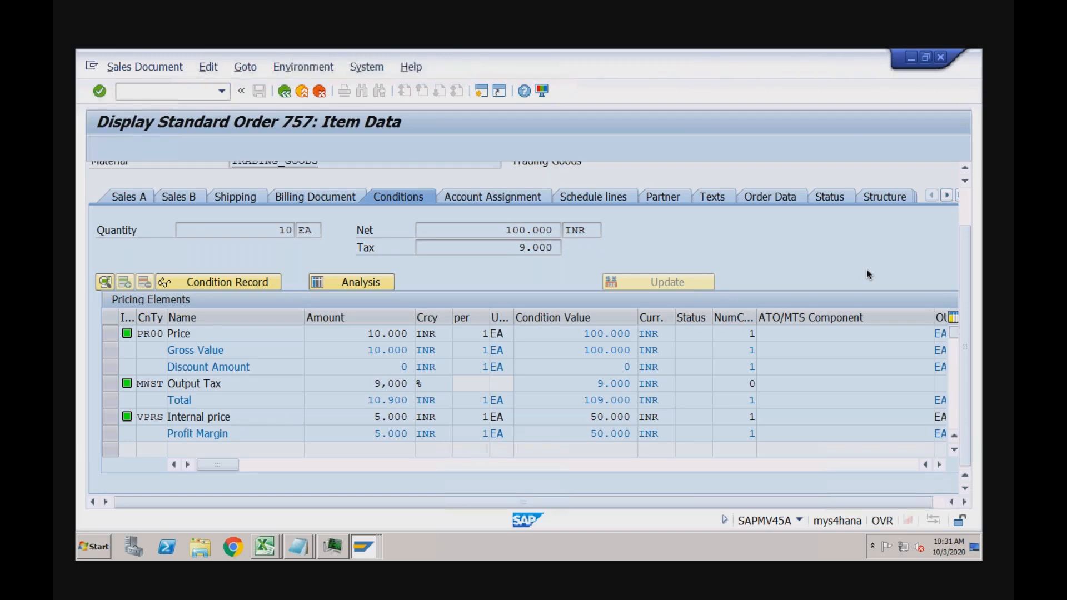
key(alt+Tab)
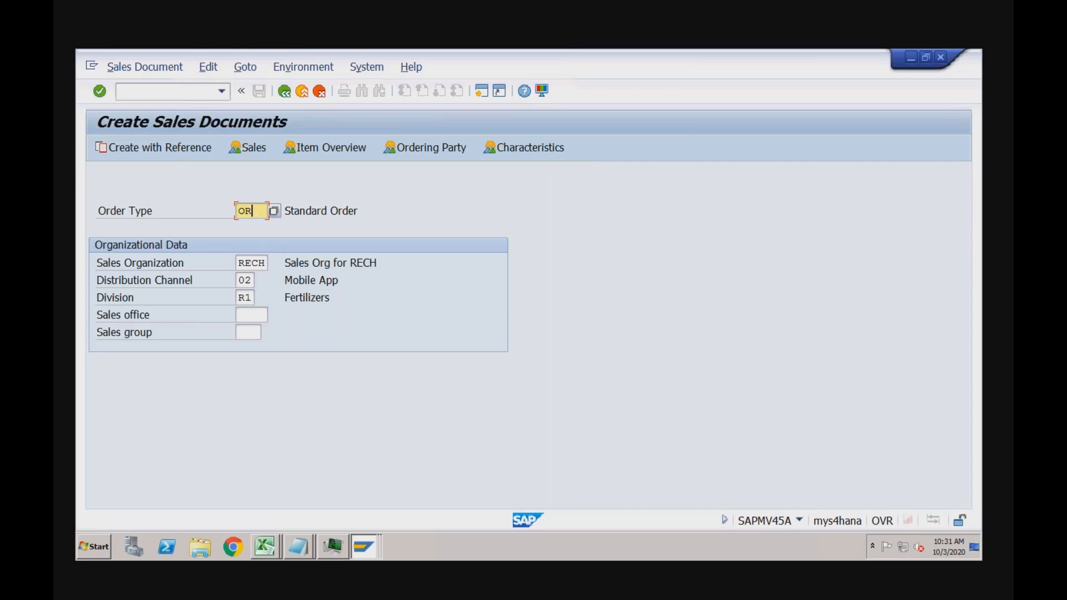
key(Return)
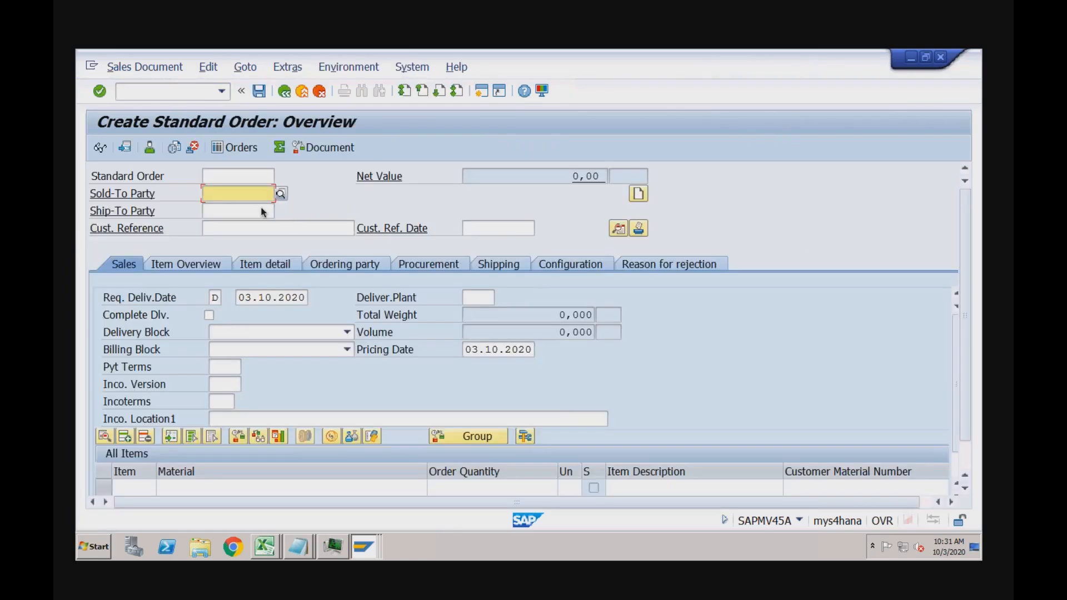
Enter the sold-to party number, customer reference Test and customer reference date 13.09.2020 in the new order
key(Down)
key(Return)
click(225, 228)
key(Down)
key(Return)
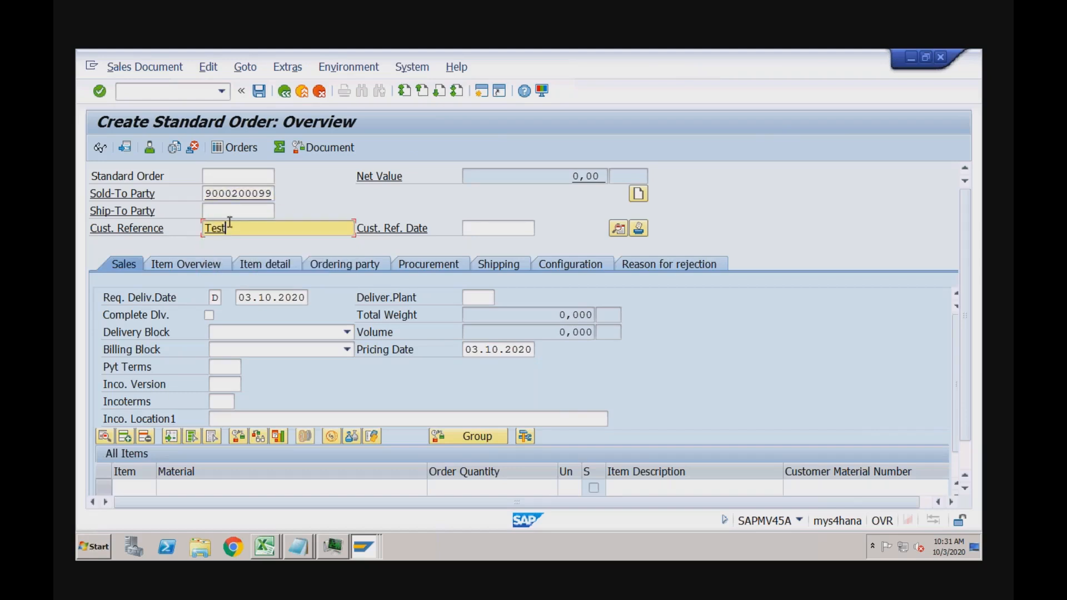
click(469, 229)
key(Down)
key(Return)
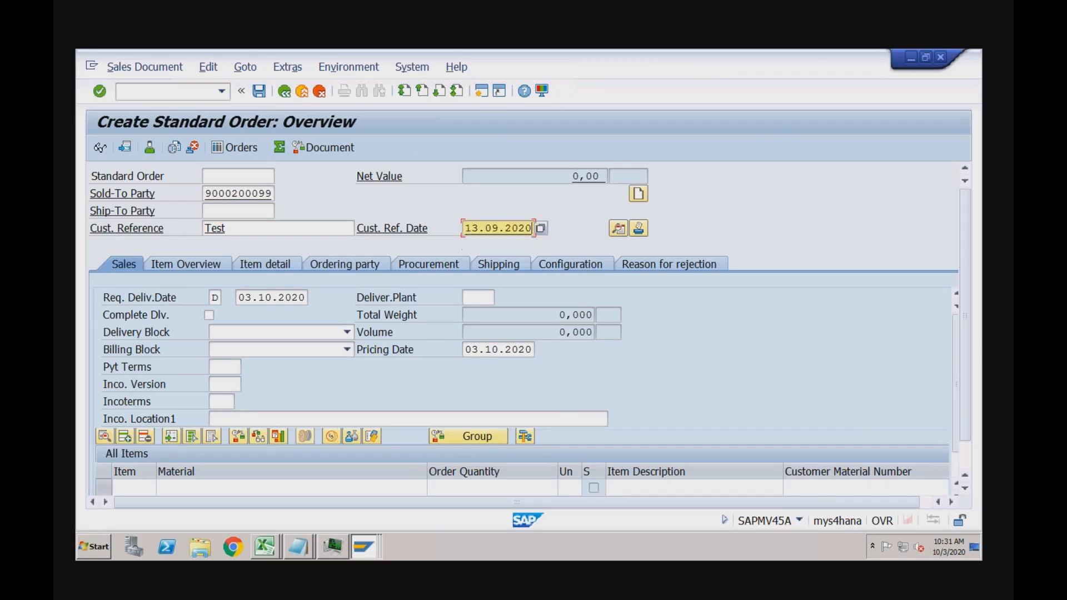
Set the order's payment terms to 0001 and its Incoterms to CFR with location test
click(222, 367)
key(Down)
key(Return)
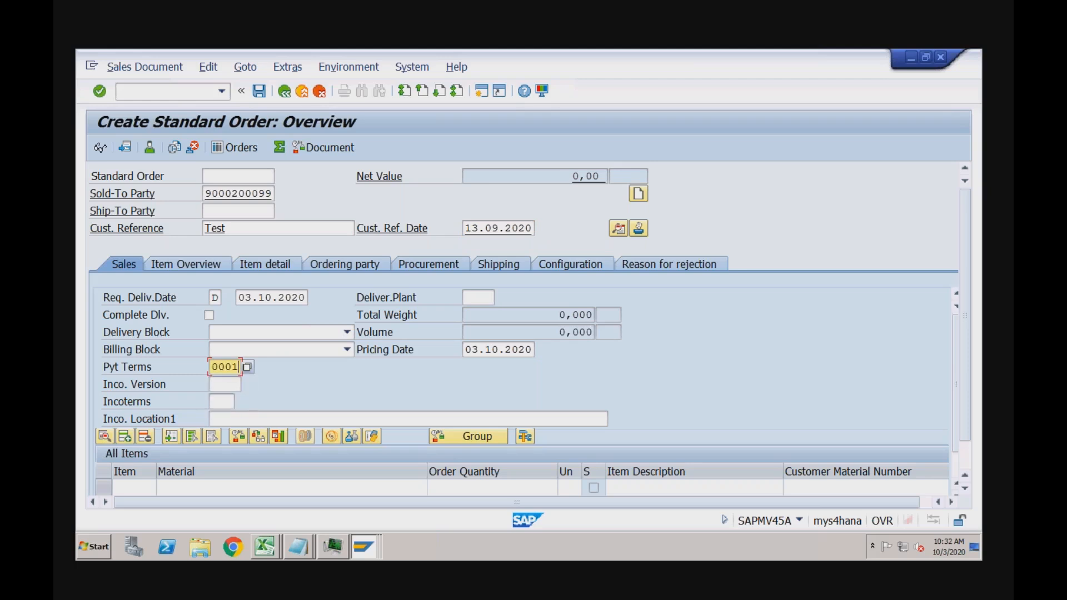
click(216, 401)
key(Down)
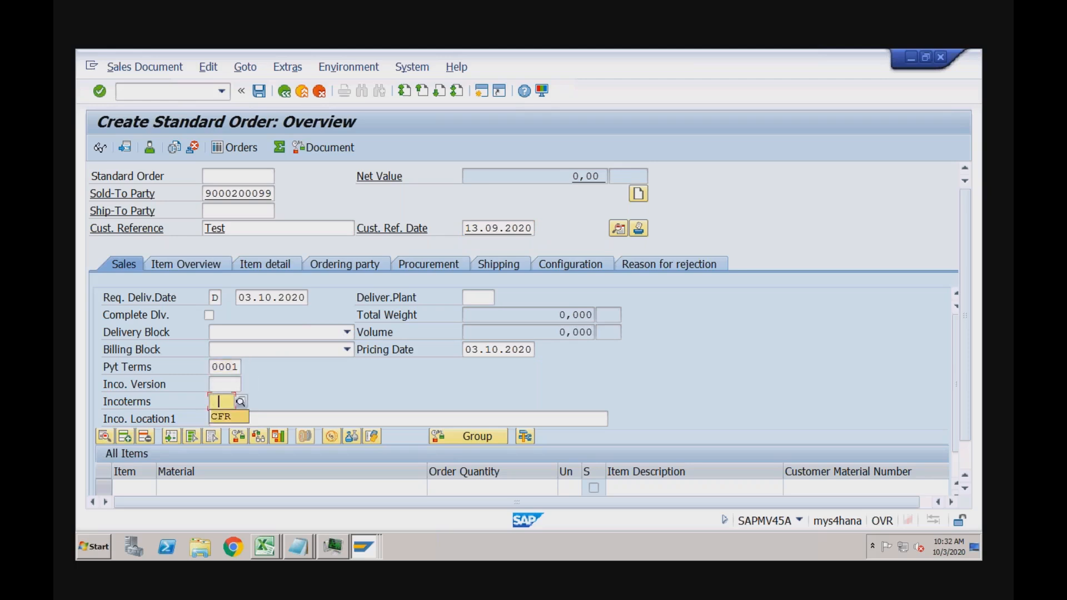
key(Return)
key(Tab)
text(test)
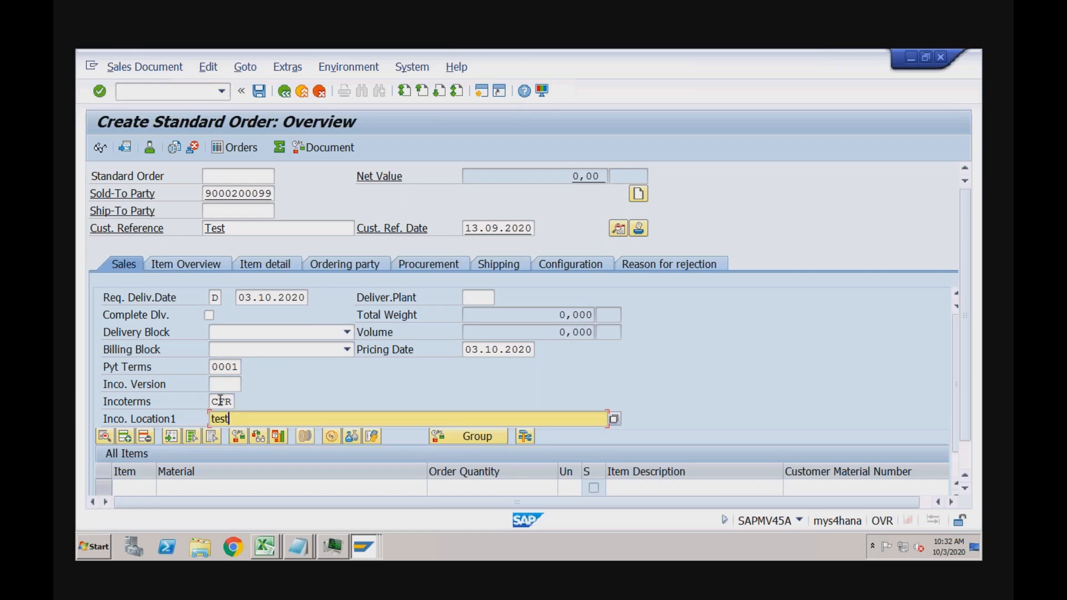
Enter material TRADING_GOODS in the first item row and move across the row to its remaining fields
click(222, 485)
key(Down)
key(Return)
key(Tab)
key(shift+Tab)
key(Down)
key(Return)
key(Tab)
key(Tab)
key(Tab)
key(Tab)
key(Tab)
key(Tab)
key(Tab)
key(Tab)
key(Tab)
key(Tab)
key(Tab)
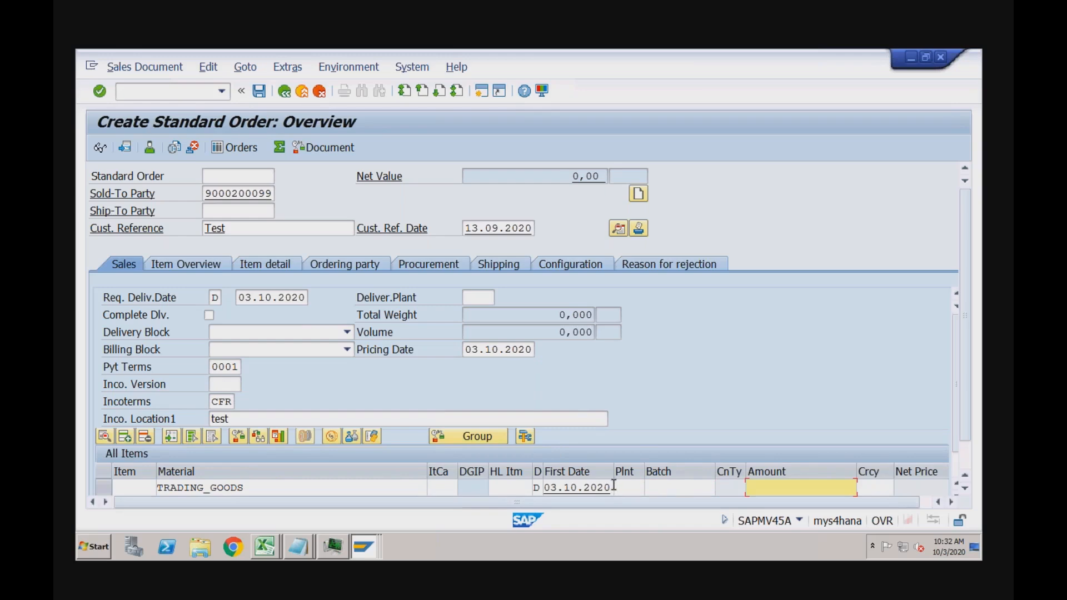
Assign plant RC01 to the TRADING_GOODS item and confirm the order entries
key(shift+Tab)
key(shift+Tab)
key(shift+Tab)
key(Down)
key(Return)
key(Return)
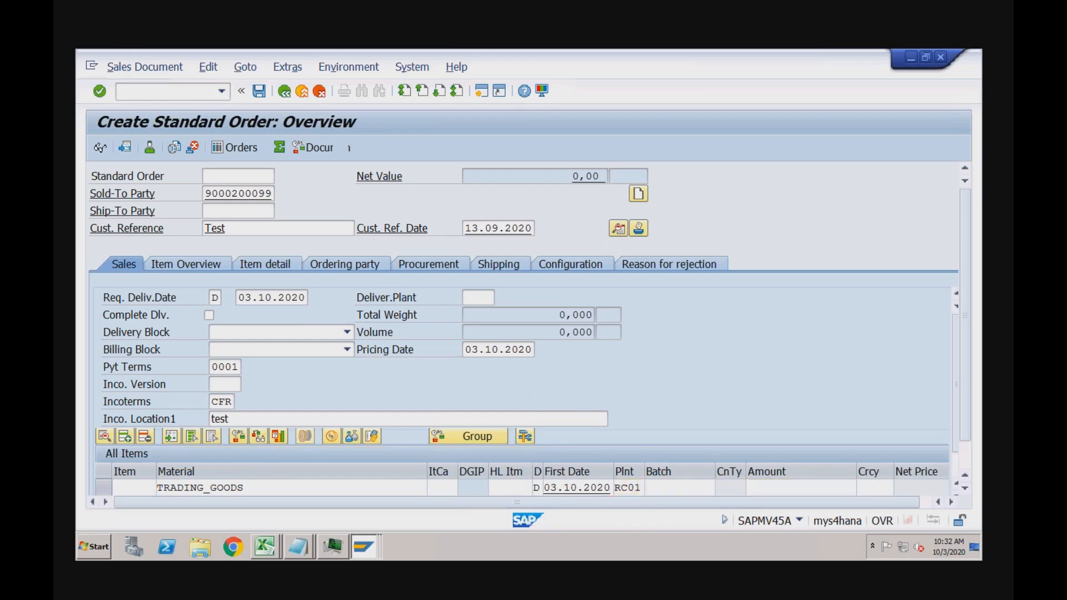
click(535, 491)
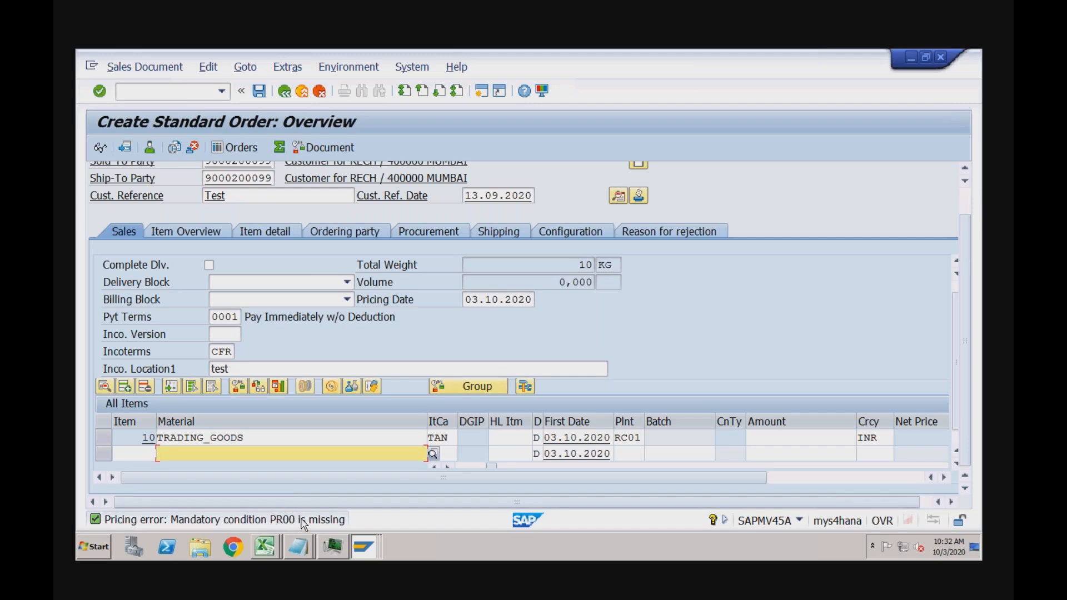
In a new session, start VK11 for condition type PR00 with the key combination Customer/material with release status
click(481, 90)
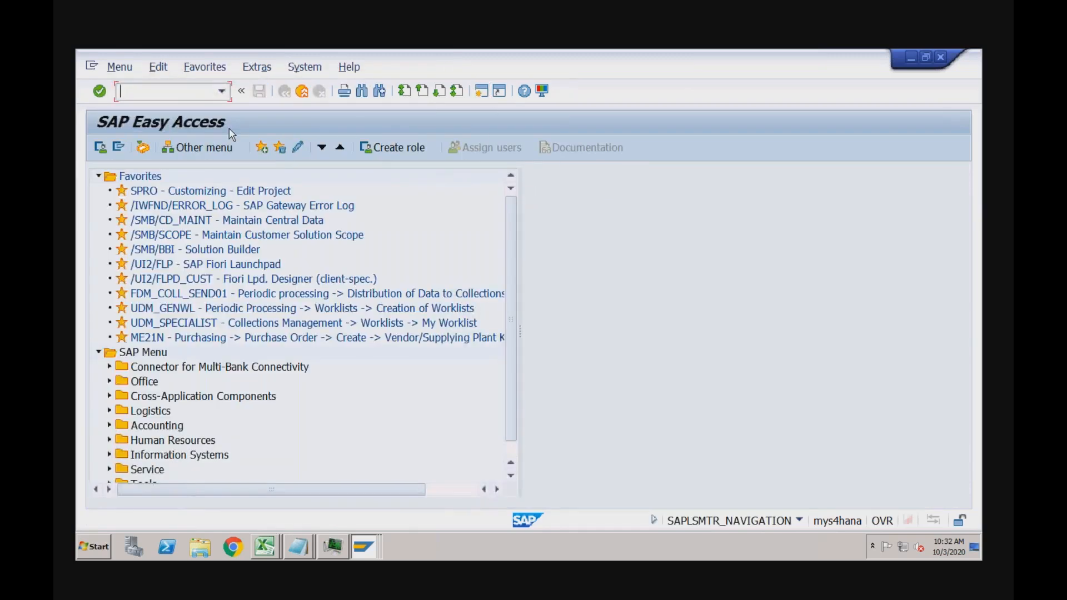
text(vk11)
key(Return)
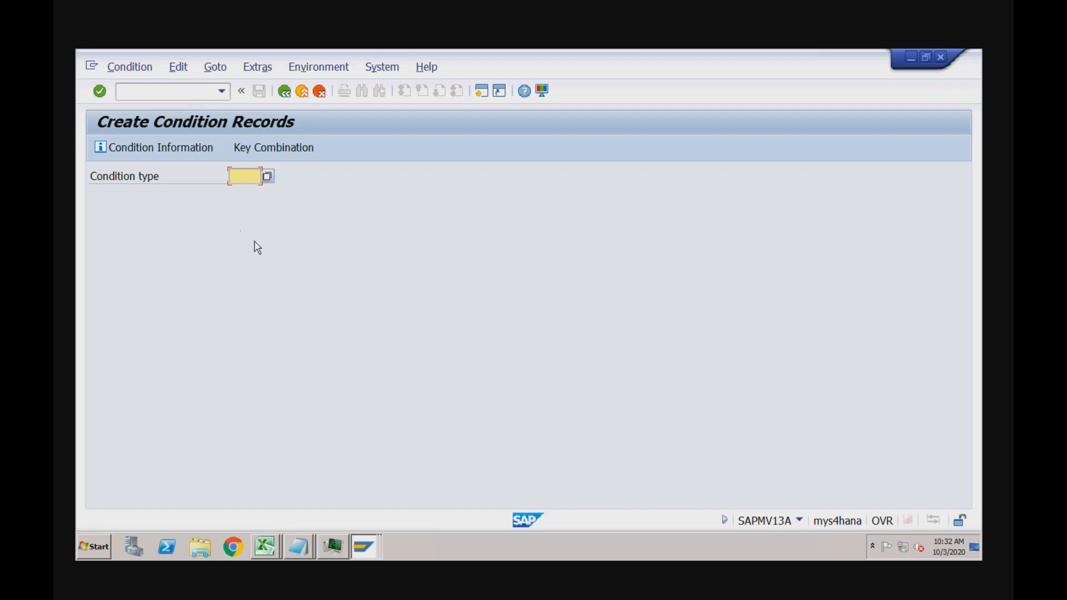
text(PR00)
key(Return)
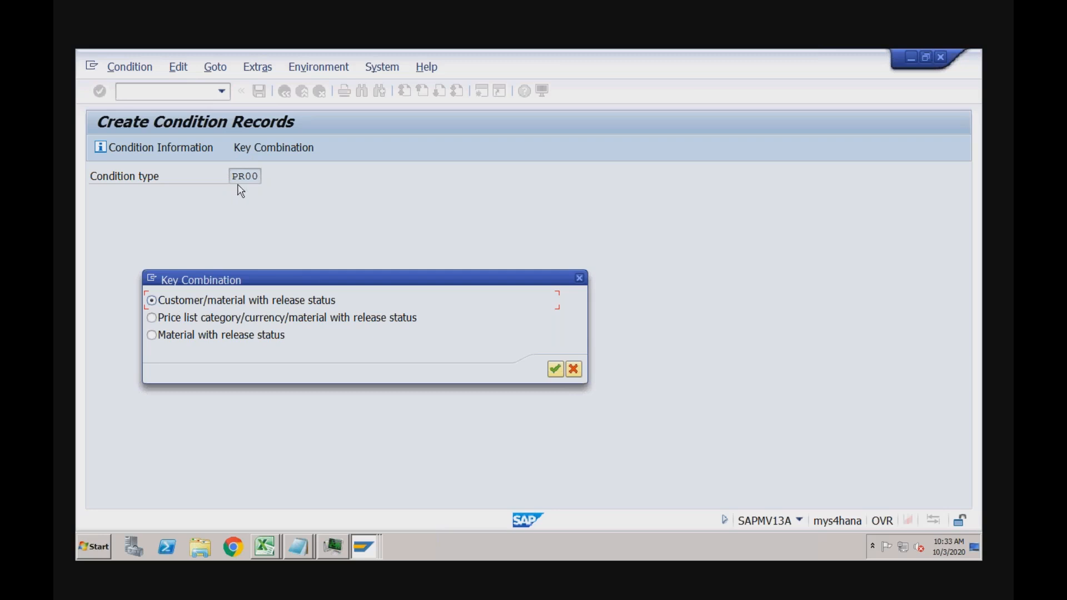
click(151, 334)
click(555, 369)
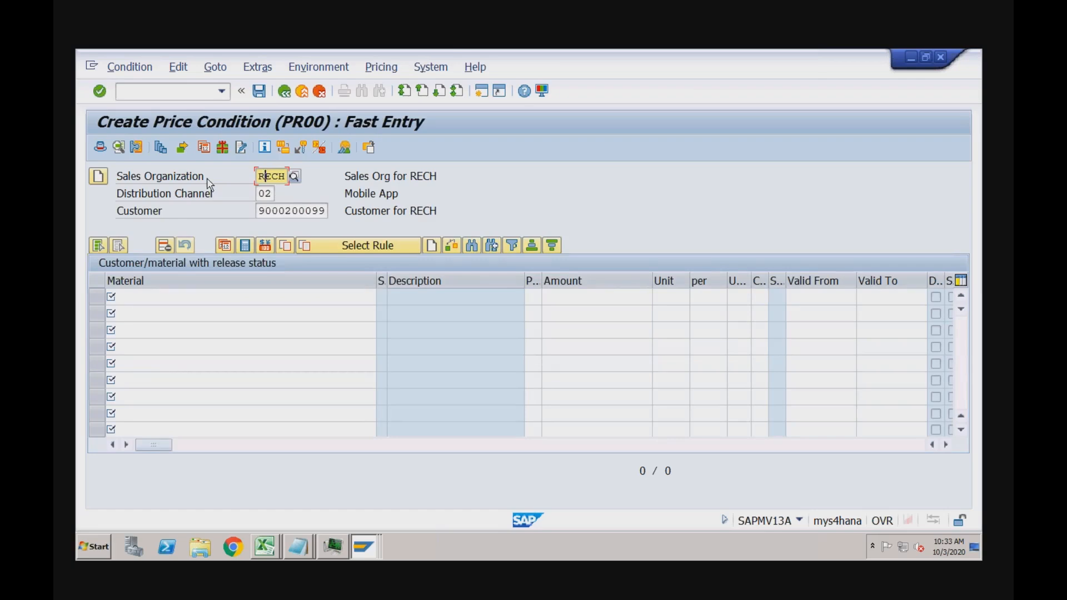
Enter a price of 10.000 for material TRADING_GOODS under sales organization RECH and distribution channel 02
click(266, 193)
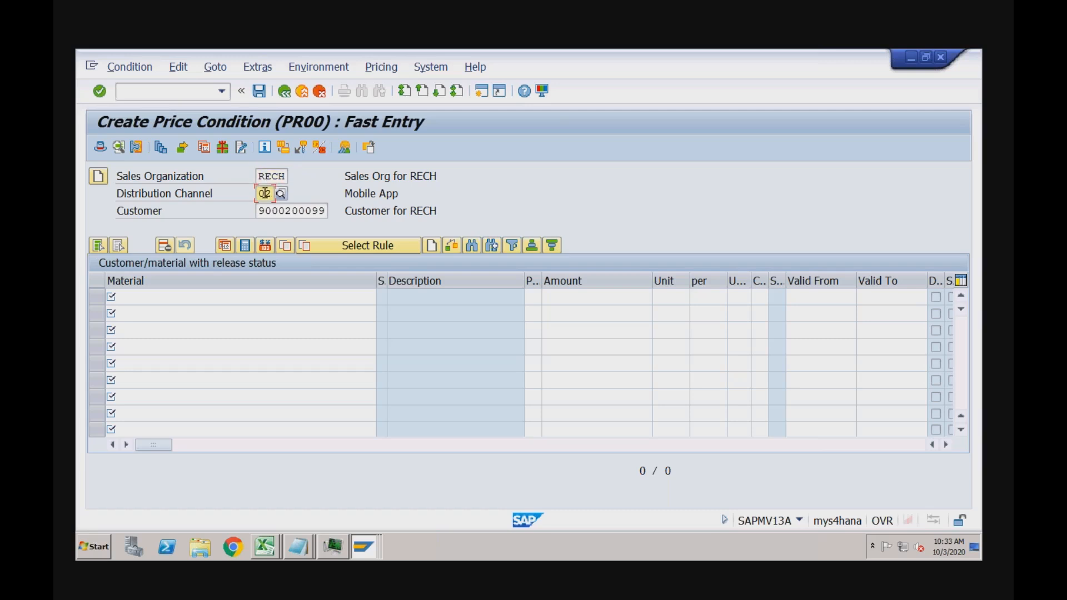
click(274, 213)
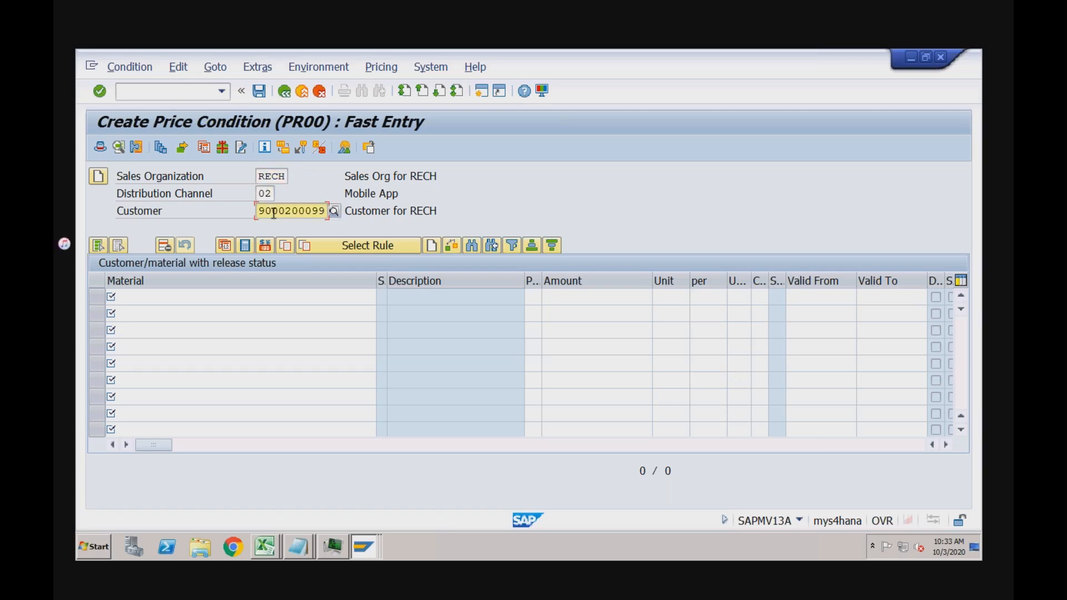
click(197, 296)
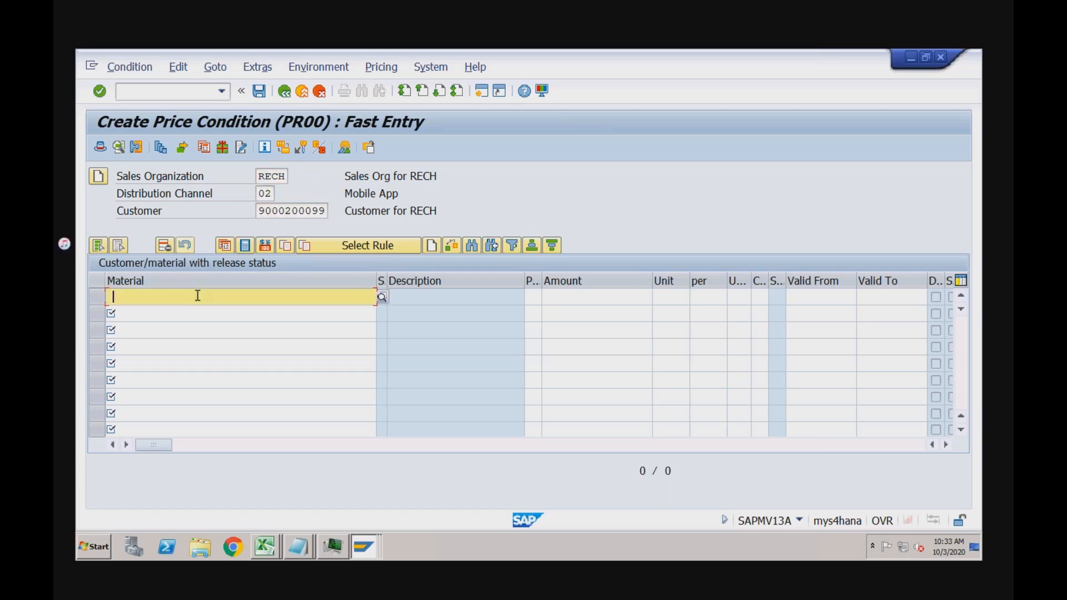
text(tradin)
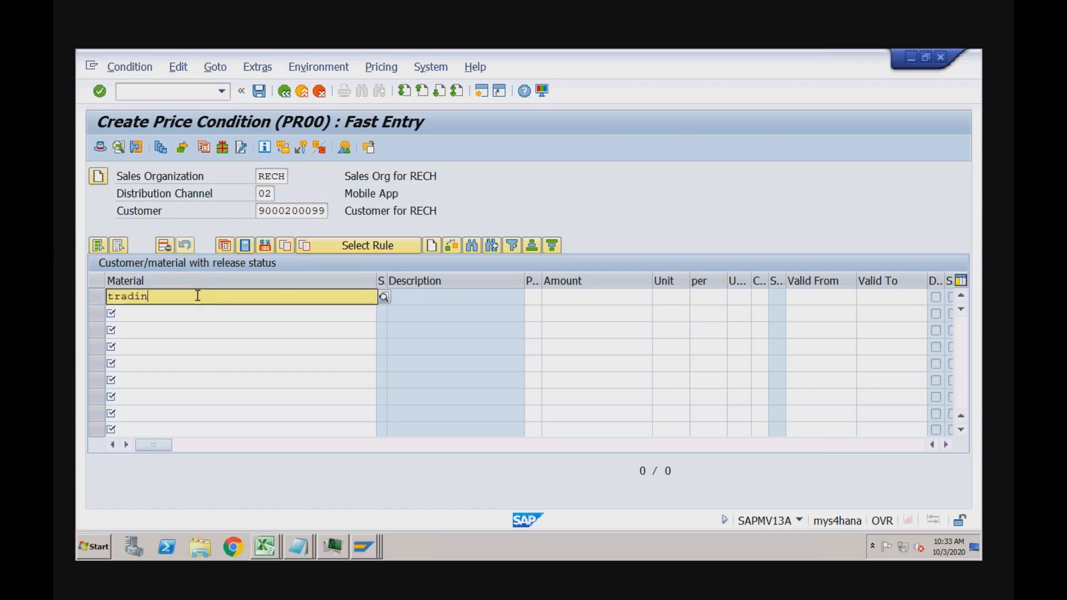
click(181, 331)
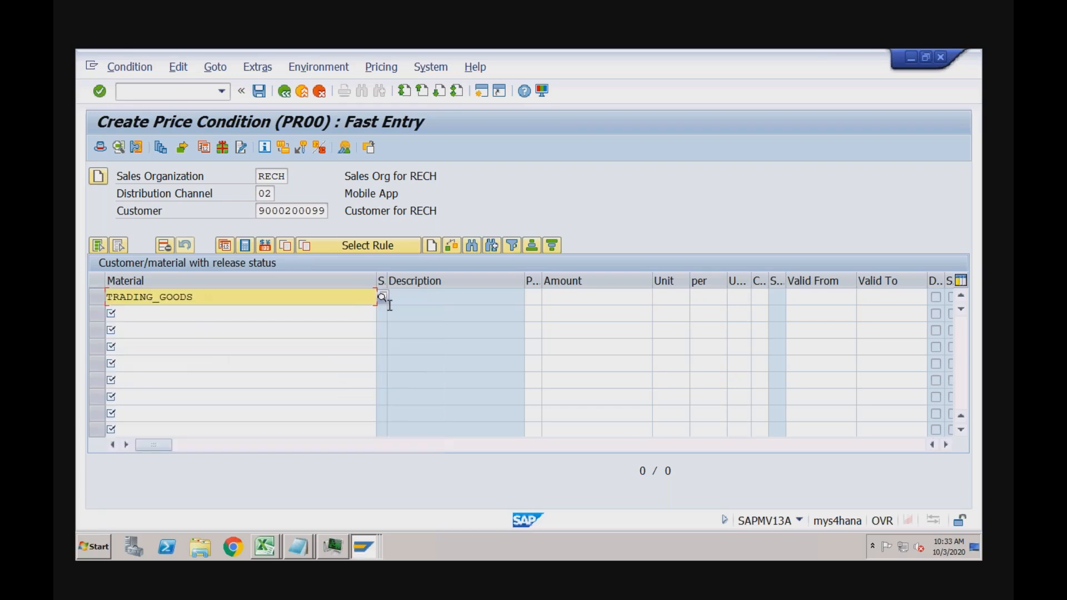
click(564, 297)
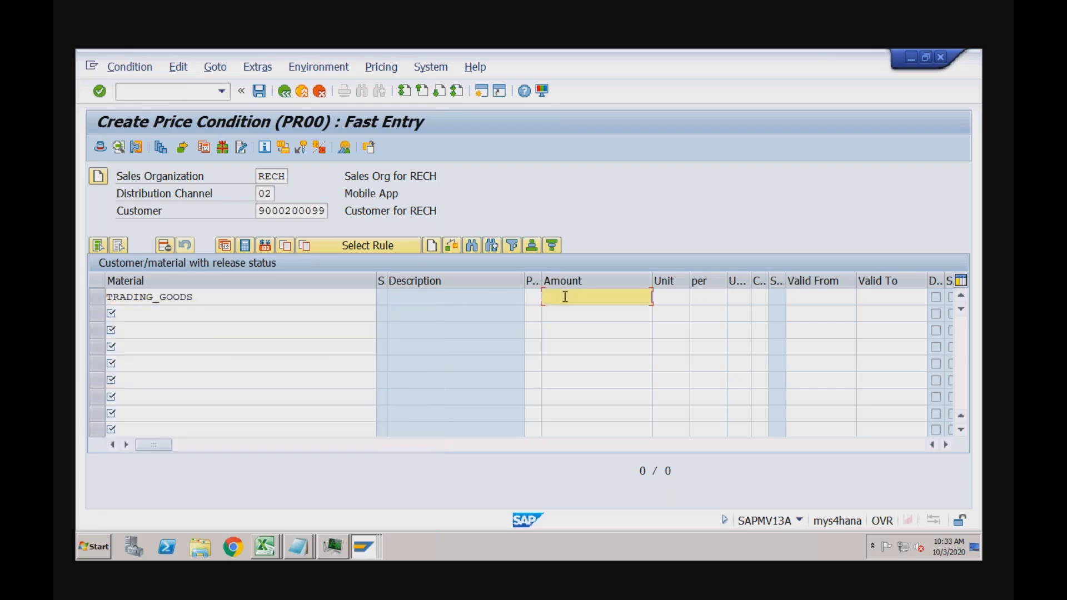
text(10.000)
key(Return)
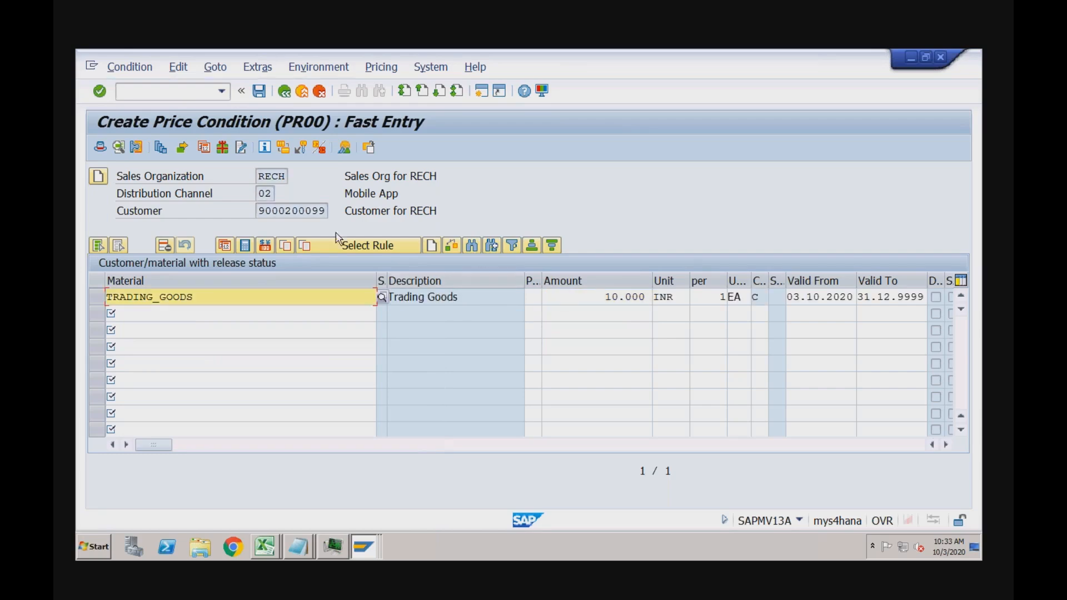
Check the customer and amount of the PR00 price, and save the condition record
click(290, 211)
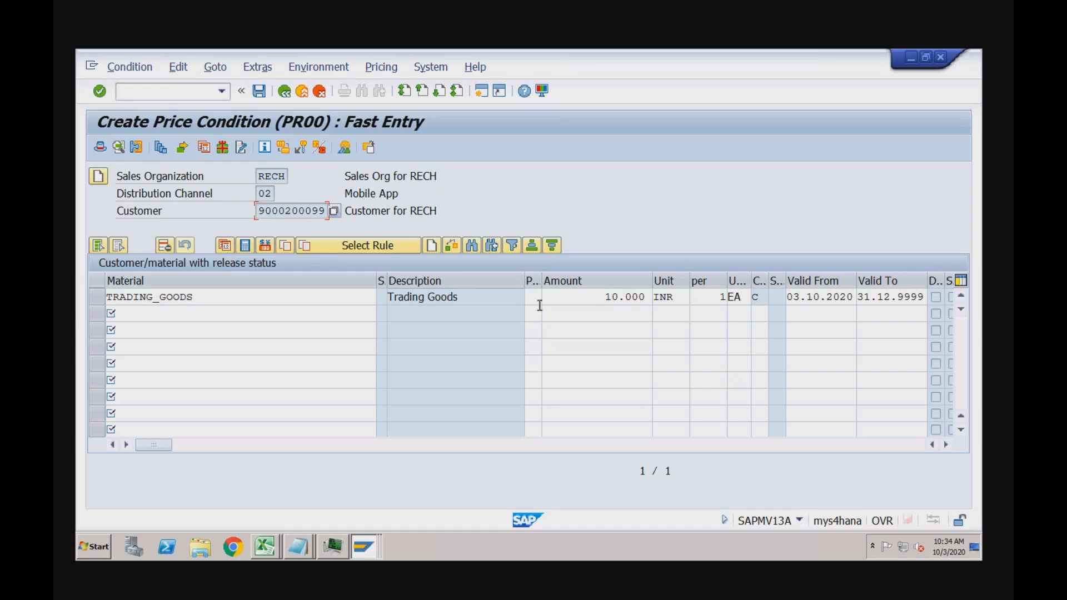
click(583, 297)
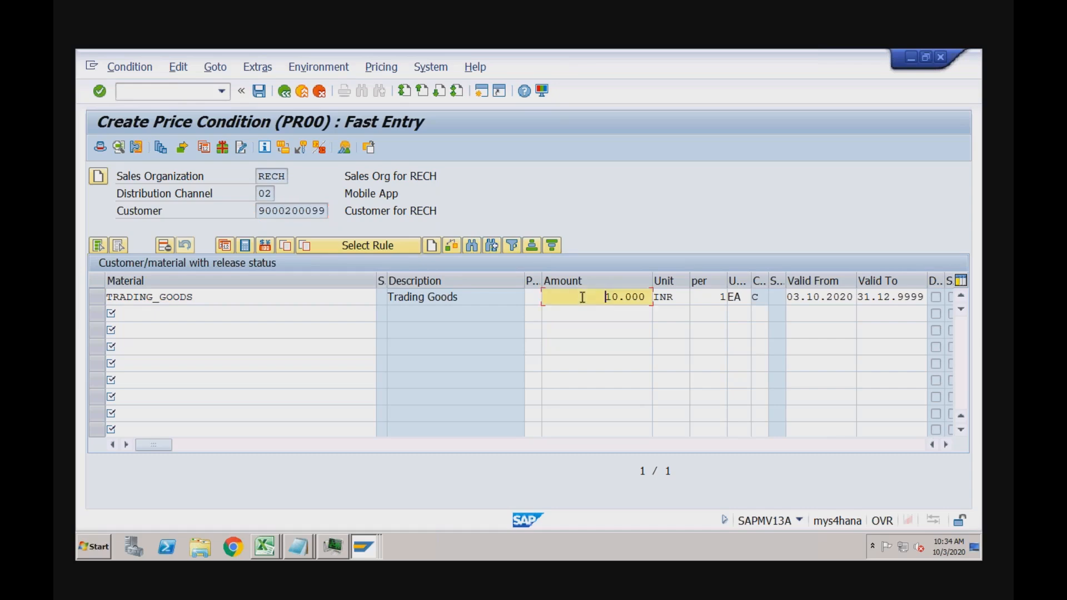
click(260, 91)
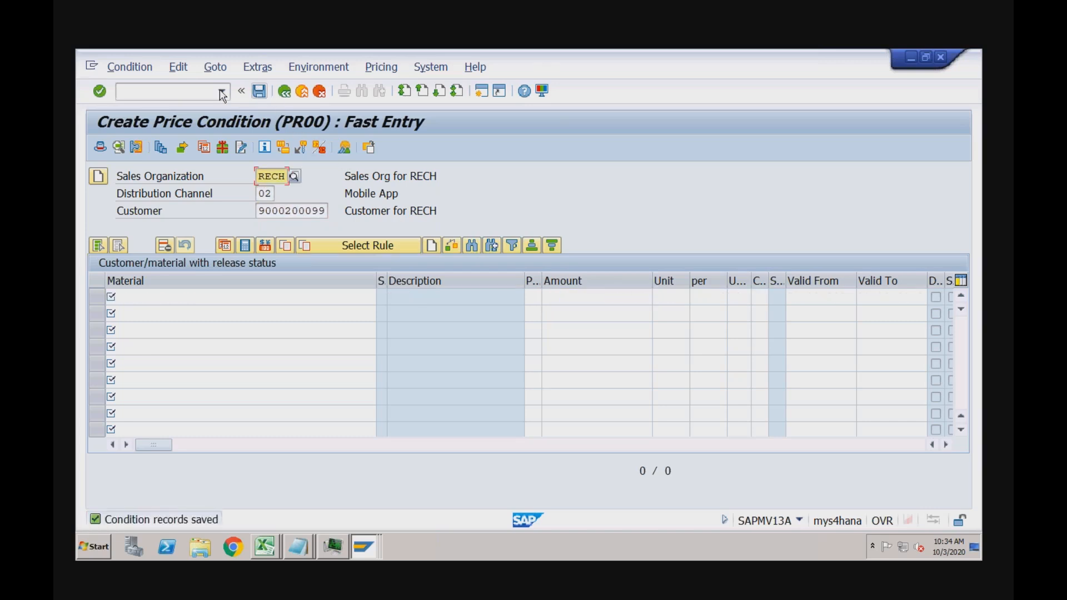
Start a standard order (OR) in VA01 for sales organization RECH and fill in the sold-to party's customer number
click(178, 89)
text(/nva01)
key(Return)
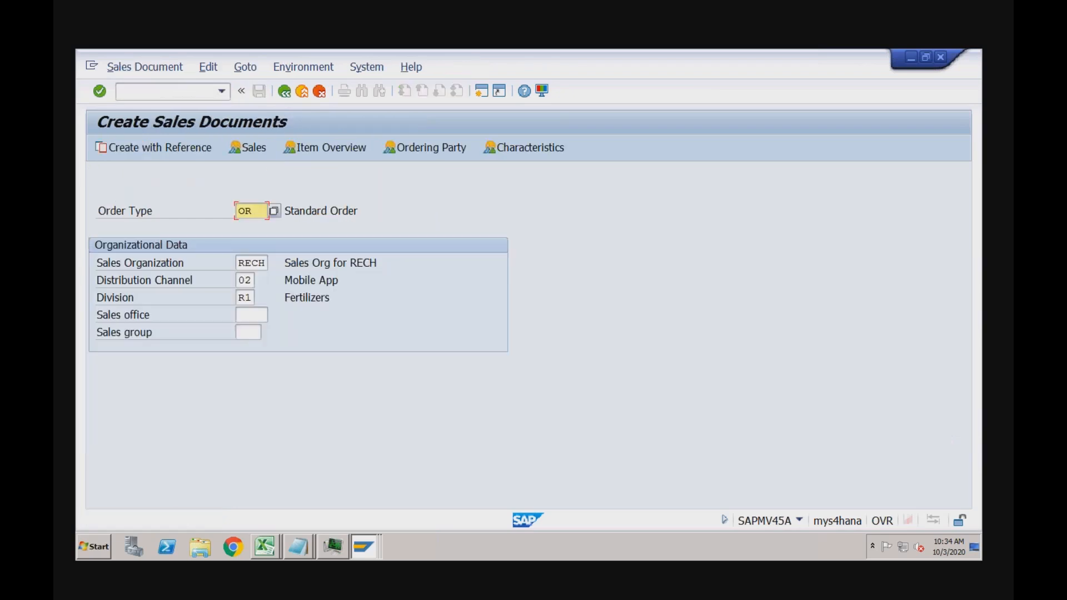
key(Return)
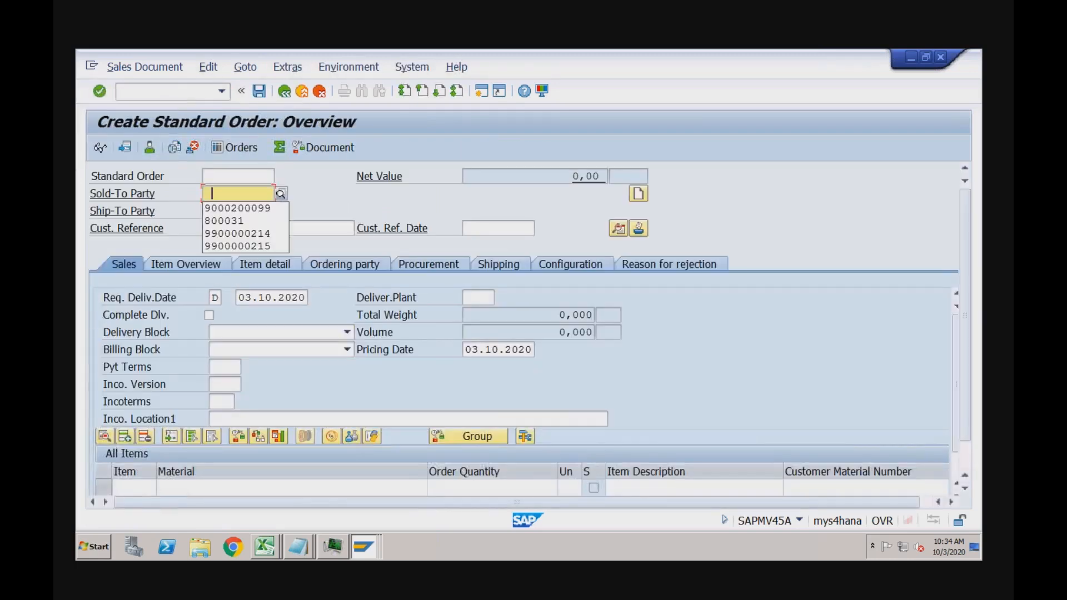
key(Return)
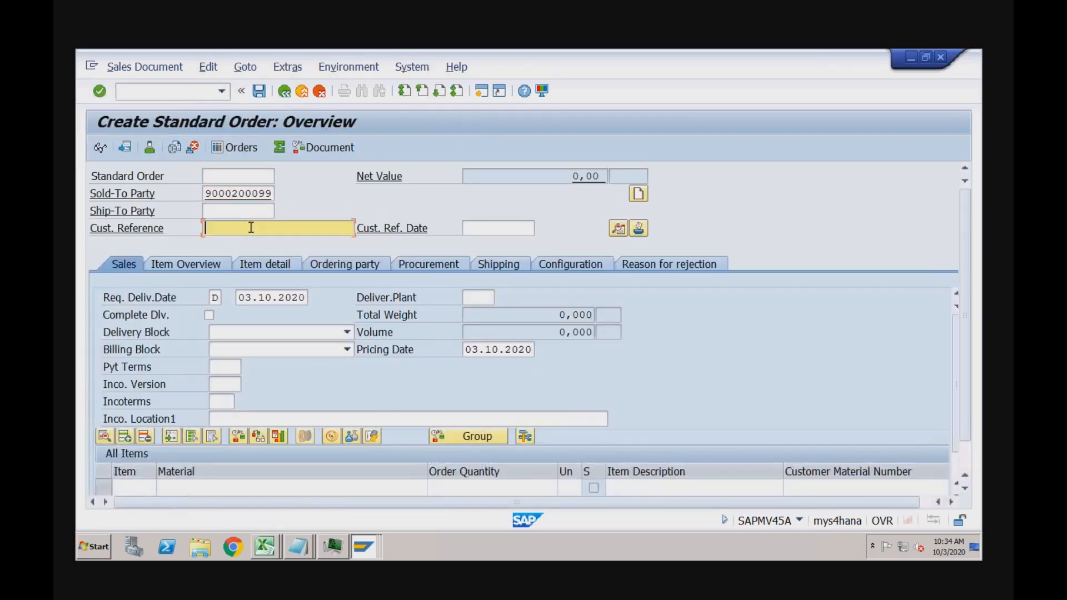
Fill in the order header with customer reference Test, payment terms 0001, Incoterms CFR and Incoterms location test
click(252, 228)
key(Down)
key(Return)
click(236, 367)
key(Down)
key(Return)
click(219, 401)
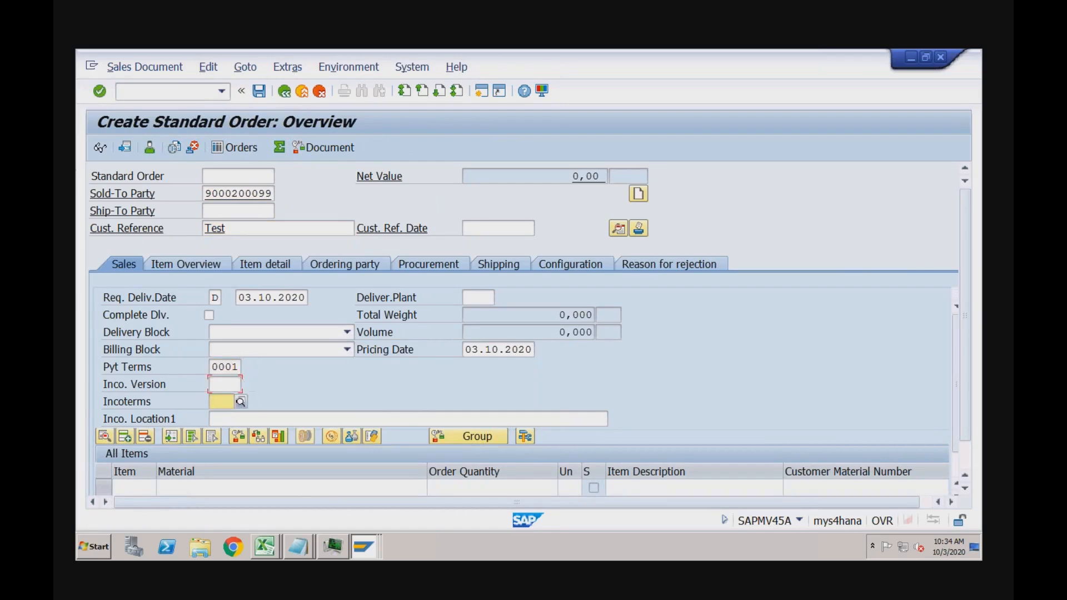
key(Down)
key(Return)
key(Tab)
text(test)
Enter TRADING_GOODS as the first order item with a quantity of 10
click(233, 488)
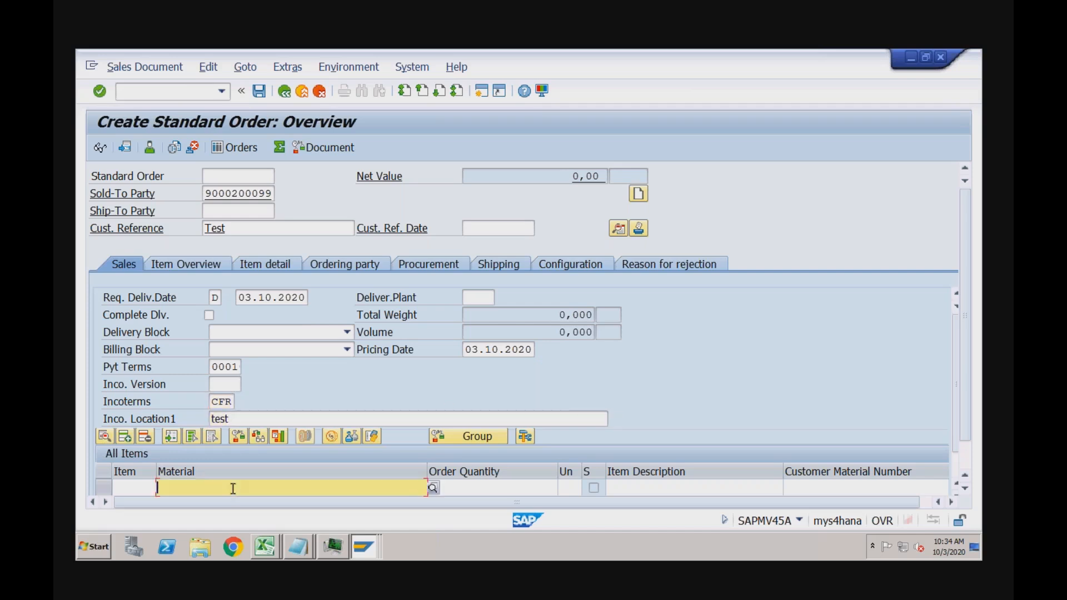
key(Down)
key(Return)
key(Tab)
key(Down)
key(Down)
key(Return)
Set the TRADING_GOODS item's plant to RC01, confirm the entries and acknowledge the freight message
key(Tab)
key(Tab)
key(Tab)
key(Tab)
key(Tab)
key(Tab)
key(Tab)
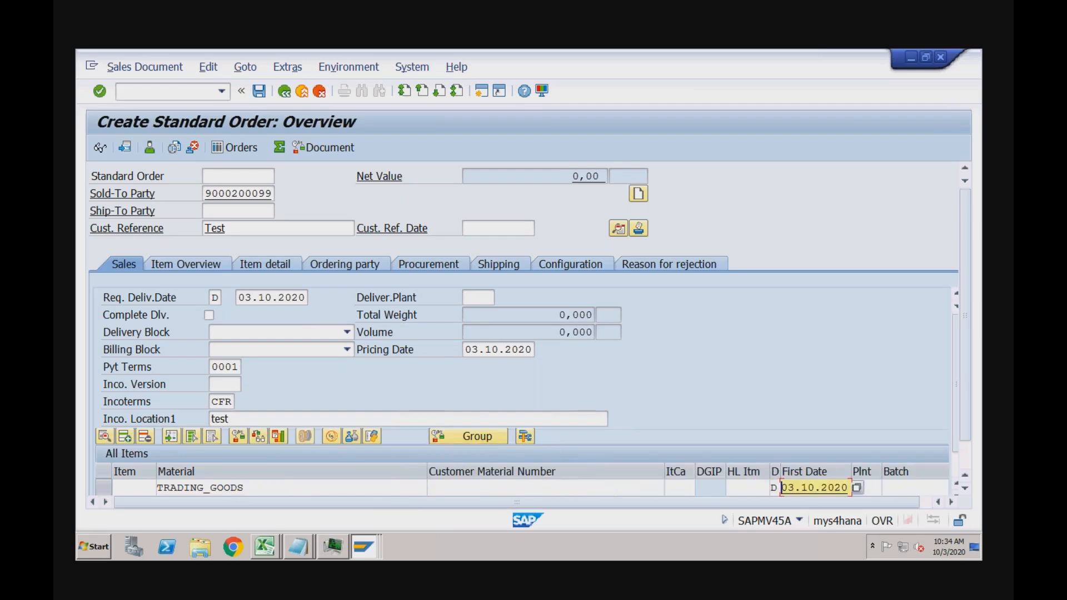
key(Tab)
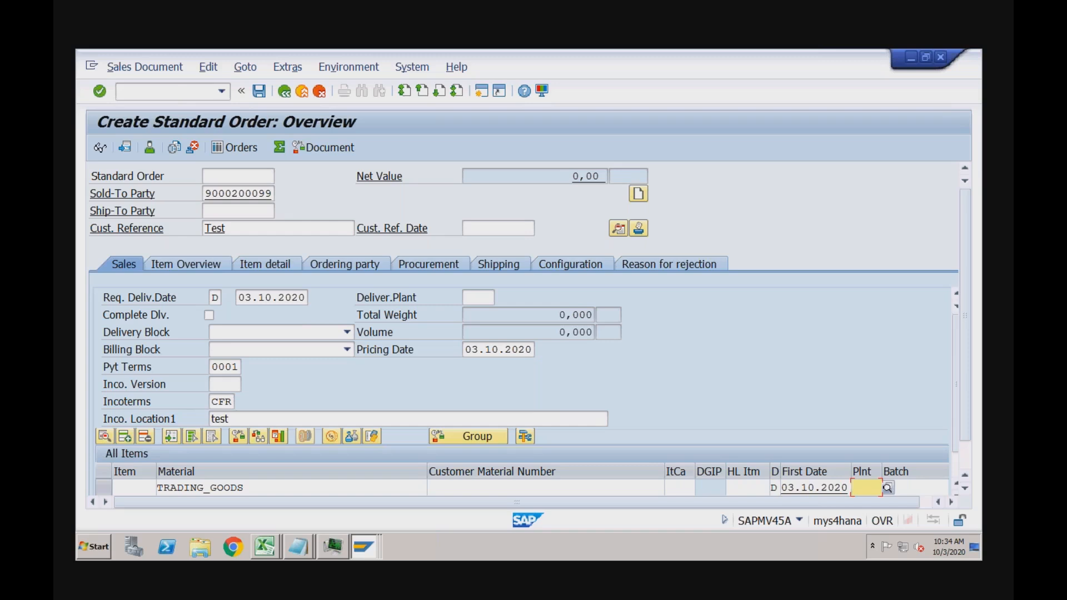
key(Tab)
key(Tab)
key(Tab)
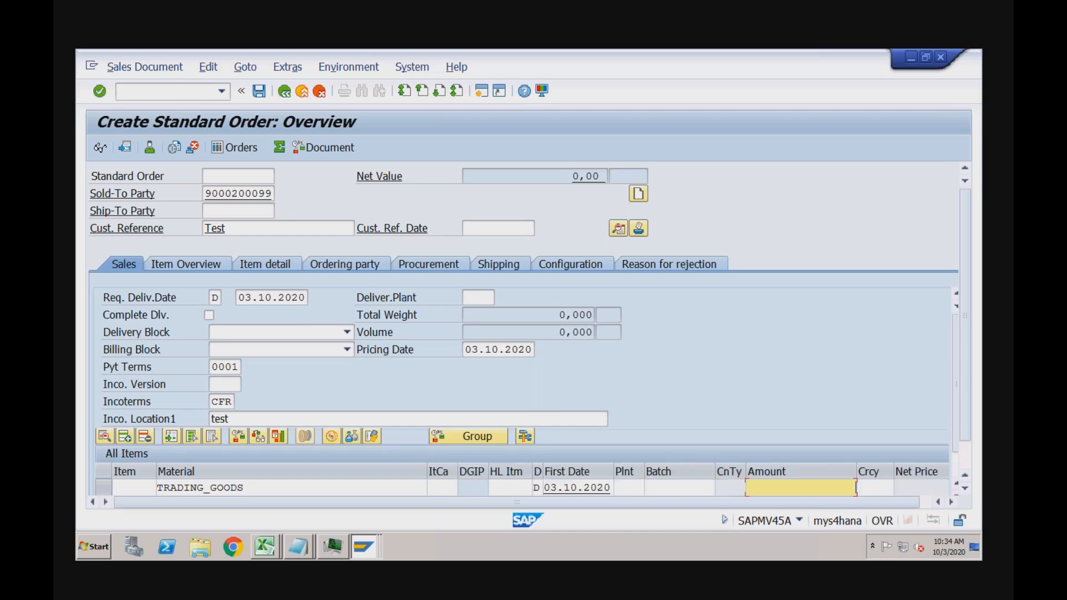
click(628, 486)
key(Down)
key(Down)
key(Return)
key(Return)
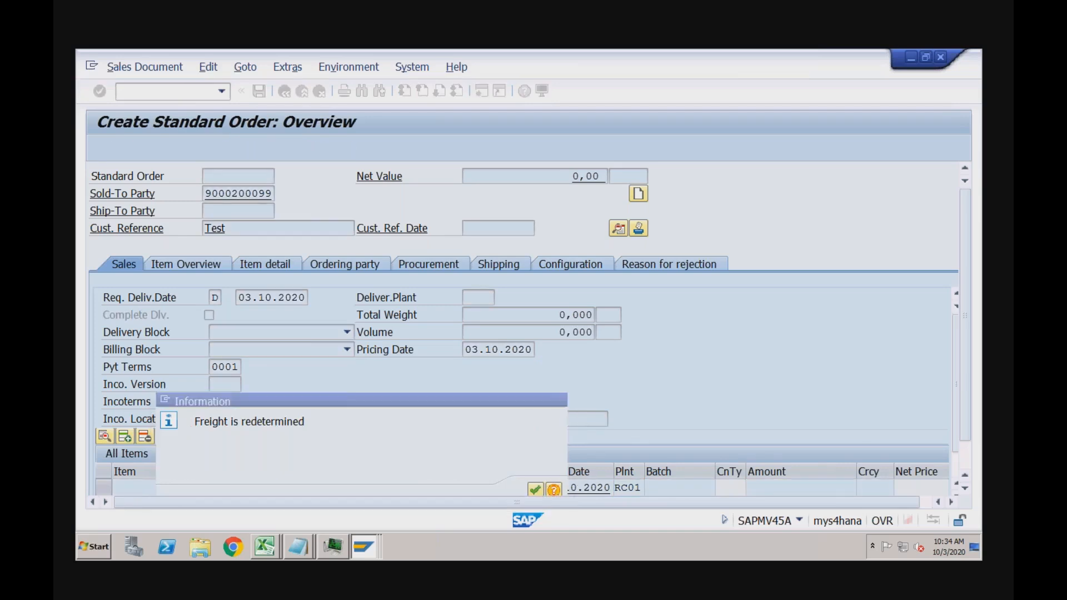
key(Return)
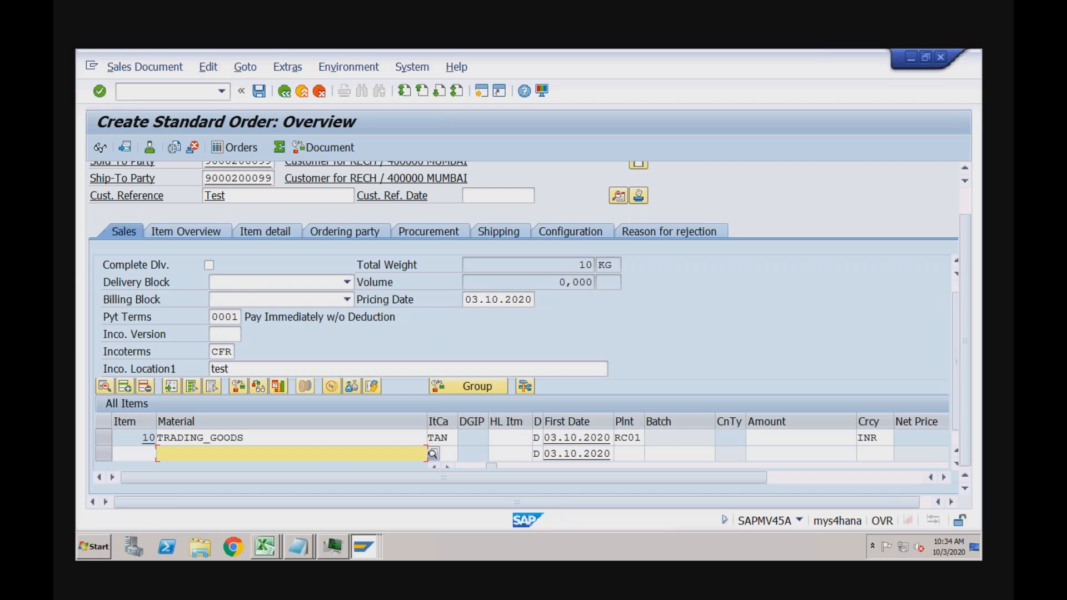
Display the pricing conditions of order item 10 and check the PR00 price amount
double_click(362, 436)
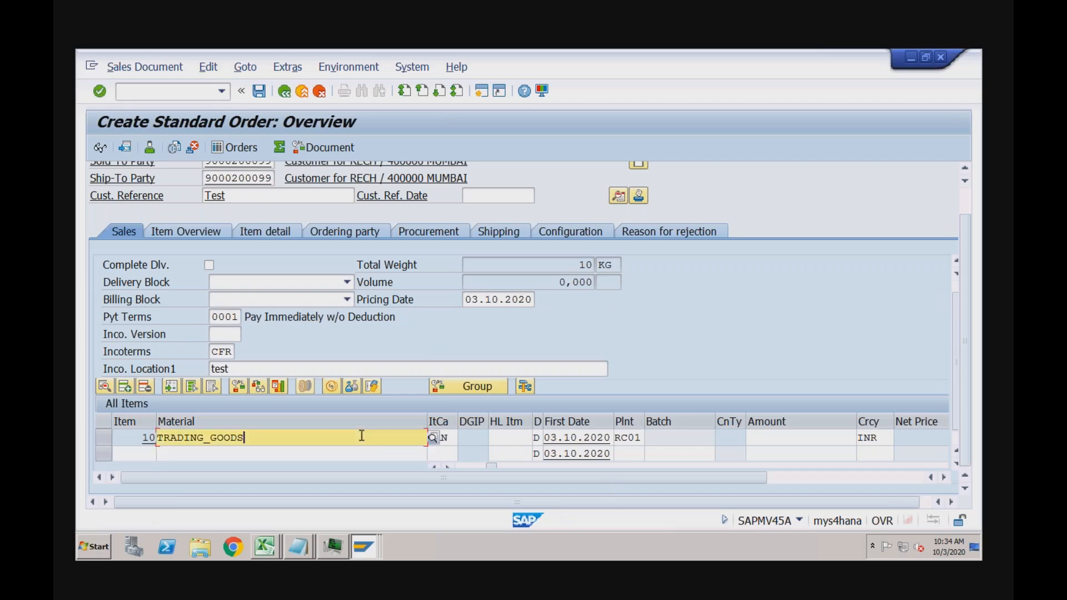
click(398, 244)
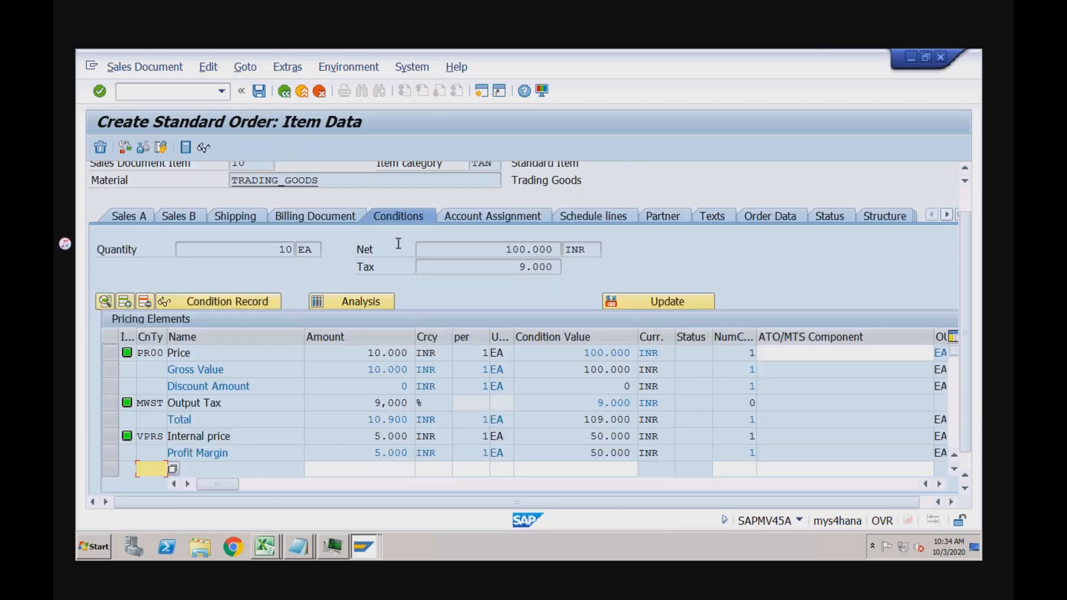
click(354, 354)
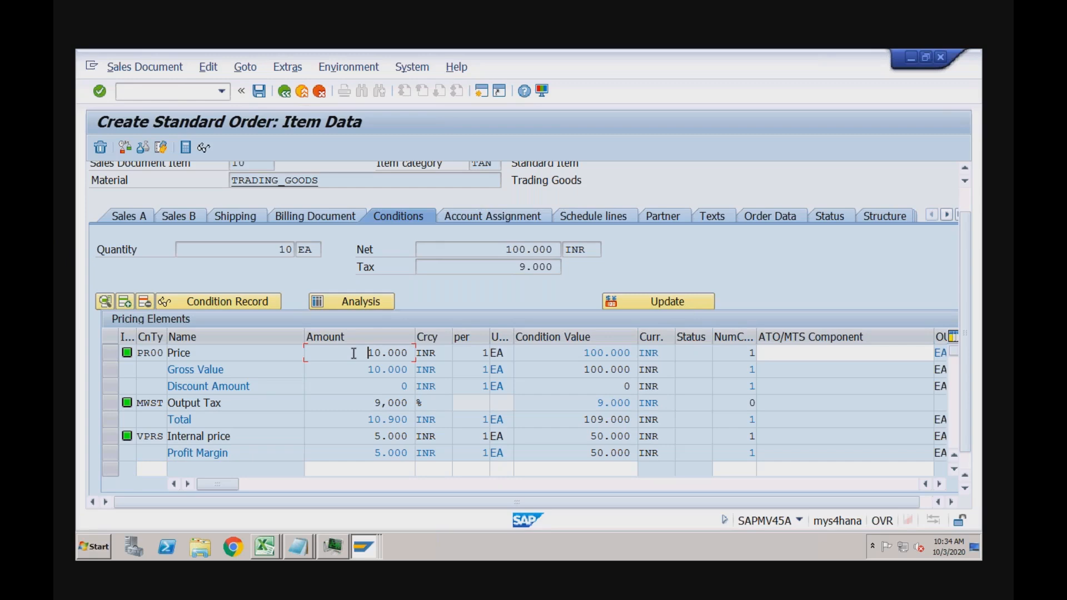
Switch to the earlier order's session and bring up VK11 price entry for PR00 by Customer/material with release status
click(361, 544)
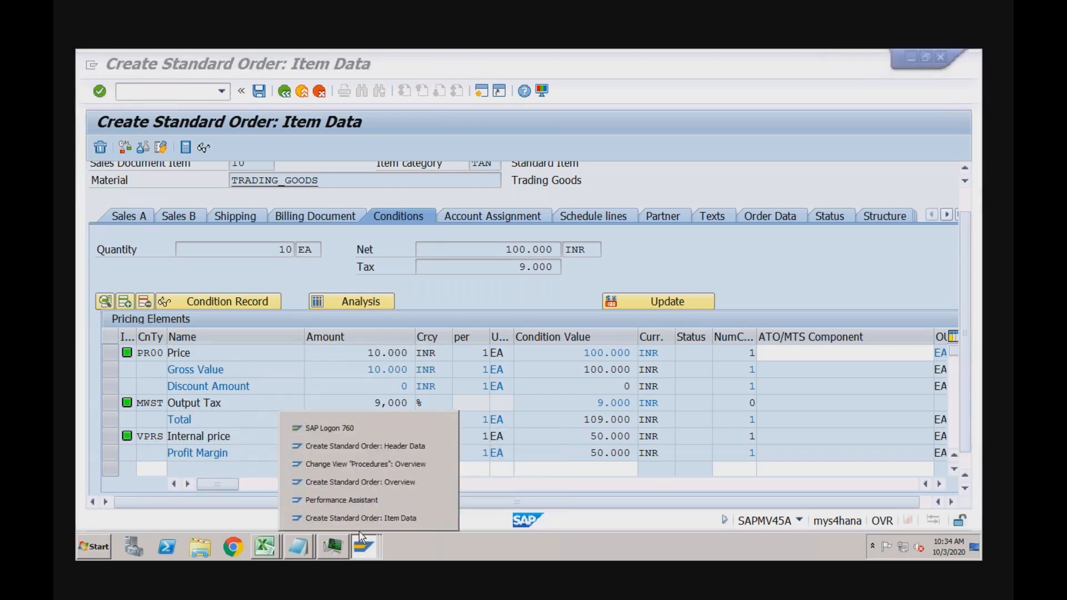
click(373, 483)
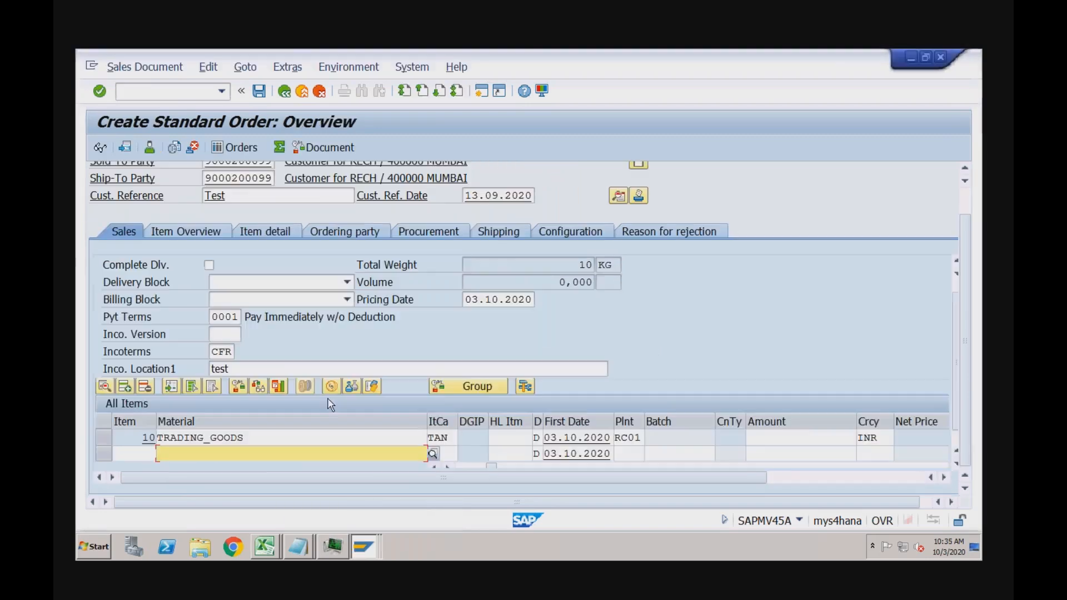
click(174, 92)
text(/nvk11)
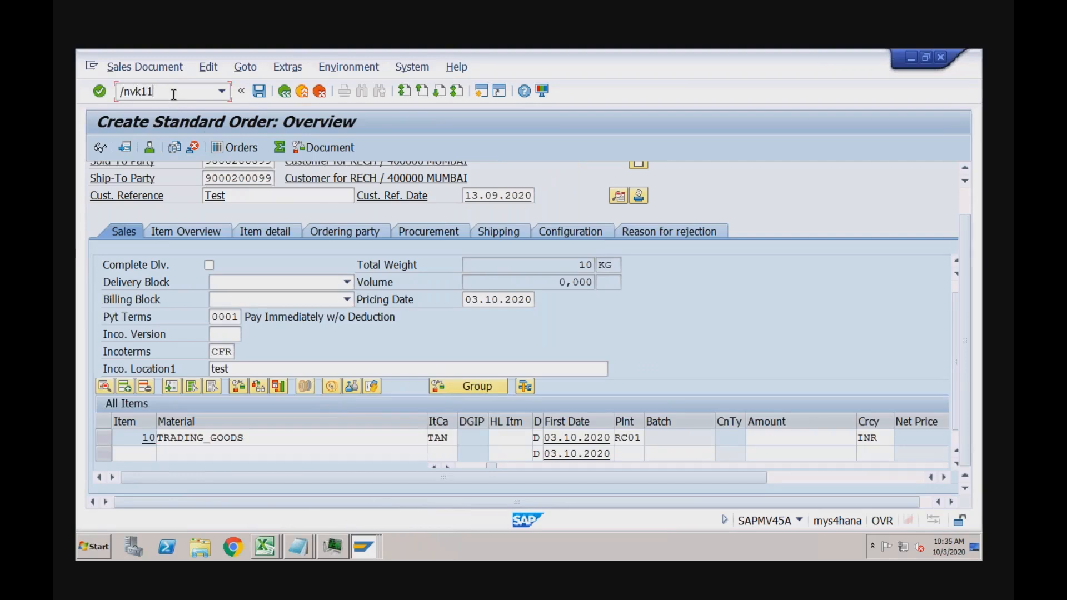
key(Return)
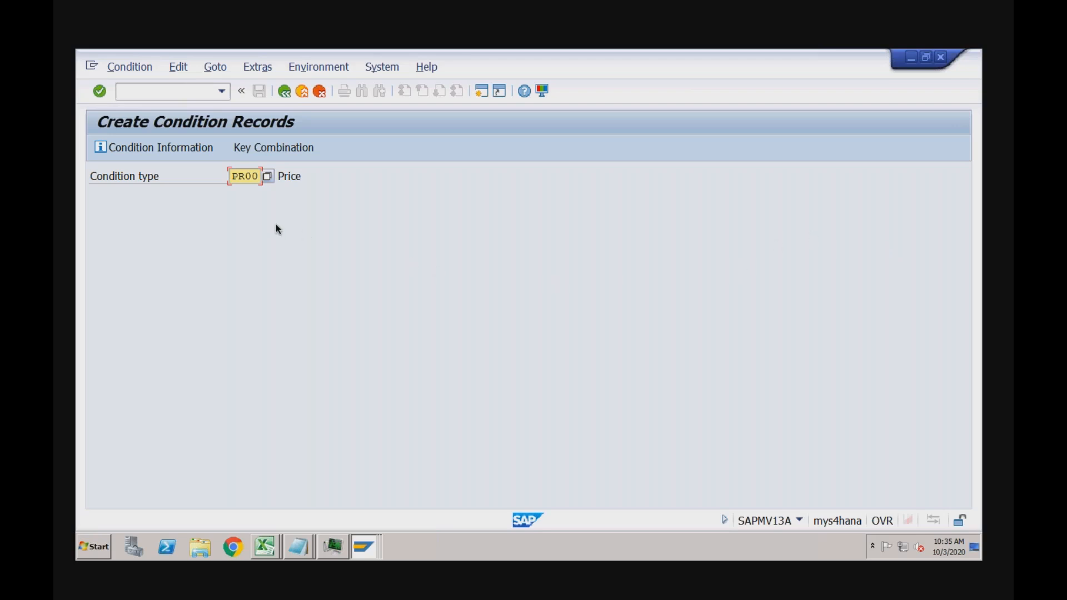
click(253, 177)
key(Return)
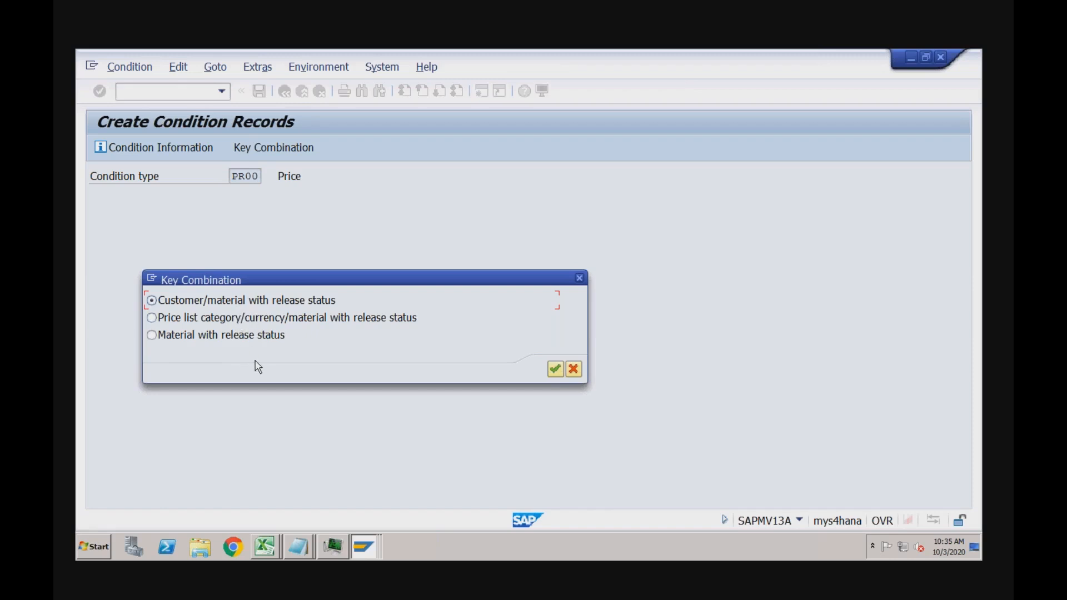
click(556, 369)
Leave the price condition entry, start SPRO and bring up the SAP Reference IMG
click(156, 92)
text(/nspro)
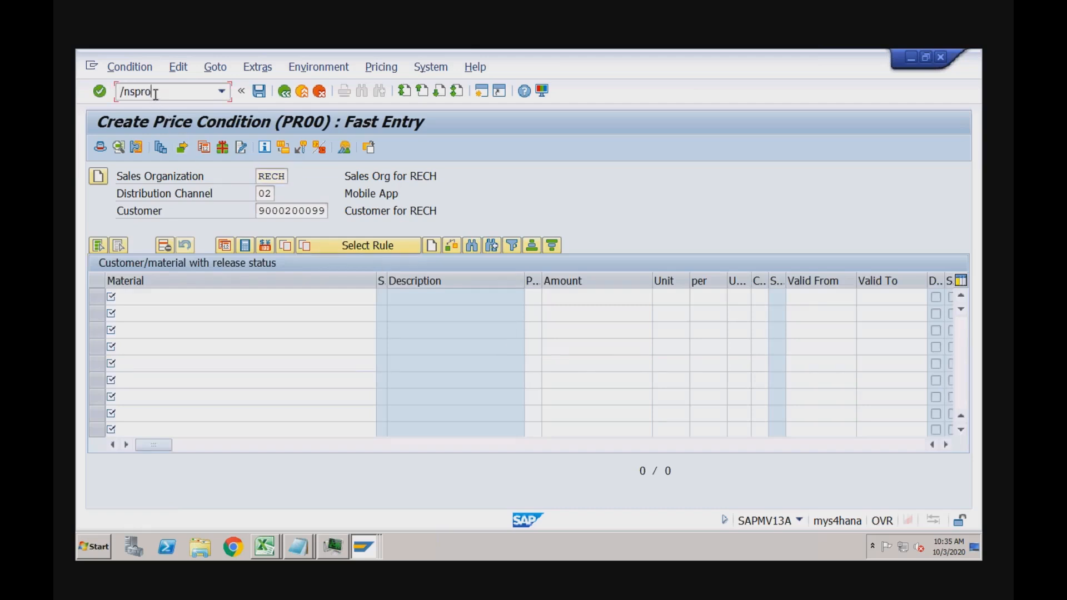
key(Return)
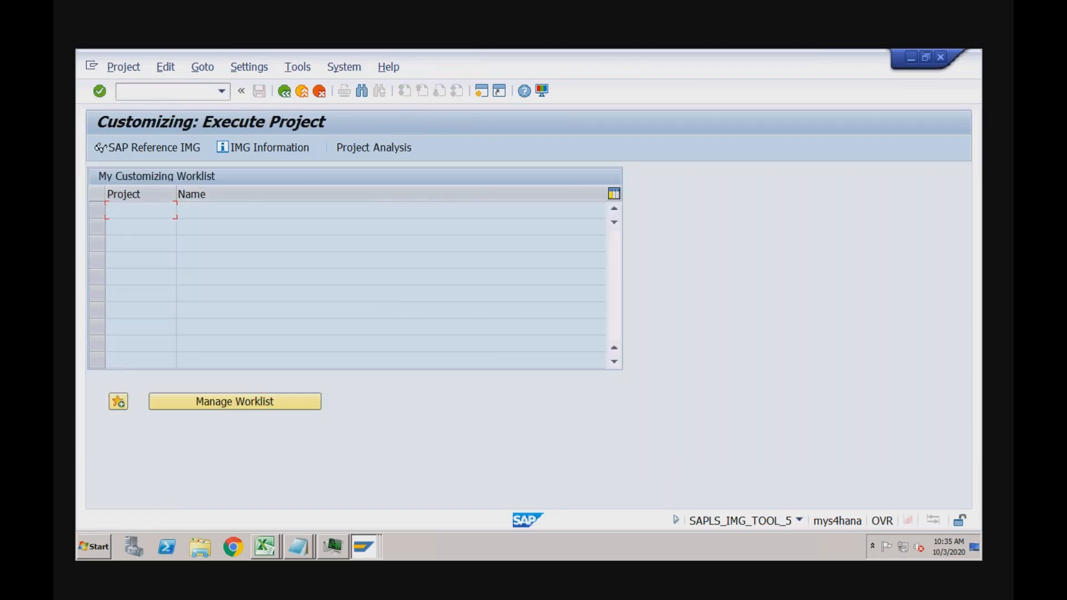
click(142, 148)
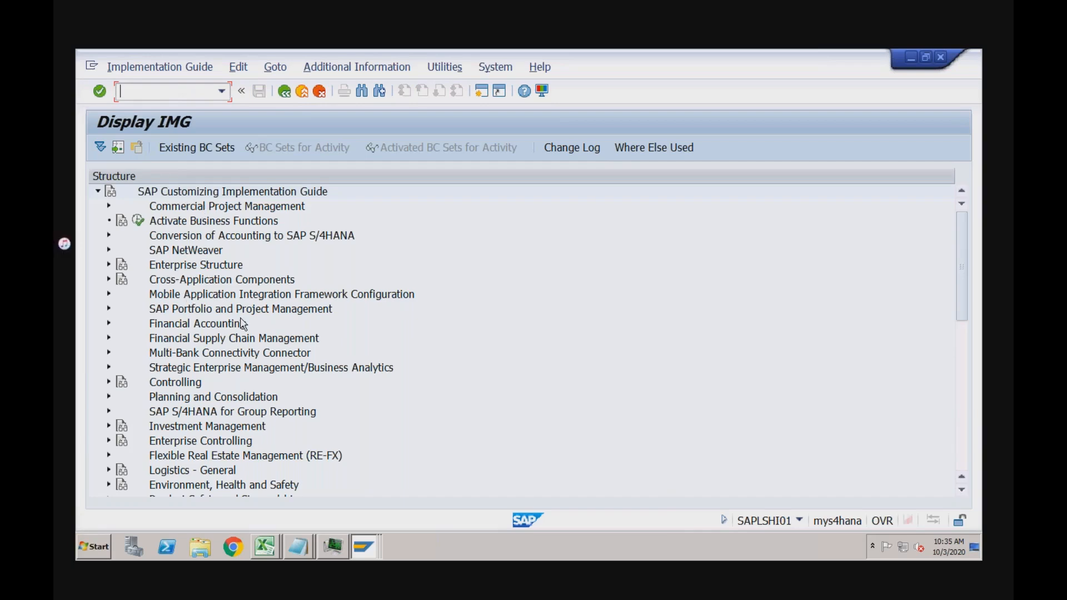
Expand the IMG to Sales and Distribution > Basic Functions > Pricing > Pricing Control and locate Define And Assign Pricing Procedures
click(962, 429)
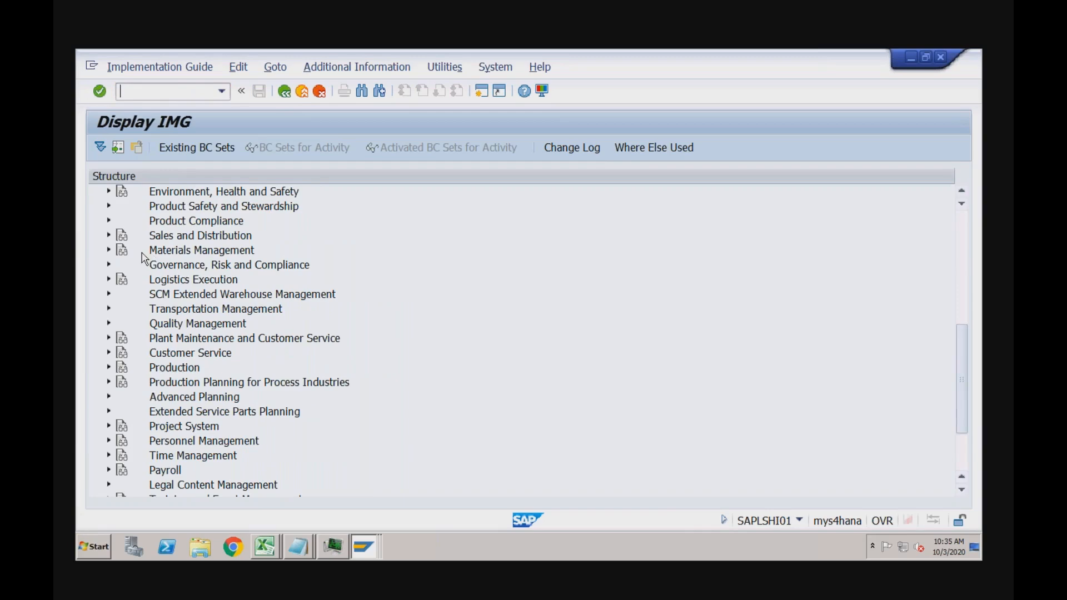
click(111, 235)
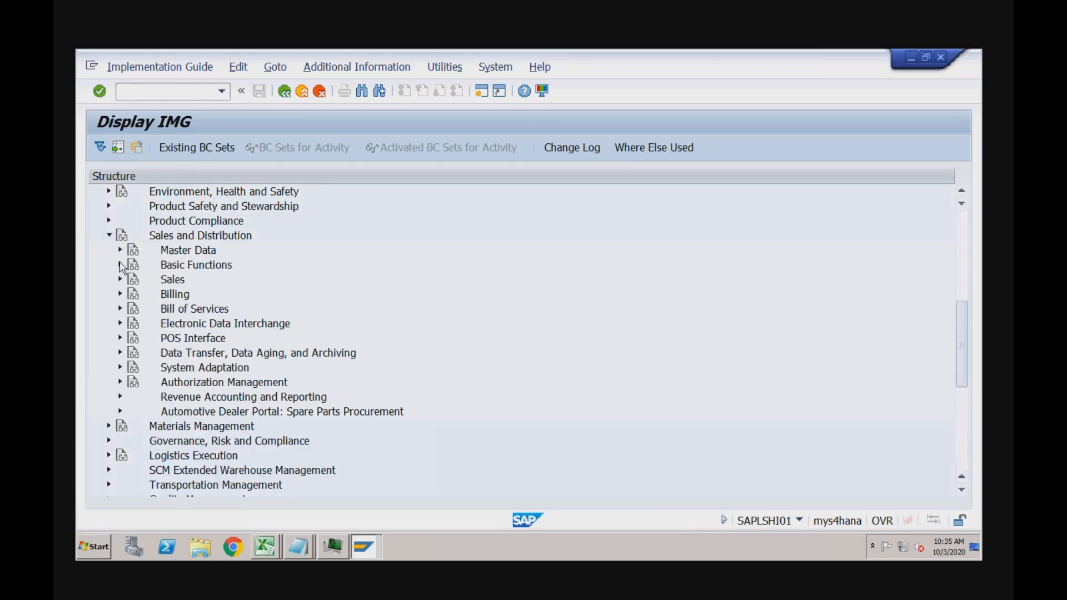
click(120, 266)
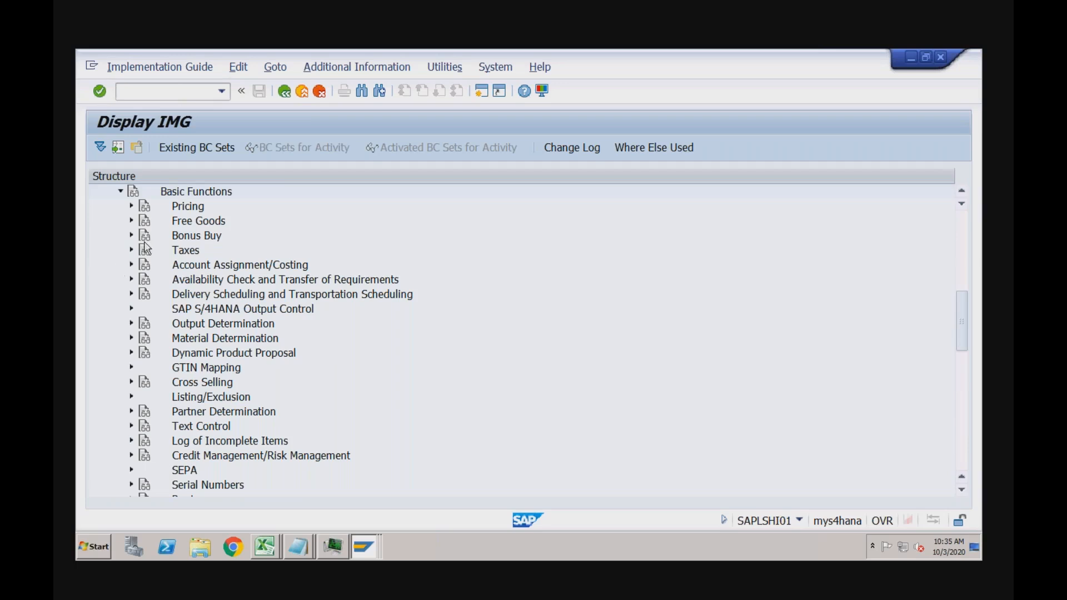
click(131, 206)
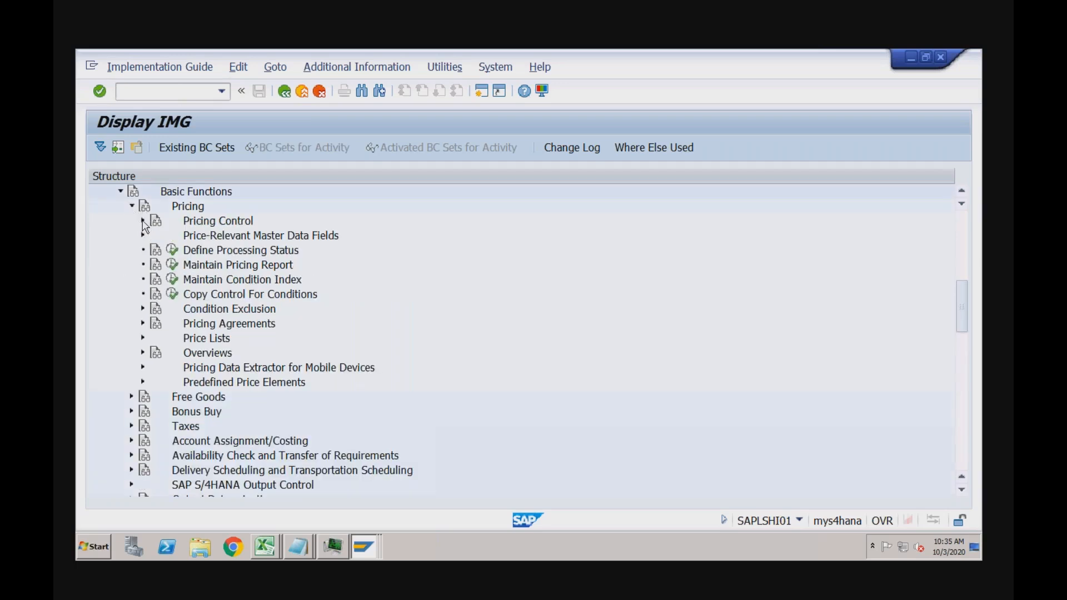
click(143, 221)
click(226, 226)
click(232, 281)
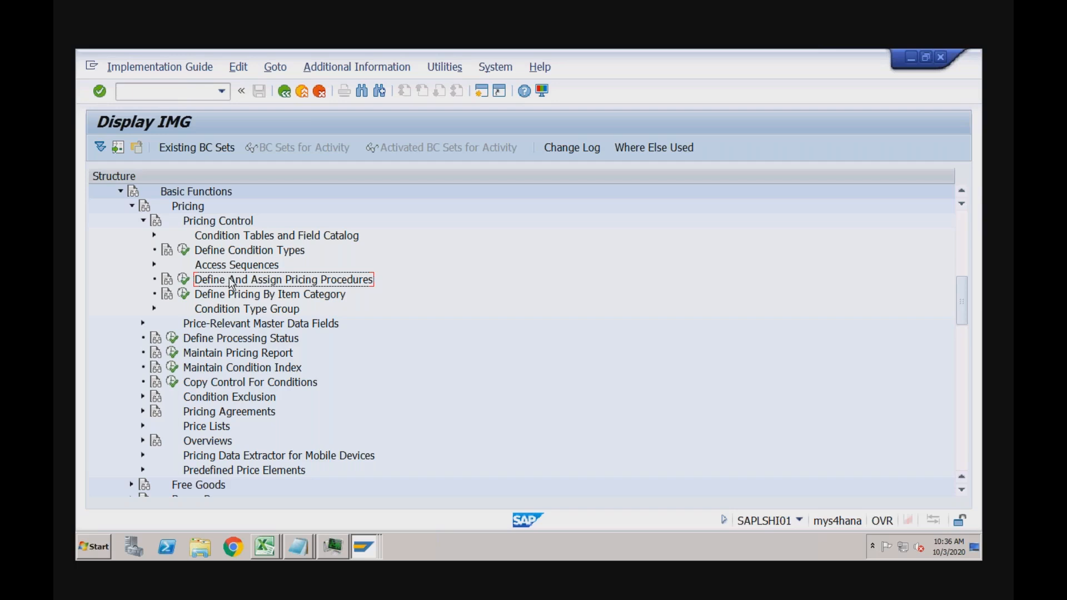
View the Set Pricing Procedures overview in display mode and return to the IMG structure
click(184, 279)
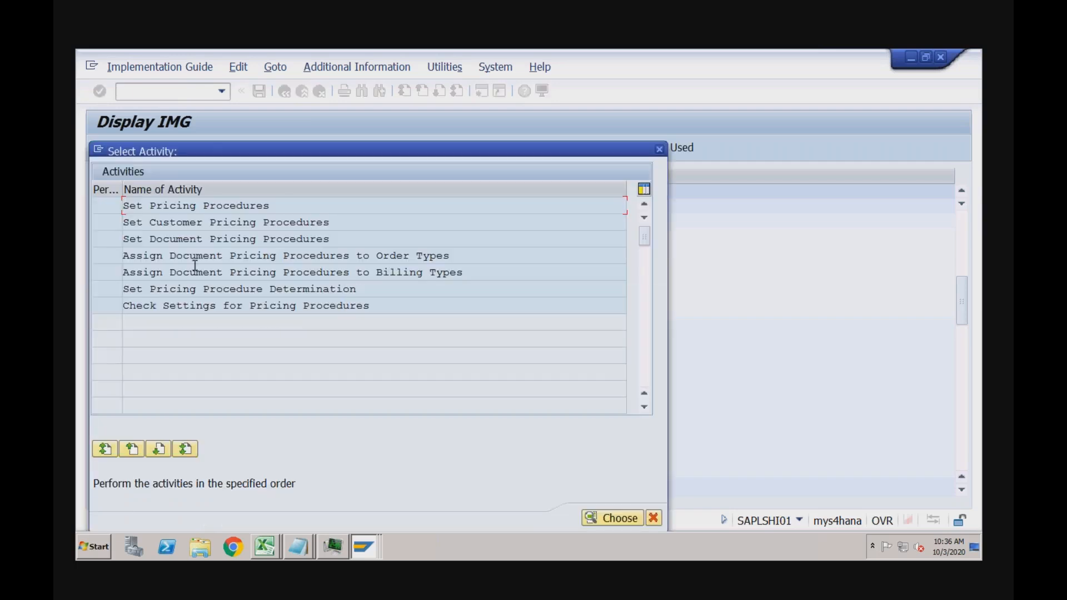
double_click(231, 206)
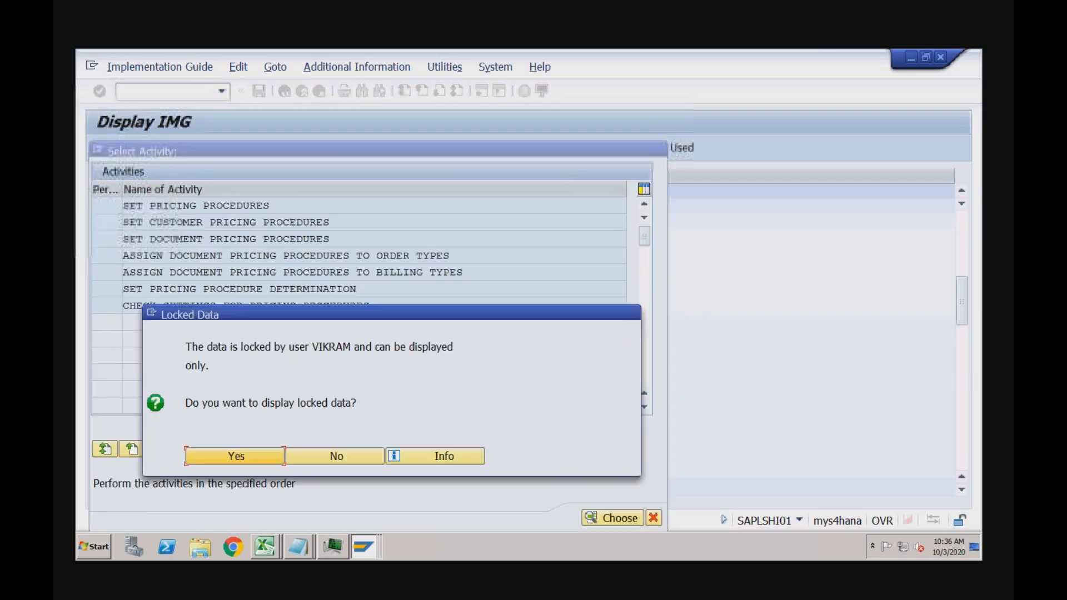
click(242, 454)
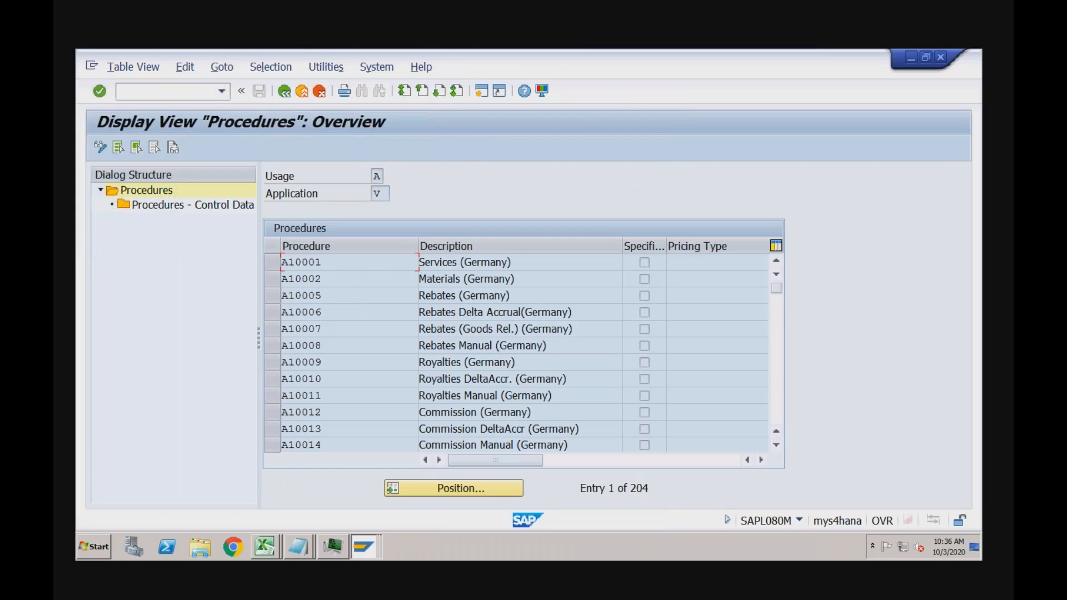
click(284, 91)
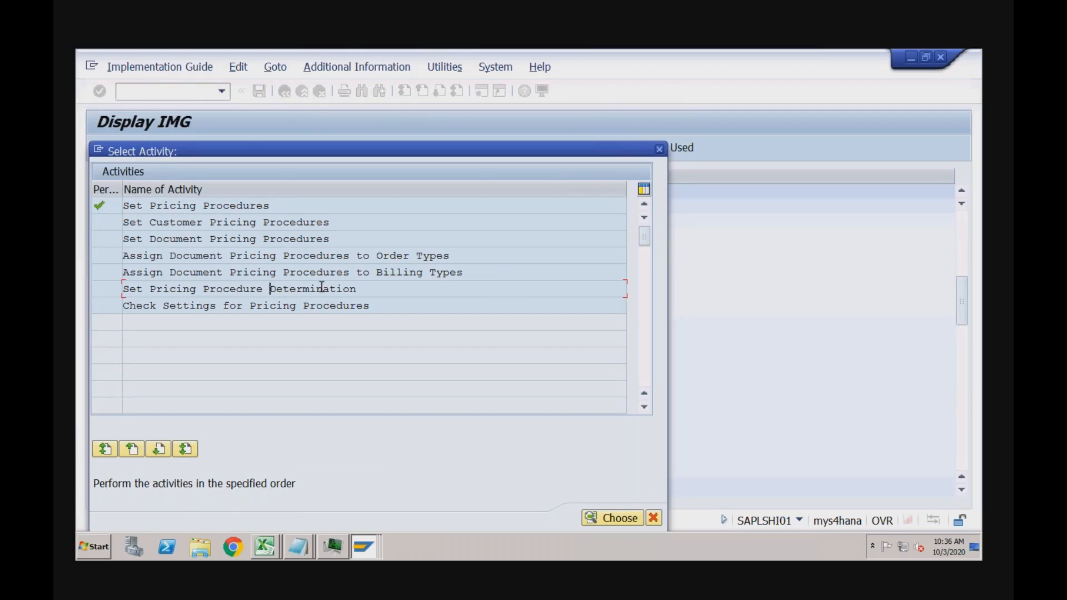
click(660, 150)
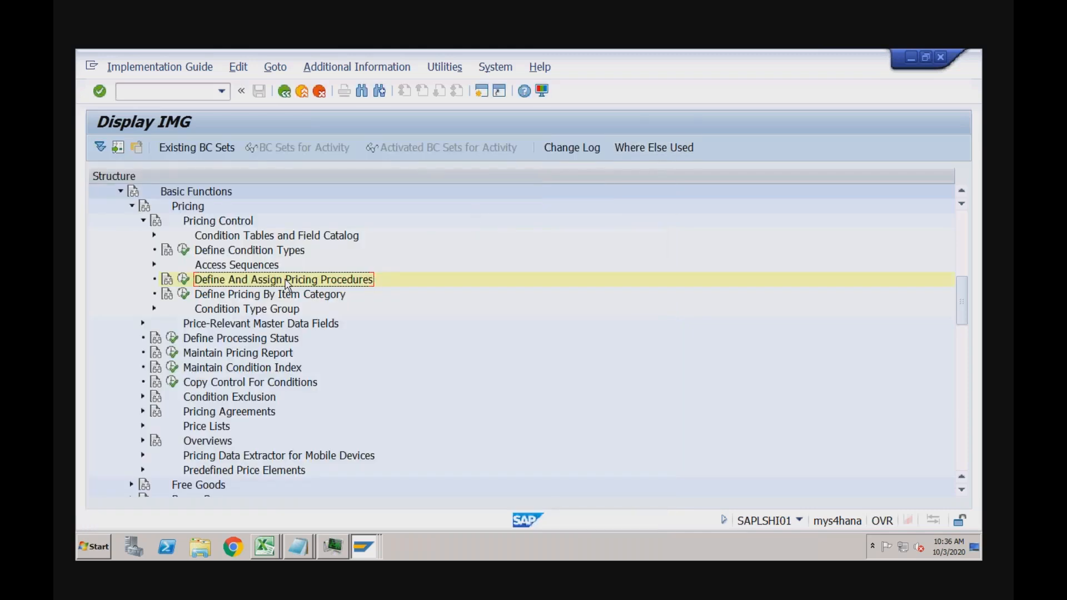
Open Set Condition Types for Pricing under Define Condition Types and show the details of condition type PR00
click(261, 253)
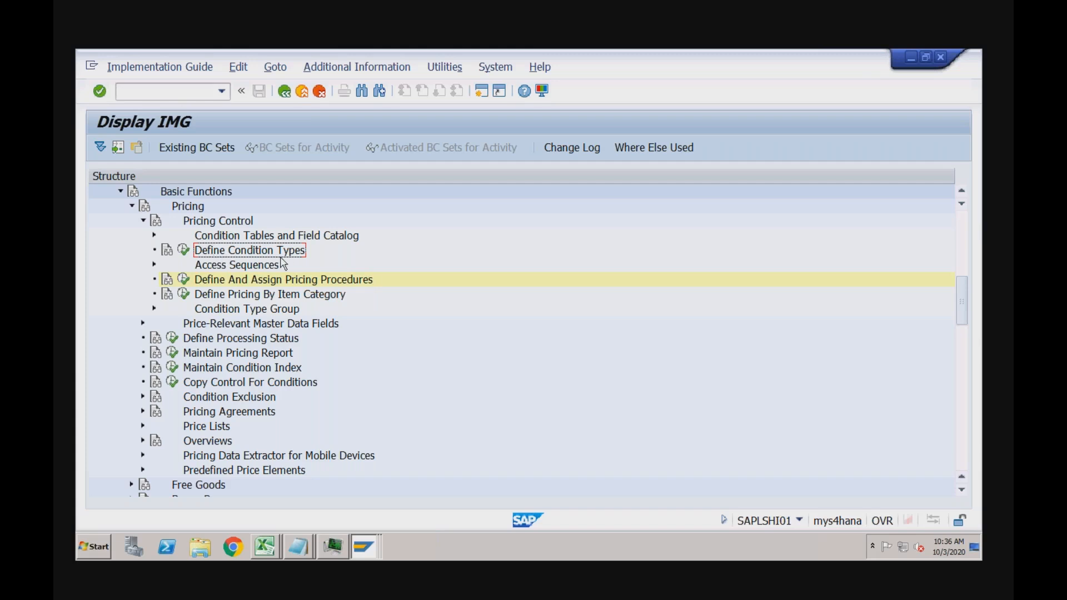
click(184, 250)
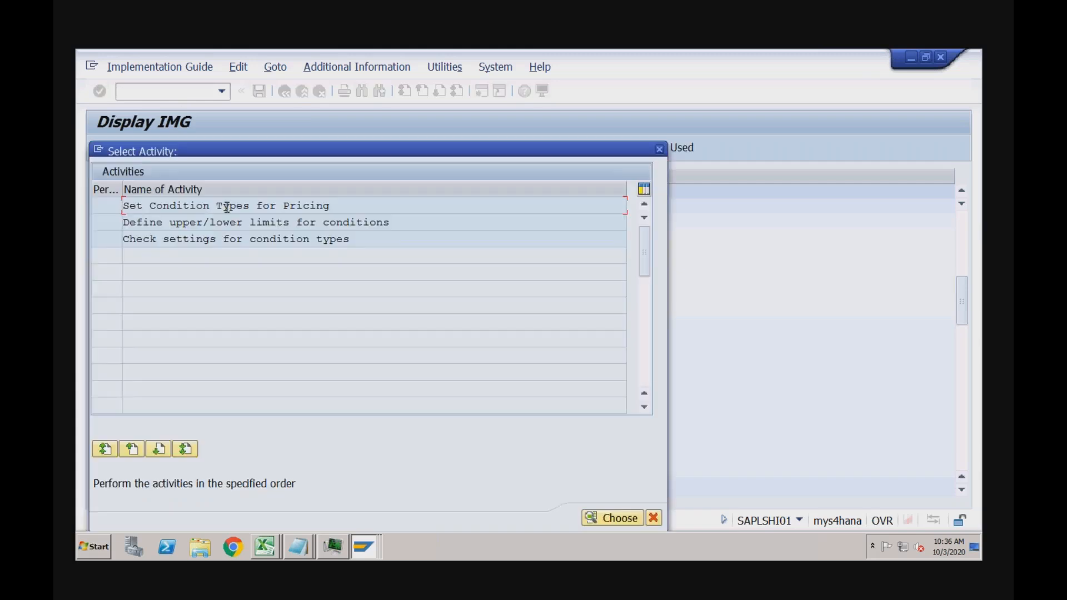
double_click(226, 207)
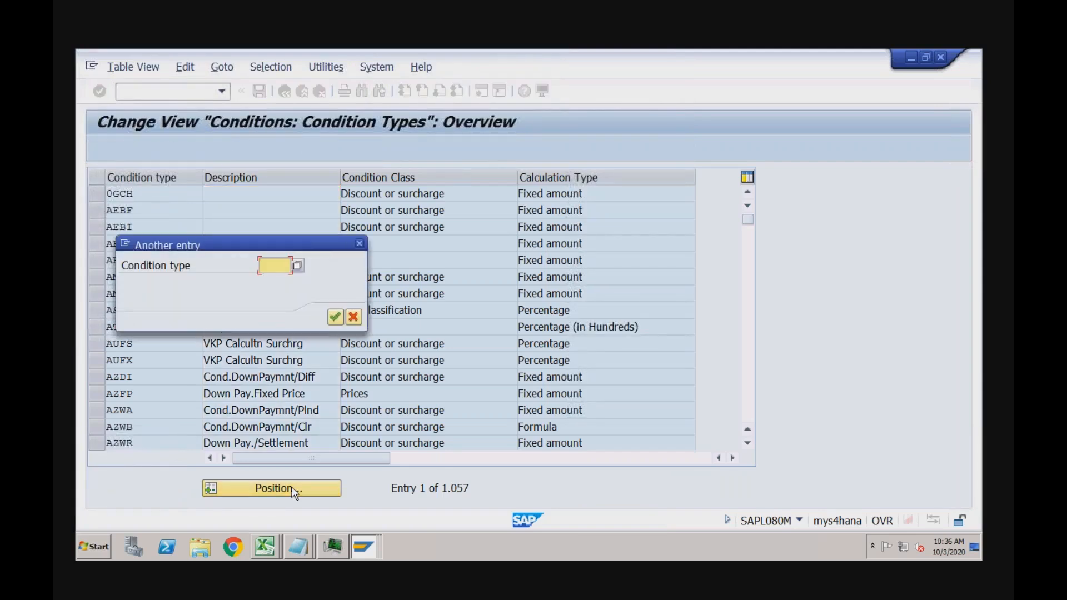
text(pr00)
key(Return)
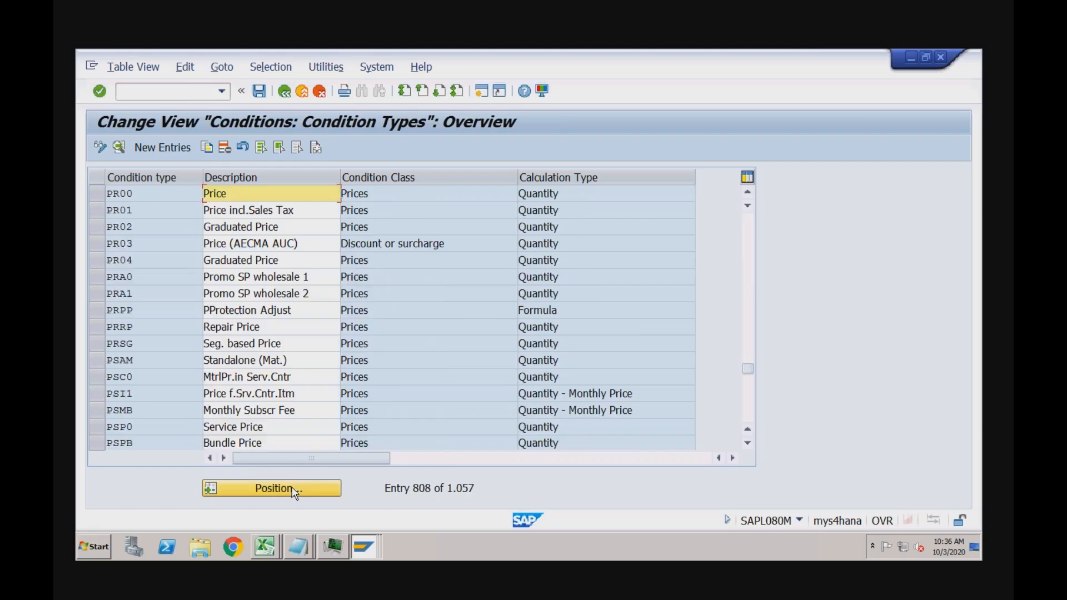
double_click(233, 190)
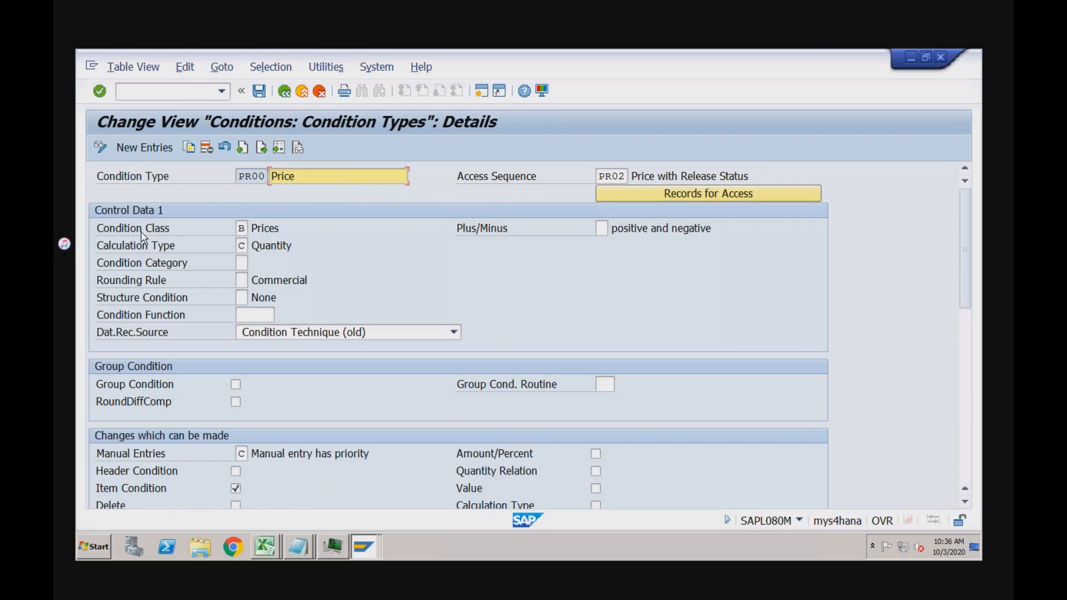
Examine the possible condition classes for PR00, from discounts and prices to taxes, and close the value list without changing the class
click(244, 230)
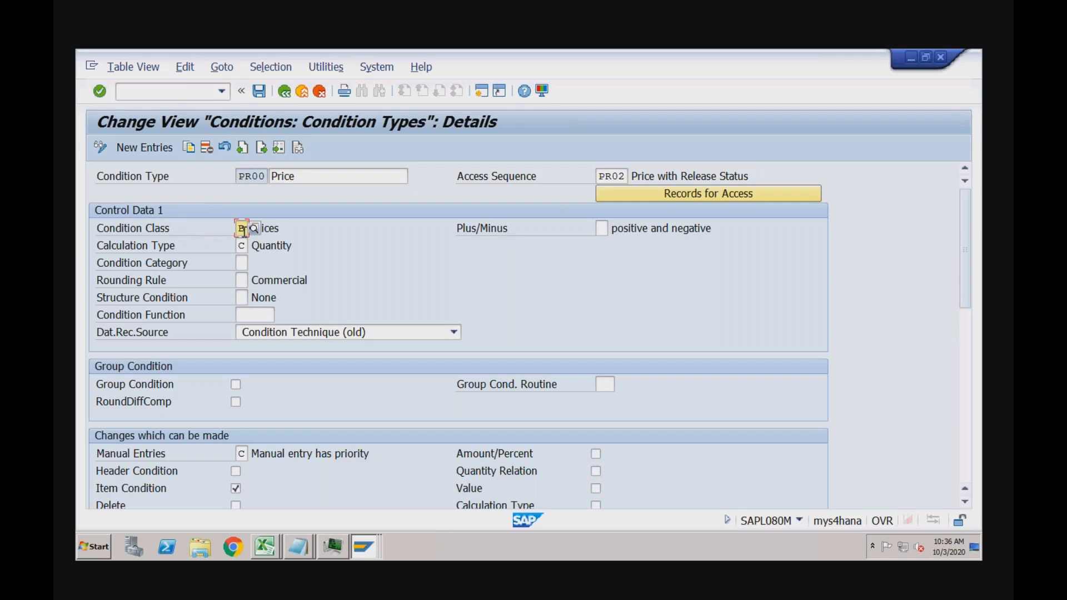
click(275, 228)
click(243, 230)
click(252, 229)
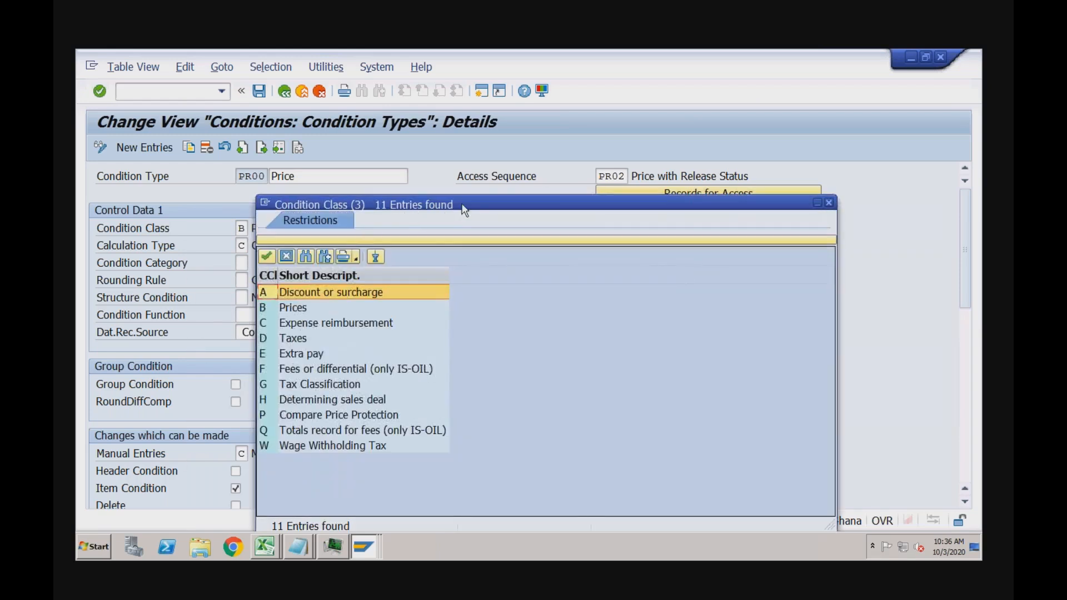
drag(481, 202, 520, 151)
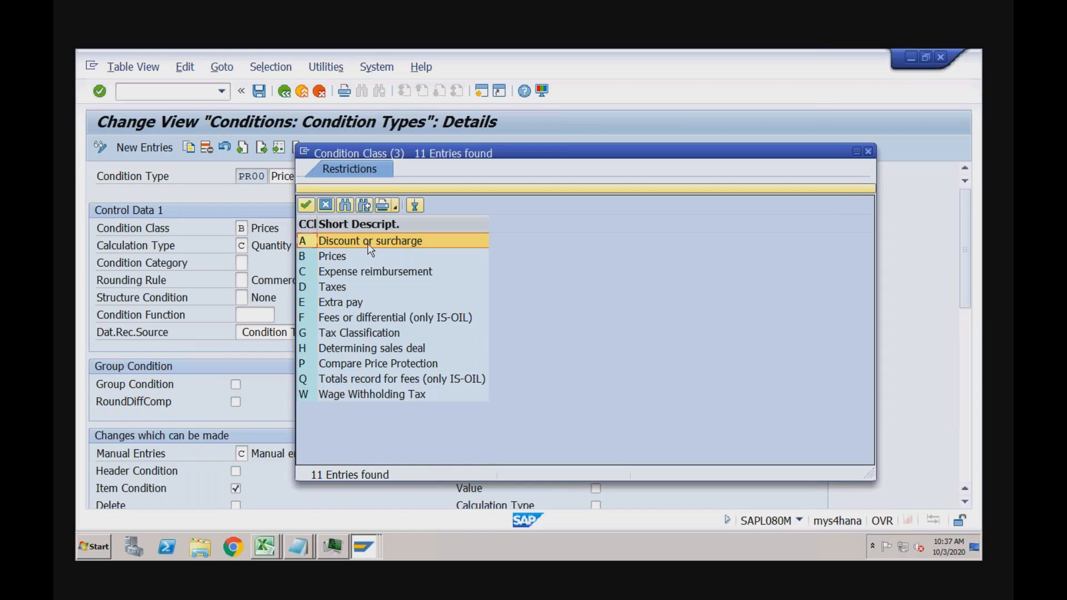
click(336, 260)
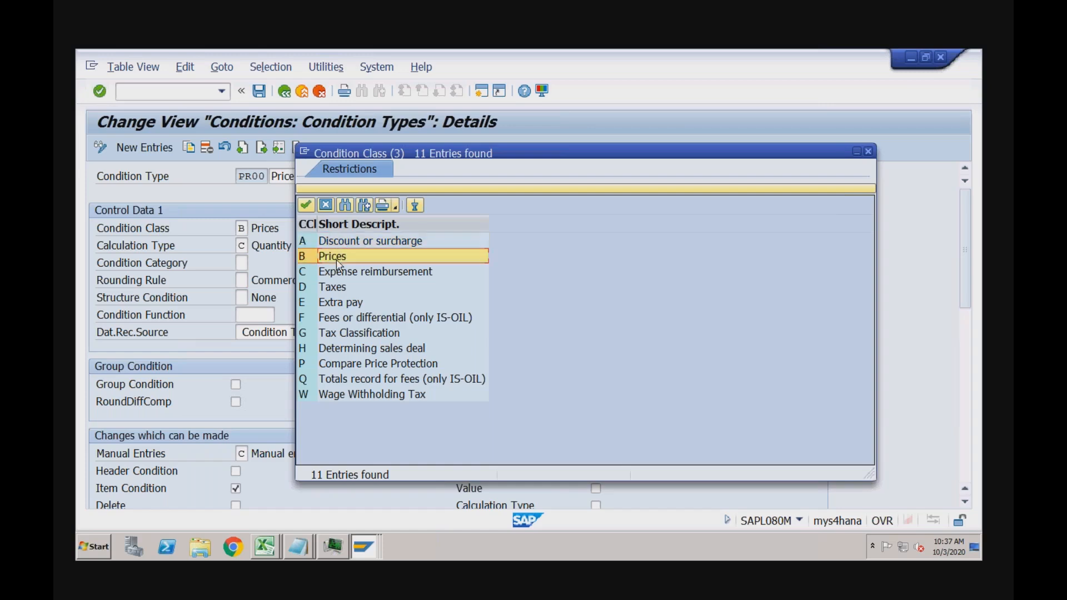
click(370, 275)
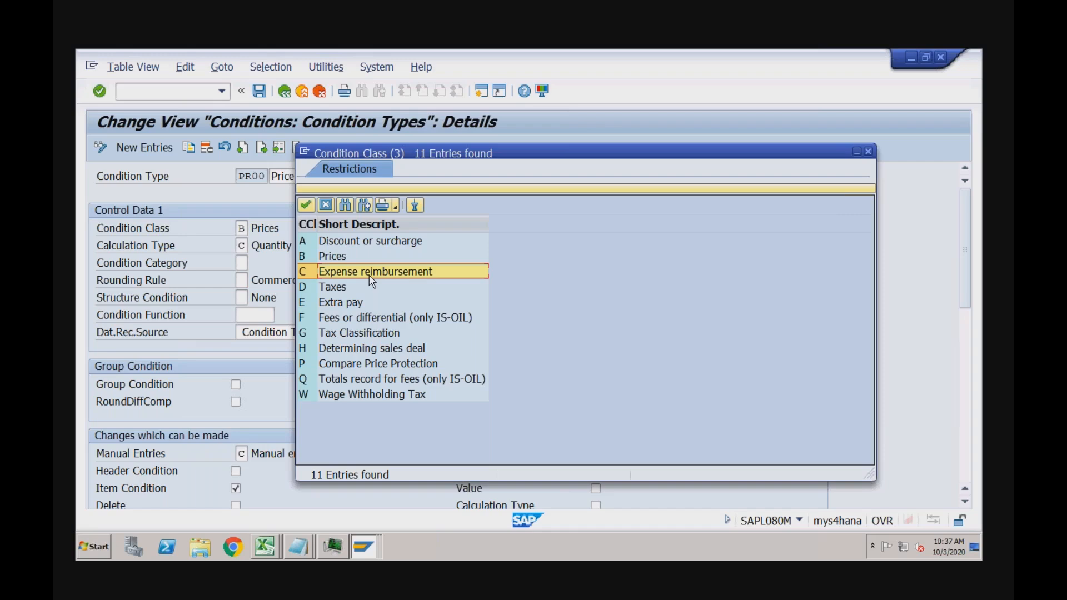
click(346, 288)
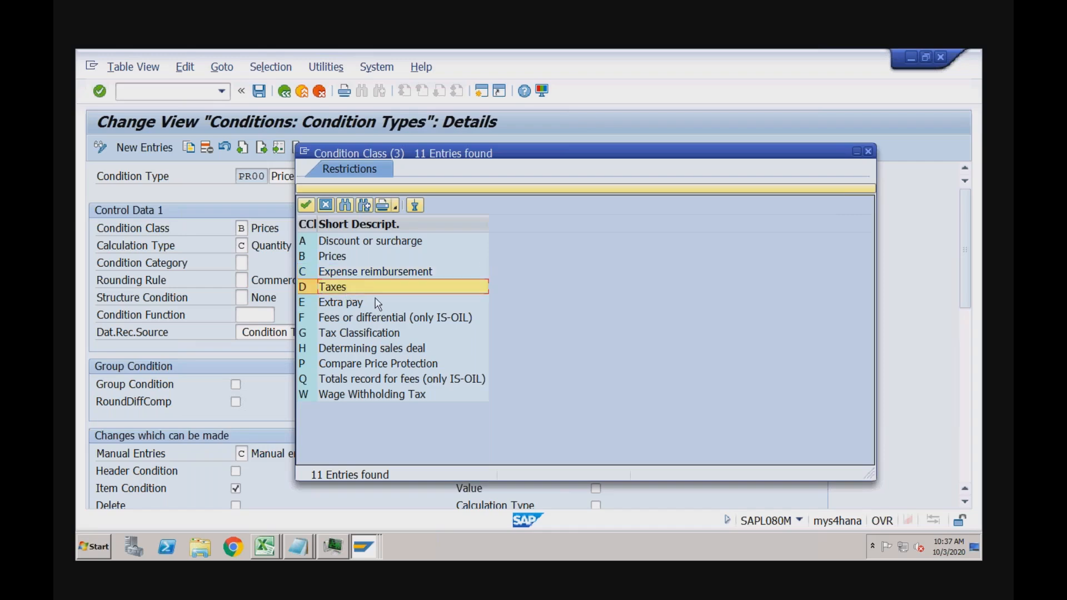
click(378, 334)
click(386, 393)
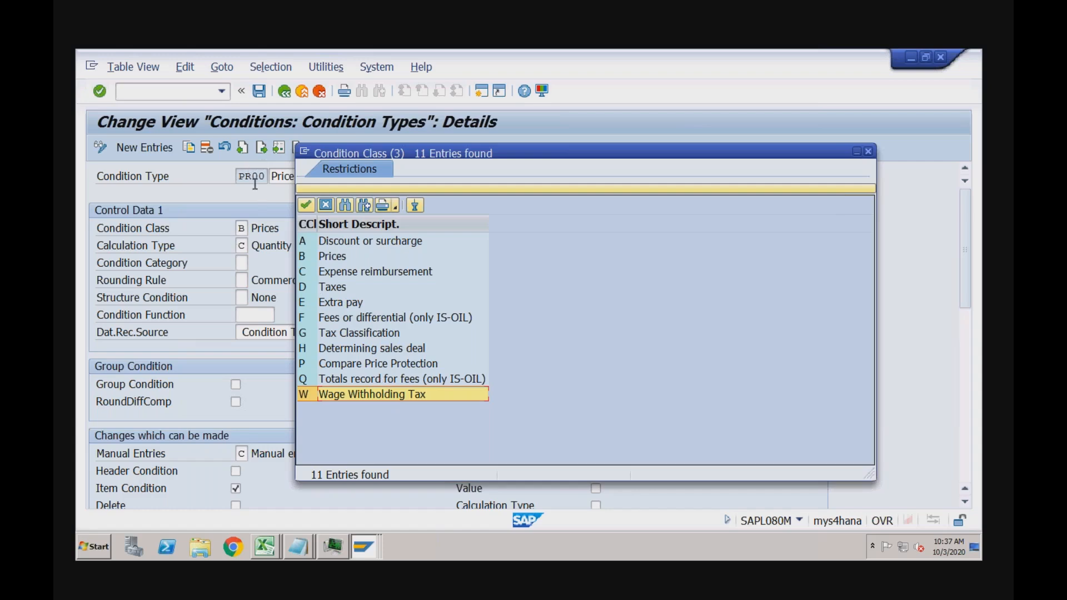
click(330, 260)
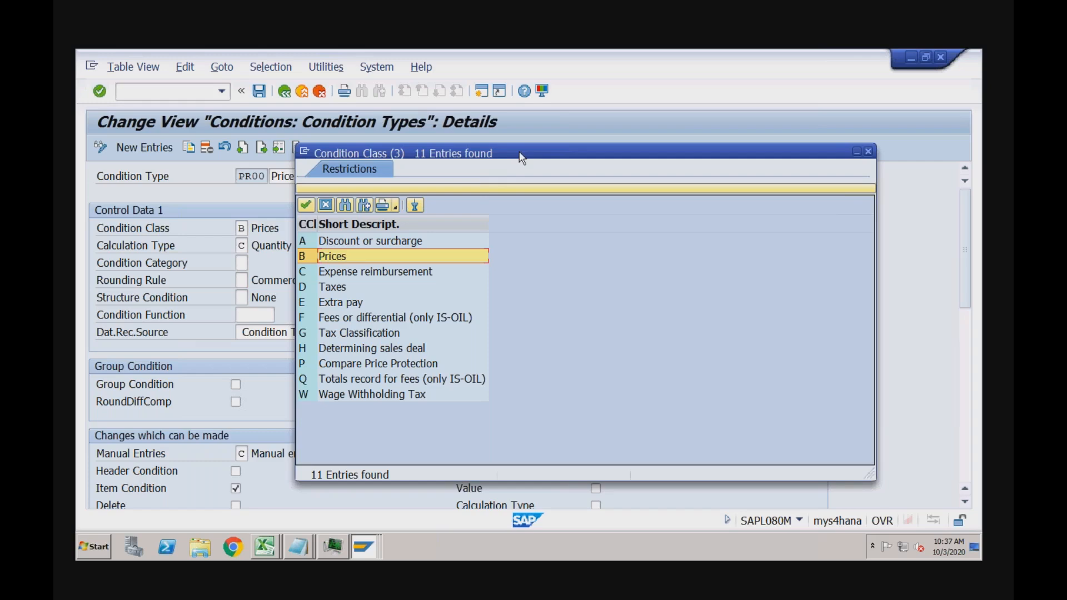
drag(486, 148, 289, 118)
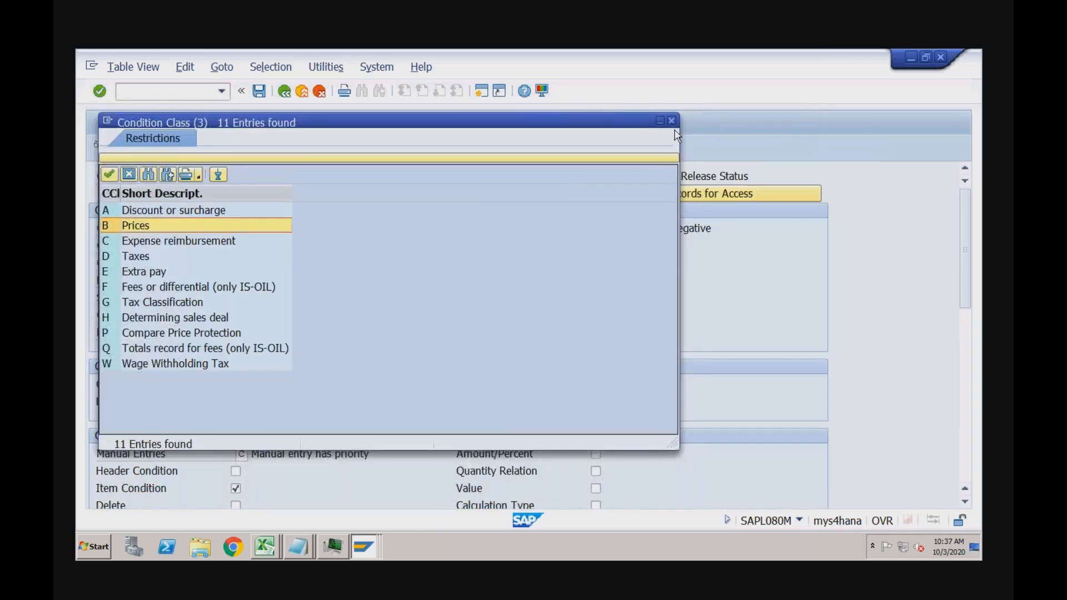
click(672, 121)
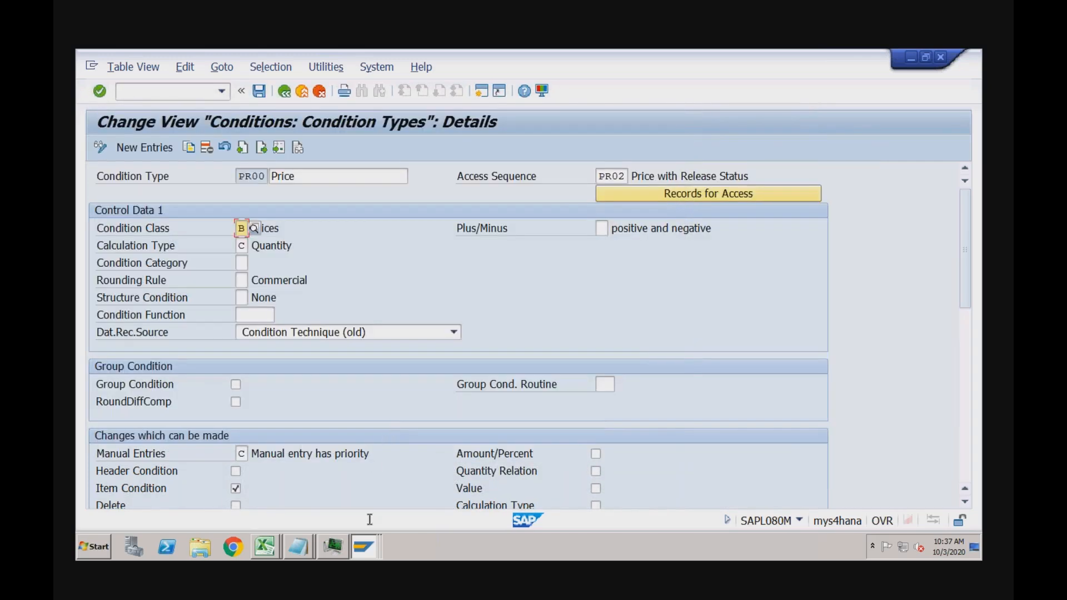
Switch to the standard order header session and display the proposed sales order in VA03
click(367, 554)
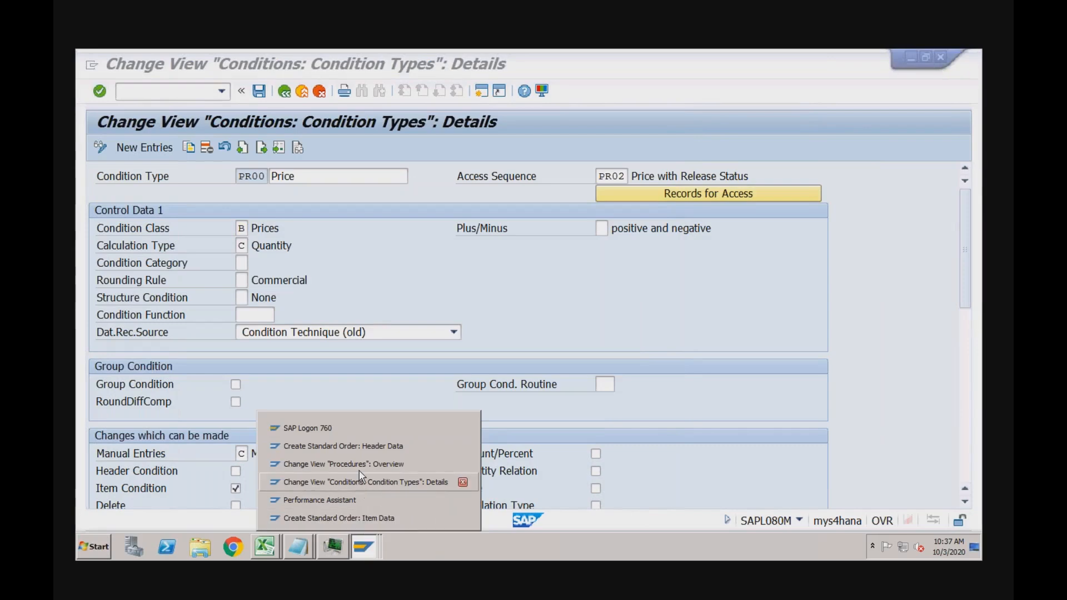
click(353, 446)
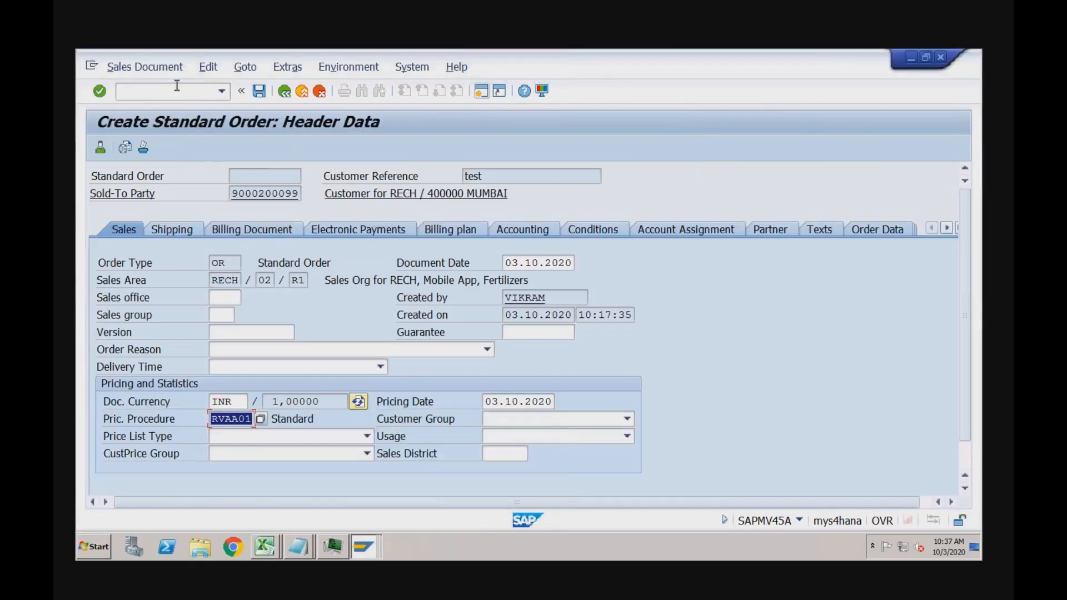
click(175, 90)
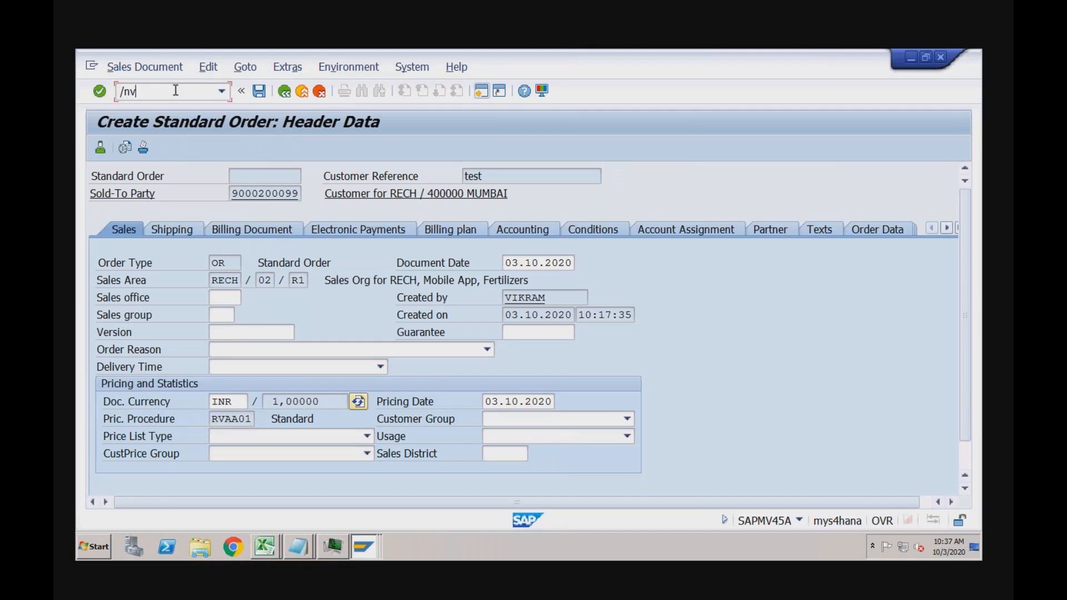
text(/nva03)
key(Return)
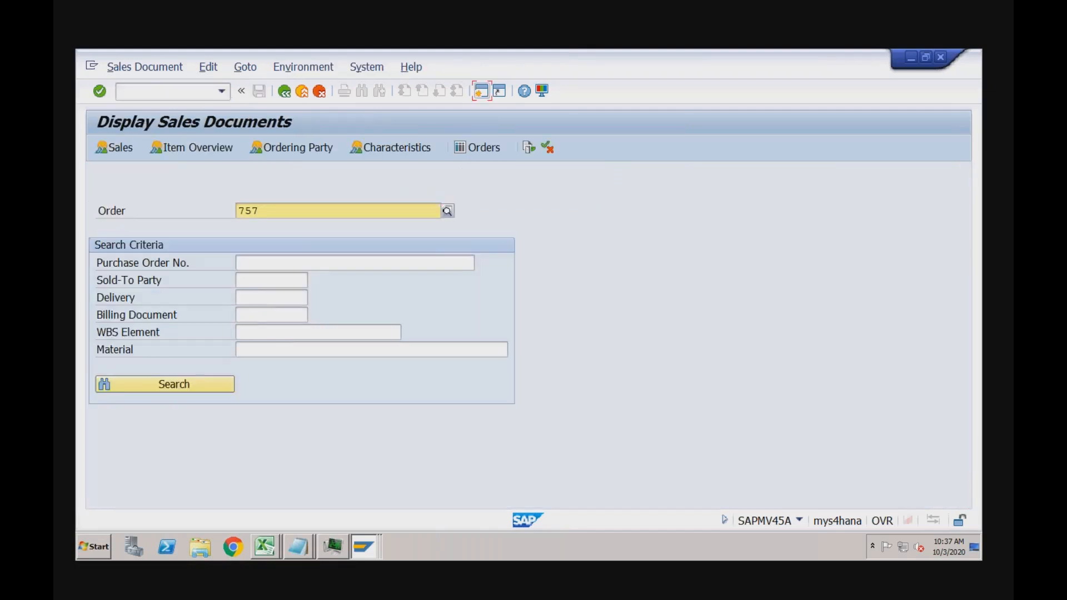
key(Return)
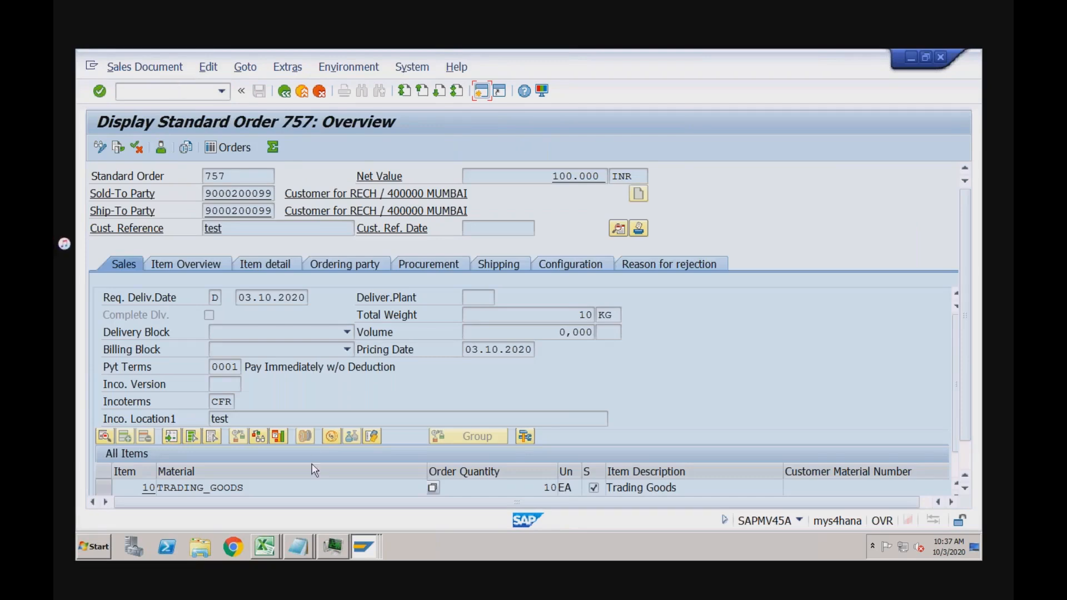
Display the pricing conditions of the TRADING_GOODS item and examine its pricing elements
double_click(297, 488)
click(405, 248)
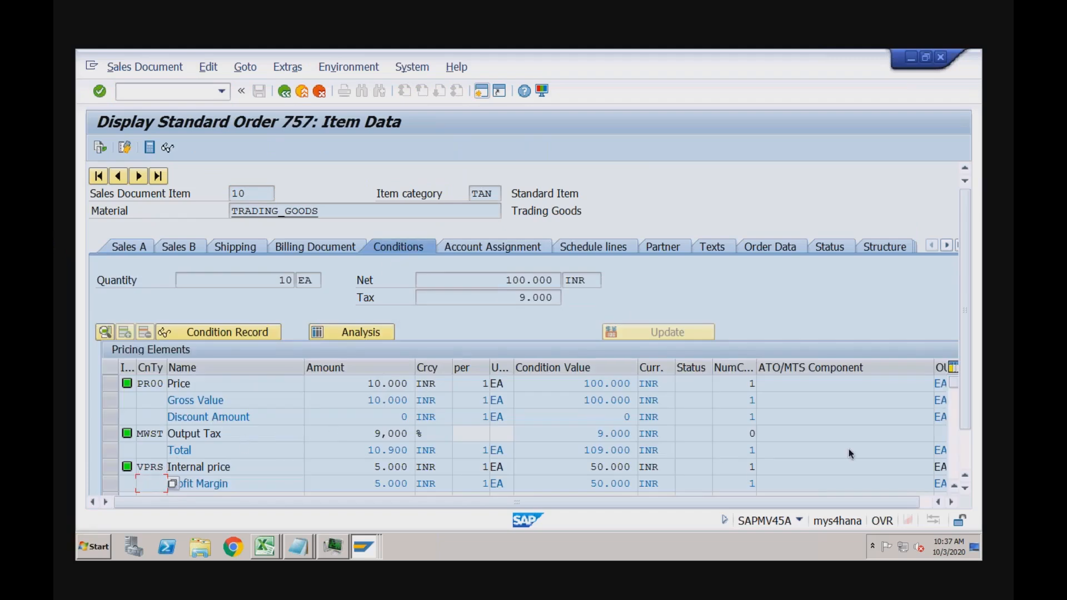
click(965, 459)
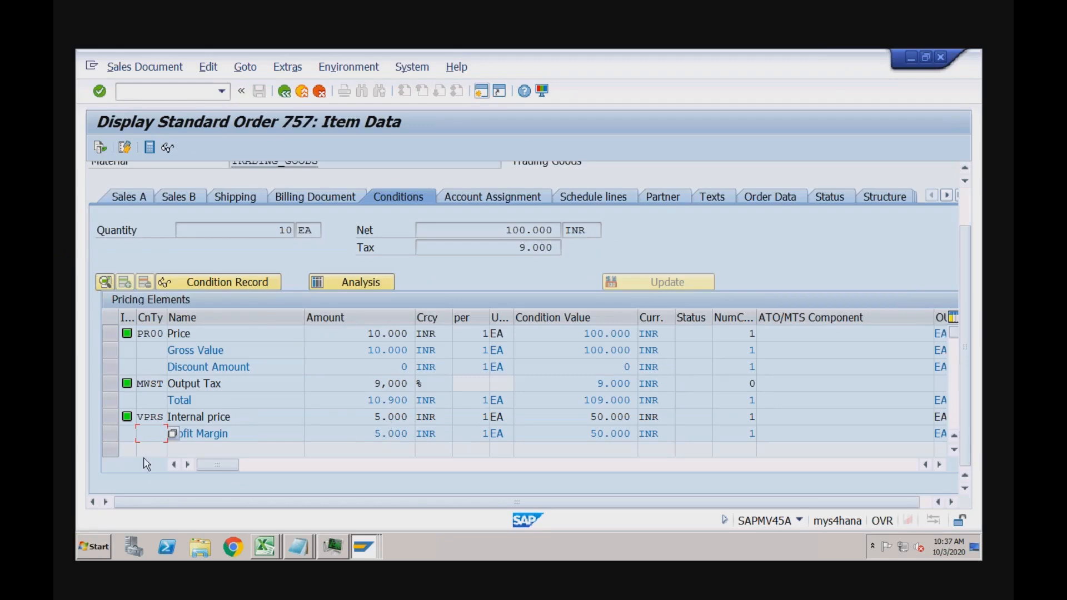
List the condition types available for the order item's pricing elements and highlight RA00 % Discount from Net
click(173, 434)
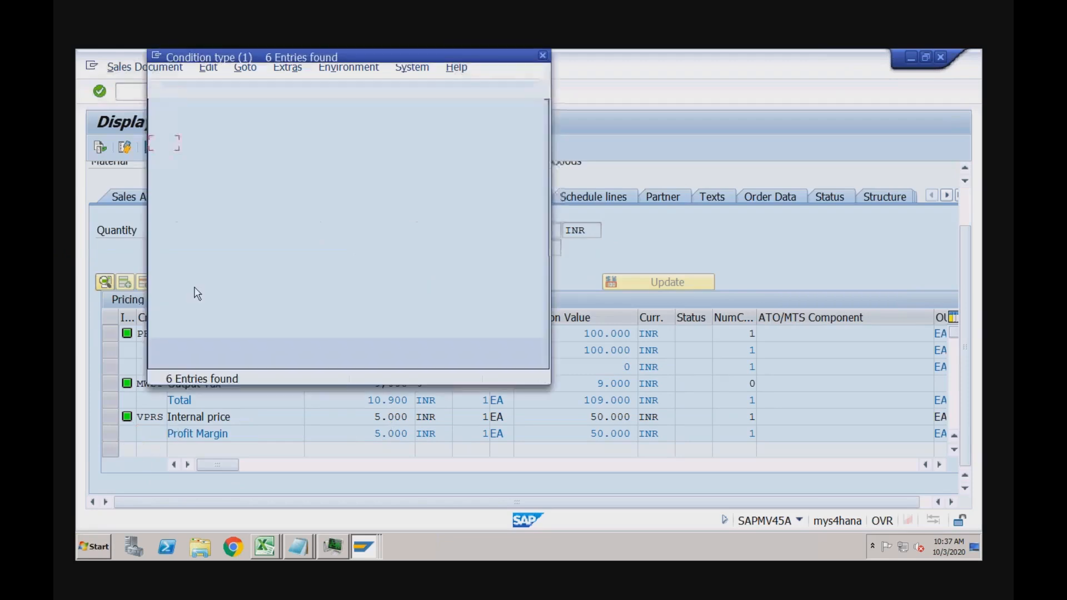
click(172, 196)
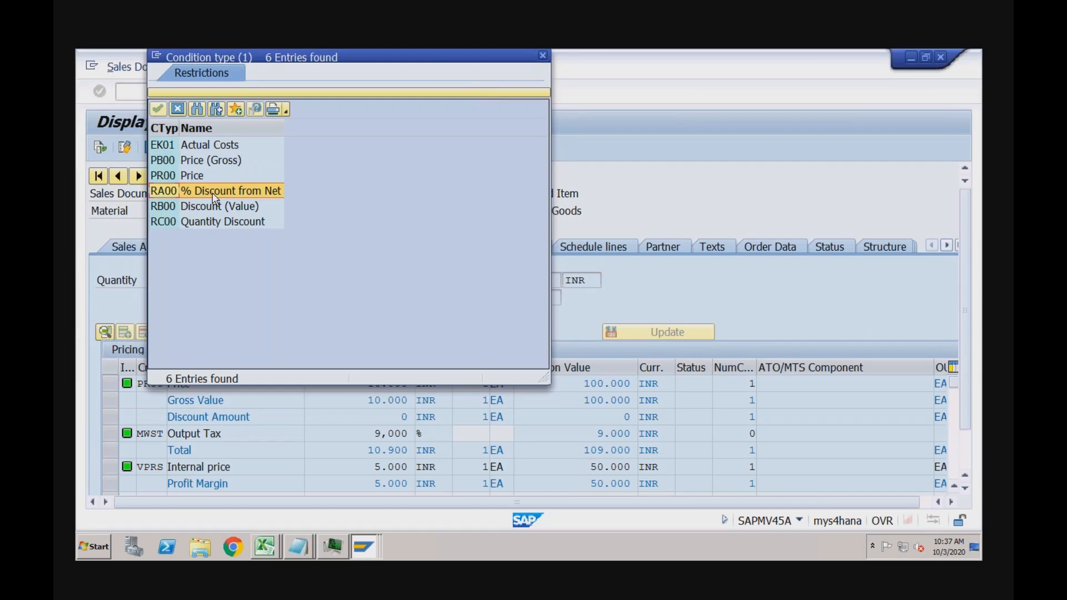
Switch to the condition type details session and examine the possible condition classes for PR00, leaving the class unchanged
click(360, 539)
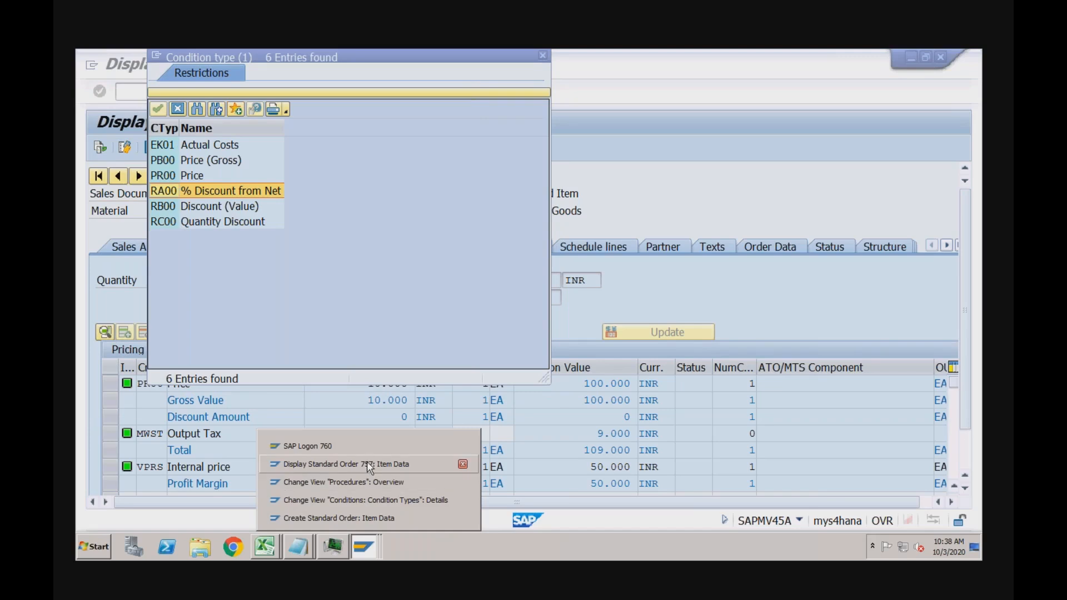
click(362, 499)
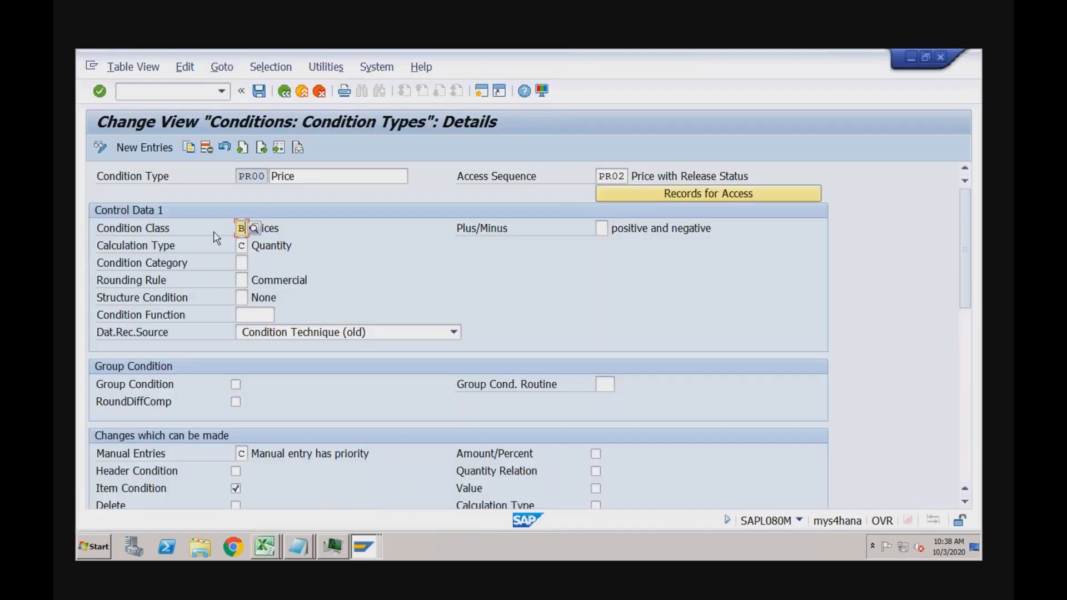
click(254, 229)
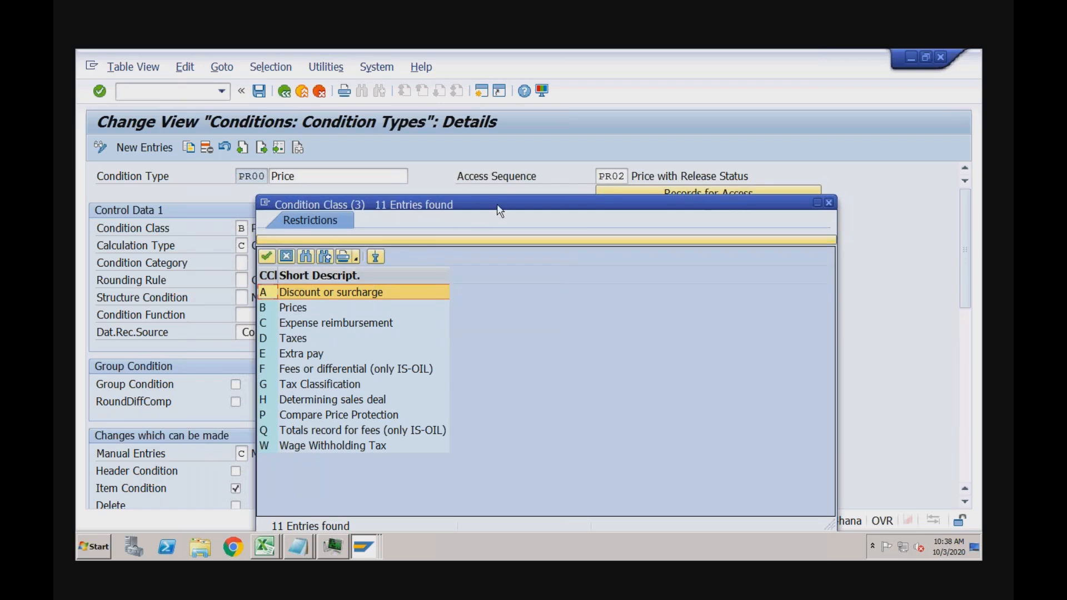
drag(487, 200, 364, 77)
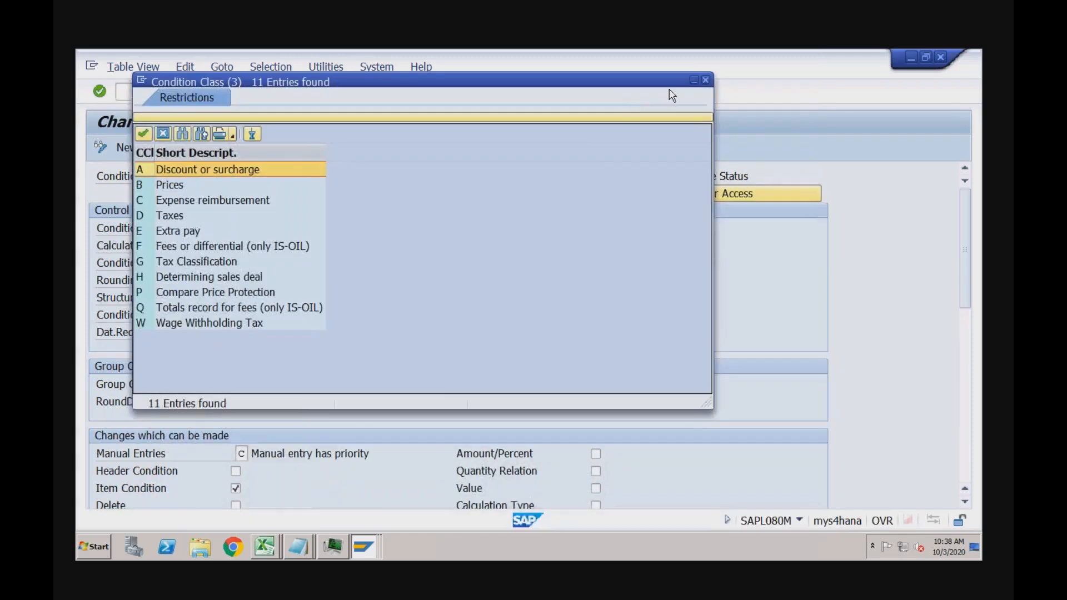
click(705, 80)
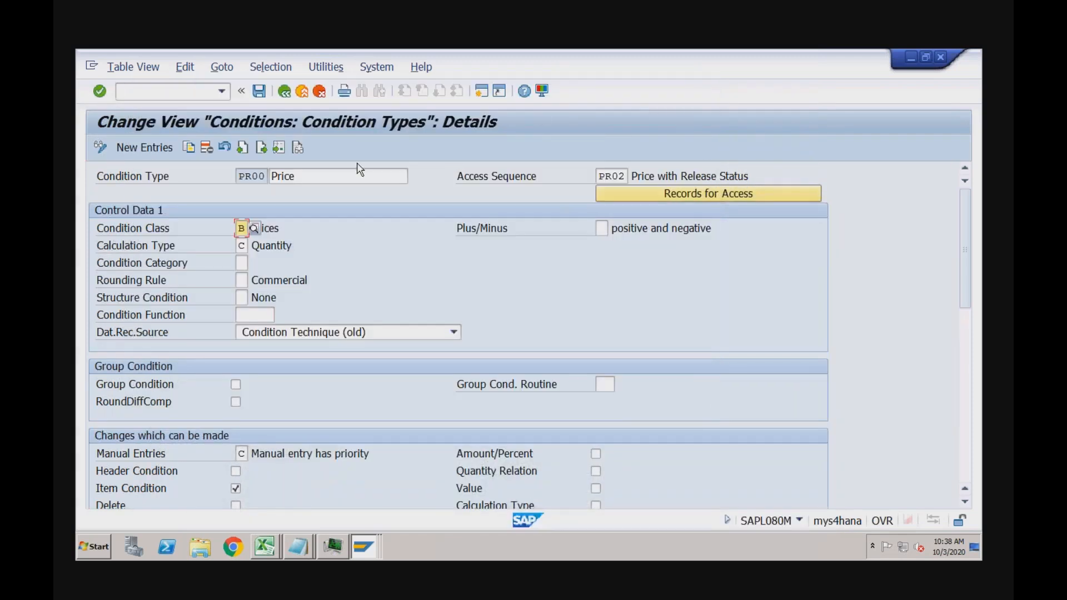
Locate condition type RA00 in the overview, open its details and list the possible condition classes
click(284, 92)
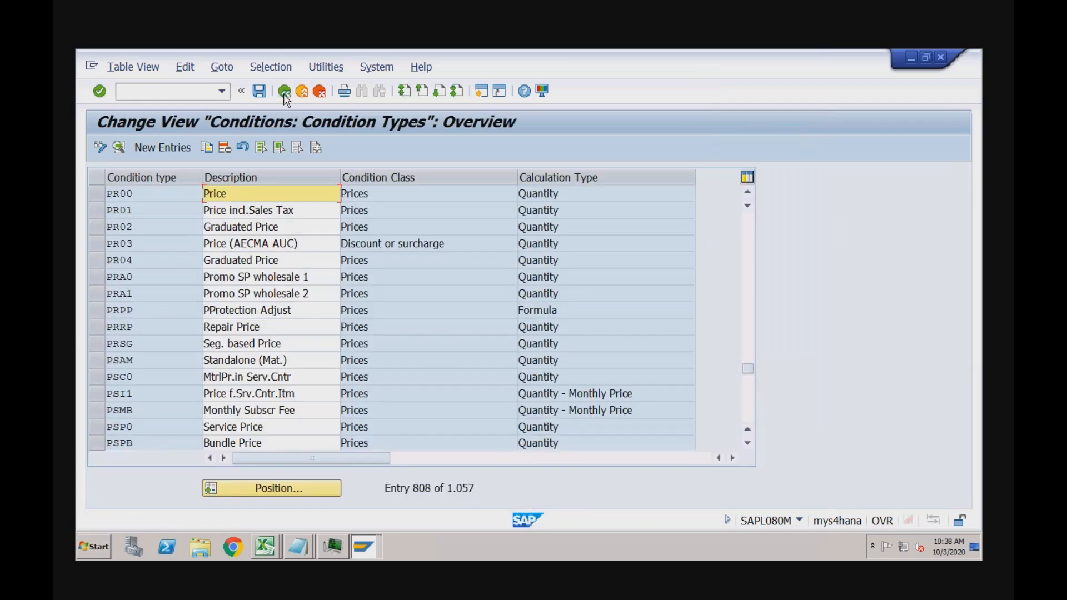
click(276, 494)
text(ra00)
key(Return)
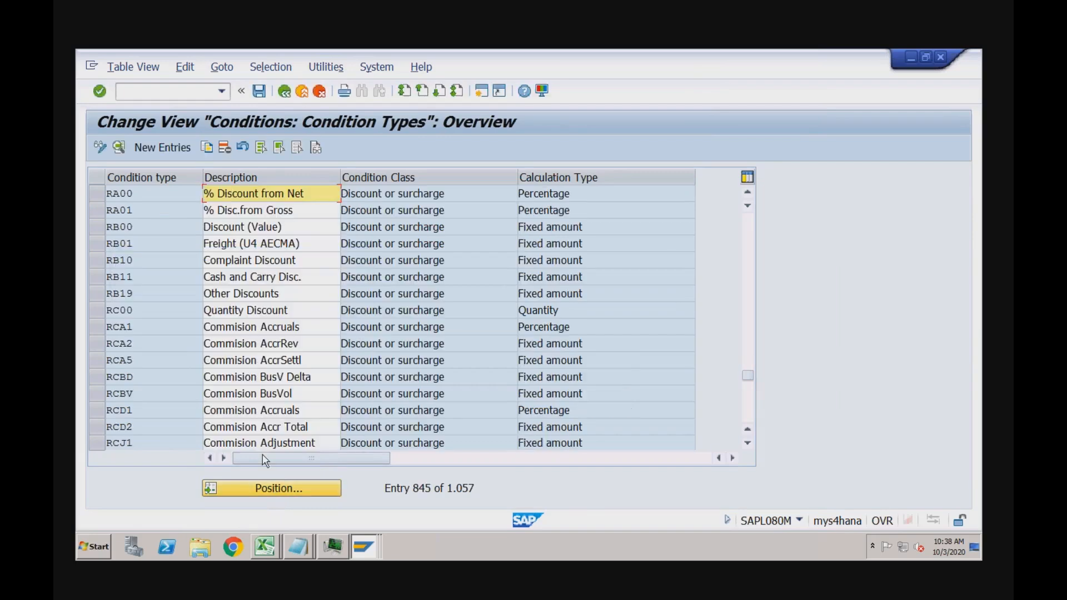
double_click(274, 194)
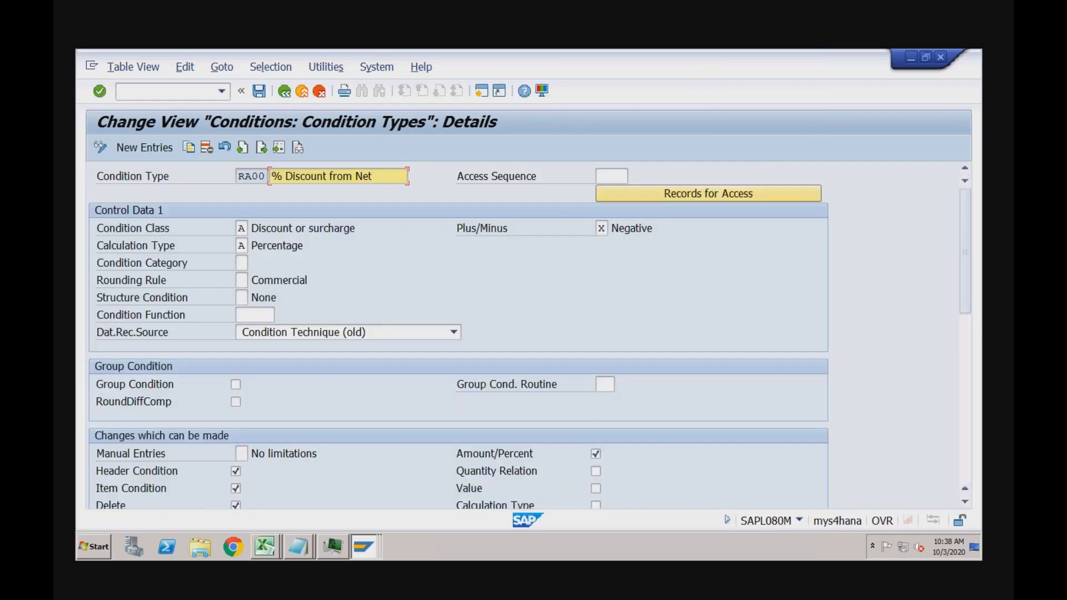
click(242, 228)
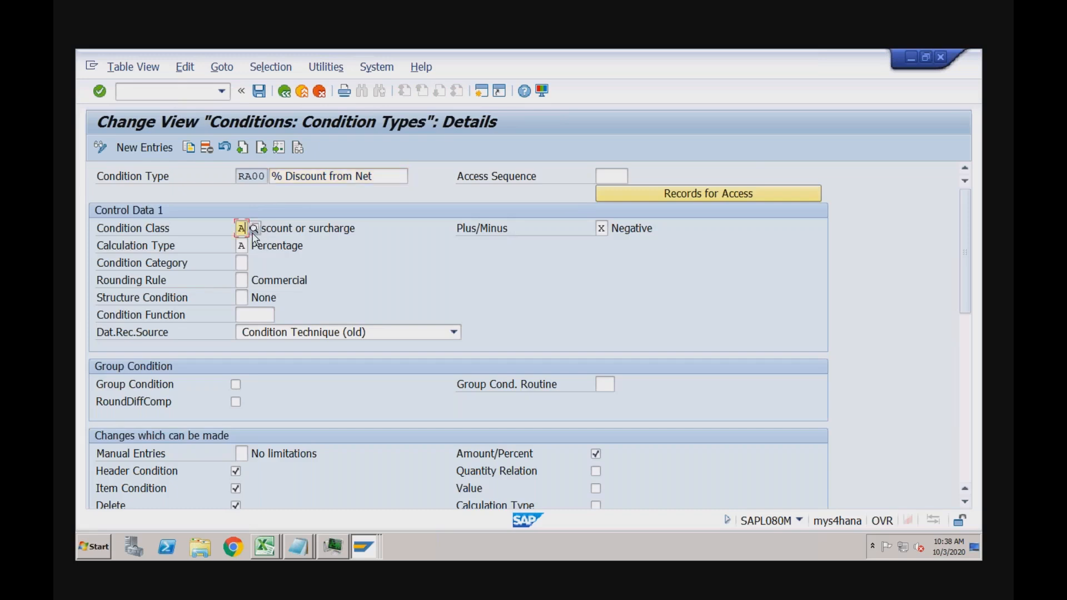
key(F4)
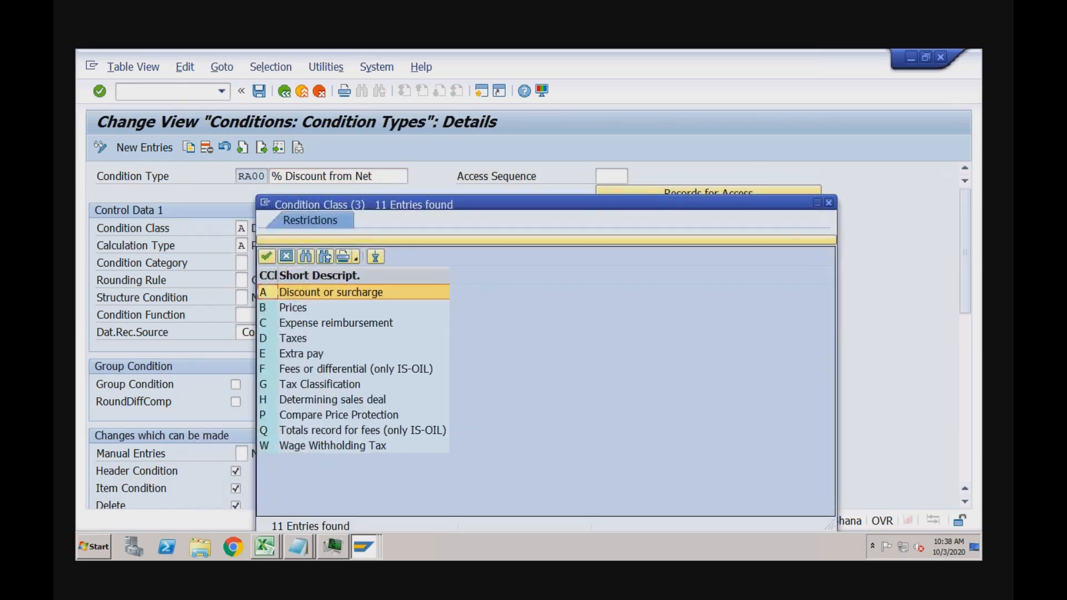
Return to the displayed order's item data, close the condition type list and highlight MWST in the pricing elements
click(365, 547)
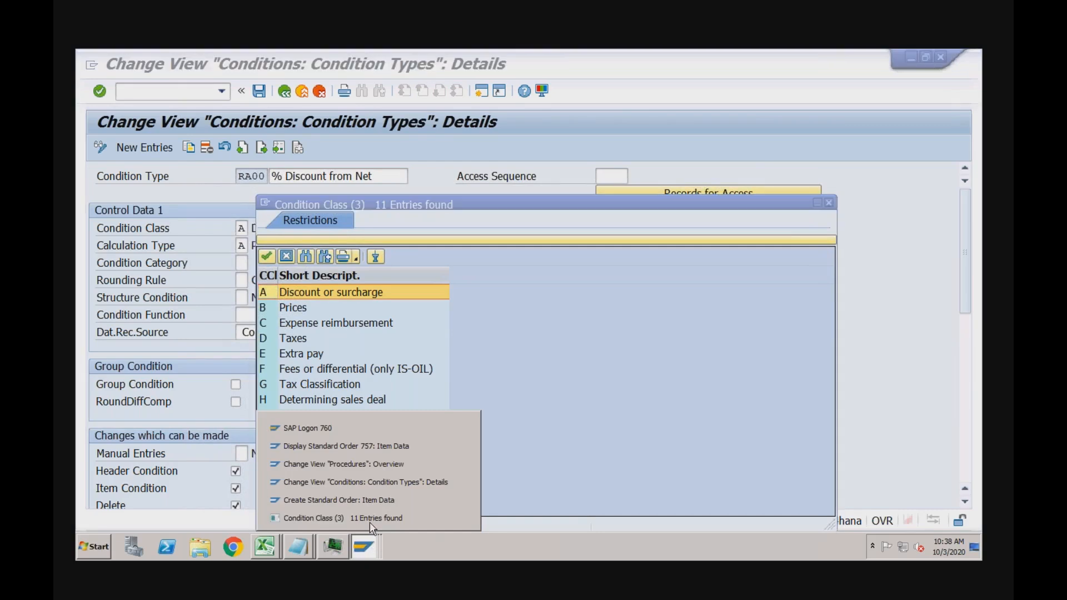
click(367, 448)
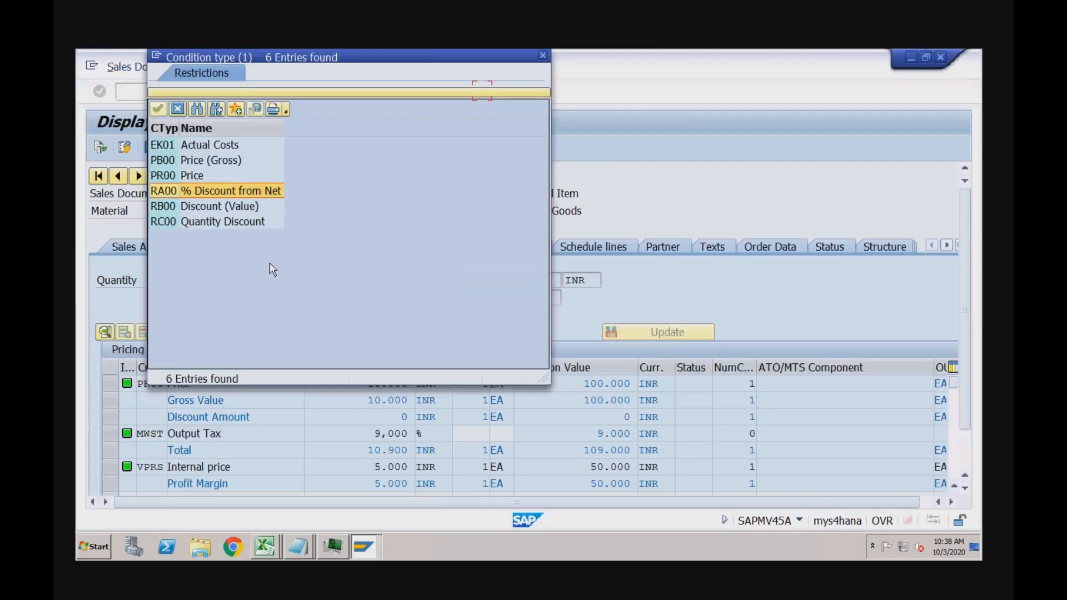
click(543, 56)
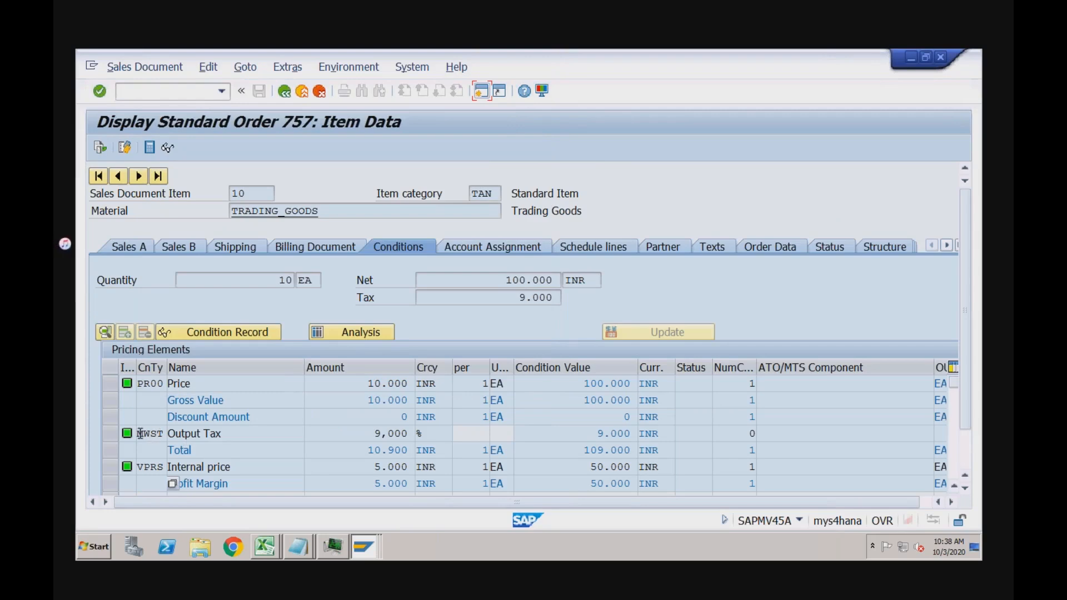
drag(139, 434, 166, 433)
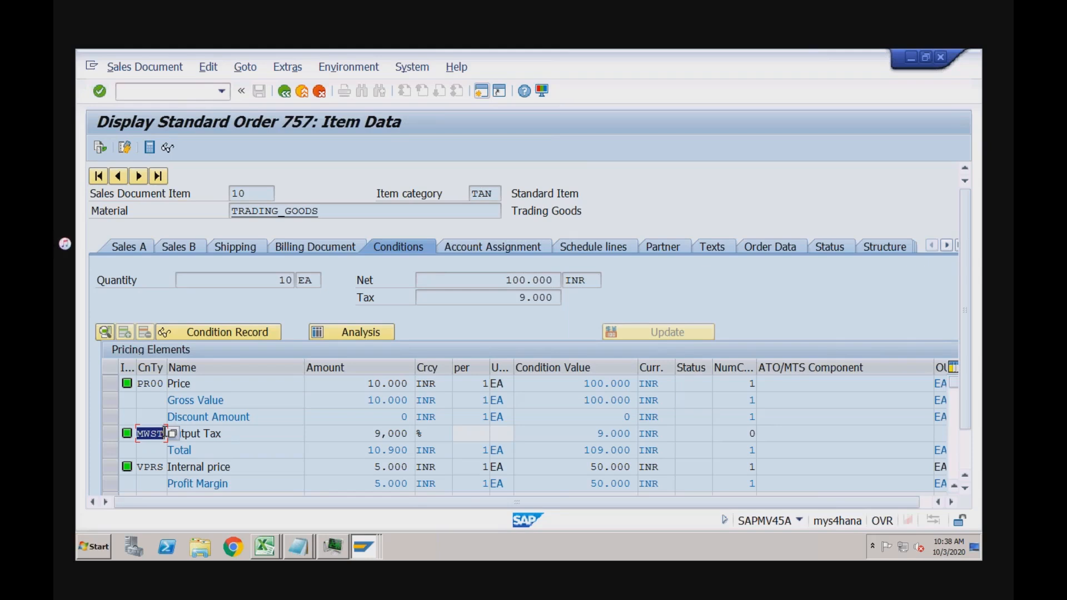
Switch back to the condition types session, close the condition class list and open the details of condition type MWST
click(371, 548)
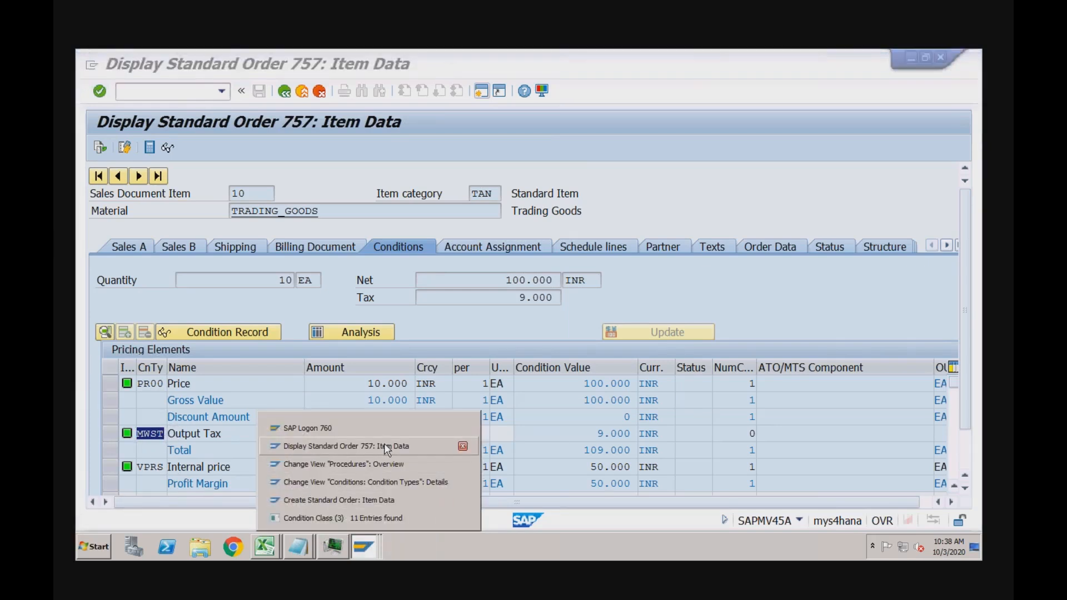
click(375, 482)
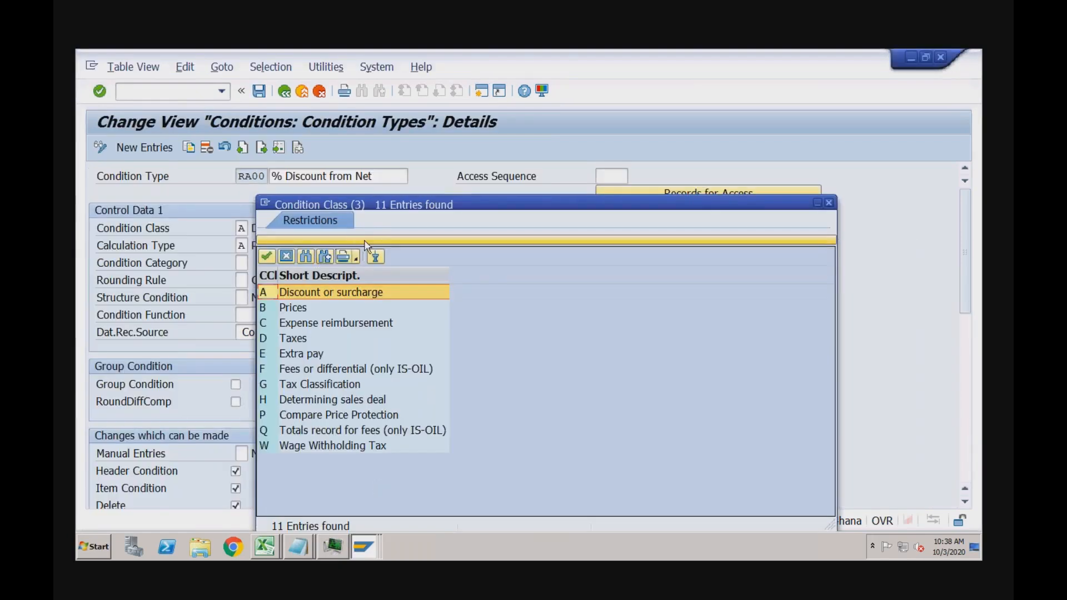
drag(497, 201, 334, 129)
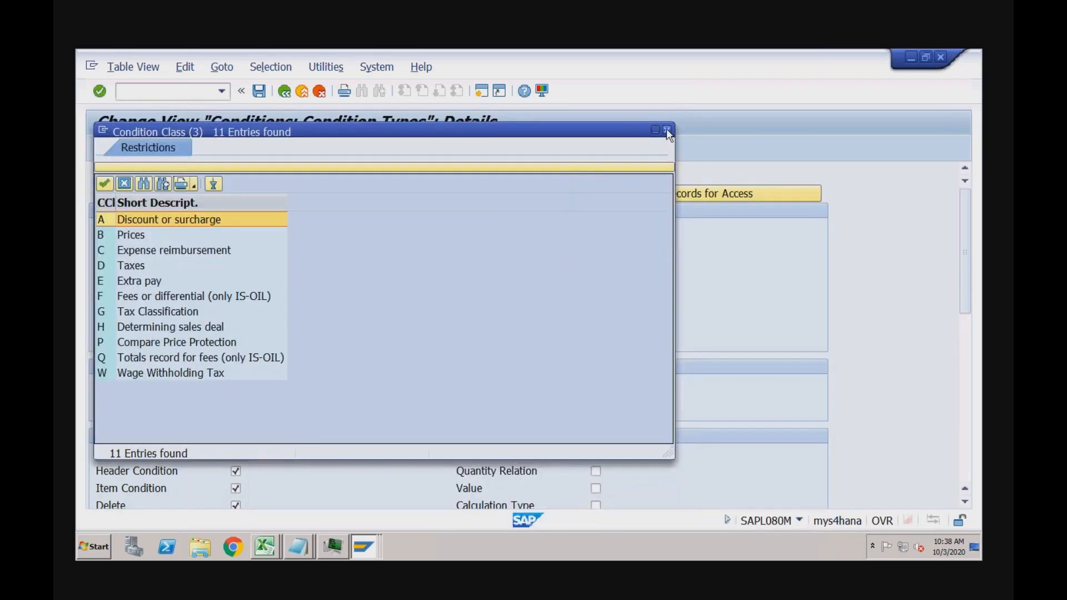
click(667, 131)
click(284, 92)
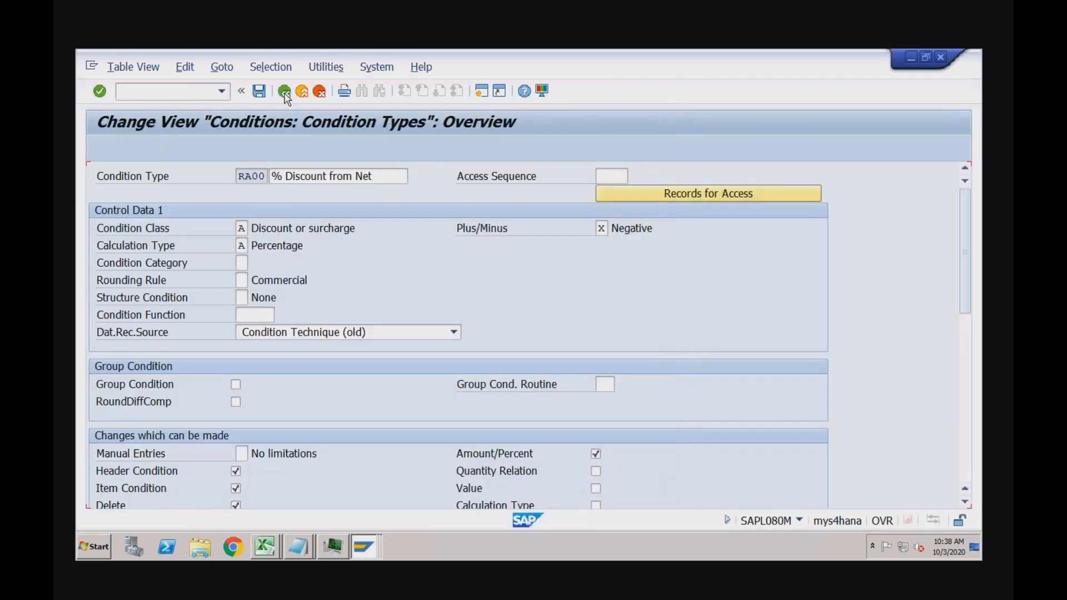
click(275, 489)
text(mwst)
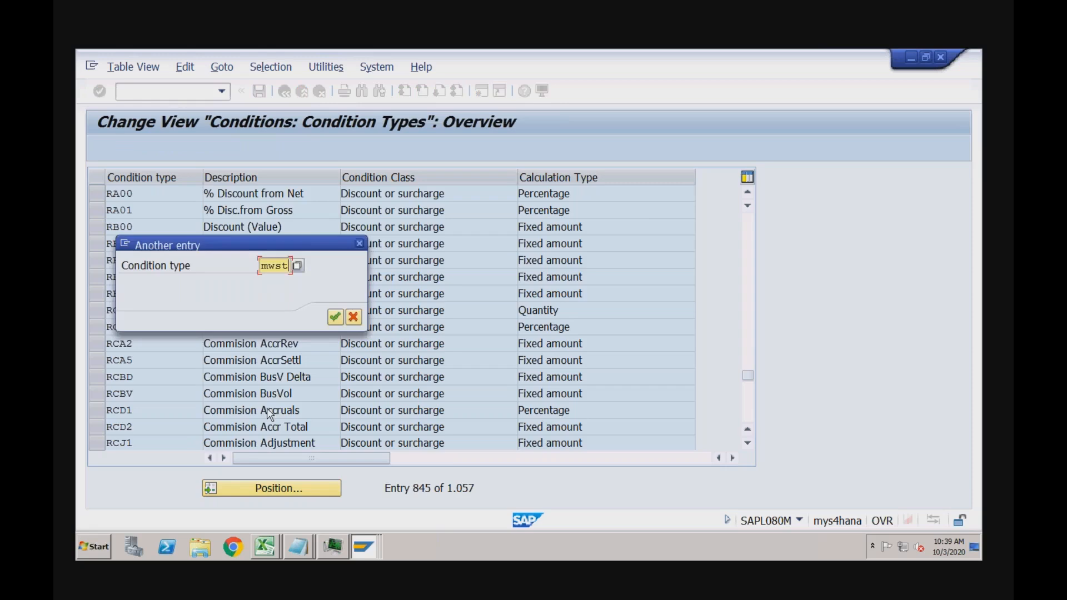
key(Return)
double_click(149, 194)
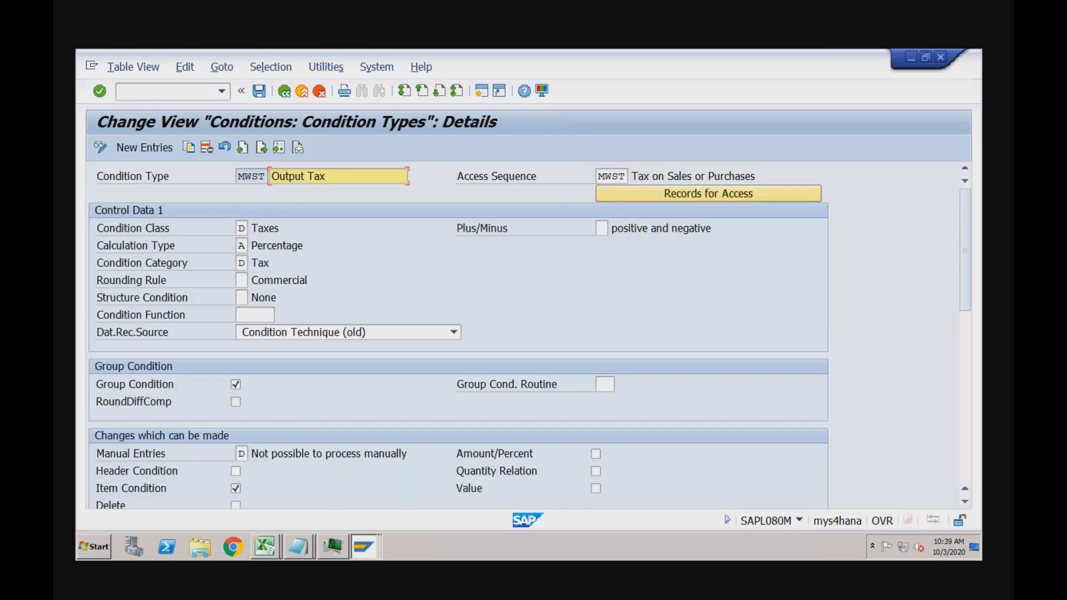
Examine the condition class and calculation type of the MWST output tax condition type
click(243, 228)
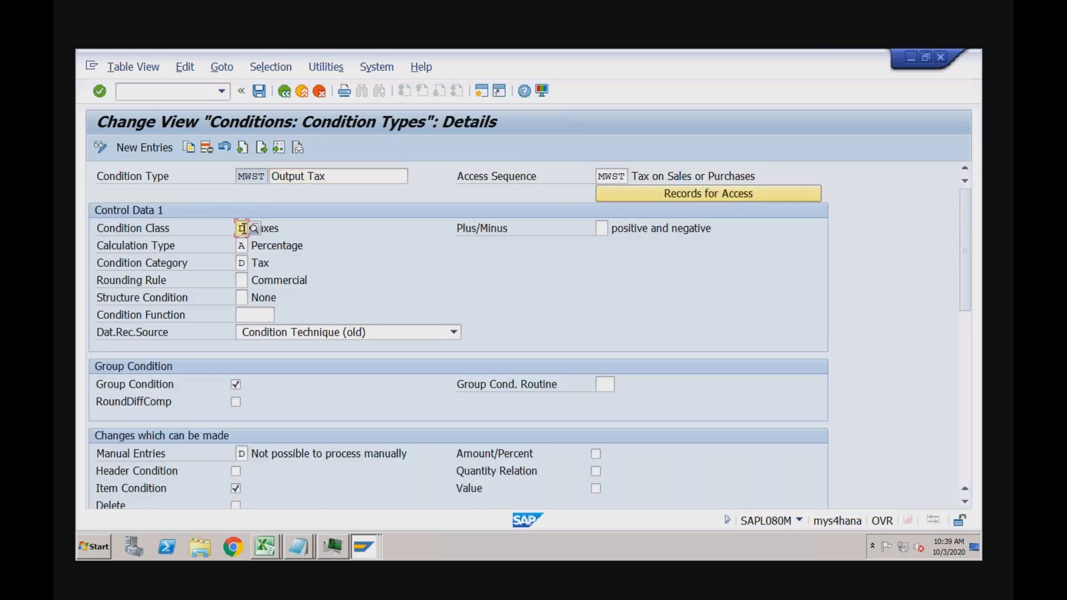
click(279, 229)
click(241, 229)
click(172, 231)
click(243, 243)
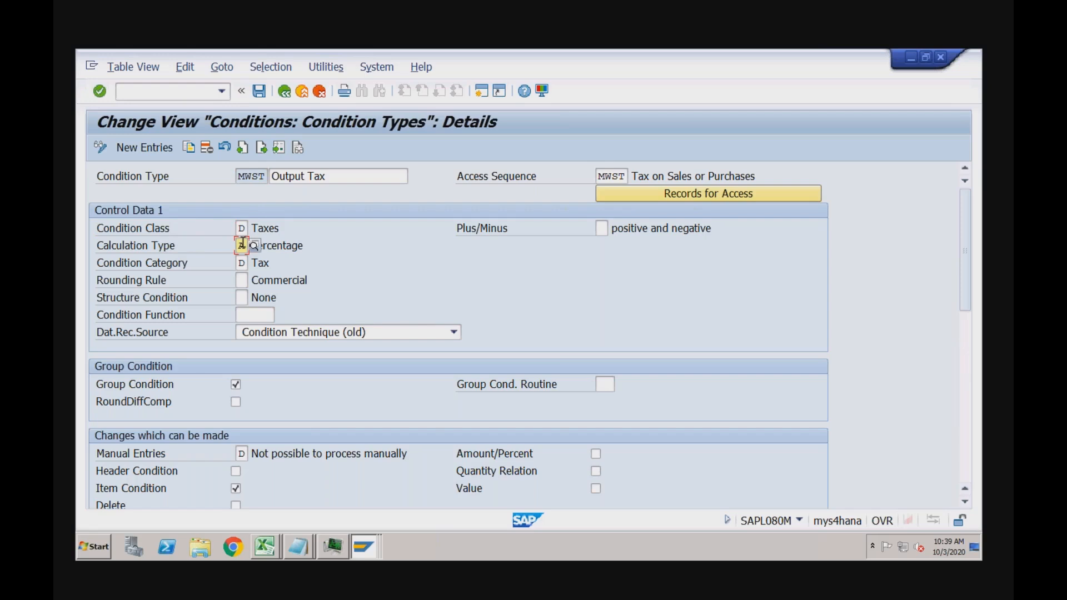
click(310, 179)
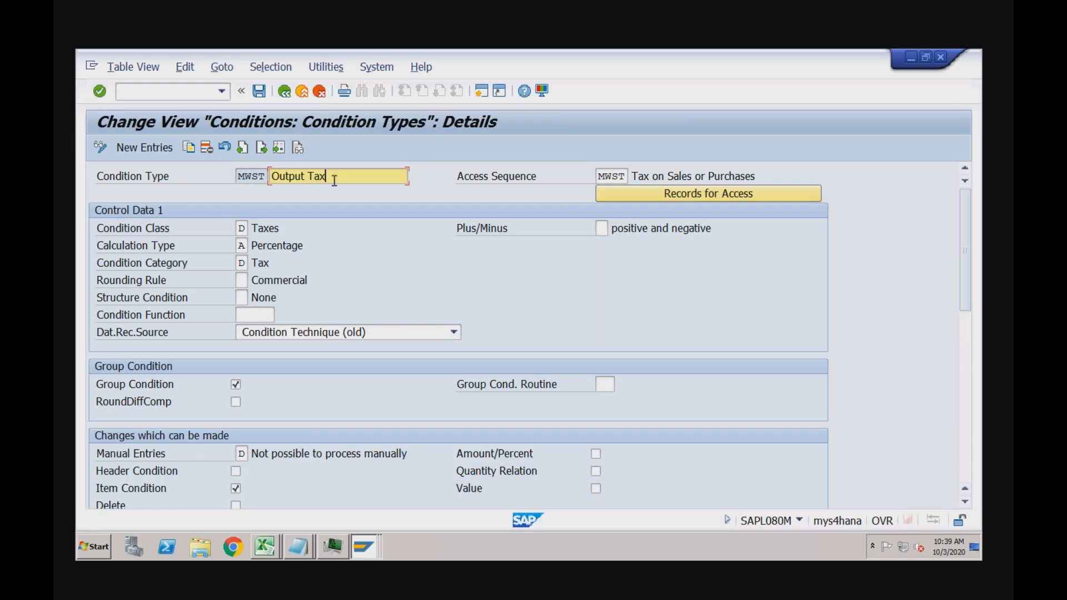
click(277, 246)
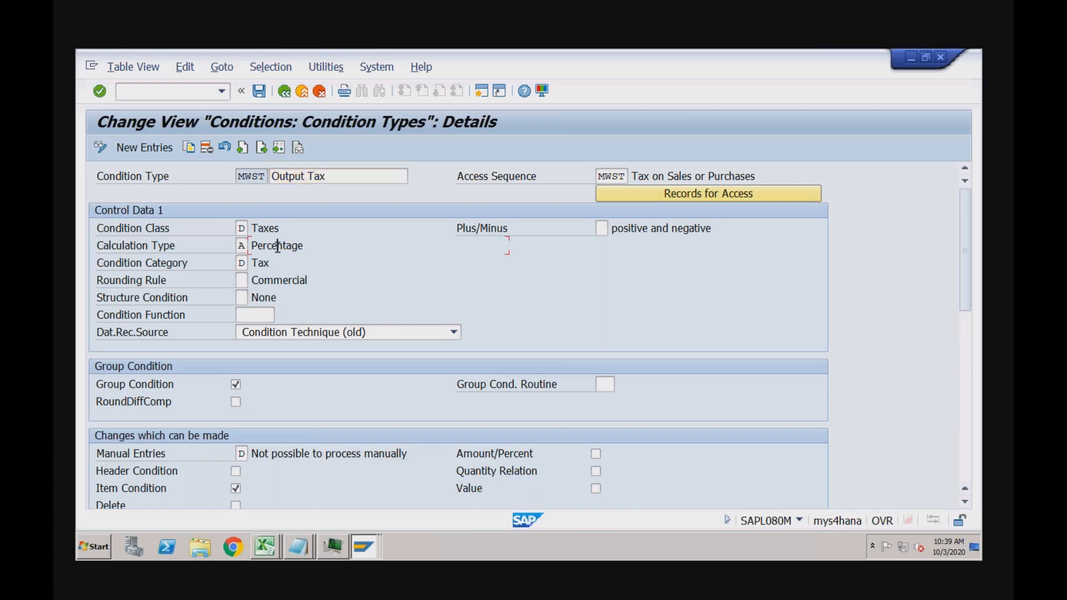
Switch to the Excel workbook Book2 and review the calculation basis of the Taxes and Base Price rows
click(267, 546)
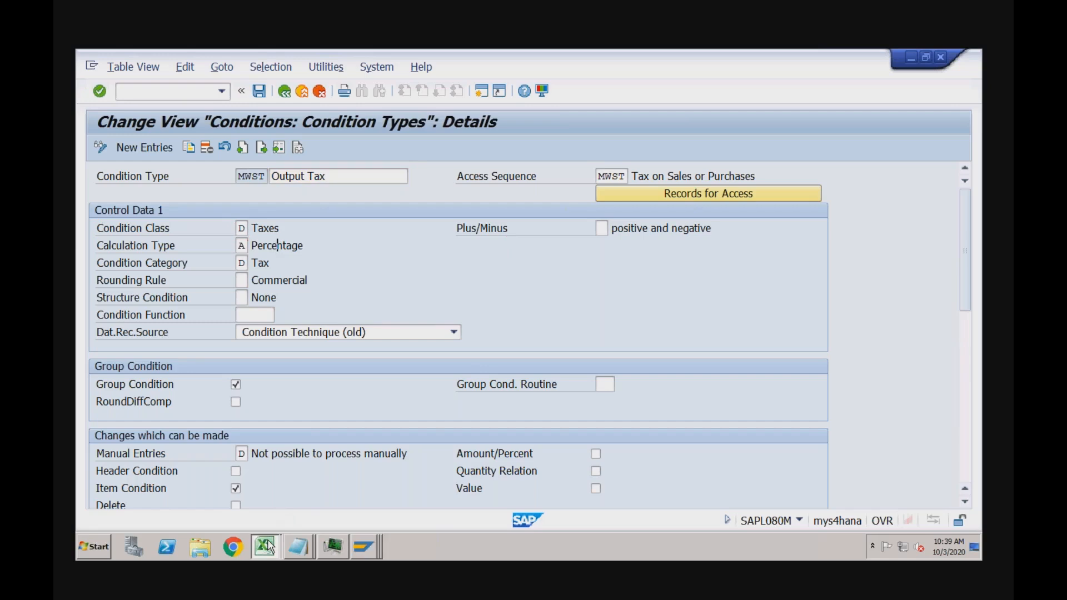
click(270, 518)
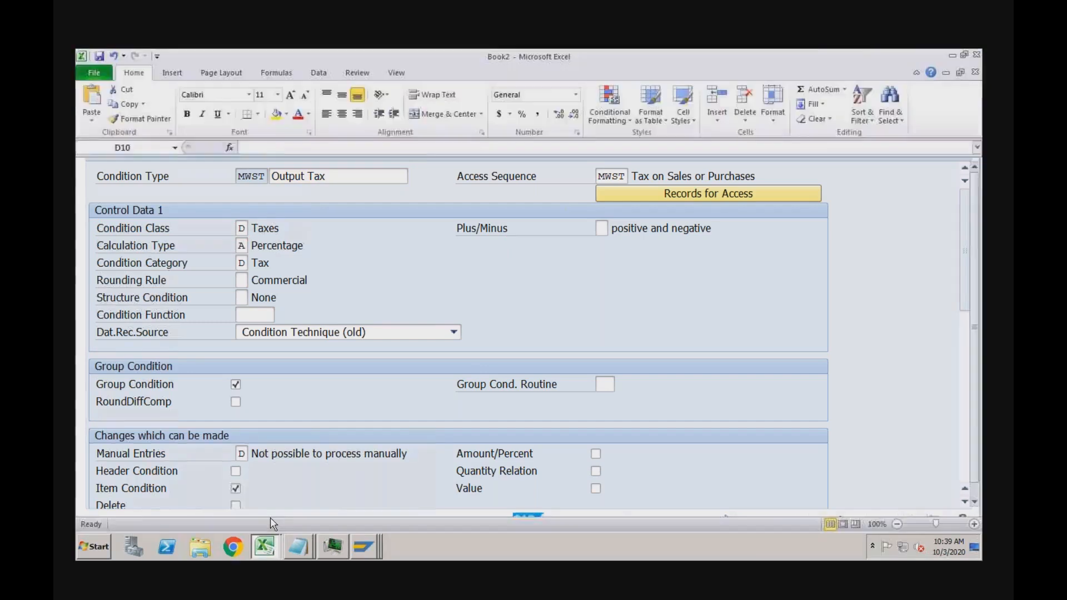
click(284, 240)
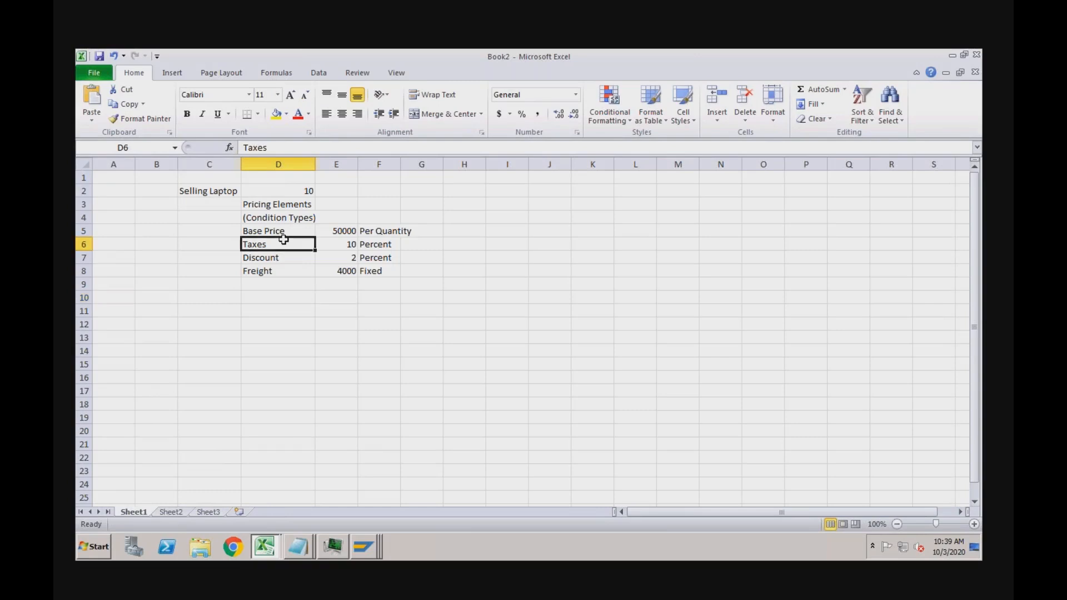
click(371, 244)
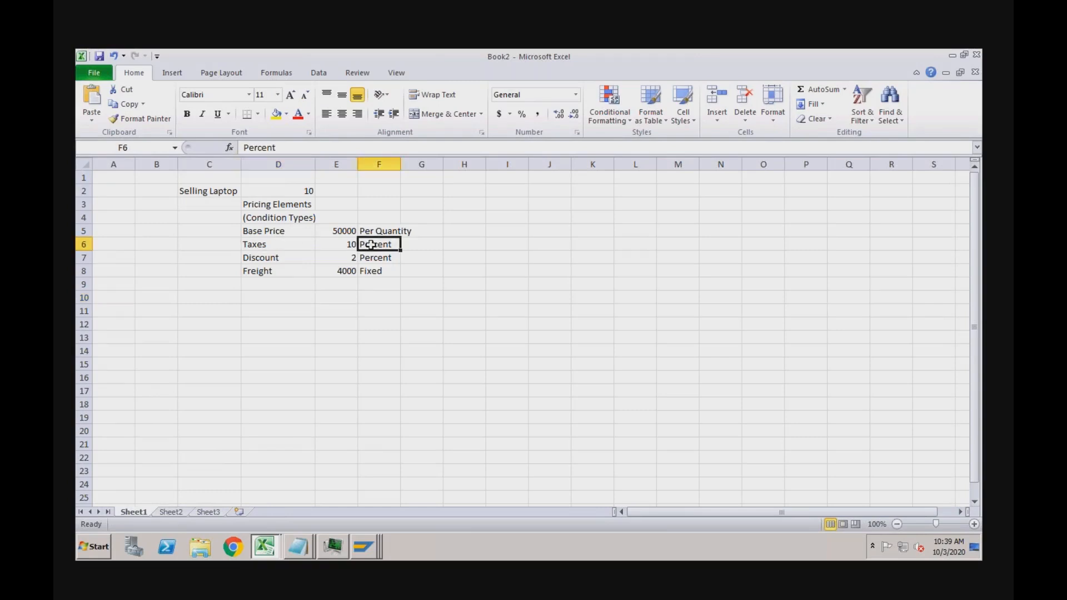
click(288, 233)
click(385, 231)
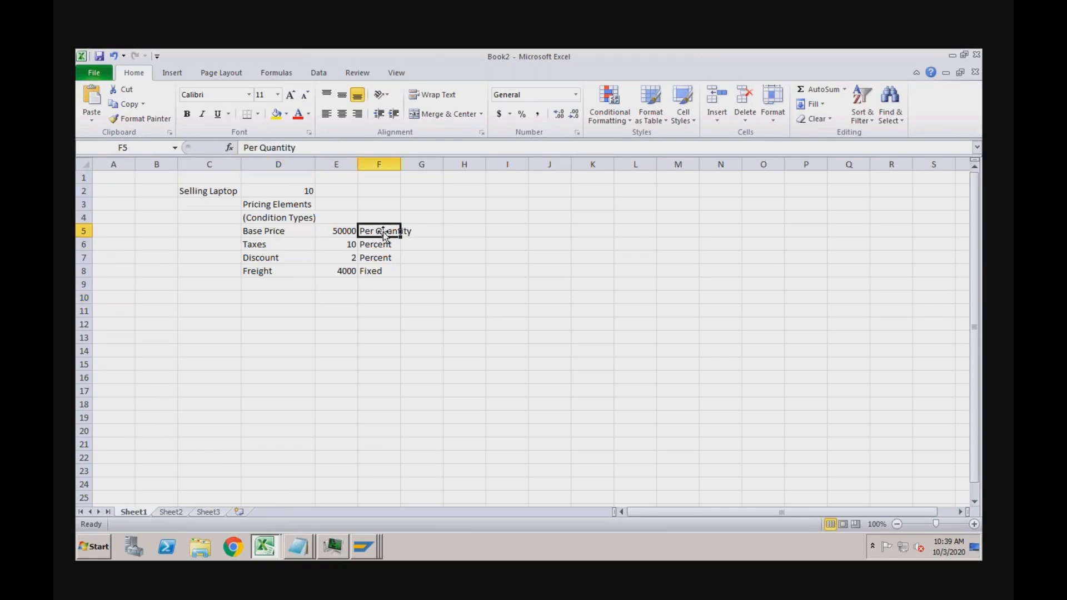
Switch back to the SAP condition types session, locate PR00 in the overview and open its details
click(367, 550)
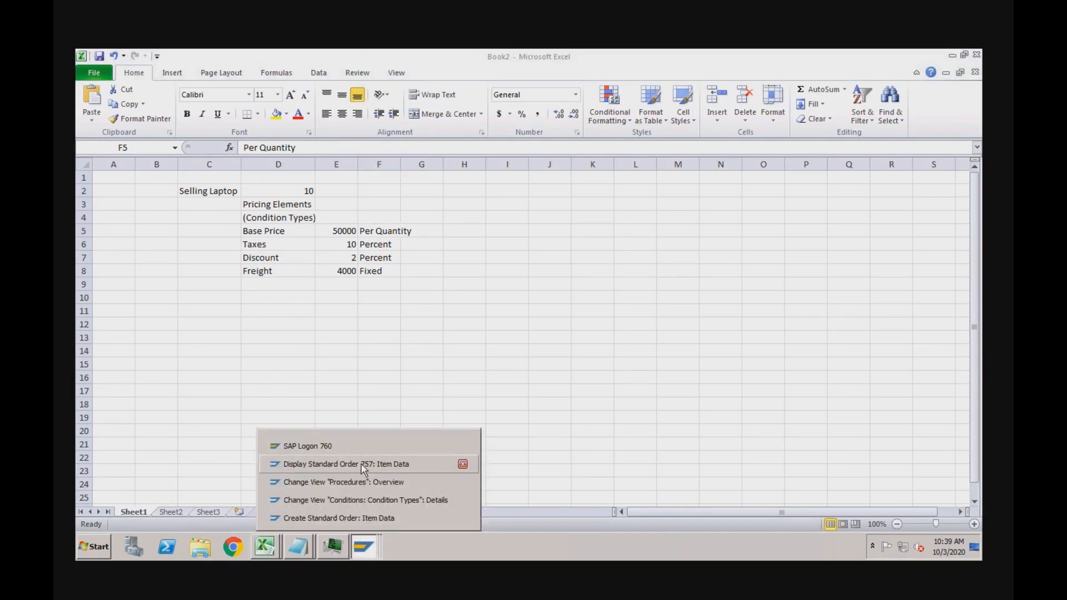
click(358, 500)
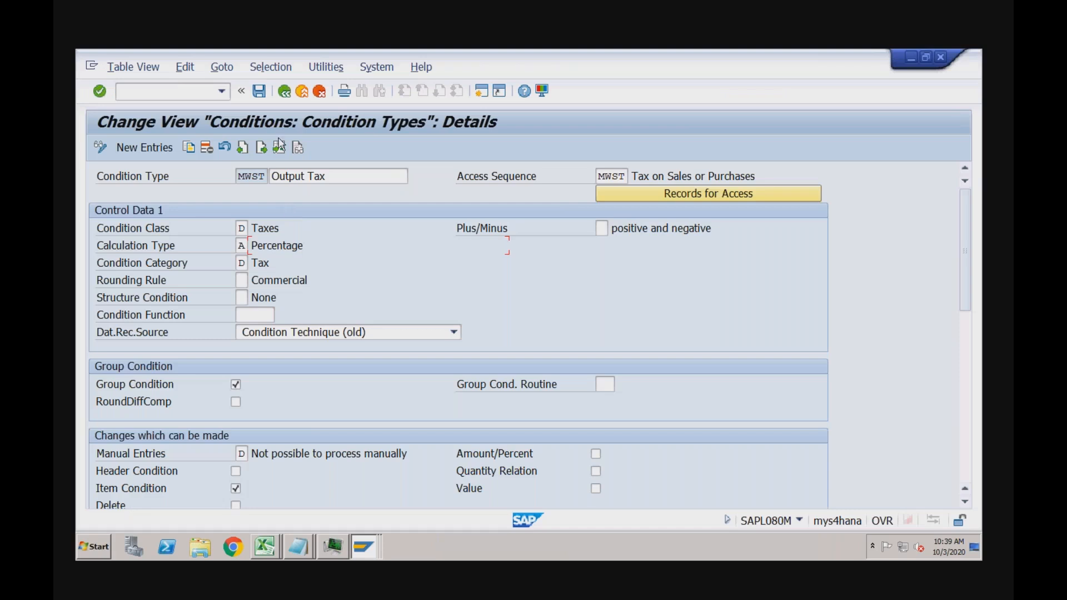
click(284, 91)
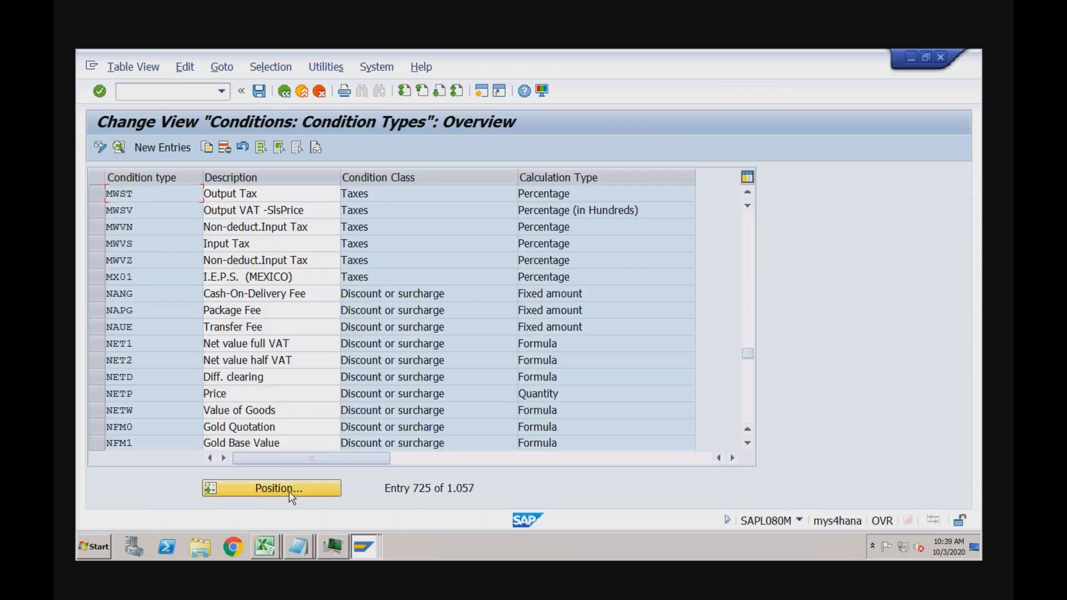
click(290, 494)
text(pr00)
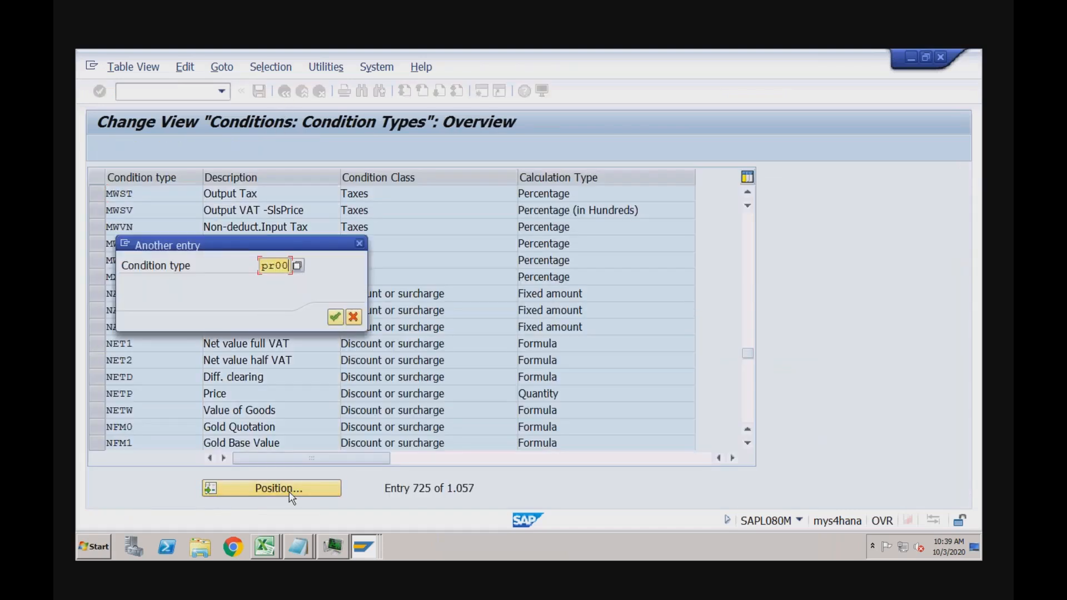
key(Return)
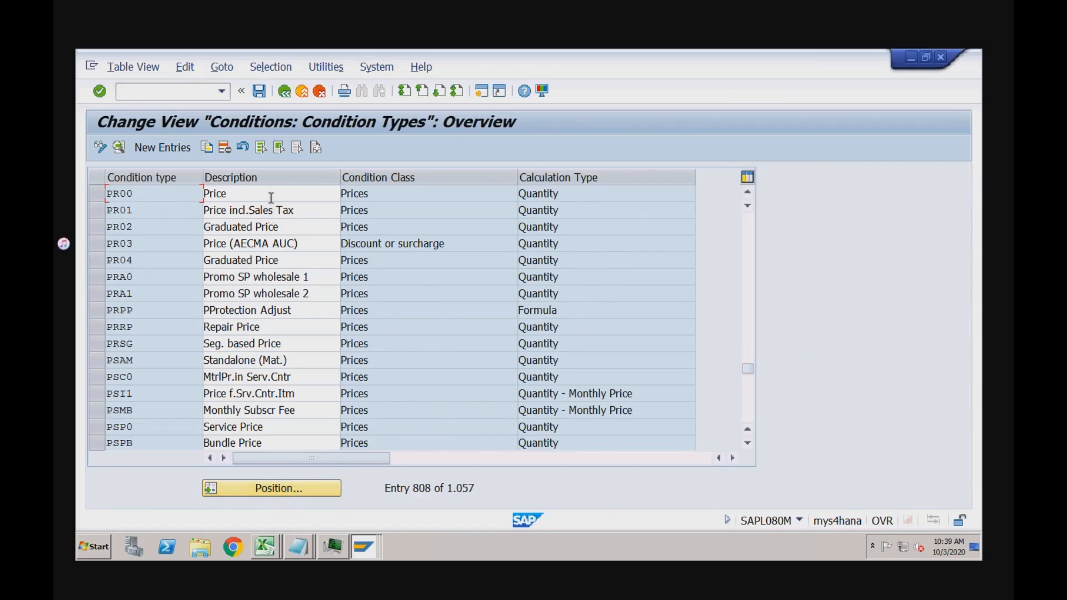
click(403, 191)
double_click(402, 192)
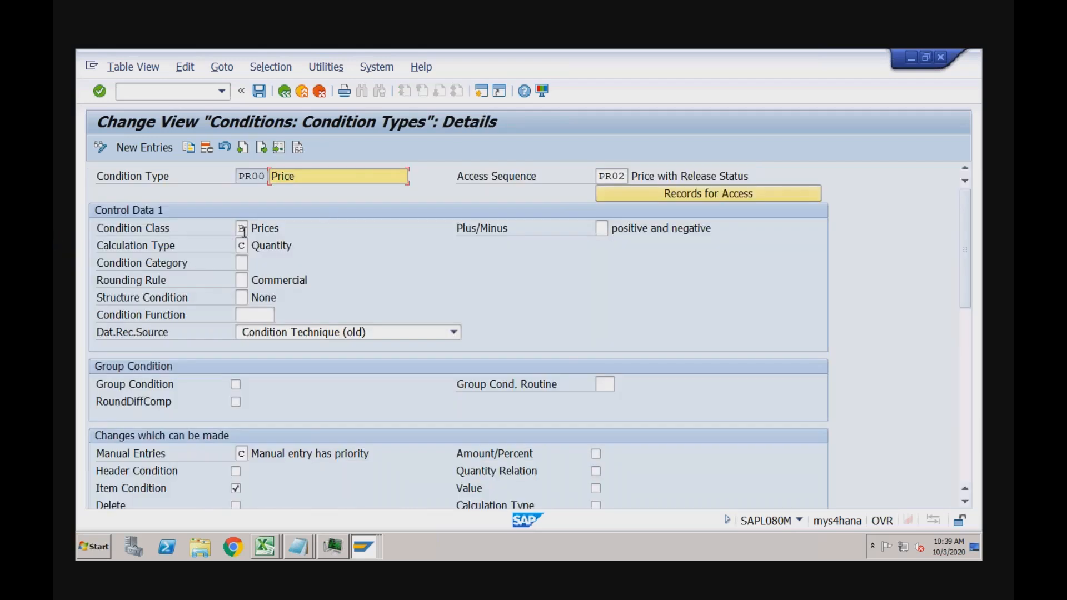
Examine the condition class and calculation type of the PR00 price condition type
click(245, 233)
click(245, 248)
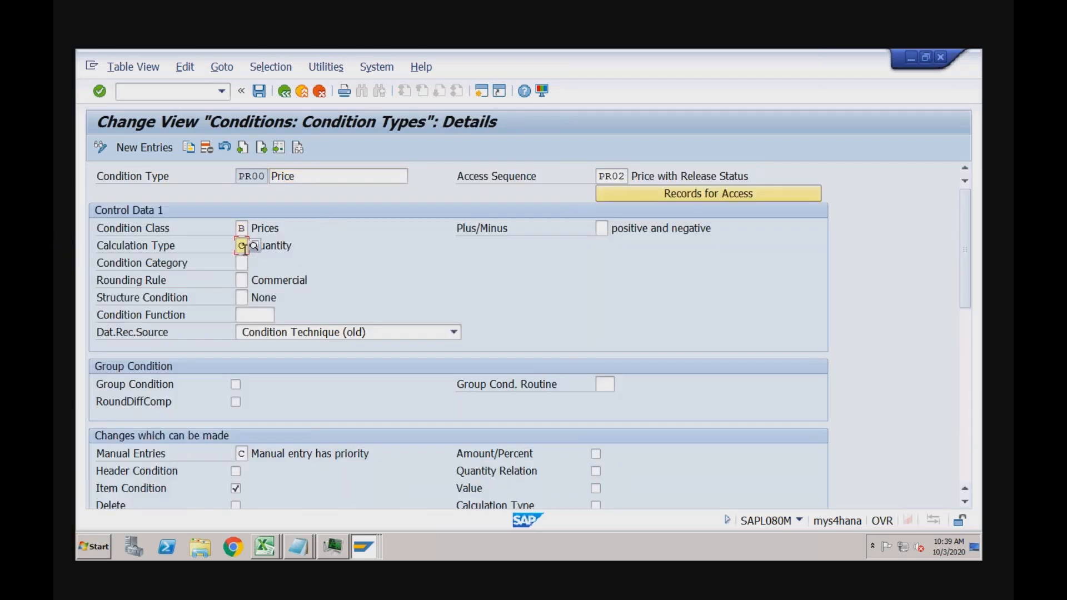
click(276, 247)
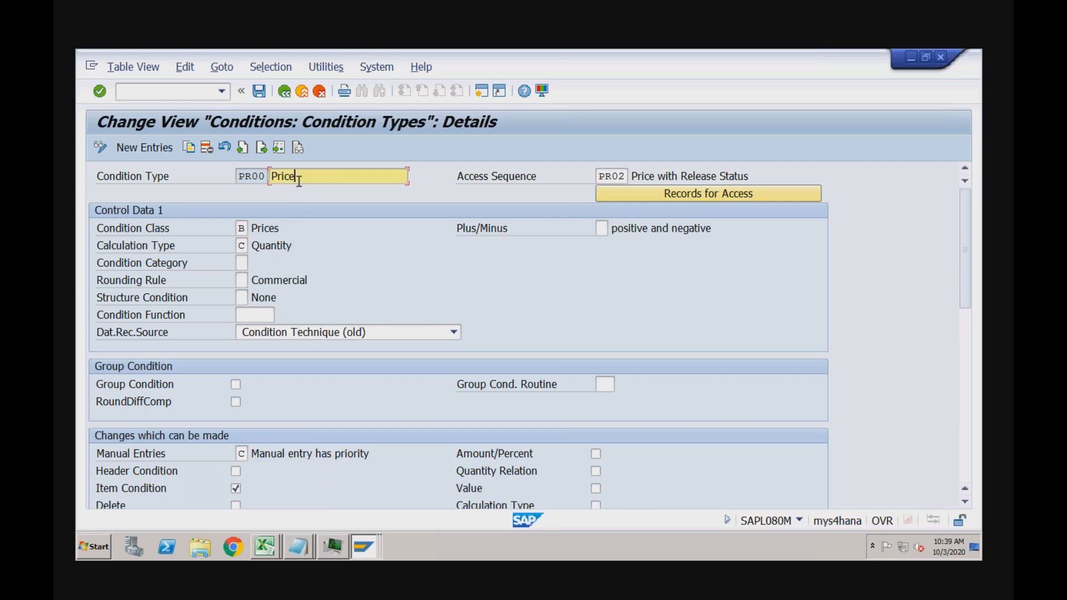
click(279, 245)
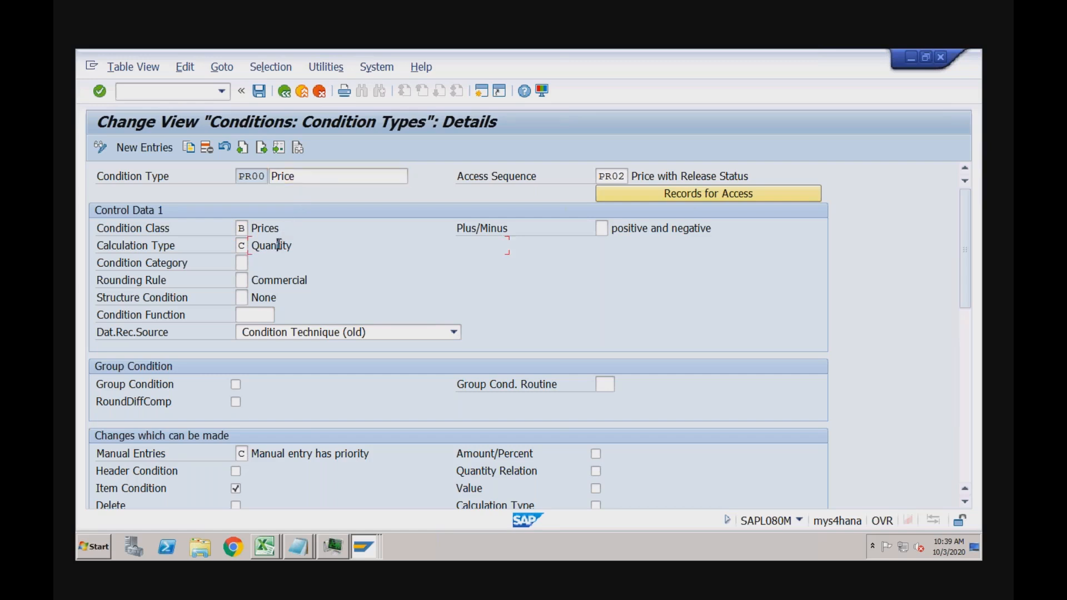
click(294, 175)
click(262, 175)
click(261, 243)
View the possible condition categories for PR00 without choosing one, and recheck its condition class and calculation type
click(241, 263)
click(254, 263)
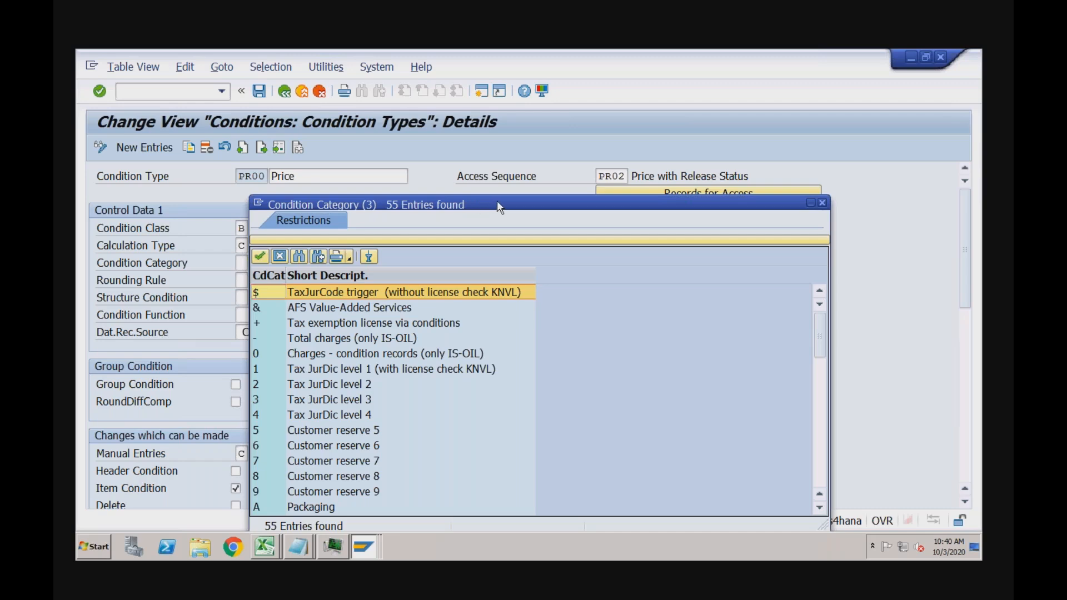
drag(497, 201, 361, 87)
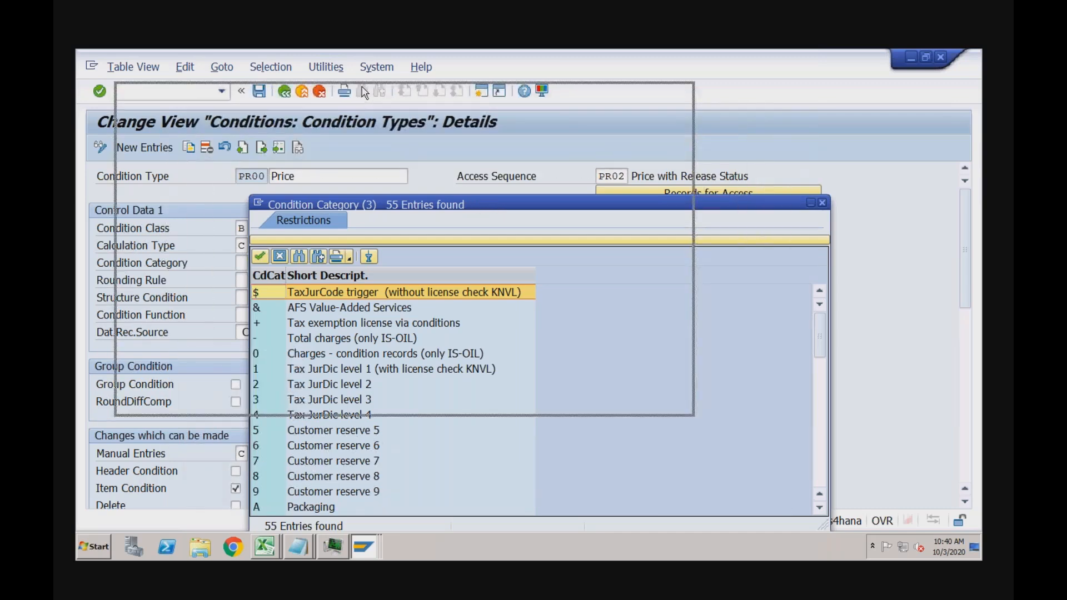
click(687, 88)
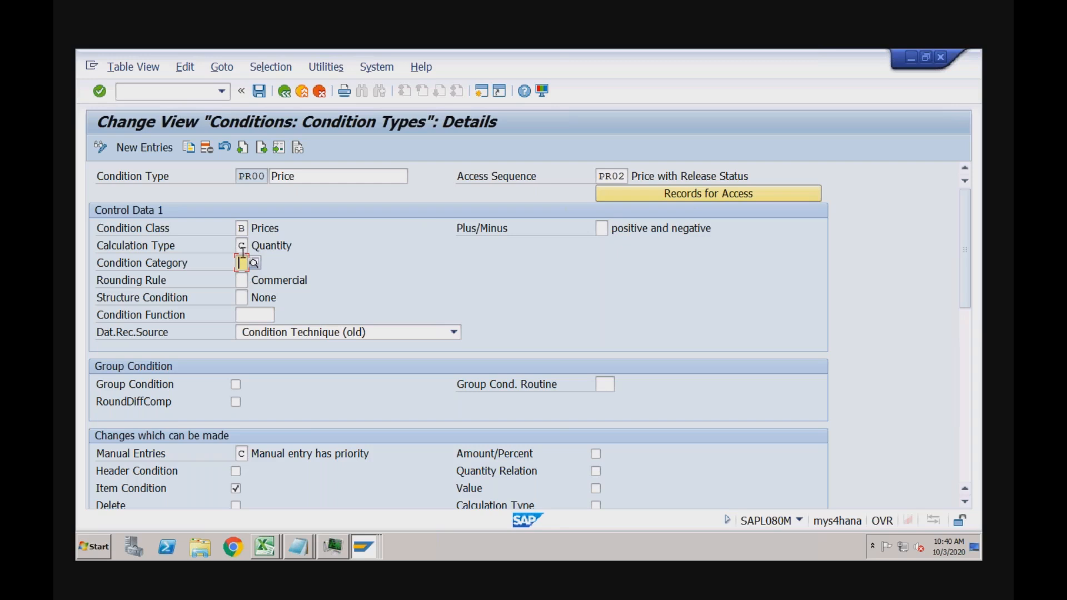
click(243, 228)
click(242, 245)
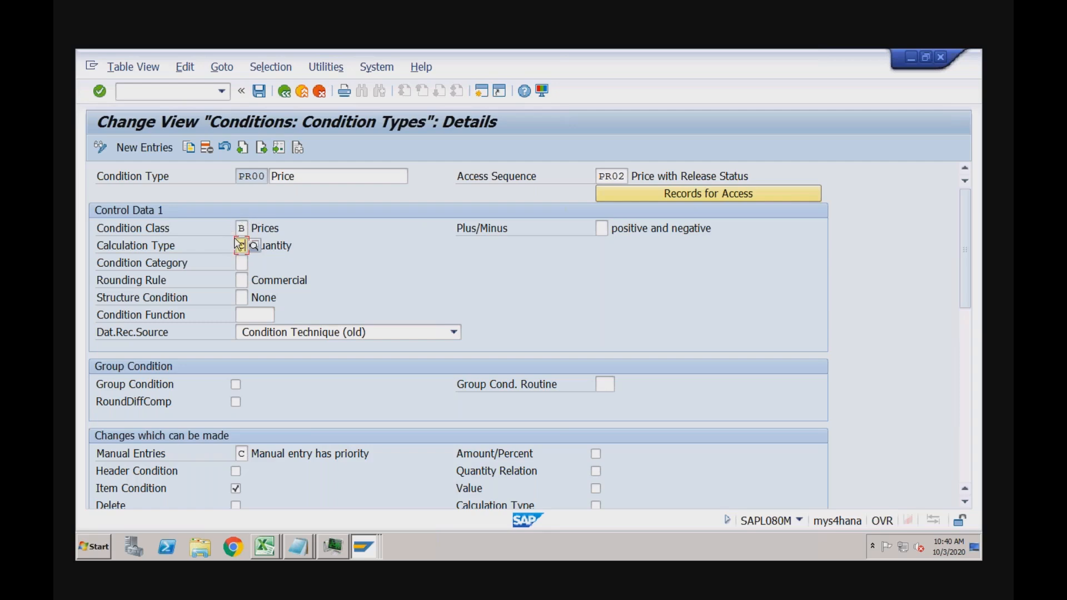
click(244, 228)
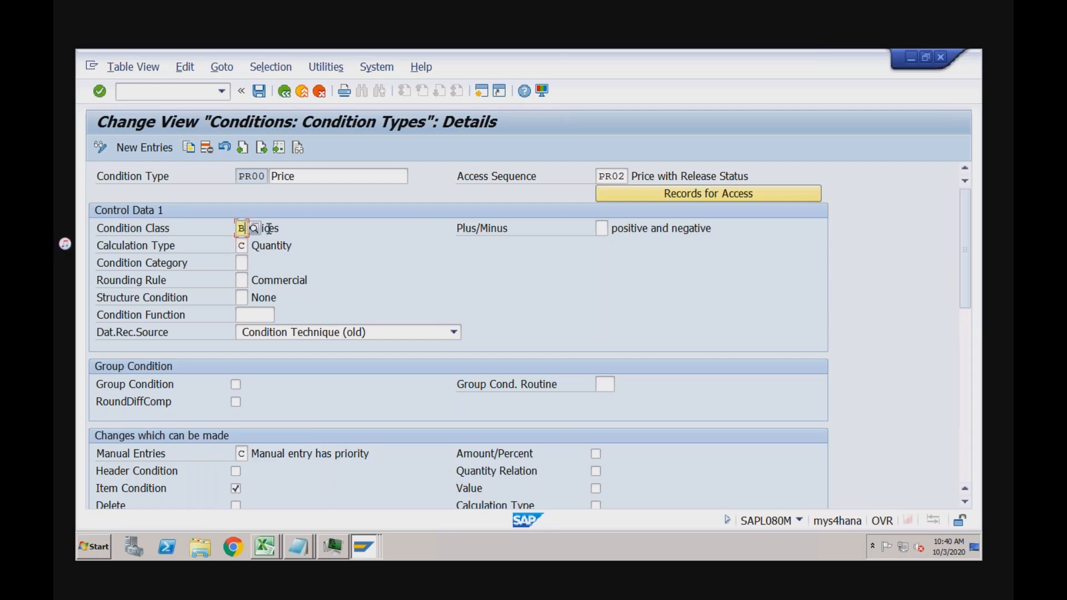
click(269, 228)
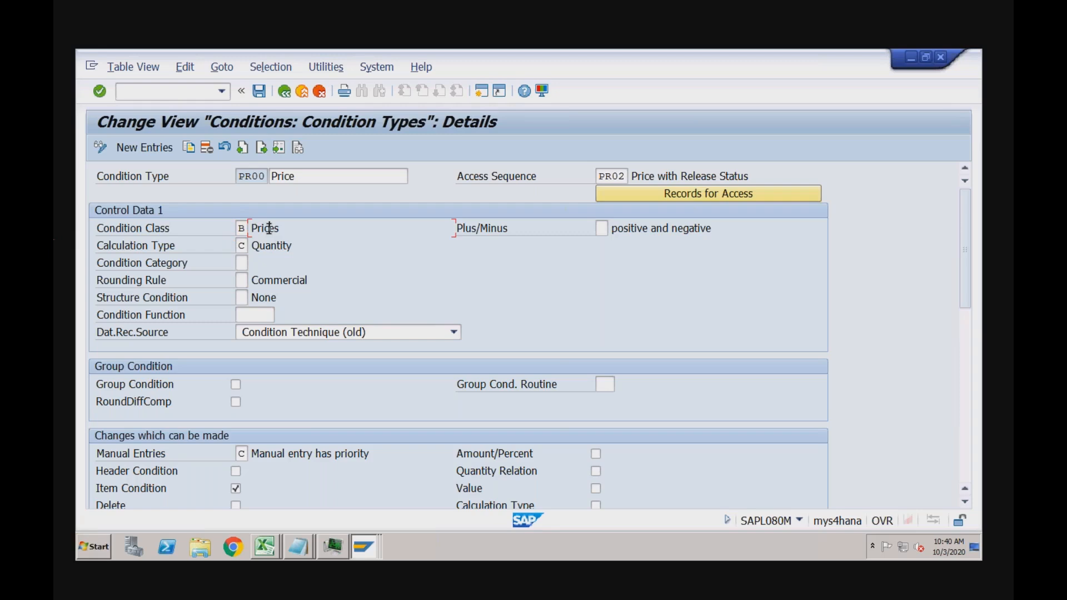
Review the possible calculation types for PR00, including Fixed amount, Quantity, Gross weight and Net weight, and close the list without choosing one
click(243, 245)
click(254, 246)
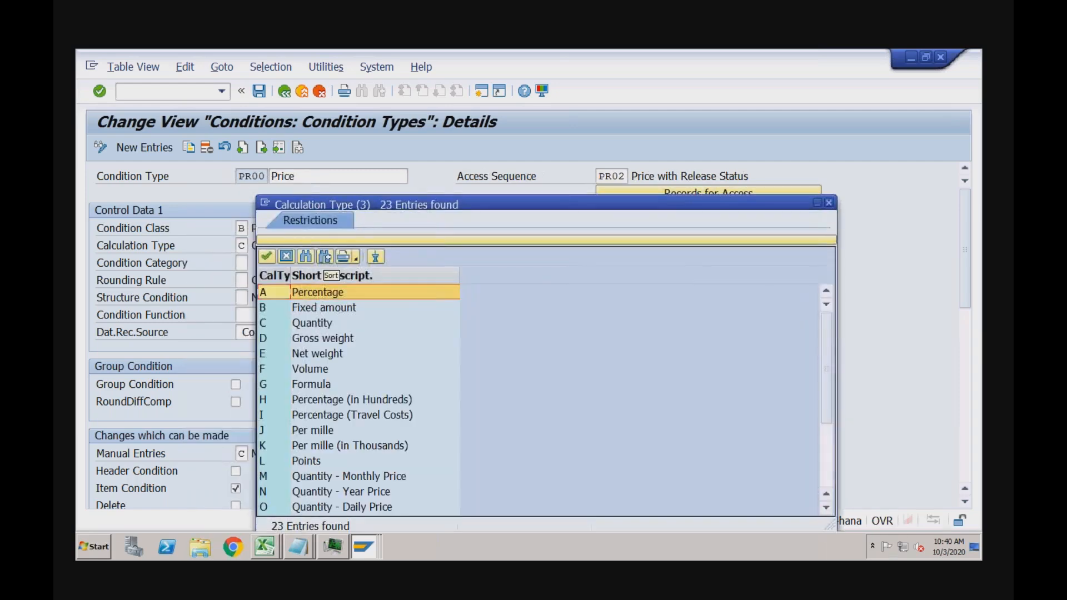
click(323, 312)
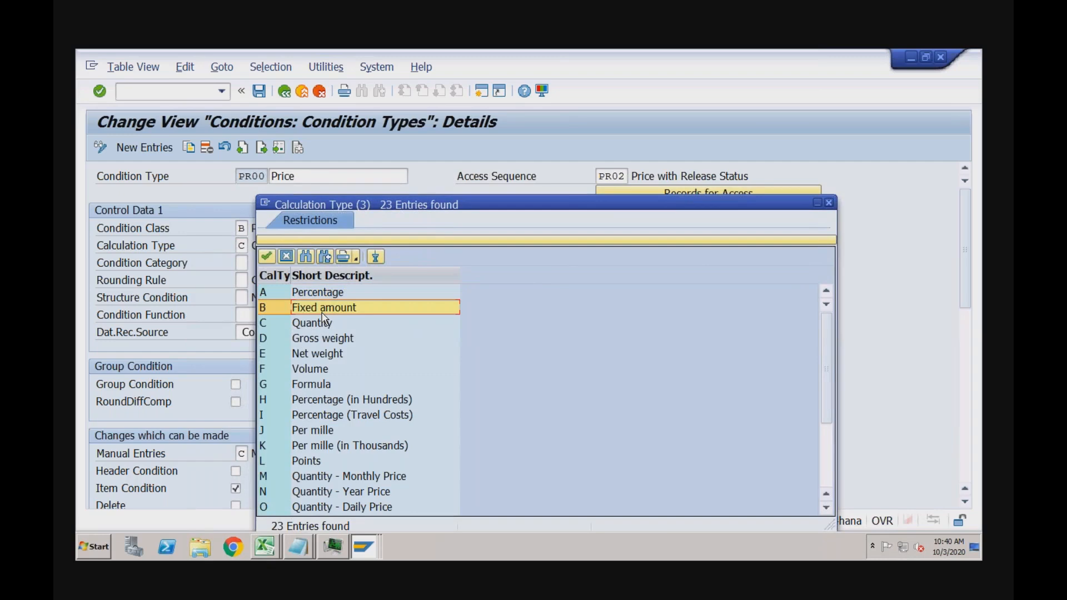
click(318, 326)
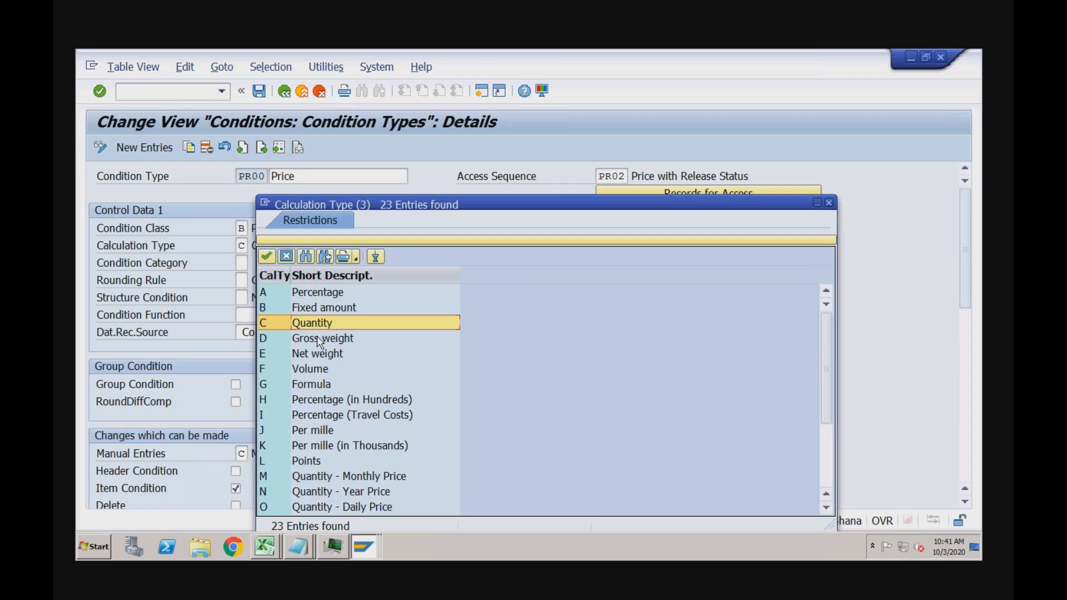
click(320, 340)
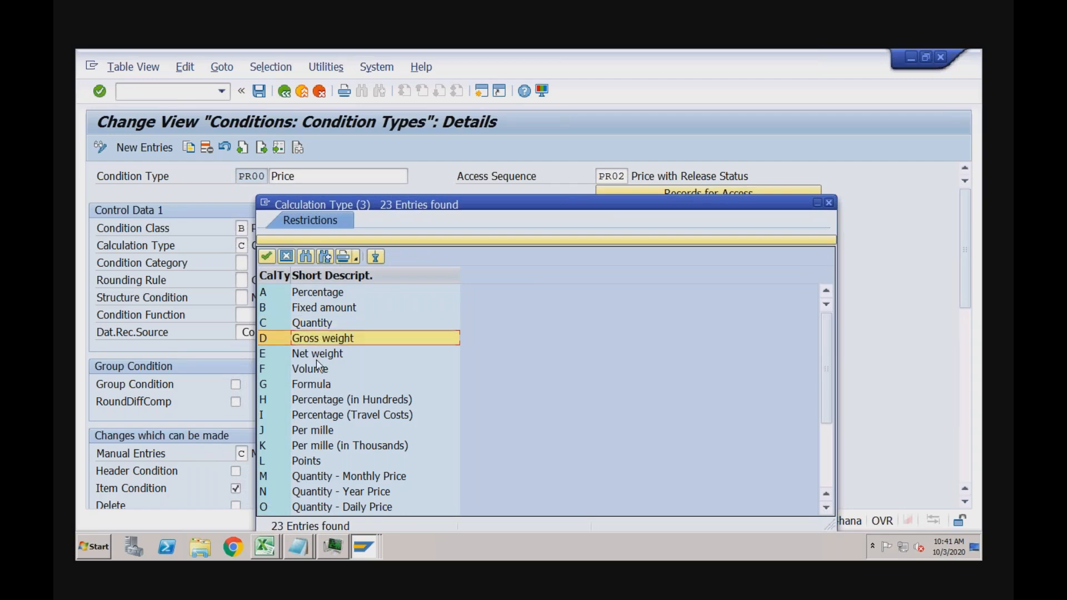
click(316, 359)
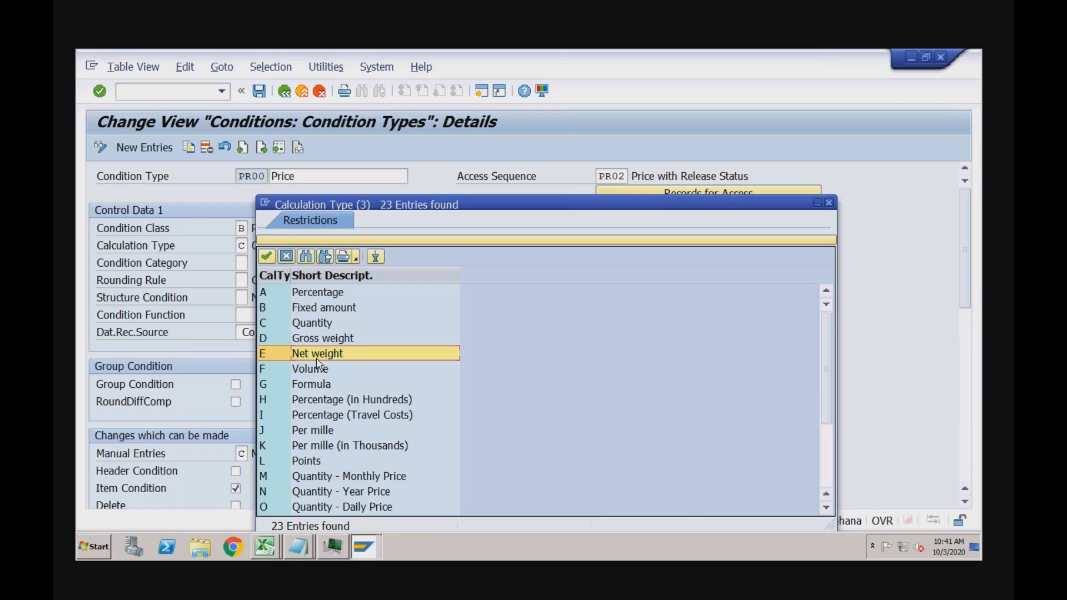
click(324, 341)
click(313, 358)
click(287, 257)
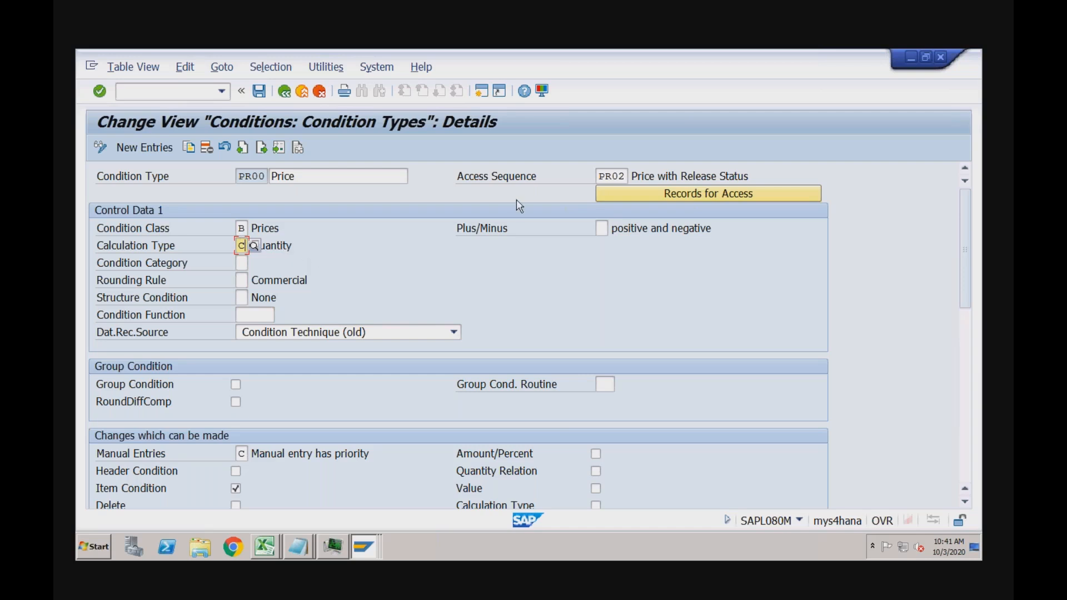
Start VK11 in a new session for condition type PR00 with the key combination Customer/material with release status
click(611, 175)
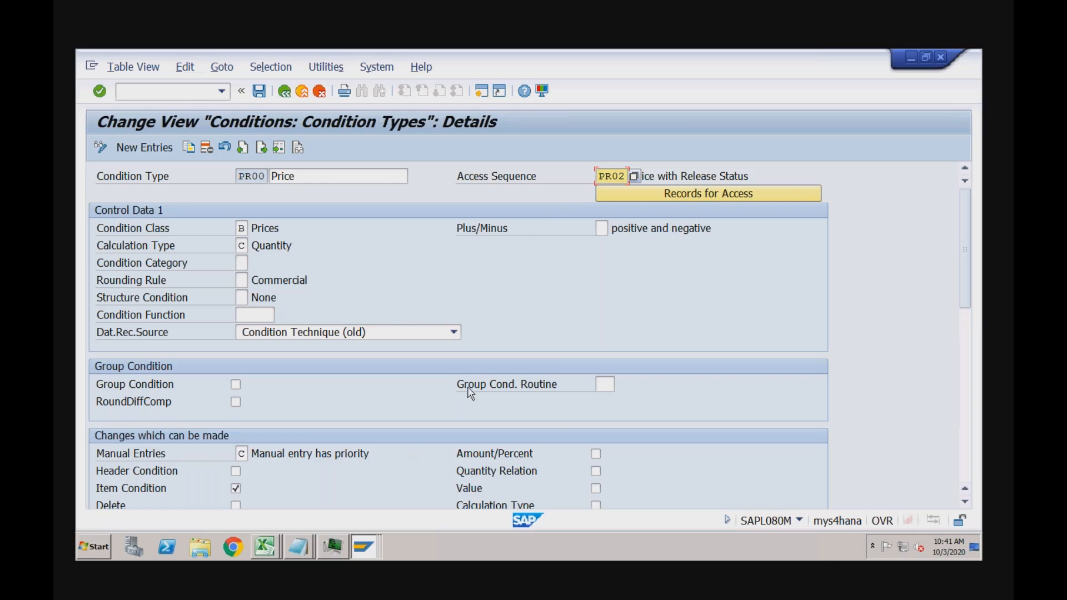
click(373, 544)
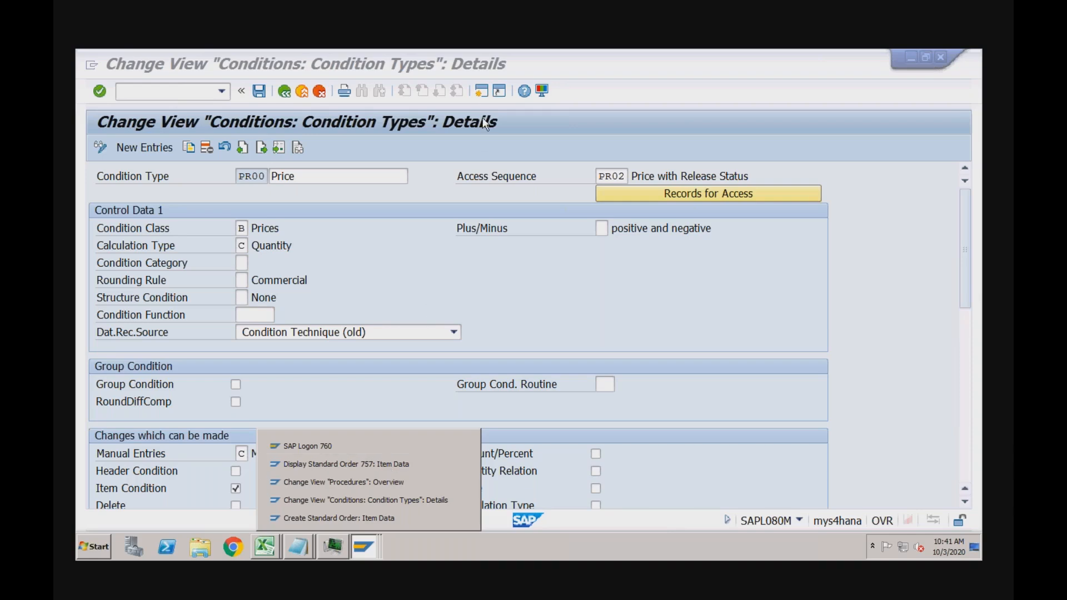
click(481, 91)
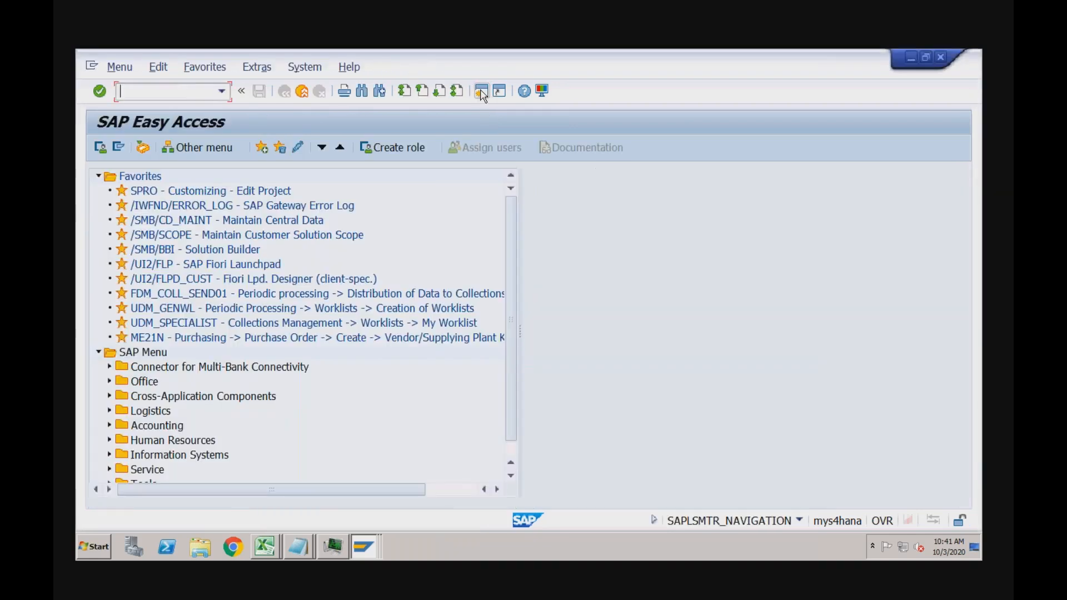
text(vk11)
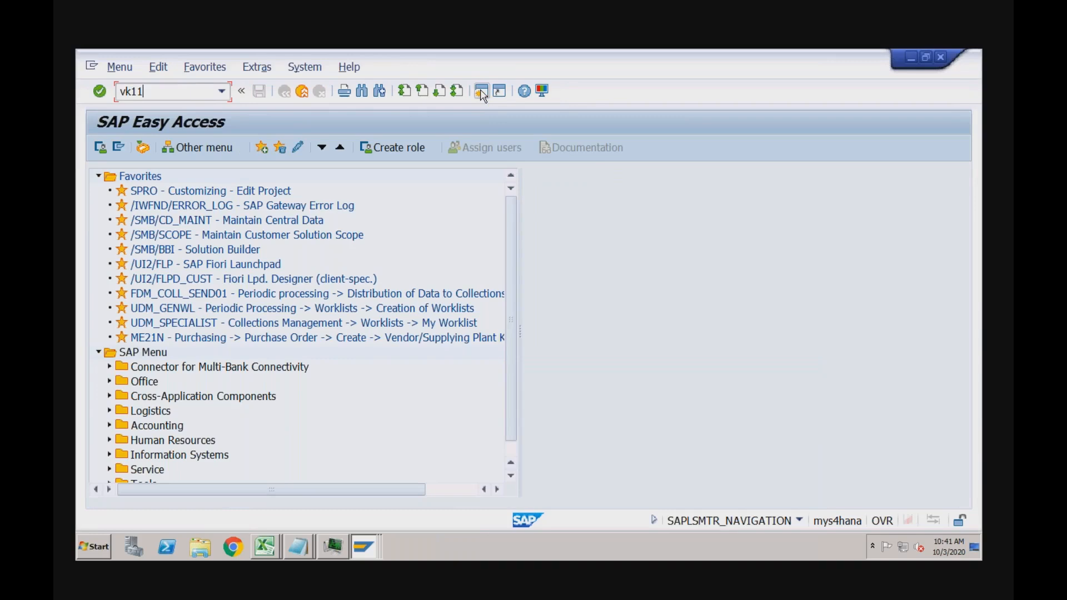
key(Return)
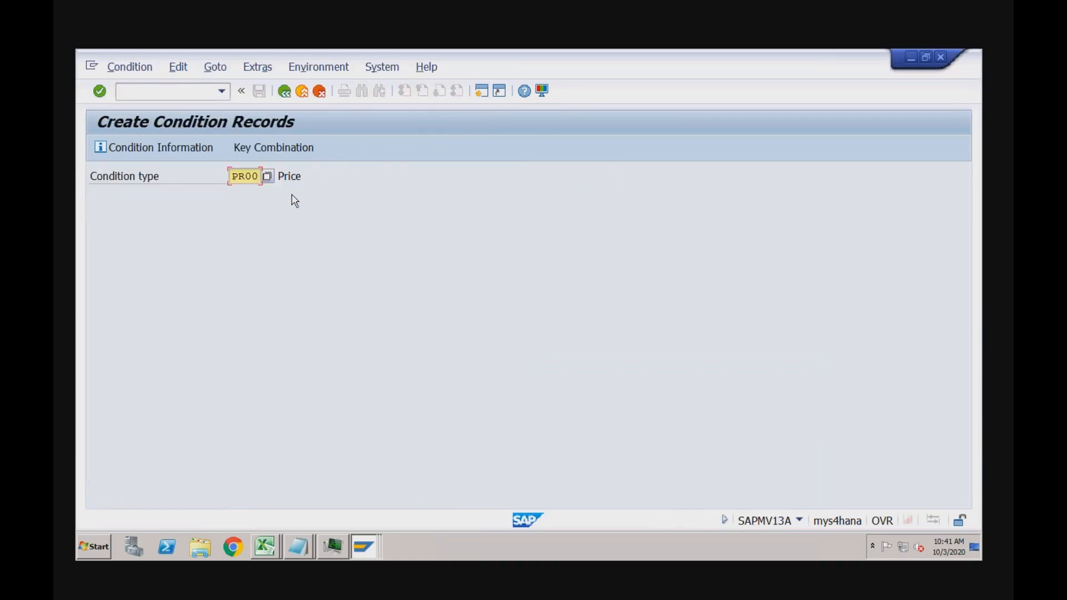
key(Return)
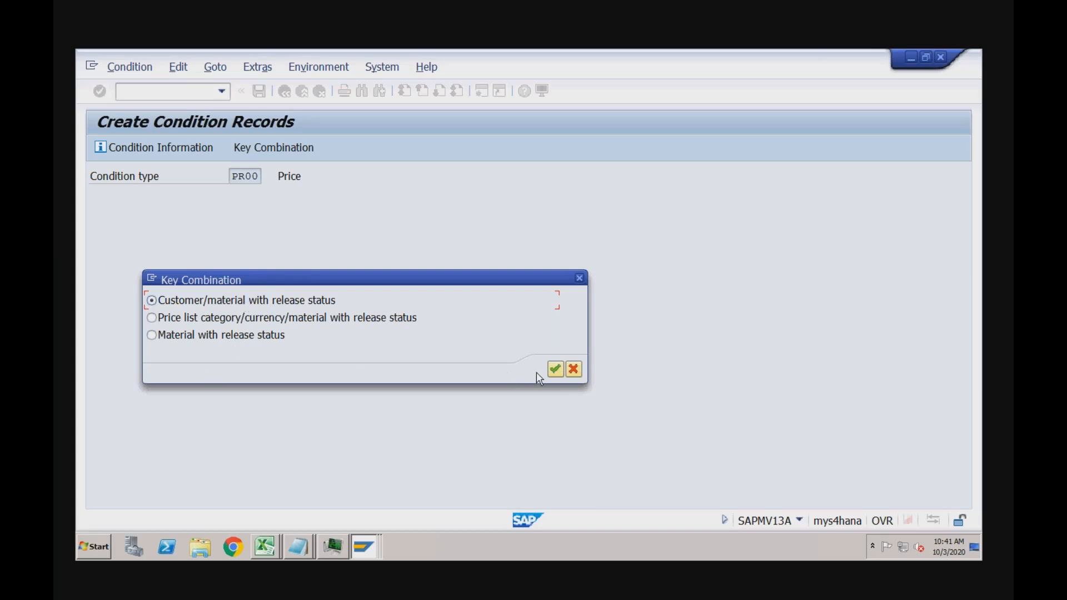
click(556, 370)
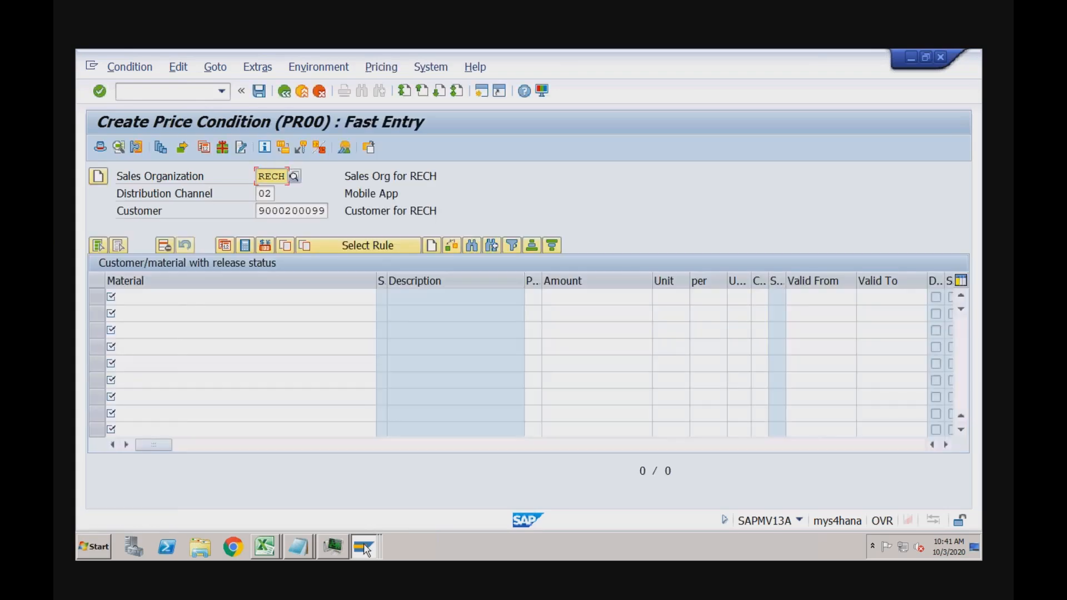
Return to the condition type details session and highlight PR00's access sequence PR02
mouse_move(365, 549)
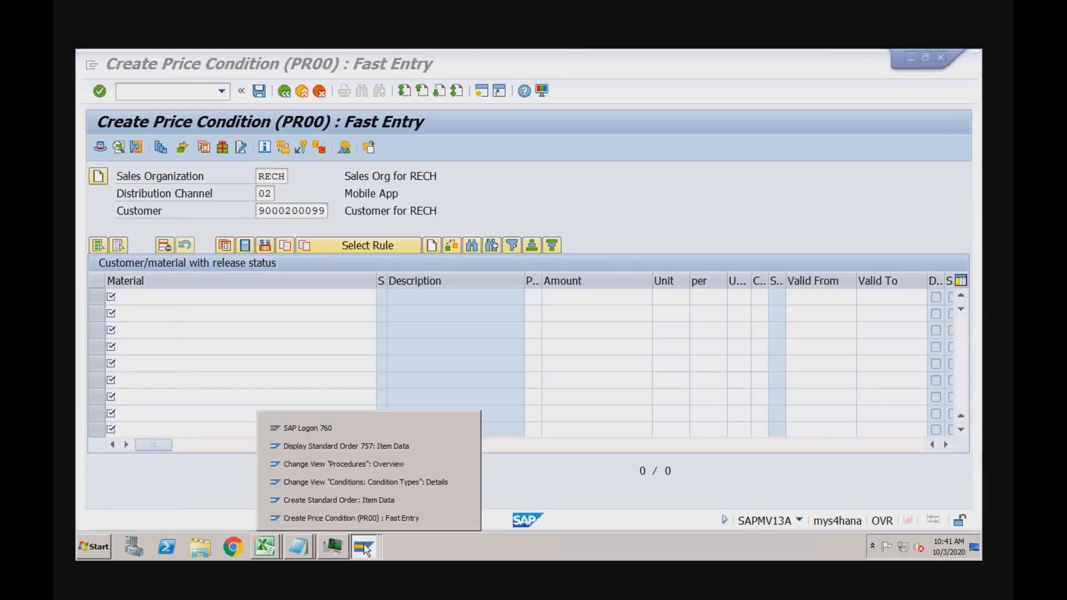
click(379, 482)
drag(600, 176, 626, 176)
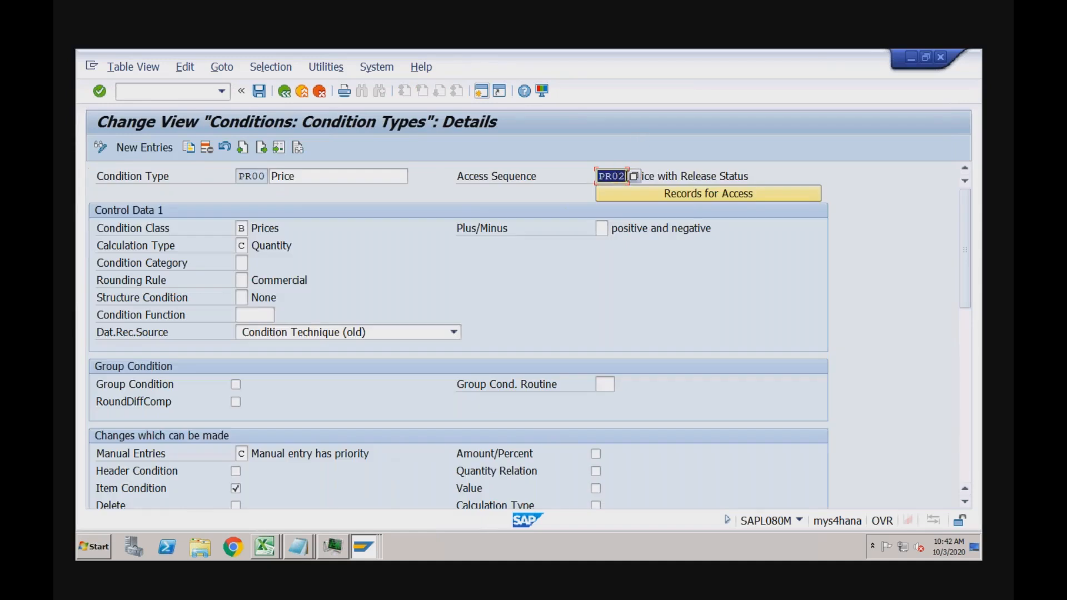
Exit condition type customizing and open the Set Access Sequences activity under Pricing Control in the implementation guide
click(302, 91)
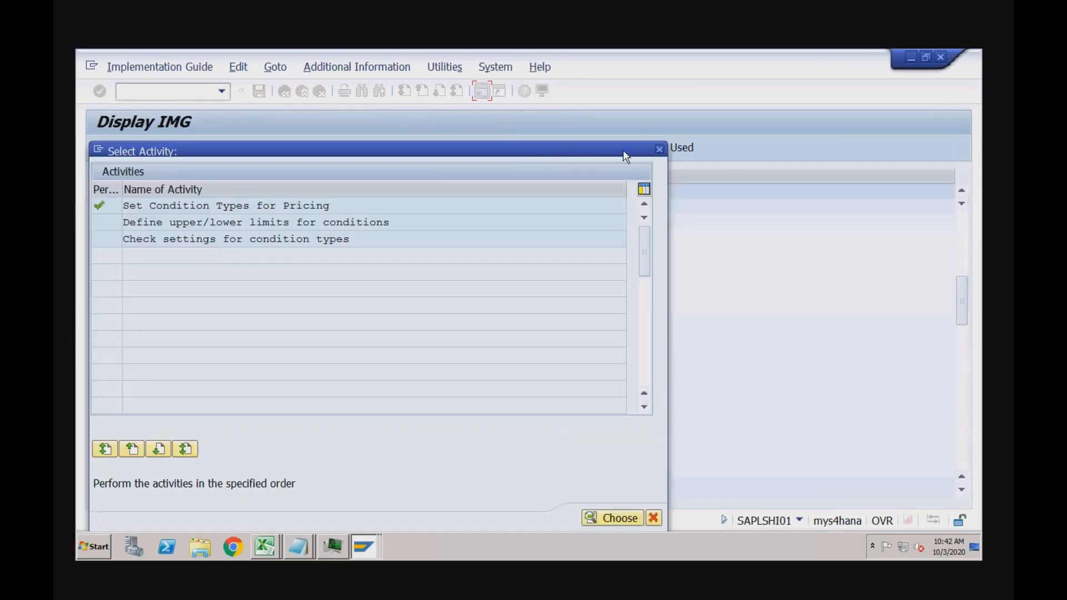
click(659, 149)
click(238, 267)
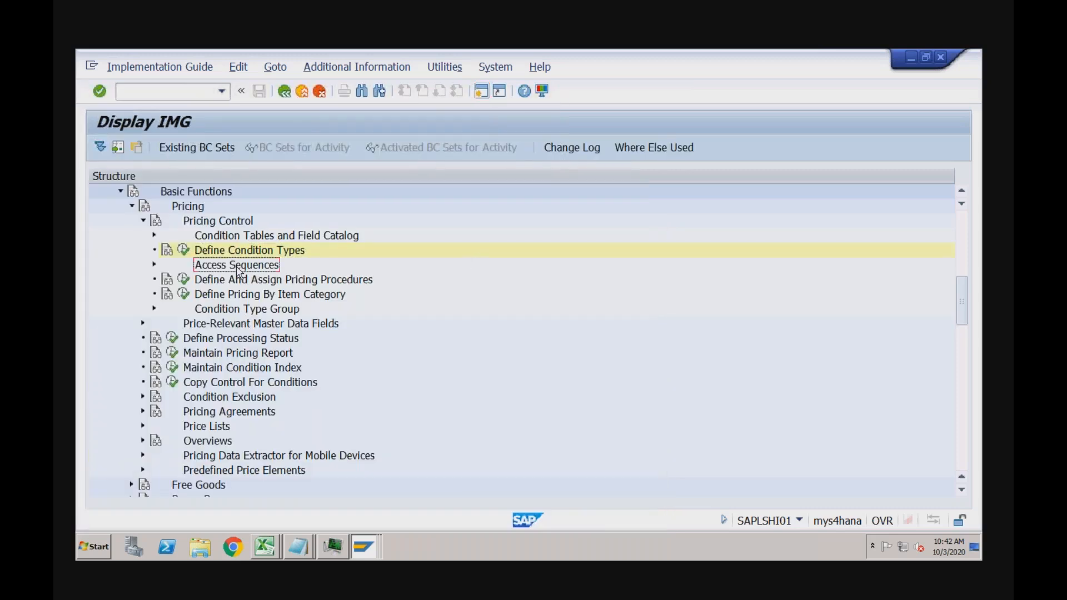
click(155, 265)
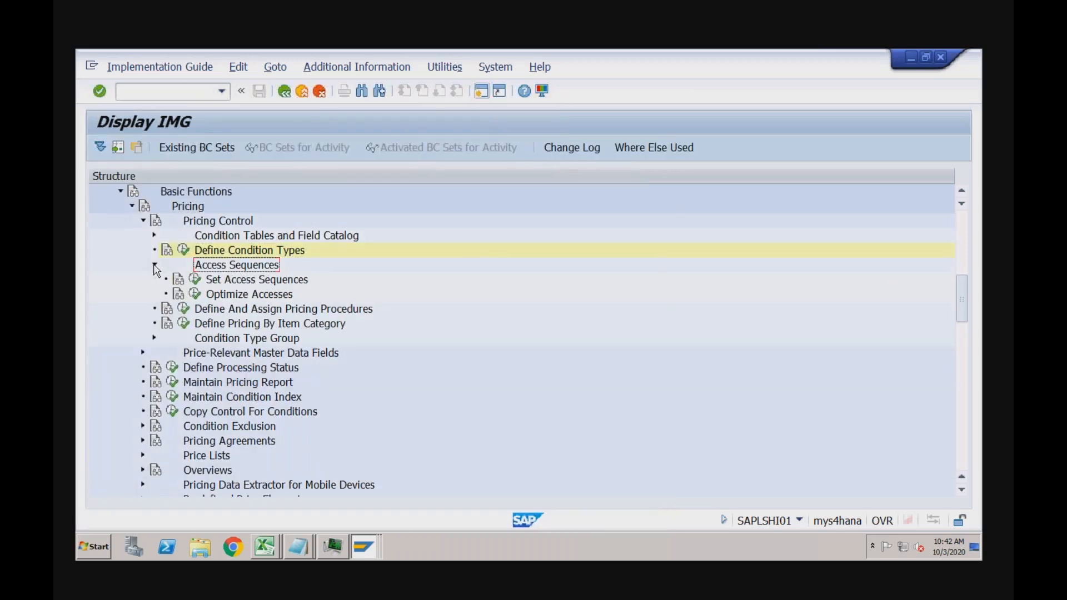
click(198, 283)
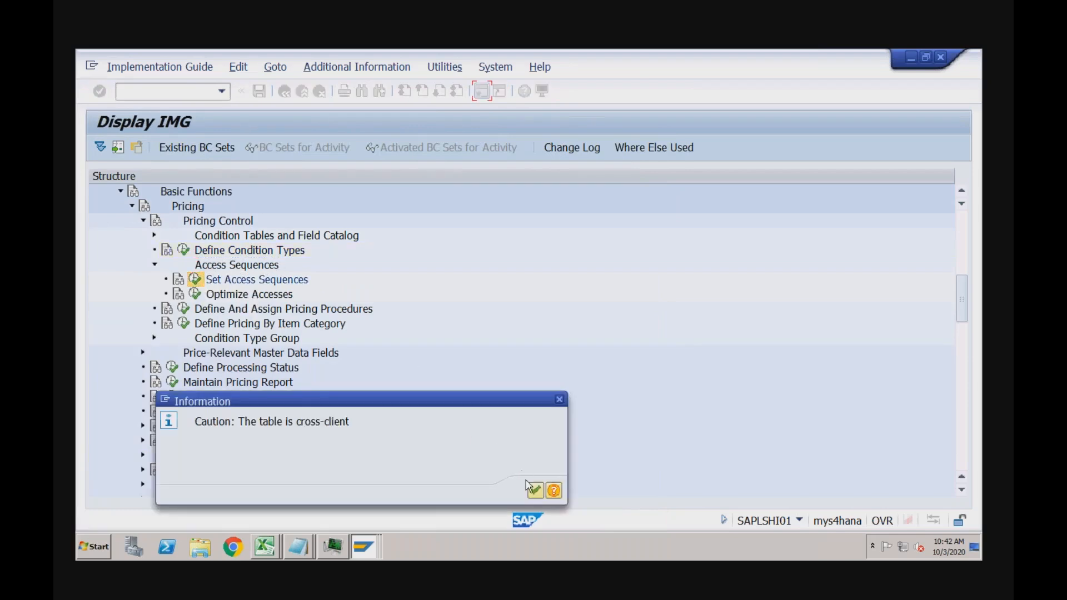
click(536, 491)
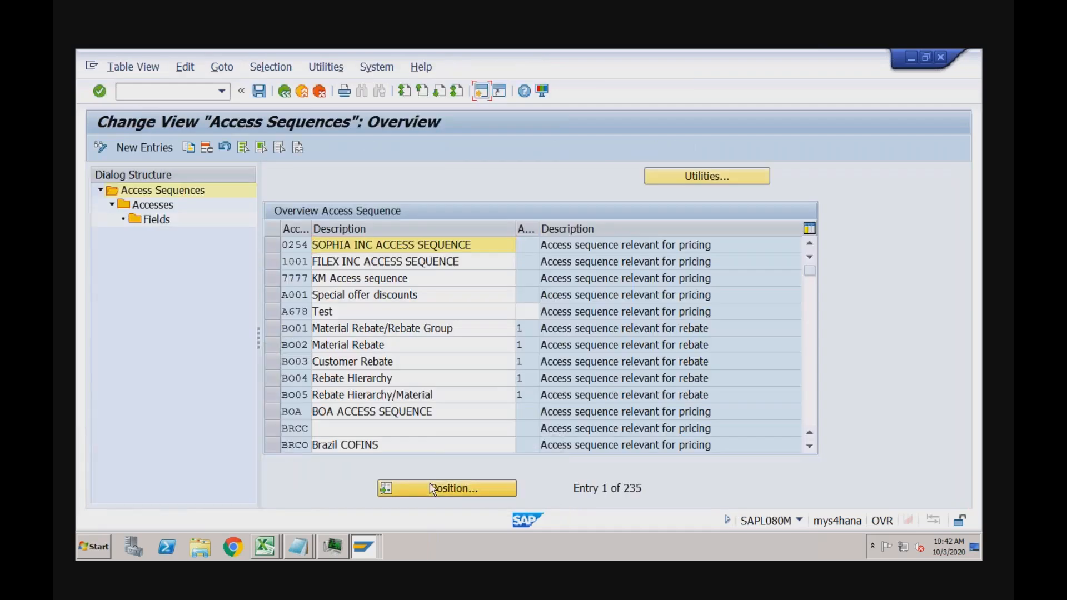
Locate access sequence PR02 in the access sequences overview and open its accesses
click(433, 491)
text(pr02)
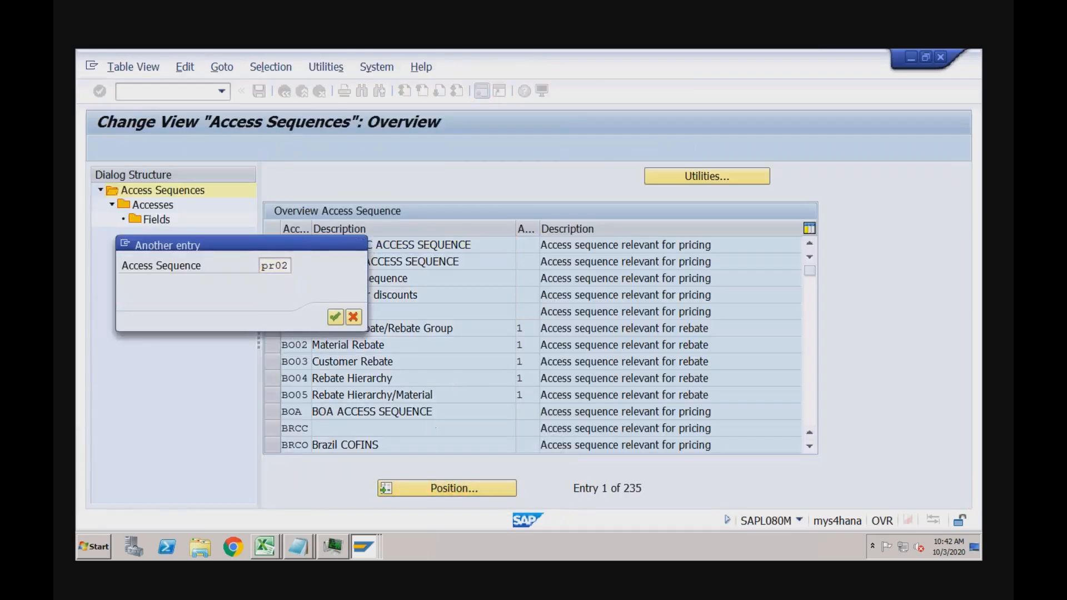
click(335, 317)
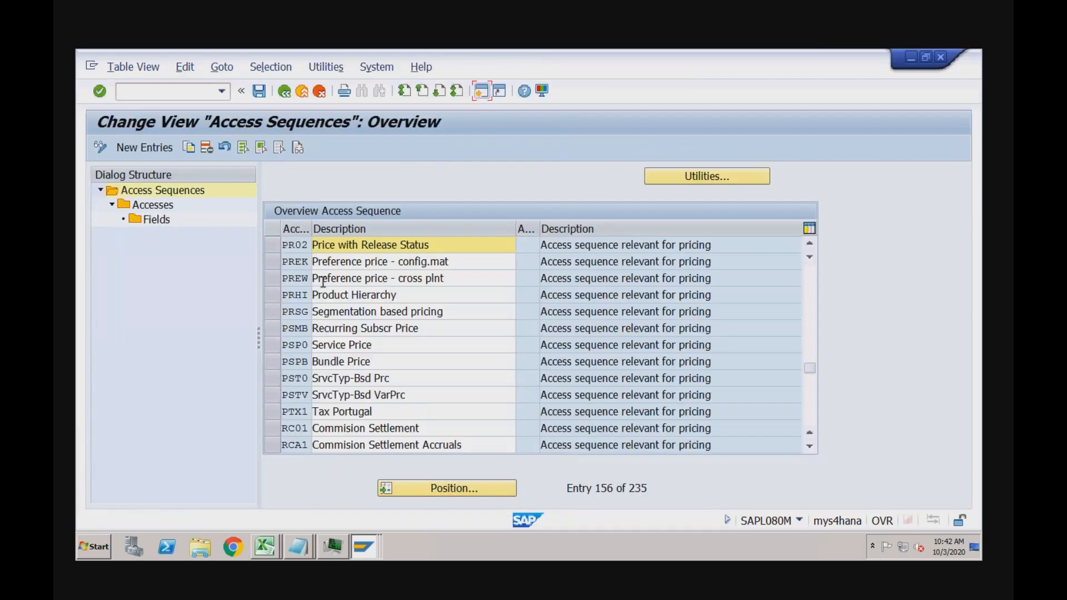
click(274, 244)
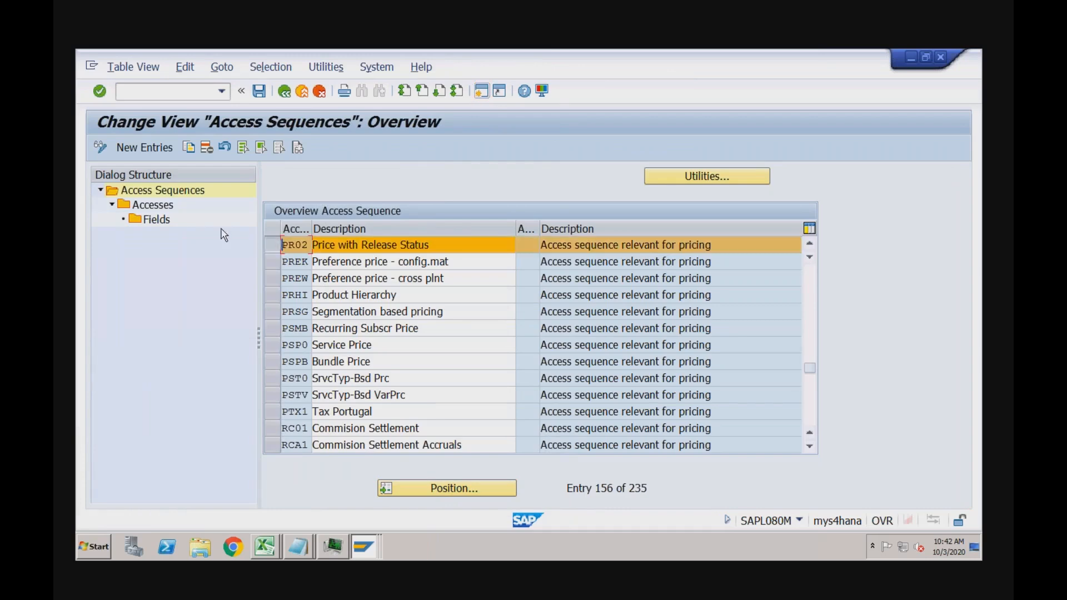
double_click(165, 209)
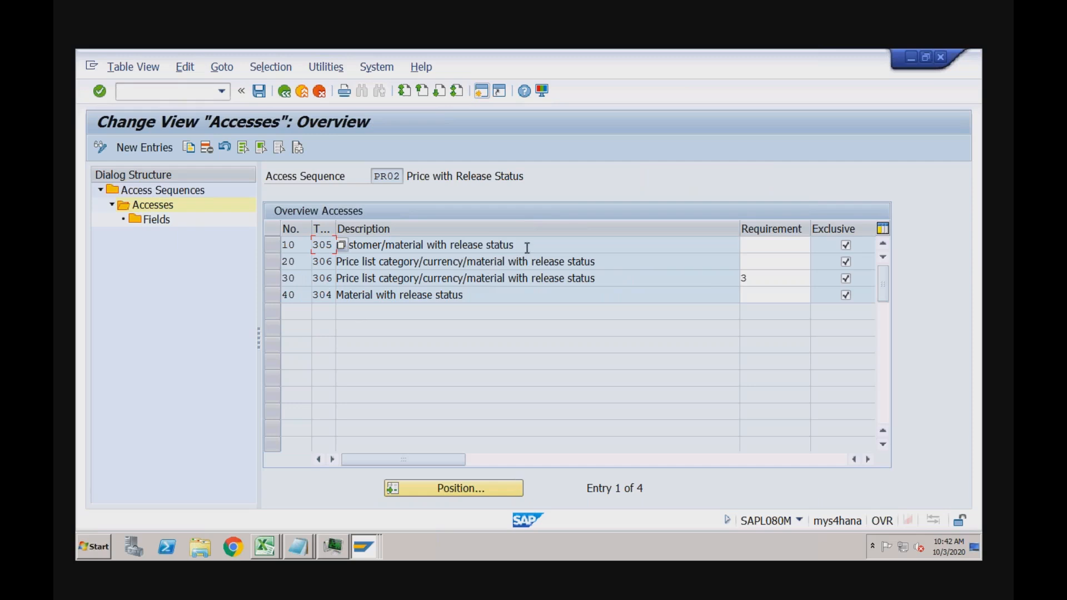
Examine the accesses of PR02, from Customer/material through Price list category/currency/material to Material with release status
click(532, 278)
click(506, 291)
click(608, 262)
click(605, 278)
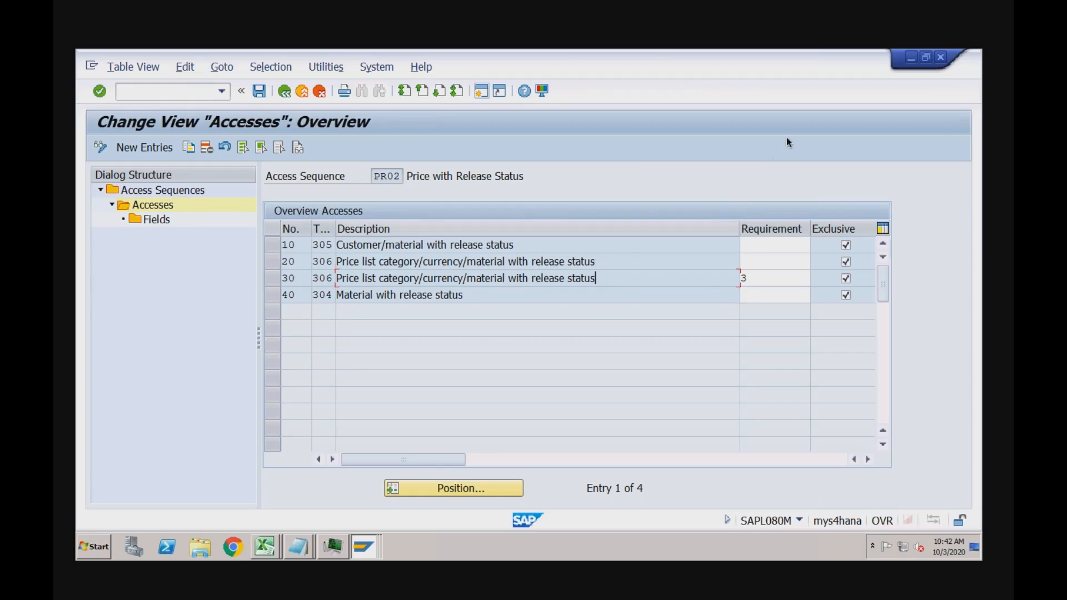
click(496, 296)
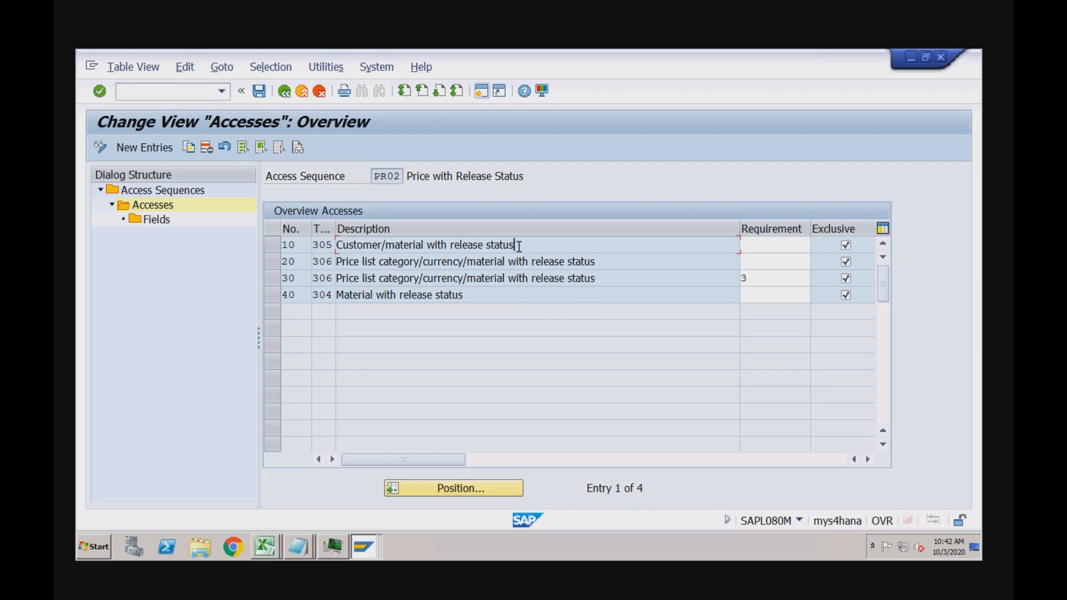
click(598, 262)
click(486, 295)
Switch to the standard order session and replace it with VK11, bringing up the key combinations for condition type PR00
click(364, 547)
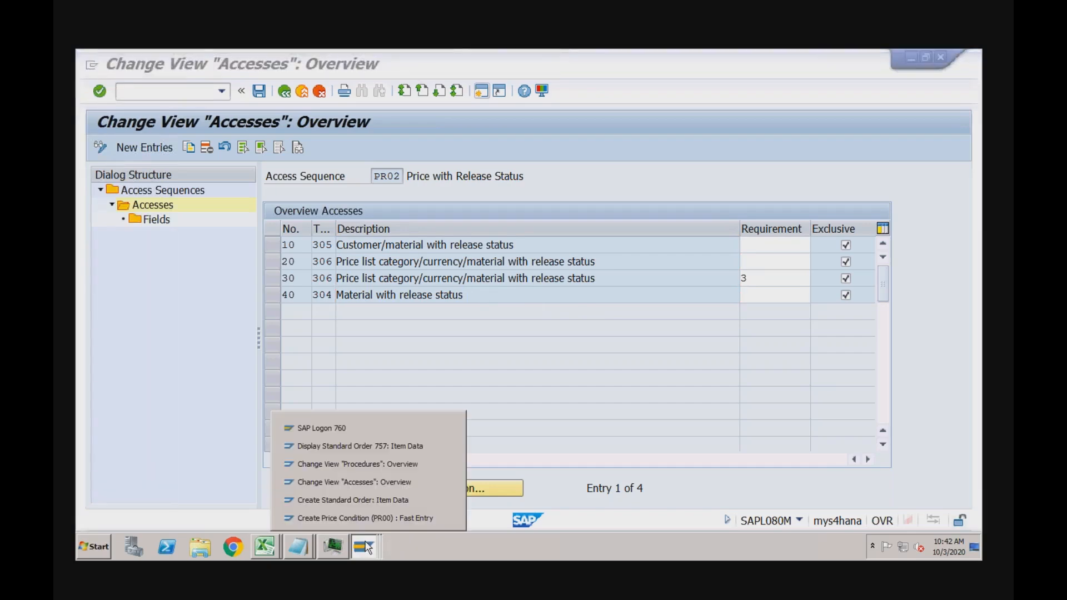
click(365, 501)
click(193, 98)
text(/nvk11)
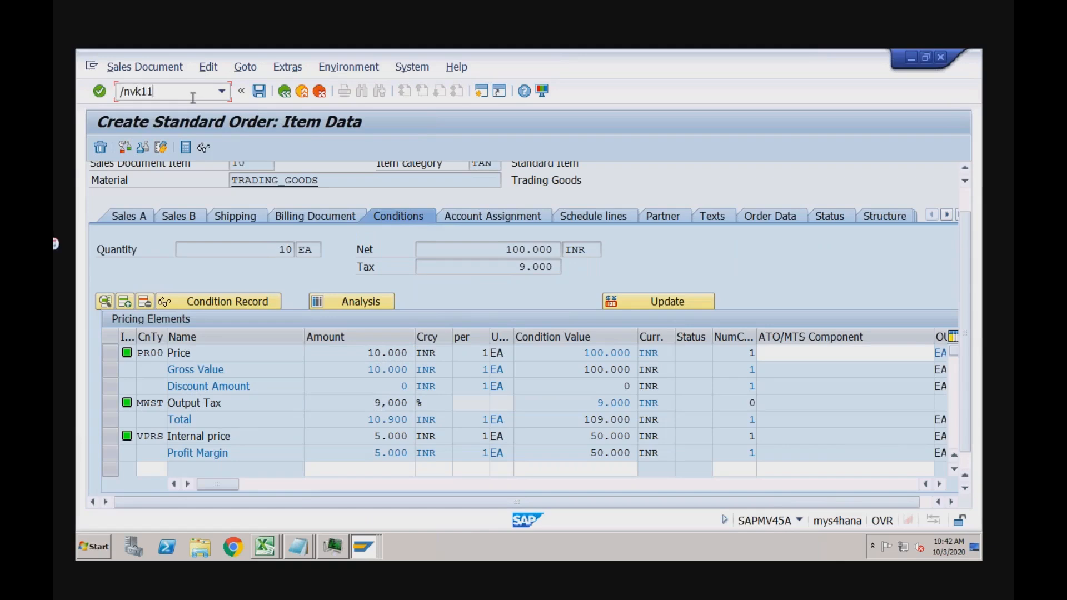
key(Return)
key(Return)
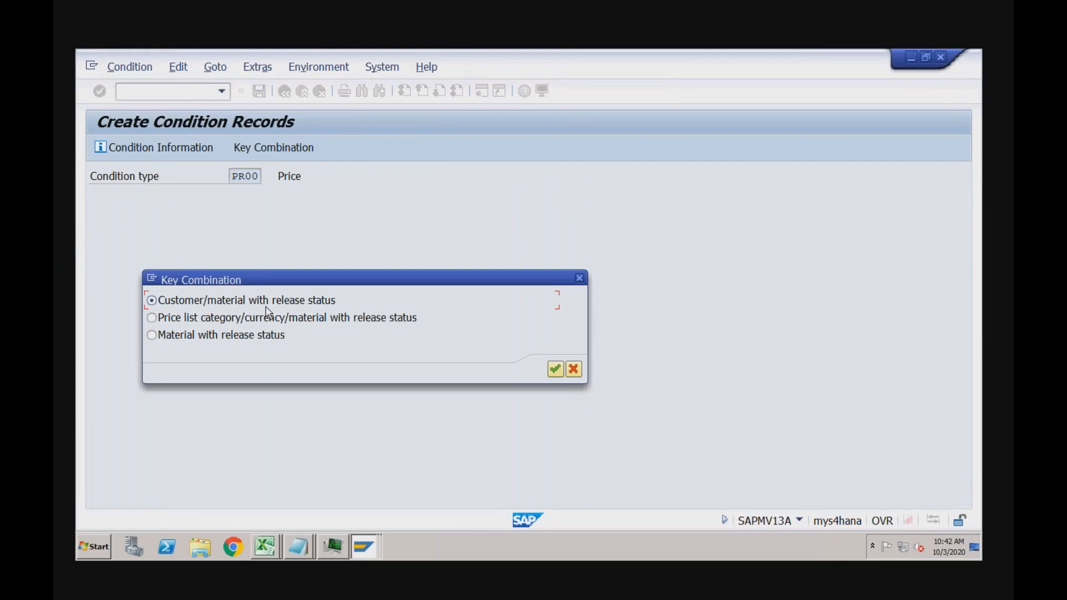
Compare the PR00 key combinations in the VK11 session with the accesses listed for access sequence PR02
click(361, 541)
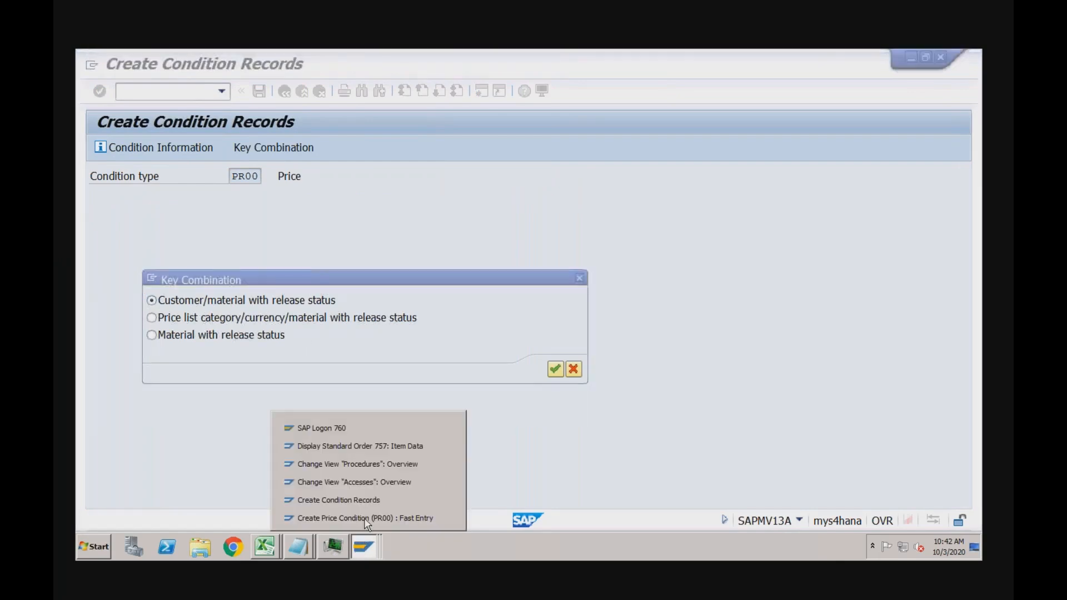
click(372, 483)
click(442, 244)
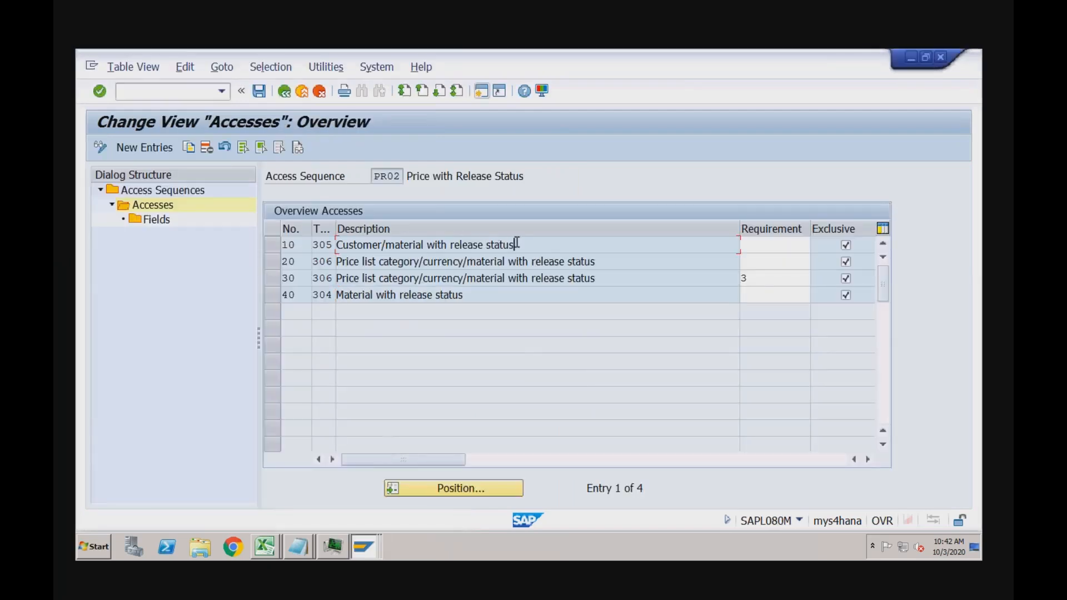
click(411, 262)
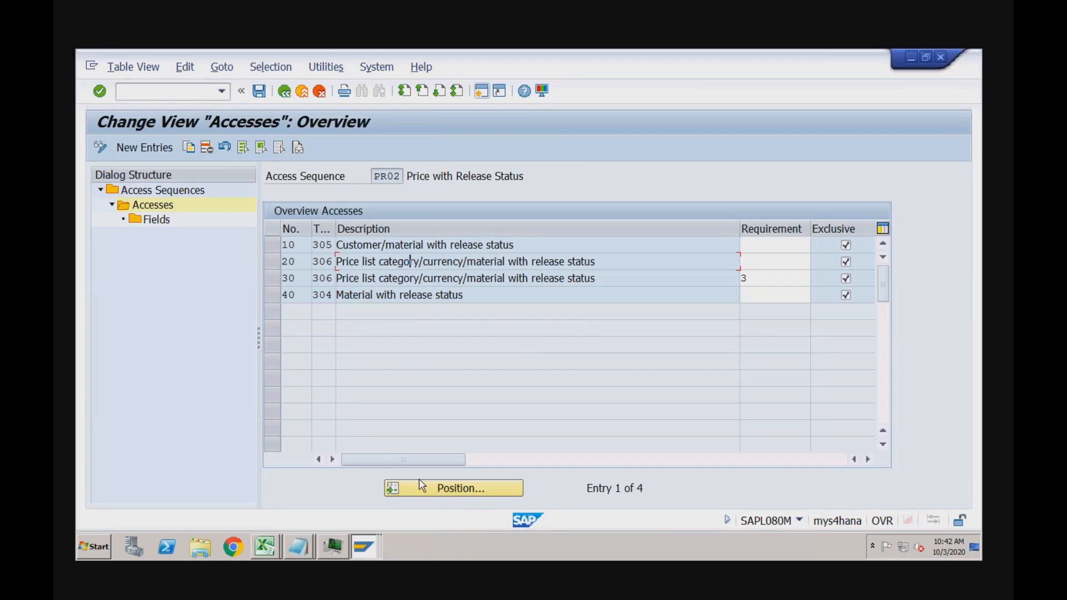
click(364, 548)
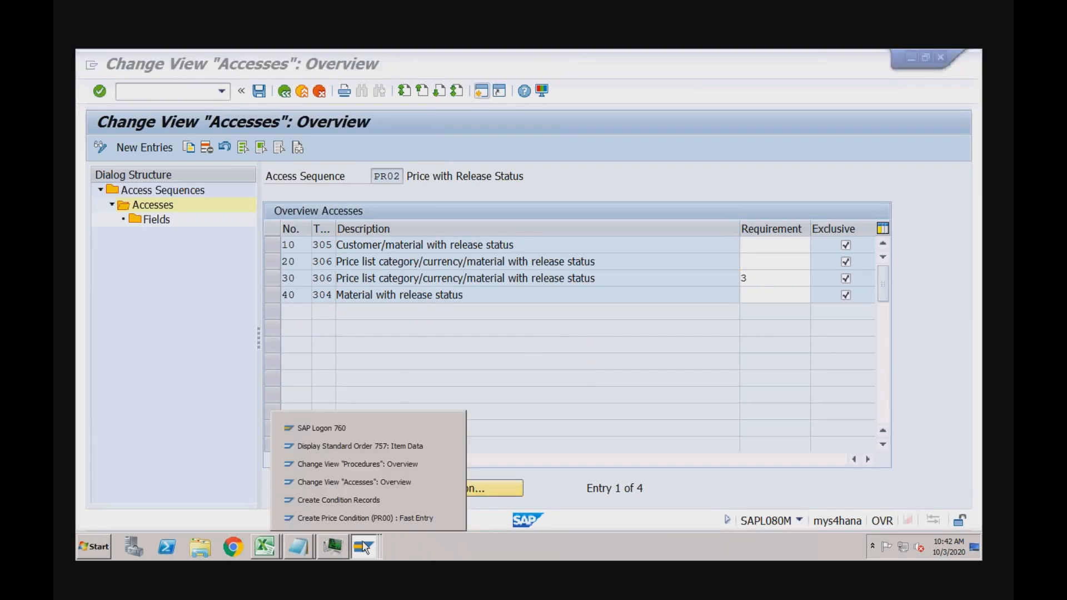
click(364, 503)
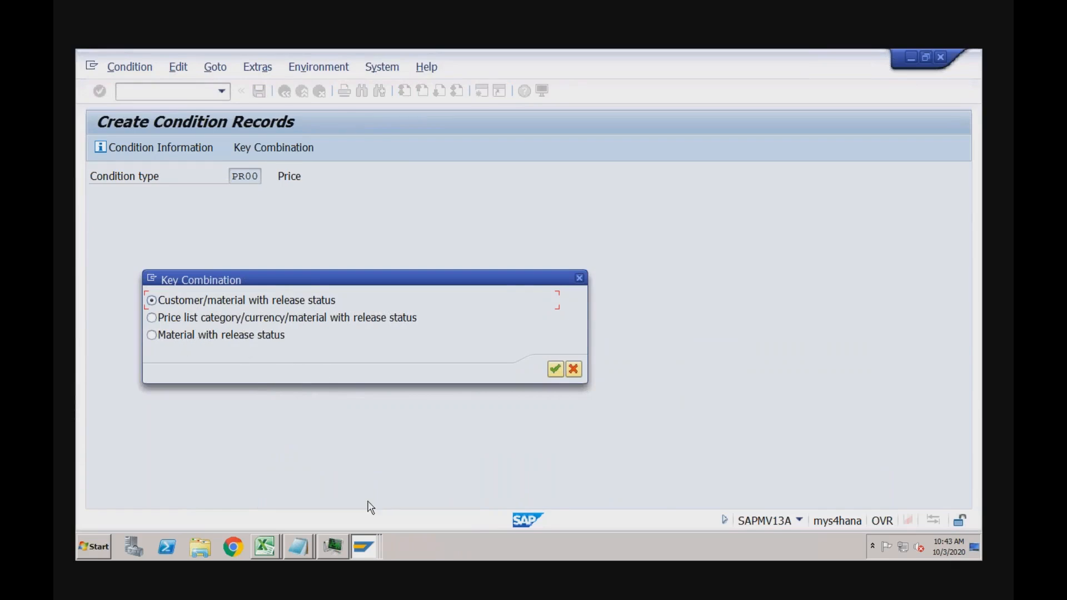
mouse_move(364, 547)
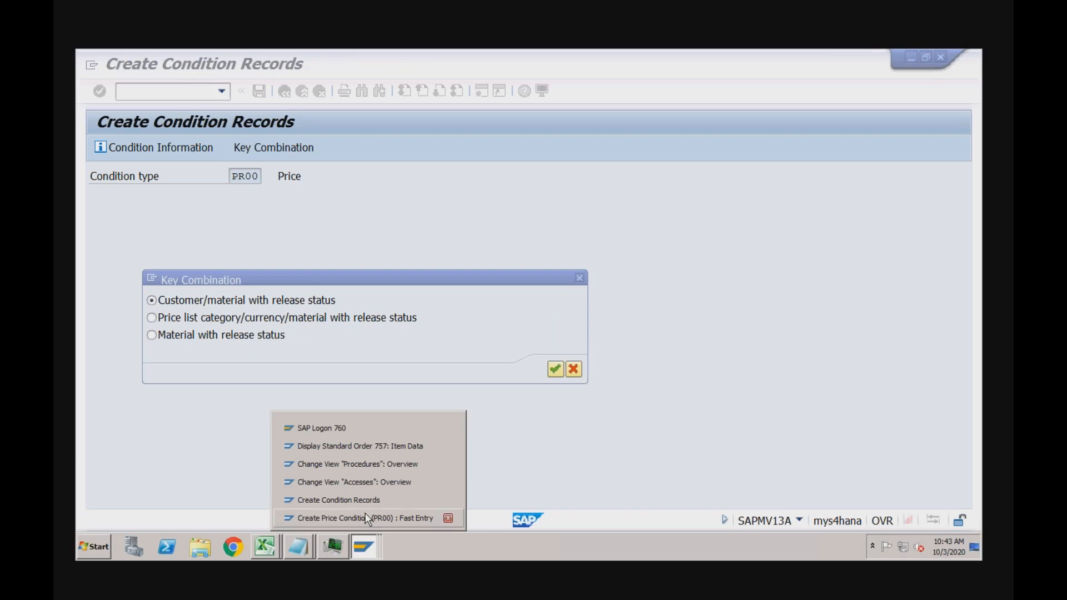
click(366, 482)
click(467, 294)
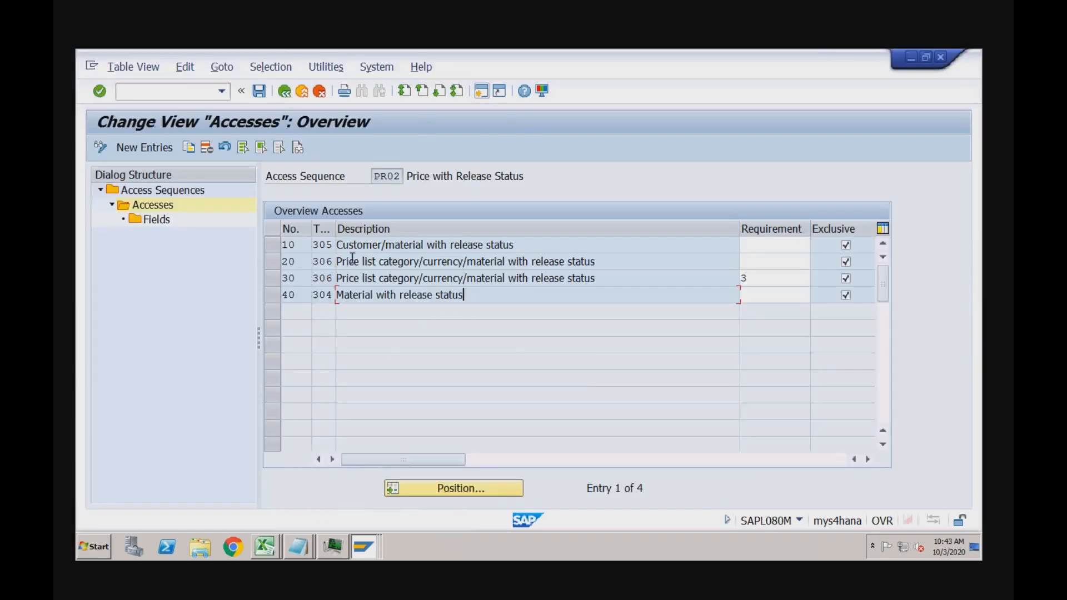
Select access 10, Customer/material with release status, and open its fields
click(272, 248)
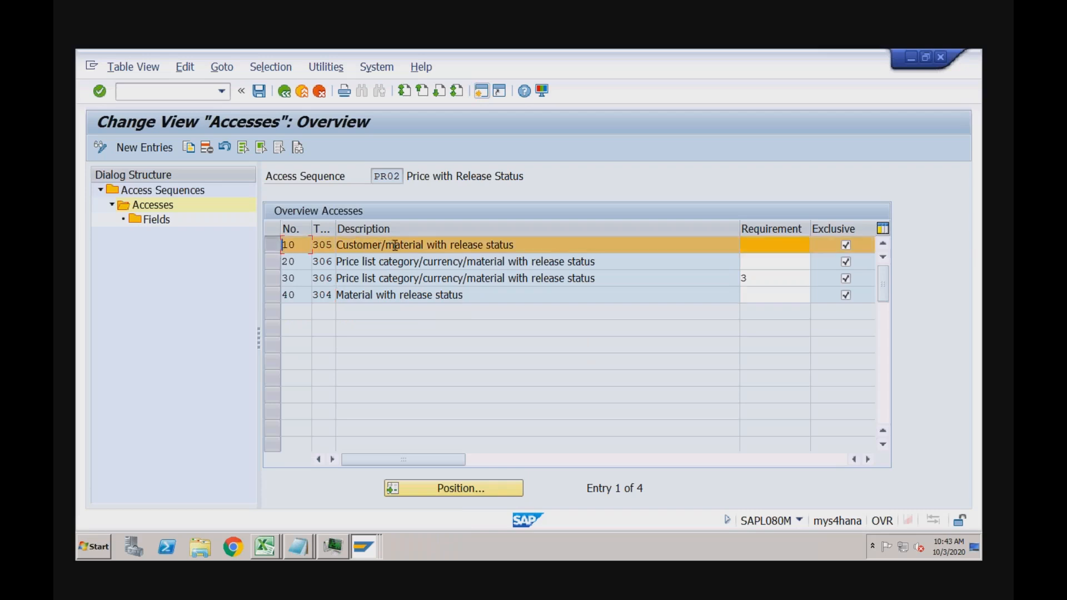
click(378, 246)
double_click(156, 221)
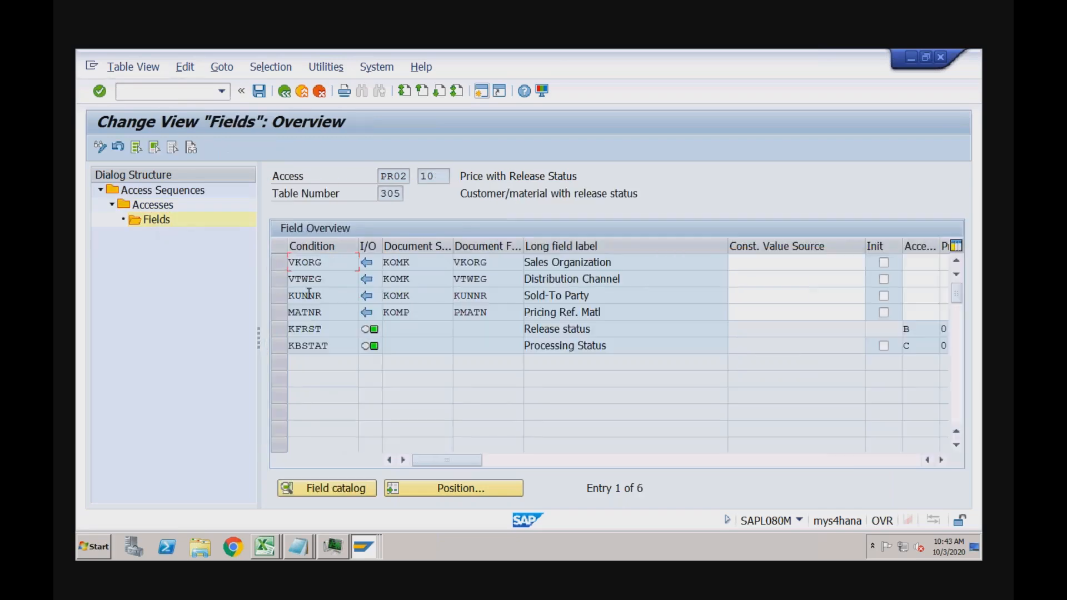
Review the fields of access 10 and highlight the VKORG, VTWEG, KUNNR and MATNR rows
click(629, 281)
click(599, 330)
click(623, 345)
click(328, 314)
click(614, 332)
click(279, 264)
drag(276, 281, 278, 312)
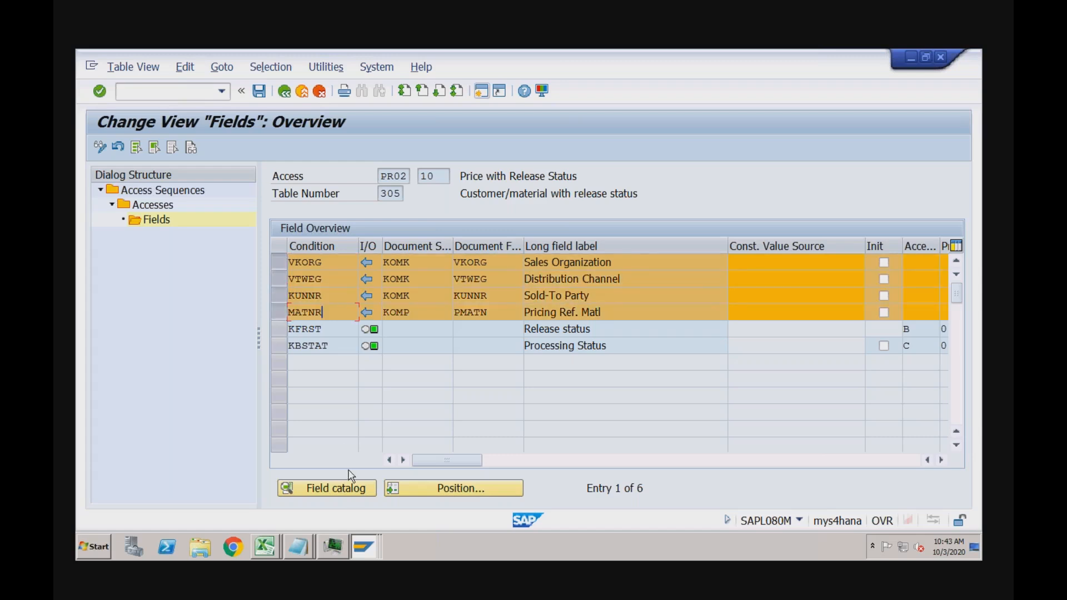
Switch to the PR00 fast entry session and check its sales organization, distribution channel, customer and material fields
click(360, 548)
click(359, 518)
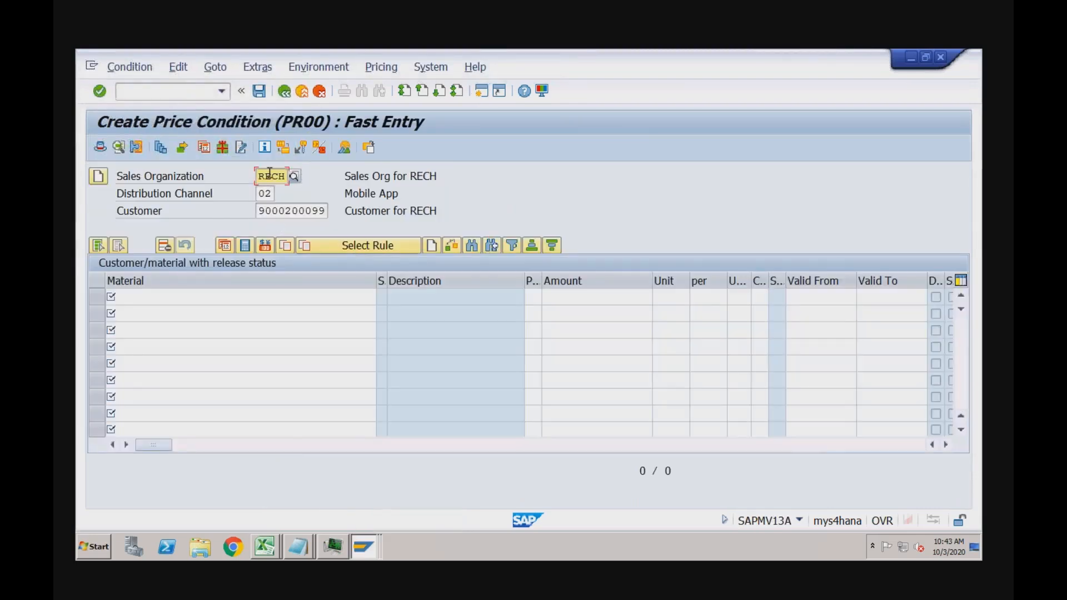
click(263, 194)
click(269, 212)
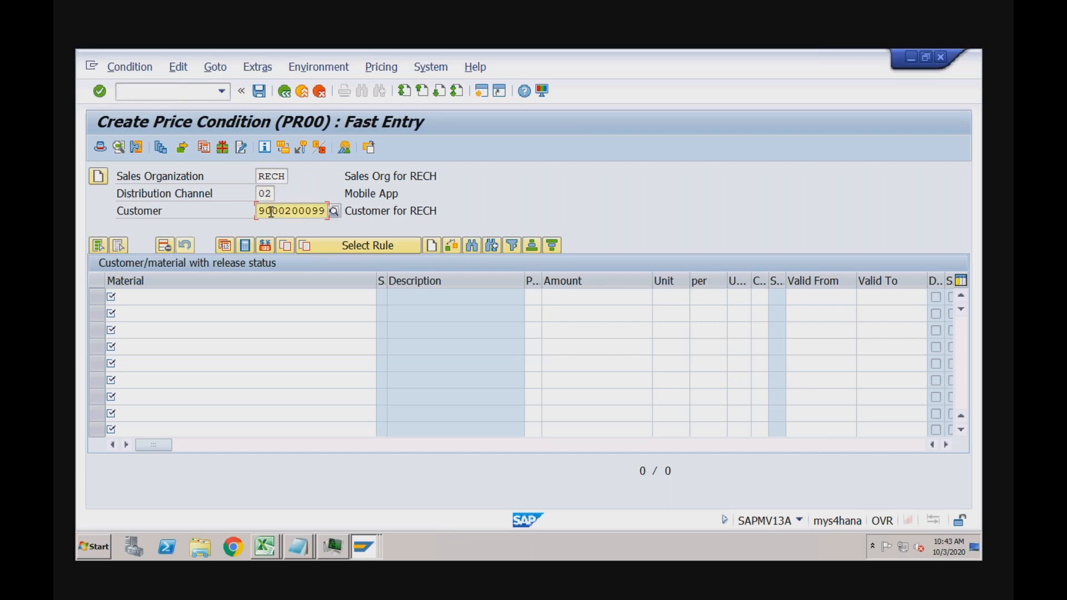
click(225, 293)
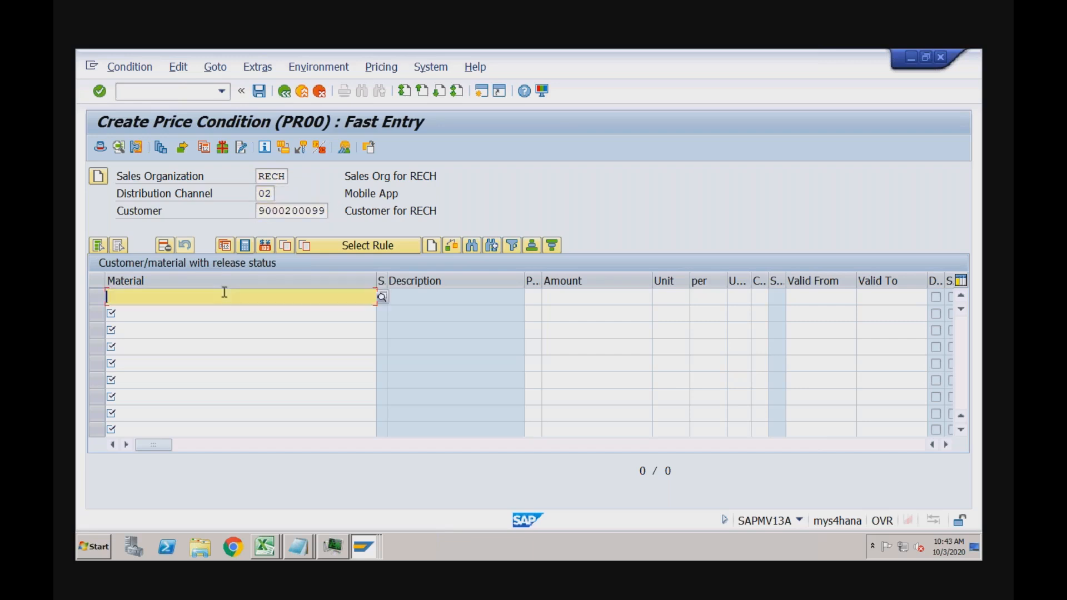
Return to the access 10 fields session and match the Sold-To Party field with the fast entry key fields
click(360, 546)
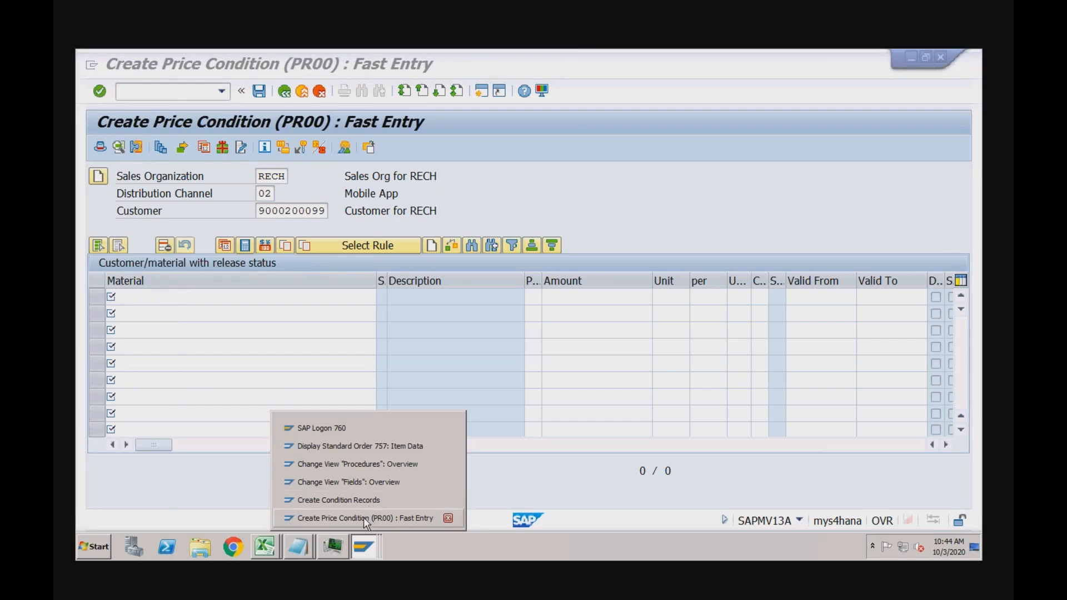
click(363, 518)
click(363, 541)
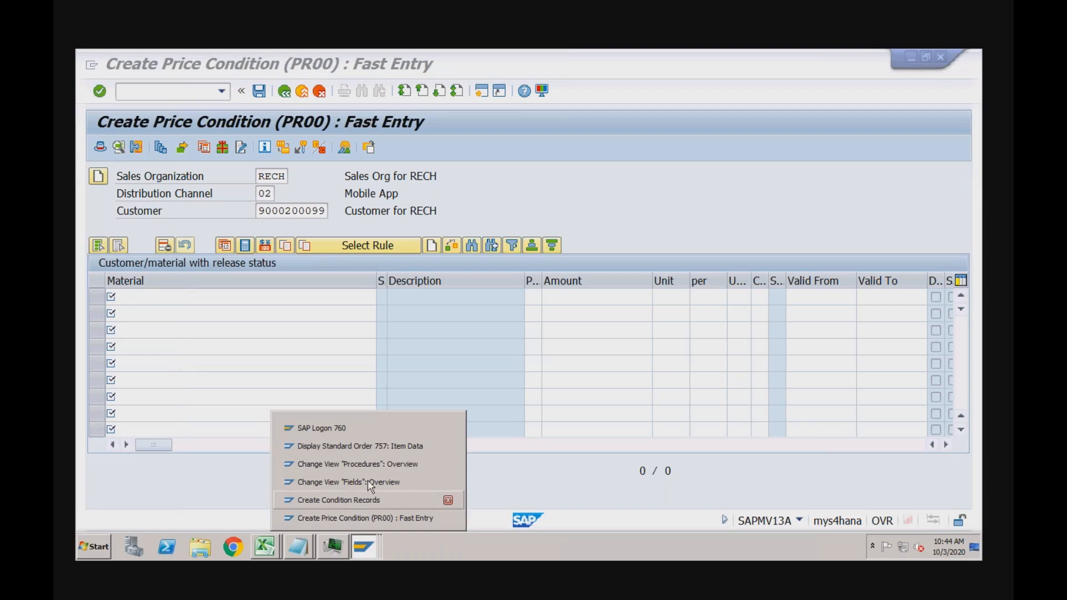
click(366, 483)
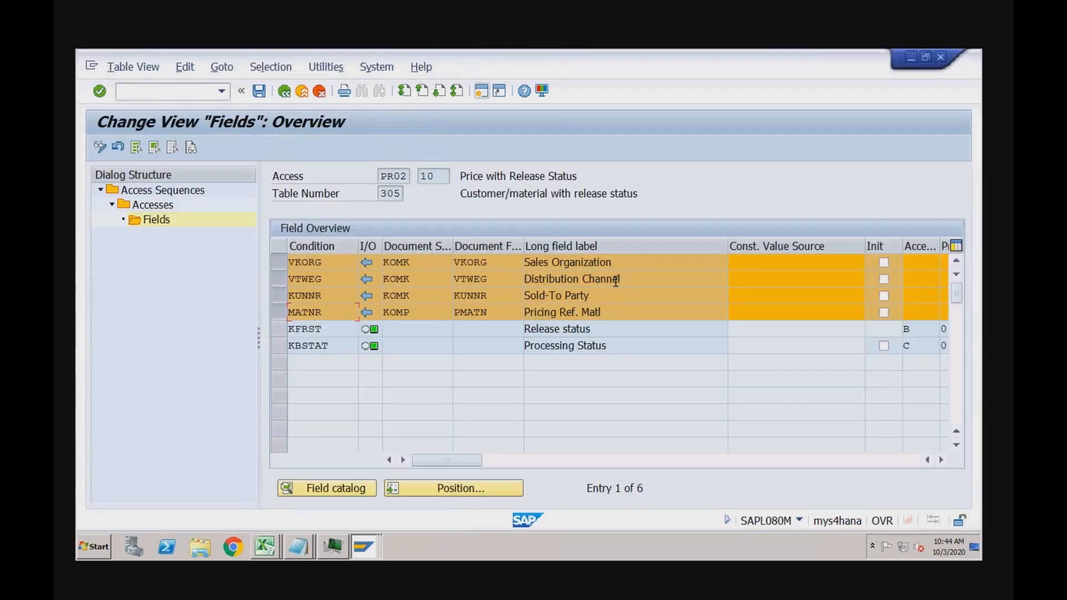
click(601, 297)
Go back to the access sequences overview, select PR02 and reopen its accesses
click(284, 92)
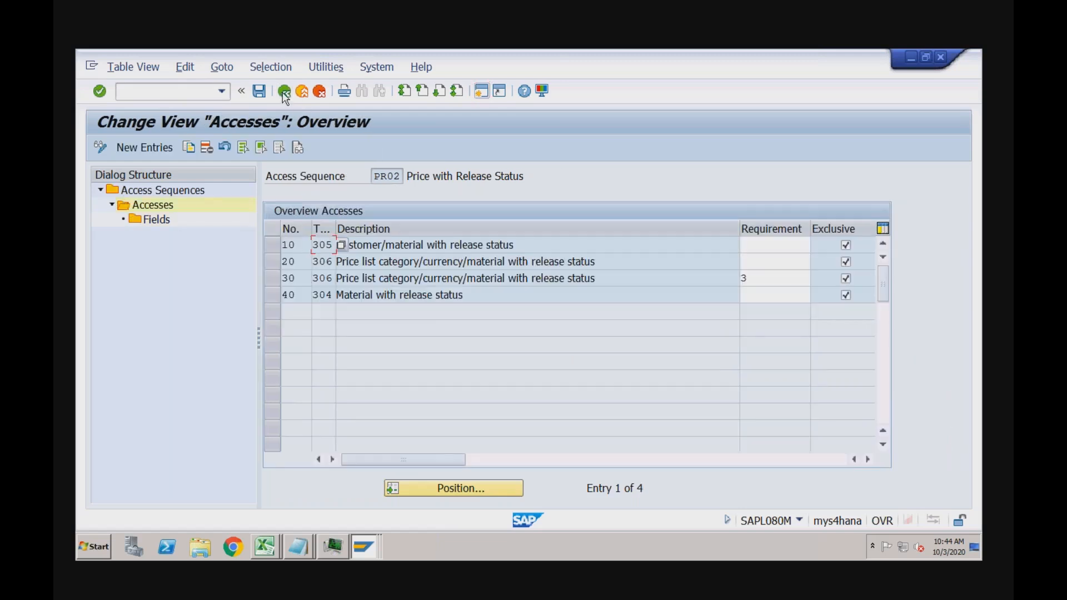
click(283, 93)
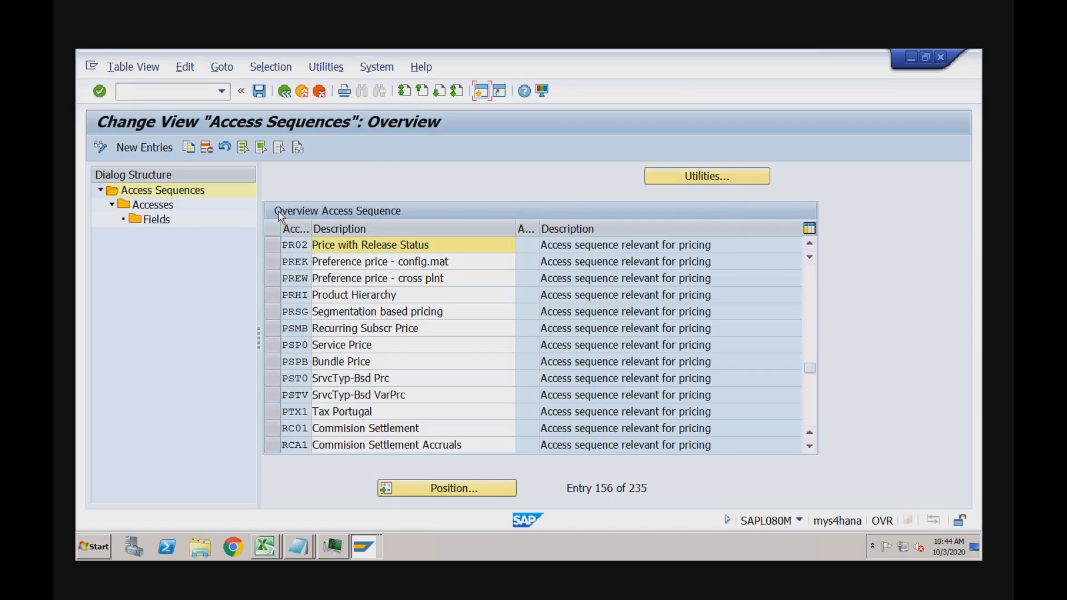
click(274, 245)
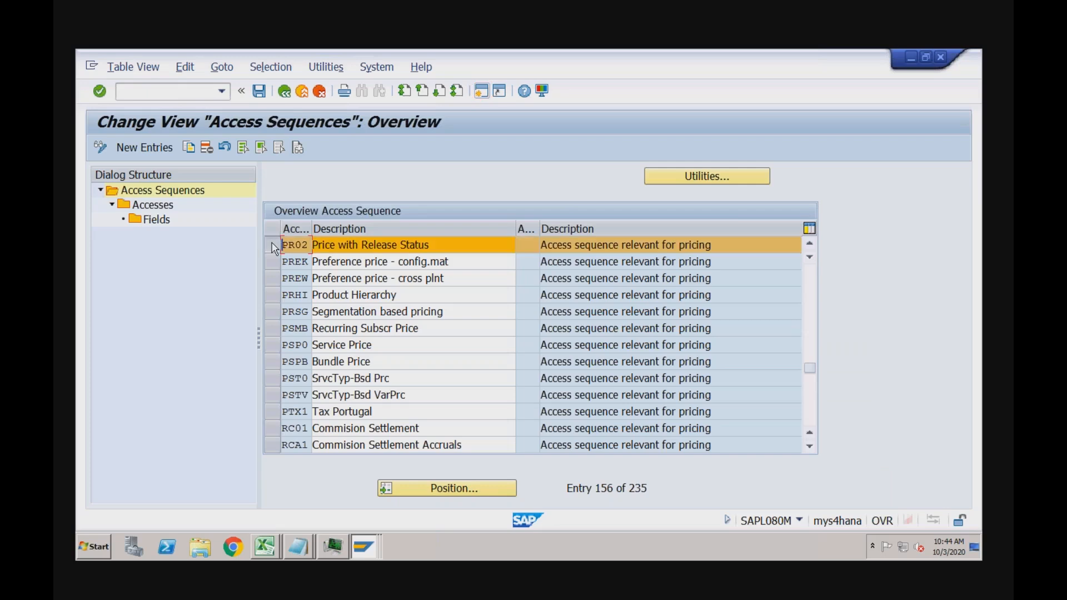
double_click(169, 205)
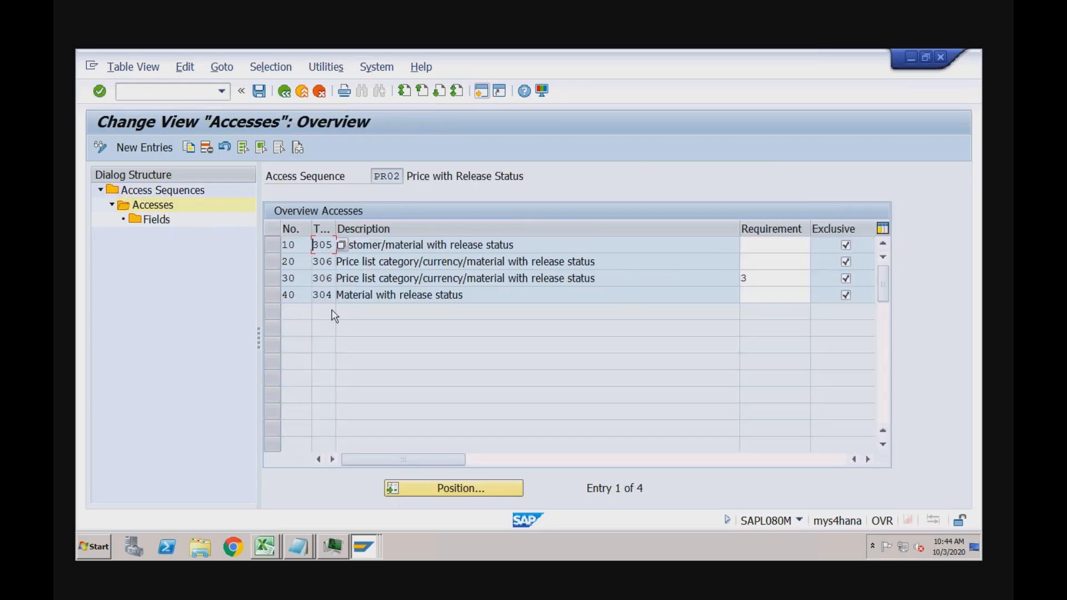
Review the search order of PR02's accesses, highlighting accesses 10, 20 and 30 and checking access 40, Material with release status
click(389, 242)
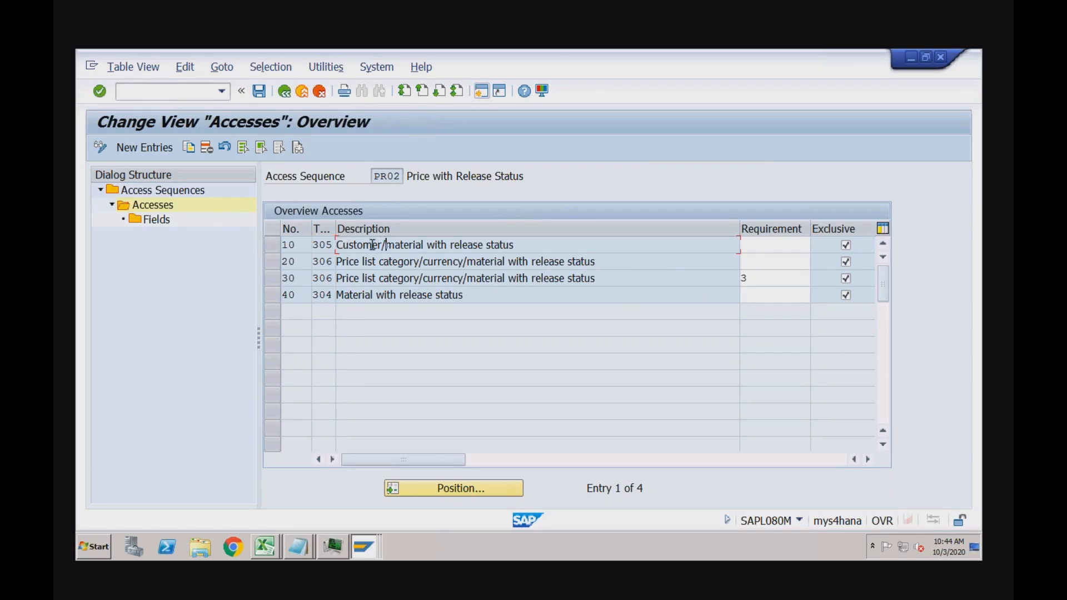
click(372, 244)
click(410, 244)
click(272, 244)
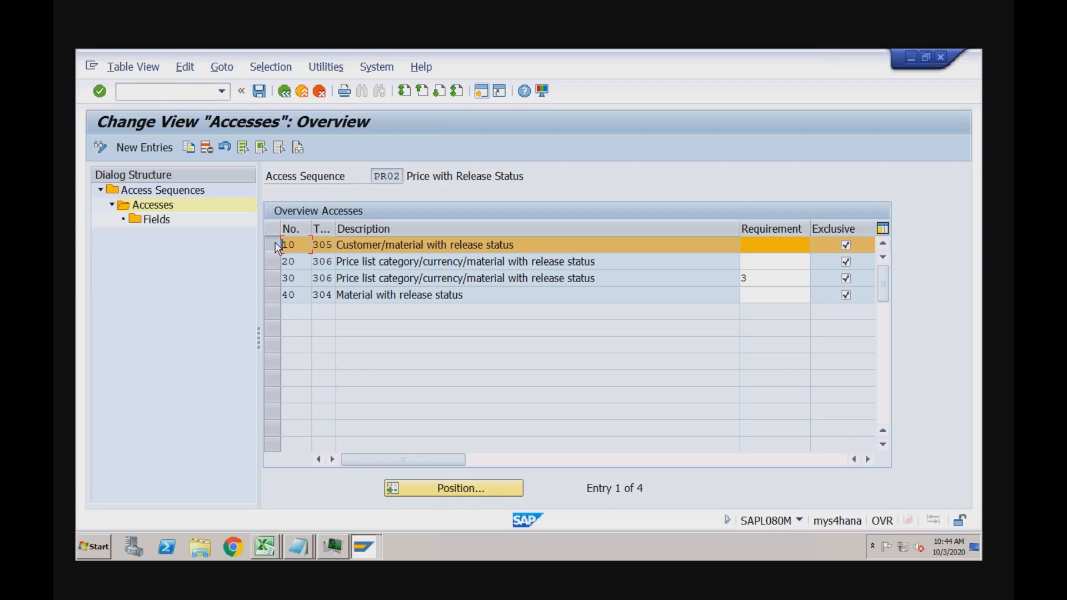
click(360, 295)
click(272, 261)
click(273, 282)
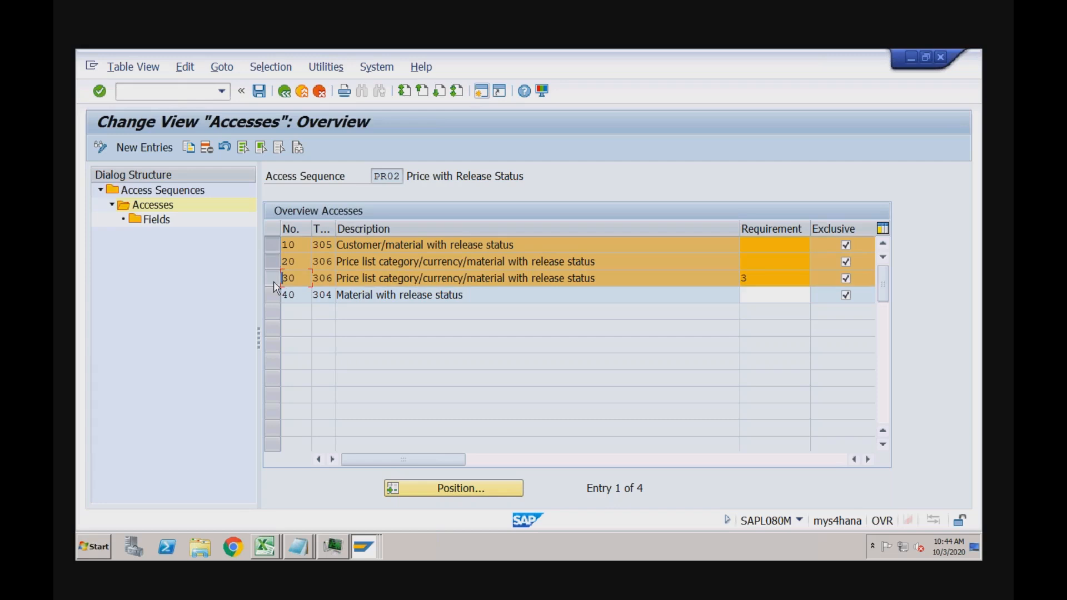
click(363, 261)
click(363, 278)
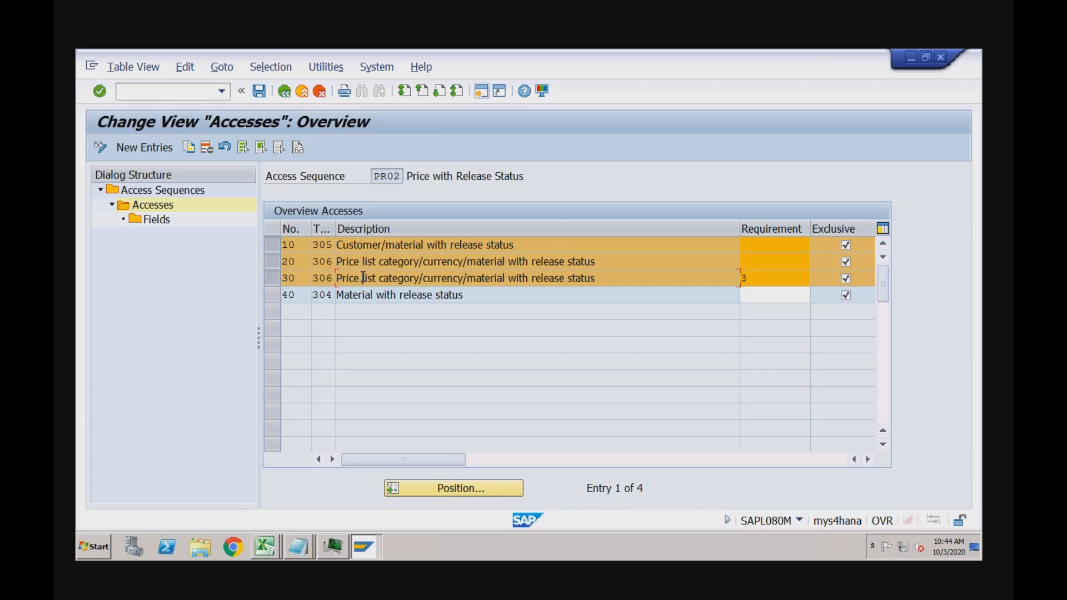
click(467, 295)
Look at the blank new entries screen for PR02's accesses and return to the accesses overview without adding anything
click(144, 147)
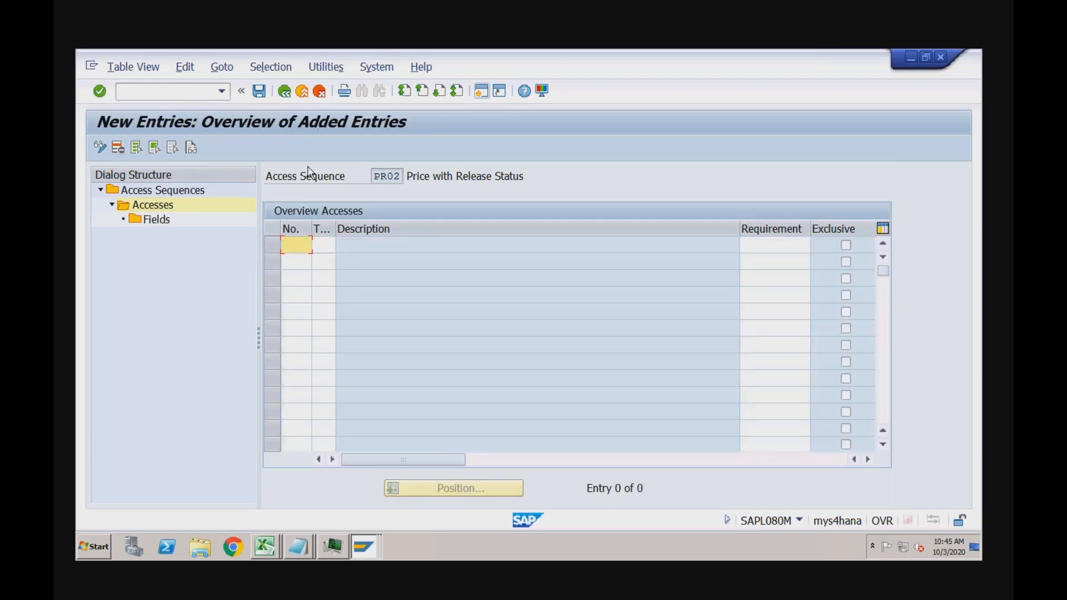
click(284, 92)
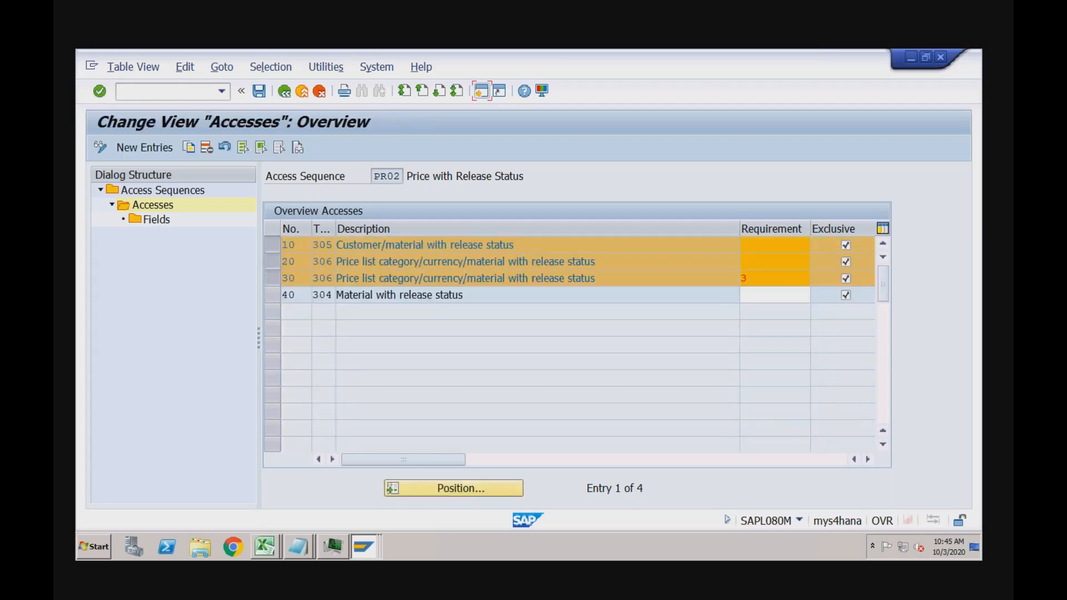
Start a new access for access sequence PR02 and give it number 1
click(299, 265)
click(299, 245)
click(146, 147)
text(1)
key(Tab)
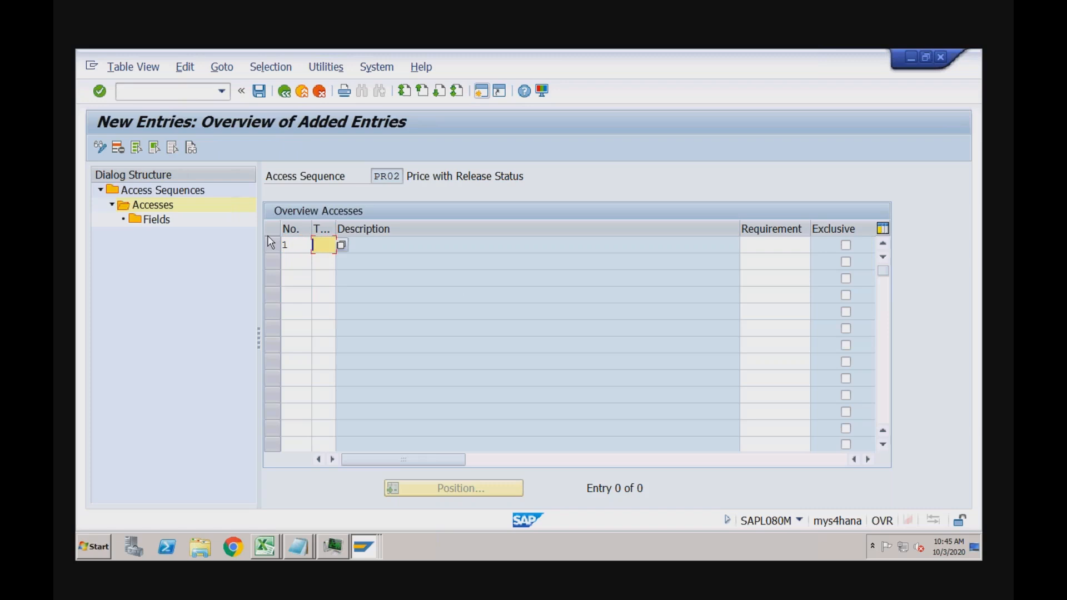
click(301, 246)
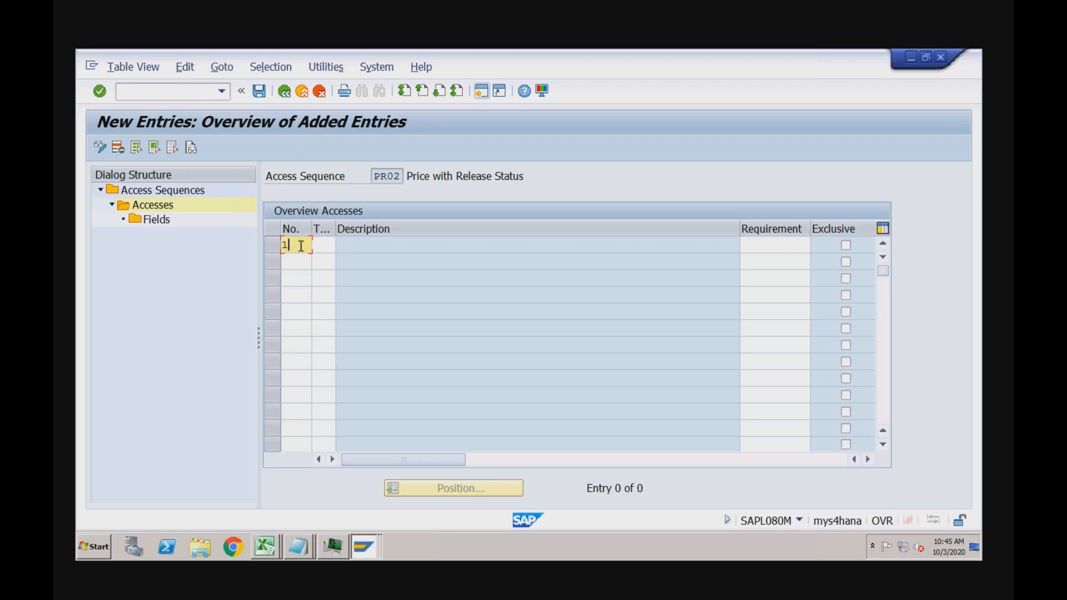
Assign table 007, Division/Customer, to access 1 and return to the accesses overview
click(325, 245)
click(340, 248)
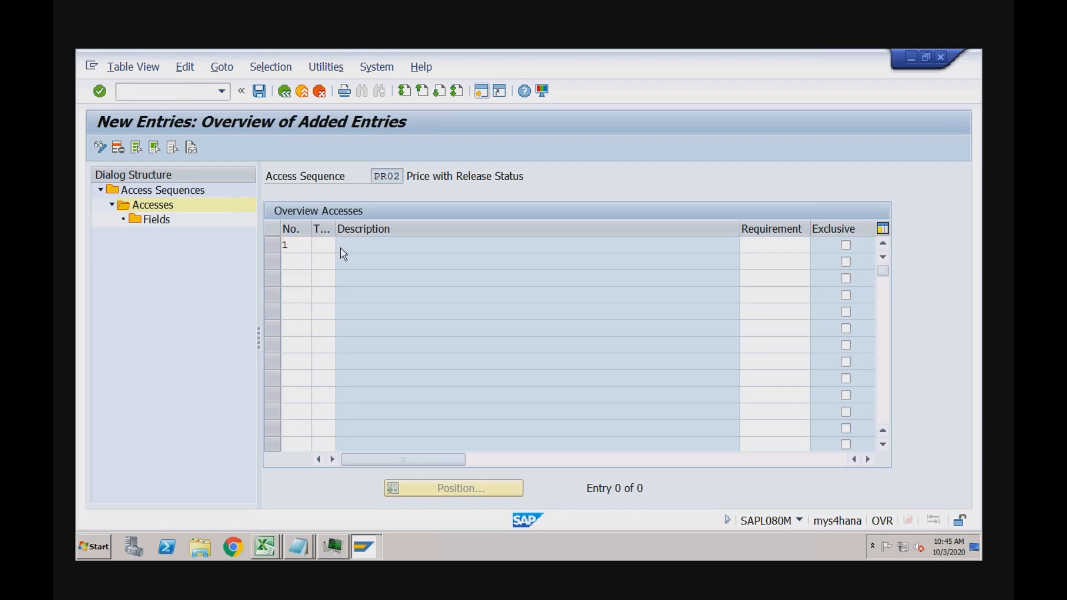
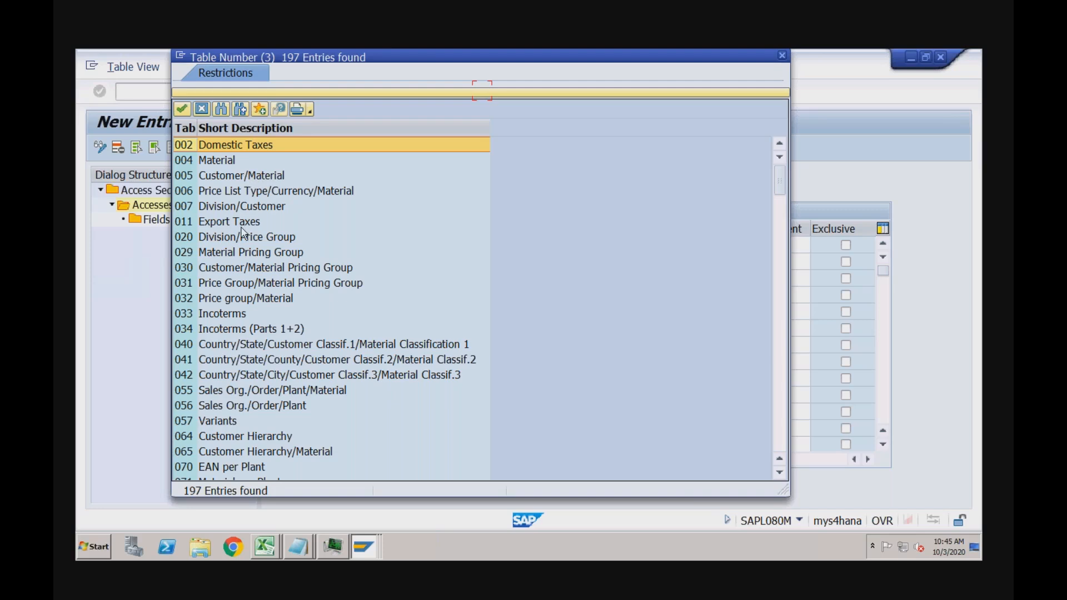
click(230, 313)
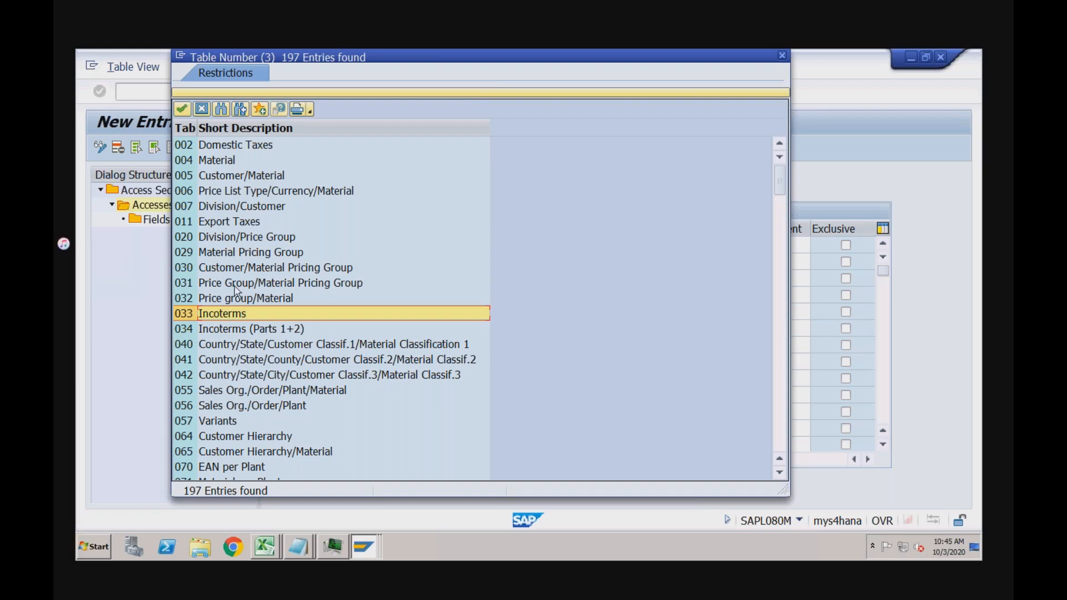
click(263, 206)
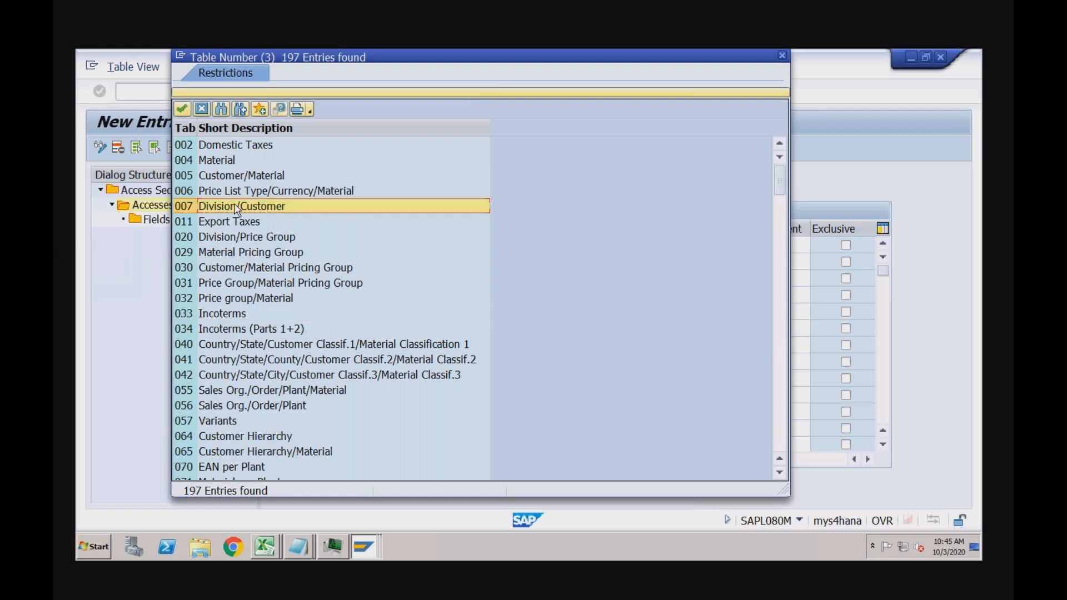
double_click(261, 207)
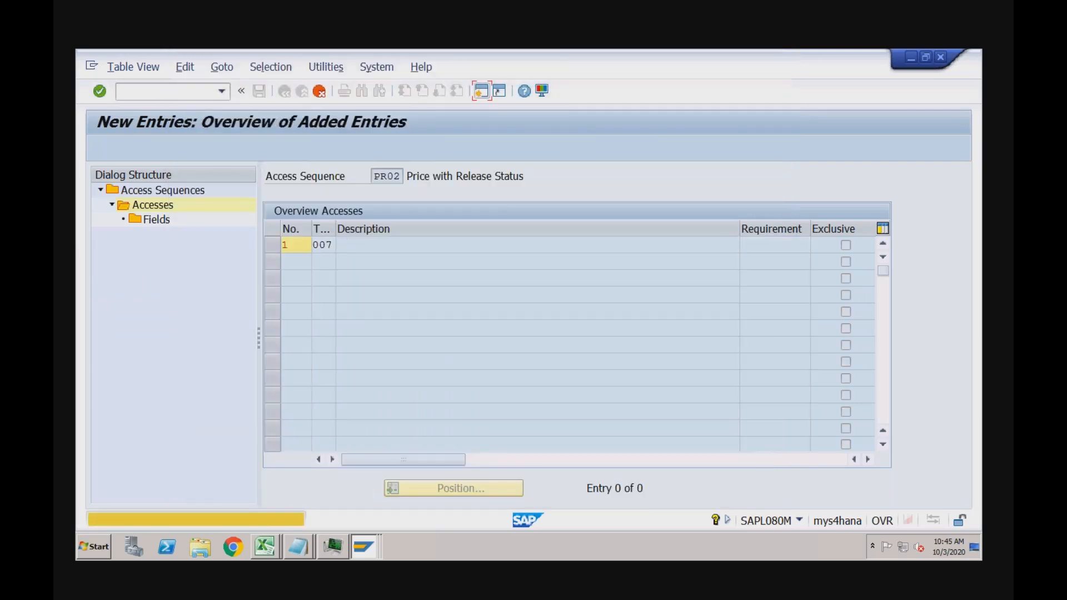
key(Return)
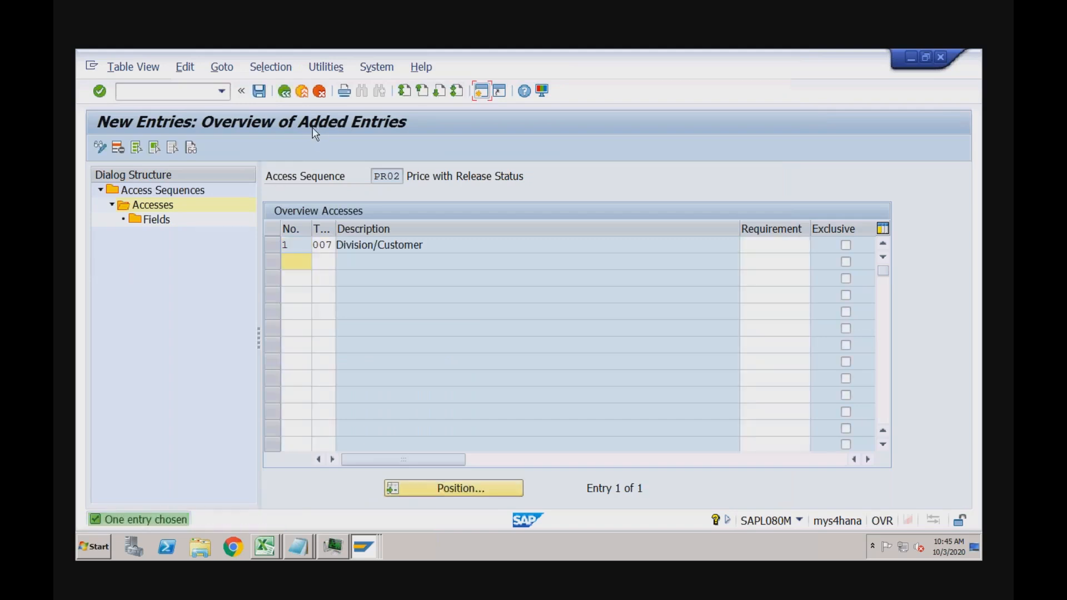
click(287, 94)
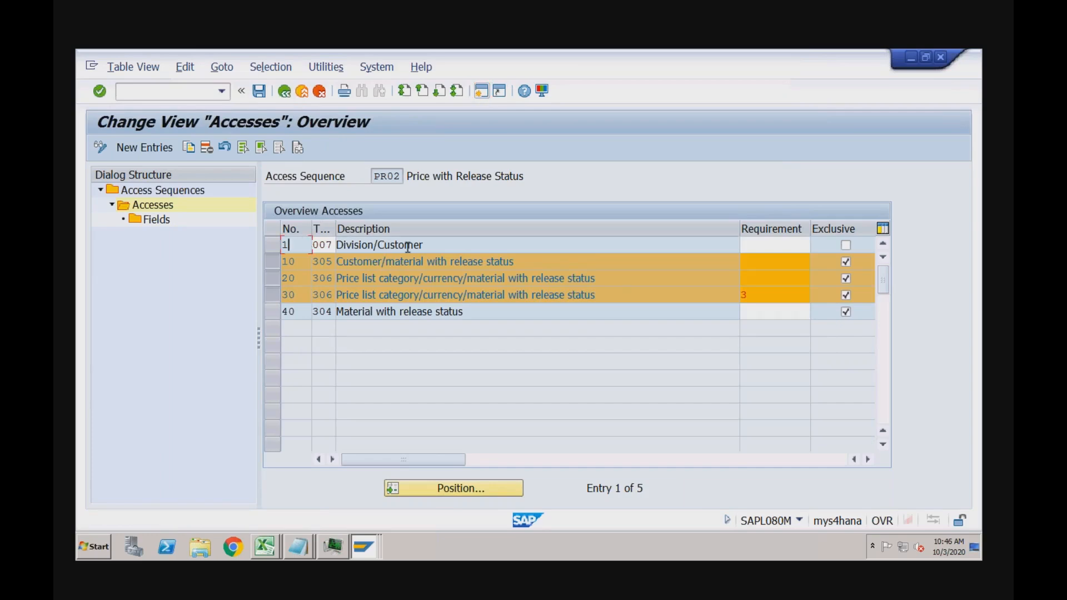
Try to save PR02 with the new Division/Customer access and acknowledge the message
click(427, 244)
click(384, 262)
click(261, 94)
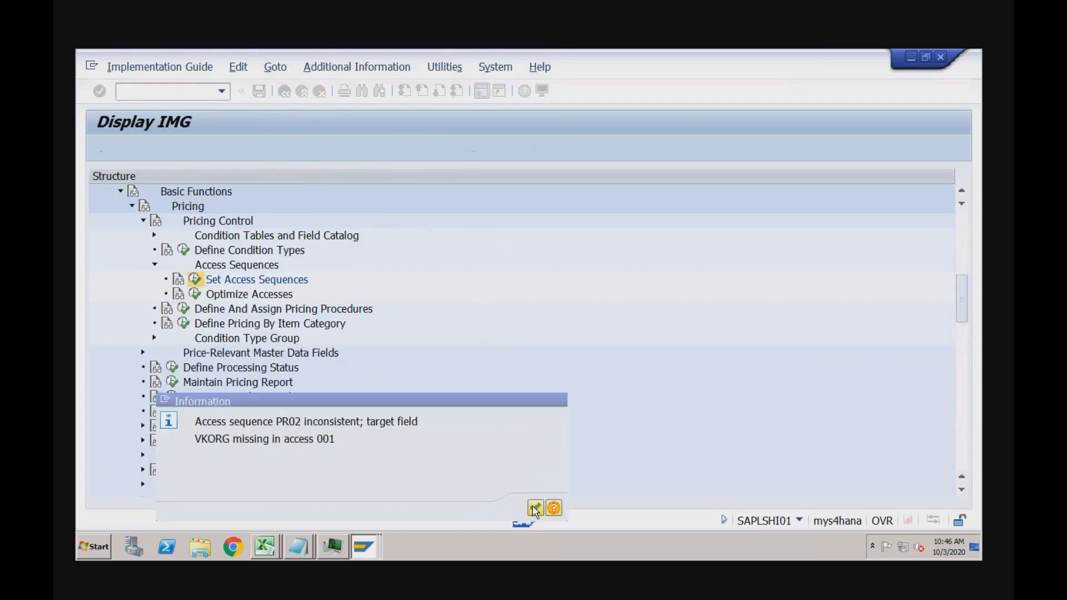
click(535, 508)
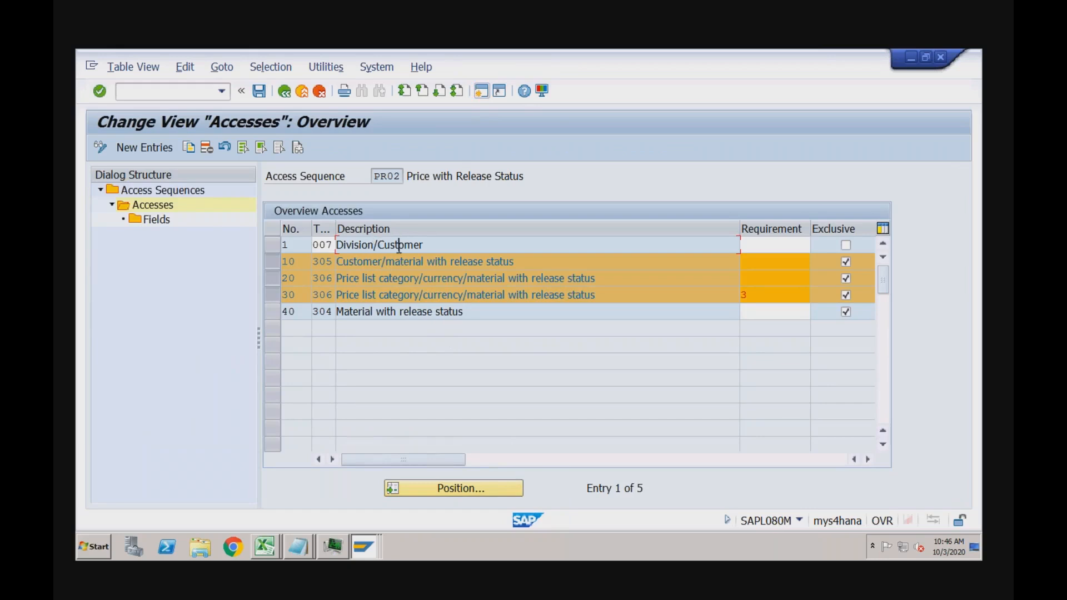
Mark access 1 as exclusive and try saving the PR02 accesses again, acknowledging the message
click(428, 245)
click(428, 244)
click(424, 245)
click(262, 93)
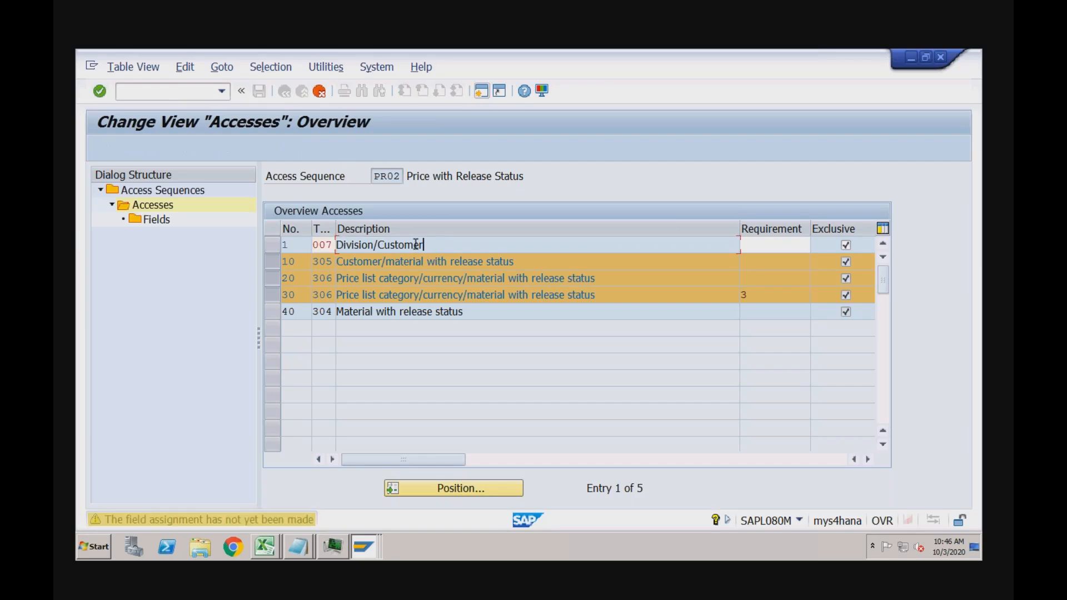
key(Return)
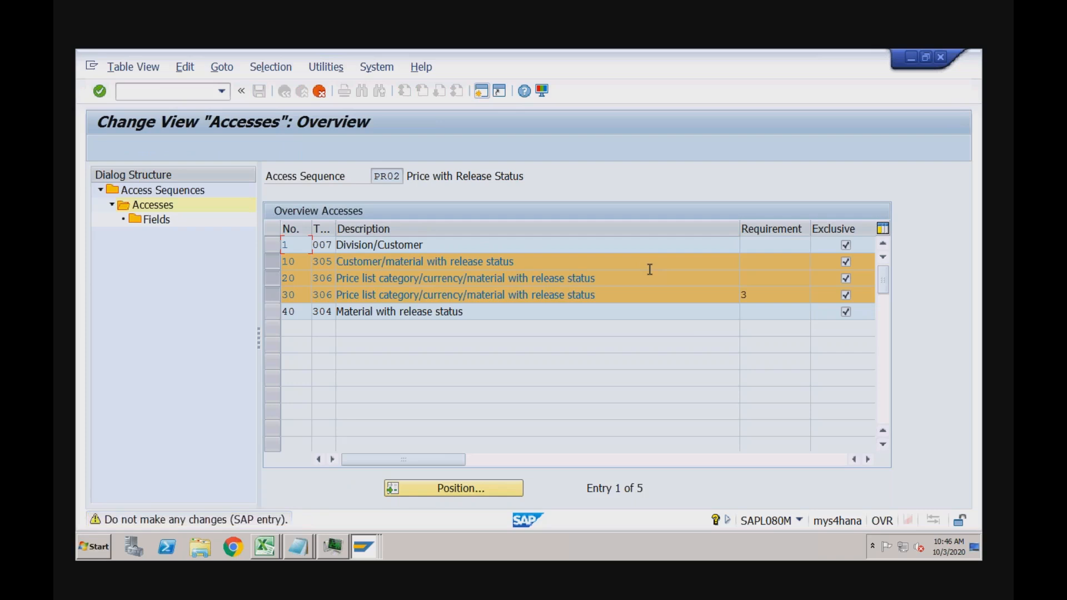
key(F3)
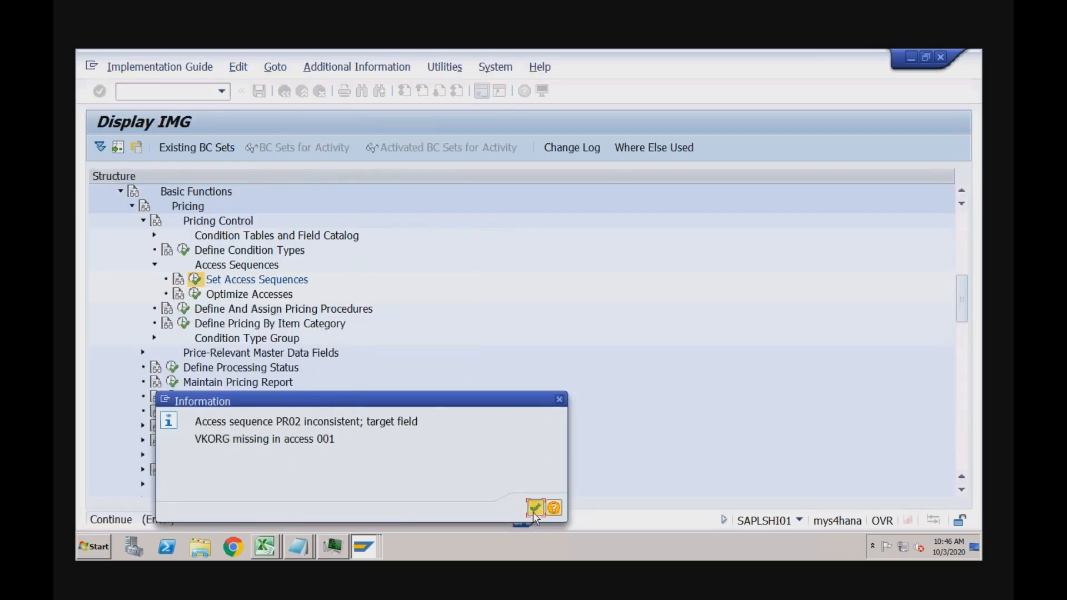
click(534, 509)
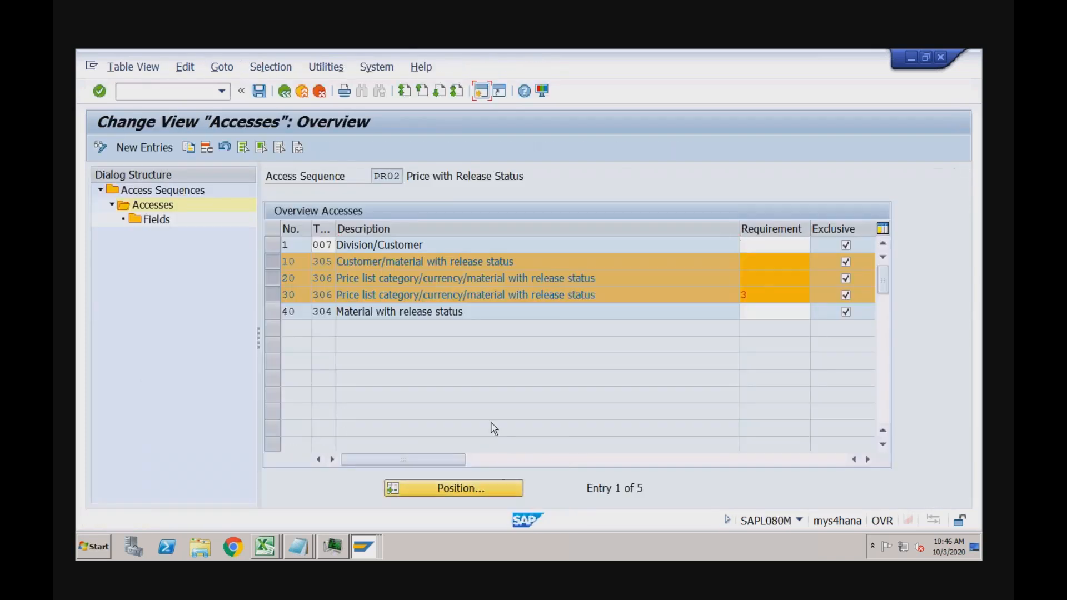
In the condition records session, restart VK11 and check the key combinations offered for PR00
click(367, 549)
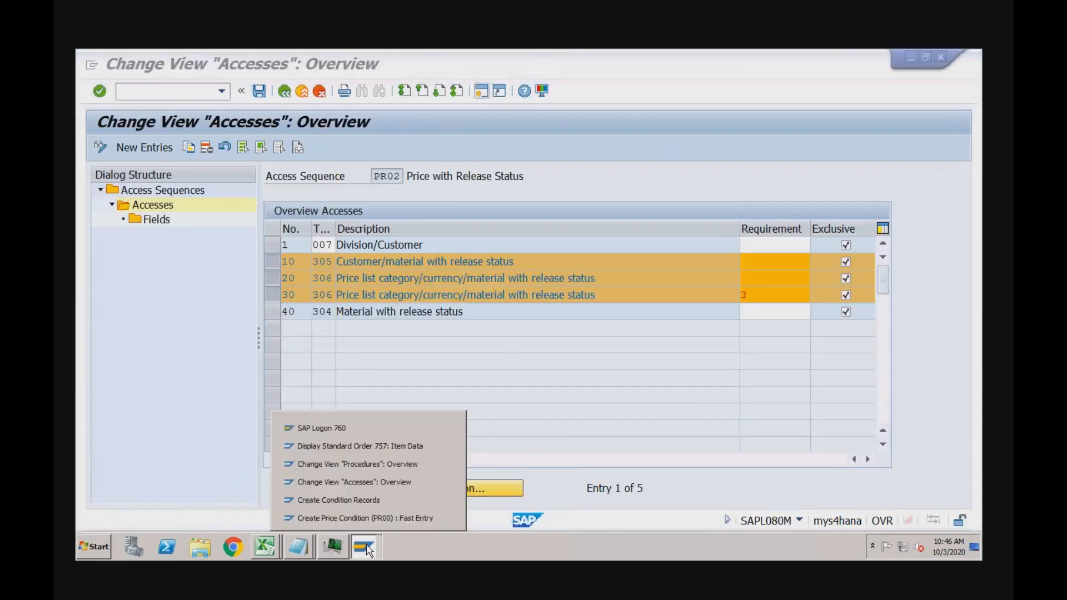
click(365, 500)
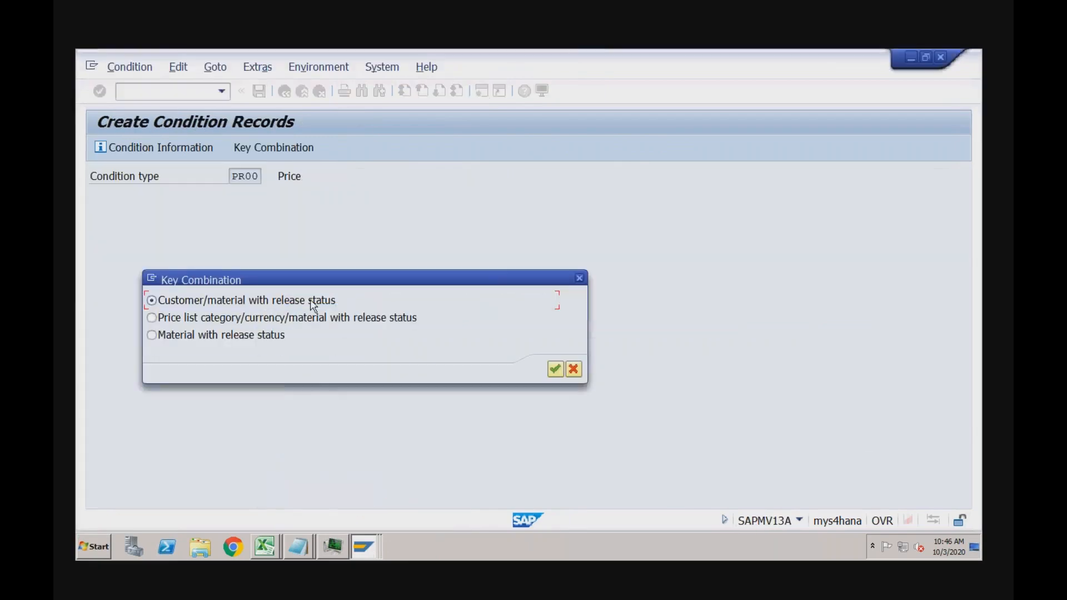
click(579, 278)
click(284, 93)
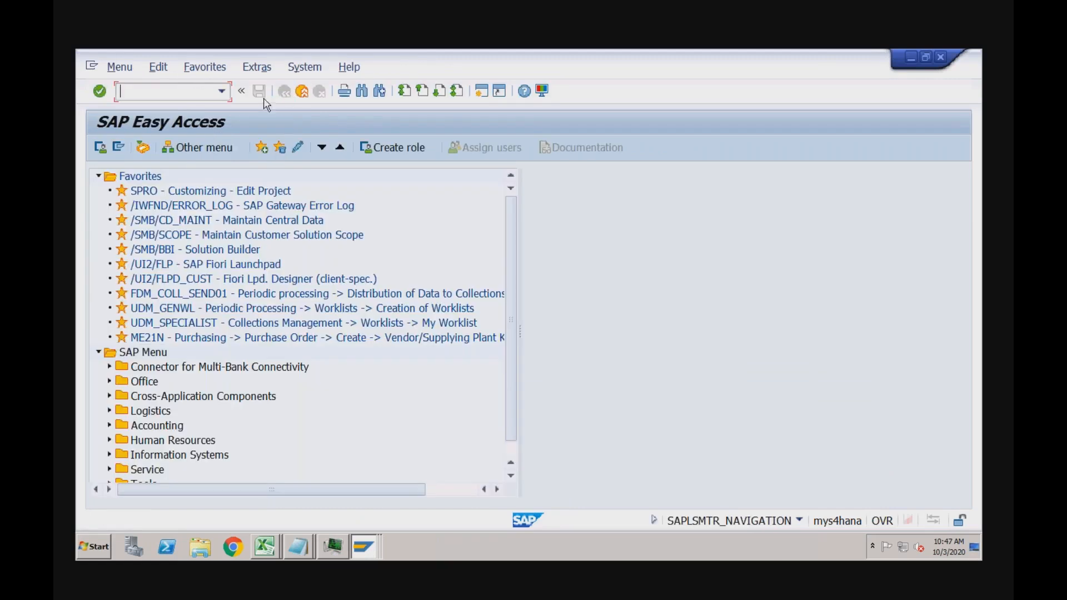
text(vk11)
key(Return)
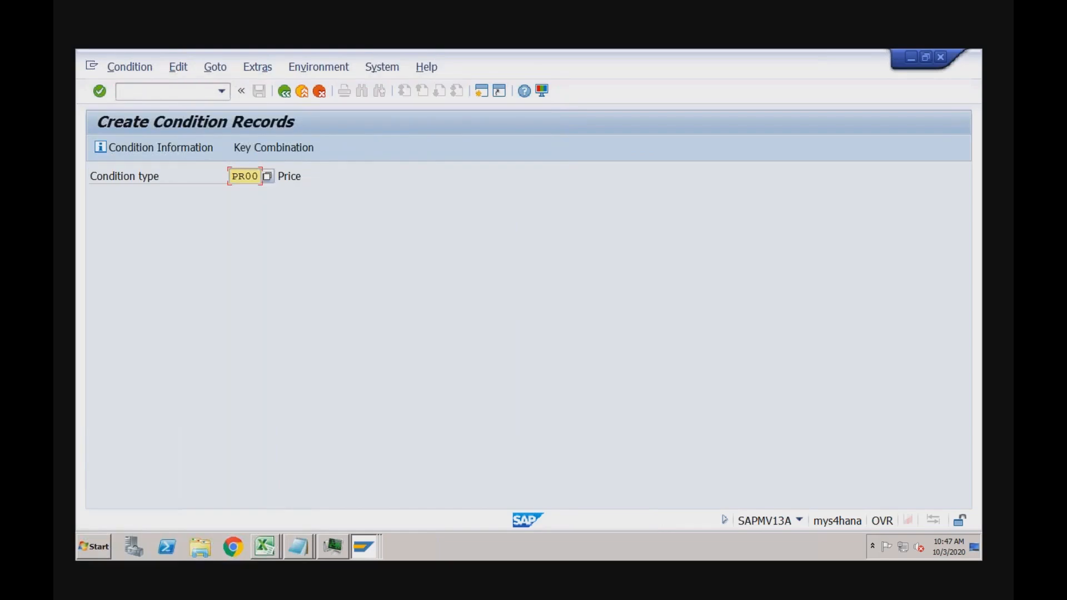
key(Return)
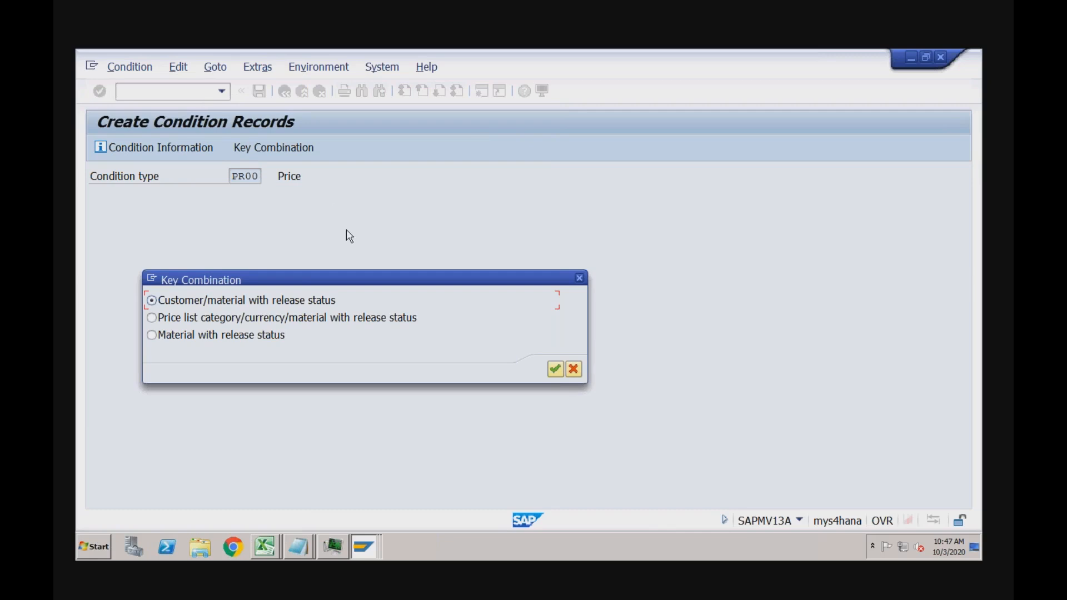
click(580, 278)
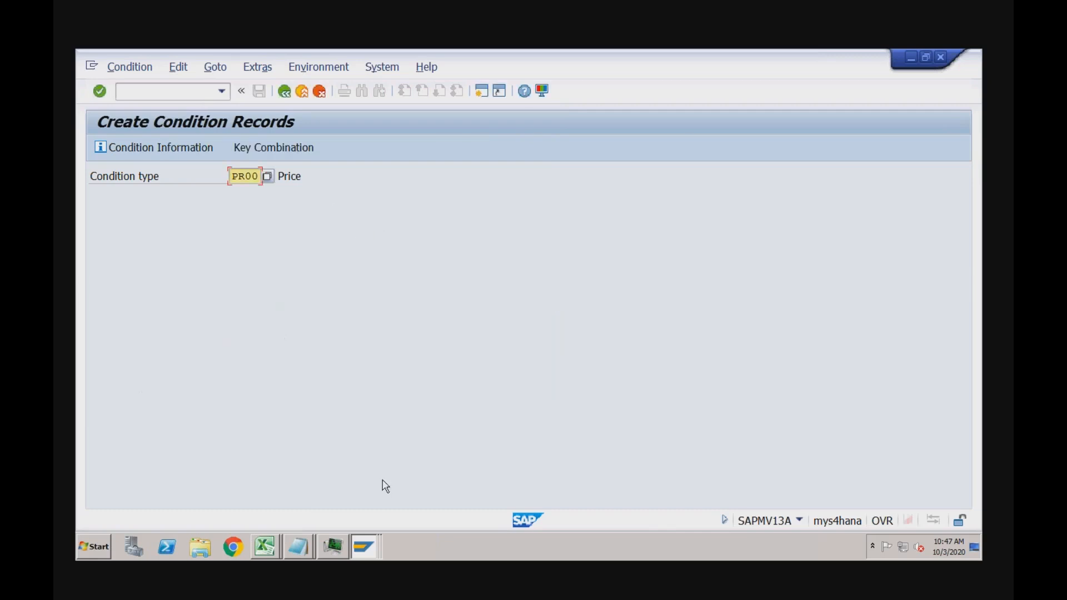
Return to the PR02 accesses session and retry saving access 1 with table 007
click(364, 547)
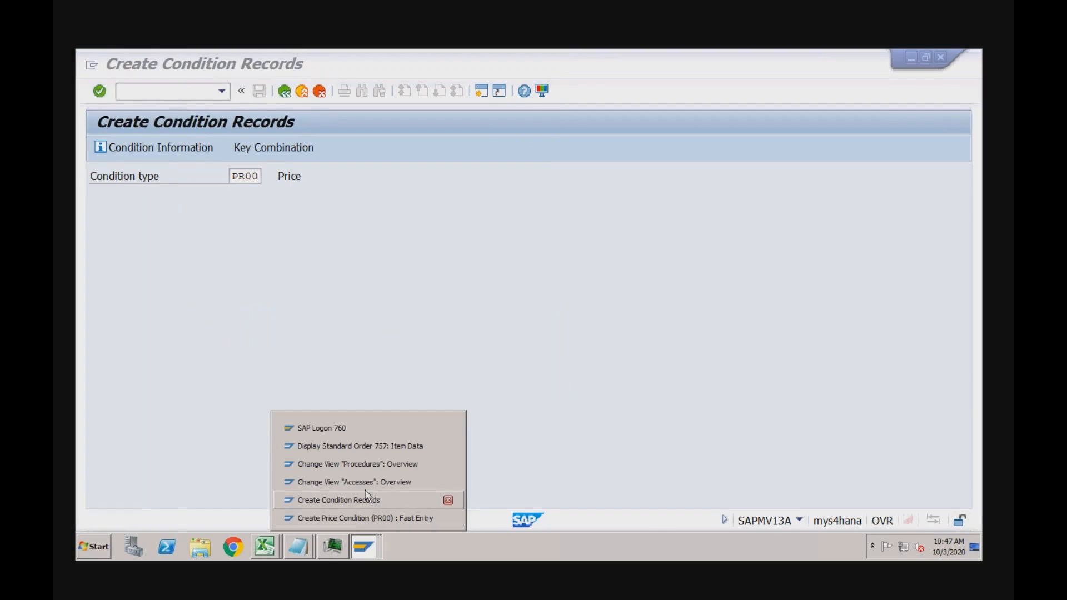
click(363, 483)
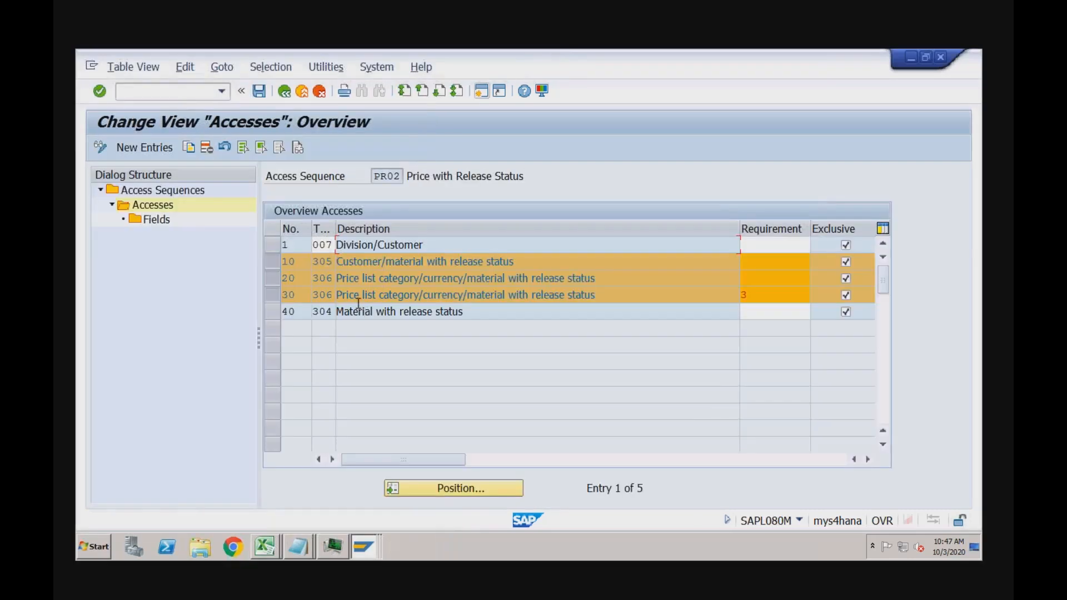
click(261, 95)
key(Return)
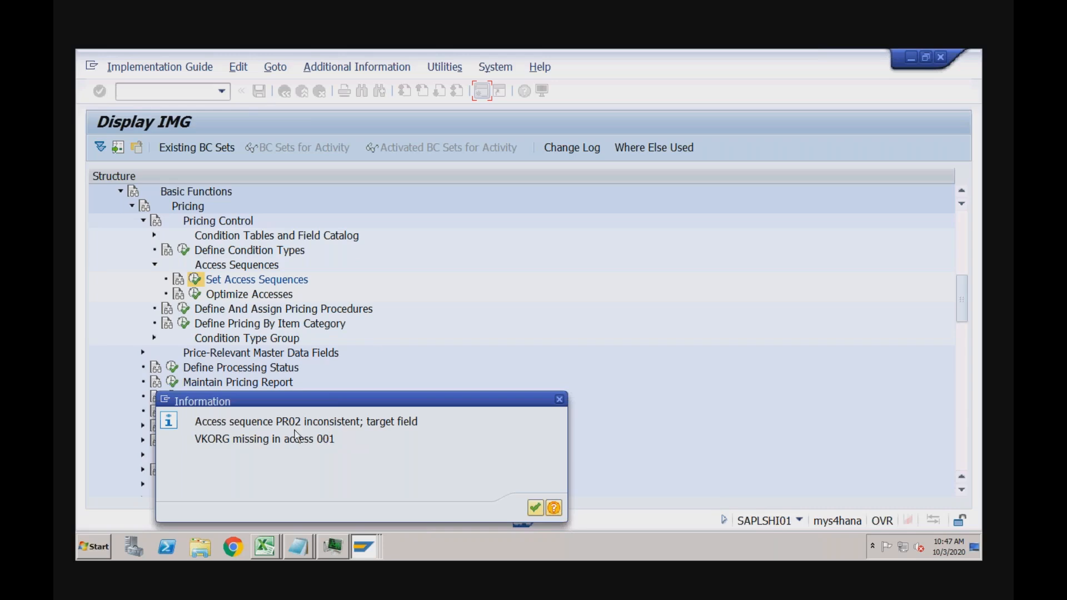
click(537, 509)
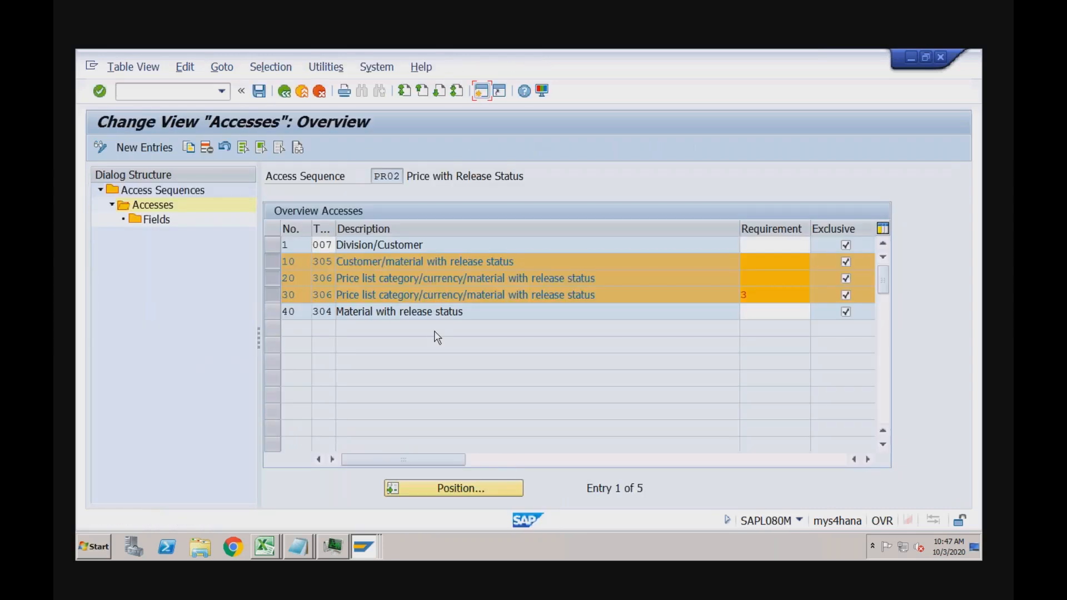
Change the table of access 1 to 005, Customer/Material
click(332, 247)
click(342, 245)
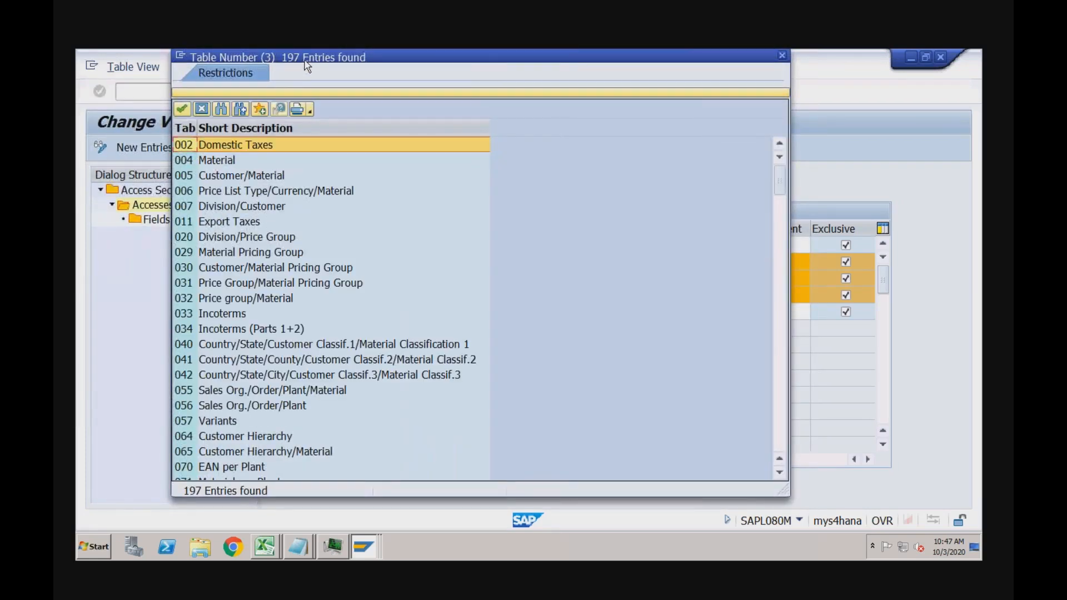
drag(568, 149, 574, 149)
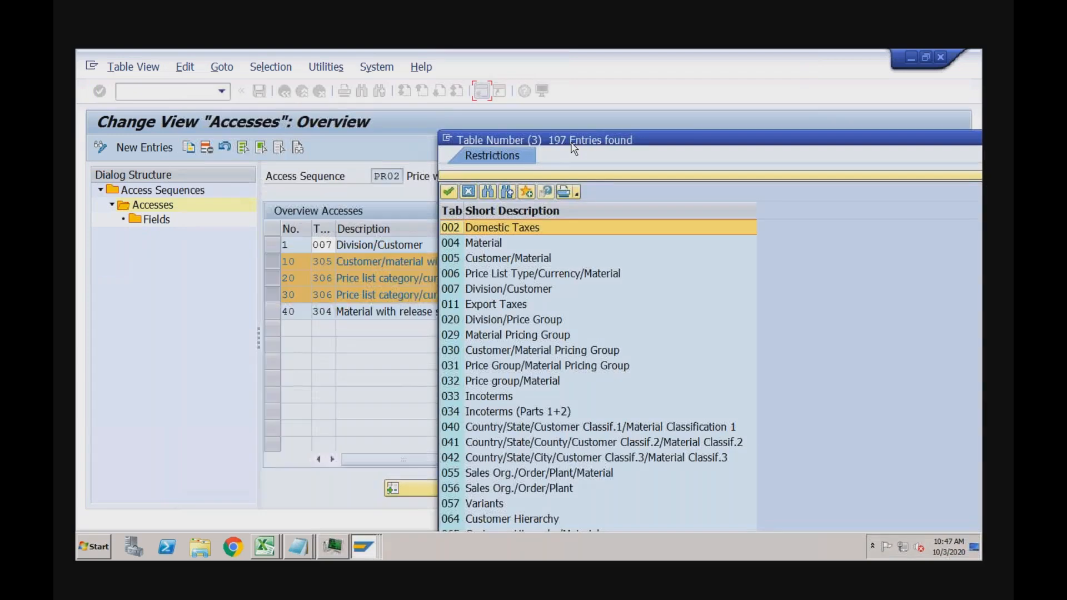
double_click(486, 259)
key(Return)
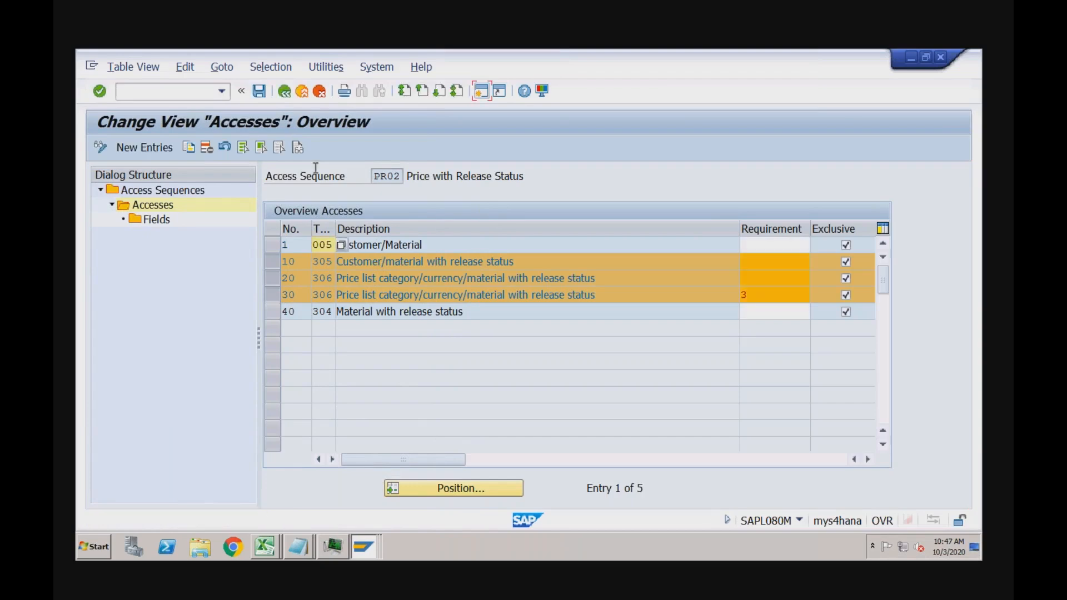
Try to save PR02 with access 1 assigned to Customer/Material and acknowledge the message
click(259, 92)
key(Return)
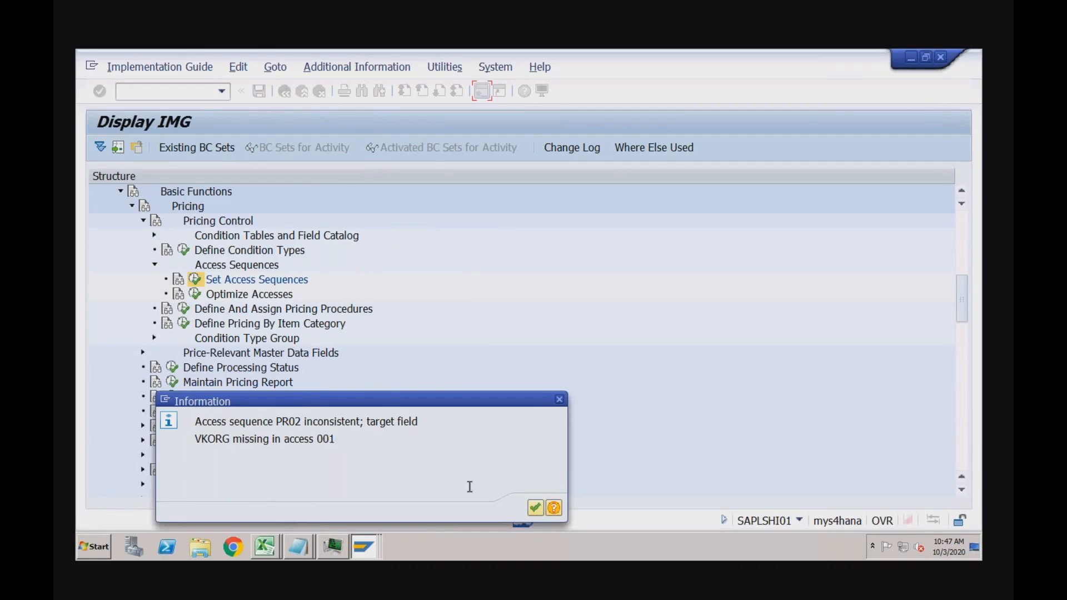
click(531, 507)
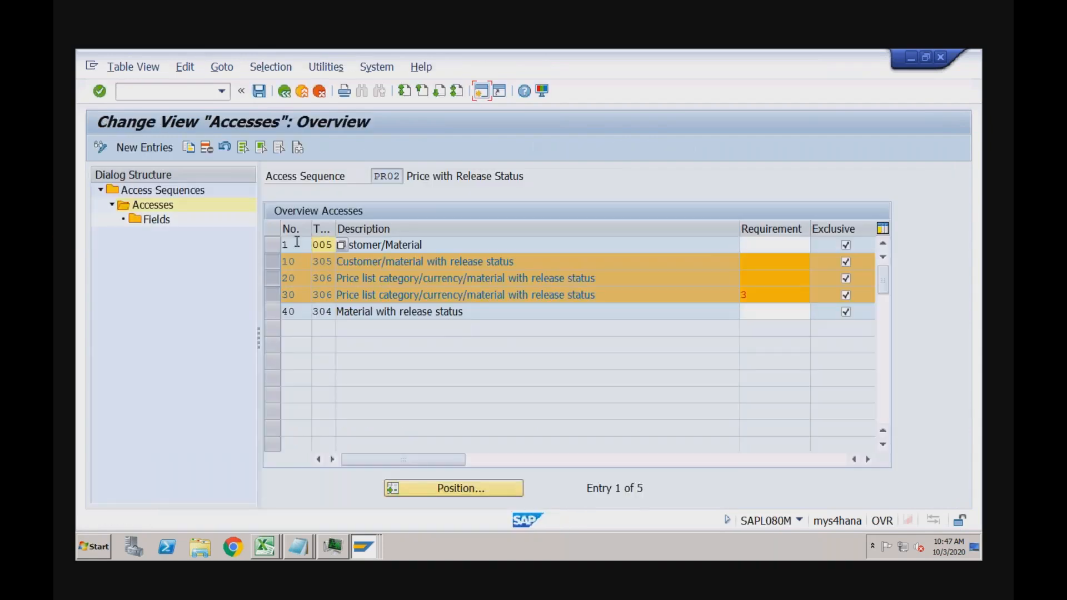
Select only access 1, deselecting accesses 10, 20 and 30, and open its fields
click(274, 245)
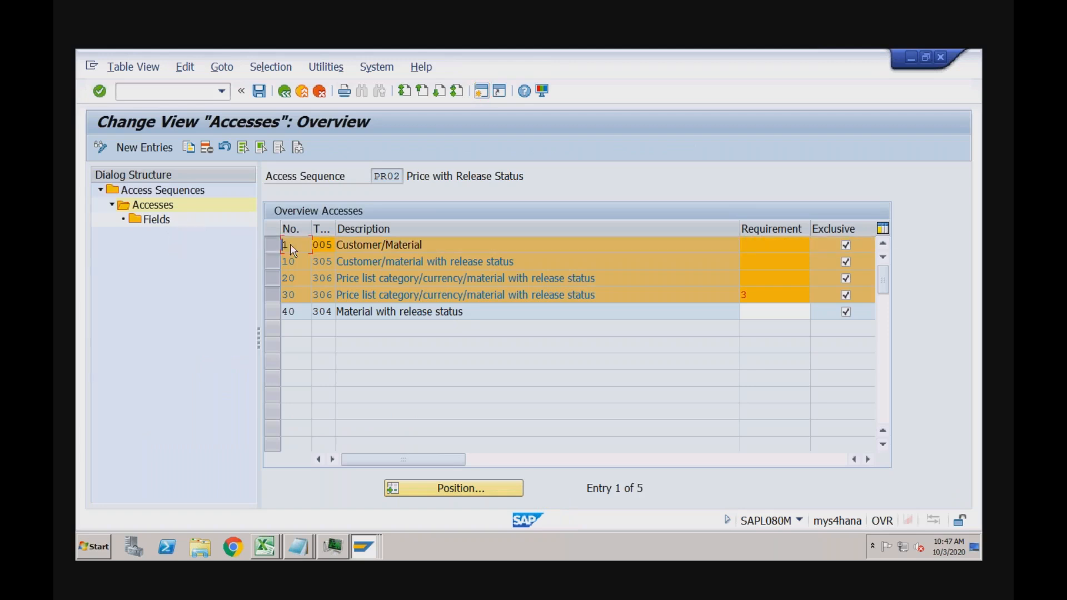
click(269, 261)
click(272, 278)
click(272, 295)
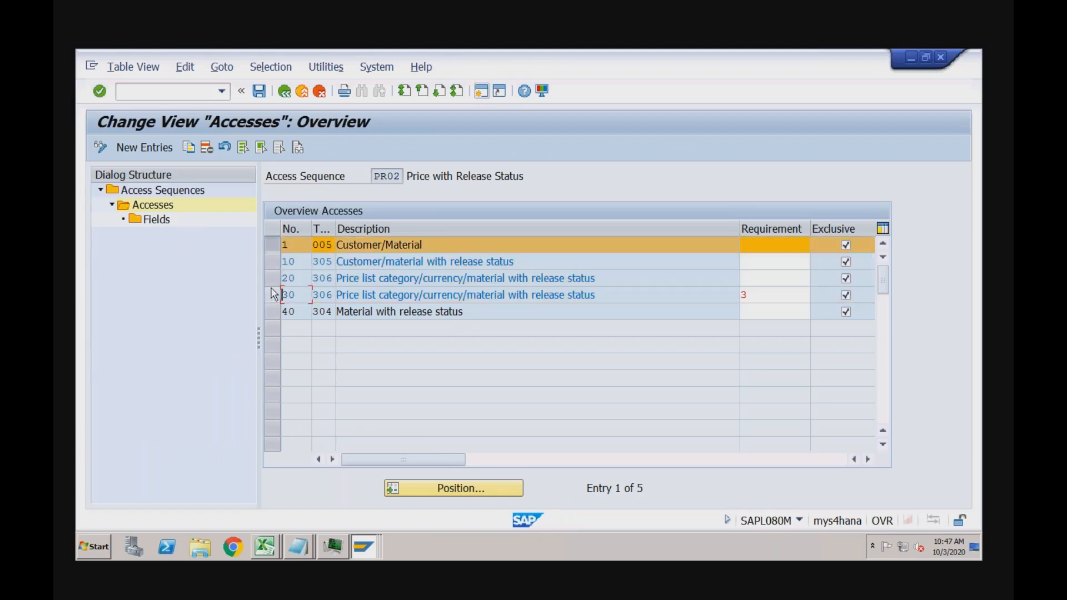
double_click(162, 219)
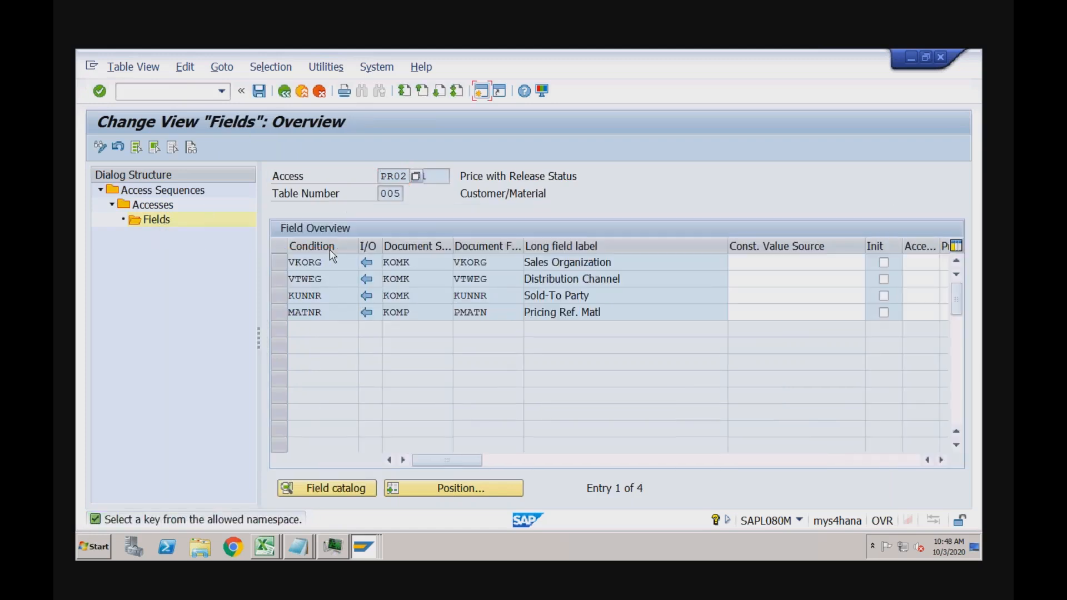
Save the field assignments of access 1 under the proposed D COMPANY workbench request
click(493, 262)
click(259, 92)
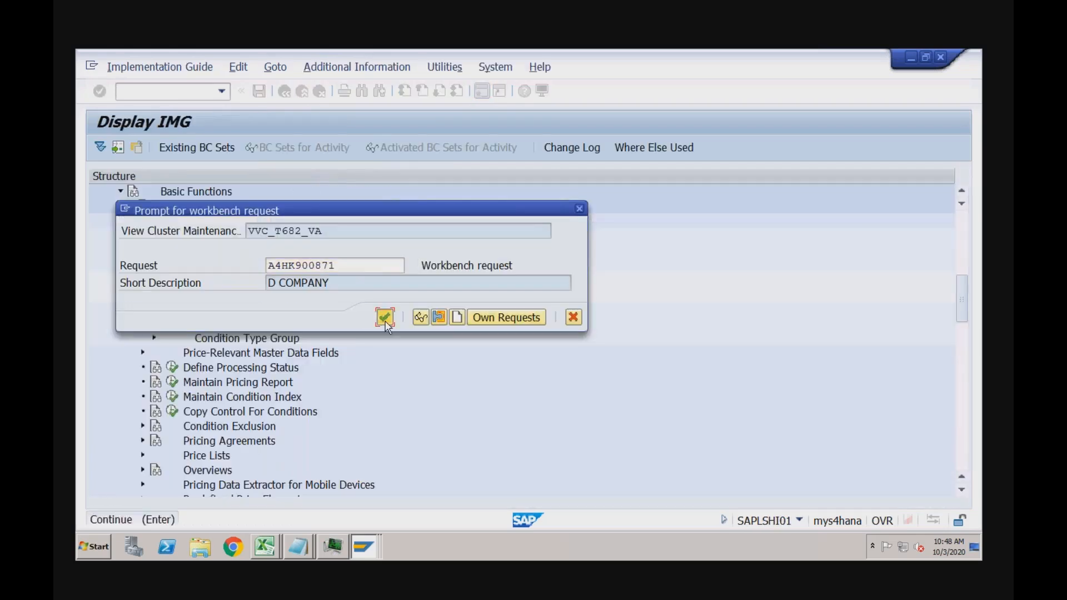
click(386, 318)
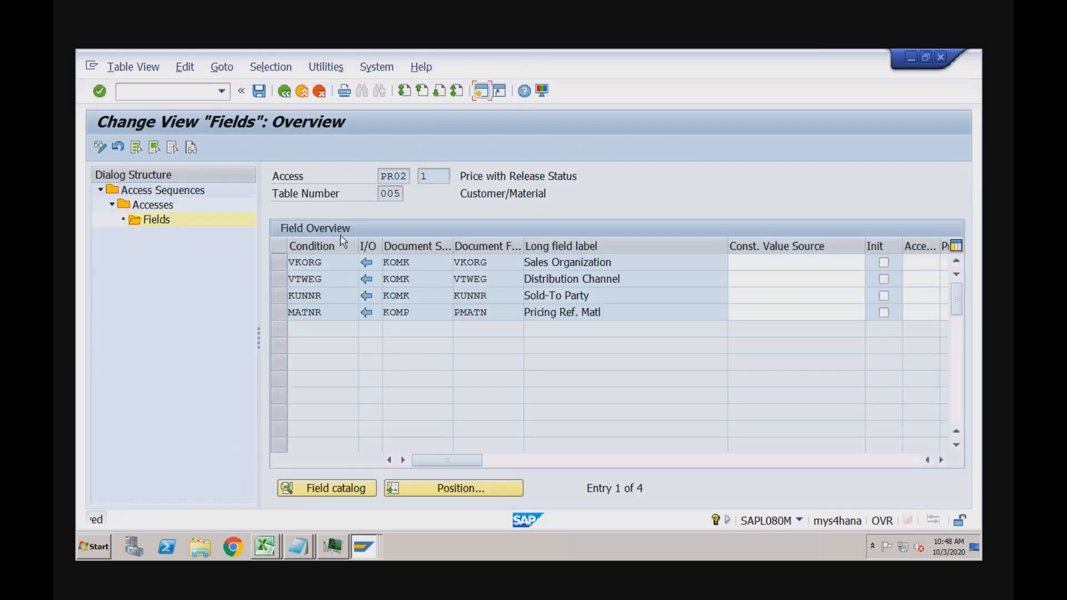
Return to the access sequences overview, then restart VK11 in the price condition session and open the key combinations for PR00
click(284, 91)
click(284, 92)
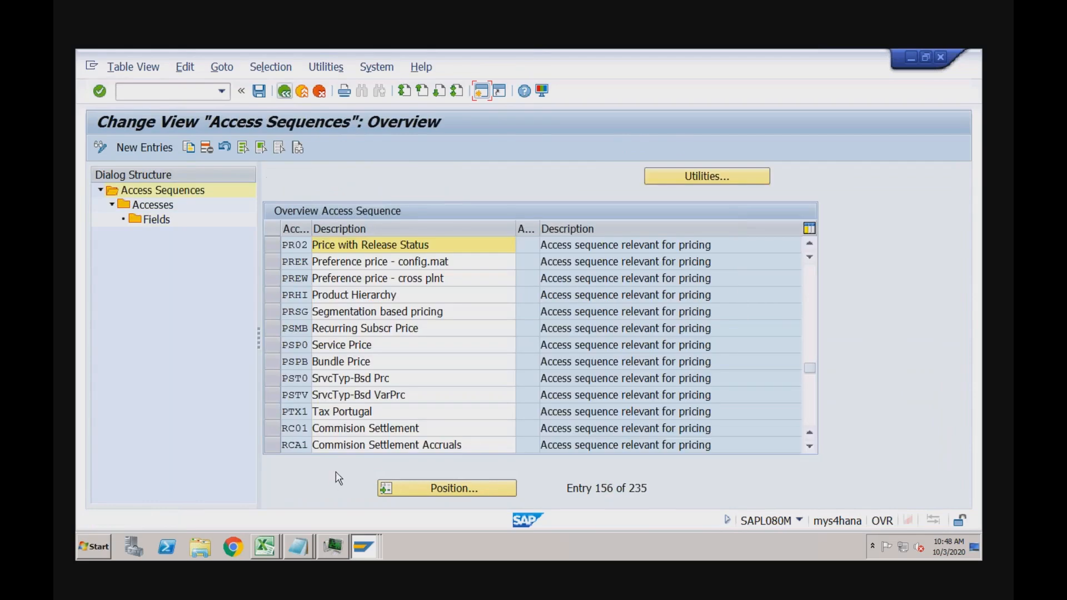
click(359, 538)
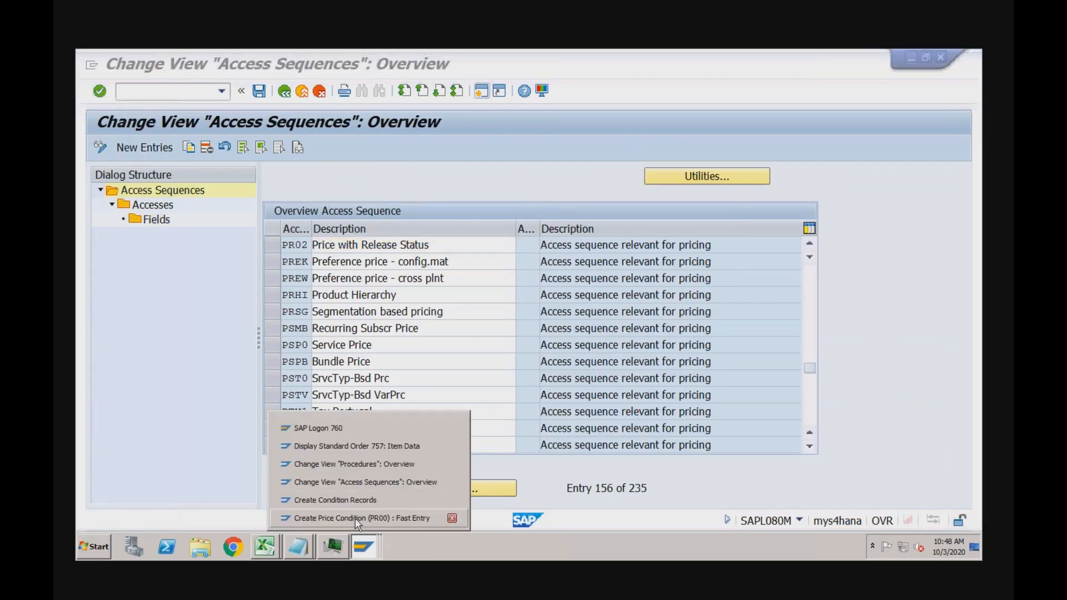
click(358, 520)
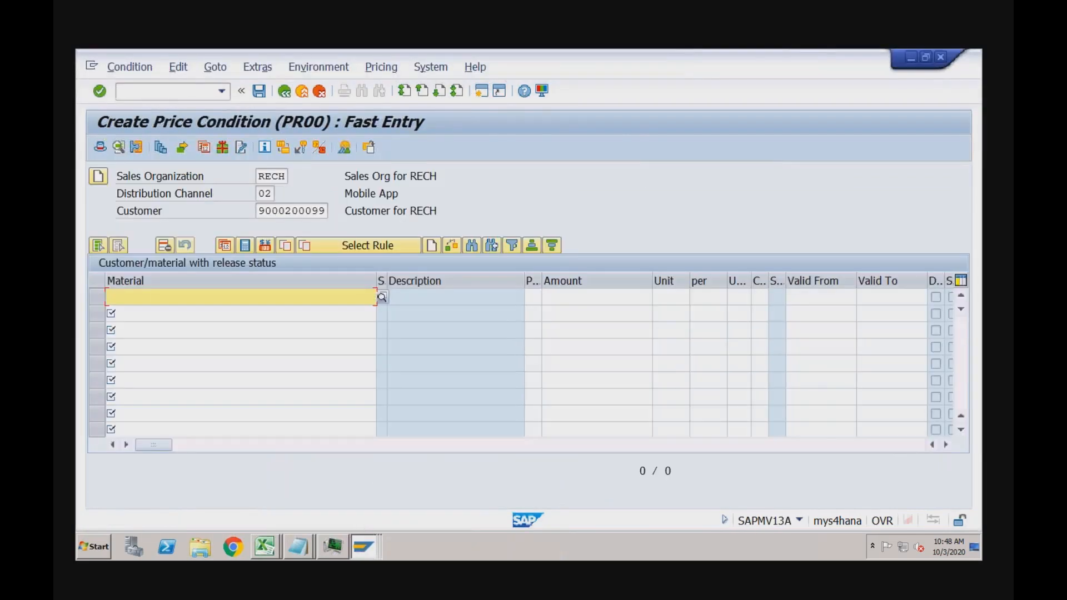
click(184, 94)
text(/nvk11)
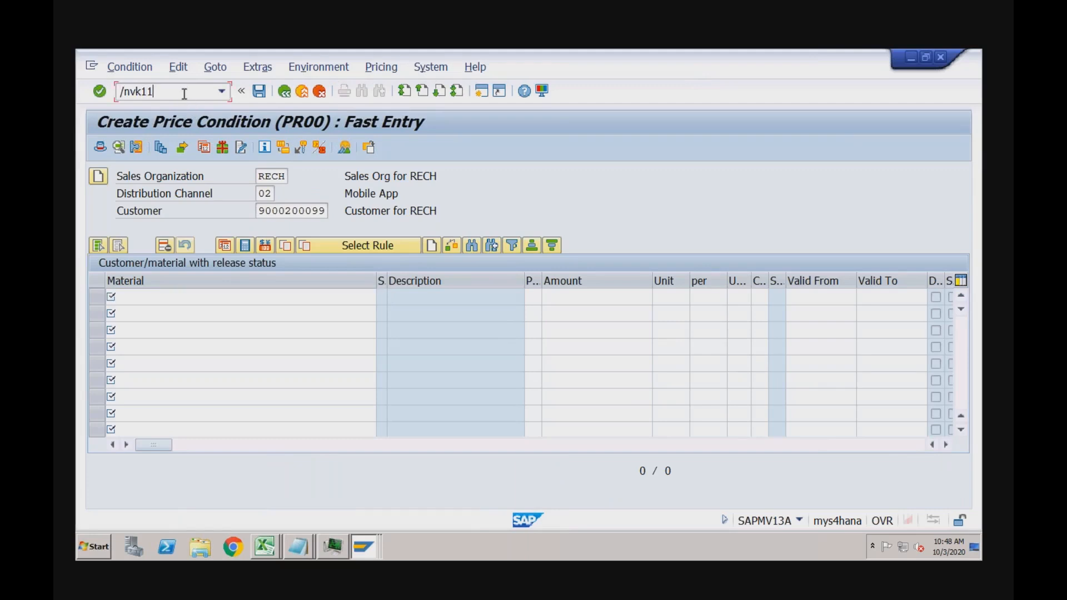
key(Return)
key(Return)
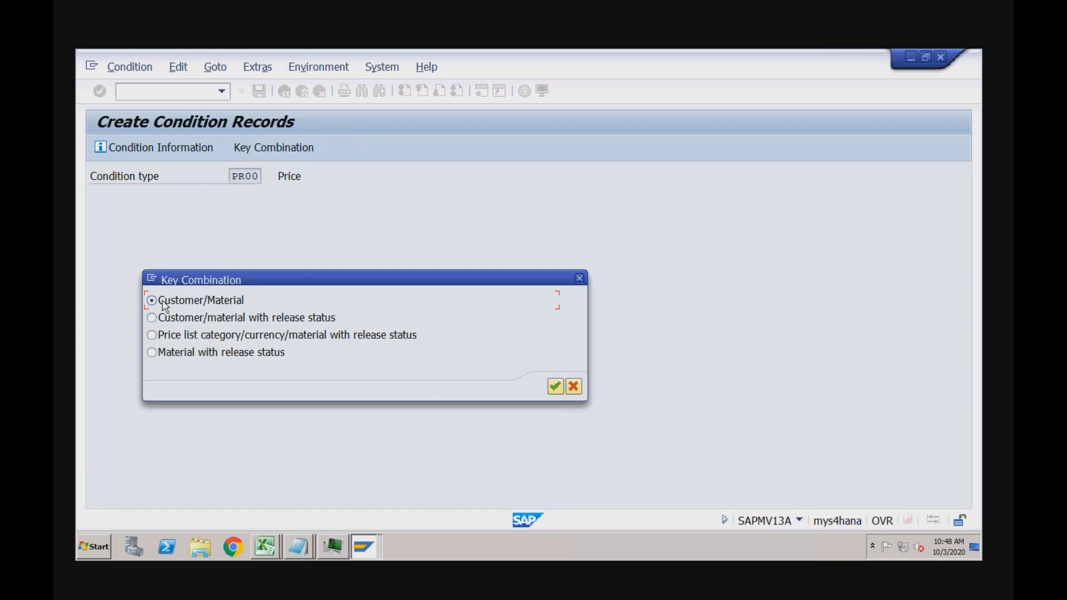
Open the accesses of access sequence PR02 and examine the Customer/Material access 1
click(358, 543)
click(362, 487)
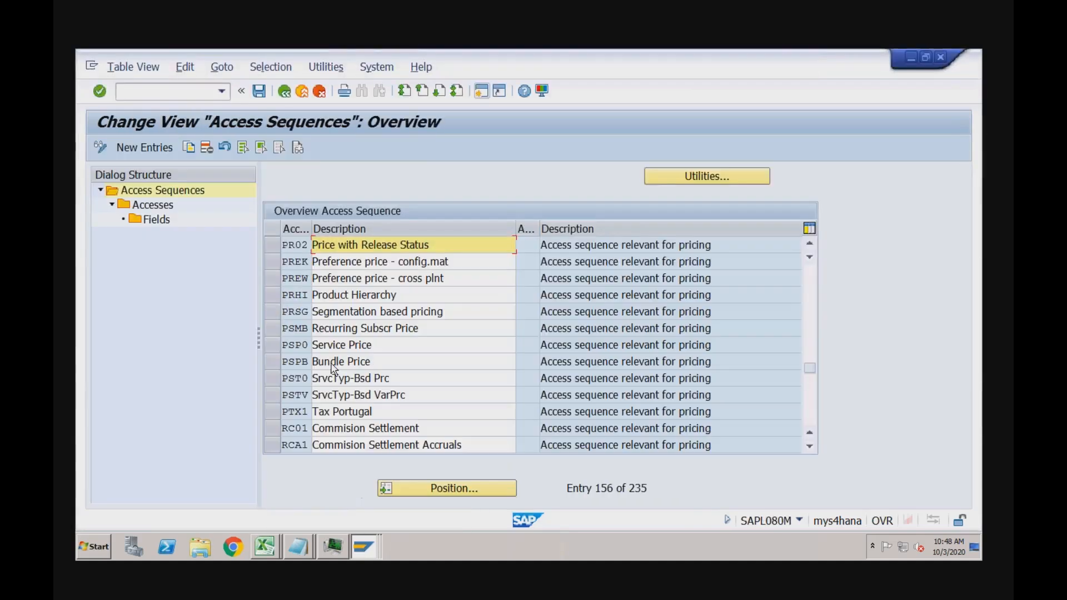
click(288, 245)
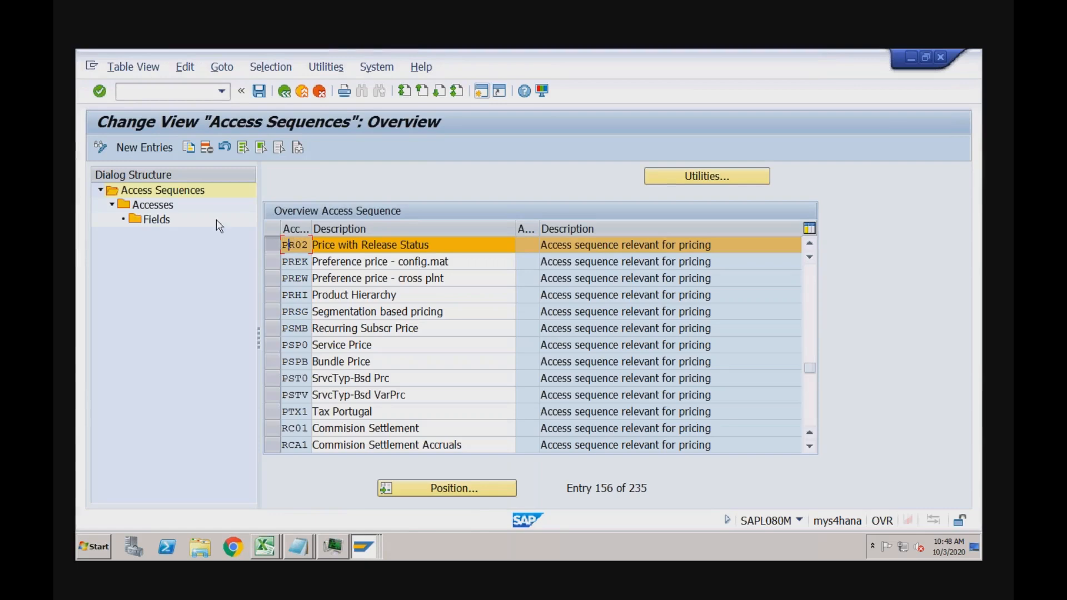
double_click(166, 208)
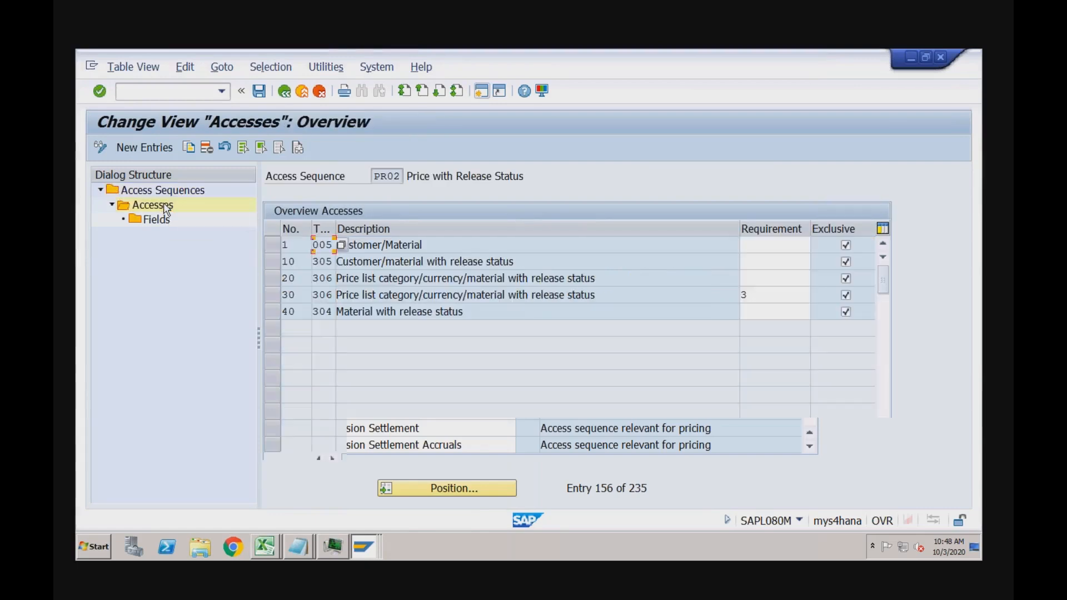
click(295, 246)
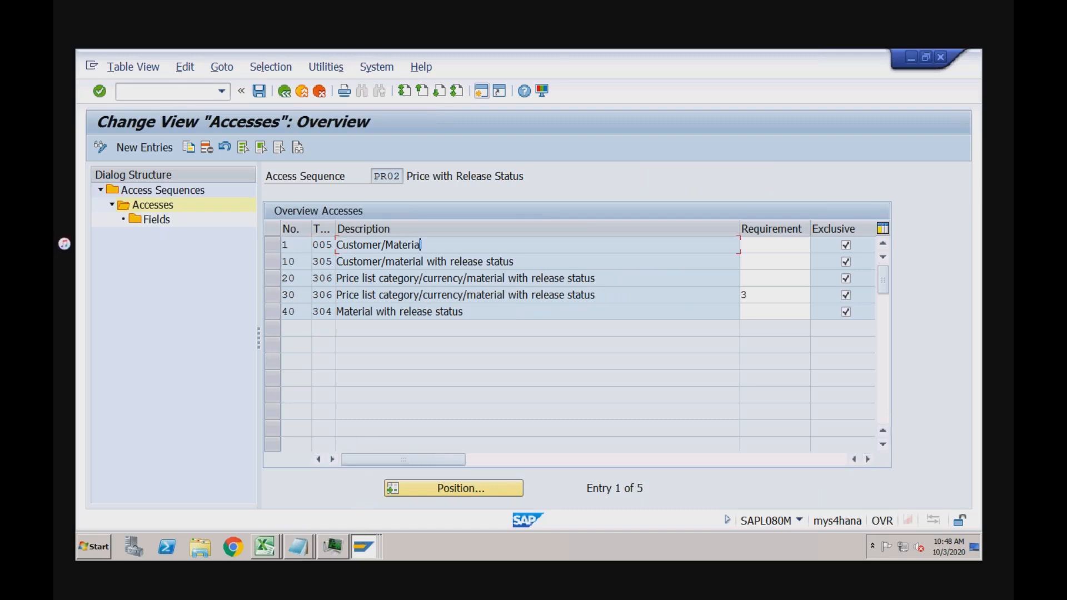
Switch back to the VK11 session and open PR00 fast entry for the Customer/Material key combination
click(364, 545)
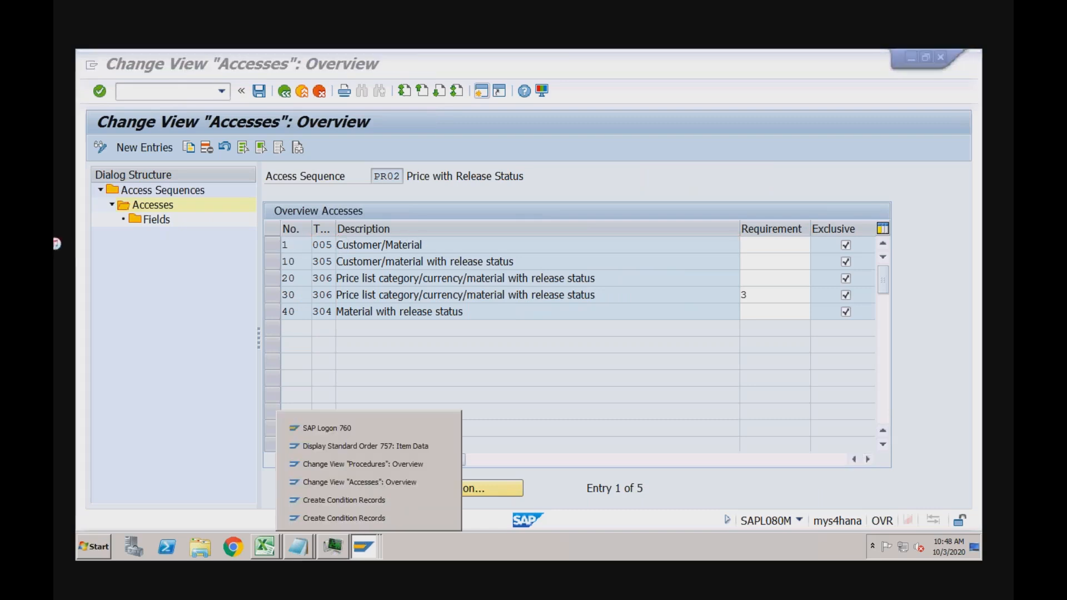
click(351, 515)
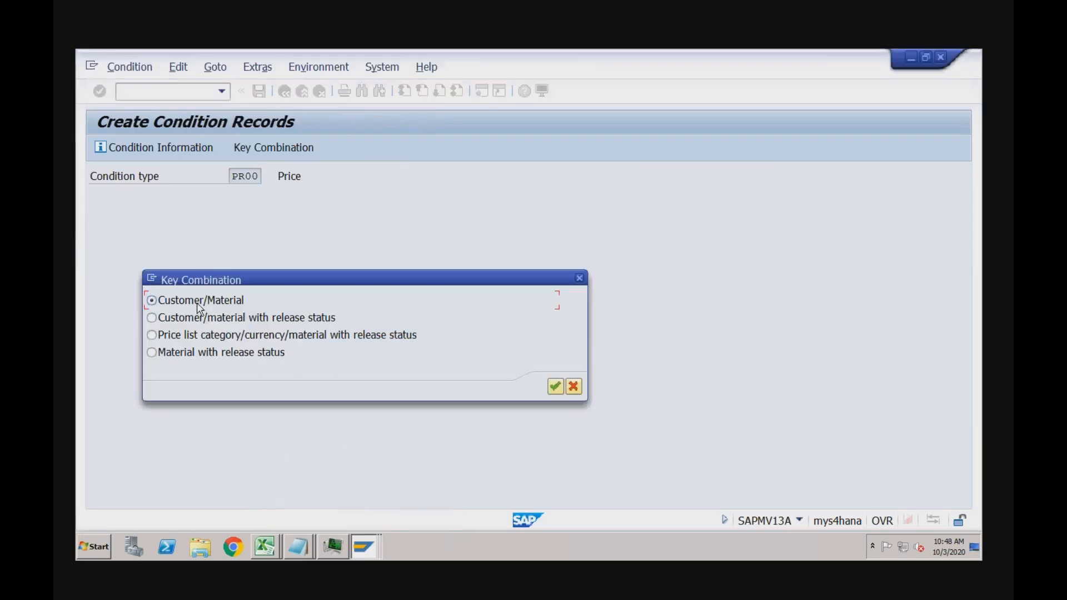
click(555, 386)
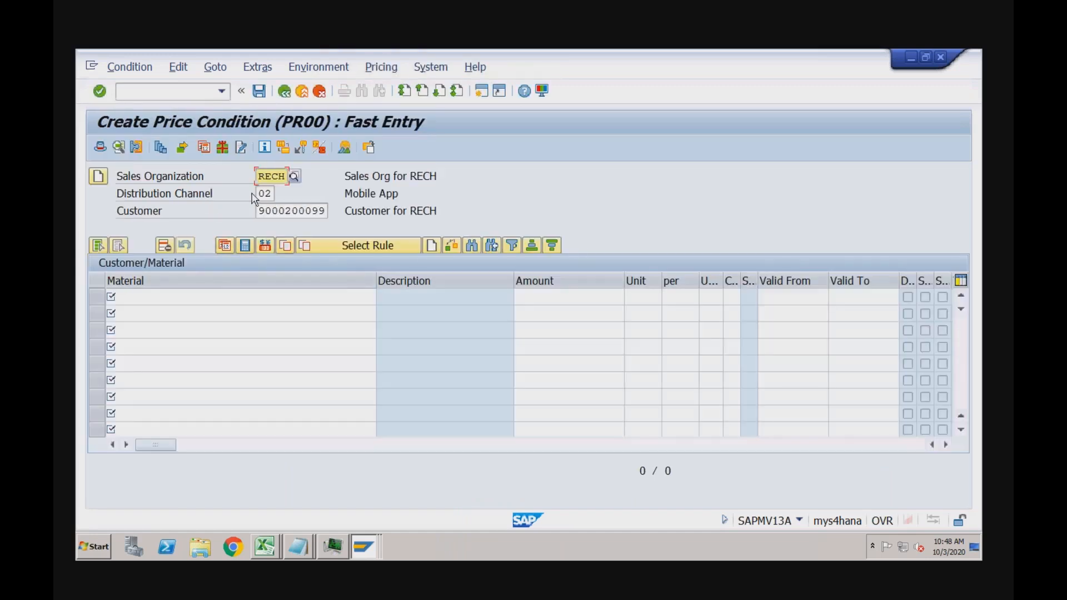
click(285, 210)
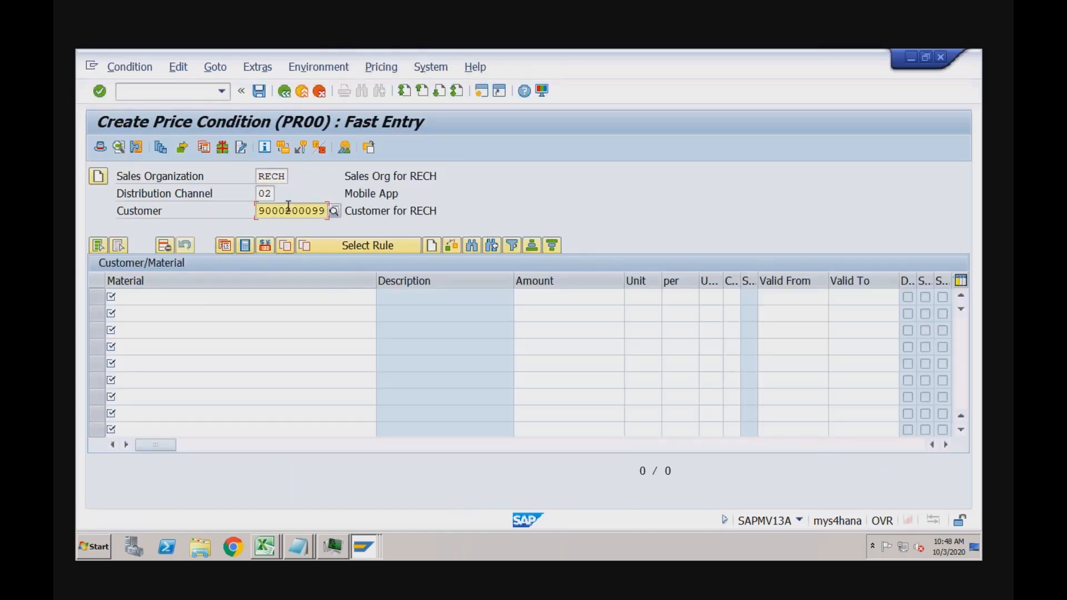
Enter material TRADING_GOODS with an amount of 8000 for the proposed customer and save the condition record
click(208, 296)
key(space)
key(Down)
key(Return)
key(Tab)
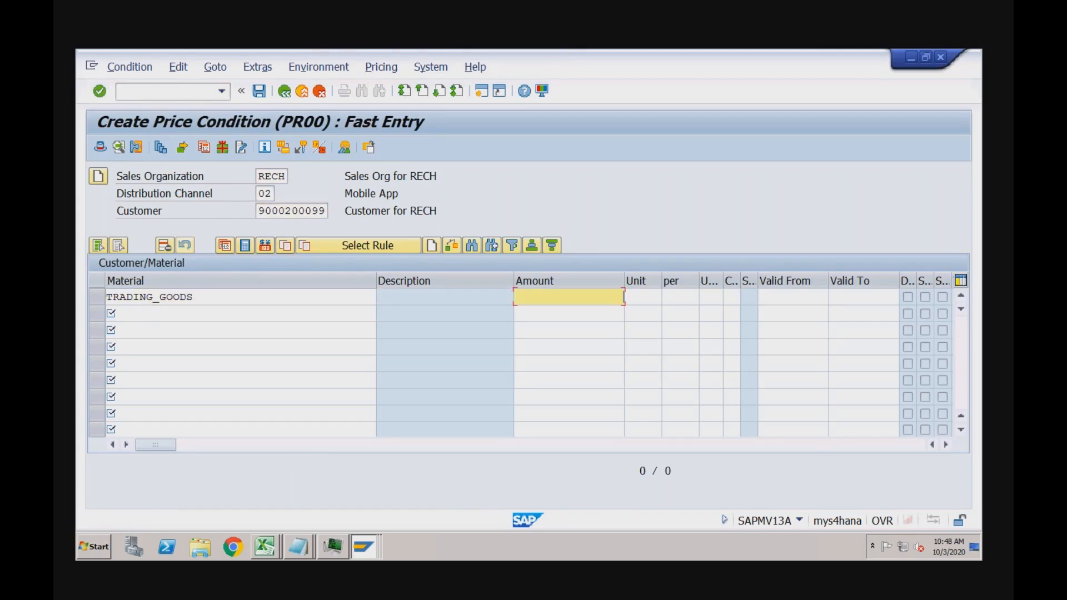
text(10)
key(BackSpace)
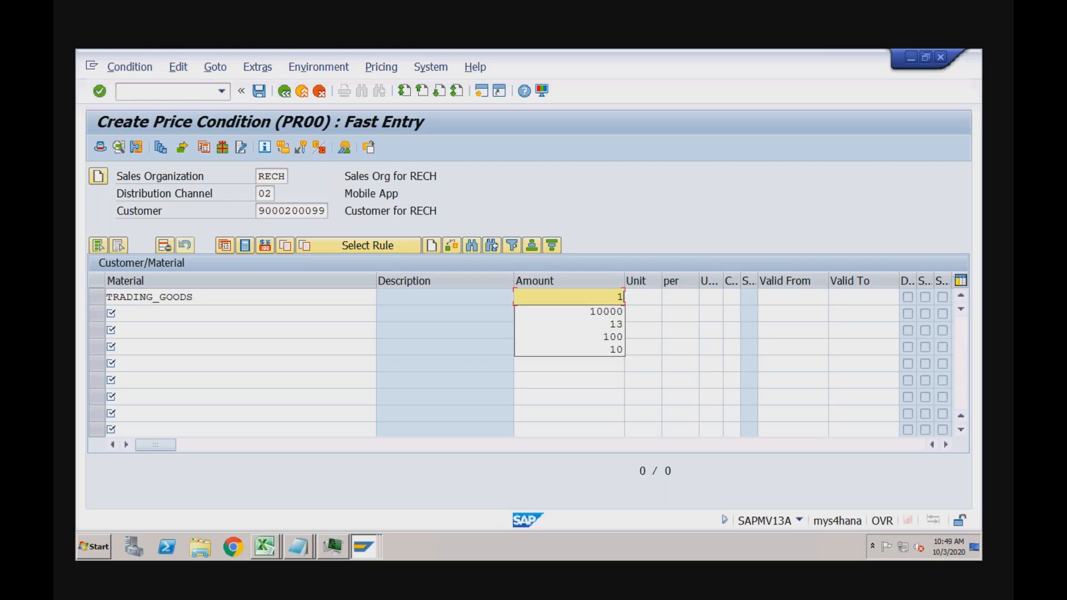
text(8000)
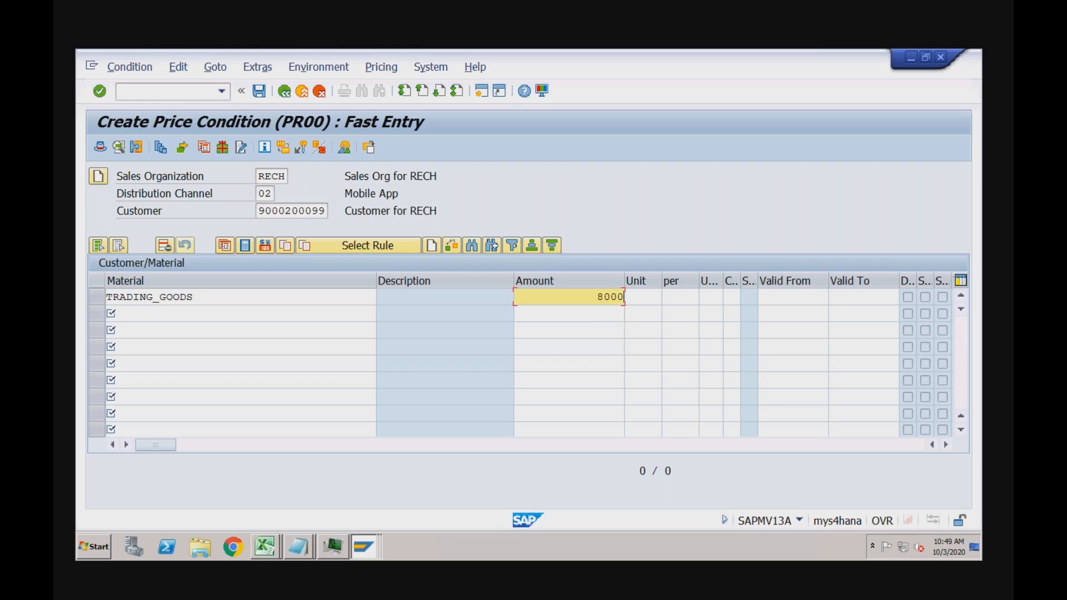
click(285, 299)
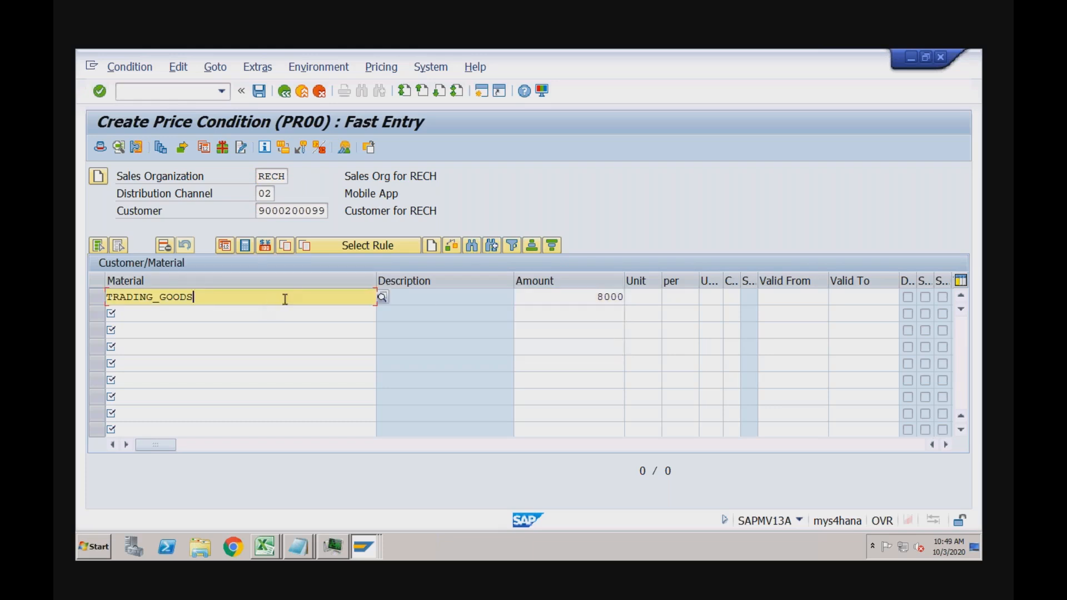
click(555, 300)
click(262, 96)
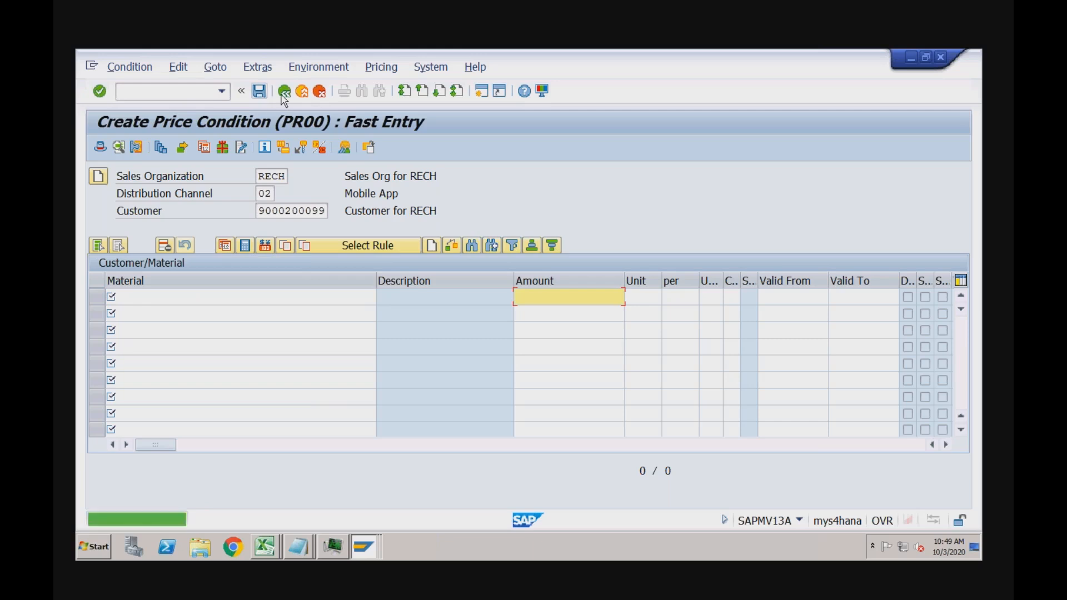
Leave fast entry, reopen VK11 for PR00 to review its key combinations, and close the selection without choosing one
click(283, 93)
click(283, 92)
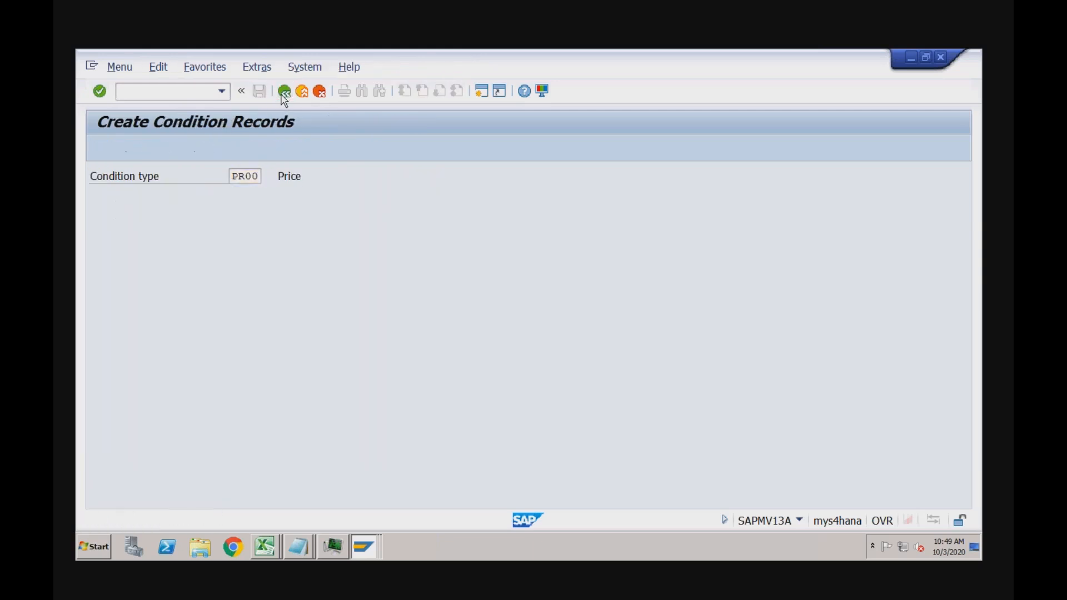
click(222, 91)
click(177, 108)
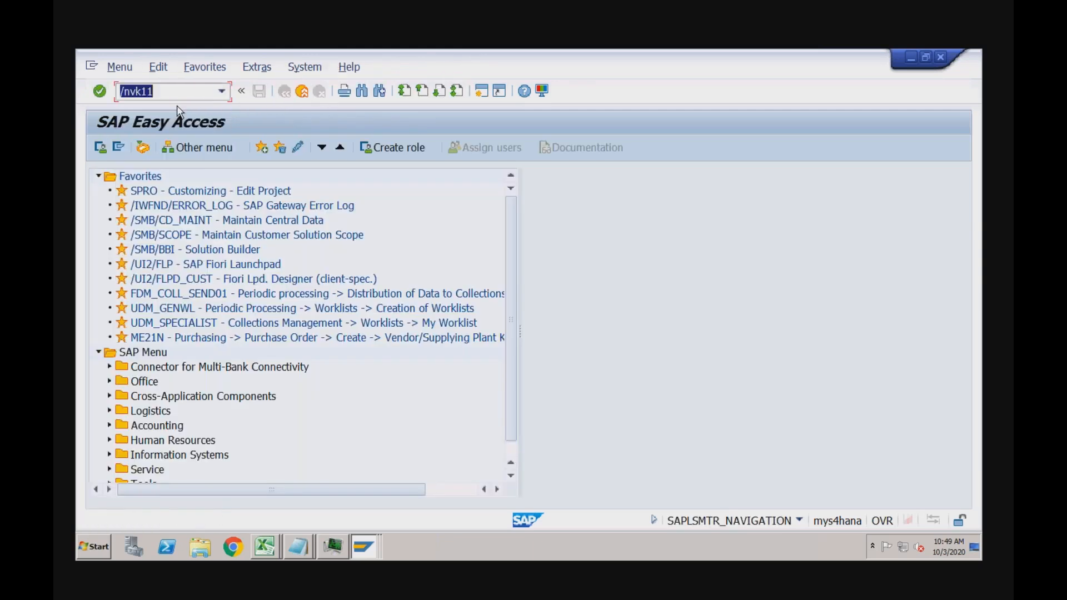
key(Return)
key(Return)
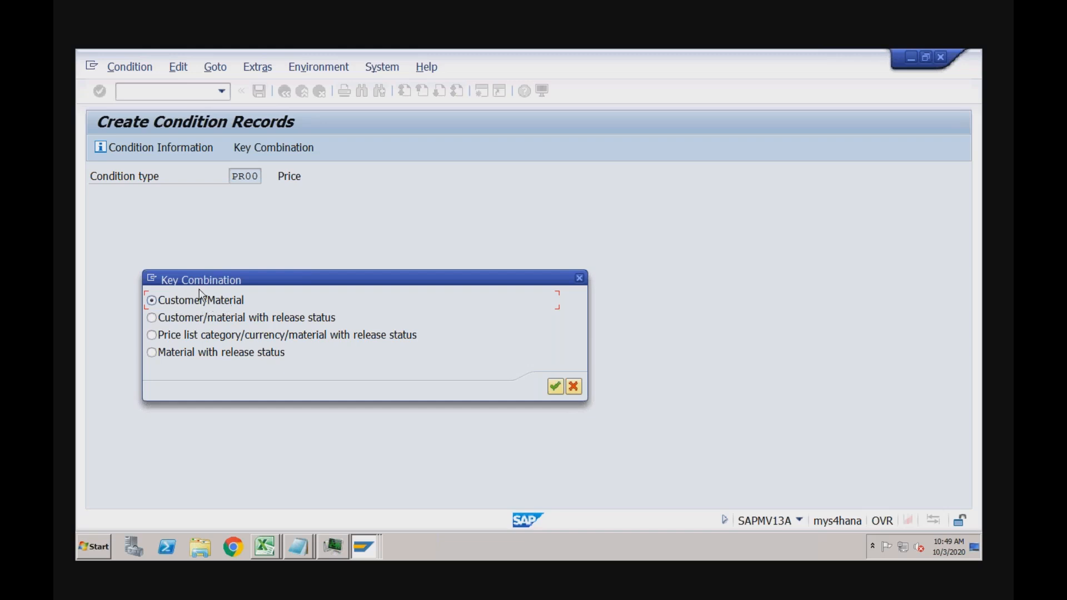
click(184, 320)
click(578, 277)
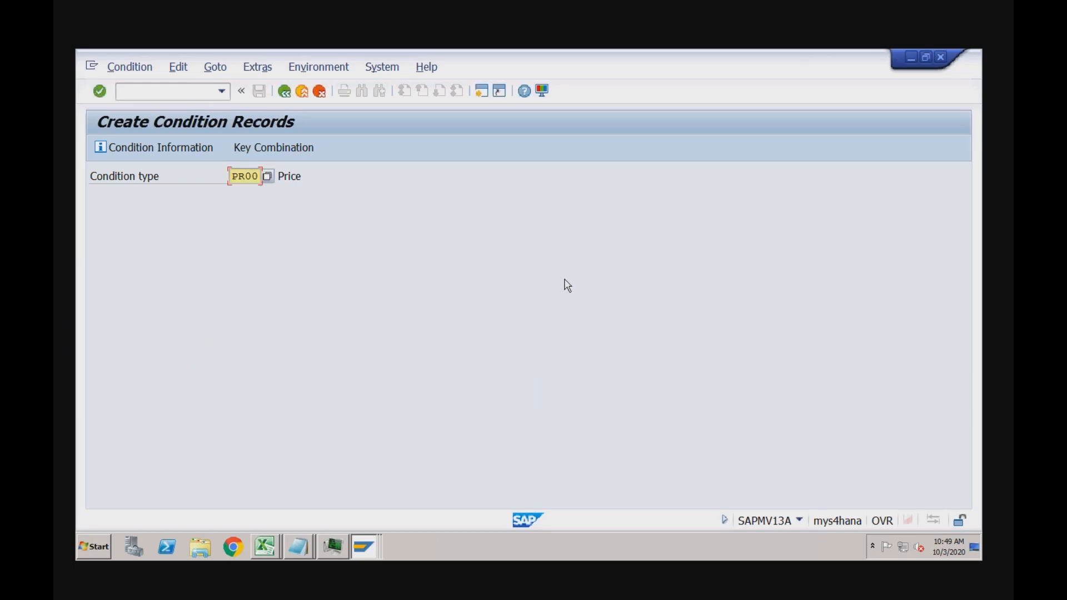
Start transaction SPRO in the VK11 session and open the SAP Reference IMG
click(156, 92)
text(/nspro)
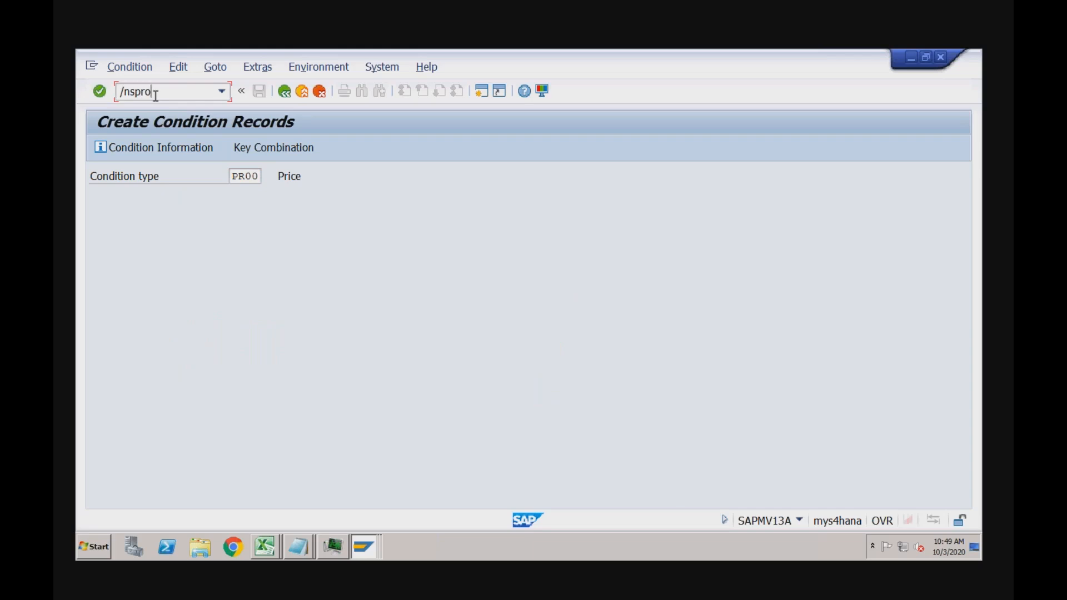
key(Return)
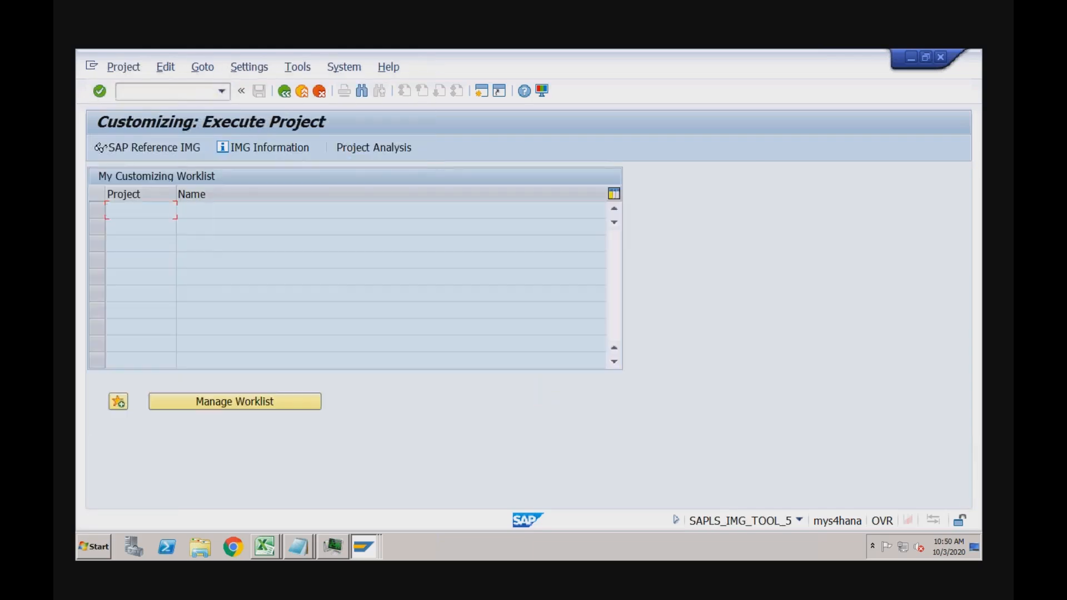
click(161, 151)
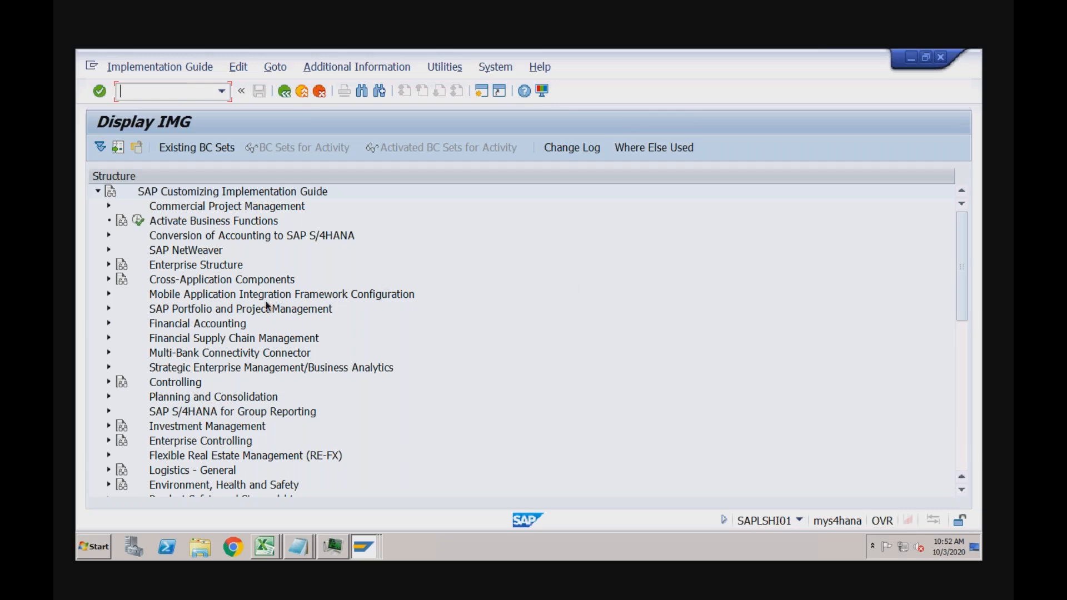
Open Set Condition Types for Pricing from Define Condition Types under Sales and Distribution, Basic Functions, Pricing, Pricing Control
click(966, 338)
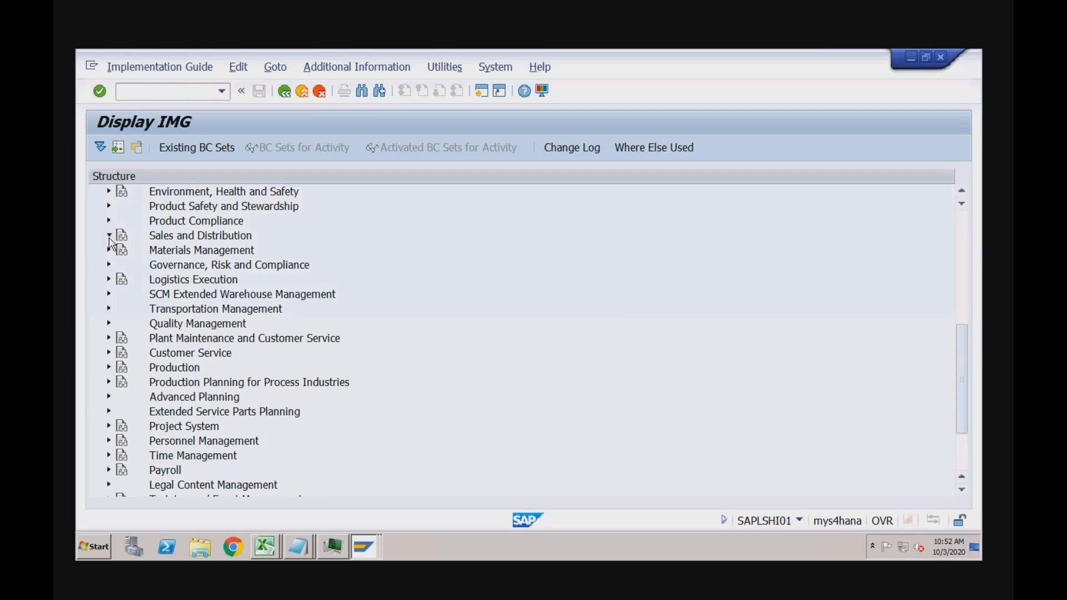
click(120, 264)
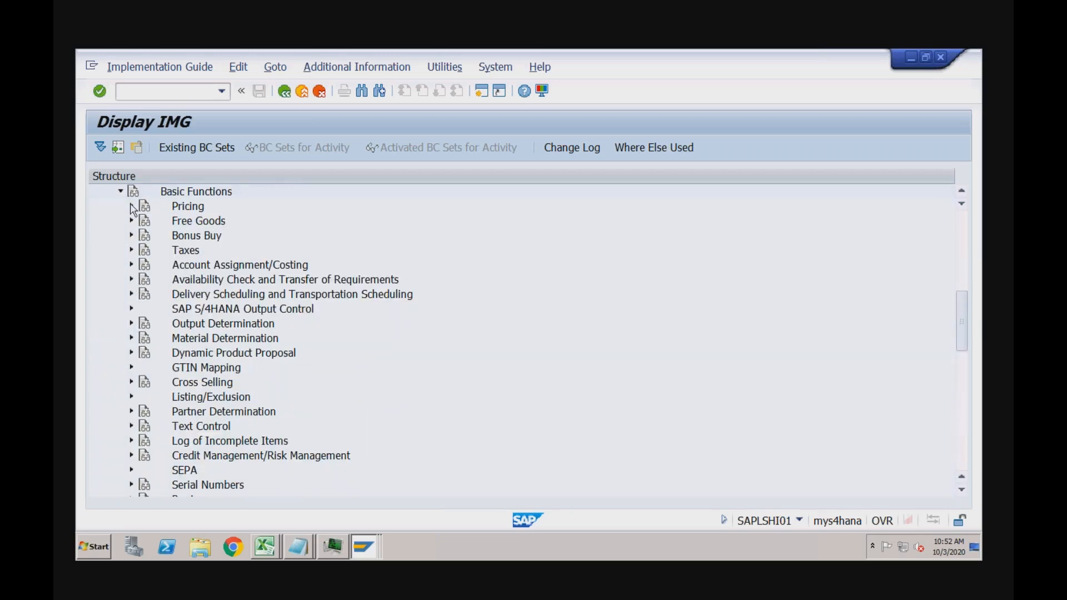
click(131, 207)
click(143, 221)
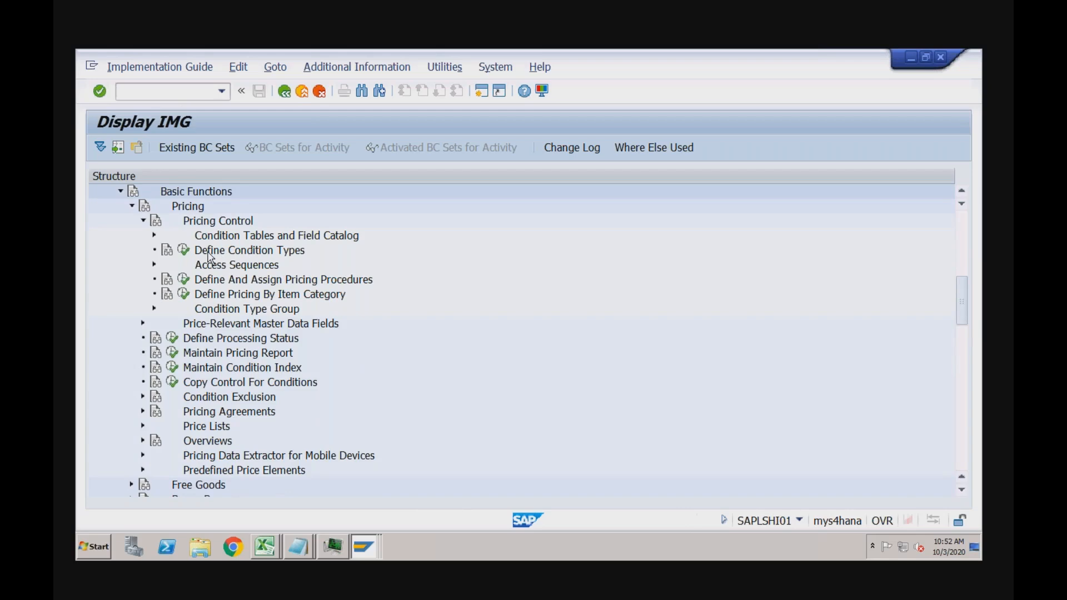
click(210, 257)
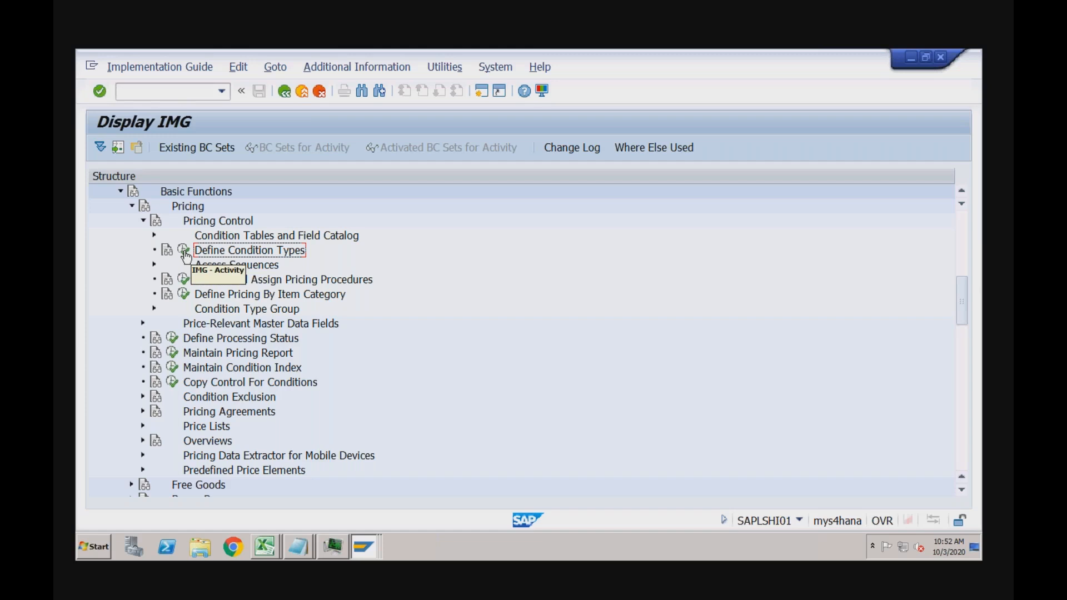
click(184, 252)
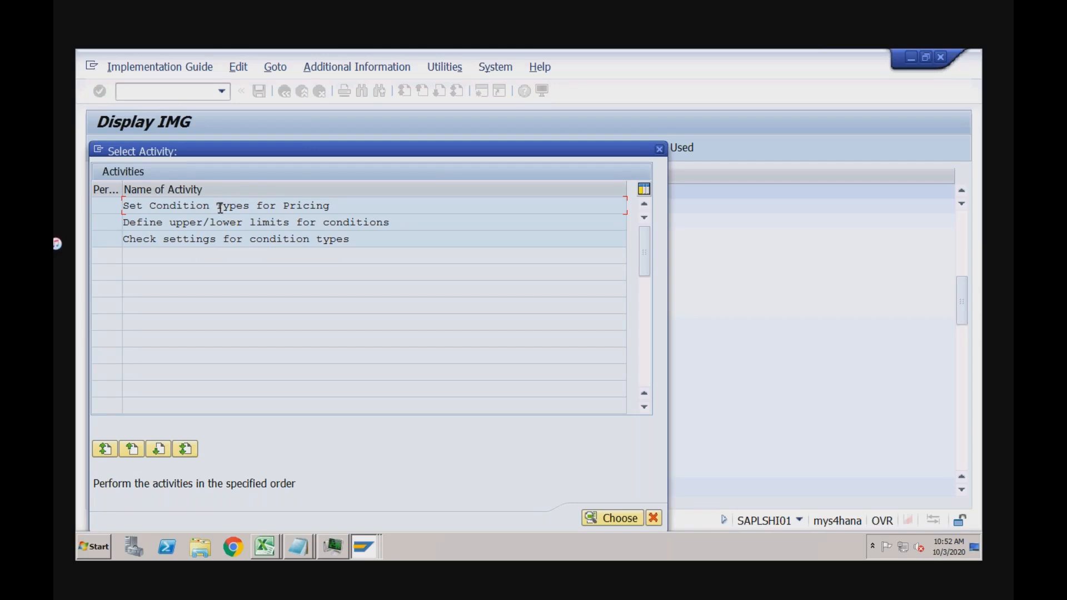
click(220, 207)
key(Return)
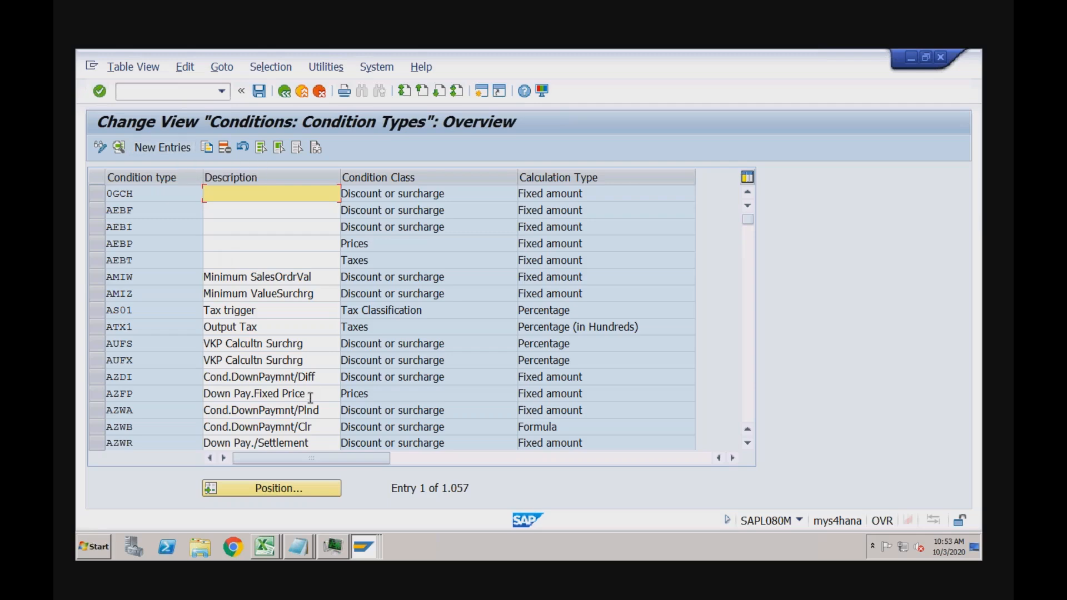
Position the condition types list at PR00 and copy the PR00 entry
click(286, 491)
text(pr00)
key(Return)
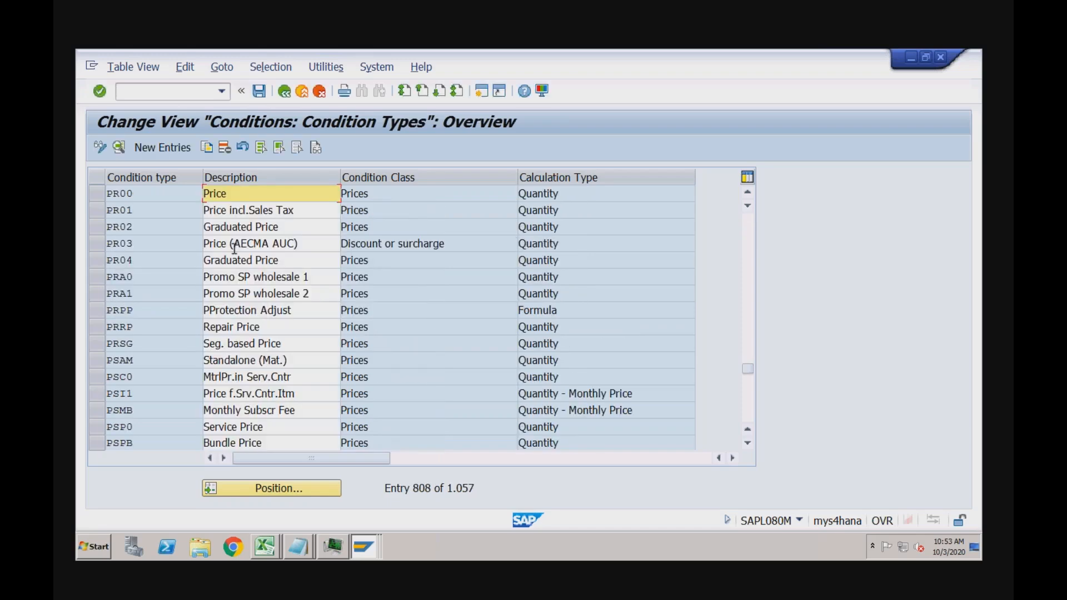
click(177, 193)
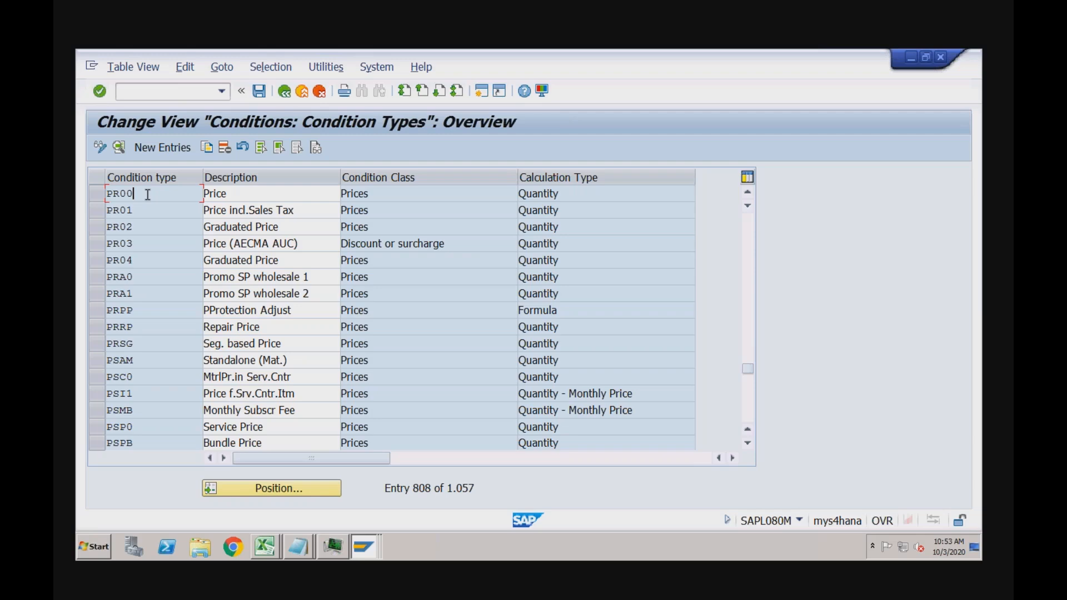
click(97, 195)
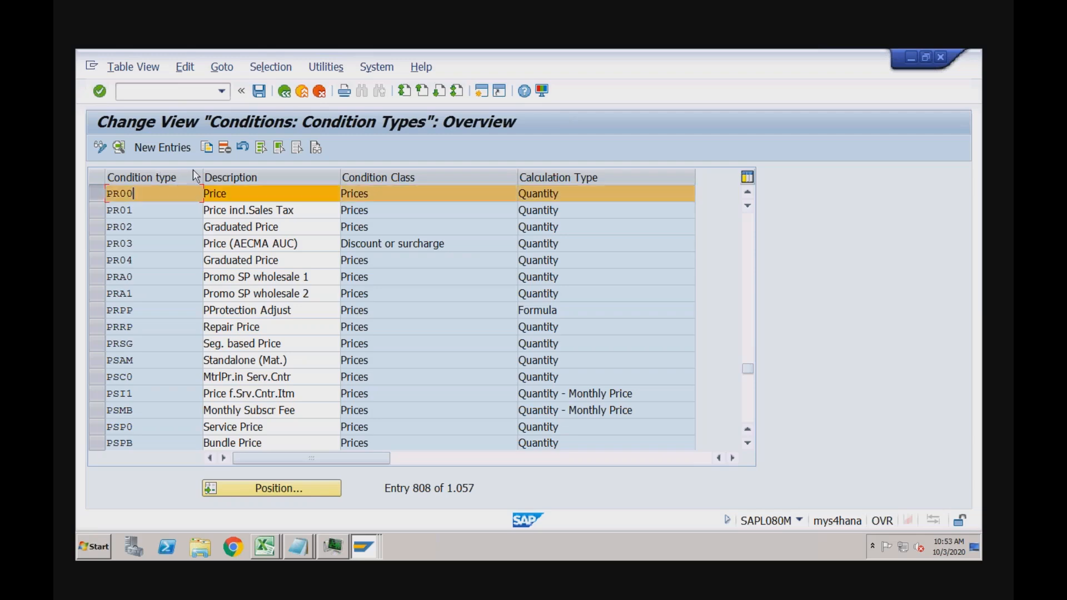
click(209, 148)
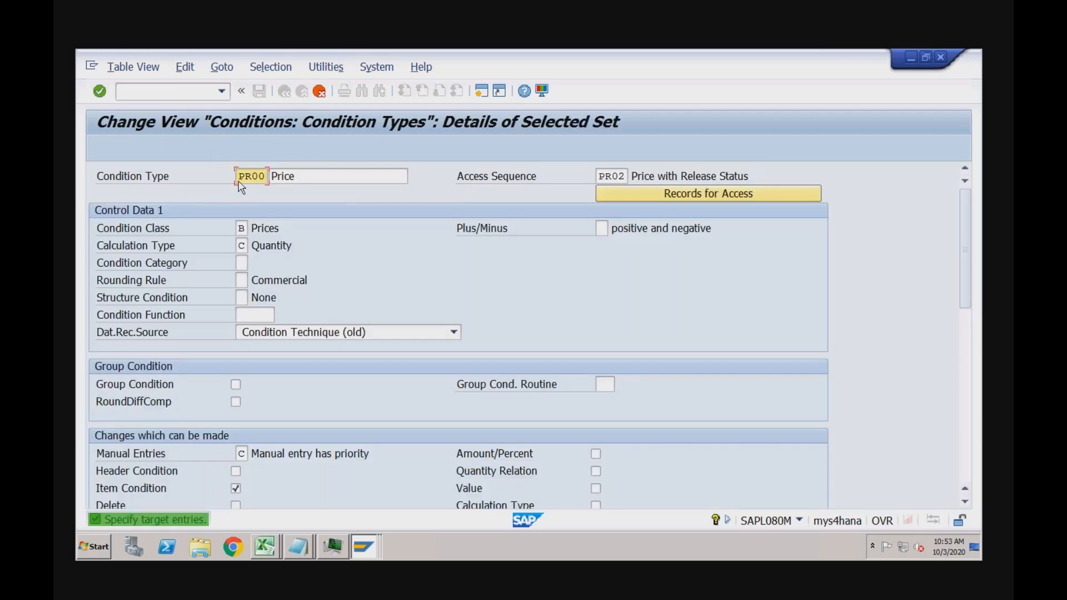
Name the copied condition type ZPR4 with the description Price-RECH
text(Z)
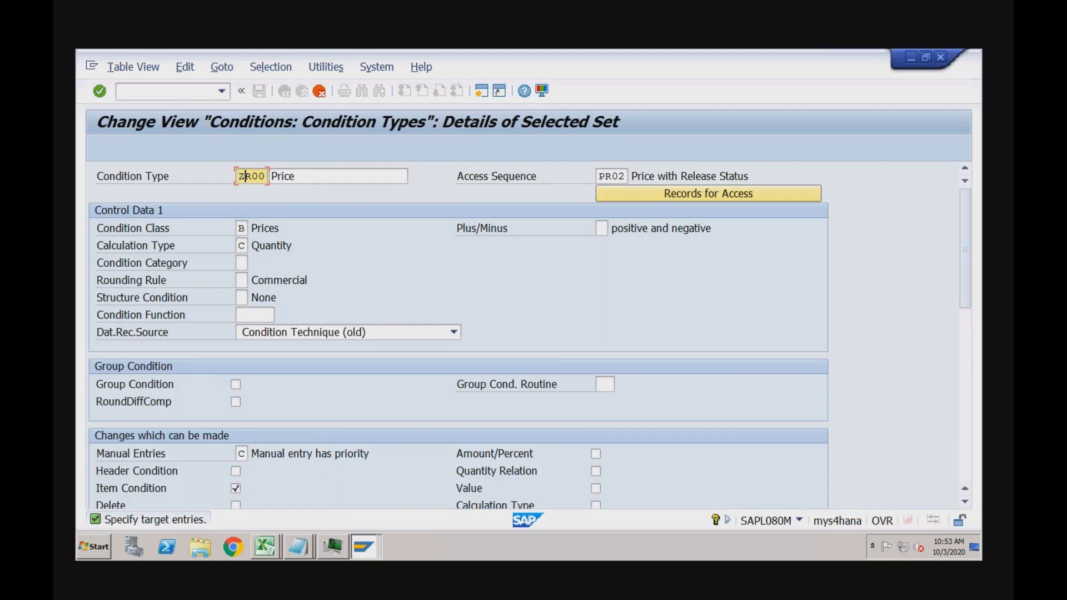
text(PR4)
click(299, 177)
text(-RECH)
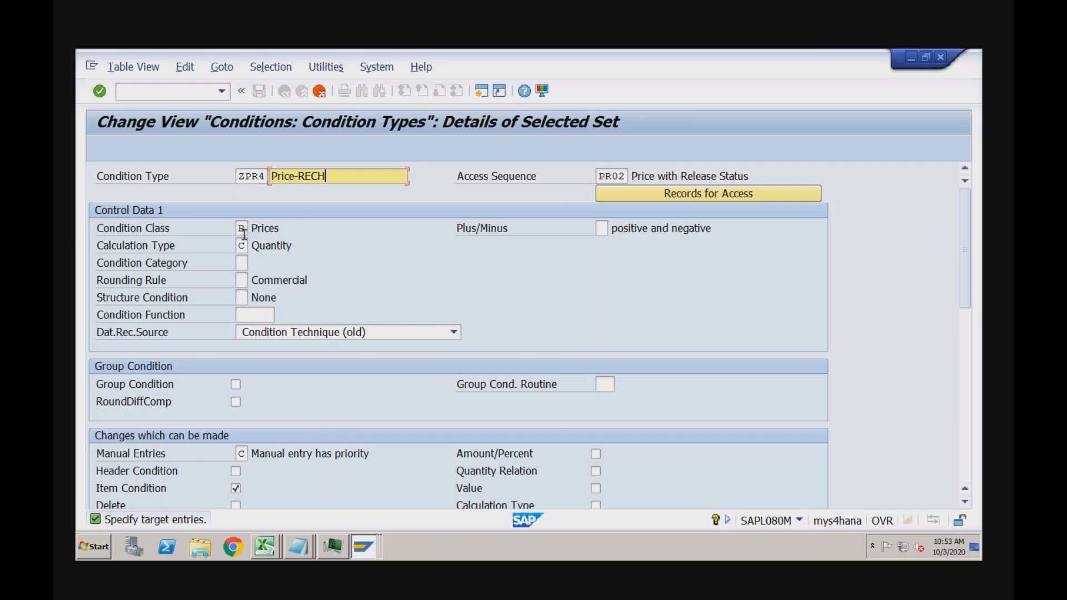
Review the Condition Class and Condition Category fields in ZPR4's Control Data 1
click(244, 232)
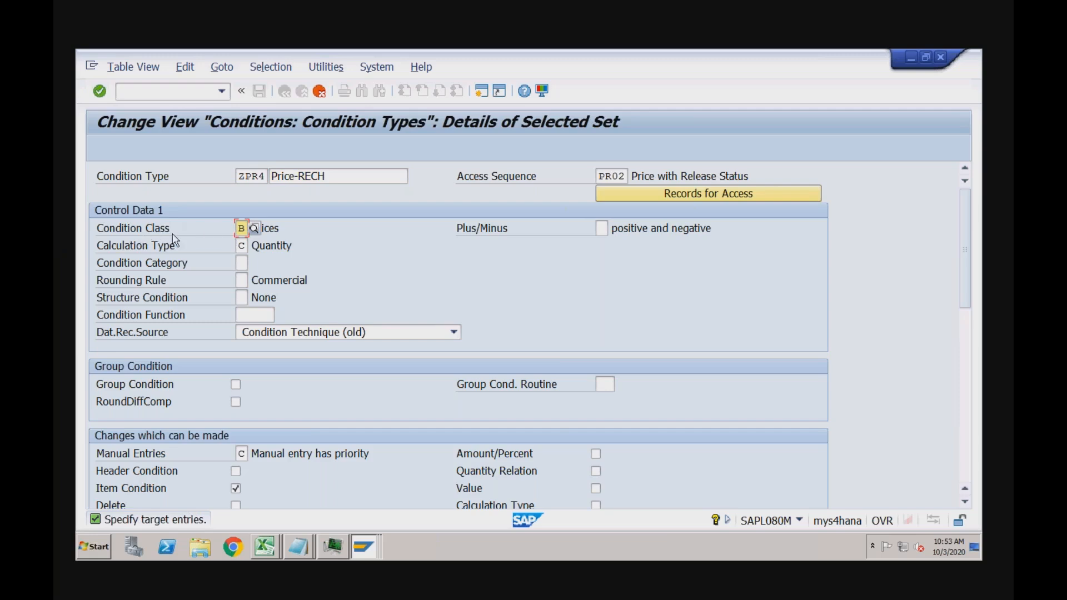
click(274, 229)
click(242, 264)
Compare the Rounding Rule options Commercial, Round up and Round down, and close the value list without choosing one
click(240, 281)
click(244, 282)
click(255, 280)
click(211, 238)
click(209, 257)
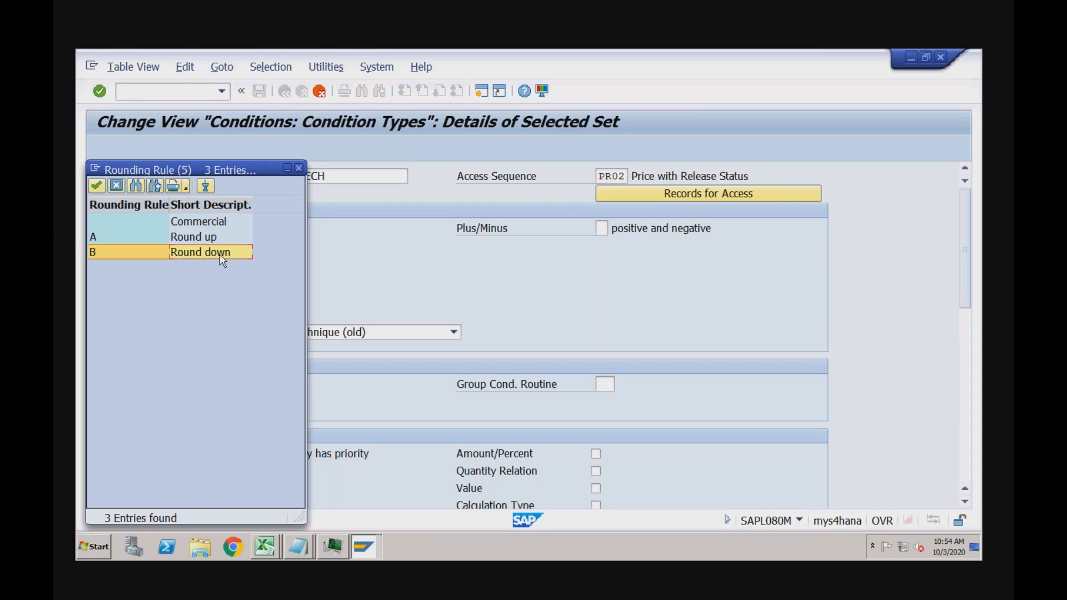
click(213, 240)
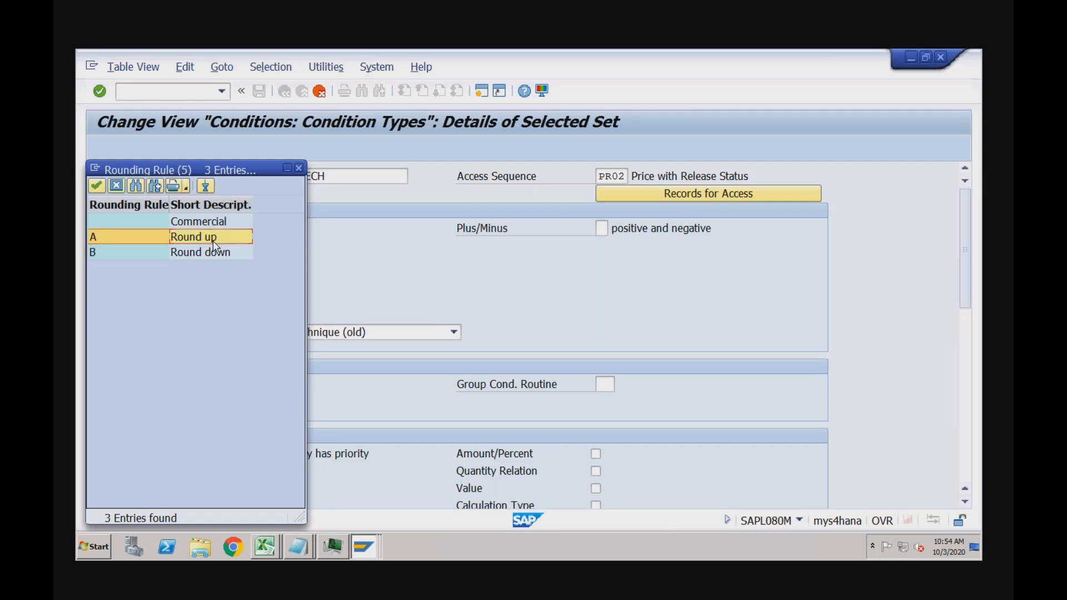
click(220, 224)
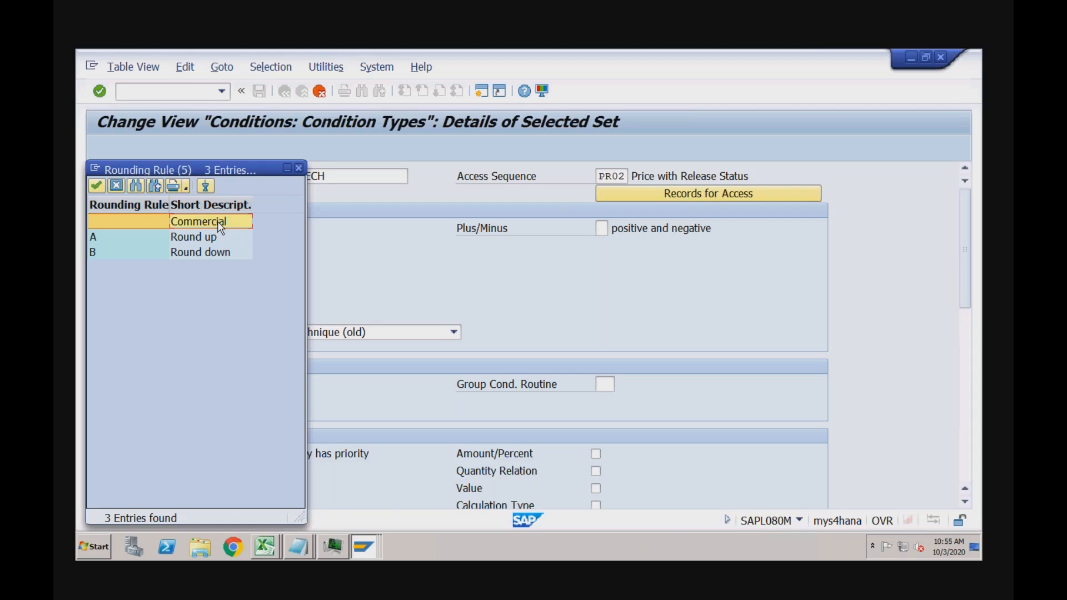
click(211, 239)
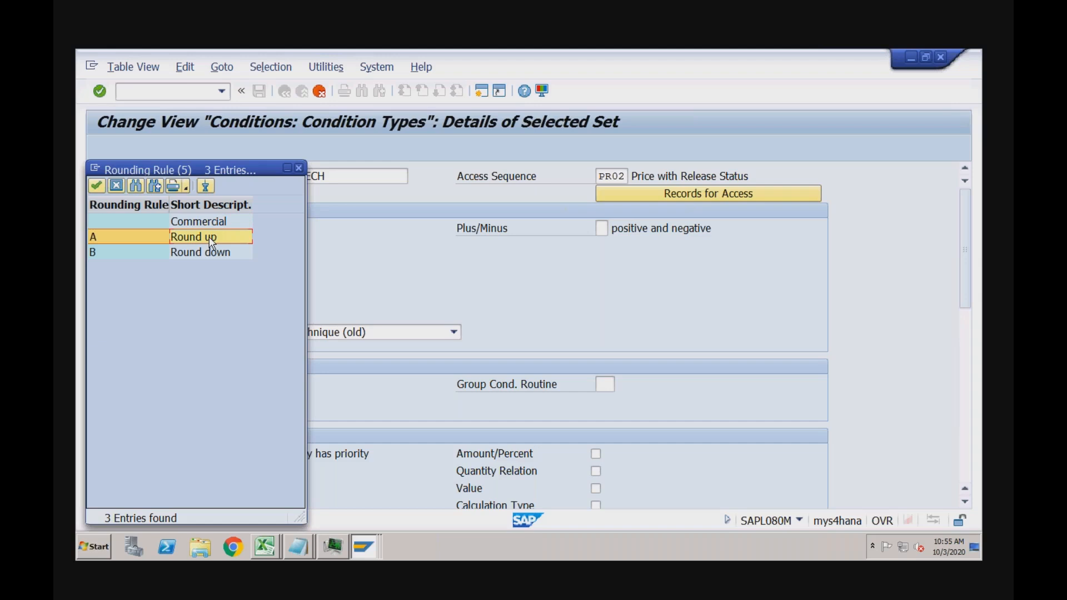
click(224, 221)
click(213, 239)
click(211, 255)
click(210, 228)
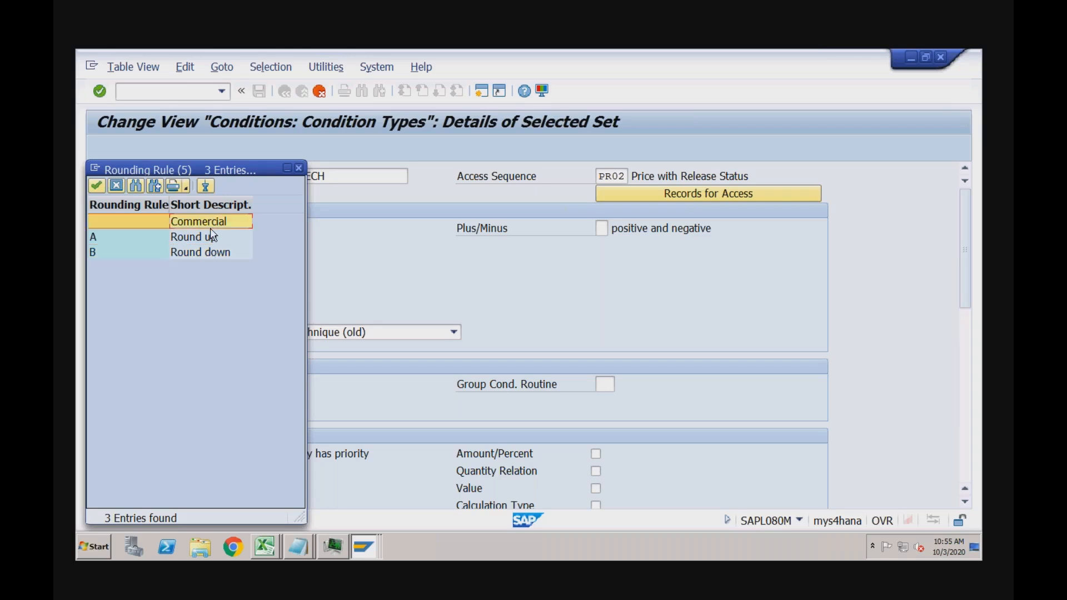
click(209, 242)
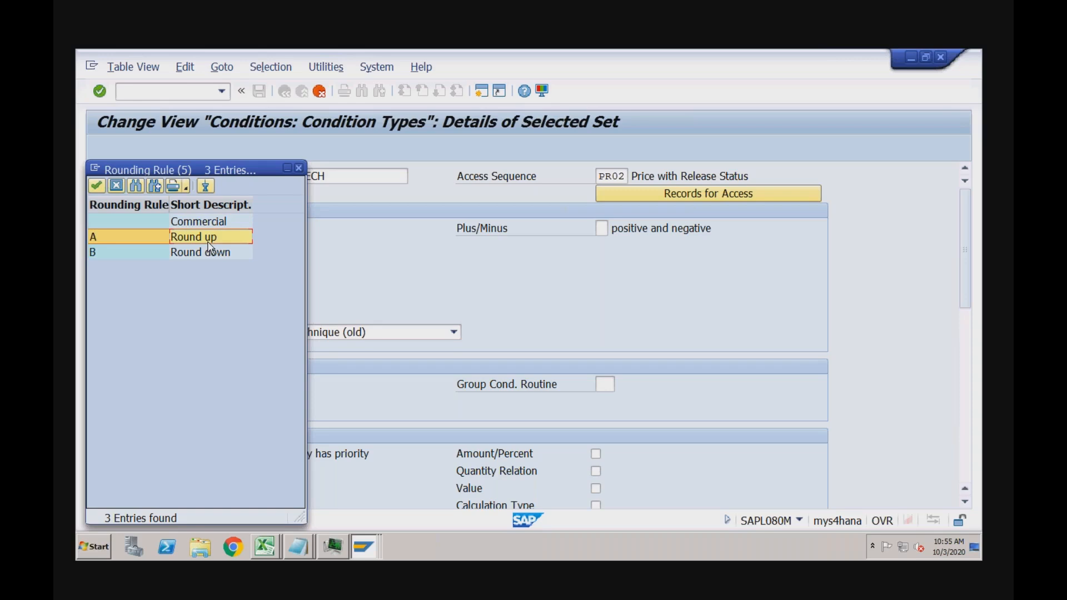
click(208, 254)
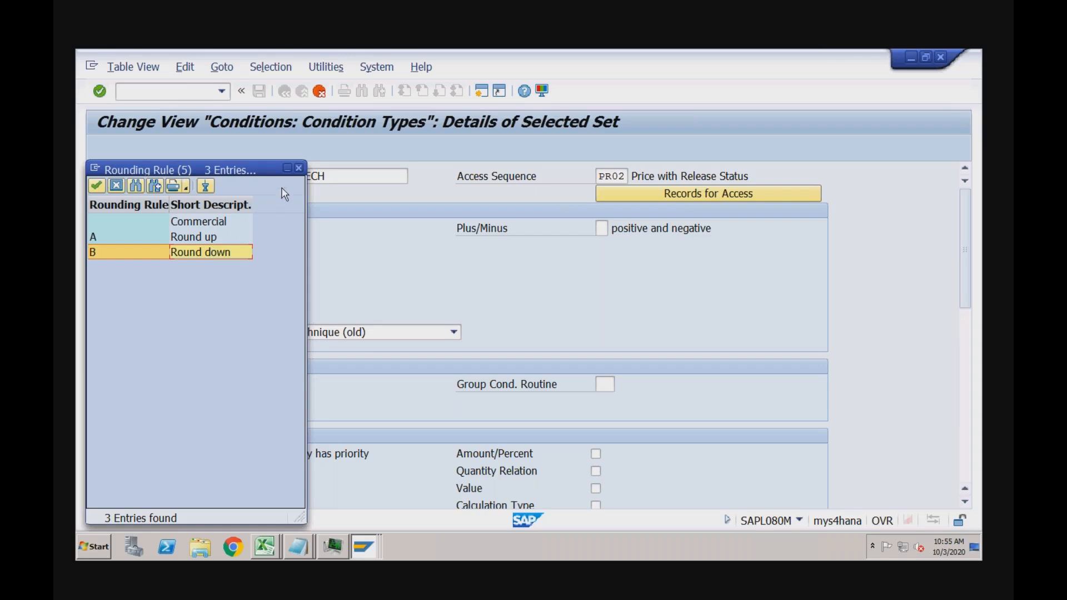
click(299, 169)
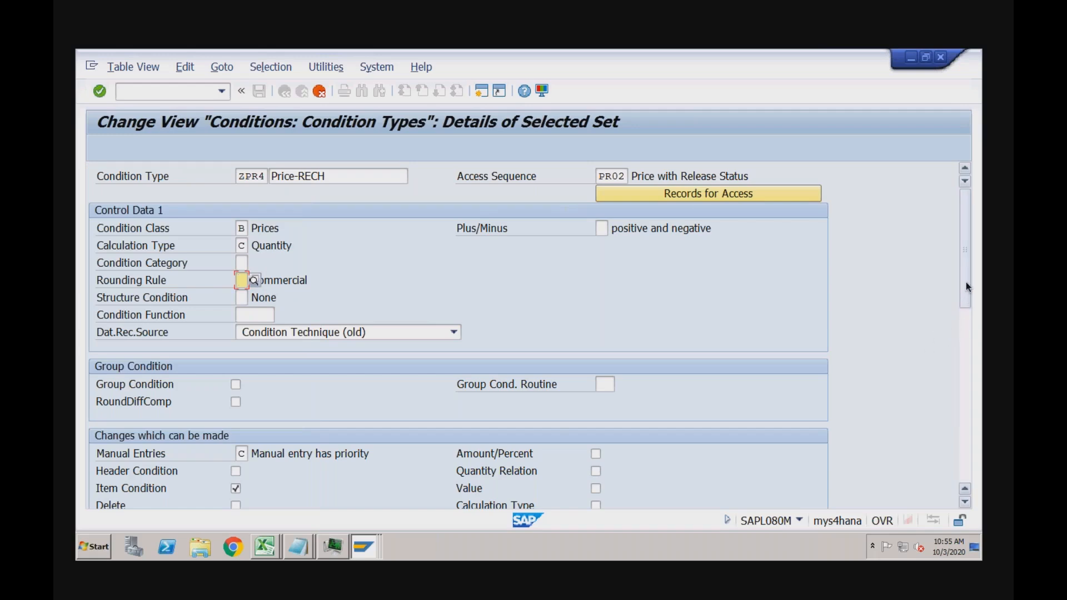
Switch to the sales order 757 session and start transaction VA01 to create a new standard order
drag(964, 304, 960, 361)
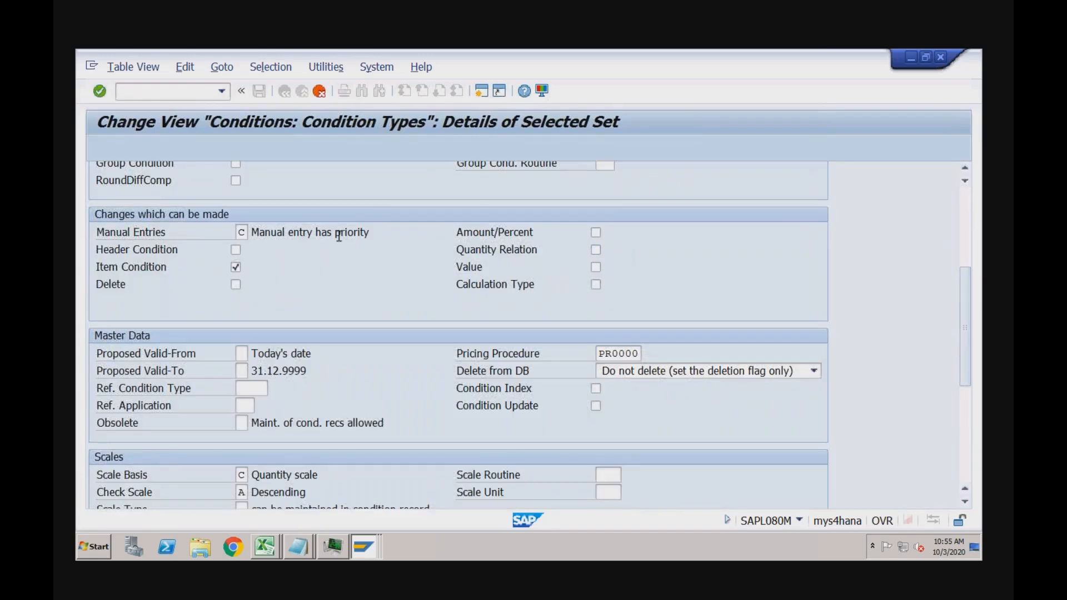
click(368, 548)
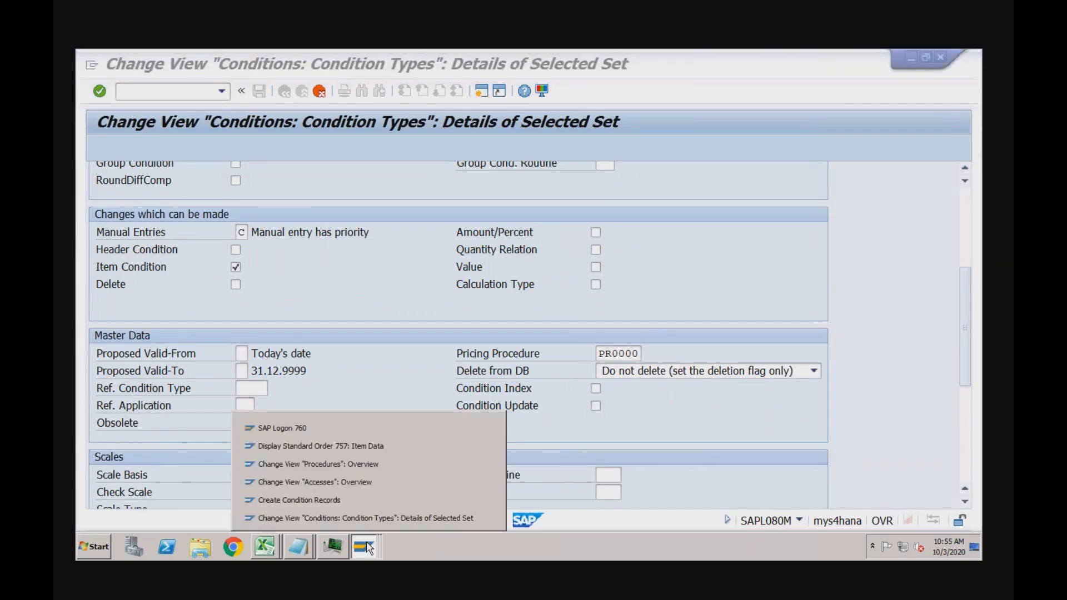
click(360, 447)
text(/nva01)
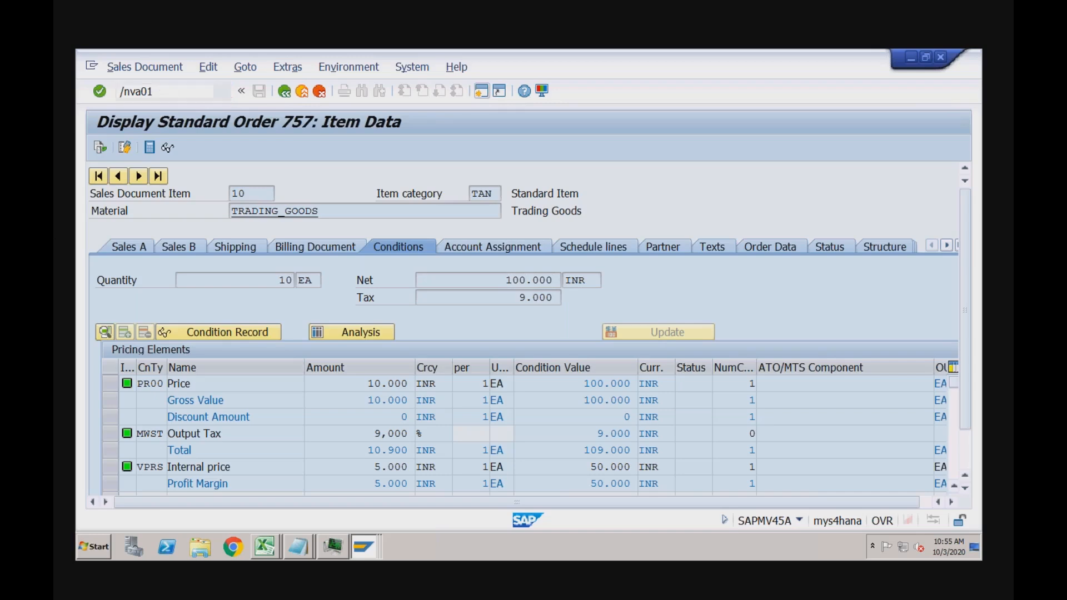
key(Return)
key(Return)
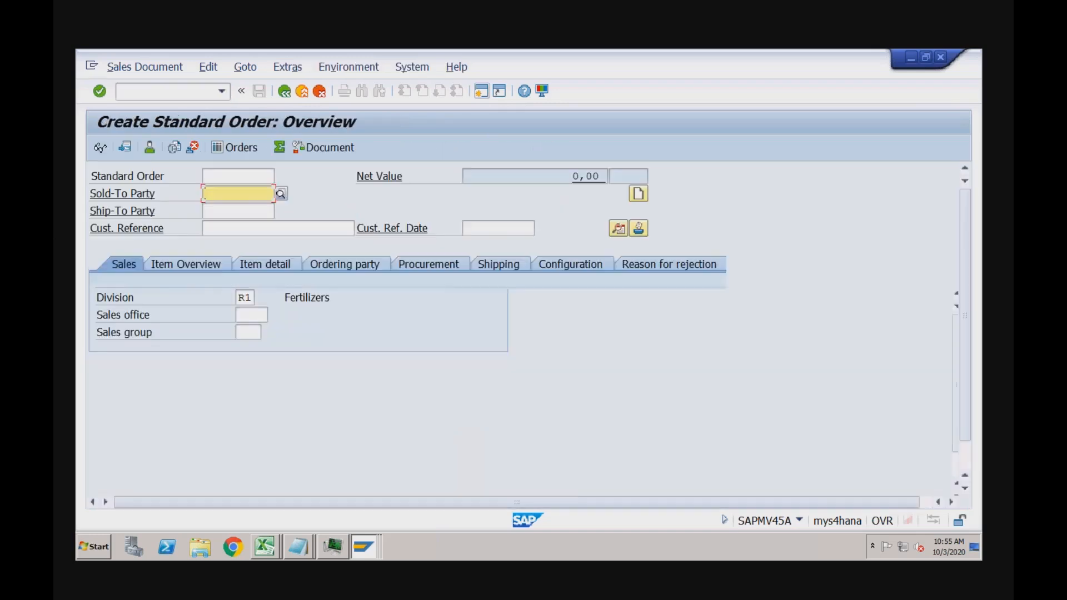
Fill in the order's sold-to party with the first proposed customer and the customer reference with Test
key(Down)
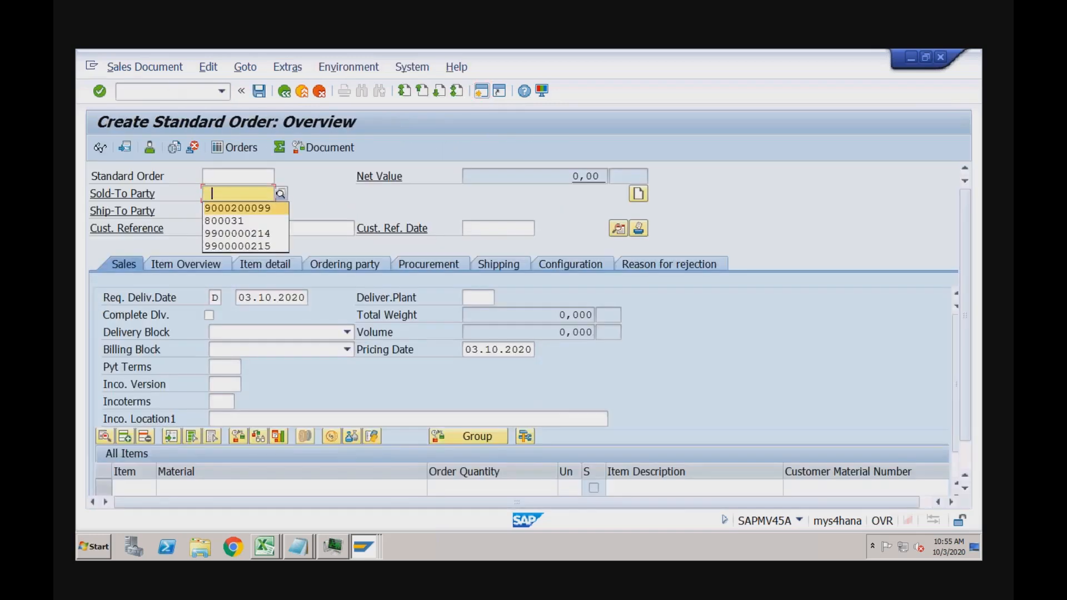
key(Return)
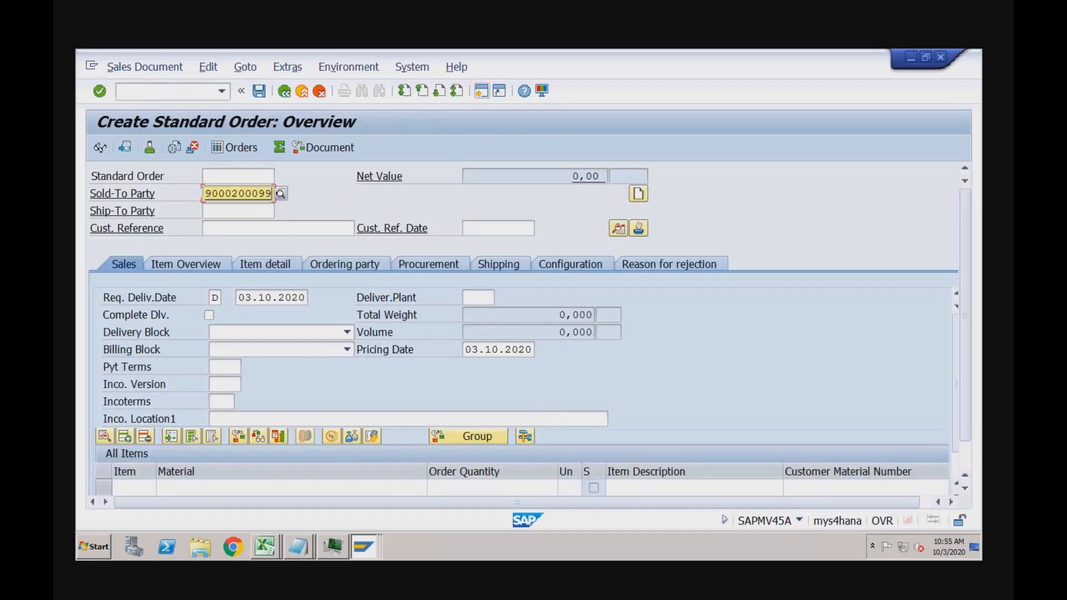
click(266, 228)
key(Down)
key(Return)
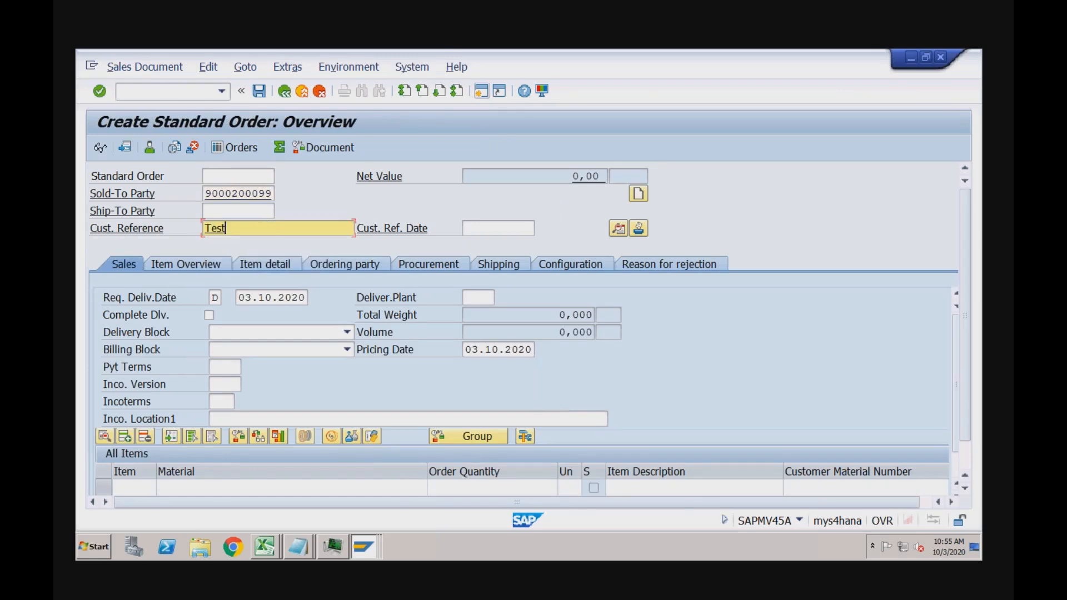
Set the payment terms to 0001, the Incoterms to CFR and Inco. Location1 to test
click(227, 368)
key(space)
key(Down)
key(Return)
key(Tab)
key(Tab)
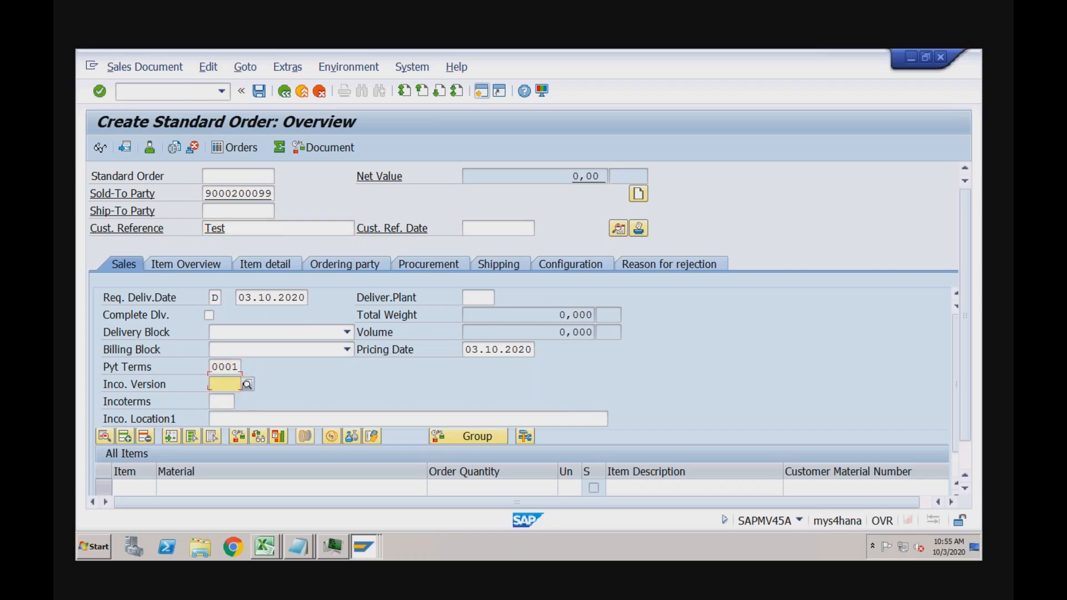
key(space)
key(Down)
key(Return)
key(Tab)
text(test)
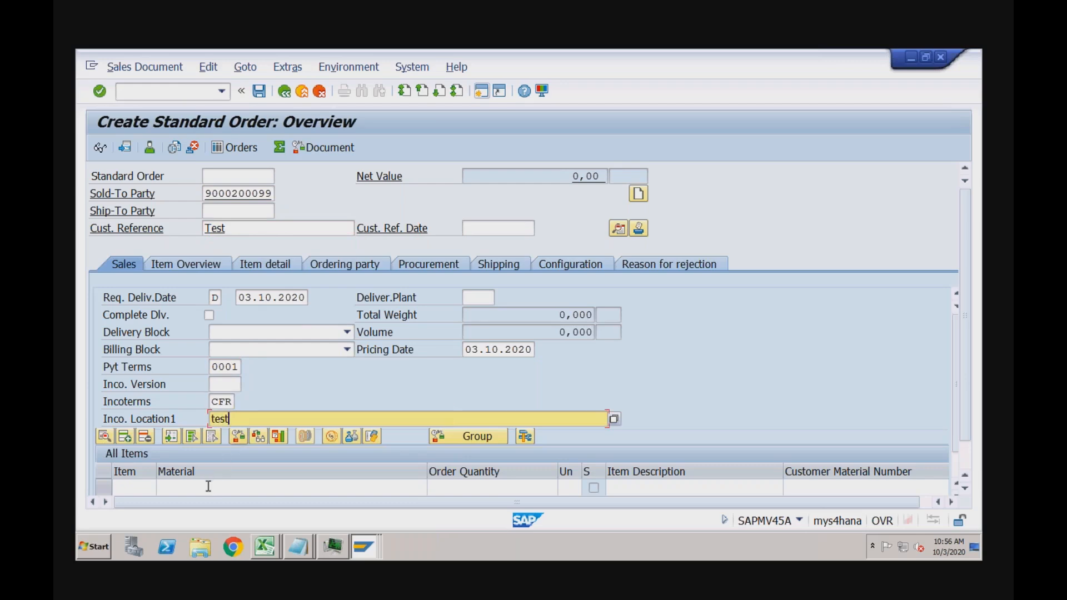
Add an order item for material TRADING_GOODS with an order quantity of 10
click(209, 486)
key(space)
key(Down)
key(Return)
key(Tab)
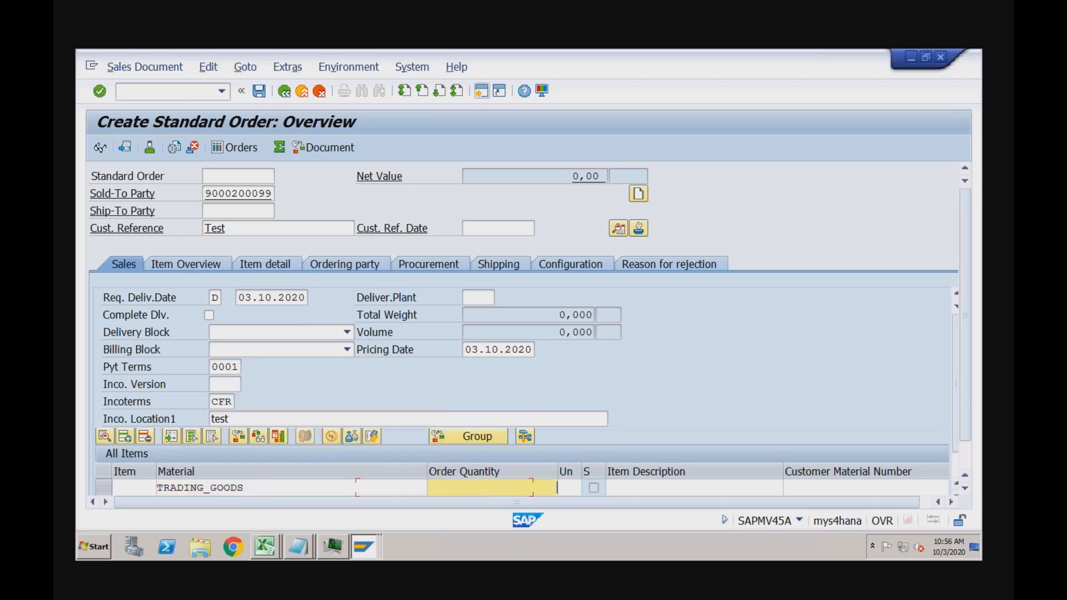
text(10)
Set the TRADING_GOODS item's plant to RC01 and confirm the order entries
key(Tab)
key(Tab)
key(Tab)
key(Tab)
key(Tab)
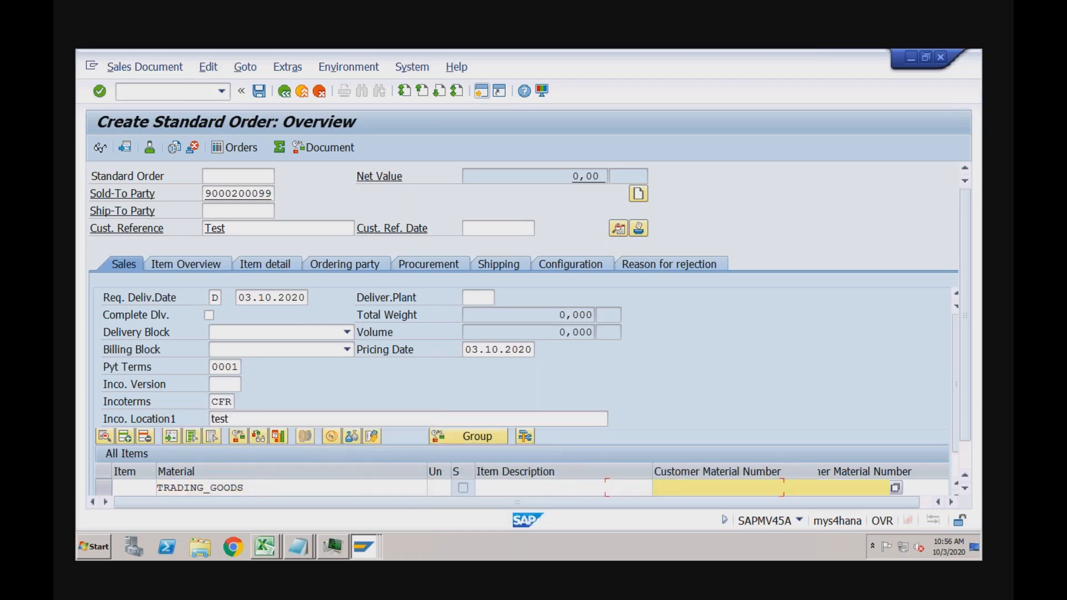
key(Tab)
key(Tab)
key(Tab)
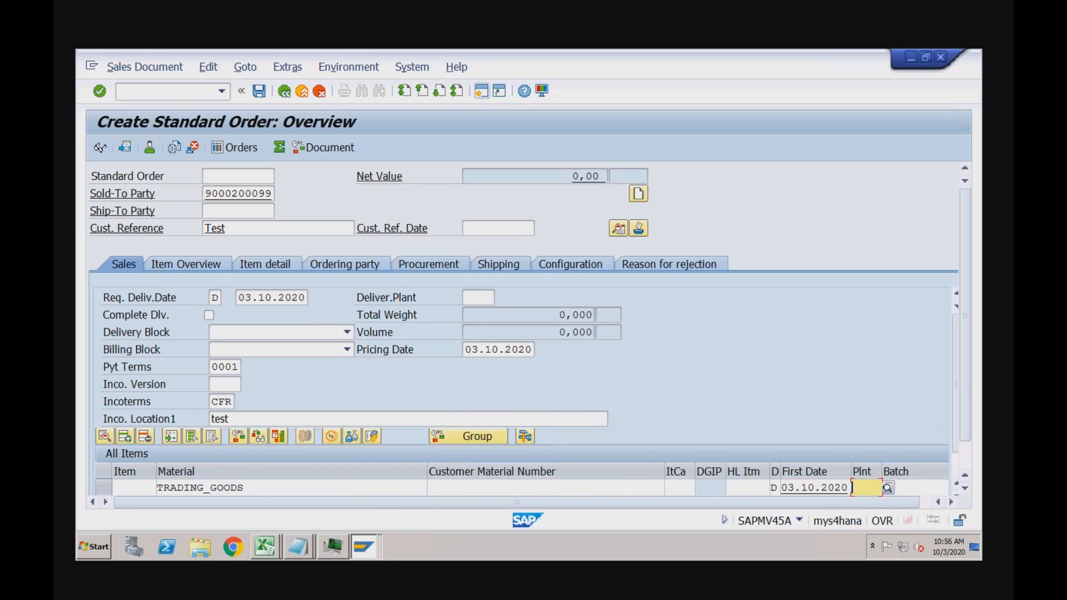
key(Tab)
key(Tab)
key(Tab)
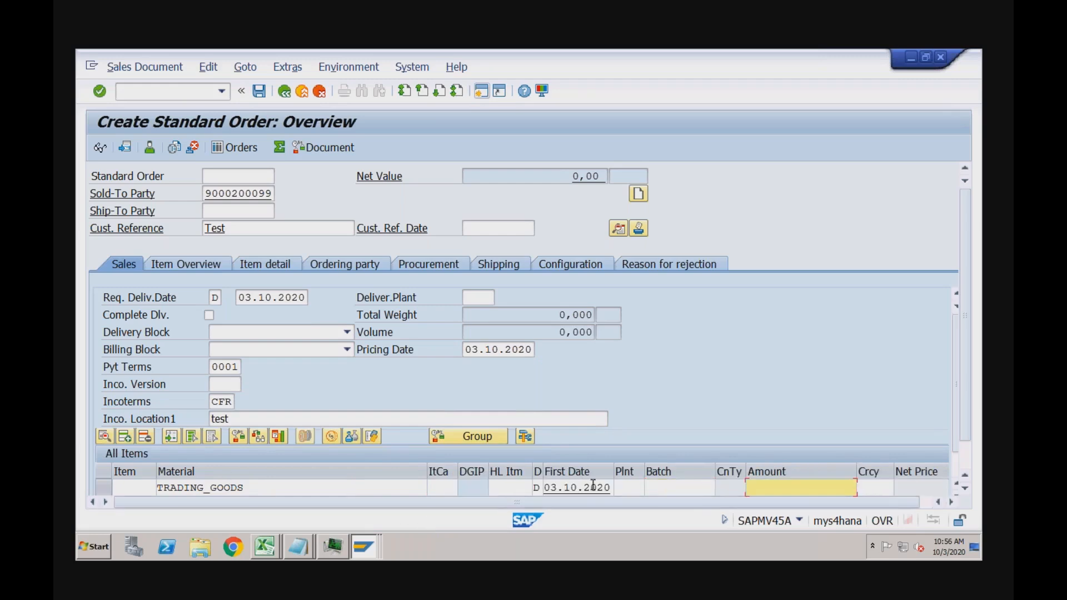
click(623, 488)
text(RC01)
key(Return)
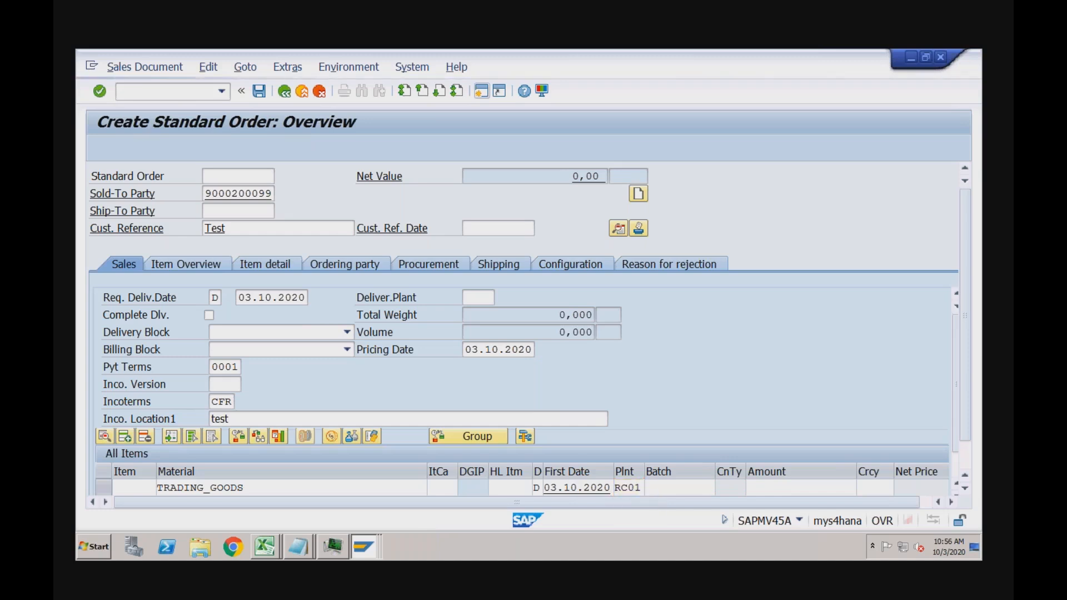
Open the TRADING_GOODS item's pricing conditions and examine the PR00 price line and its amount
click(533, 492)
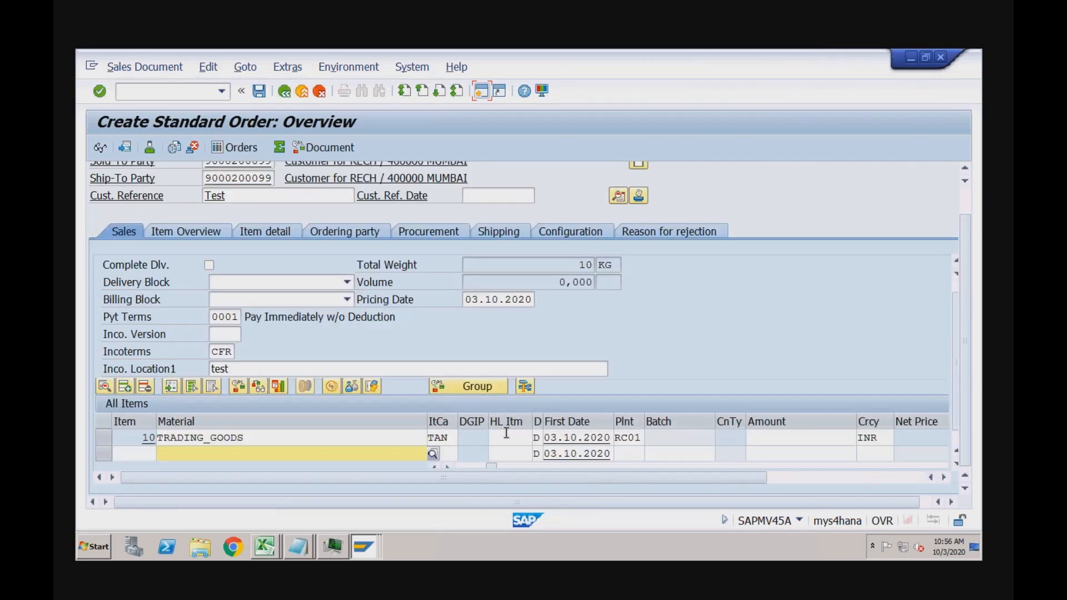
double_click(385, 437)
click(408, 245)
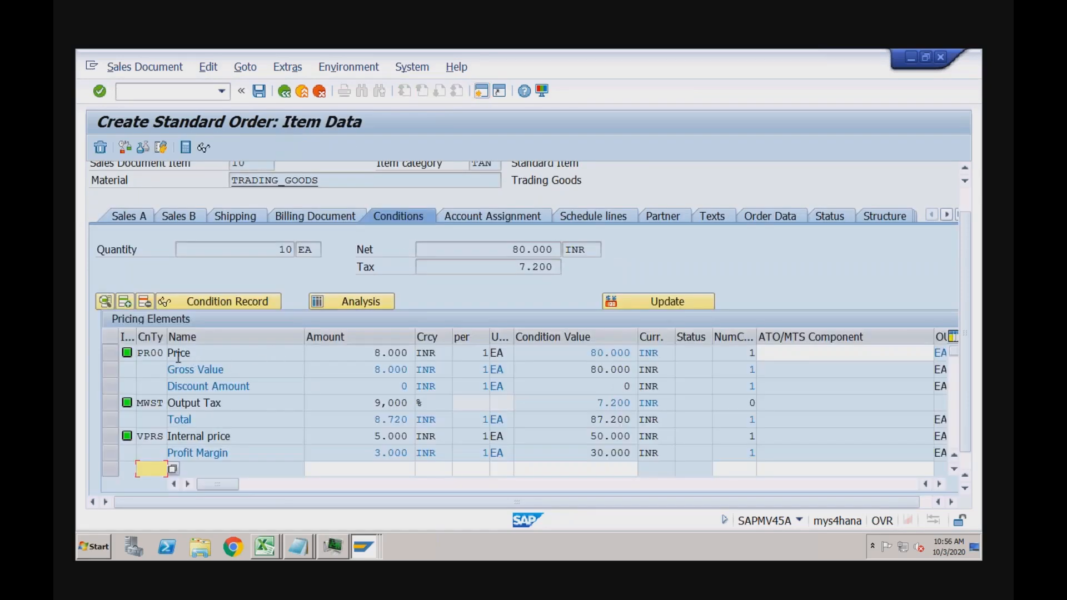
click(151, 353)
click(380, 353)
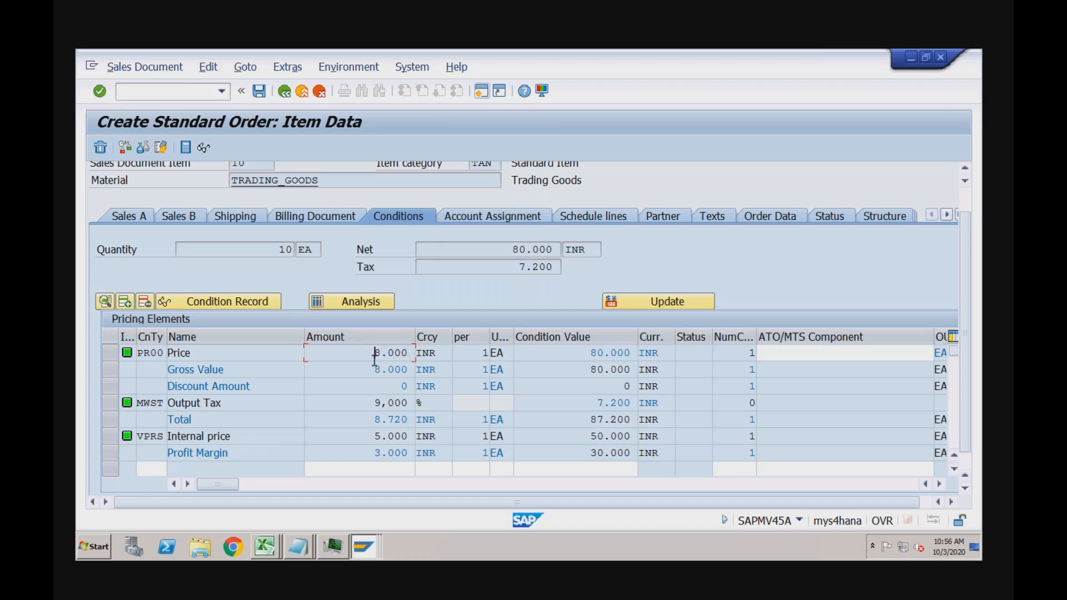
click(278, 359)
Return to the ZPR4 condition type details and allow changes to Amount/Percent
click(367, 550)
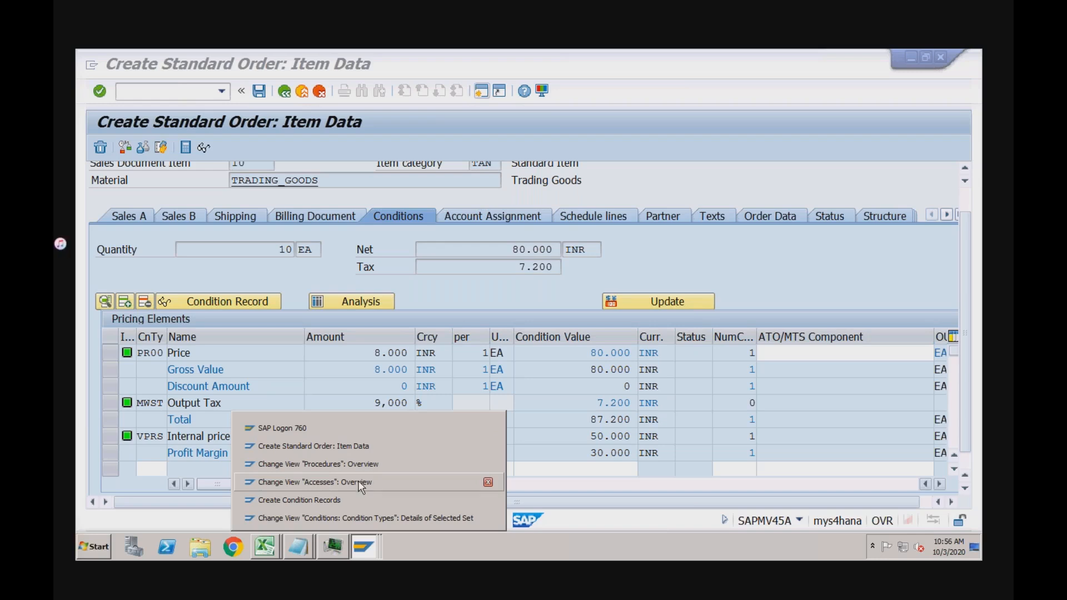
click(349, 518)
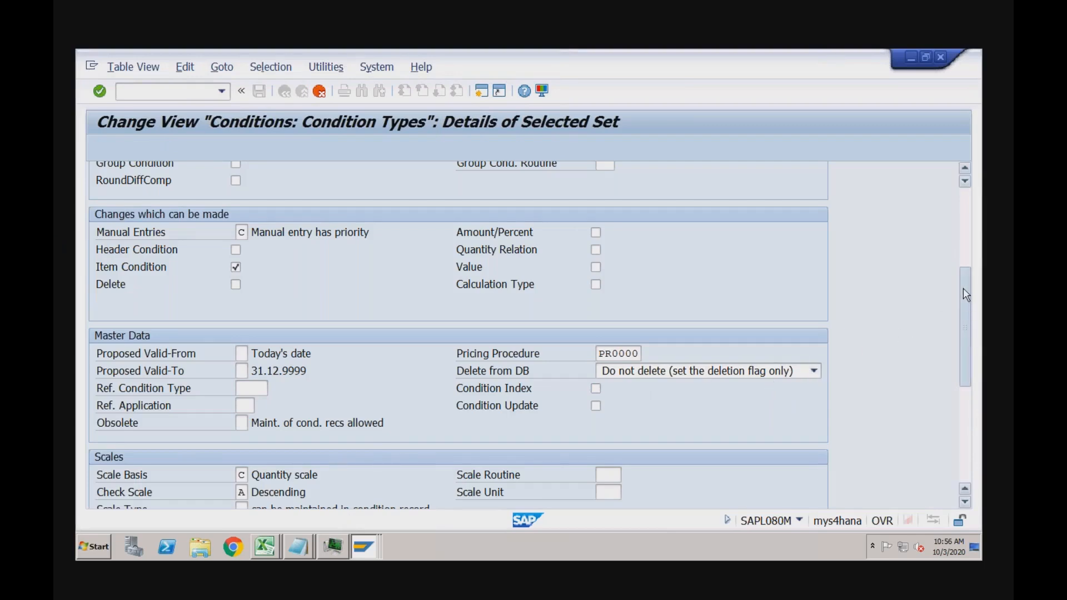
scroll(947, 288, up, 3)
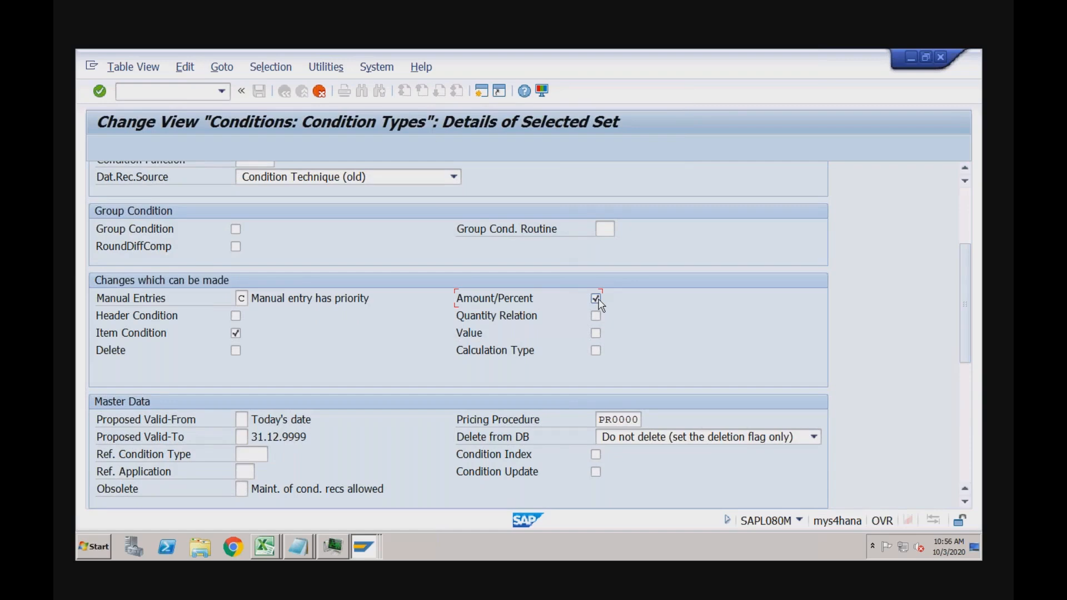
Return to the TRADING_GOODS item's pricing conditions in the standard order and examine the PR00 price amount
click(368, 548)
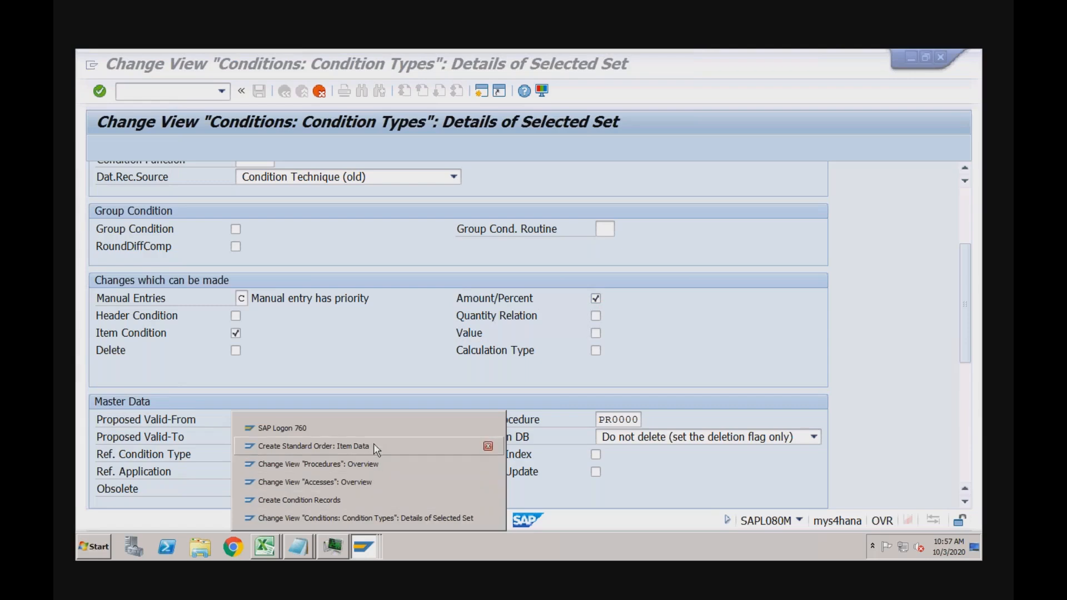
click(374, 446)
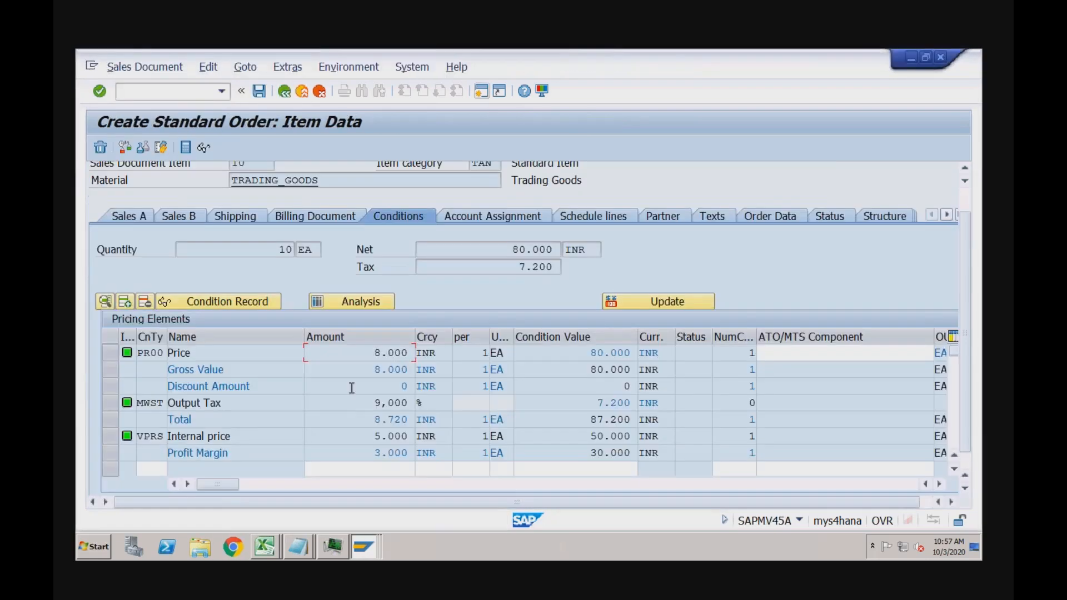
drag(373, 352, 414, 350)
click(367, 353)
Return to the ZPR4 condition type details, review the manual entry options and select C, Manual entry has priority
click(361, 548)
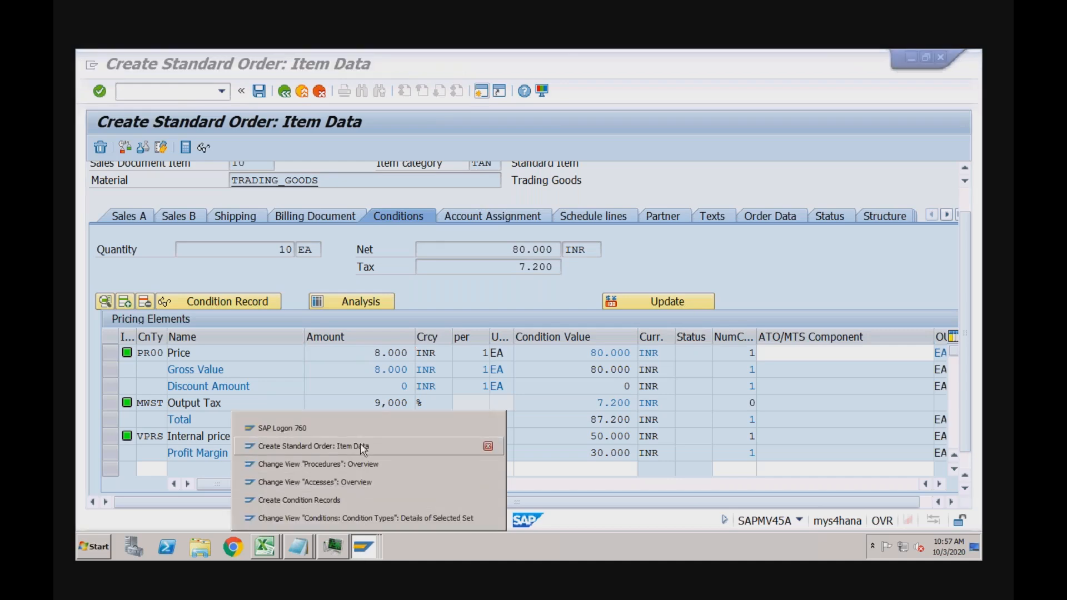
click(357, 519)
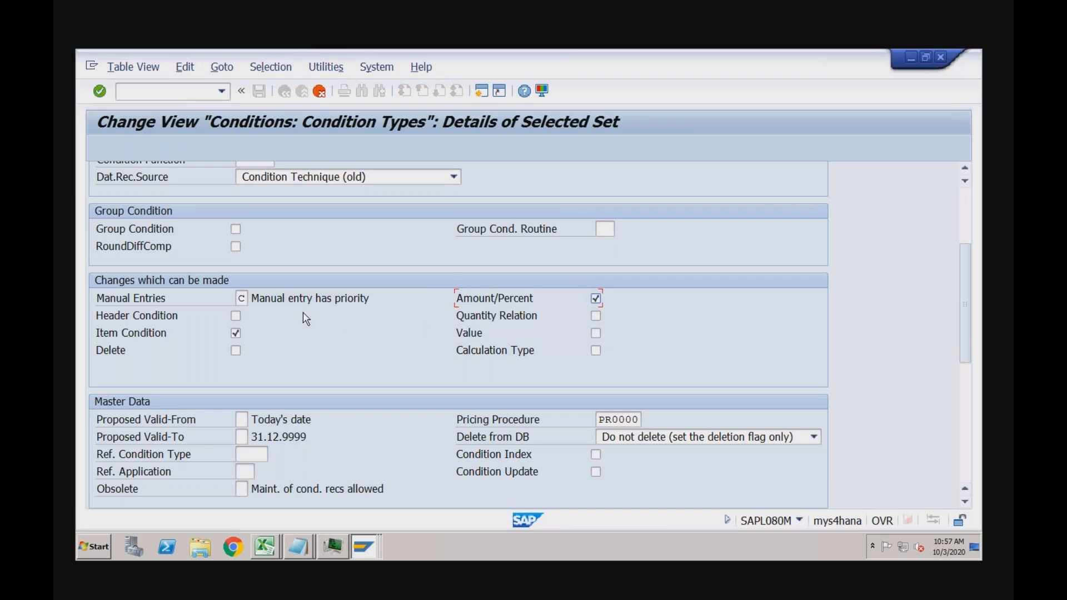
click(248, 302)
click(253, 299)
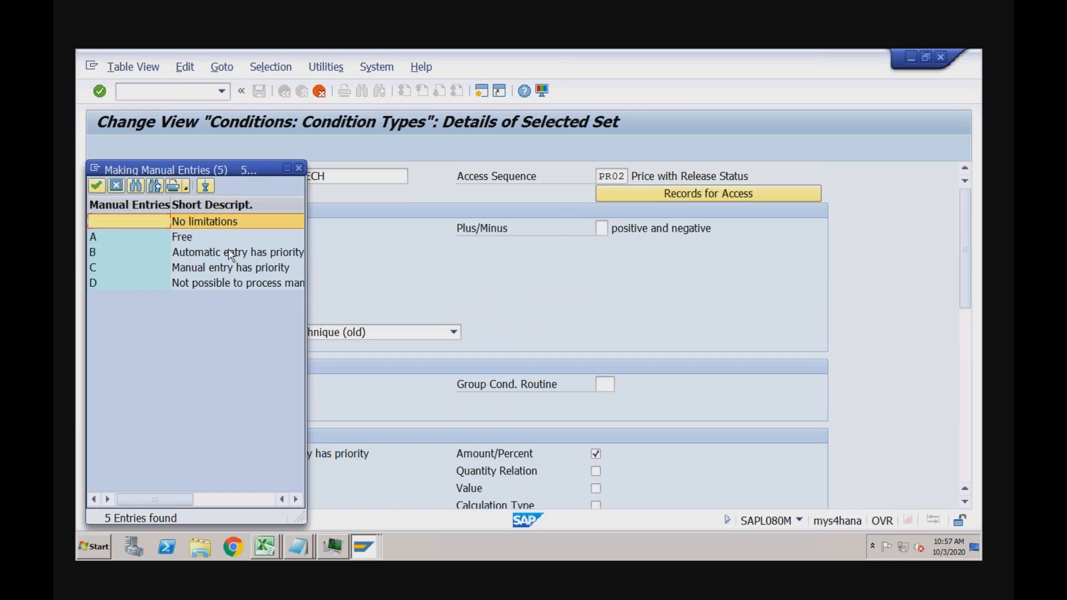
click(232, 255)
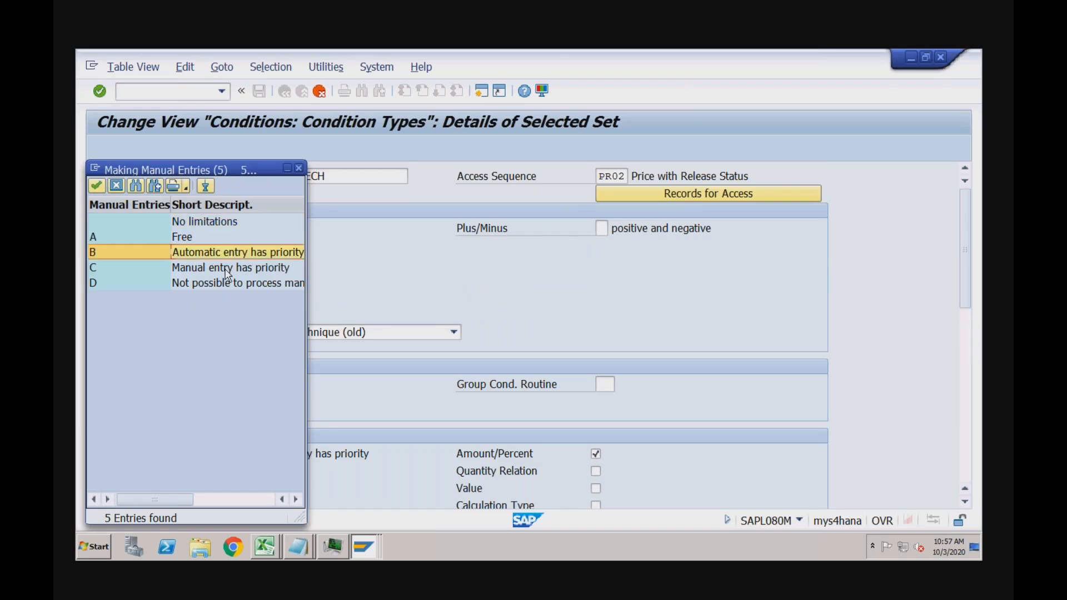
click(227, 270)
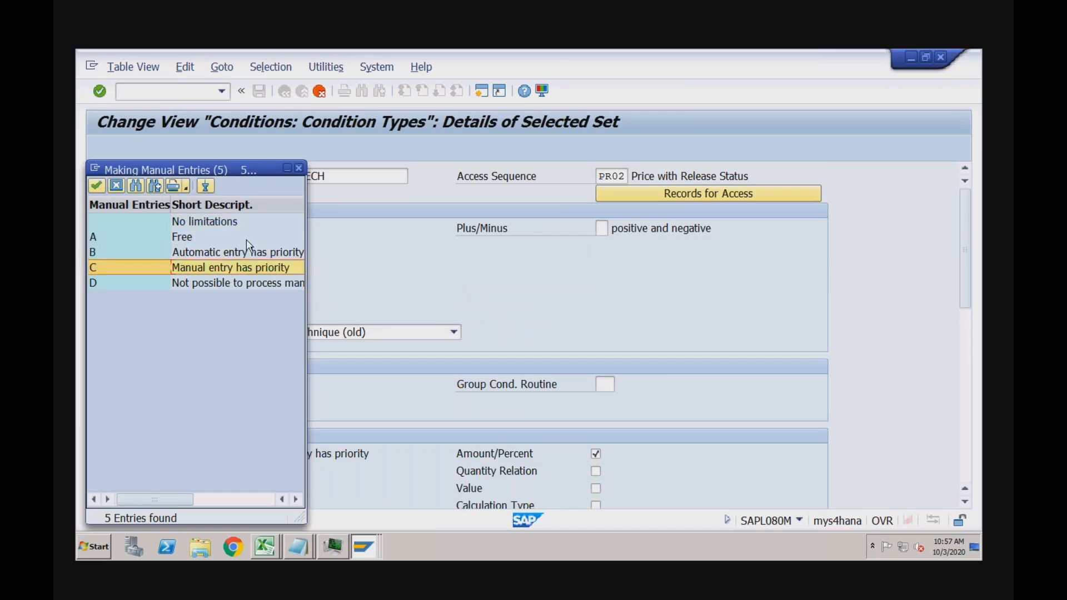
key(Return)
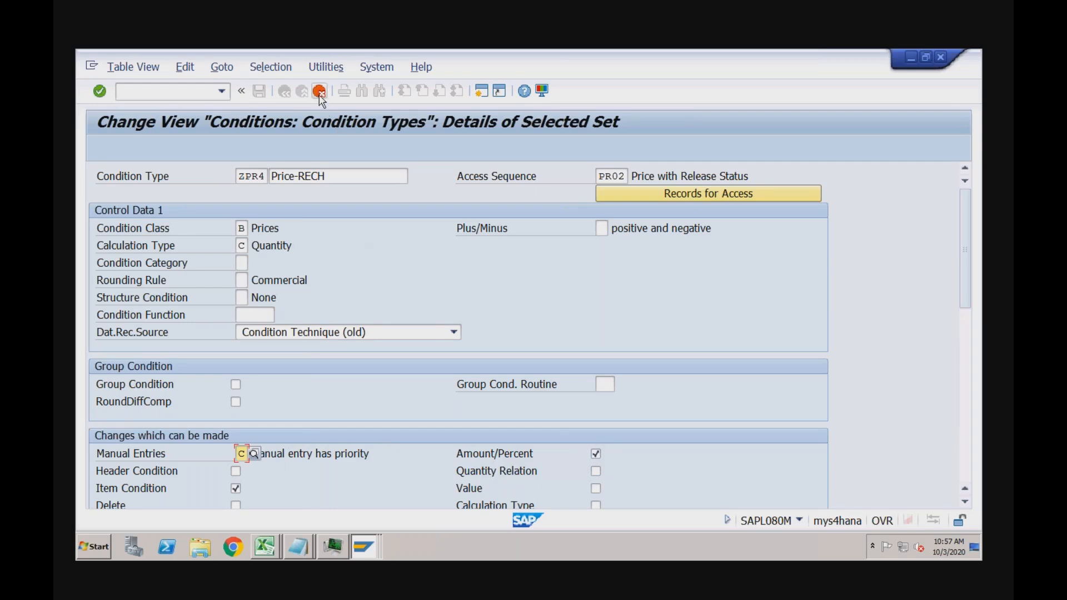
Save condition type ZPR4 and return to the pricing customizing structure
drag(239, 178, 261, 176)
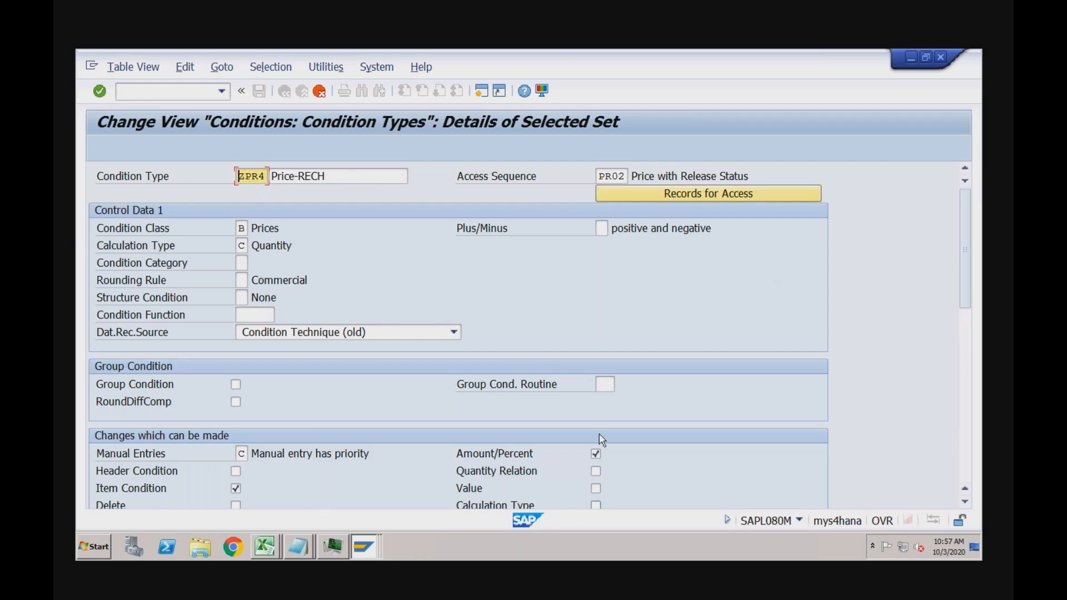
key(Return)
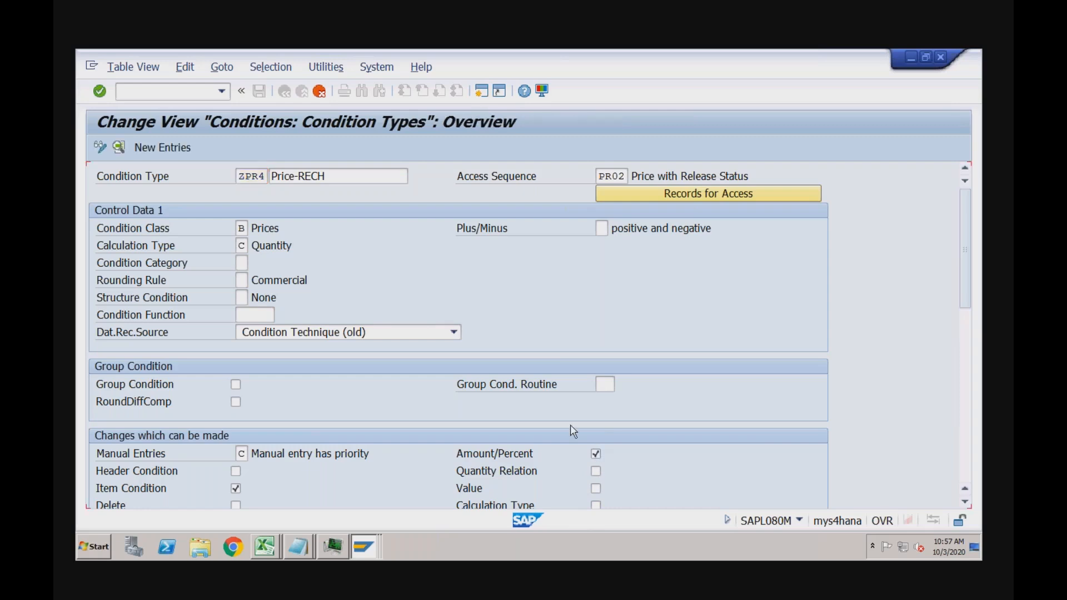
click(259, 90)
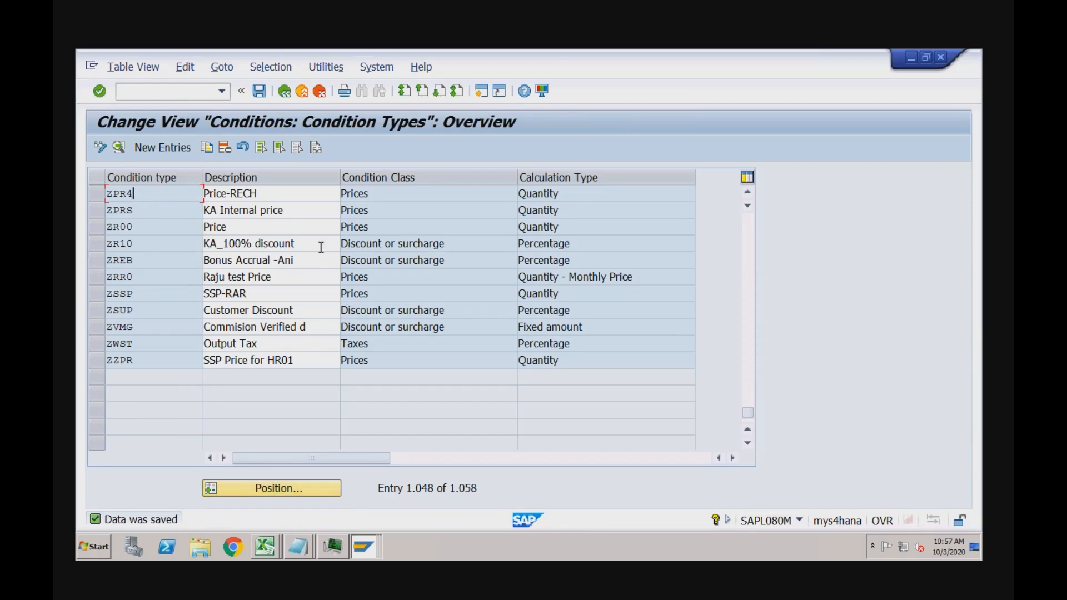
click(285, 92)
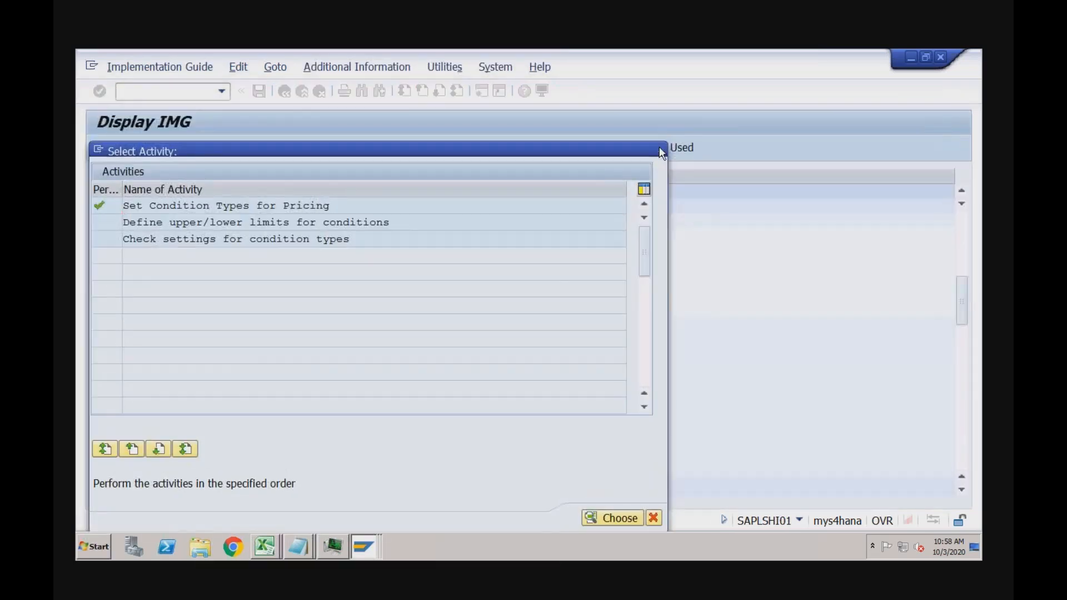
click(659, 146)
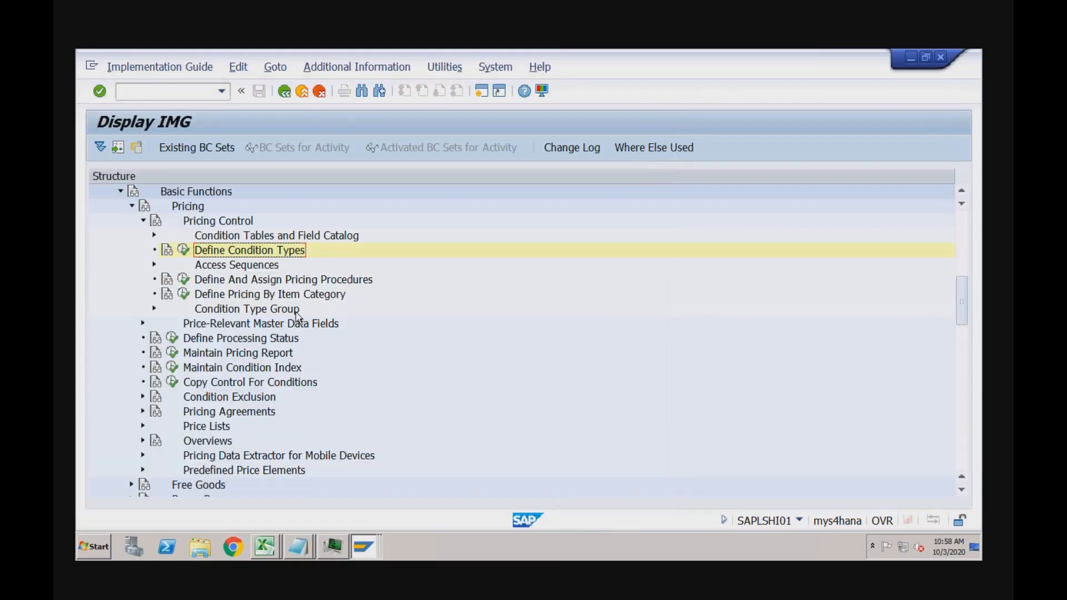
click(184, 279)
double_click(221, 205)
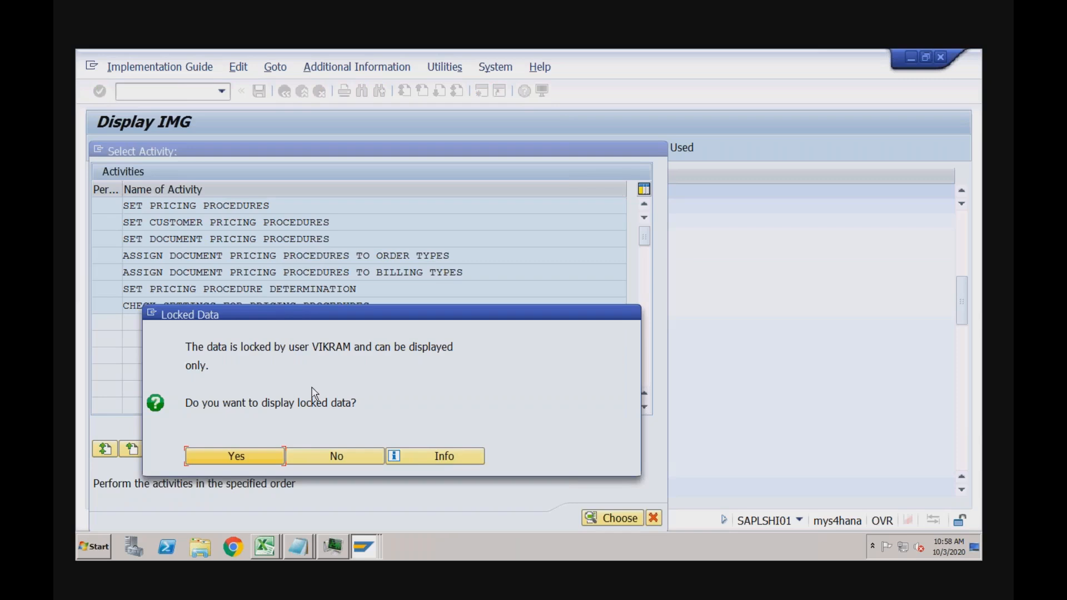
click(317, 457)
Switch to the already open pricing procedures session and open the control data of procedure ZVAA03
mouse_move(367, 547)
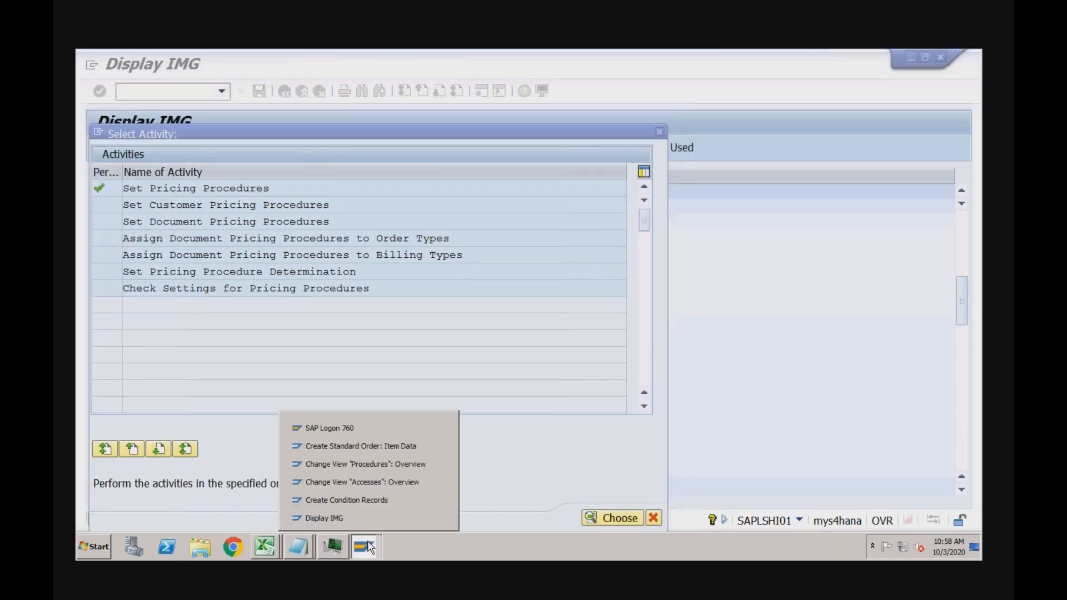
click(395, 464)
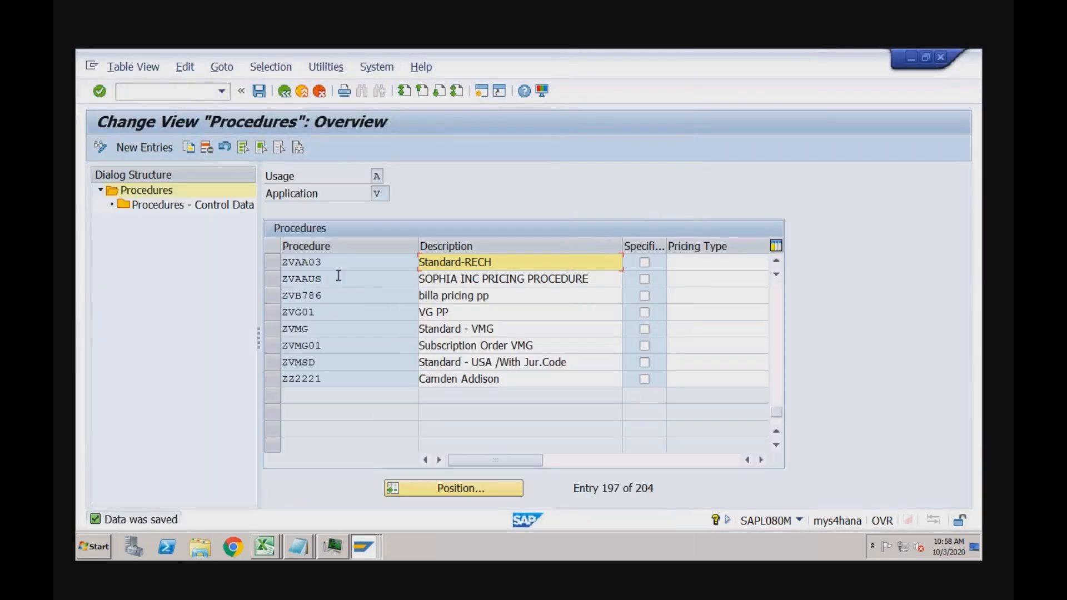
click(277, 262)
double_click(199, 210)
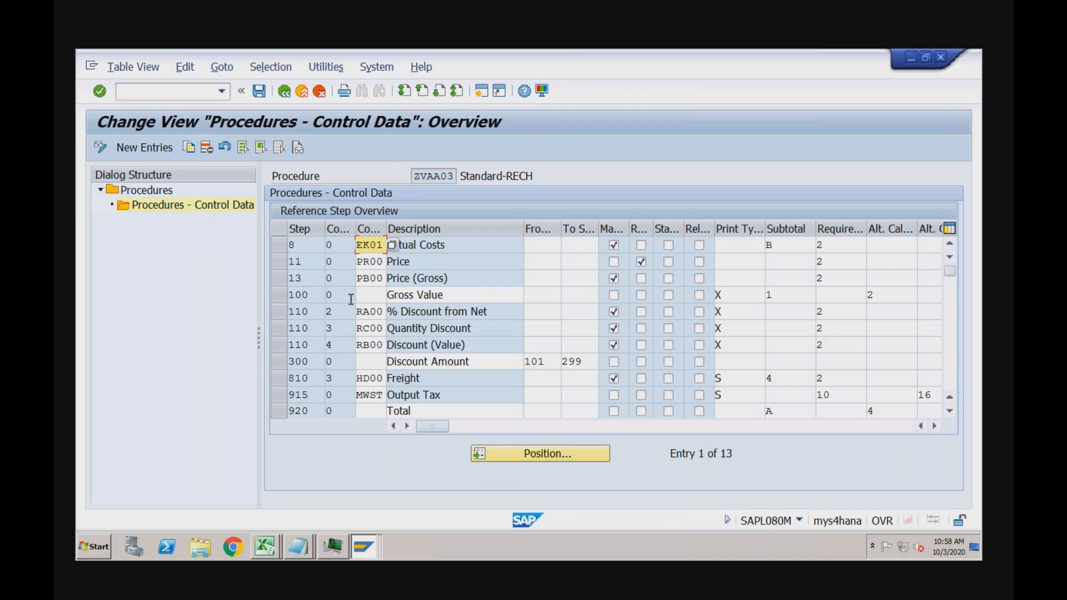
Replace the condition type in step 11 of procedure ZVAA03 with ZPR4 and save the procedure
click(382, 263)
key(BackSpace)
key(BackSpace)
key(BackSpace)
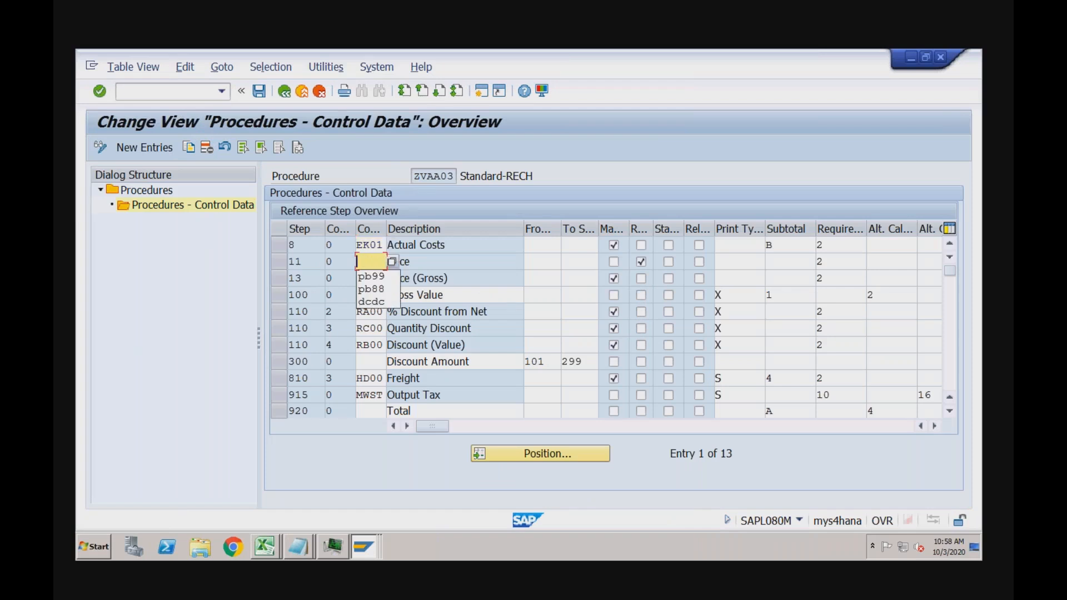
text(ZPR)
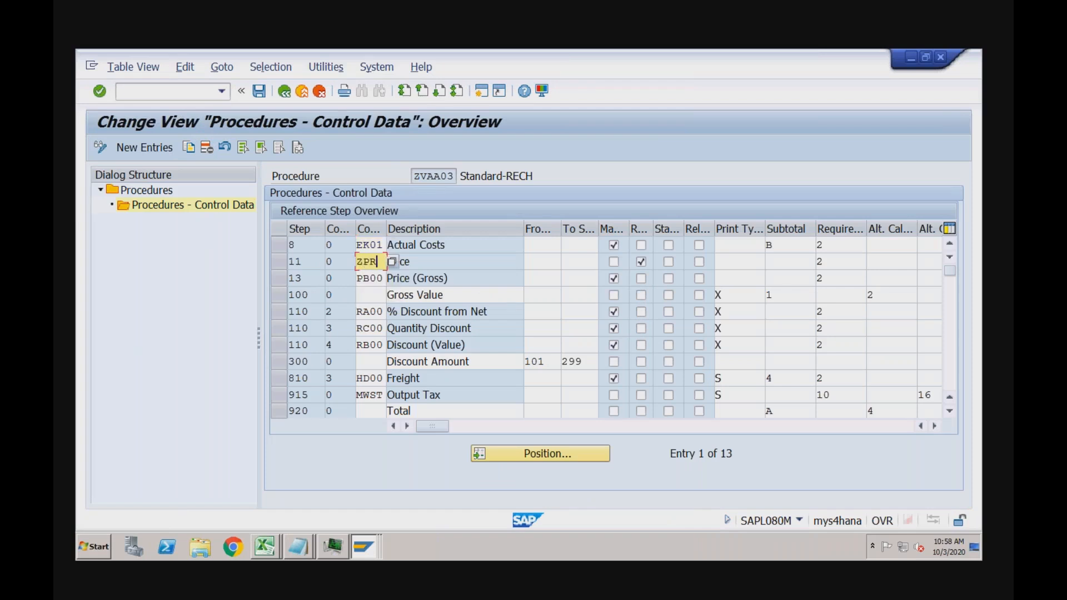
text(4)
key(Return)
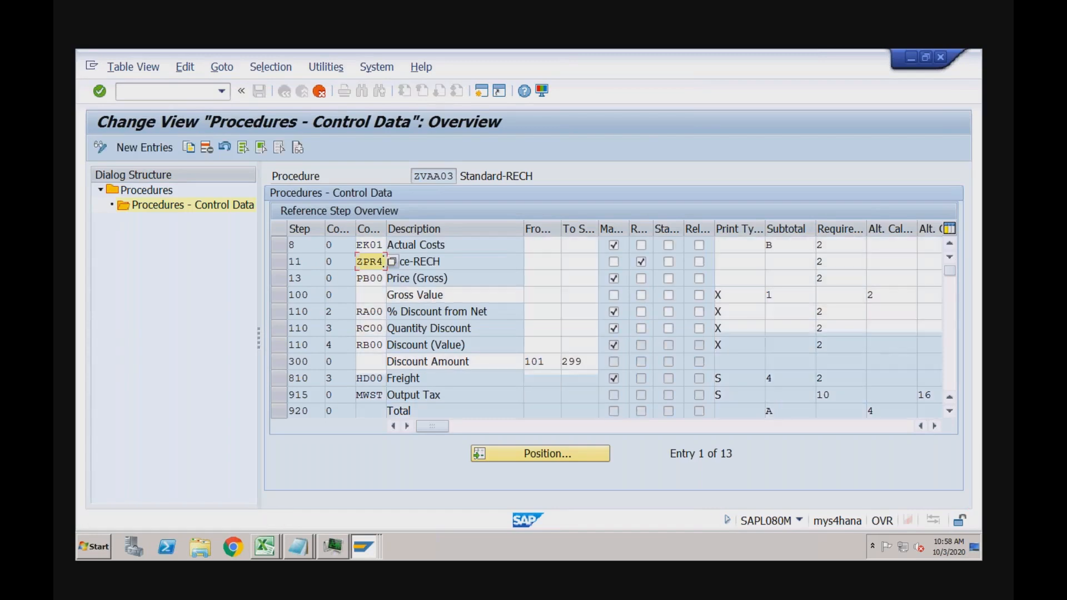
click(437, 264)
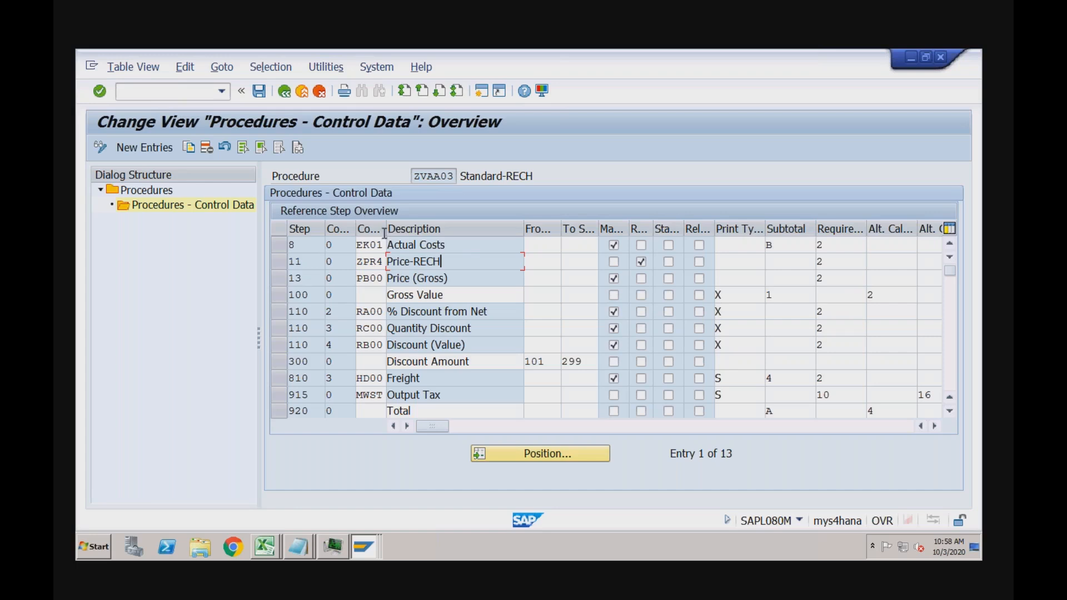
key(Return)
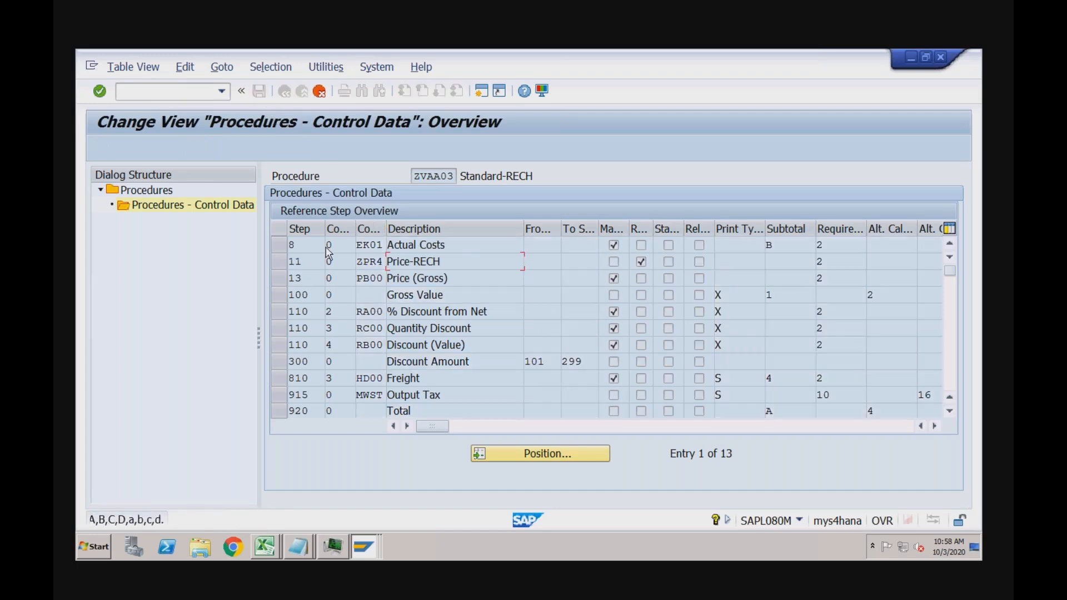
key(ctrl+s)
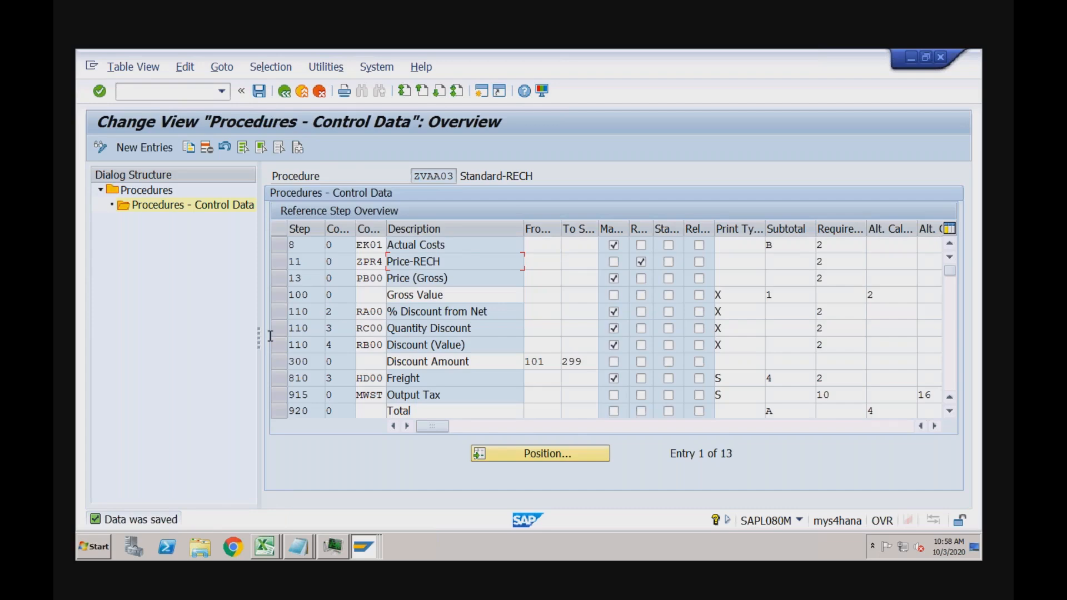
Start a new VA01 standard order in a separate session, using order type OR and sales area RECH, 02, R1
click(364, 547)
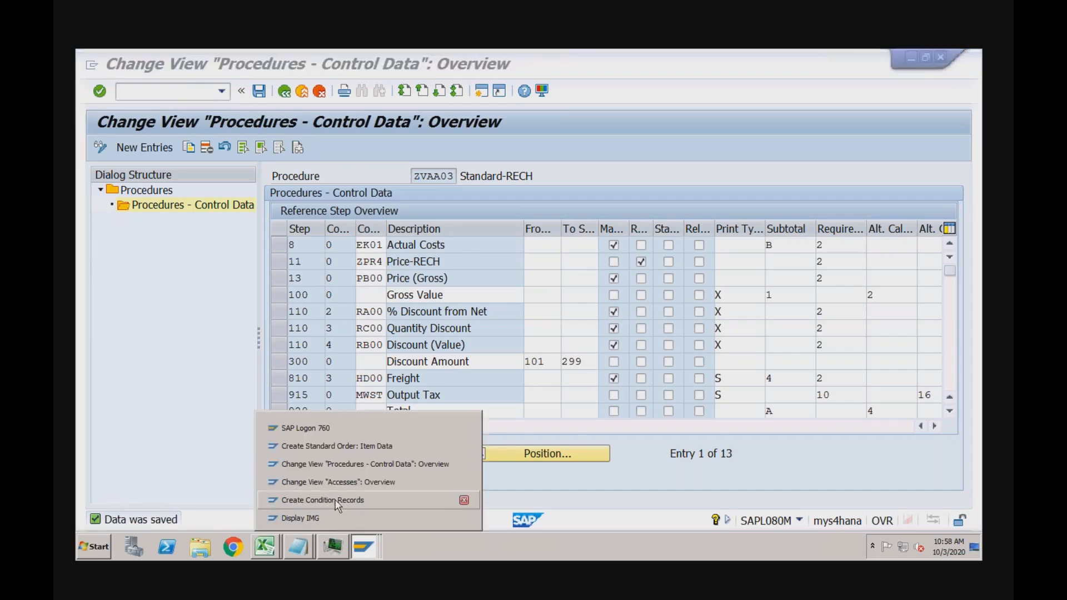
click(339, 446)
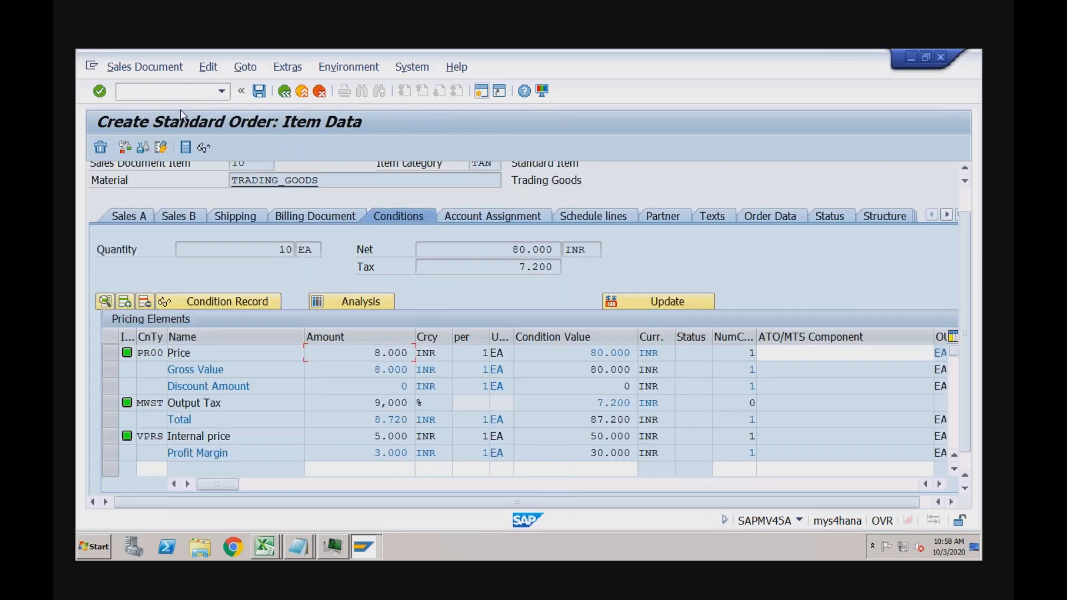
click(361, 353)
click(205, 95)
text(/nva01)
key(Return)
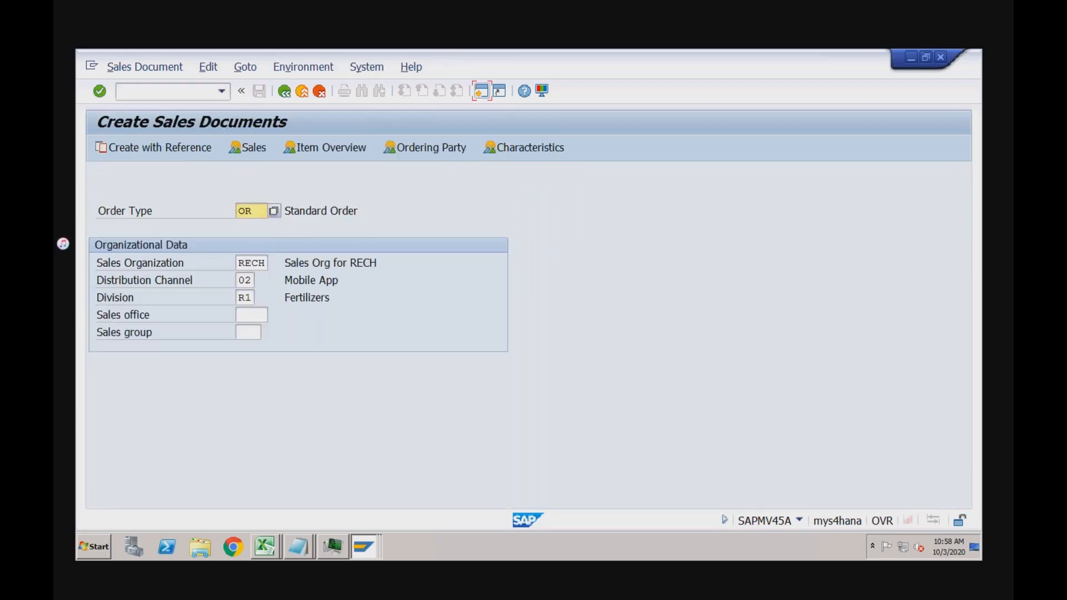
key(Return)
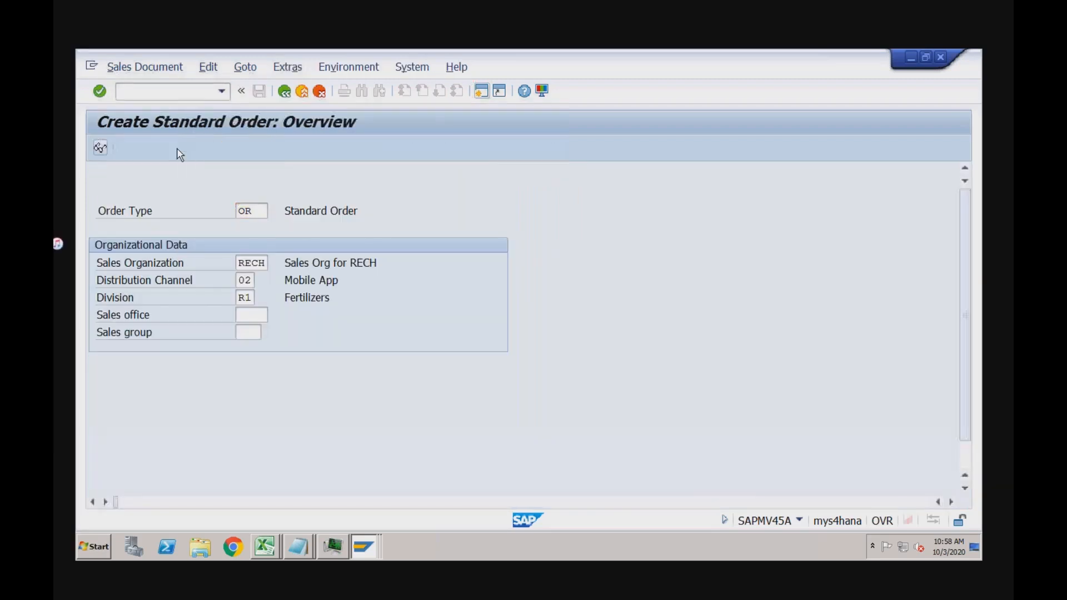
Enter the sold-to party's customer number and set the customer reference to Test
key(Down)
key(Return)
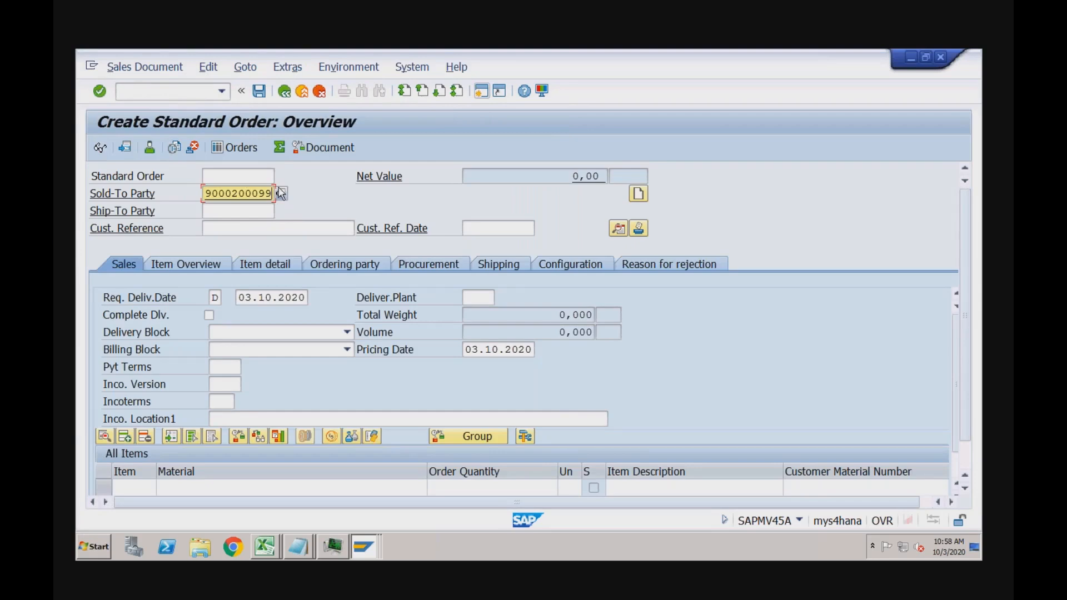
click(262, 229)
key(Down)
key(Return)
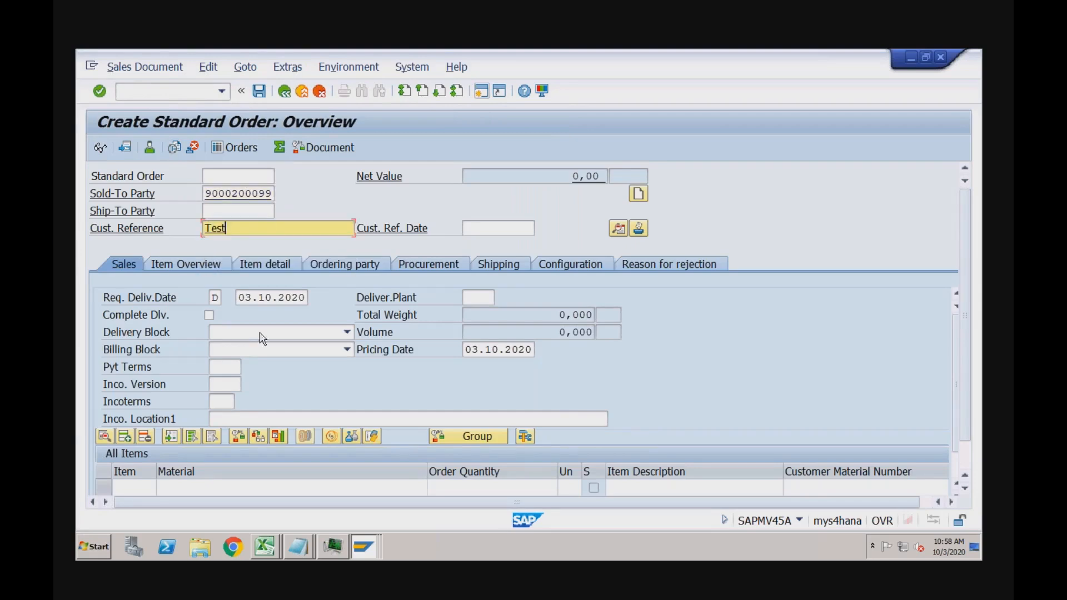
Set the order's payment terms to 0001, the Incoterms to CFR and Incoterms location 1 to test
click(221, 366)
key(Down)
key(Return)
click(220, 401)
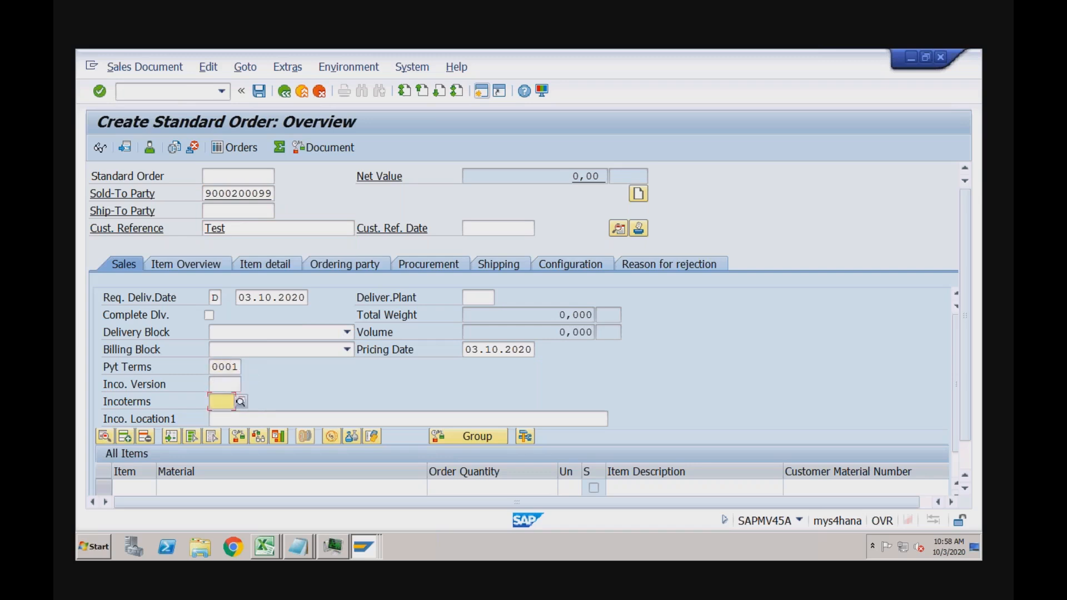
click(231, 418)
key(Tab)
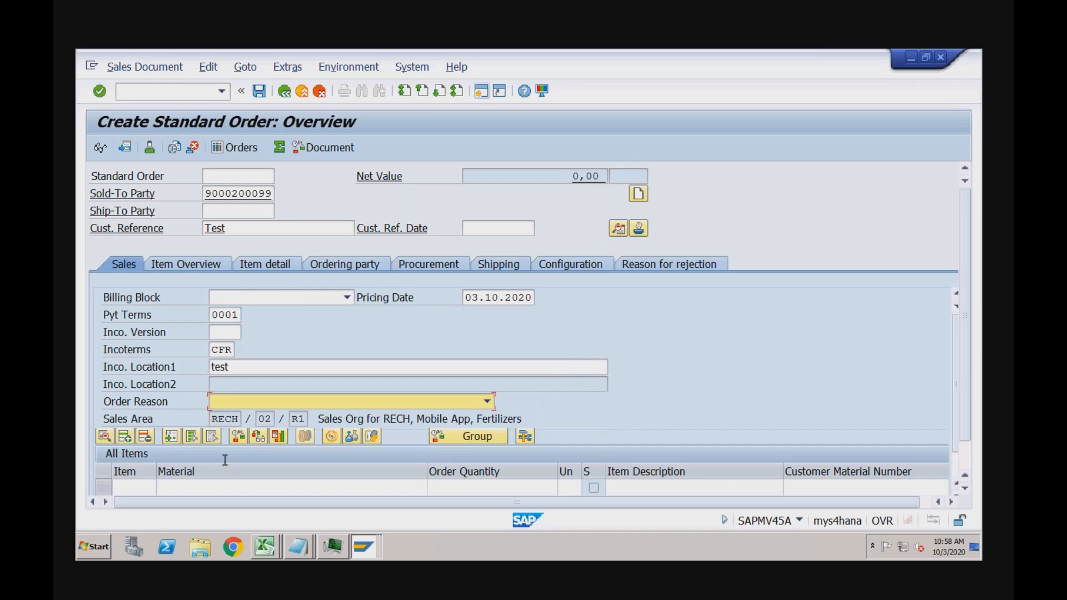
Enter the material TRADING_GOODS with an order quantity of 10 as the new order's first item
click(204, 492)
key(Down)
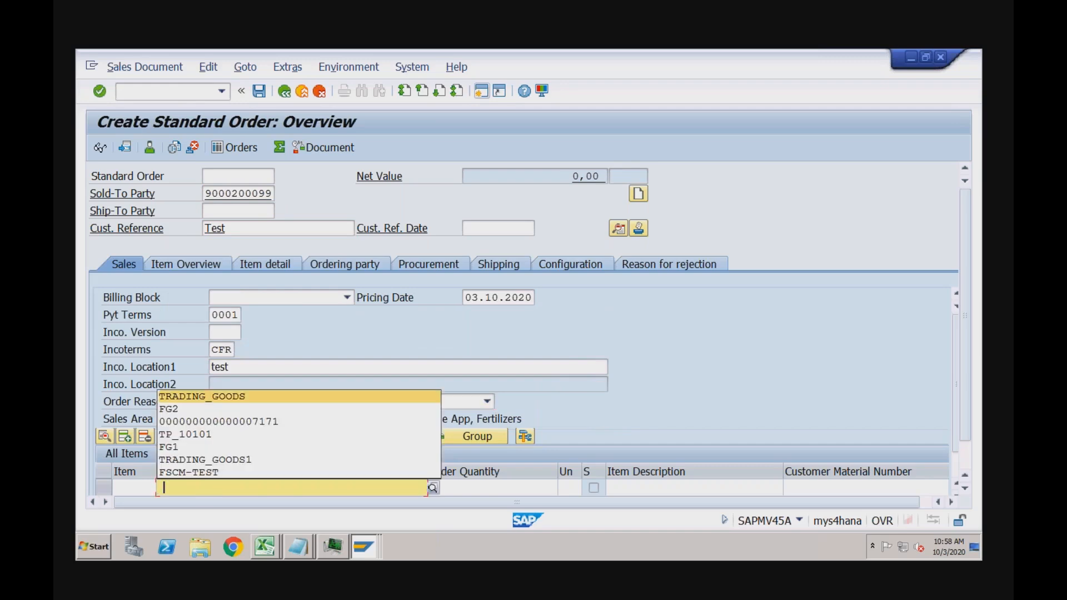
key(Return)
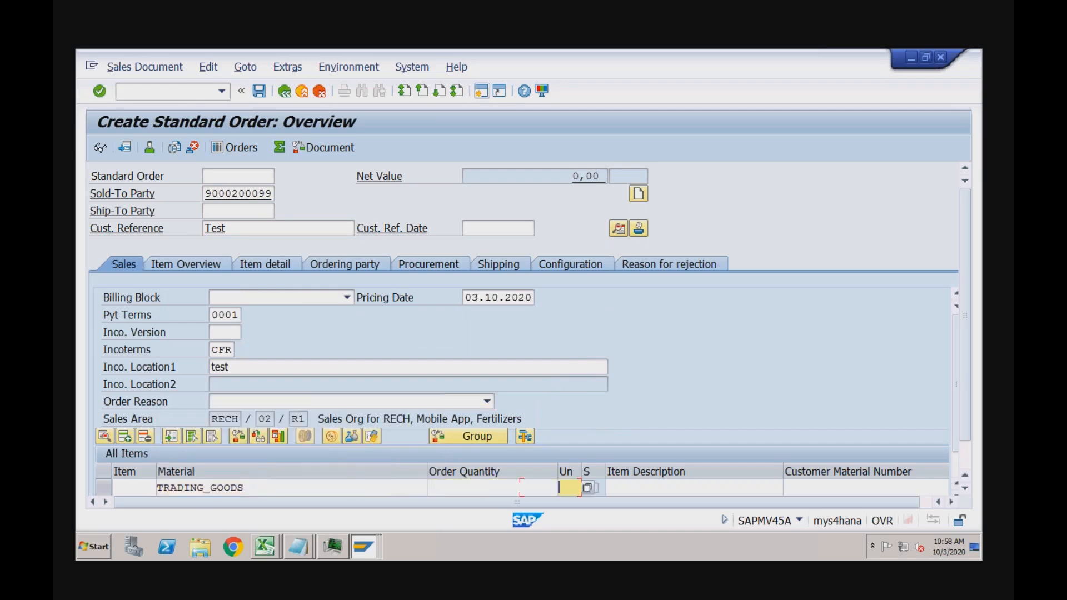
click(465, 489)
key(Down)
key(Return)
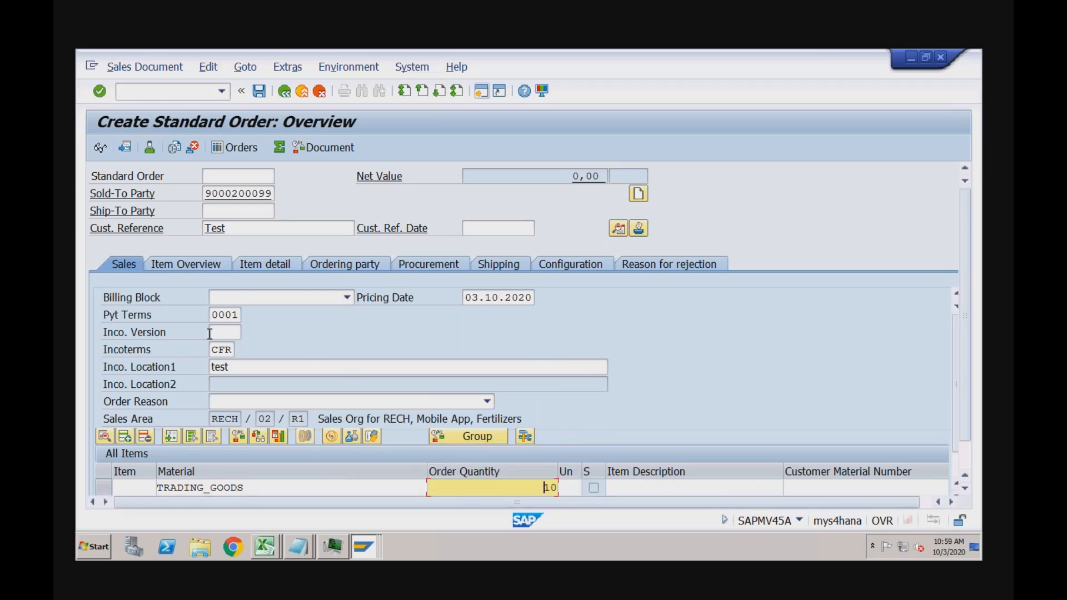
click(223, 315)
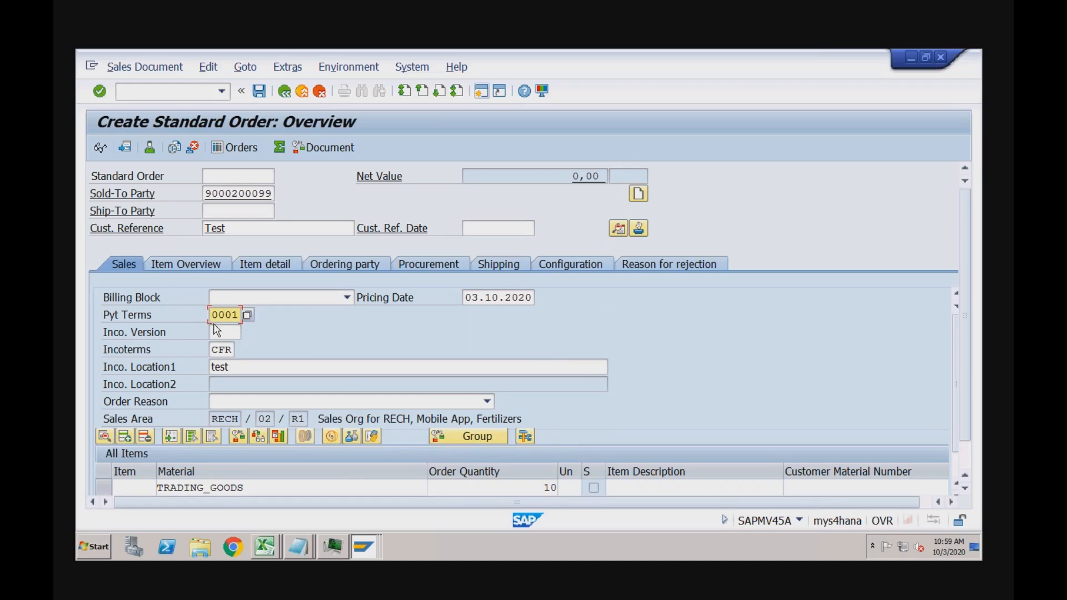
Set the plant of the TRADING_GOODS item to RC01 and validate the order entries
click(226, 351)
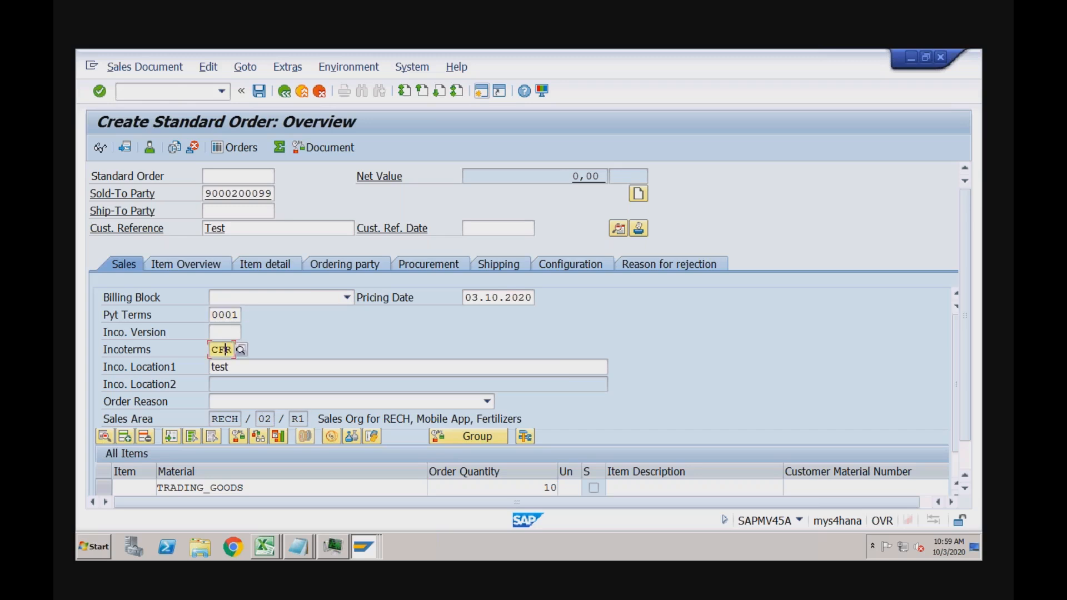
click(309, 487)
key(Tab)
key(Tab)
key(Tab)
key(Tab)
key(Tab)
key(Tab)
key(Tab)
key(Tab)
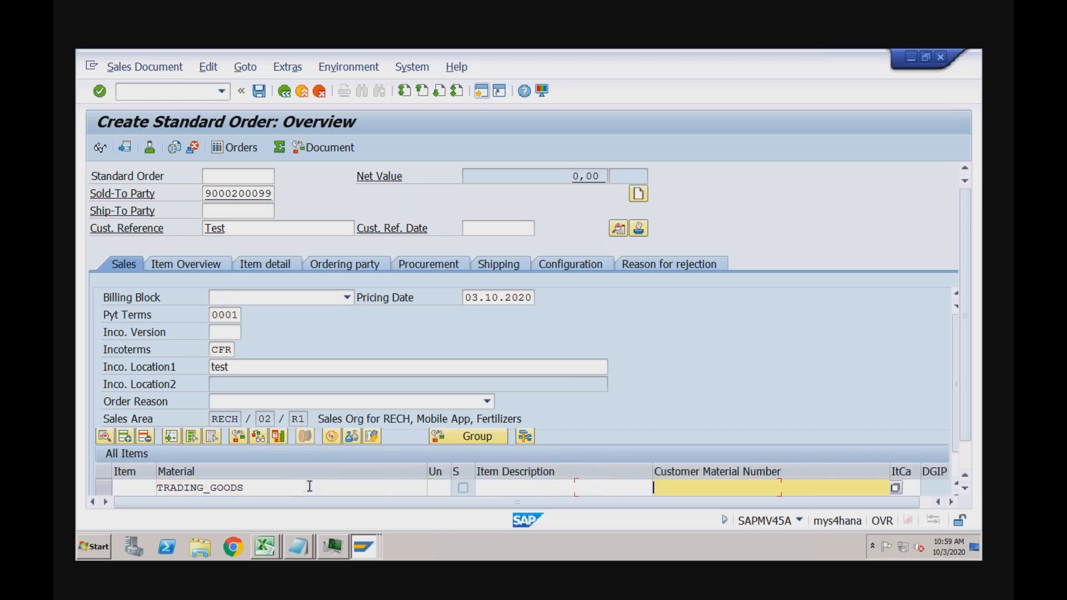
key(Tab)
key(Tab)
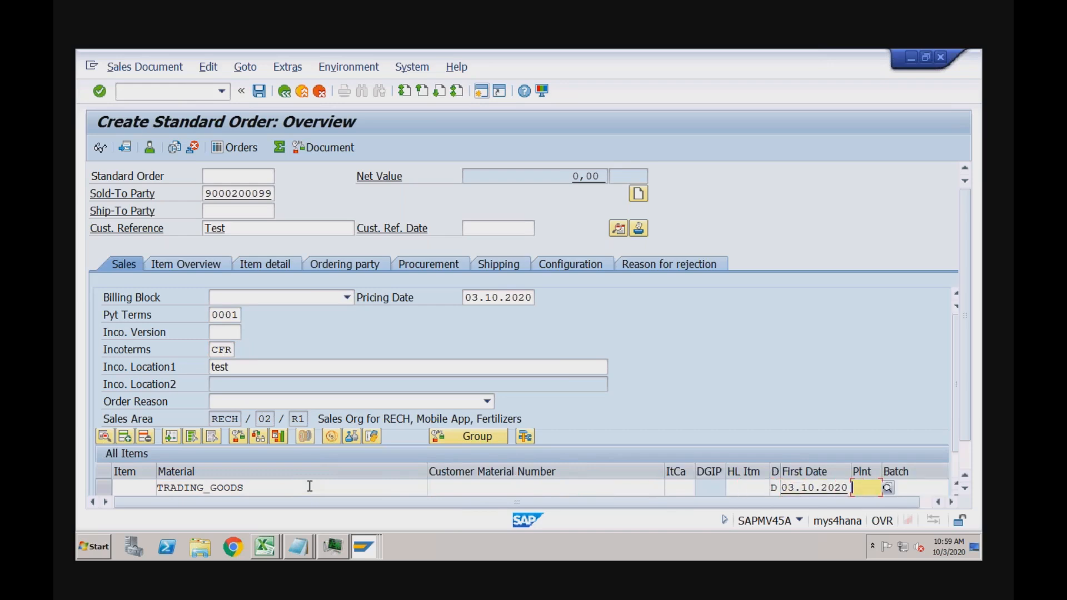
key(Tab)
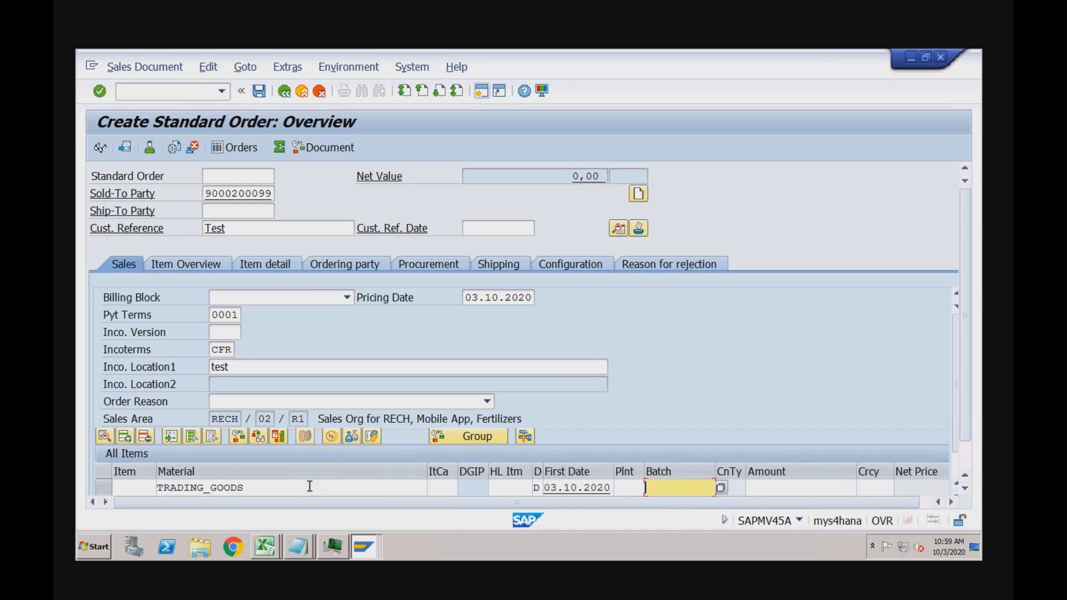
key(shift+Tab)
key(space)
key(Down)
key(Return)
key(Return)
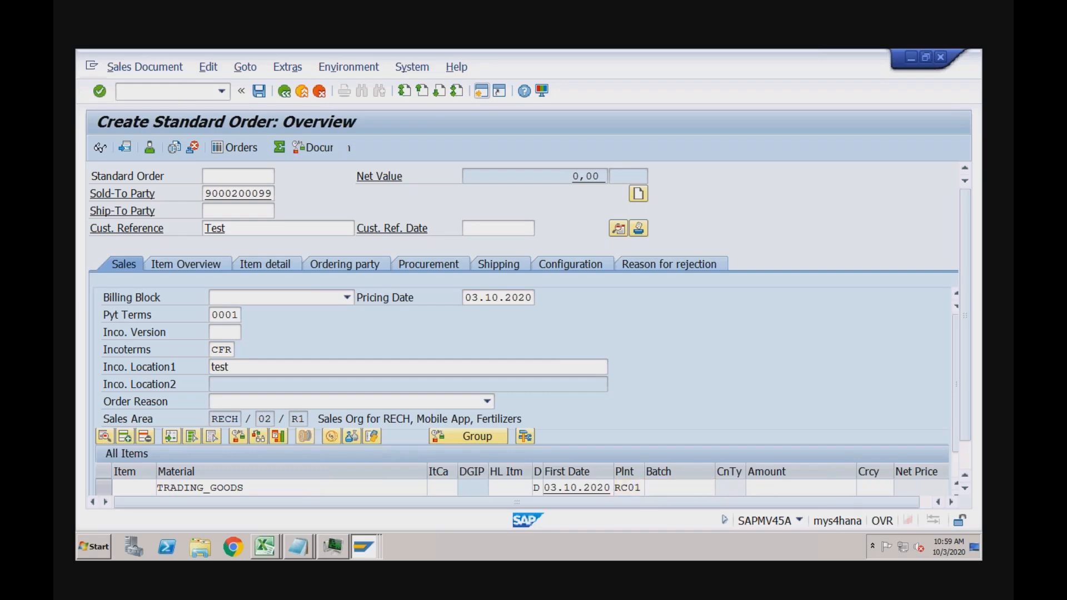
key(Return)
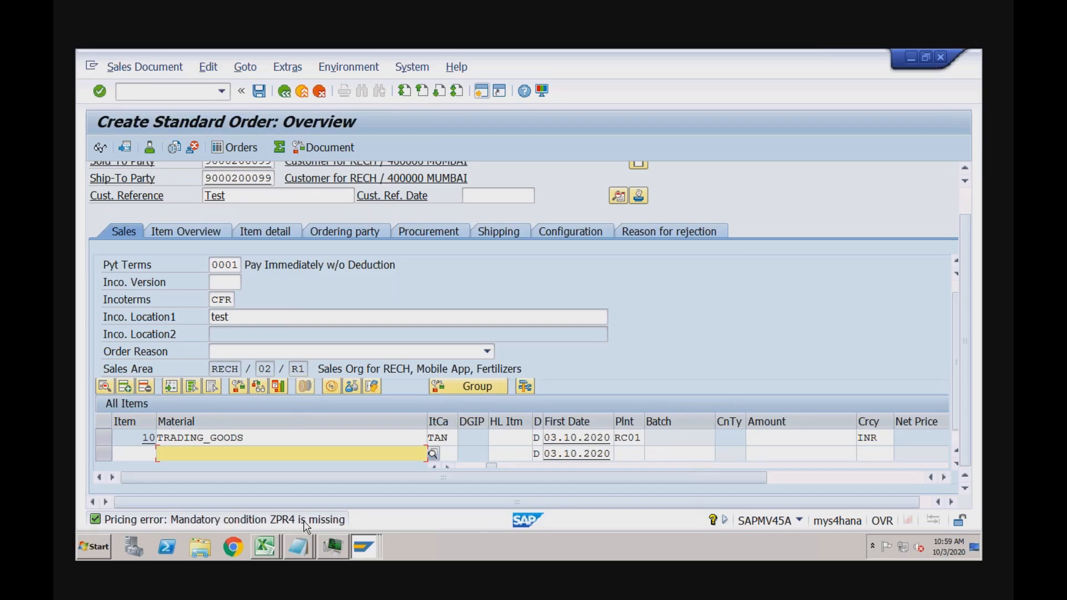
Start VK11 in a new session launched from the IMG session, for condition type ZPR4 with the Customer/Material key combination
click(359, 539)
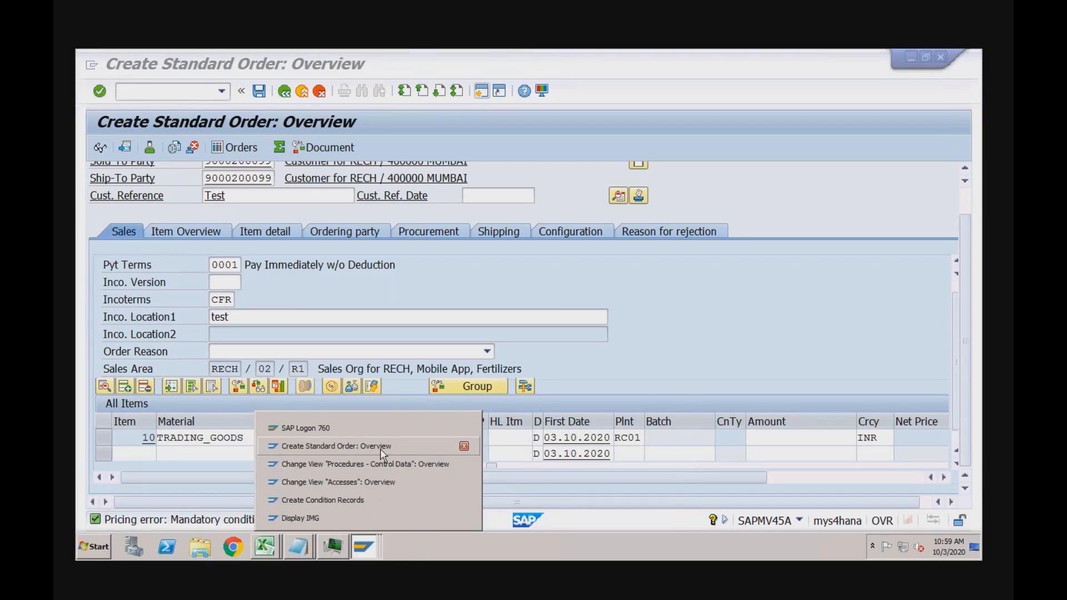
click(362, 519)
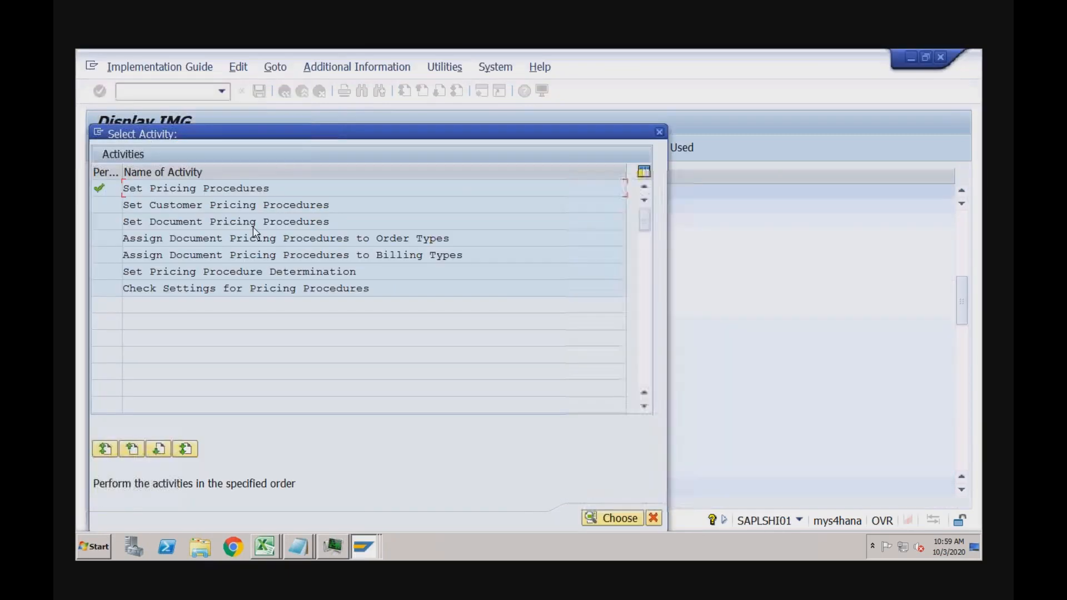
click(660, 132)
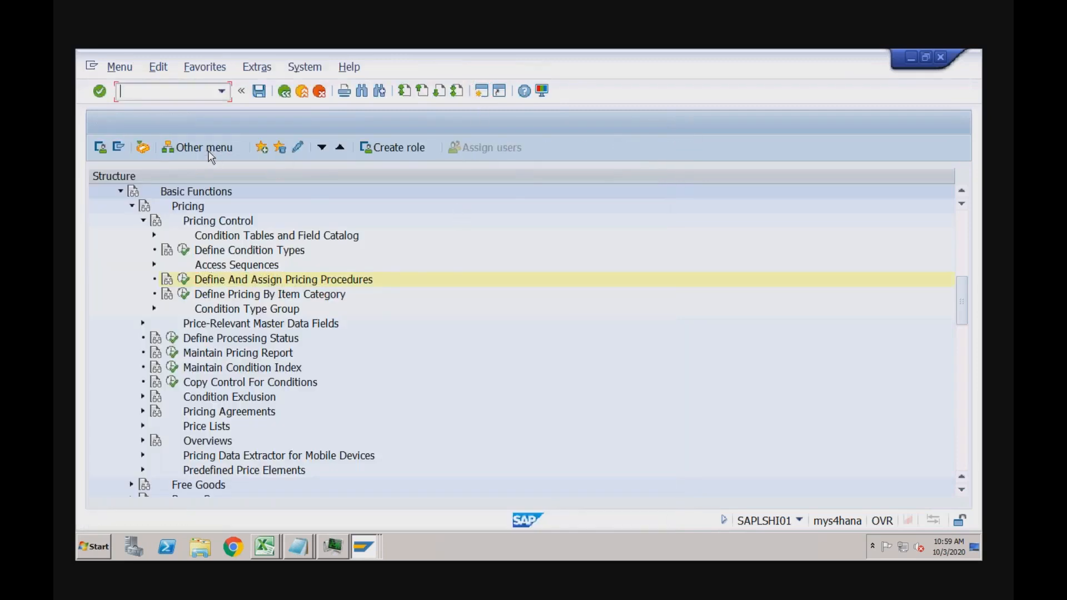
text(v)
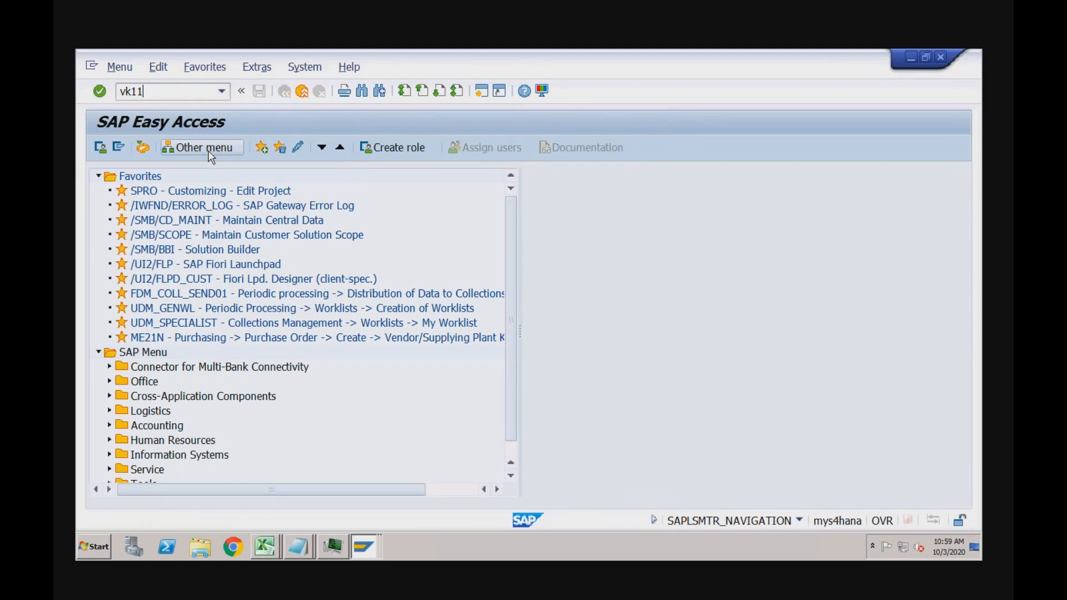
text(k11)
key(Return)
text(zpr4)
key(Return)
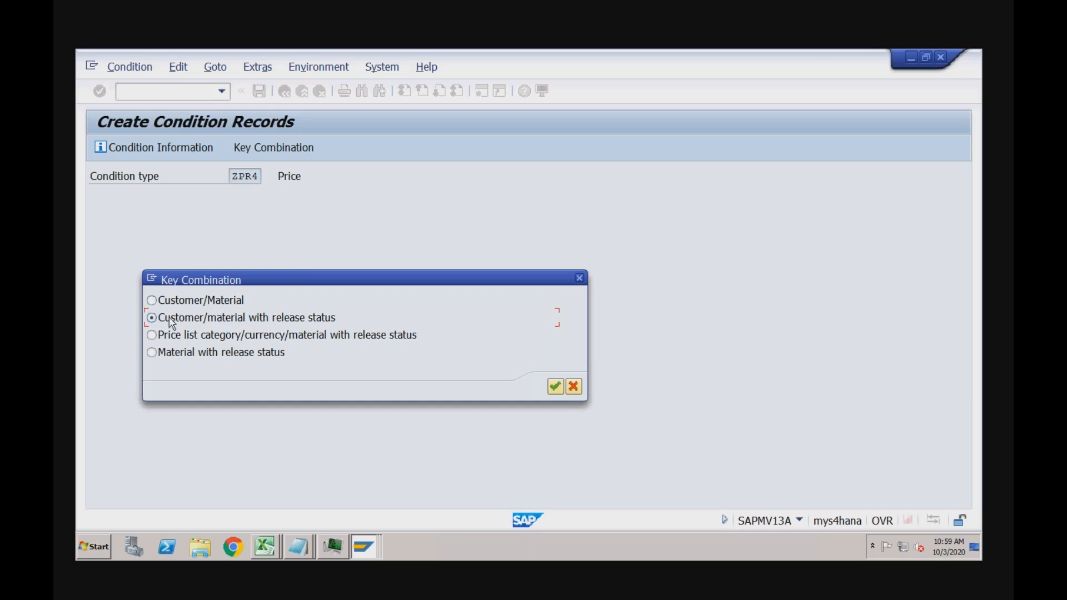
click(153, 337)
click(557, 385)
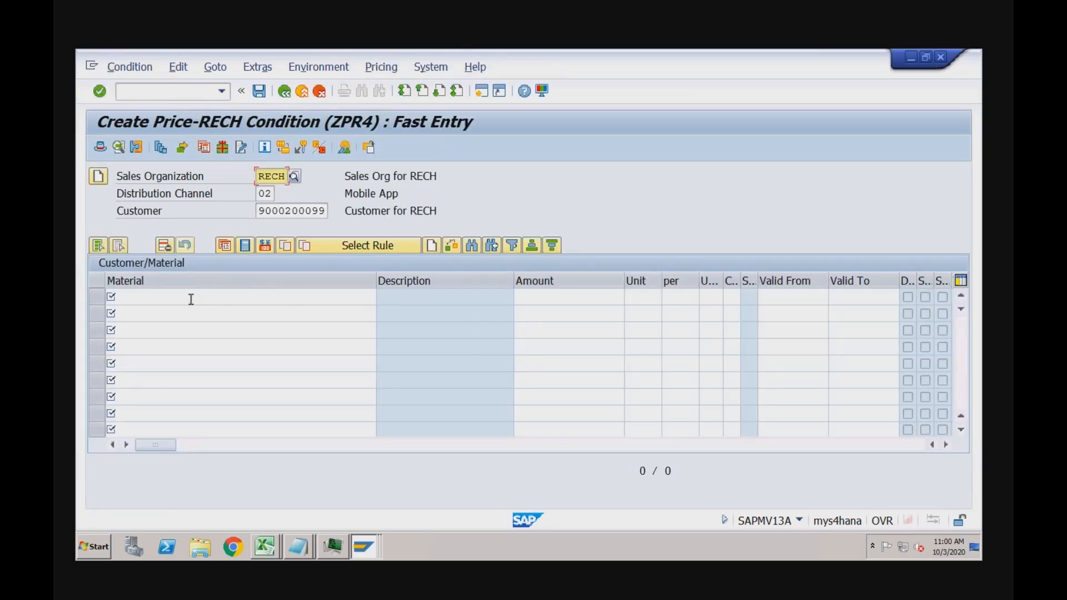
Create and save a ZPR4 price of 8 INR for TRADING_GOODS under sales organization RECH and distribution channel 02
click(191, 298)
key(Down)
key(Down)
key(Tab)
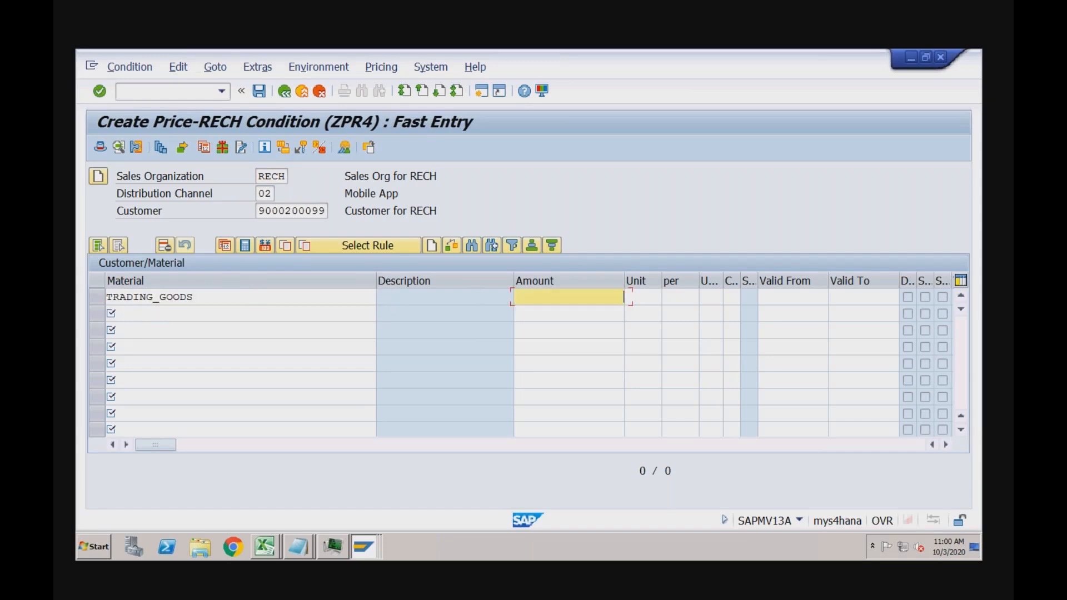
key(Down)
key(Down)
key(Return)
key(Return)
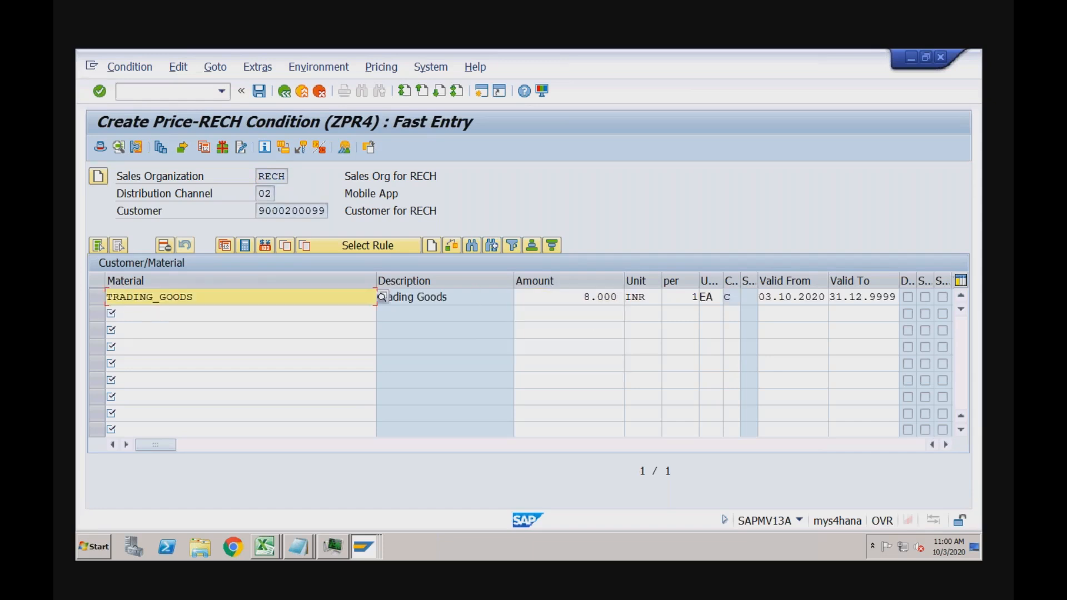
click(259, 92)
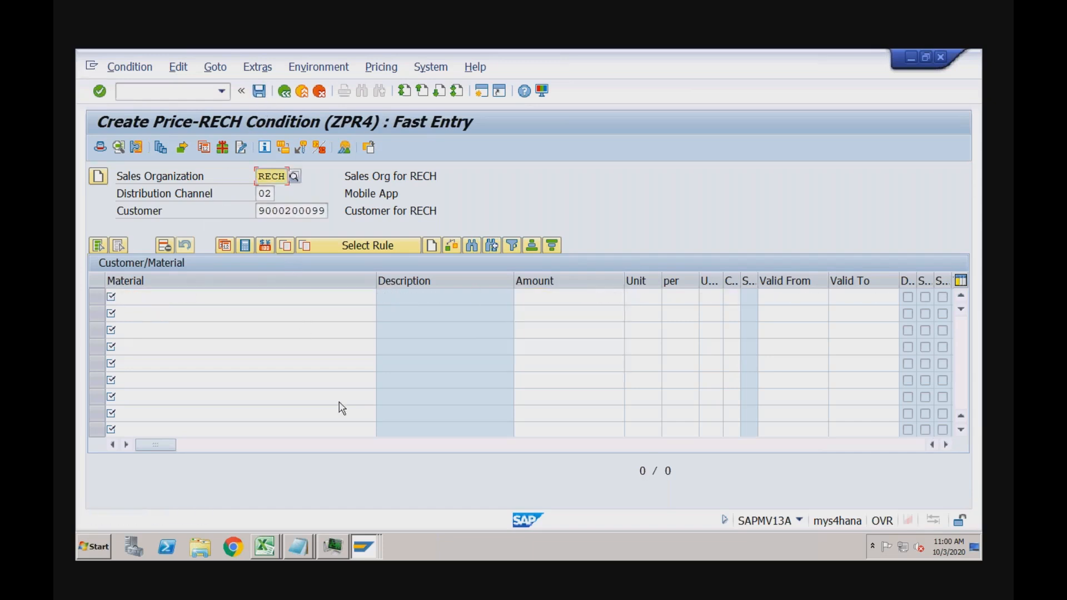
Return to the standard order and start a pricing update from the conditions of item 10
click(366, 549)
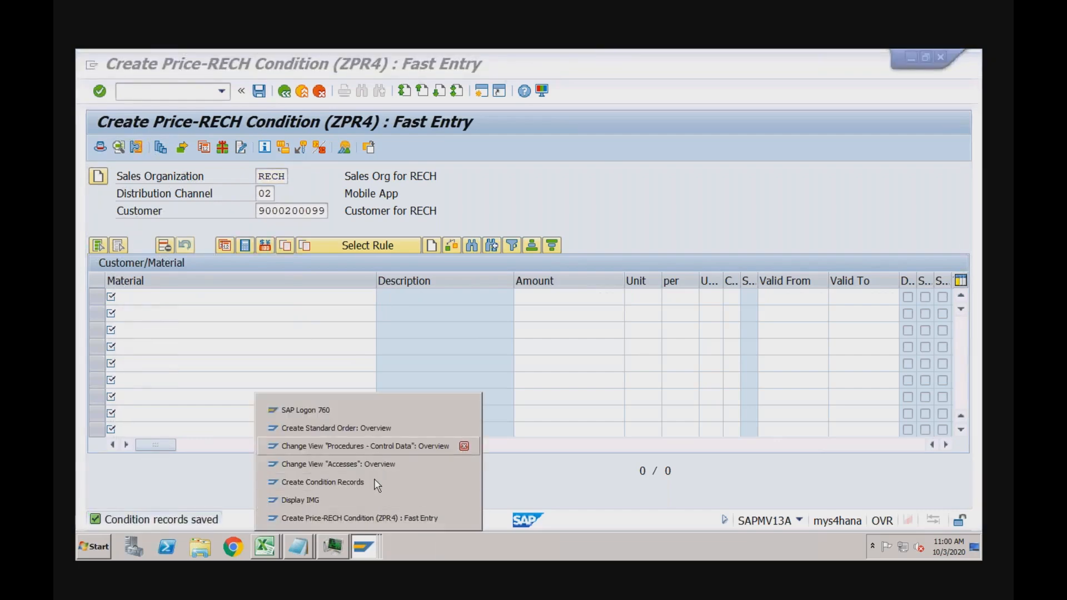
click(366, 428)
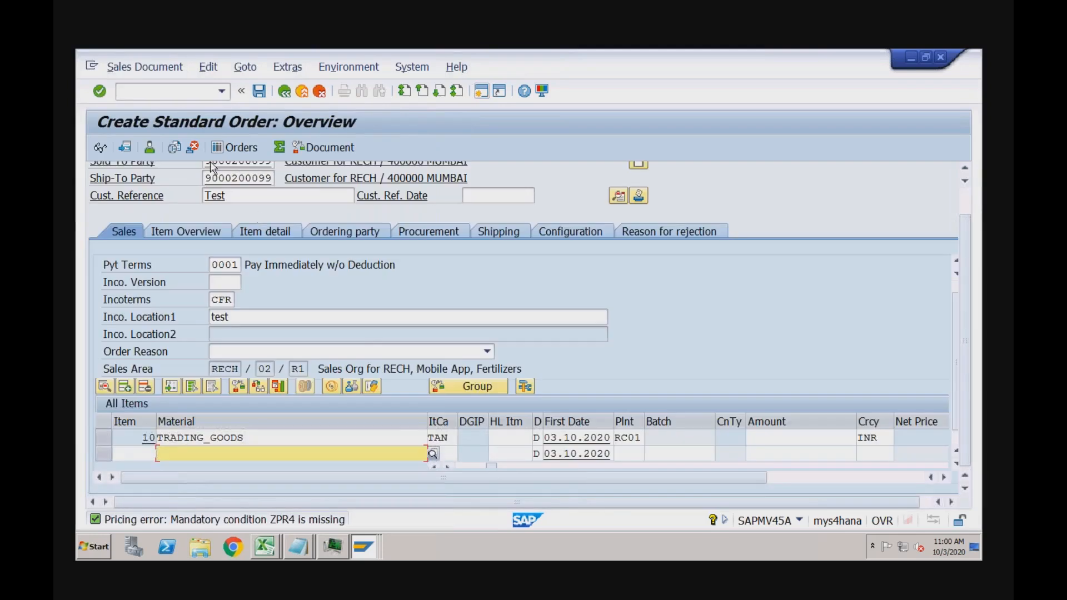
double_click(352, 439)
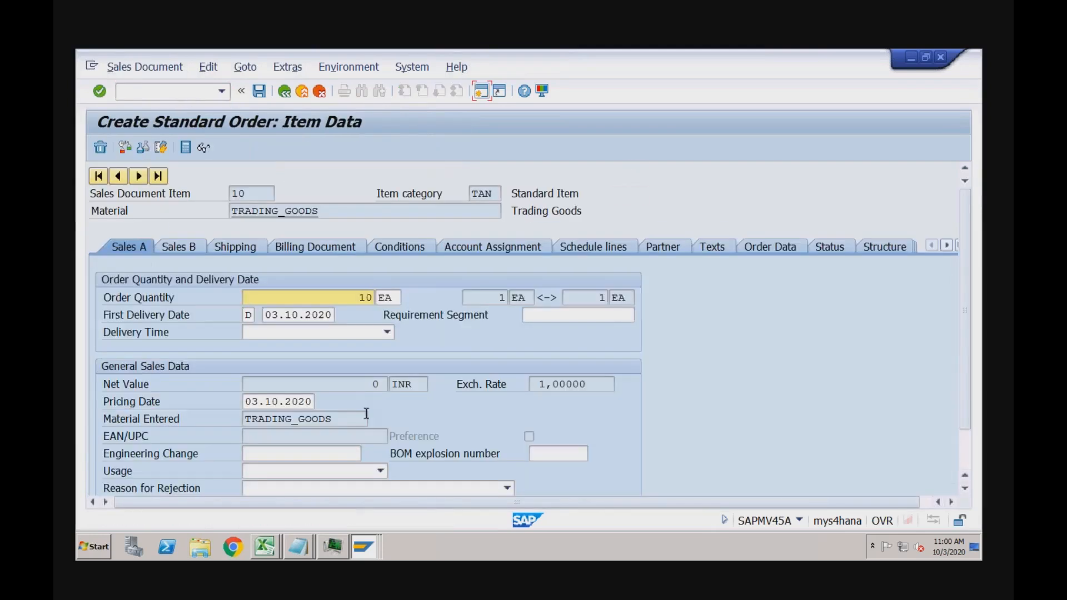
click(413, 250)
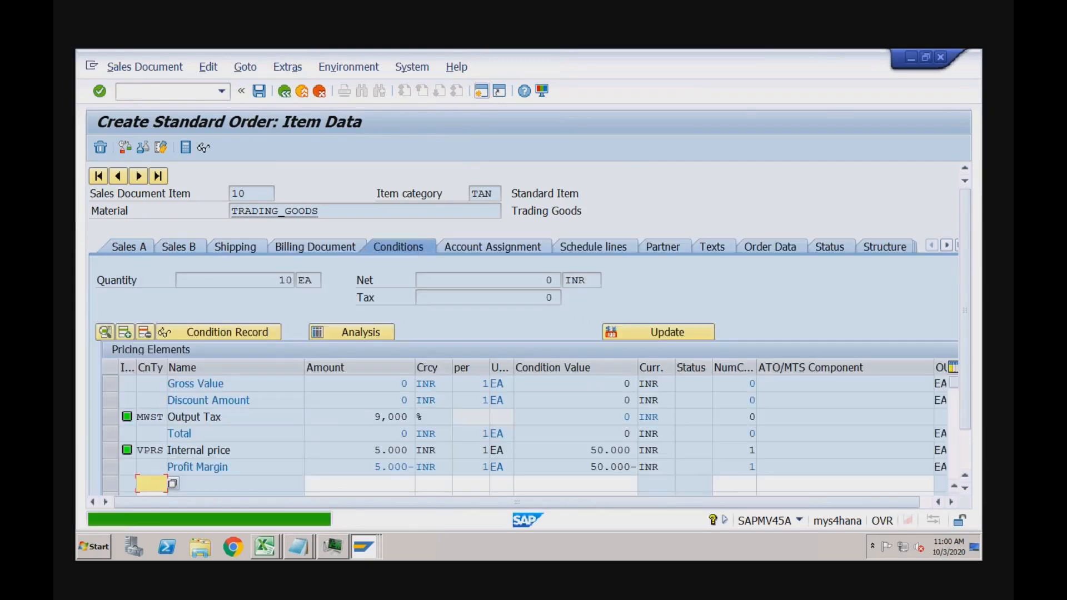
click(659, 332)
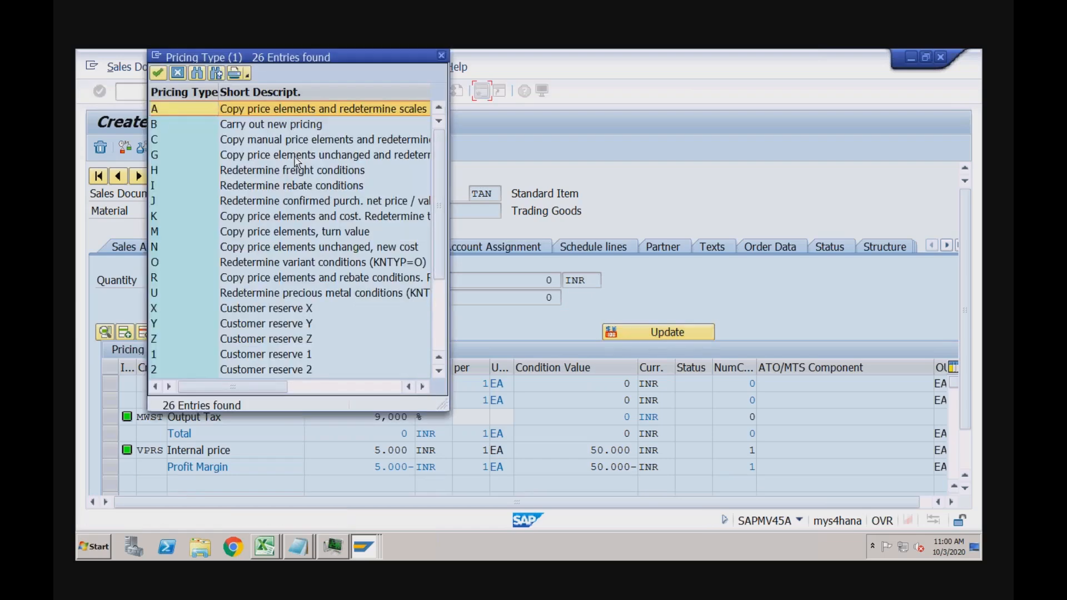
Reprice the TRADING_GOODS item with pricing type A, copy price elements and redetermine scales, and select the Price-RECH (ZPR4) condition
double_click(278, 108)
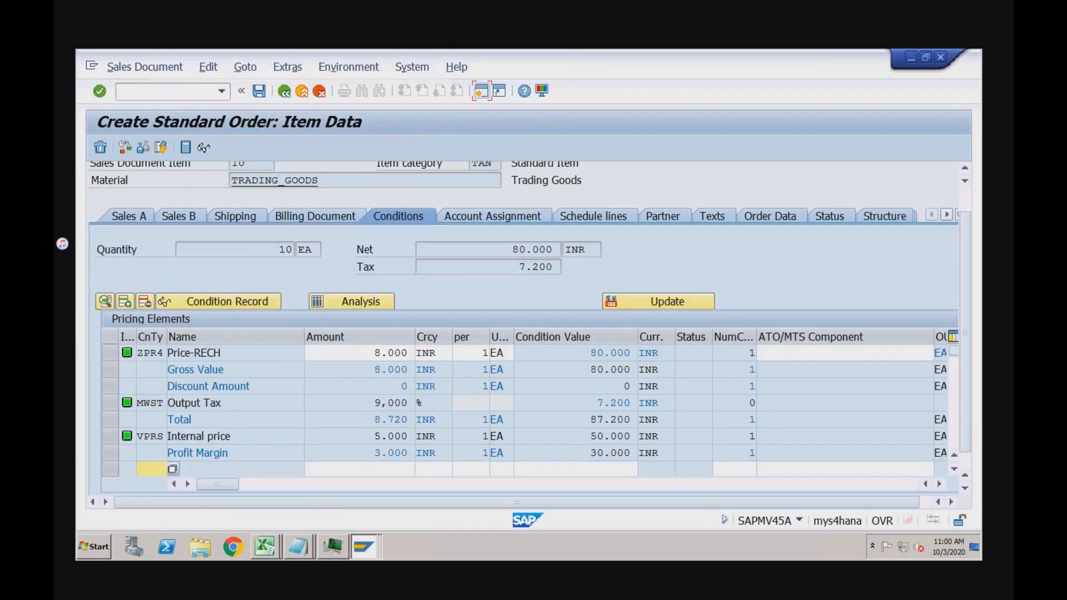
click(159, 353)
double_click(158, 353)
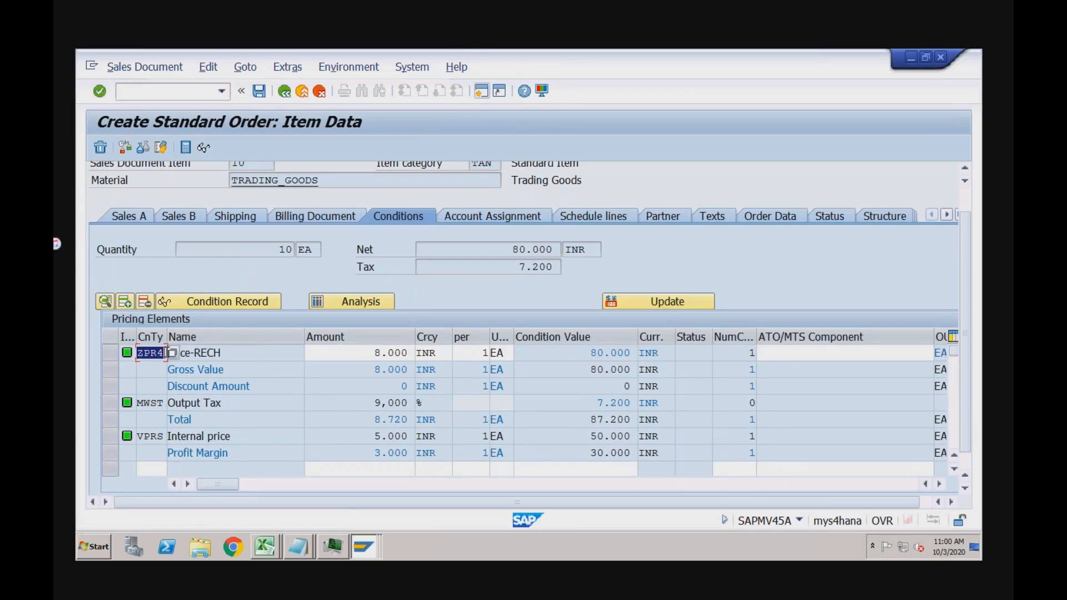
Set the amount of the Price-RECH (ZPR4) condition to 7.8 INR in the item's pricing elements
click(362, 356)
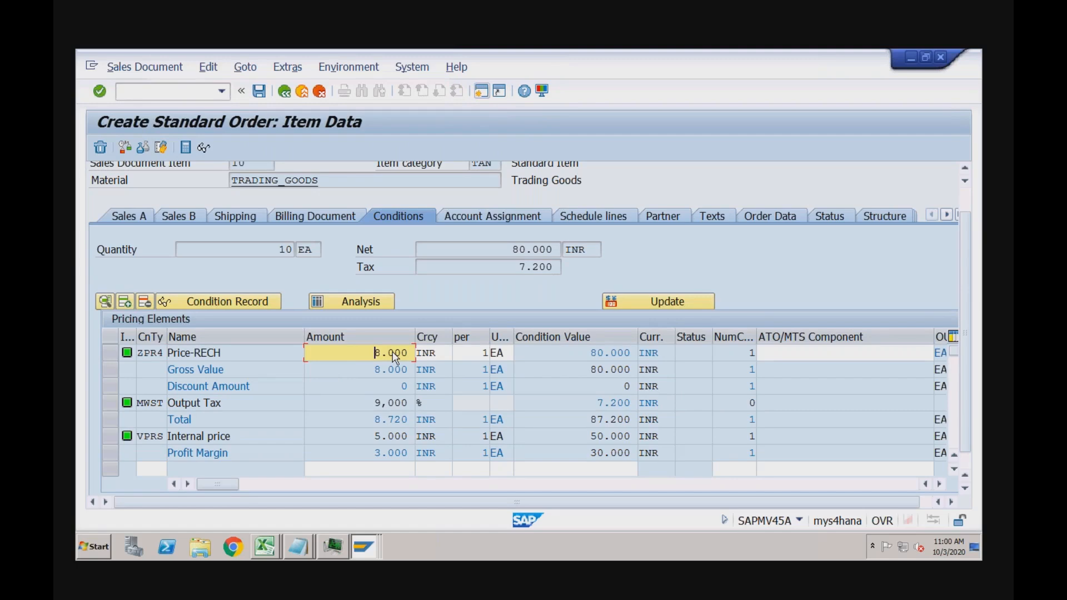
click(384, 354)
key(shift+Left)
text(7.8)
key(Return)
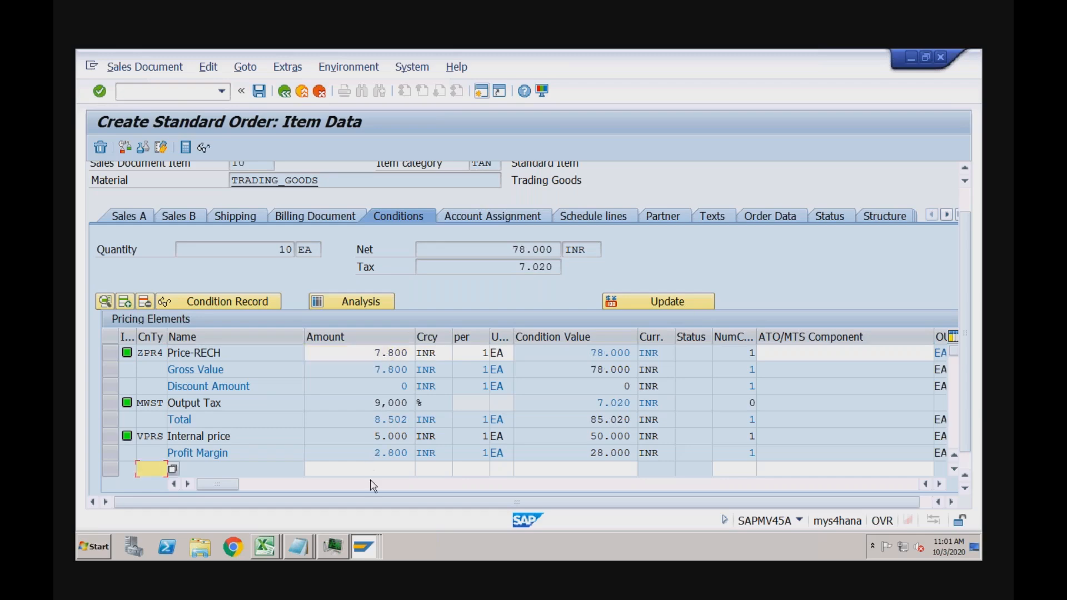
Switch to the ZPR4 condition record session and run transaction /nspro to open the SAP Customizing Implementation Guide
click(365, 545)
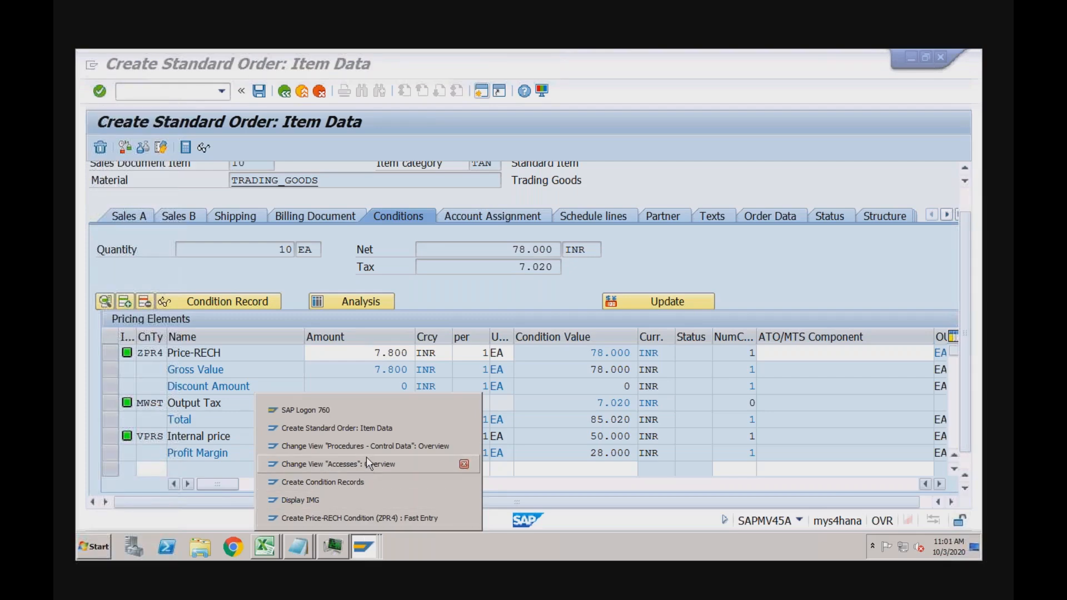
click(364, 518)
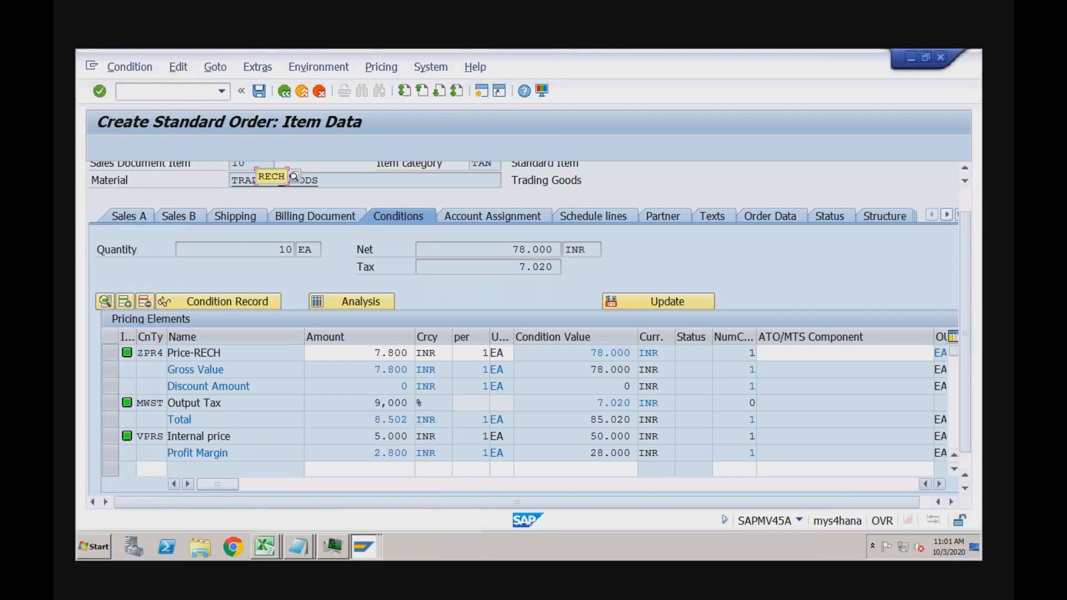
click(212, 90)
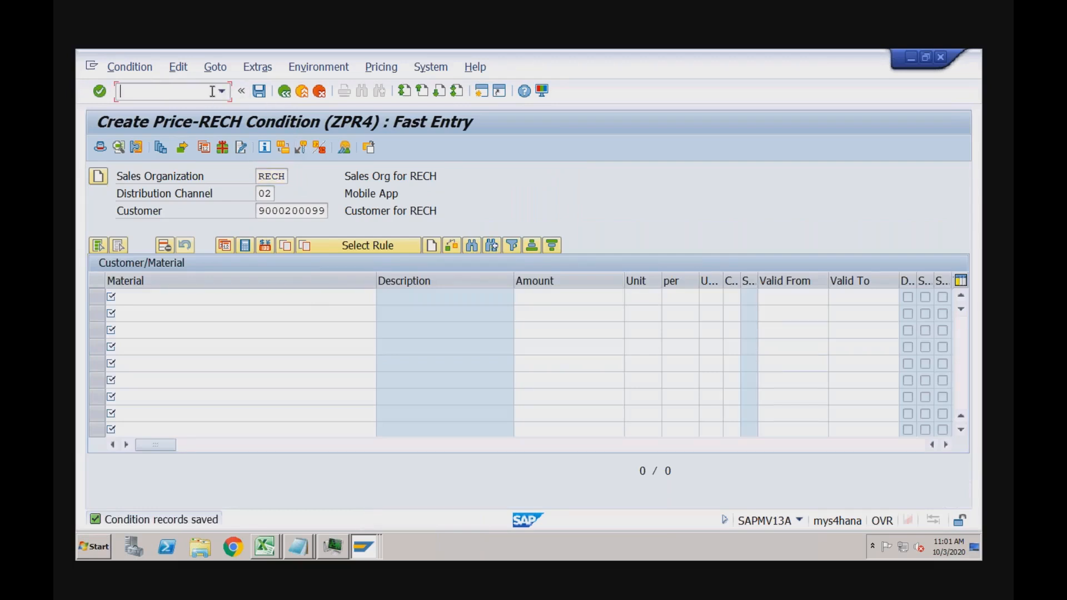
text(/nspro)
key(Return)
click(151, 149)
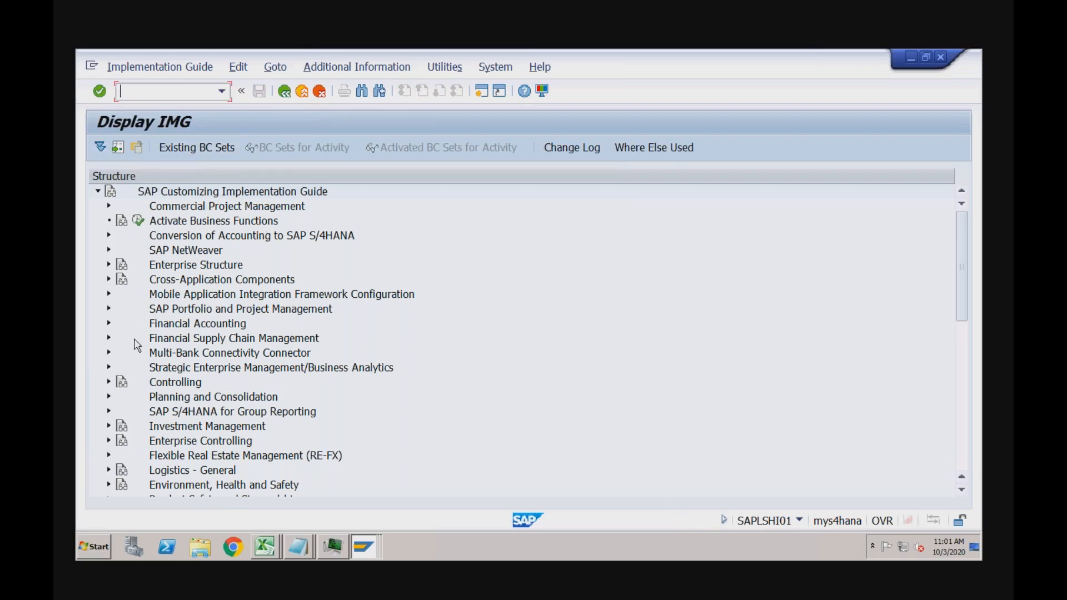
Expand Sales and Distribution, Basic Functions, Pricing and Pricing Control, and open the condition types overview from Define Condition Types
click(960, 341)
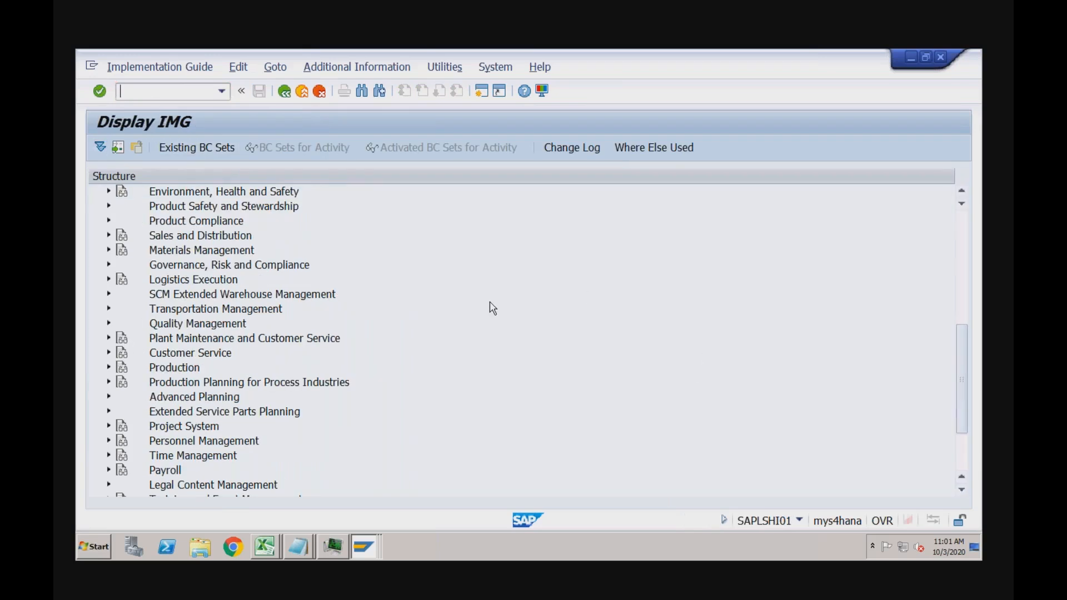
click(108, 236)
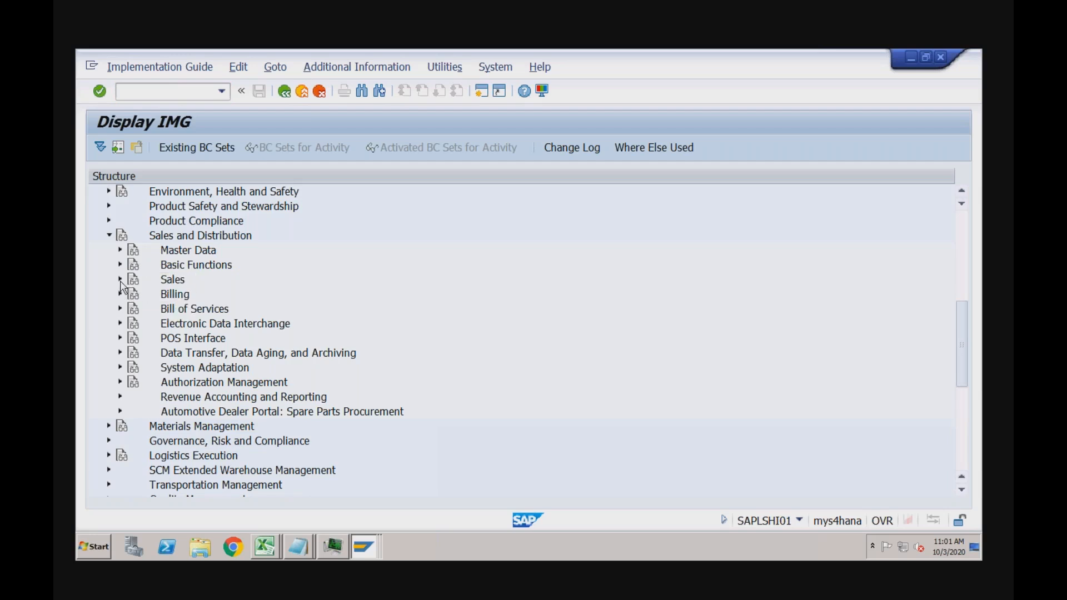
click(121, 266)
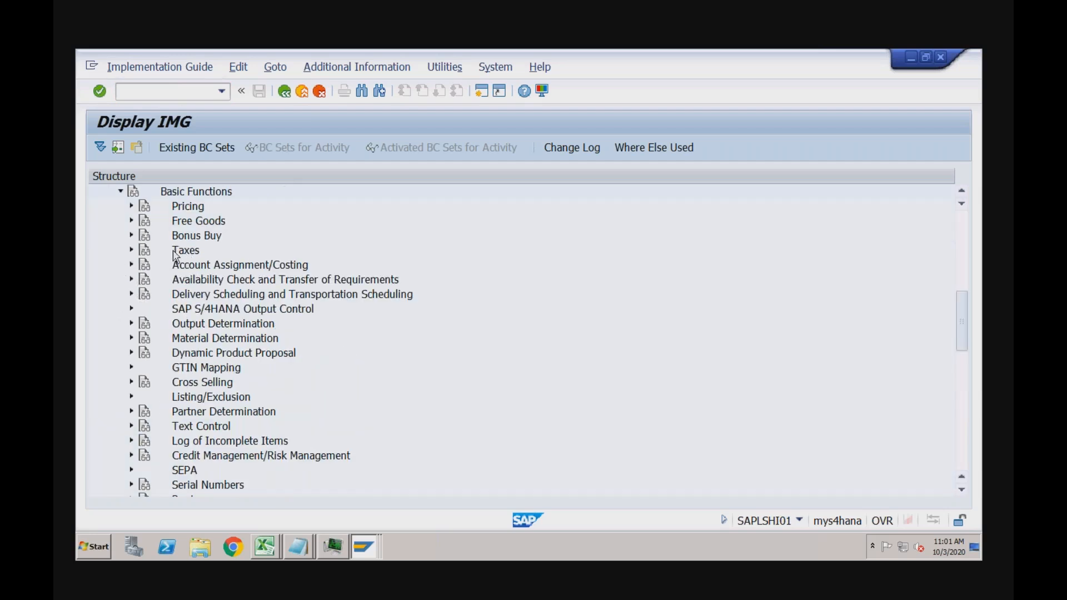
click(132, 207)
click(143, 220)
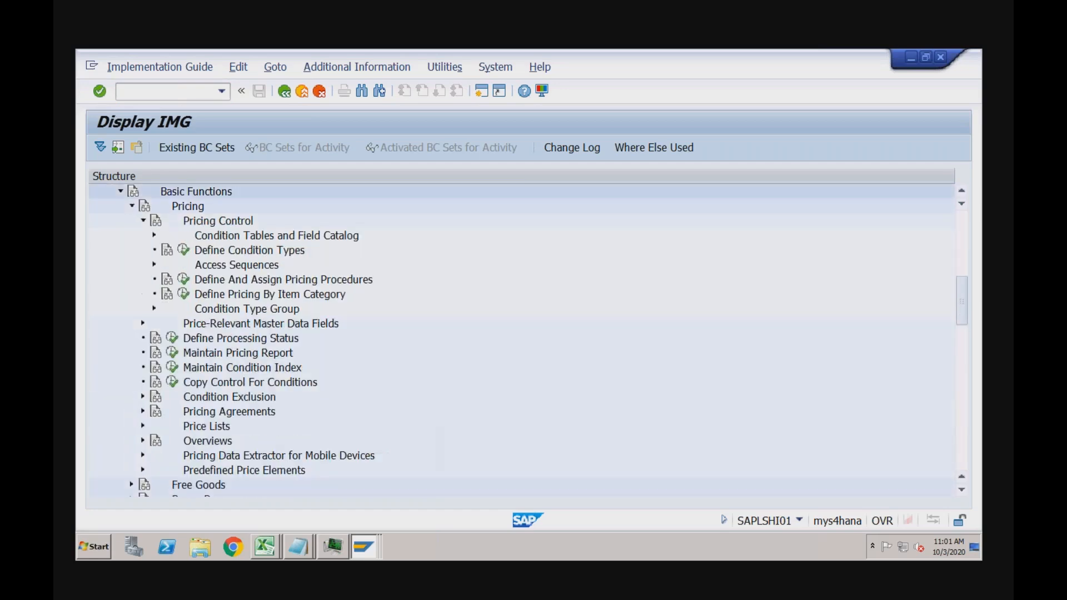
click(184, 251)
double_click(238, 208)
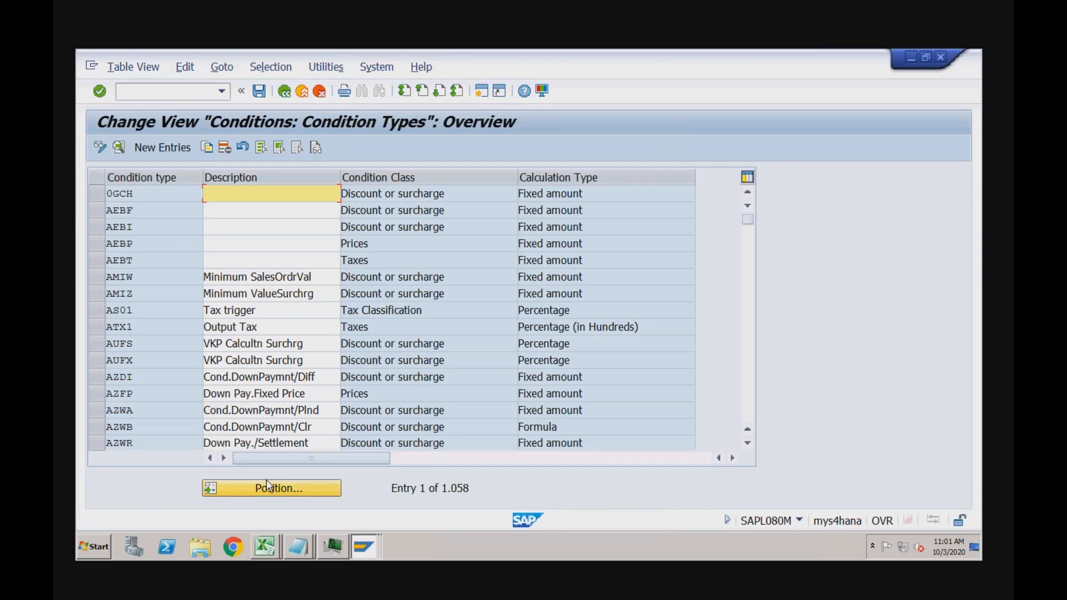
Position the condition types list at ZPR4 and open the details of that condition type
click(269, 483)
text(zpr)
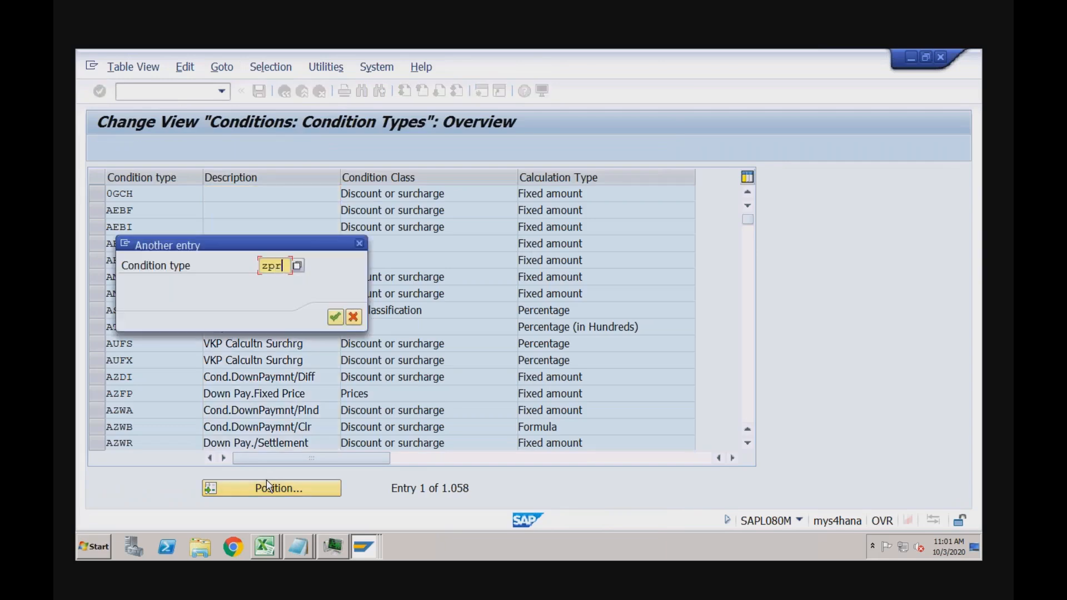
text(4)
key(Return)
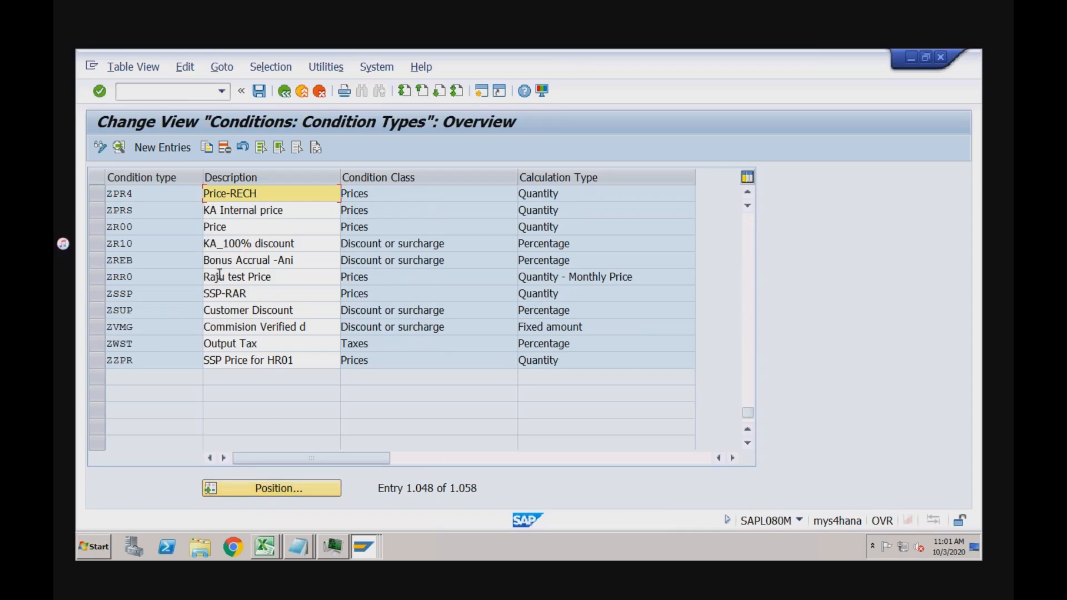
double_click(185, 194)
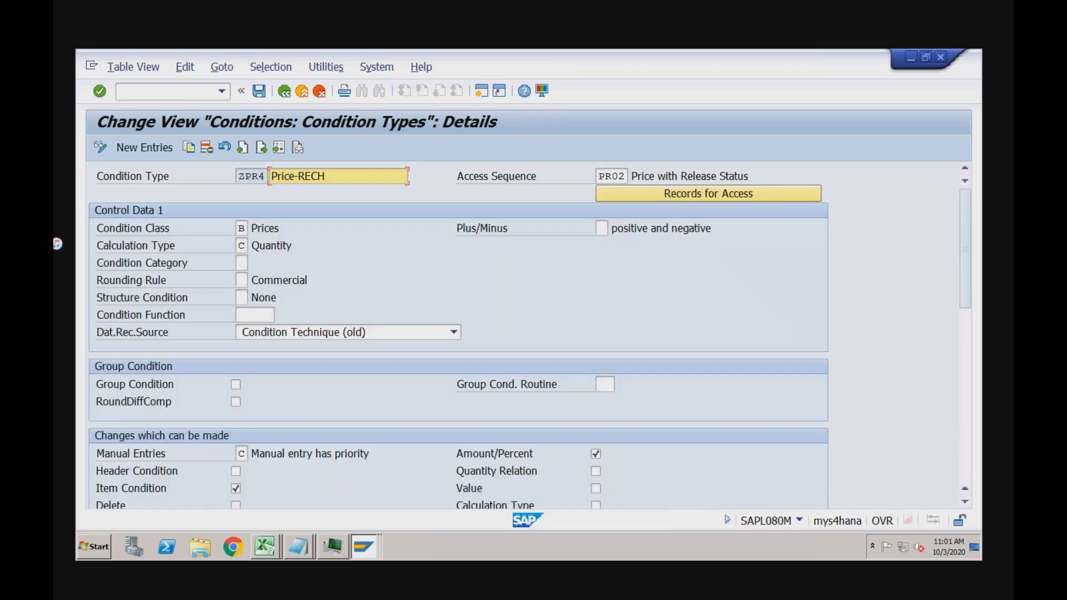
Examine the ZPR4 settings for which changes can be made, focusing on the Item Condition option
click(966, 334)
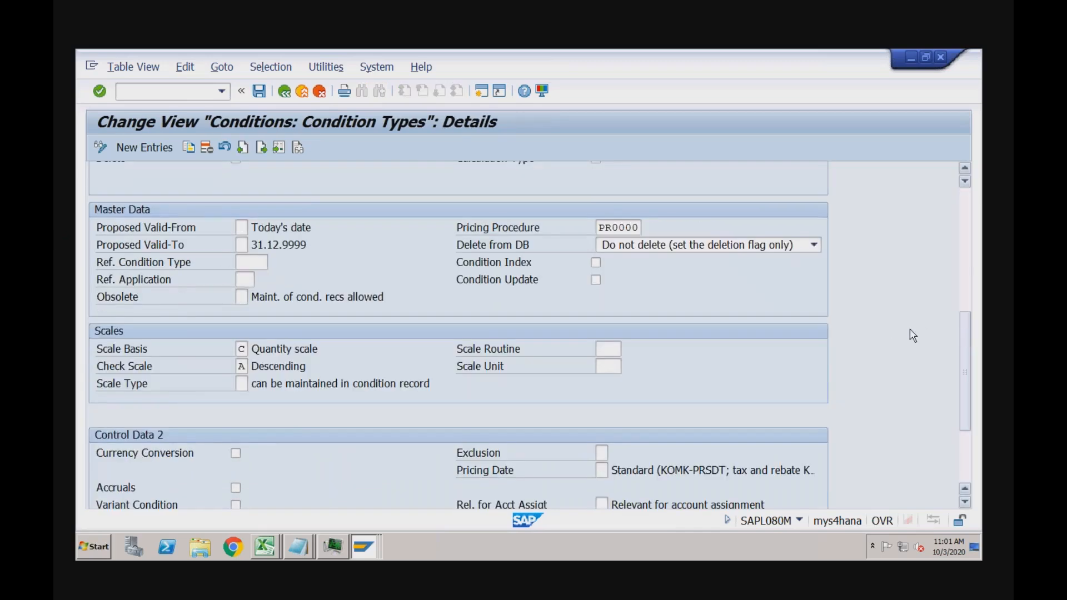
click(965, 170)
click(965, 170)
click(965, 170)
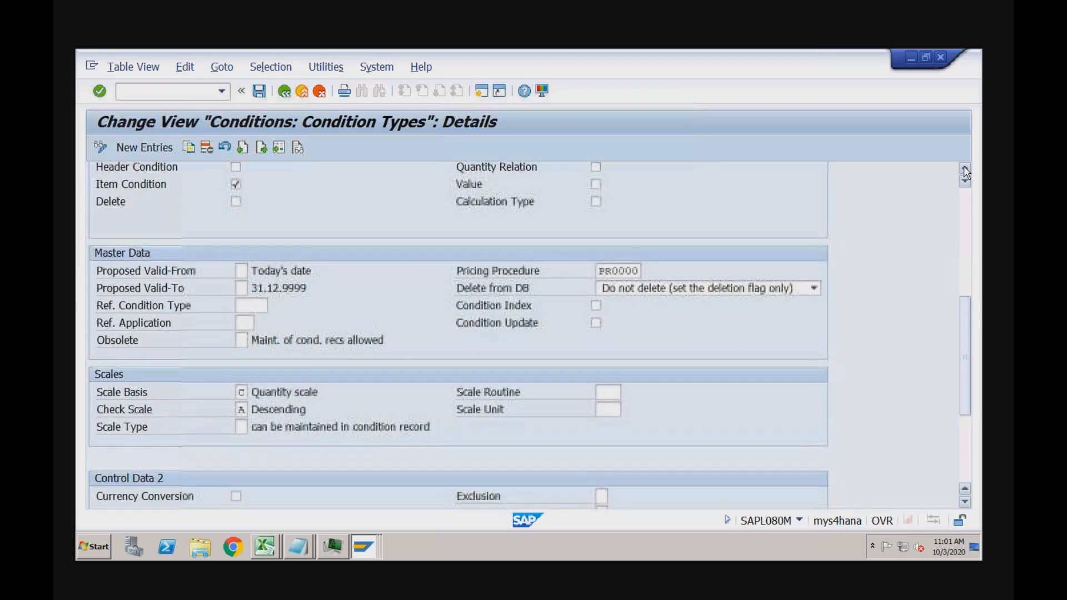
click(965, 170)
click(965, 170)
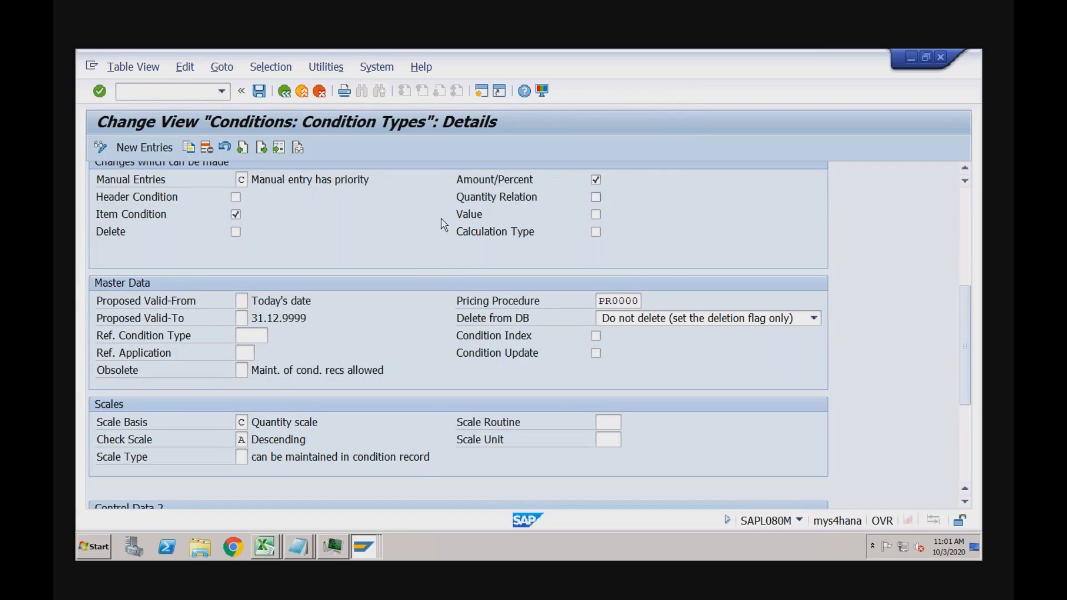
click(235, 215)
Switch to the standard order session and return from the item conditions to the order overview
click(365, 547)
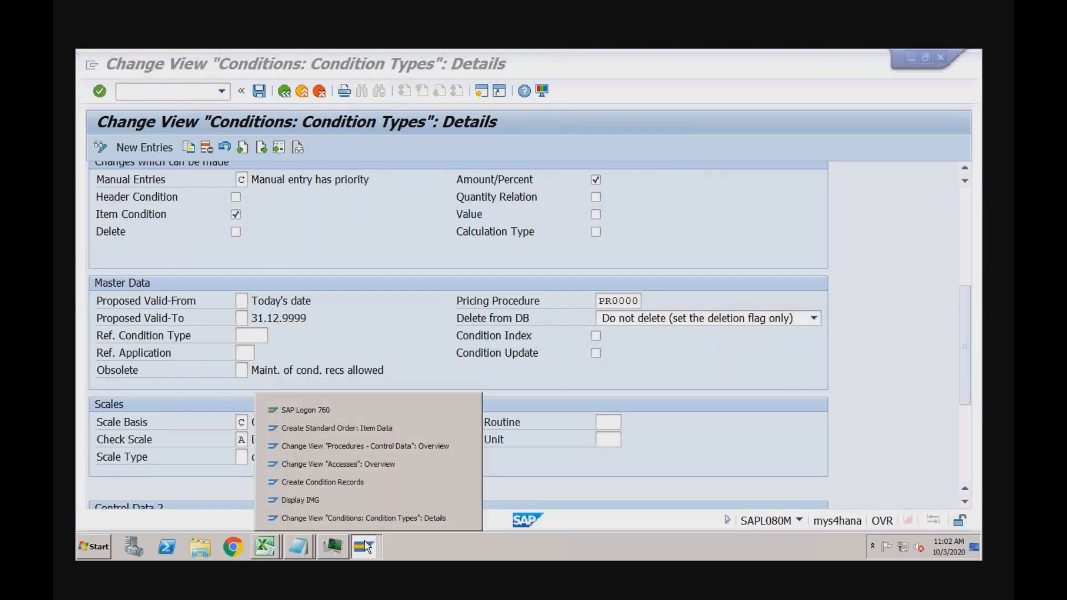
click(356, 428)
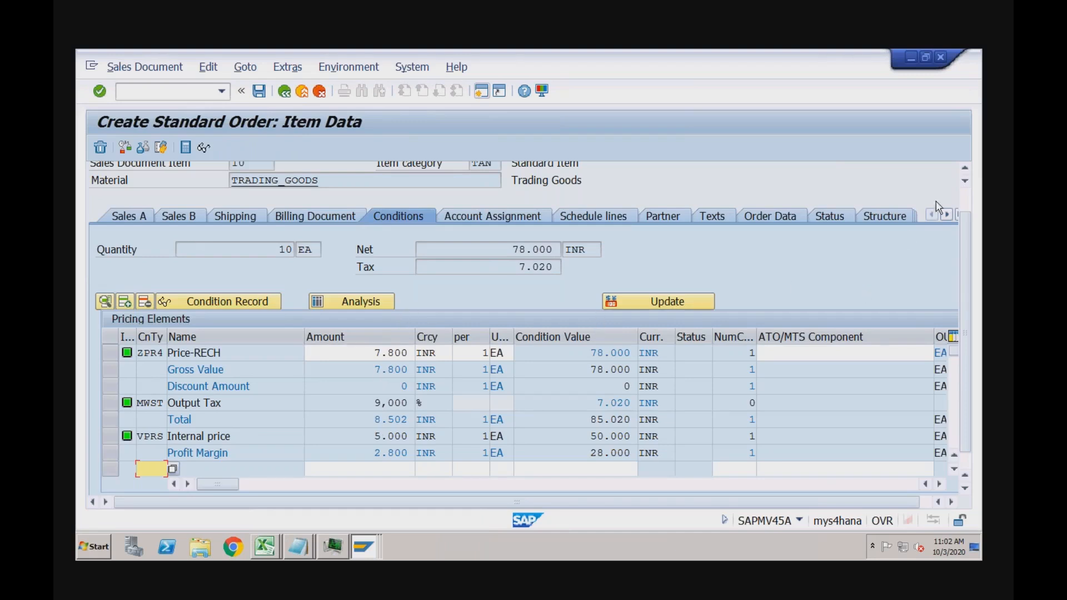
scroll(964, 202, up, 1)
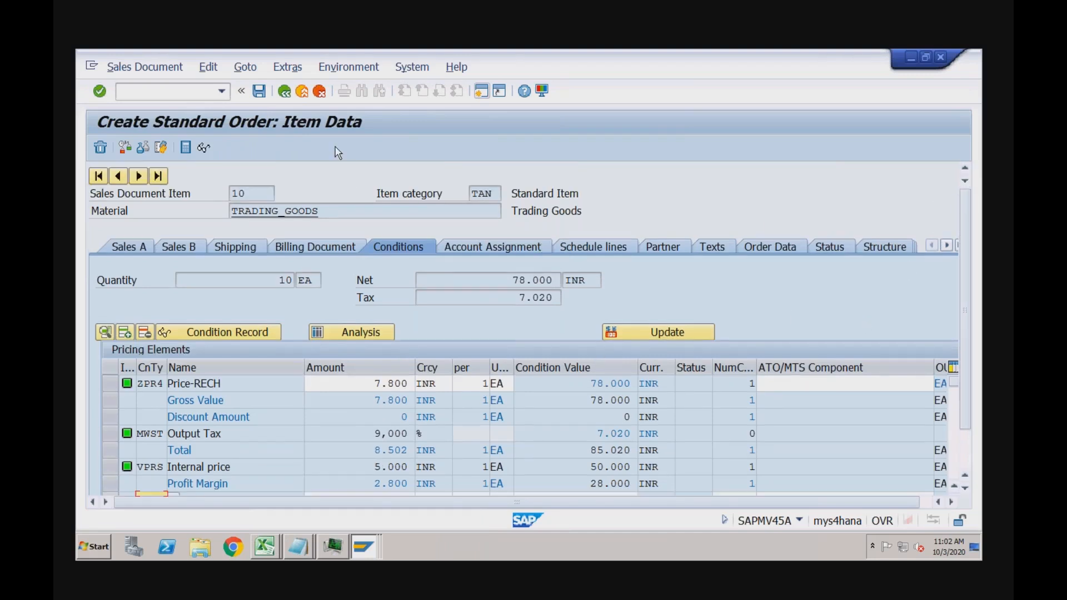
click(284, 91)
click(330, 439)
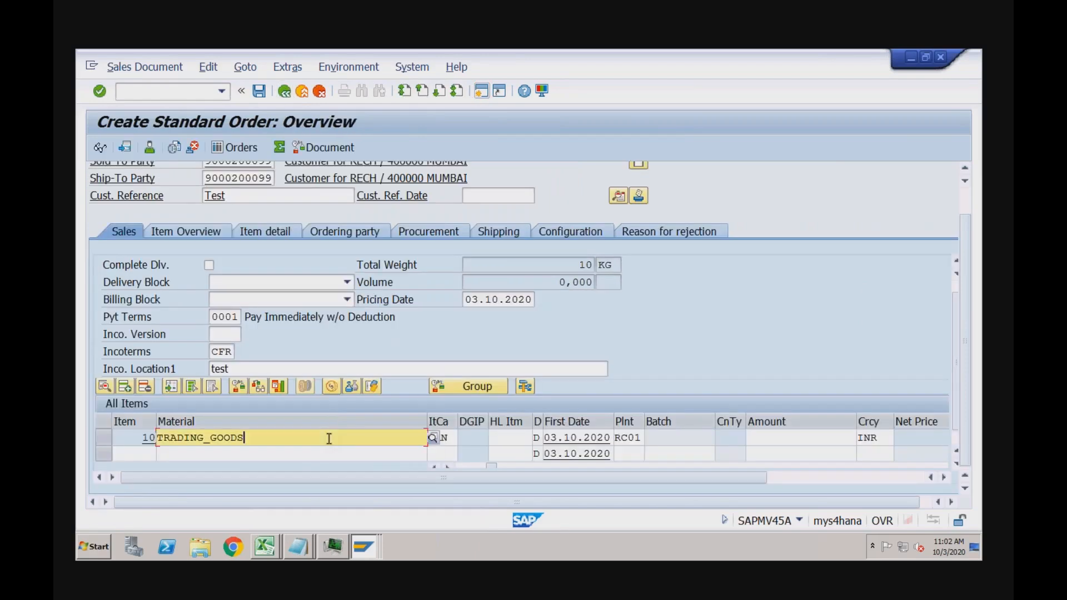
Open the order's header data conditions and check whether the Price-RECH (ZPR4) row can be edited there
click(621, 198)
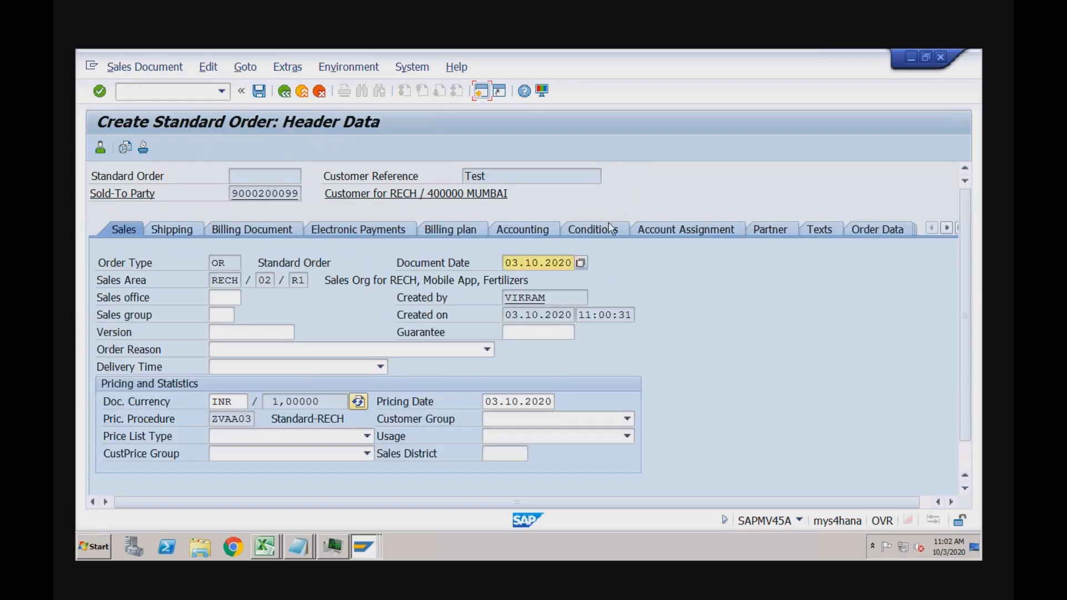
click(609, 232)
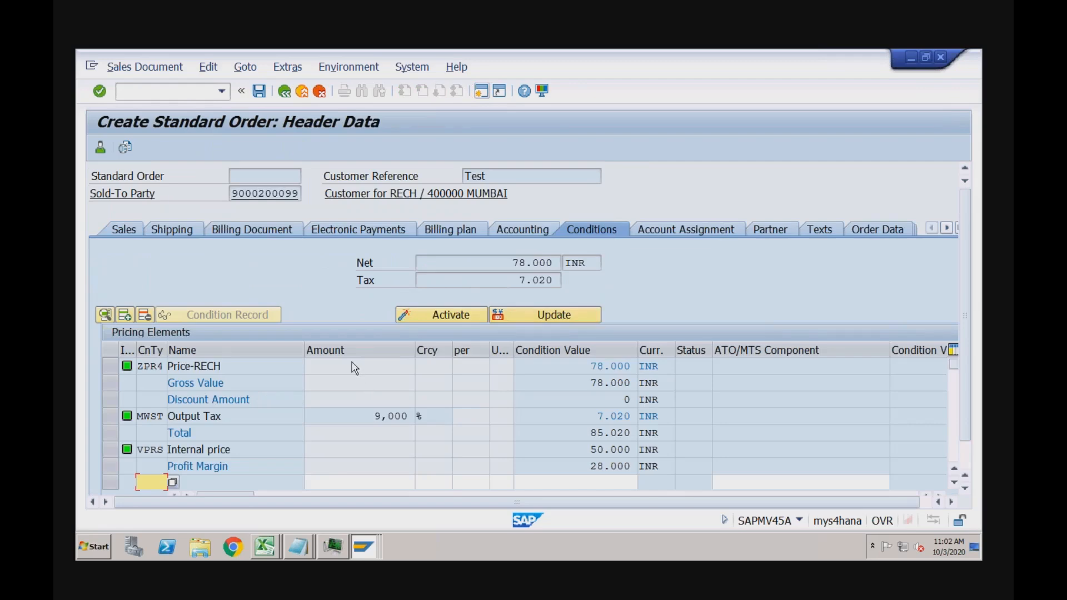
click(157, 367)
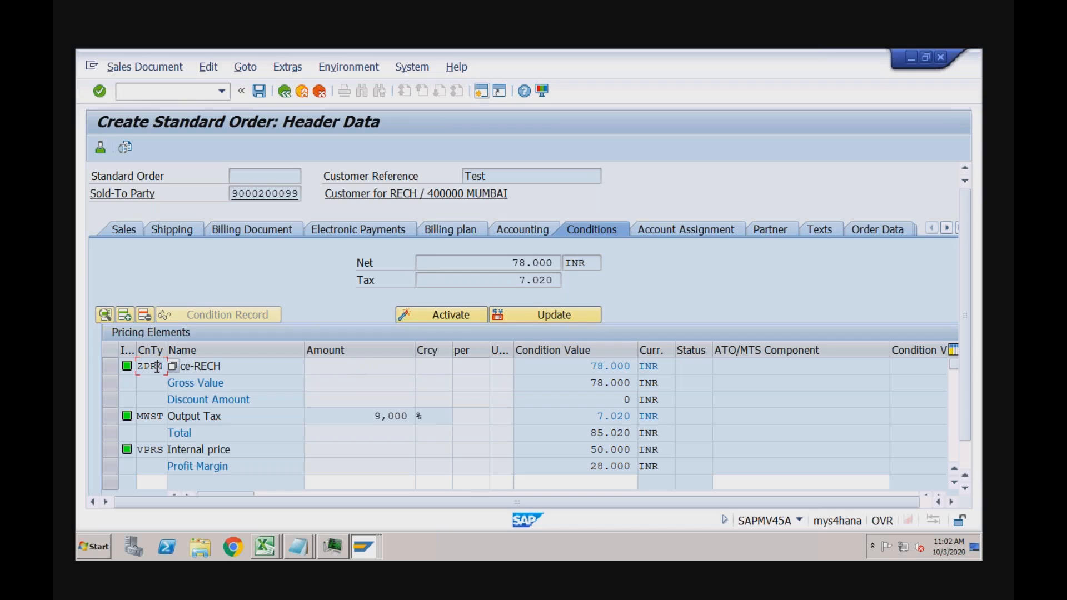
click(229, 367)
Switch back to the ZPR4 condition type details and examine the Scale Basis and Check Scale settings
click(361, 547)
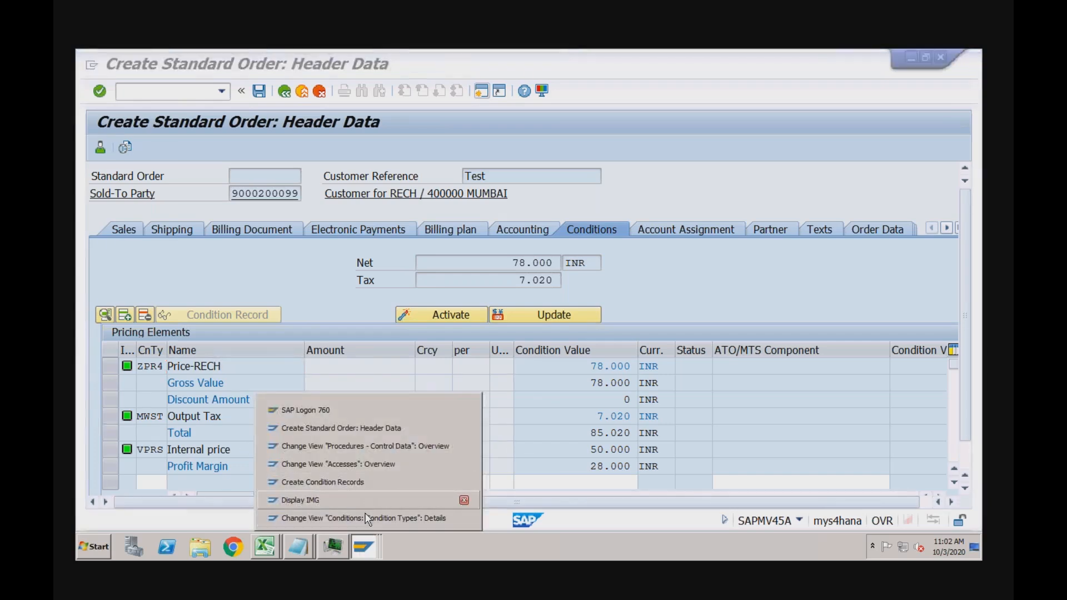
click(365, 518)
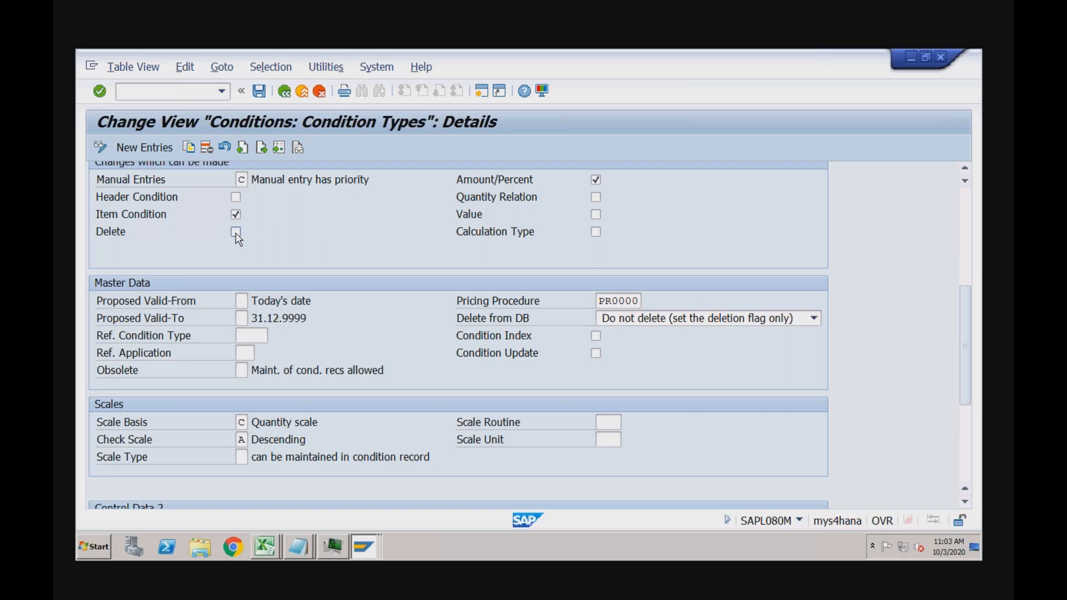
click(245, 424)
click(246, 441)
Switch to the Book2 workbook in Excel and enter 8000 in cell K11
mouse_move(267, 556)
click(274, 519)
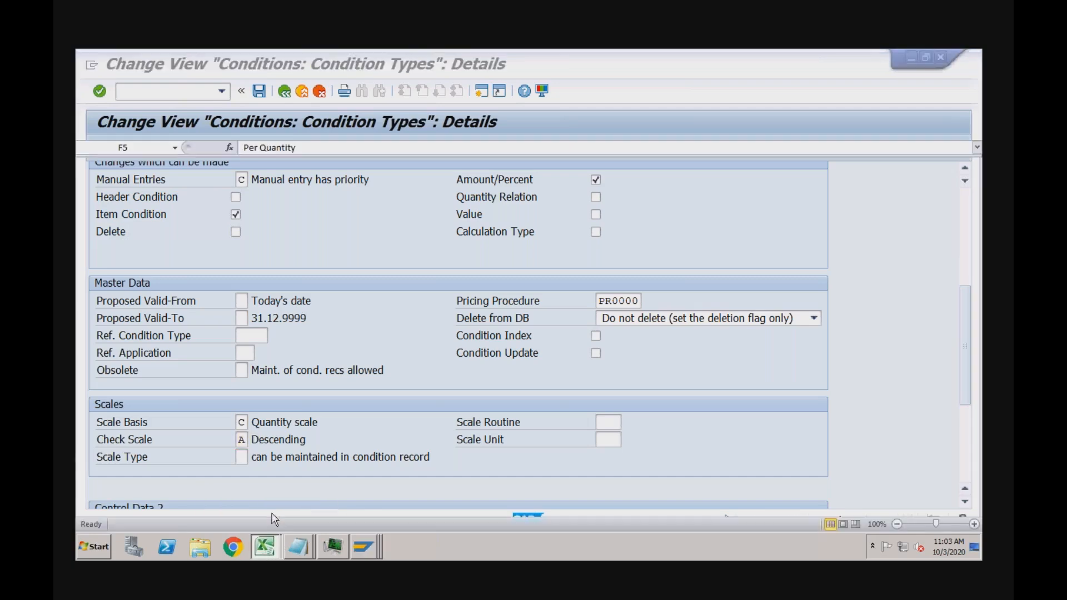
click(595, 307)
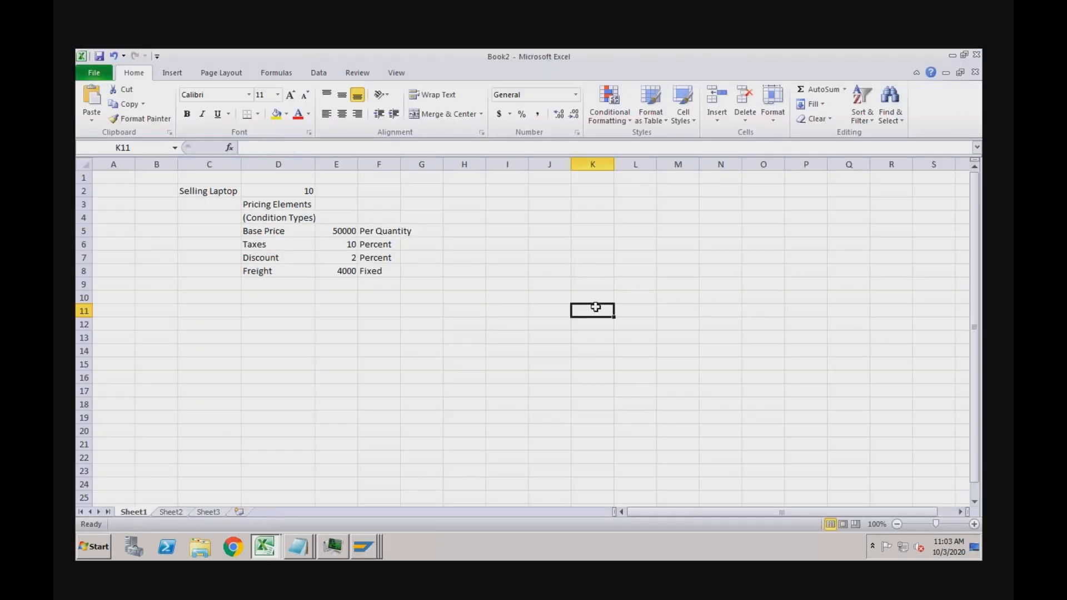
text(8000)
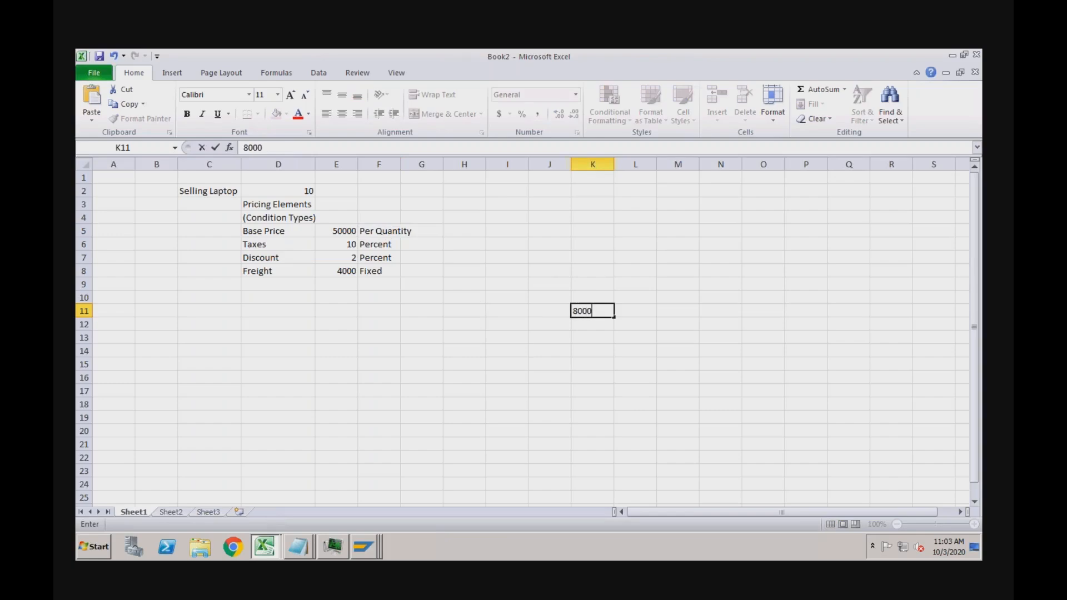
key(Return)
Enter a scale row in cells I14 to K14 with the values 1, 10 and 8000
click(544, 356)
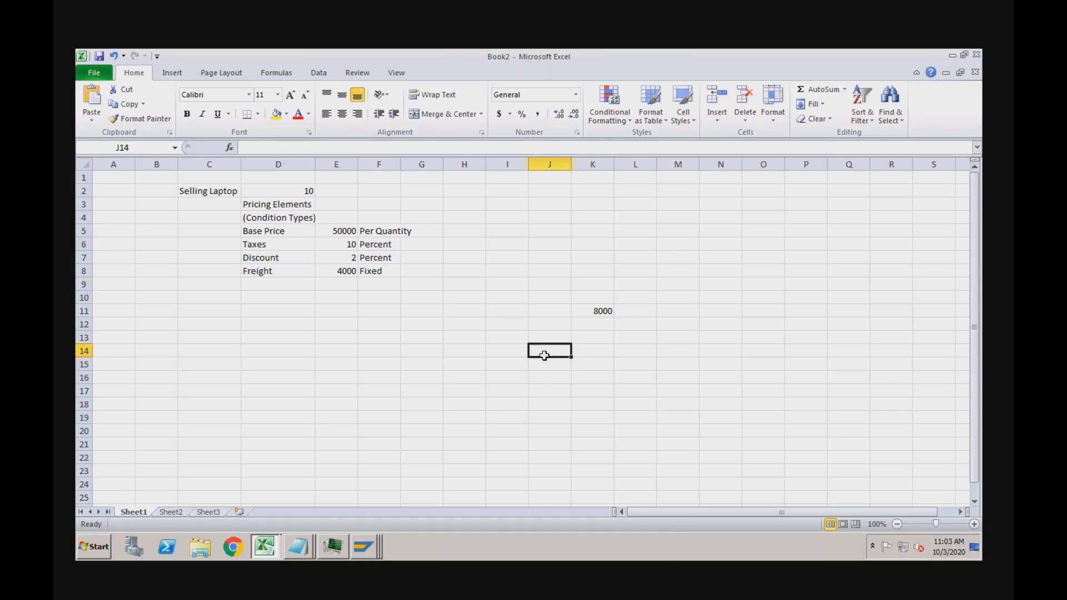
click(514, 351)
text(1)
key(Tab)
text(10)
key(Tab)
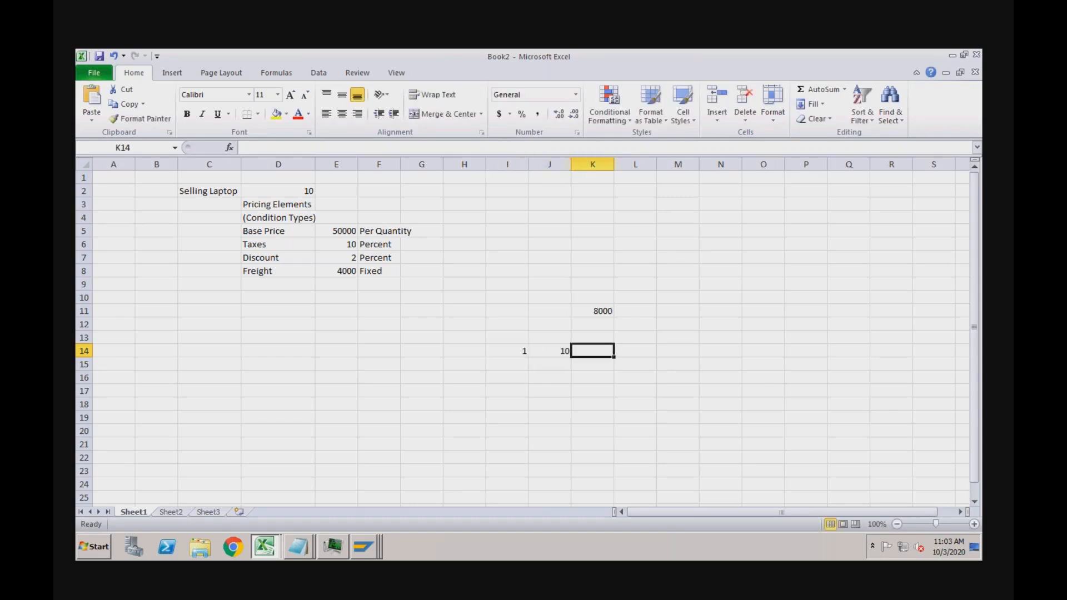
text(8000)
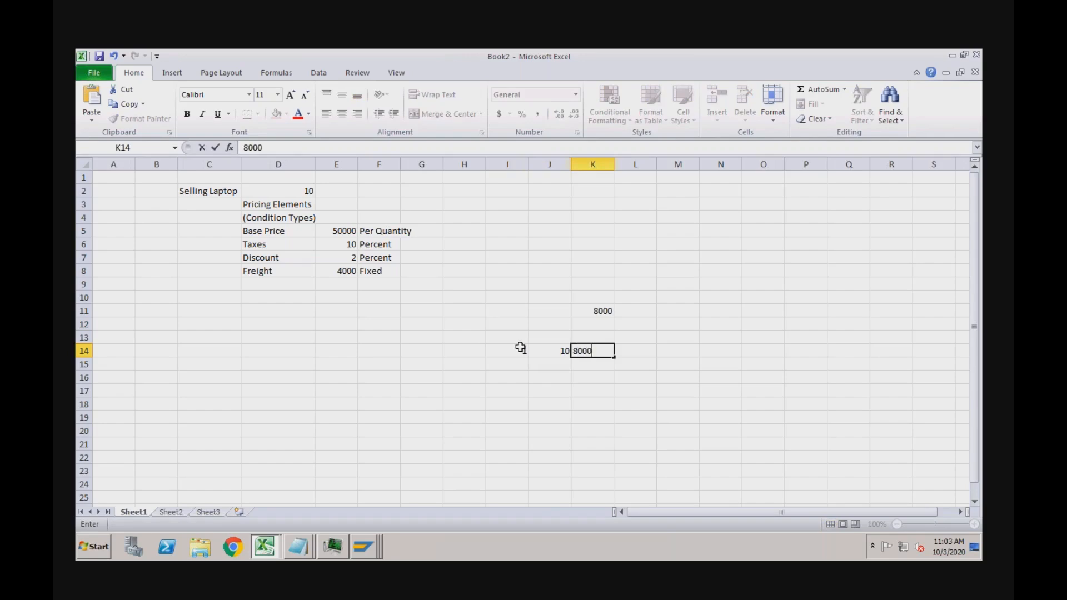
key(Return)
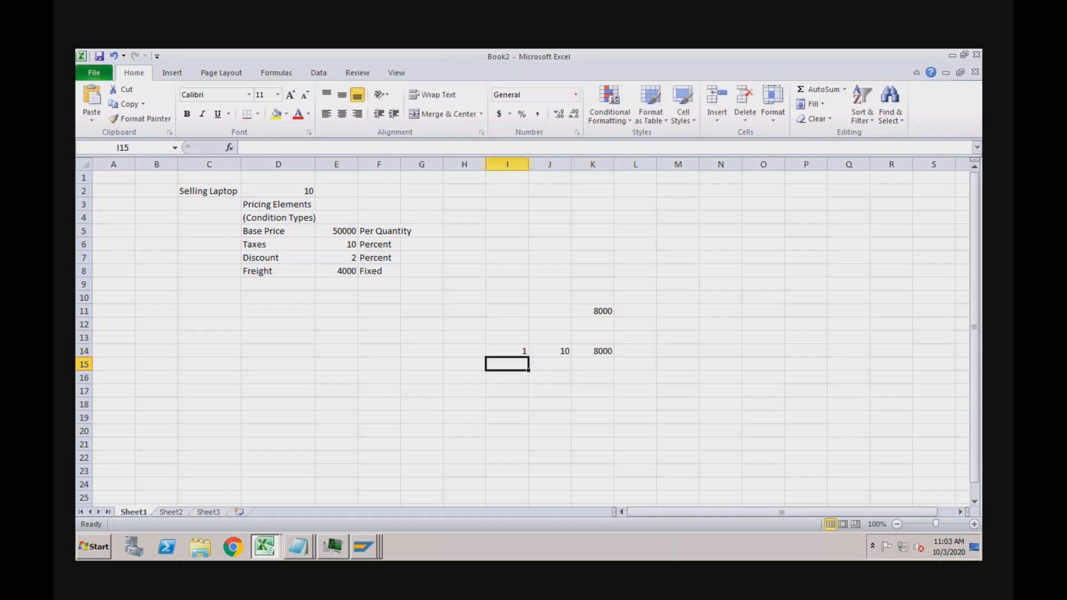
Enter the second scale row in cells I15 to K15 with the values 11, 50 and 7900
text(11)
key(Tab)
text(50)
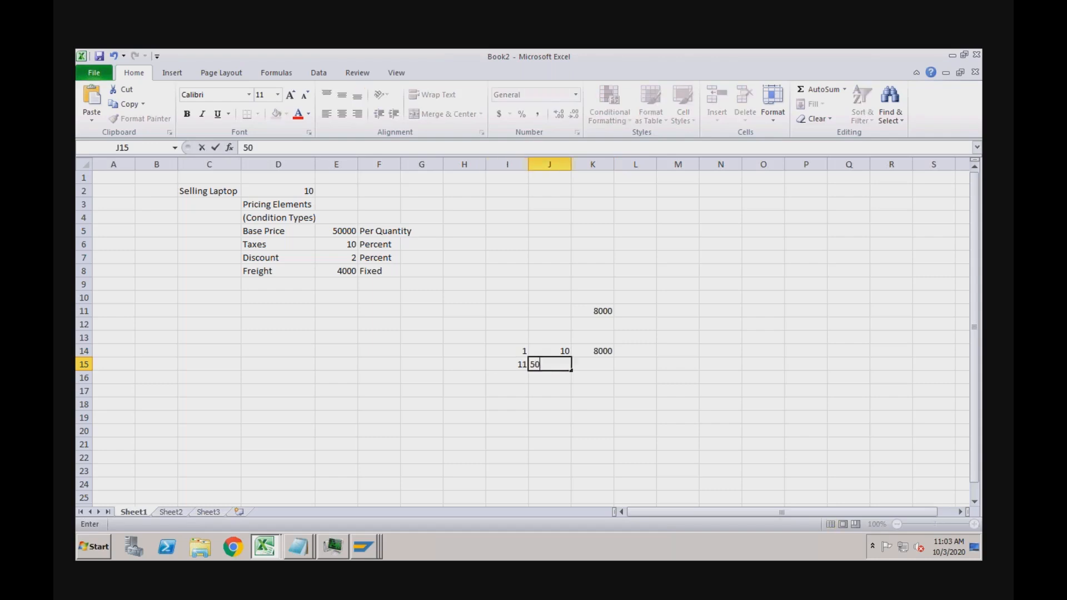
key(Tab)
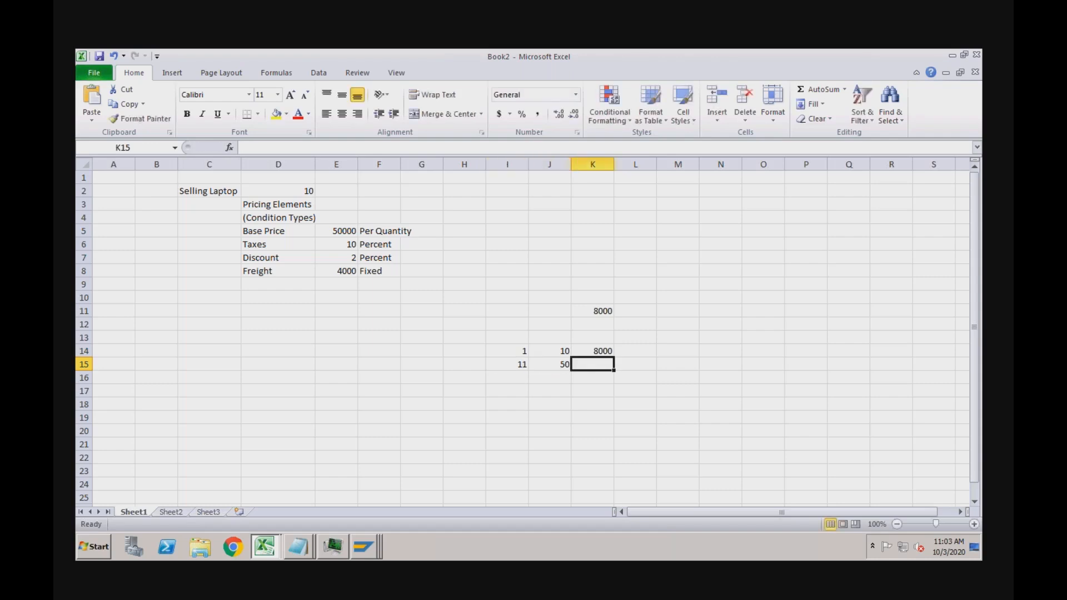
text(7900)
key(Return)
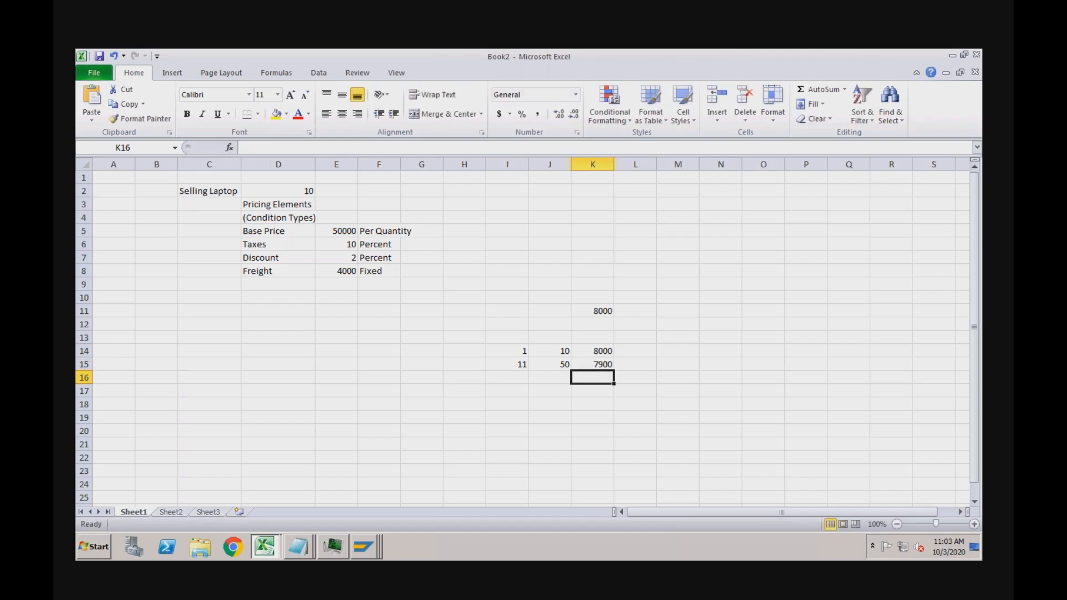
Enter the third scale row in cells I16 to K16 with the values 50, 1000 and 7600
text(50)
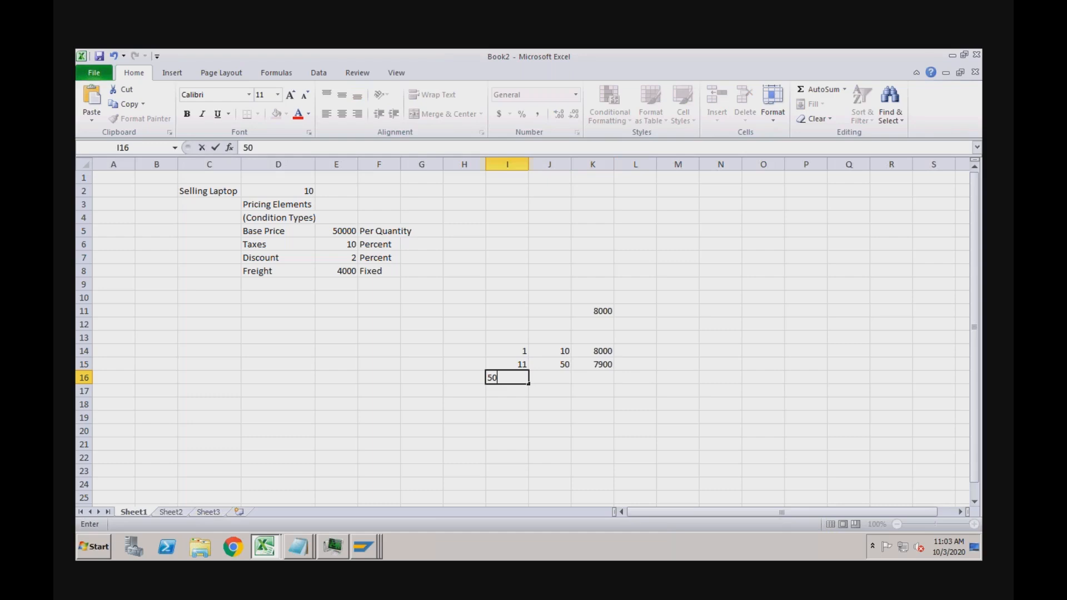
key(Tab)
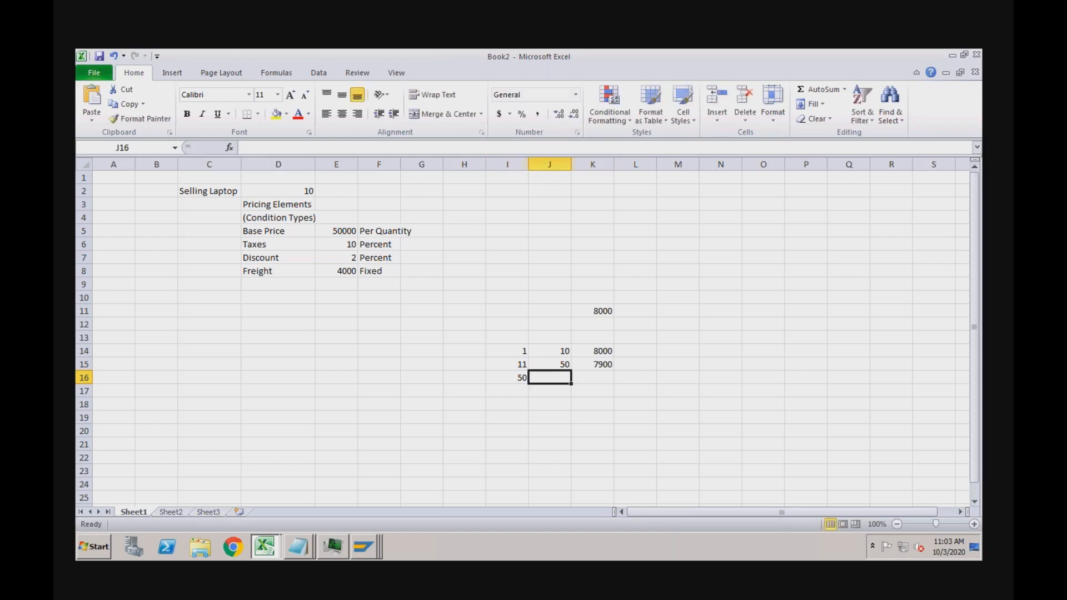
text(1000)
key(Tab)
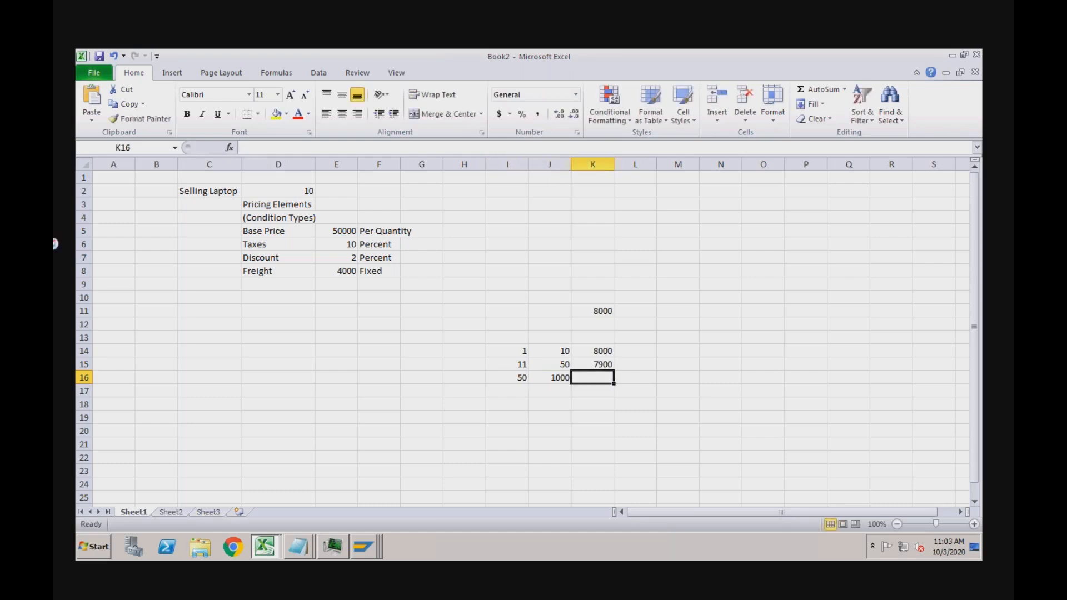
text(7600)
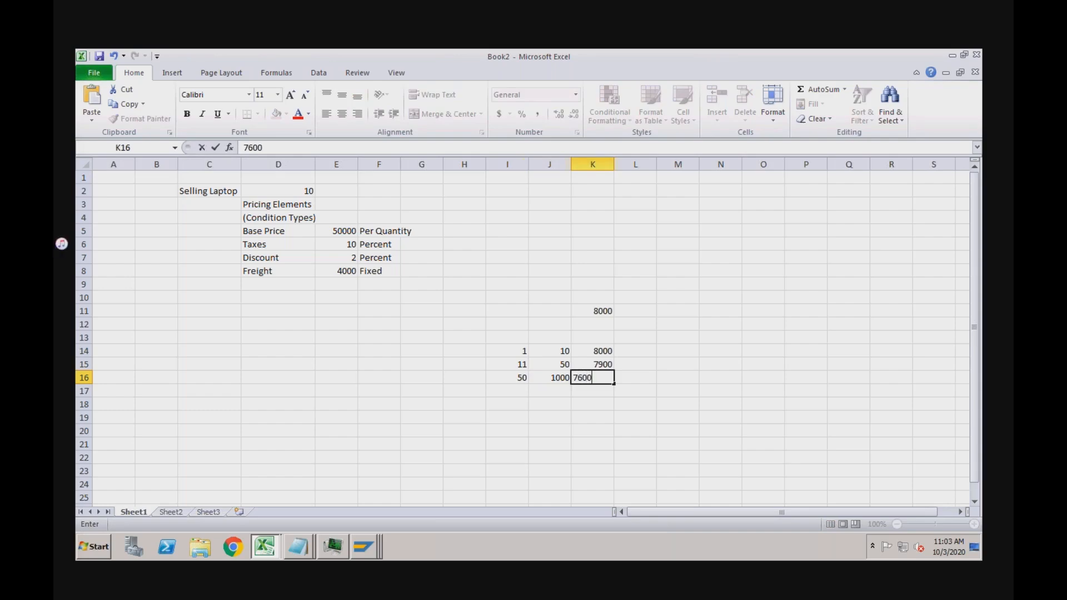
key(Return)
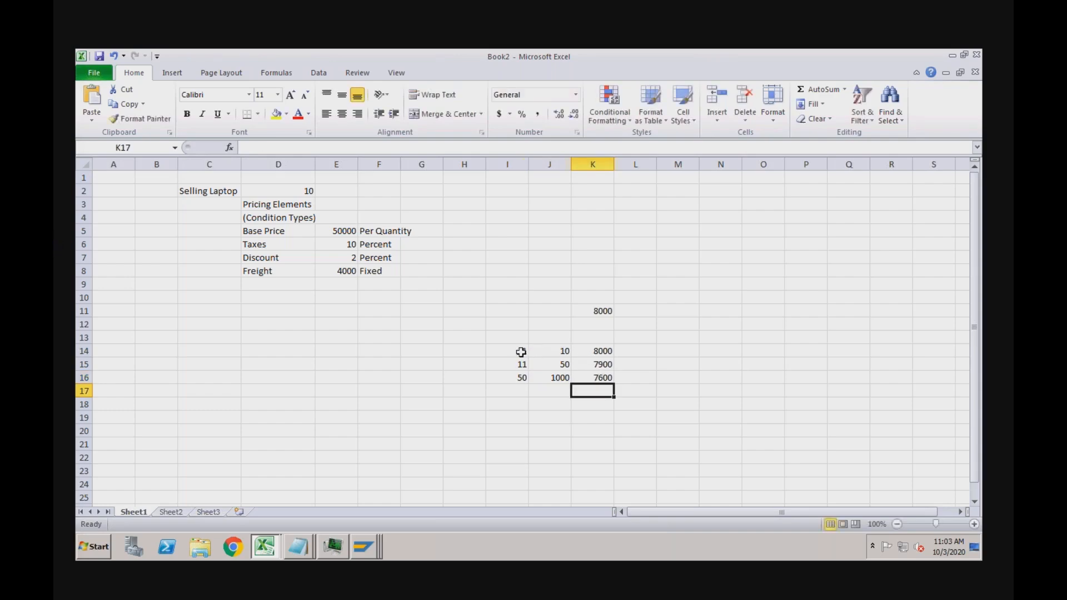
Review the quantity ranges in I14:J16 and the matching prices in K14:K16
drag(517, 352, 553, 382)
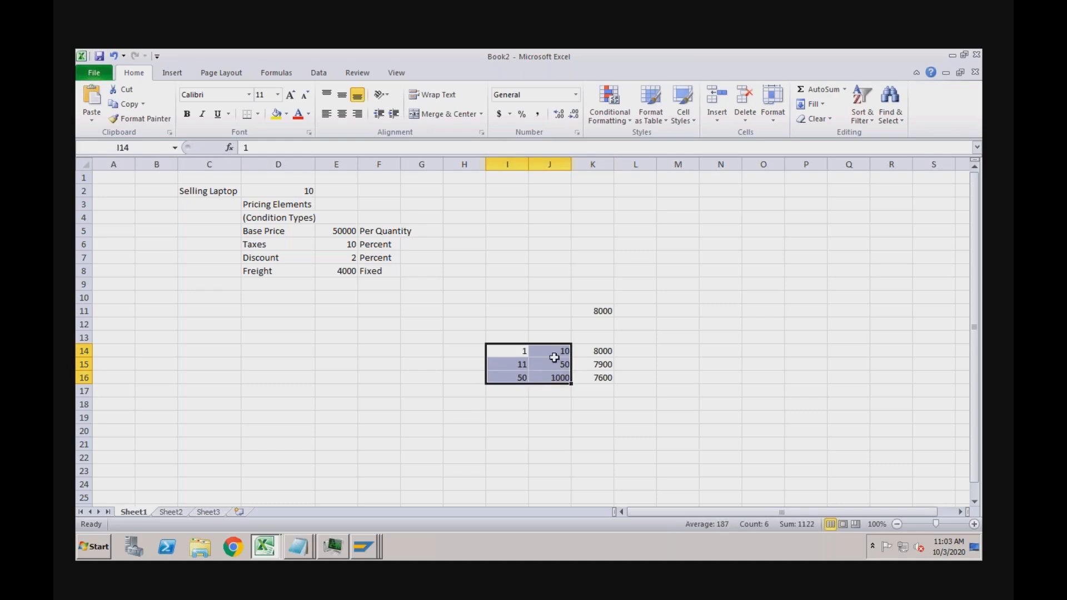
click(518, 351)
drag(593, 352, 593, 377)
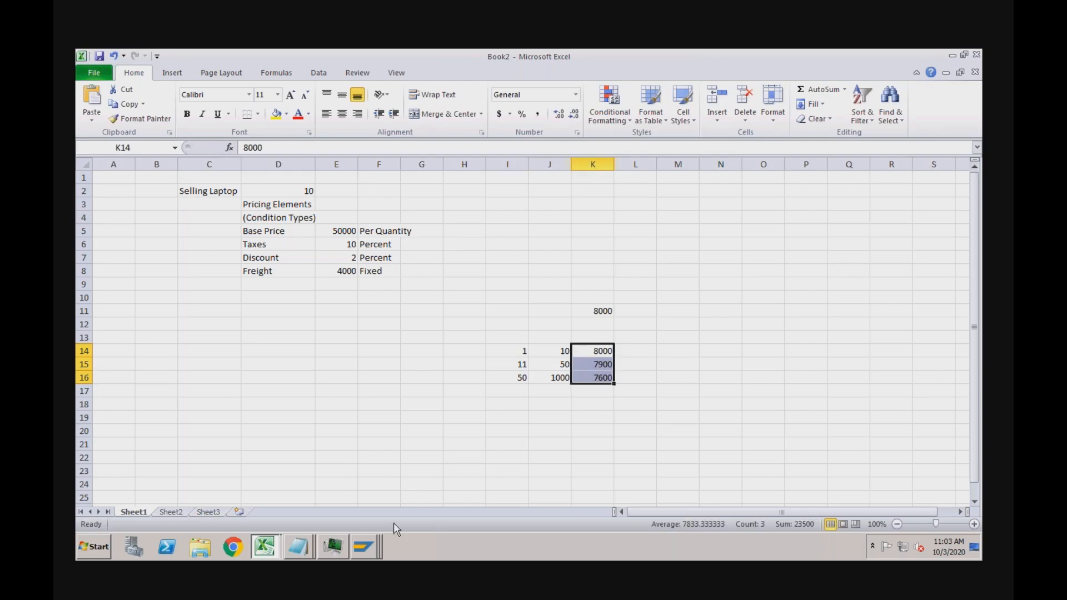
Switch to SAP's Create Condition Records session and start a ZPR4 record with the Customer/Material key combination
click(365, 549)
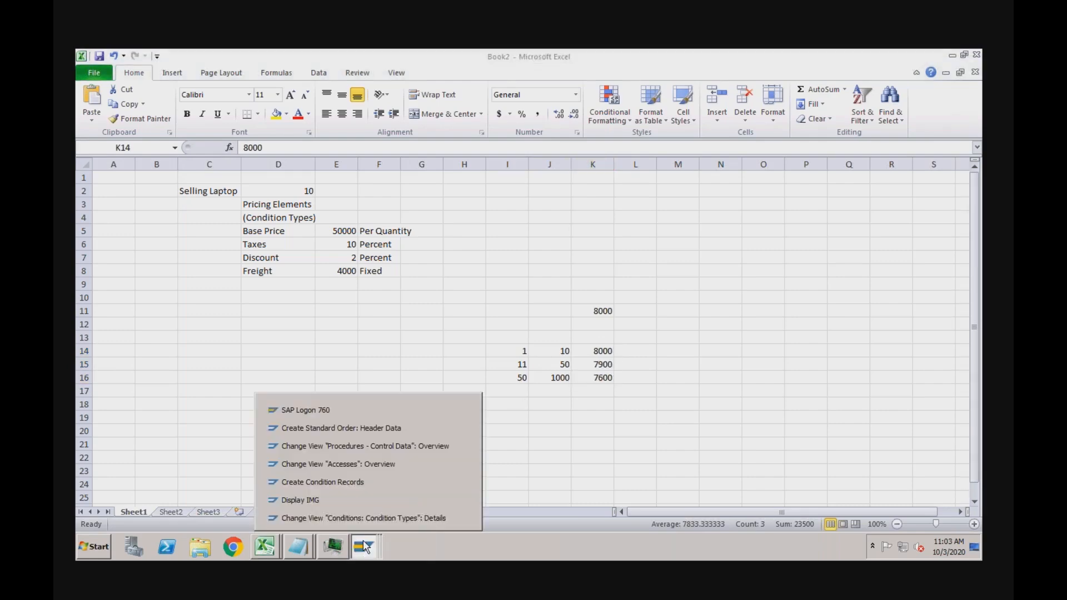
click(347, 482)
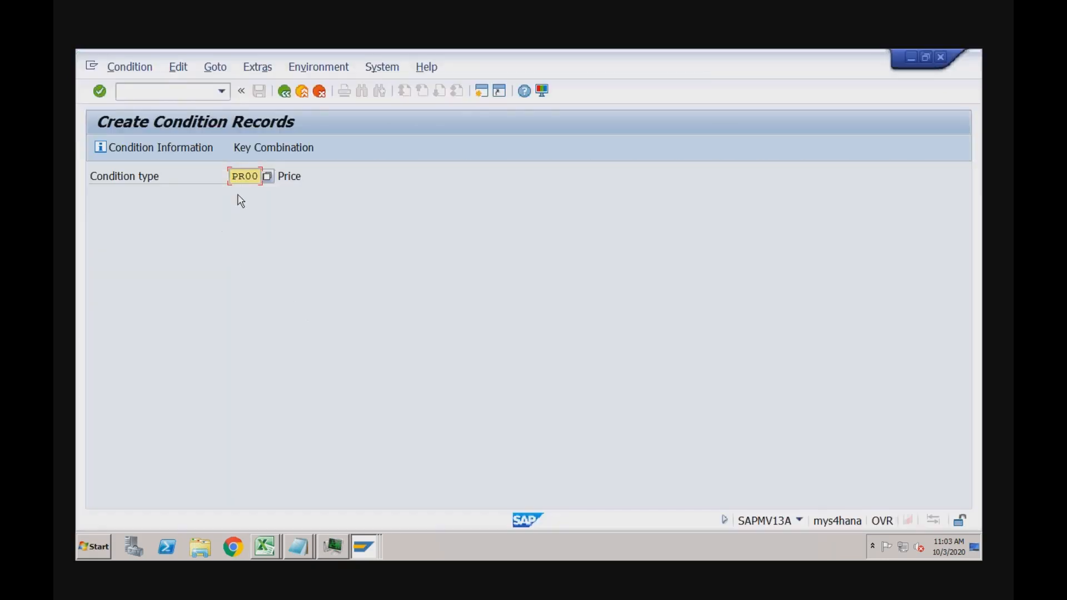
drag(234, 174, 260, 175)
text(vpr4)
key(Return)
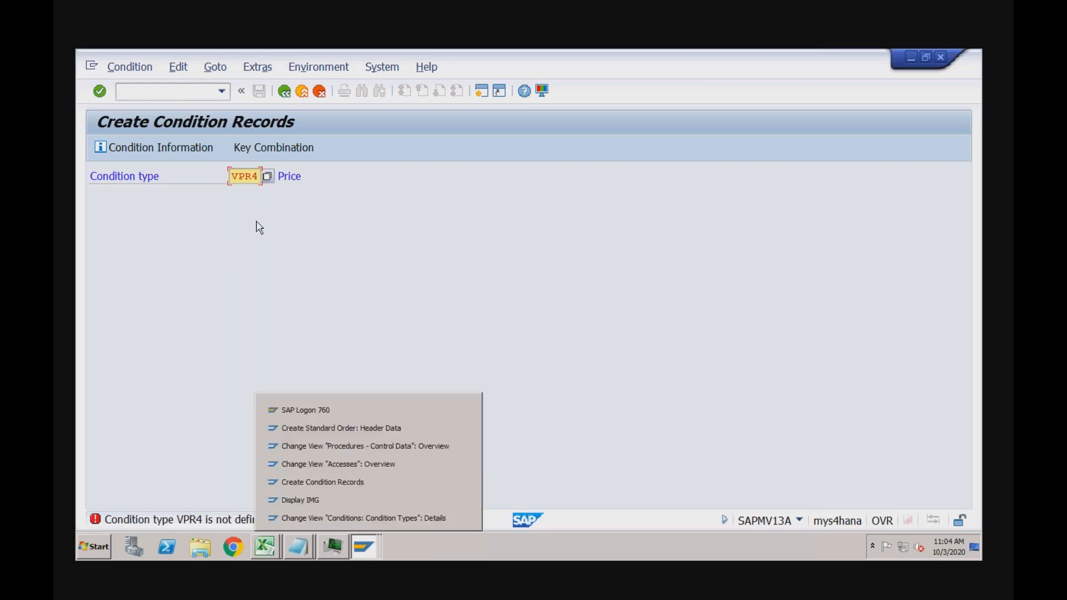
click(236, 176)
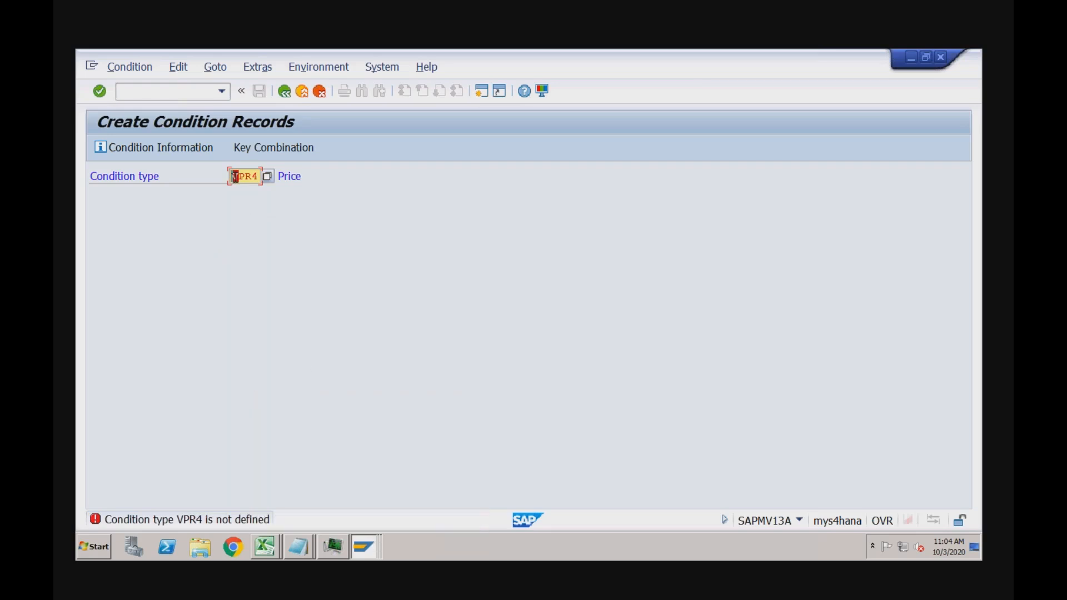
text(Z)
key(Return)
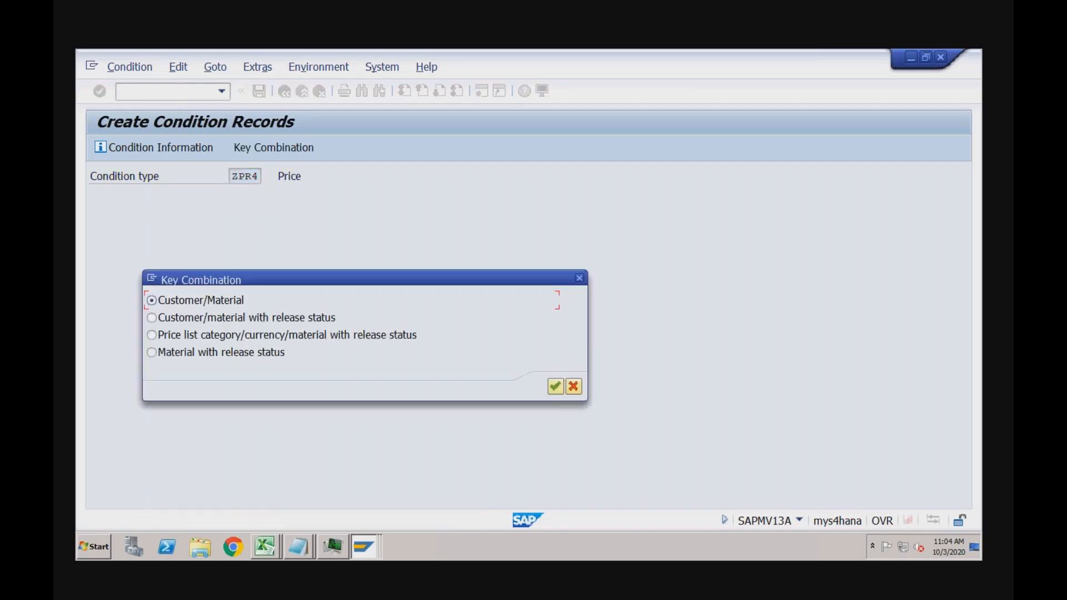
click(555, 385)
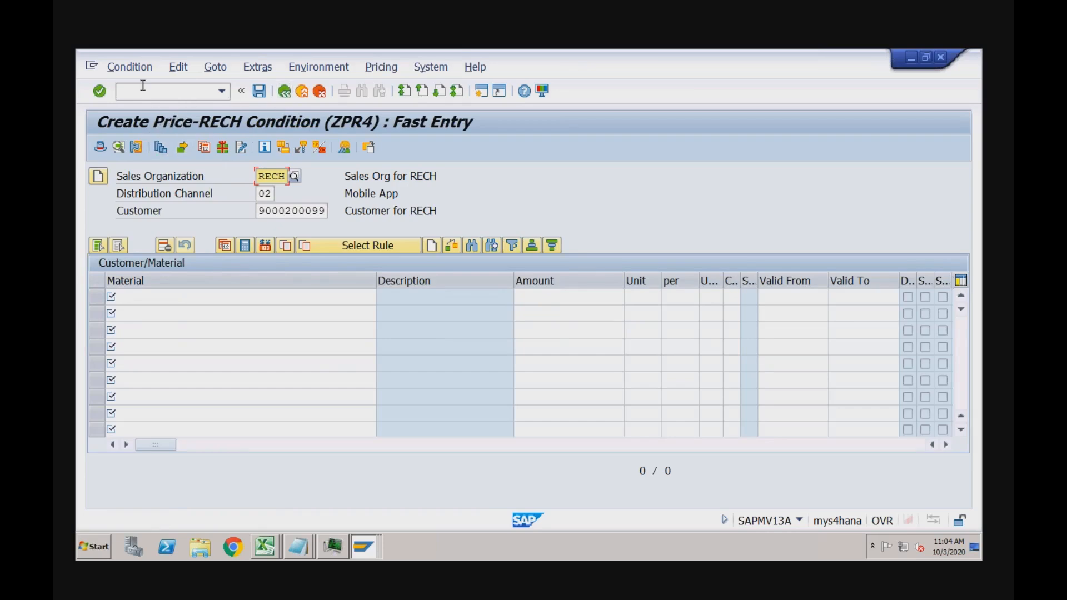
Change over to editing the existing ZPR4 condition record and open the scales for TRADING_GOODS
click(129, 66)
click(142, 120)
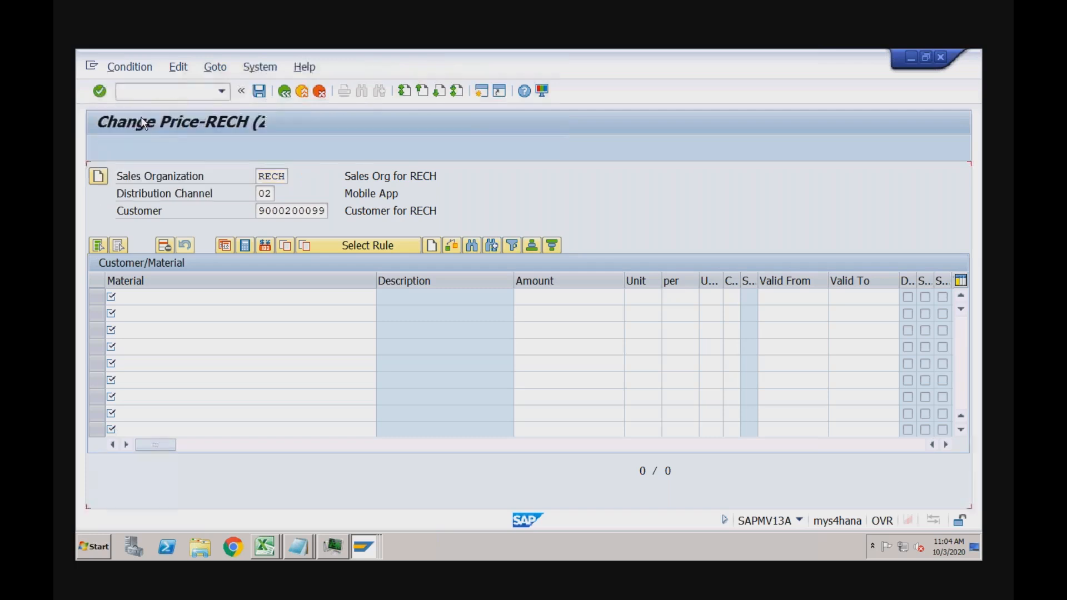
click(100, 146)
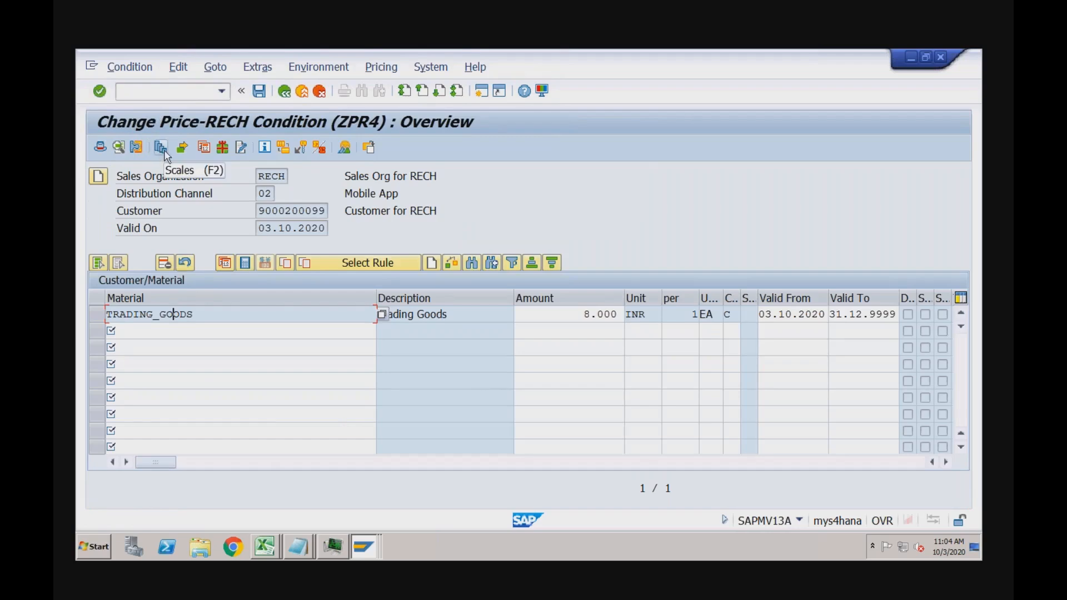
click(166, 152)
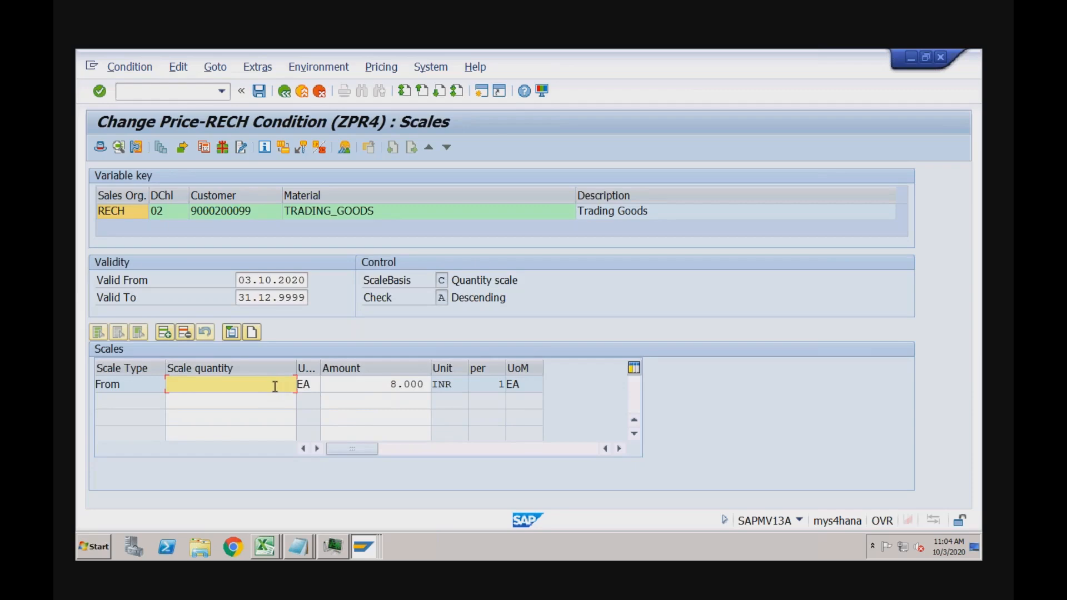
Set the first scale quantity to 1 and add a second scale line from quantity 11 with amount 7900
click(368, 386)
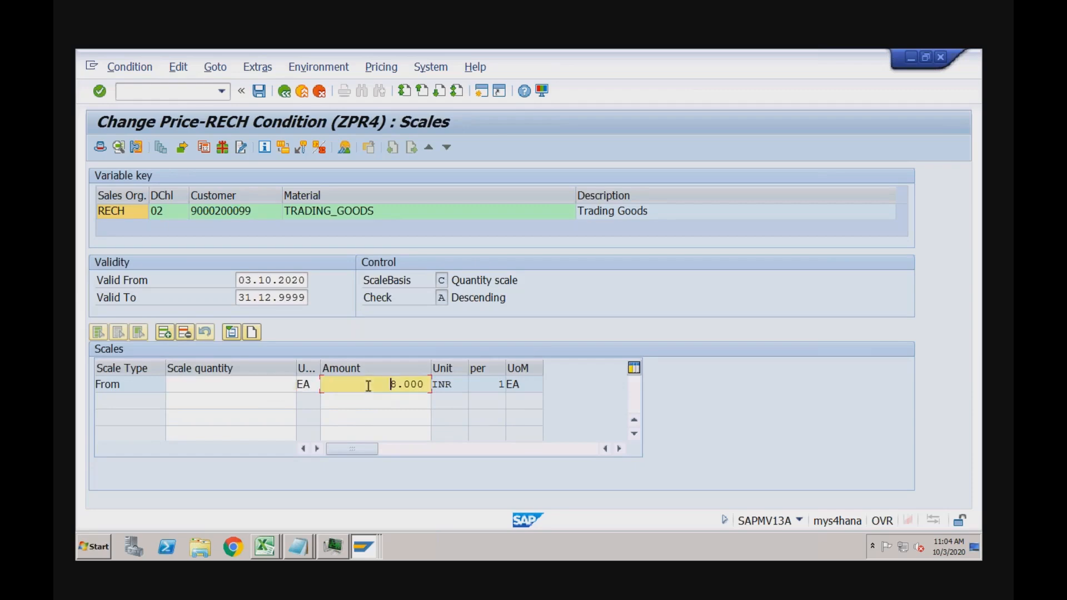
click(282, 386)
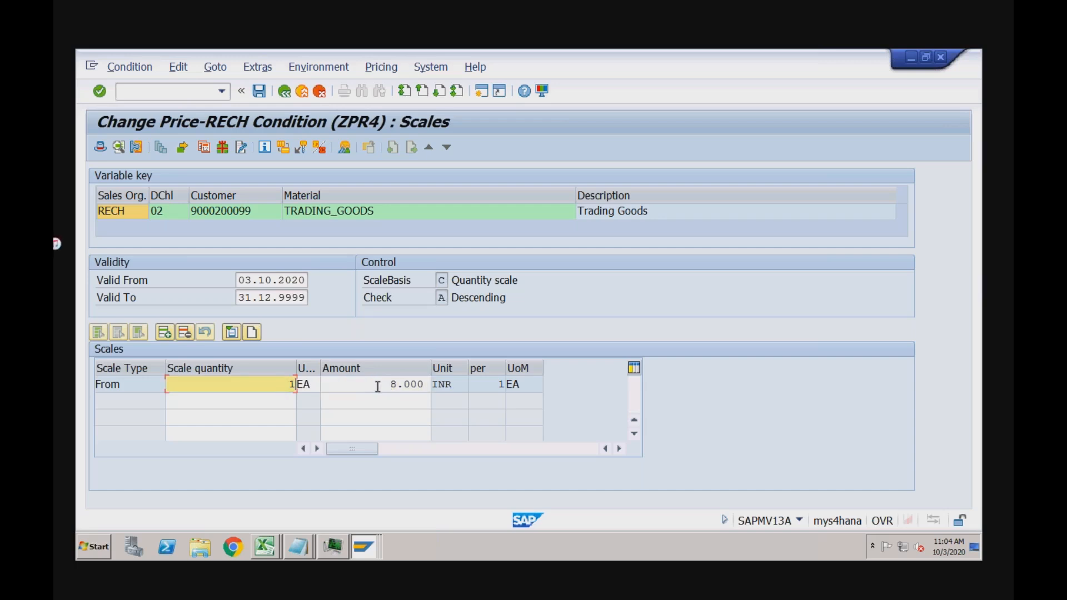
click(376, 384)
click(272, 405)
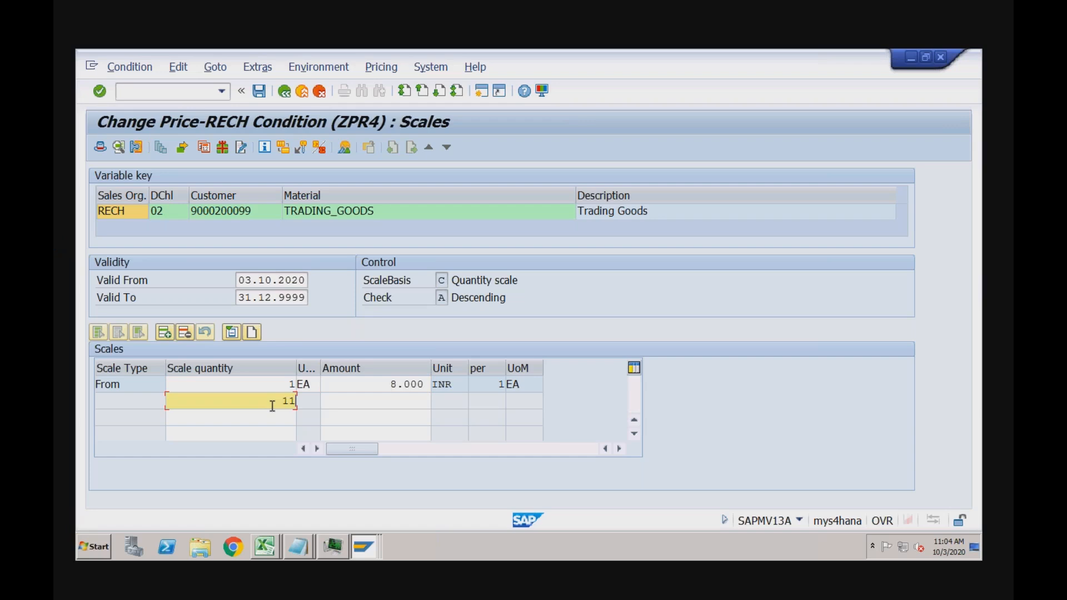
key(Tab)
text(7900)
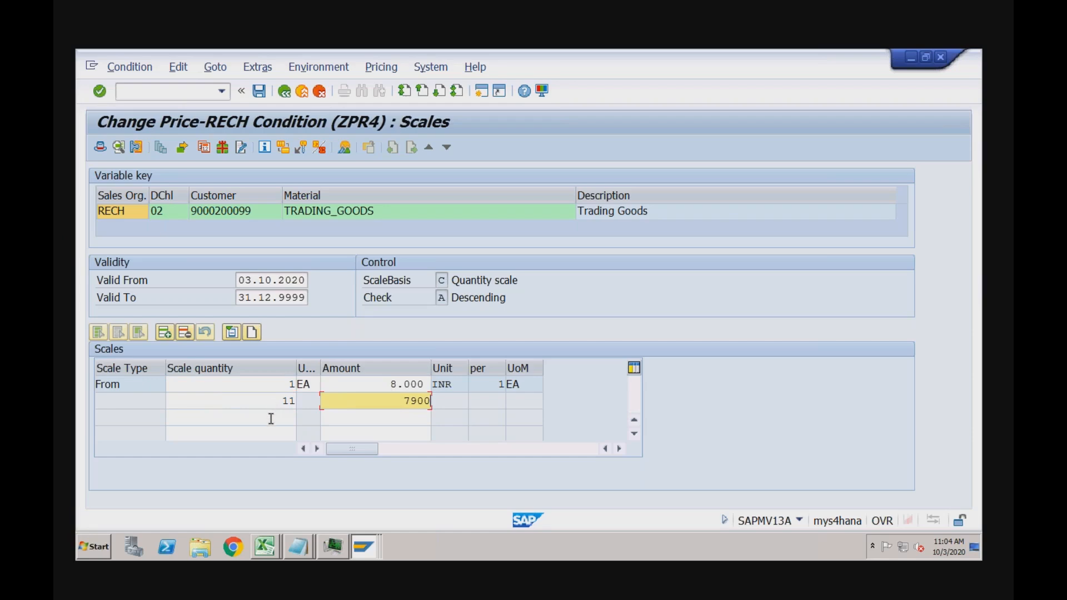
Add a third scale line from quantity 51 with amount 7600 and save the condition record
click(270, 419)
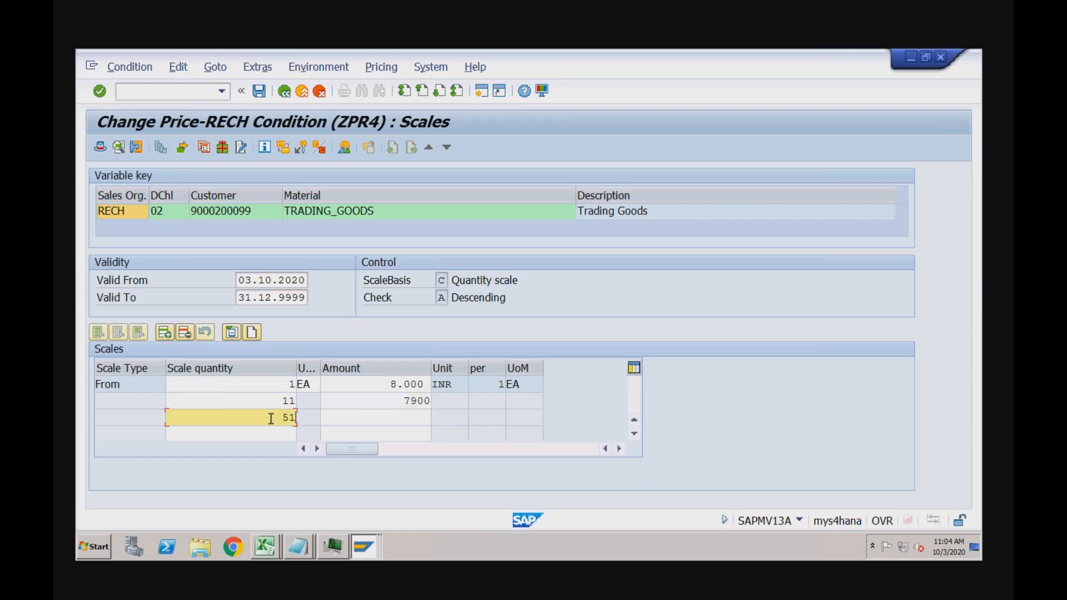
key(Tab)
text(7.600)
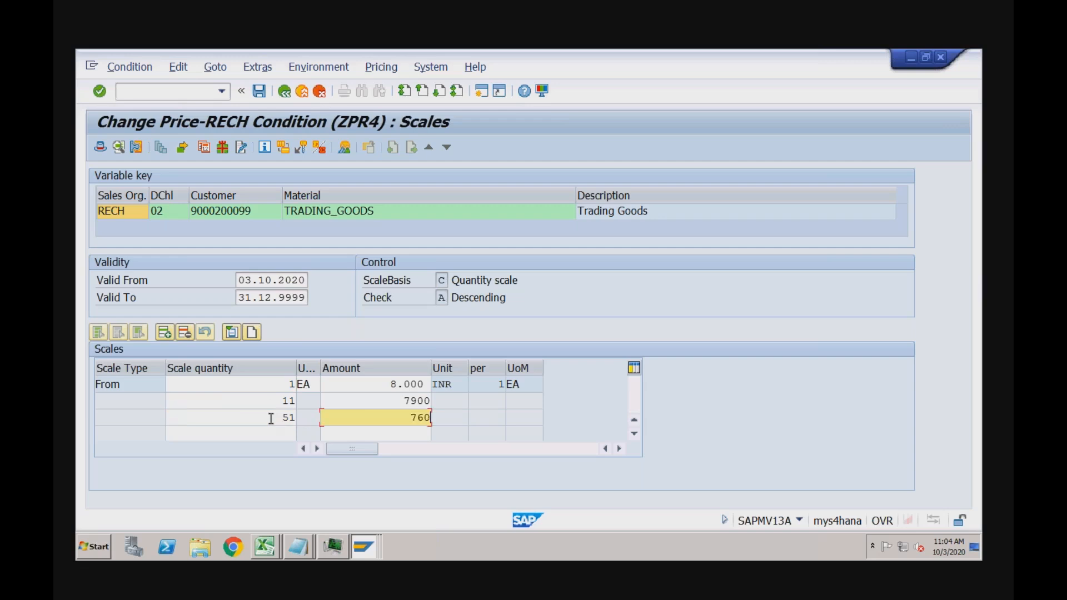
key(Return)
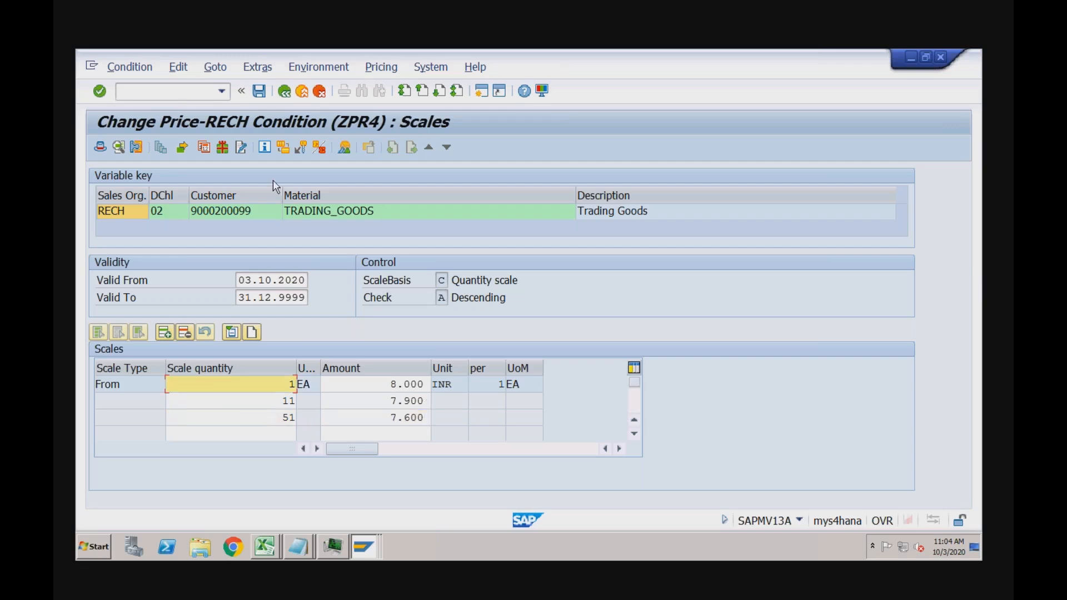
click(259, 90)
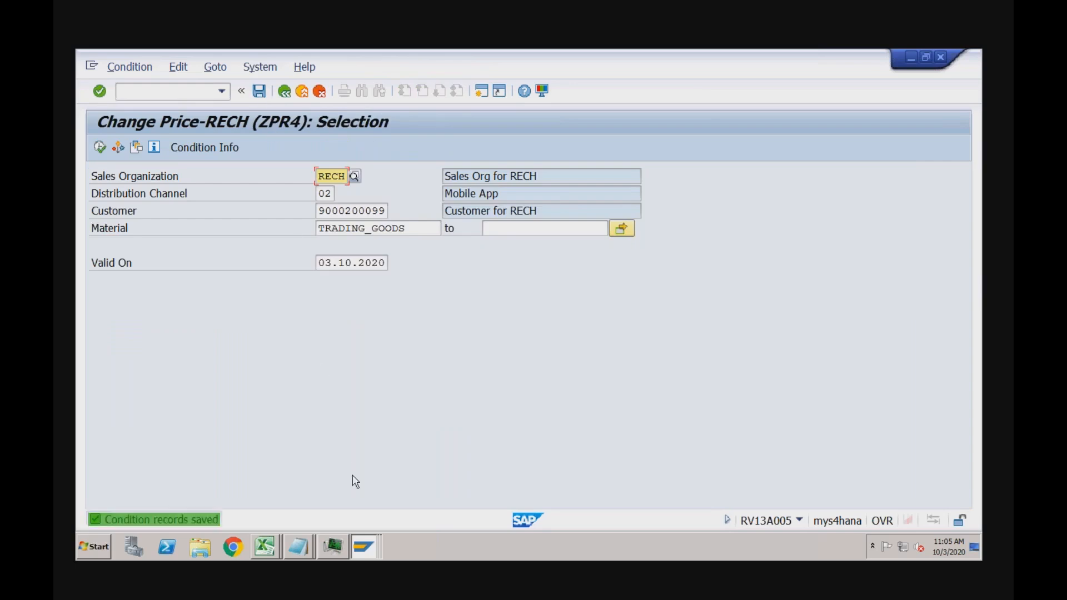
Switch to the Create Standard Order session and return from the header data to the order overview
click(363, 542)
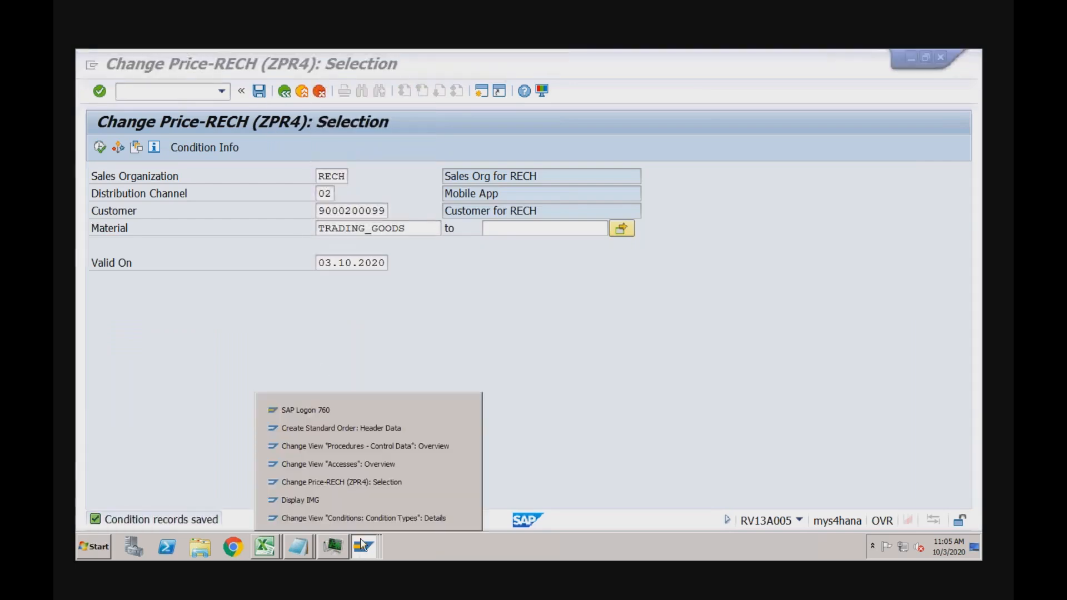
click(369, 428)
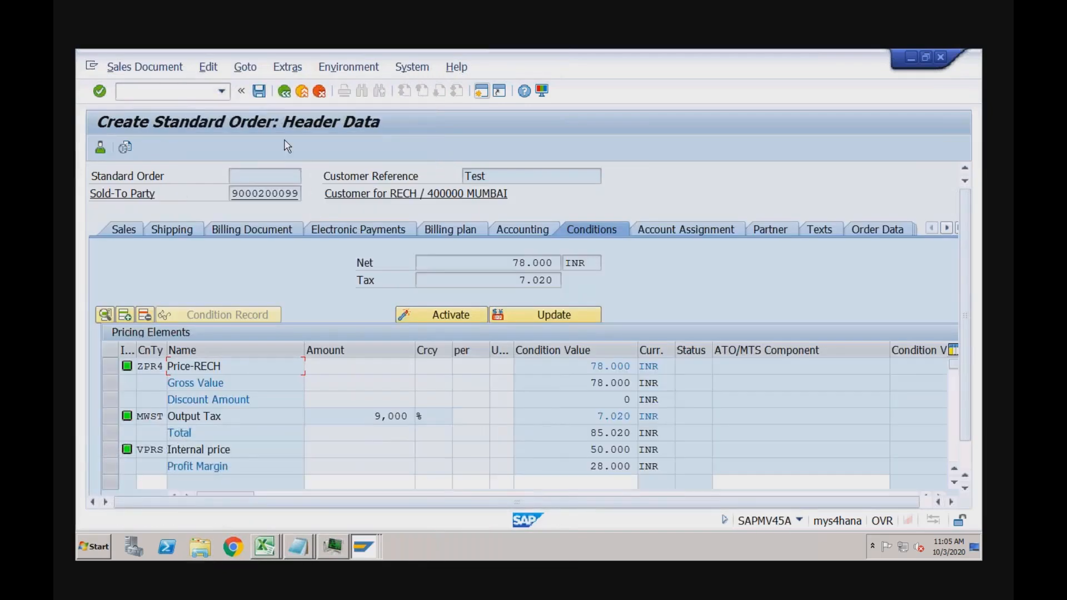
click(284, 91)
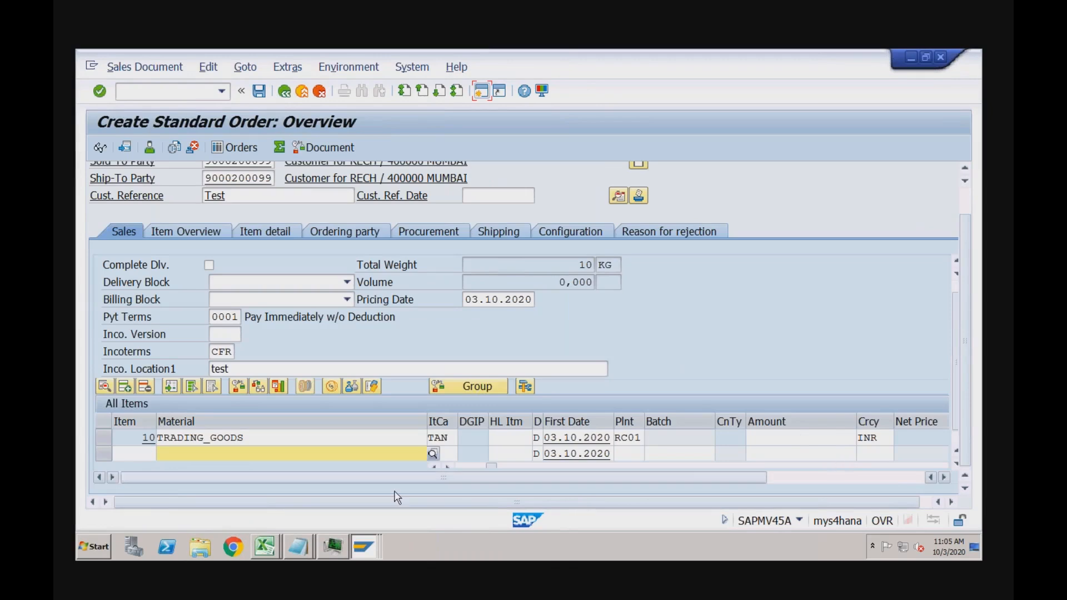
Set the order quantity of item 10 TRADING_GOODS to 11
click(443, 437)
key(shift+Tab)
key(shift+Tab)
key(shift+Tab)
key(shift+Tab)
key(shift+Tab)
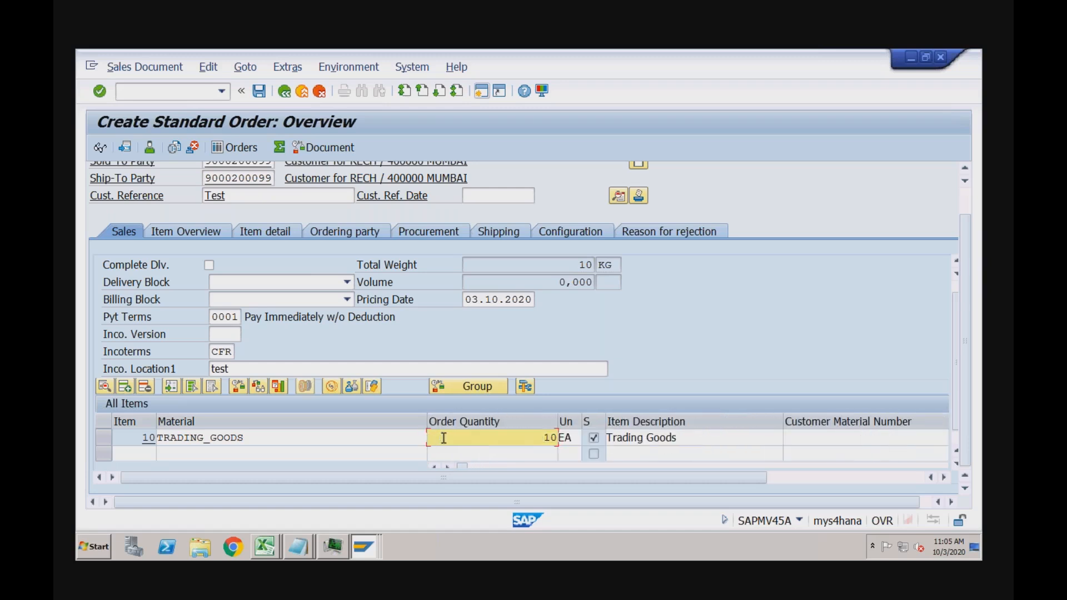
click(546, 438)
drag(556, 438, 564, 440)
text(11)
key(Return)
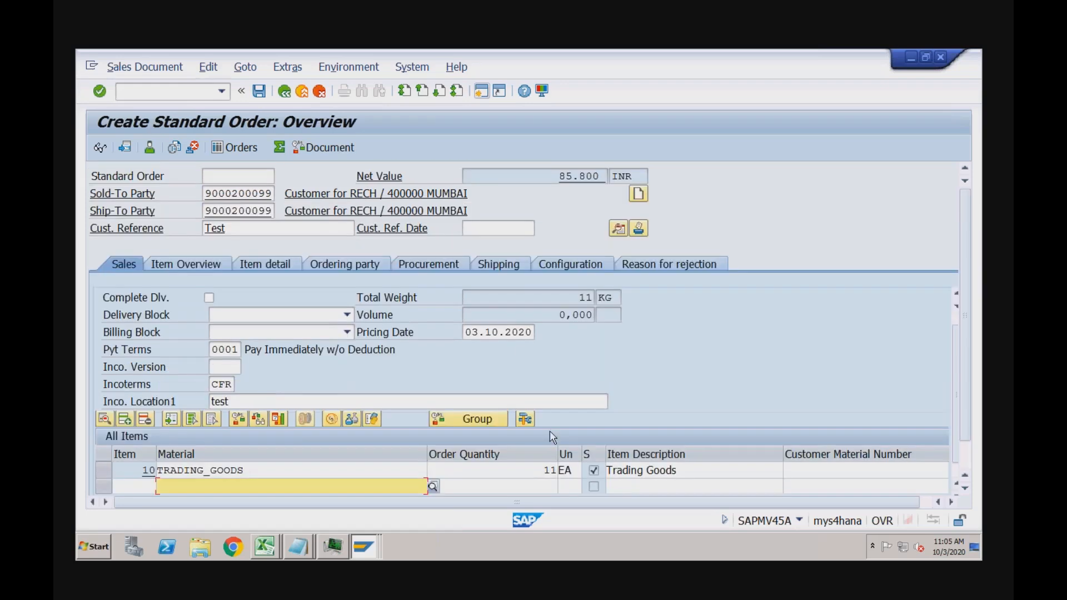
Open the pricing conditions of order item 10 and check the ZPR4 price amount
double_click(452, 470)
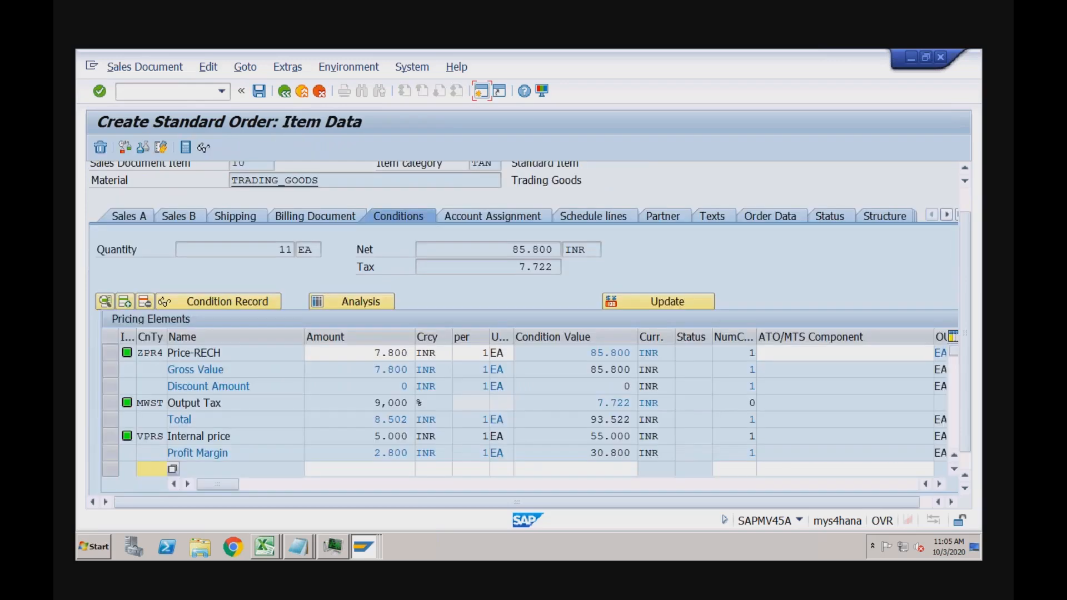
click(367, 352)
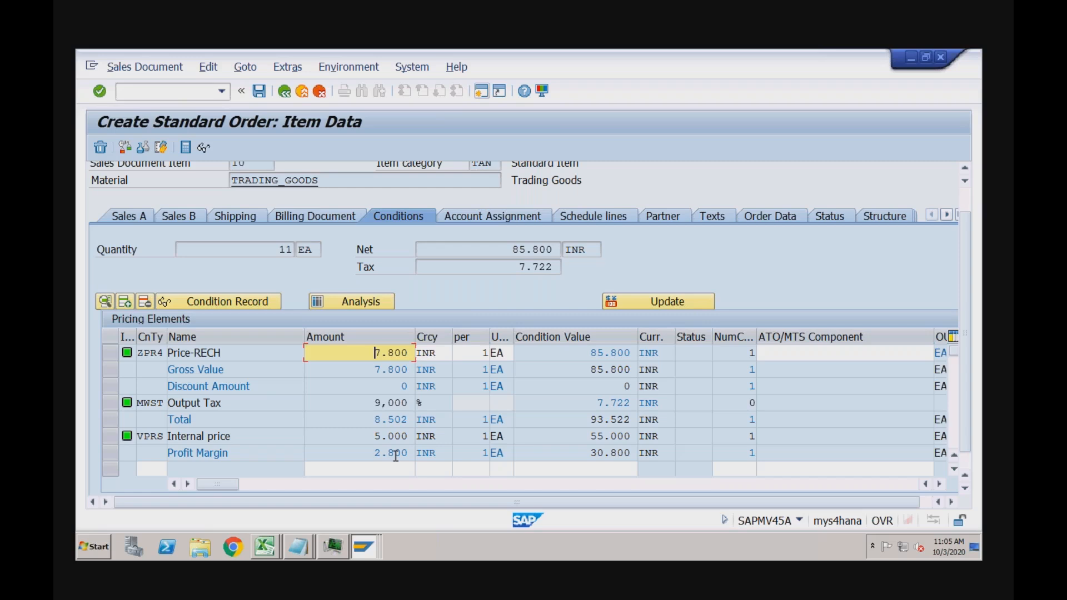
Switch to the Change Price-RECH (ZPR4) session and review the quantity scales of the TRADING_GOODS condition record
click(364, 549)
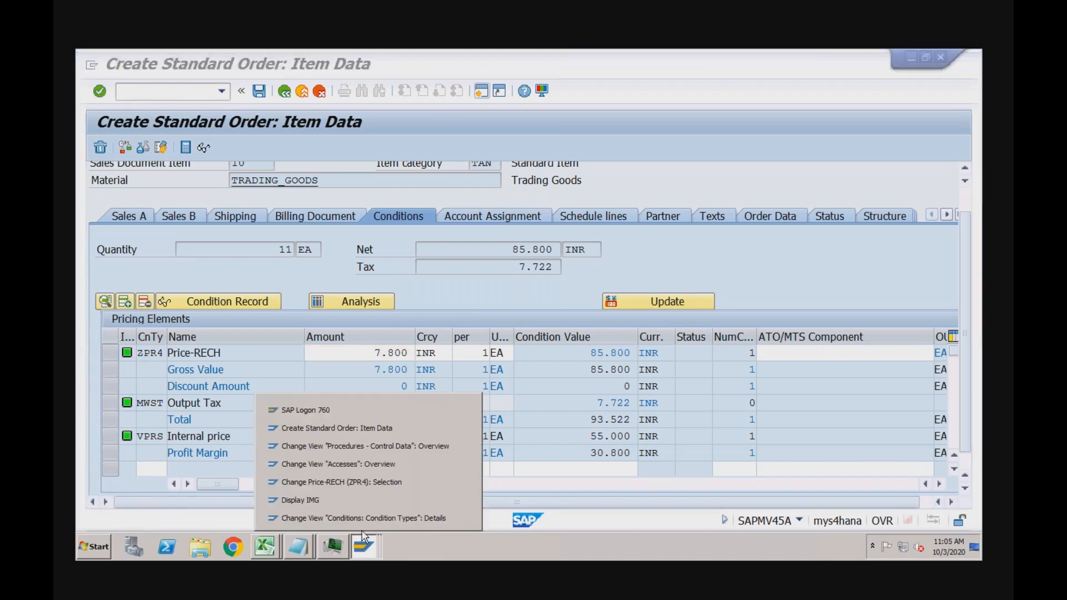
click(359, 484)
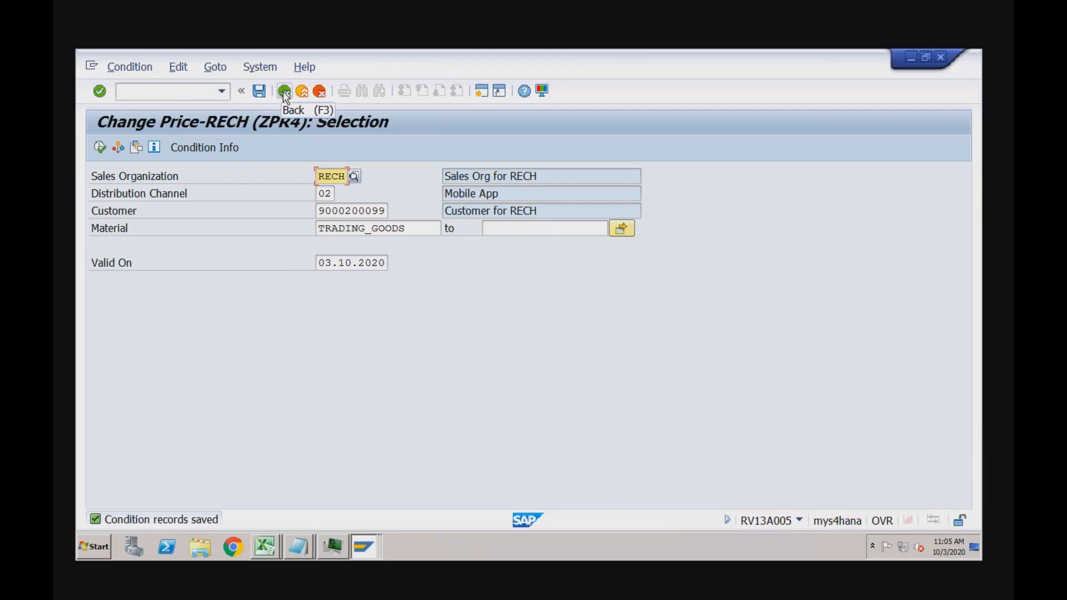
click(100, 147)
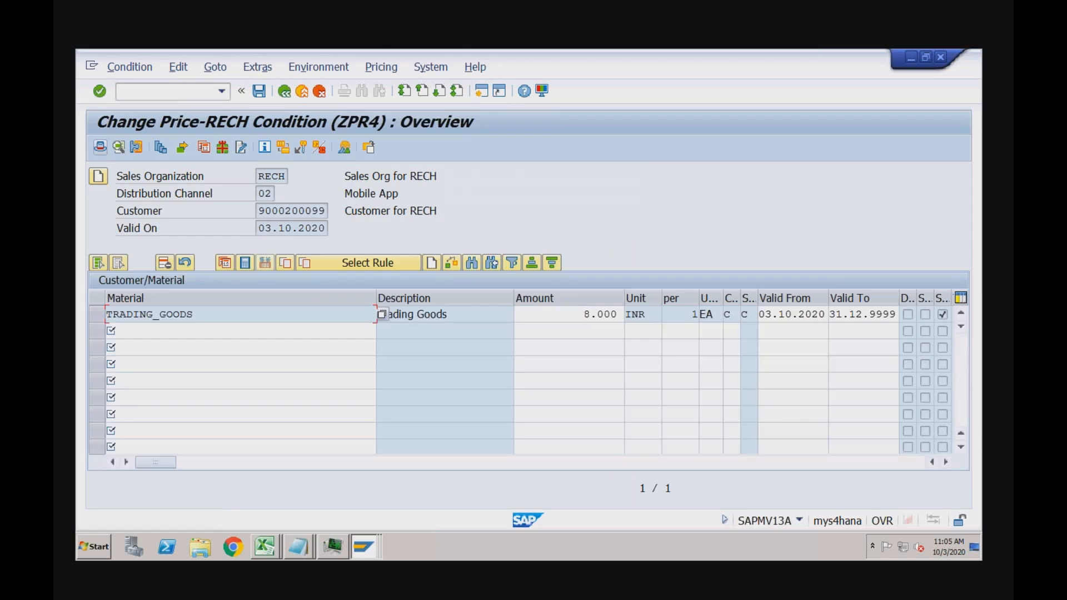
click(161, 147)
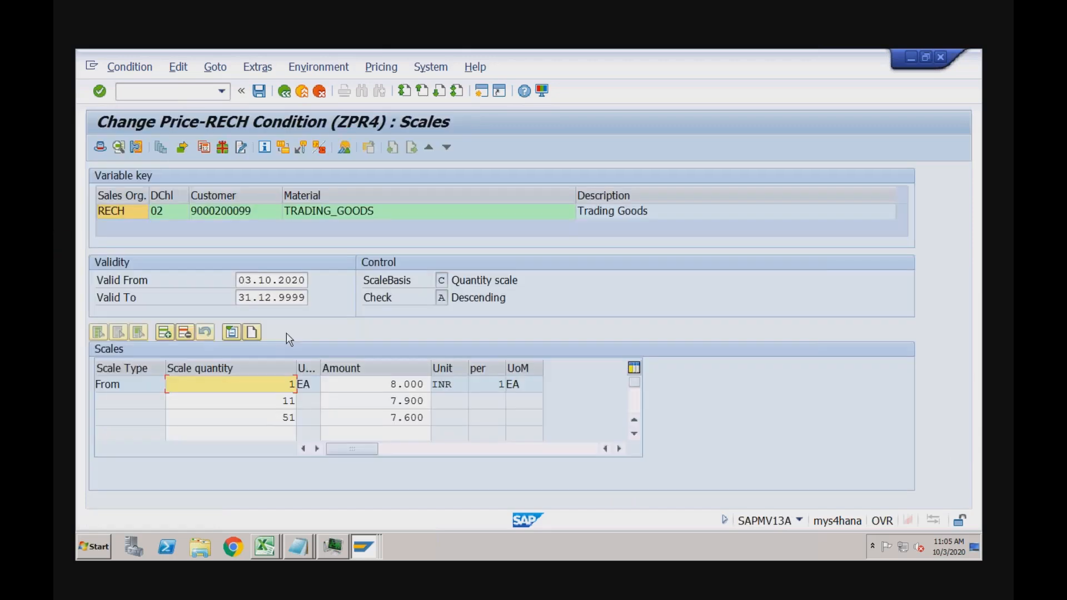
click(373, 399)
click(282, 399)
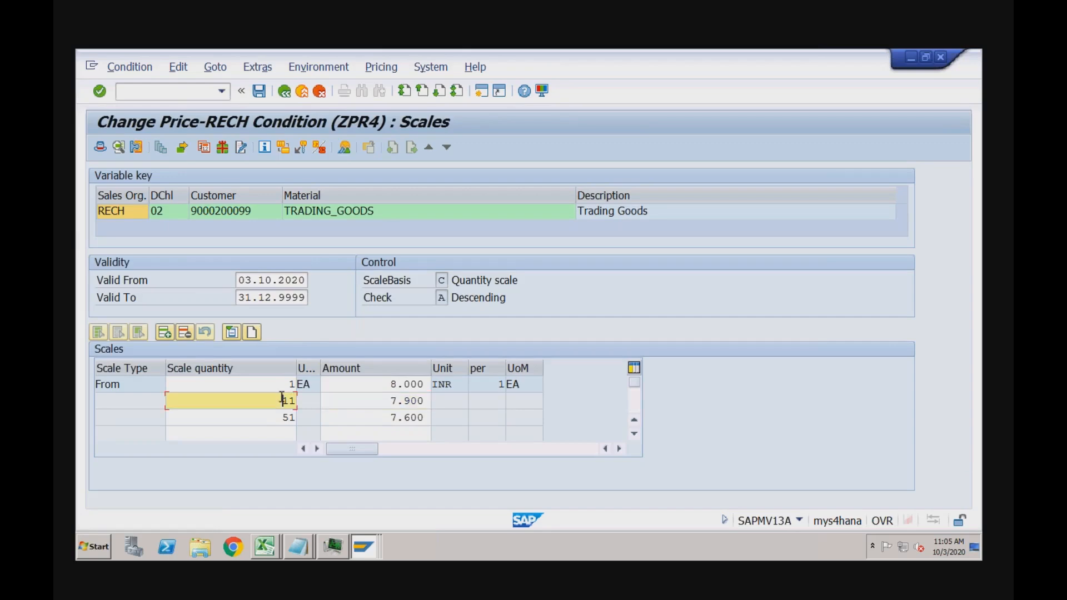
Switch back to the order's item data and update its pricing with type B, Carry out new pricing
click(364, 548)
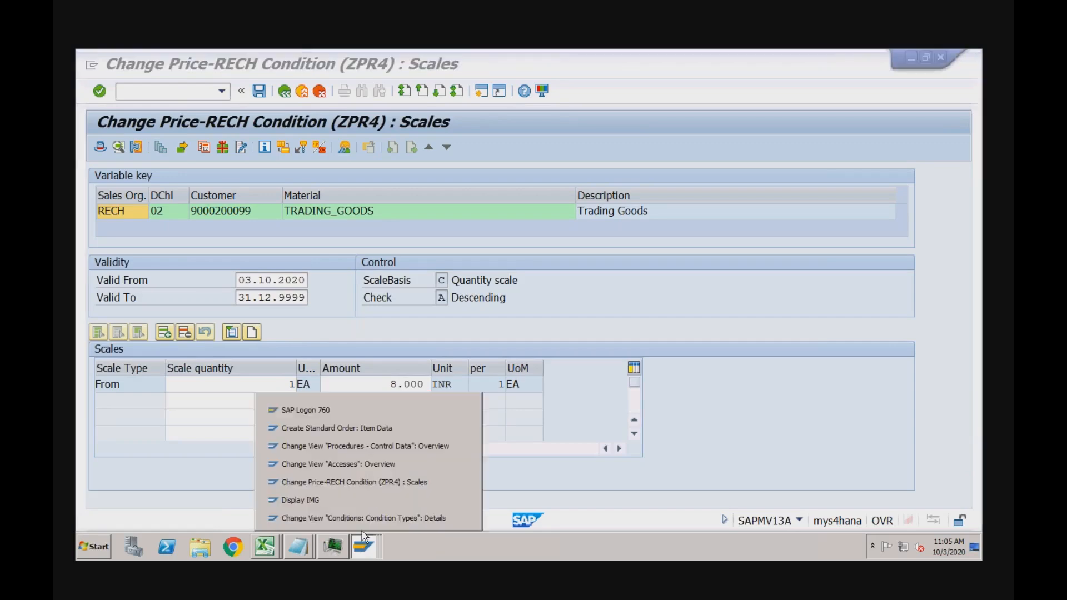
click(372, 428)
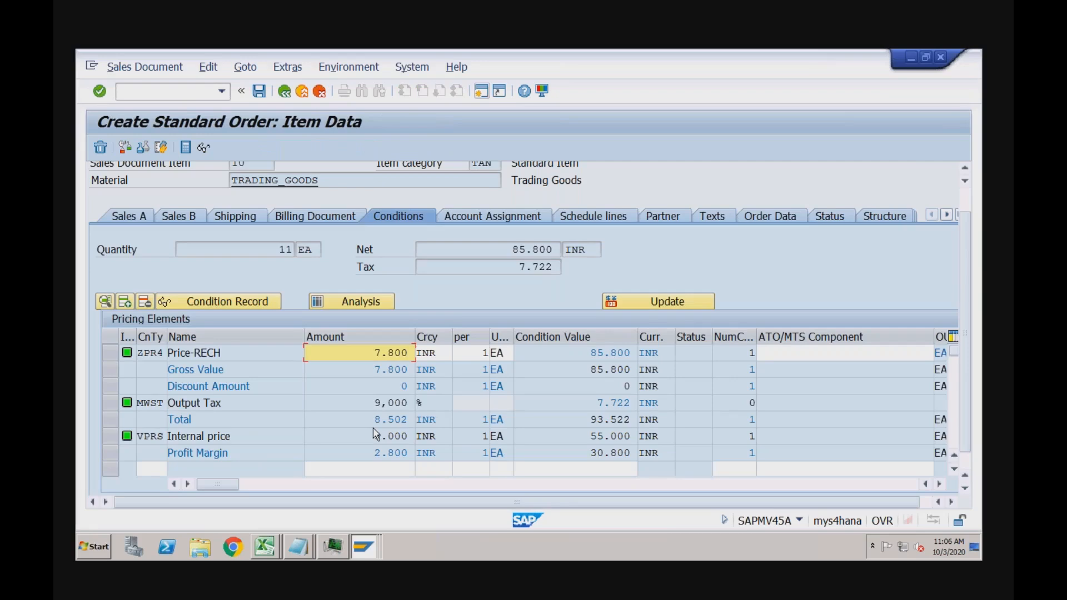
click(276, 253)
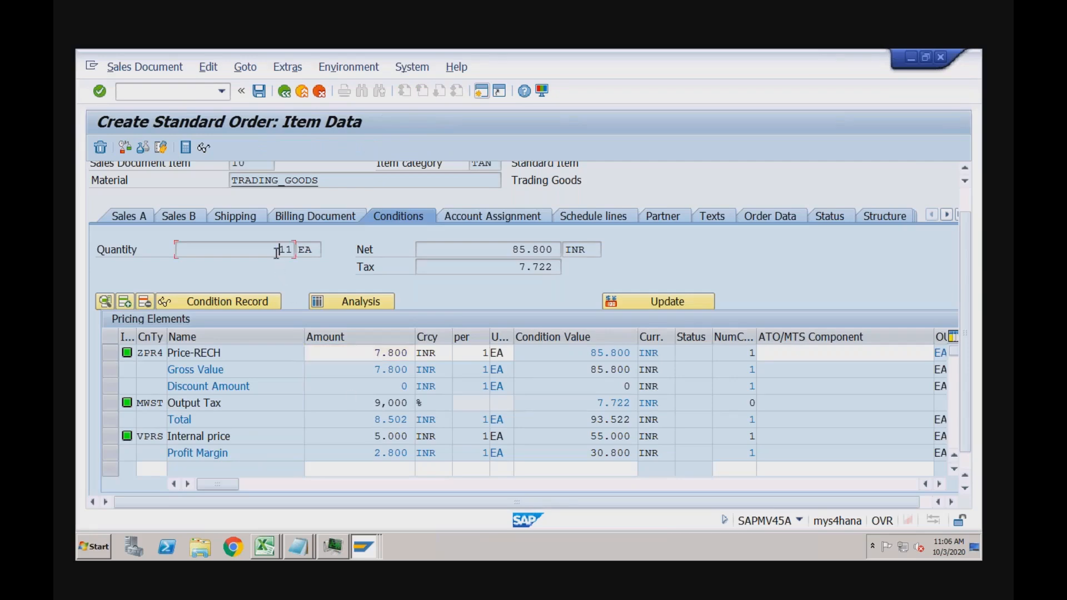
click(656, 307)
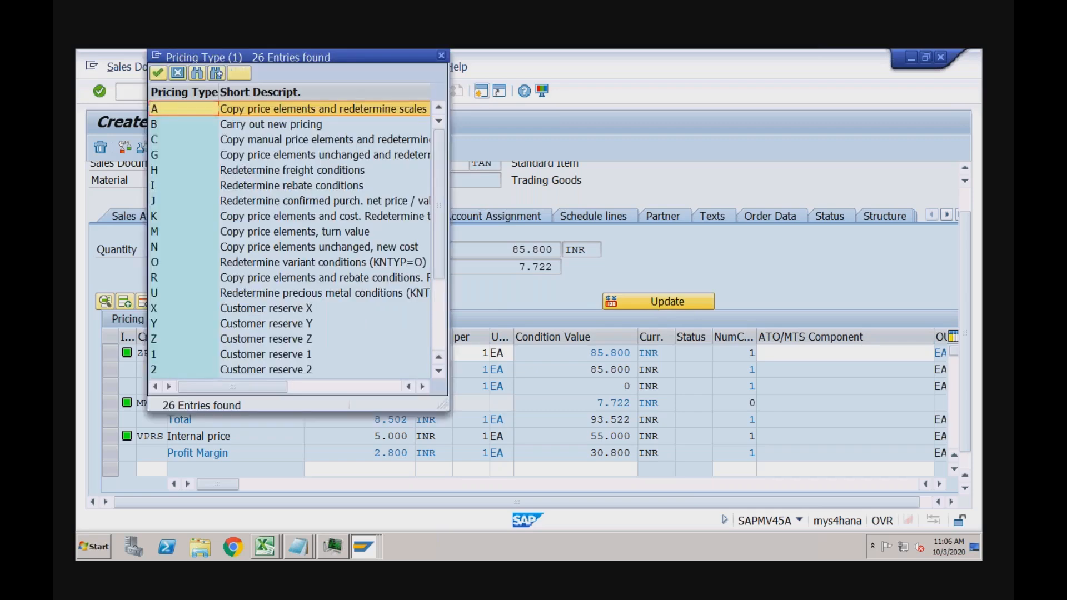
click(294, 127)
double_click(294, 127)
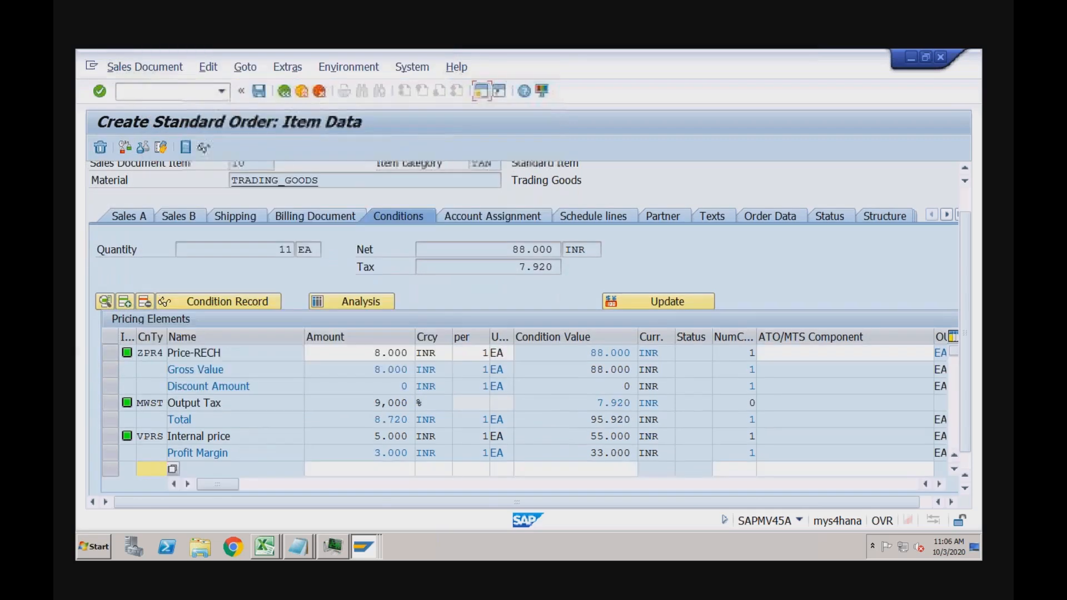
click(368, 354)
click(367, 371)
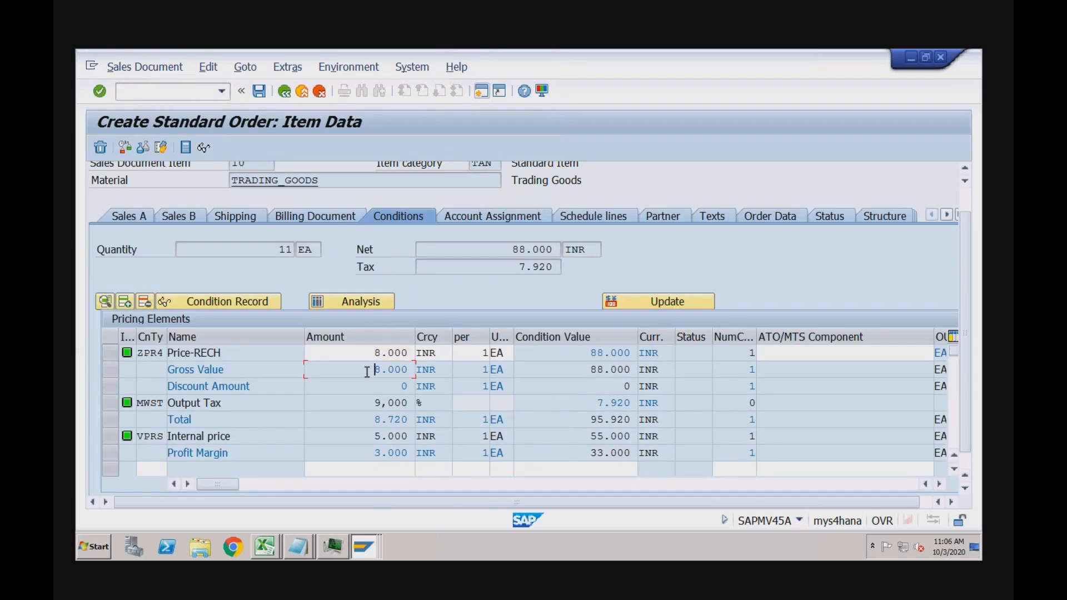
Start a new sales order with /nva01, using order type OR, sales organization RECH, distribution channel 02 and division R1
click(188, 87)
text(/n)
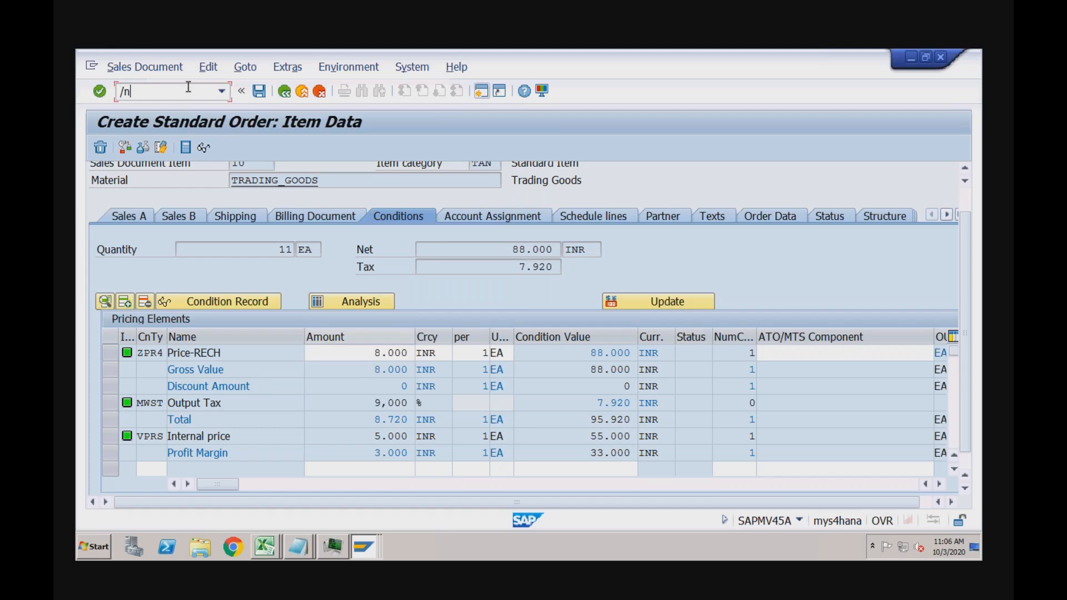
text(va01)
key(Return)
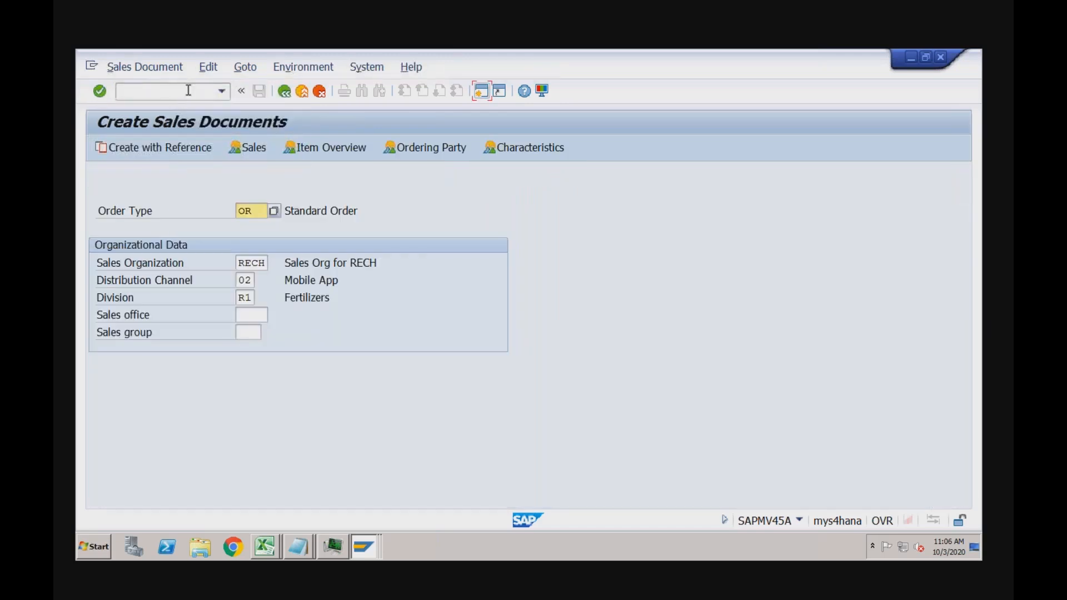
key(Return)
Enter the sold-to party's customer number, customer reference Test and payment terms 0001 in the new order
click(245, 194)
click(239, 207)
click(250, 229)
click(244, 243)
click(225, 367)
key(Return)
Set the order's Incoterms to CFR and the Incoterms location to test
key(Tab)
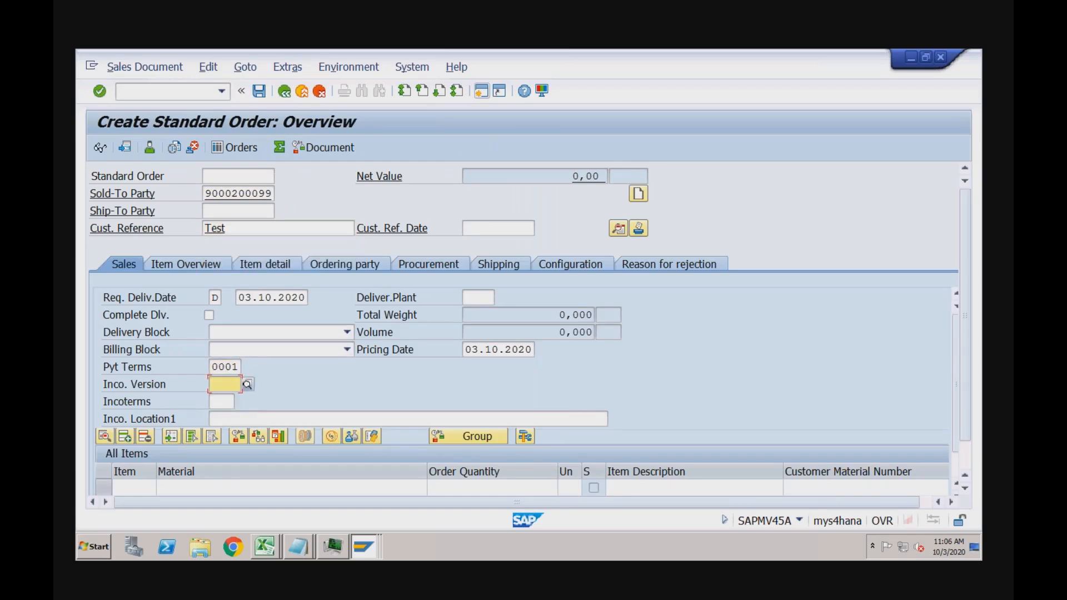
key(Tab)
key(Return)
key(Tab)
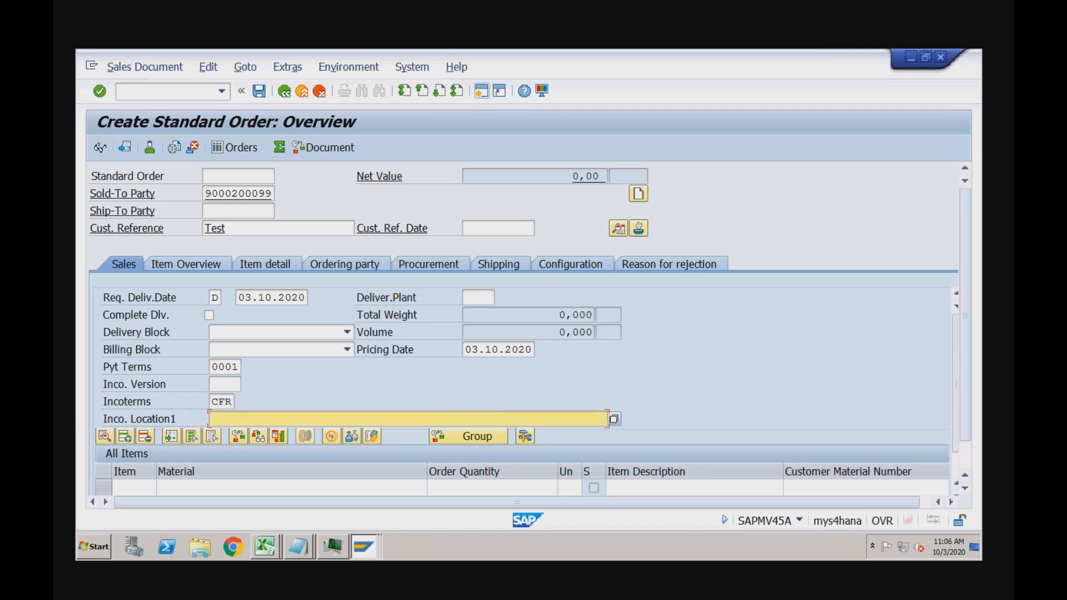
text(test)
Enter material TRADING_GOODS with order quantity 11 as the first order item
click(243, 488)
key(space)
key(Down)
key(Return)
key(Tab)
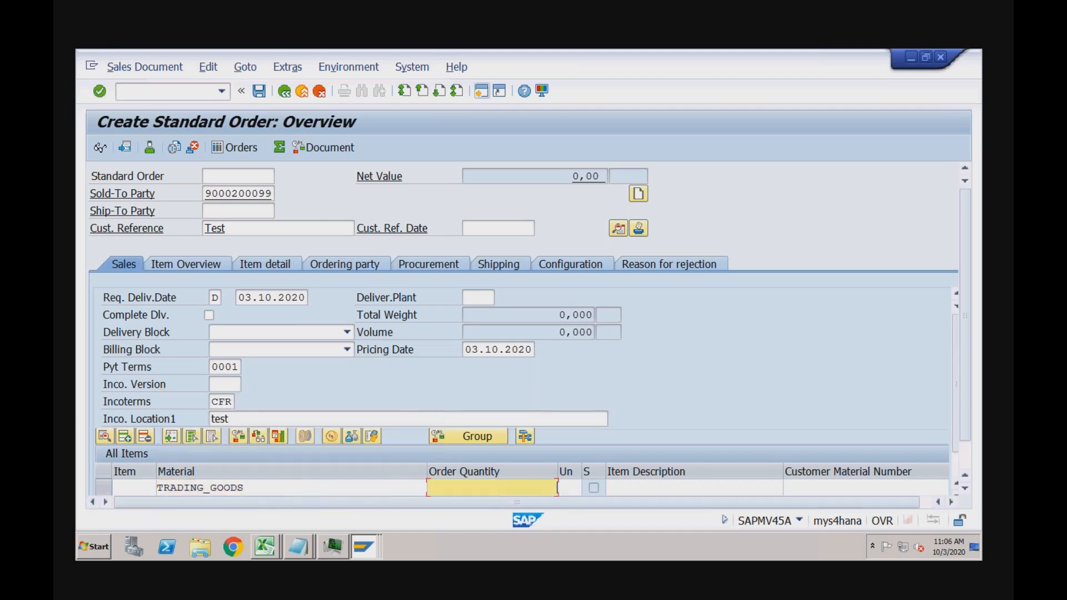
key(space)
key(Down)
Set the plant of the TRADING_GOODS item to RC01 and confirm the order entries
key(Tab)
key(Tab)
key(Tab)
key(Tab)
key(Tab)
key(Tab)
key(Tab)
key(Tab)
key(Tab)
key(Tab)
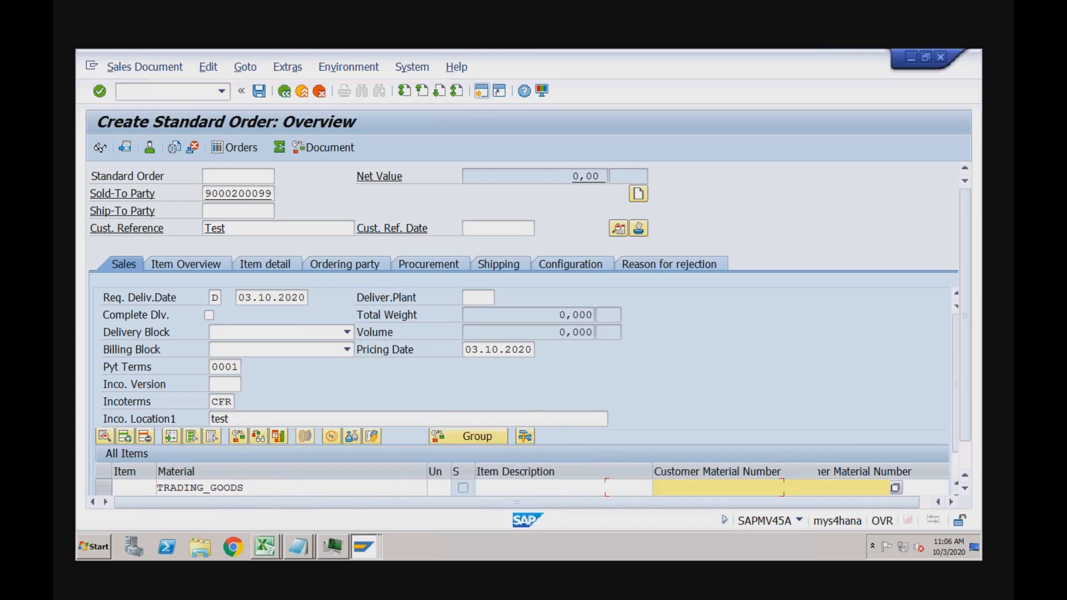
key(shift+Tab)
key(shift+Tab)
key(shift+Tab)
text(RC01)
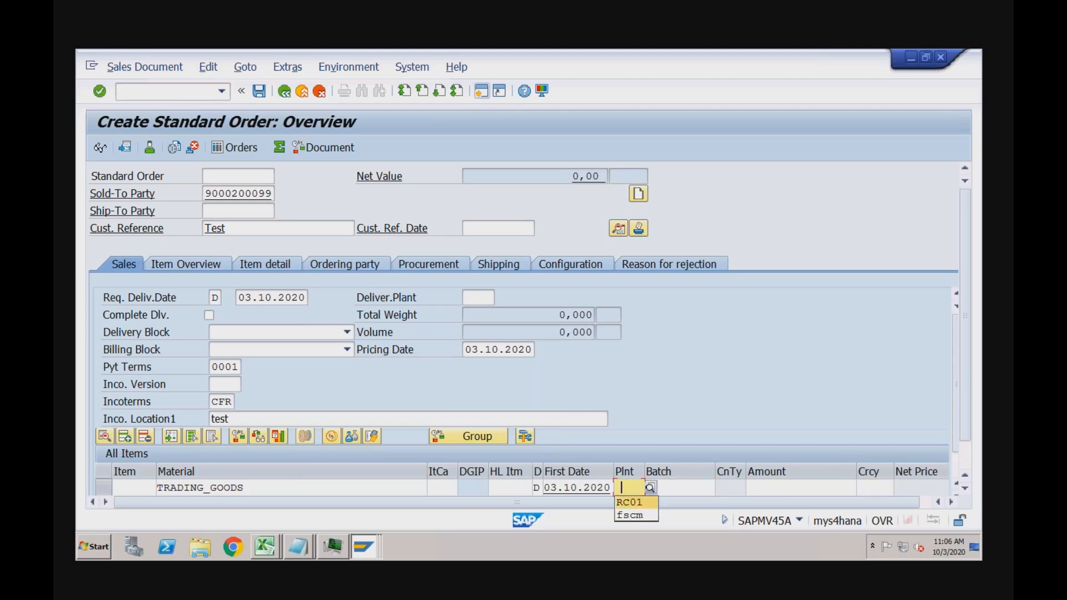
key(Return)
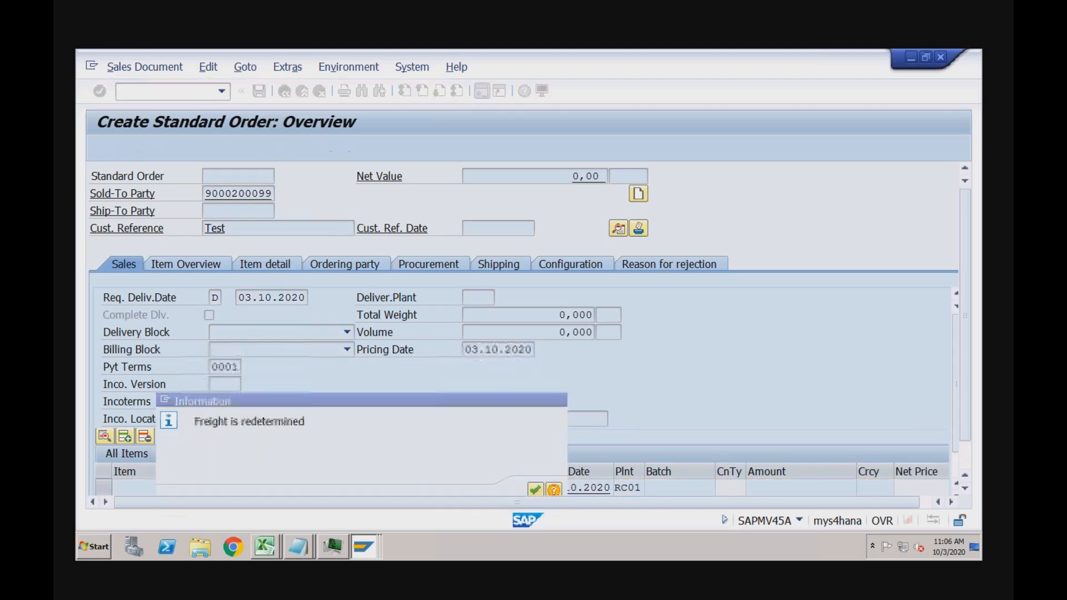
key(Return)
Open the new order item's conditions and check the ZPR4 amount for 11 pieces
double_click(284, 439)
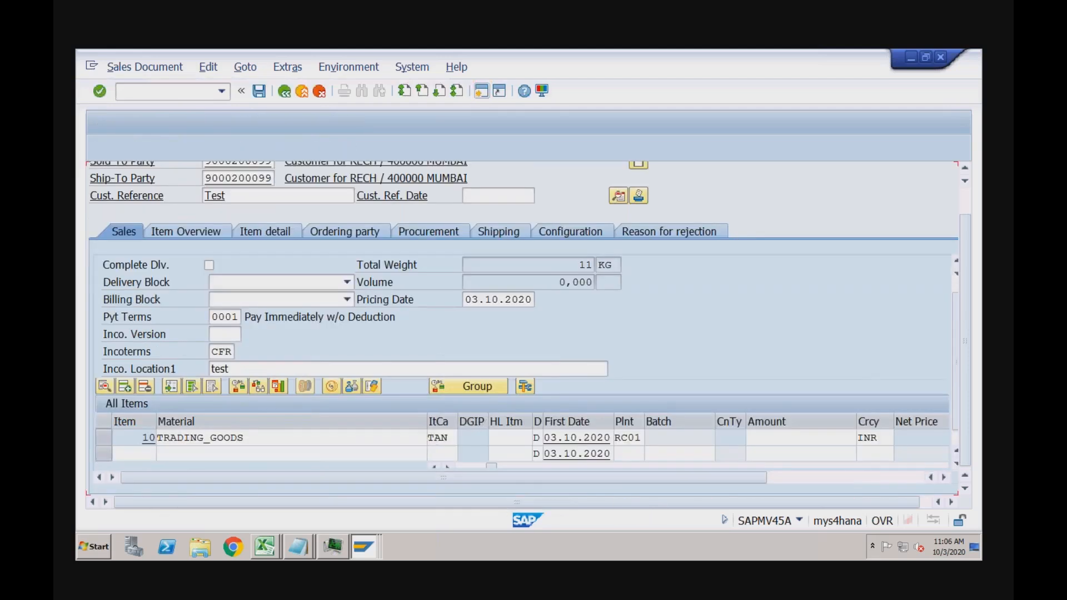
click(408, 245)
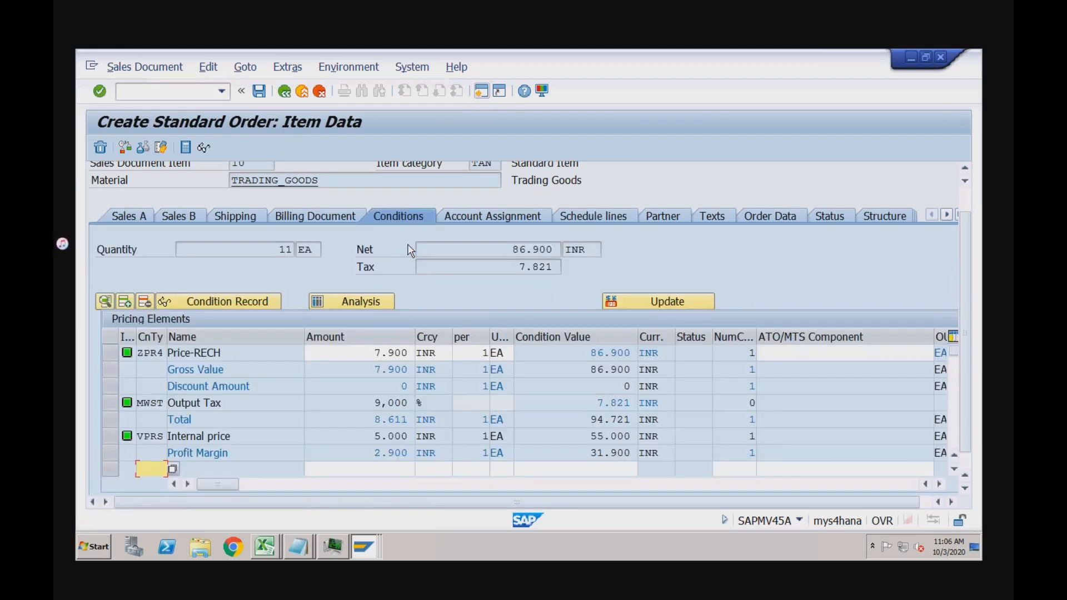
click(374, 353)
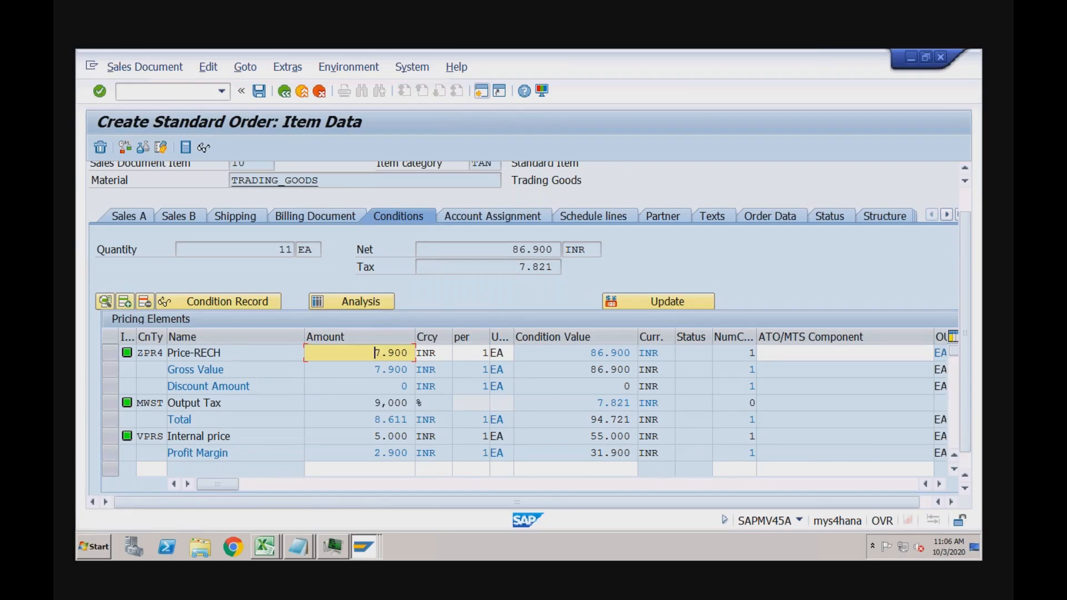
Return to the order overview and set the order quantity of item 10 to 51
click(284, 92)
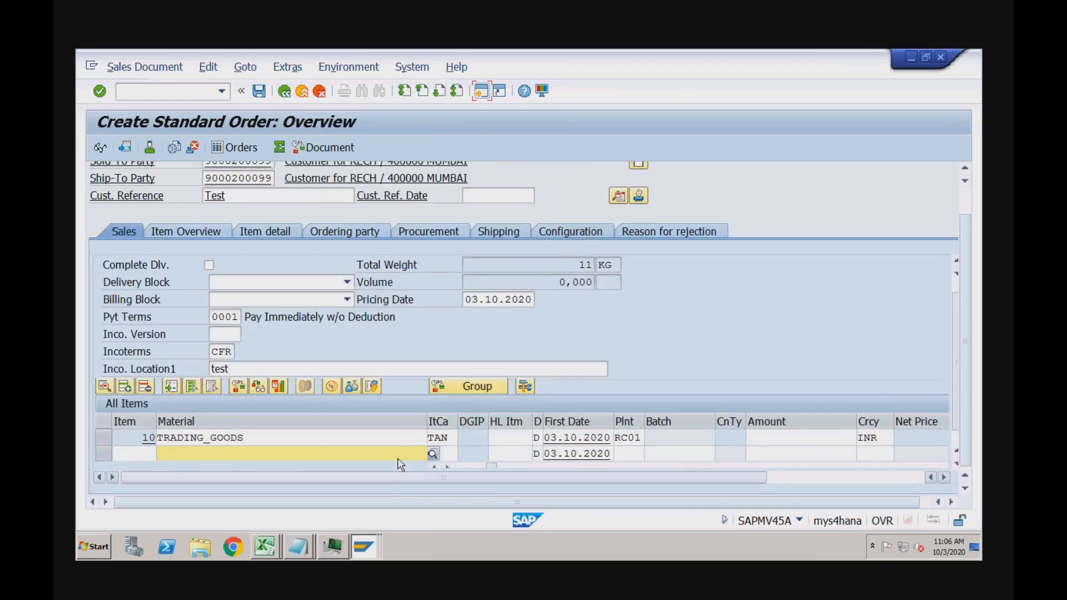
click(393, 440)
key(Tab)
key(Tab)
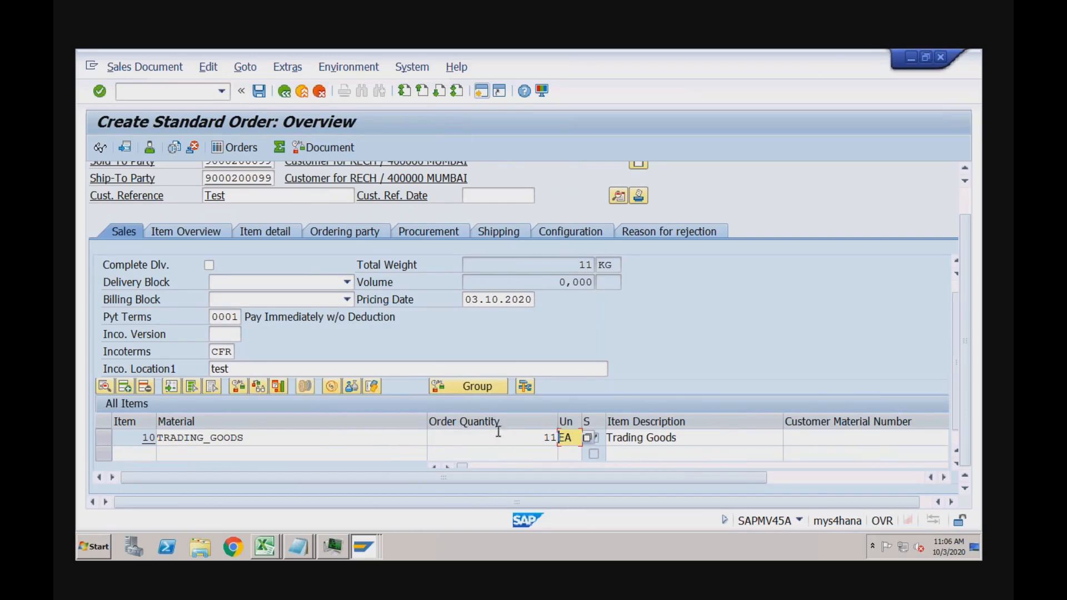
double_click(549, 437)
text(51)
key(Return)
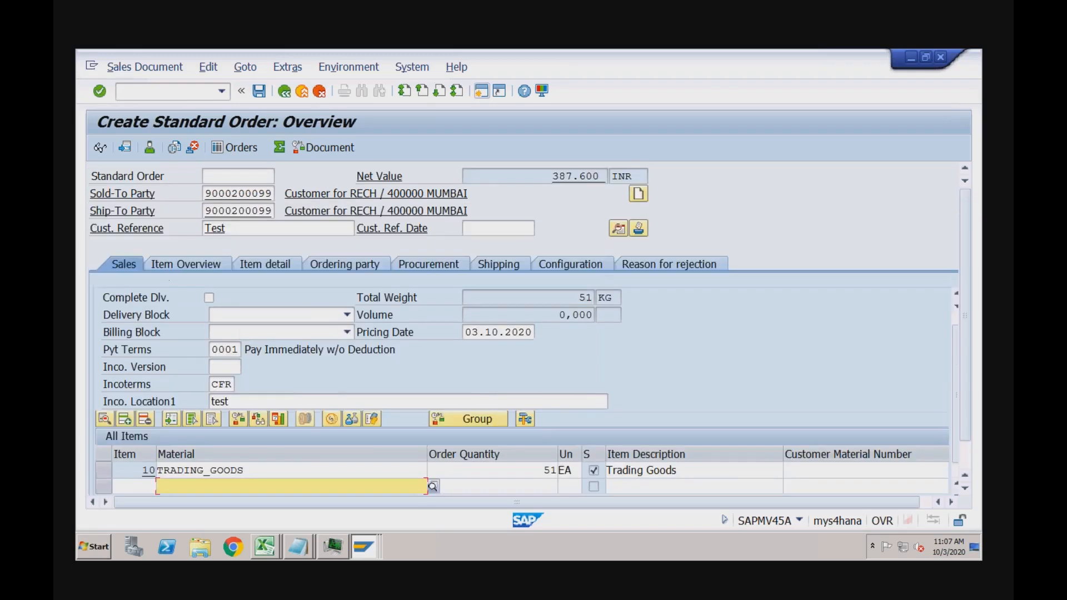
Open the conditions of item 10 again and check the ZPR4 amount for 51 pieces
double_click(395, 470)
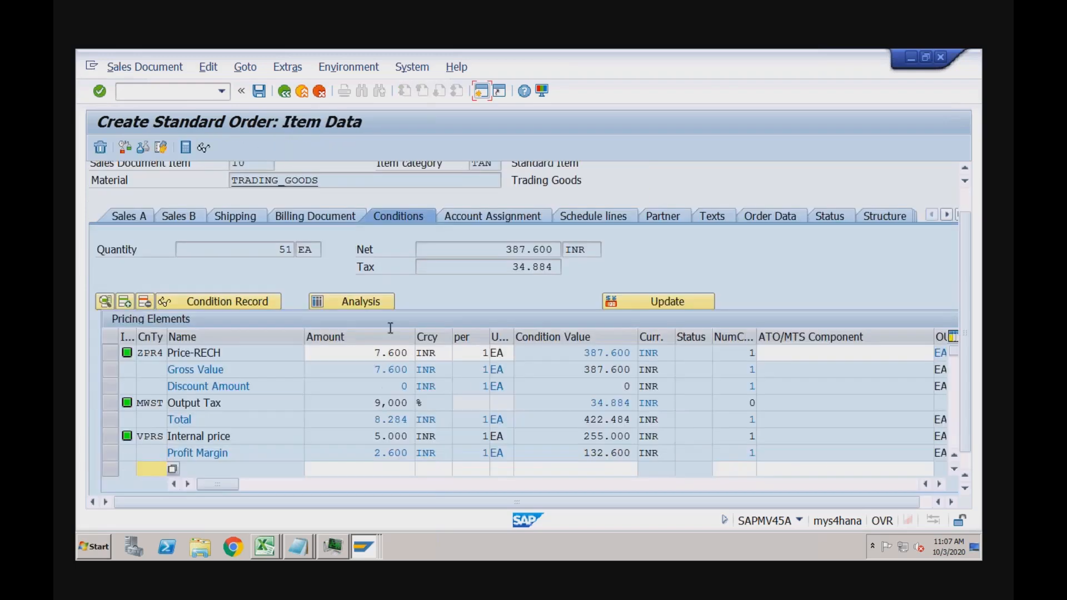
drag(368, 353, 418, 353)
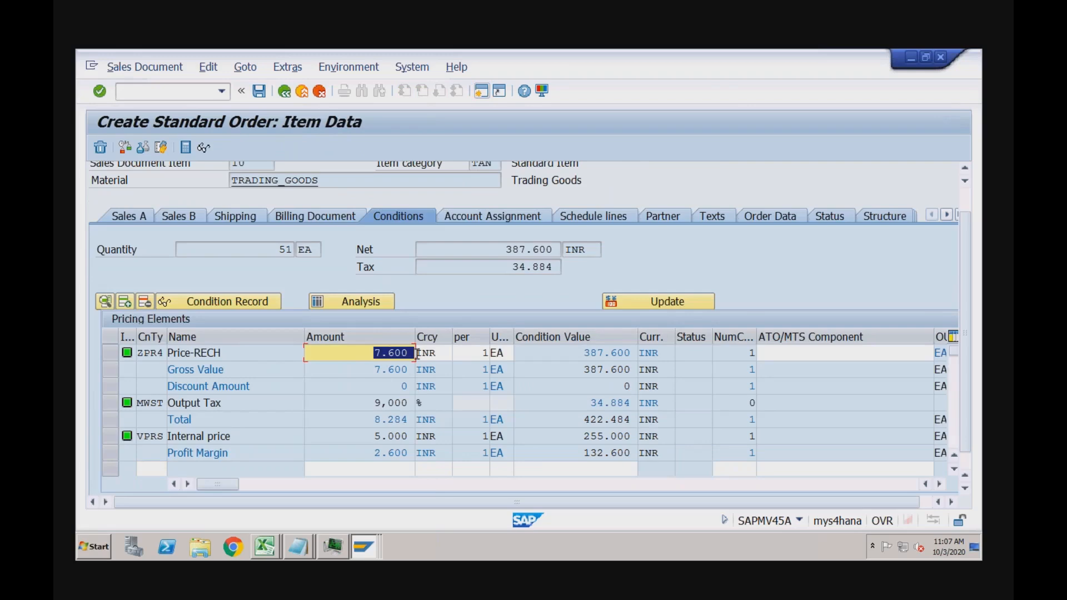
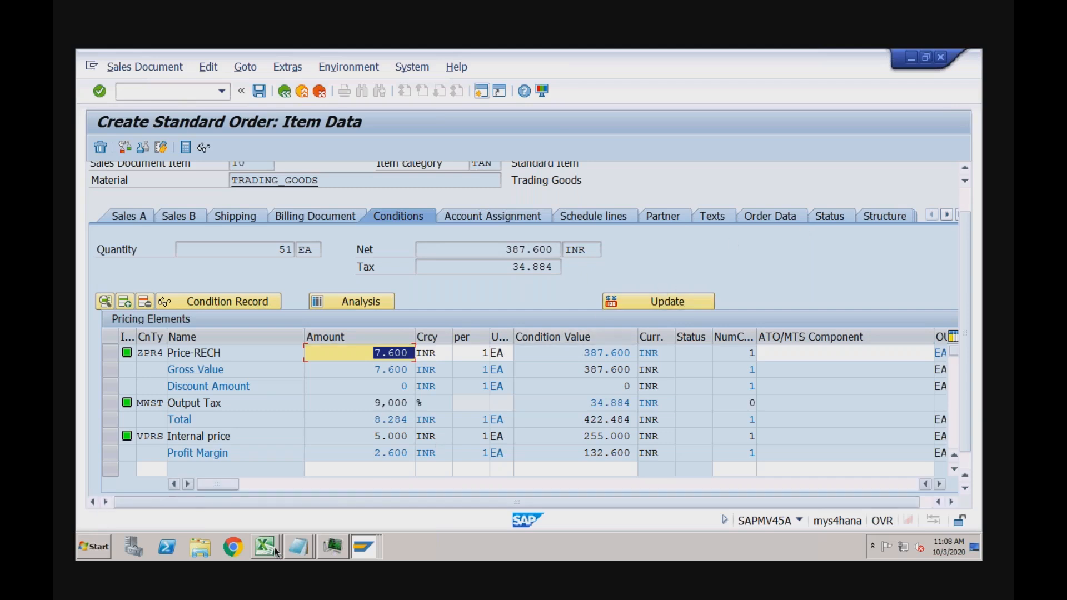
Switch to the Book2 workbook in Excel, open Sheet2 and enter 1 in cell F5
mouse_move(275, 550)
click(278, 516)
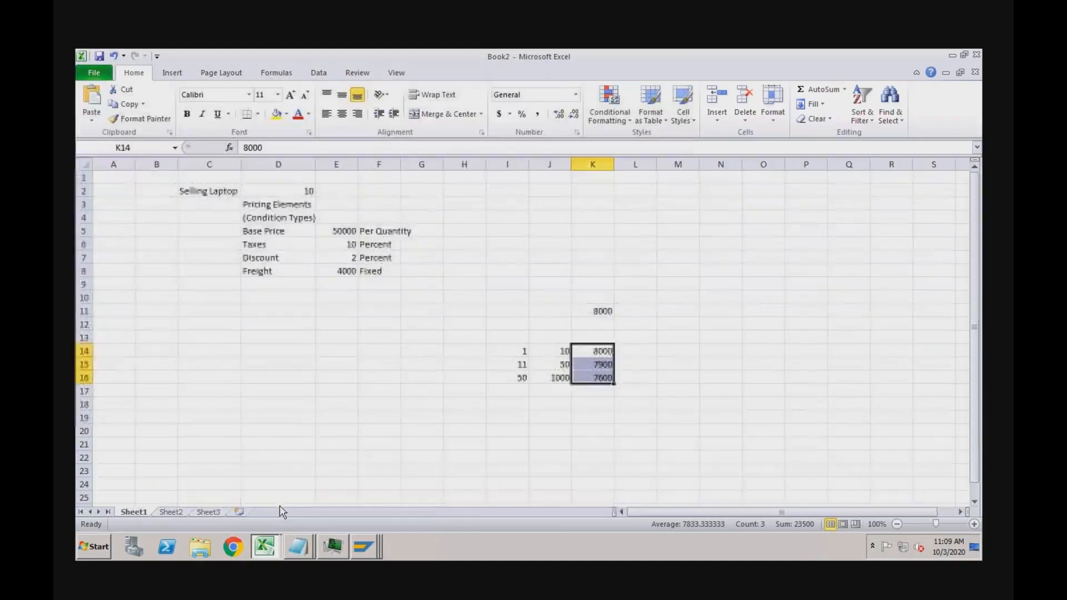
click(171, 512)
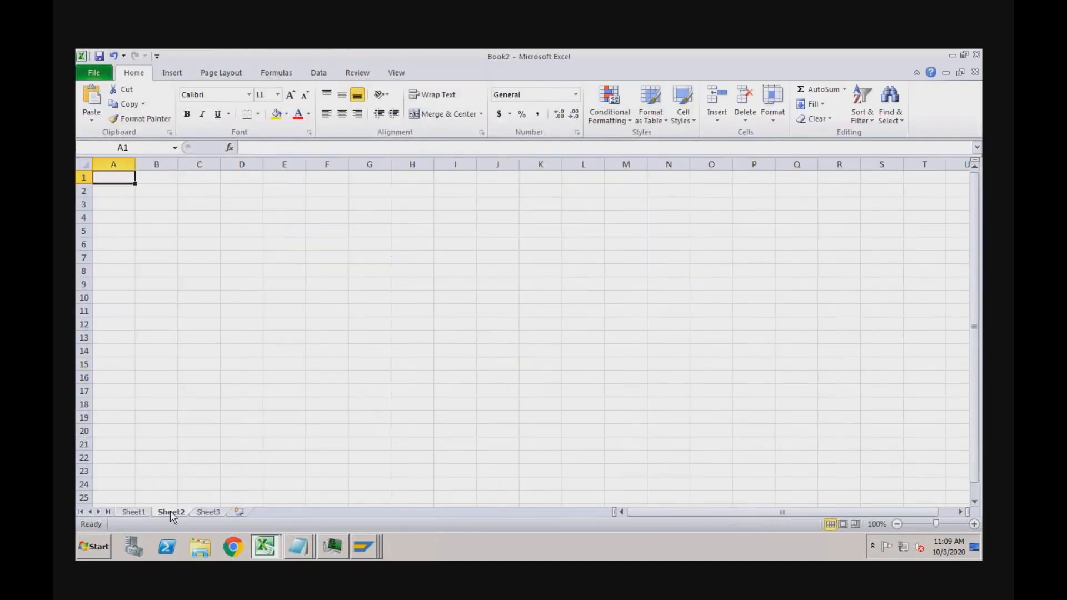
click(333, 231)
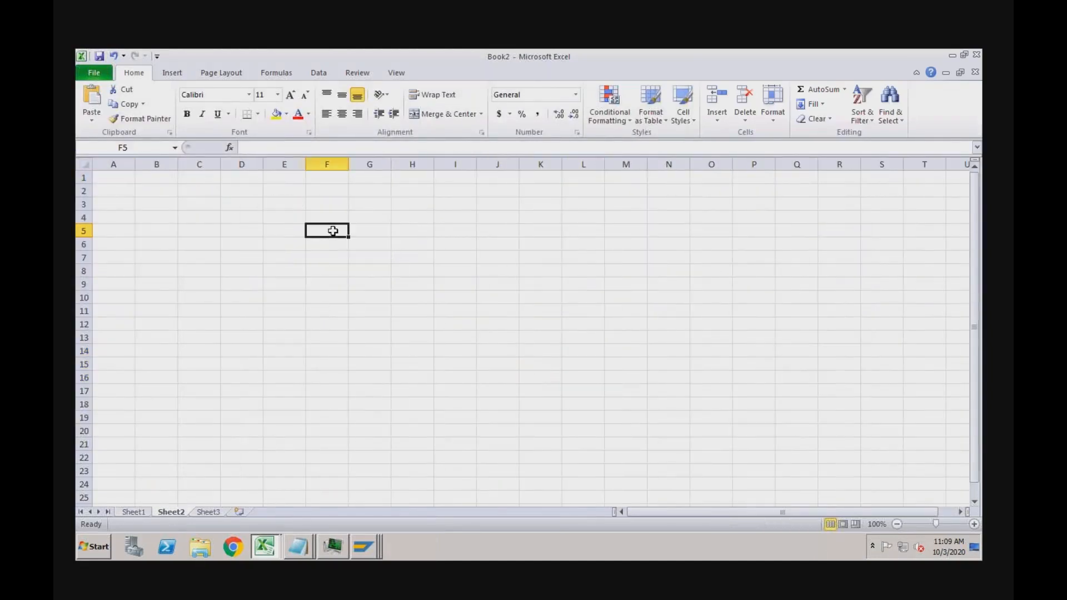
text(1)
key(Tab)
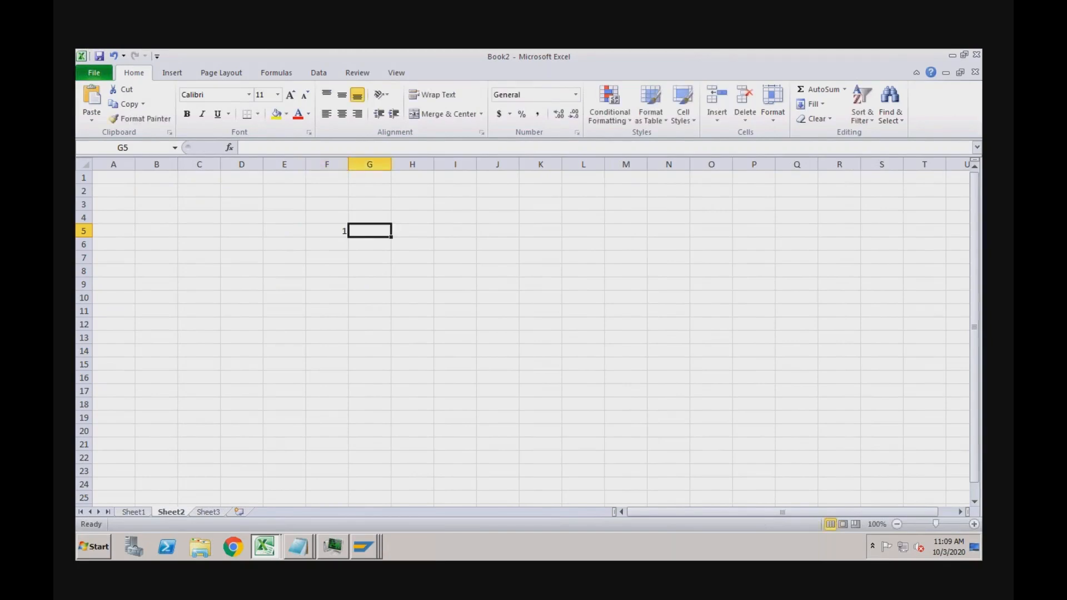
Enter the column headings Price, Billing and Payment in cells G4 to I4
click(378, 217)
text(Price)
key(Tab)
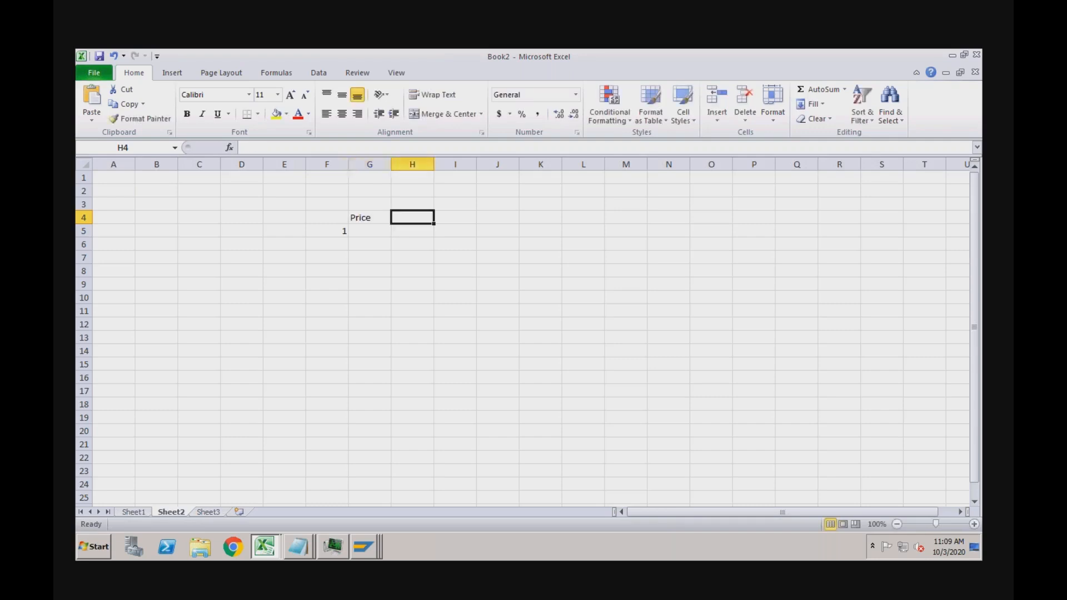
text(Billing)
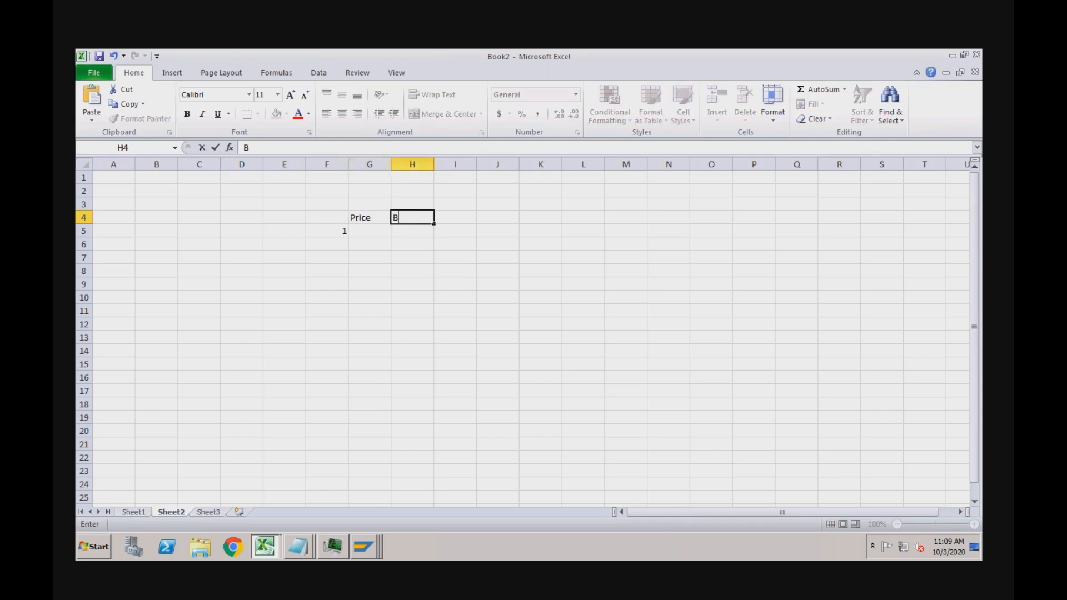
key(Tab)
text(Payment)
key(Return)
Enter 10000 as the row 1 price in G5, then correct it to 12000
click(371, 233)
text(10000)
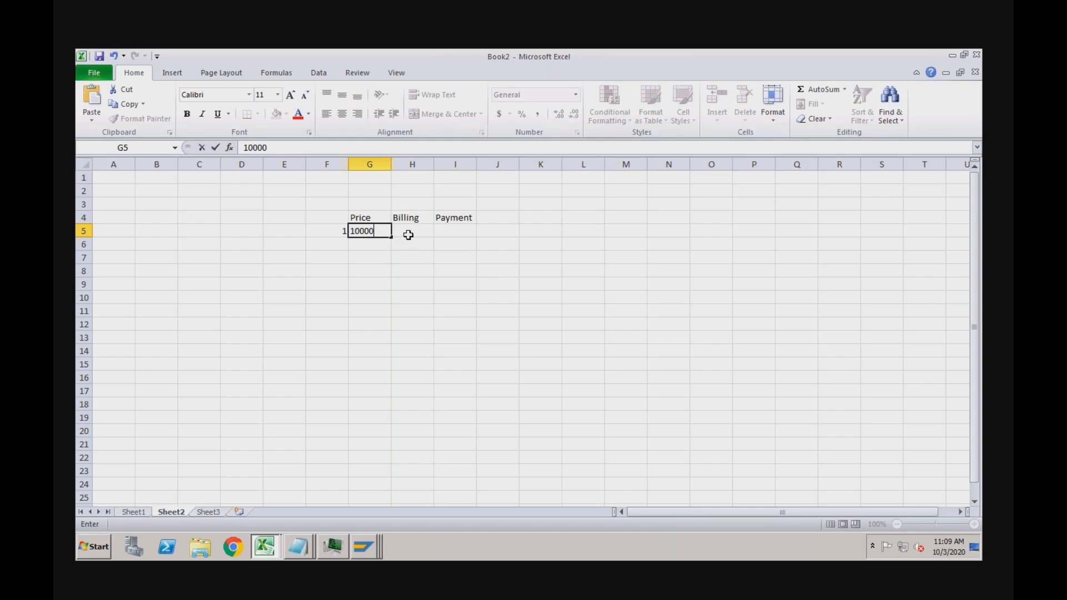
key(Tab)
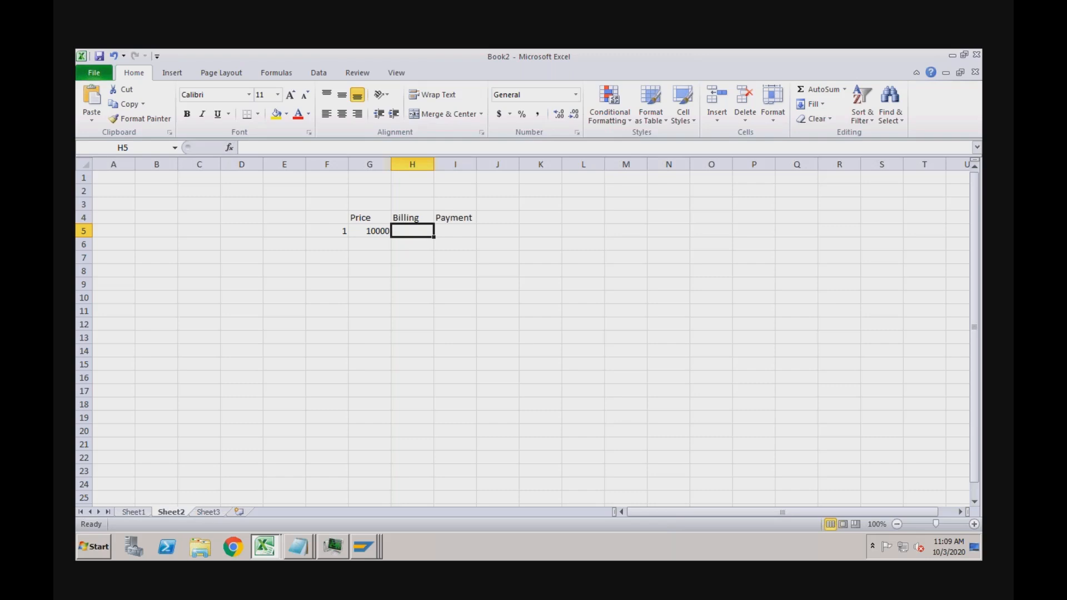
click(369, 231)
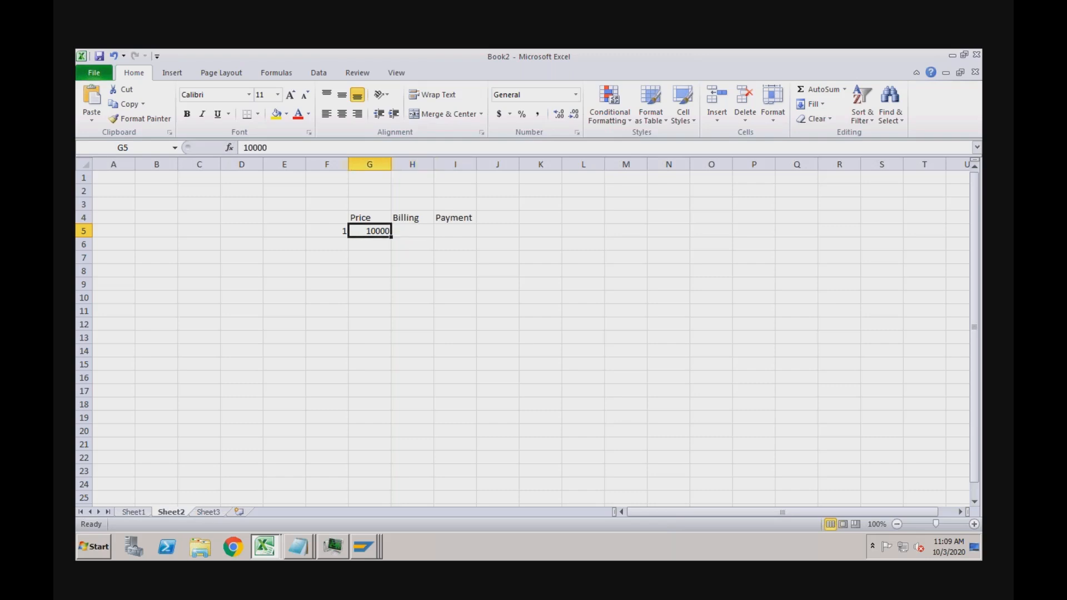
click(254, 148)
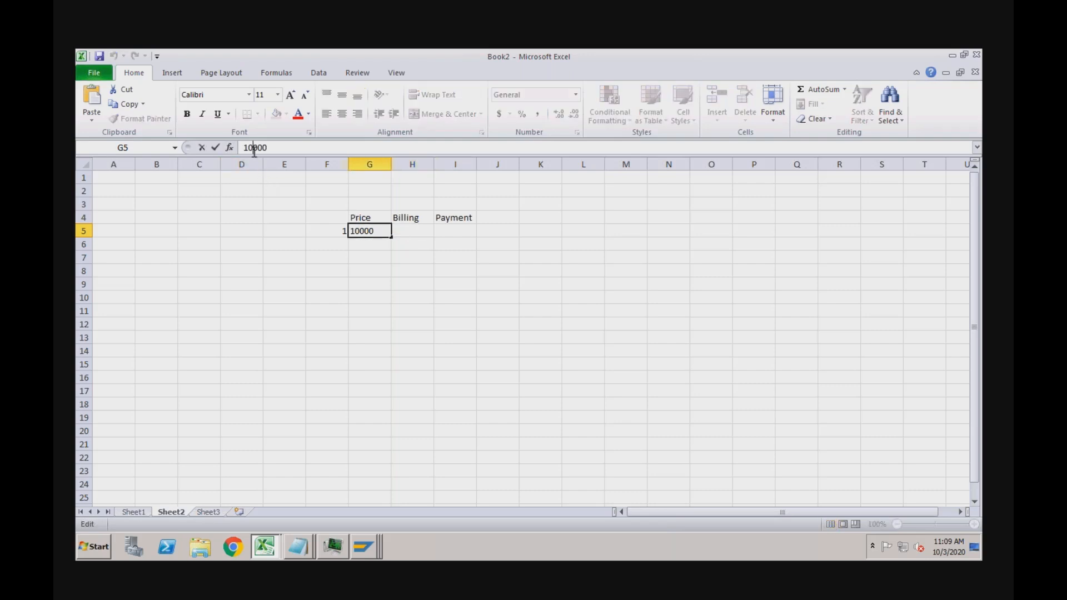
key(BackSpace)
text(2)
key(Return)
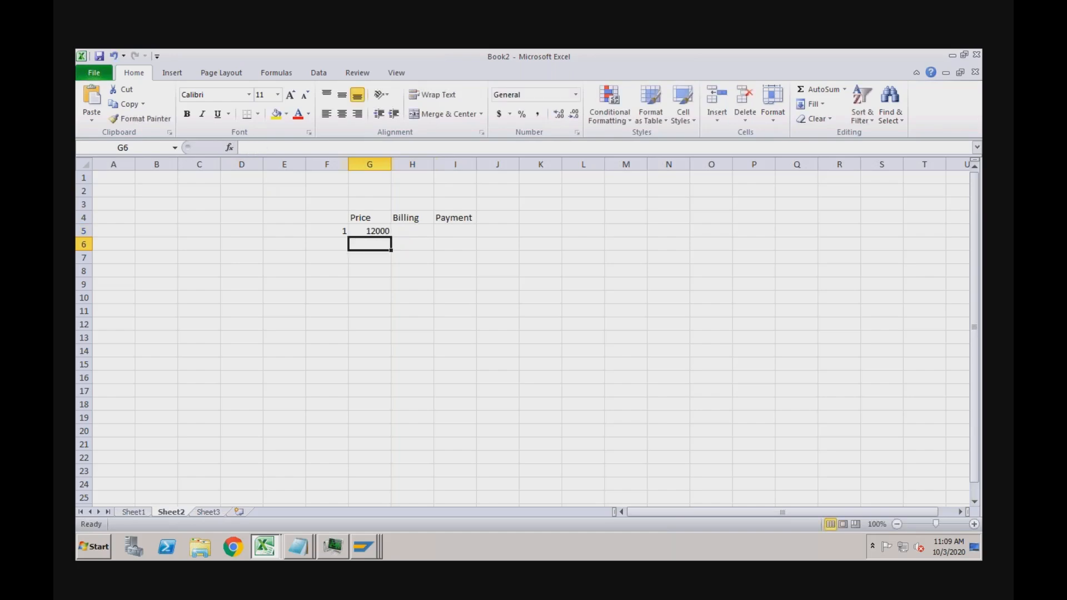
Fill in row 1 with 1000 under Billing and 1000 under Payment
click(360, 229)
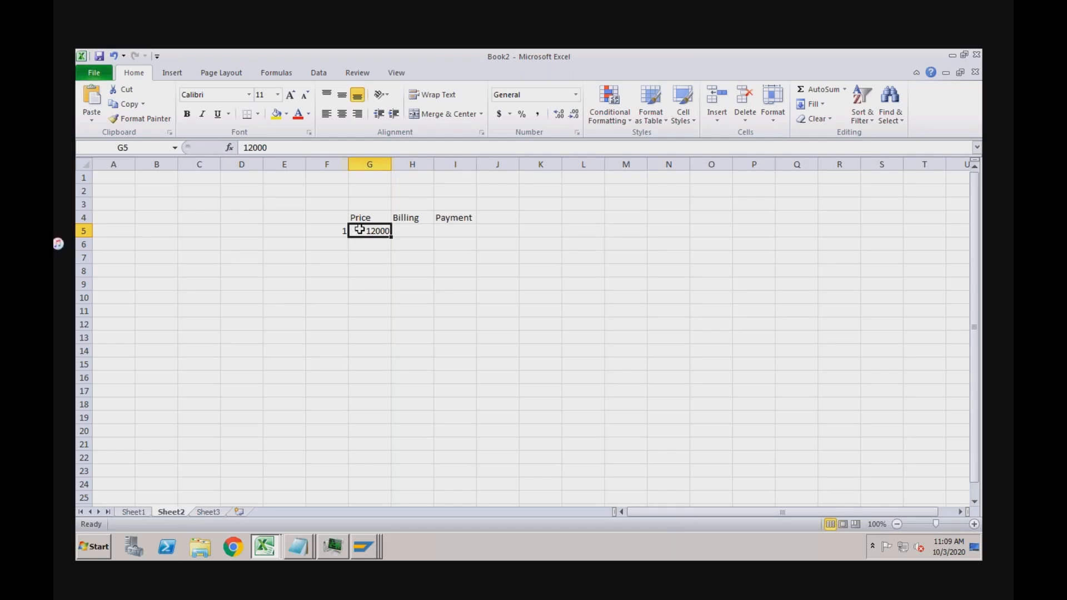
click(402, 230)
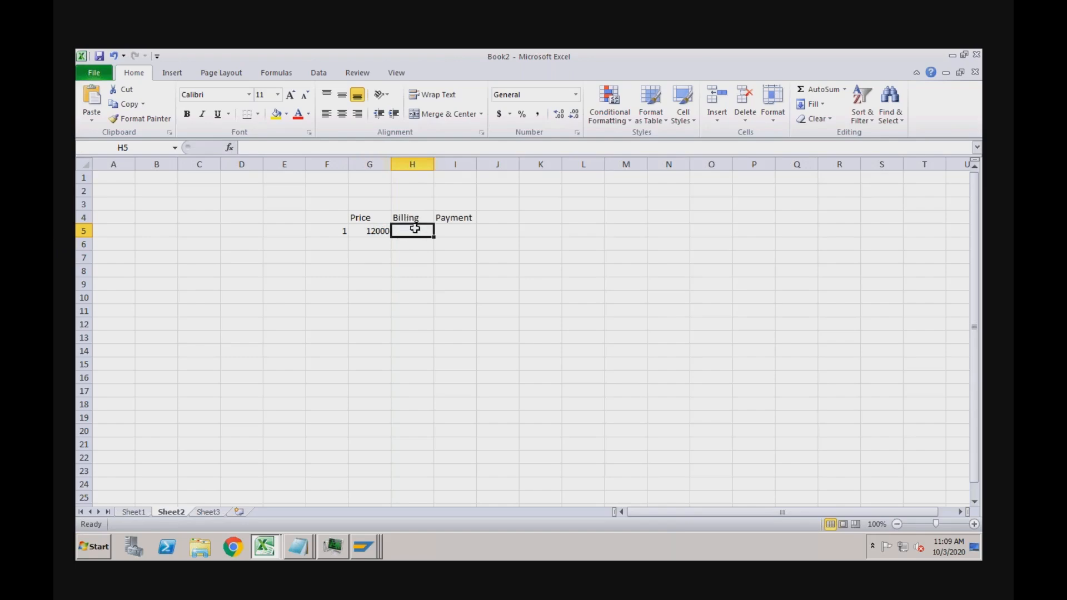
text(1000)
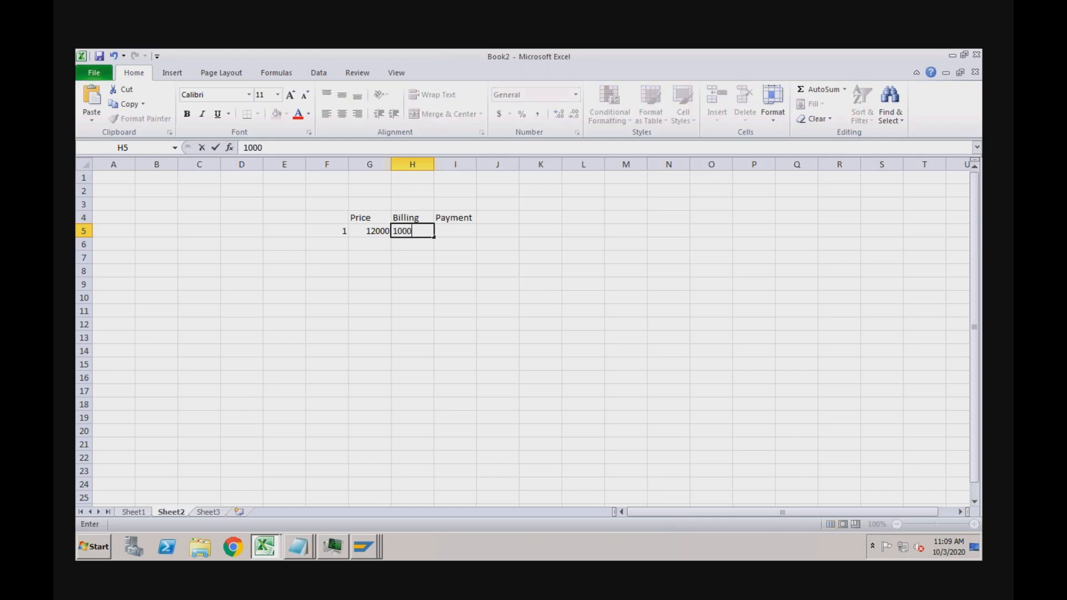
key(Return)
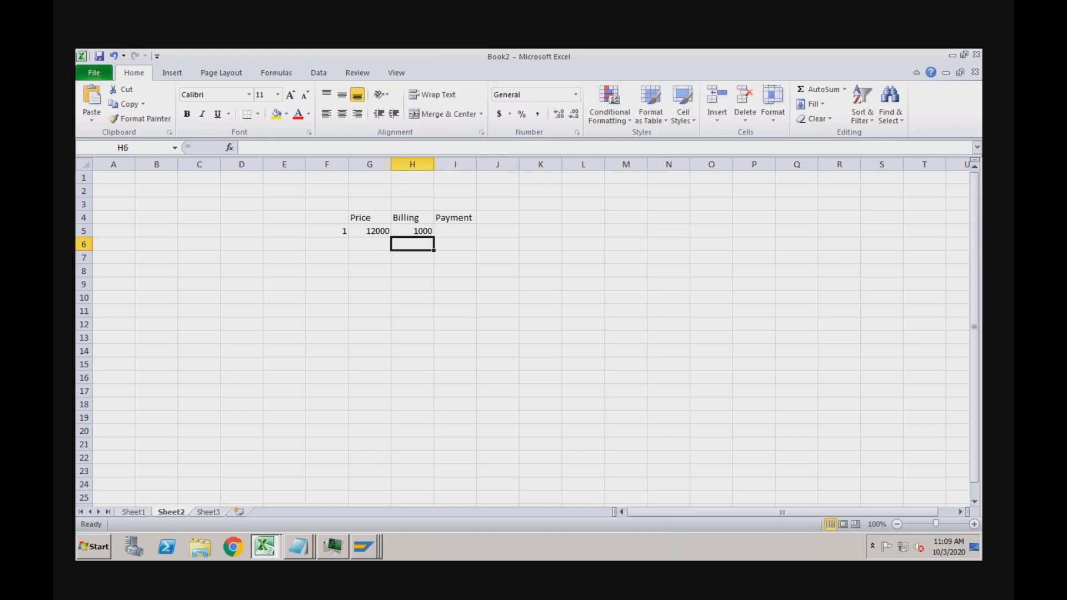
click(445, 231)
text(1)
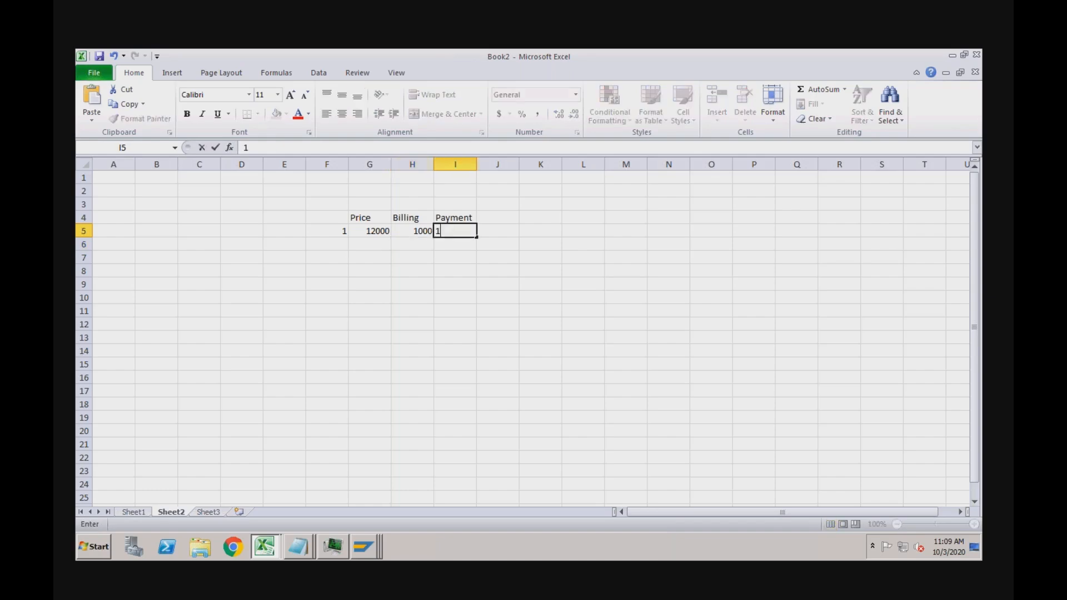
text(000)
key(Return)
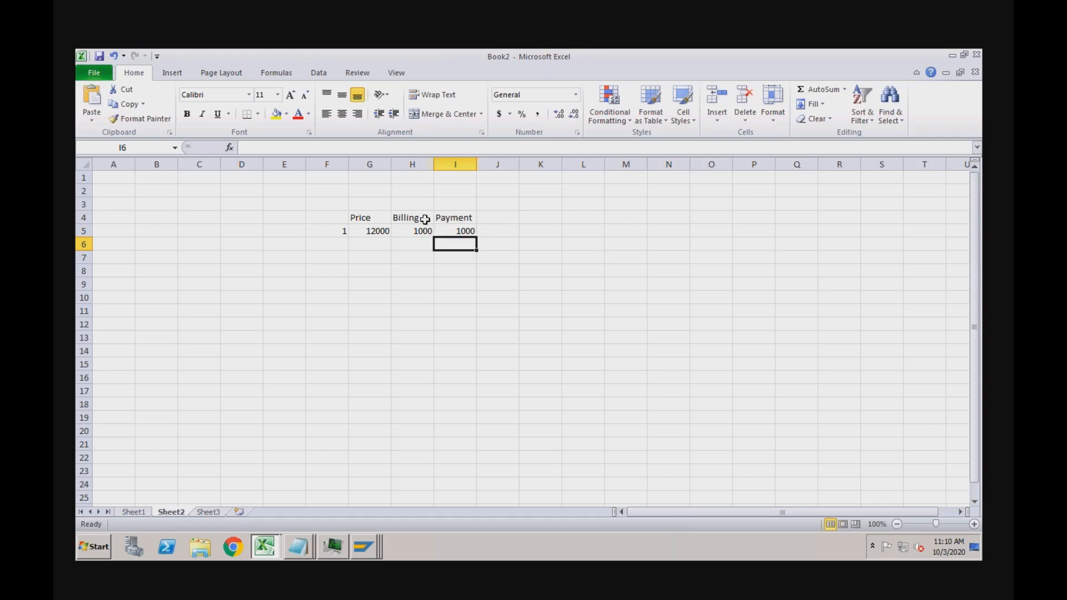
click(365, 230)
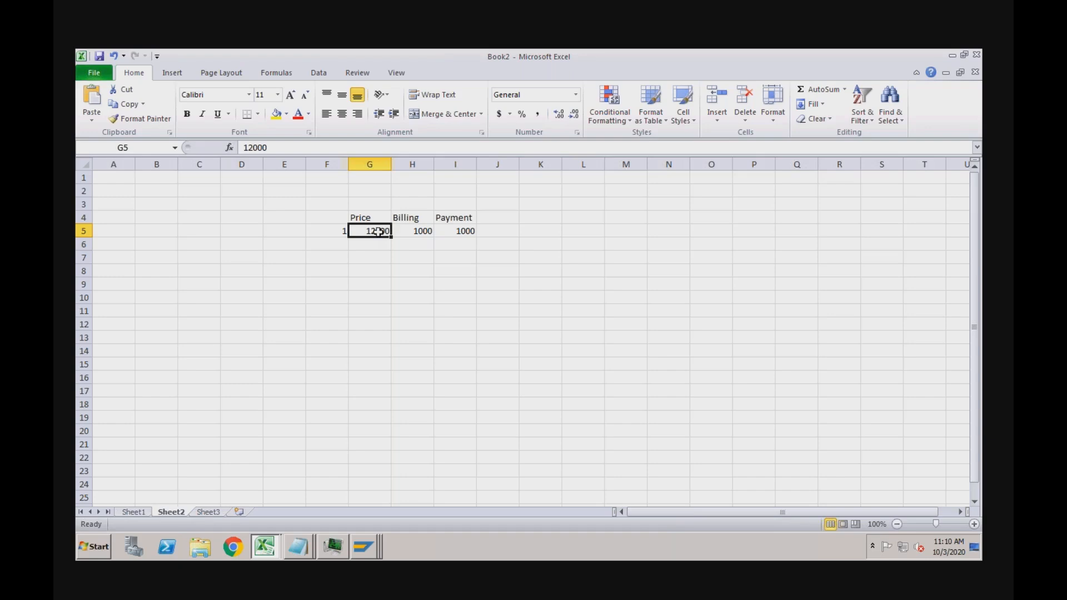
click(415, 231)
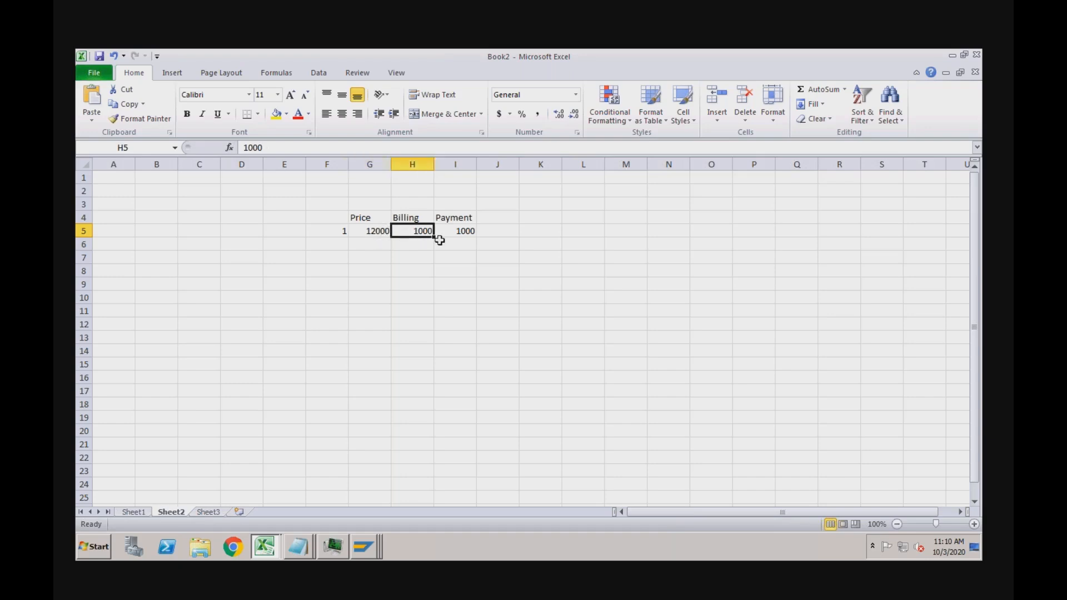
Add row 2 in F6 to I6 with number 2, price 12000, billing 12000 and payment 1000
click(336, 243)
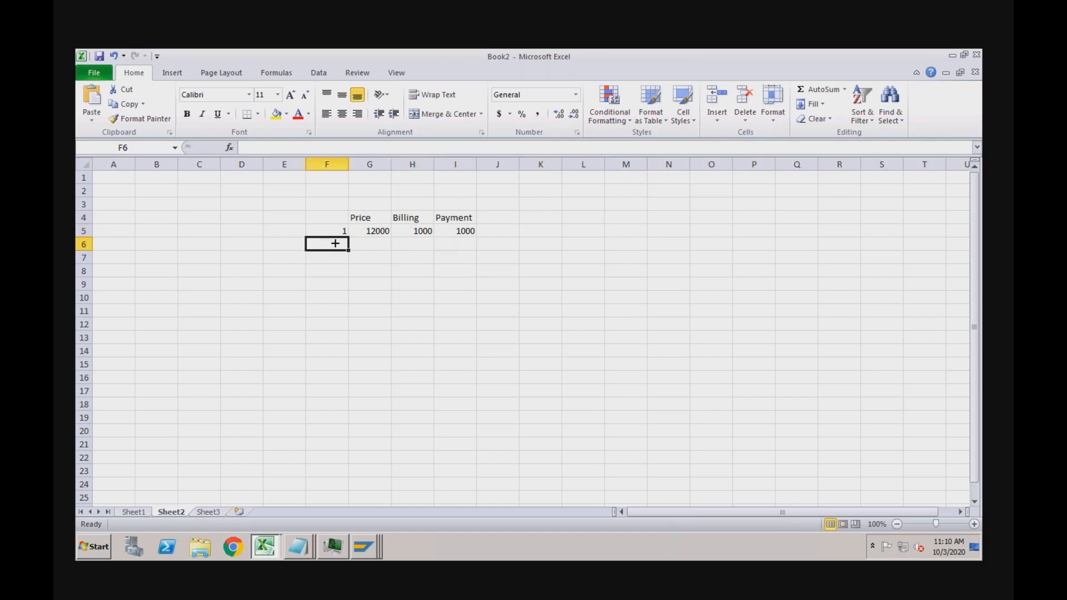
text(2)
key(Tab)
text(12000)
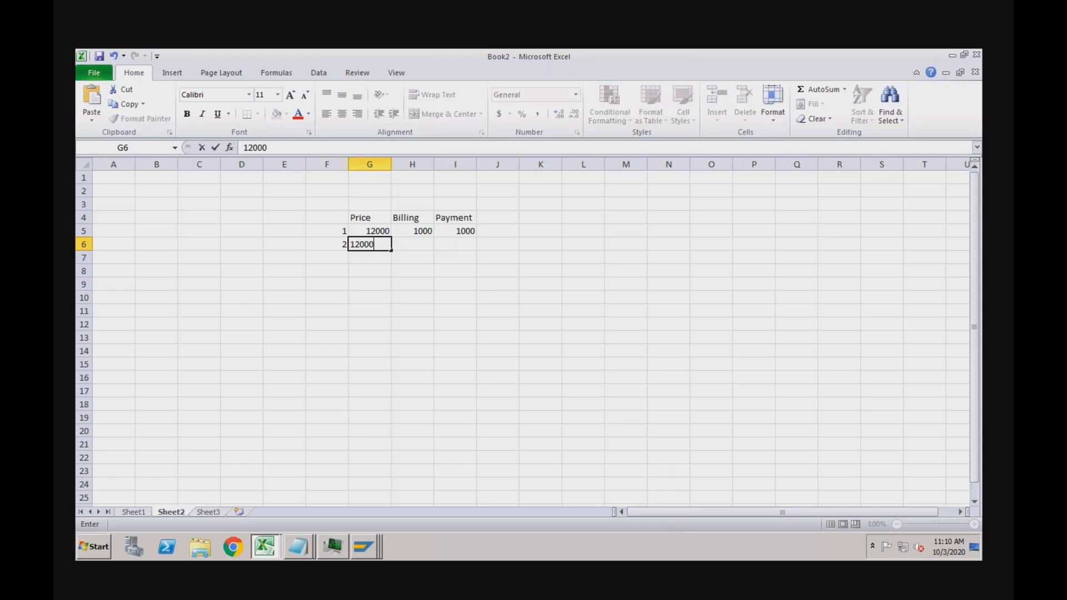
key(Tab)
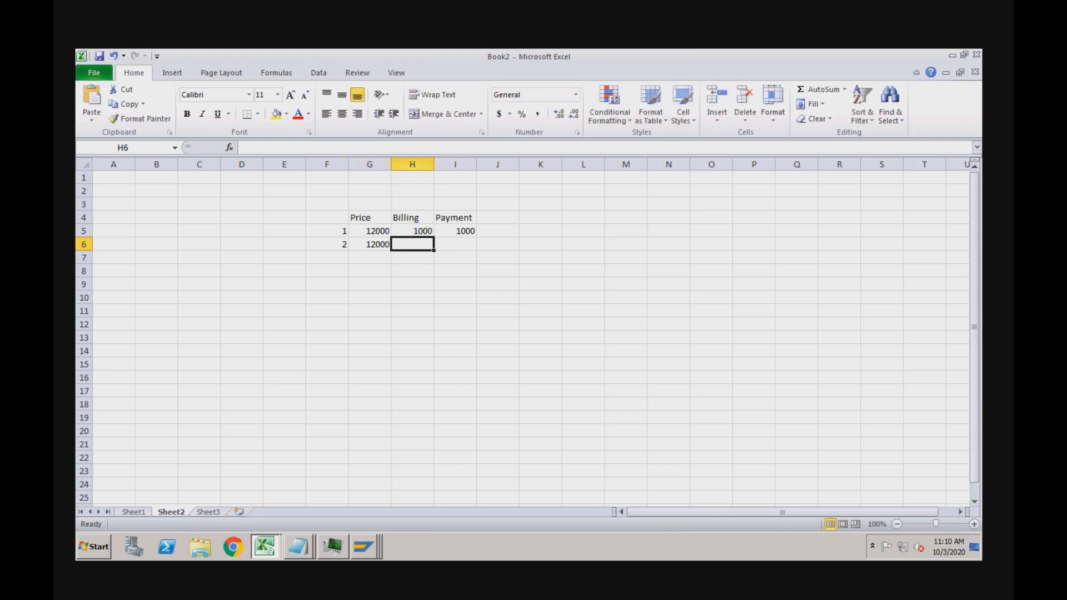
text(12000)
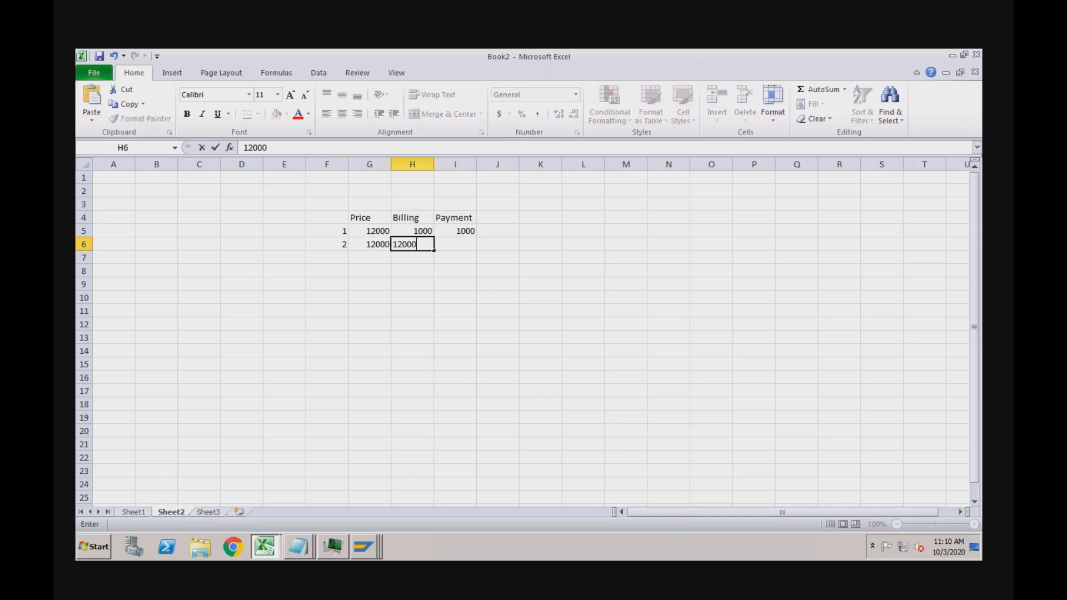
key(Tab)
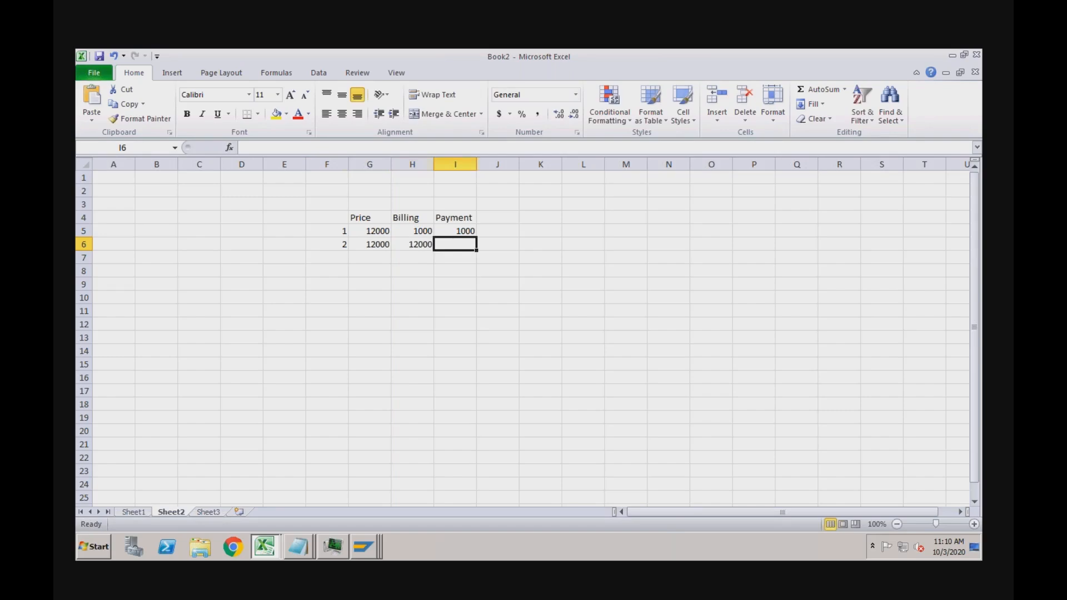
text(1000)
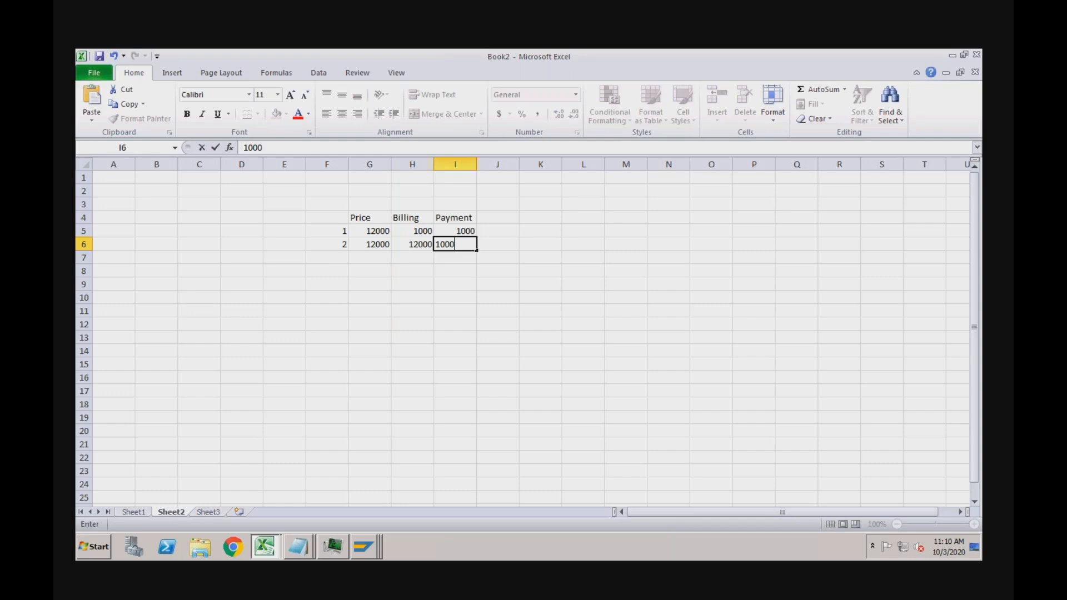
key(Tab)
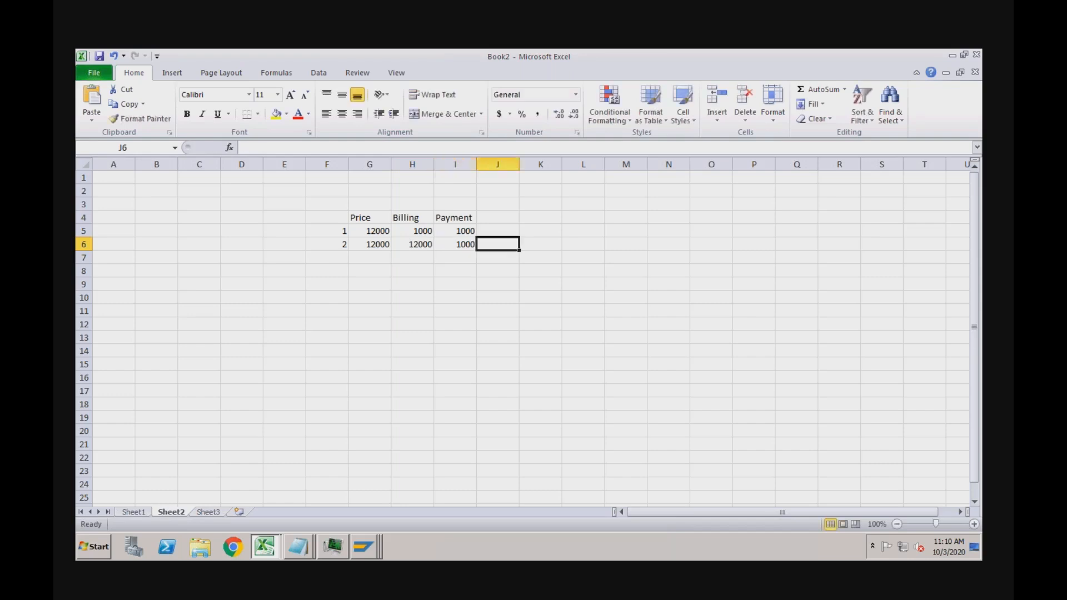
Label row 2 as Payment Terms in J6 and row 1 as Billing Plan in J5
text(Paymen)
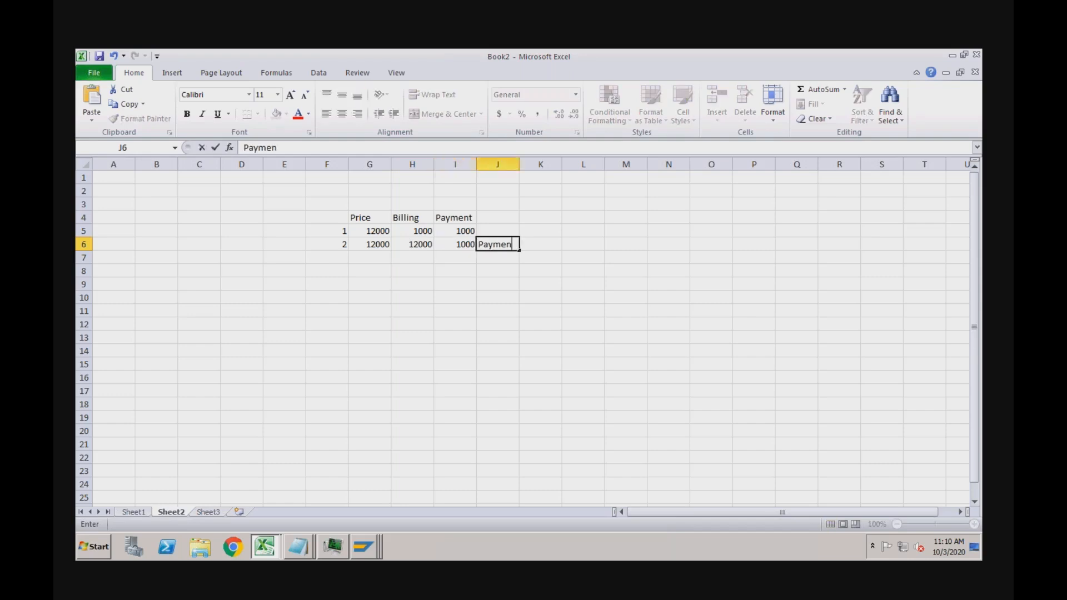
text(t Terms)
click(482, 230)
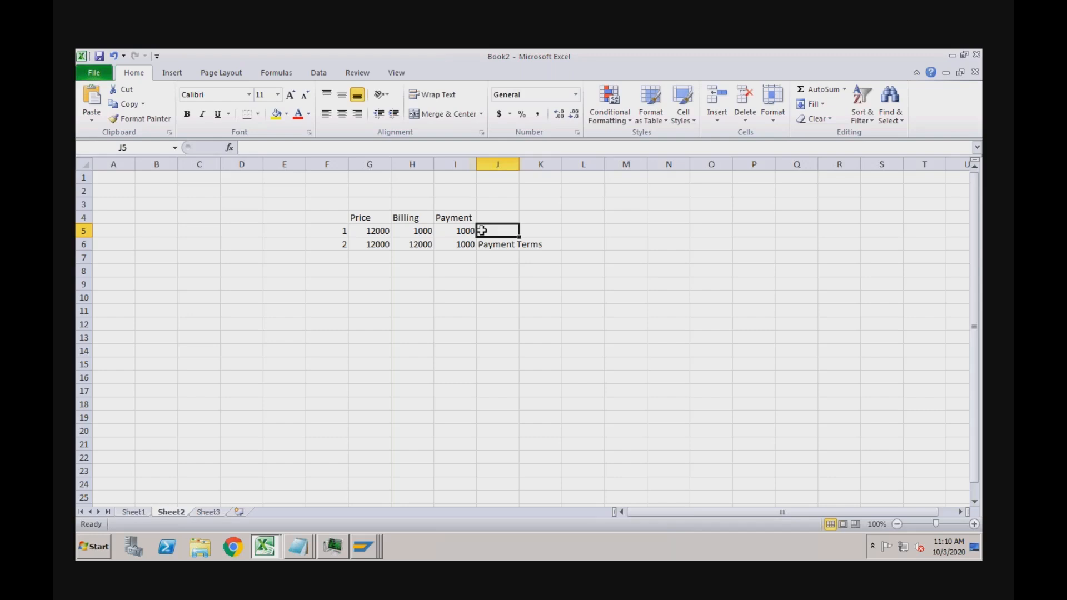
text(Billing Plan)
key(Return)
Compare the billing and price values of the Billing Plan row with those of the Payment Terms row
click(498, 232)
click(421, 230)
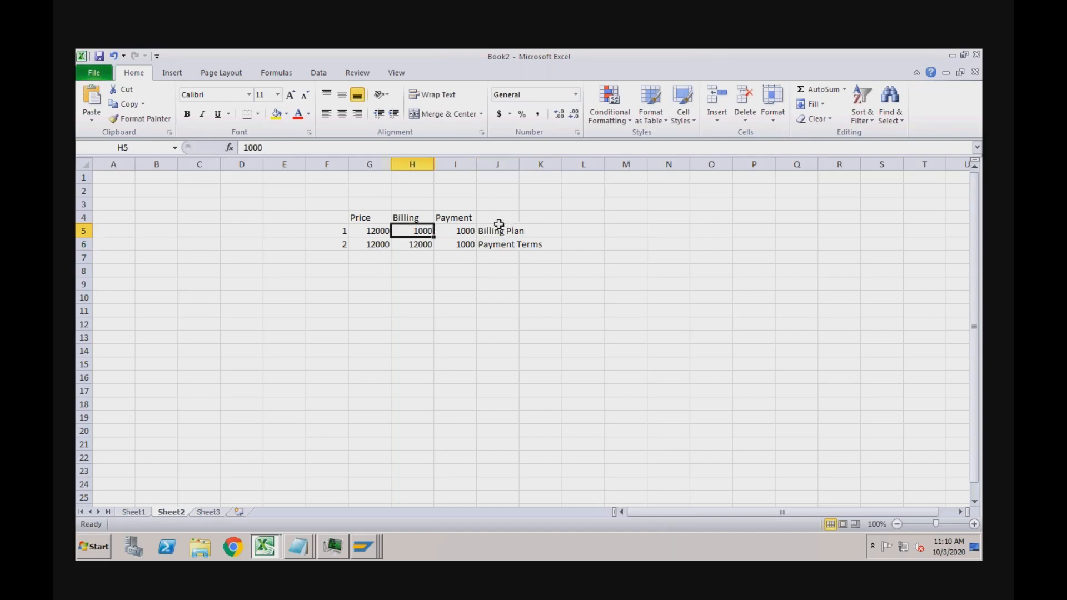
click(413, 248)
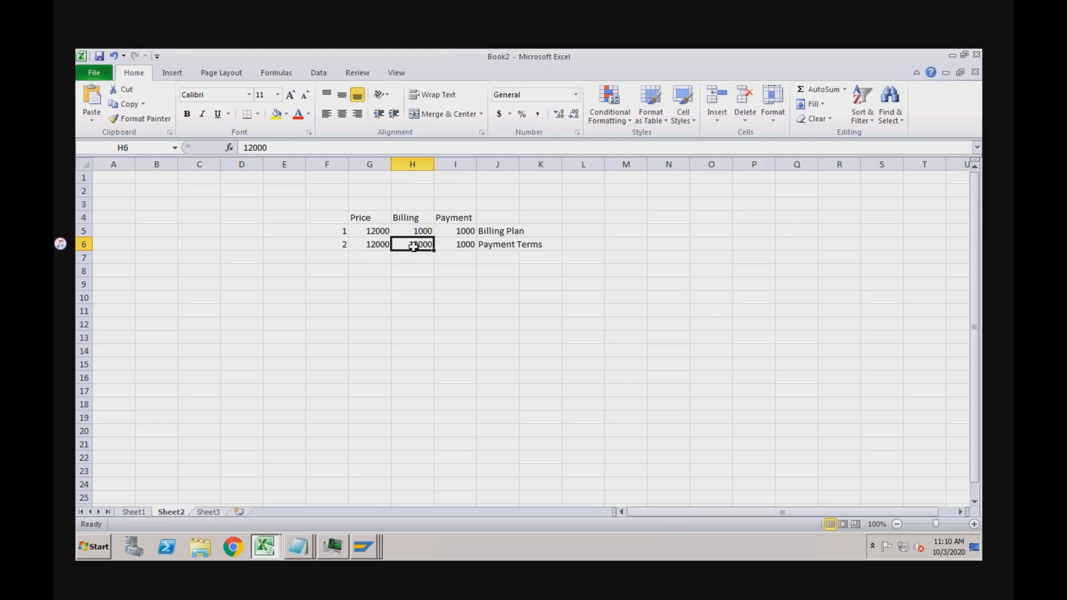
click(414, 259)
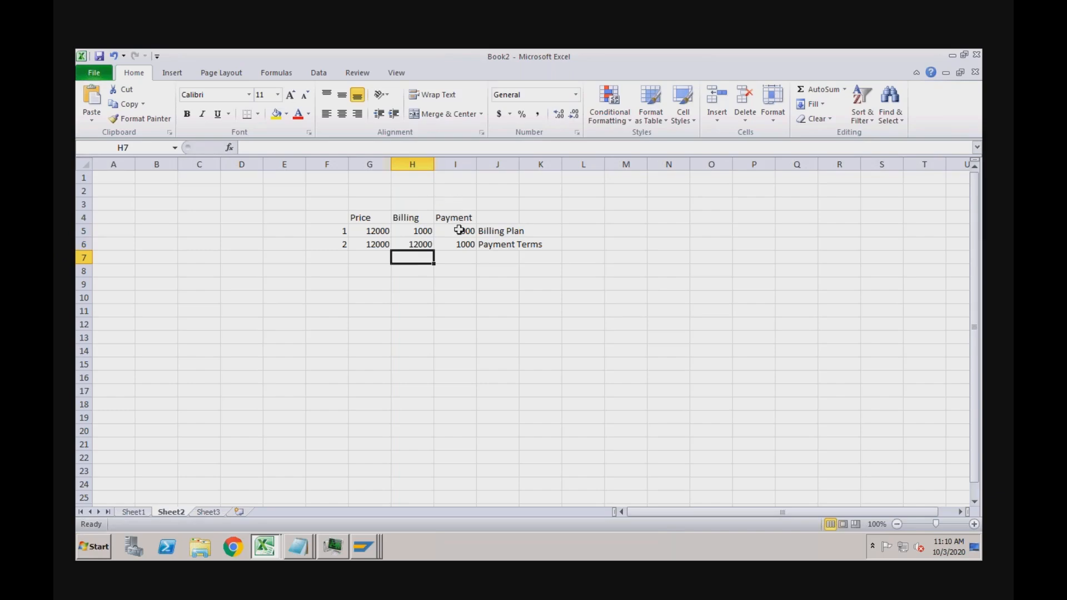
click(483, 246)
click(372, 231)
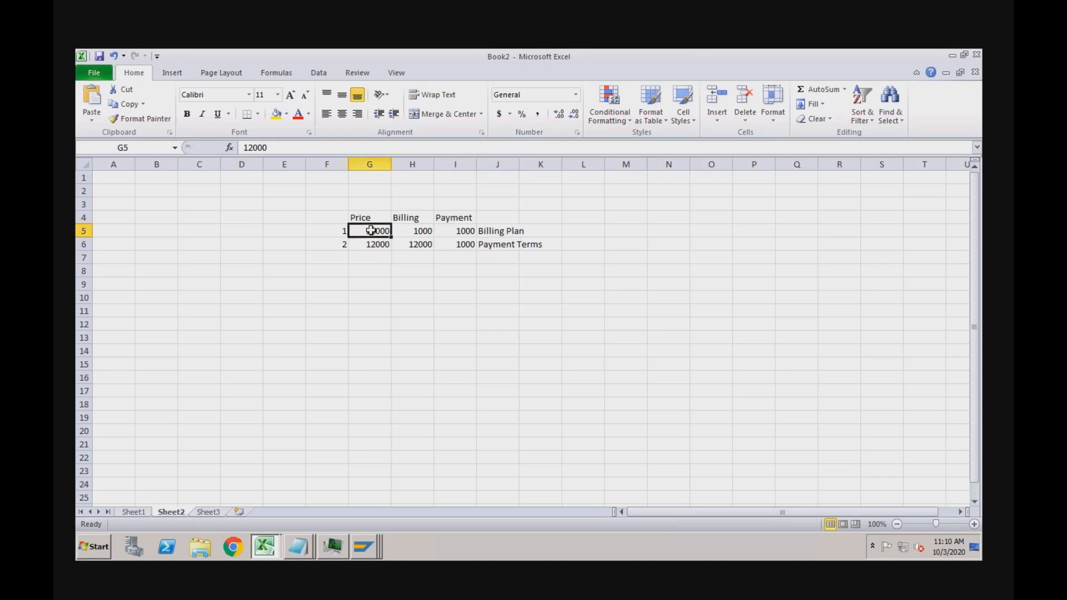
click(372, 245)
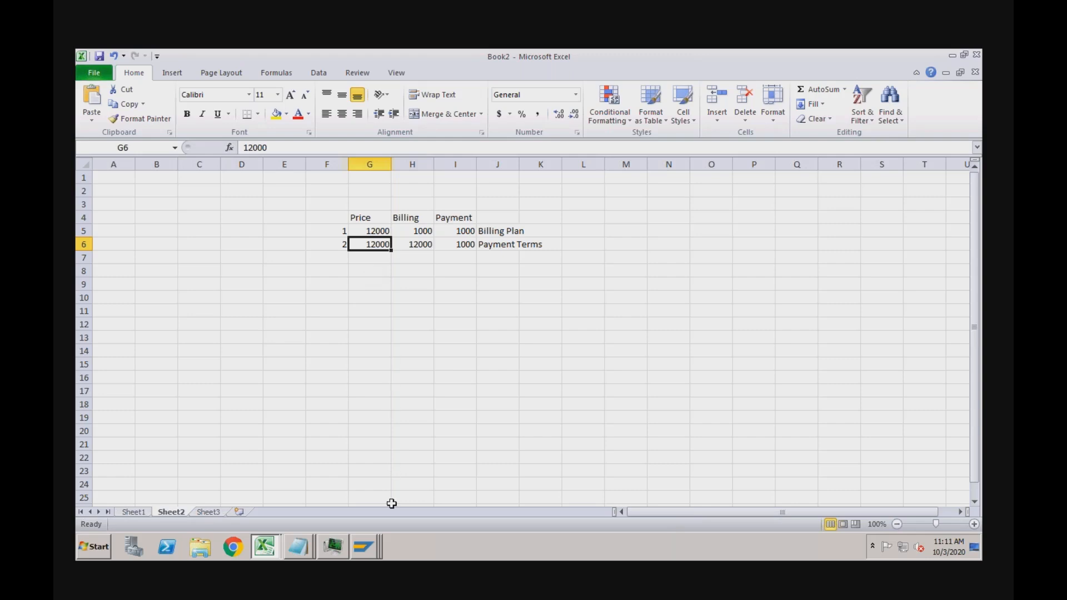
Switch to the SAP window with the Accesses overview of access sequence PR02
mouse_move(367, 548)
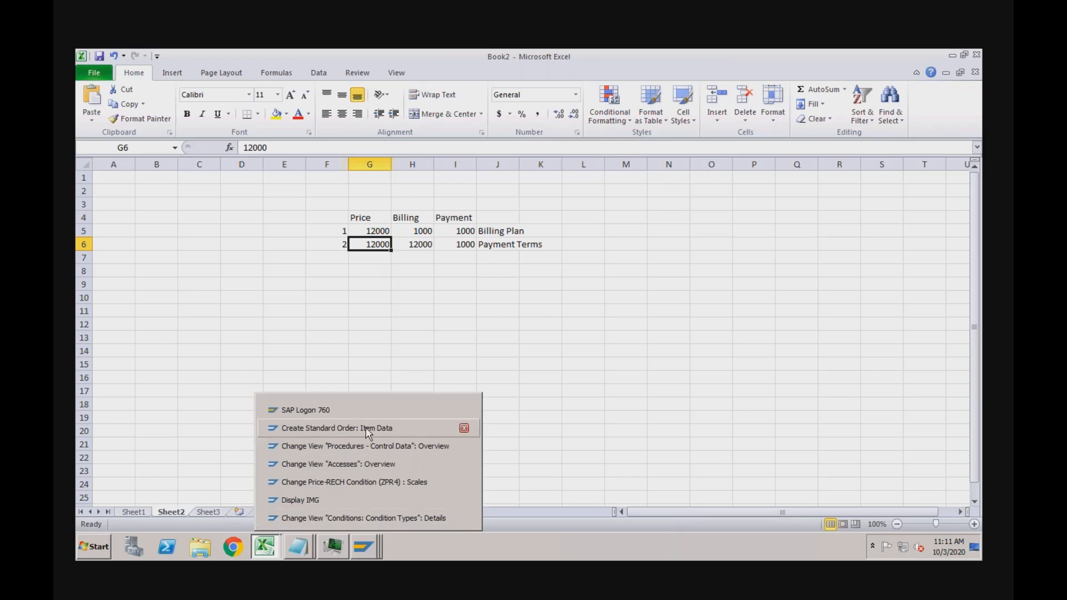
click(360, 464)
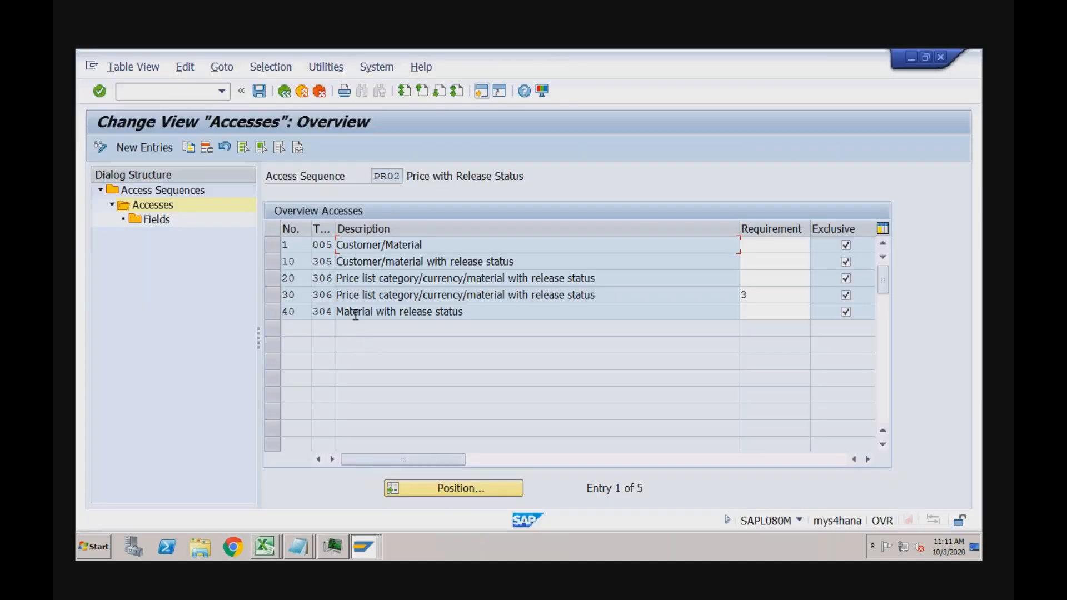
Switch to the sales order item and list the condition types for a new pricing row, highlighting RA00 % Discount from Net
click(364, 547)
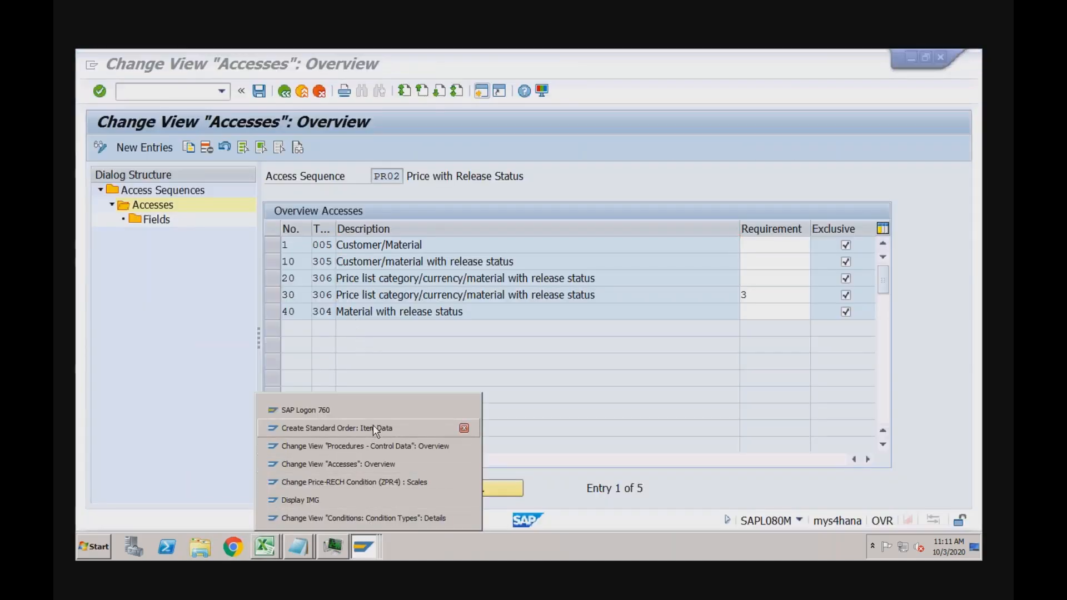
click(372, 428)
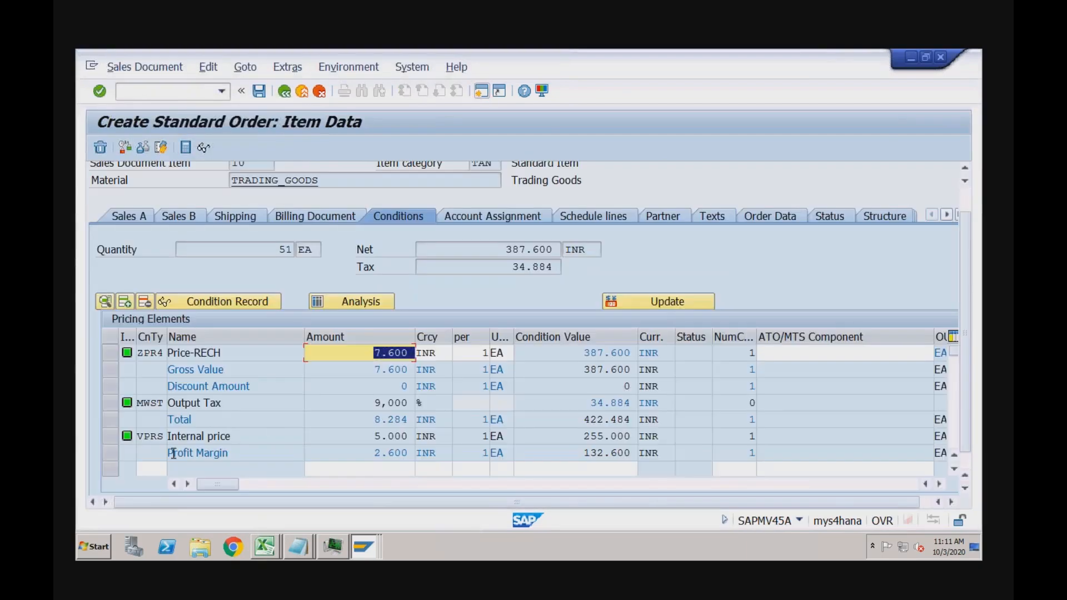
click(150, 468)
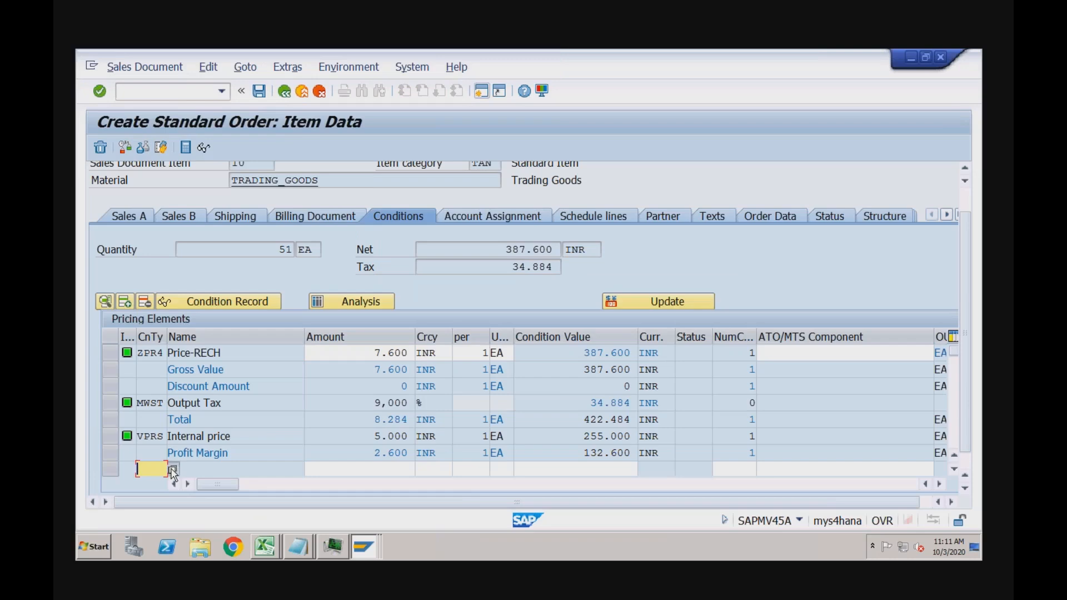
click(173, 471)
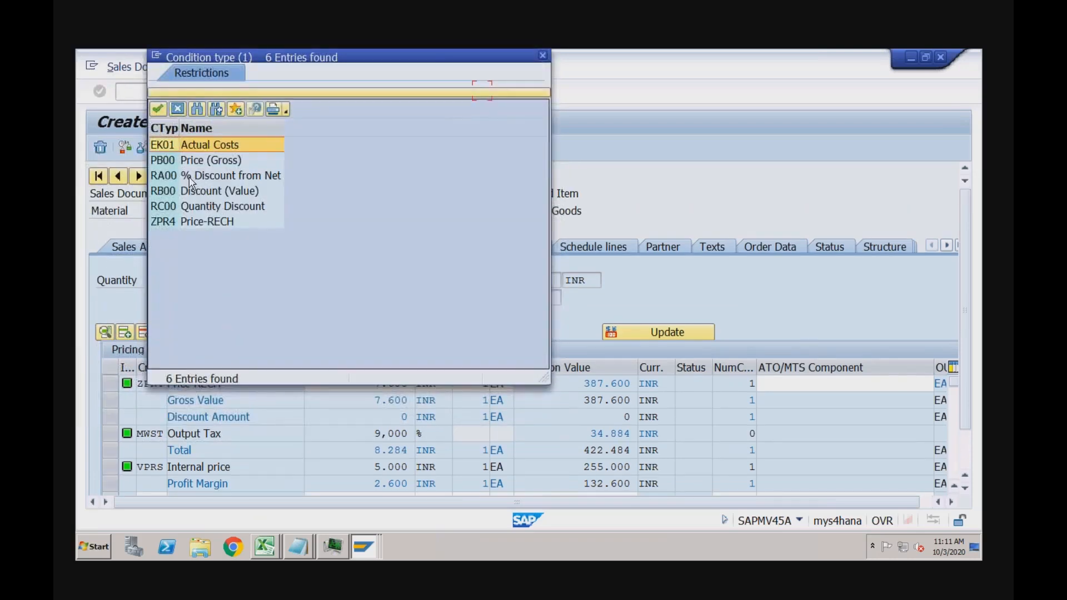
click(190, 177)
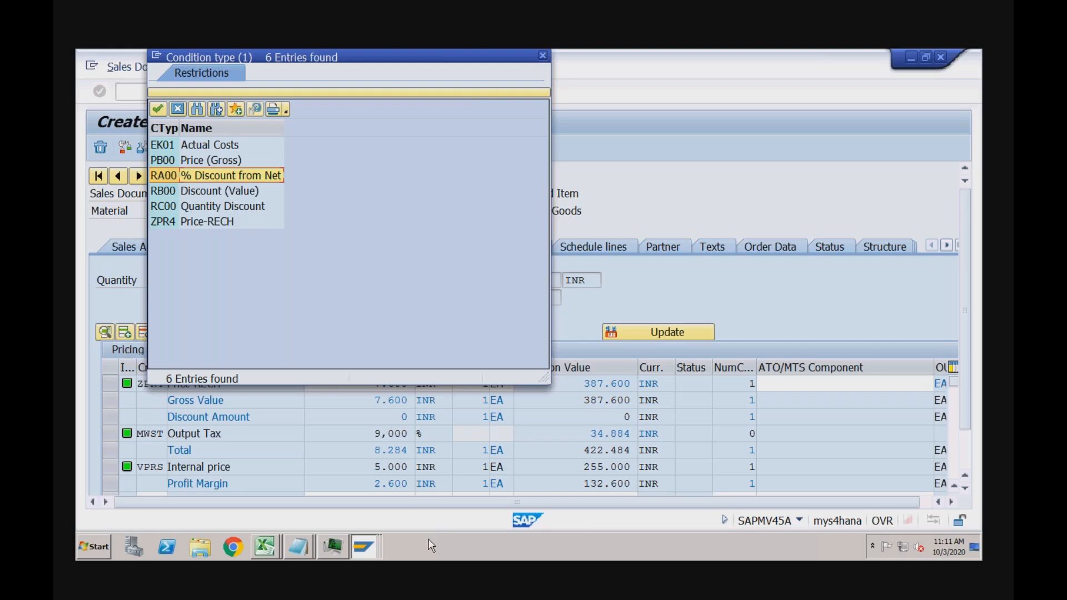
In the ZPR4 condition record session, return to the initial Change Condition Records screen and try to open records for condition type RA00
click(367, 550)
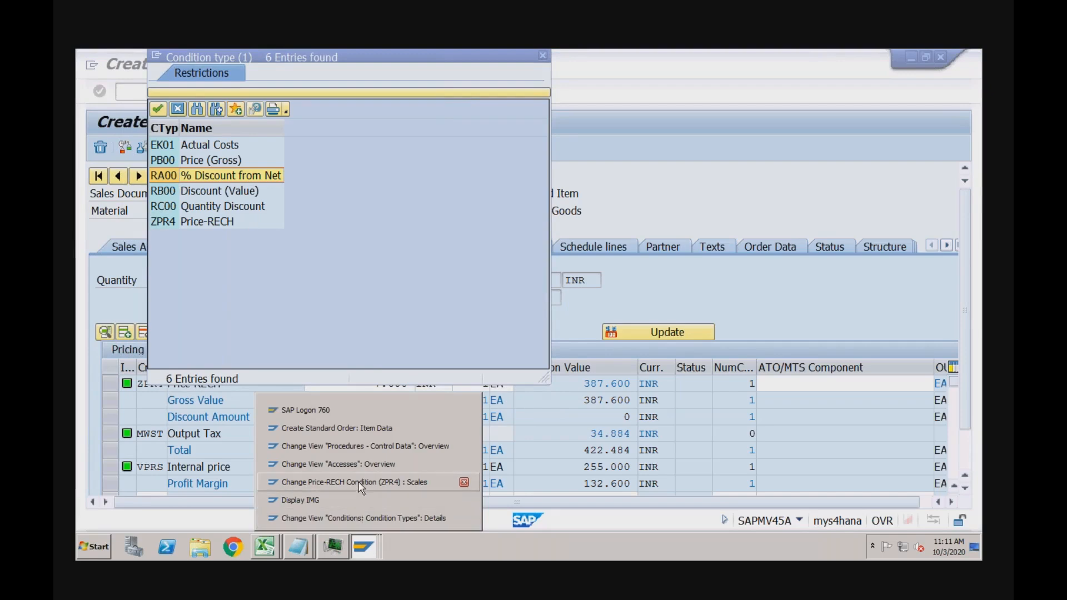
click(360, 482)
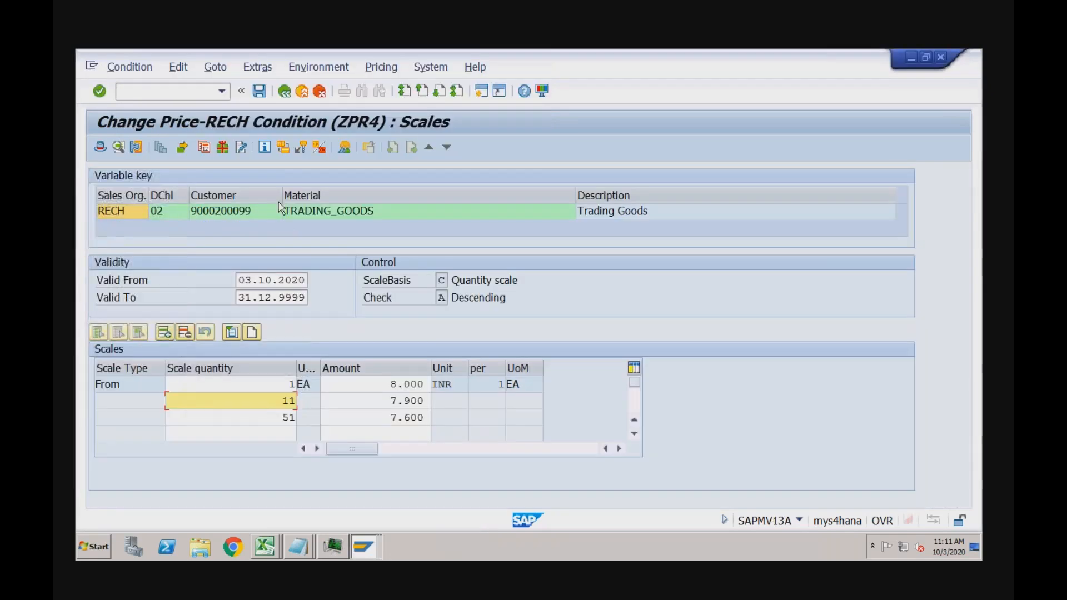
click(282, 93)
click(283, 93)
click(283, 93)
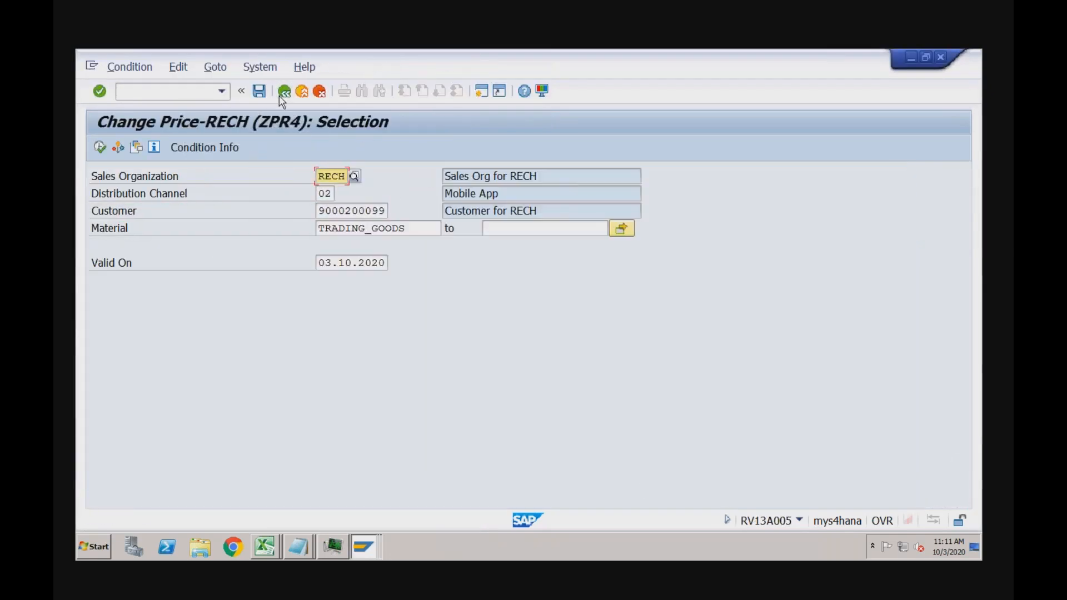
click(283, 93)
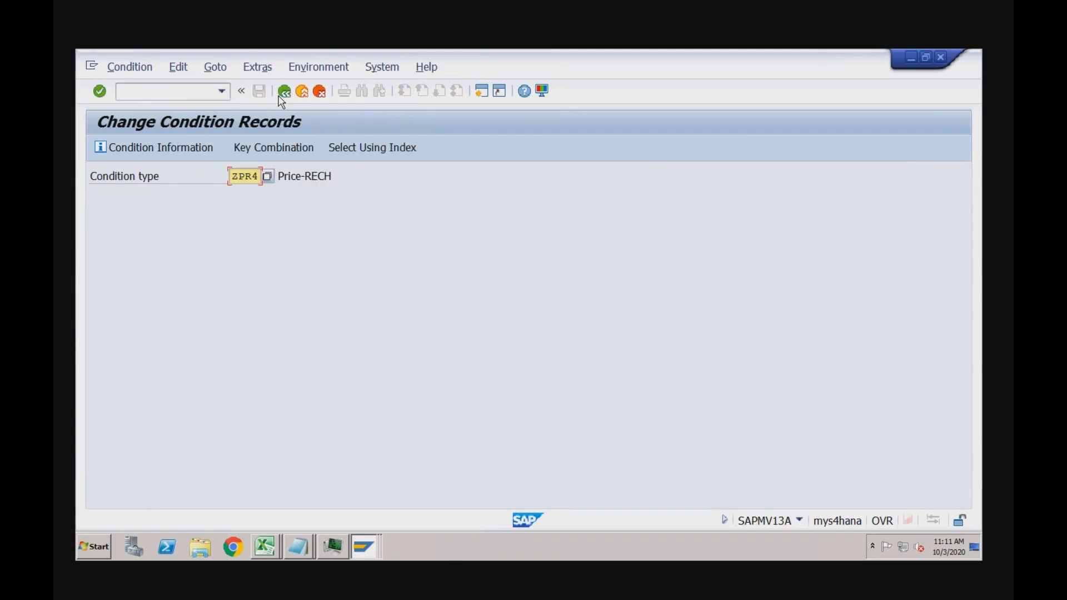
click(235, 177)
text(RA00)
key(Return)
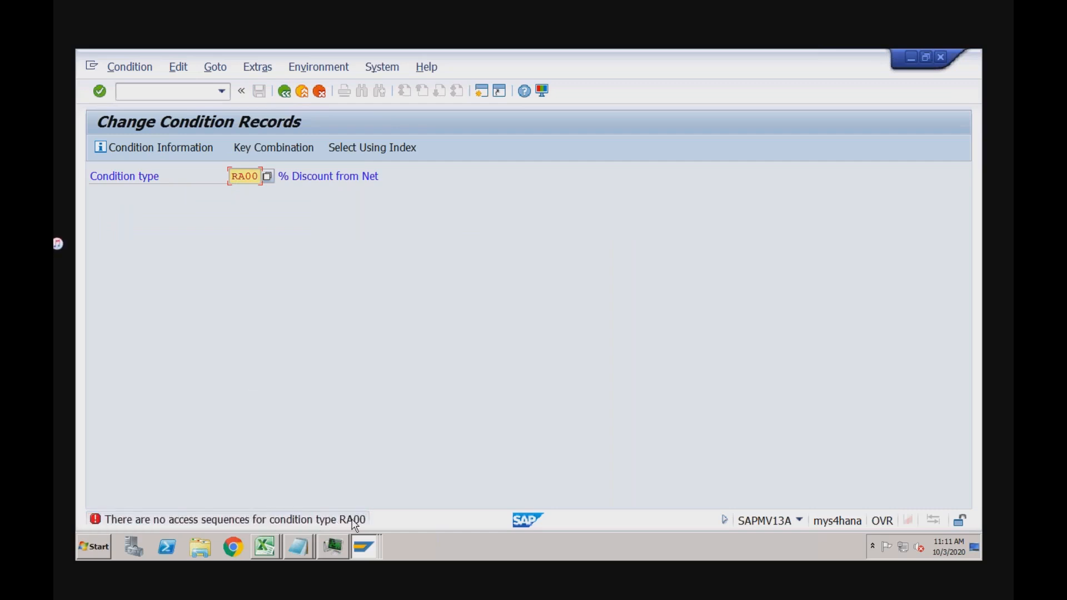
In the condition types configuration, locate RA00, open its details and check its Access Sequence field
click(365, 548)
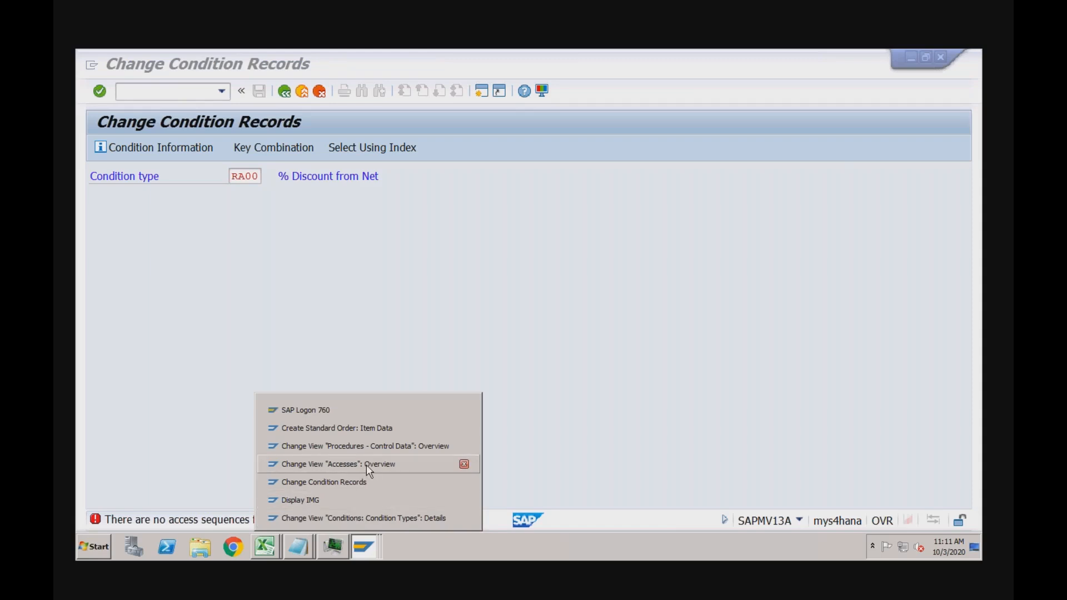
click(366, 515)
click(284, 91)
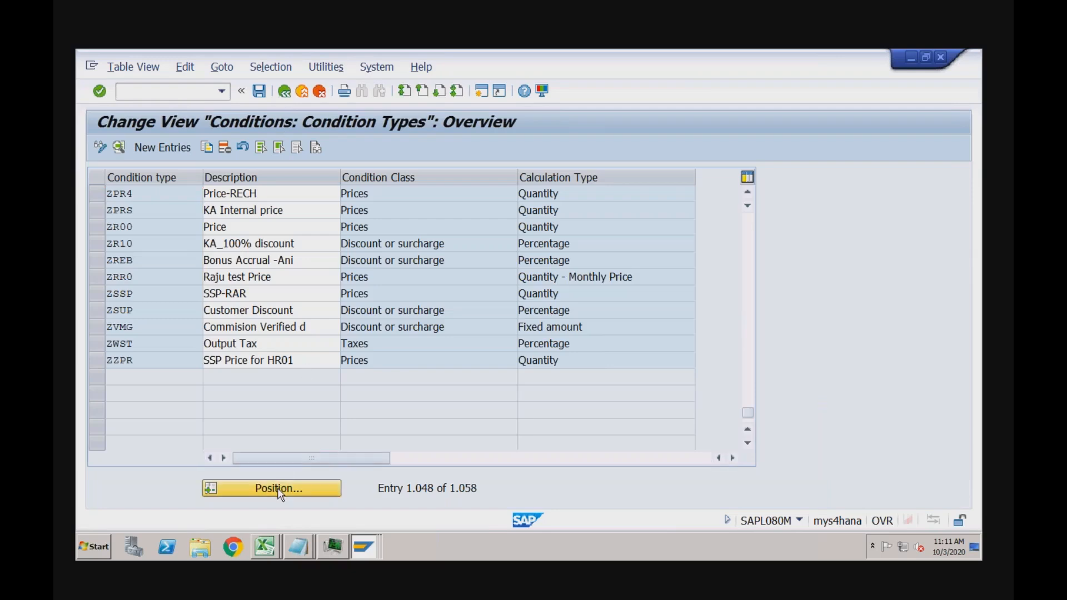
click(279, 489)
text(ra00)
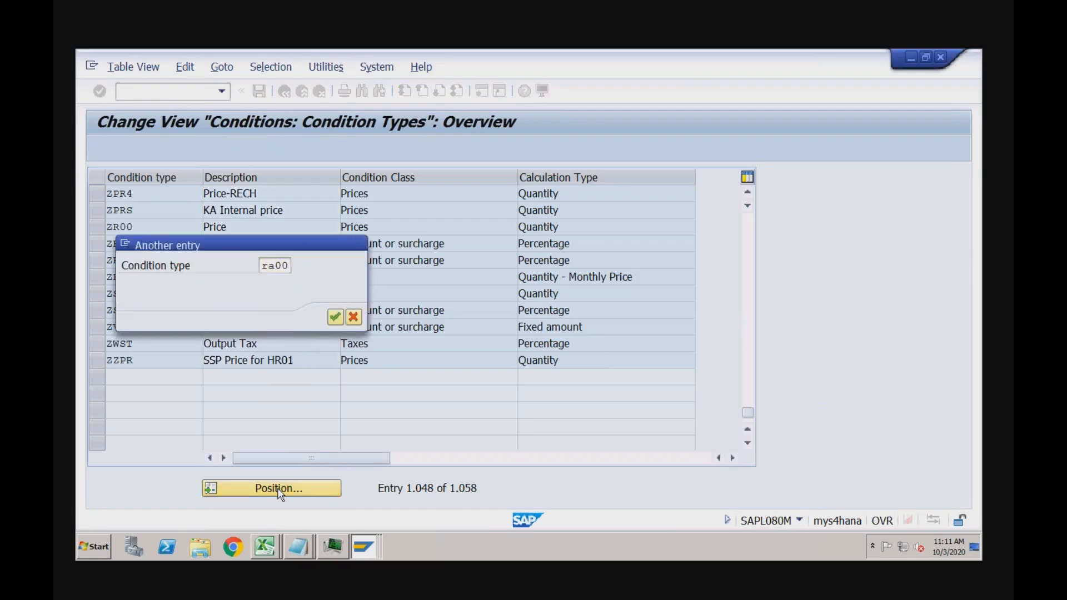
key(Return)
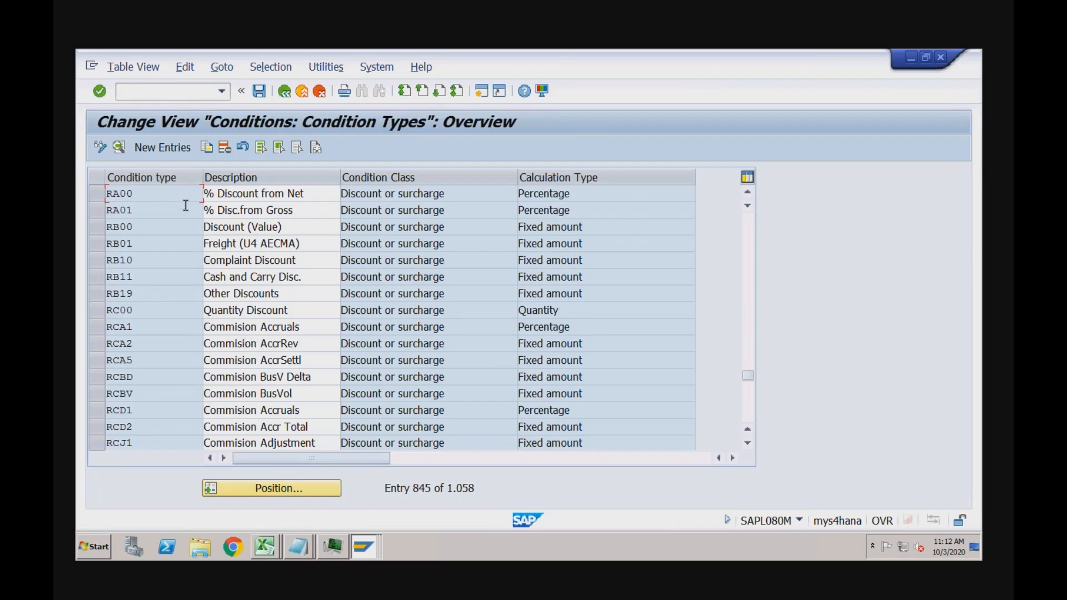
double_click(133, 194)
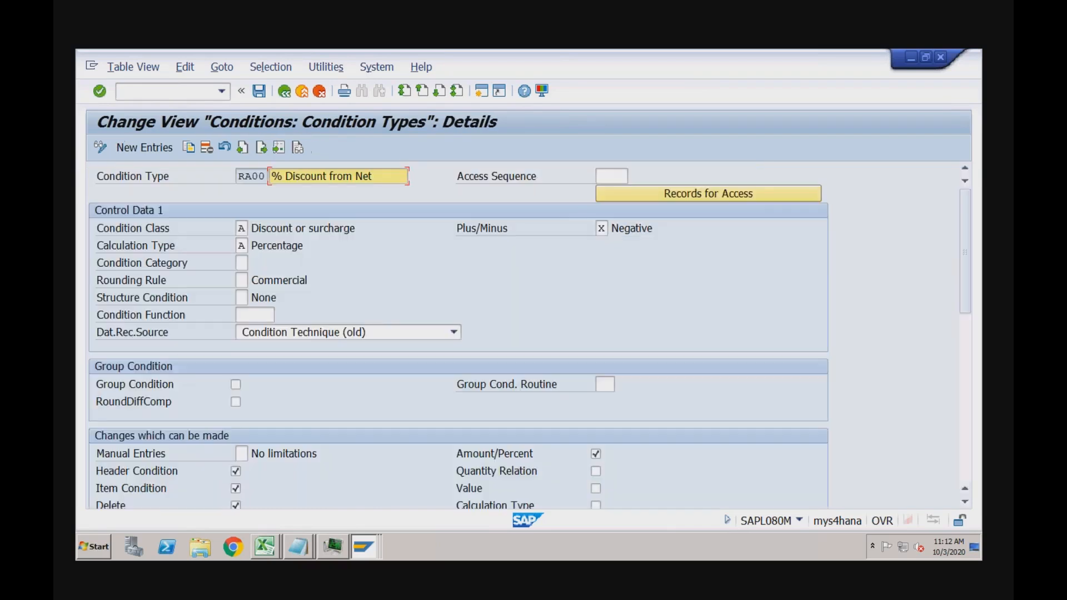
click(605, 176)
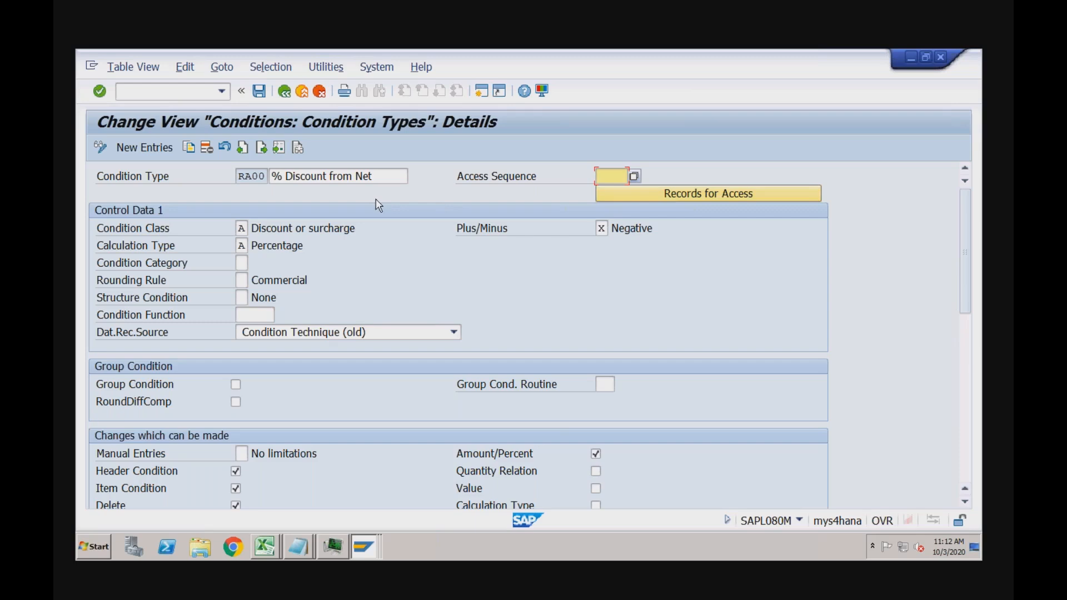
click(258, 179)
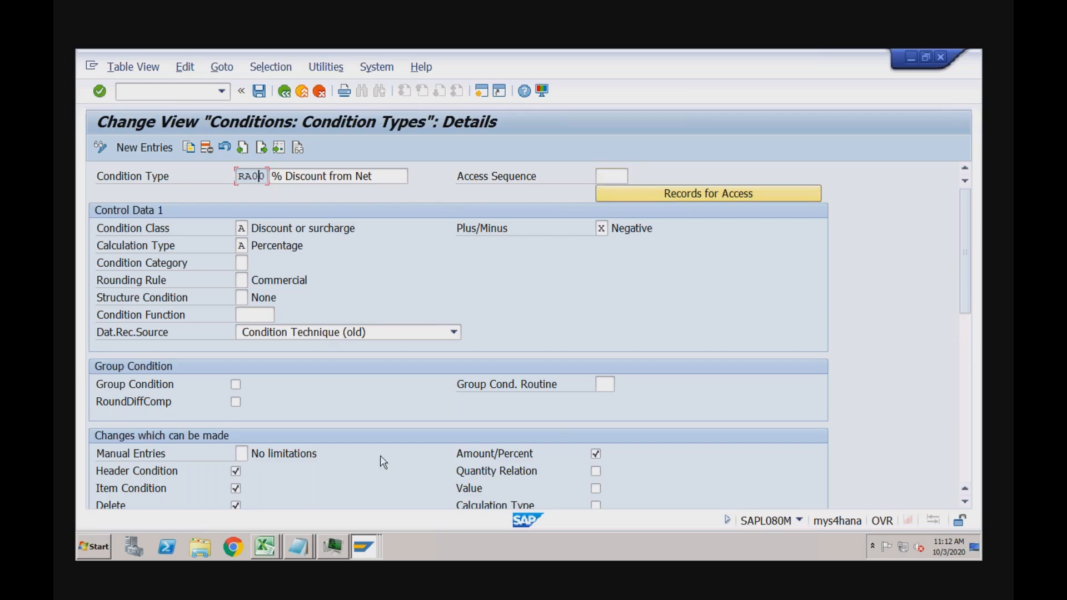
Return to the sales order item and add condition type RA00 with an amount of 2 percent to its pricing
click(367, 546)
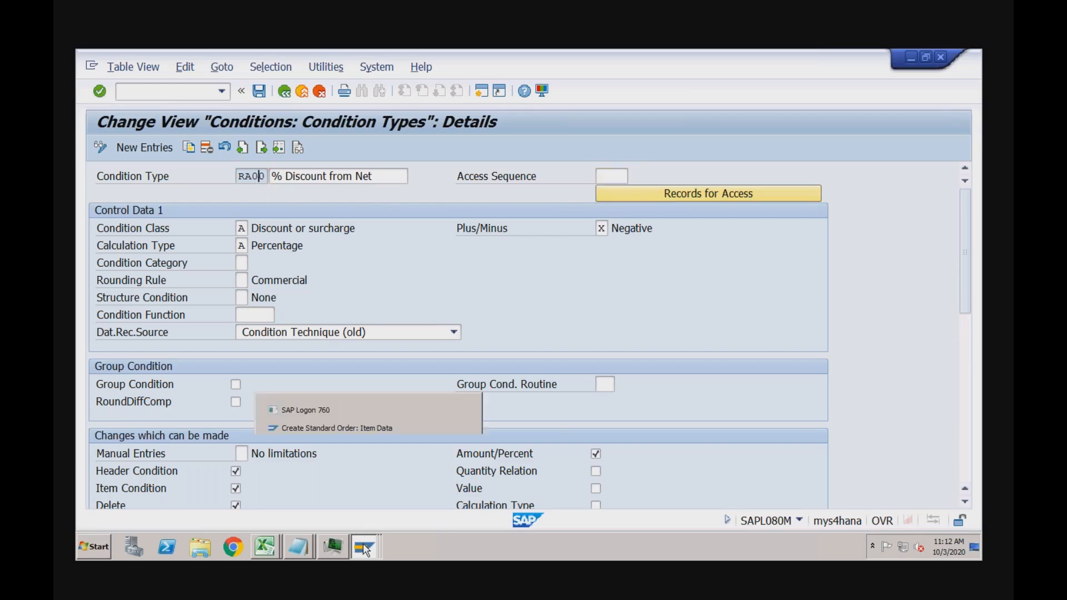
click(383, 429)
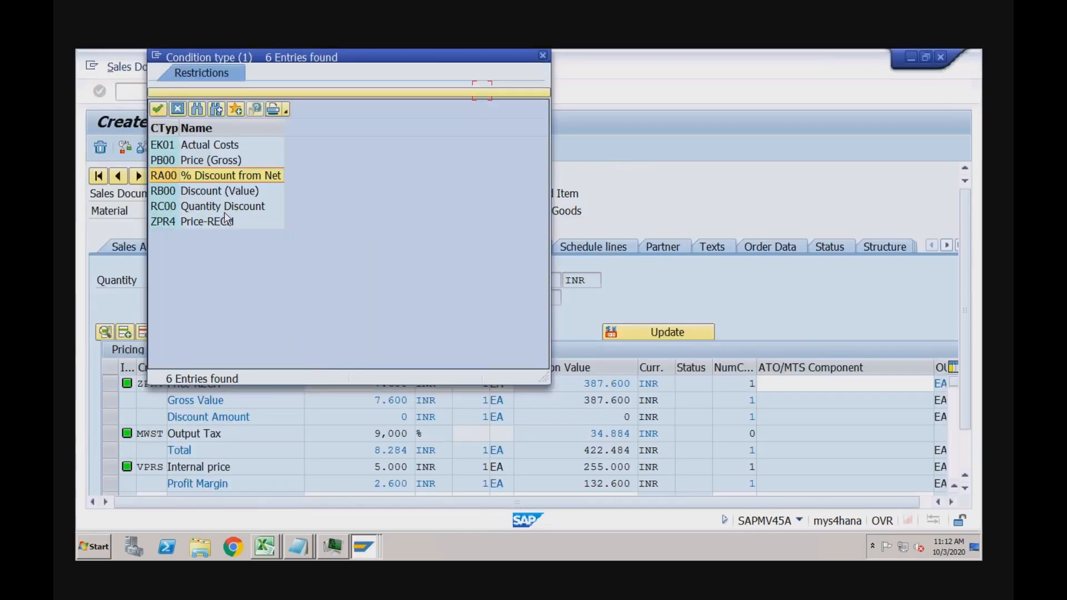
double_click(225, 177)
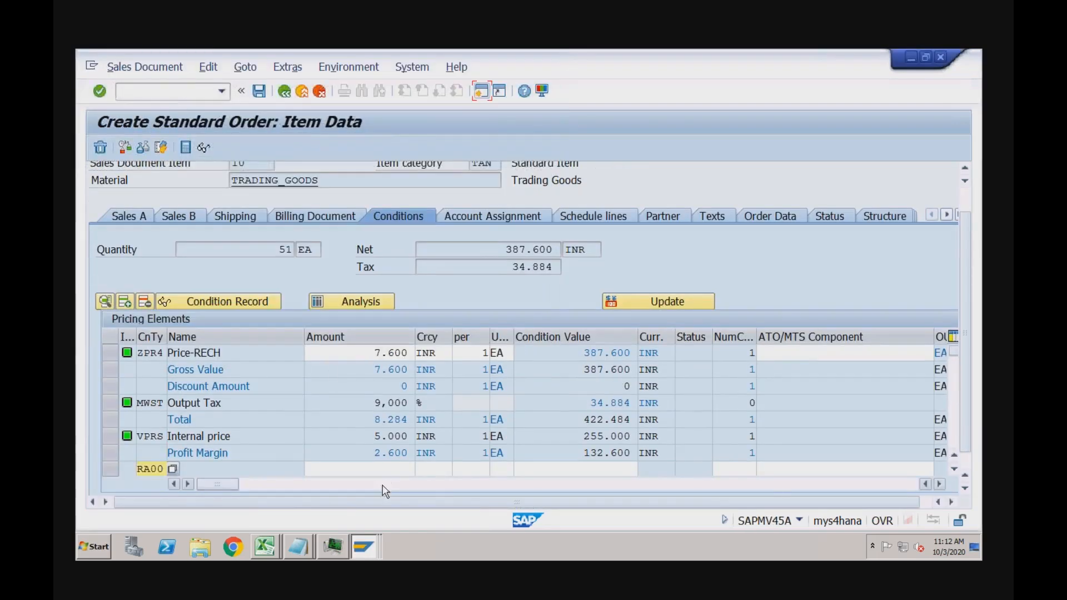
click(414, 469)
text(2)
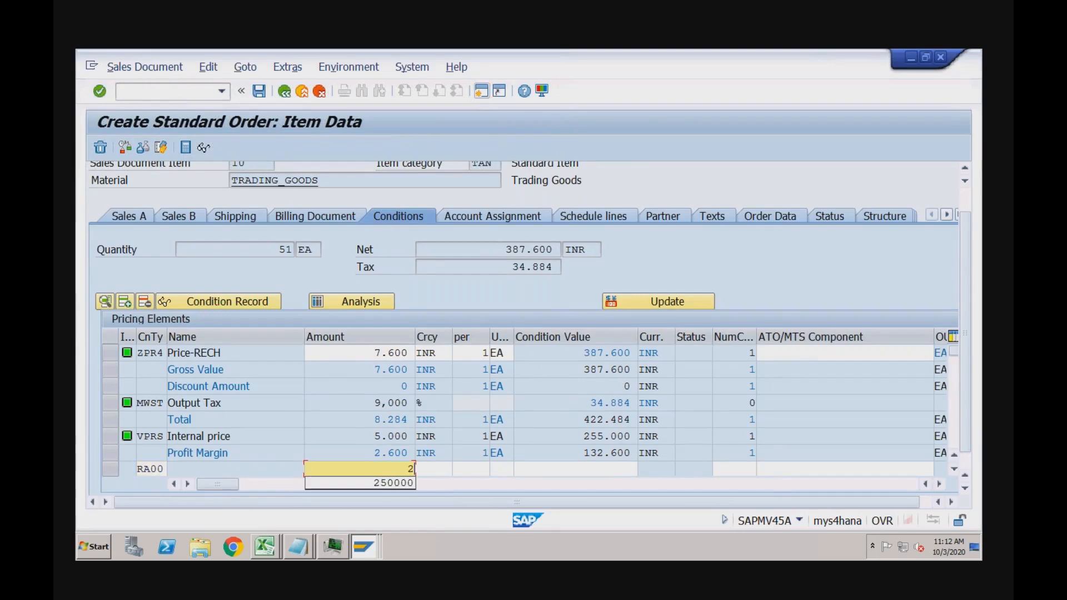
key(Return)
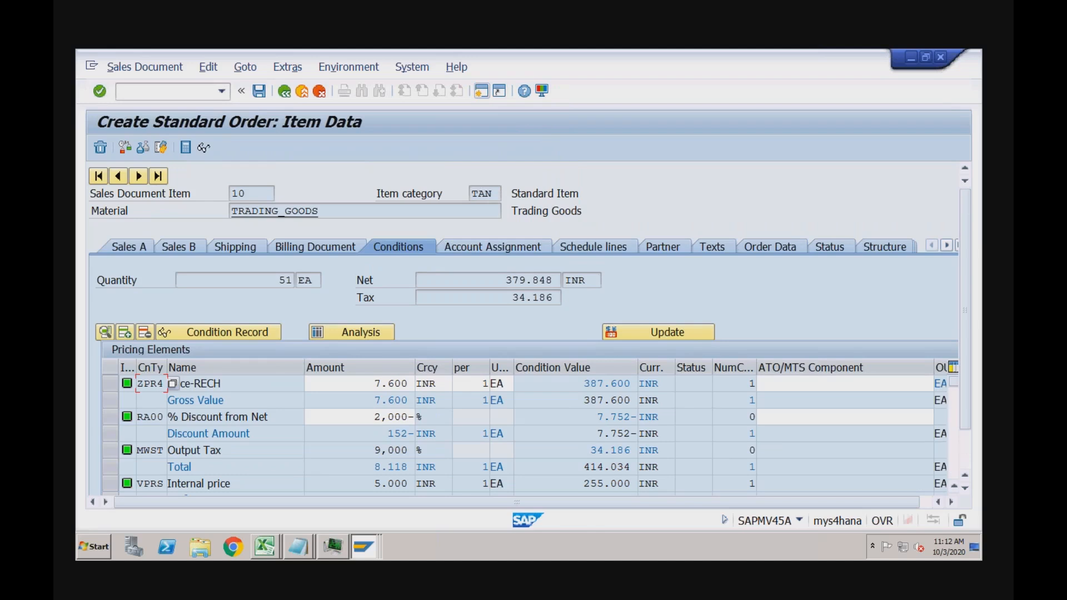
Examine the RA00 discount line in the order item and compare it with the Access Sequence field in its condition type details
click(372, 422)
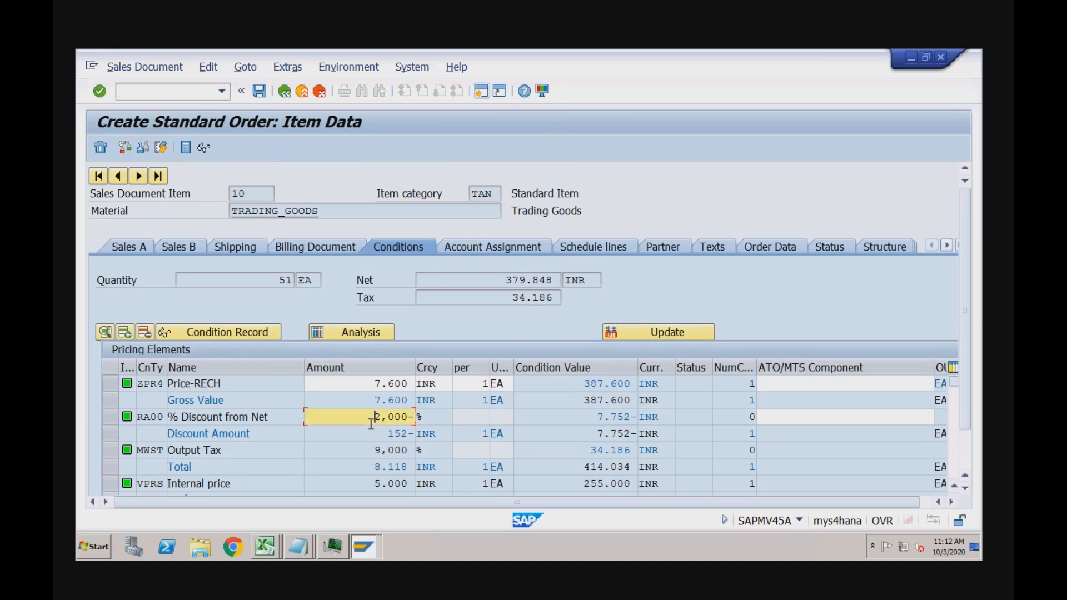
click(164, 418)
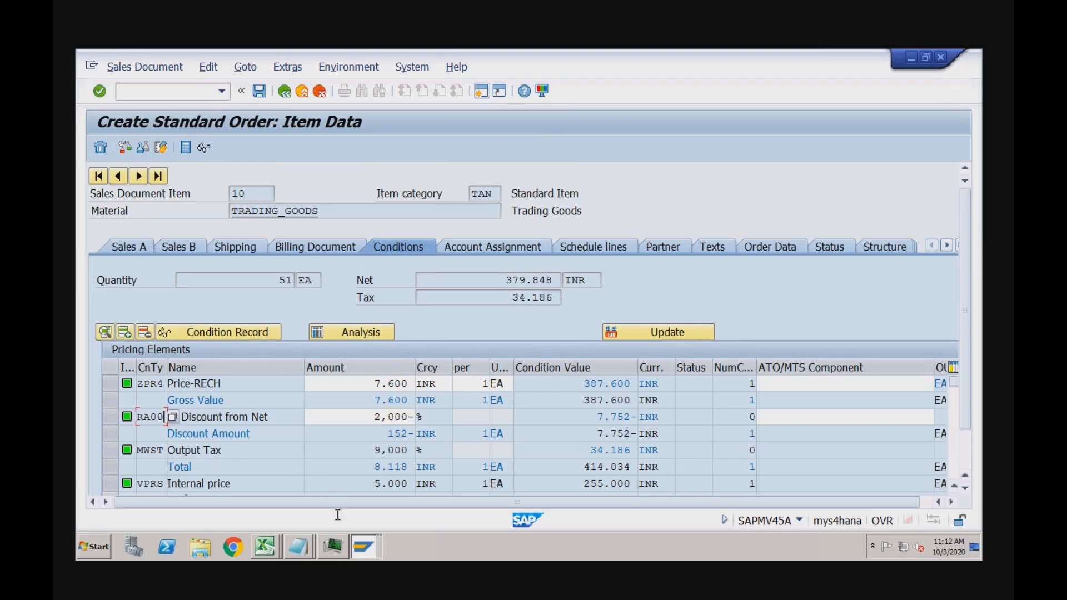
click(362, 548)
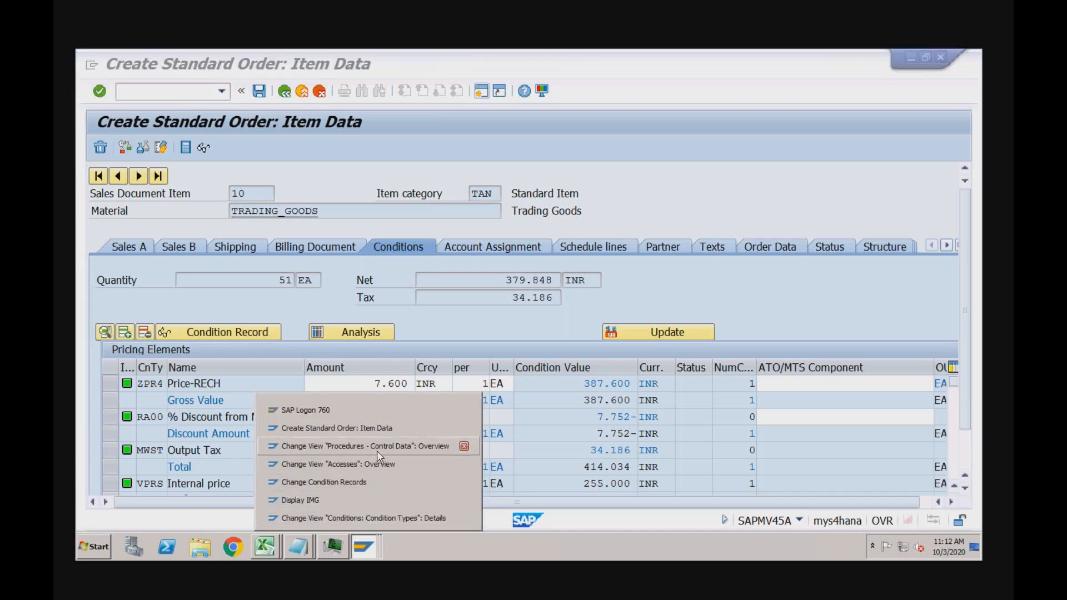
click(378, 517)
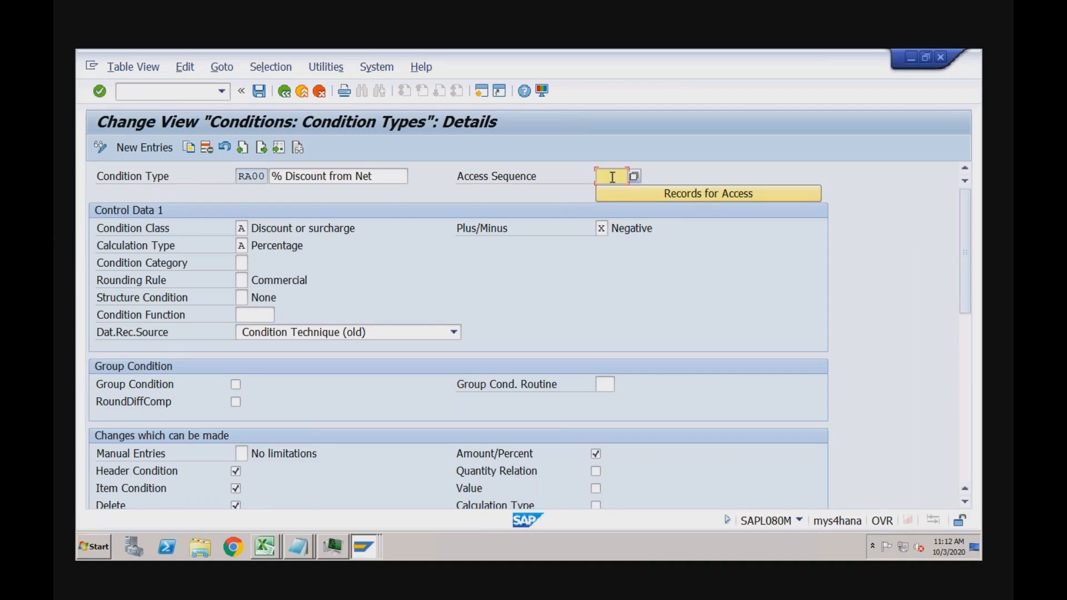
Return to the sales order item and highlight RB00 Discount (Value) in the list of available condition types
click(364, 548)
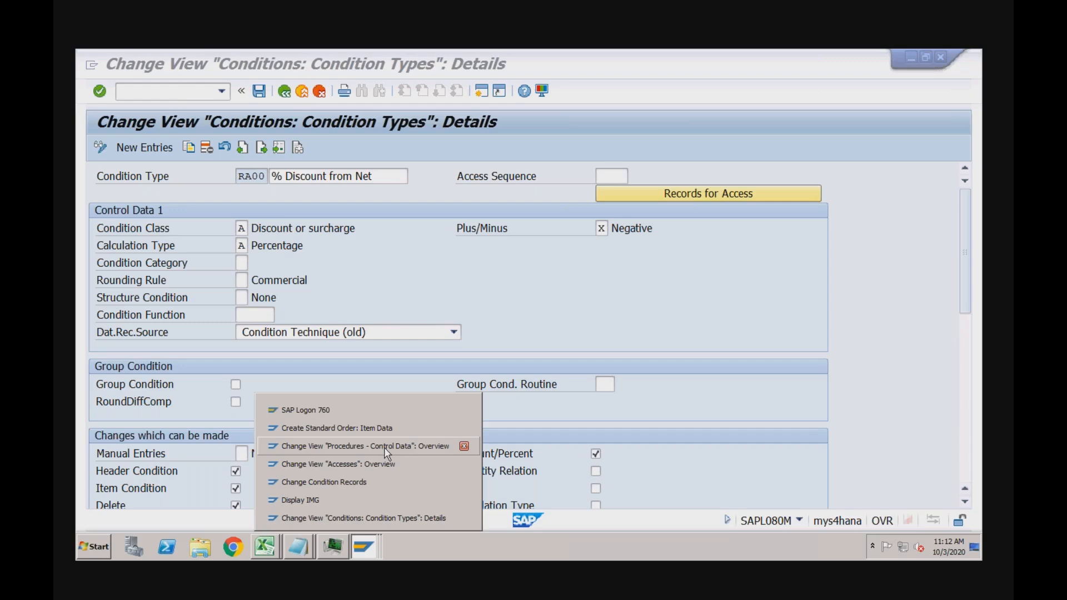
click(375, 429)
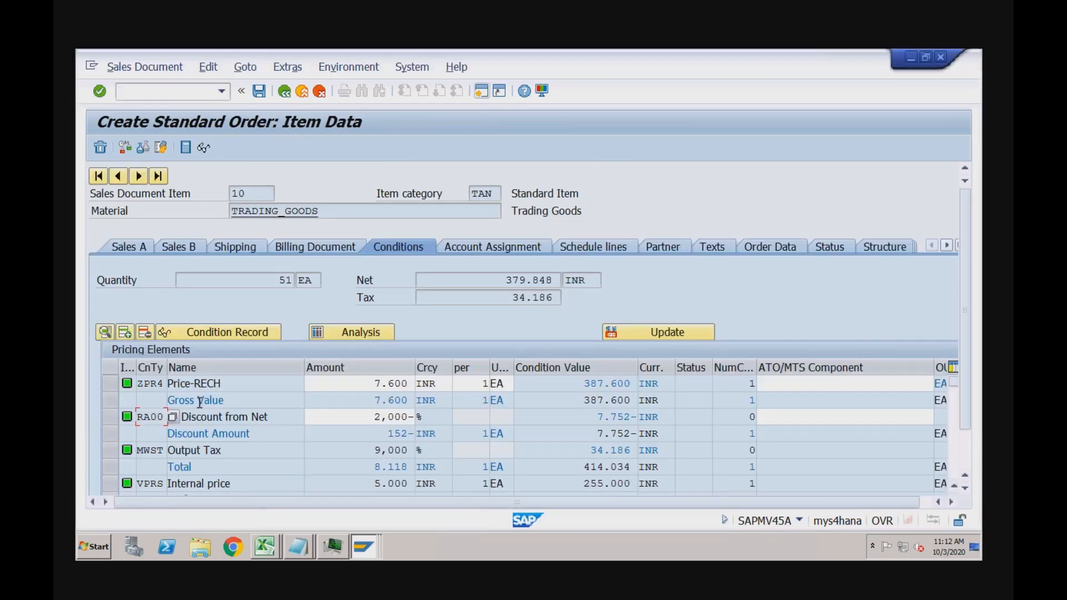
click(173, 417)
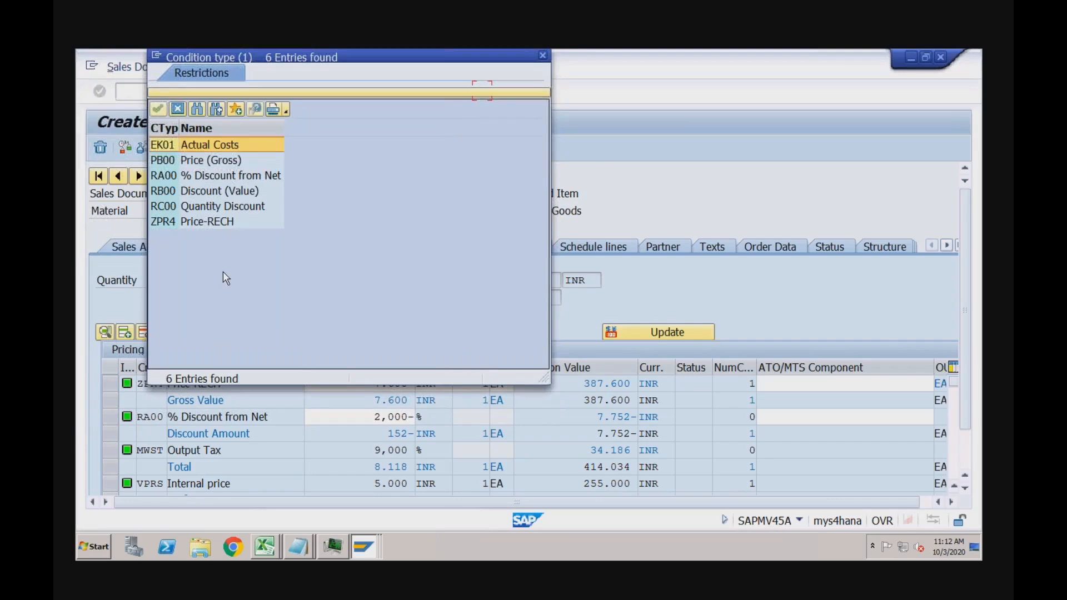
click(205, 192)
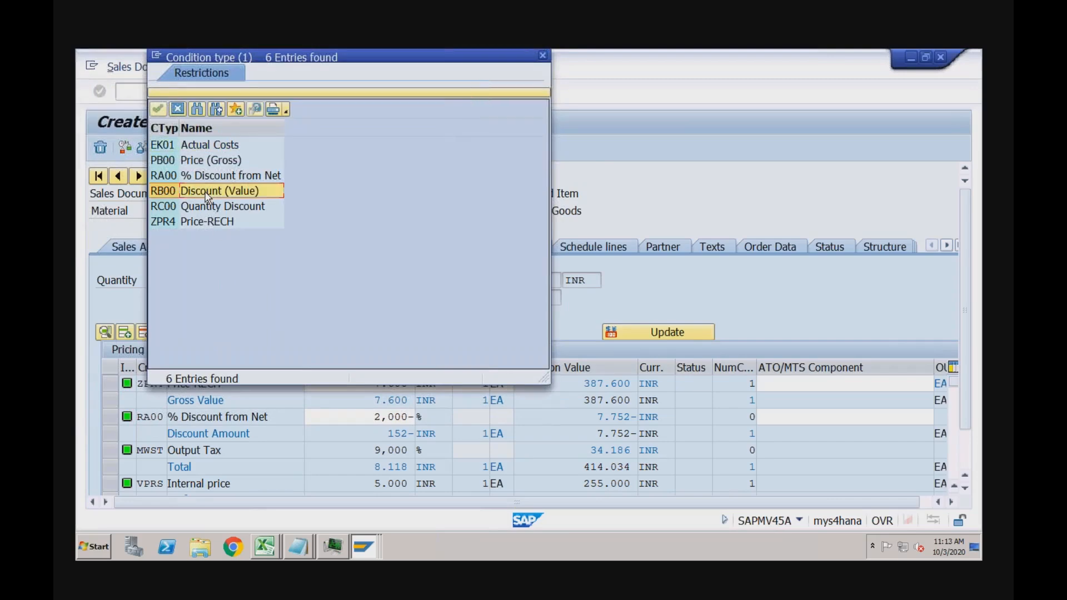
Open the details of condition type RB00 in the condition types configuration and check its Access Sequence field
click(365, 548)
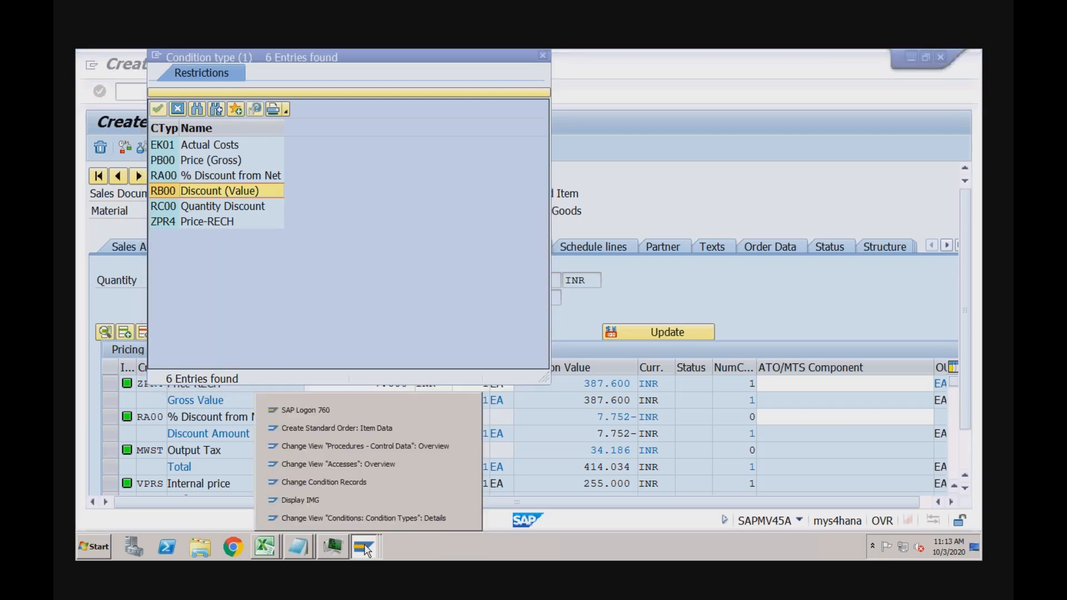
click(364, 516)
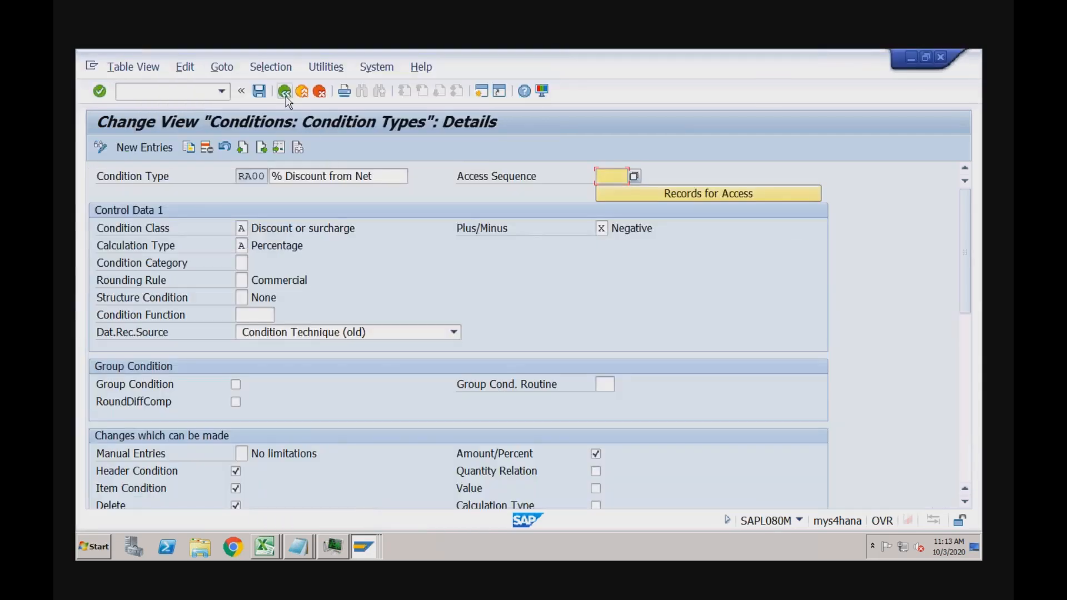
click(284, 93)
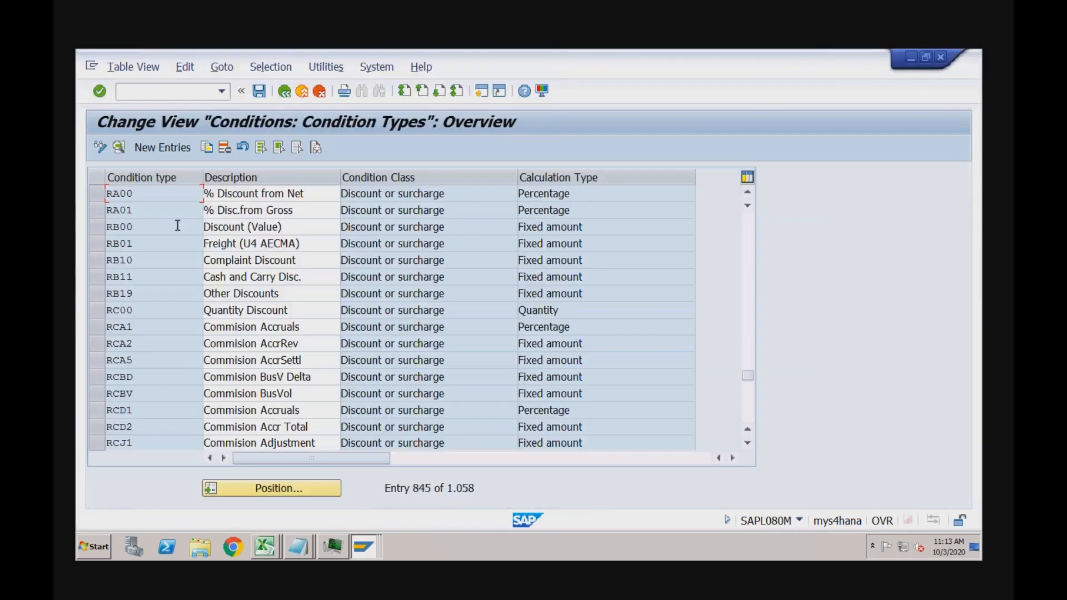
double_click(134, 226)
click(251, 176)
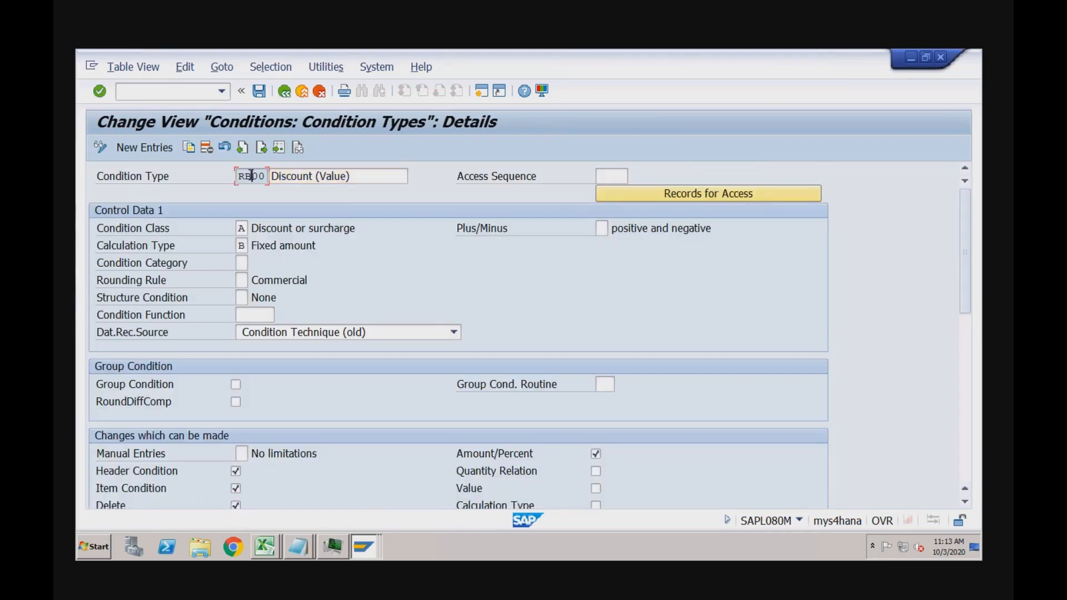
click(607, 176)
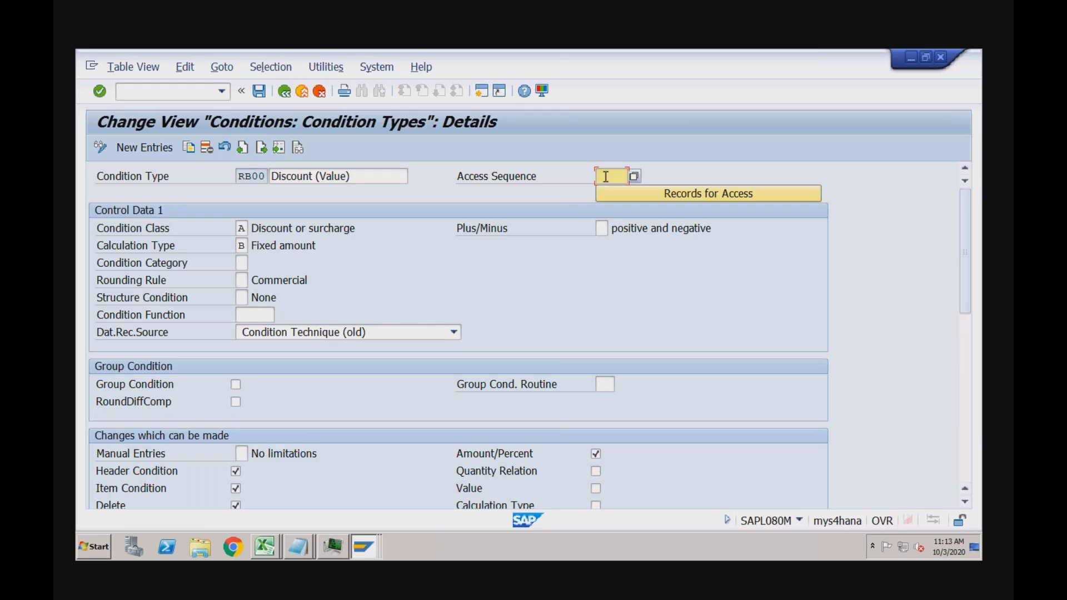
Open the details of condition type RC00 Quantity Discount, check its Access Sequence field, and return to the overview
click(284, 91)
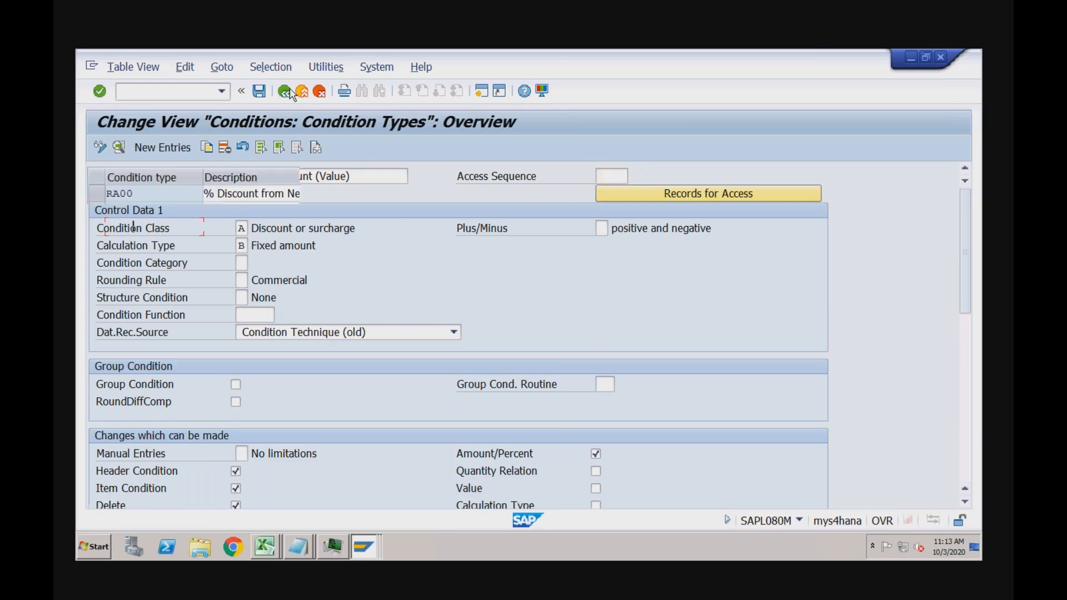
double_click(153, 309)
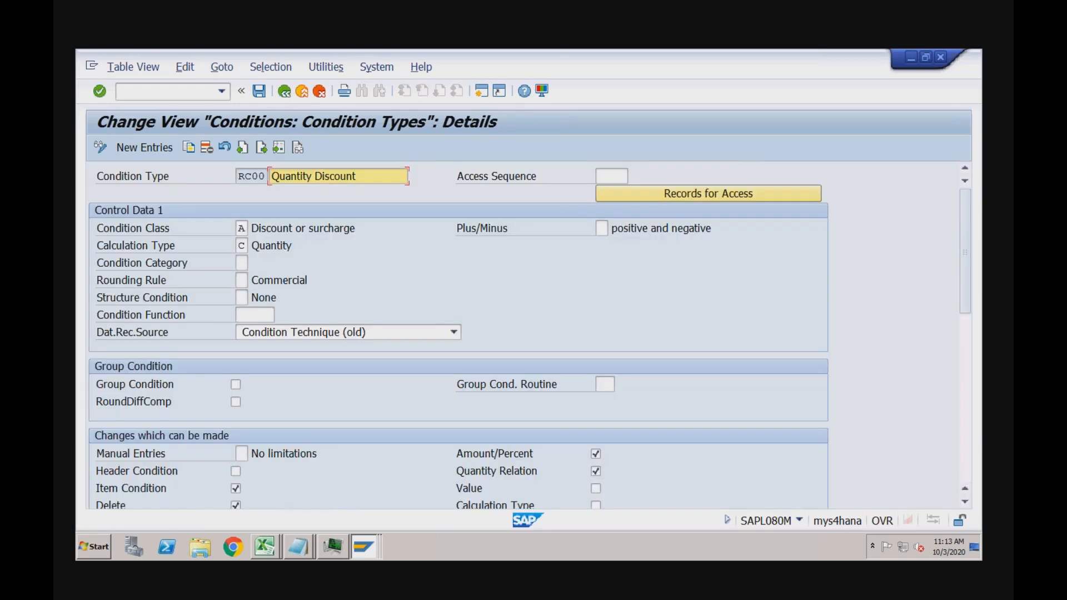
click(615, 177)
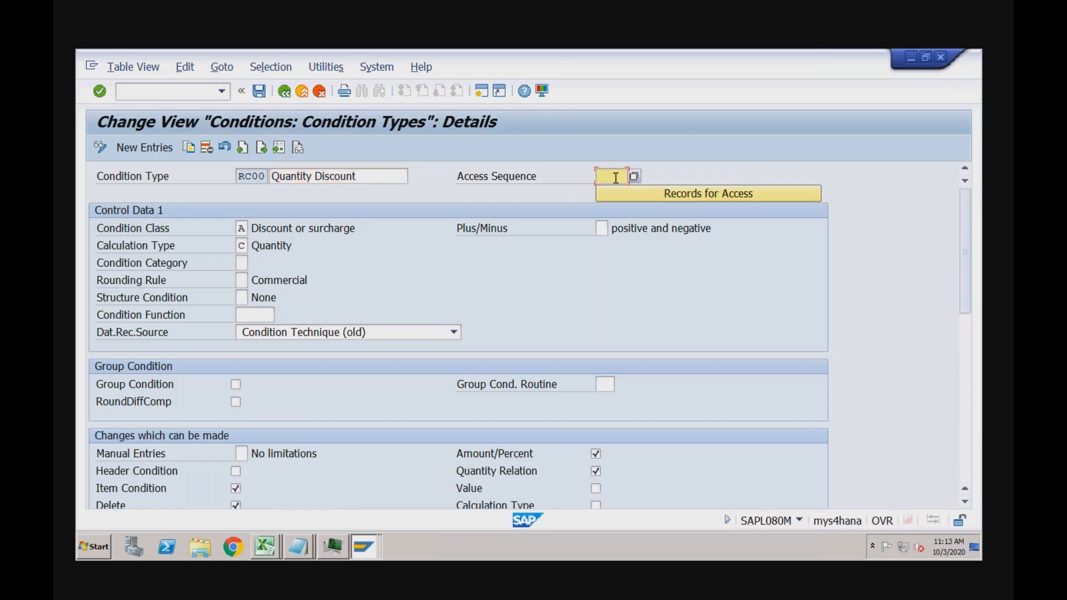
click(284, 91)
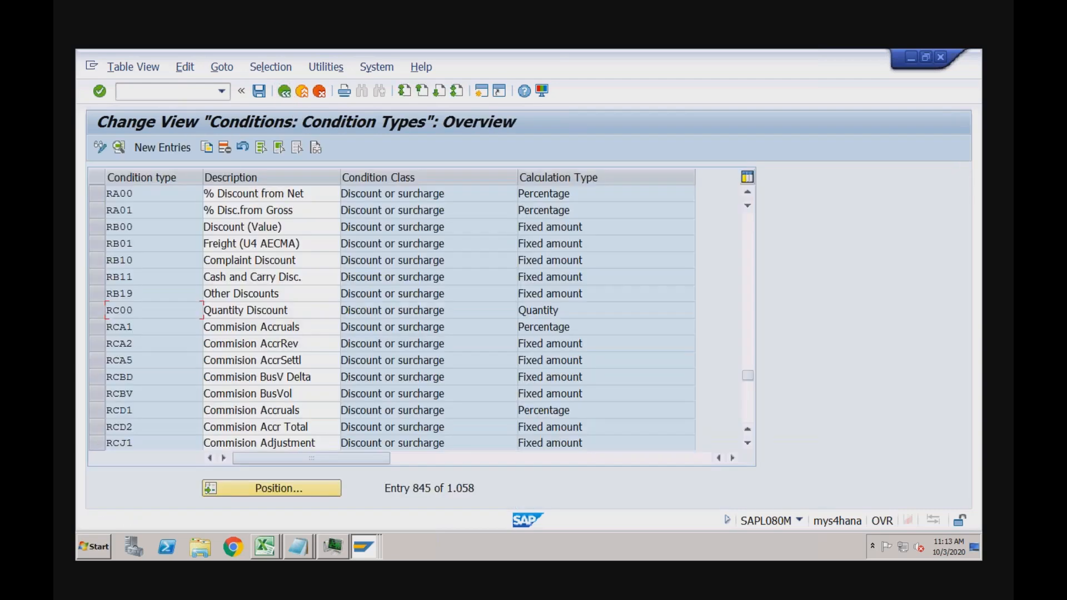
Copy condition type RA00 % Discount from Net to a new condition type named ZRA0
click(101, 232)
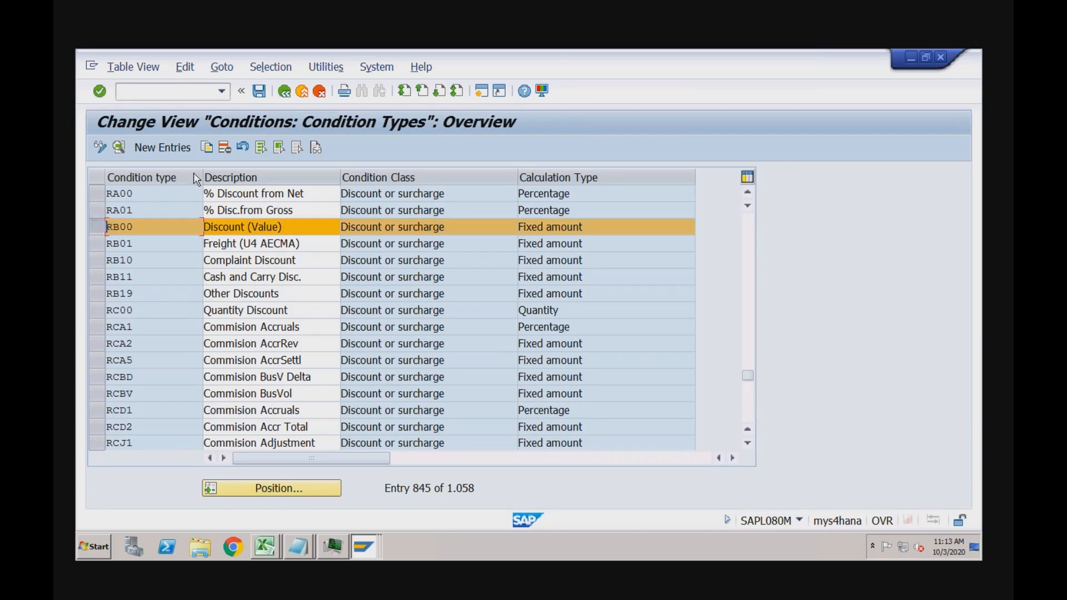
click(101, 233)
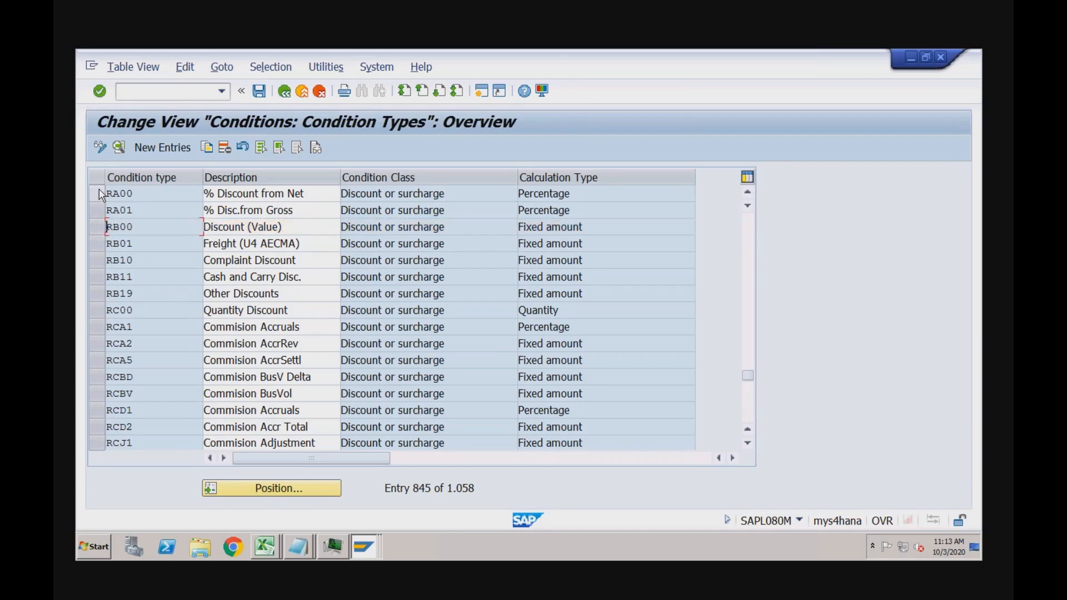
click(102, 195)
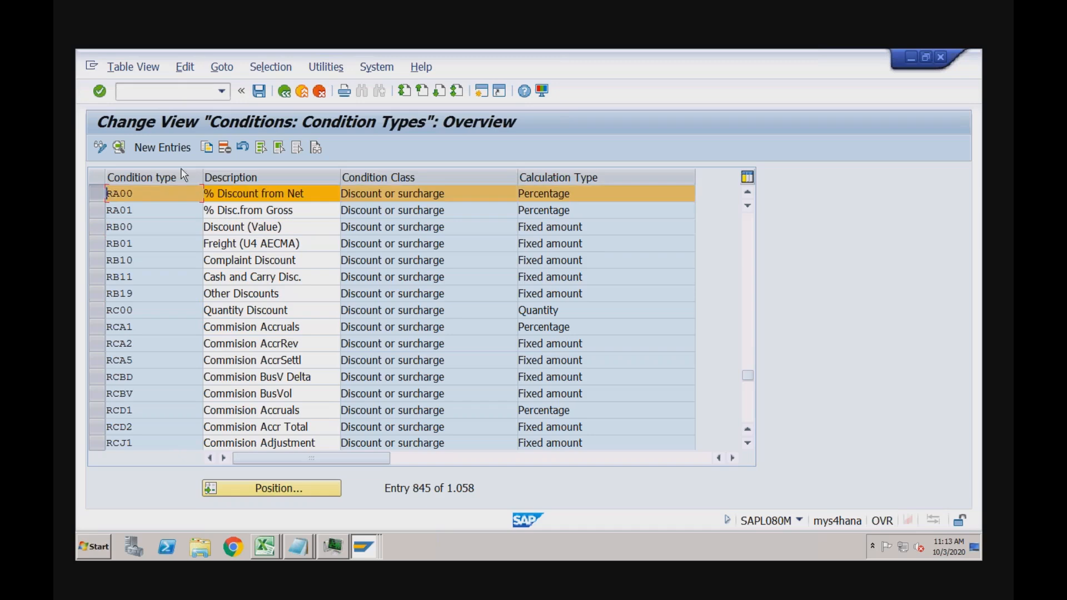
click(207, 147)
text(ZRA0)
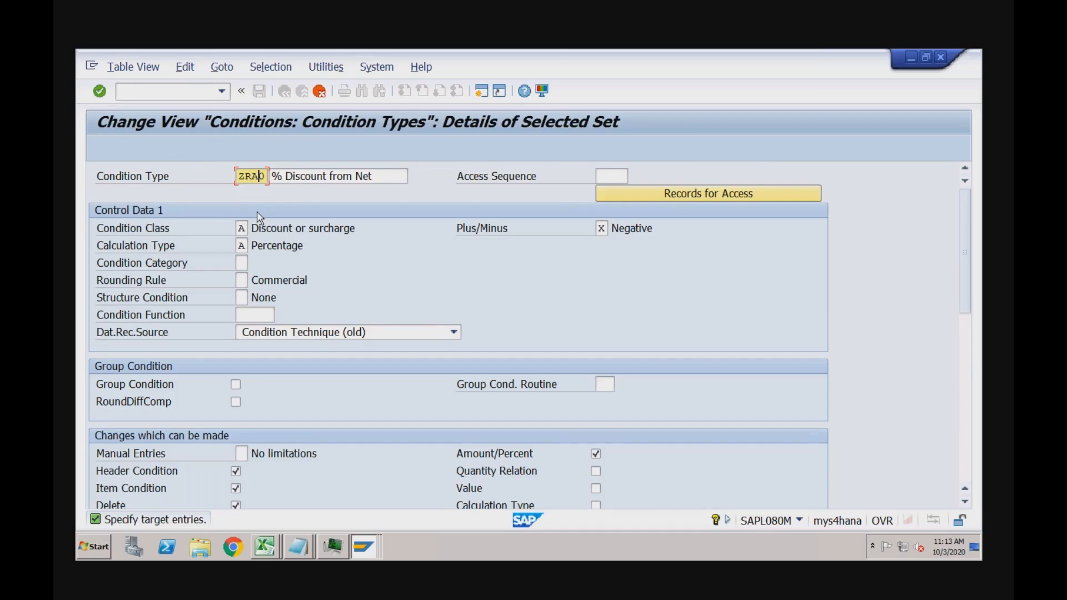
key(Return)
Assign access sequence PR02 to condition type ZRA0, save it, and return to the condition types overview
double_click(207, 192)
click(618, 176)
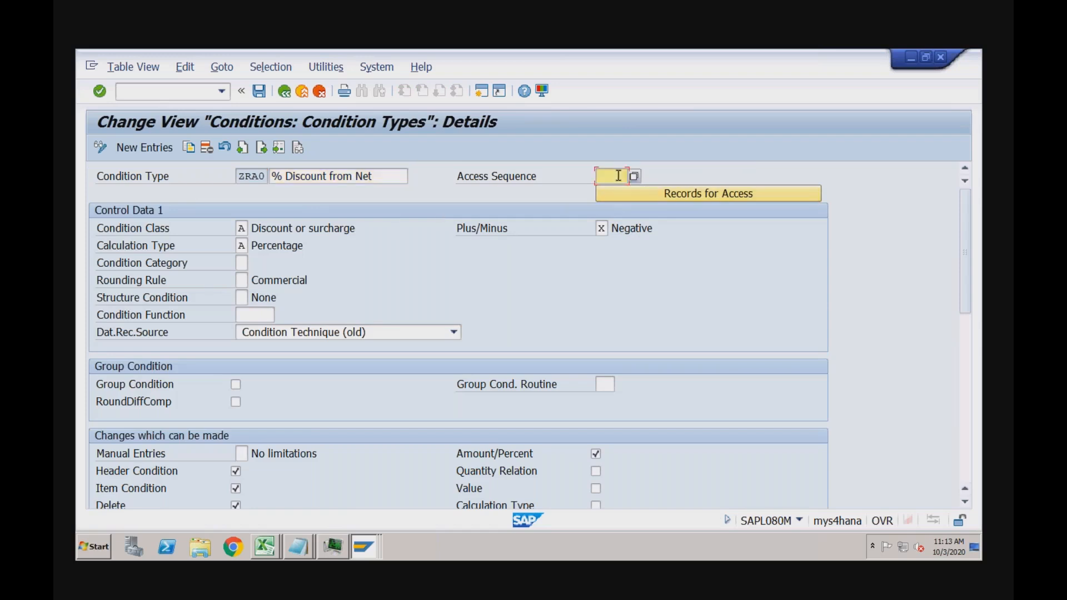
text(PR02)
key(Return)
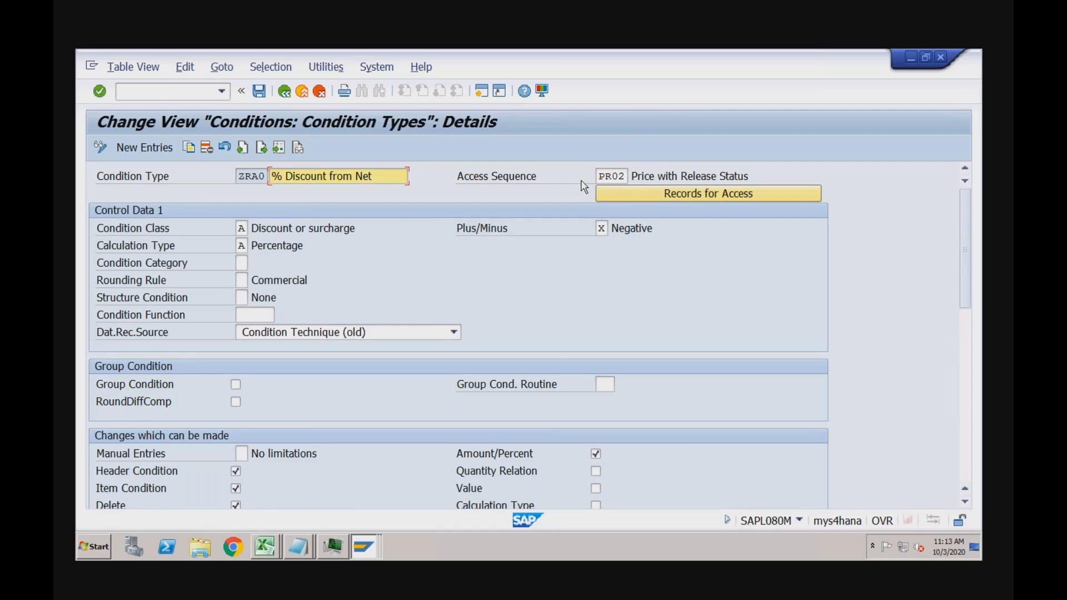
click(259, 95)
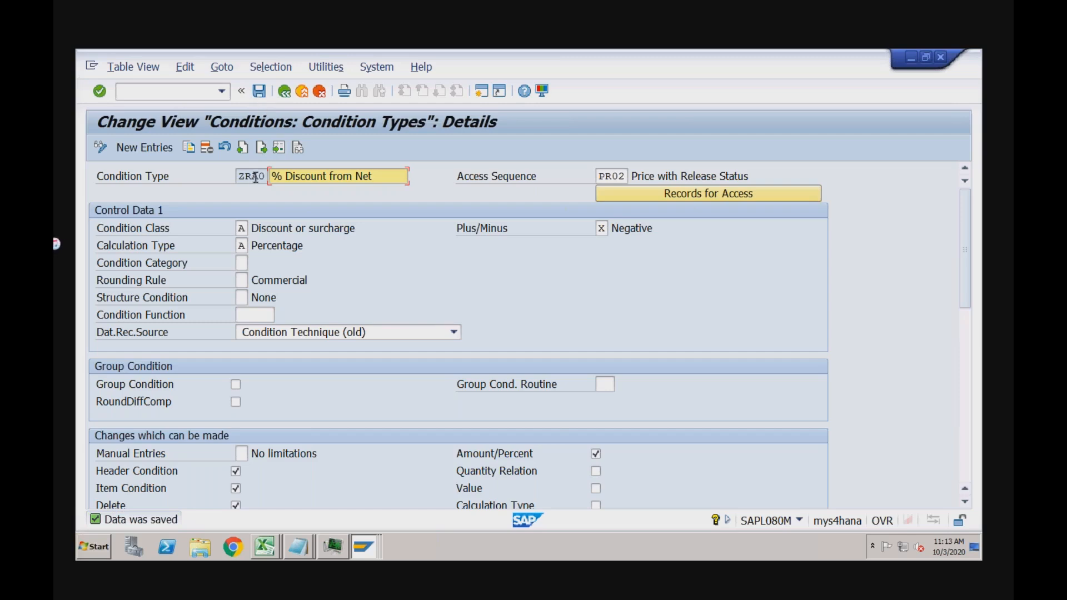
drag(238, 178, 269, 177)
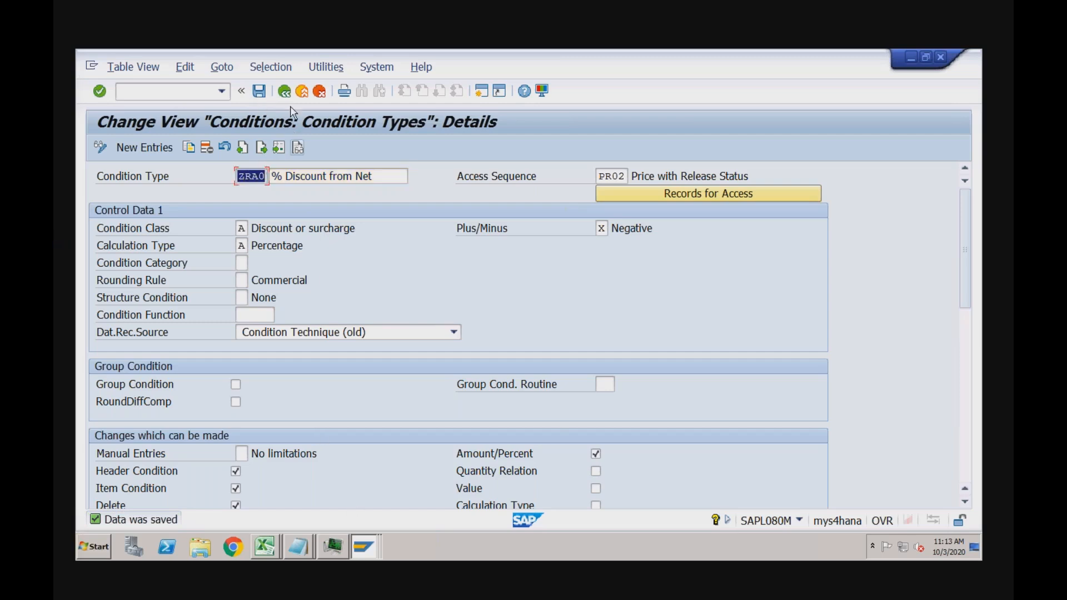
click(284, 93)
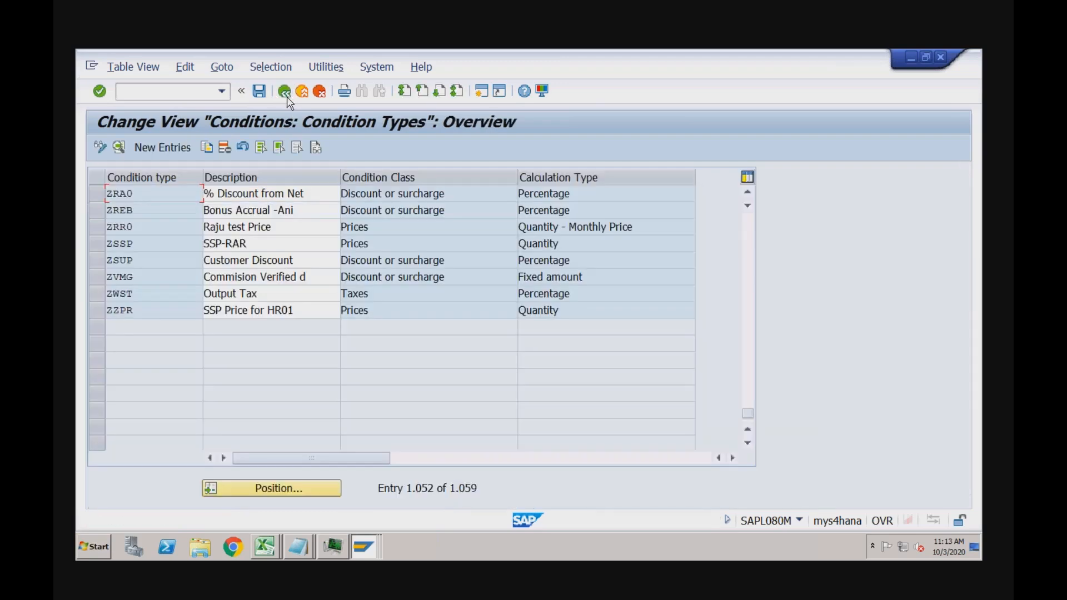
In pricing procedure ZVAA03, replace RA00 with ZRA0 at step 110, counter 2, and save the procedure
click(370, 550)
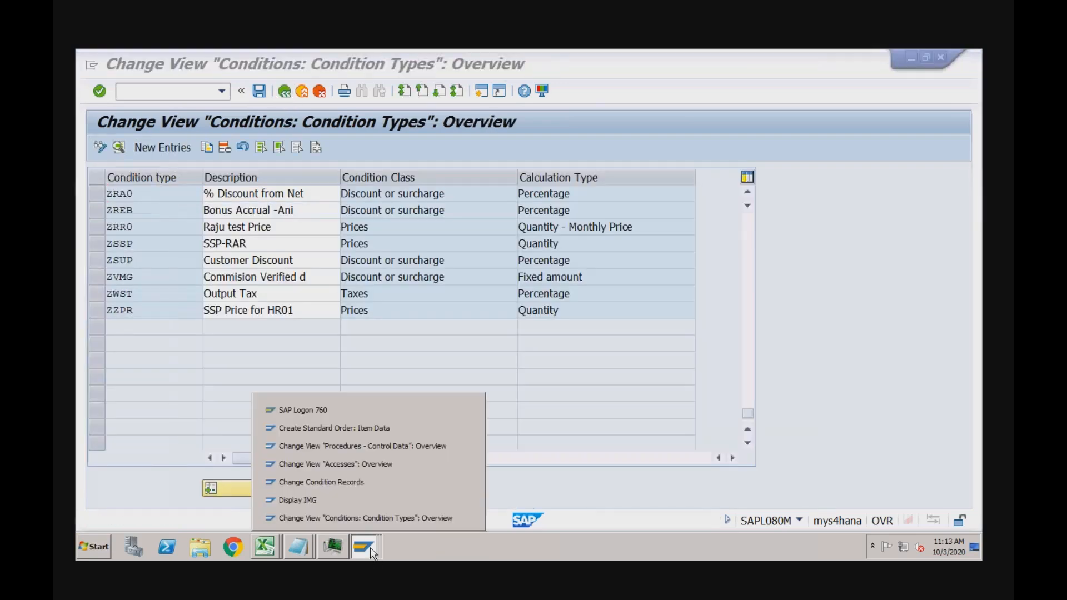
click(383, 447)
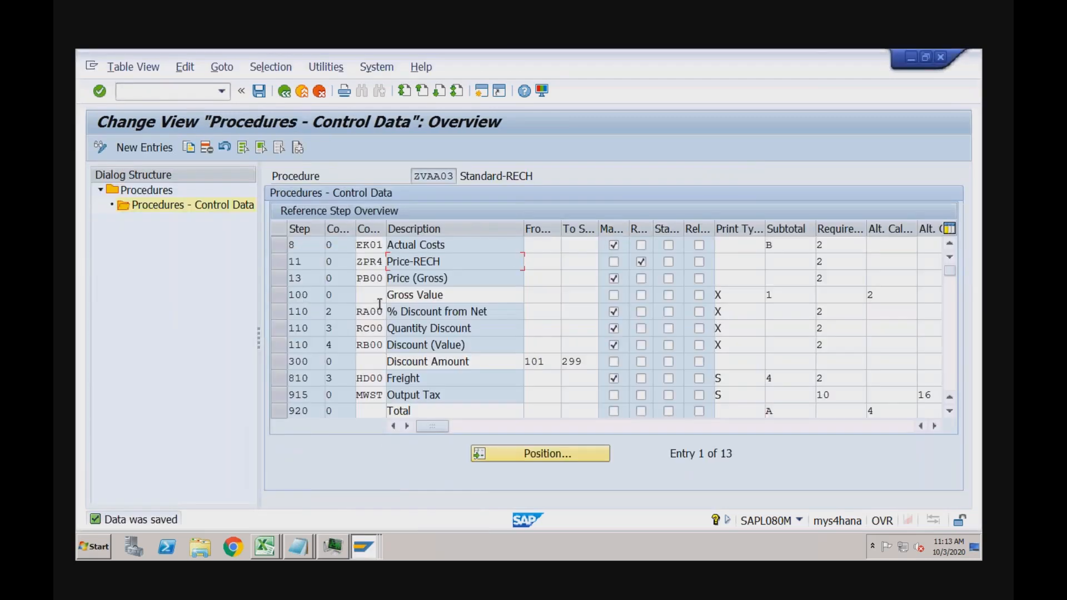
click(360, 311)
text(ZRA)
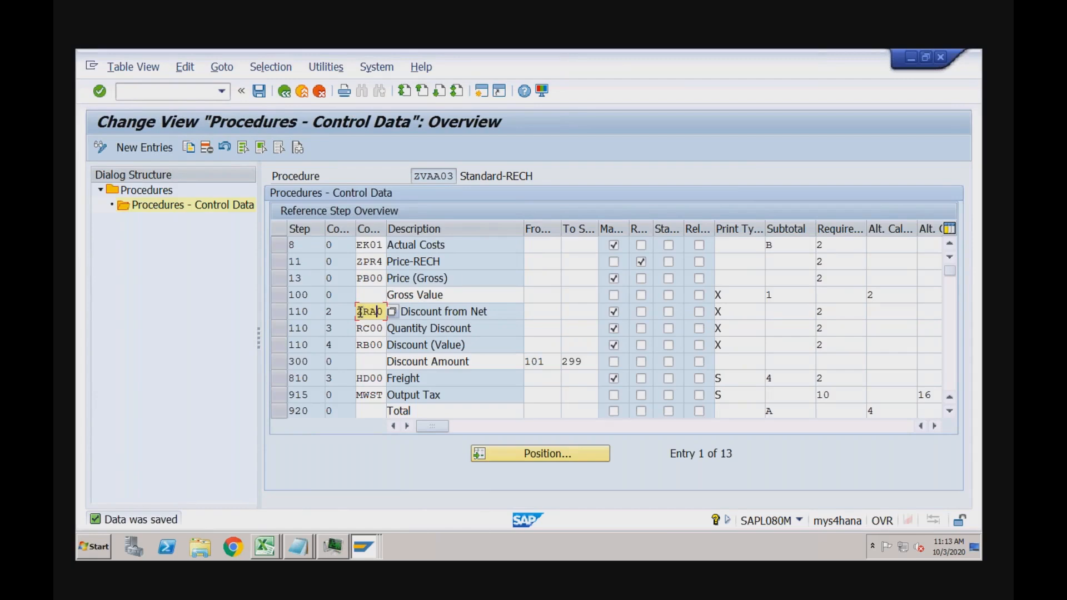
key(Return)
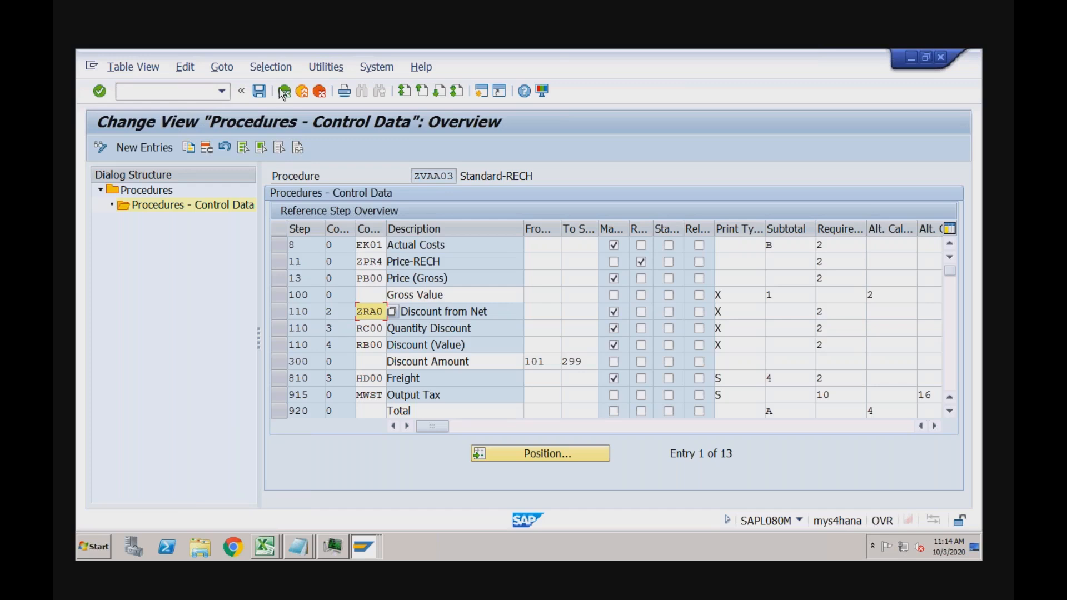
click(260, 91)
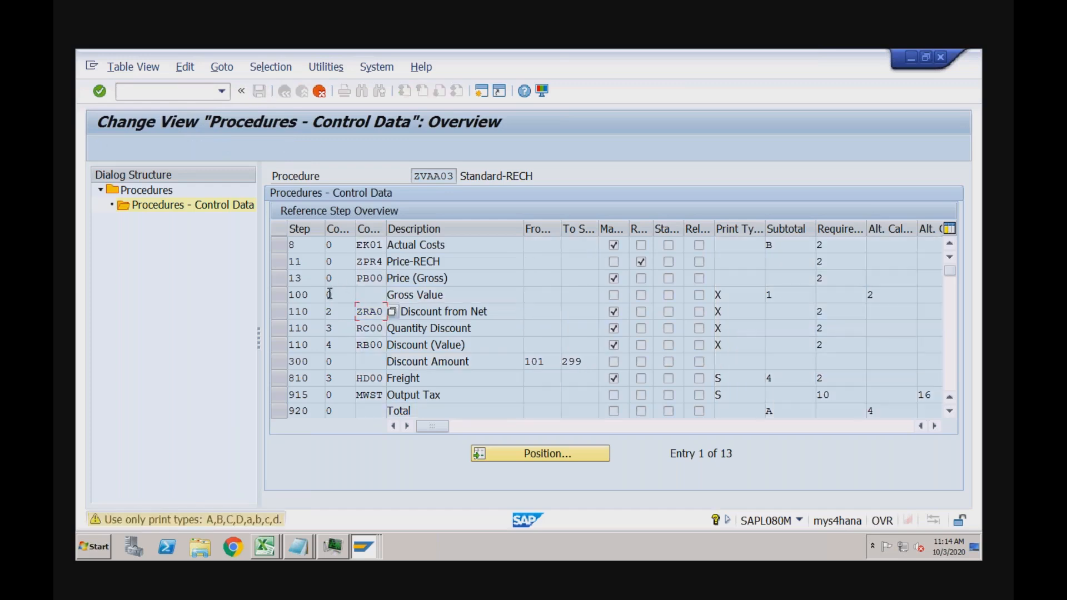
key(Return)
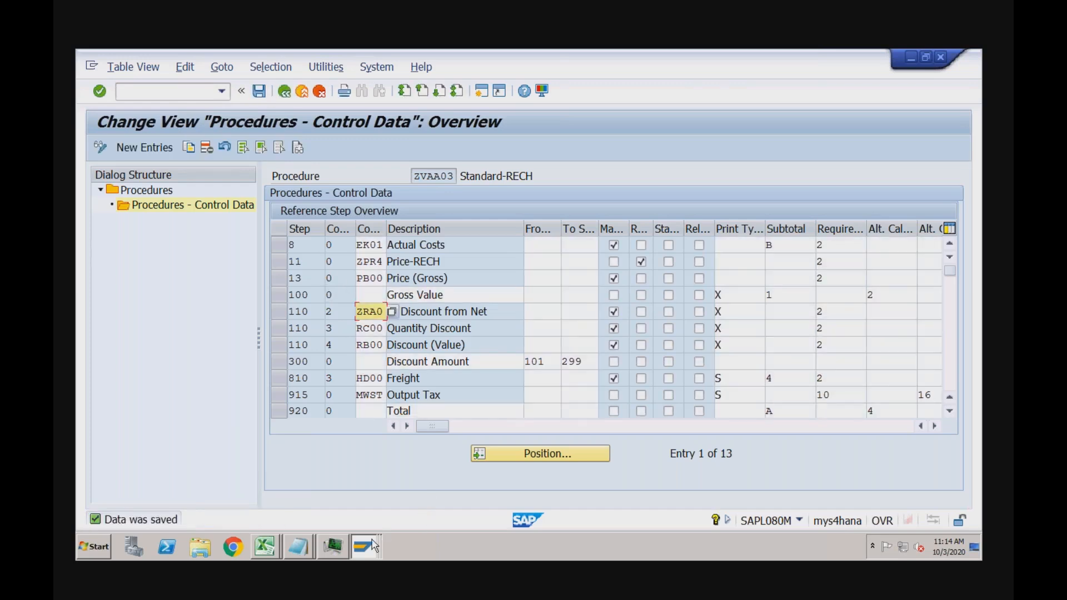
From the Display IMG session, run transaction VK11 and start a ZRA0 condition record with the Customer/Material key combination
click(374, 546)
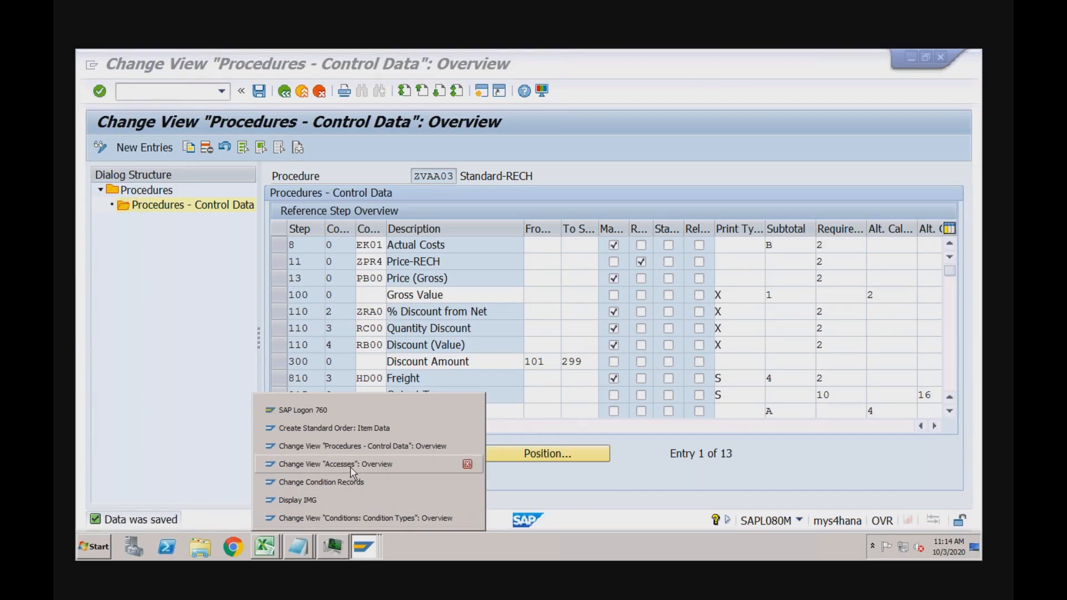
click(331, 498)
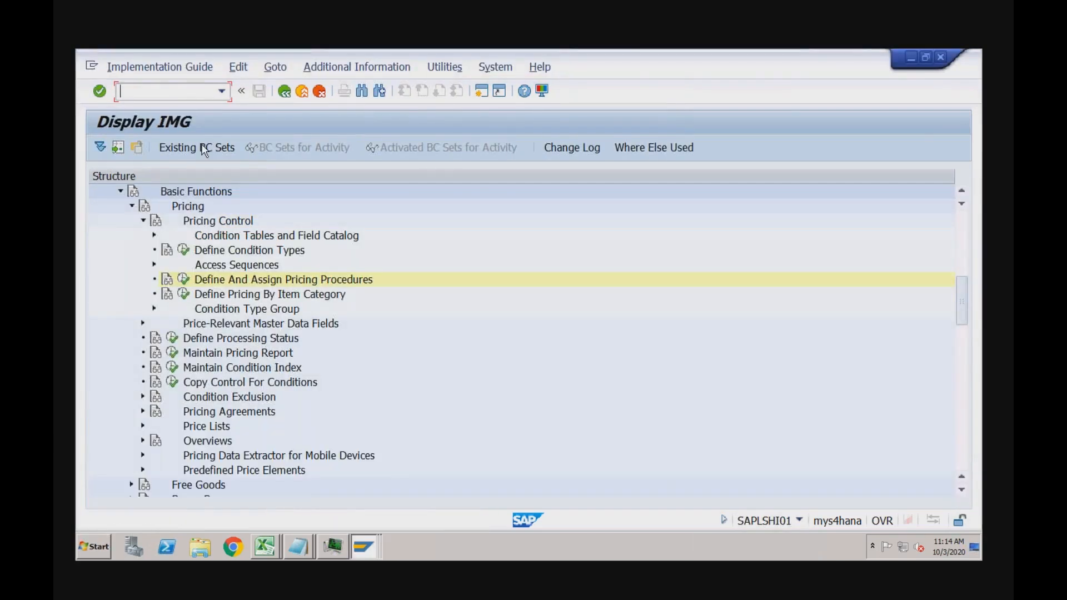
text(/nvk11)
key(Return)
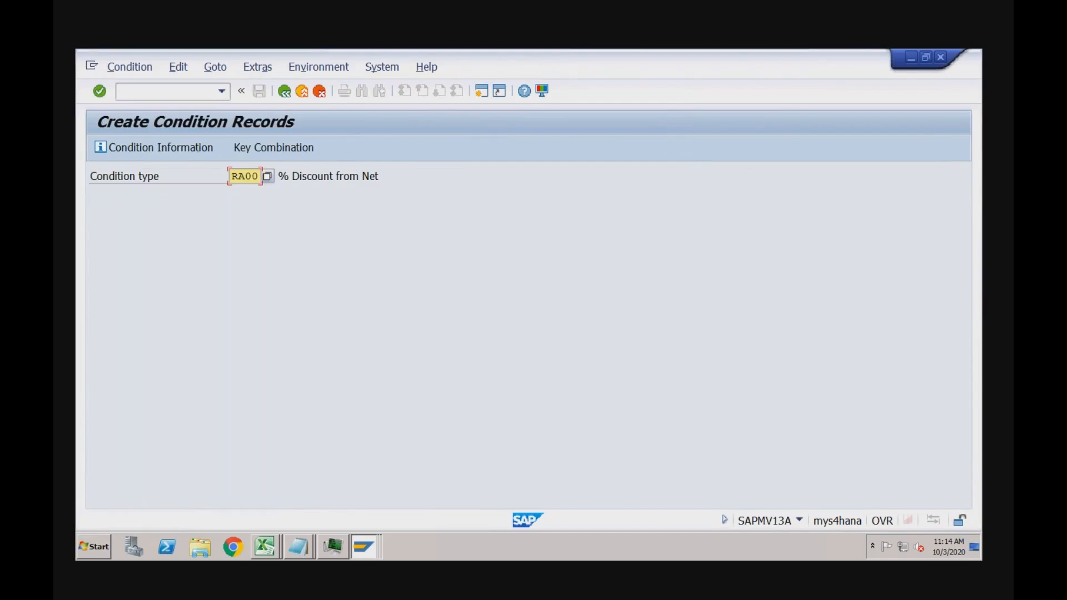
text(zra0)
key(Return)
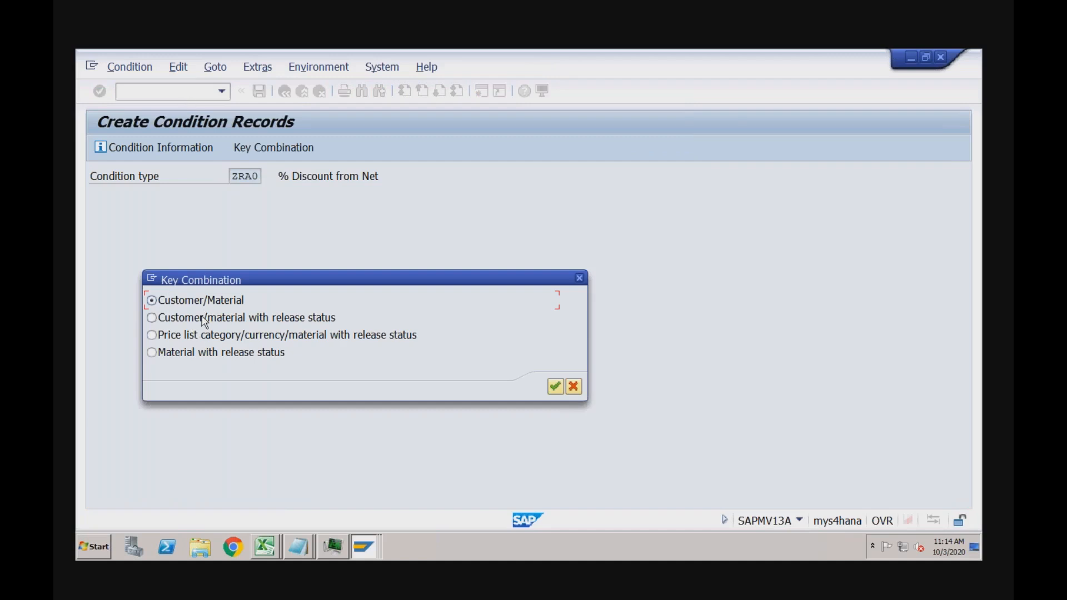
click(556, 388)
click(205, 301)
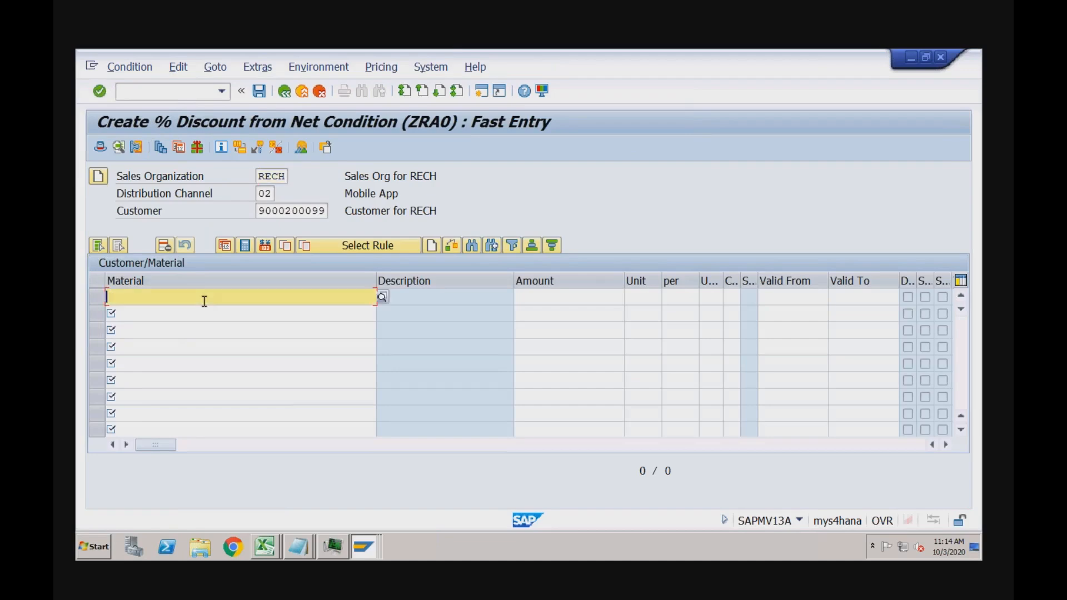
Enter material TRADING_GOODS with an amount of 4 in the ZRA0 condition record and check its amount and unit
key(Down)
key(Return)
key(Tab)
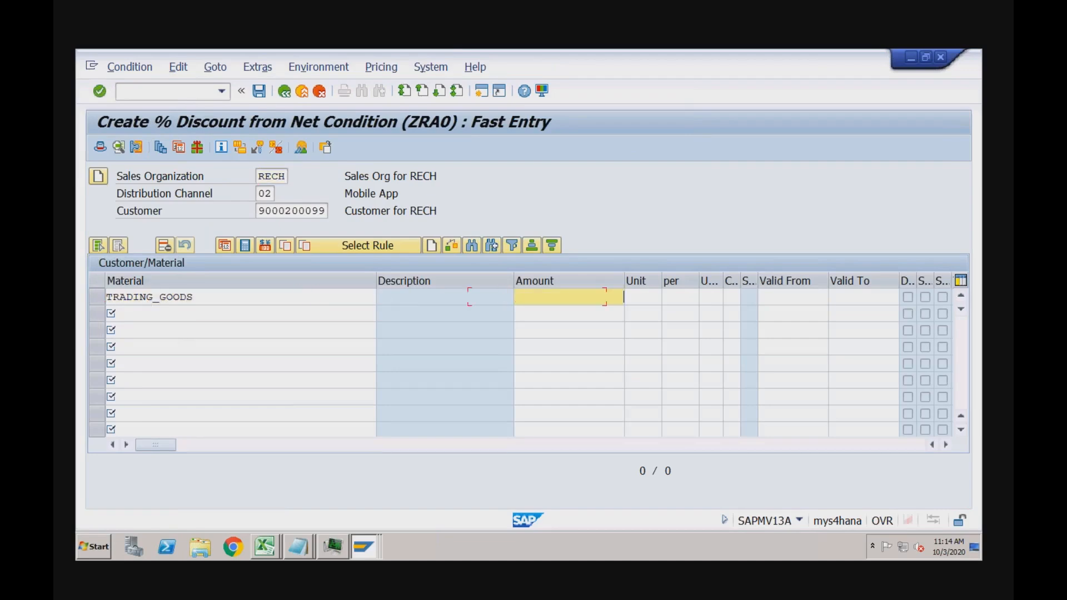
text(4)
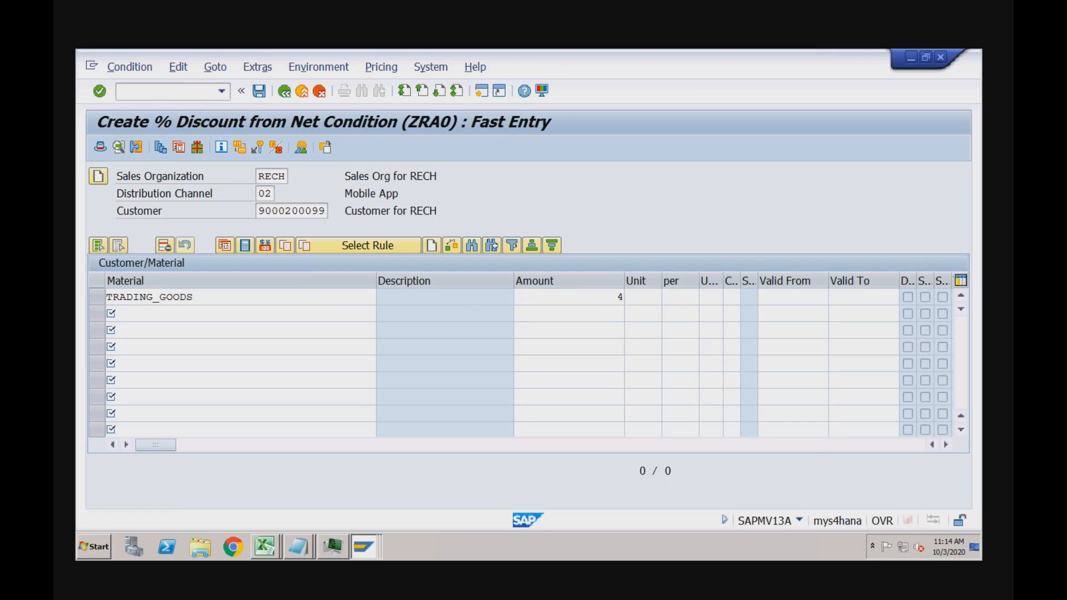
key(Return)
click(581, 296)
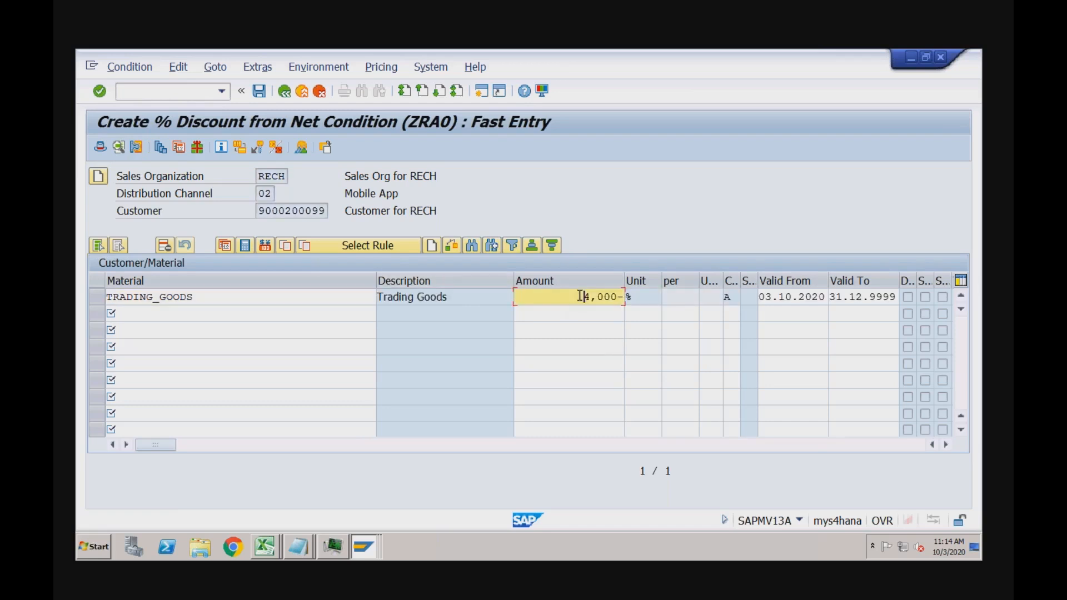
click(635, 298)
drag(635, 299, 624, 298)
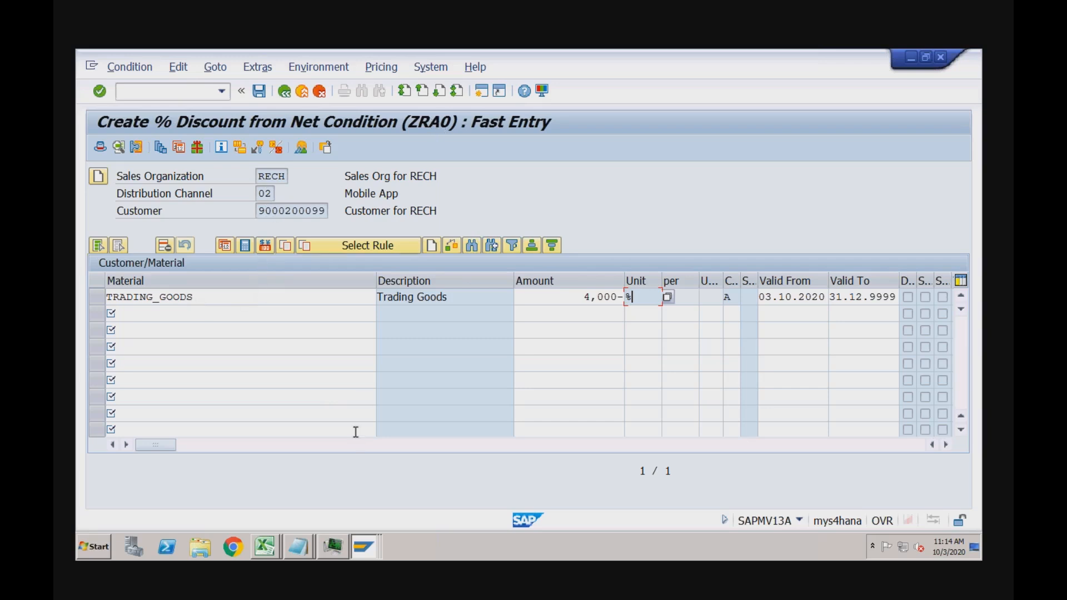
Open the ZRA0 details in the condition types configuration and check its Calculation Type and Plus/Minus settings
click(366, 550)
click(389, 517)
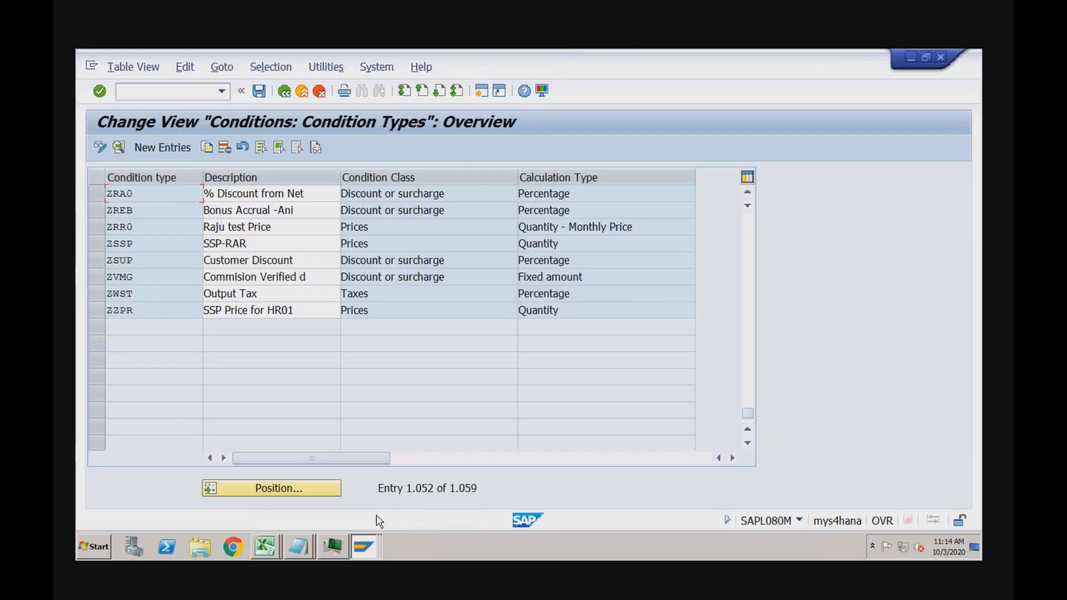
double_click(195, 194)
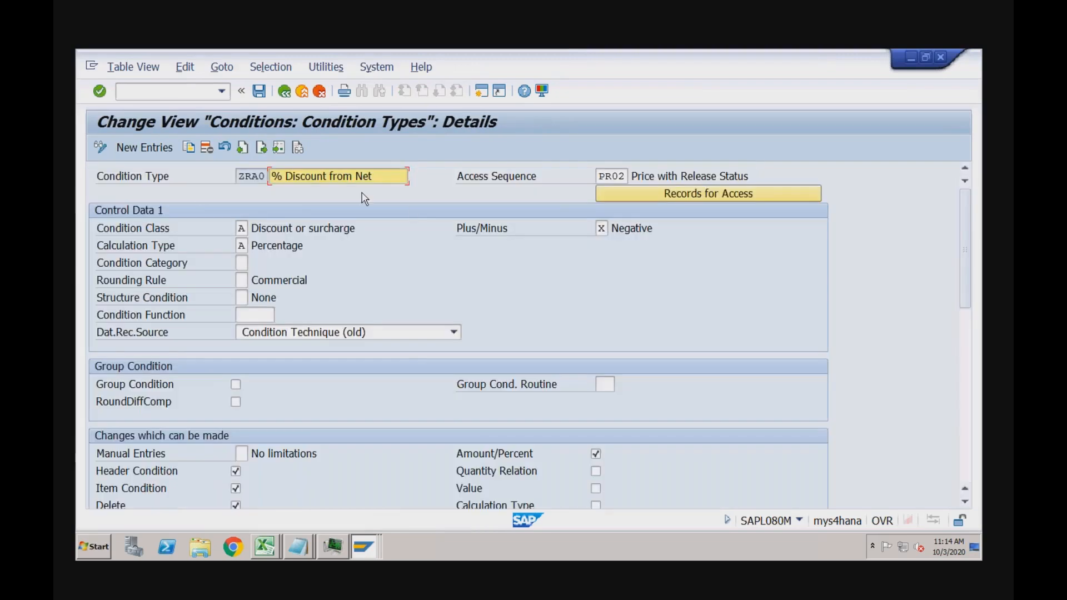
click(259, 245)
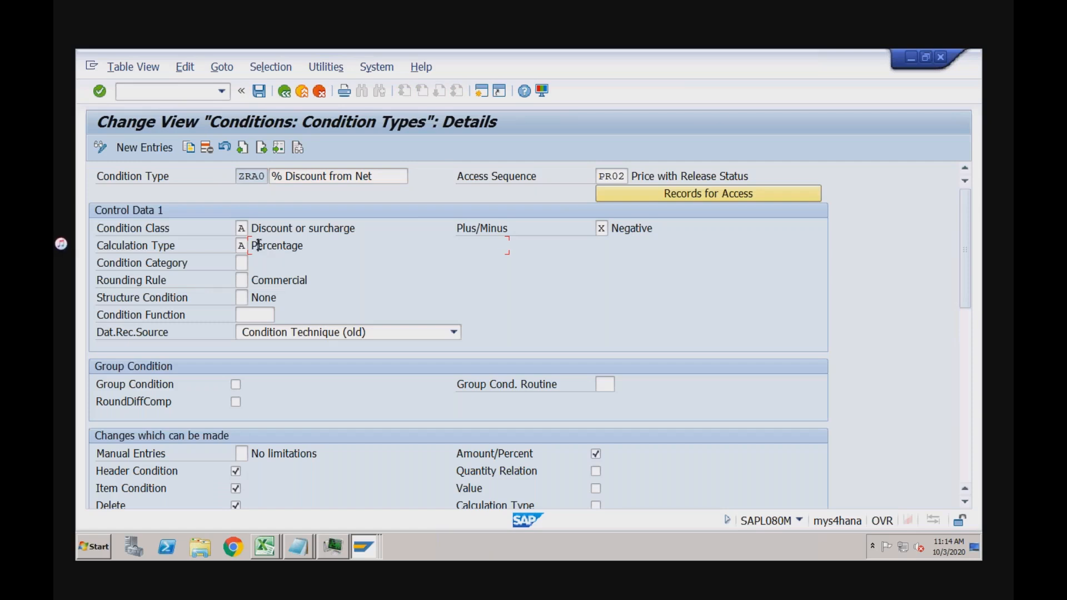
click(605, 228)
Return to the ZRA0 condition record entry and examine the sign and unit of the TRADING_GOODS amount
click(369, 556)
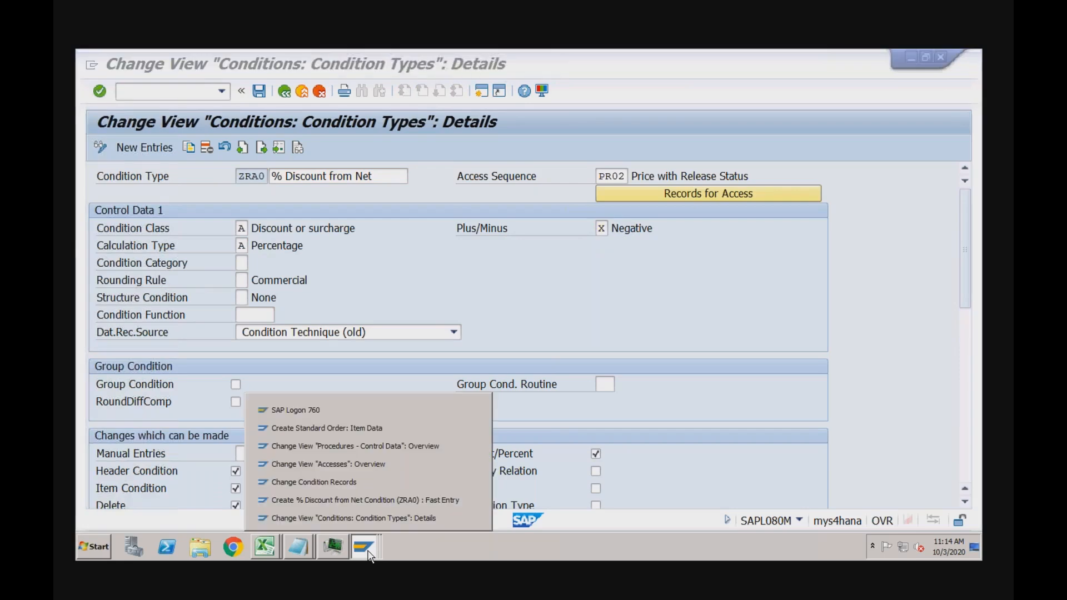
click(366, 499)
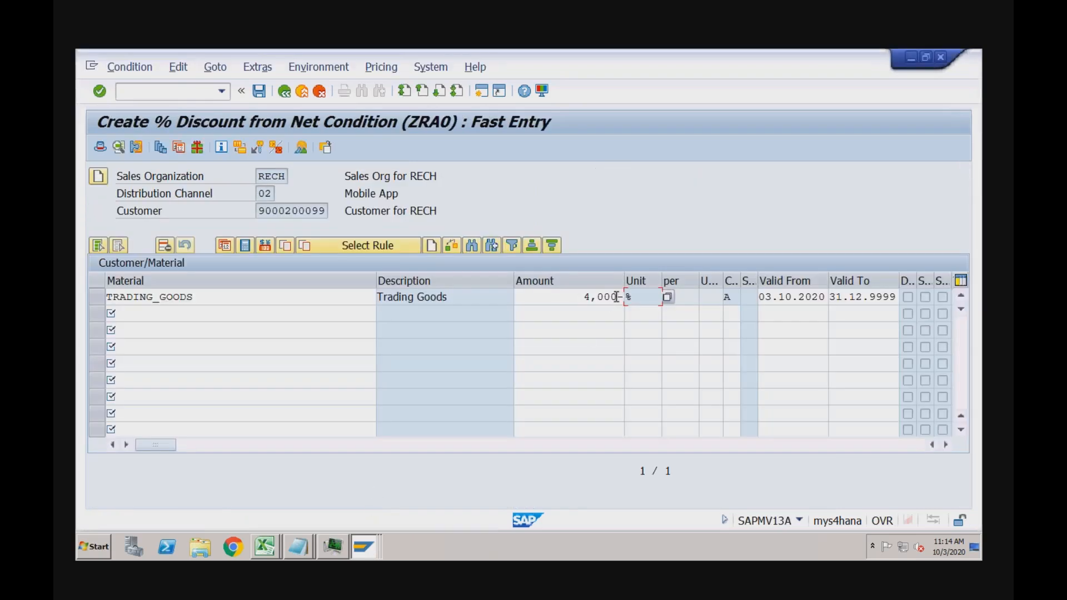
click(623, 296)
drag(627, 297, 628, 298)
click(618, 301)
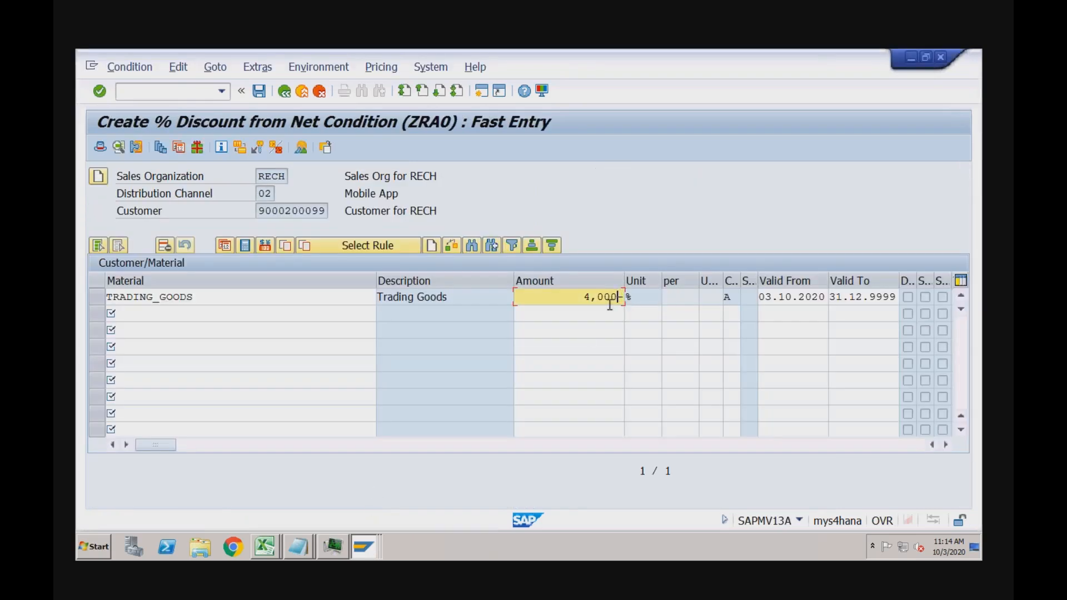
click(304, 299)
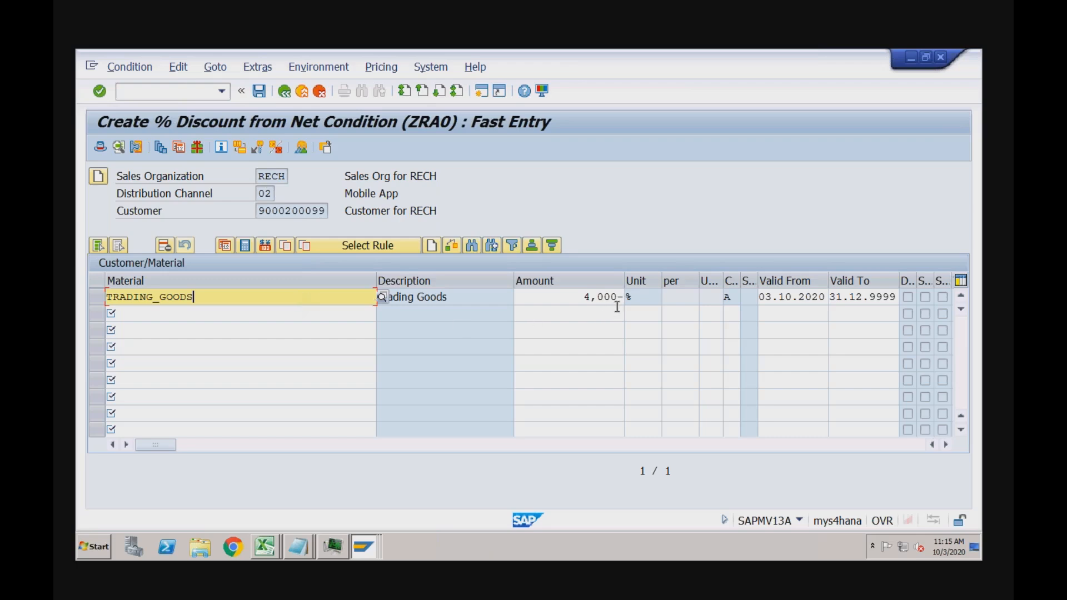
Save the ZRA0 condition record and carry out new pricing (type B) for the item in the open standard order
click(259, 90)
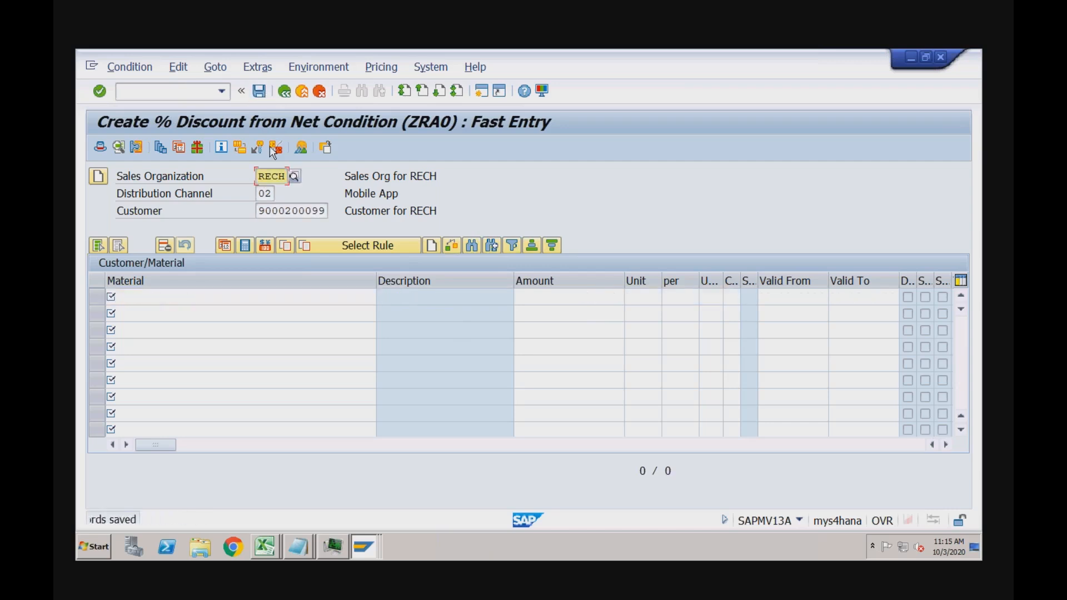
click(364, 546)
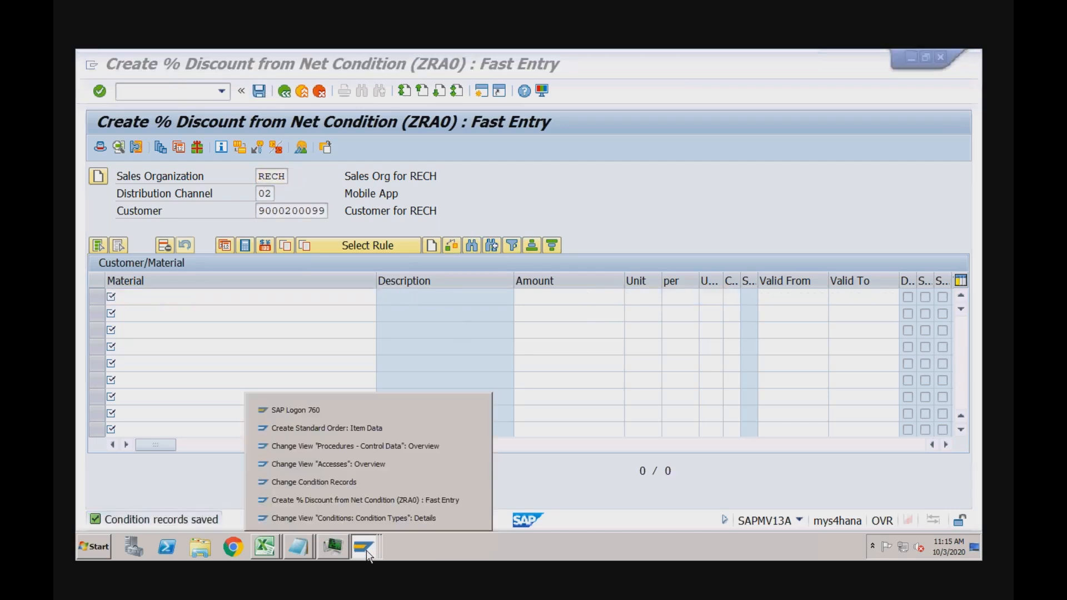
click(367, 428)
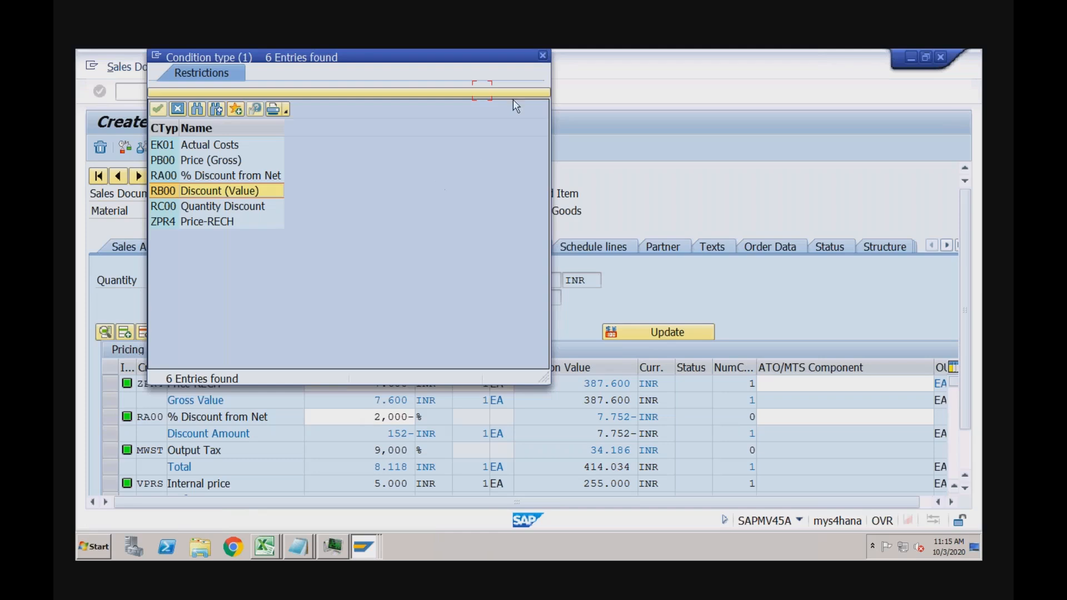
click(543, 56)
click(655, 334)
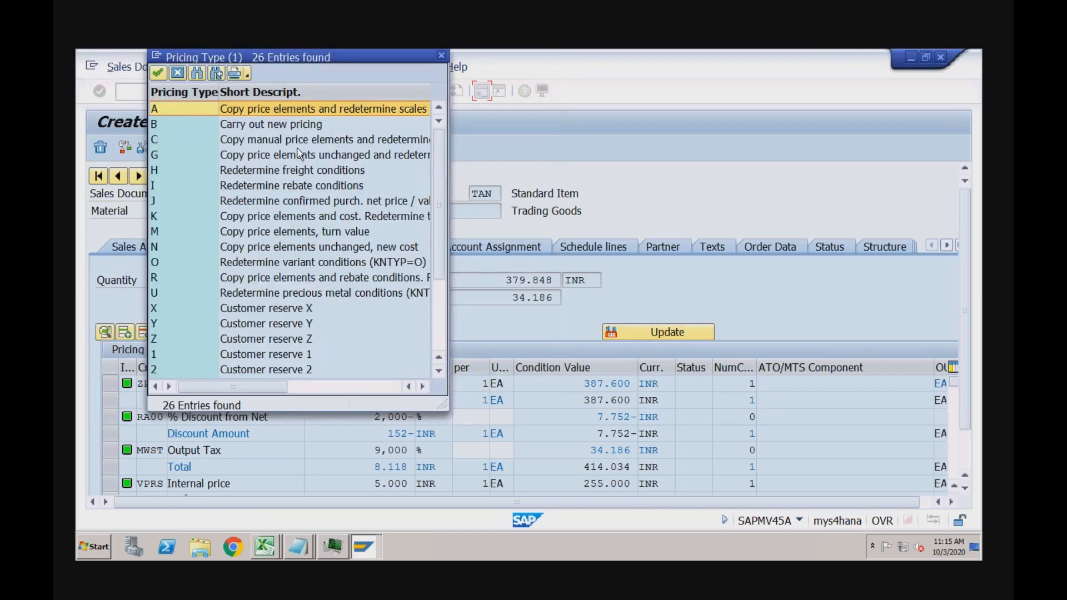
double_click(295, 125)
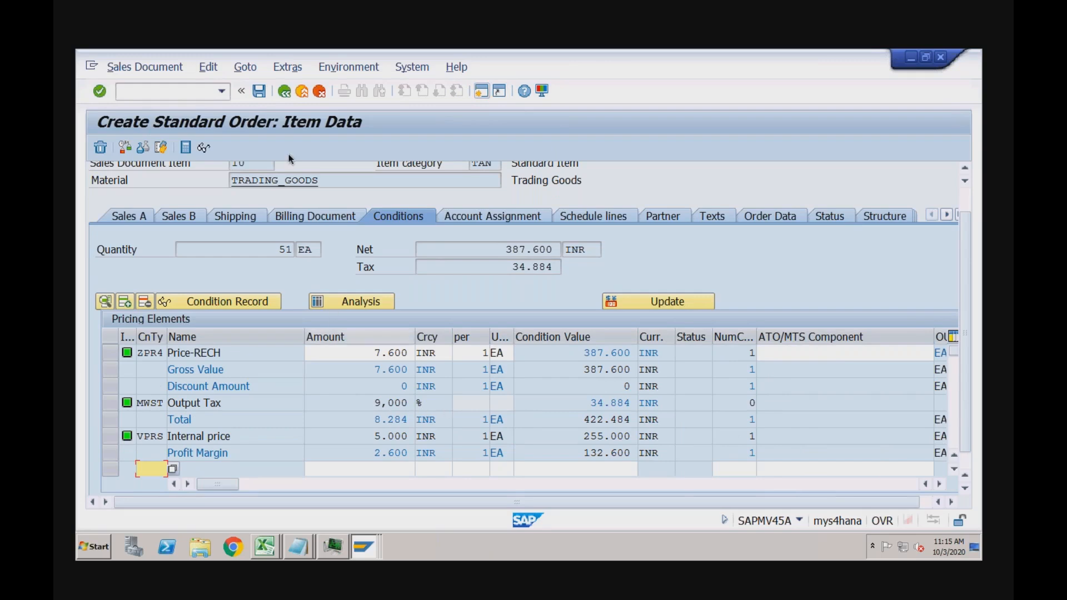
Leave the item data and start a new standard order (OR) with transaction VA01 for sales area RECH, 02, R1
click(284, 91)
click(165, 94)
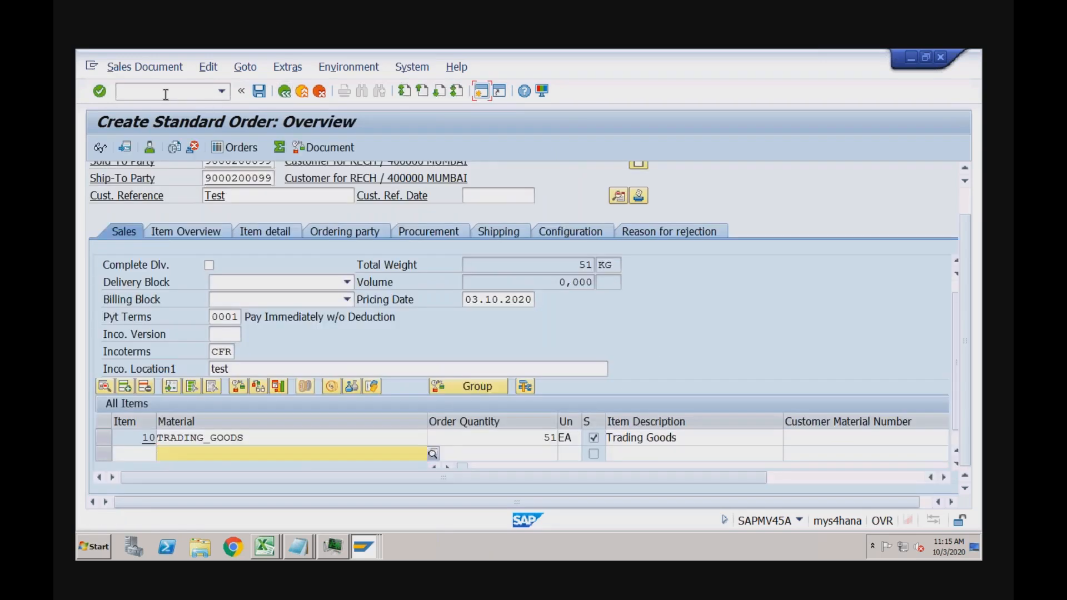
text(/nva01)
key(Return)
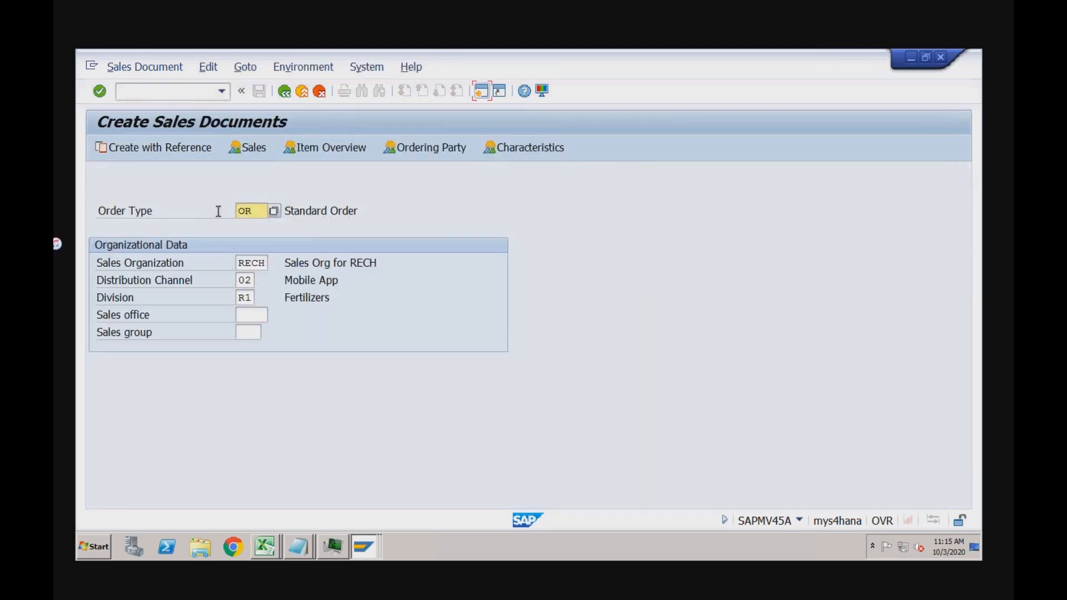
key(Return)
Fill in the order's sold-to party with the RECH customer number and set the customer reference to Test
key(space)
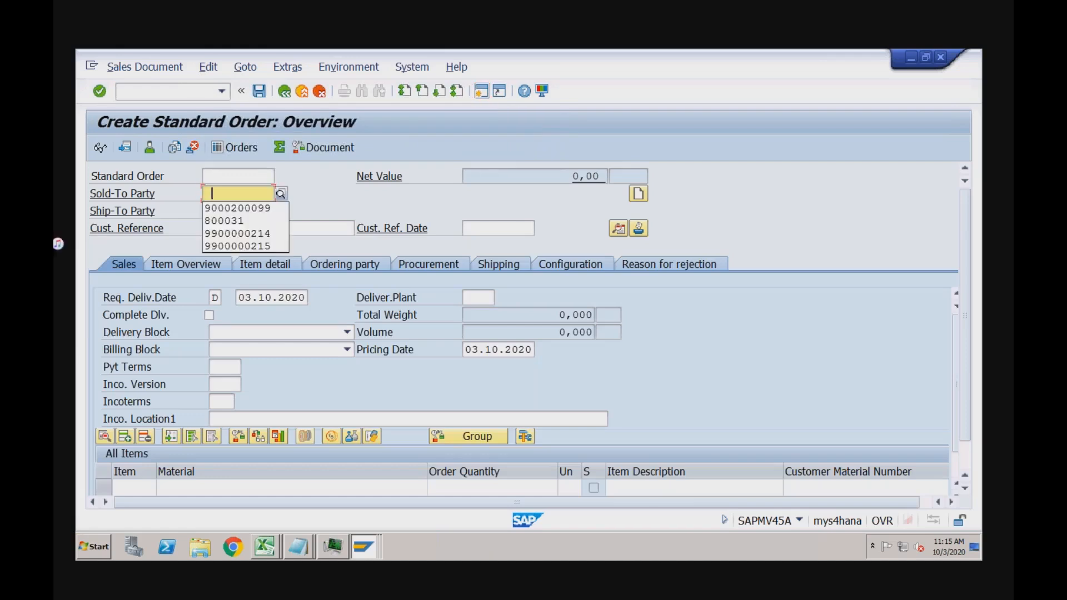
key(Down)
key(Return)
click(245, 229)
key(space)
key(Down)
key(Return)
Set the order's payment terms to 0001, Incoterms to CFR and Inco. Location1 to test
click(226, 385)
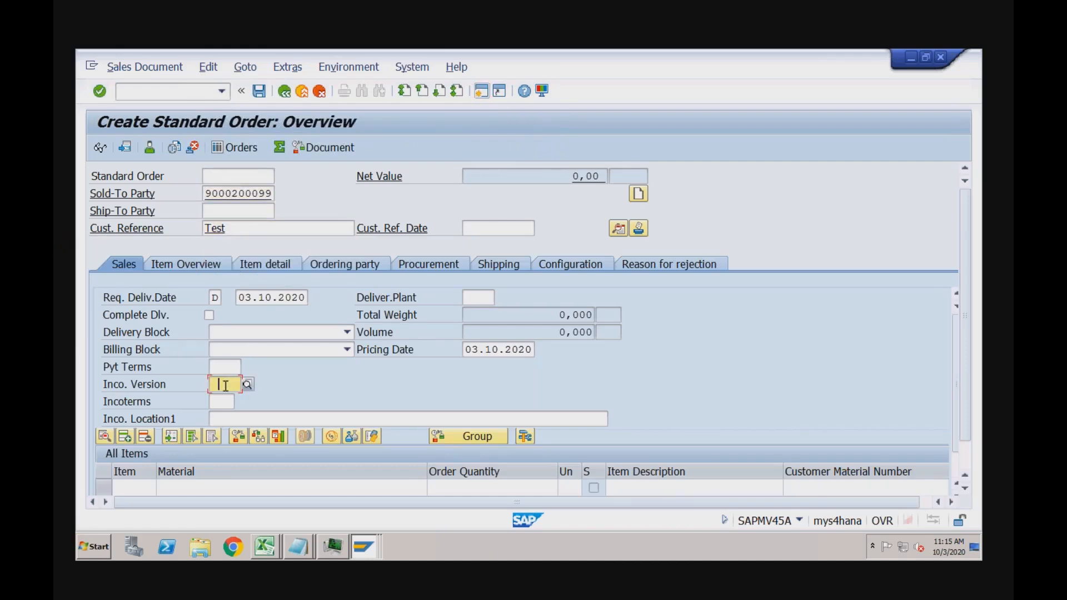
click(222, 366)
key(space)
key(Down)
key(Return)
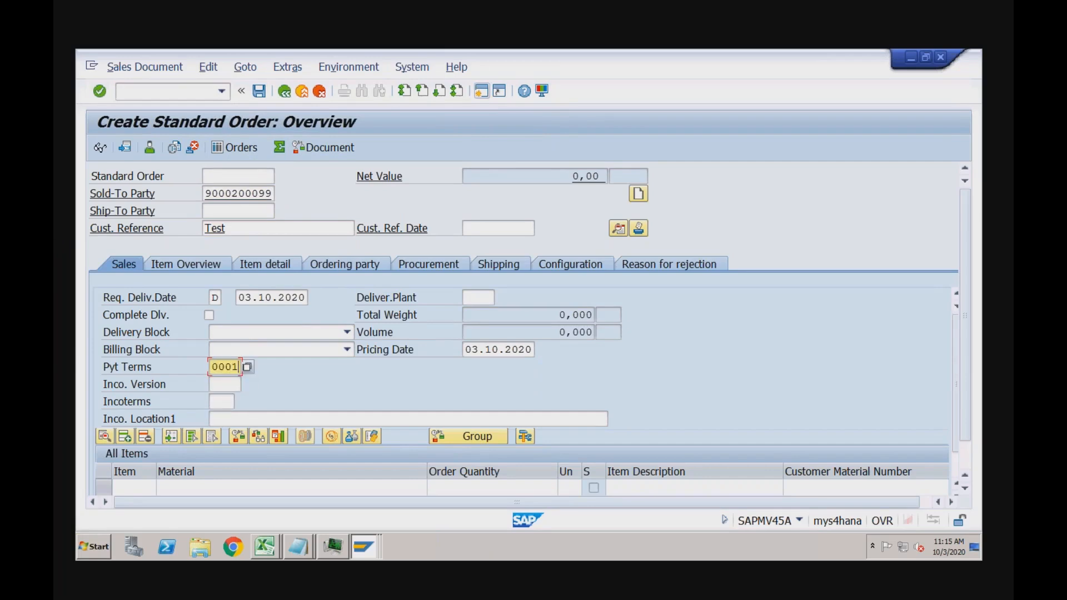
click(222, 401)
key(space)
key(Down)
key(Return)
key(Tab)
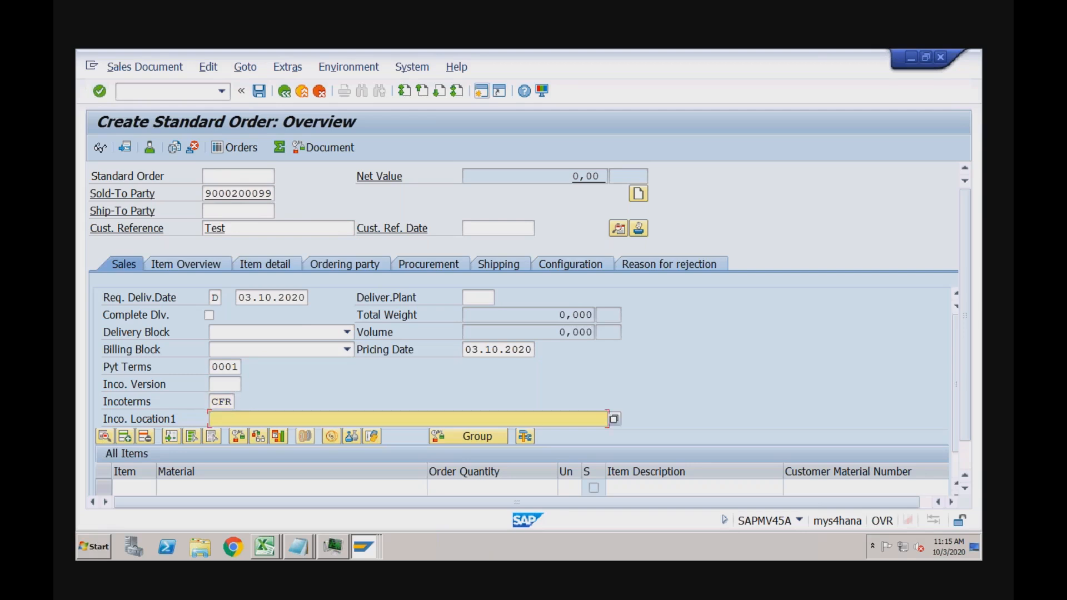
text(test)
Enter material TRADING_GOODS with an order quantity of 51 in the first item line
click(220, 492)
key(space)
key(Down)
key(Return)
key(Tab)
key(space)
key(Down)
key(Return)
Set the TRADING_GOODS item's plant to RC01 and confirm the order entries and the freight message
key(Tab)
key(Tab)
key(Tab)
key(Tab)
key(Tab)
key(Tab)
key(Tab)
key(Tab)
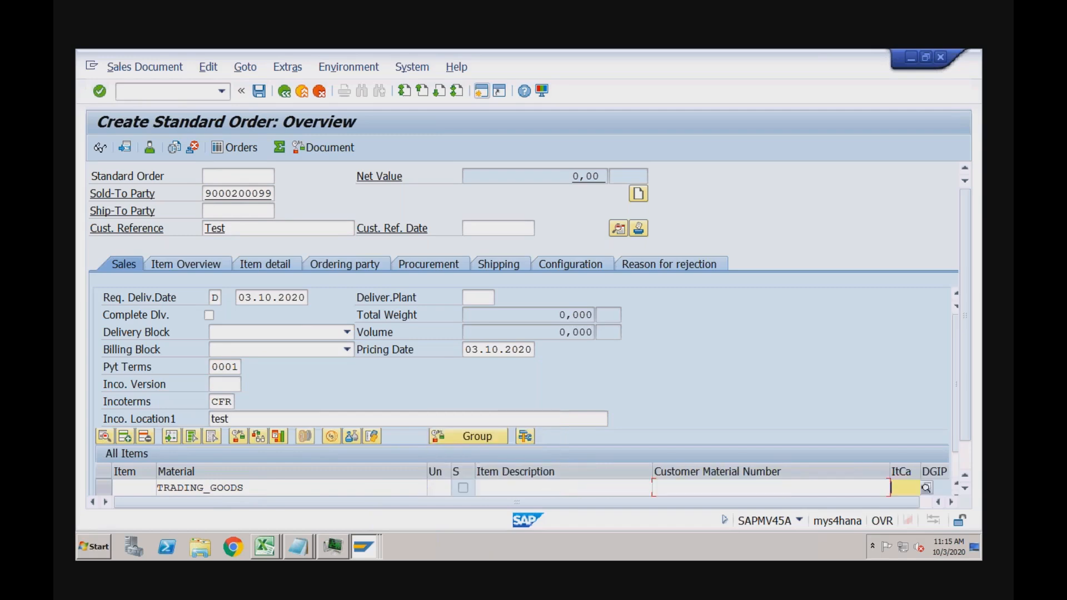
key(space)
key(Down)
key(Return)
key(Return)
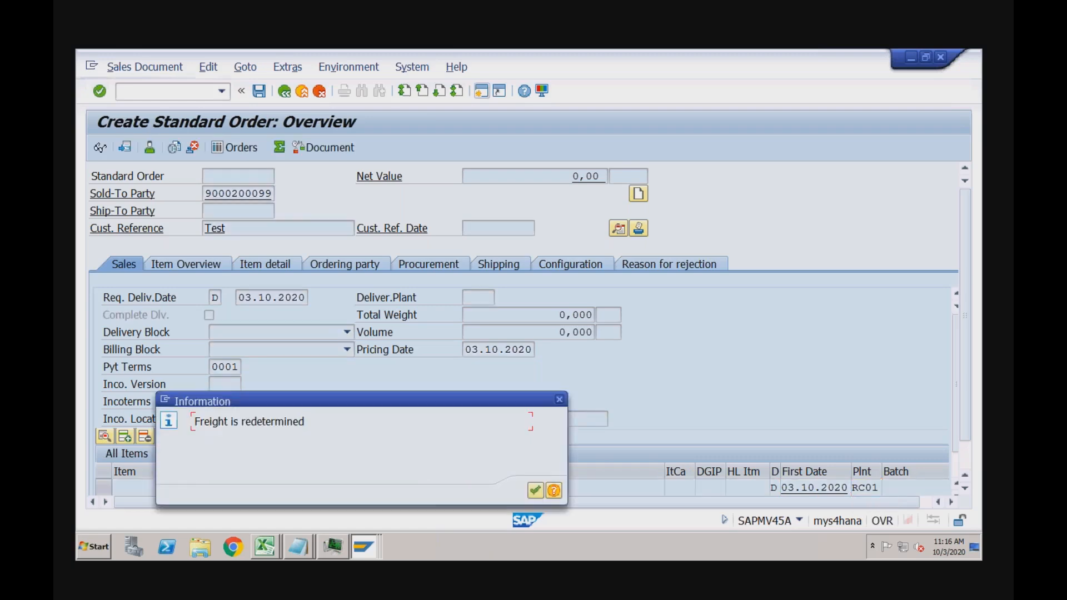
key(Return)
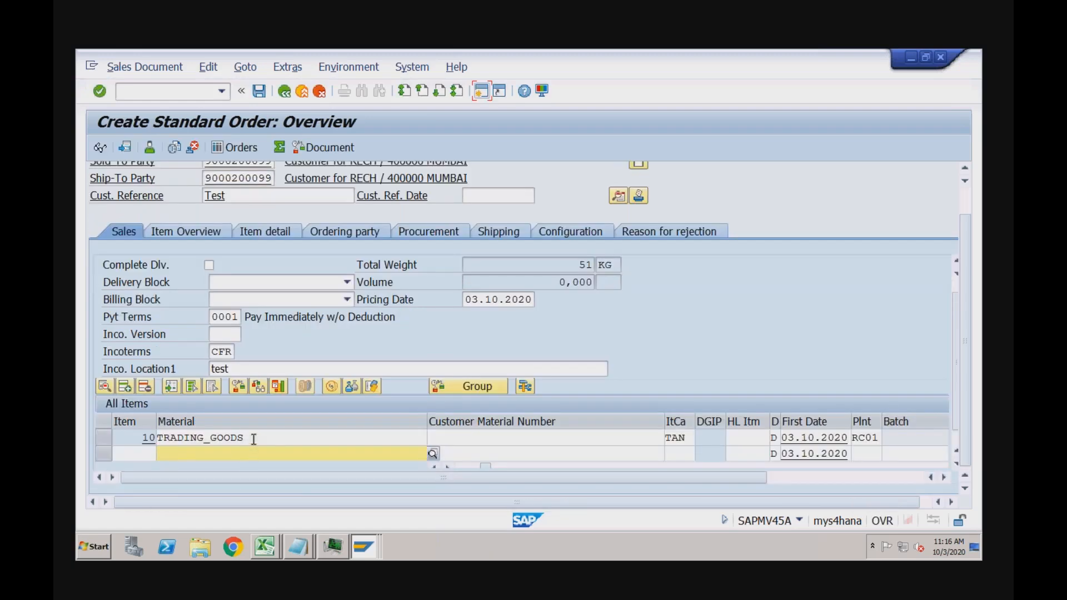
Check the TRADING_GOODS item's conditions for the ZRA0 discount and go back to the ZRA0 condition record session
double_click(251, 439)
click(408, 246)
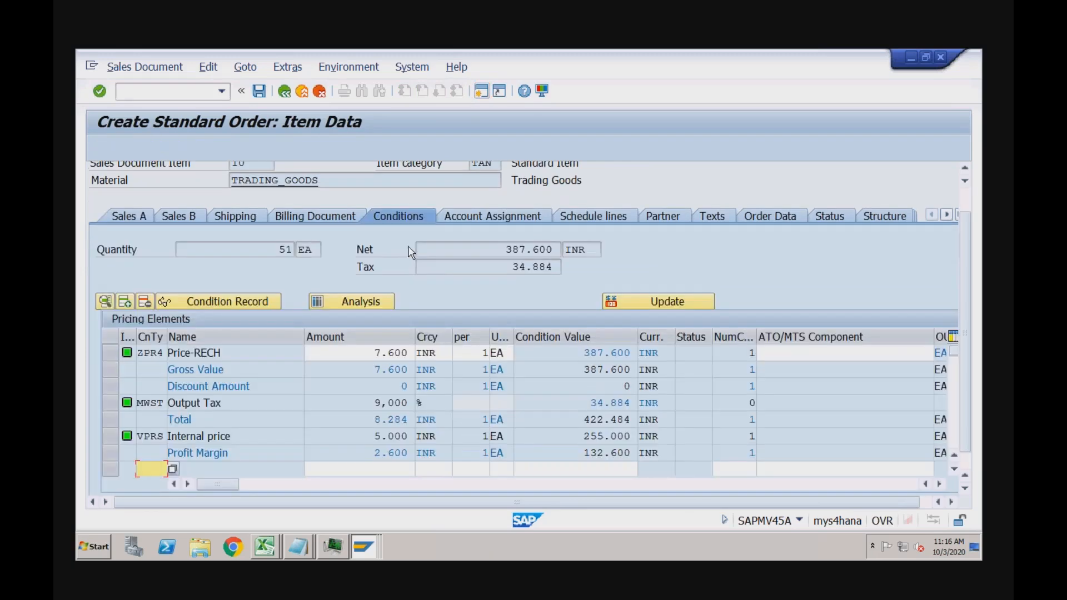
click(364, 556)
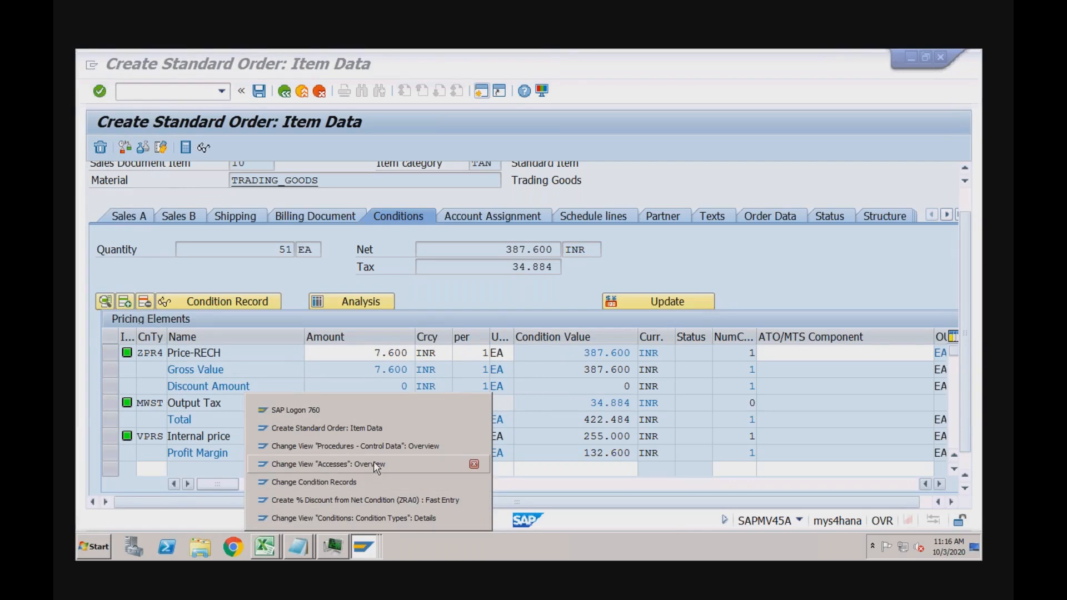
click(371, 500)
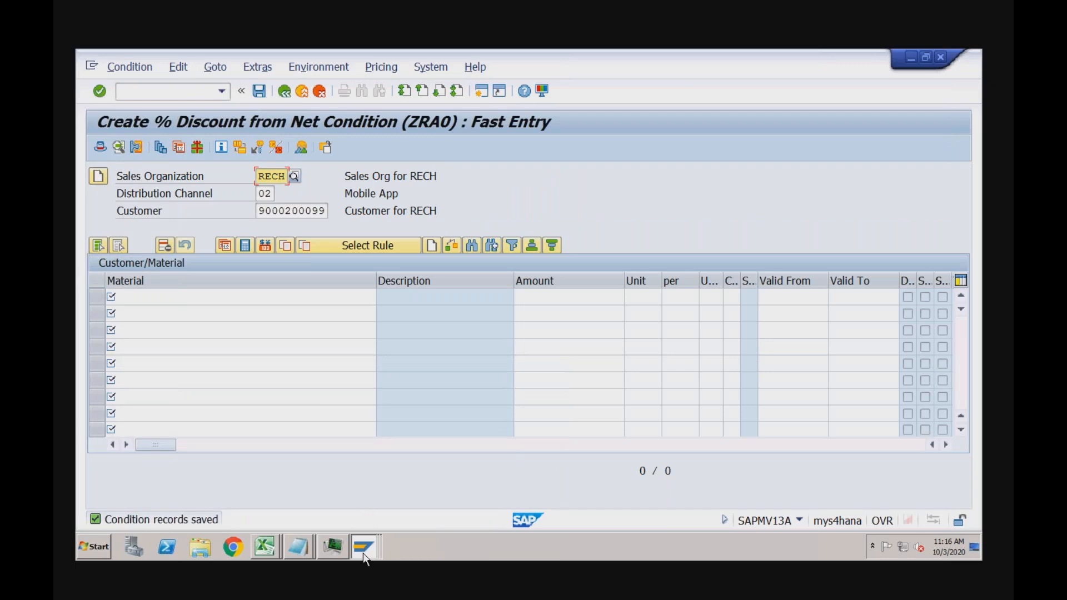
Review the ZRA0 step in the control data of pricing procedure ZVAA03 and return to the procedures overview
mouse_move(365, 557)
click(368, 542)
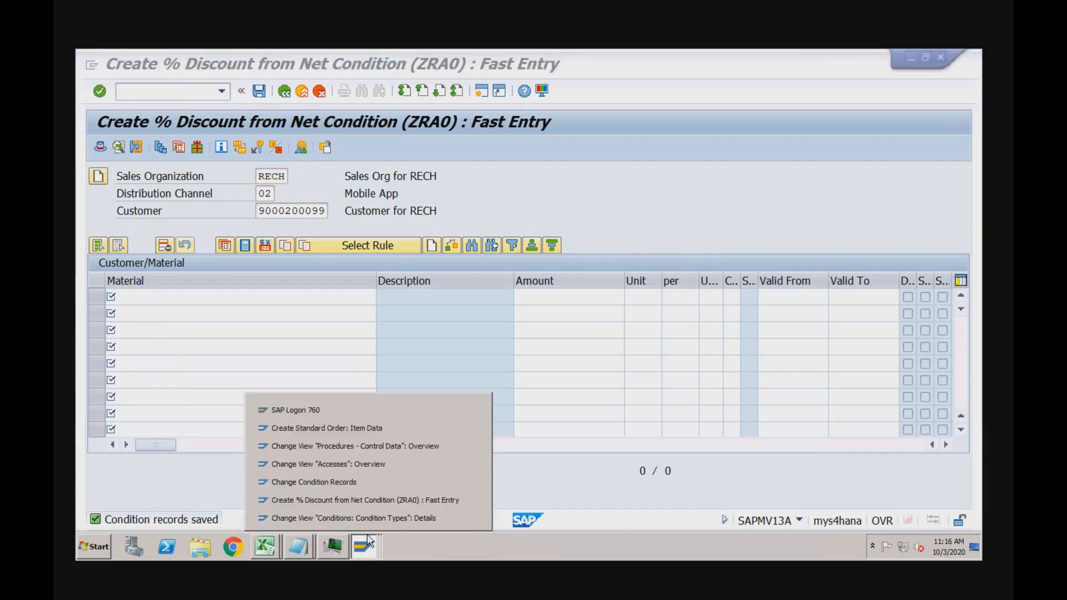
click(383, 444)
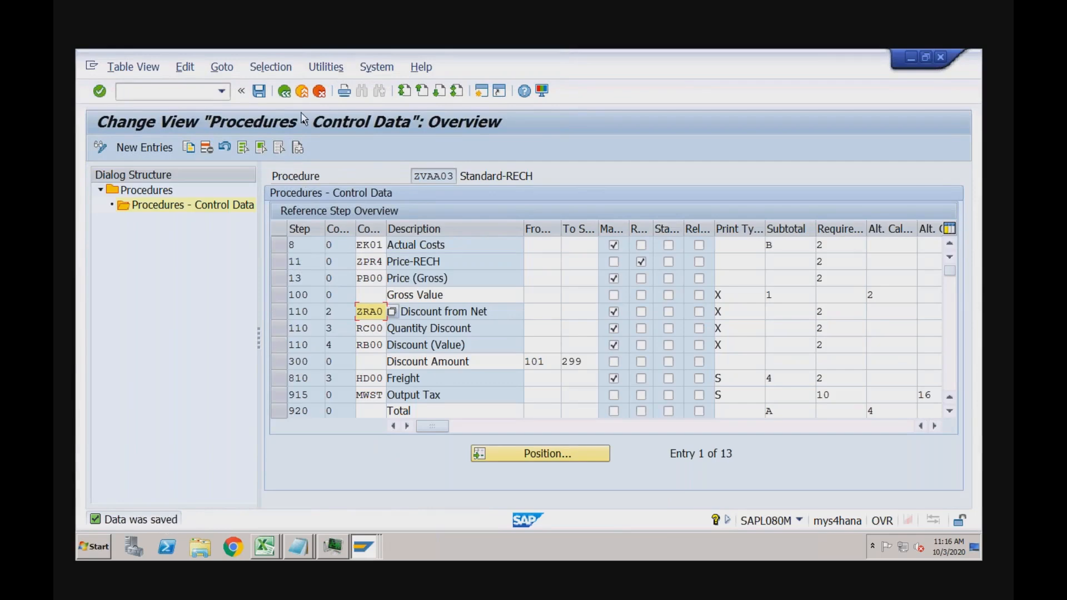
click(303, 93)
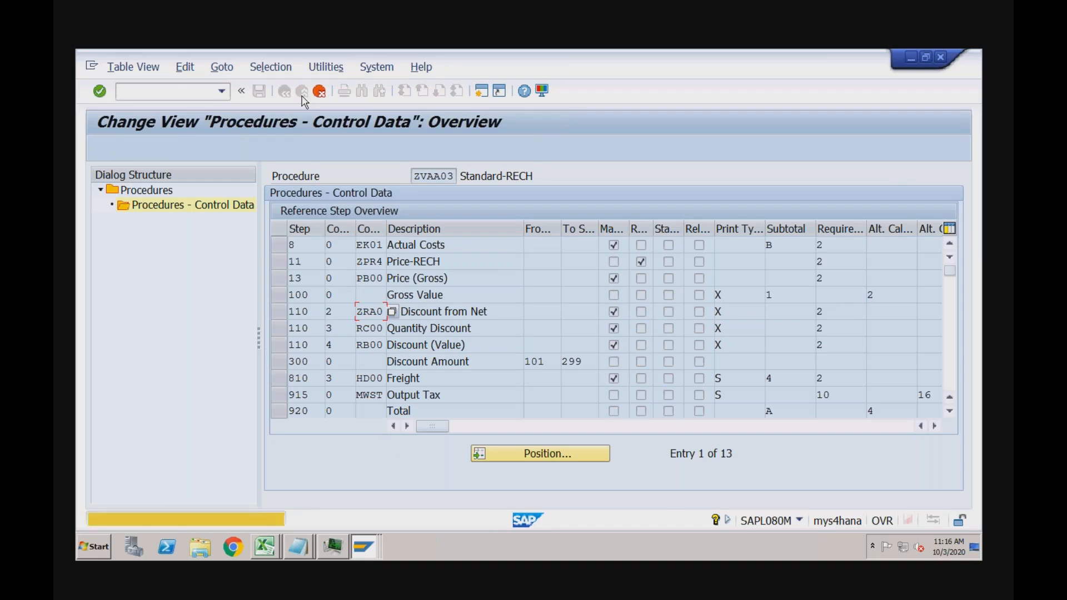
click(320, 92)
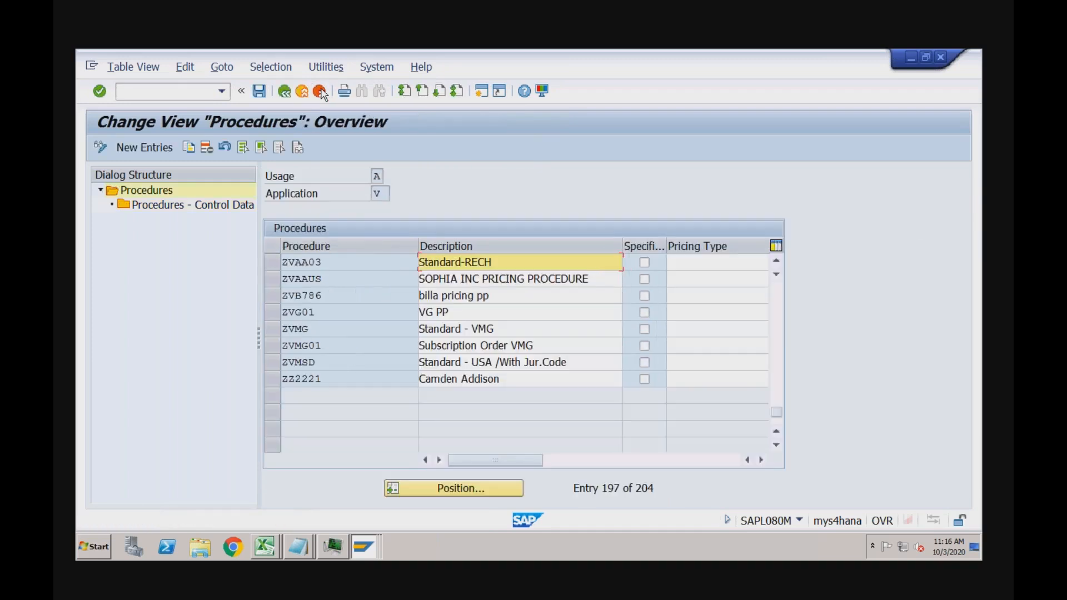
Look up ZRA0 in the list of available condition types for the order item and close the list without choosing one
click(366, 548)
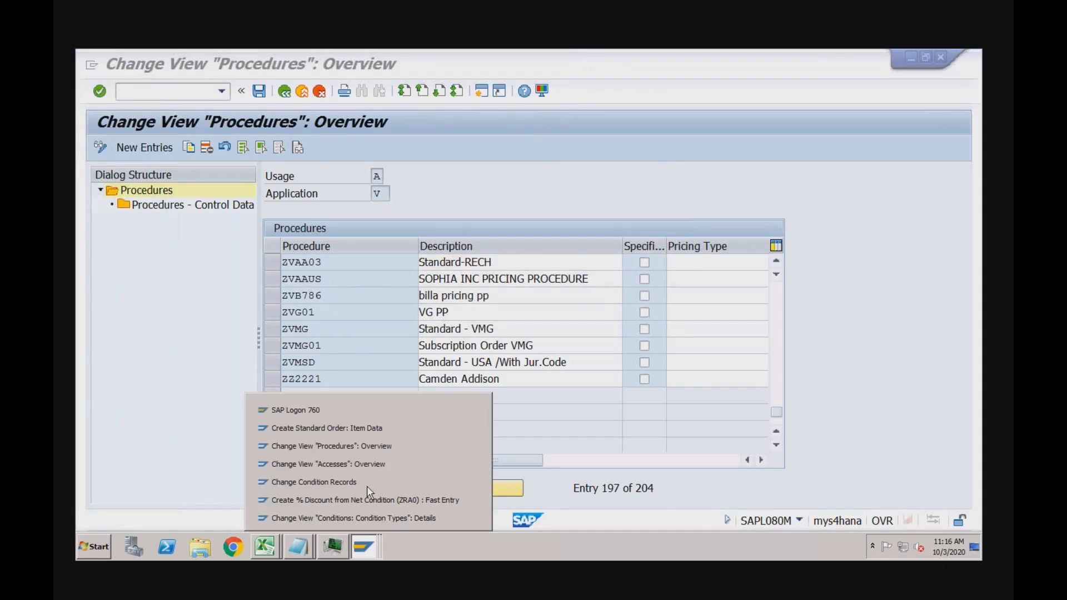
click(376, 429)
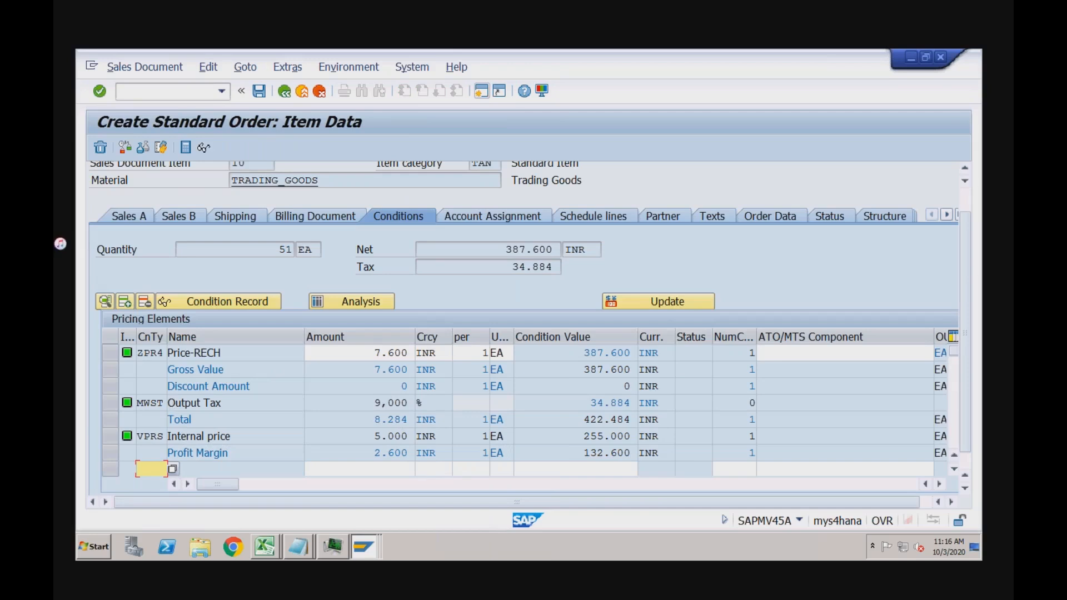
double_click(162, 403)
key(F4)
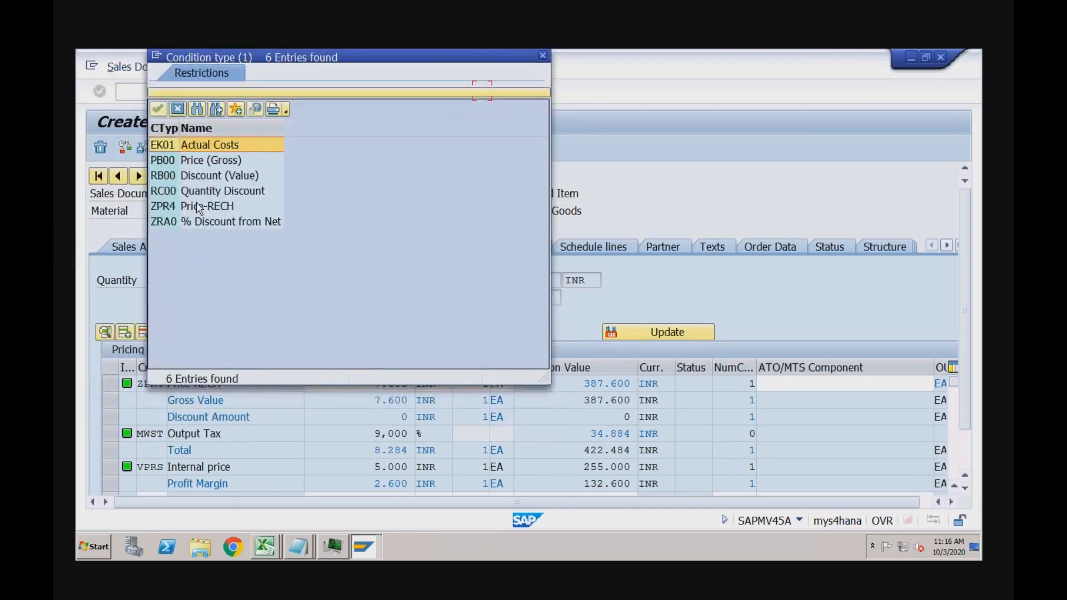
click(195, 221)
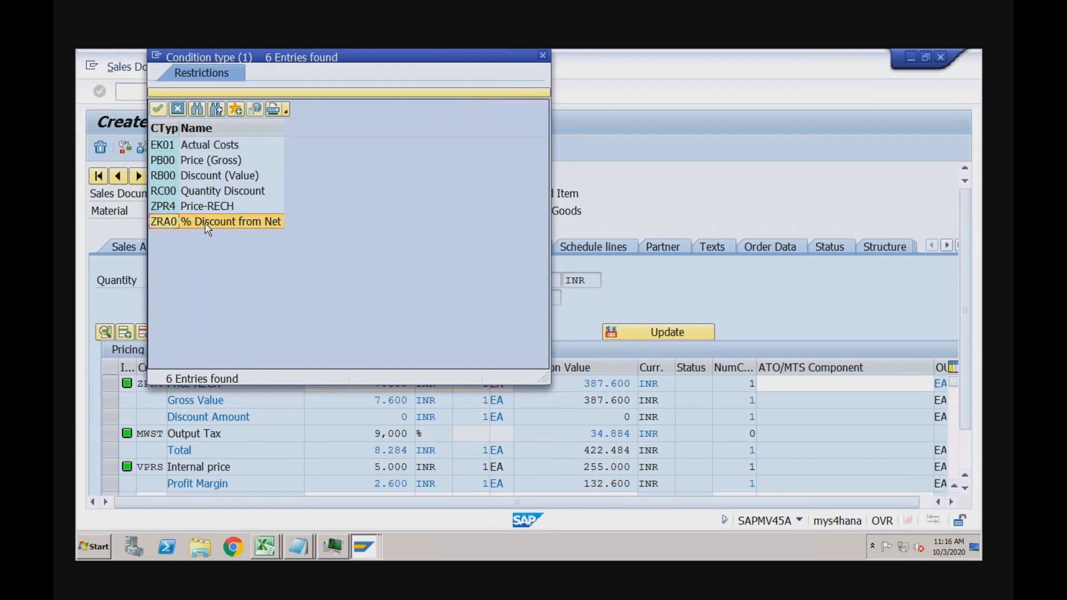
click(543, 56)
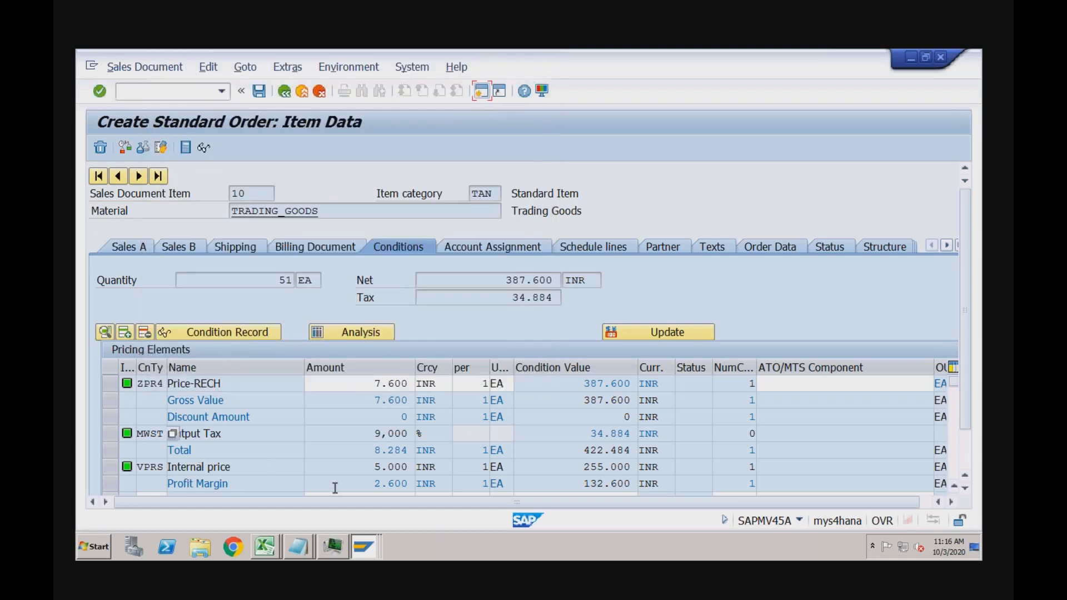
Open the saved ZRA0 condition record for TRADING_GOODS in change mode and check its amount and Valid From date
click(366, 544)
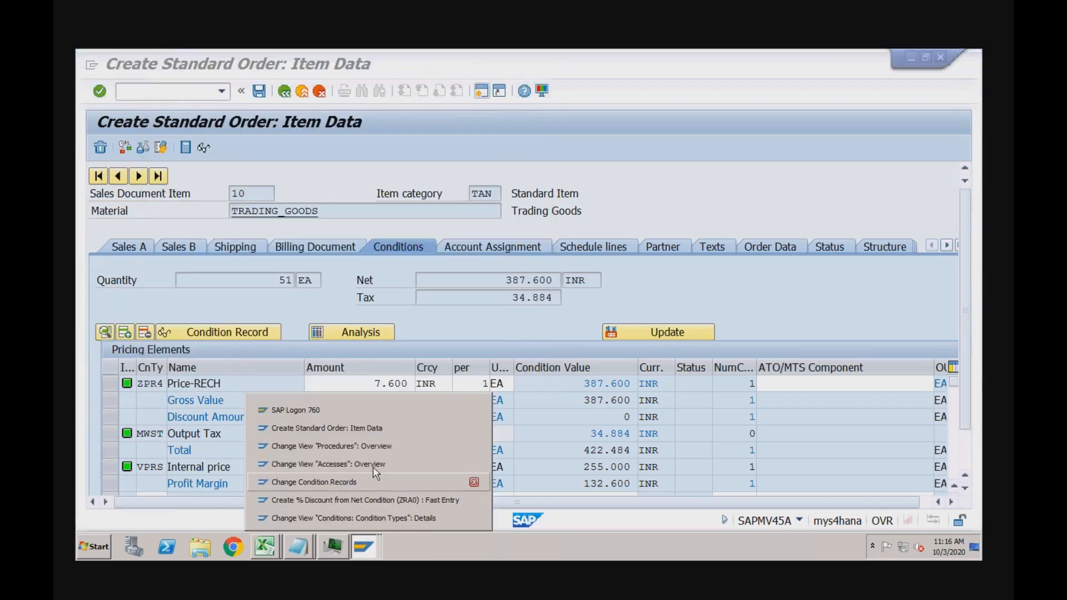
click(364, 501)
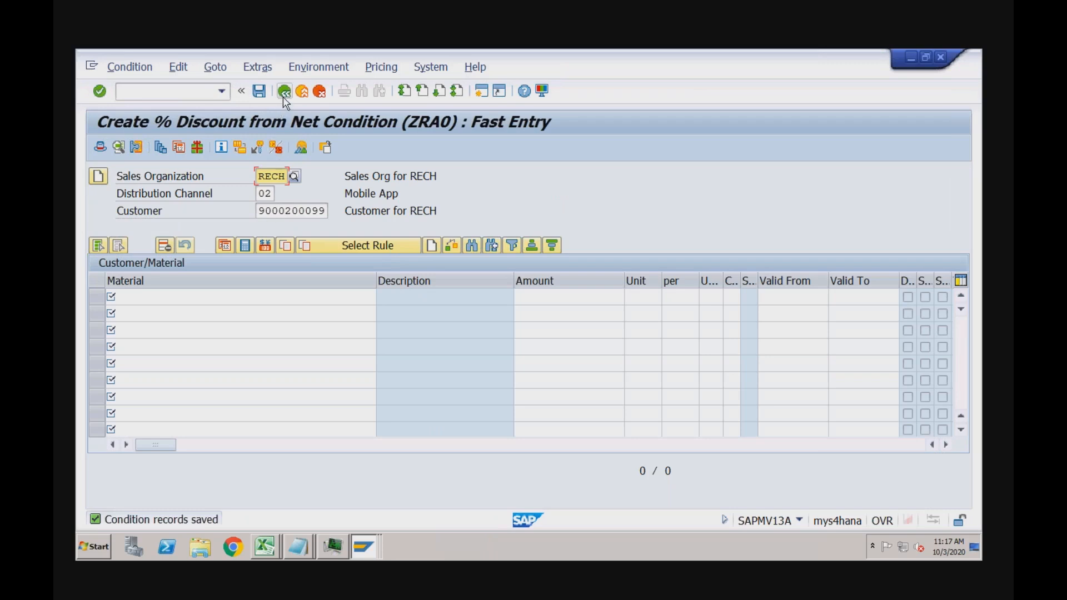
click(127, 71)
click(137, 124)
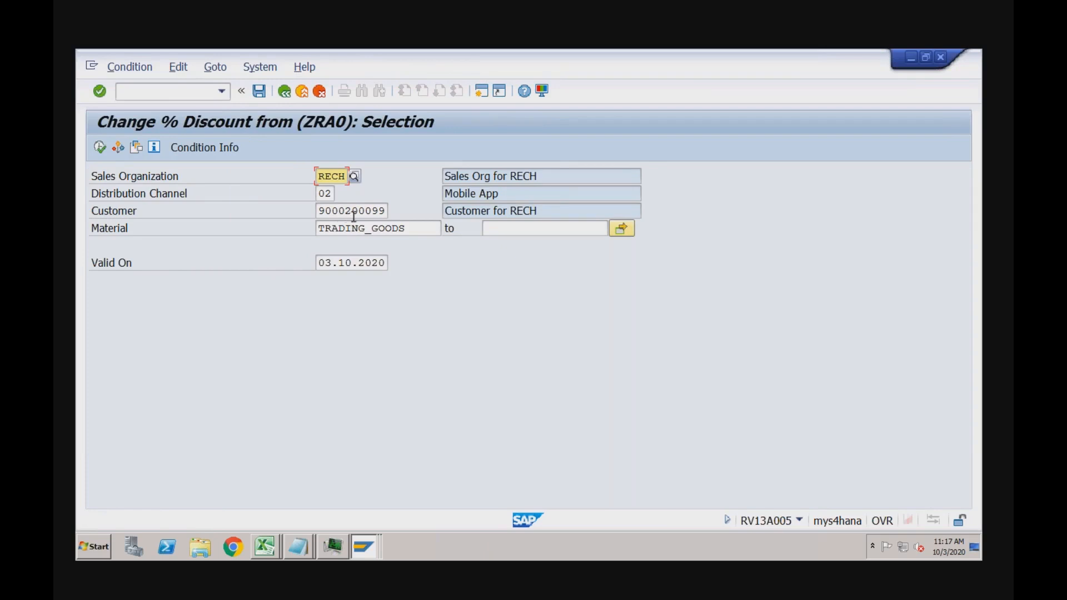
click(101, 147)
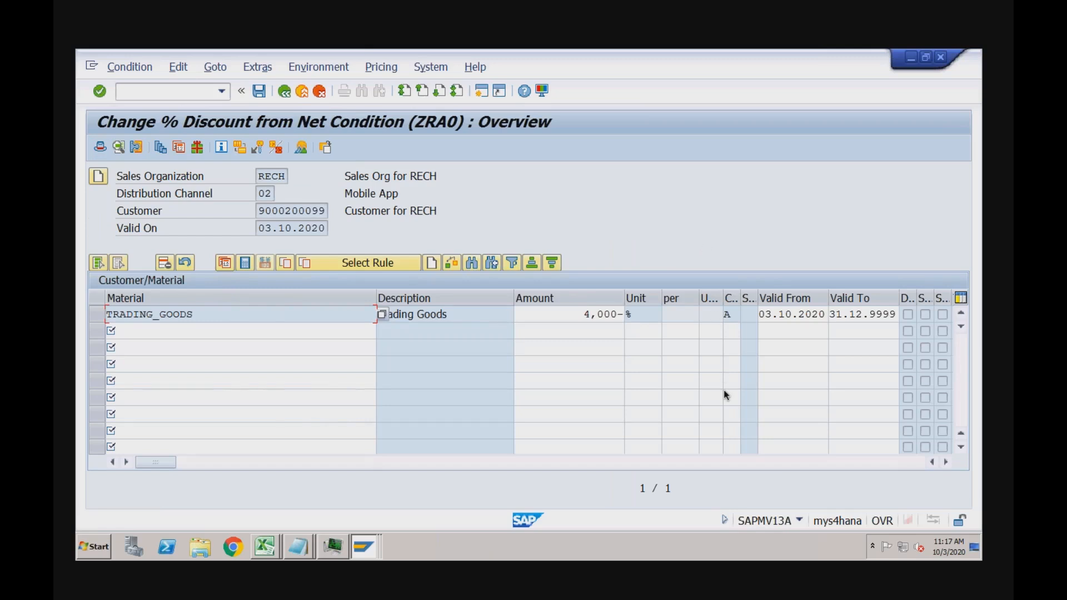
click(578, 320)
click(807, 315)
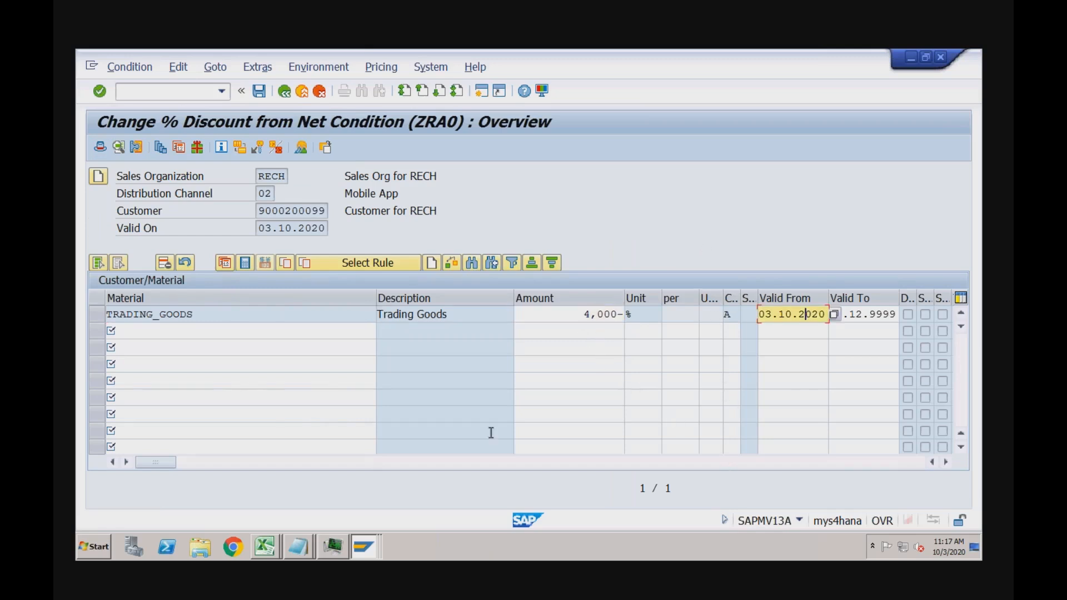
Return to the standard order's overview and check its pricing date against the condition record's validity
click(370, 539)
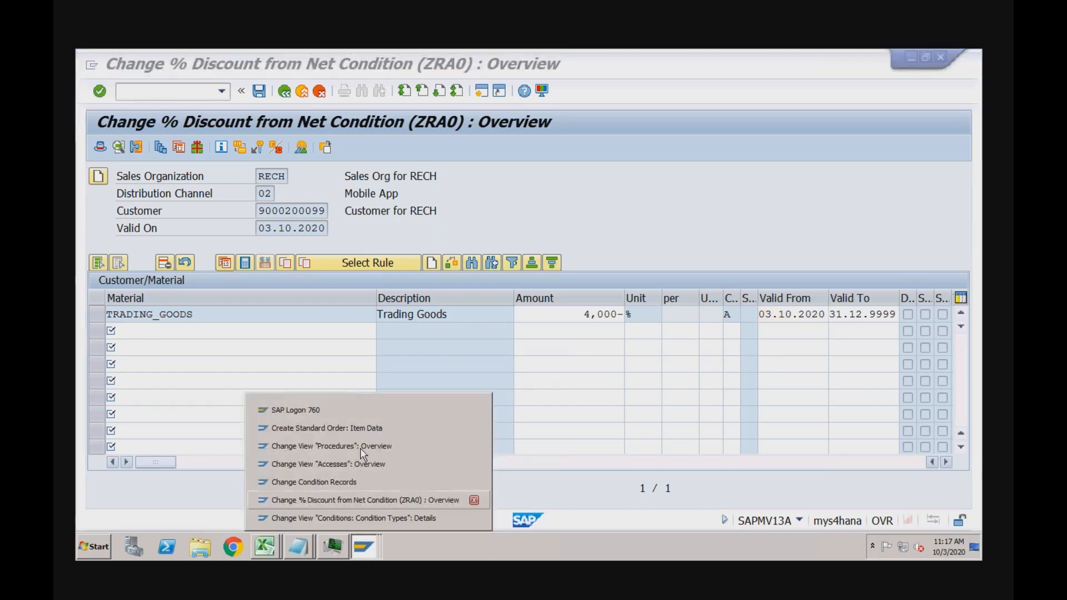
click(326, 428)
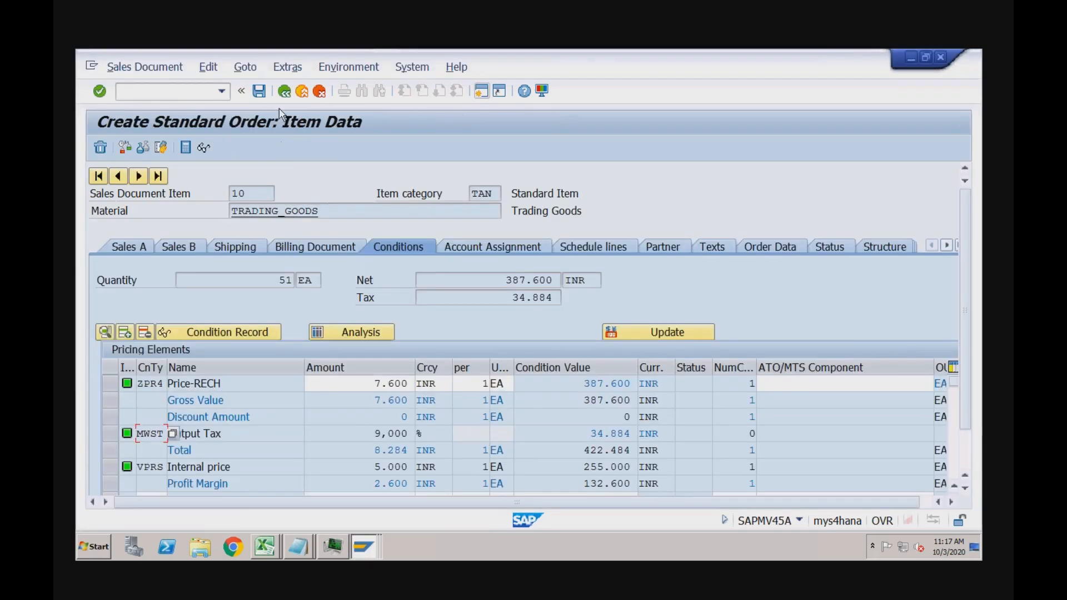
click(284, 92)
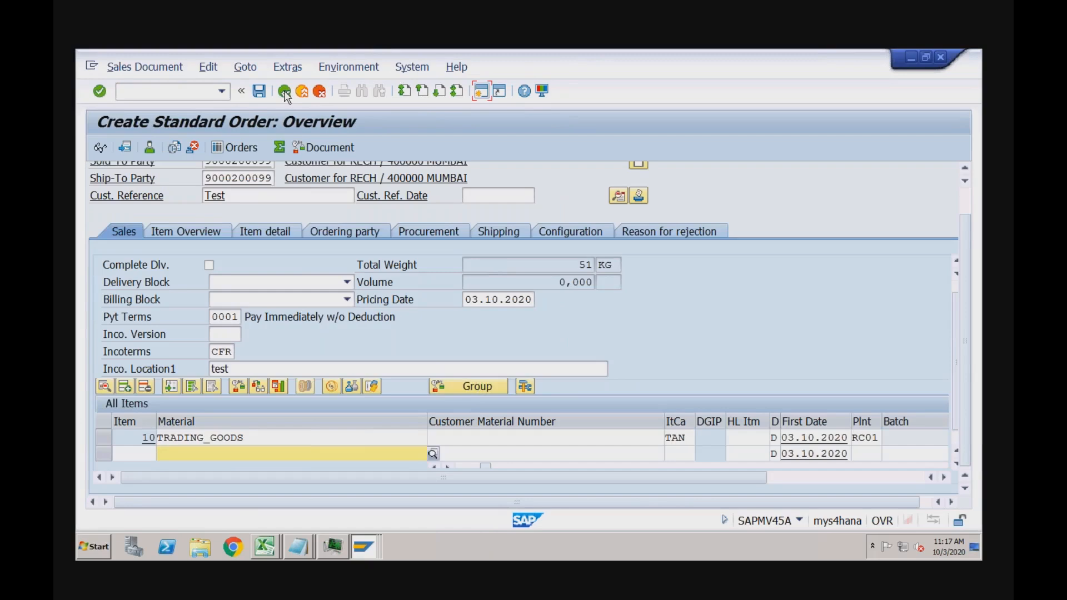
click(476, 300)
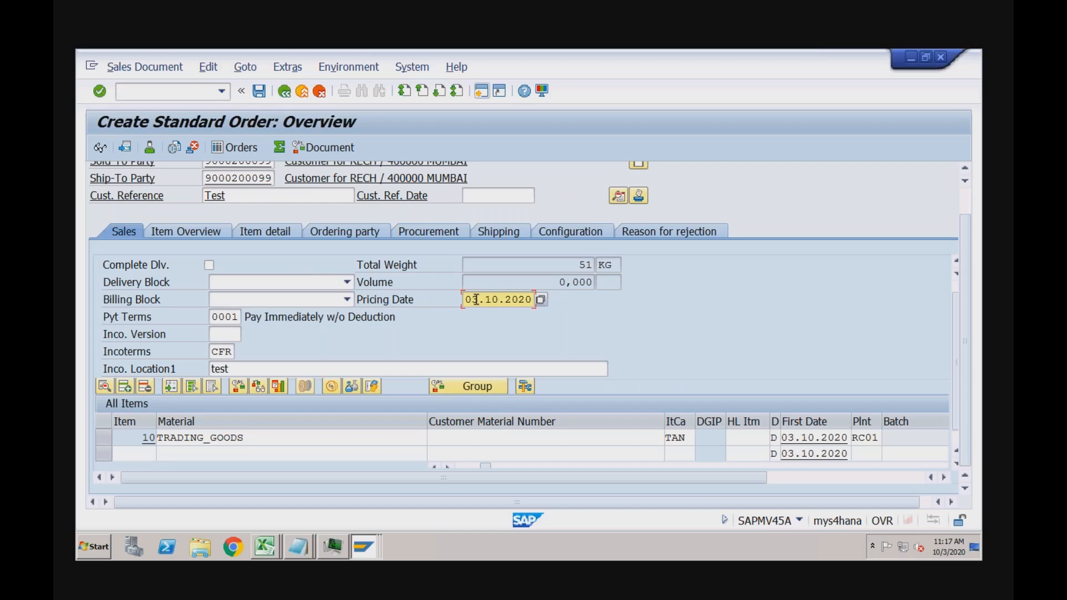
Bring up the ZRA0 condition record for TRADING_GOODS and check its amount, validity dates and remaining columns
click(362, 548)
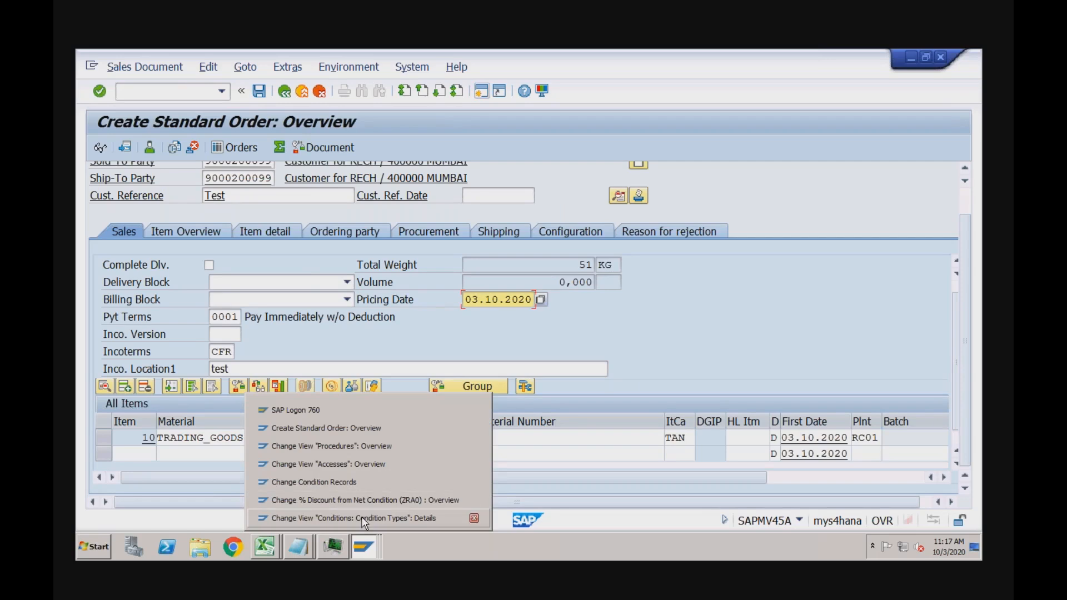
click(364, 519)
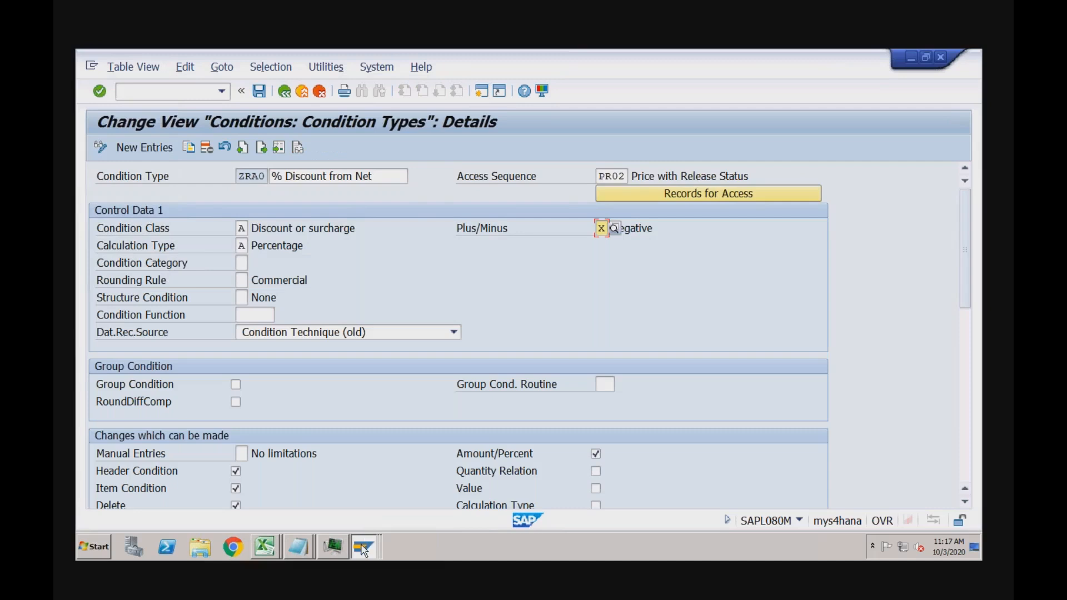
click(362, 545)
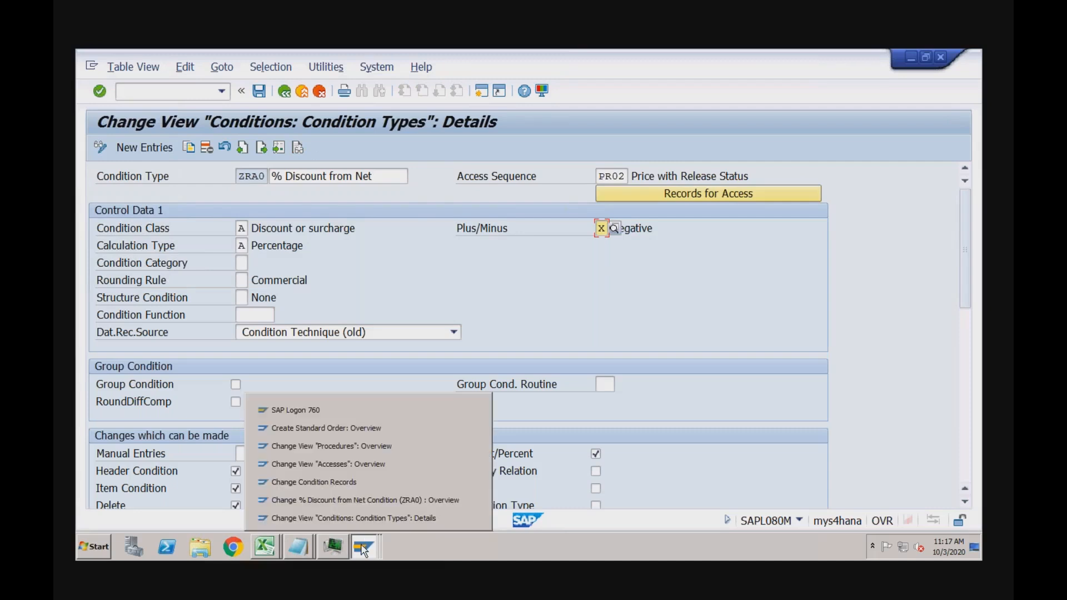
click(357, 499)
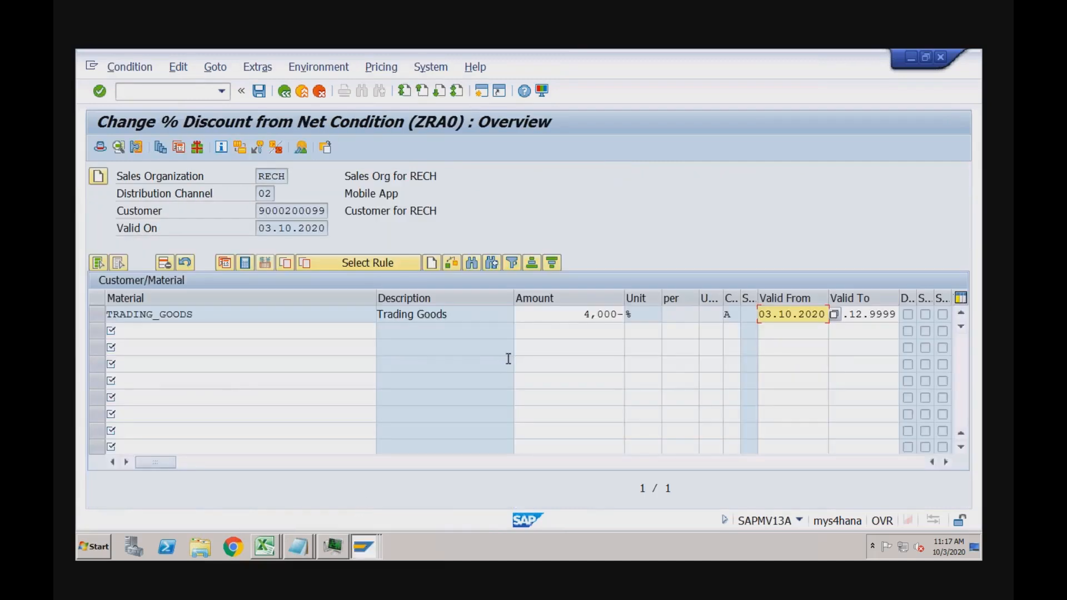
click(554, 318)
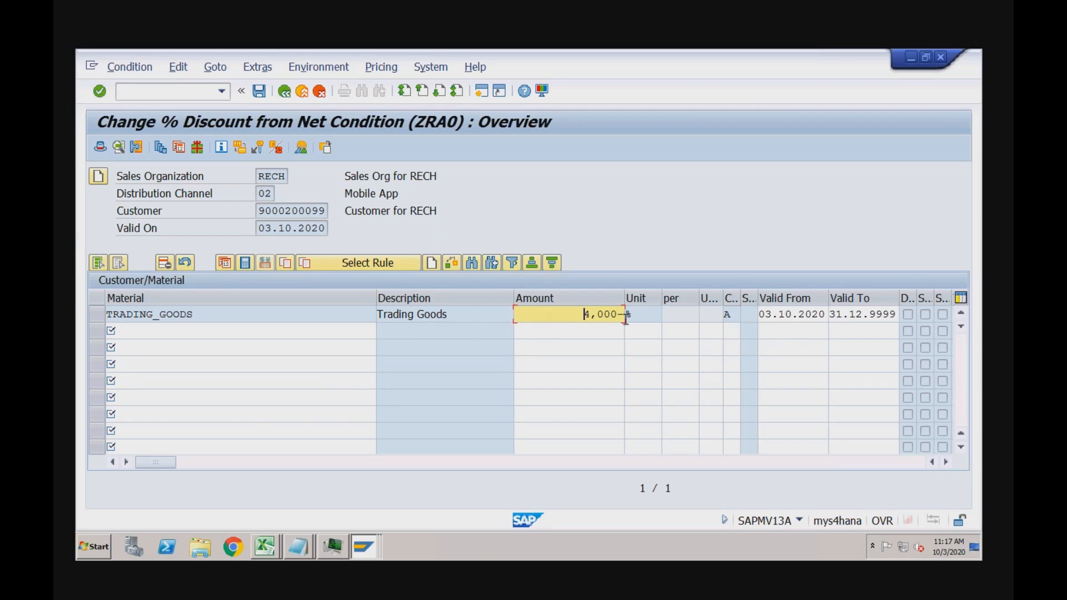
click(522, 464)
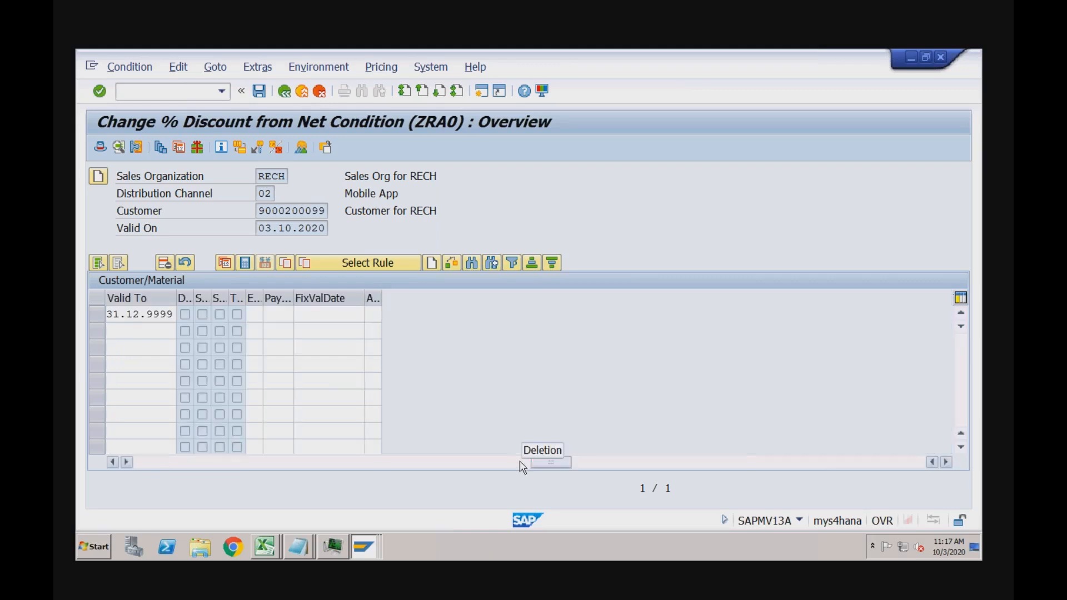
click(281, 462)
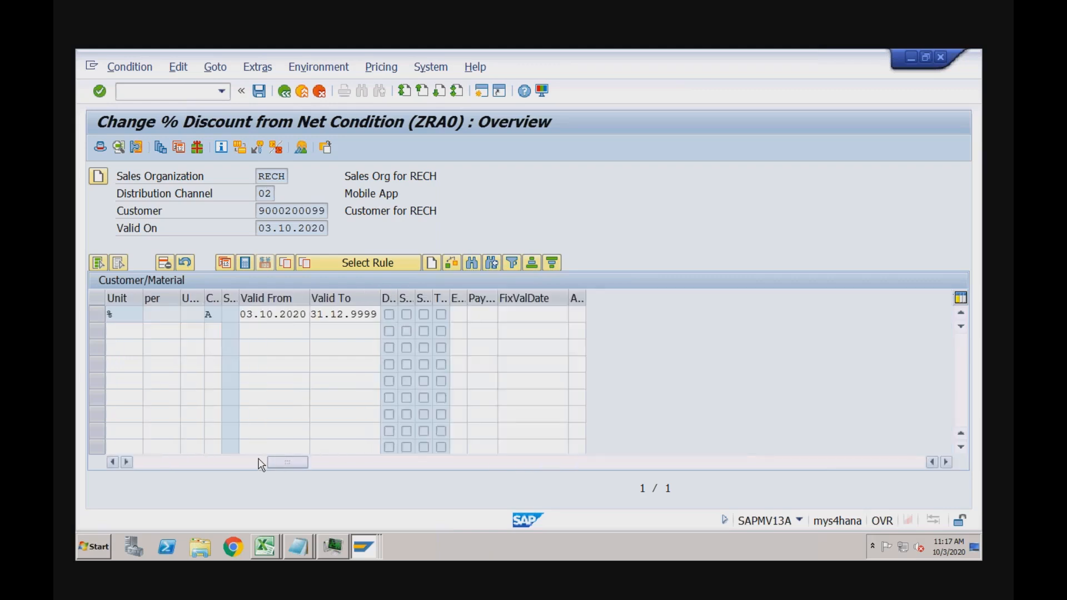
click(200, 465)
click(156, 465)
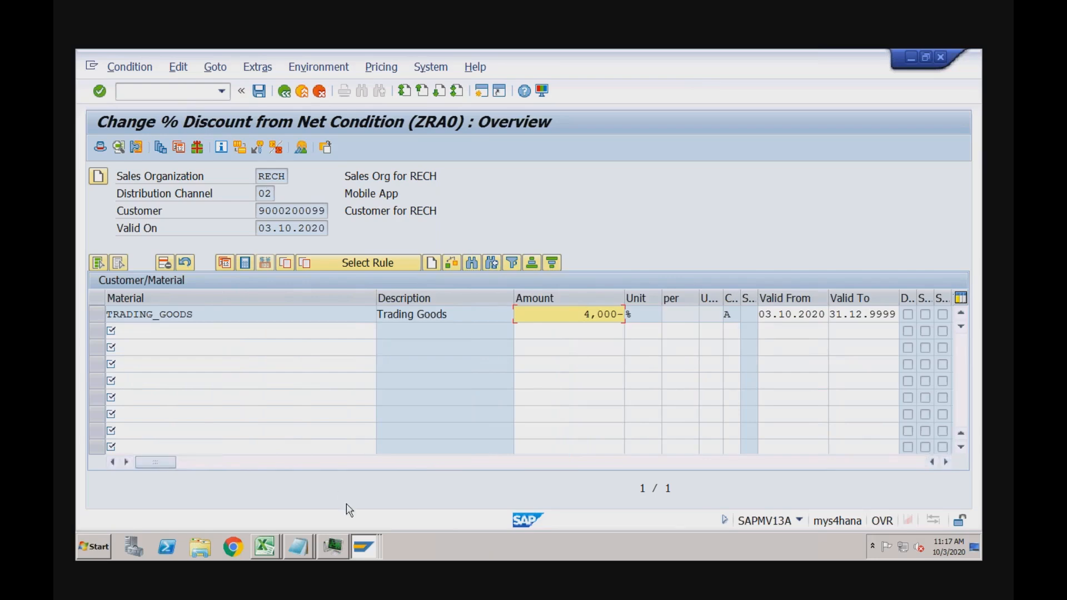
Add condition type ZRA0 manually with an amount of 4 to the pricing elements of the order's TRADING_GOODS item
click(366, 543)
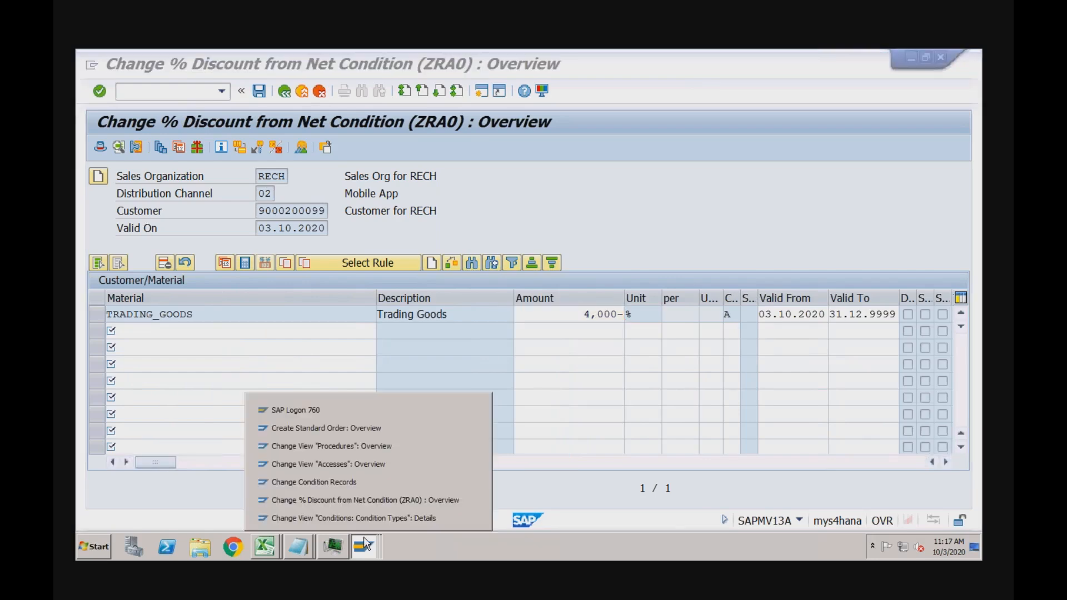
click(367, 429)
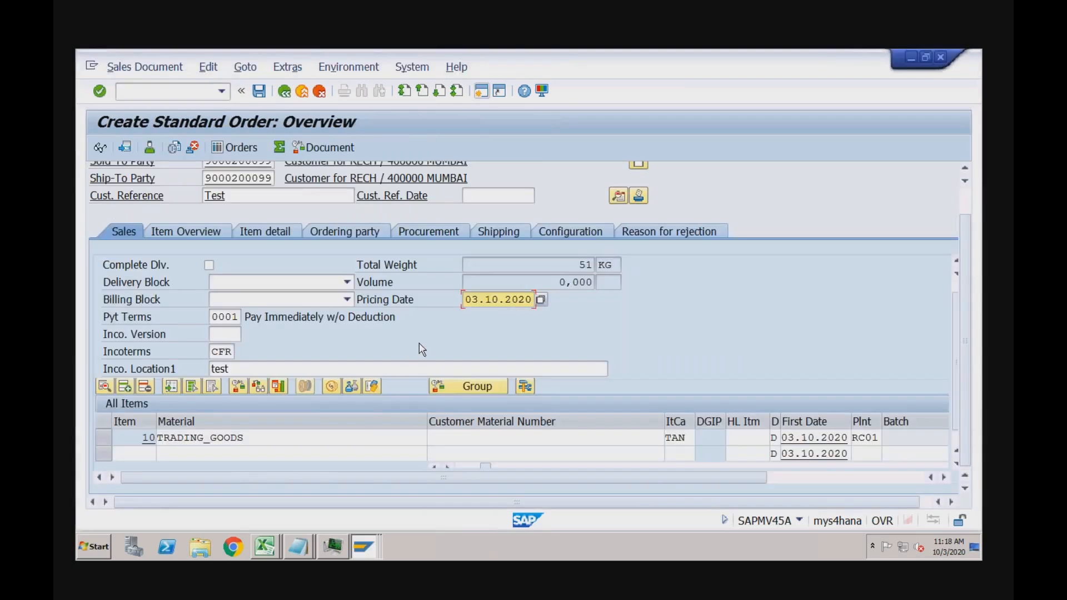
double_click(341, 435)
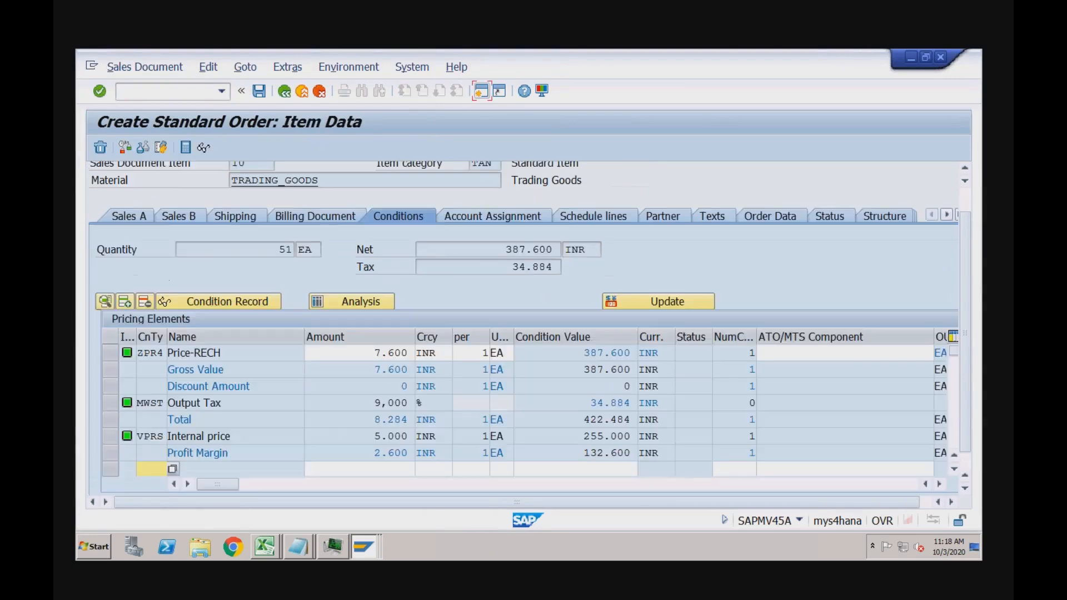
click(173, 469)
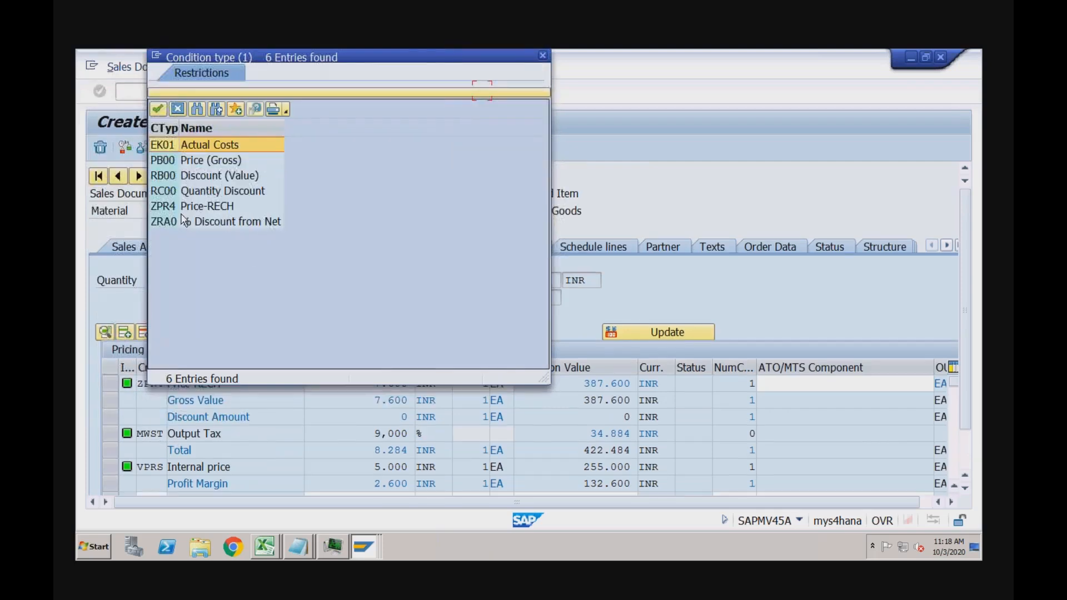
double_click(184, 220)
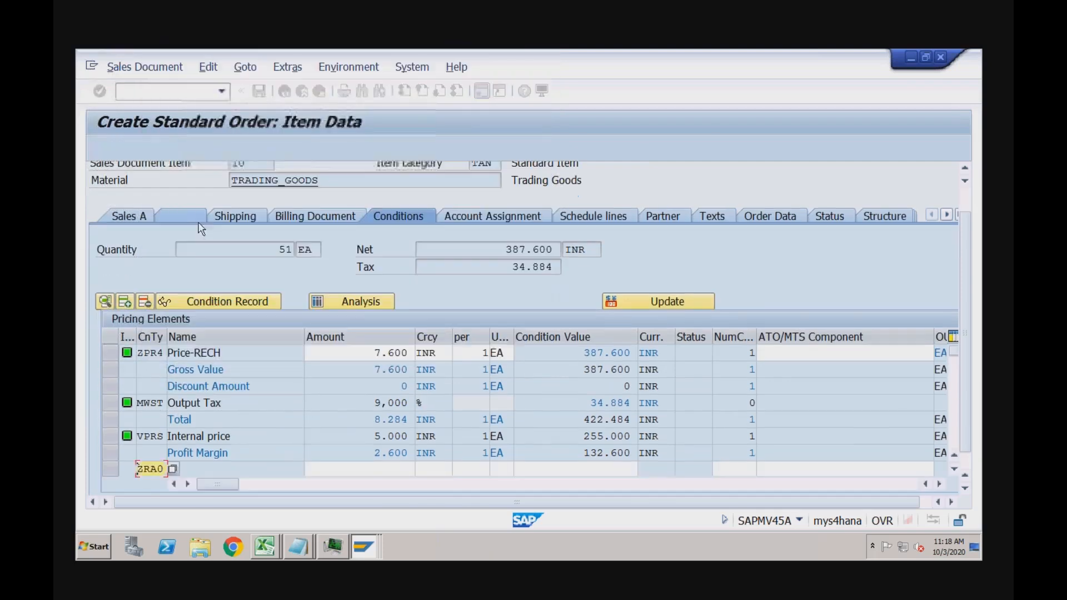
click(378, 467)
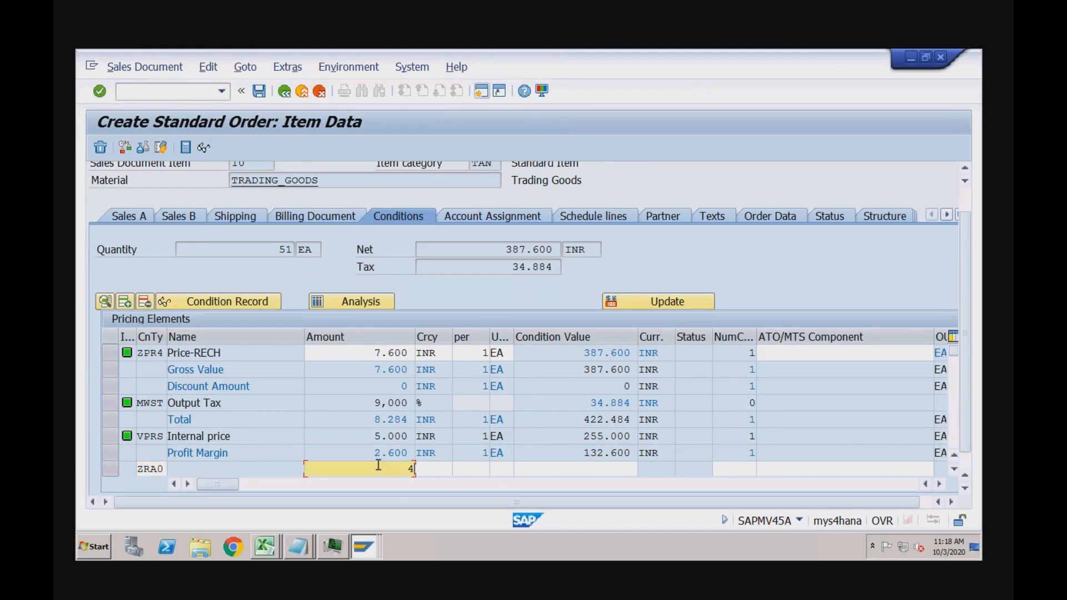
text(4)
key(Return)
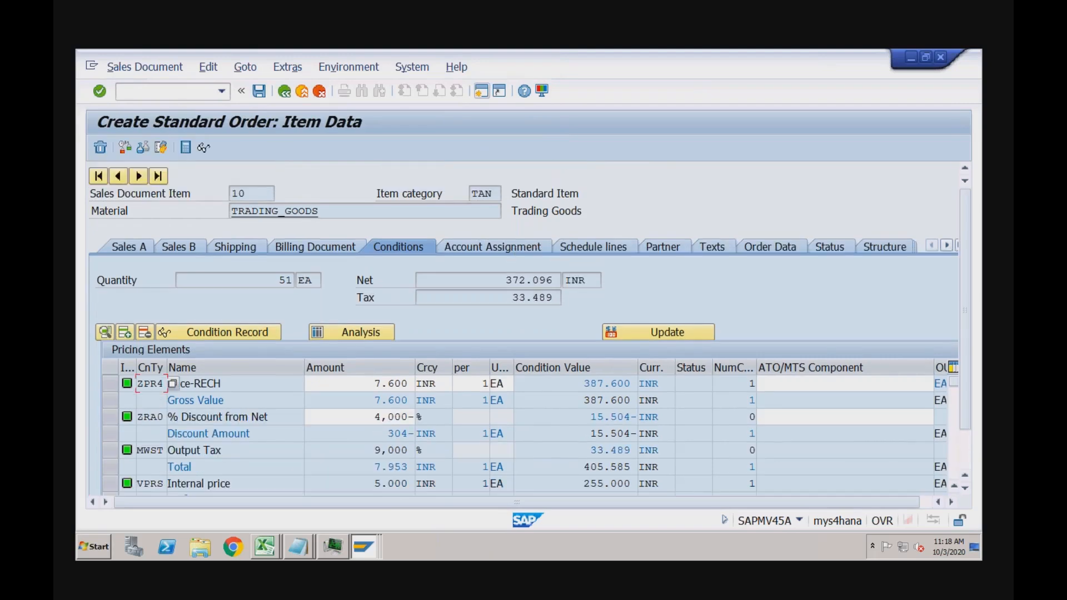
Update the item's conditions with pricing type B, Carry out new pricing
click(372, 422)
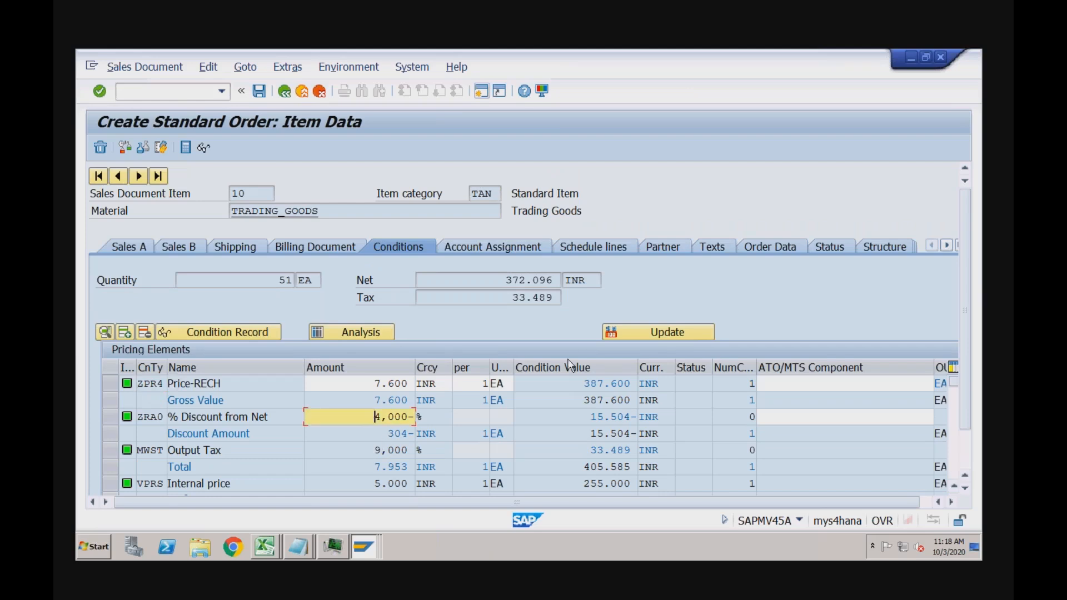
click(634, 333)
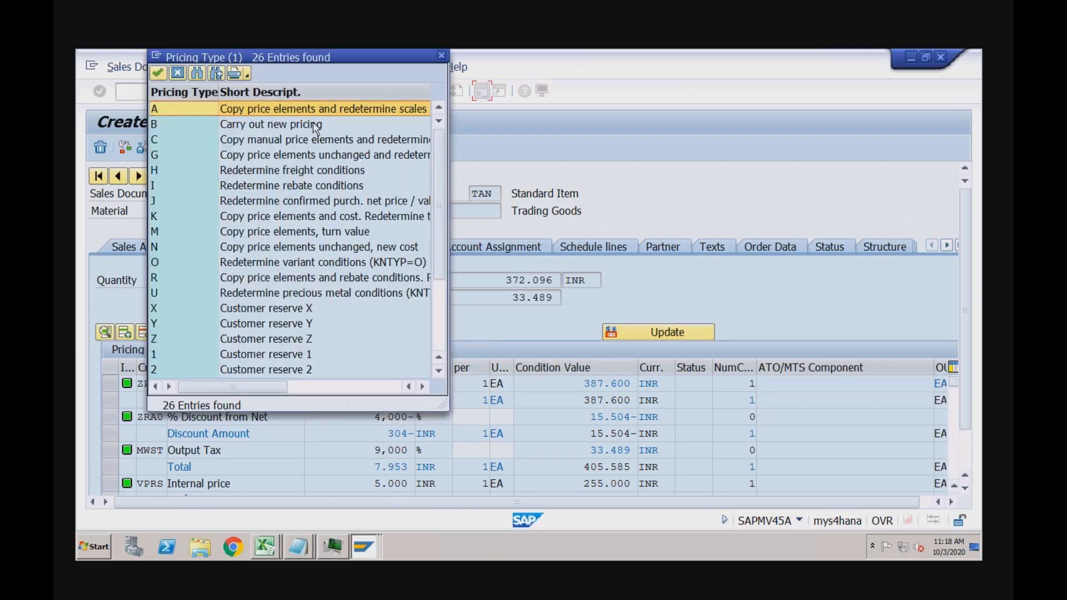
double_click(311, 124)
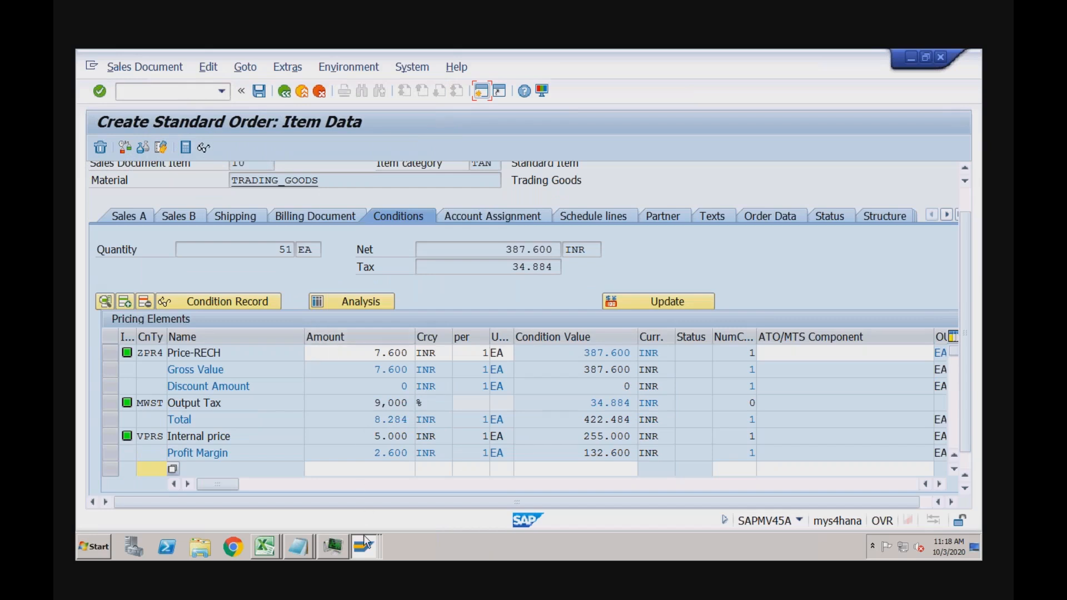
Look over the ZRA0 condition type details down to its master data and return to the order item's conditions
click(367, 549)
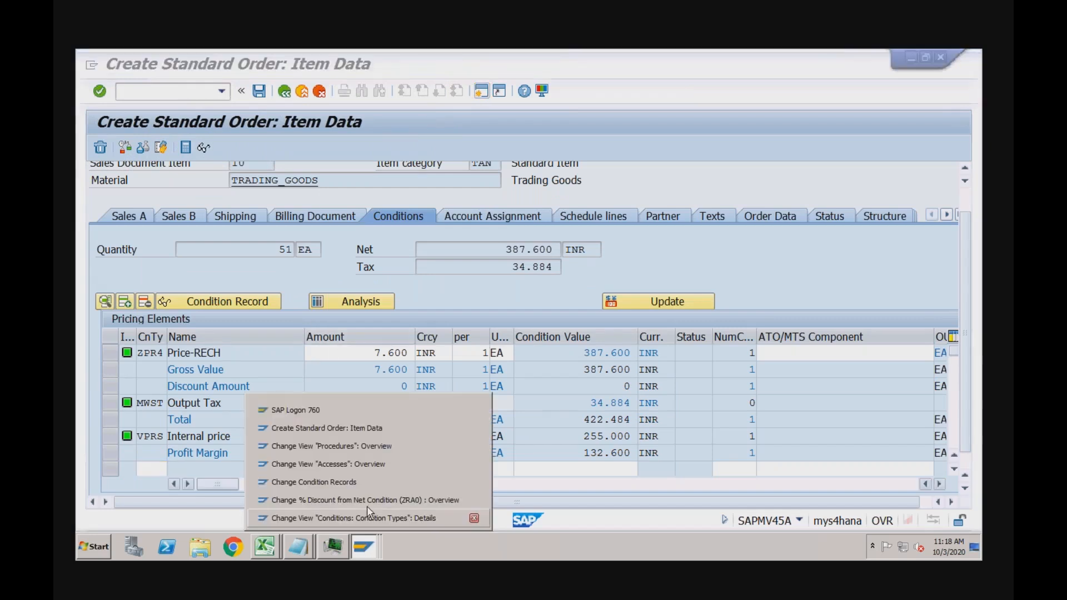
click(367, 515)
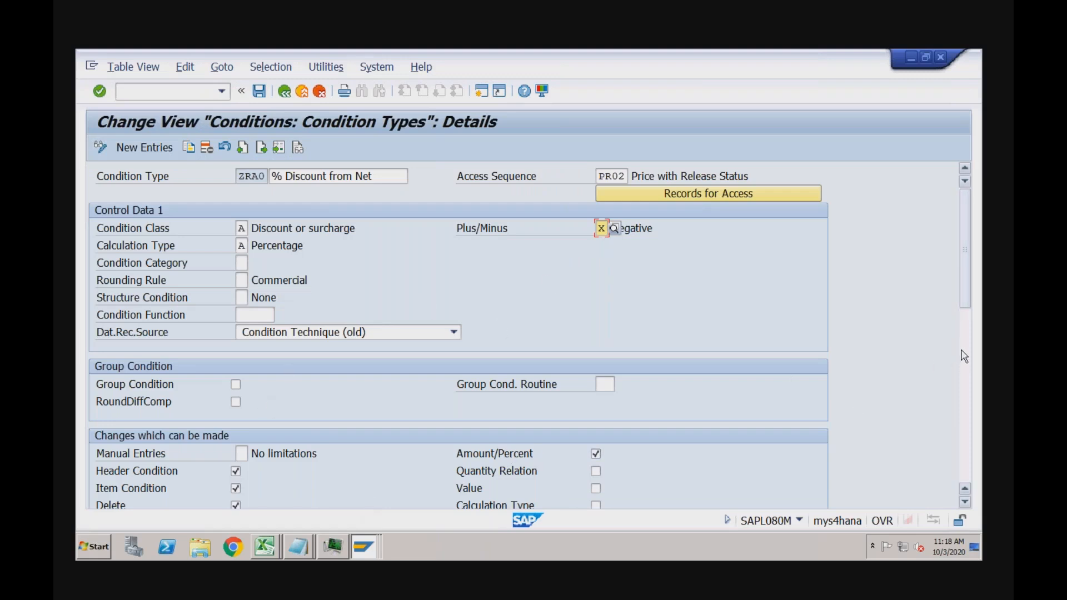
scroll(964, 357, down, 5)
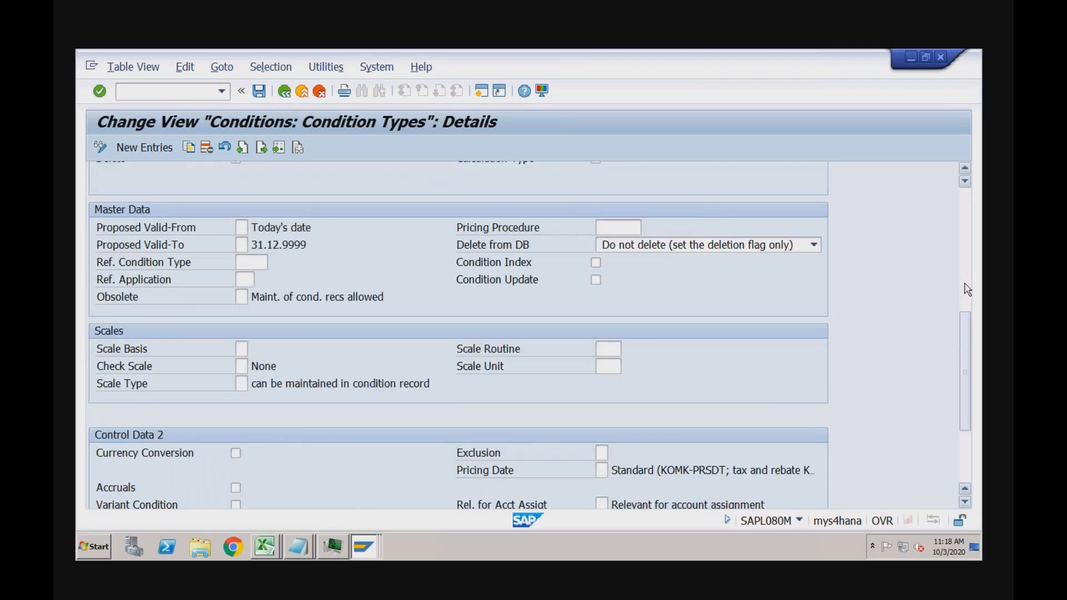
scroll(967, 290, up, 5)
click(364, 547)
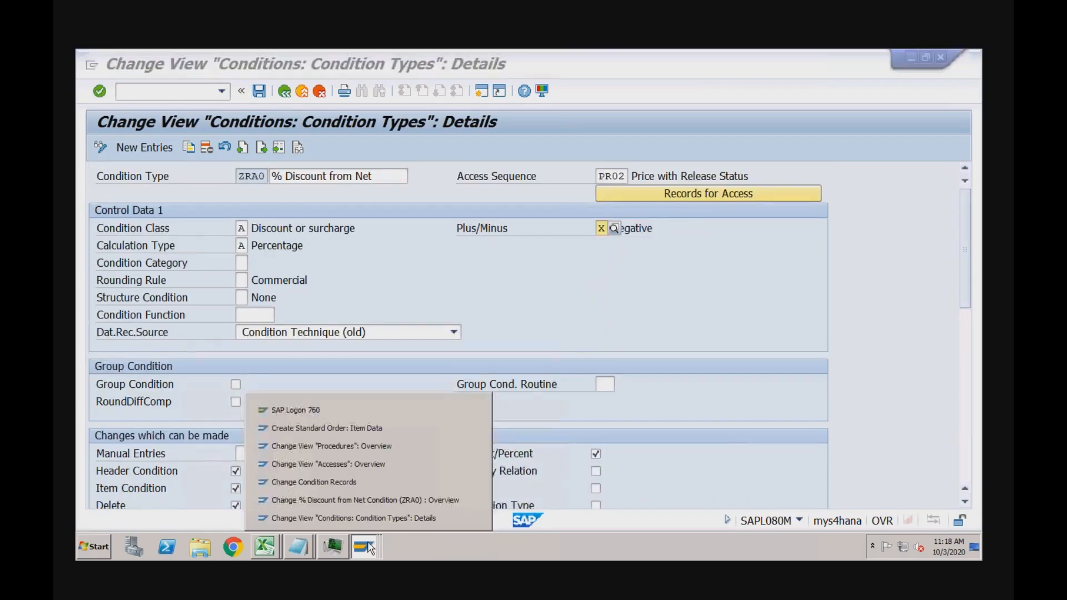
click(376, 428)
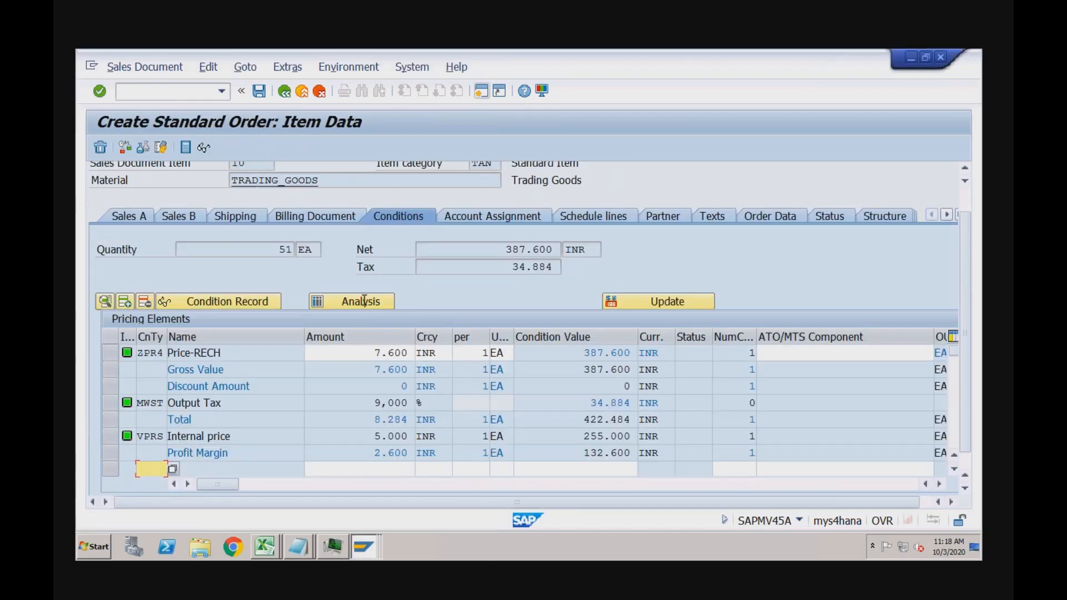
scroll(684, 206, up, 2)
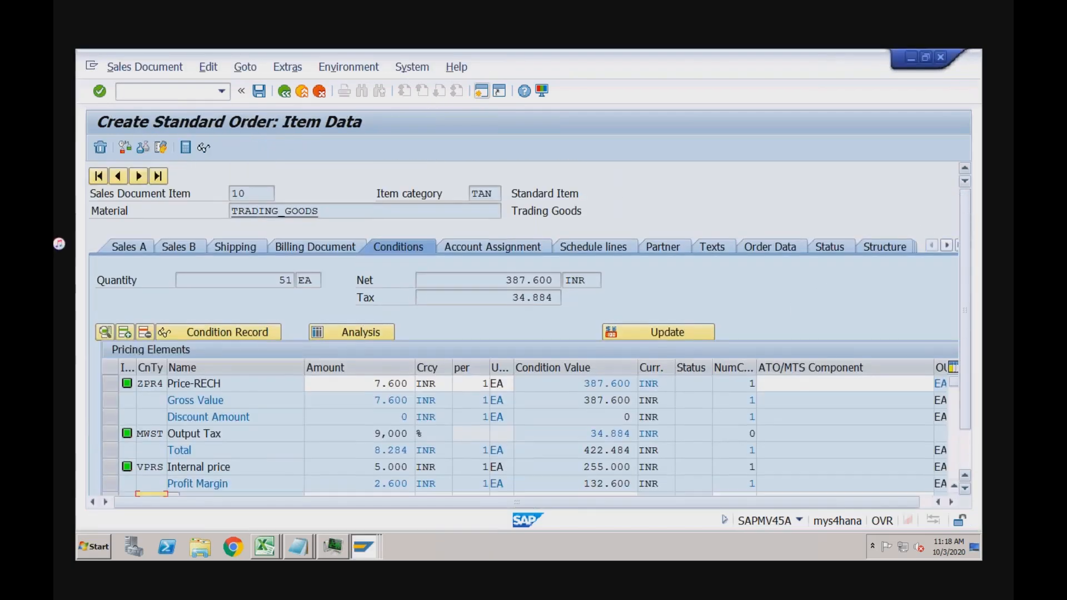
Open the conditions in the order's header data and update them with pricing type B, Carry out new pricing
click(284, 93)
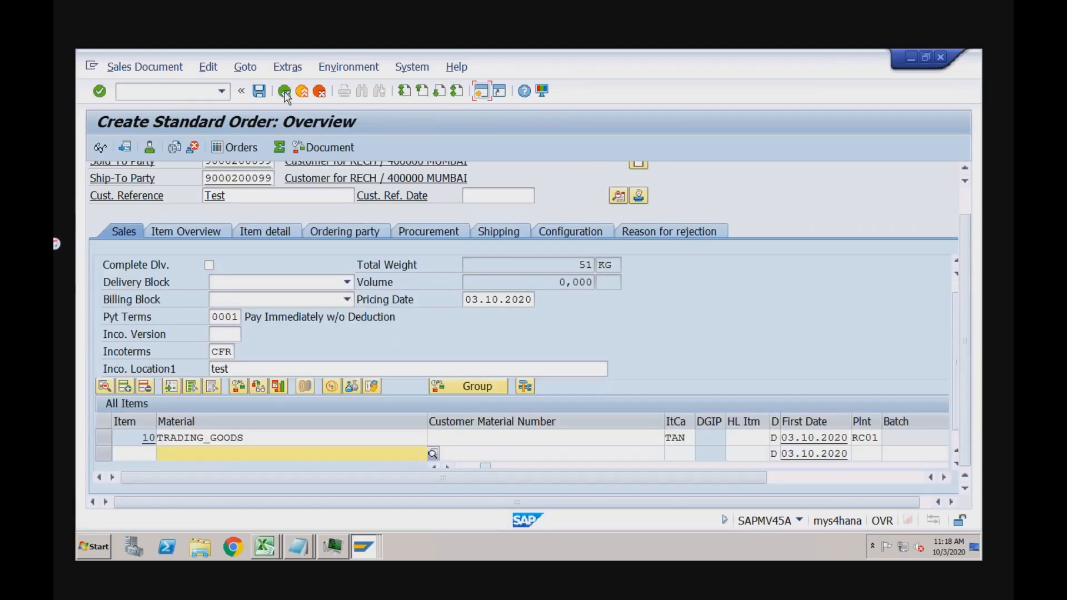
scroll(960, 206, up, 2)
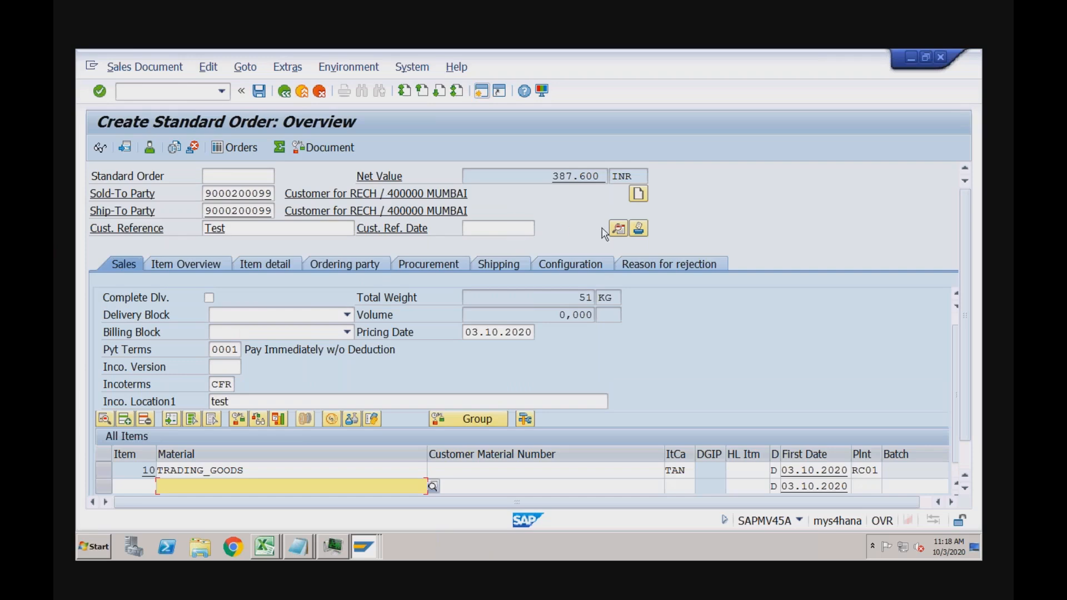
click(621, 234)
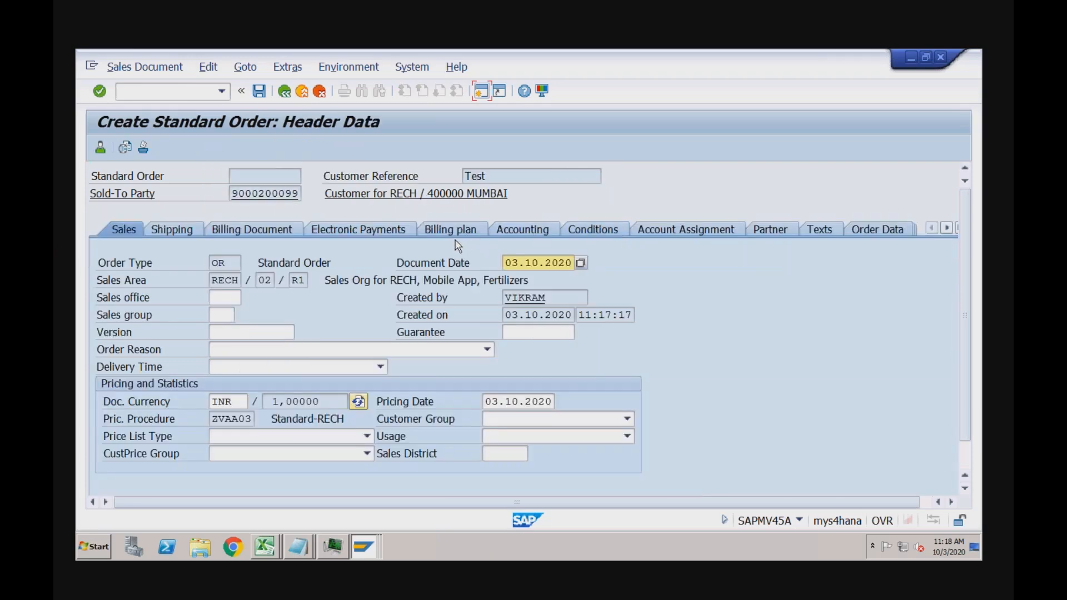
click(604, 233)
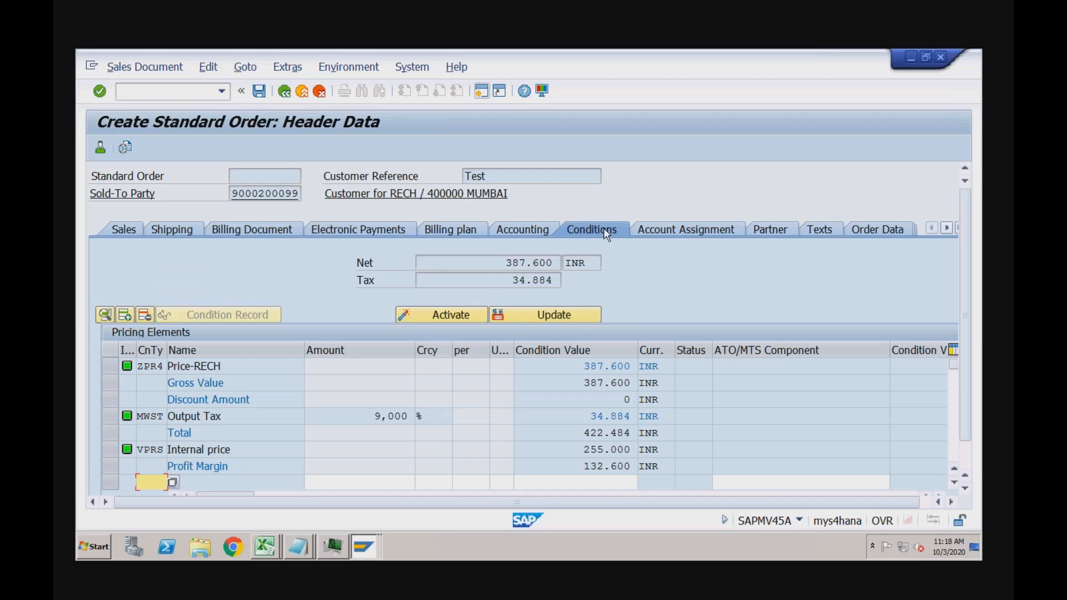
click(554, 314)
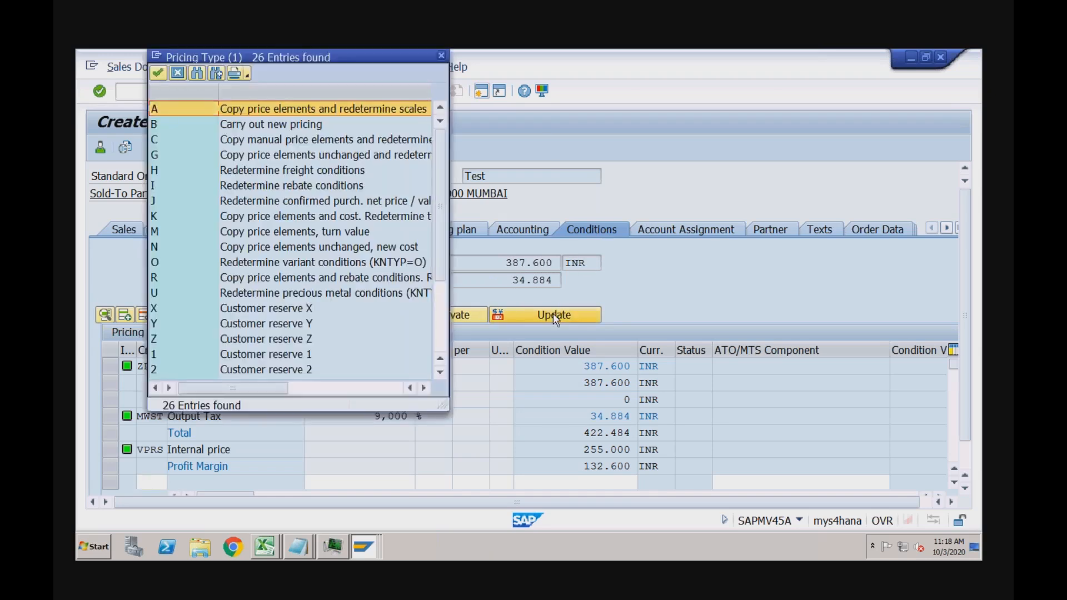
double_click(311, 127)
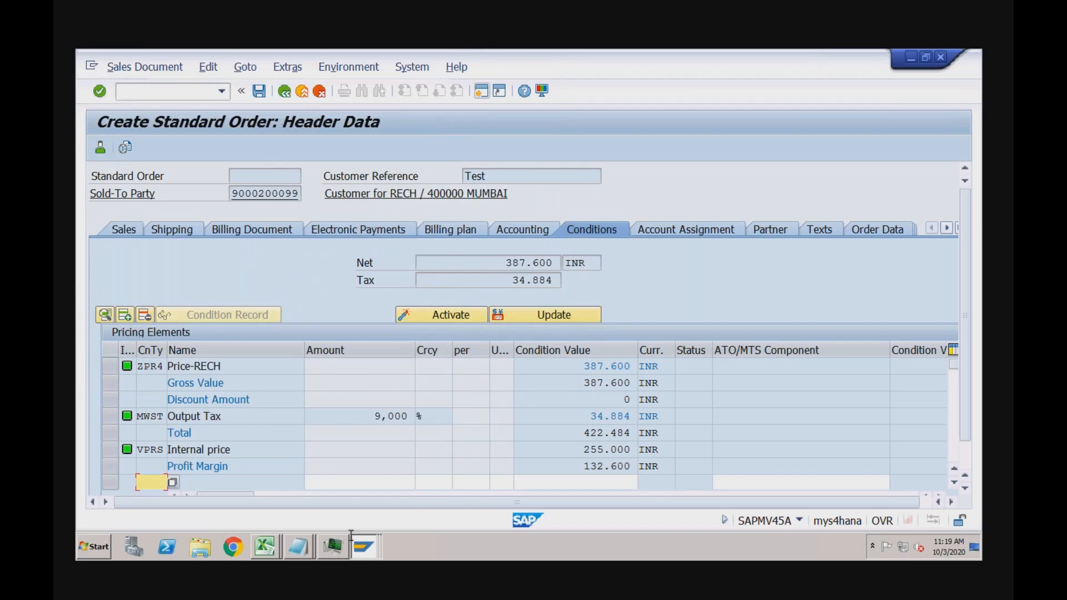
Examine the ZRA0 condition type's scales, Control Data 2 and permitted changes settings
click(364, 549)
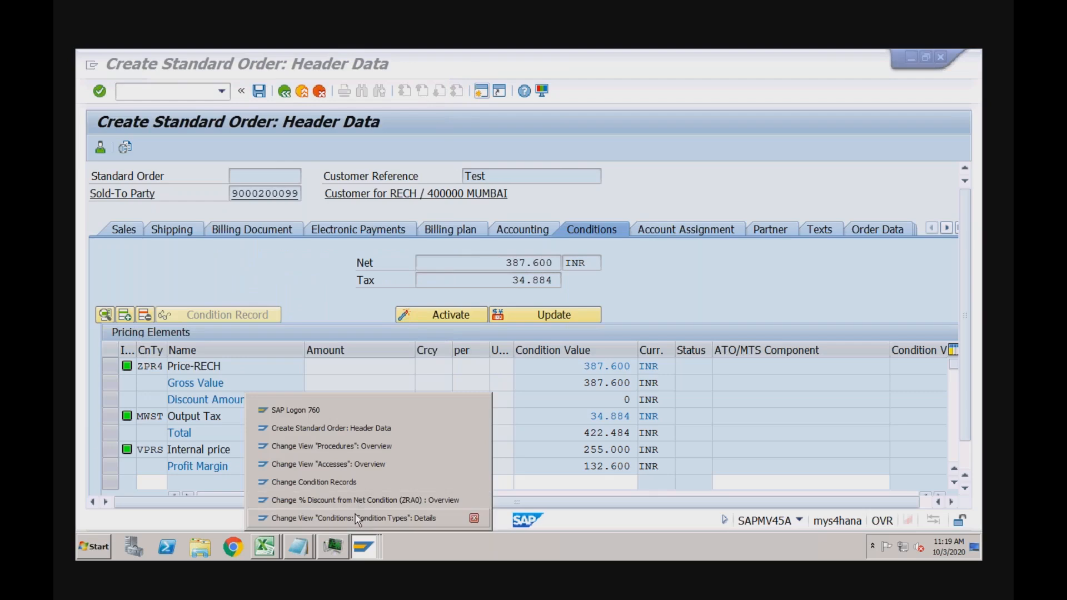
click(356, 518)
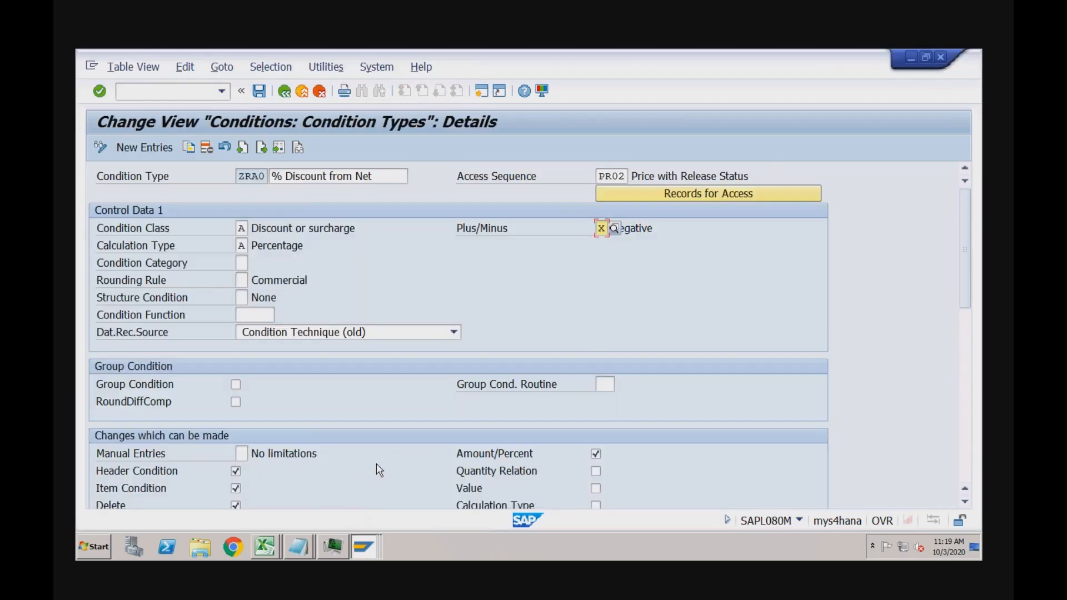
click(968, 381)
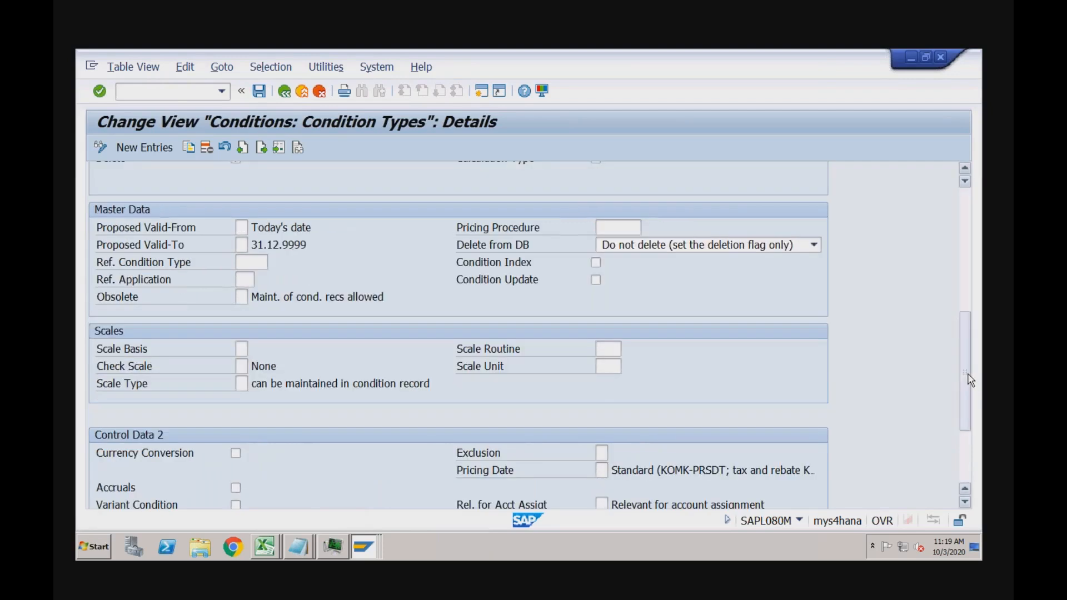
click(967, 448)
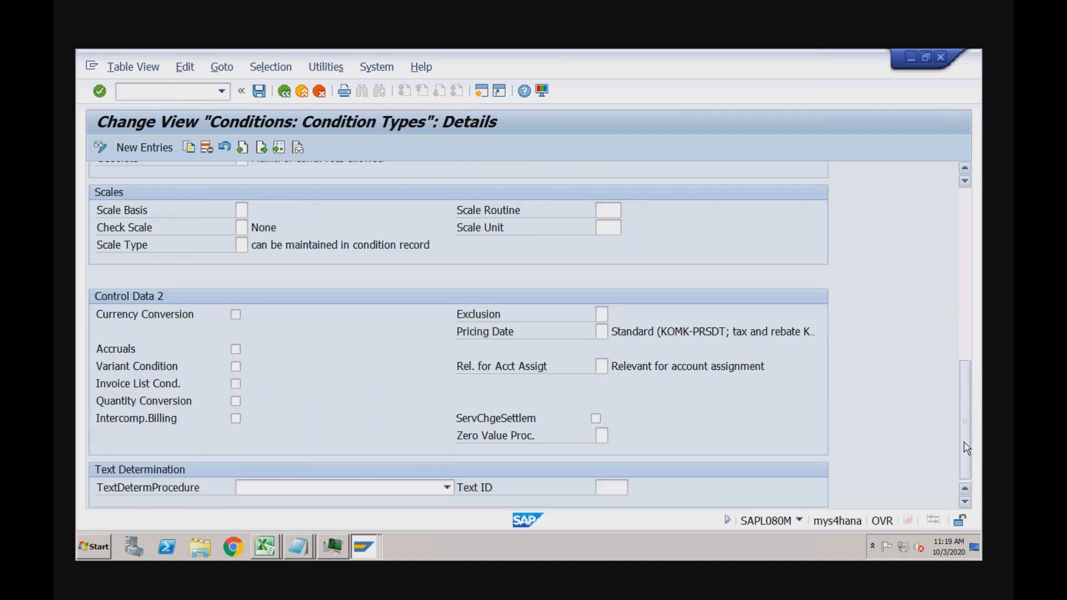
click(970, 348)
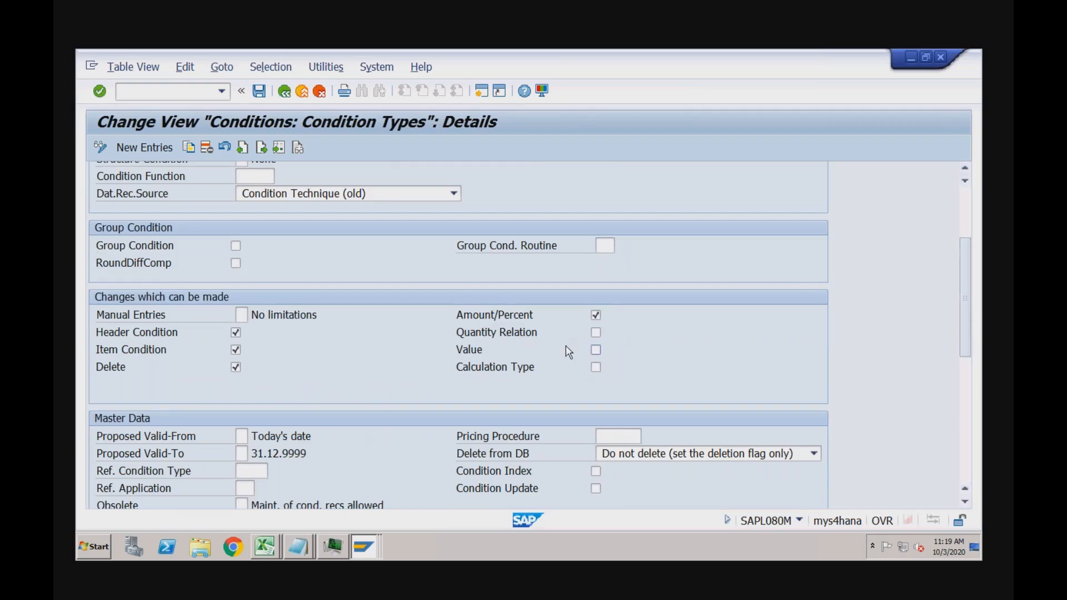
Set Manual Entries of condition type ZRA0 to B, Automatic entry has priority, and save the condition type
click(250, 315)
click(253, 315)
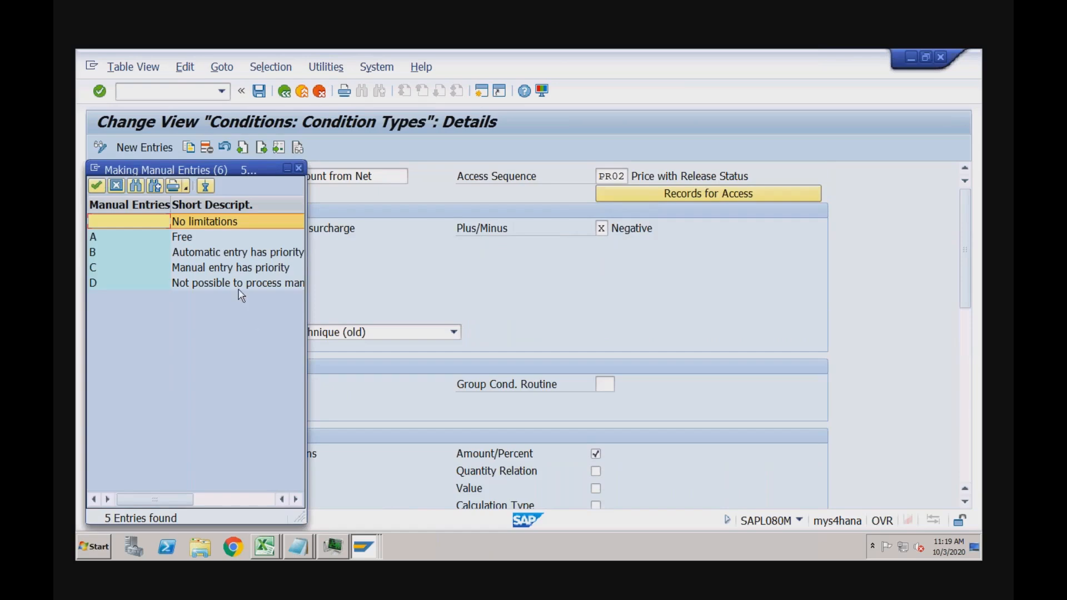
click(213, 257)
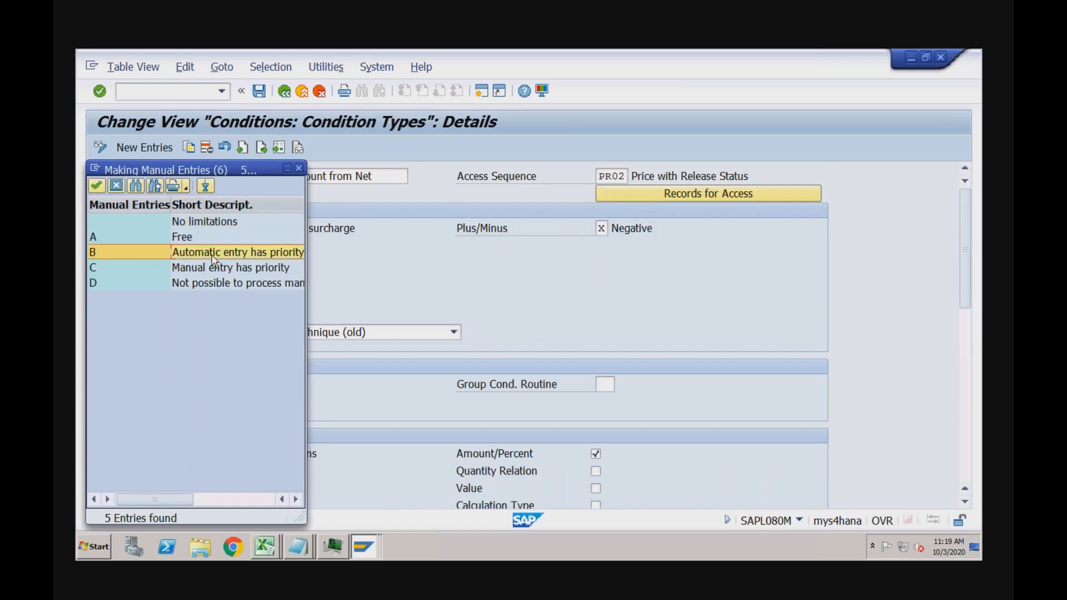
double_click(213, 257)
click(260, 91)
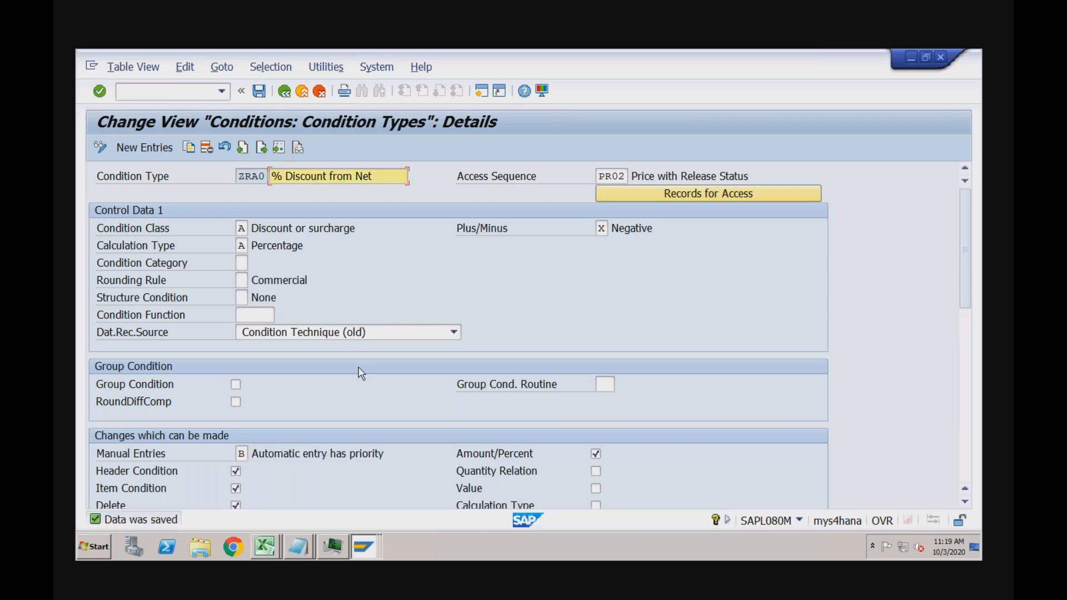
Return to the standard order, open the conditions of the TRADING_GOODS item and update its pricing
click(364, 547)
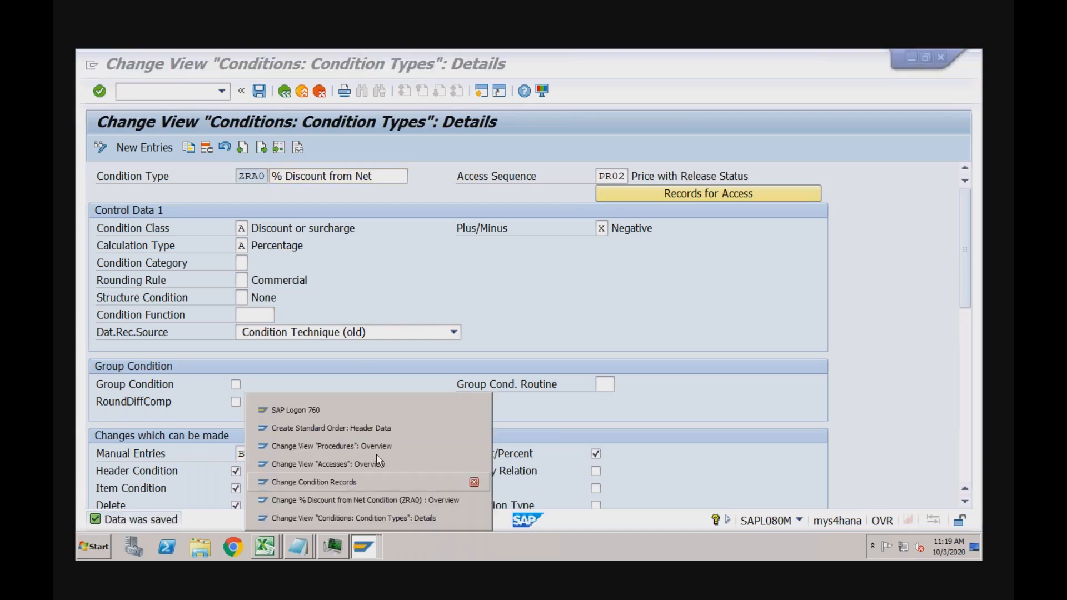
click(386, 427)
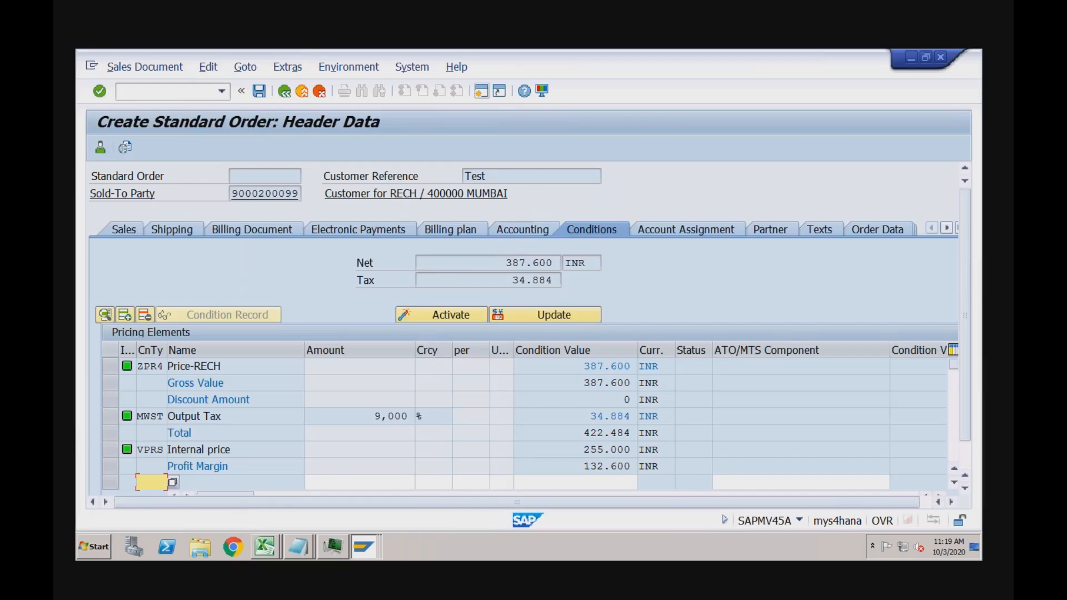
click(284, 92)
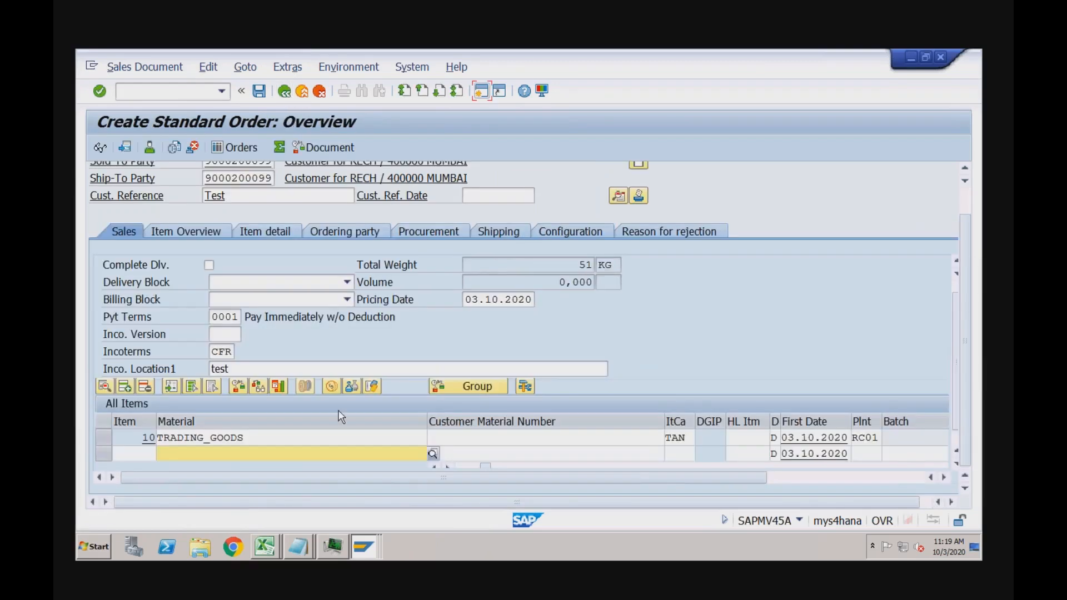
double_click(319, 439)
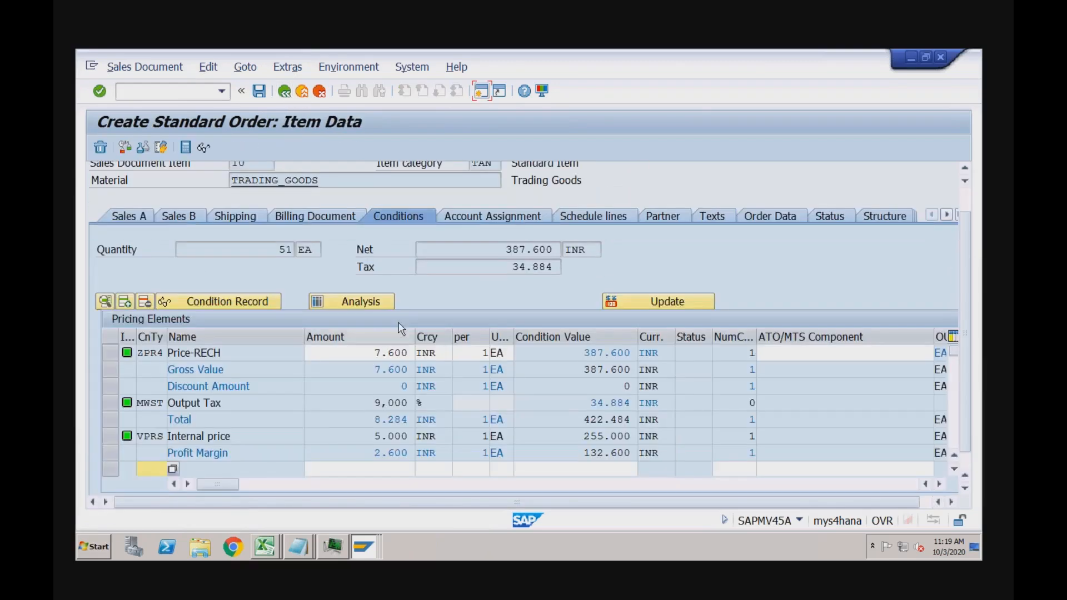
click(656, 304)
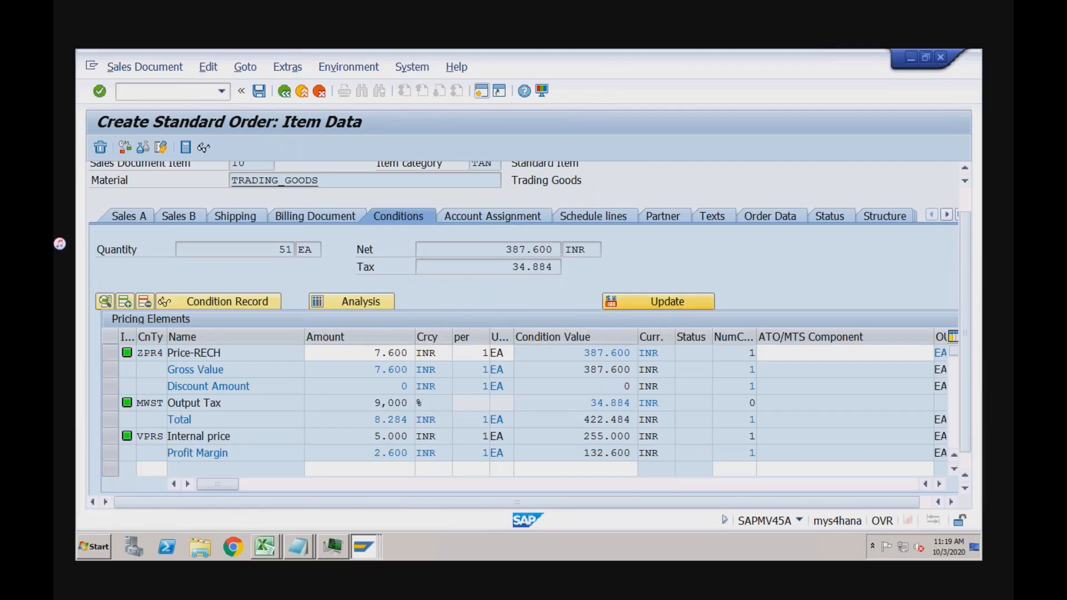
double_click(312, 127)
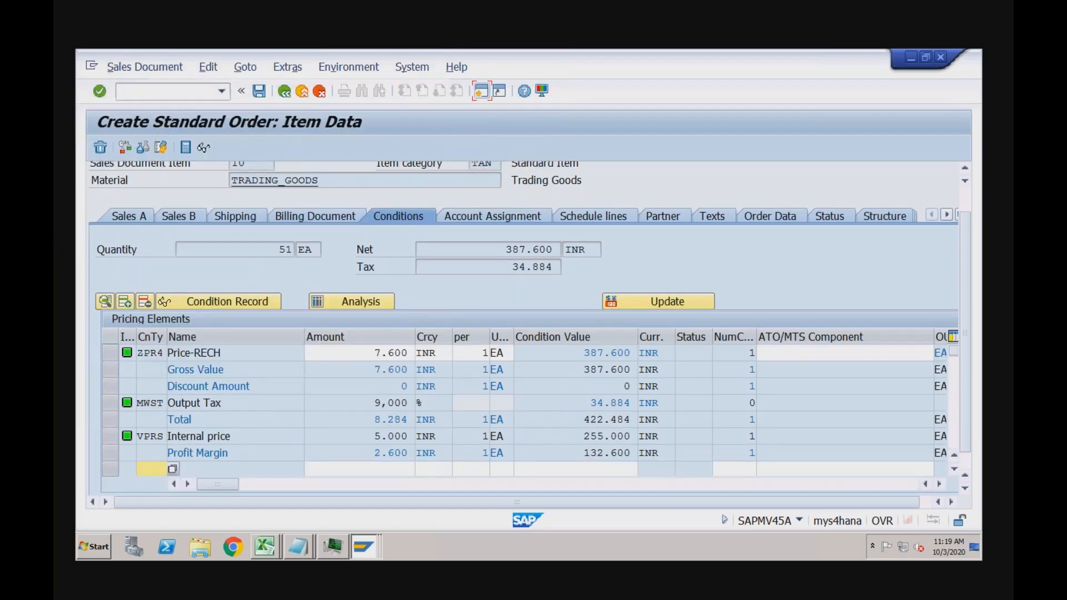
Exit the standard order being created and return to the SAP Easy Access screen
click(301, 91)
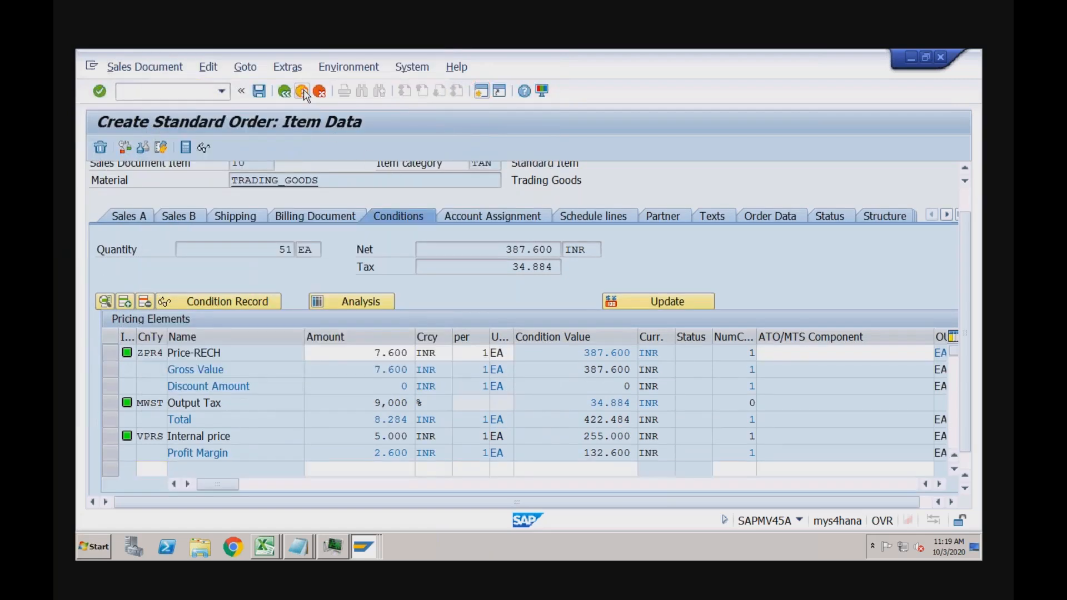
click(398, 335)
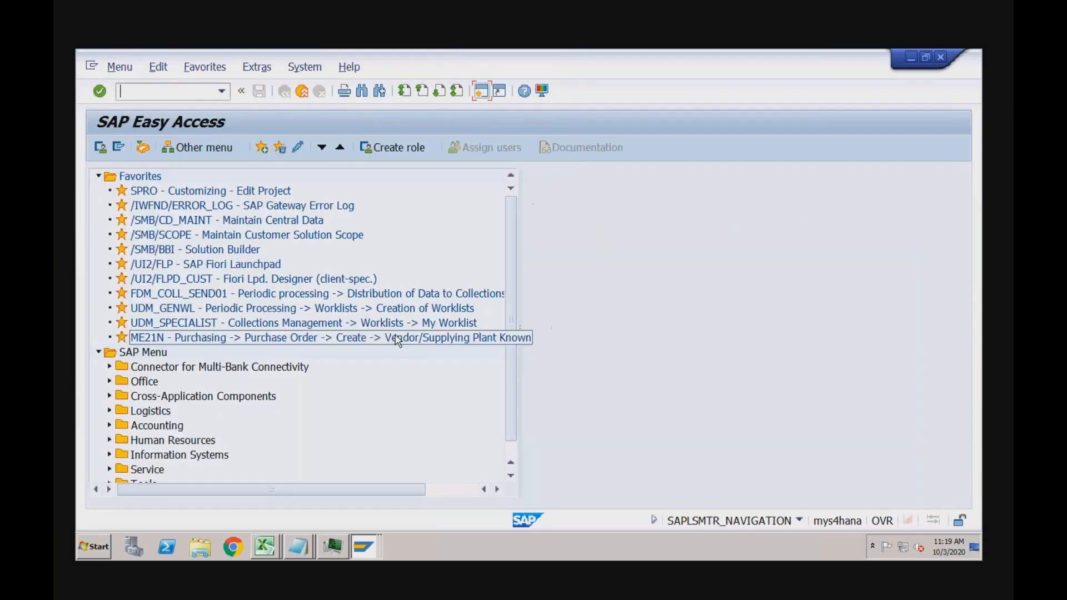
click(222, 92)
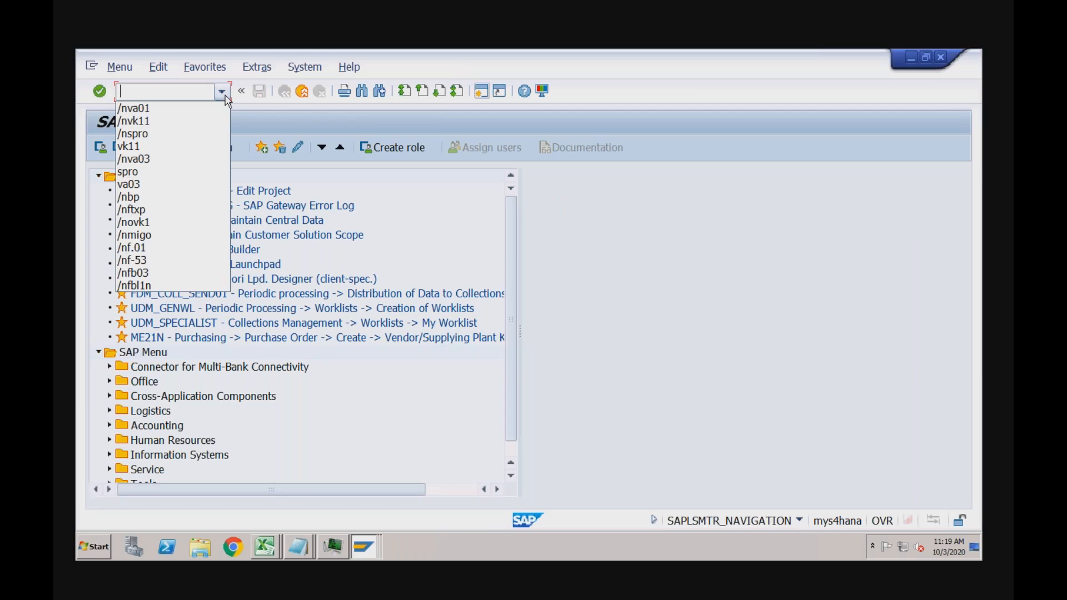
click(222, 92)
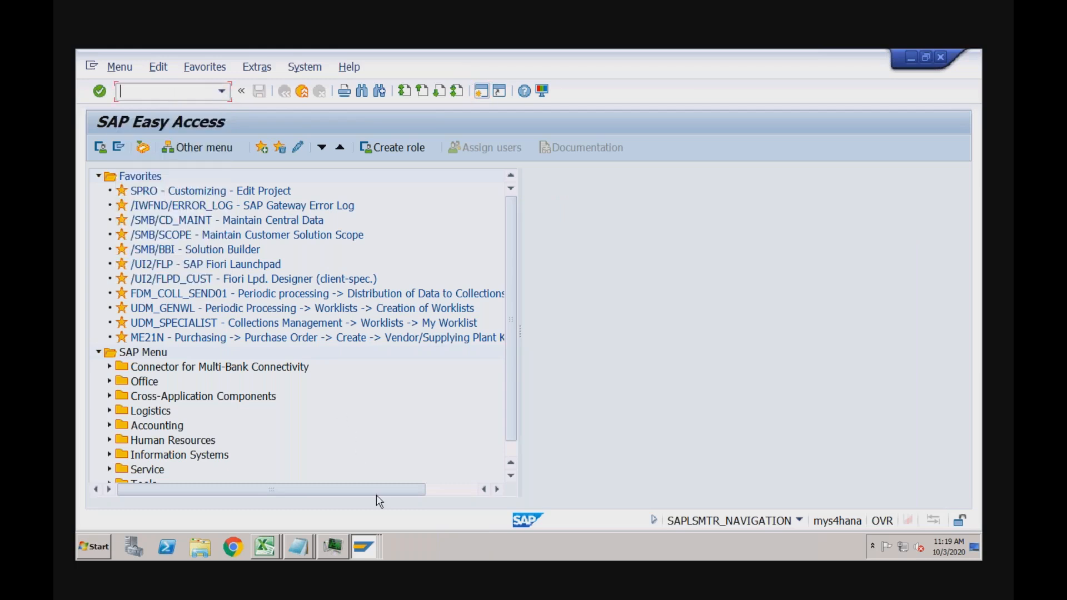
Switch to the PR02 accesses session and leave it for the Implementation Guide without saving the changes
click(372, 547)
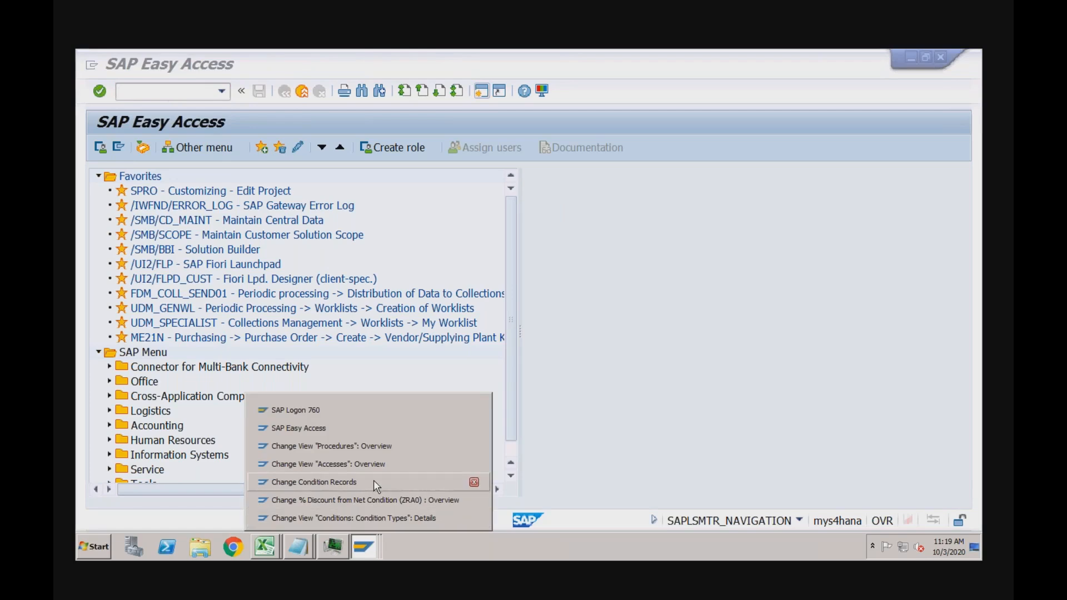
click(376, 466)
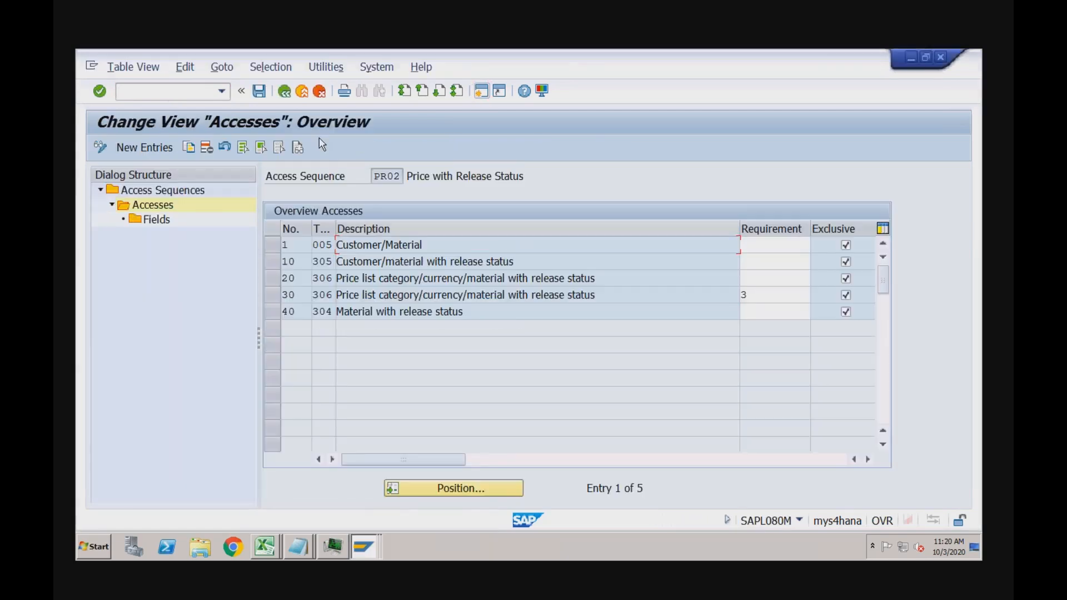
click(286, 94)
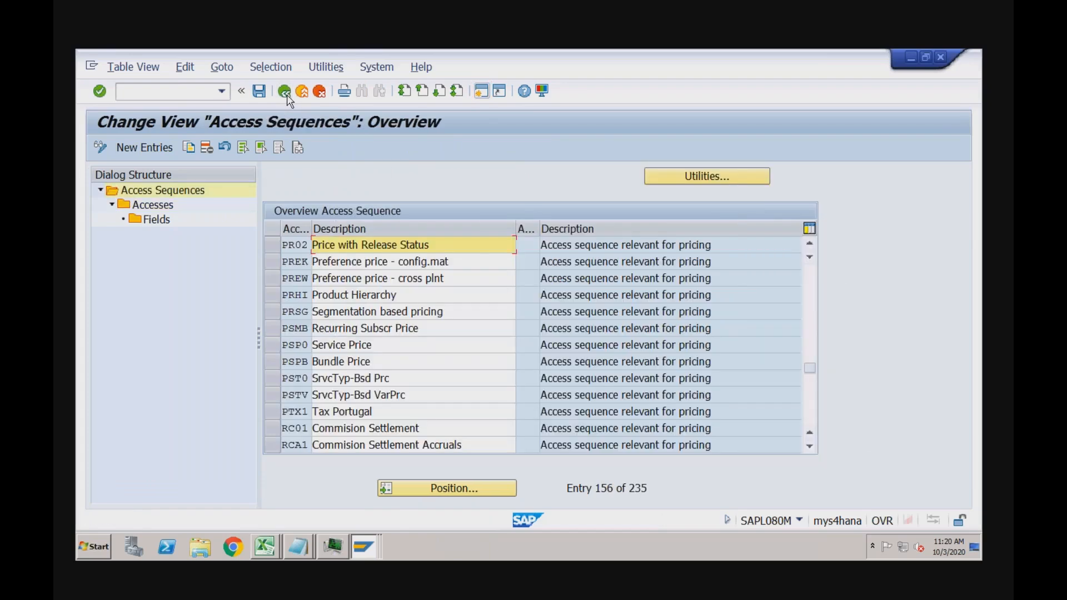
click(285, 94)
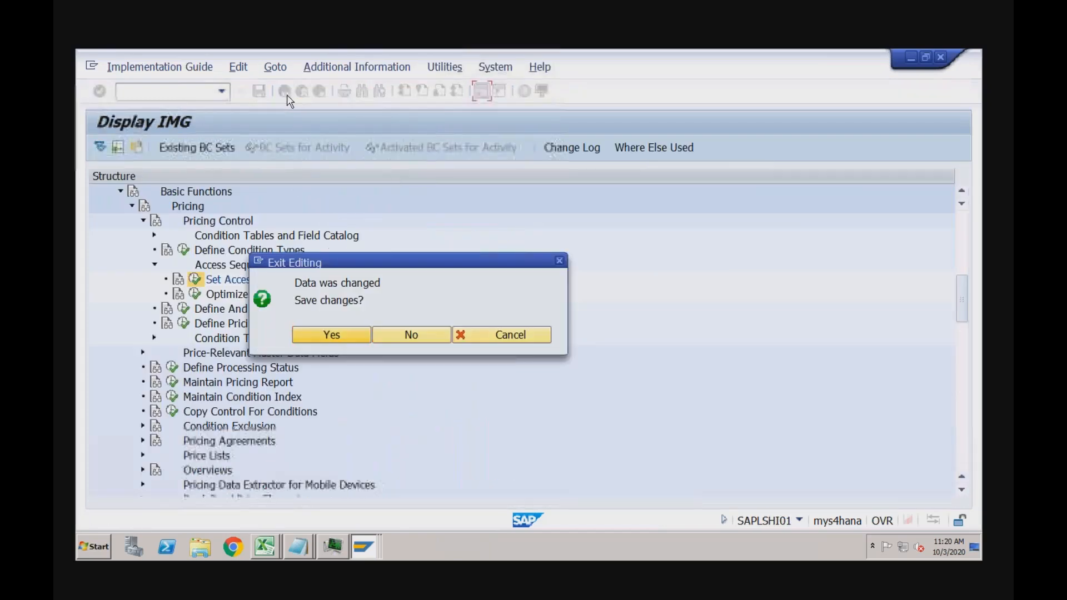
click(406, 336)
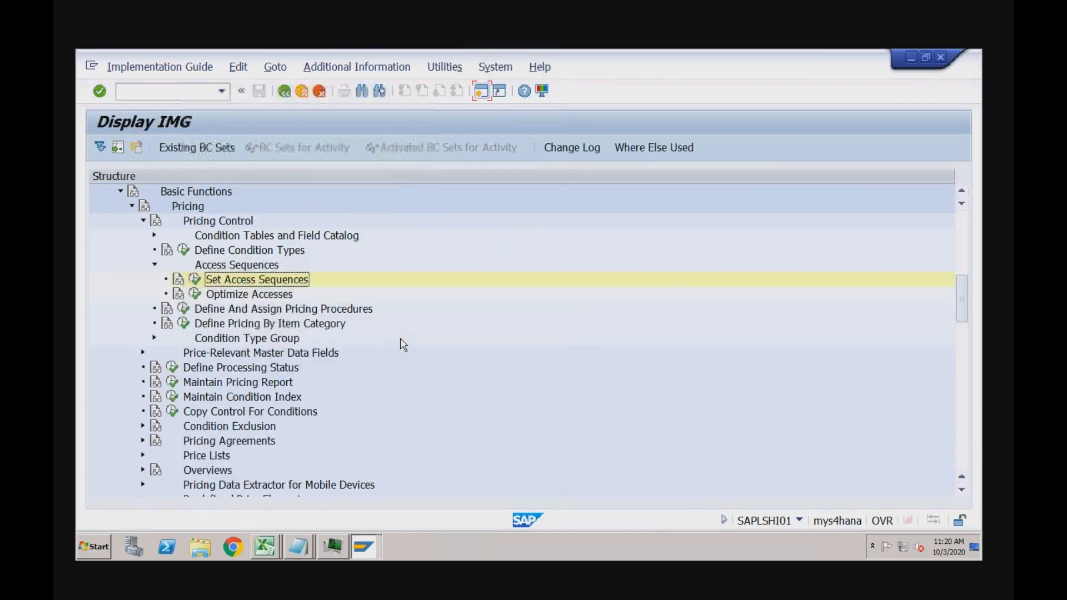
Reopen Set Access Sequences, locate access sequence PR02 and open its accesses
click(195, 279)
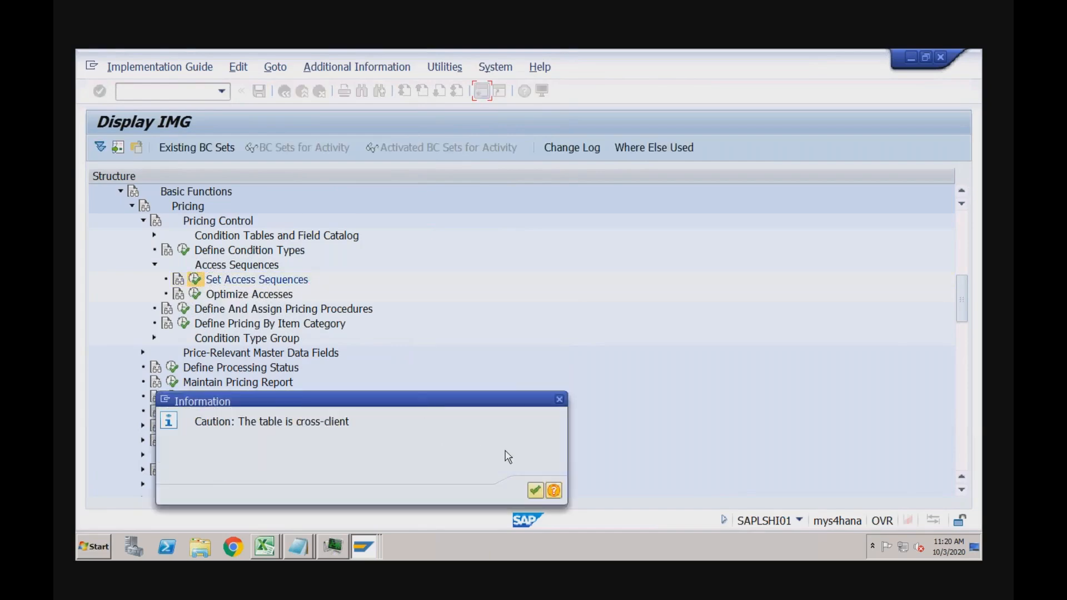
click(535, 491)
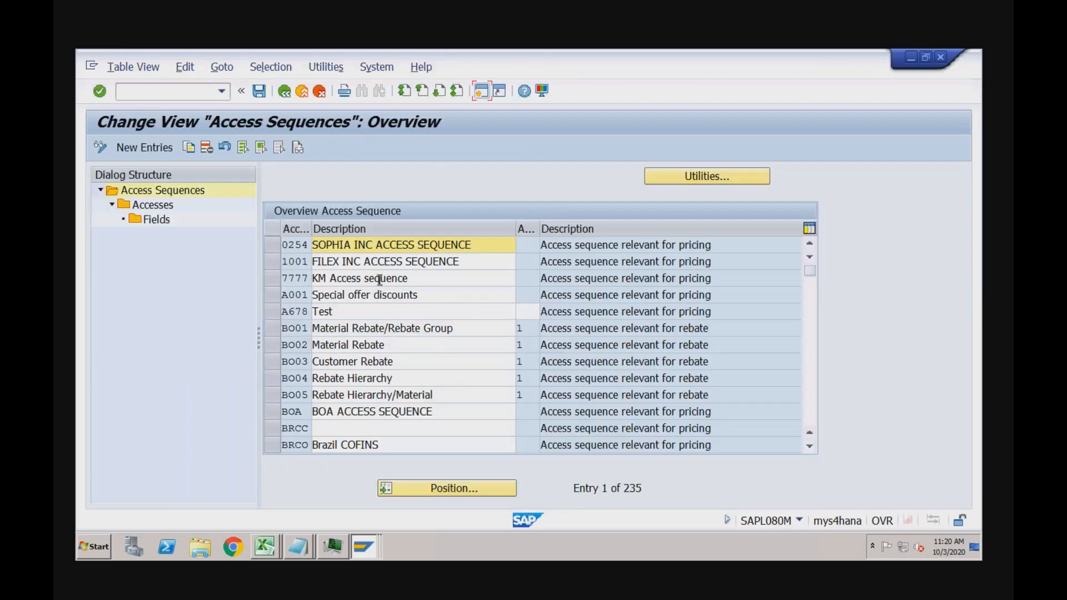
click(429, 489)
text(pr02)
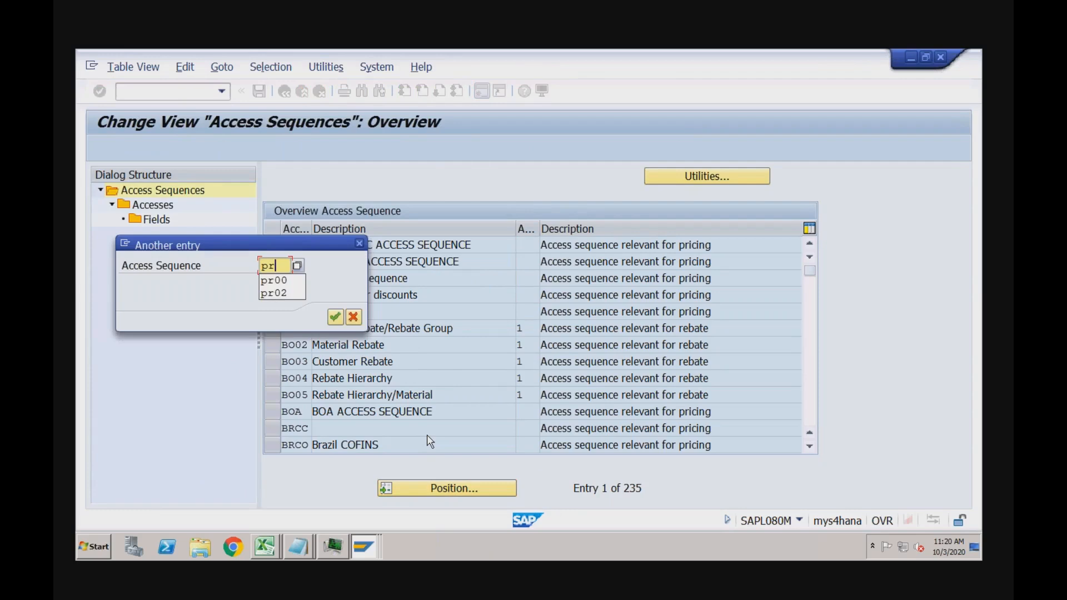
key(Return)
key(Return)
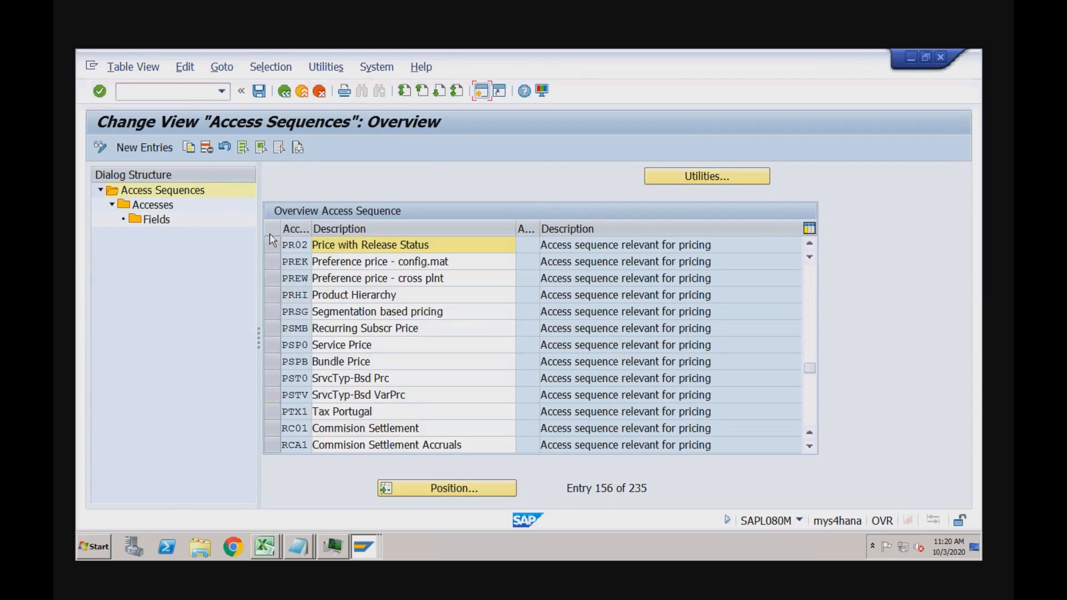
double_click(163, 205)
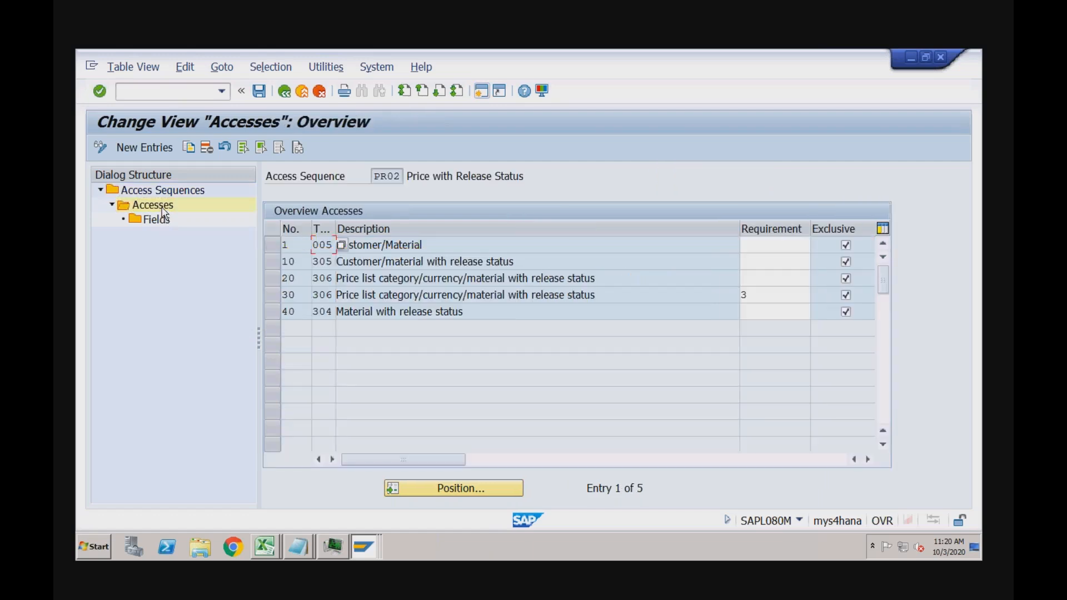
Look over the fields of PR02's Customer/Material access and return to the accesses overview
click(426, 245)
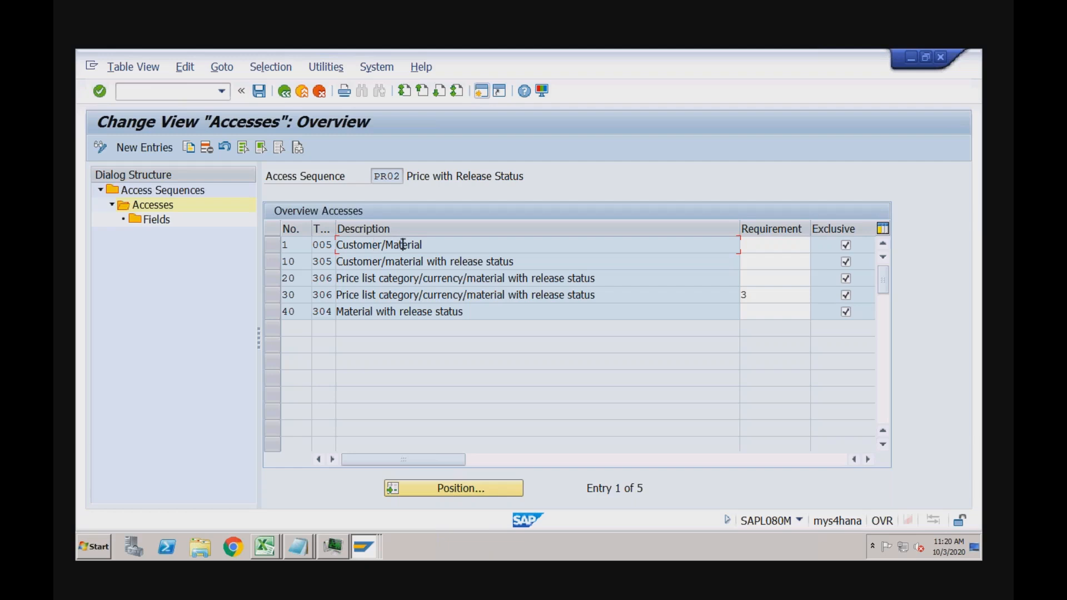
click(273, 245)
double_click(159, 222)
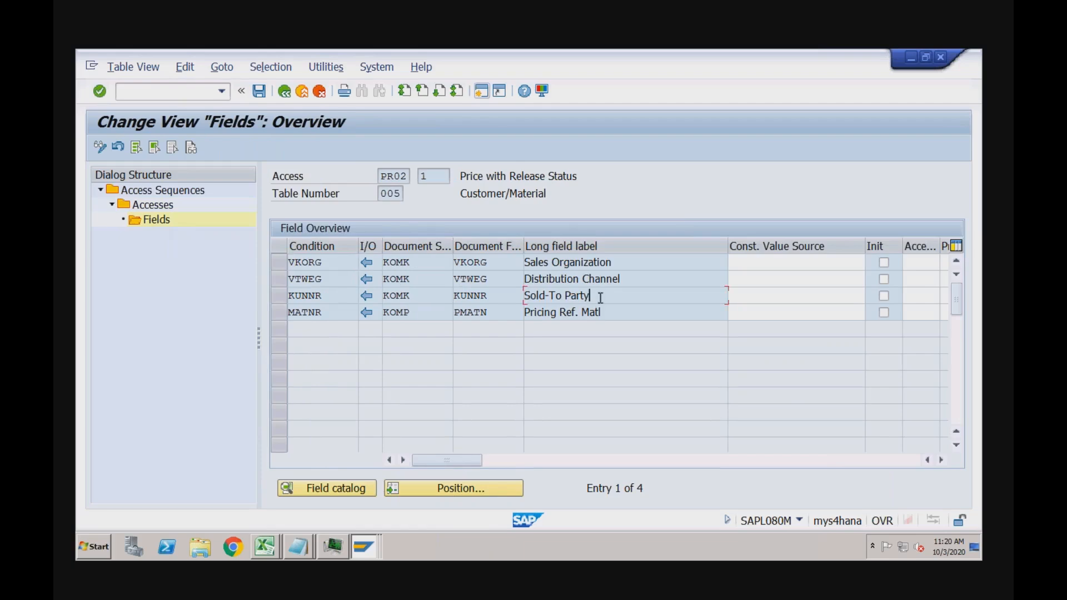
click(284, 92)
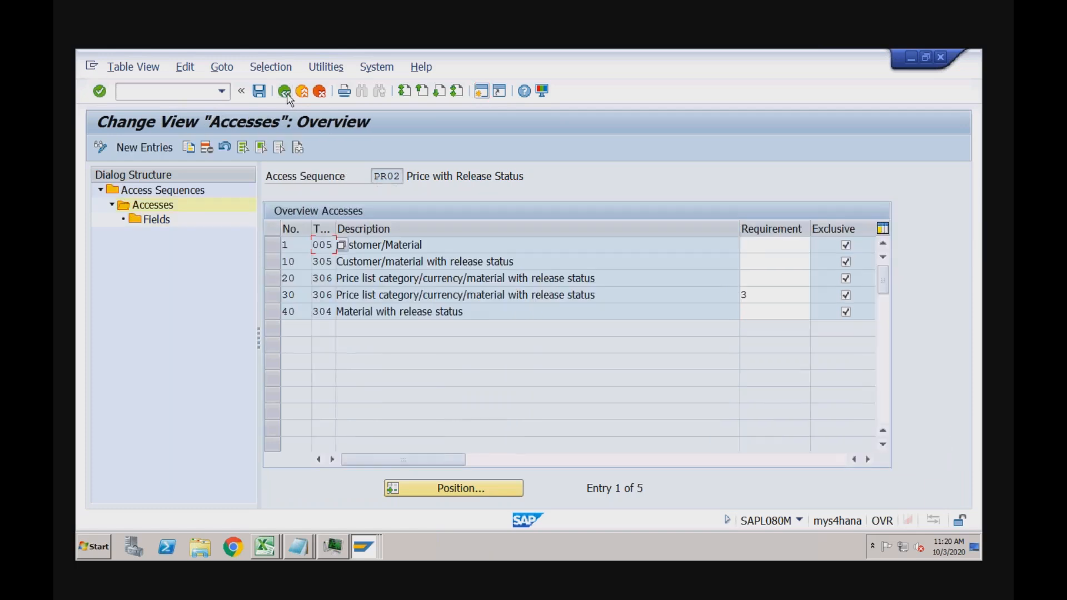
click(434, 244)
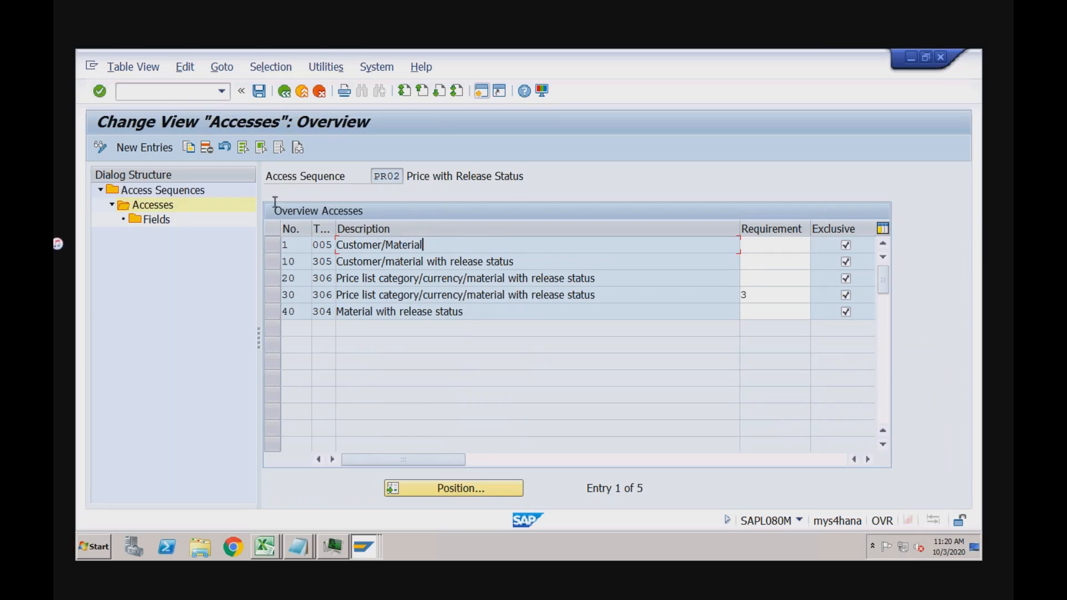
Examine the condition tables available for a new access in PR02 and return to the accesses overview
click(171, 158)
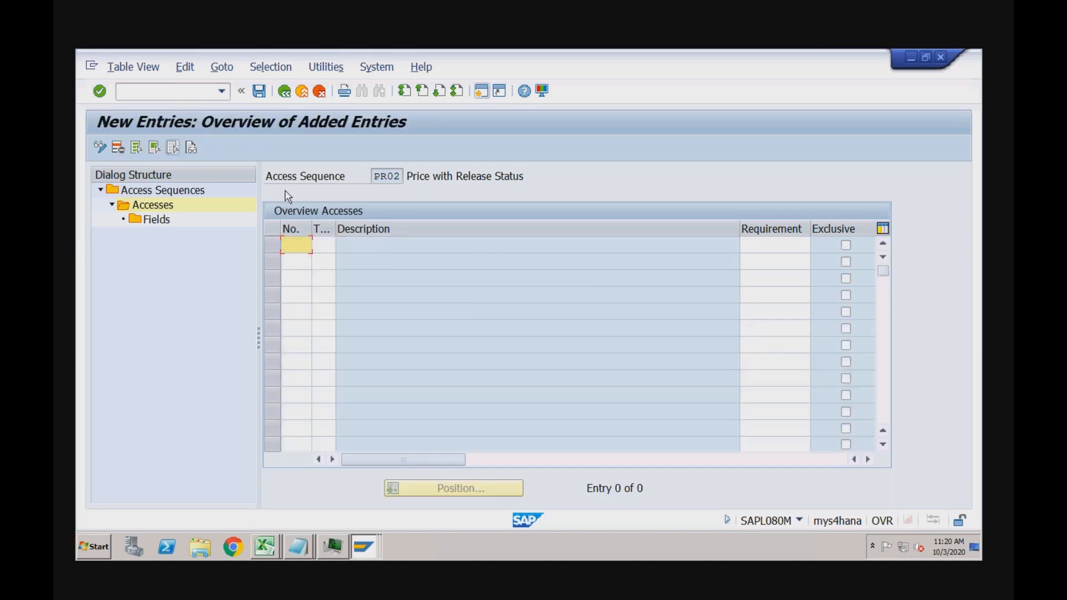
click(325, 245)
click(341, 245)
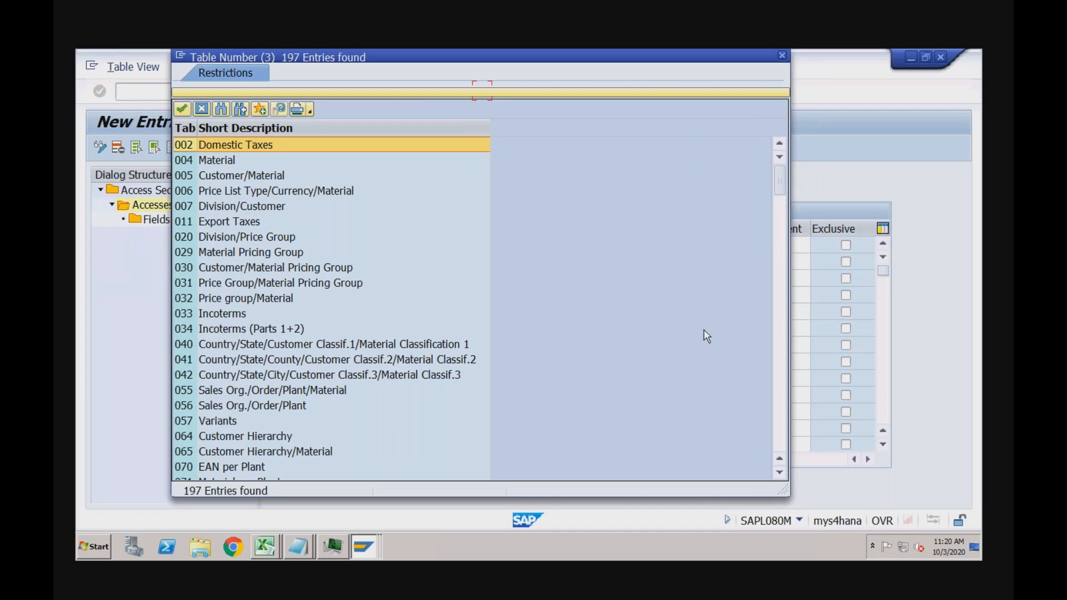
click(777, 327)
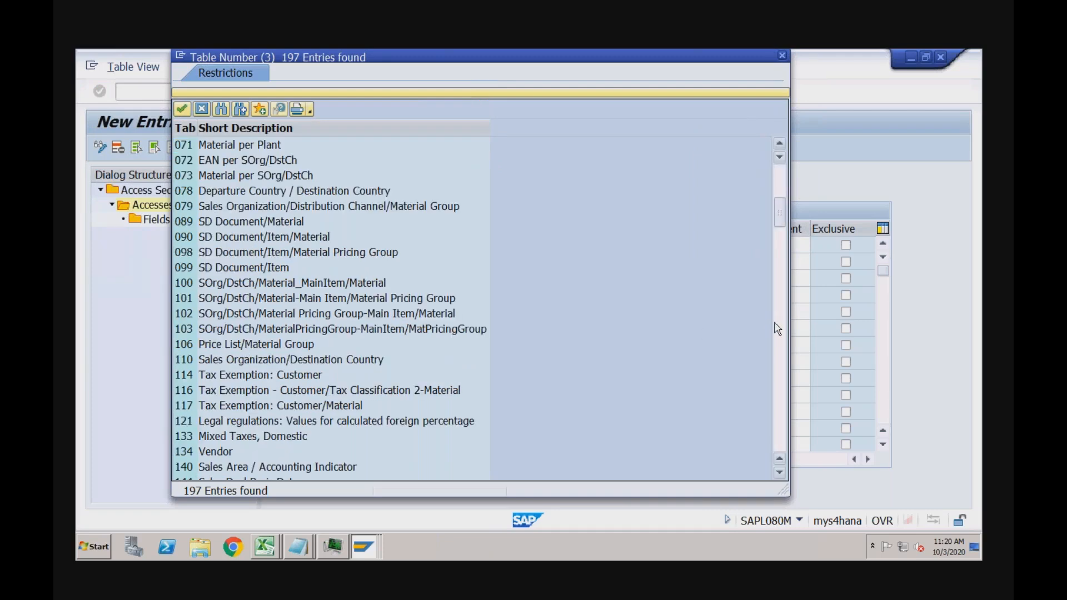
click(777, 329)
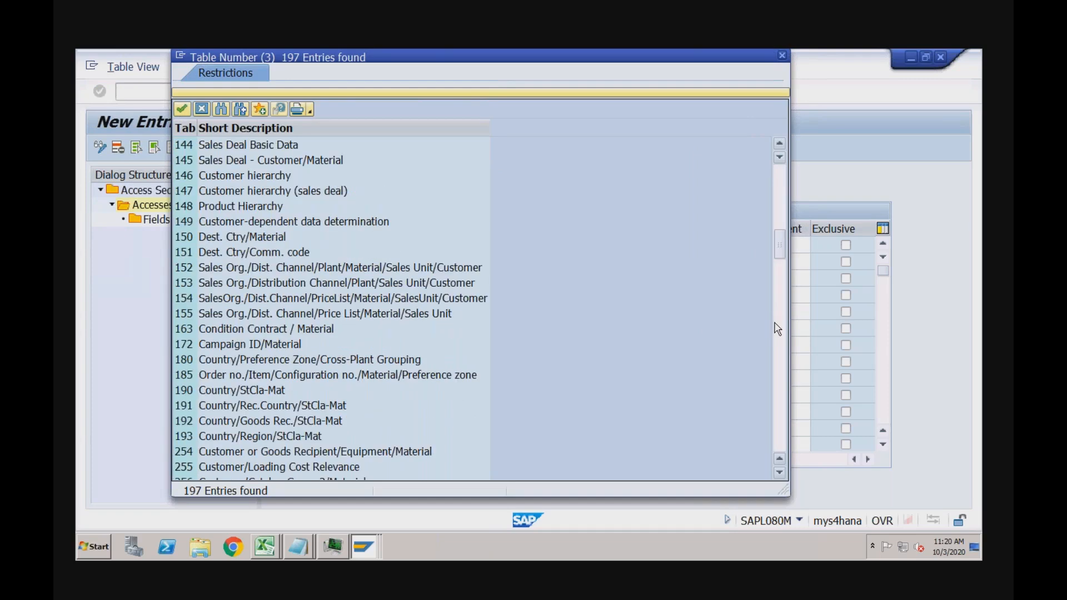
click(779, 351)
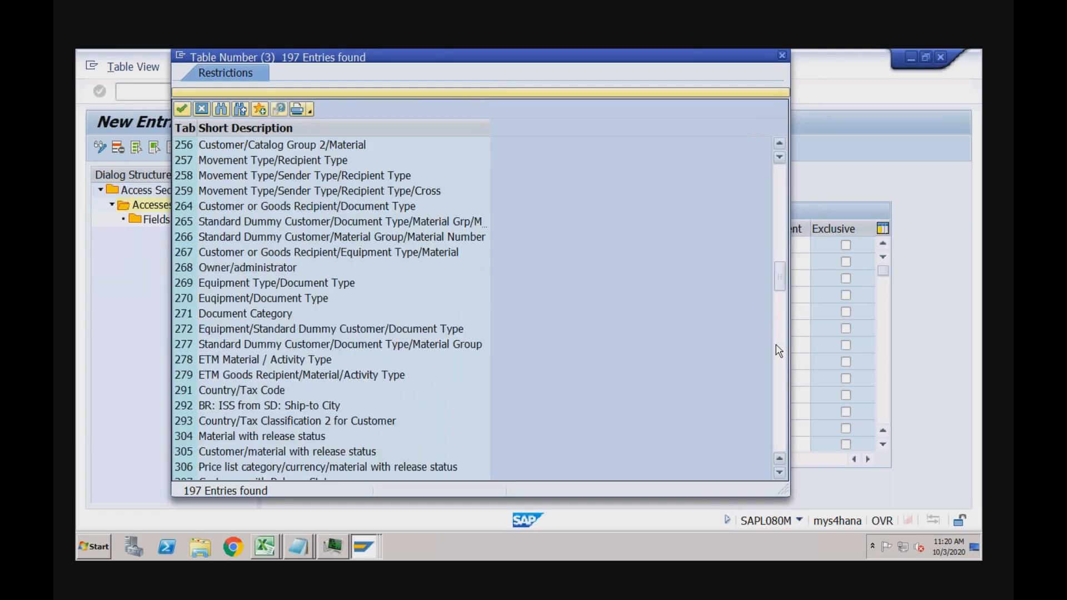
click(779, 350)
click(782, 377)
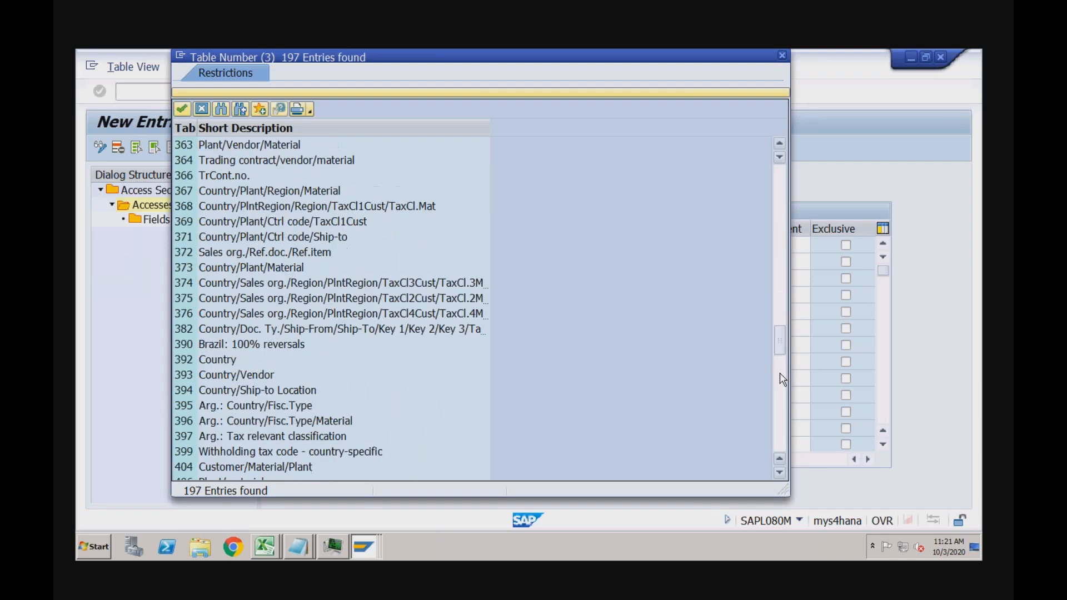
click(782, 56)
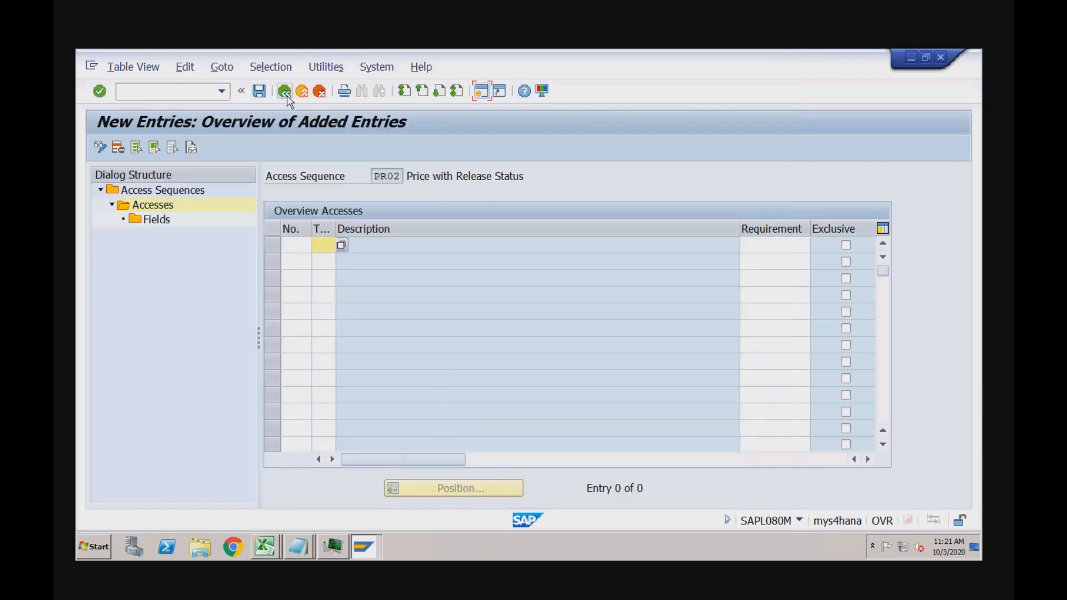
click(325, 244)
click(285, 92)
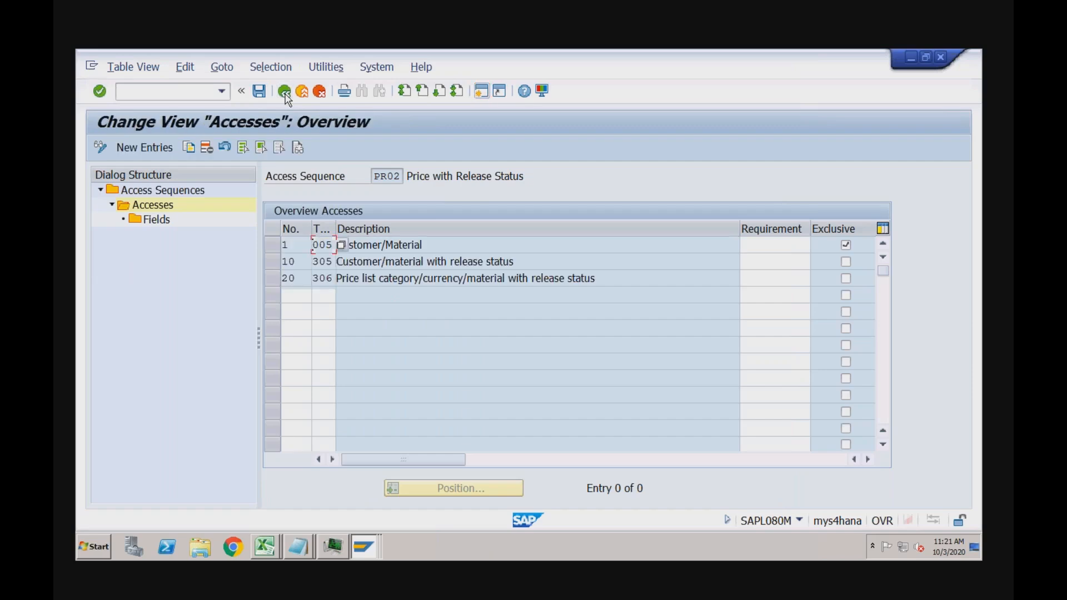
Return from the PR02 accesses to the Implementation Guide and expand Condition Tables and Field Catalog under Pricing Control
click(285, 92)
click(284, 91)
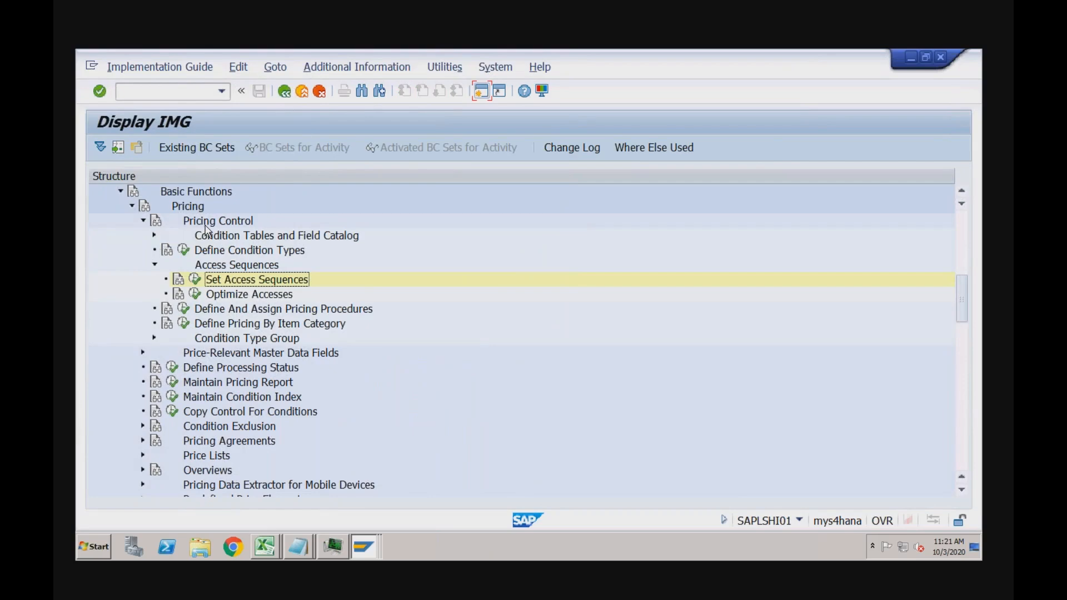
click(205, 224)
click(154, 235)
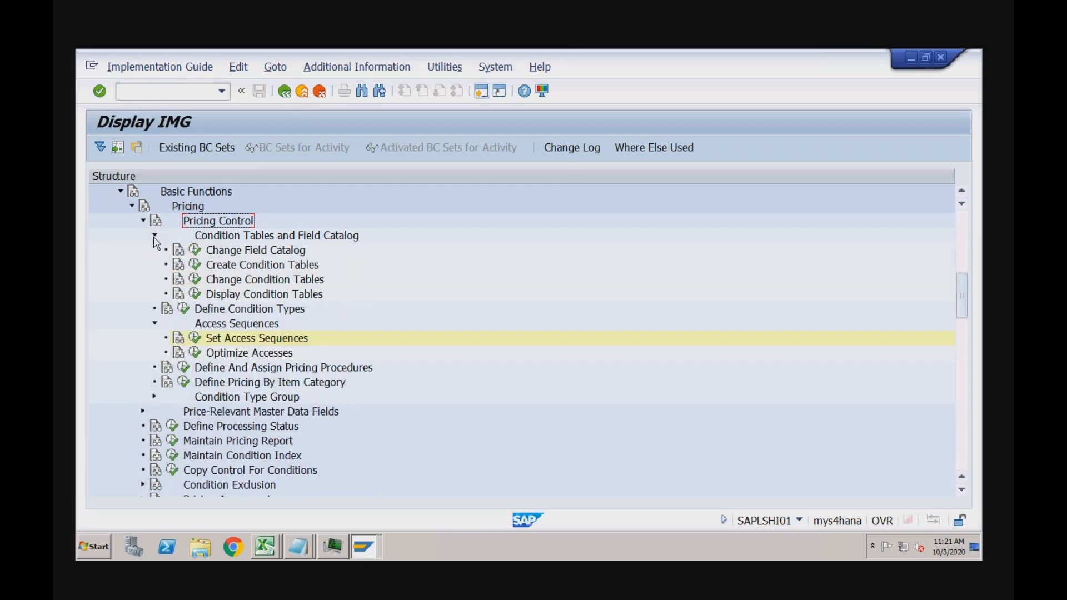
click(230, 238)
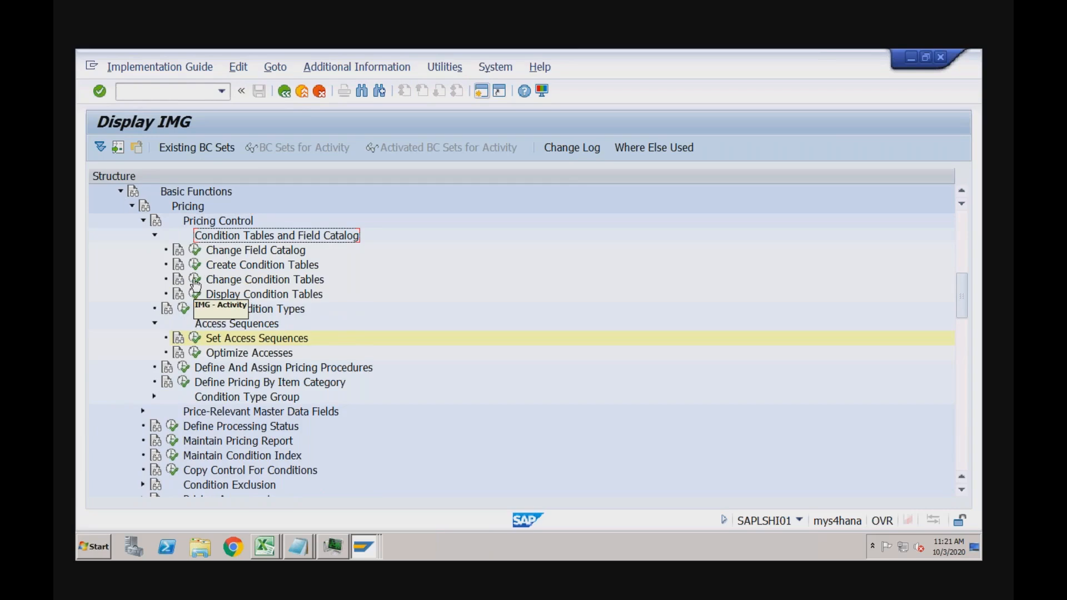
Look at the table numbers offered in Change Condition Tables and return to the Implementation Guide without choosing one
click(195, 281)
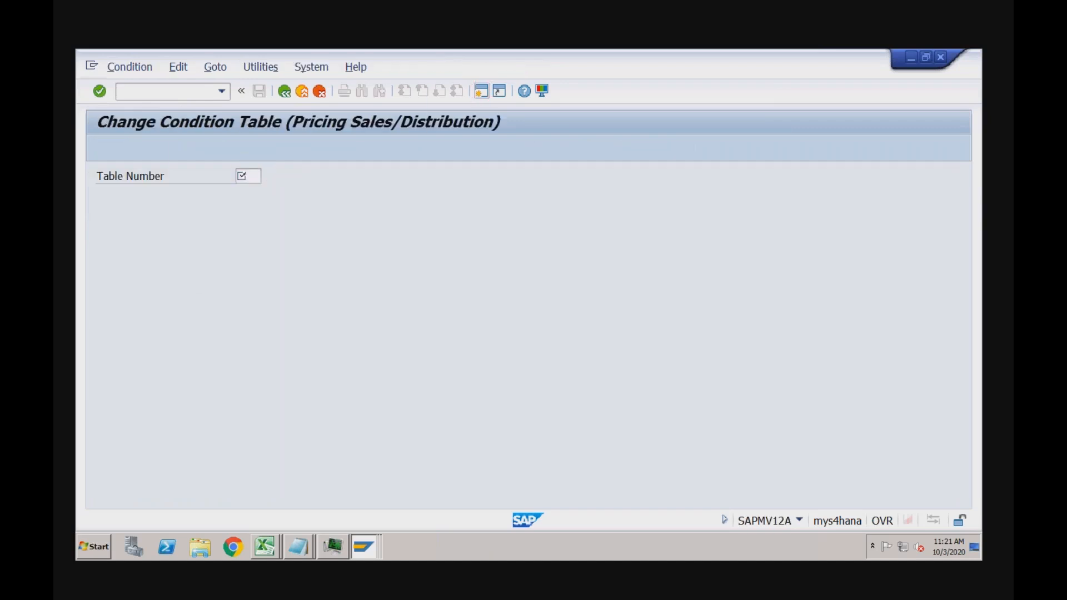
key(F4)
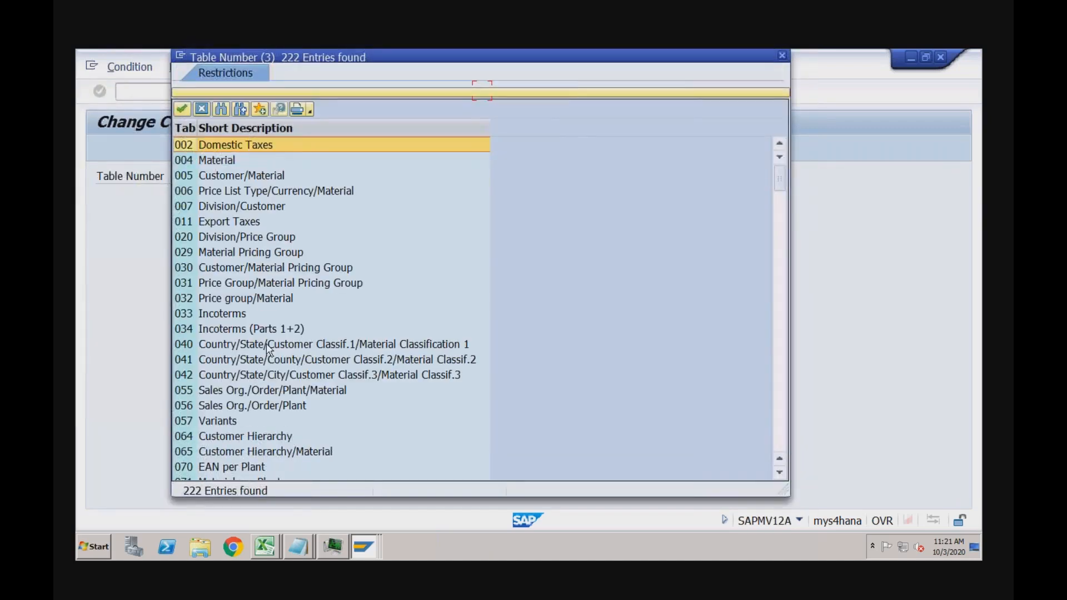
click(783, 56)
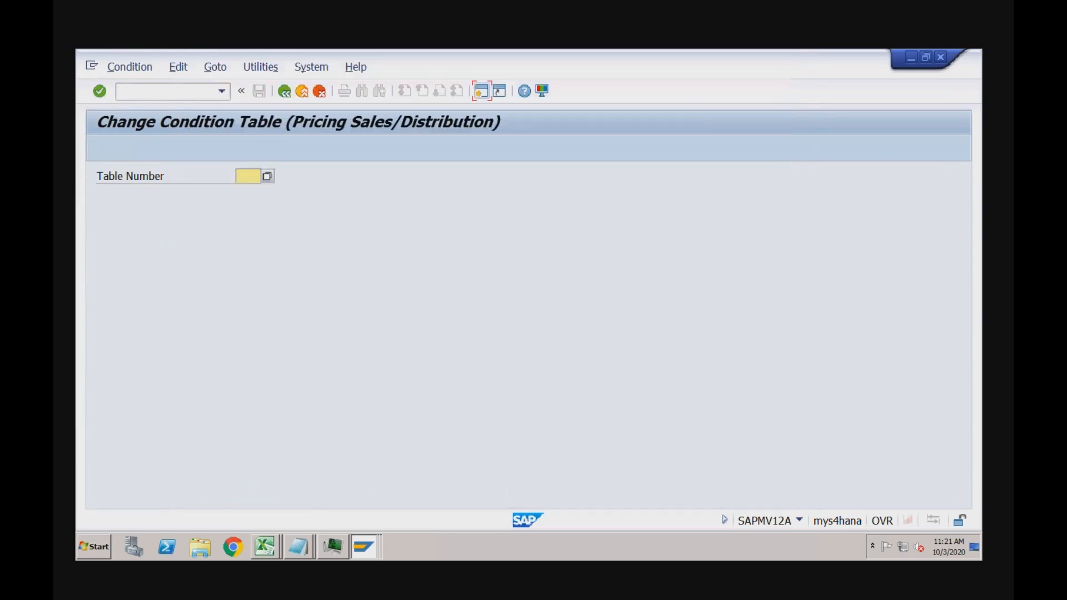
click(285, 92)
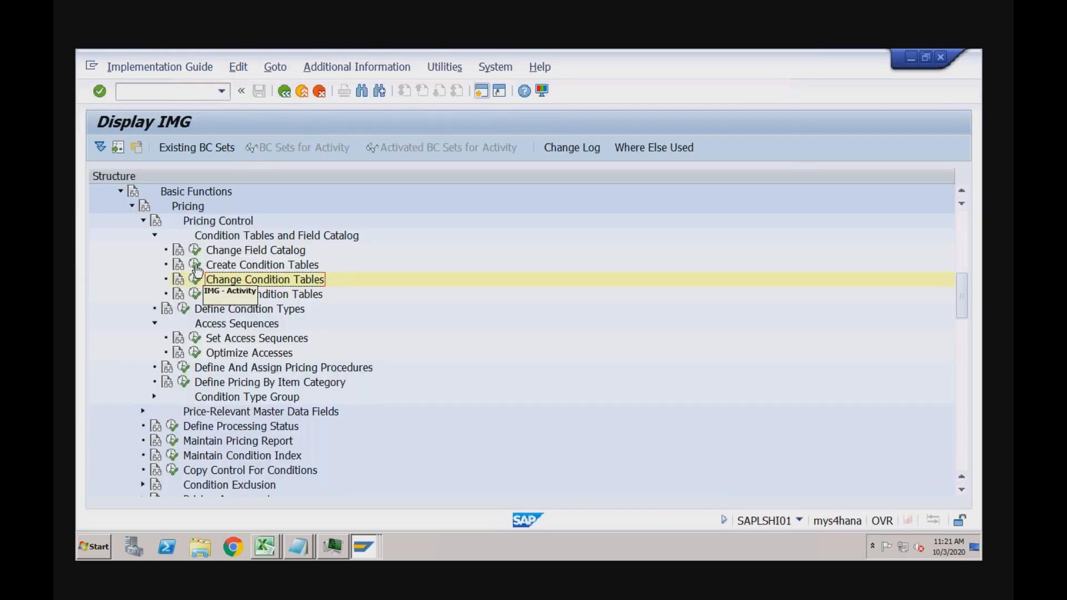
Open Create Condition Tables and try to create a pricing condition table with number 501
click(197, 267)
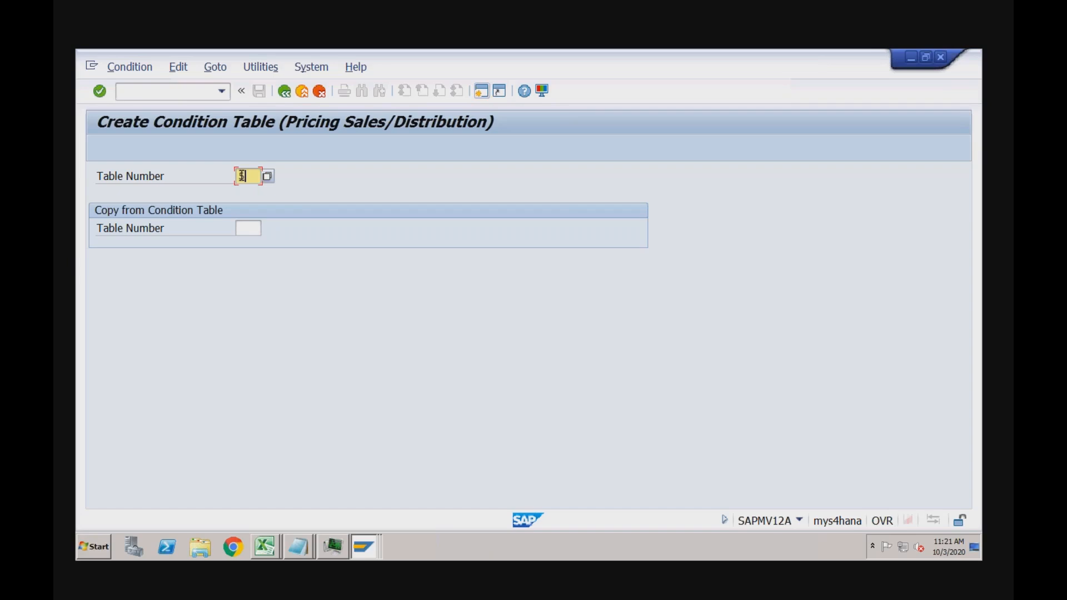
text(1)
key(Return)
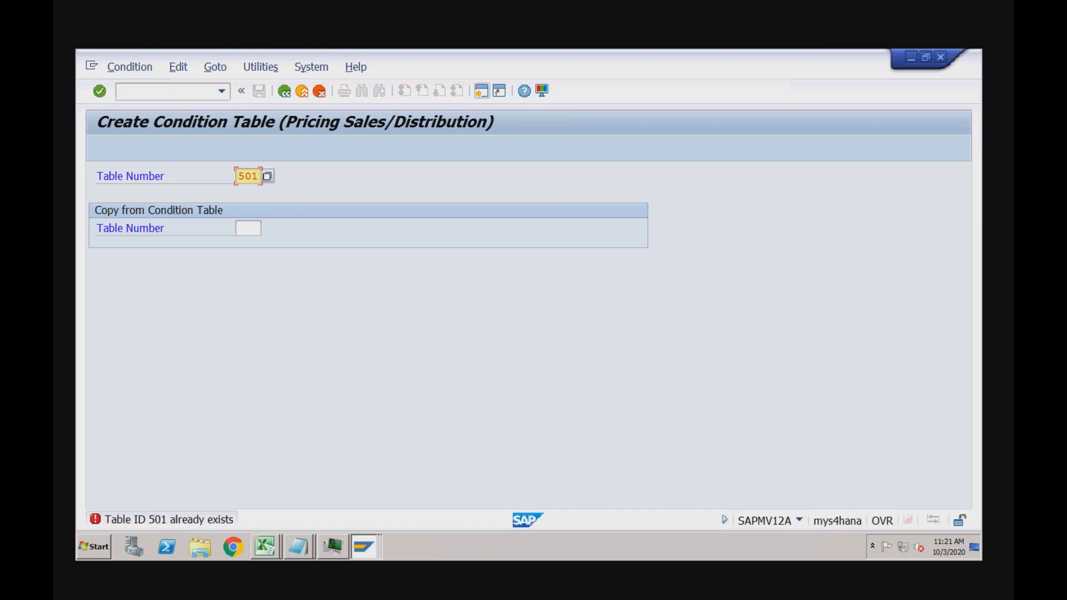
Examine the existing condition table numbers from 501 upward to find a free one, and close the list without selecting any
click(267, 176)
drag(785, 188, 774, 466)
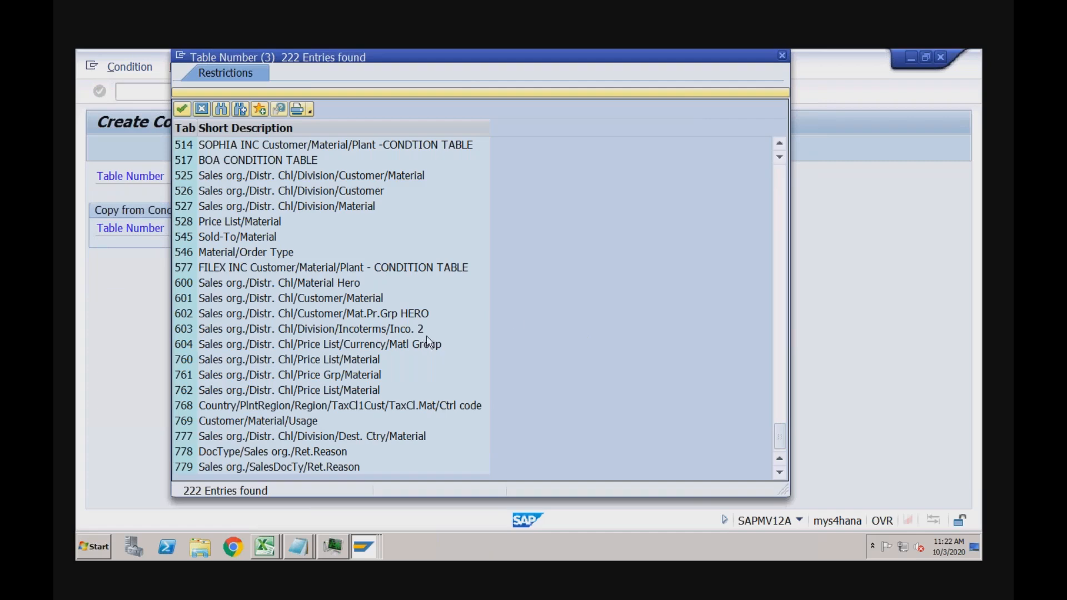
click(781, 340)
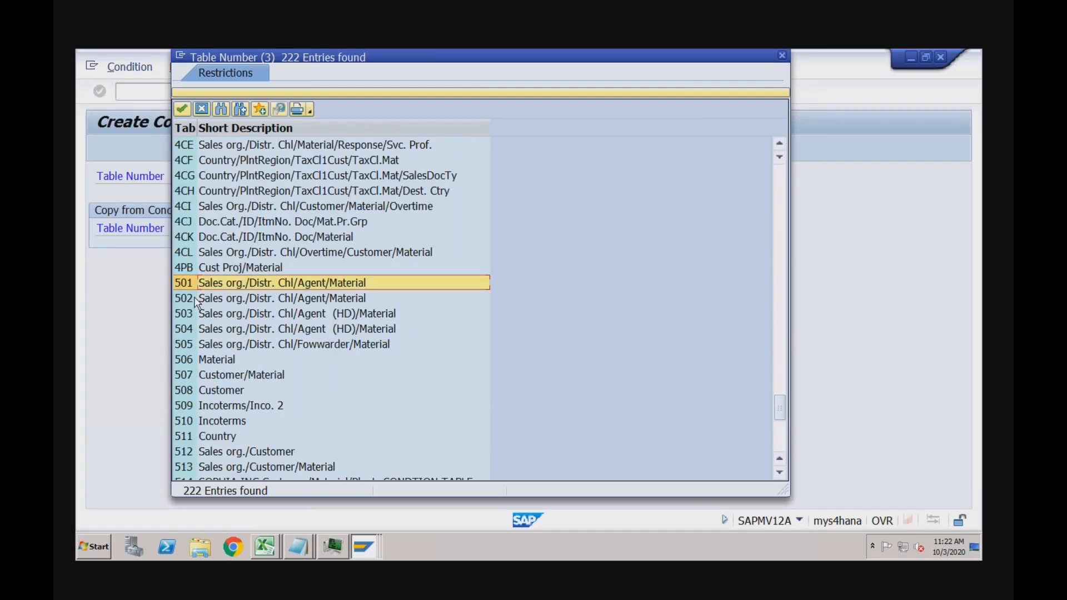
click(196, 314)
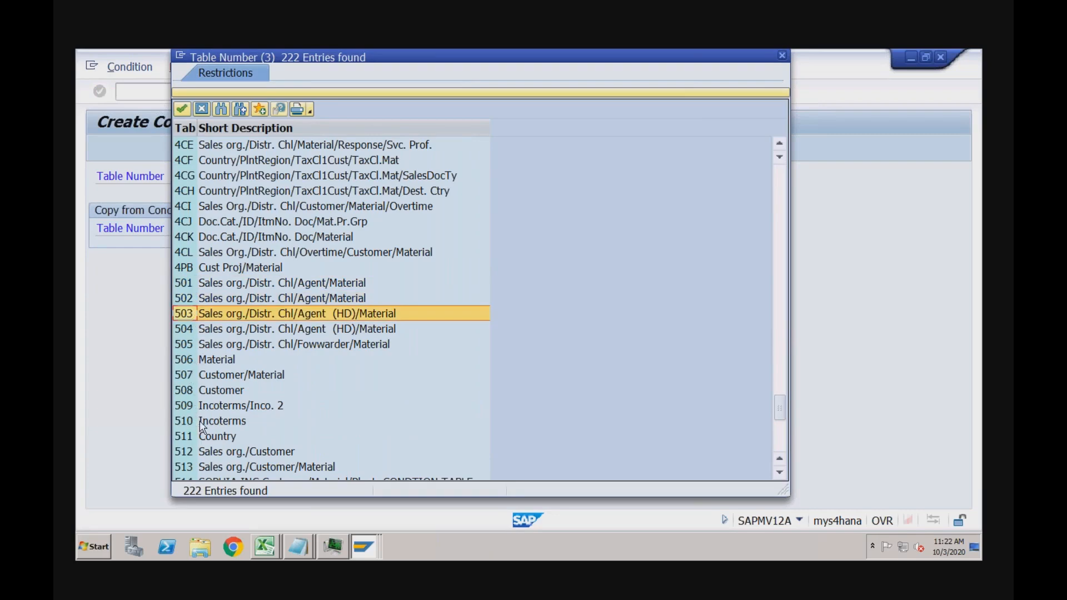
click(785, 439)
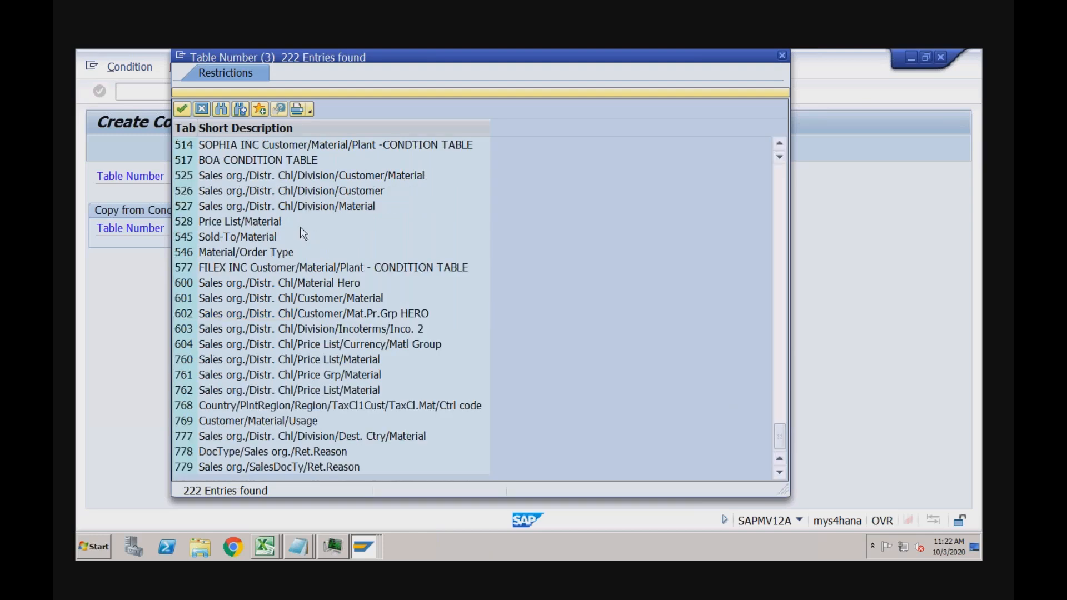
click(202, 225)
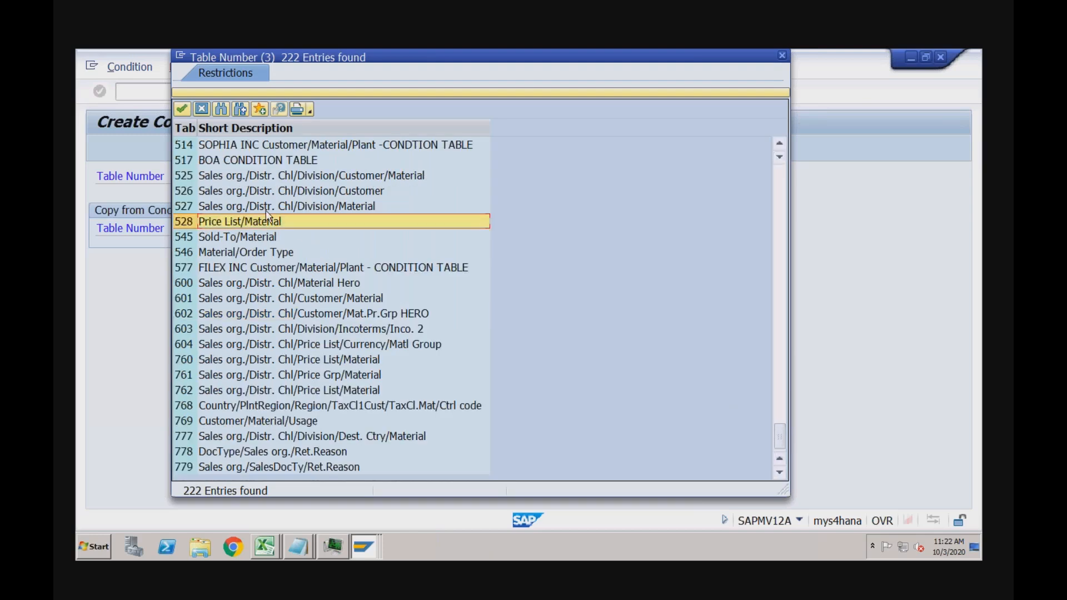
click(781, 55)
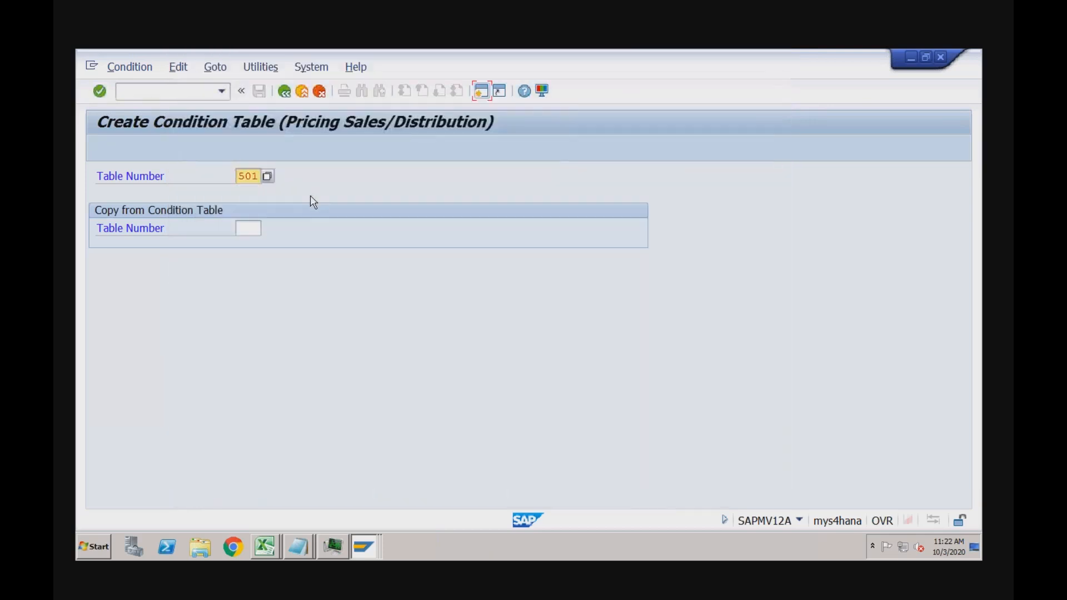
Set the new condition table's number to 529 and continue to its field overview
drag(258, 176, 248, 175)
text(29)
key(Return)
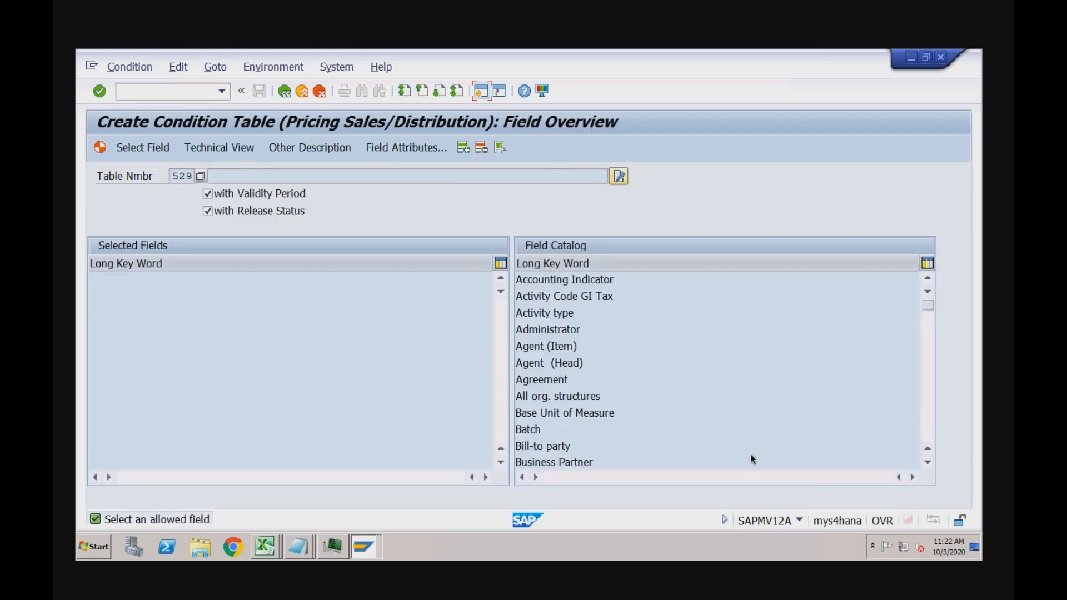
Browse the field catalog and add Business Partner to the selected fields of condition table 529
click(618, 297)
click(934, 362)
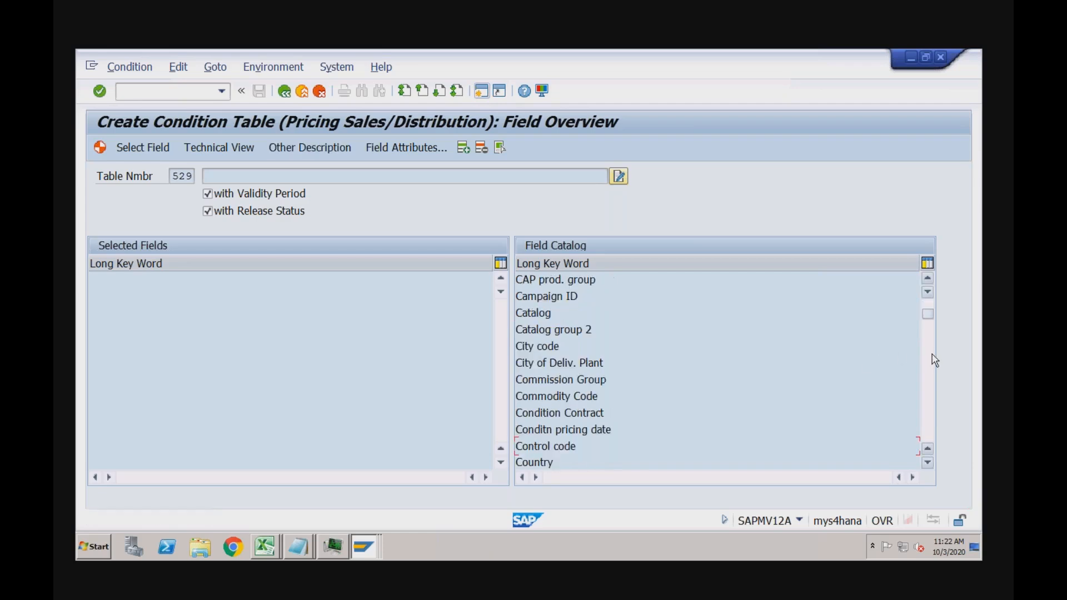
click(928, 301)
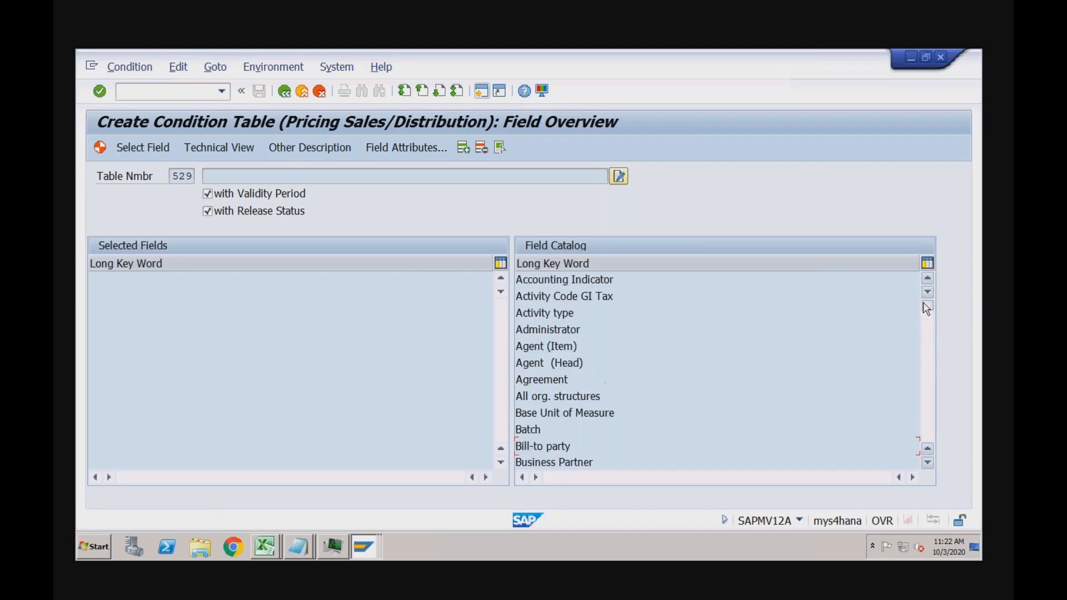
double_click(542, 461)
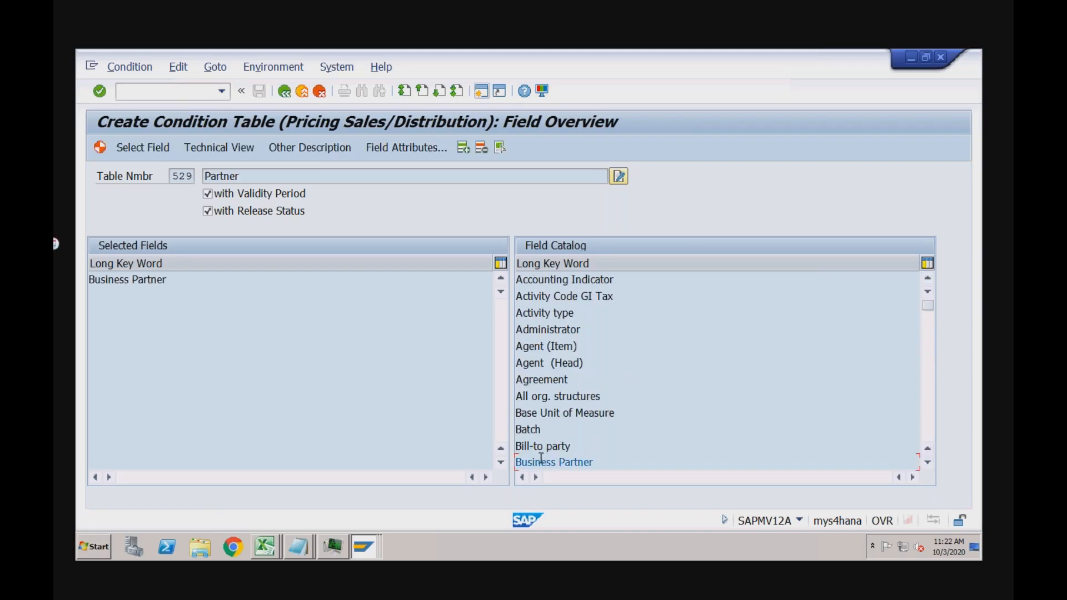
double_click(537, 446)
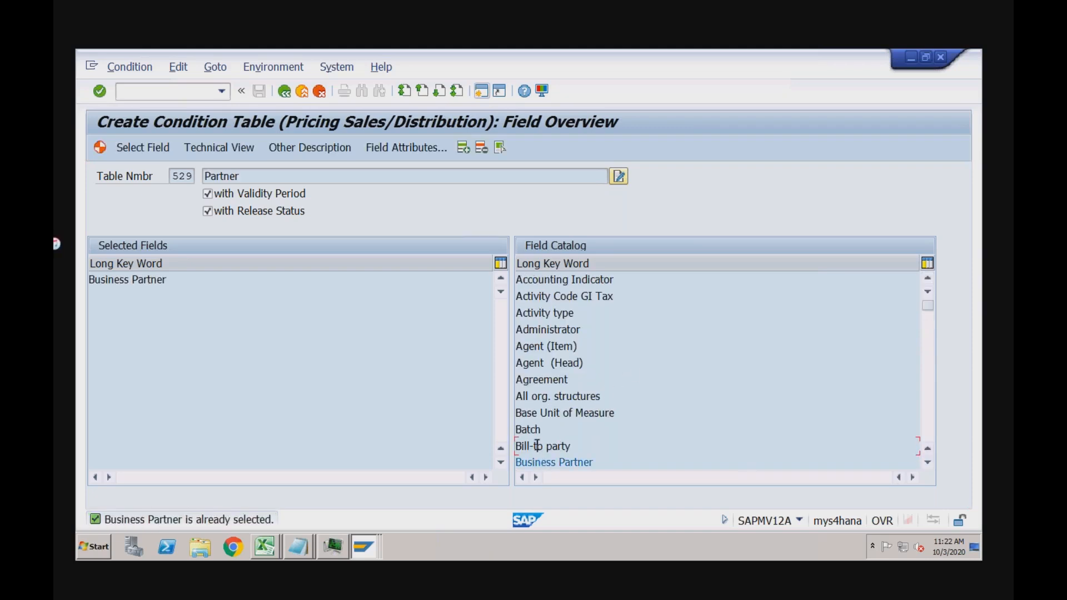
double_click(152, 278)
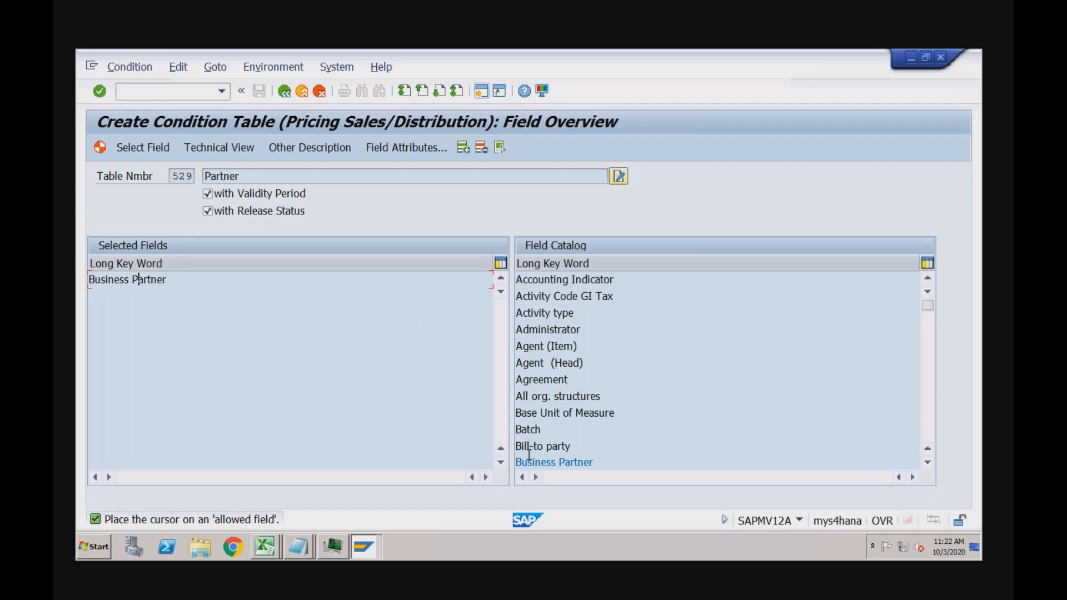
double_click(528, 462)
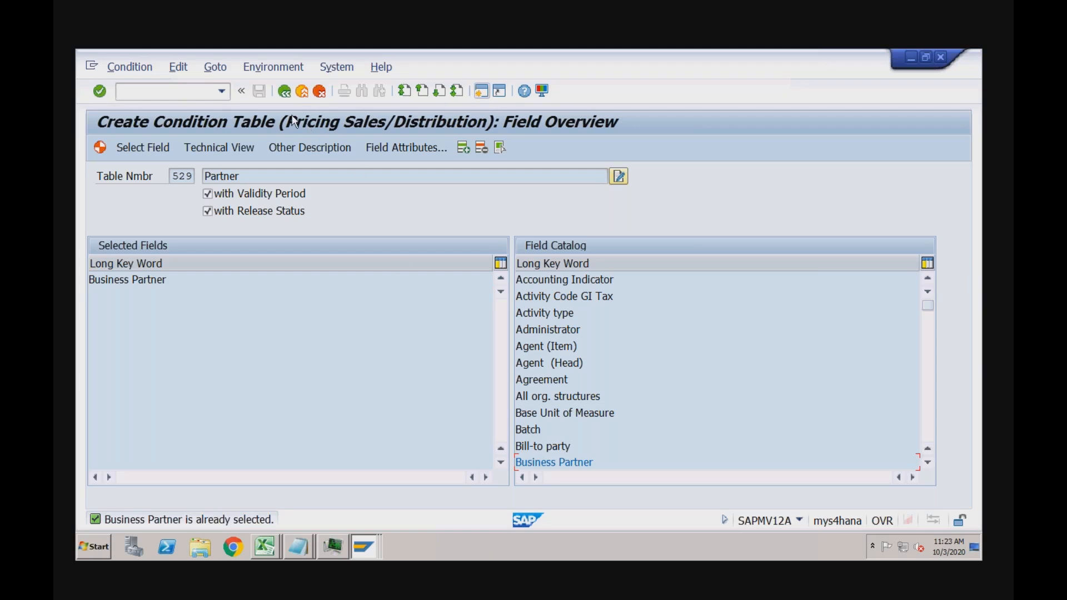
click(284, 92)
click(411, 336)
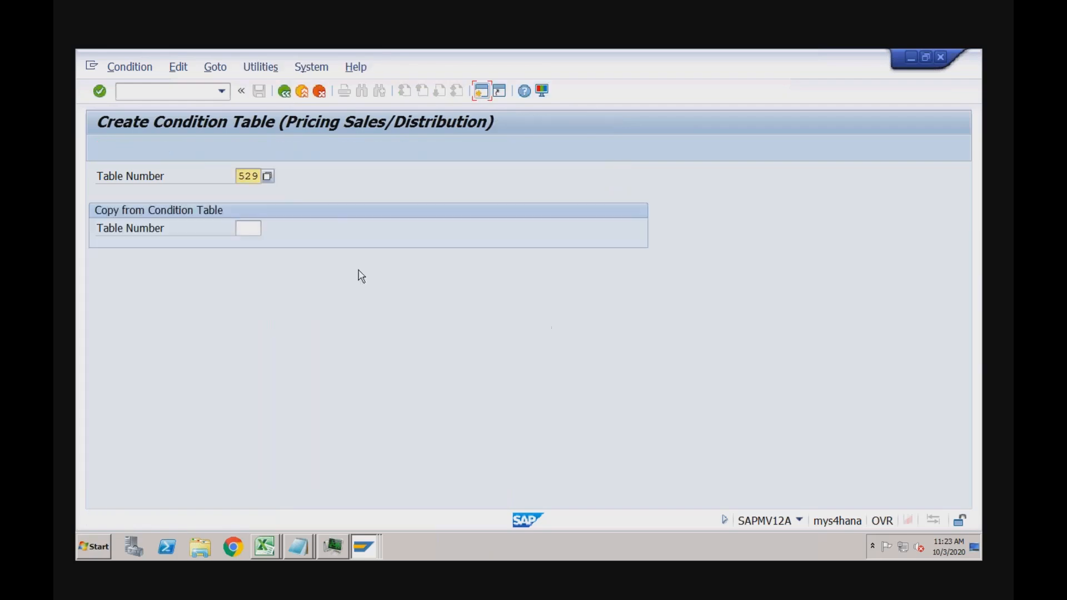
Build condition table 529 with the key fields Bill-to party, Distribution Channel and Division
key(Return)
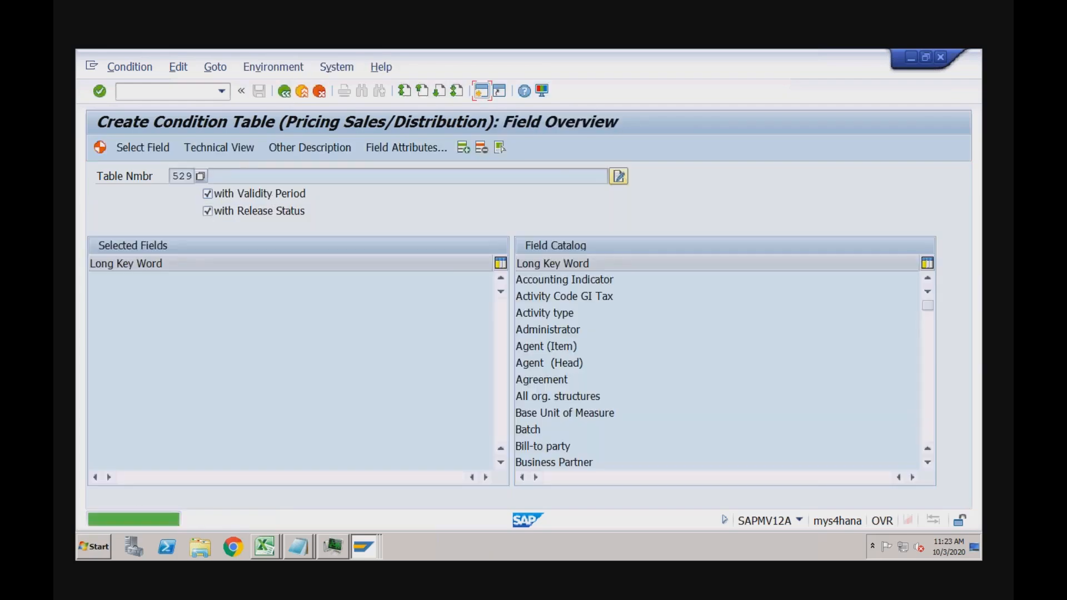
double_click(543, 446)
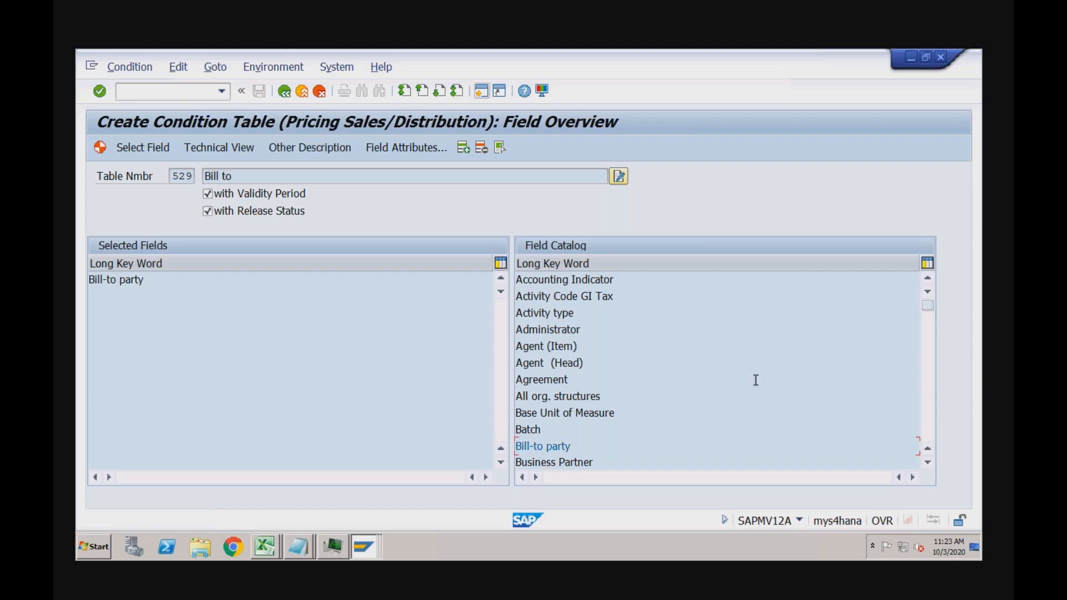
click(931, 362)
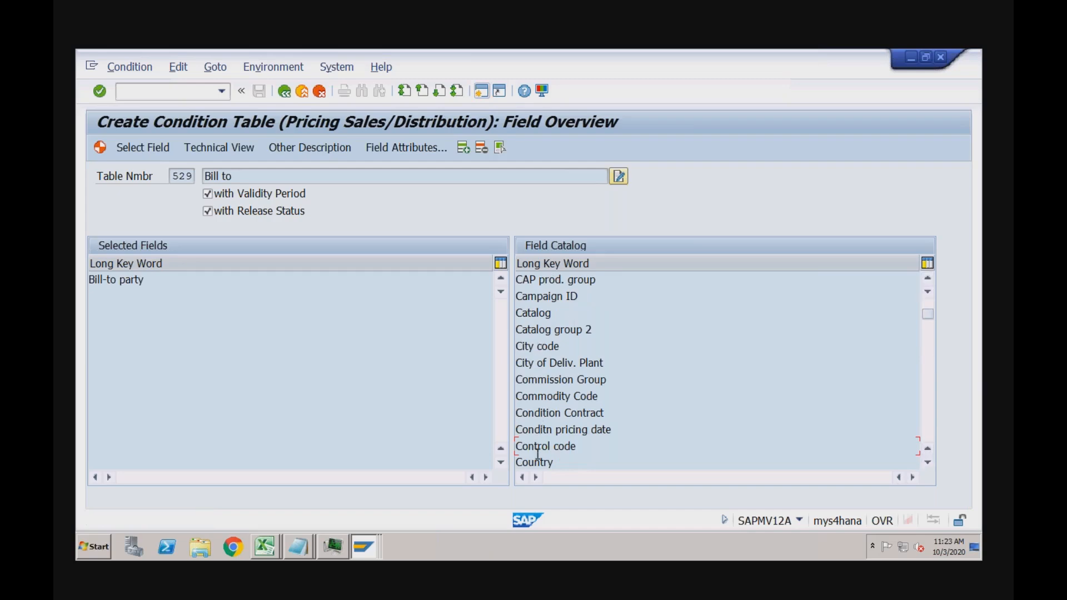
click(928, 364)
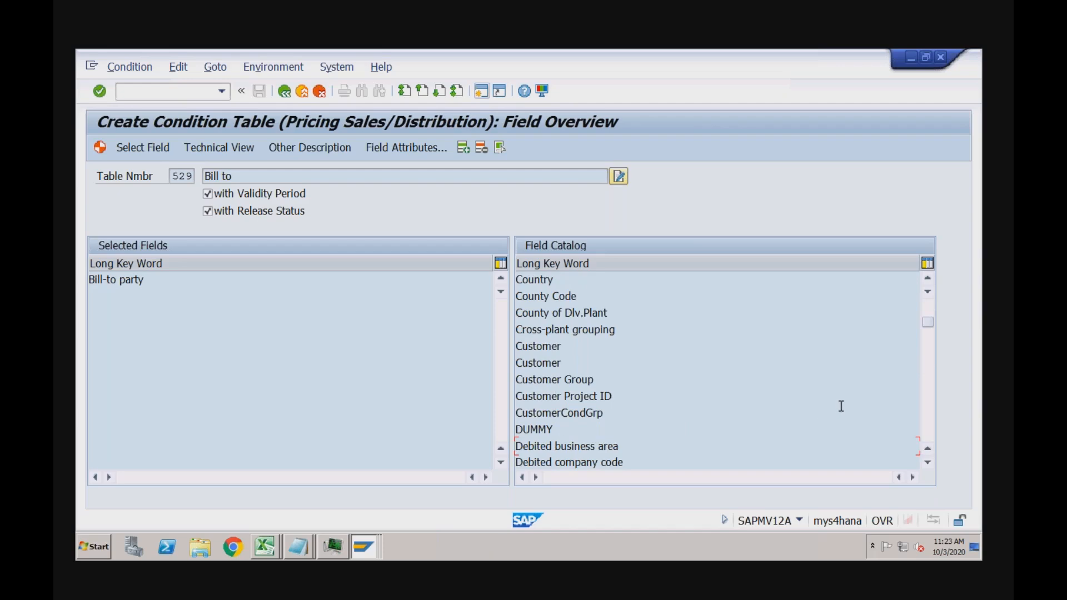
click(928, 395)
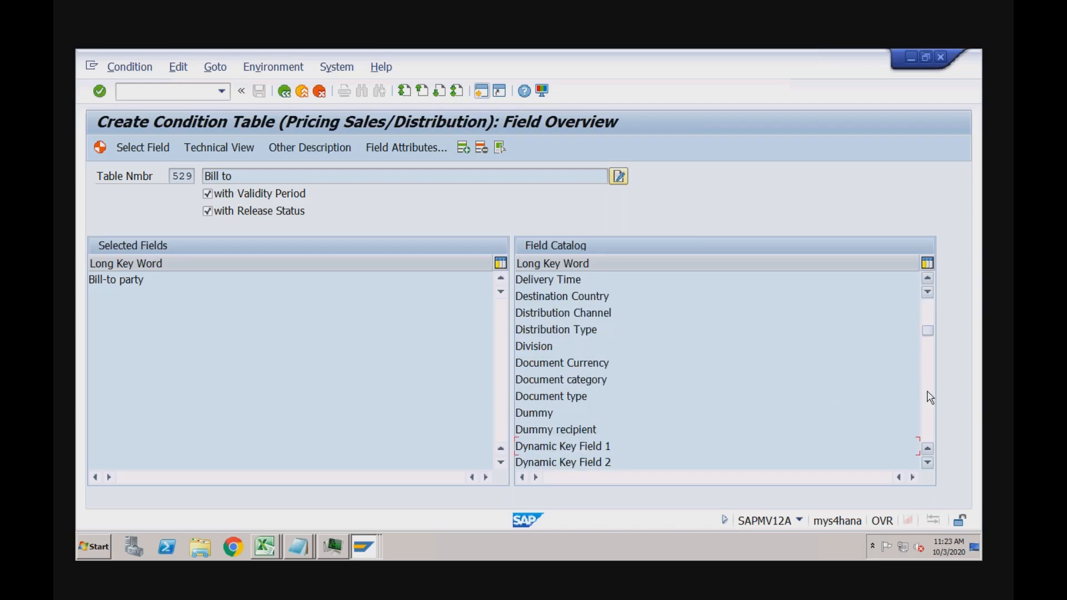
double_click(526, 315)
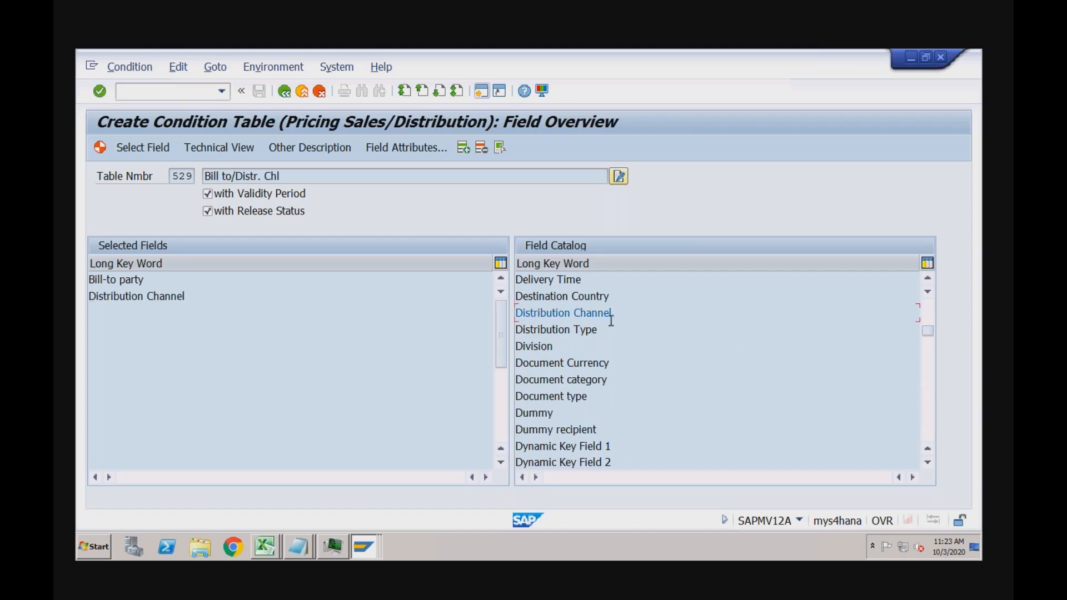
double_click(533, 346)
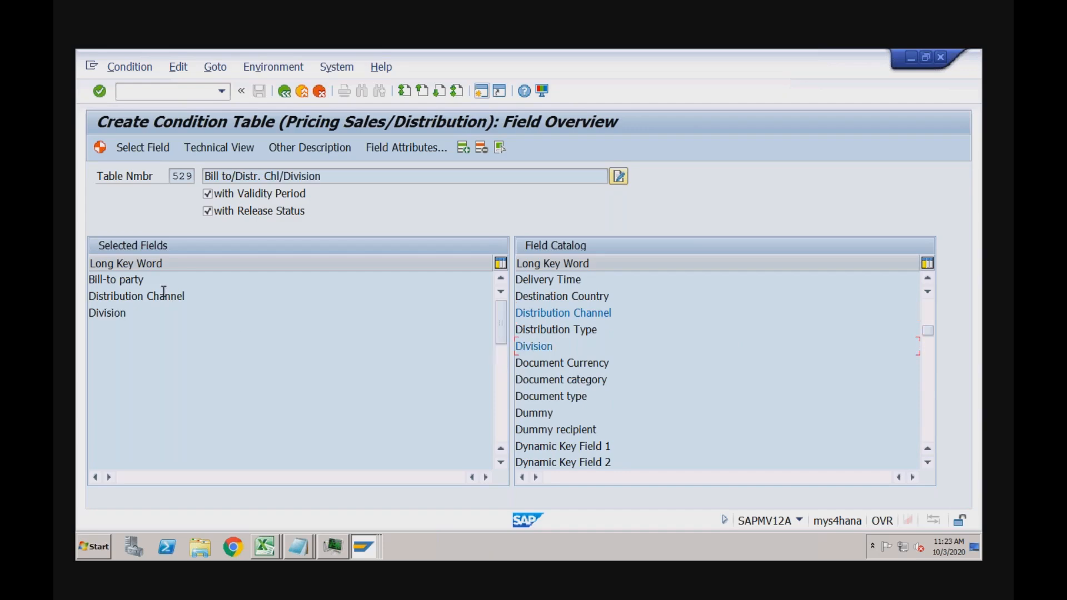
click(185, 297)
click(132, 314)
click(223, 179)
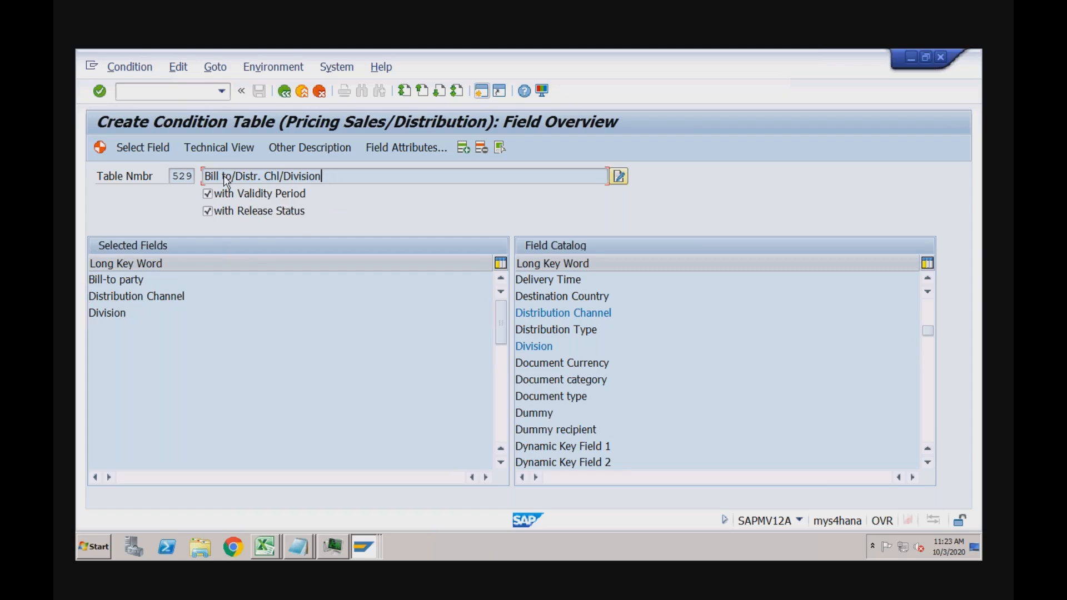
Generate condition table 529 as a local object and return to the implementation guide
click(285, 93)
click(314, 335)
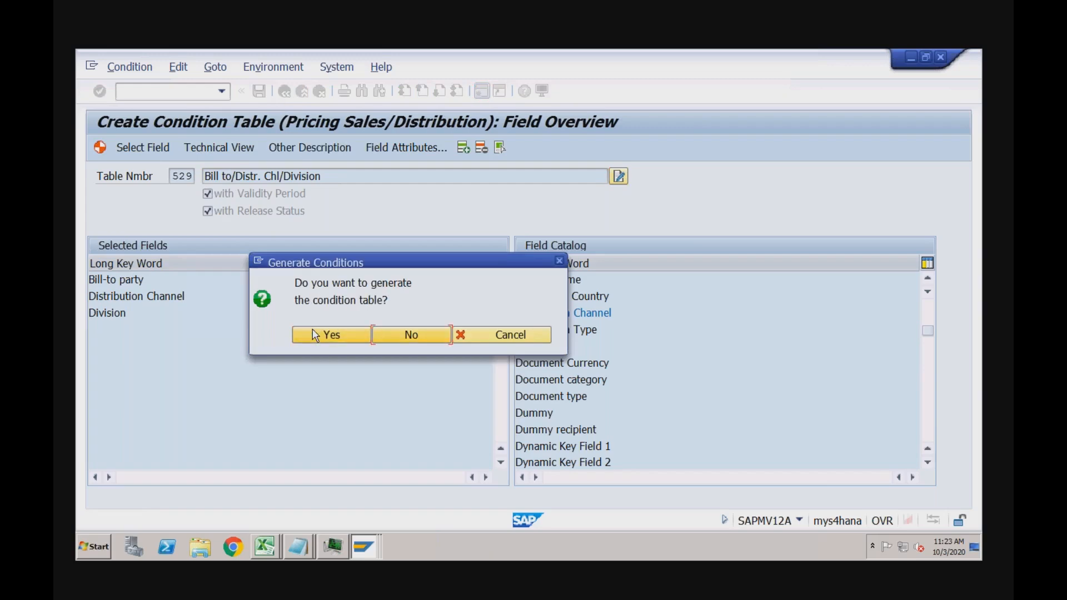
click(315, 335)
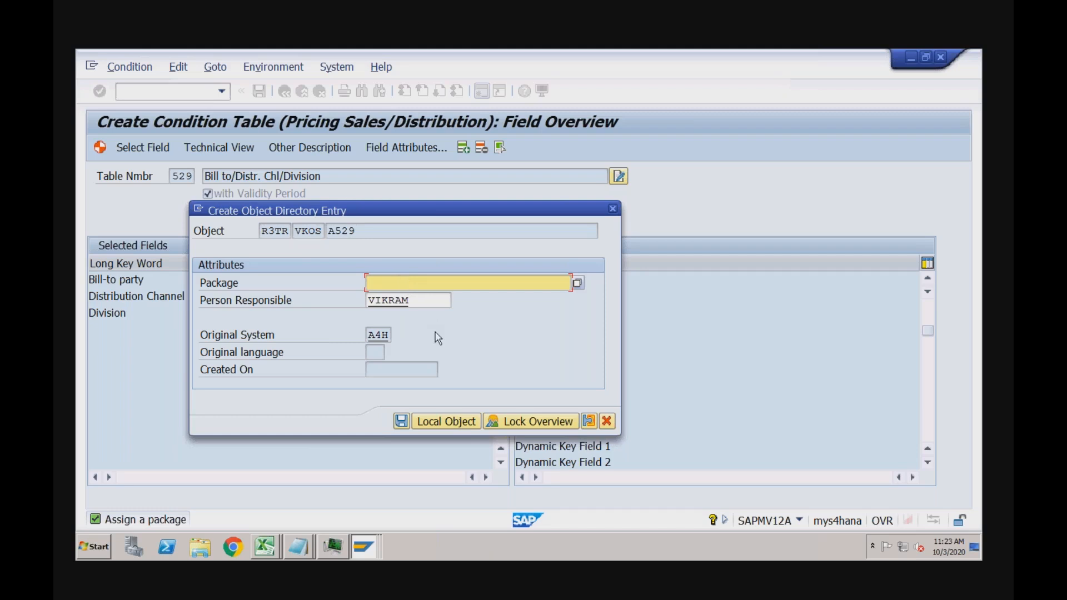
click(443, 423)
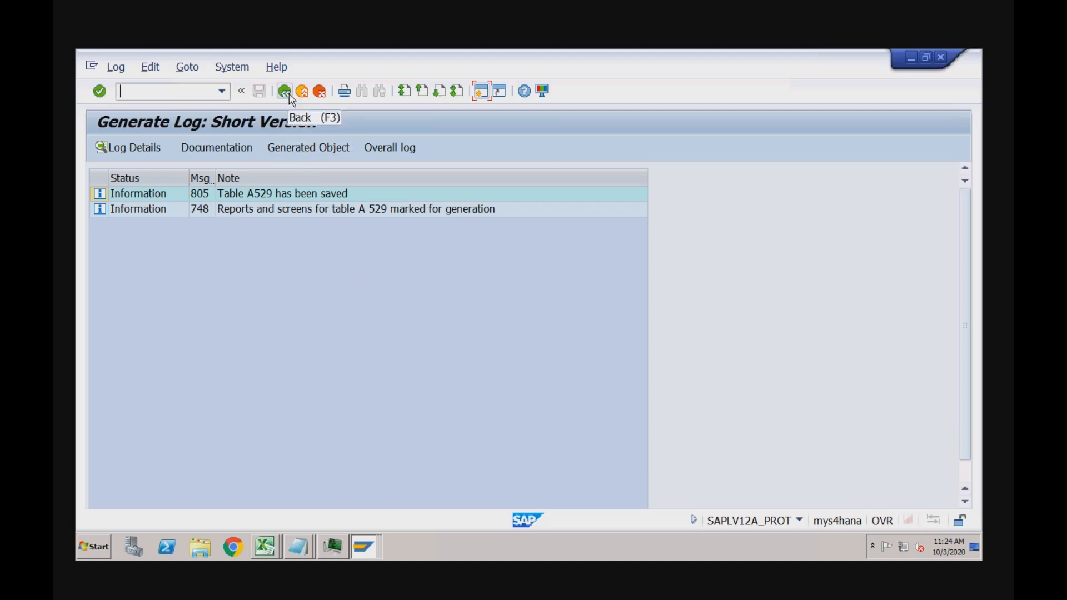
click(284, 91)
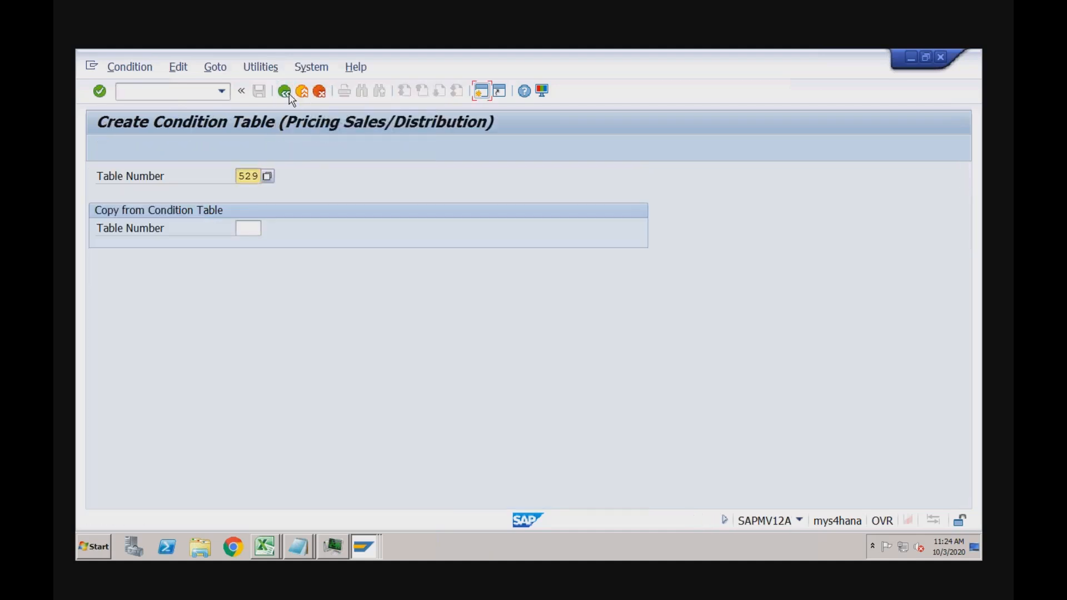
click(285, 92)
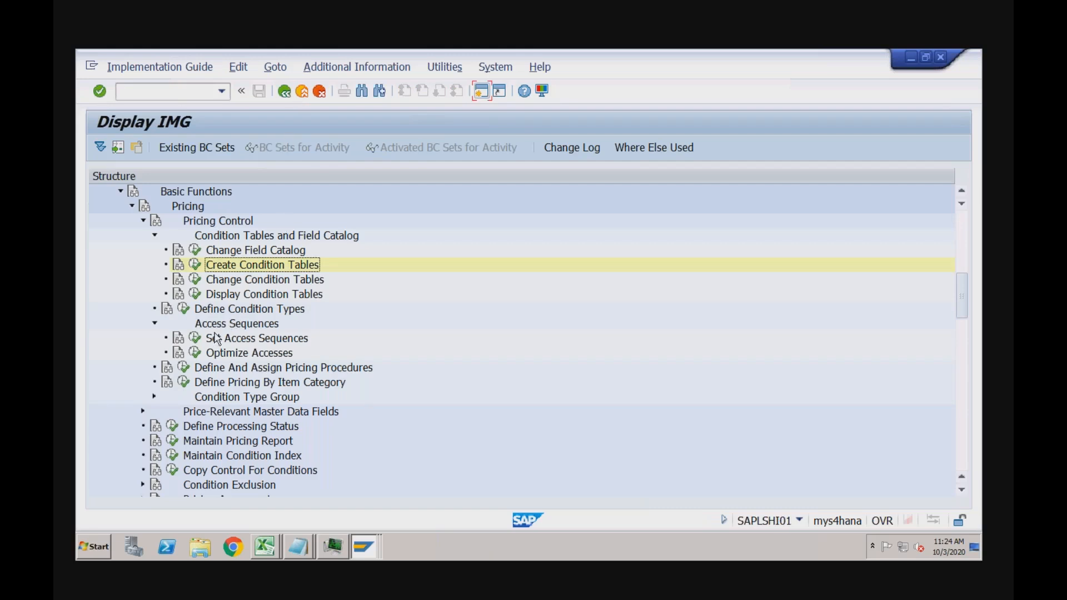
Find access sequence PR02 in the Set Access Sequences activity and display its accesses
click(195, 338)
click(536, 489)
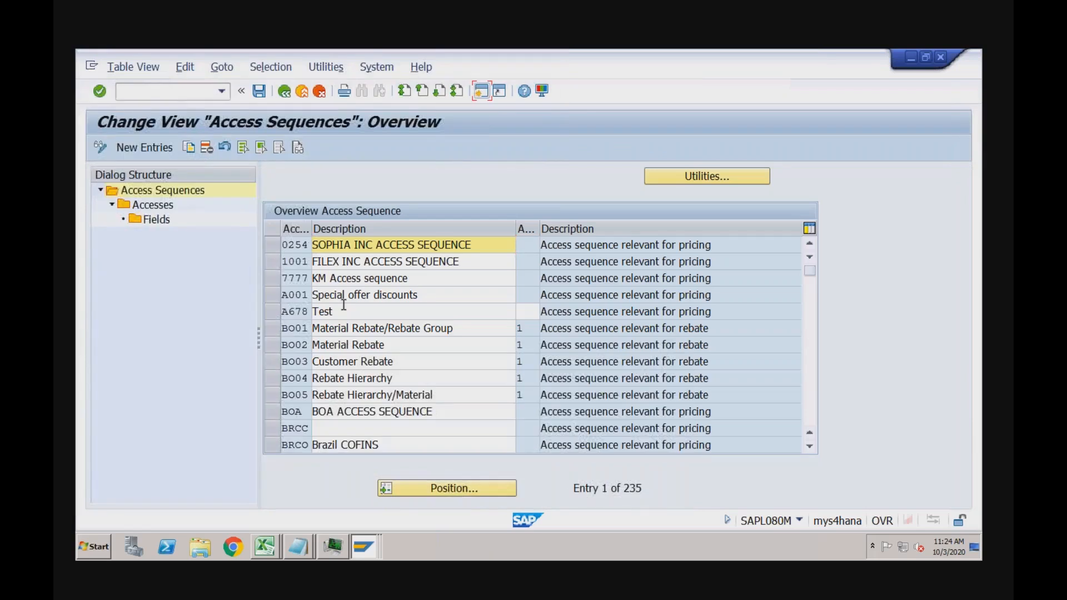
click(433, 488)
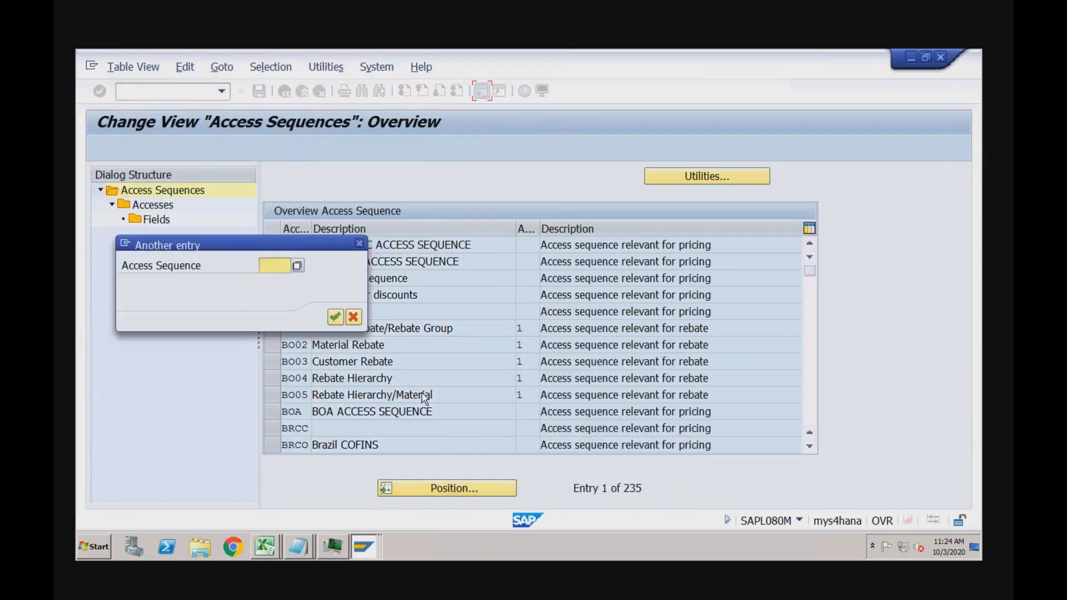
text(pr02)
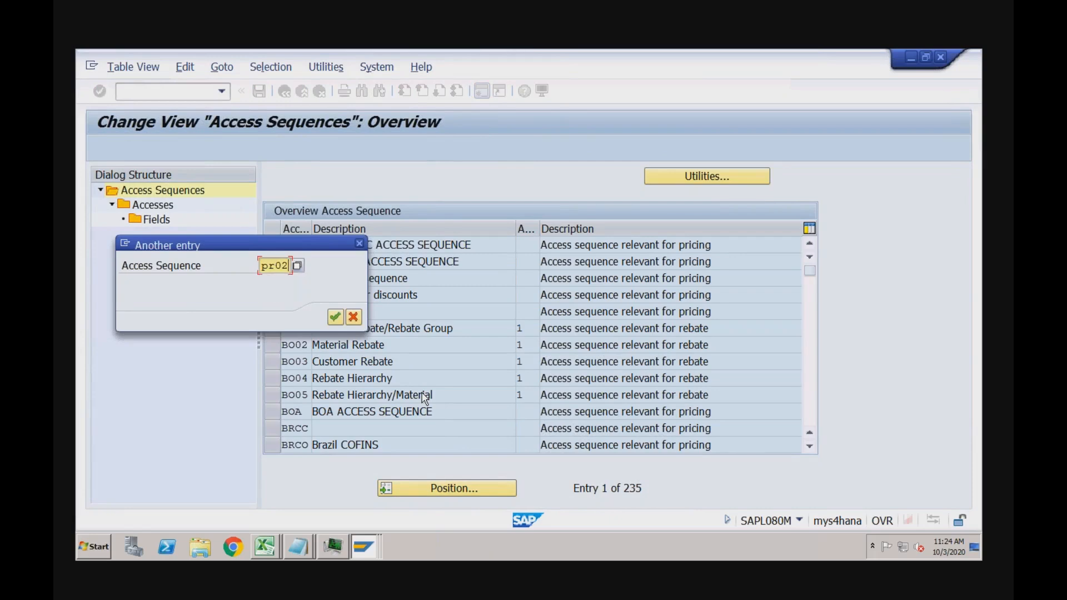
key(Return)
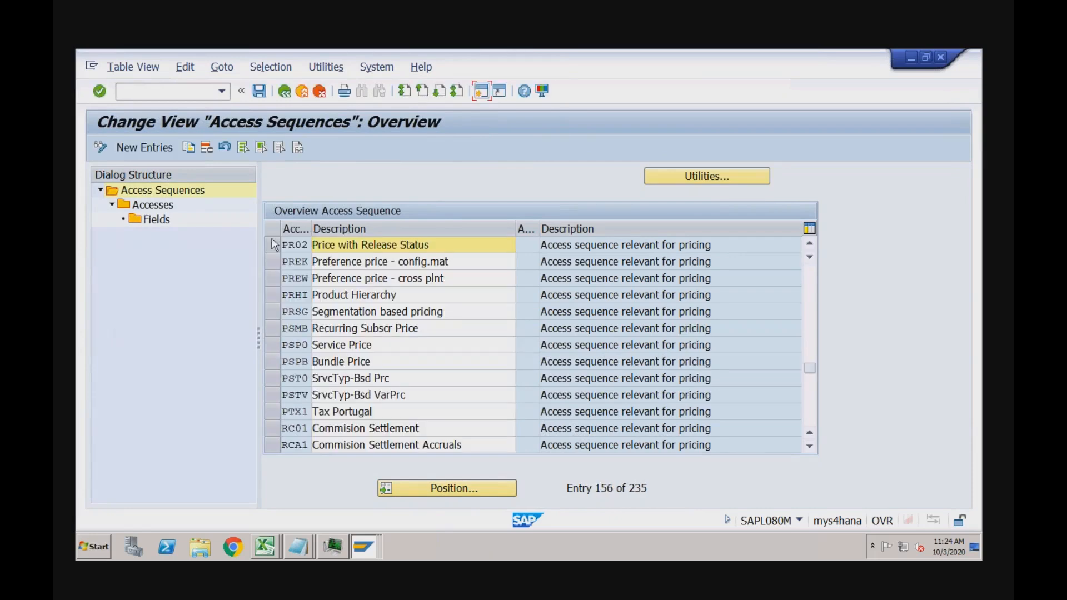
click(270, 245)
click(165, 210)
double_click(165, 210)
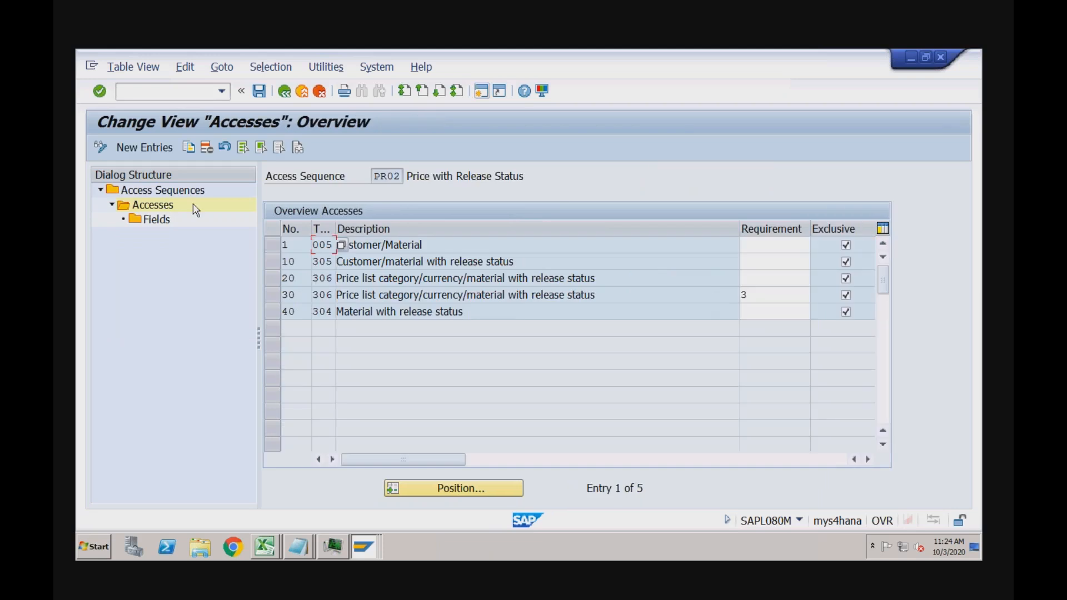
Add a new access to access sequence PR02 with number 2 and condition table 529
click(298, 259)
click(298, 311)
click(145, 147)
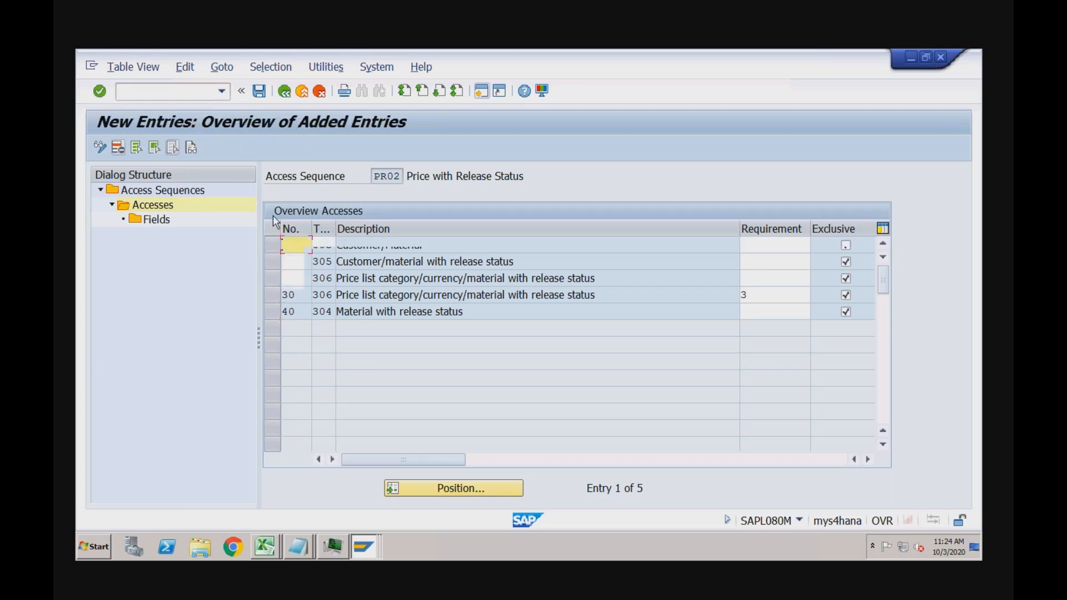
text(2)
key(Tab)
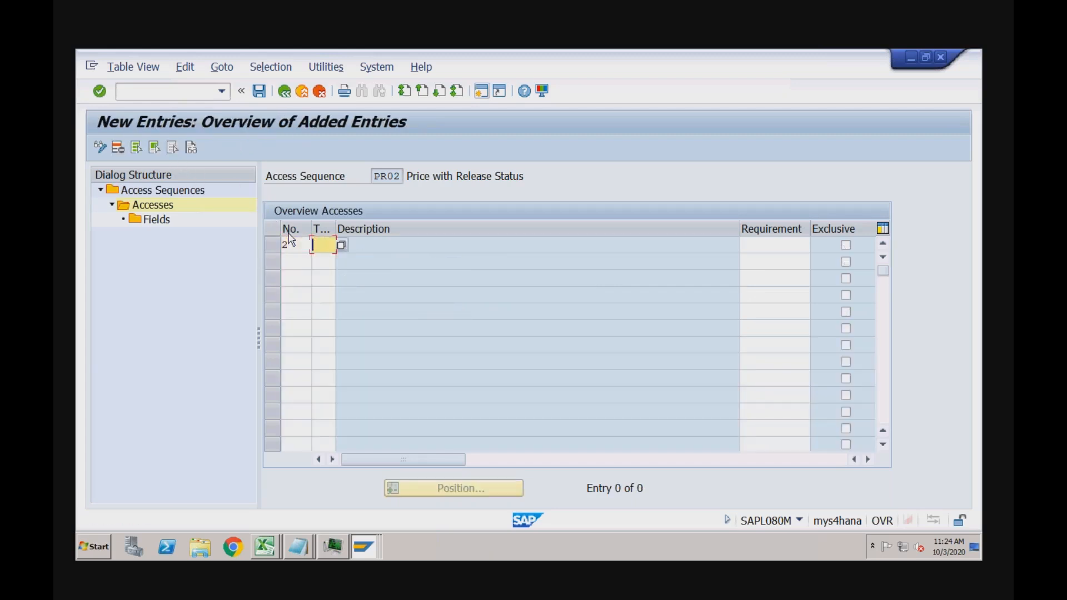
click(342, 246)
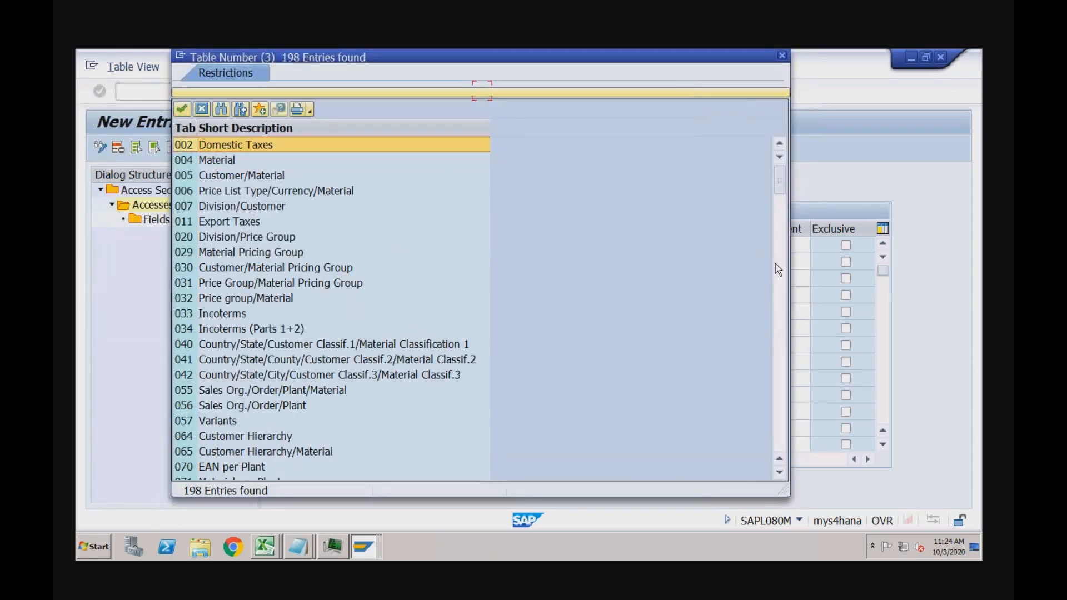
drag(780, 185, 783, 430)
click(246, 303)
double_click(246, 303)
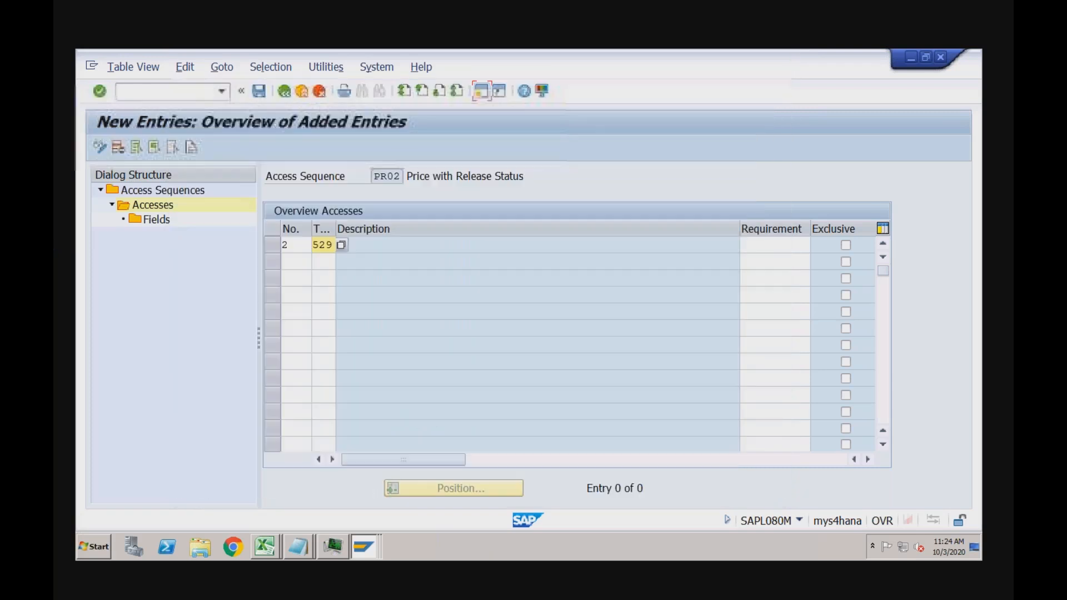
key(Return)
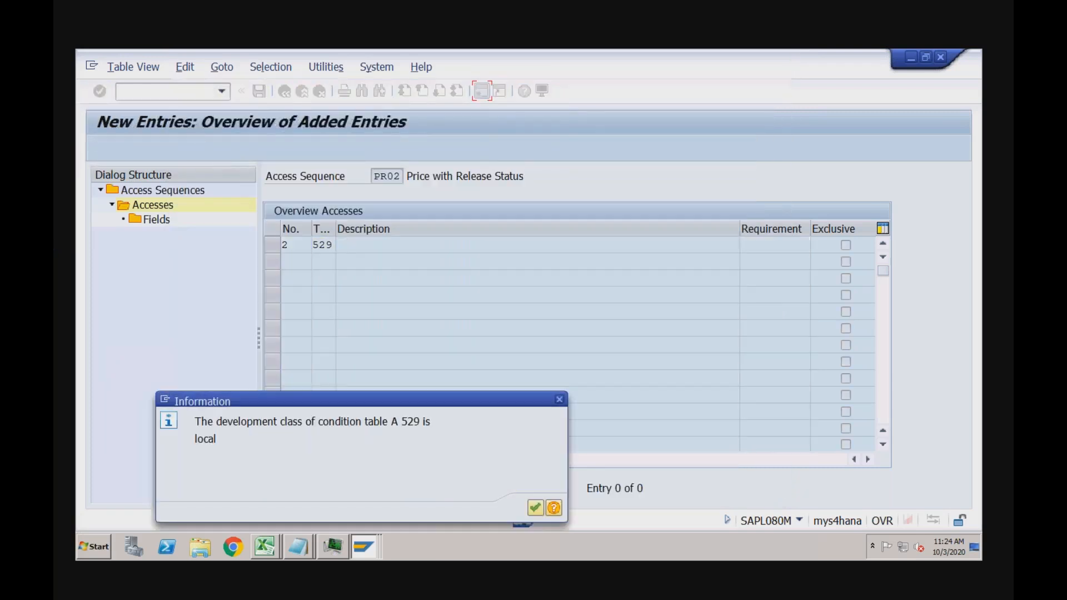
key(Return)
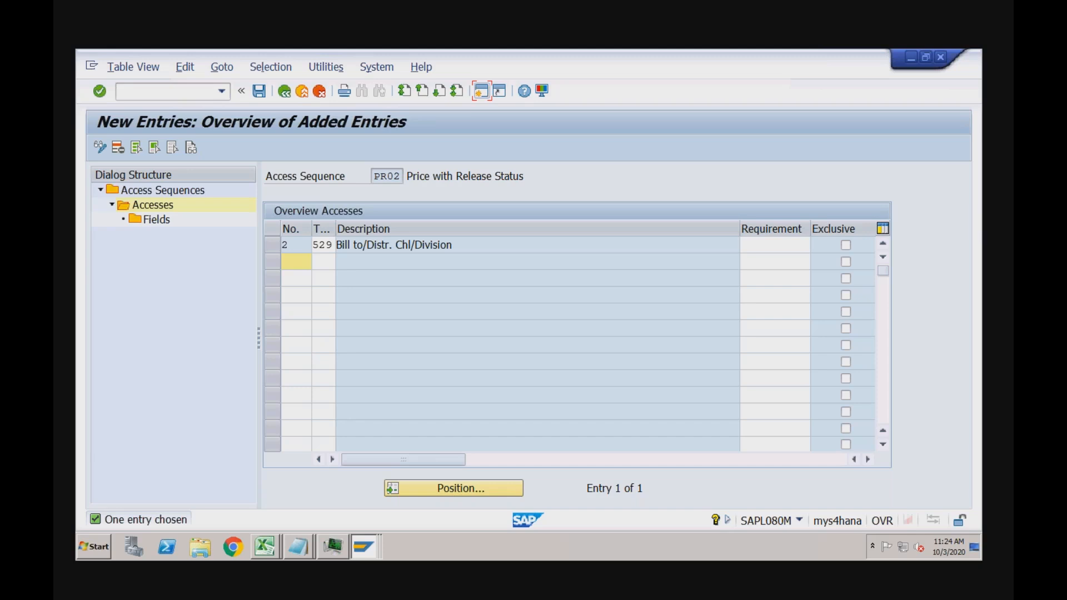
Leave the access sequence maintenance without saving the changes and return to the implementation guide
click(320, 93)
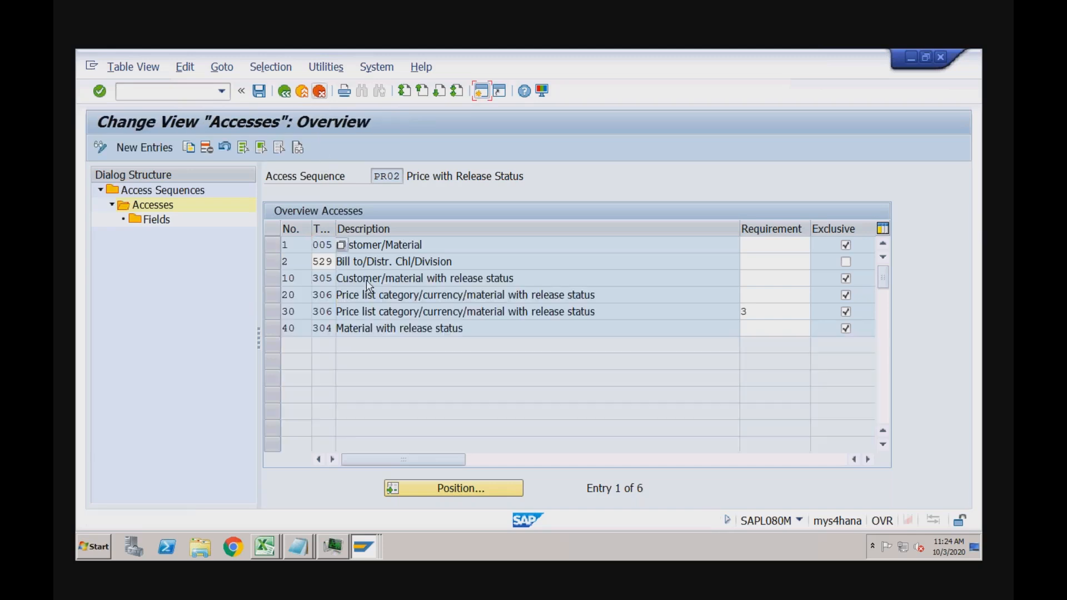
click(320, 93)
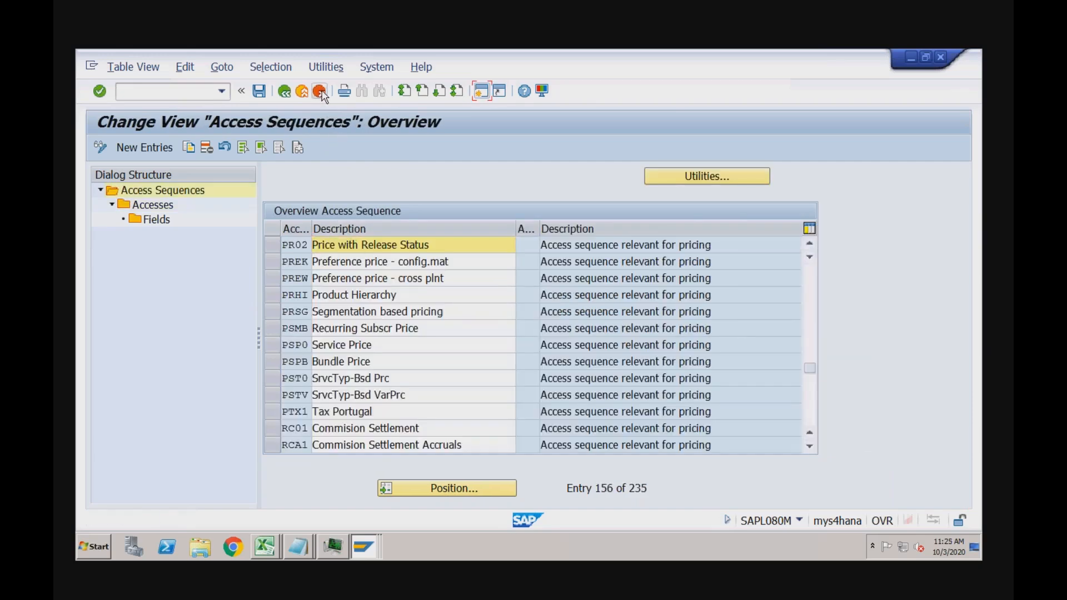
click(321, 92)
click(404, 334)
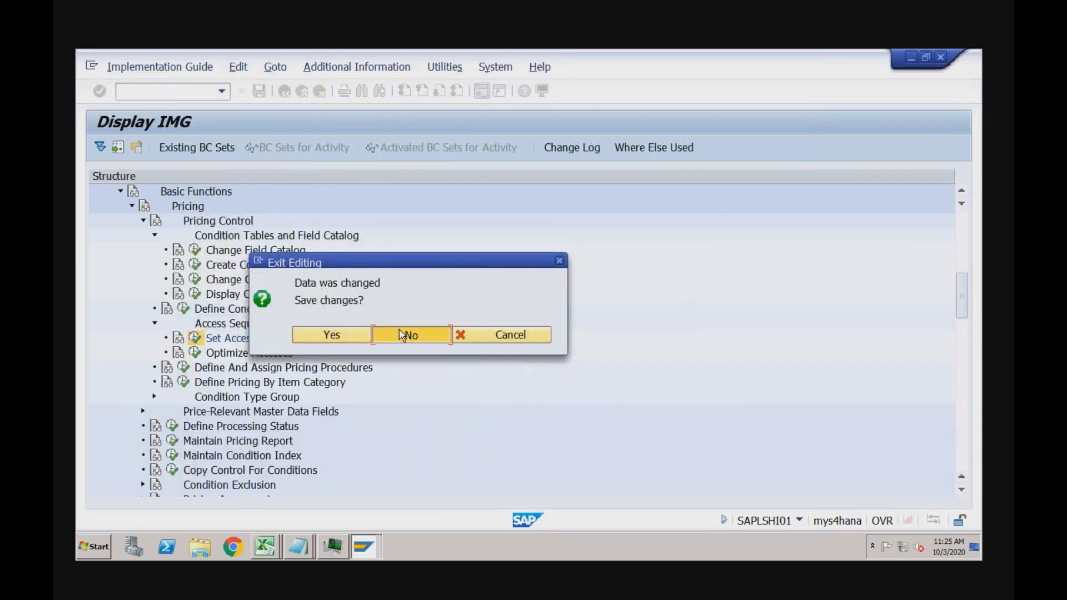
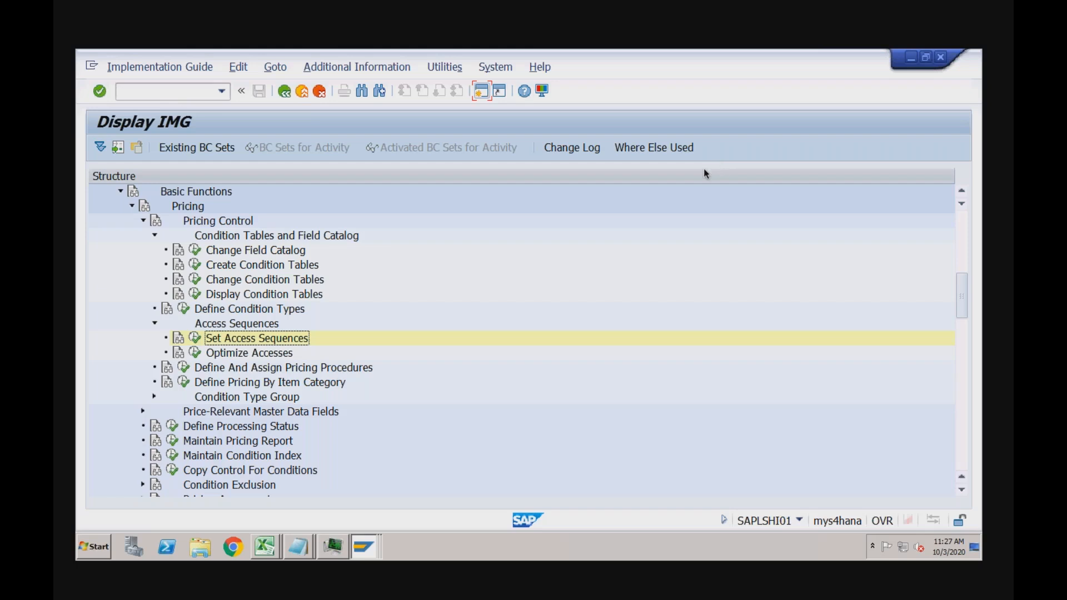
Open the Set Pricing Procedure Determination activity under Define And Assign Pricing Procedures and examine its key fields
click(183, 367)
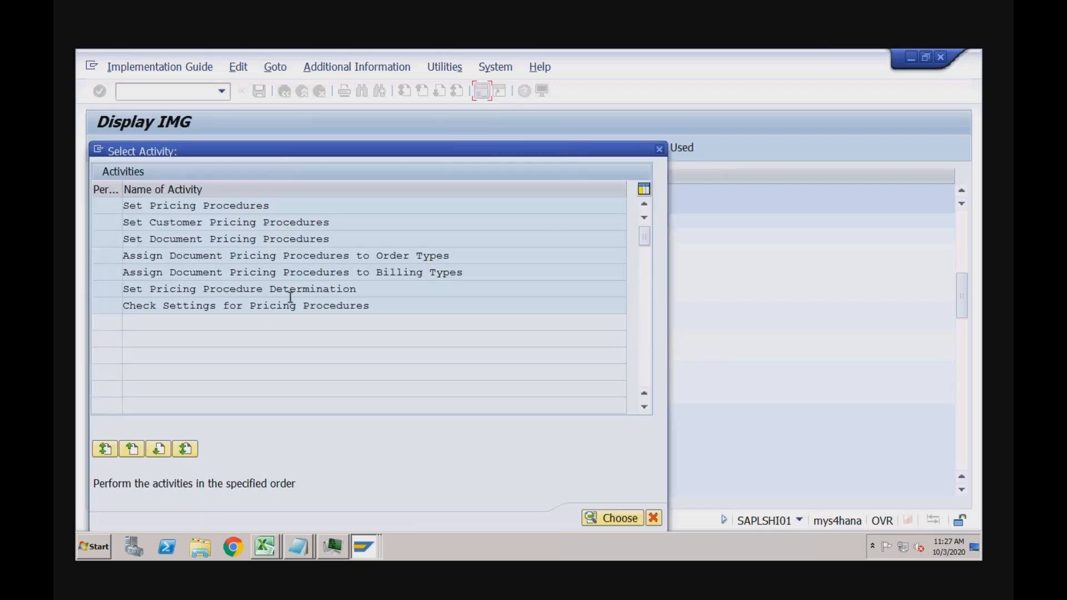
double_click(281, 287)
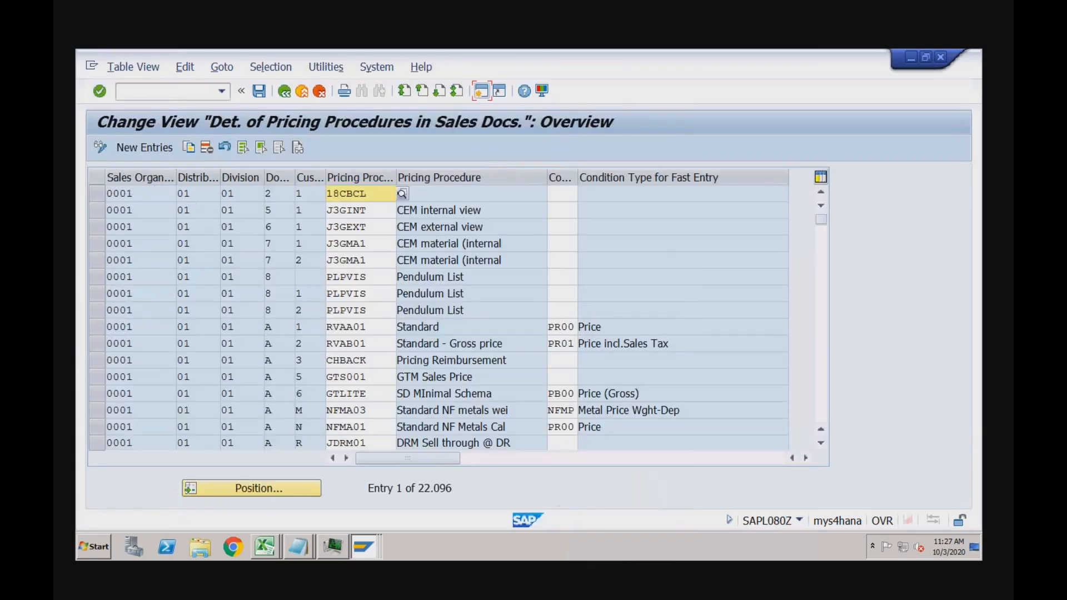
click(232, 193)
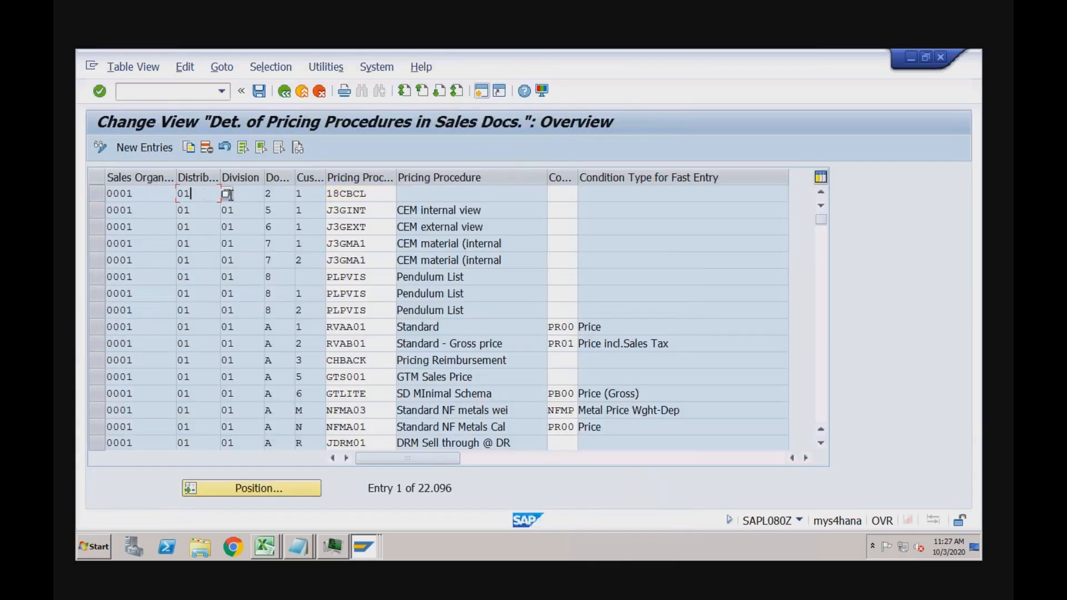
Examine the document procedure, customer procedure and pricing procedure fields of the first determination entry
click(290, 196)
click(307, 190)
click(377, 198)
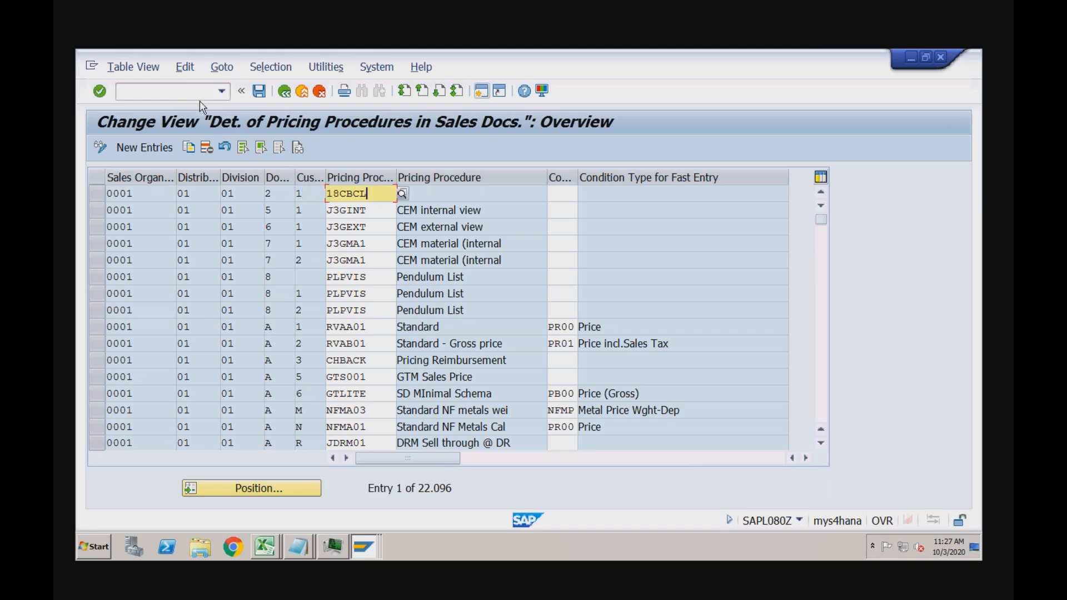
Switch to the SAP Easy Access session, open transaction BP in a new session and find the business partner by customer number
click(361, 548)
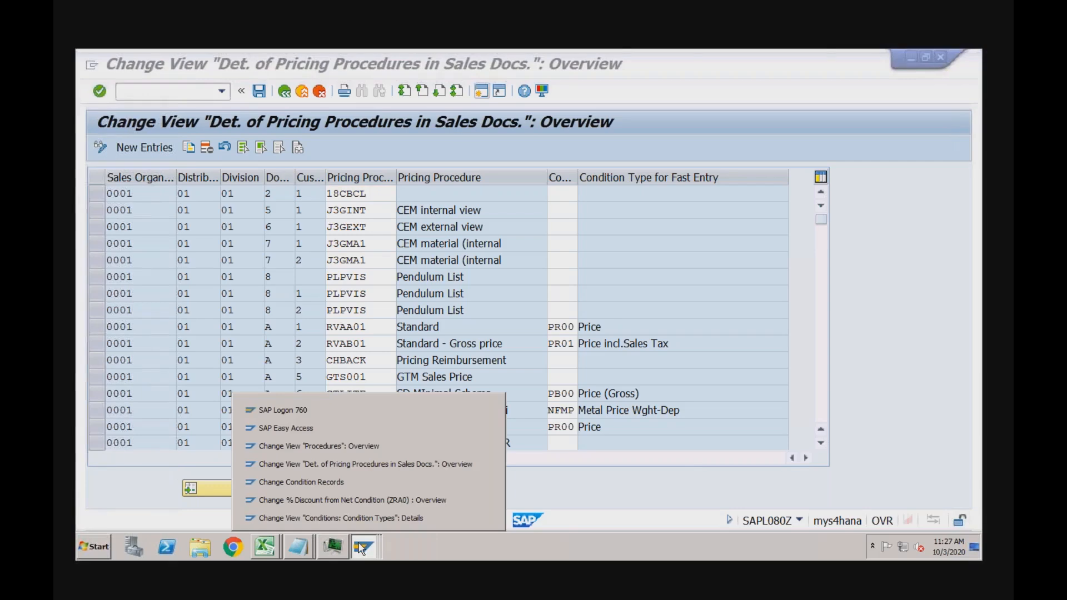
click(352, 429)
text(/)
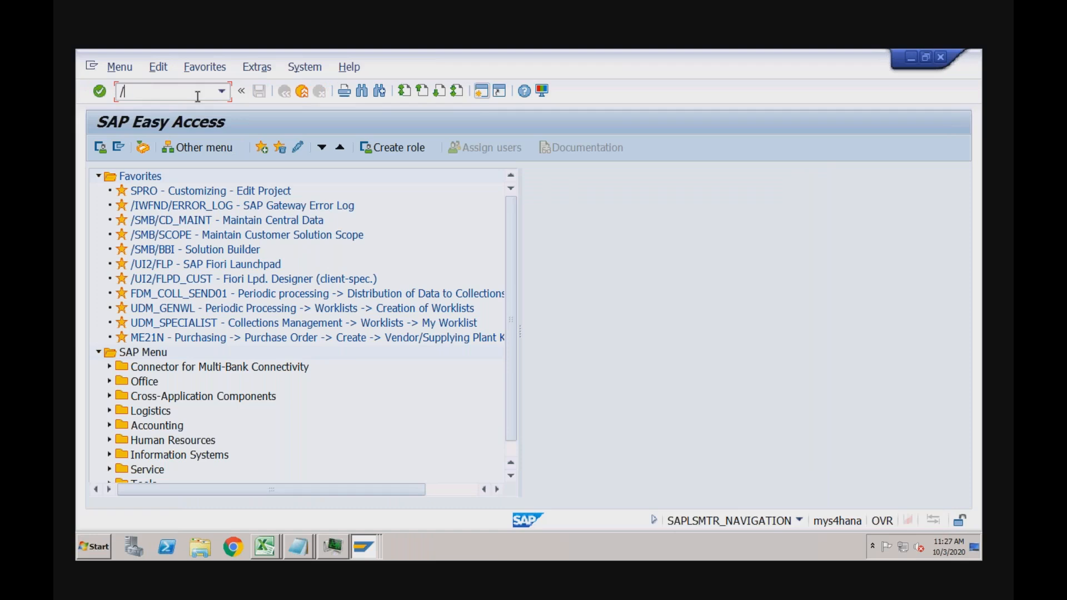
text(nbp)
key(Return)
click(224, 248)
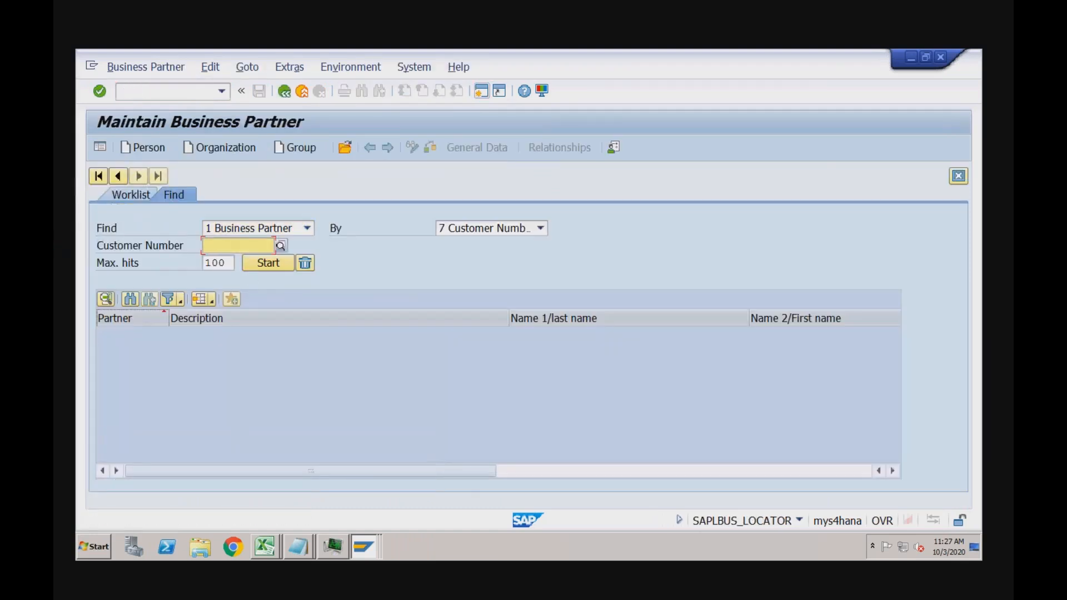
click(223, 260)
click(268, 263)
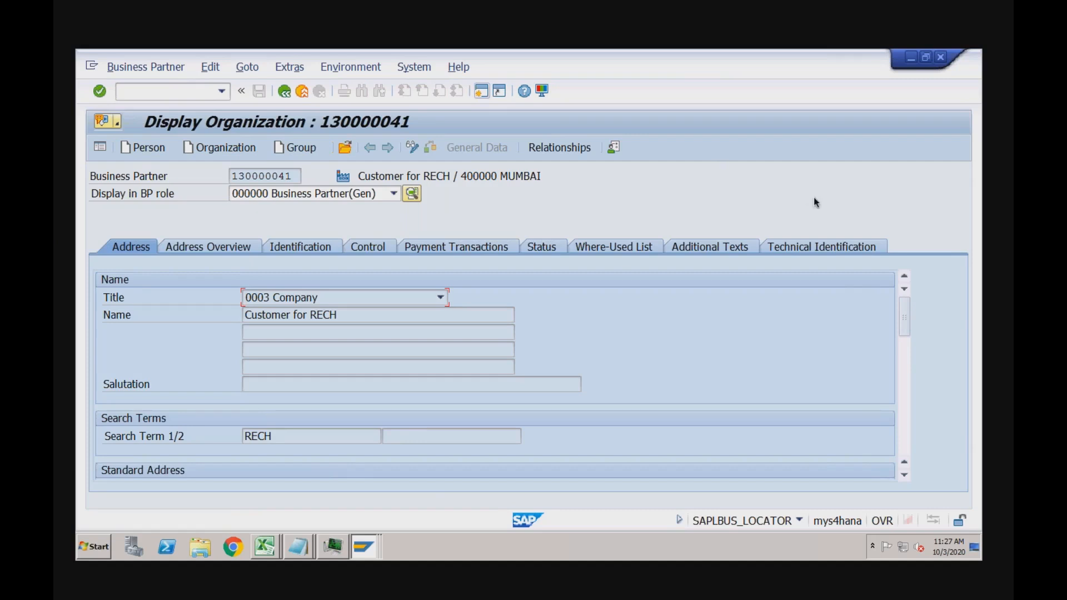
Display the business partner in role FLCU01 Customer and open its Sales and Distribution data
click(394, 194)
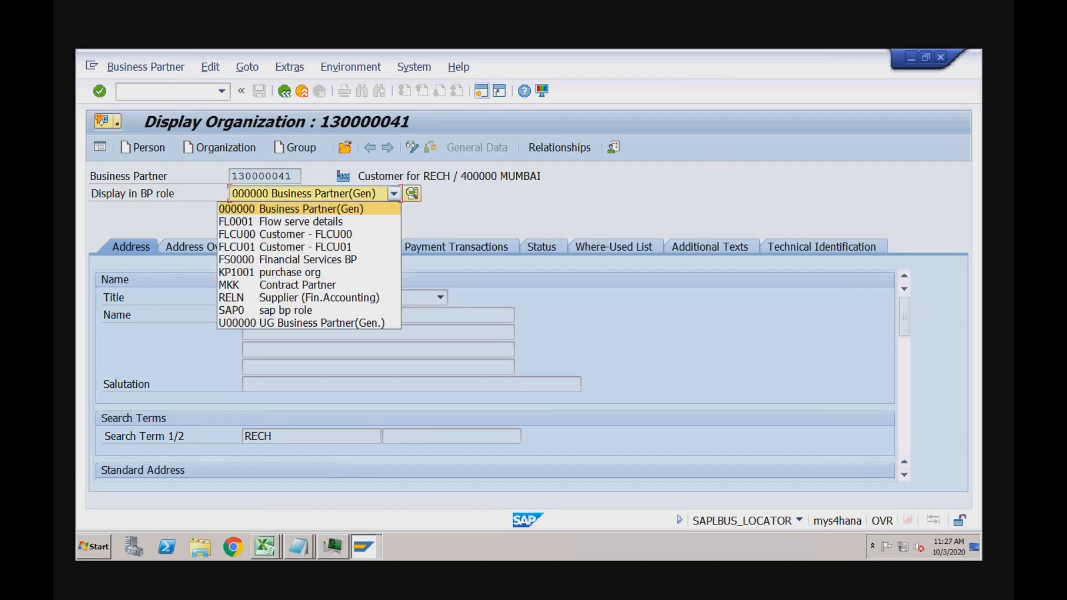
click(311, 247)
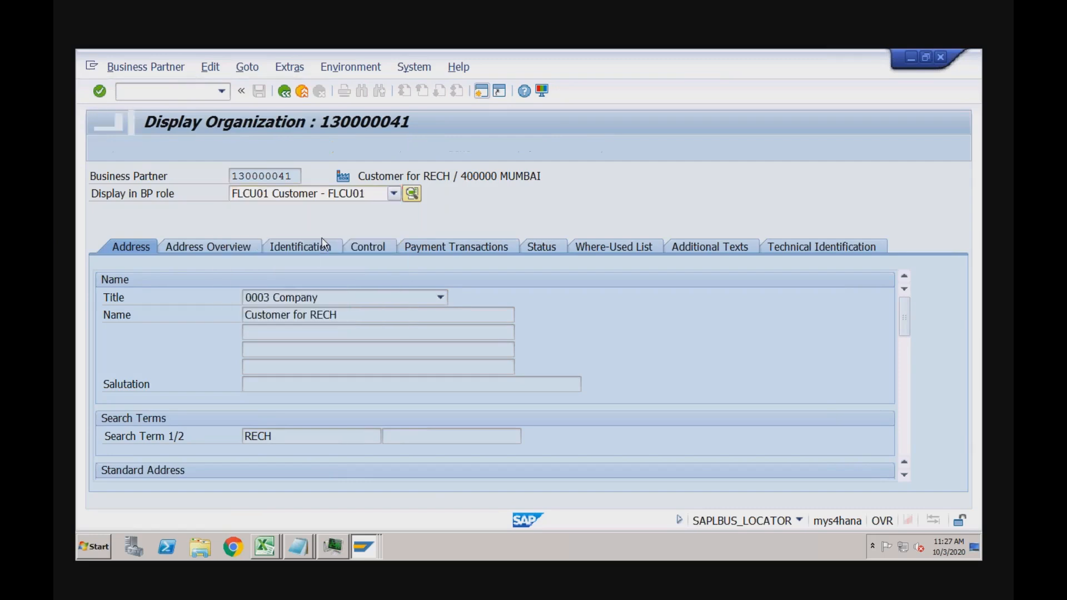
click(539, 149)
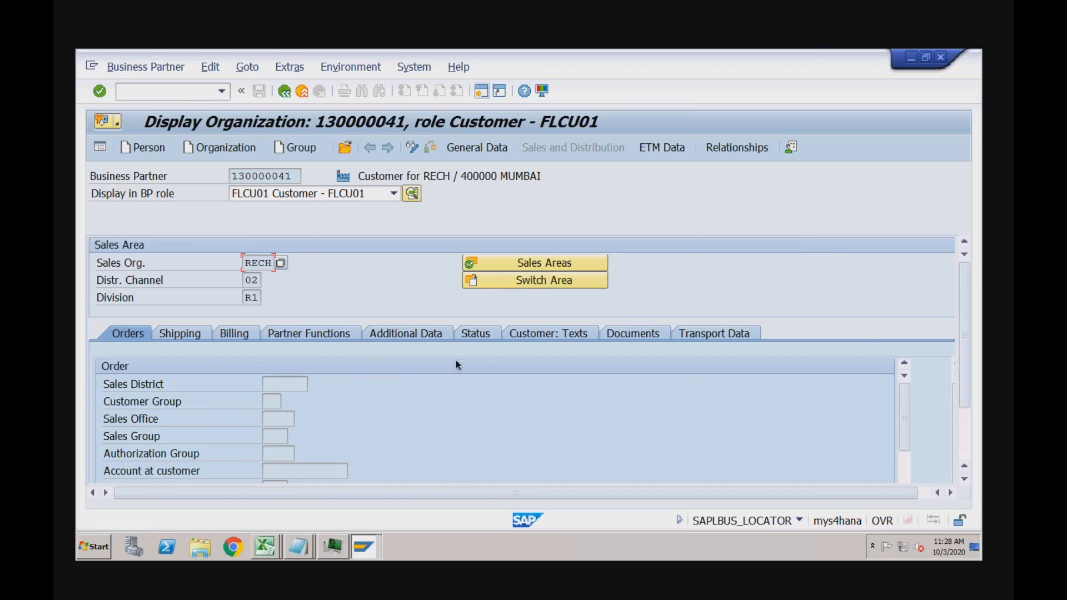
Locate the Cust.Pric.Procedure field in the customer's order data and examine its possible values, including 1 Standard and 2 Stand Incl Sales Tax
click(234, 334)
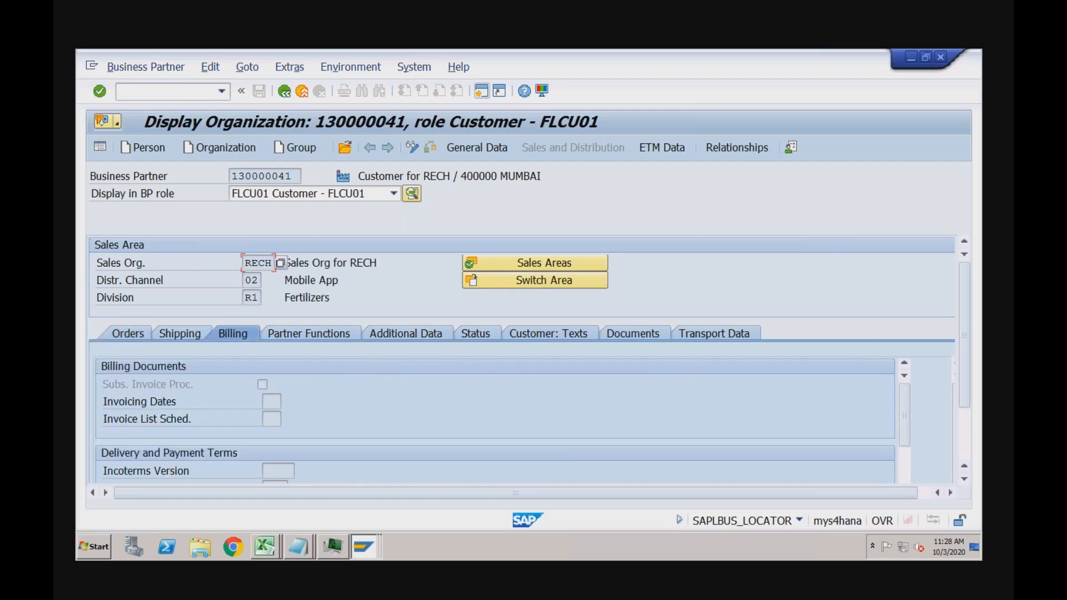
click(129, 335)
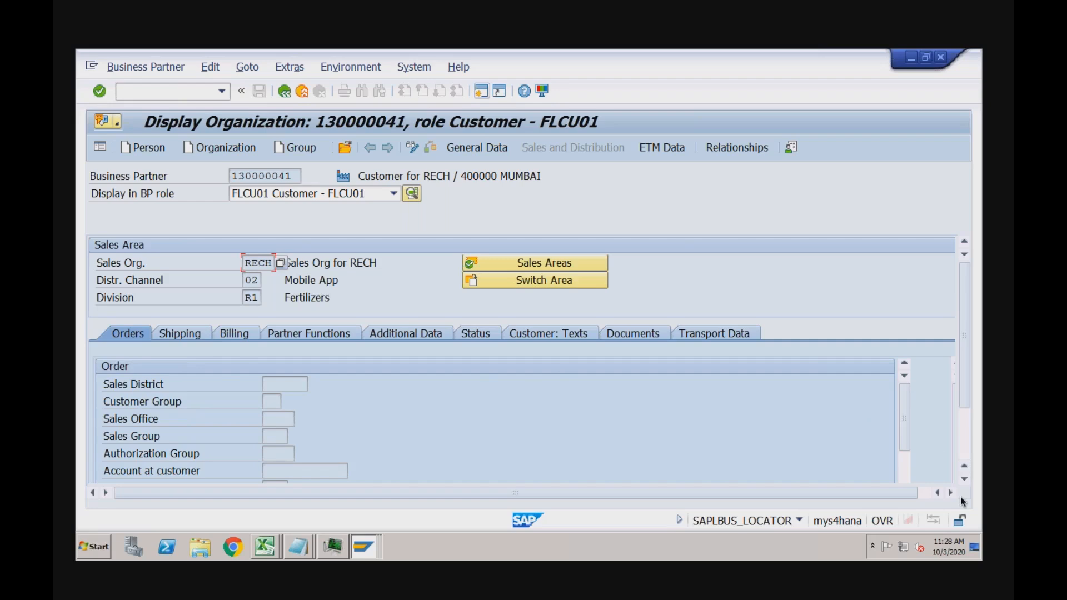
click(904, 471)
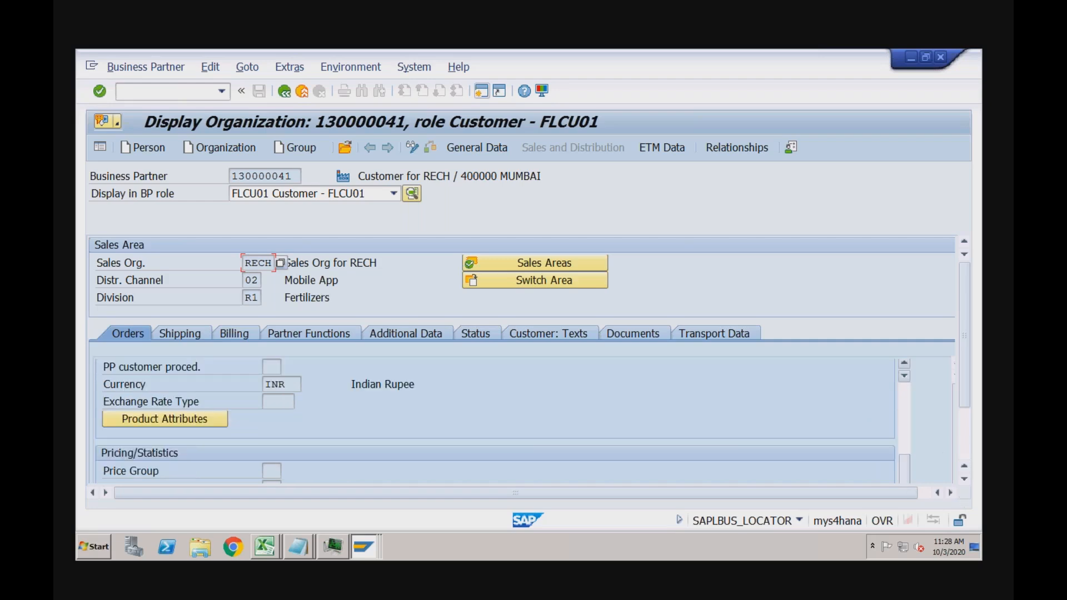
click(904, 473)
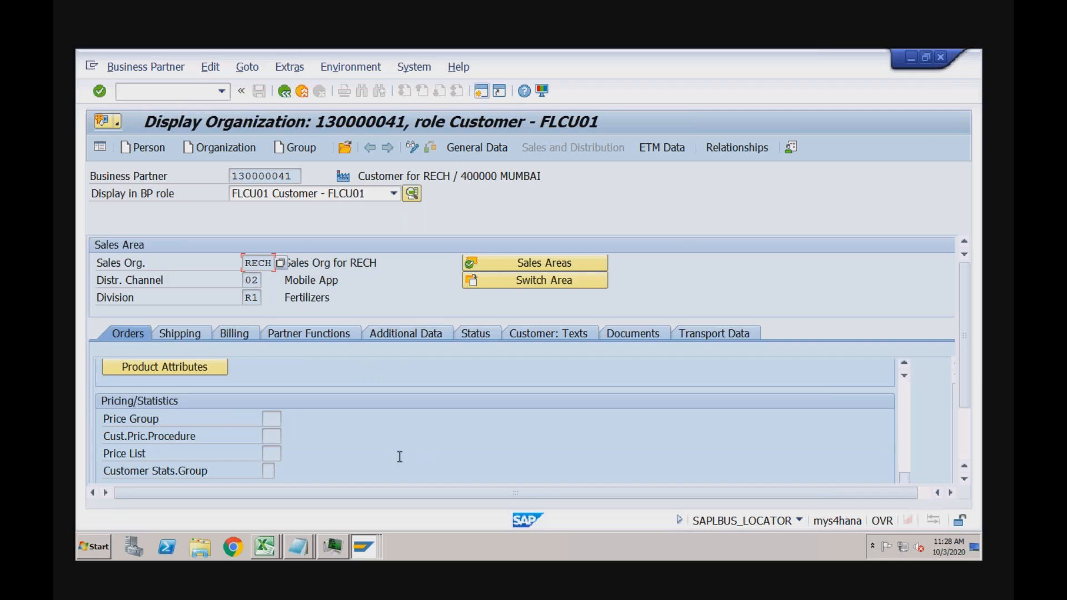
click(271, 435)
click(287, 436)
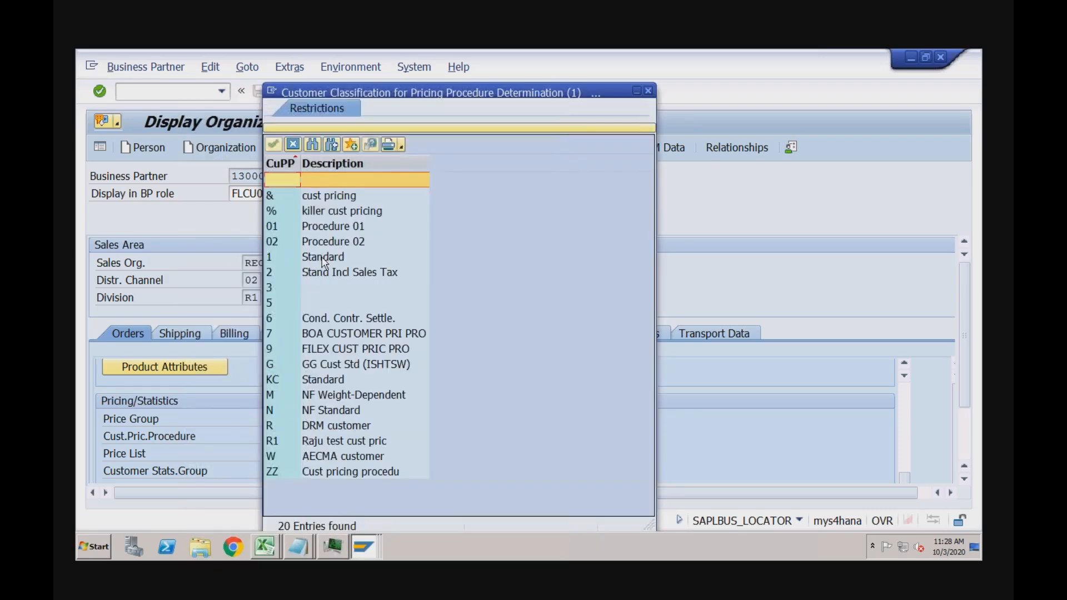
click(324, 259)
click(286, 275)
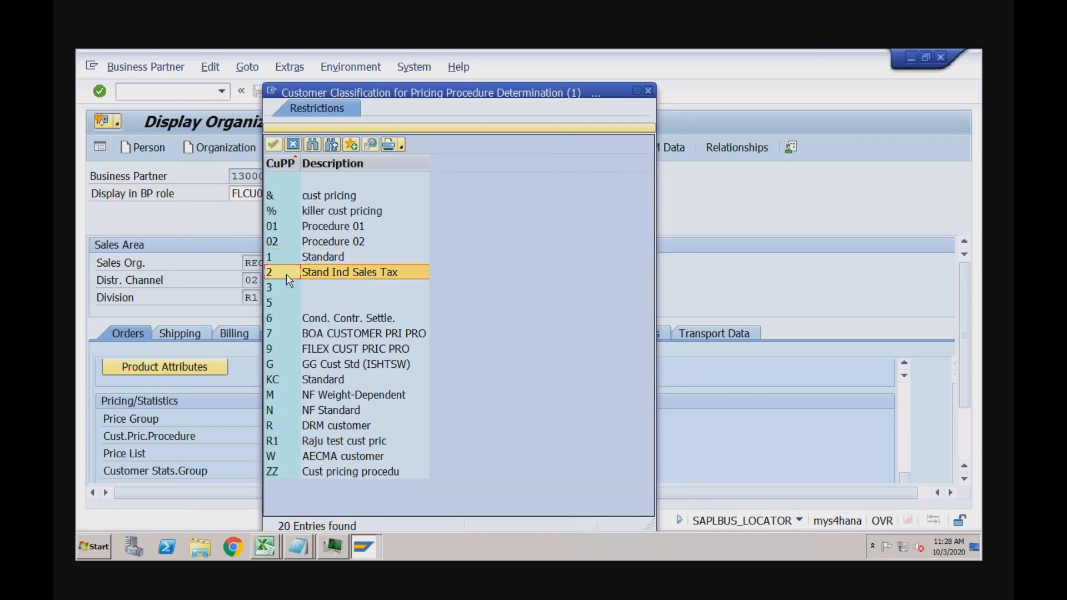
Compare how document and customer procedures map to pricing procedures in the determination overview, and return to the implementation guide
click(363, 545)
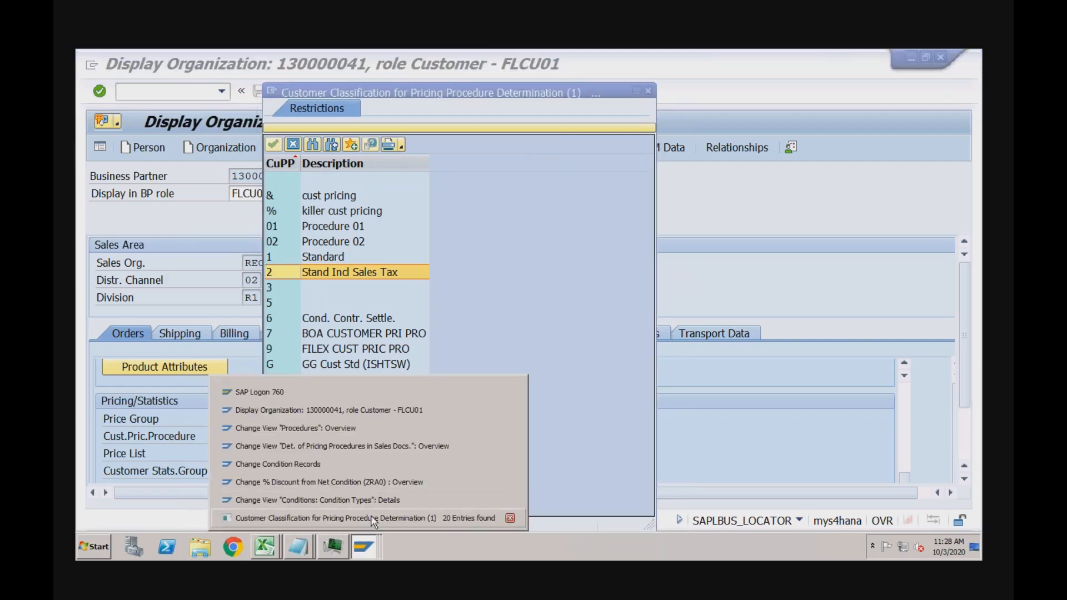
click(345, 447)
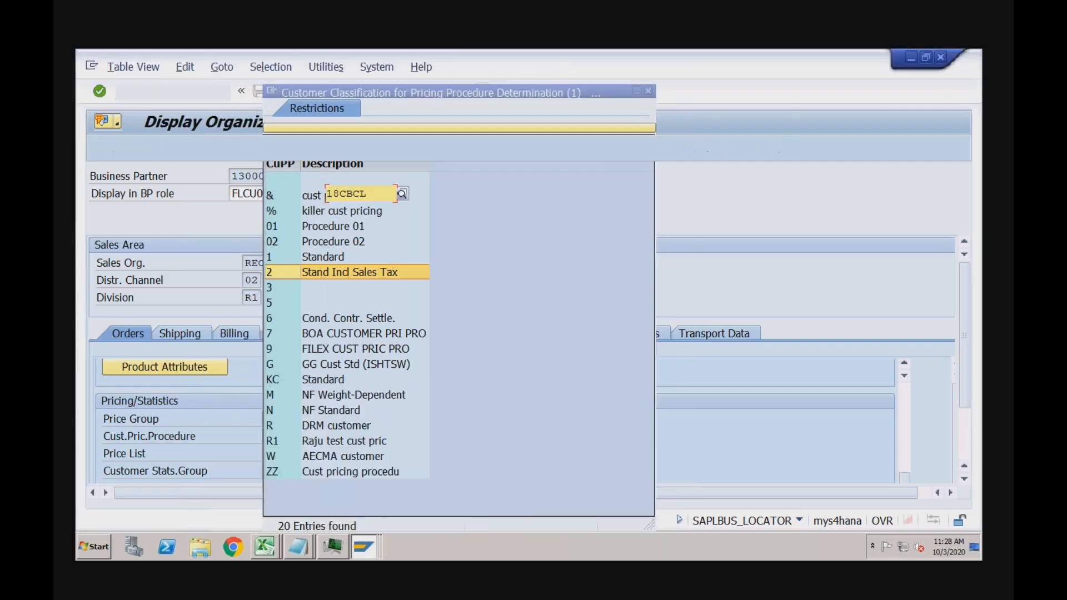
click(307, 194)
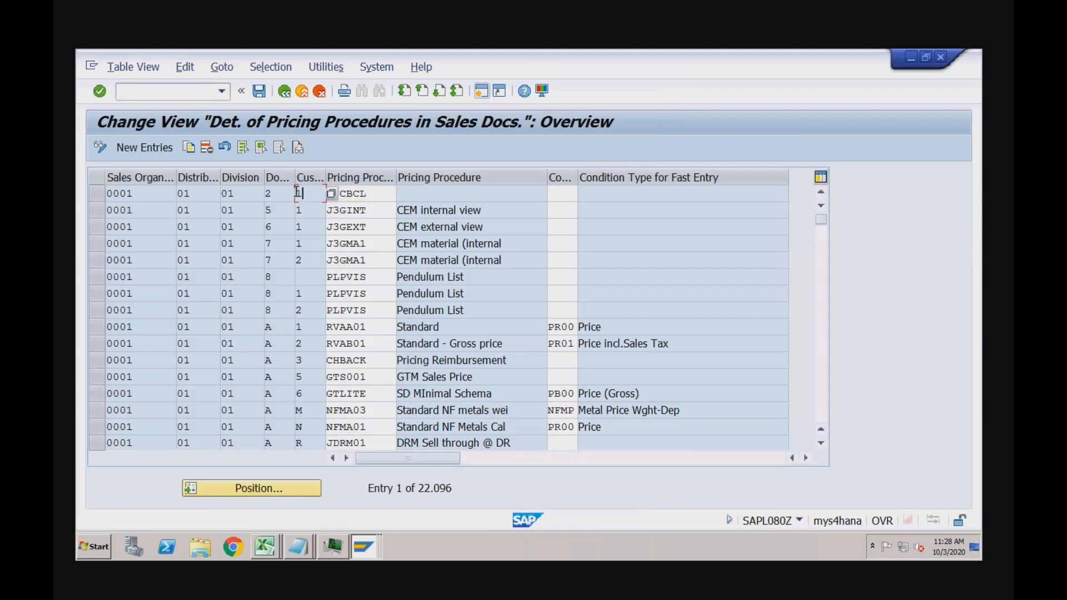
click(366, 194)
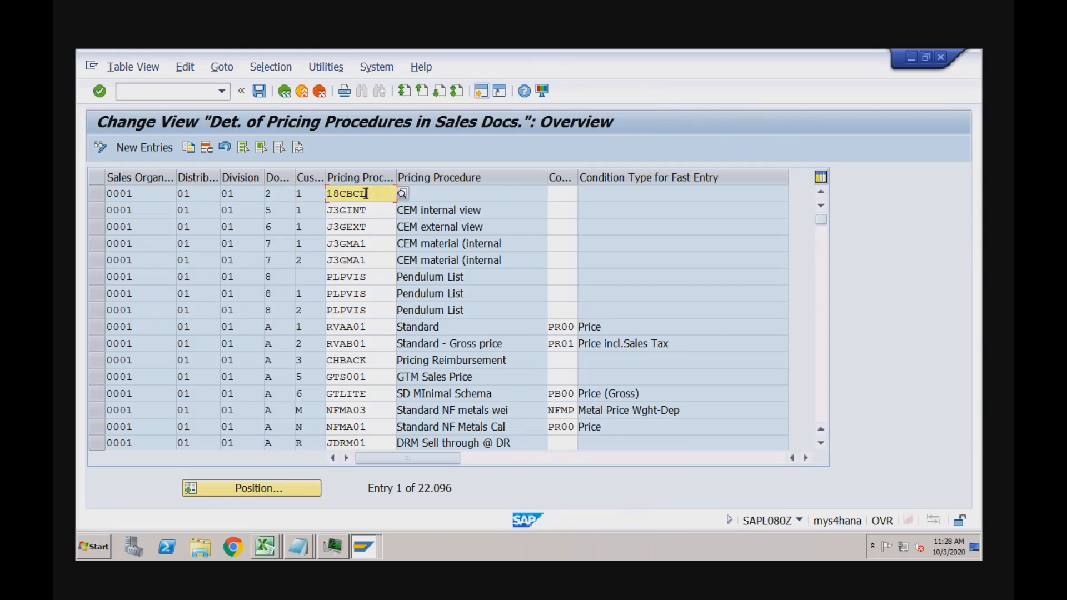
click(305, 213)
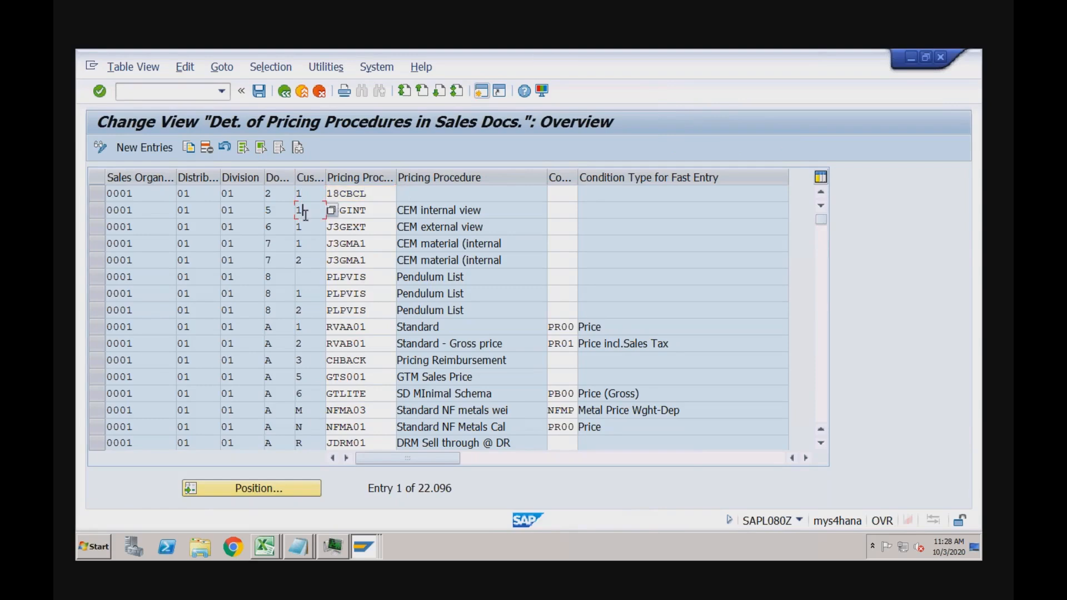
click(372, 209)
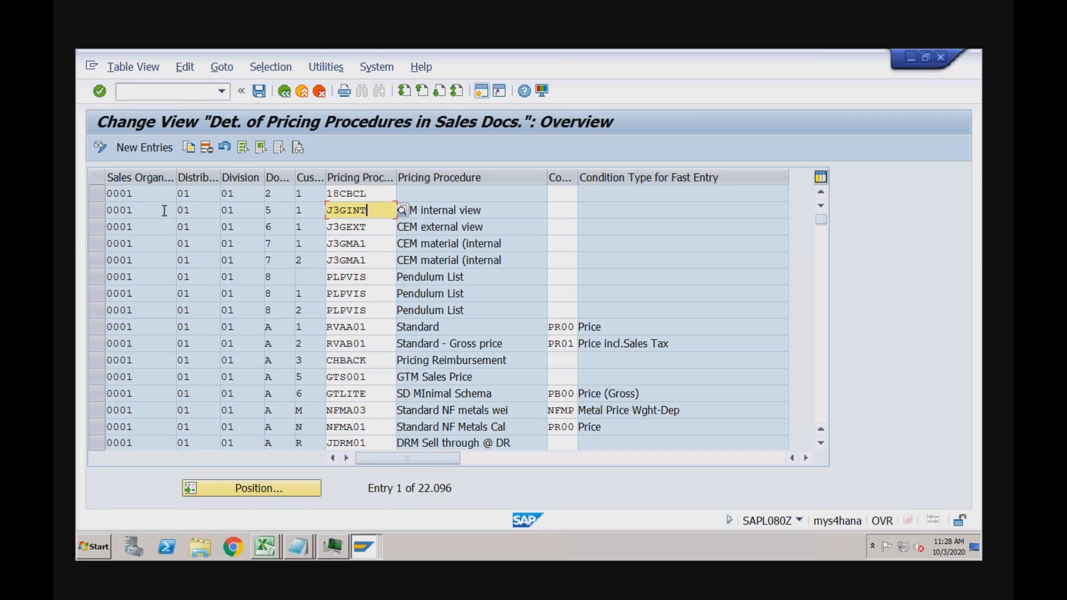
click(147, 195)
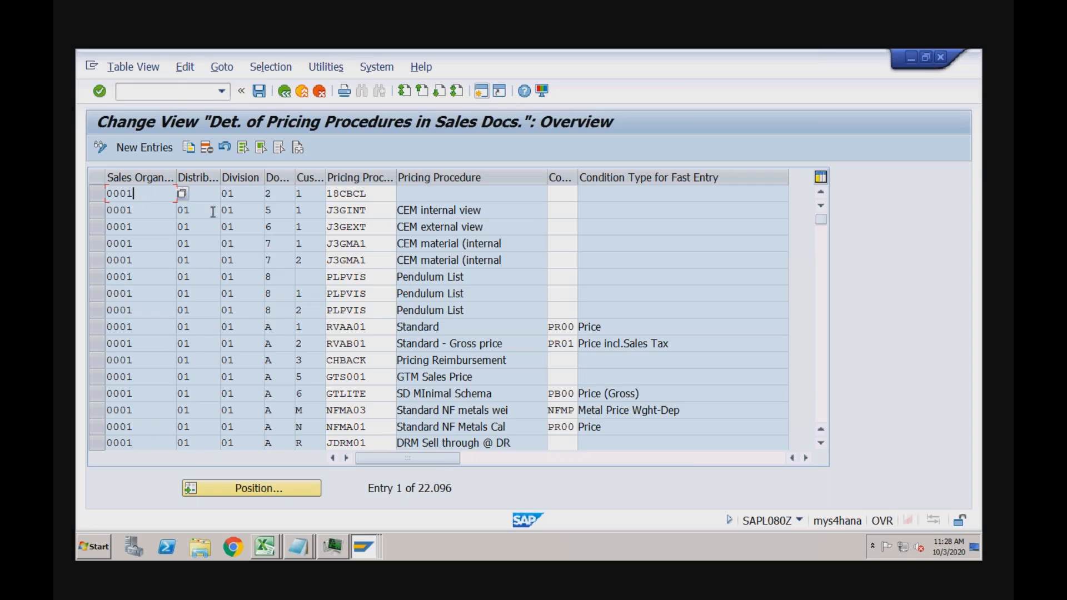
click(237, 211)
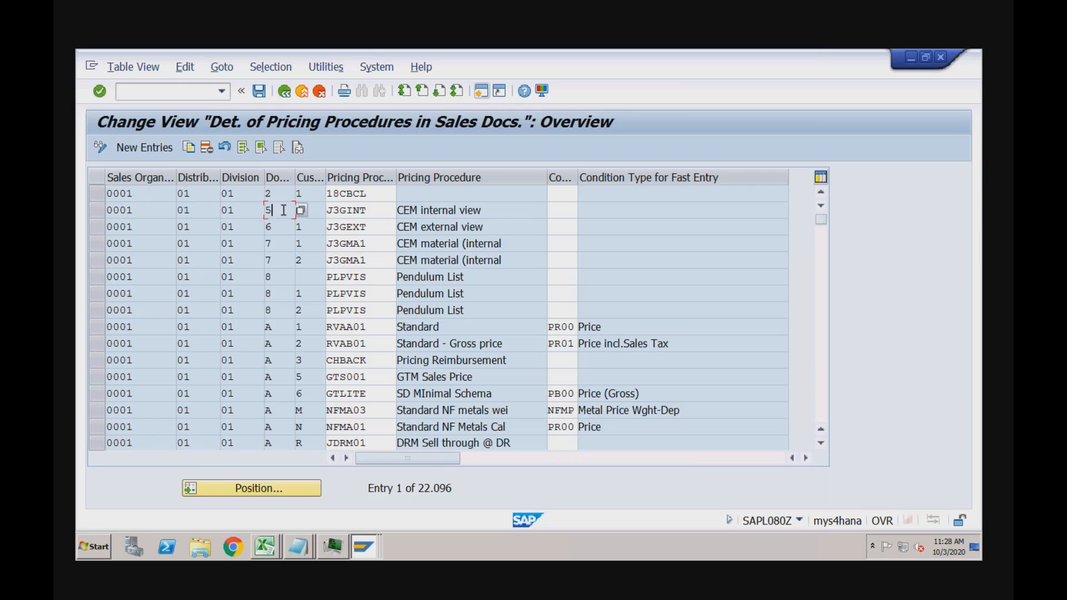
click(371, 193)
click(374, 225)
click(375, 247)
click(374, 278)
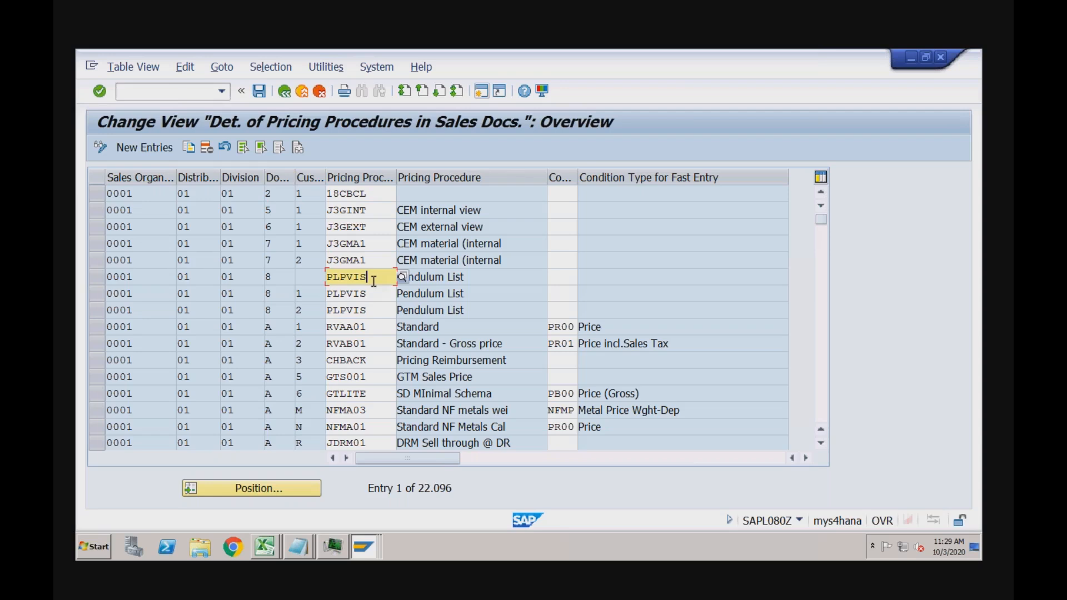
click(285, 91)
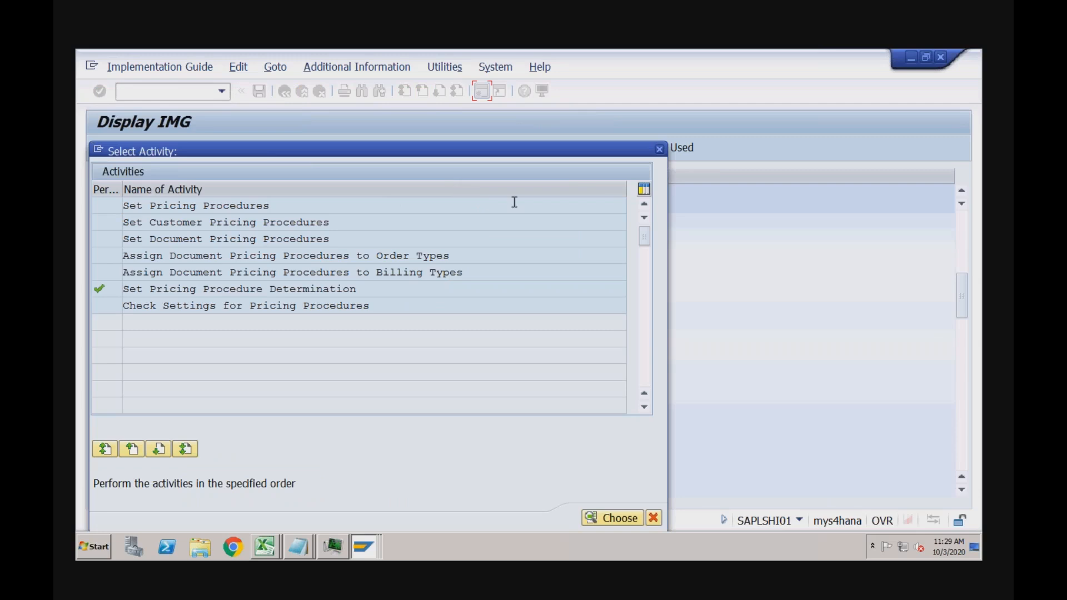
click(660, 148)
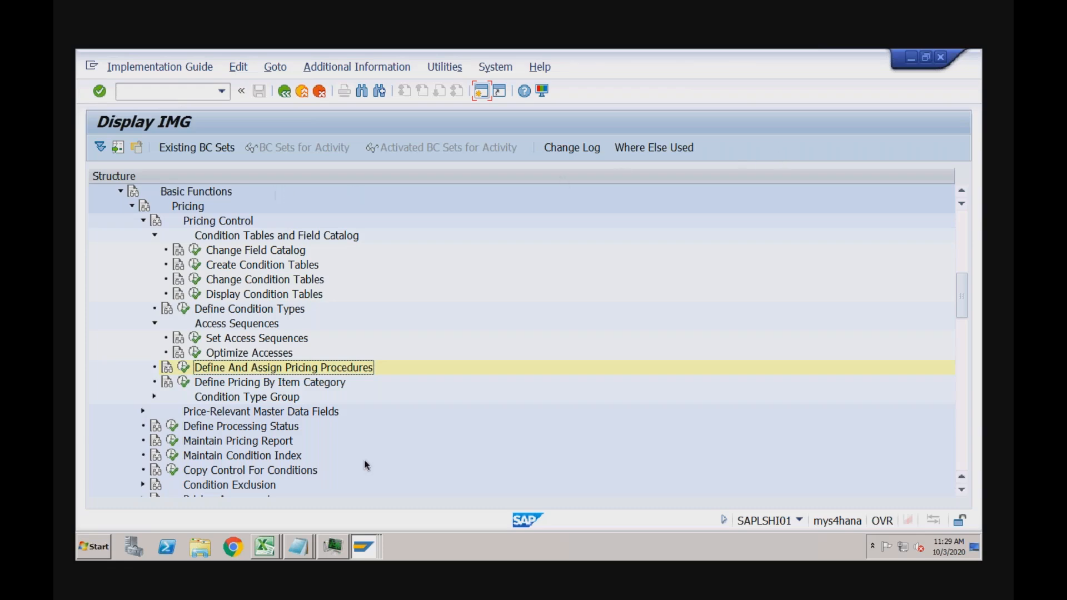
Open VA01 in a new session from the Procedures overview and start order type OR for sales organization RECH, channel 02, division R1
click(362, 545)
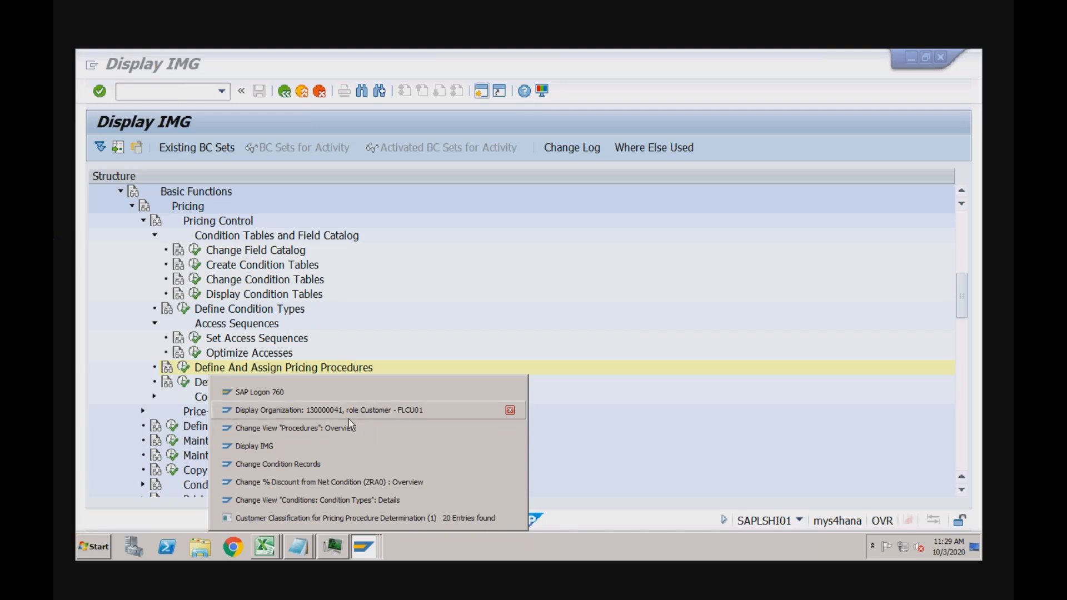
click(311, 425)
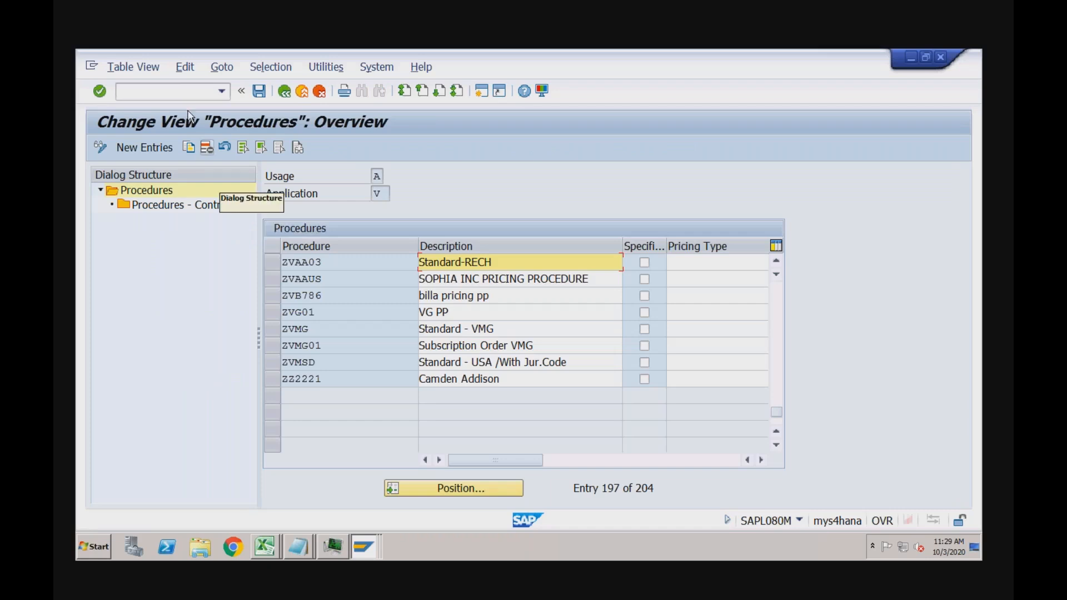
text(/)
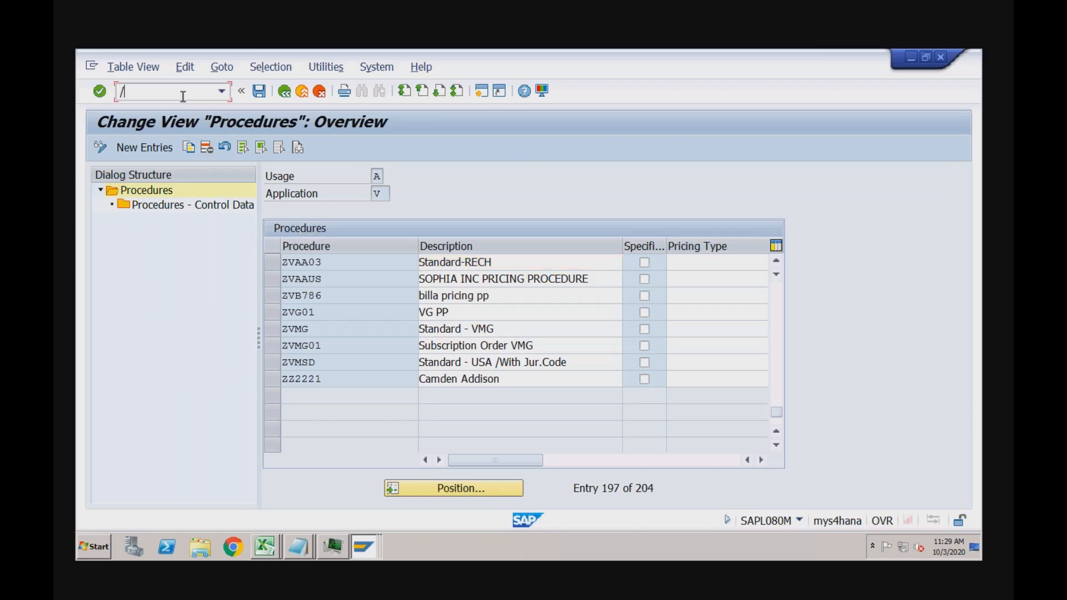
text(n)
text(va01)
key(Return)
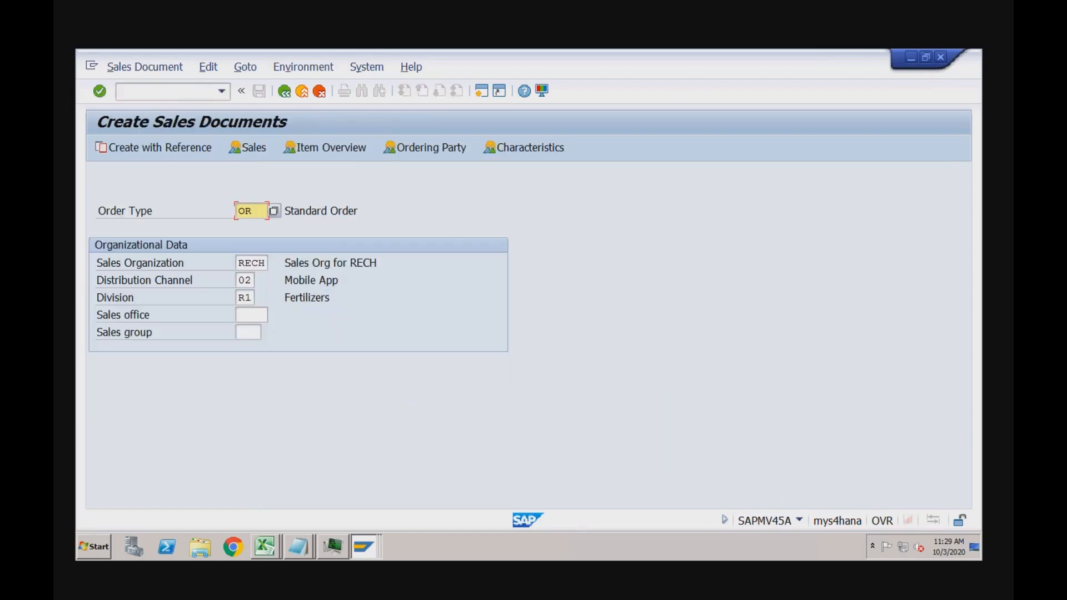
key(Return)
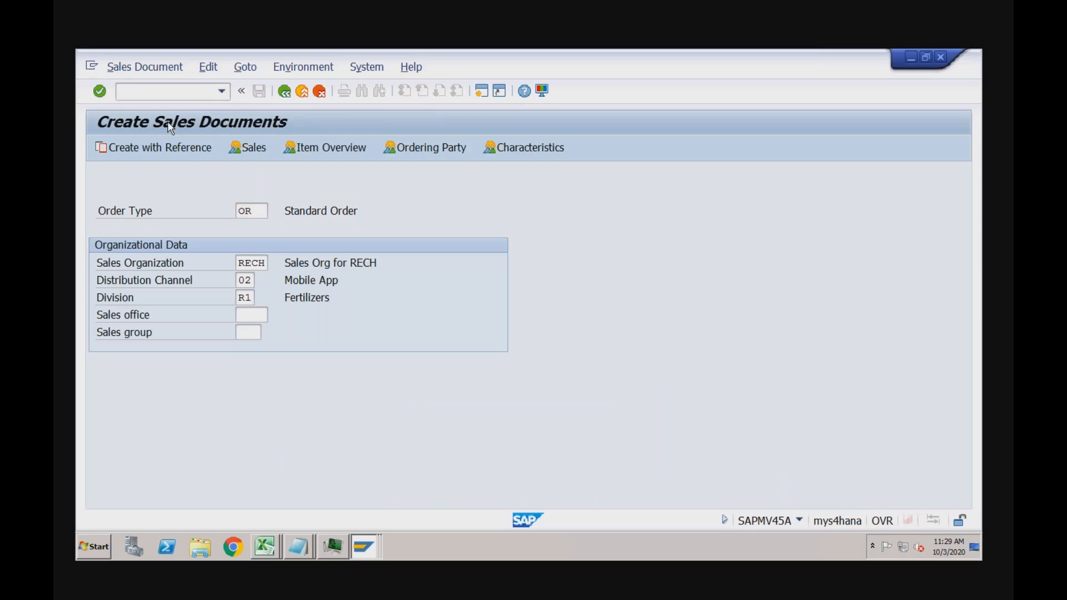
Enter the sold-to party's customer number and the customer reference Test in the order header
text(9)
key(Down)
key(Return)
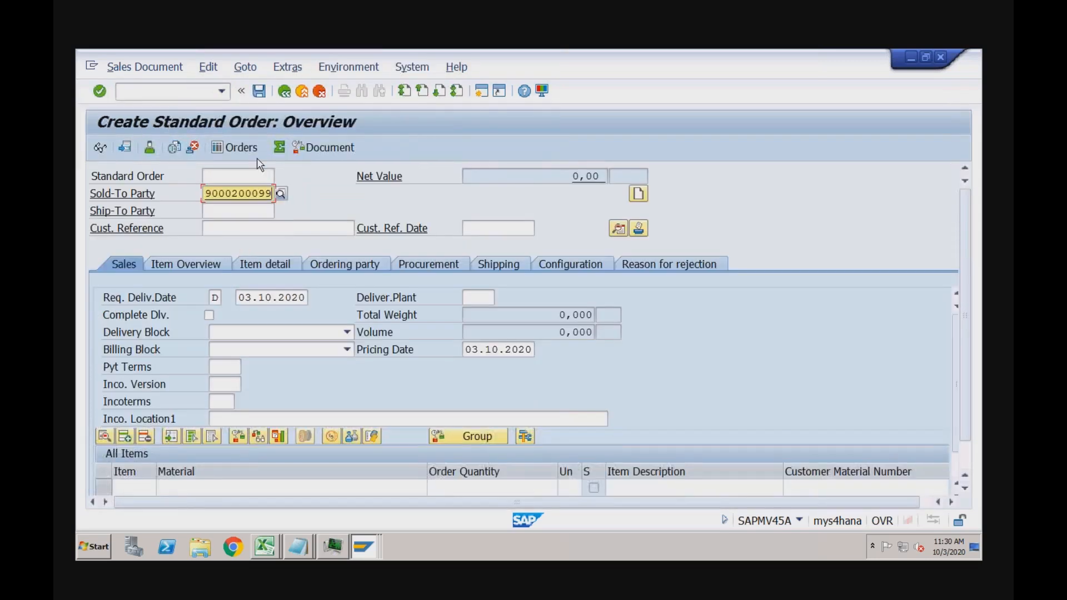
click(249, 227)
key(space)
key(Down)
key(Return)
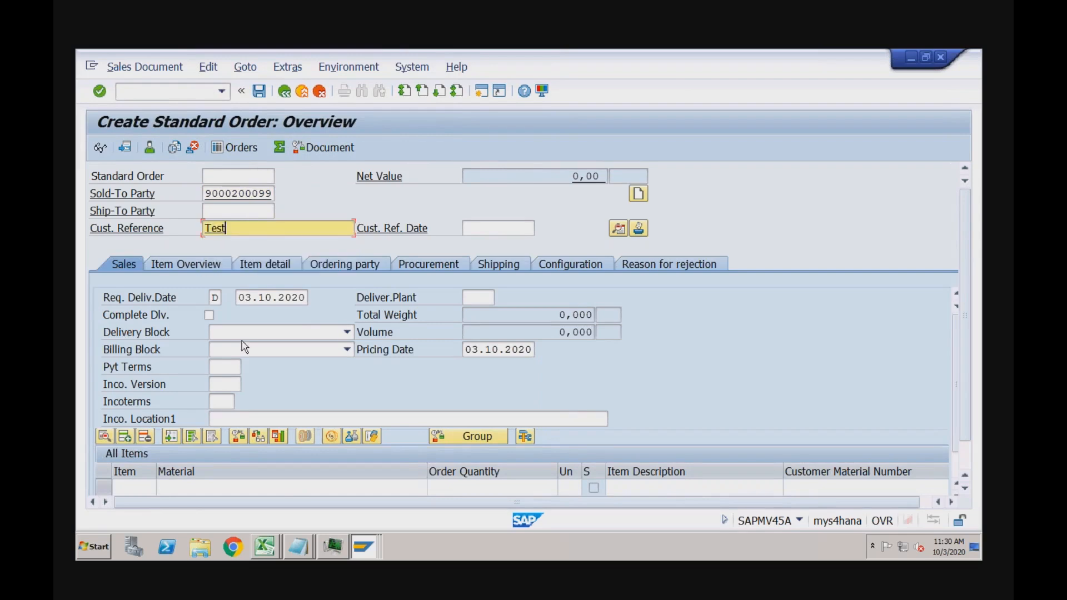
Set the payment terms to 0001, the Incoterms to CFR and Inco. Location1 to test
click(229, 366)
key(space)
key(Down)
key(Return)
click(224, 401)
key(space)
key(Down)
key(Return)
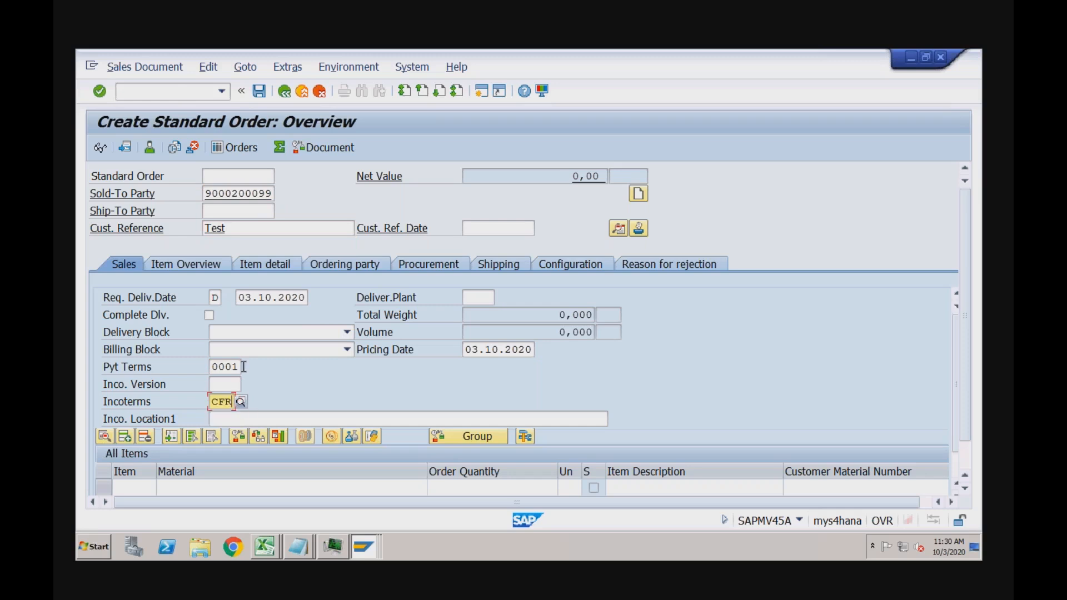
click(249, 418)
text(test)
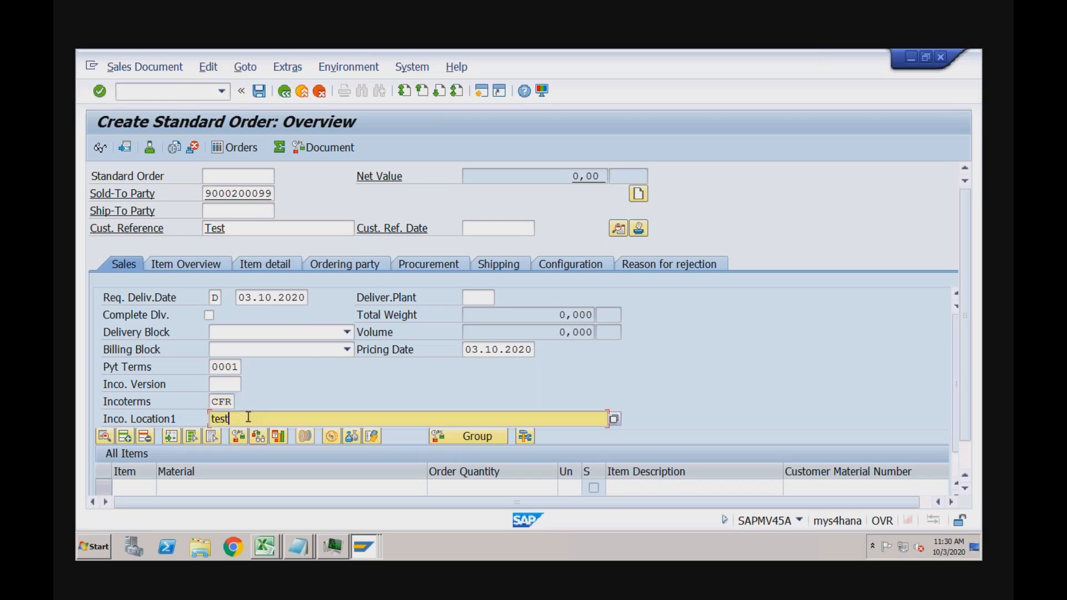
Add the material TRADING_GOODS with an order quantity of 10 as the order's first item
click(210, 489)
key(space)
key(Down)
key(Return)
key(Tab)
text(10)
Assign plant RC01 to the TRADING_GOODS item and save the standard order
key(Tab)
key(Tab)
key(Tab)
key(Tab)
key(Tab)
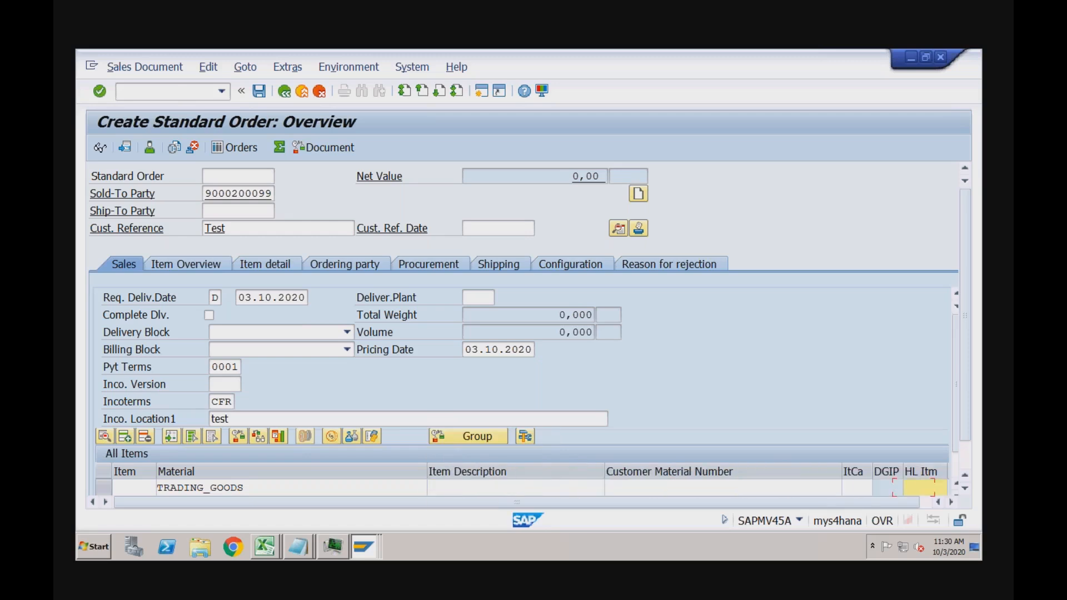
key(Tab)
key(Tab)
key(Tab)
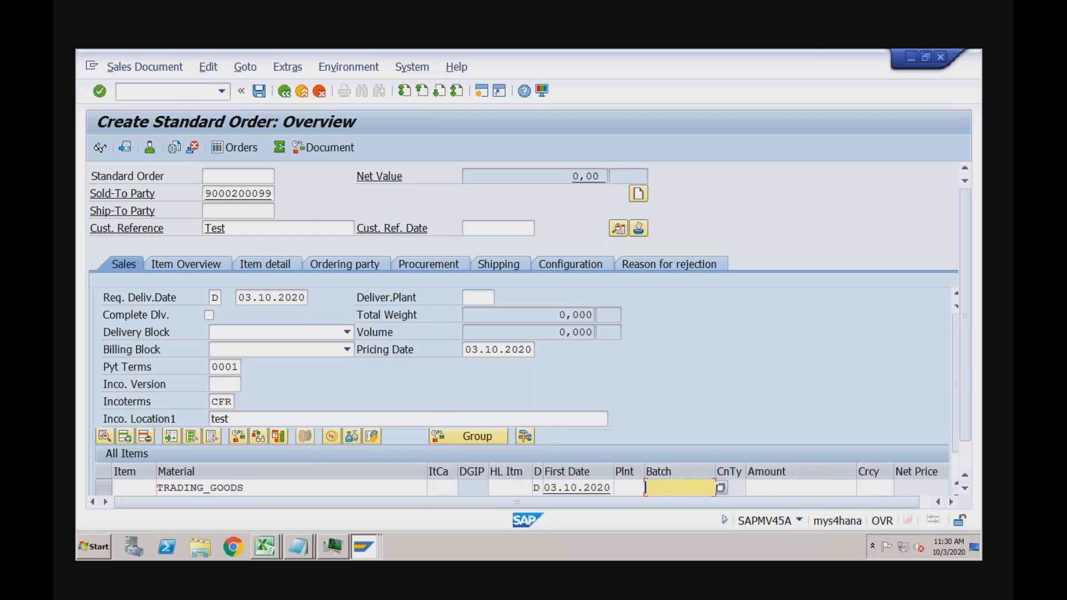
key(Tab)
key(shift+Tab)
key(shift+Tab)
text(RC01)
key(Return)
key(Return)
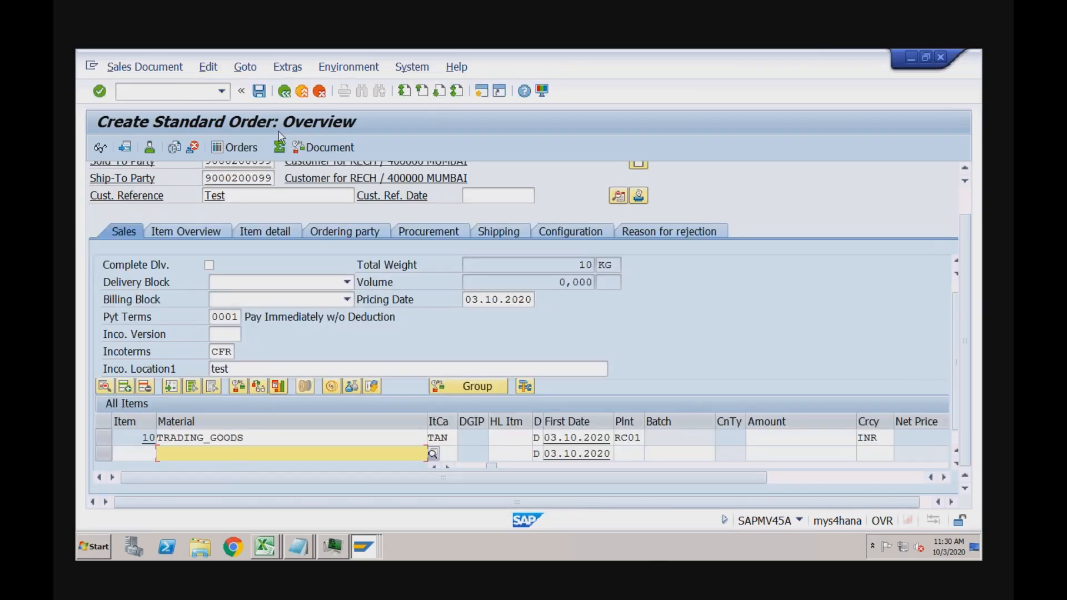
click(259, 91)
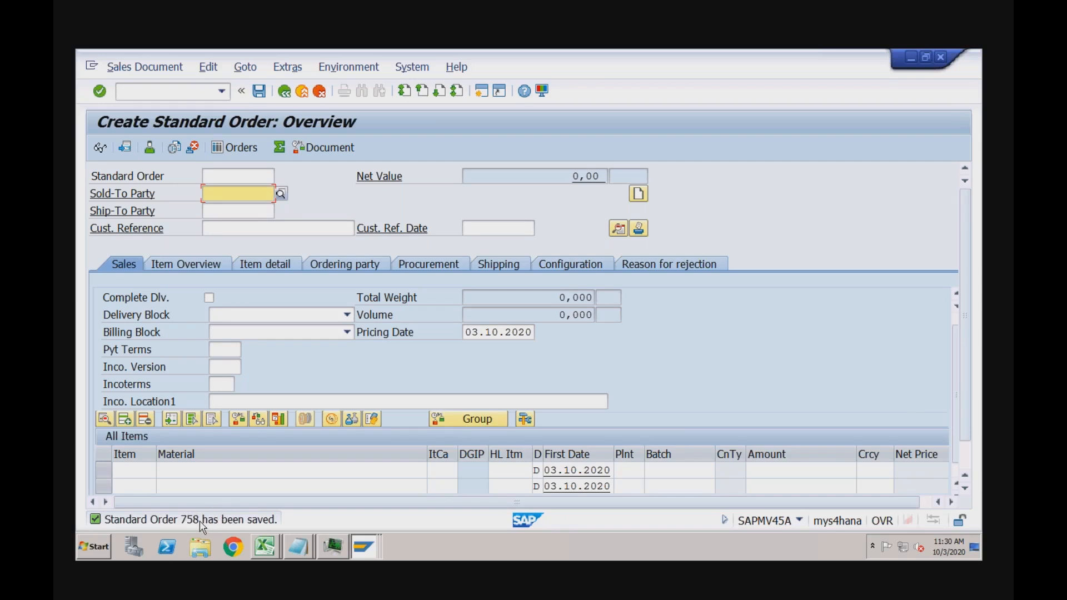
Switch to the Change Condition Records session and open the newly saved standard order there in display mode
click(174, 93)
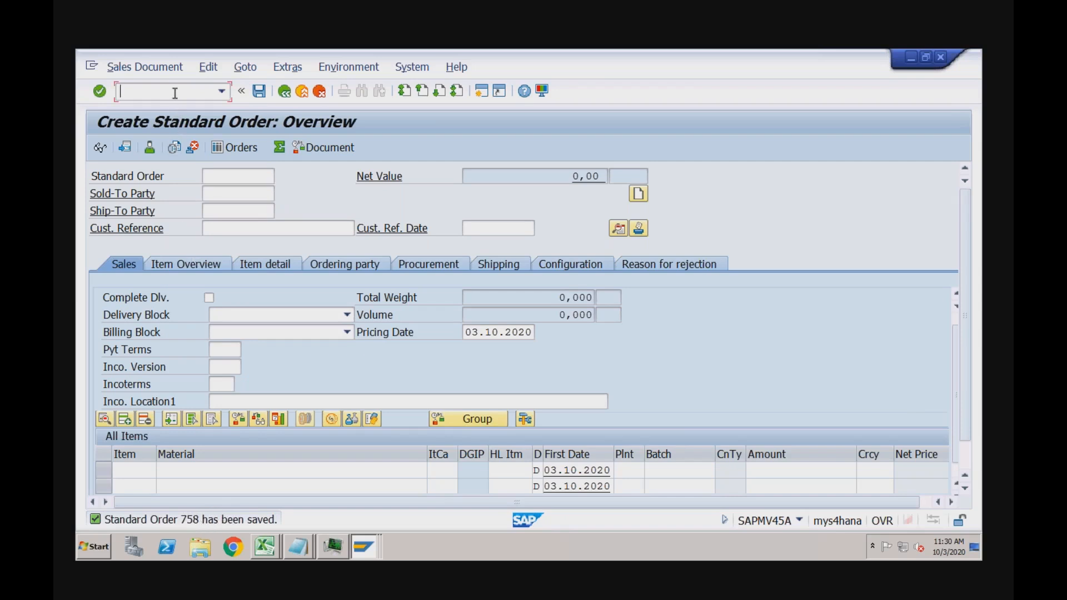
text(/n)
key(BackSpace)
click(151, 76)
click(148, 120)
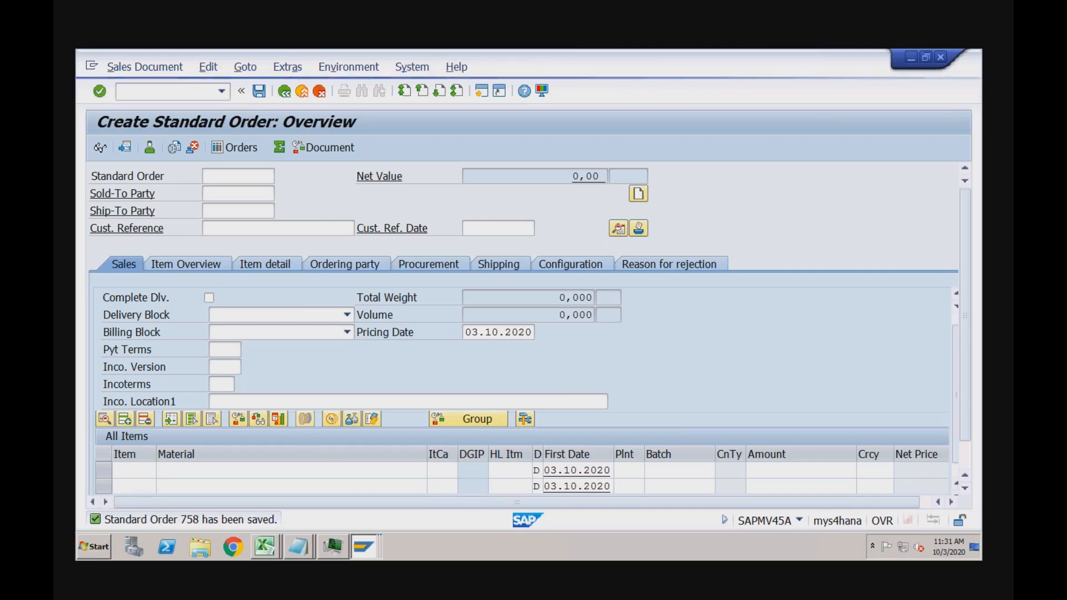
click(364, 537)
click(337, 472)
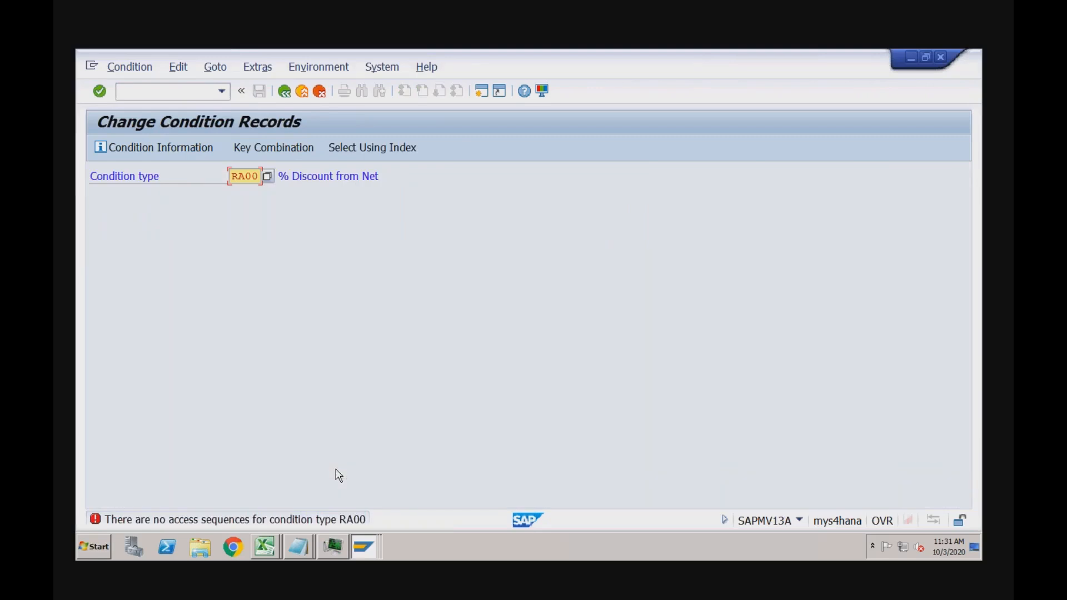
click(191, 94)
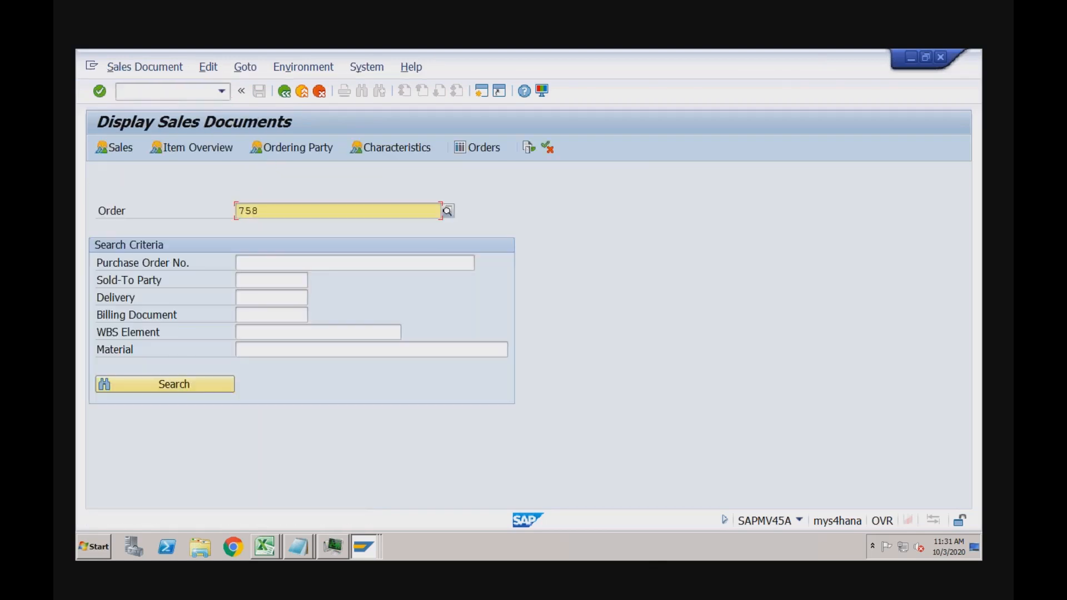
key(Return)
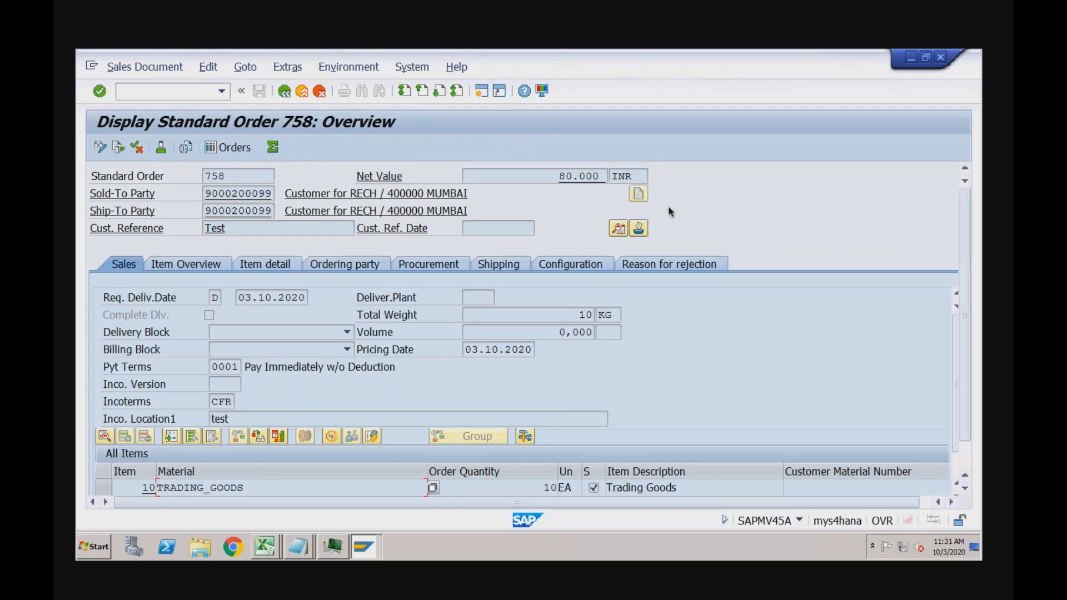
Examine the TRADING_GOODS item's pricing conditions, and compare the delivery dates and confirmed quantities of its schedule lines
double_click(324, 485)
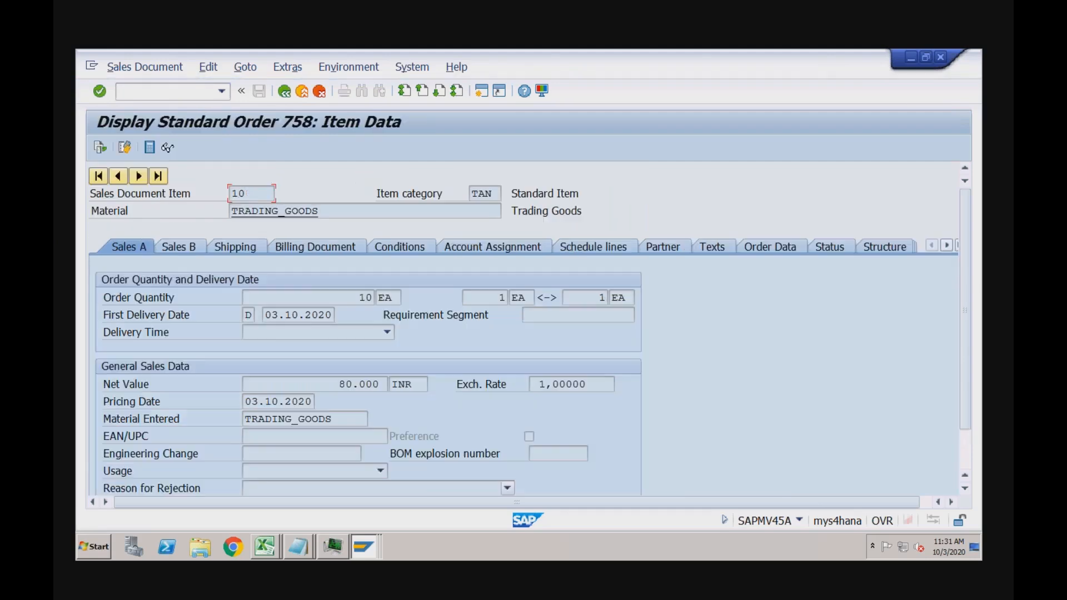
click(412, 252)
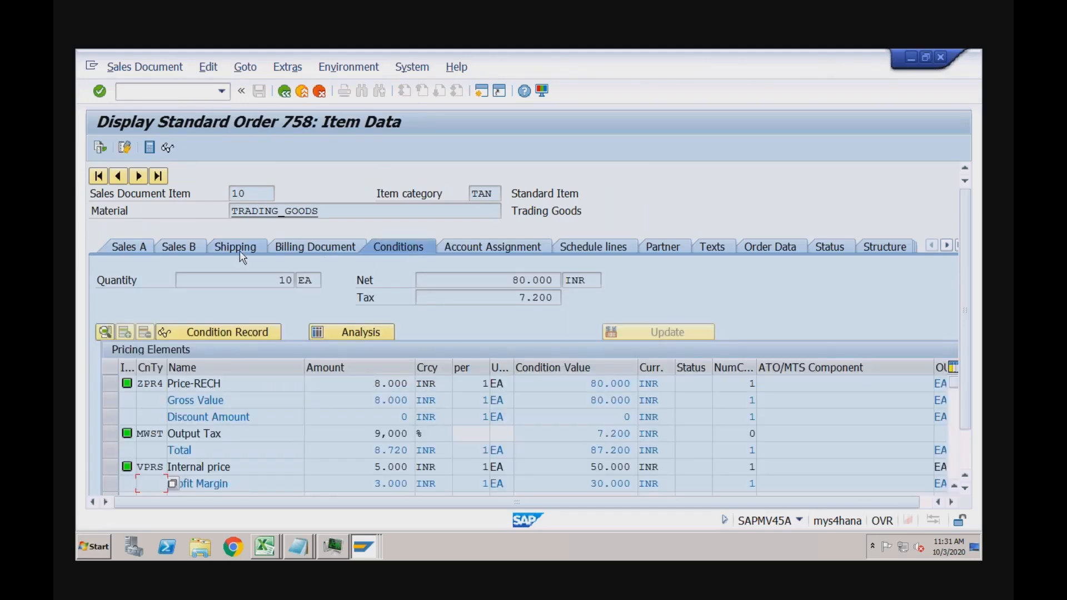
click(586, 248)
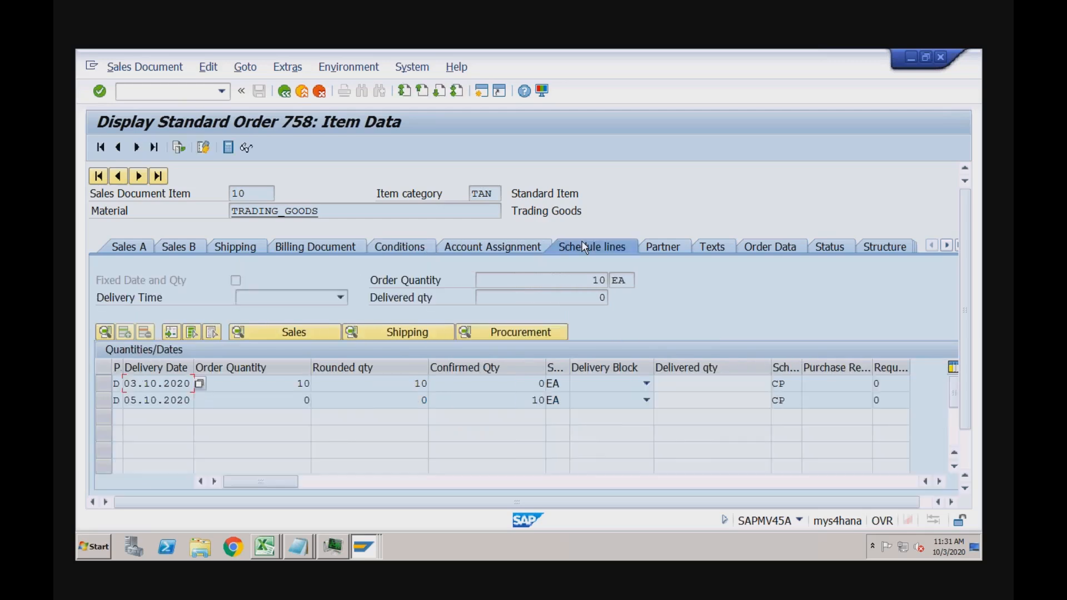
click(298, 384)
click(140, 400)
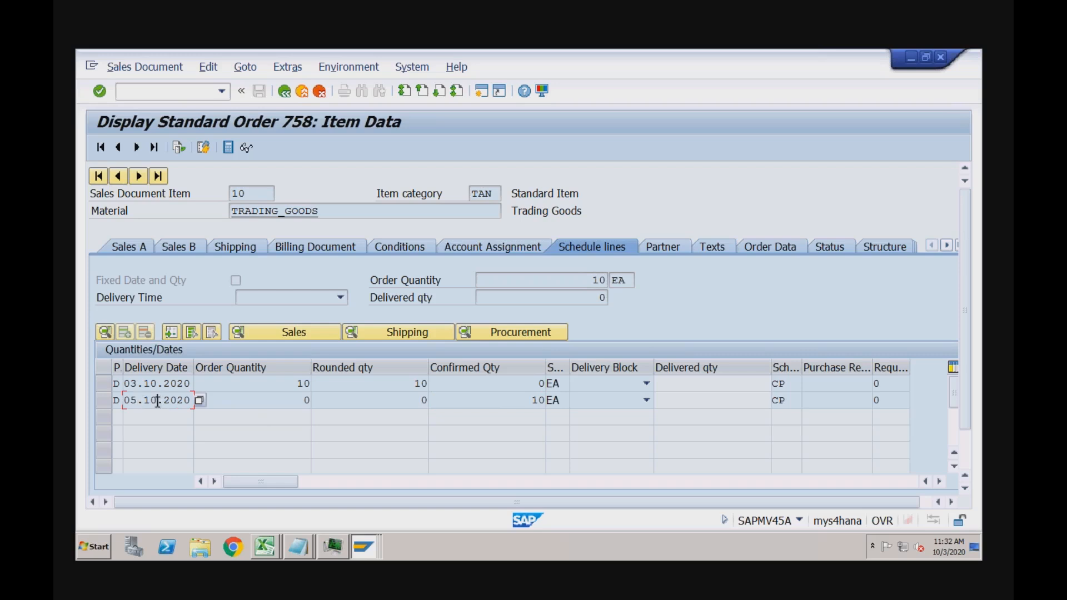
click(150, 383)
click(151, 400)
click(475, 403)
Open VL01N and start an outbound delivery for the saved order with shipping point RC01
click(198, 97)
text(/nvl01n)
key(Return)
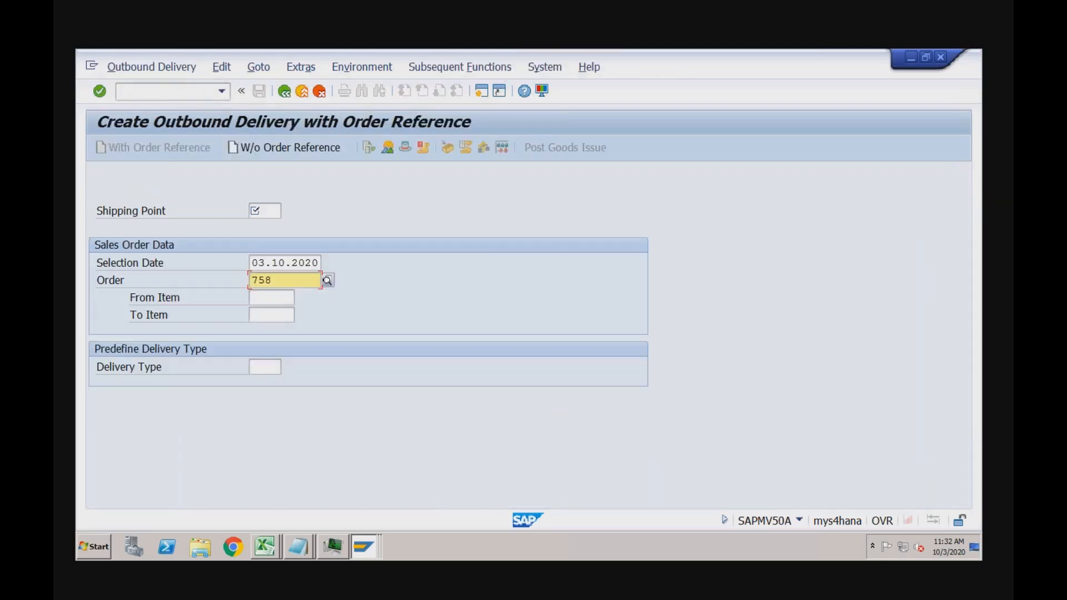
click(257, 209)
text(RECH)
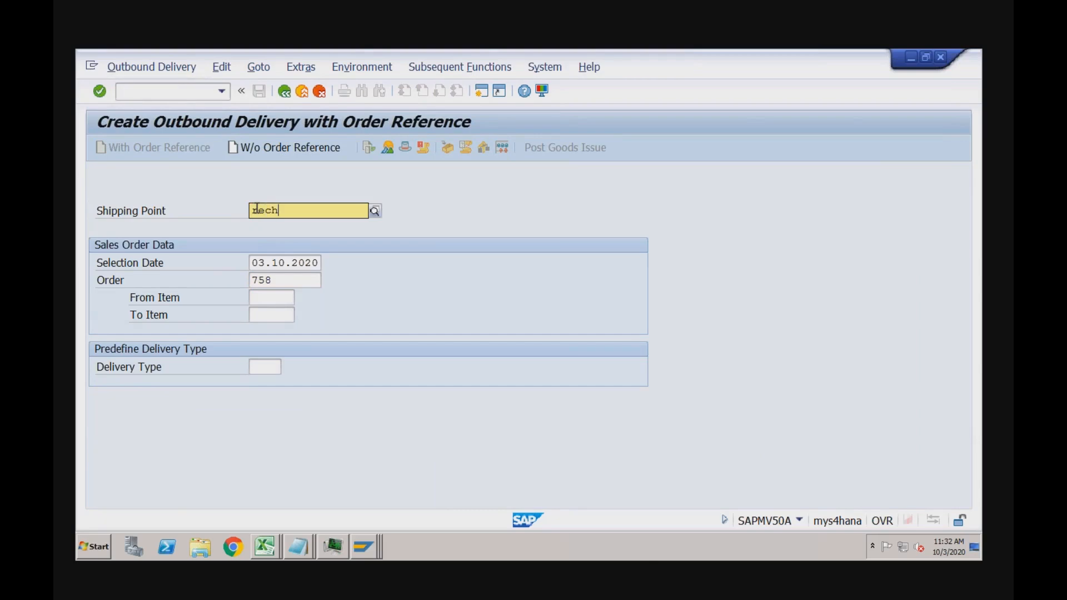
key(Return)
drag(251, 210, 279, 211)
text(rc0)
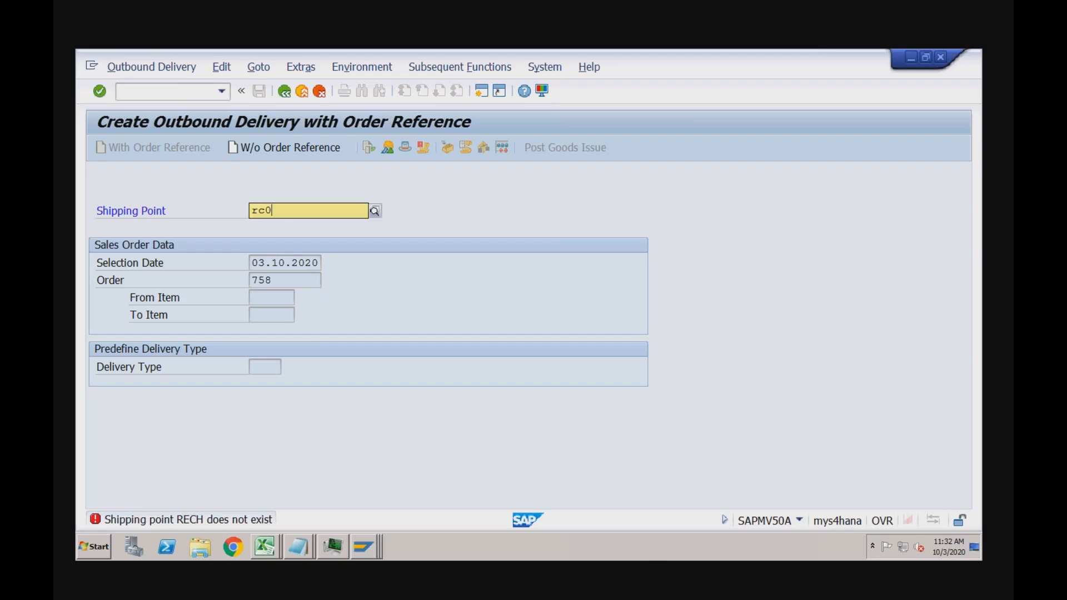
key(Return)
click(281, 211)
text(1)
key(Return)
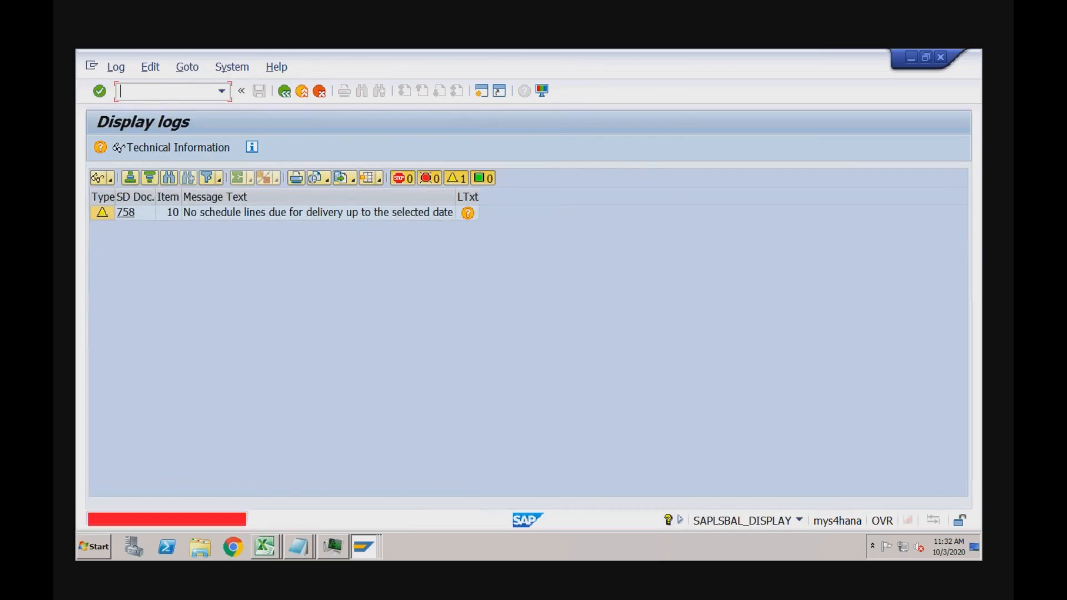
Leave the delivery log, move the selection date forward to cover the confirmed schedule line, and create the delivery
click(284, 91)
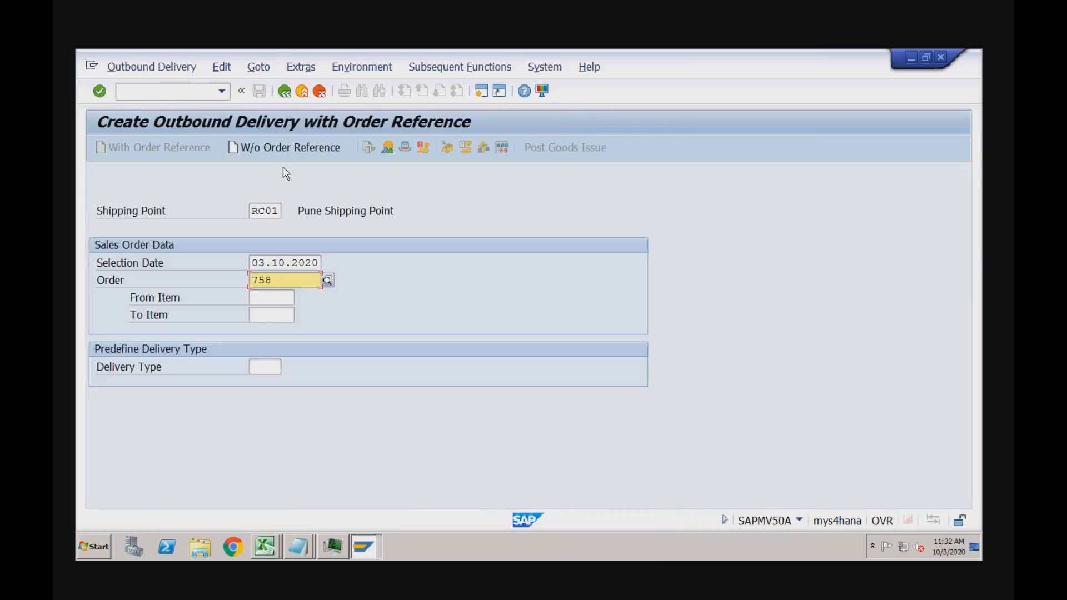
click(262, 263)
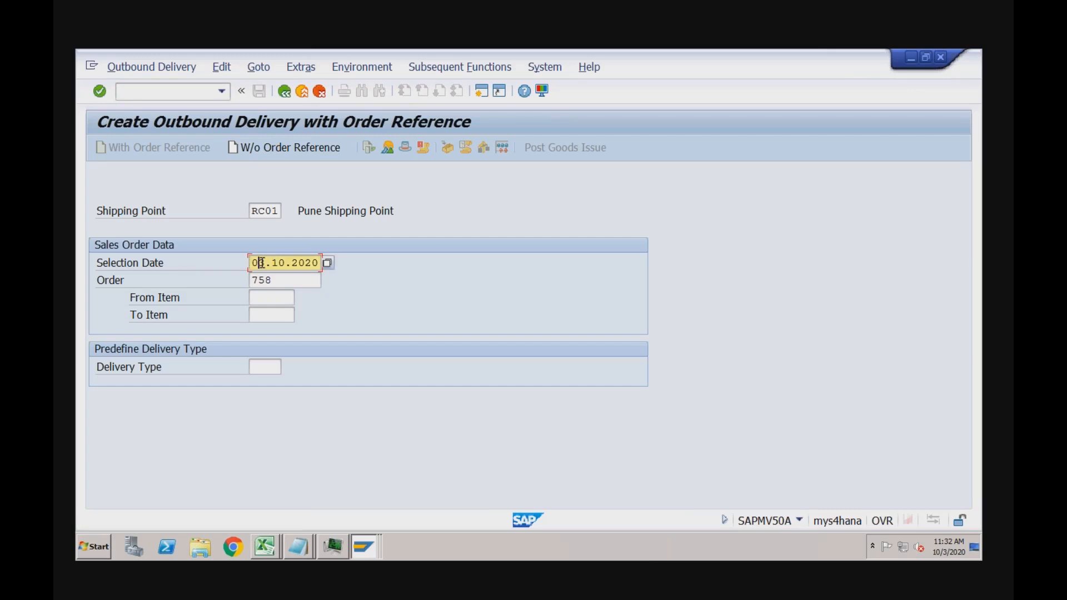
key(Return)
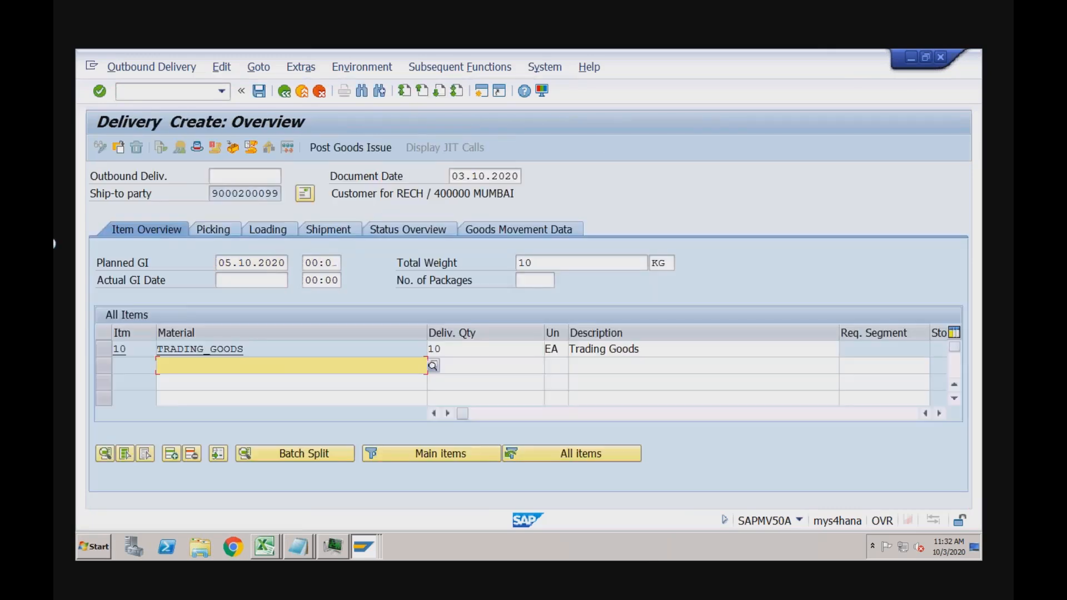
Set the delivery item's storage location to S001 and its picked quantity to 10 in the picking data
click(229, 232)
click(472, 349)
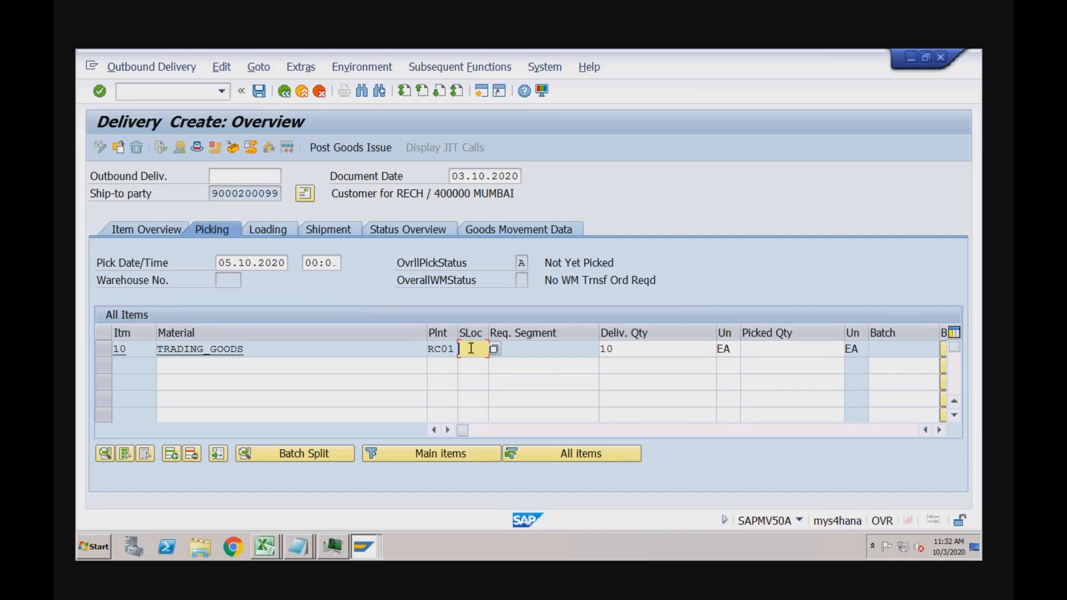
text(s001)
key(Tab)
key(Tab)
key(Tab)
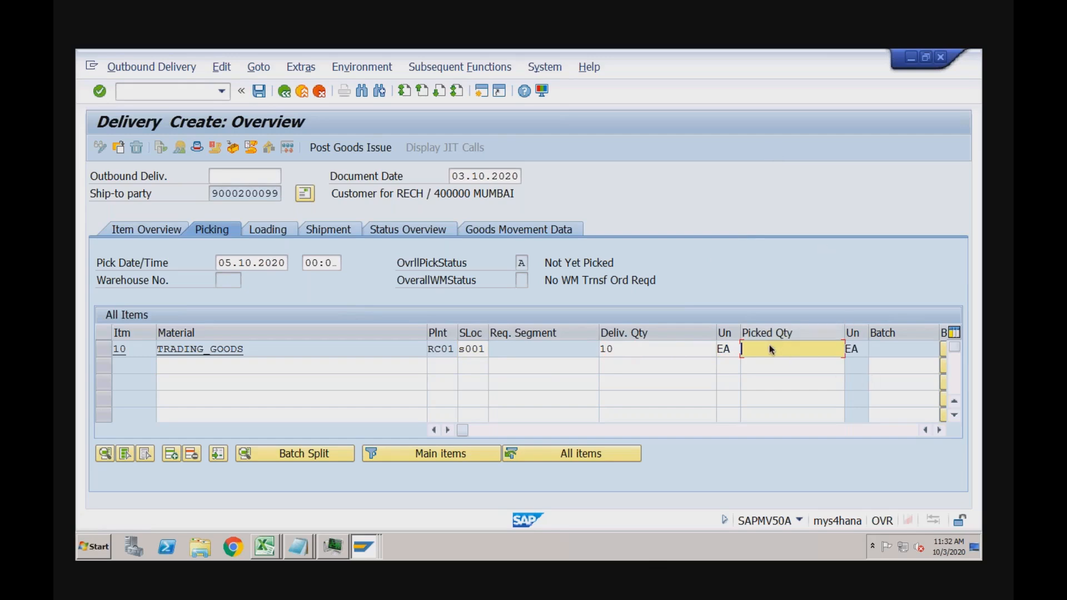
text(1-)
key(BackSpace)
text(0)
key(Return)
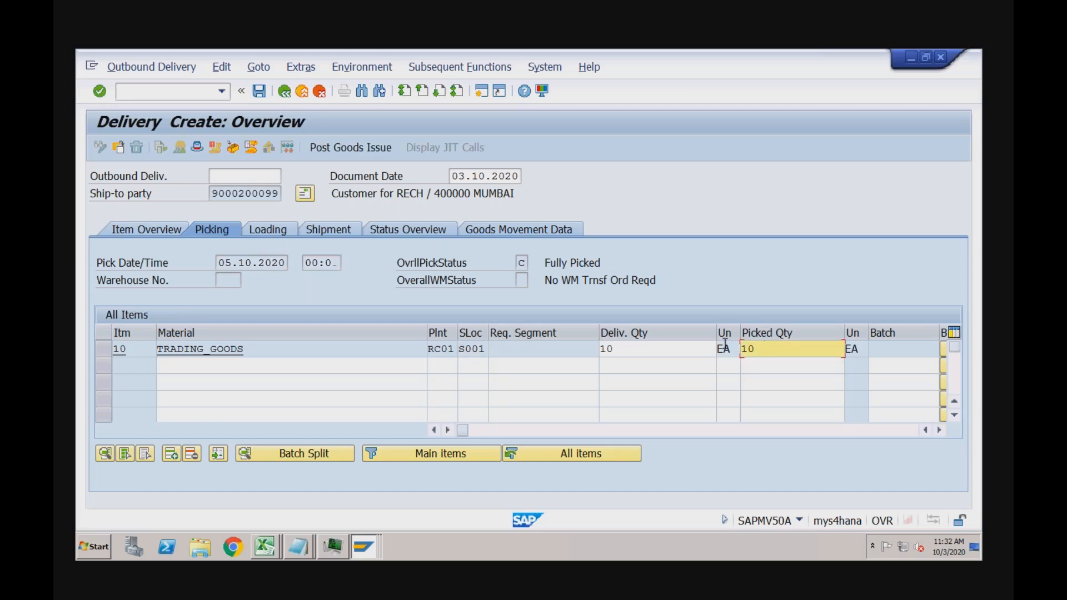
Try to post the goods issue for the delivery and inspect the entry in the goods movement error log
click(367, 151)
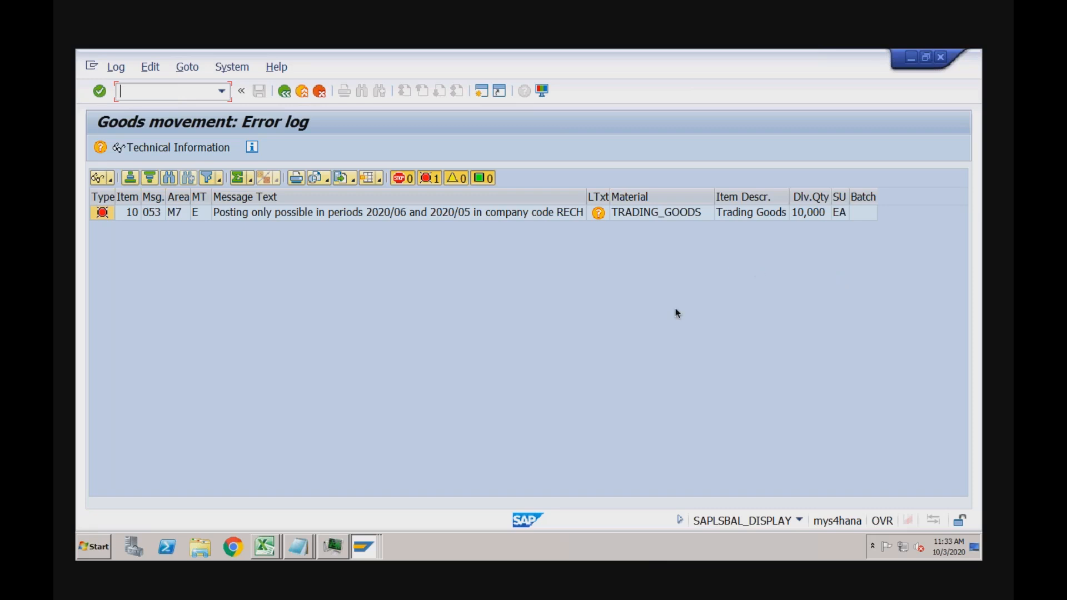
click(627, 309)
click(471, 220)
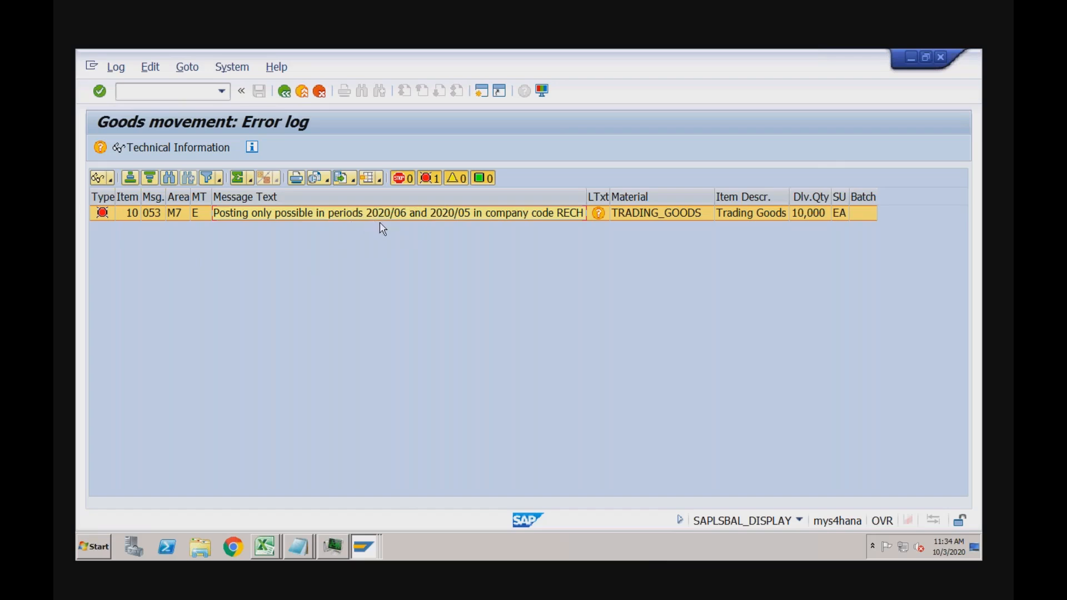
Switch to the Display IMG session and open transaction MMPV for closing material master periods there
click(481, 92)
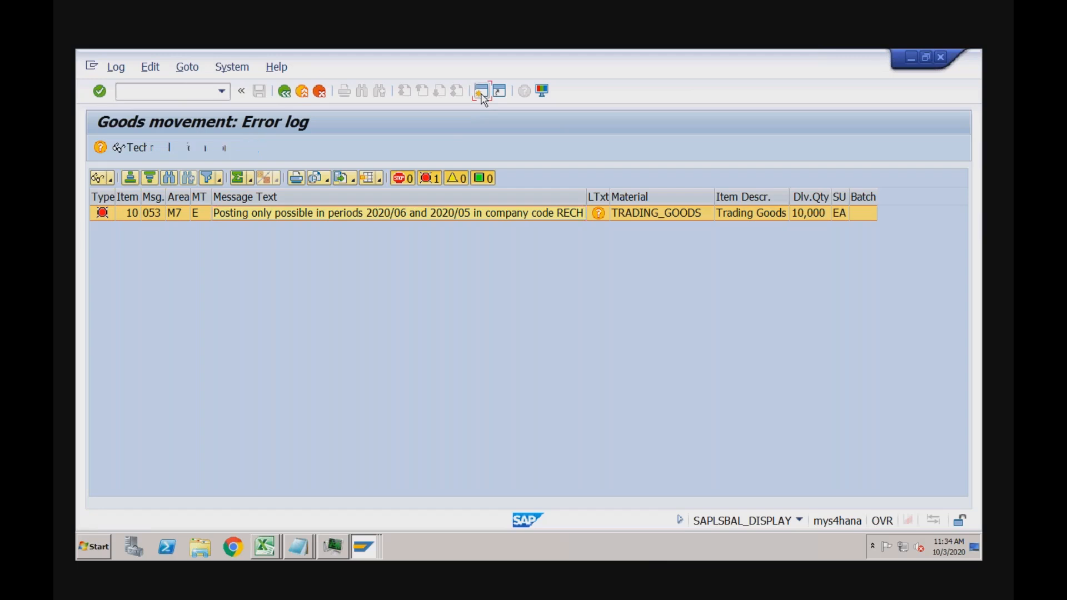
click(533, 488)
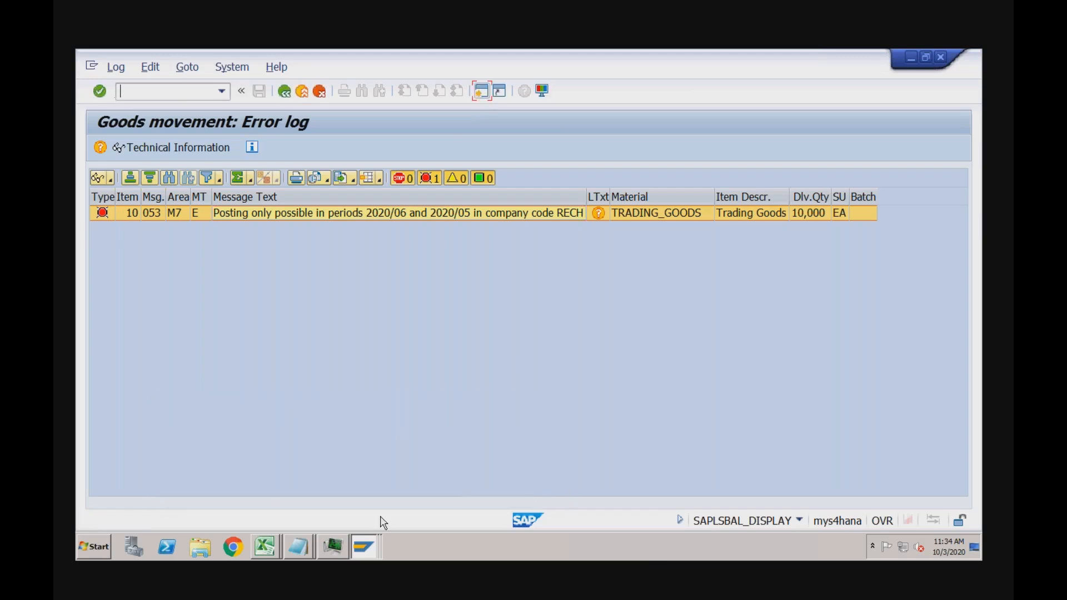
click(364, 547)
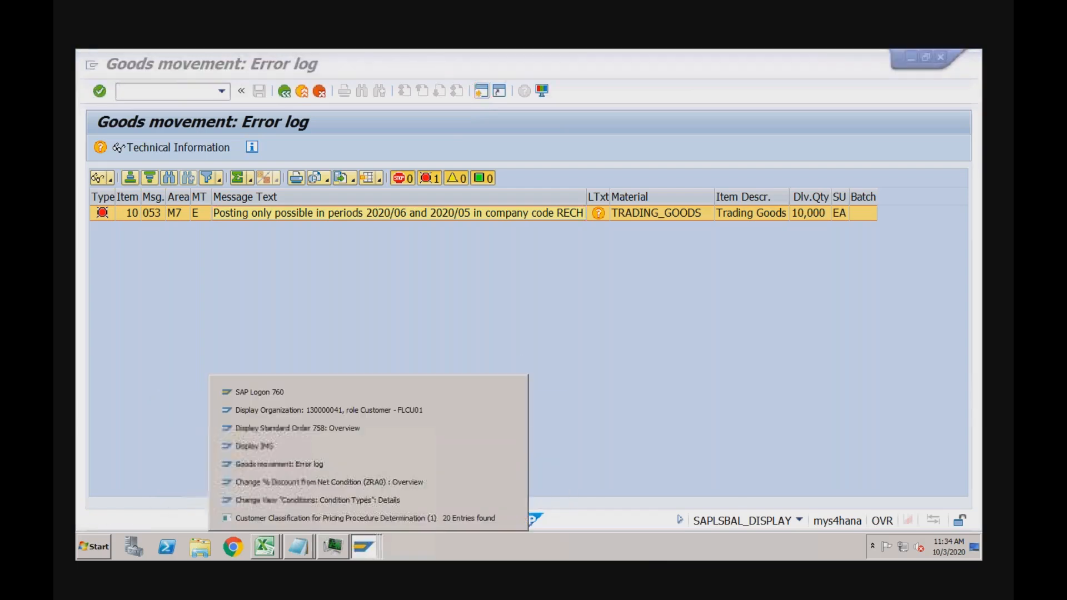
click(363, 448)
click(203, 90)
text(/nmmpv)
key(Return)
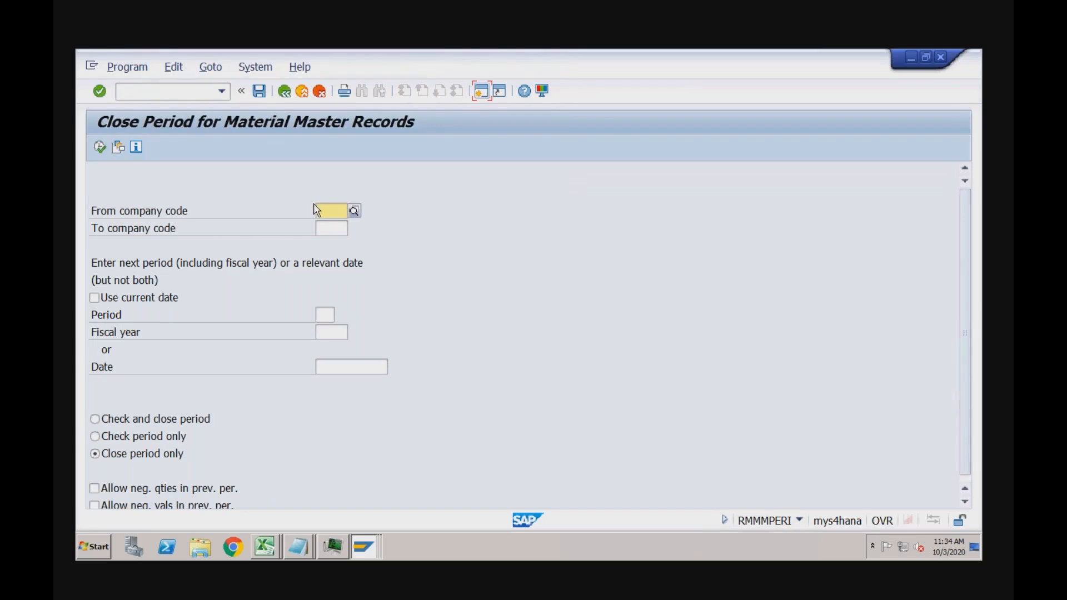
Run the period closing from company code RECH with period 7 and fiscal year 2020
text(rech)
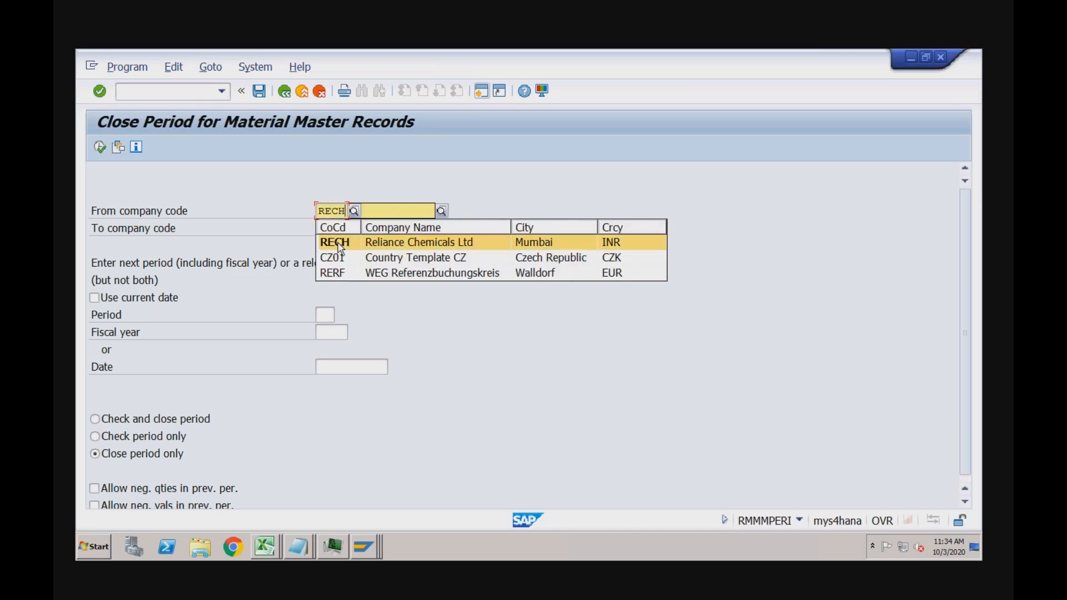
click(341, 244)
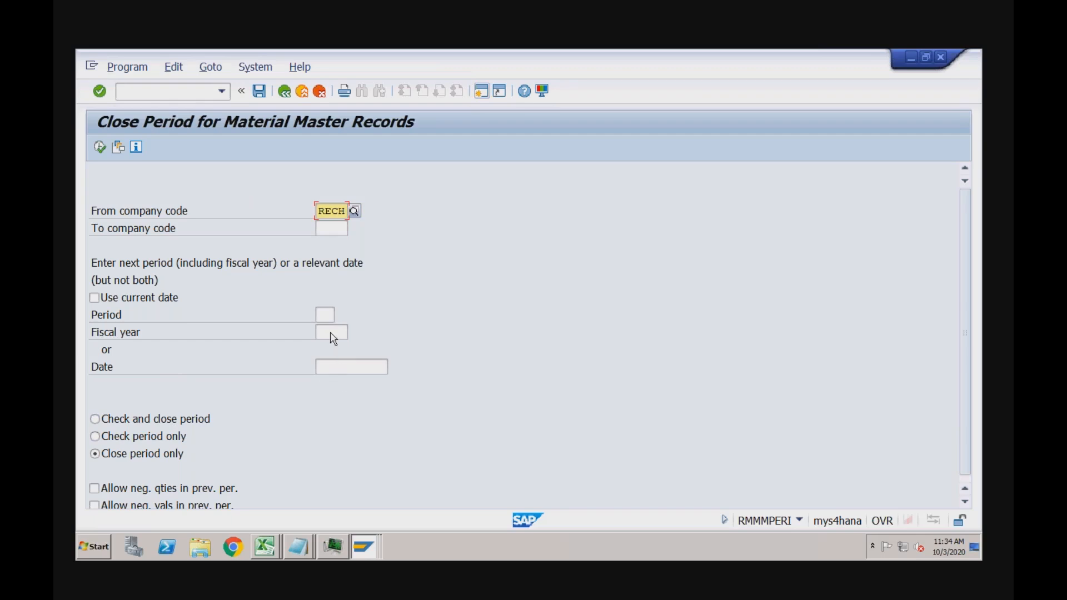
click(329, 317)
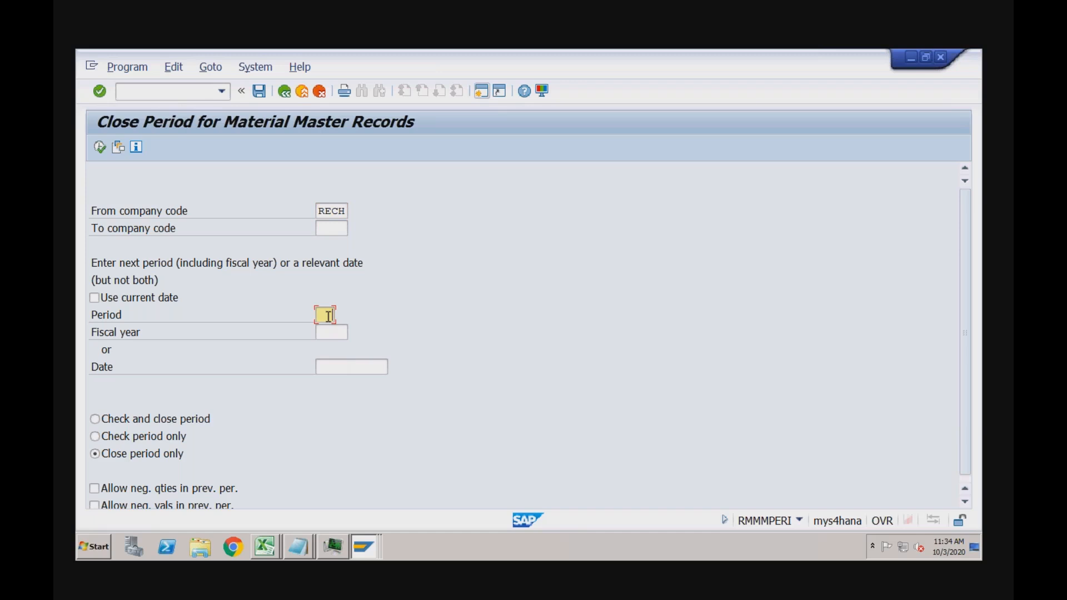
text(7)
click(326, 332)
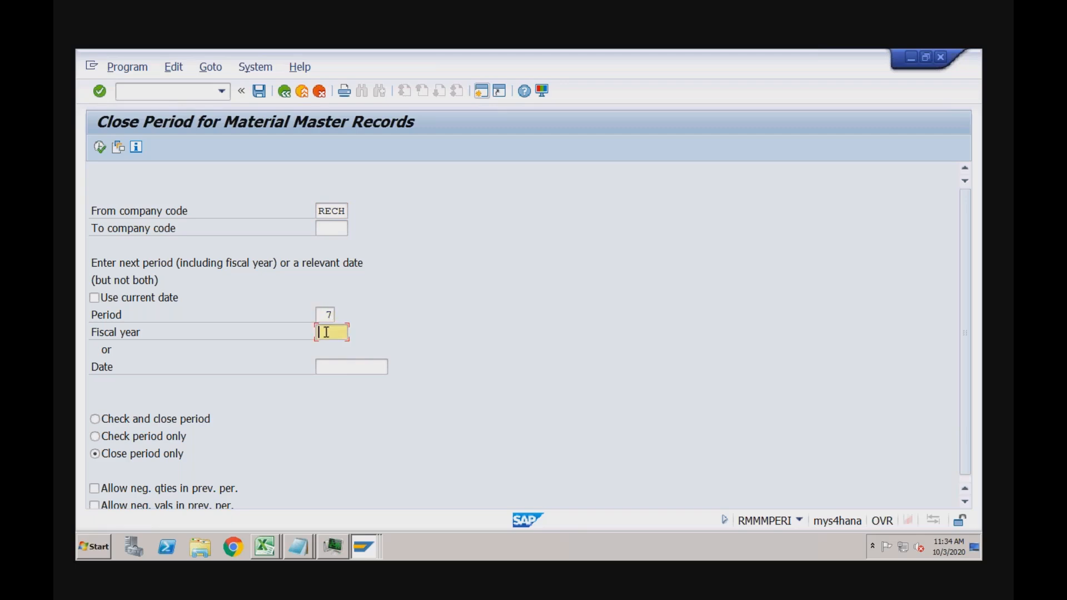
text(2020)
key(Return)
click(101, 149)
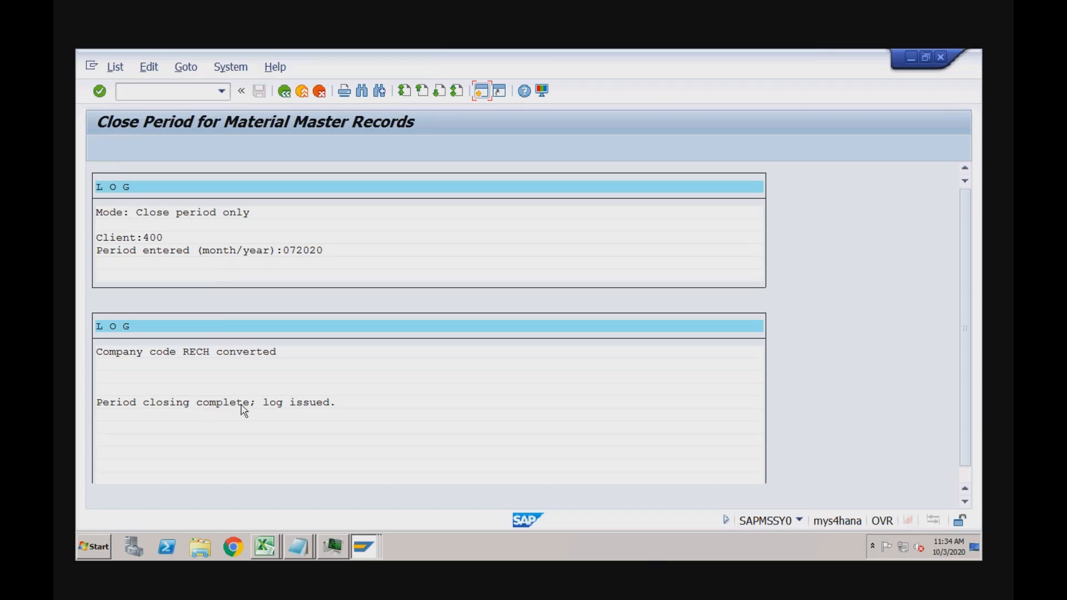
Switch back to the goods movement error log session, leave the log and post the goods issue for the outbound delivery
click(365, 546)
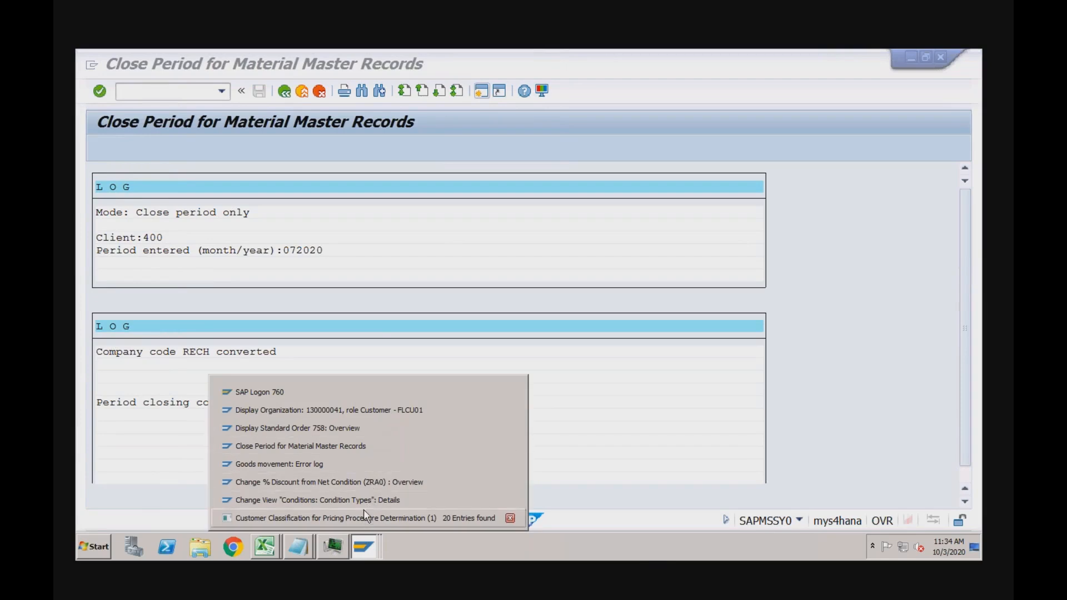
click(363, 465)
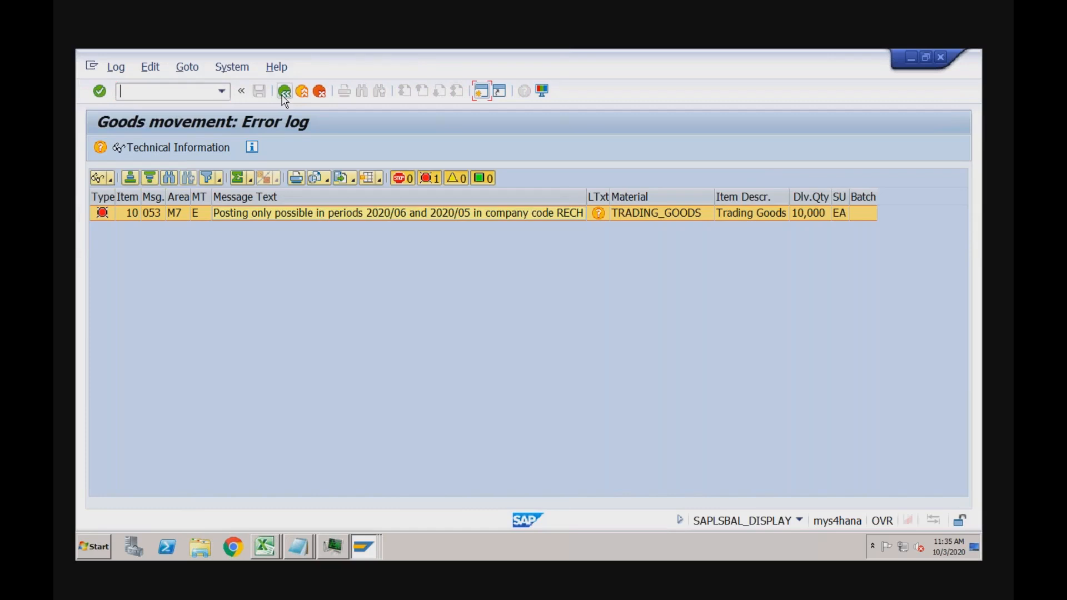
click(284, 94)
click(350, 146)
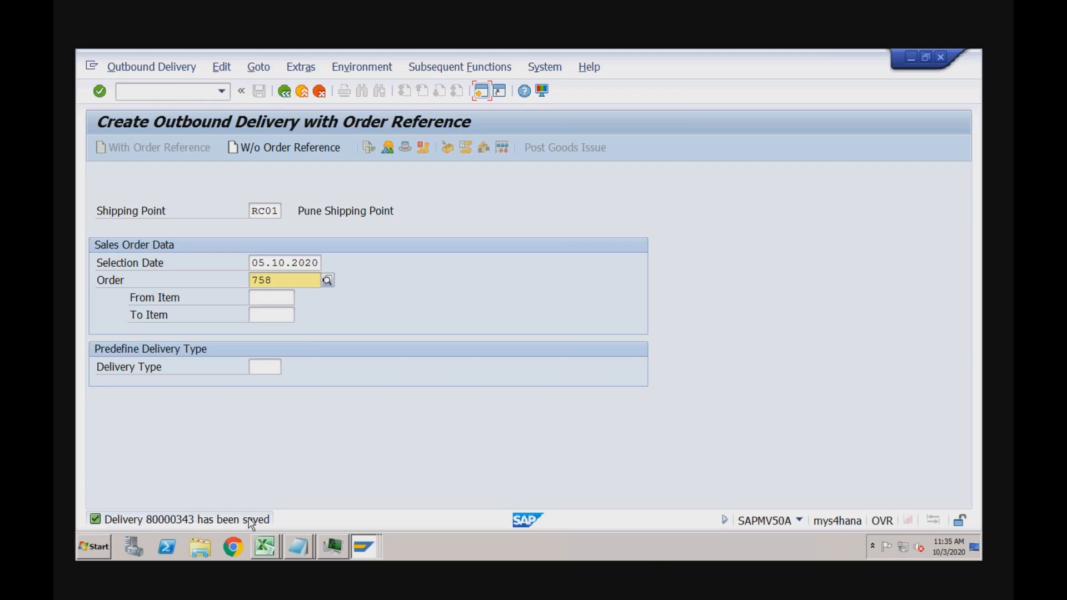
Open transaction VF01 and create the F2 invoice for the saved delivery up to the overview of billing items
click(290, 284)
click(120, 90)
text(/nvf)
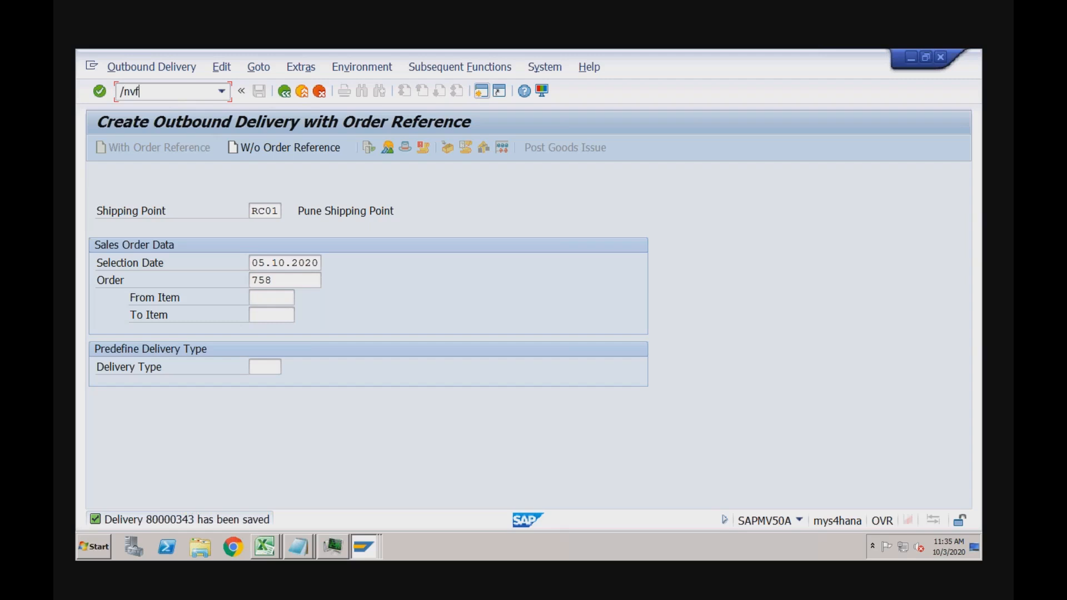
text(01)
key(Return)
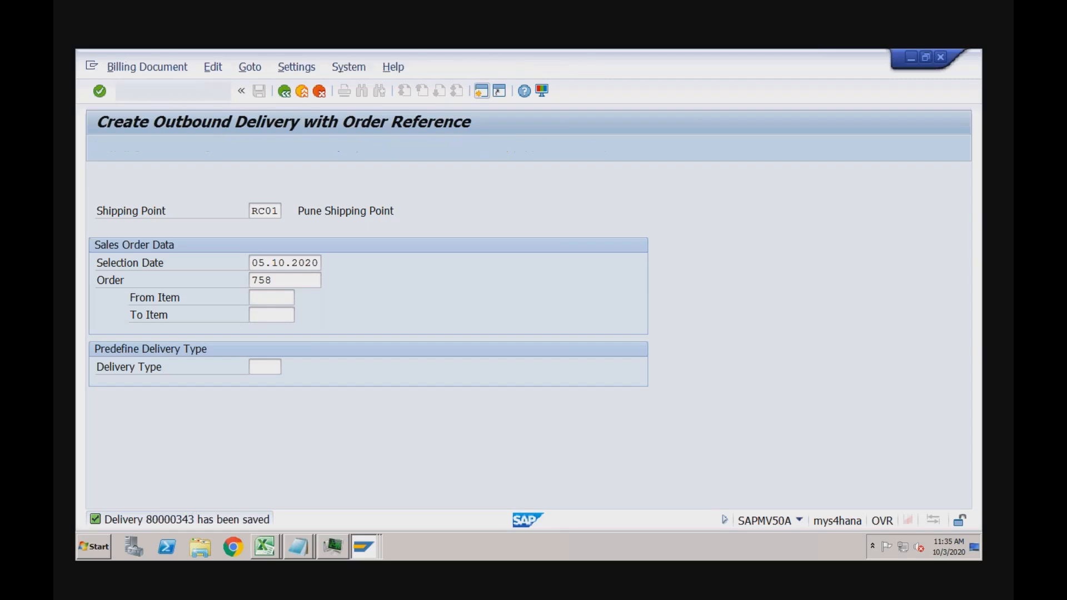
key(Return)
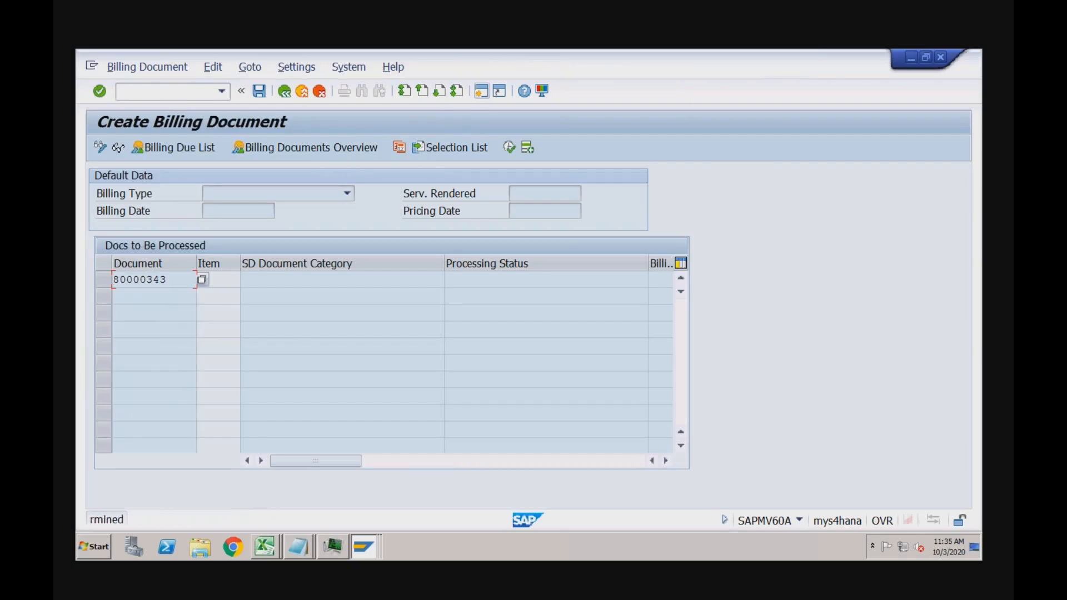
key(Return)
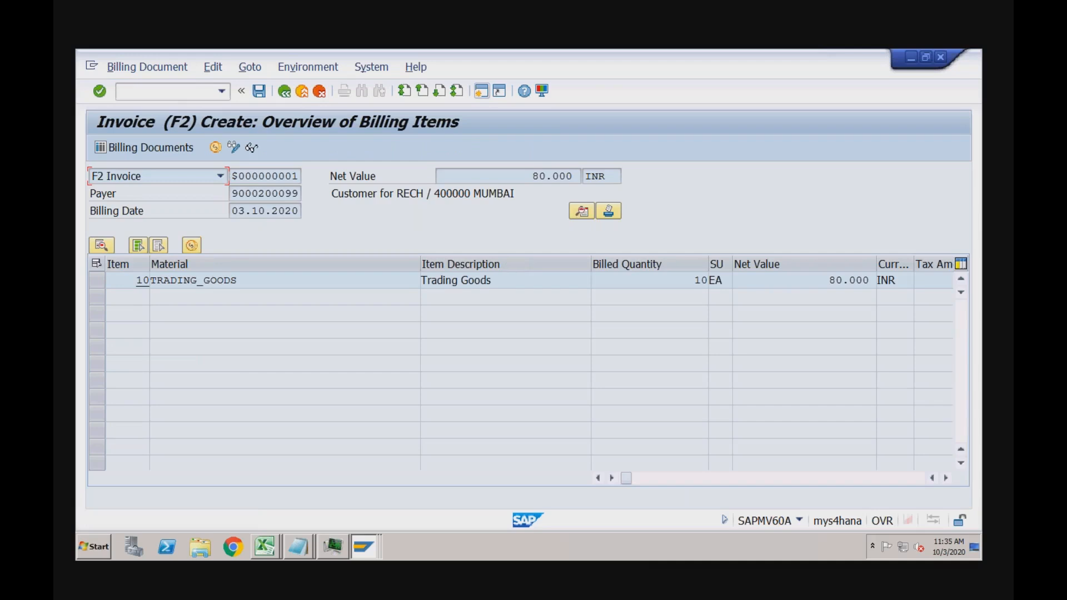
Save the F2 invoice for the trading goods delivery
click(260, 93)
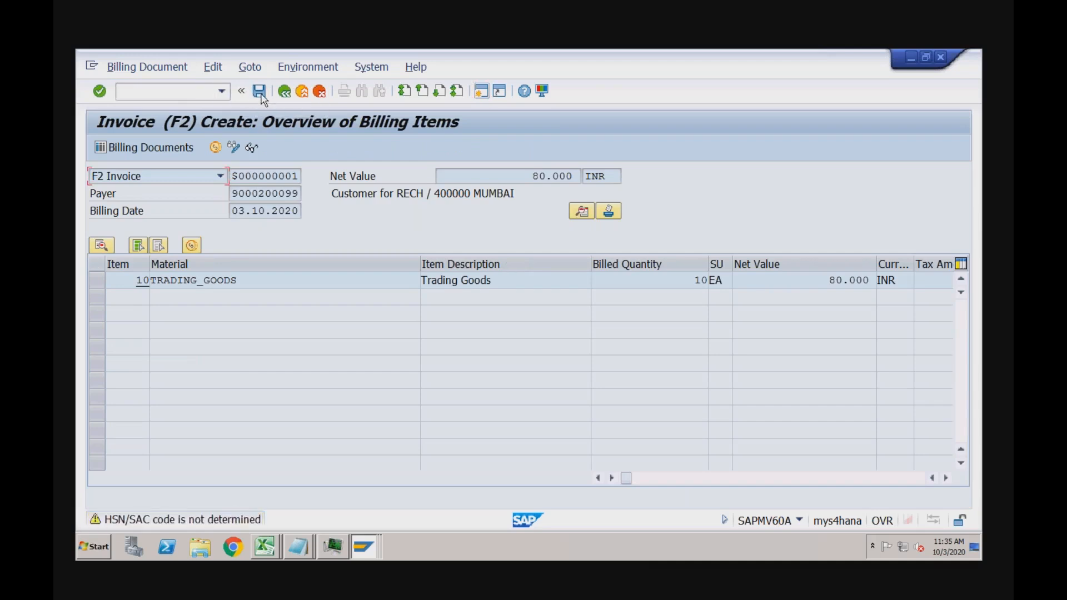
key(Return)
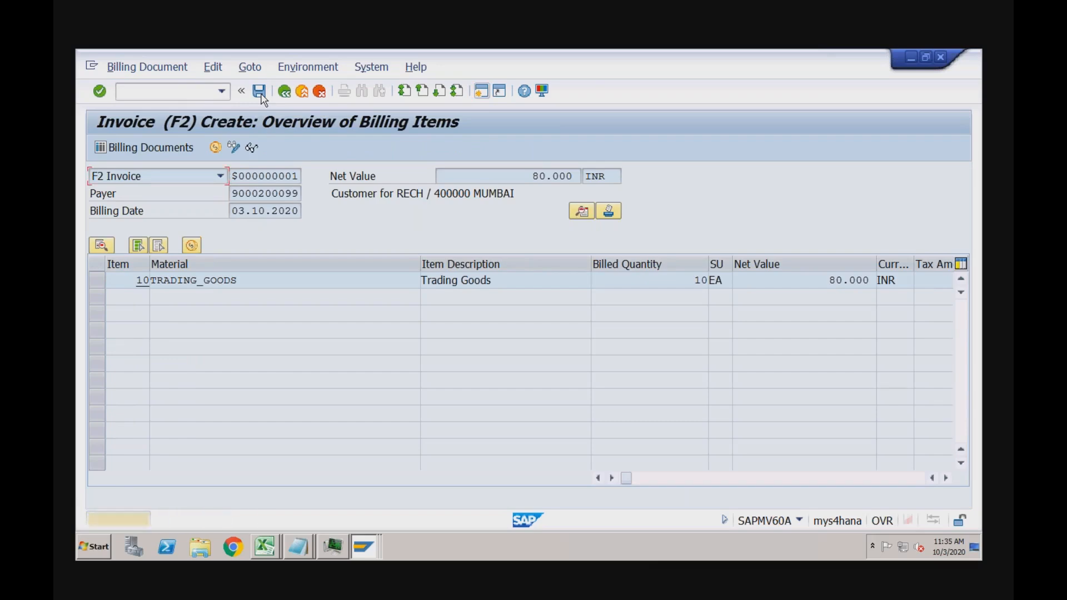
key(Return)
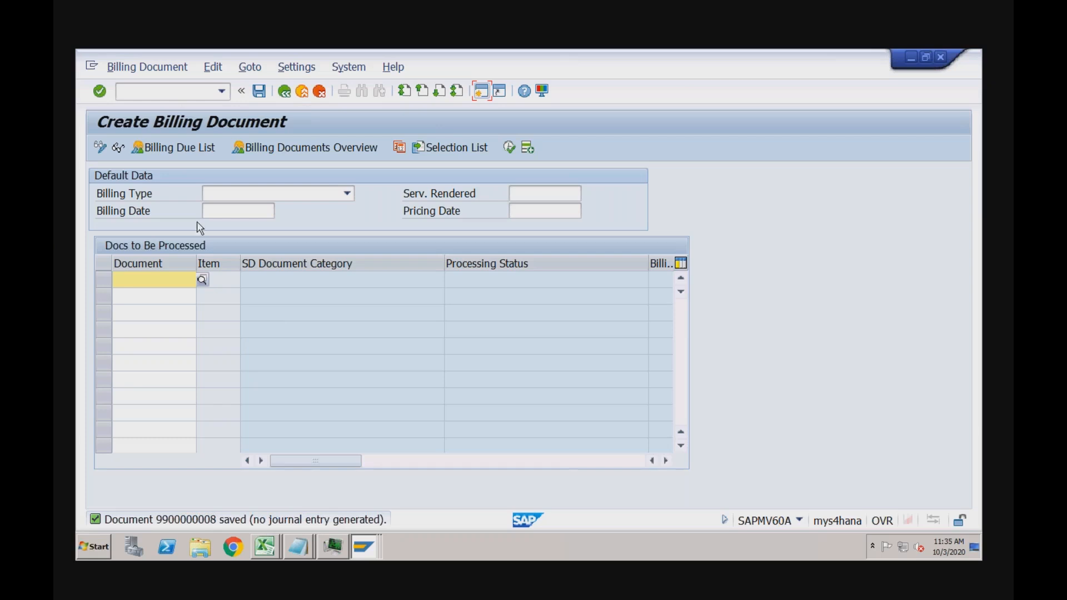
Open the saved billing document in change mode
click(135, 71)
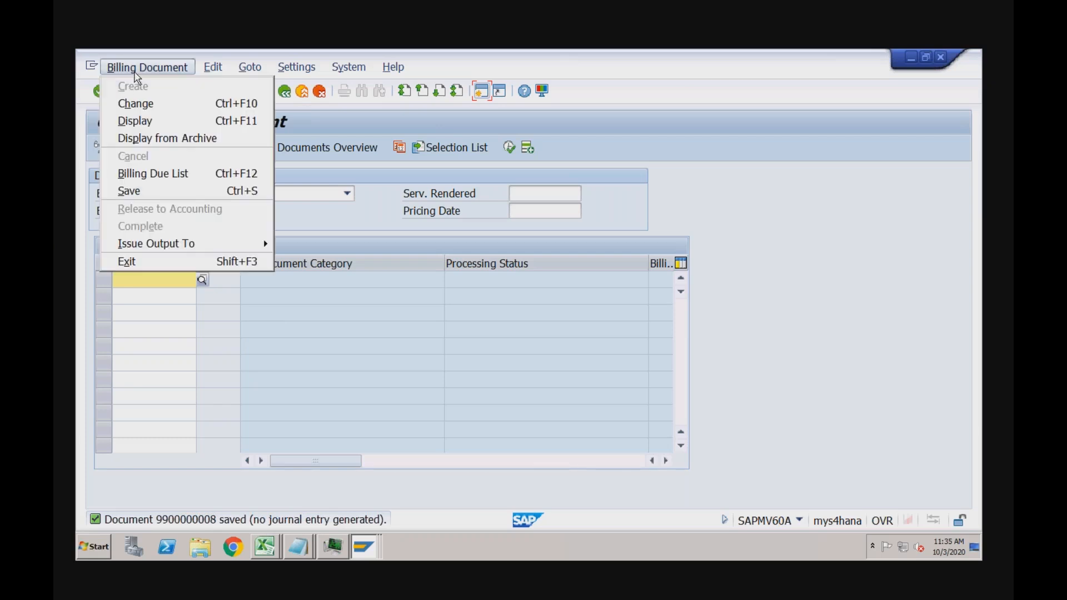
click(135, 101)
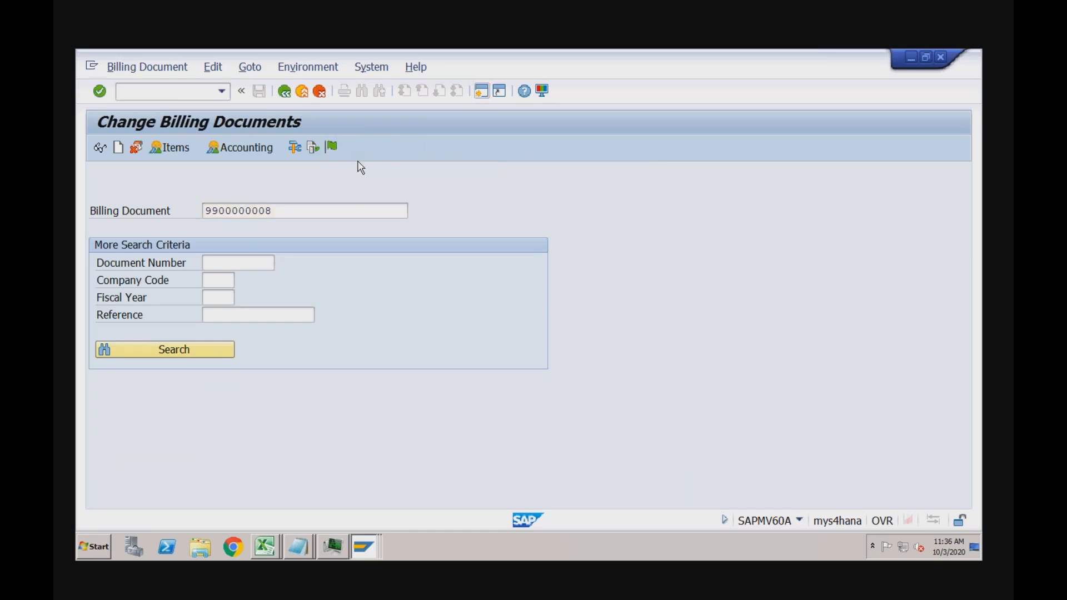
key(Return)
Run the account determination analysis for revenue accounts, examine the details of condition type ZPR4, and return to the invoice
click(330, 75)
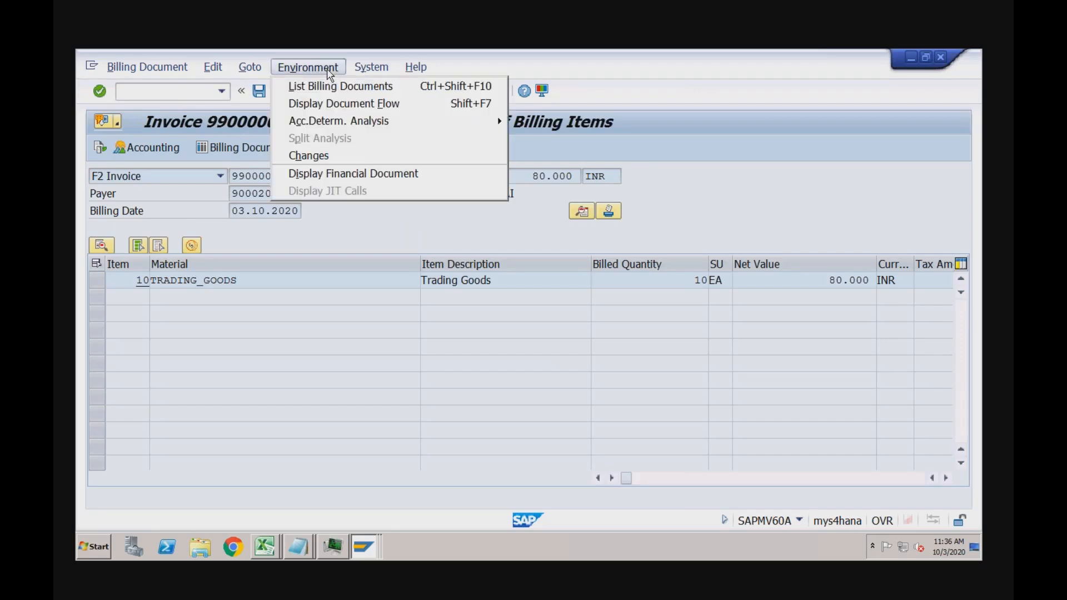
mouse_move(352, 122)
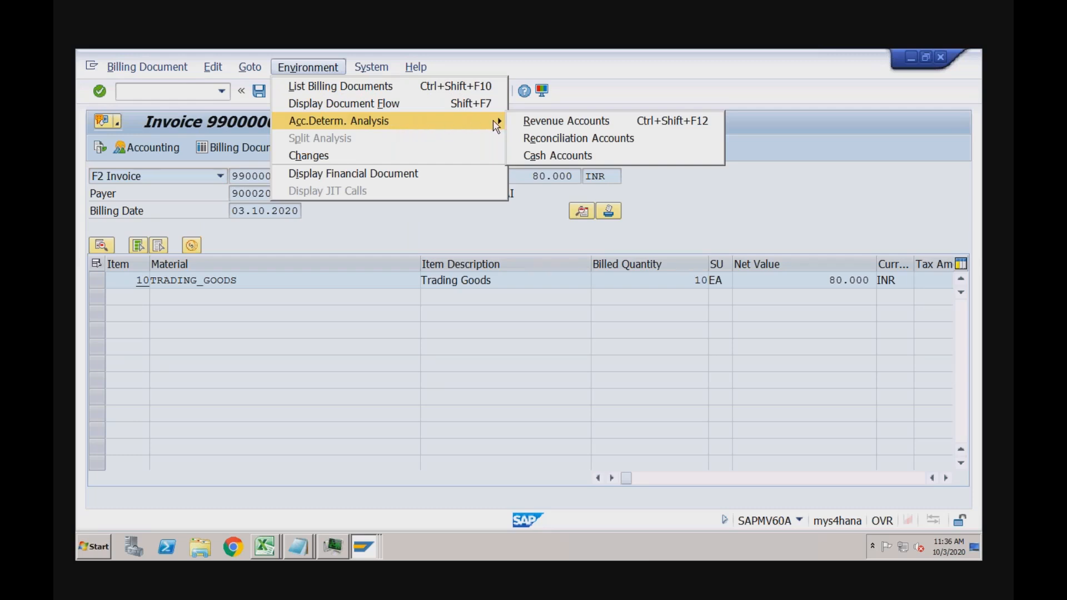
click(542, 122)
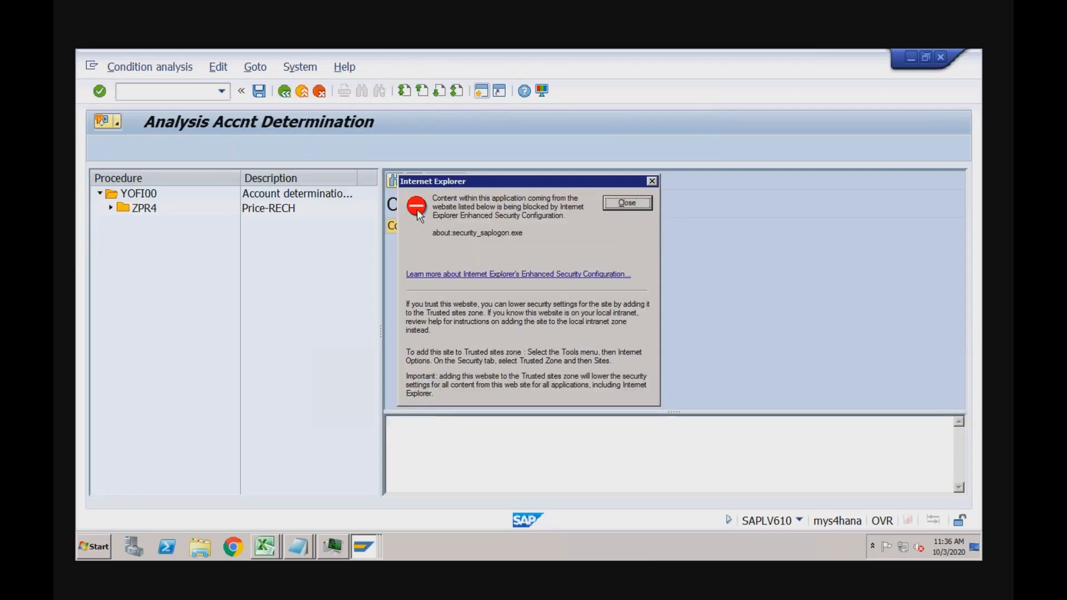
click(627, 203)
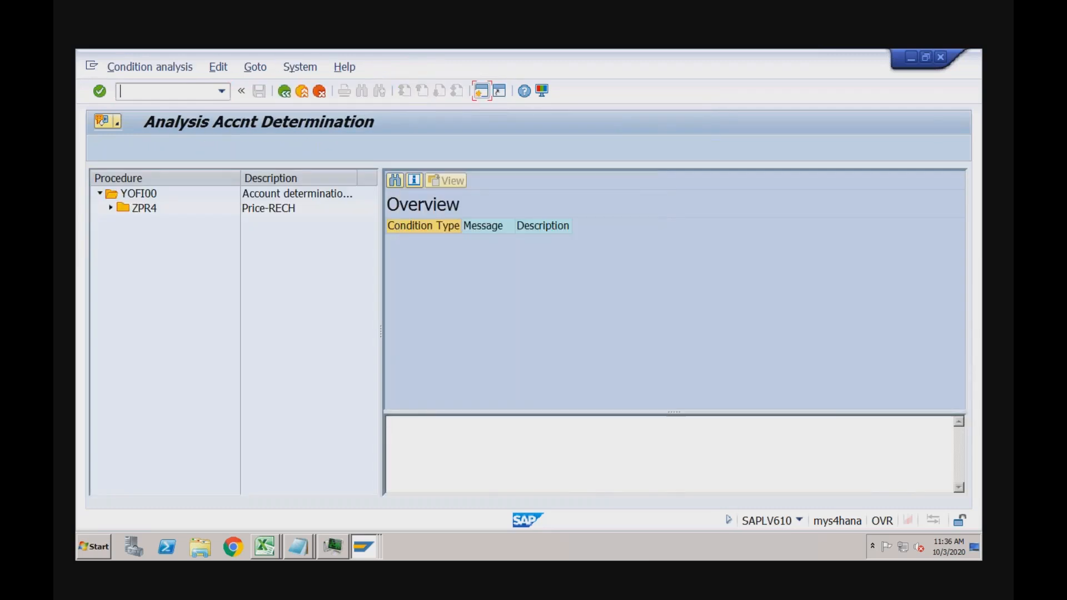
click(111, 209)
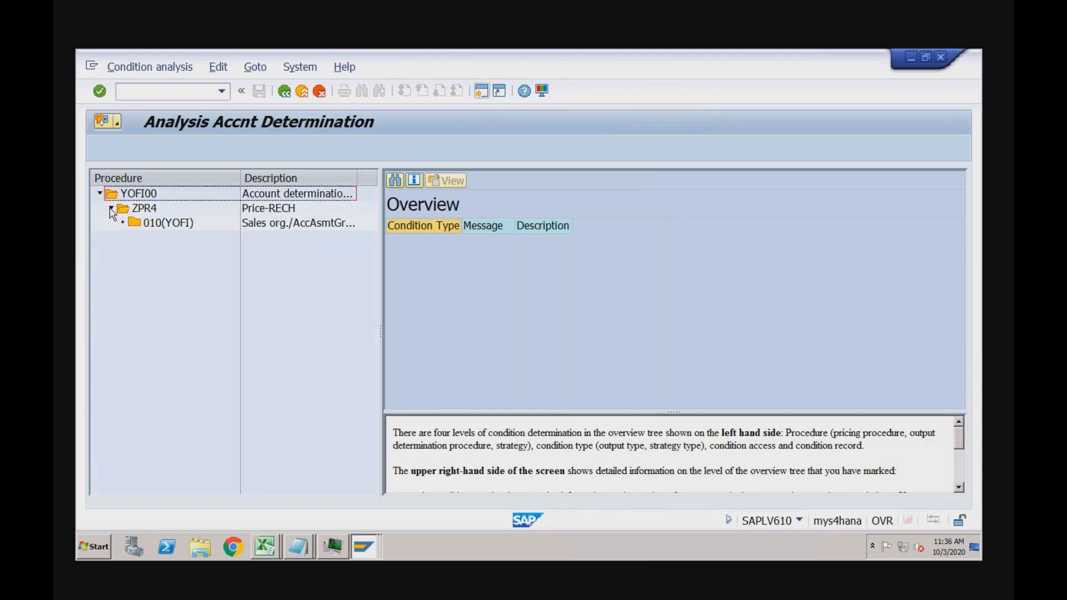
click(147, 210)
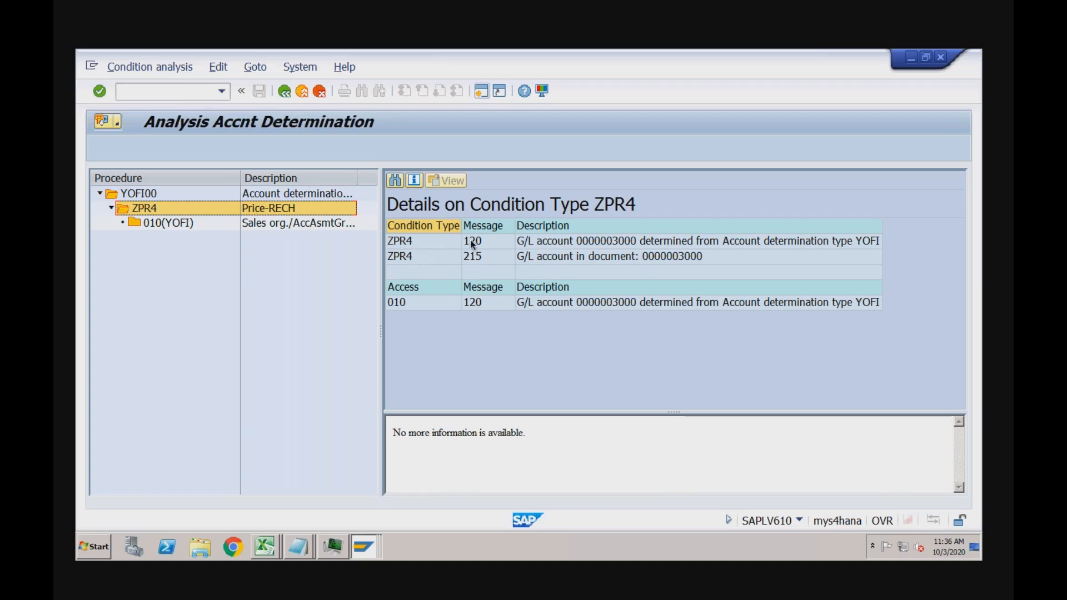
click(616, 246)
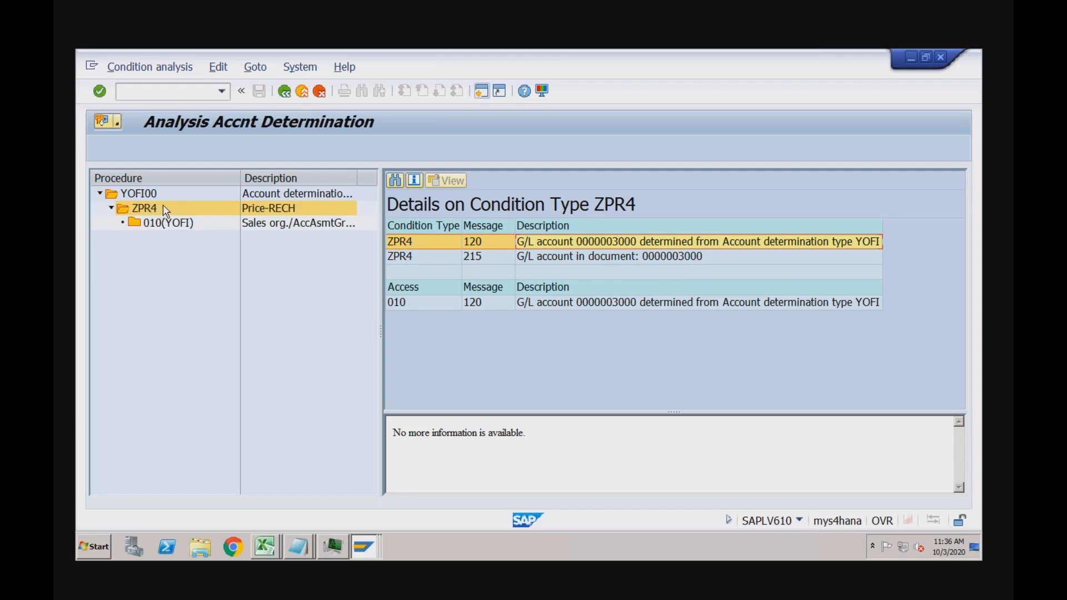
click(284, 92)
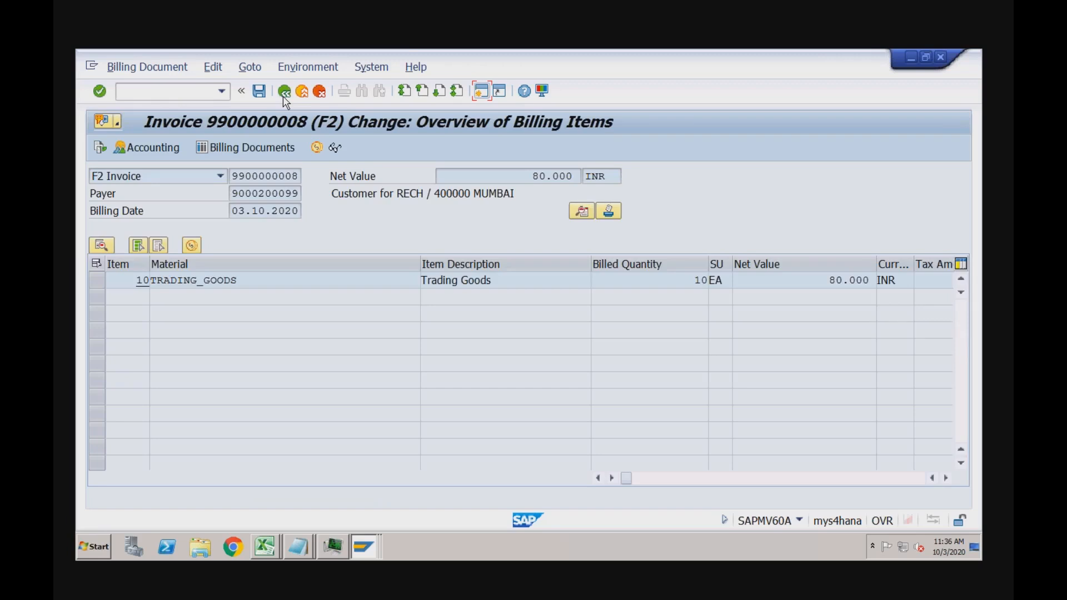
Try to run the account determination analysis for cash accounts on the invoice
click(331, 71)
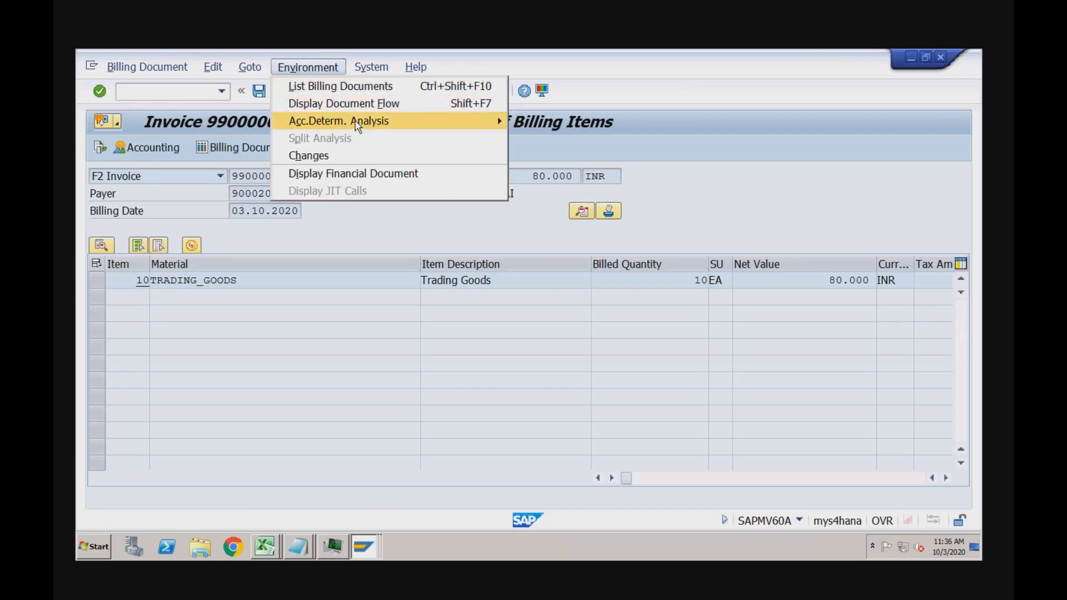
mouse_move(362, 122)
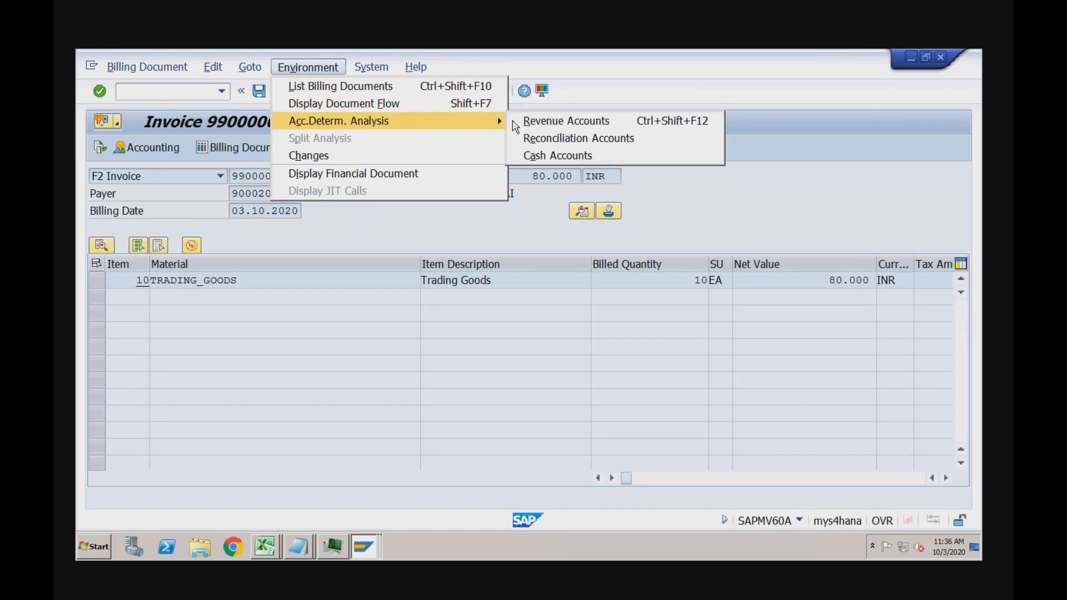
click(547, 160)
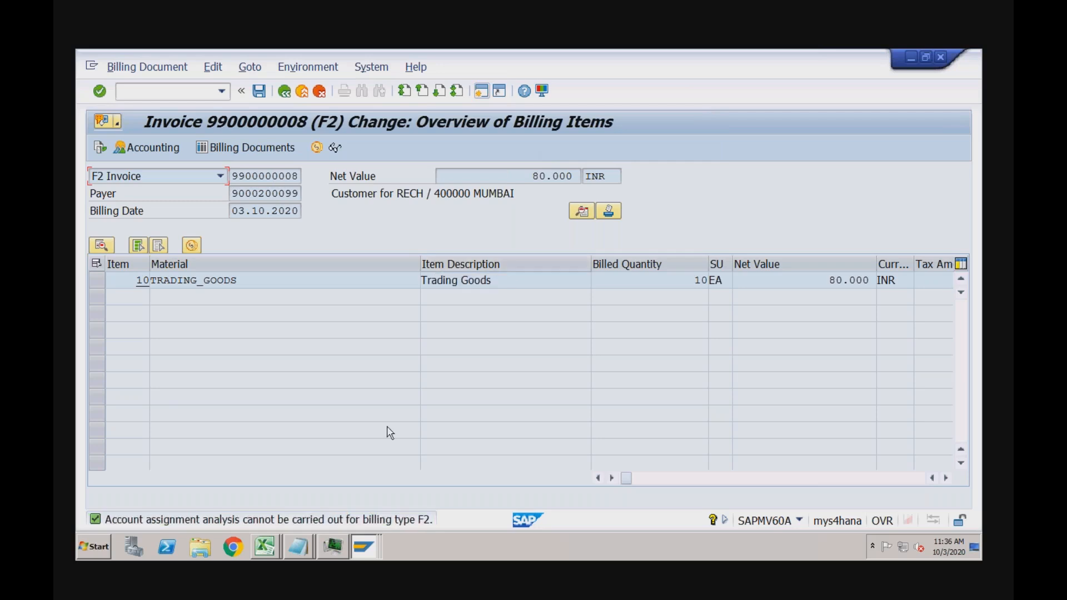
click(330, 68)
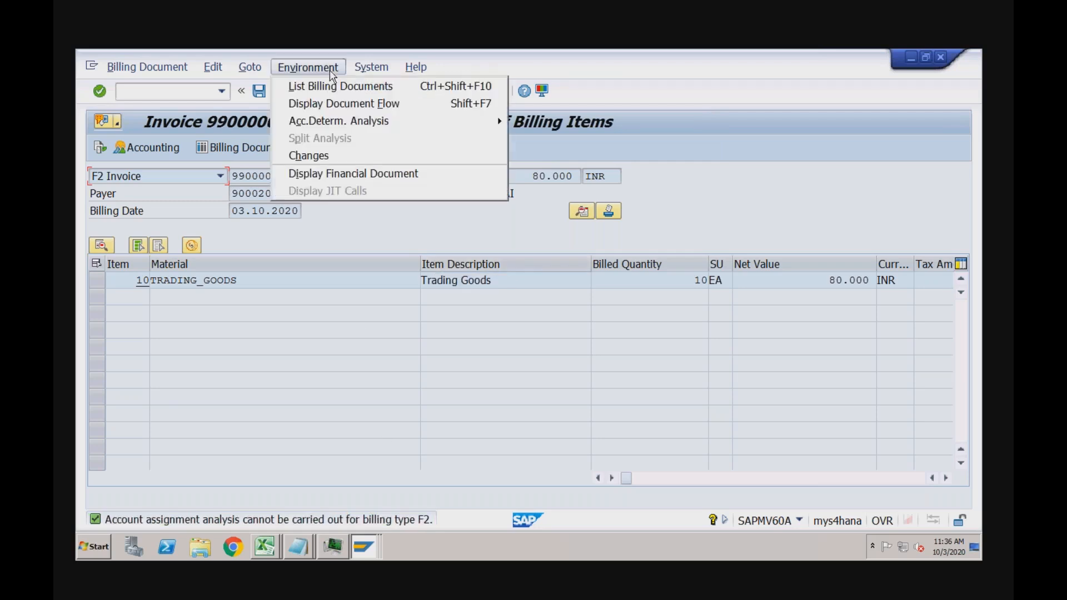
mouse_move(367, 123)
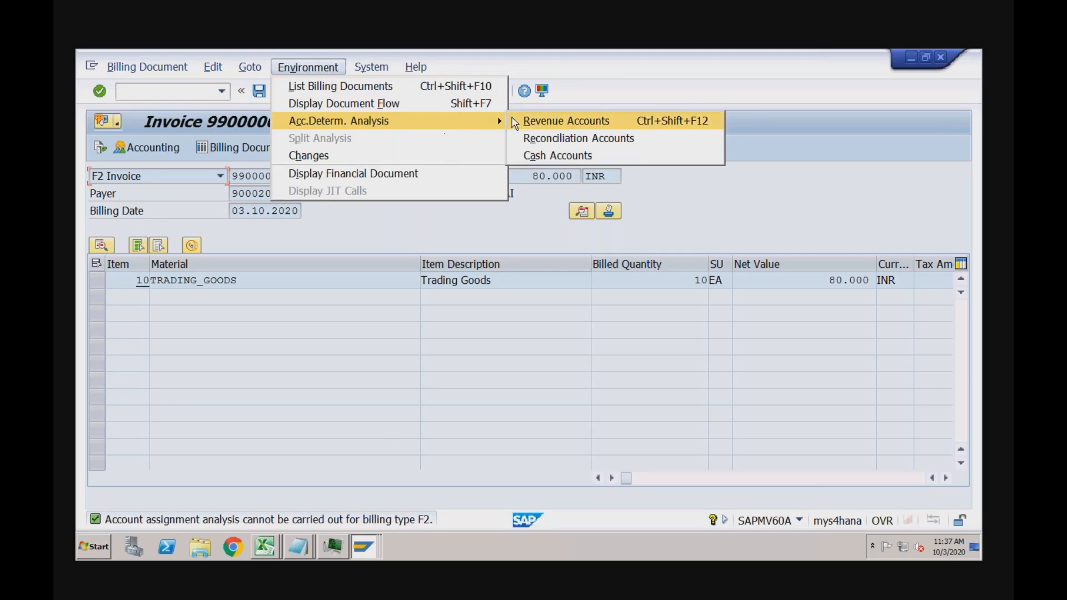
click(596, 105)
Return to the initial screen for changing billing documents and try to release the invoice to accounting
click(170, 92)
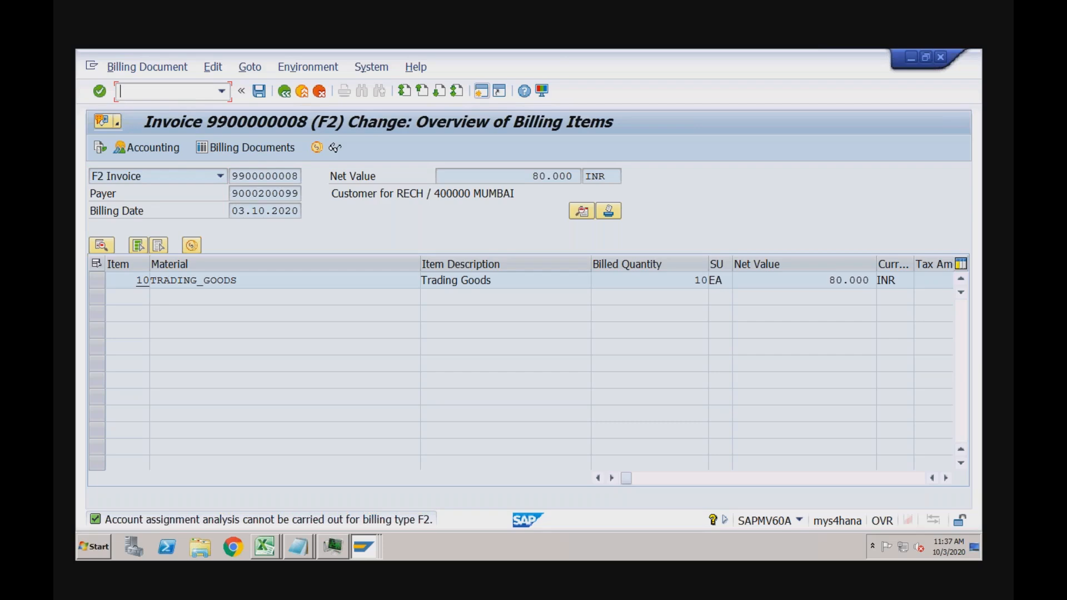
text(/n)
click(284, 91)
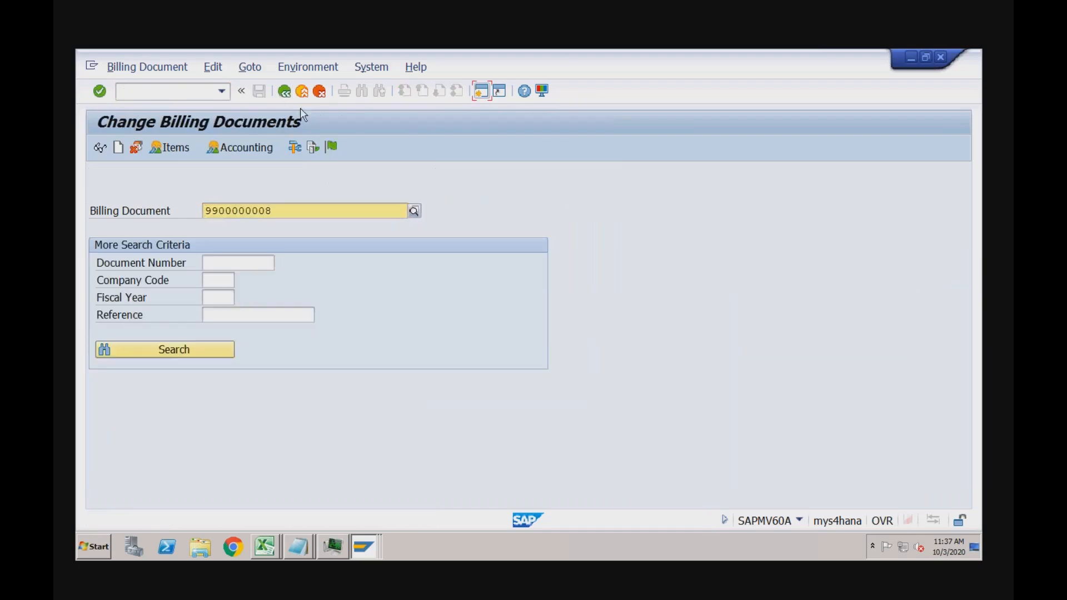
click(331, 148)
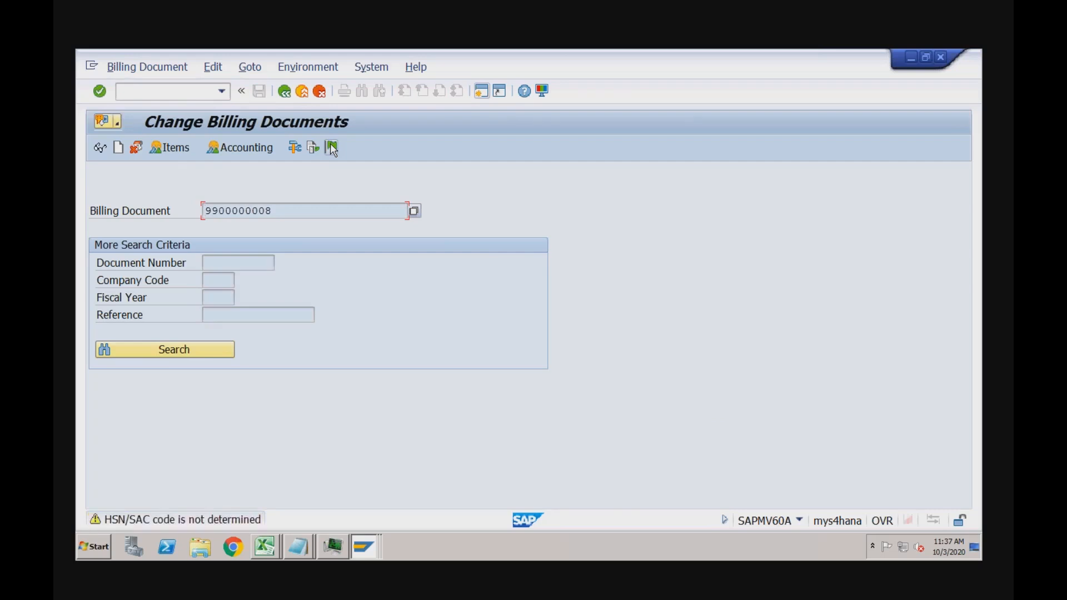
key(Return)
key(Return)
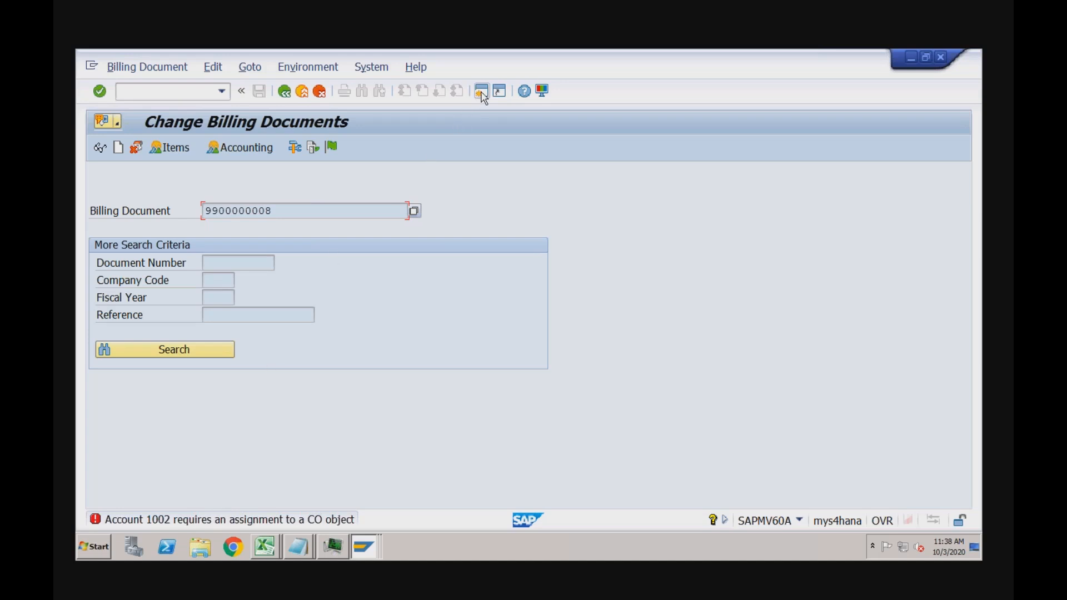
Switch to the session displaying the standard order and open transaction FS00 there
click(362, 548)
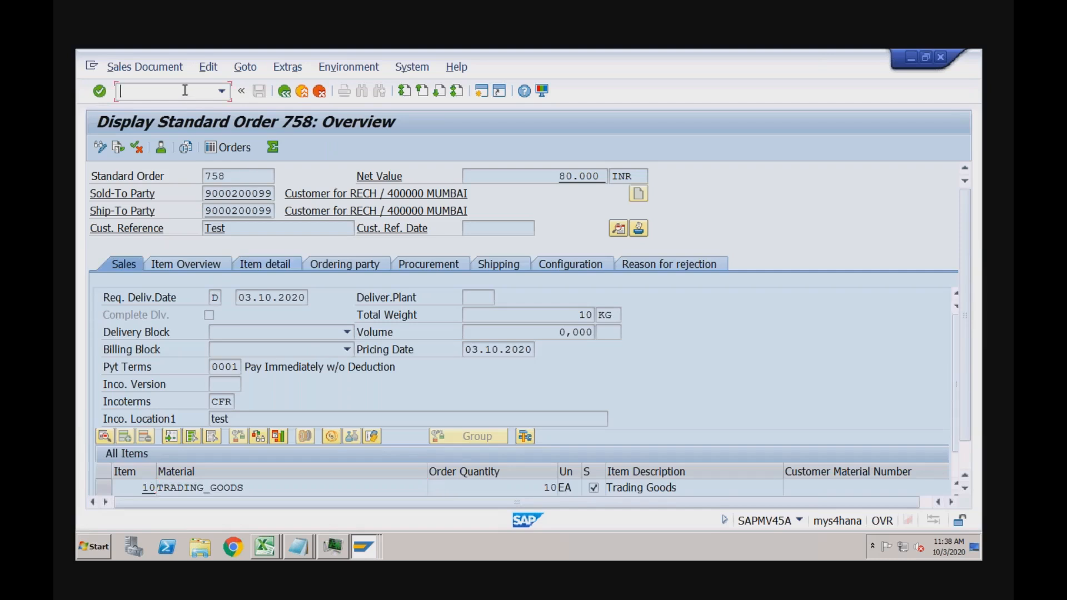
text(/n)
text(fs00)
key(Return)
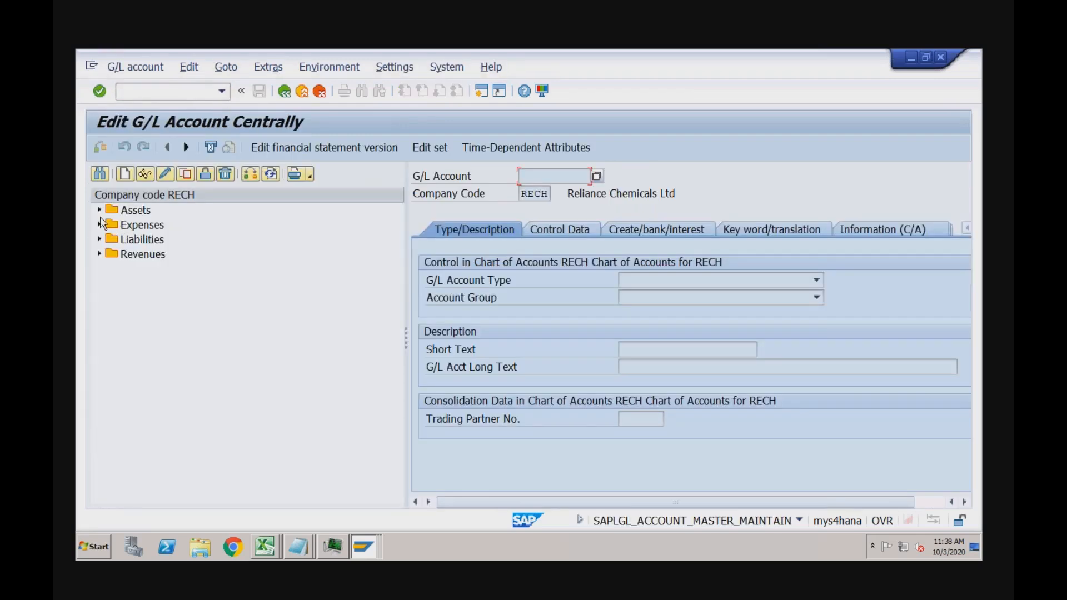
Display G/L account 1002 TAX ACCOUNT from the Liabilities group of company code RECH
click(100, 210)
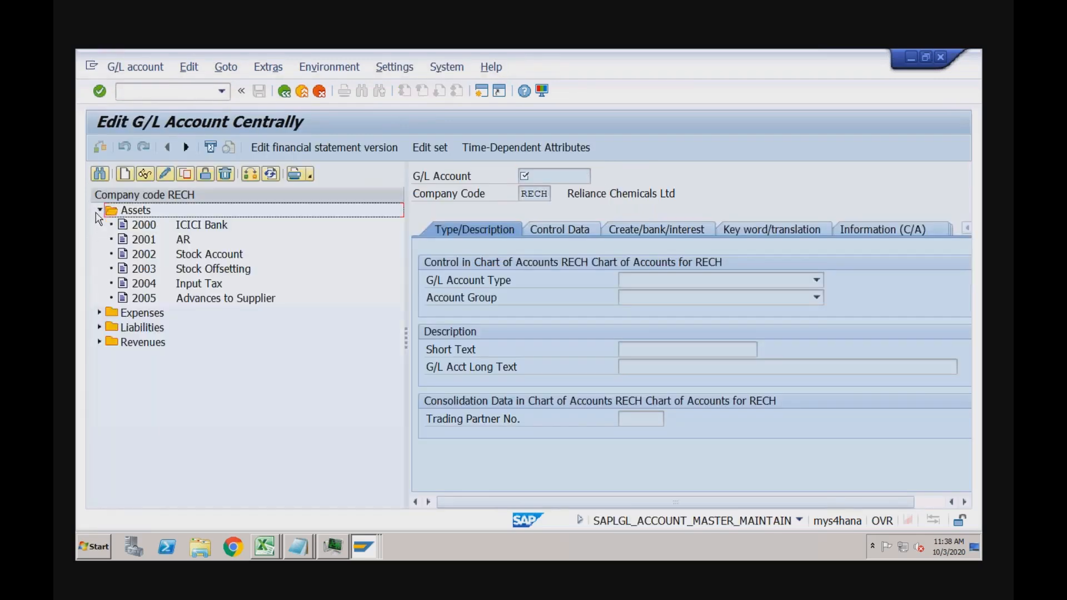
click(100, 210)
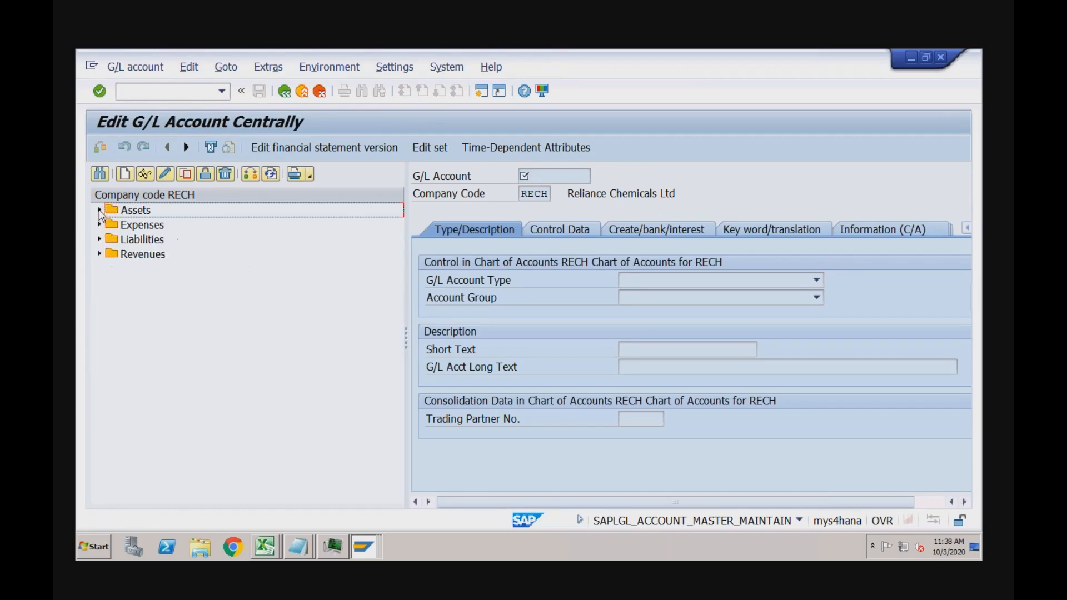
click(99, 240)
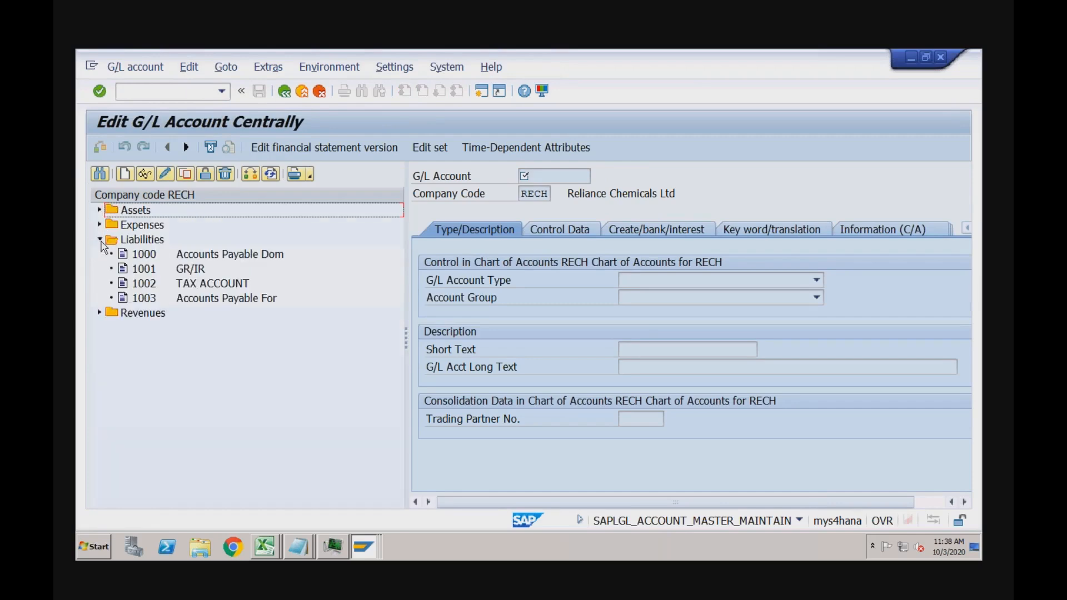
double_click(147, 284)
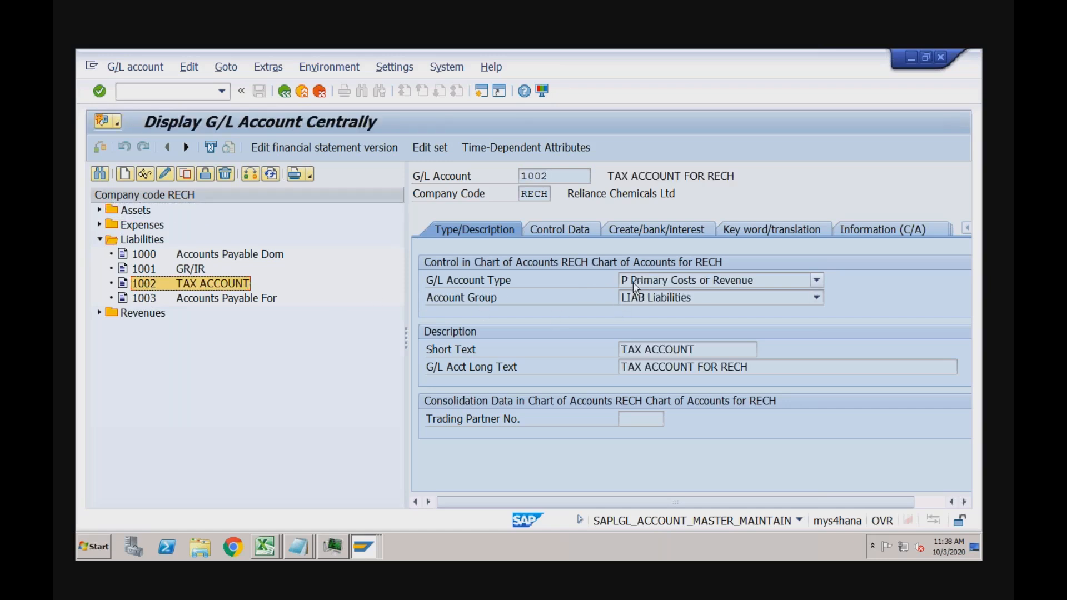
Change the G/L account type of TAX ACCOUNT 1002 to X Balance Sheet Account and save it, accepting the warnings
click(165, 175)
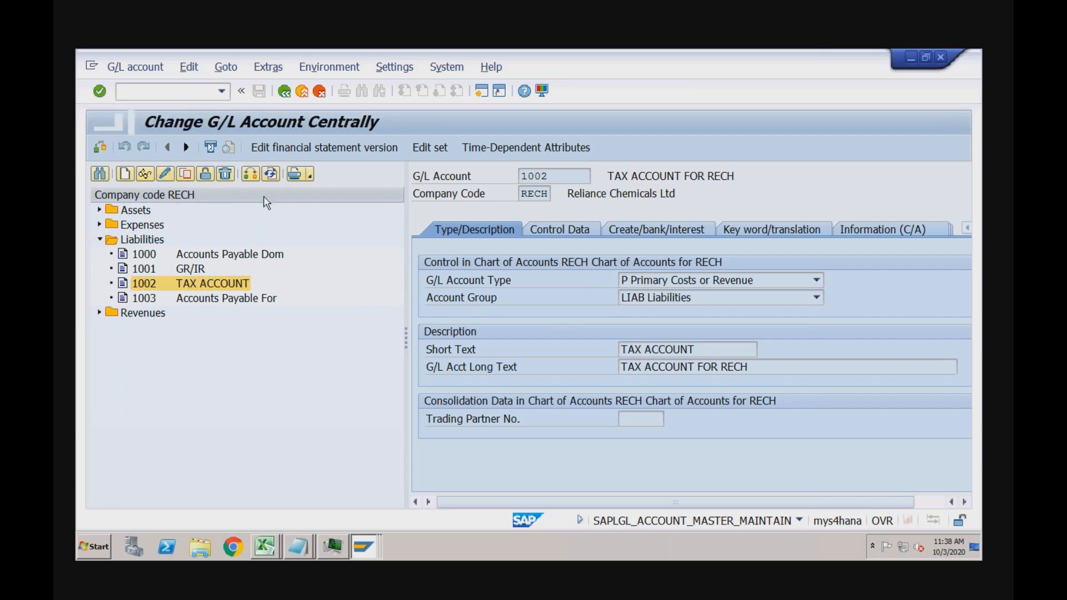
click(639, 282)
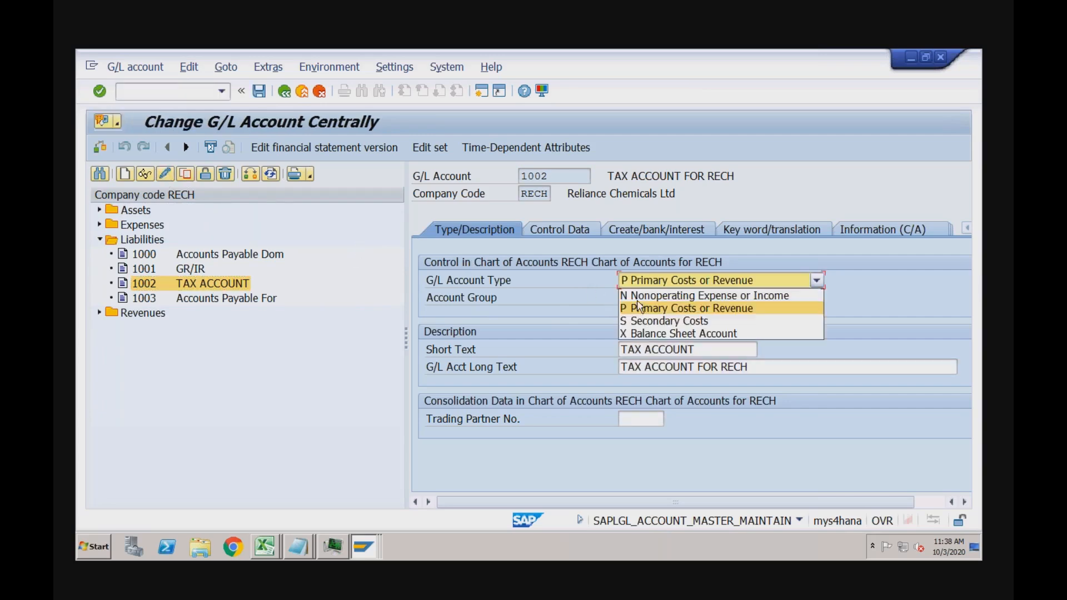
click(638, 335)
click(258, 93)
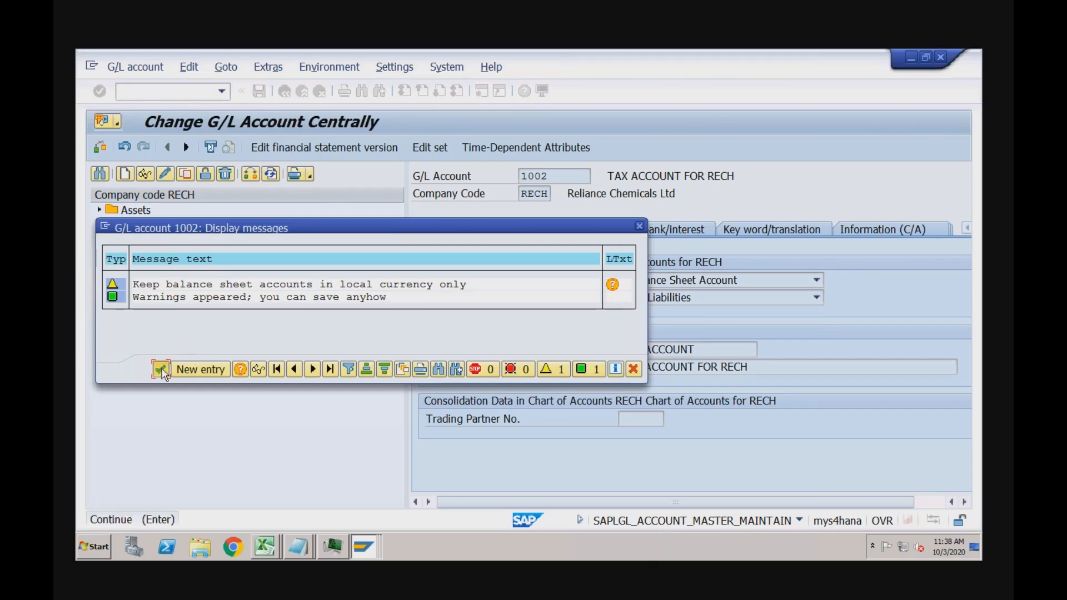
click(161, 369)
Switch to the session for changing billing documents and try to release the invoice to accounting
click(366, 549)
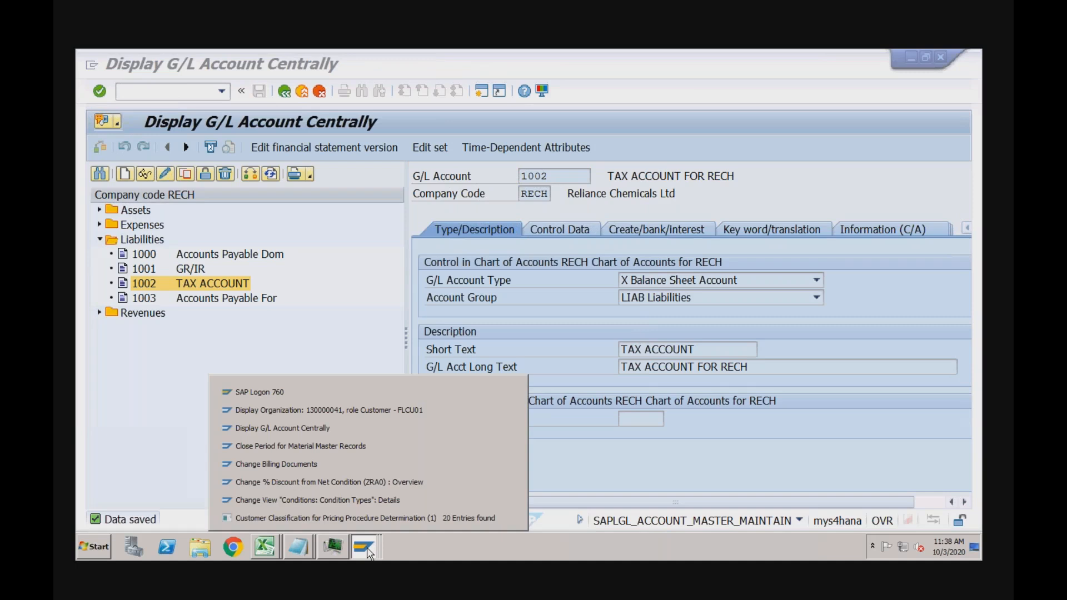
click(330, 464)
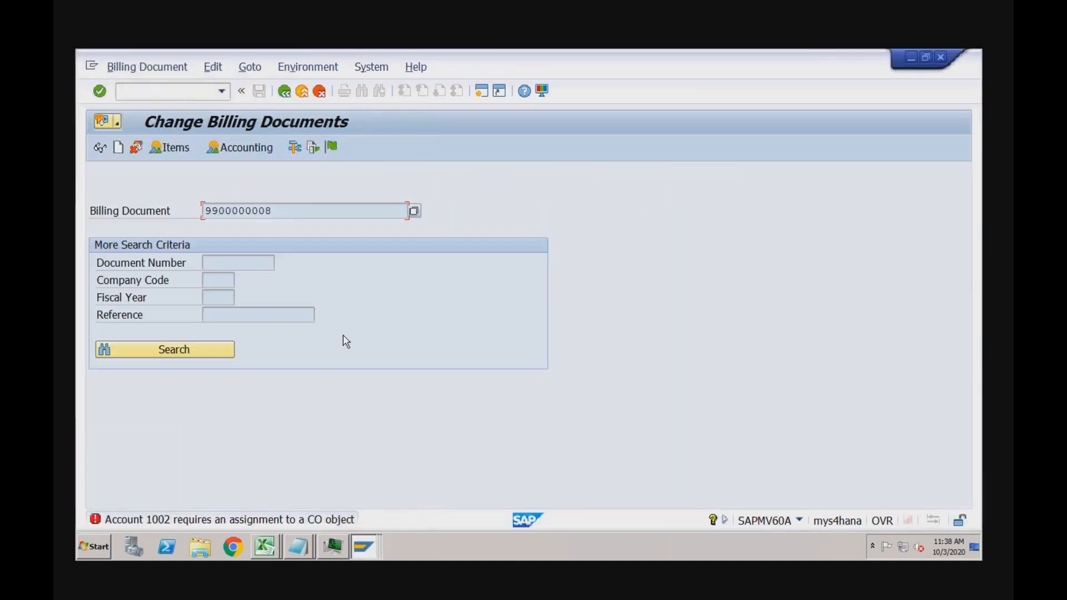
click(331, 148)
click(331, 148)
key(Return)
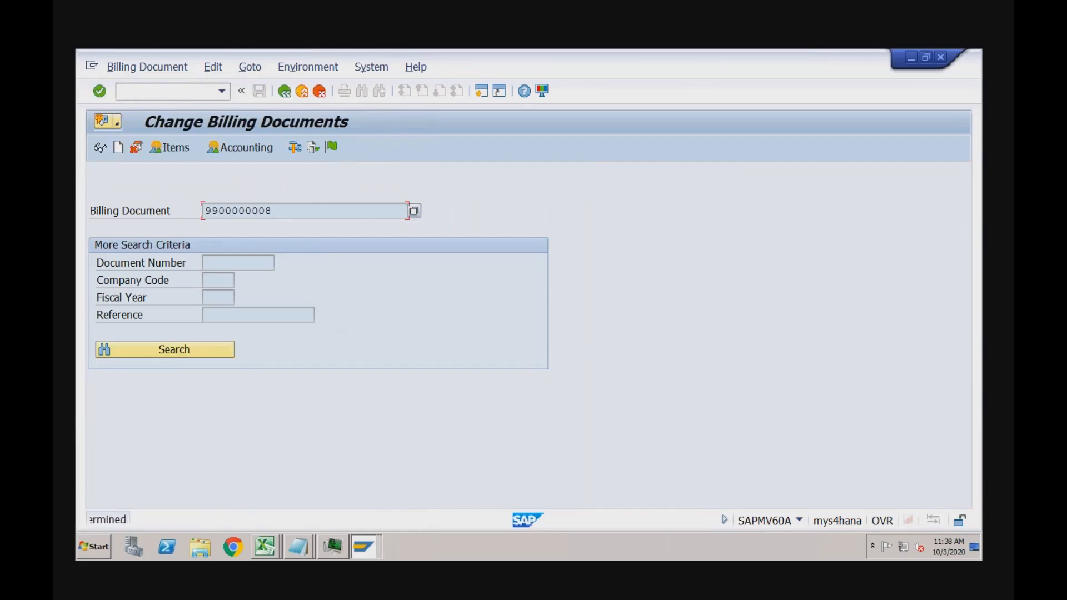
key(Return)
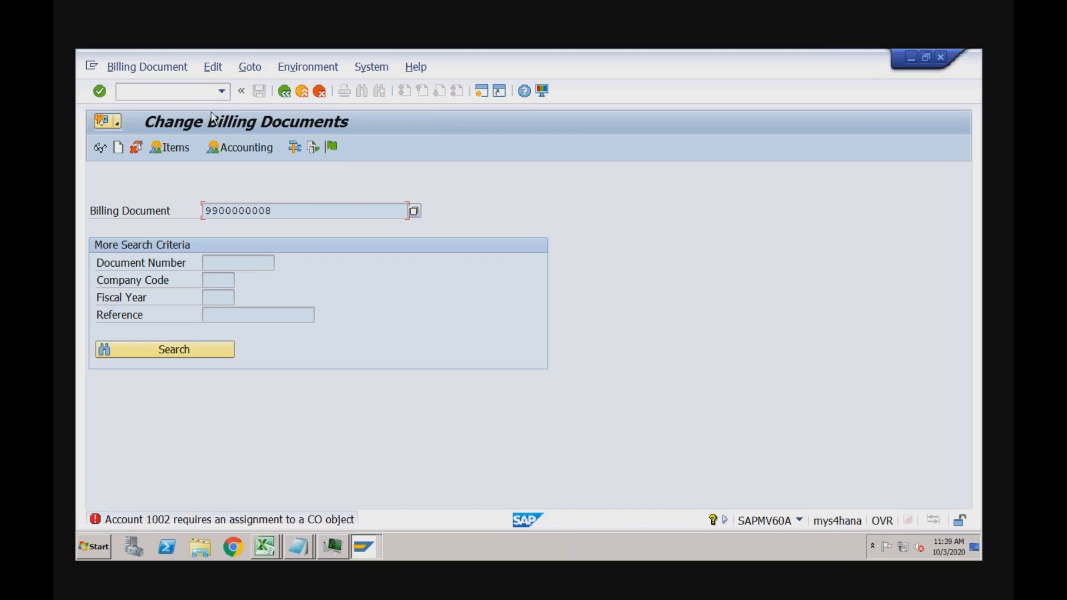
Restart transaction VF02 in the current session and release the invoice to accounting
click(190, 91)
text(.)
key(BackSpace)
text(/nvf02)
key(Return)
click(332, 147)
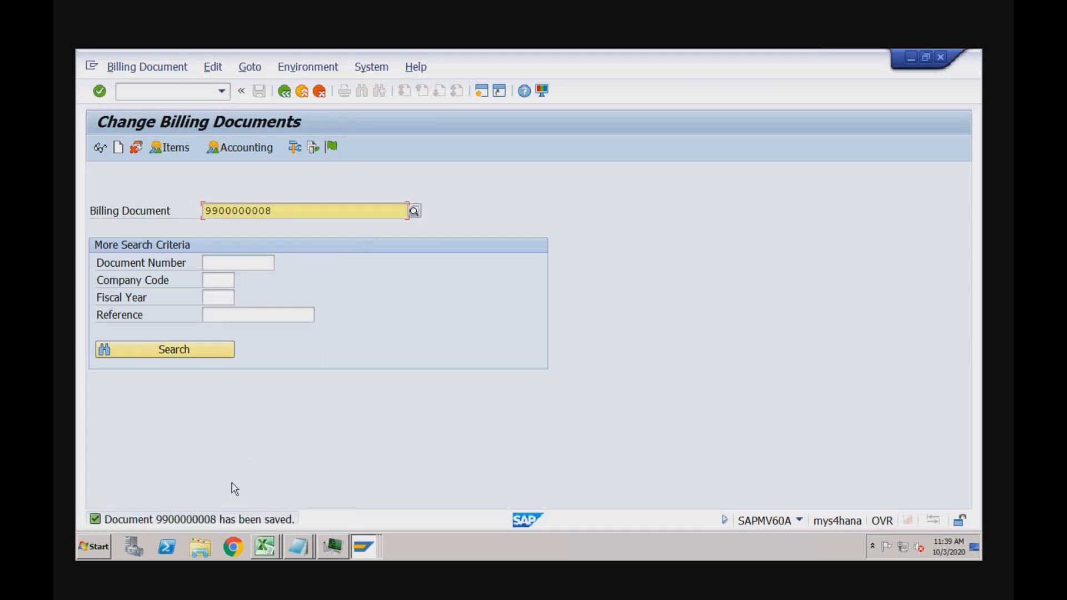
Display the invoice's accounting document and examine its customer, revenue and tax account line items
click(254, 158)
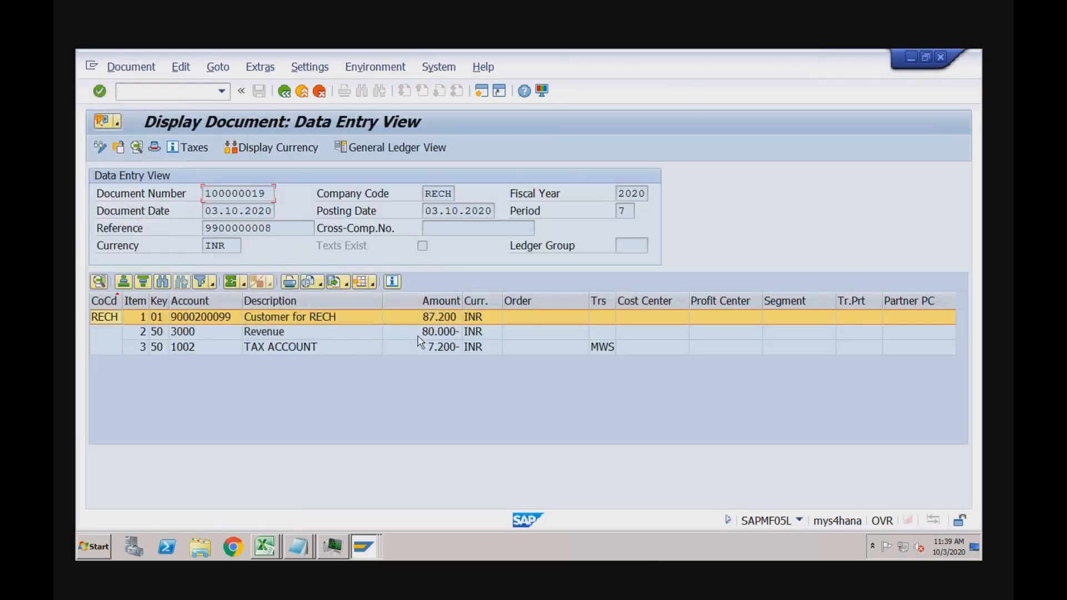
click(433, 331)
click(439, 318)
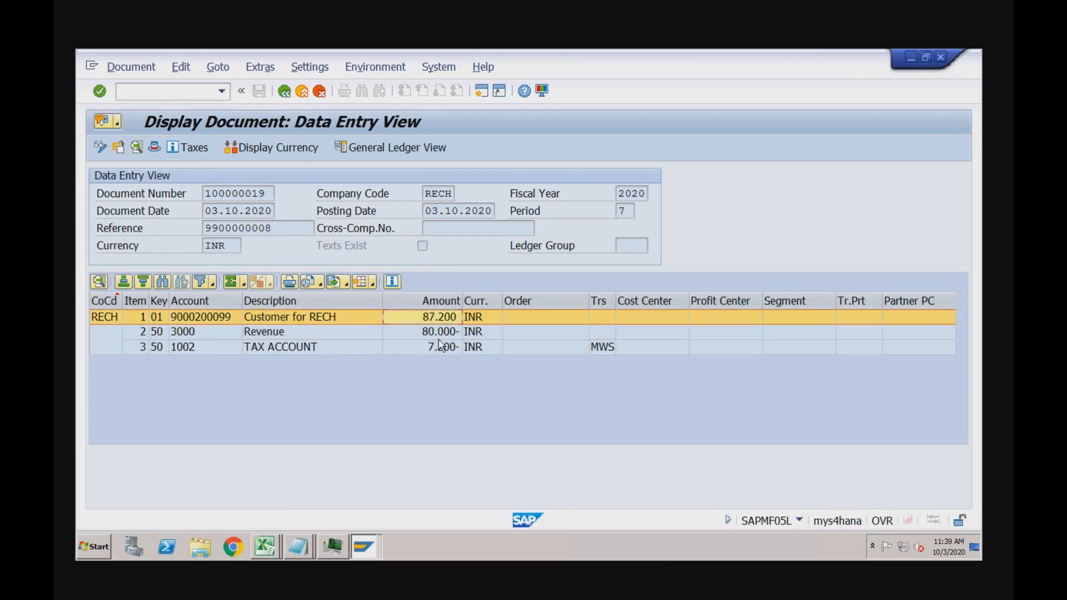
click(438, 348)
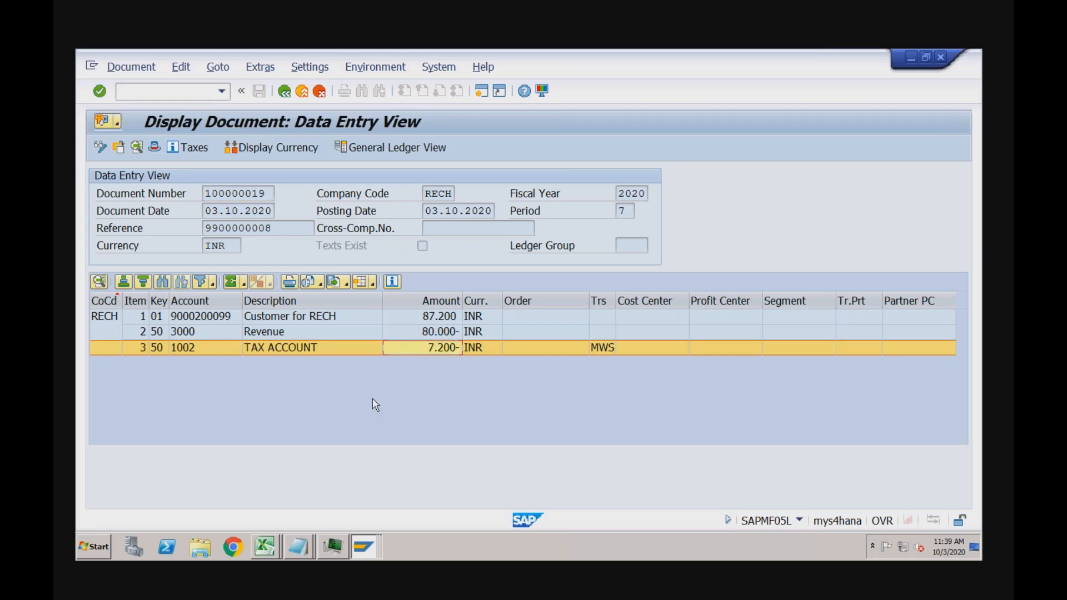
click(358, 550)
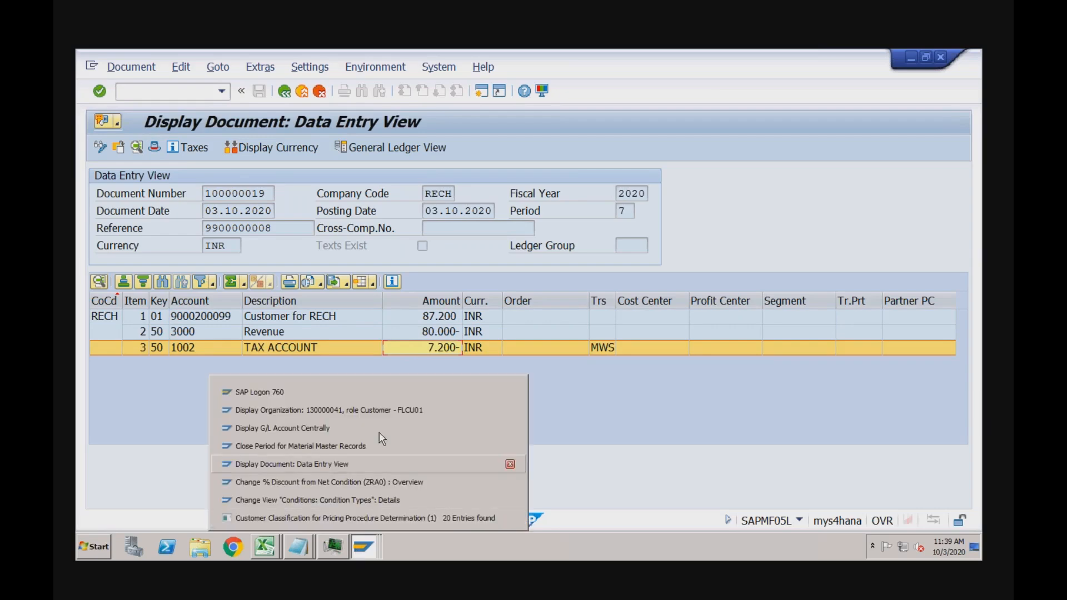
click(189, 334)
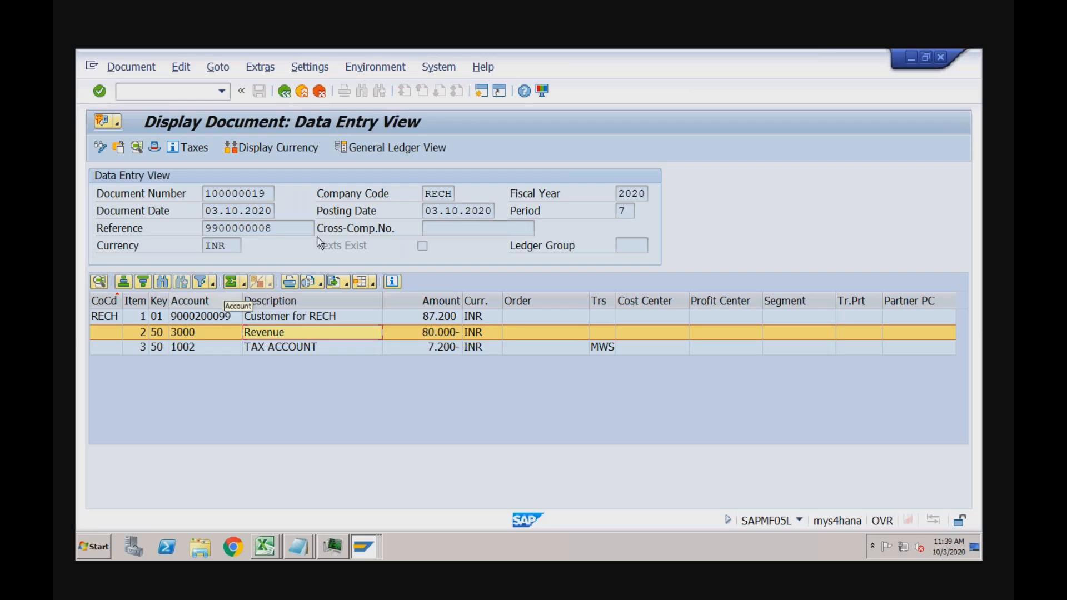
click(364, 547)
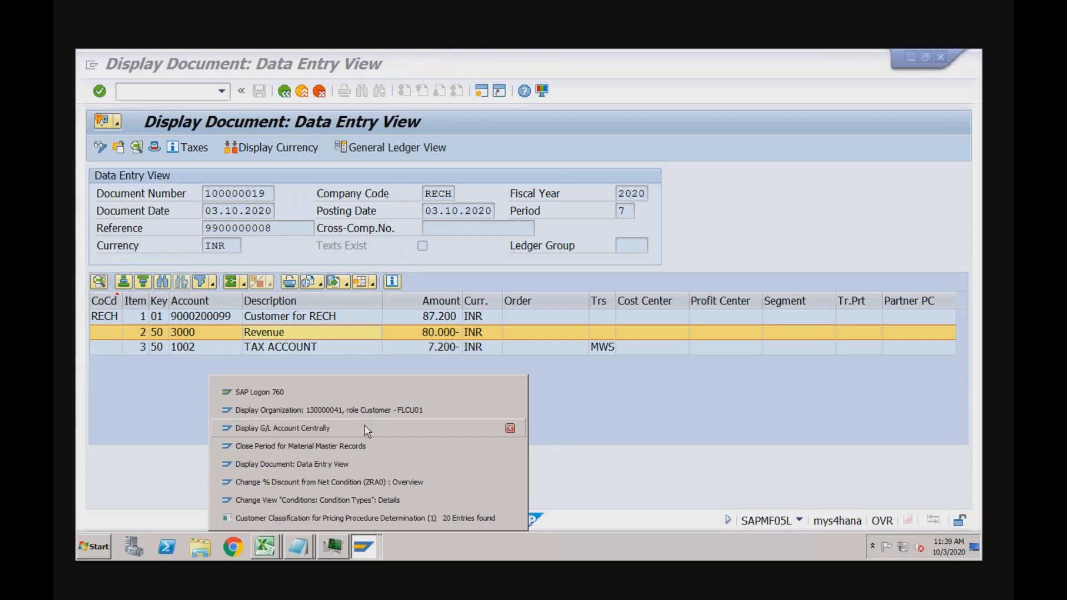
click(365, 427)
click(198, 95)
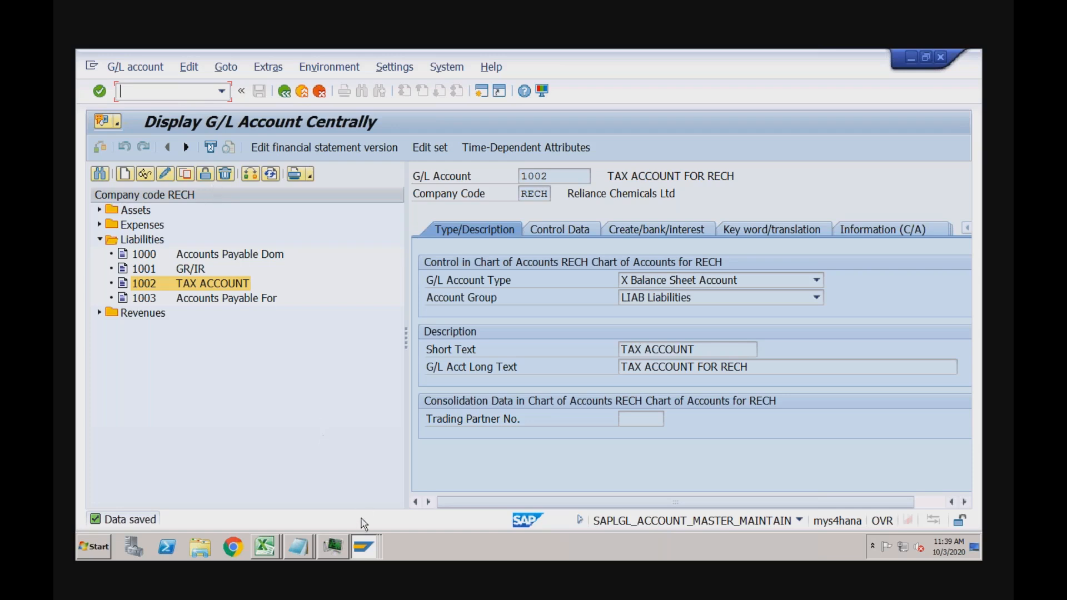
click(360, 539)
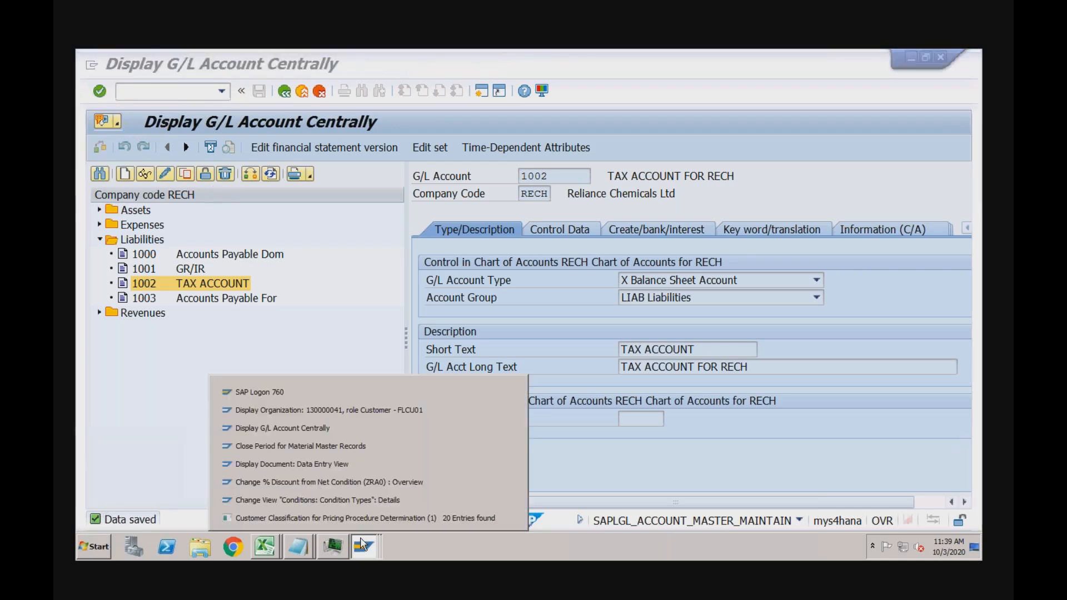
click(369, 502)
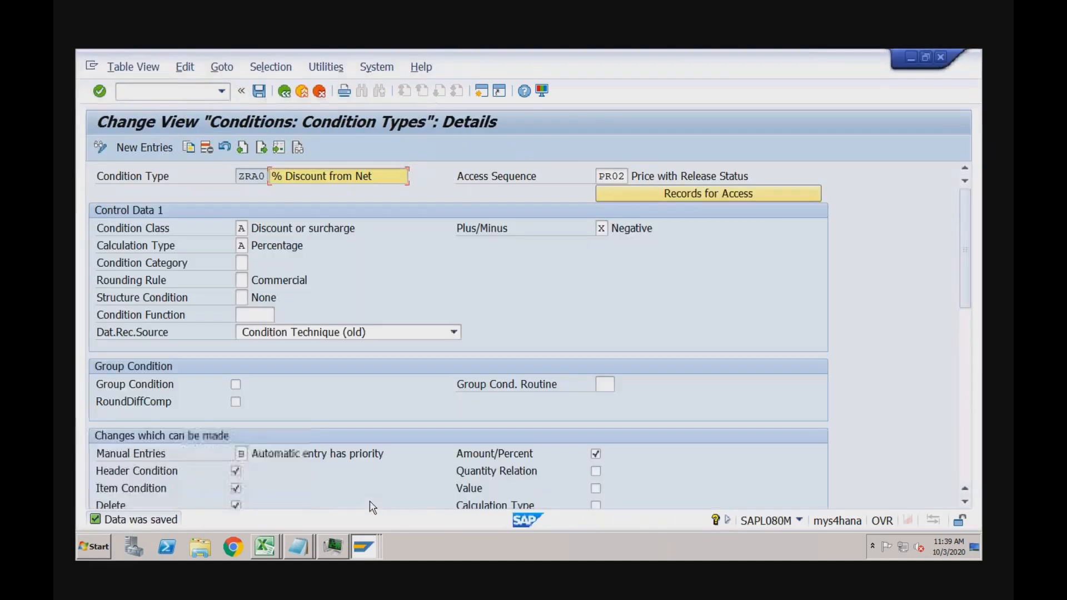
Switch to the list of customer classifications for pricing procedure determination and close it
click(365, 548)
click(367, 516)
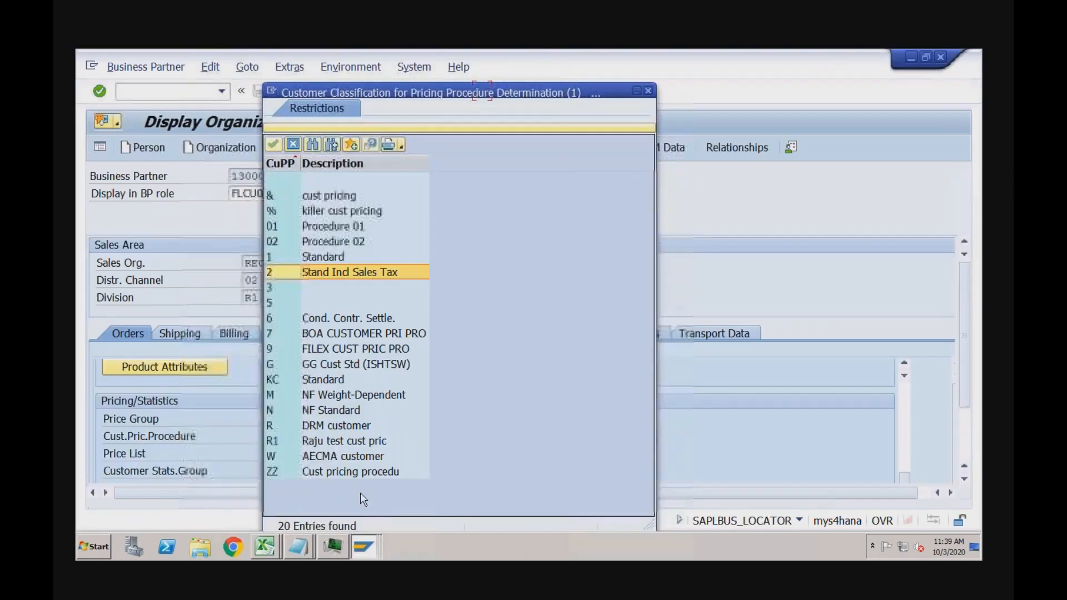
click(648, 91)
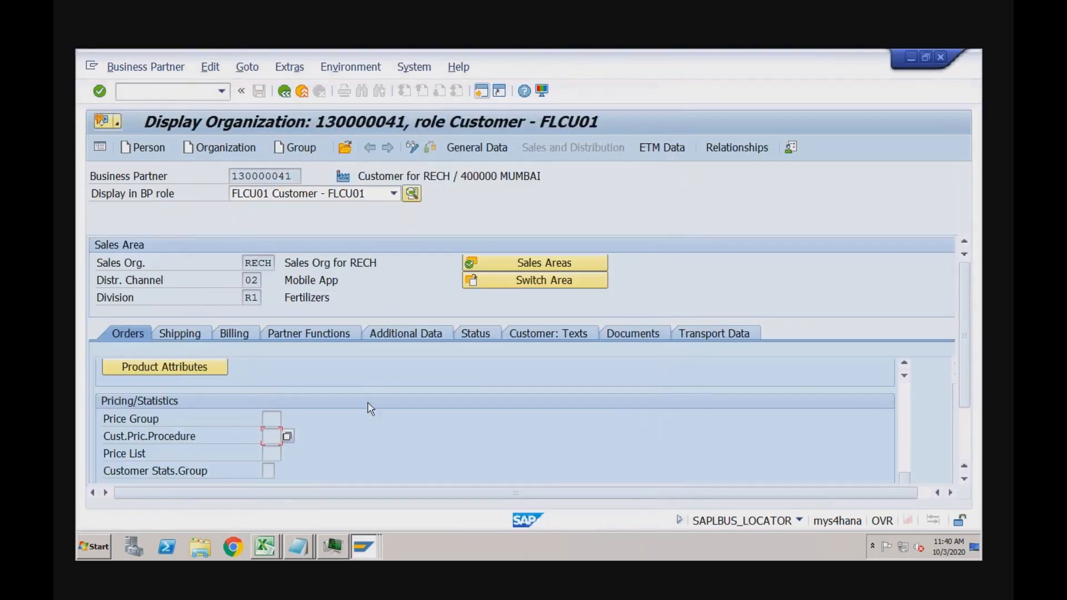
Switch to the condition types session, return to the IMG and open Set Pricing Procedures under Define And Assign Pricing Procedures
click(362, 544)
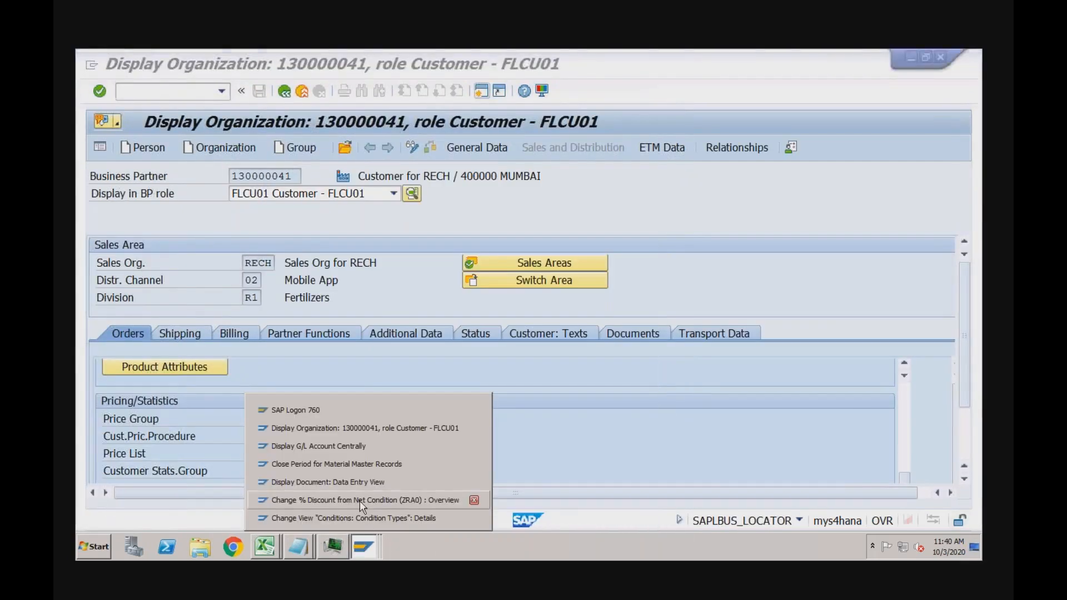
click(359, 501)
click(364, 546)
click(362, 518)
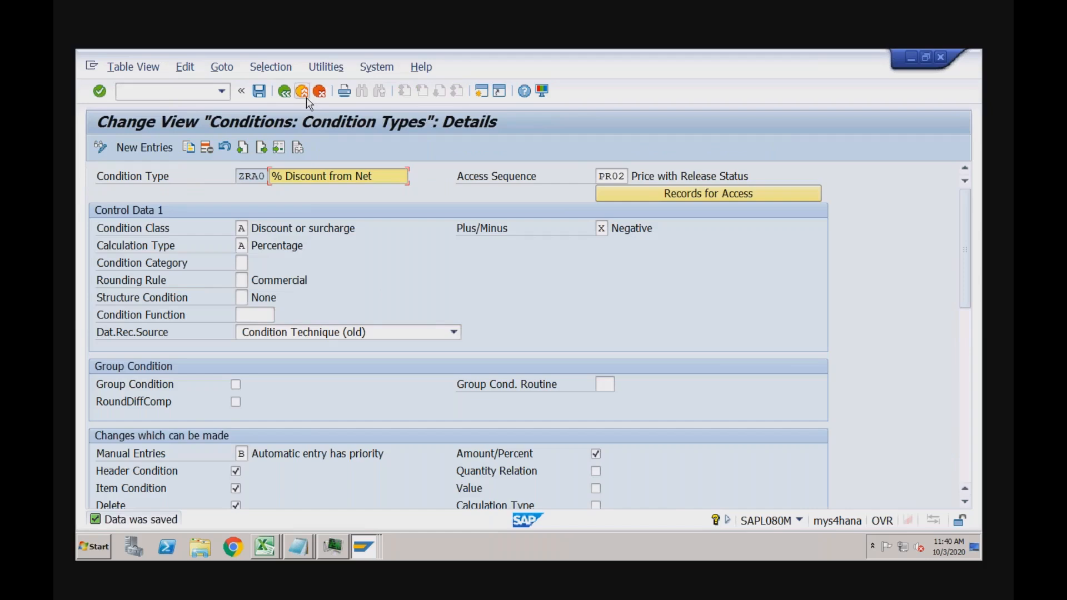
click(303, 92)
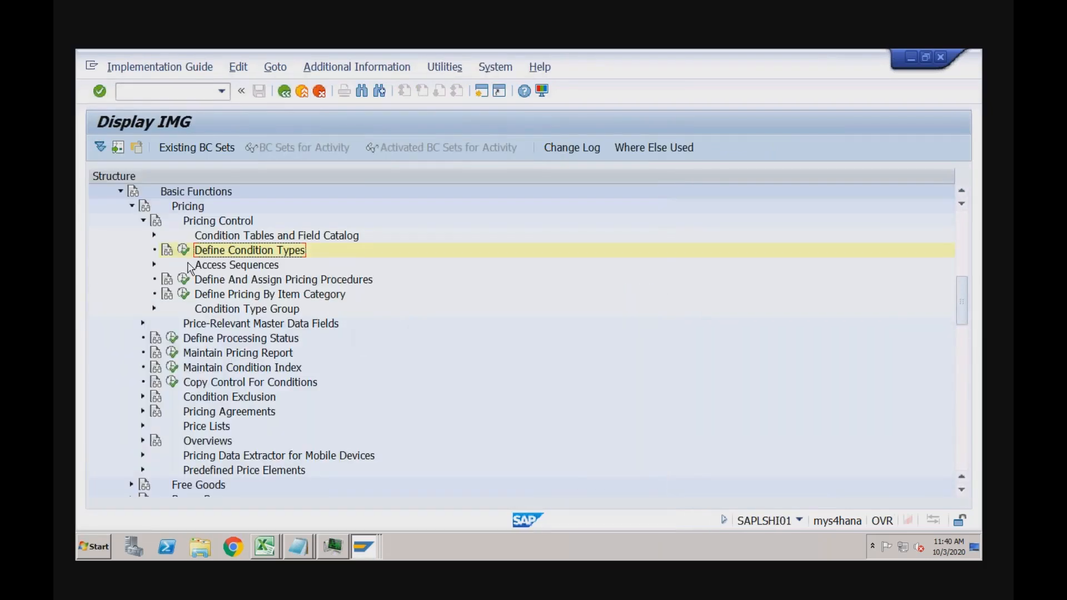
click(183, 279)
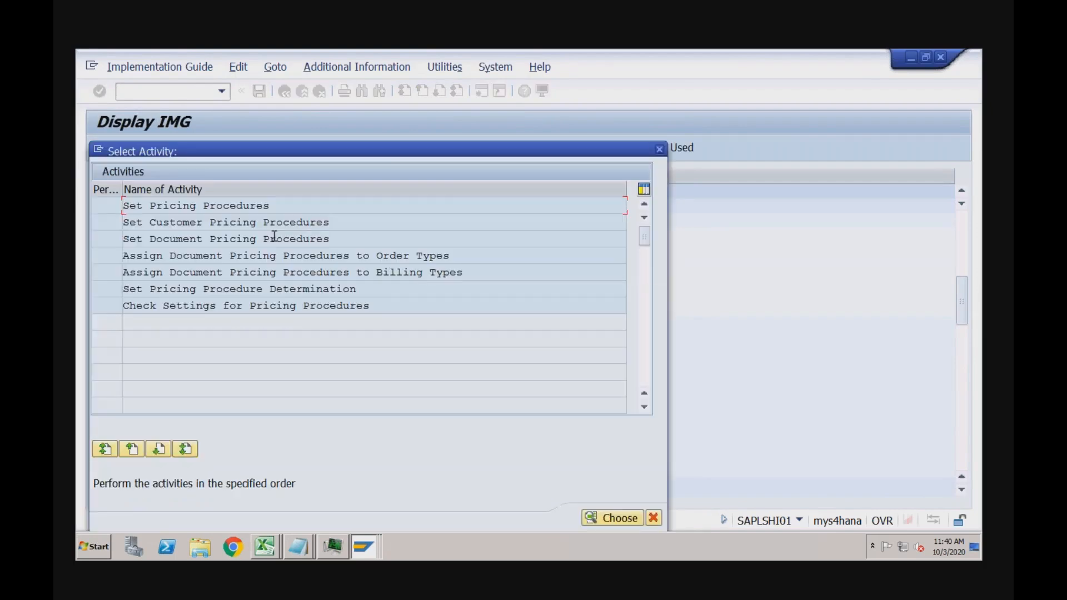
double_click(250, 208)
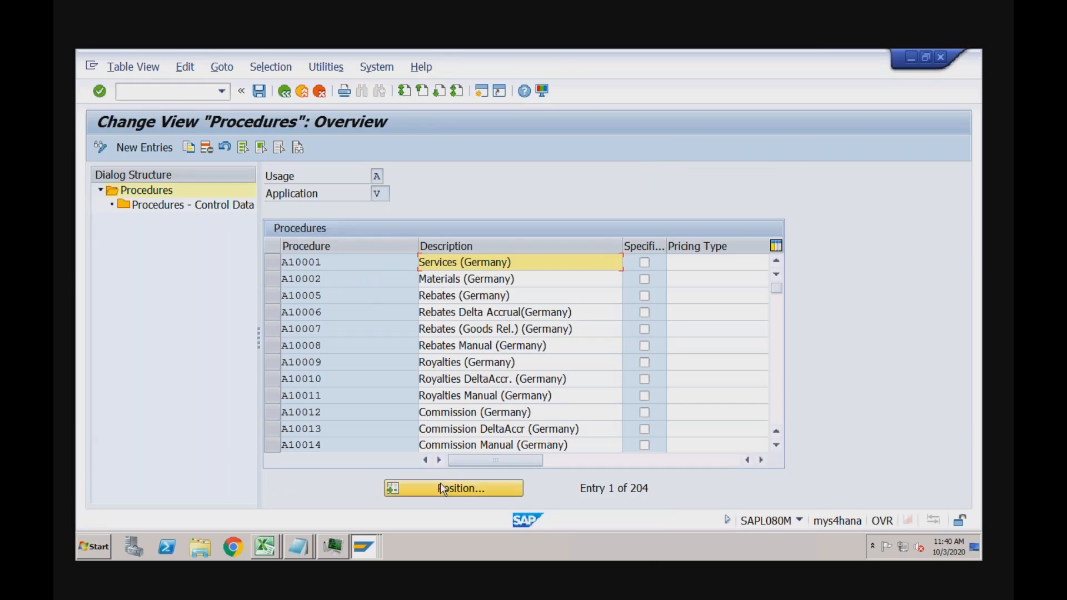
Find pricing procedure ZVAA03 in the procedures list and open its control data
click(443, 489)
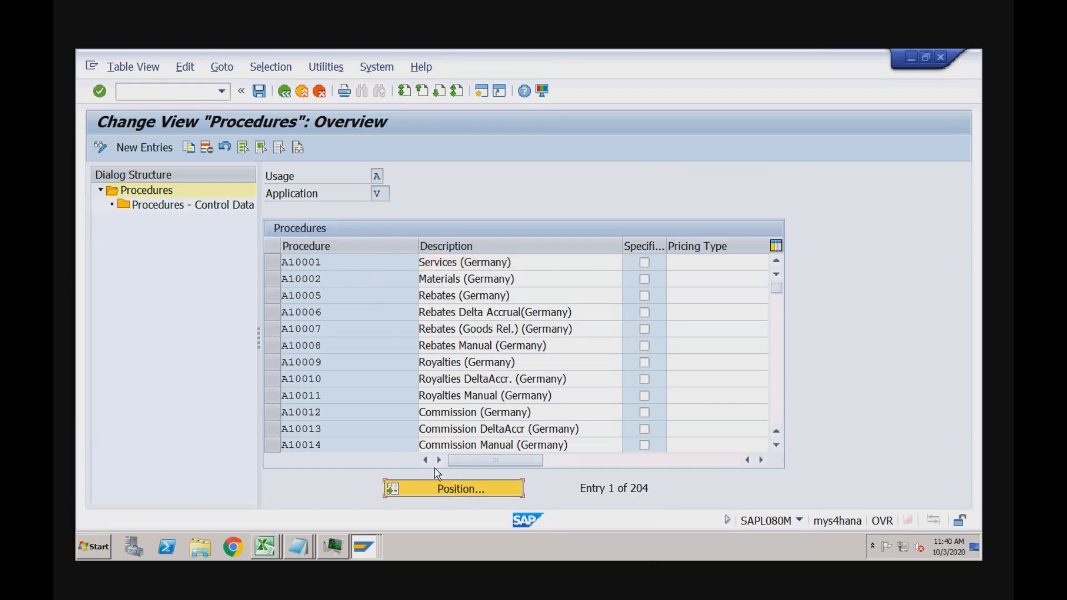
text(z)
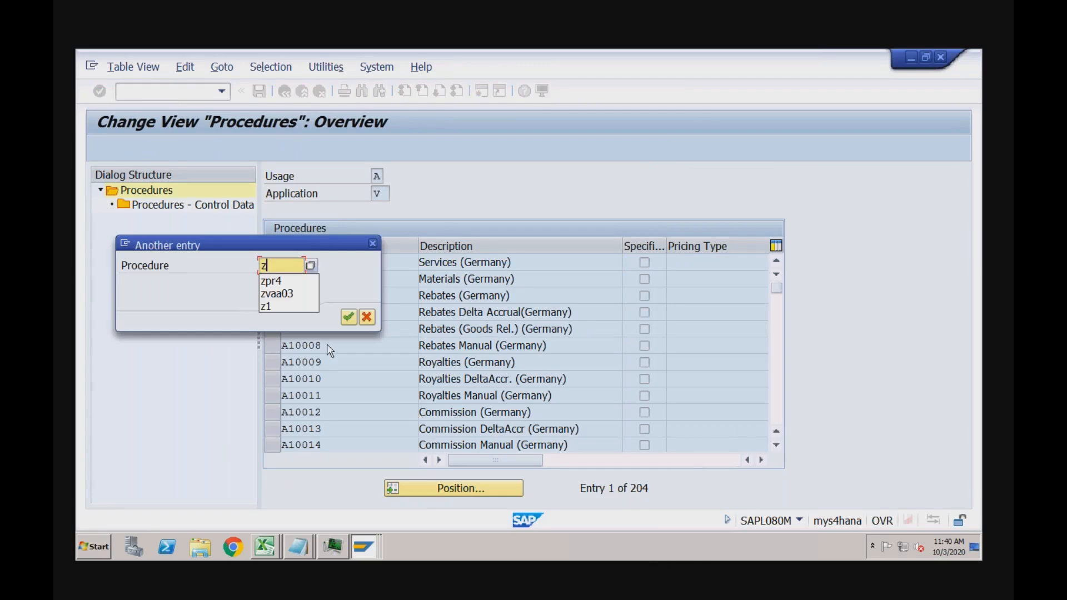
click(295, 295)
click(348, 317)
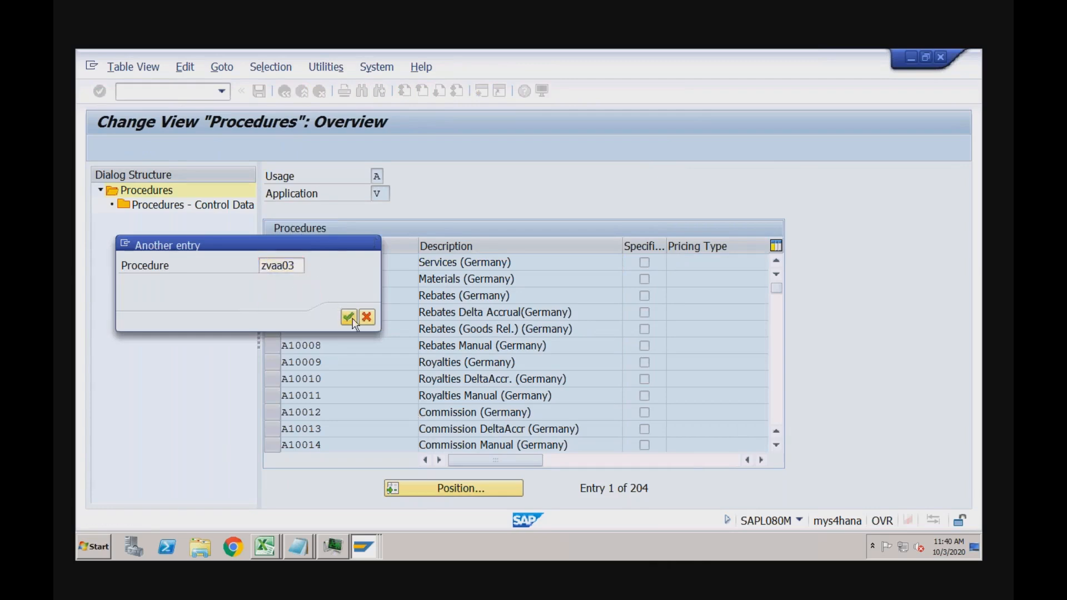
click(272, 263)
double_click(233, 205)
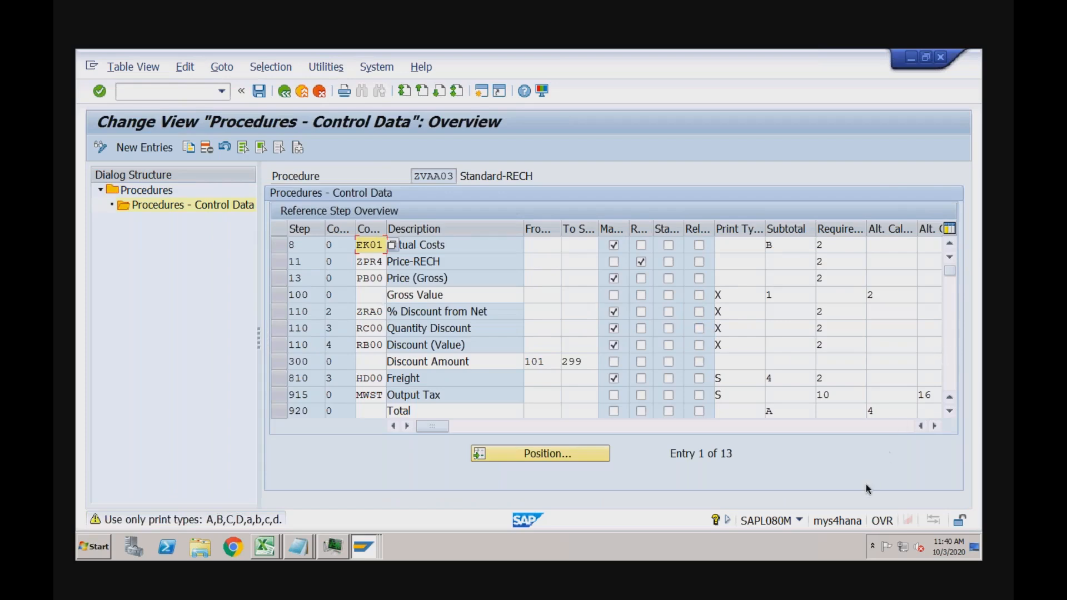
Examine the account keys in procedure ZVAA03 and its condition types ZPR4 Price-RECH and ZRA0 % Discount from Net
click(568, 426)
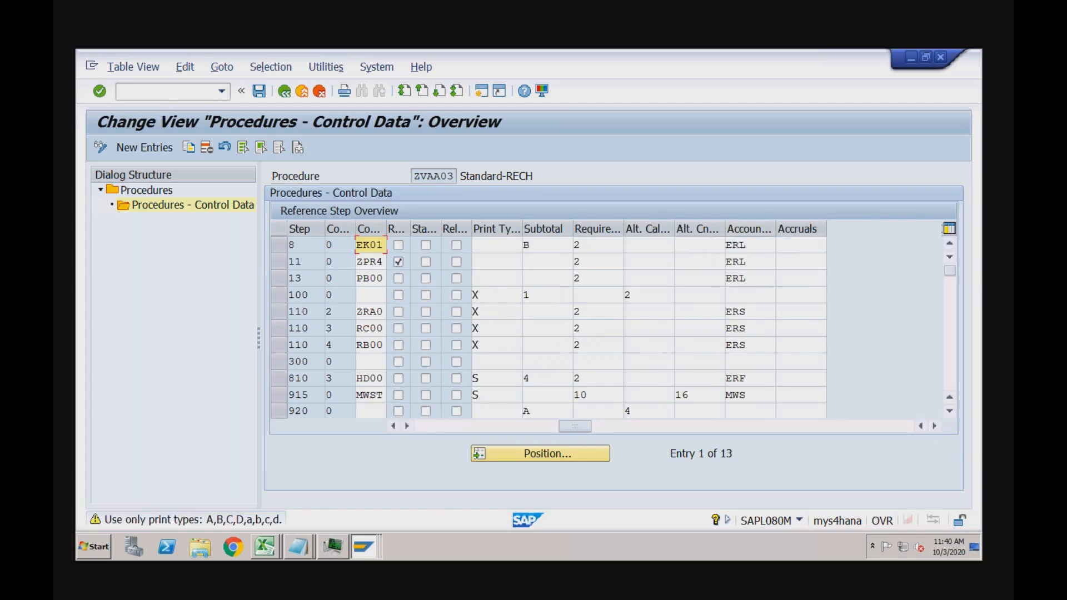
click(393, 426)
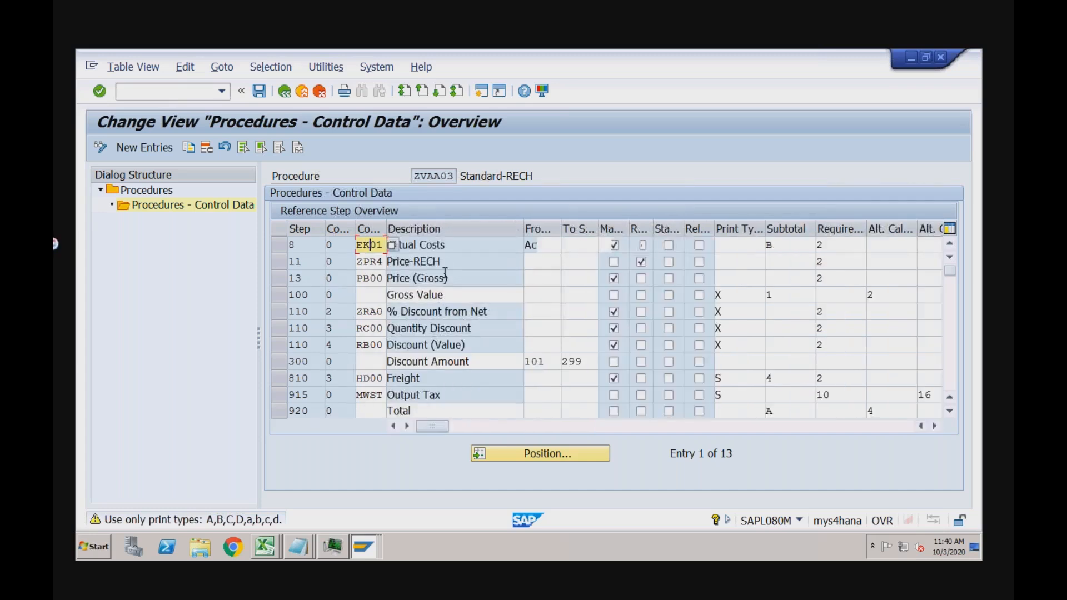
key(Down)
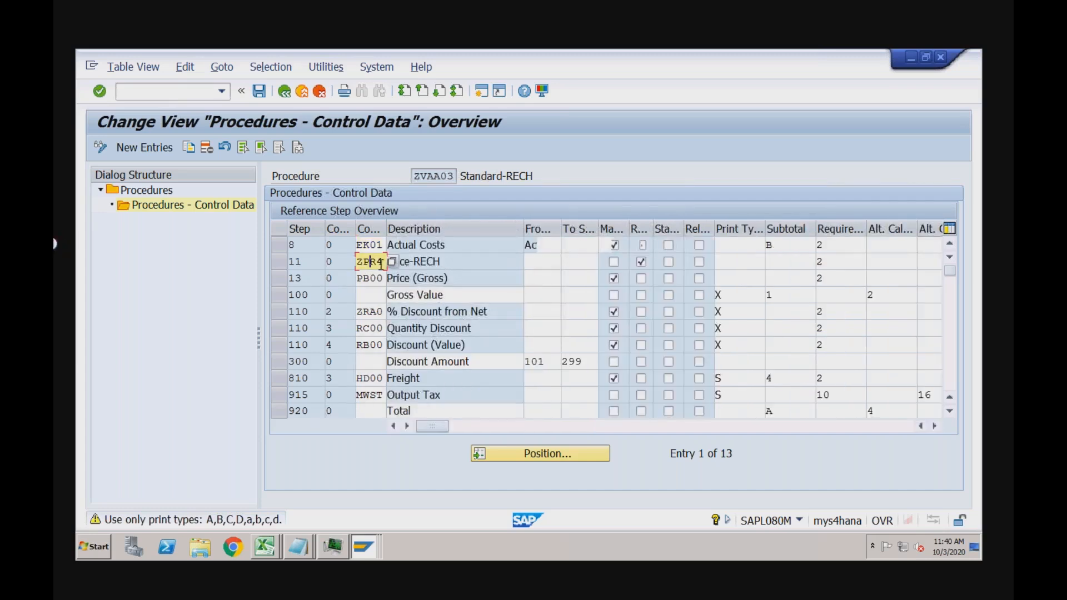
click(444, 261)
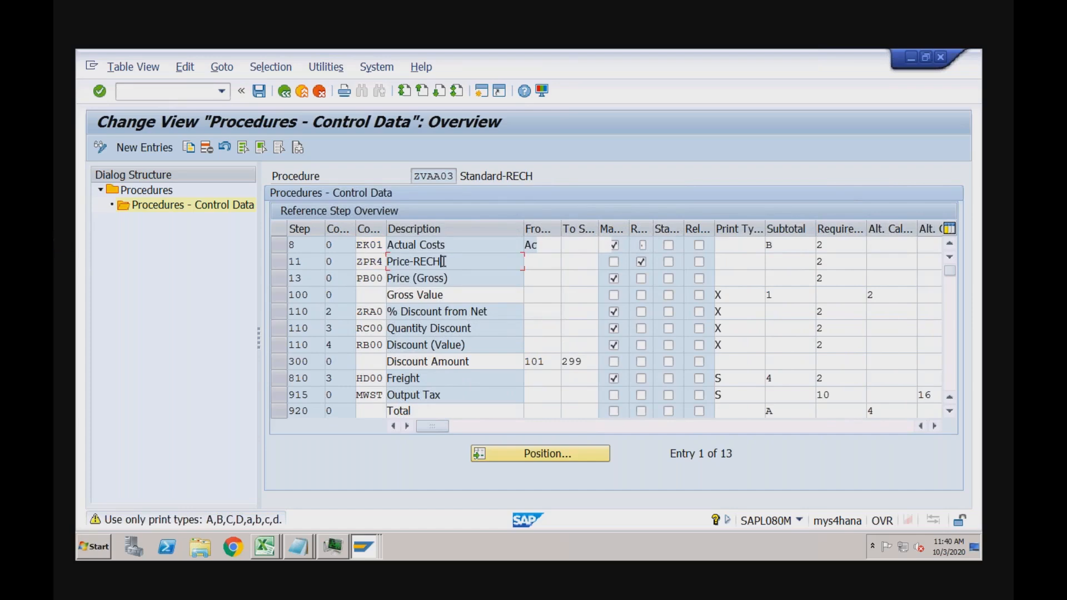
click(377, 261)
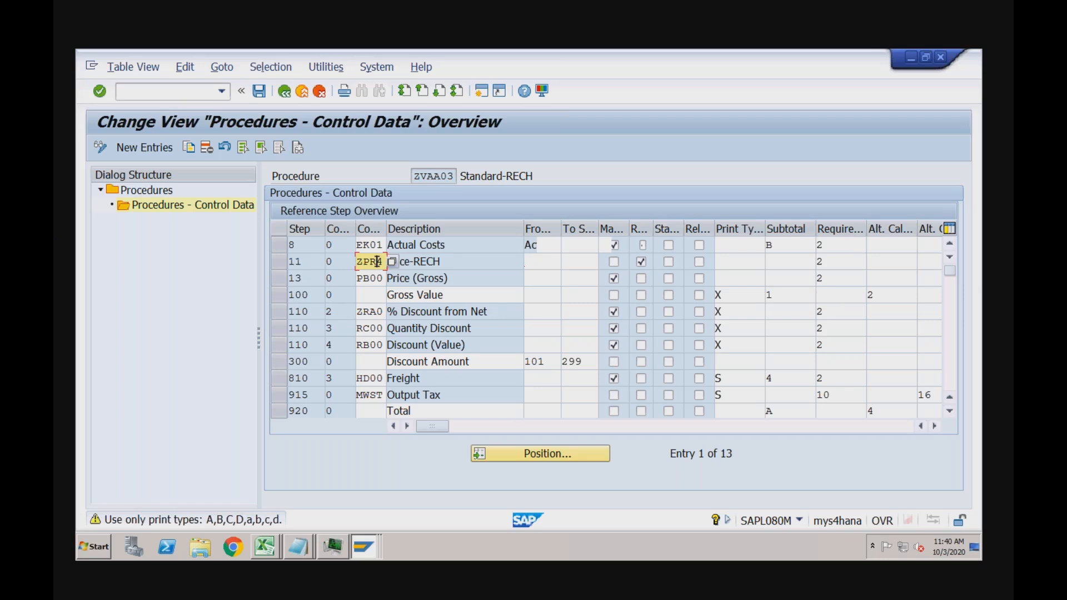
click(378, 313)
click(434, 313)
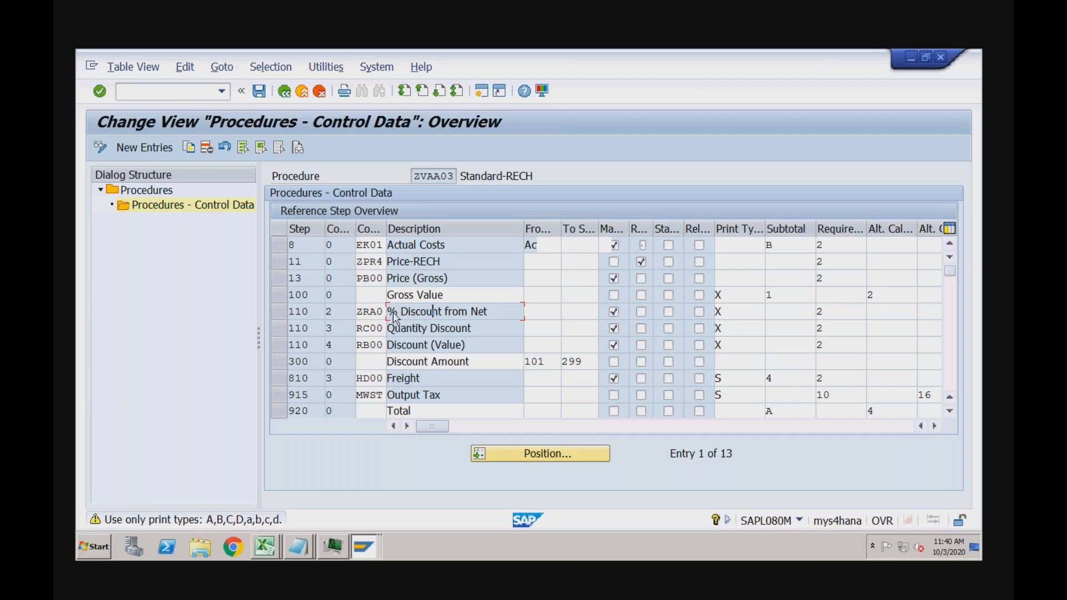
click(382, 311)
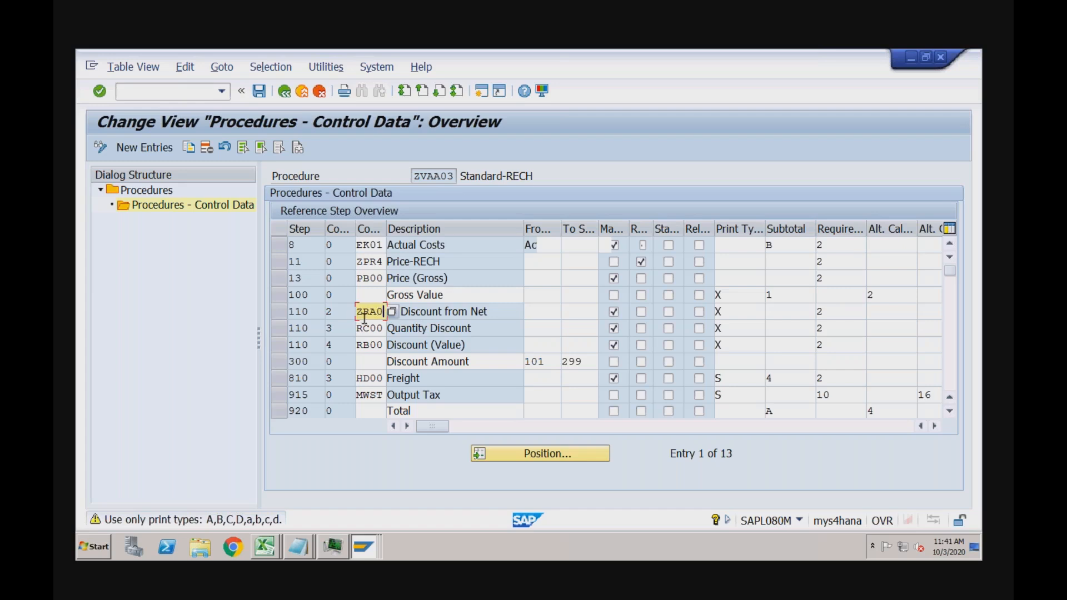
Examine the condition types in procedure ZVAA03, including HD00 Freight, ZRA0 % Discount from Net, ZPR4 Price-RECH and EK01 Actual Costs
click(370, 395)
click(372, 378)
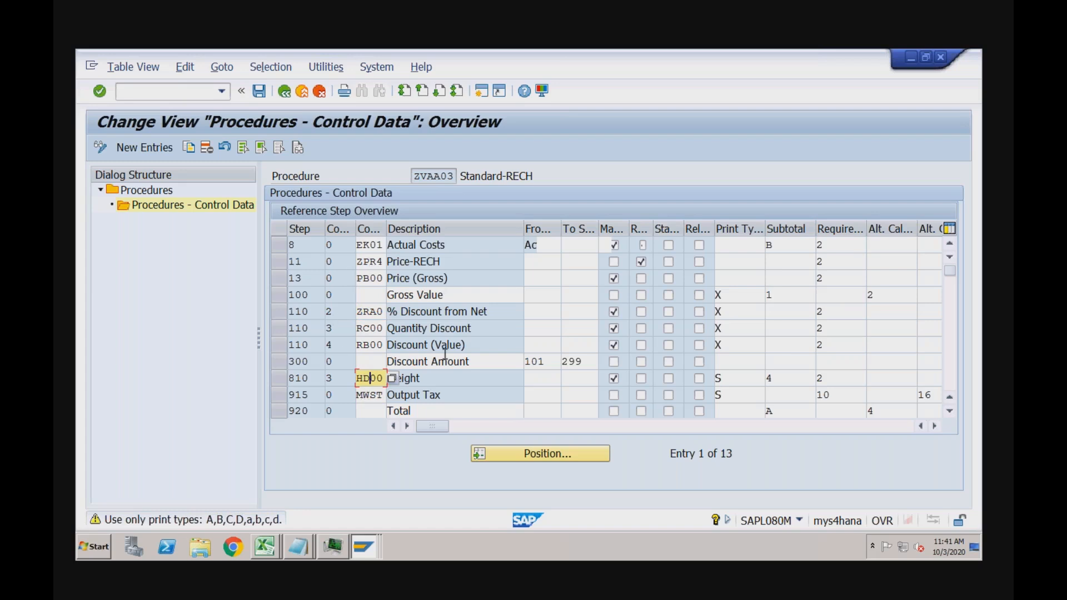
click(436, 379)
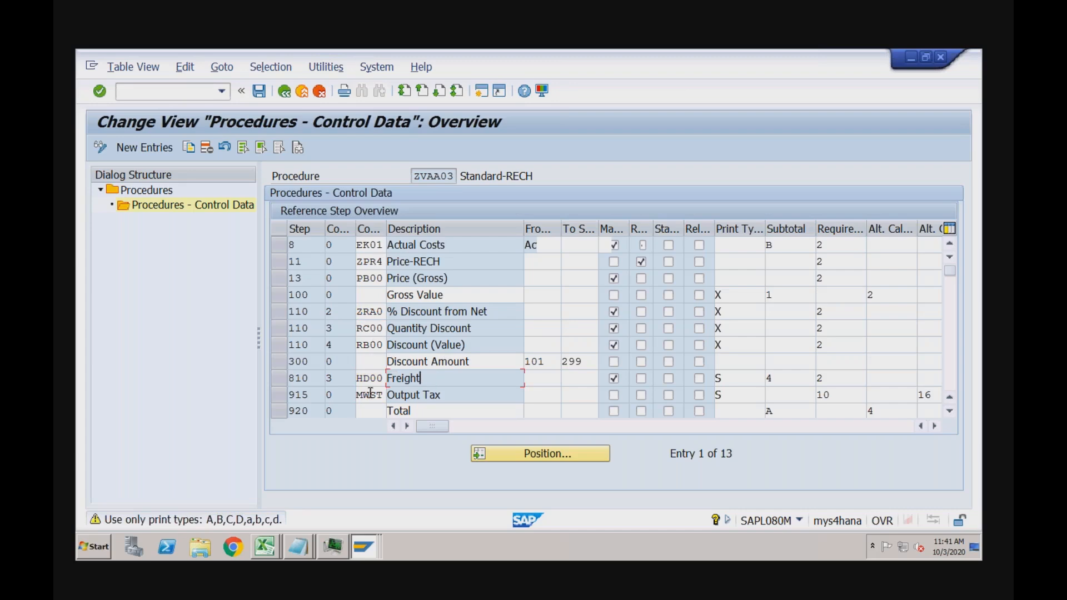
click(362, 311)
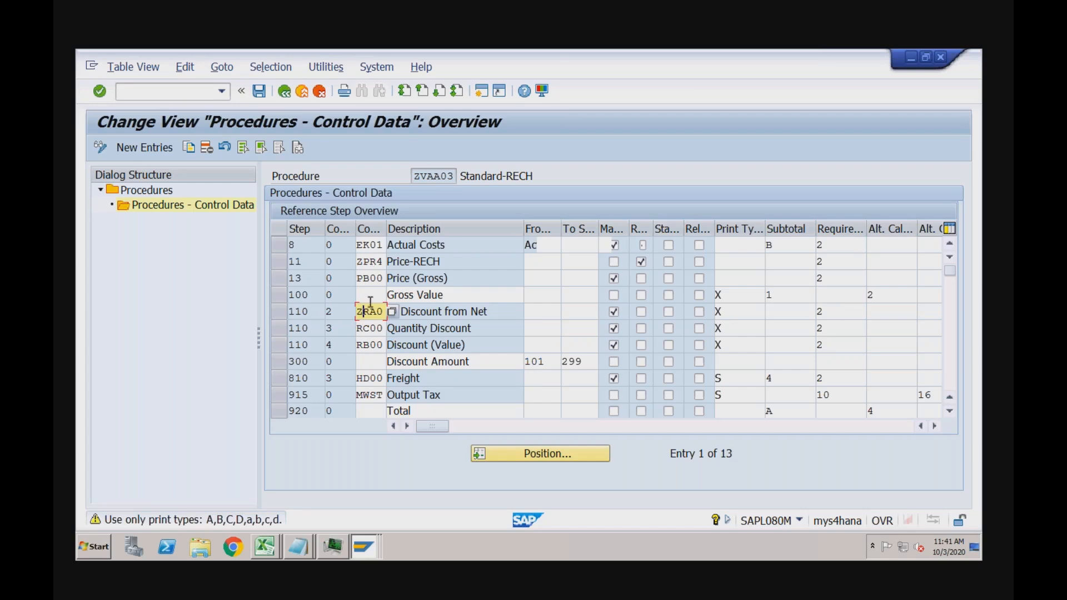
click(370, 378)
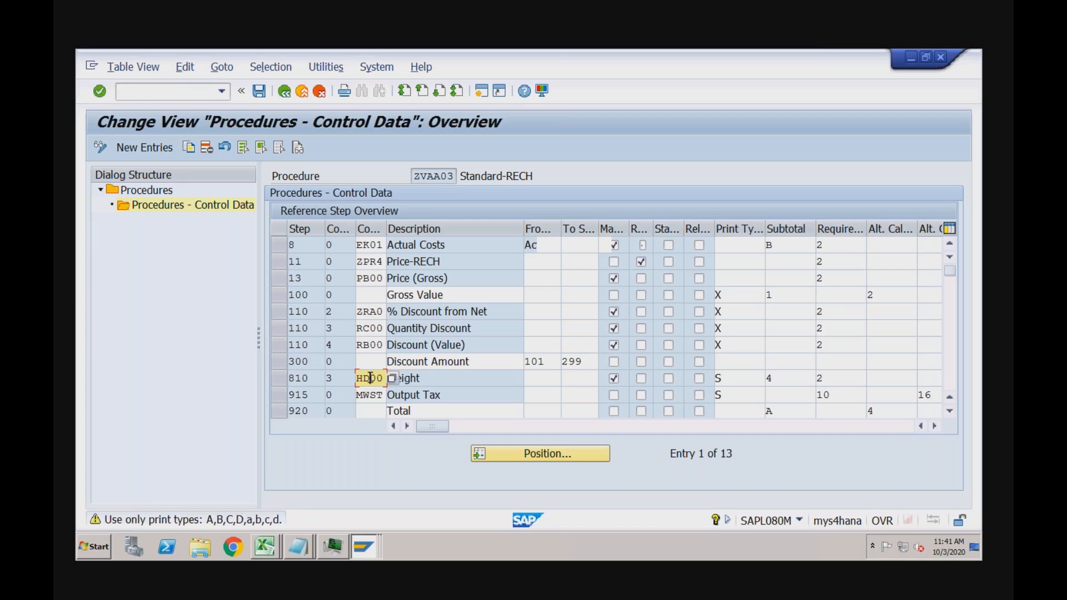
click(369, 261)
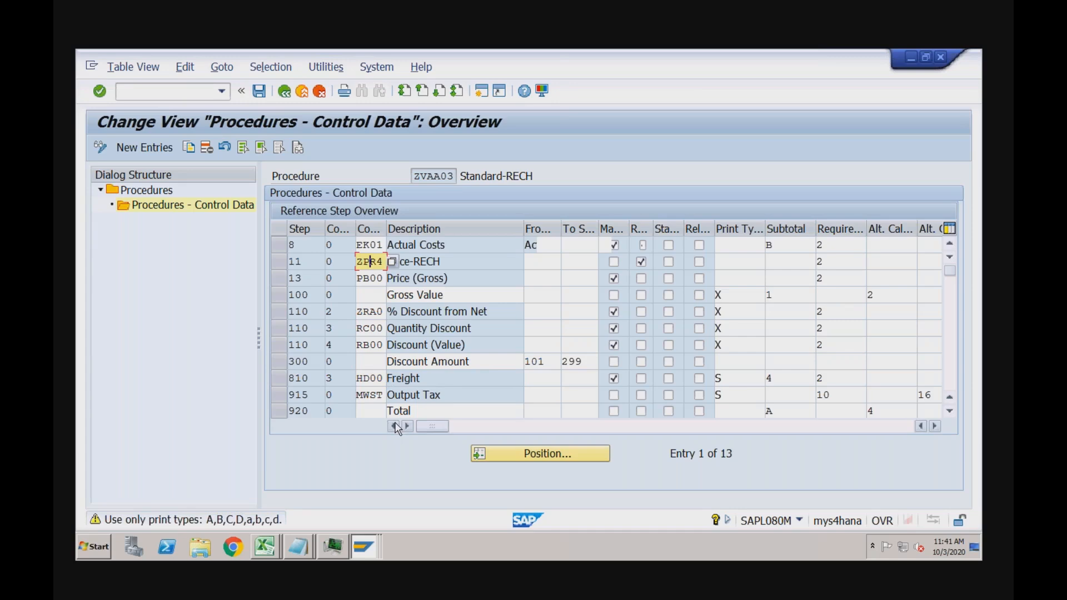
click(369, 283)
click(370, 261)
click(371, 245)
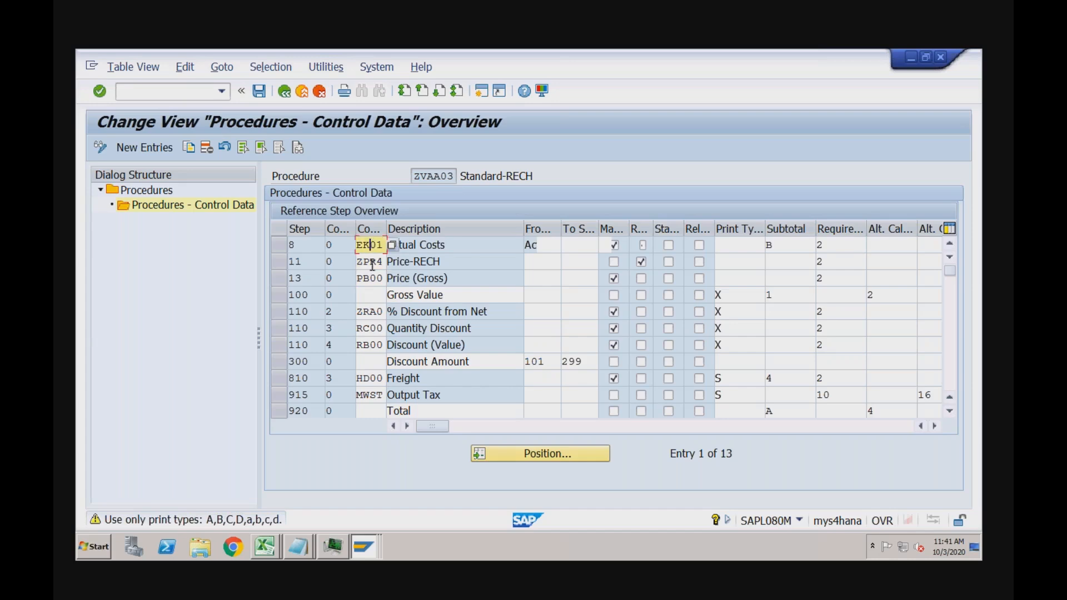
click(375, 261)
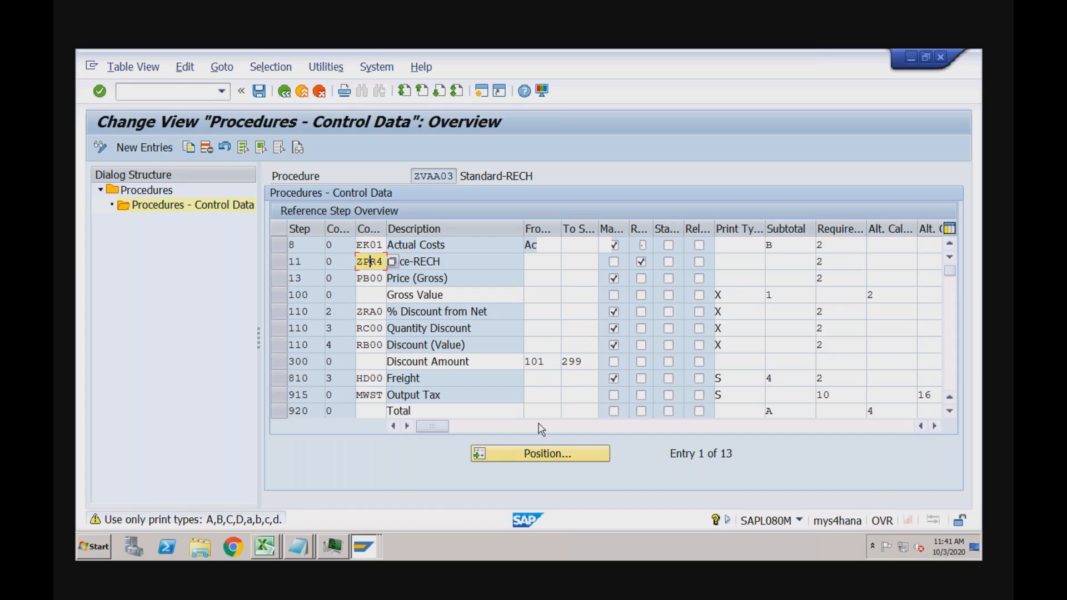
Check which account key is assigned to condition type ZPR4 in procedure ZVAA03
click(584, 427)
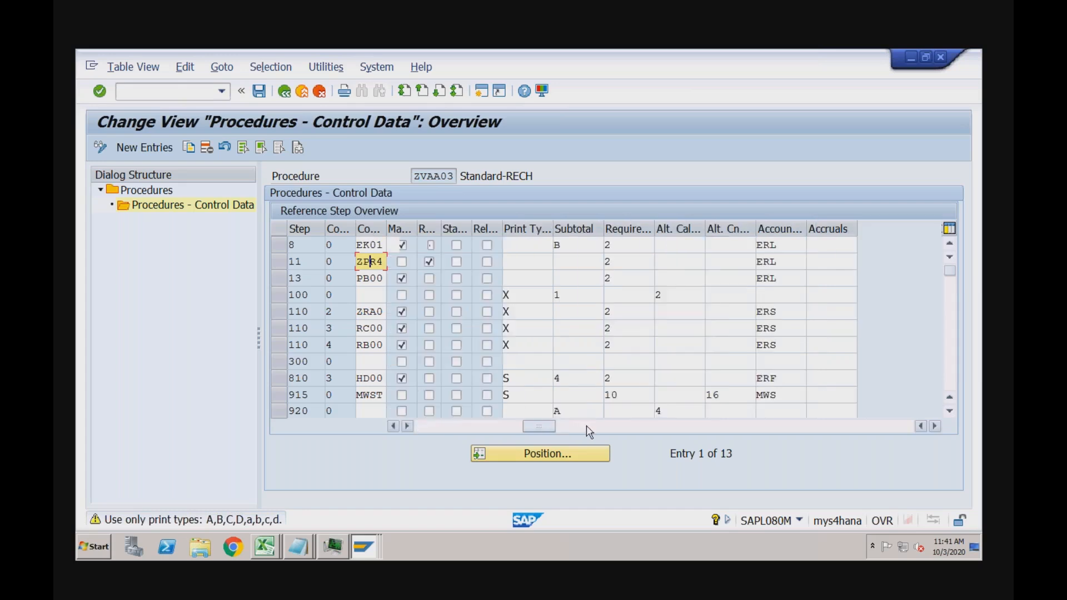
click(786, 245)
click(787, 261)
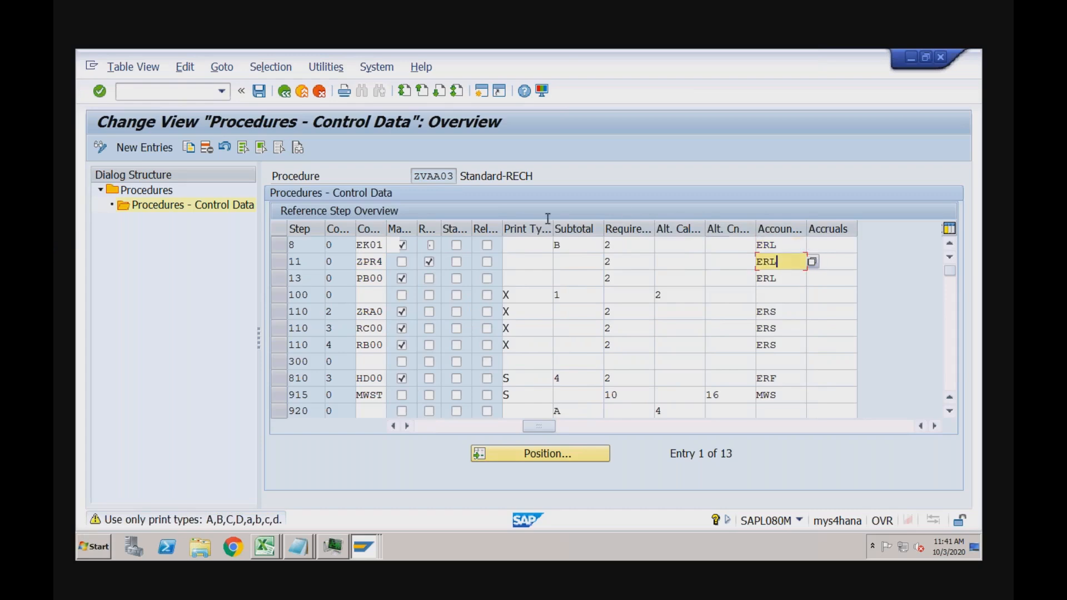
click(372, 261)
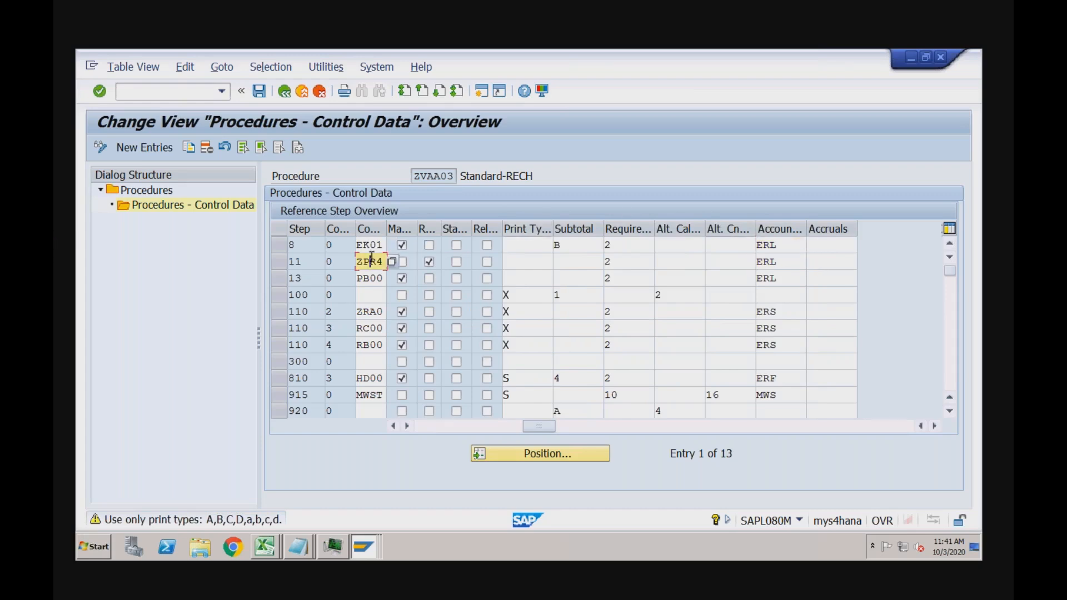
click(783, 262)
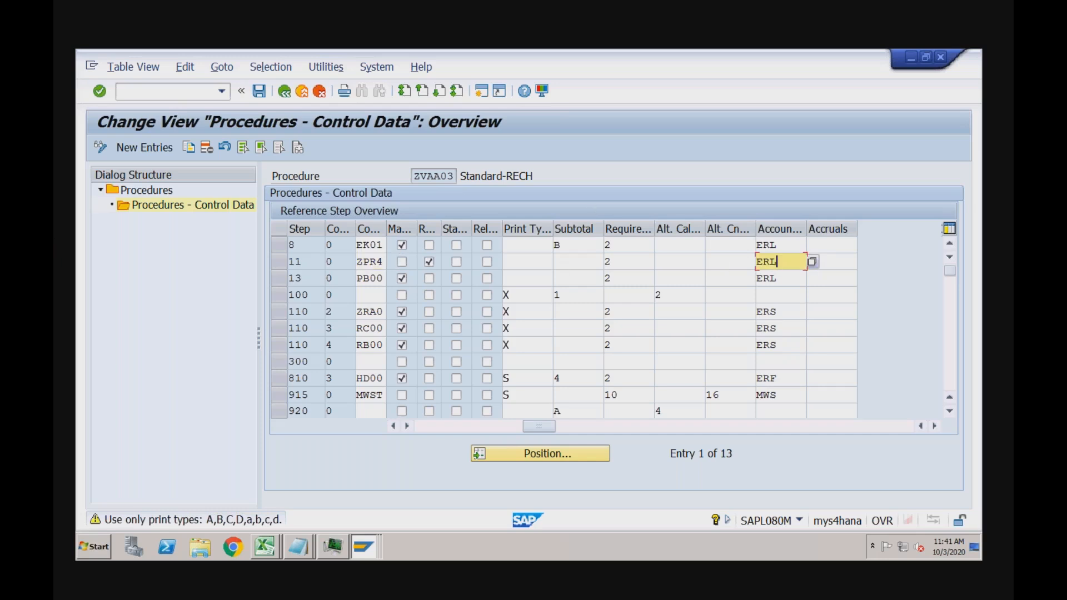
Switch to the Display G/L Account Centrally session and open the G/L account assignment with transaction VKOA
click(366, 549)
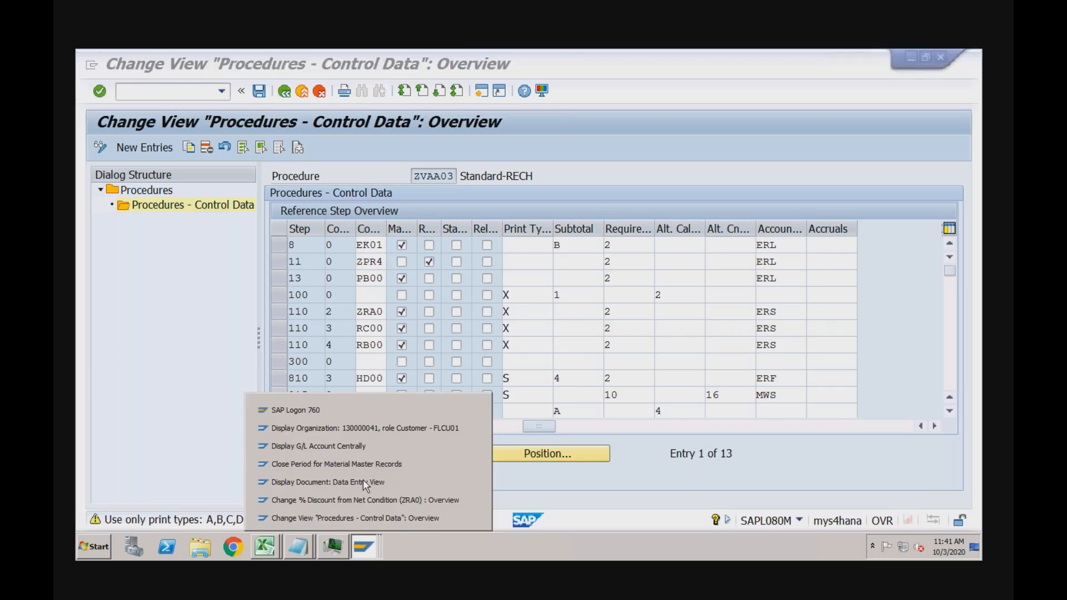
click(366, 444)
click(194, 93)
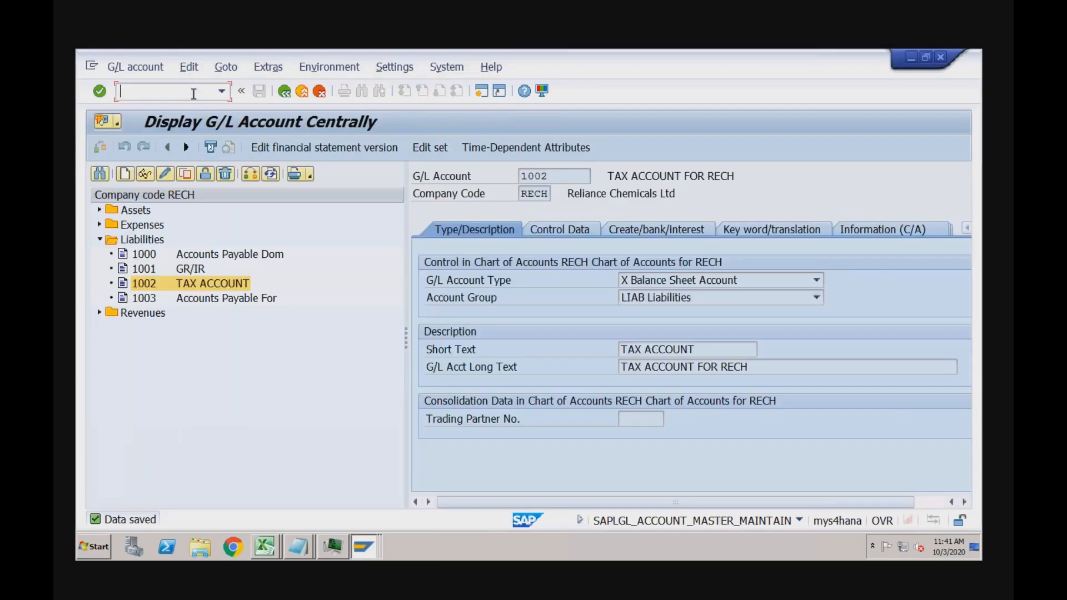
text(/nvkoa)
key(Return)
click(364, 548)
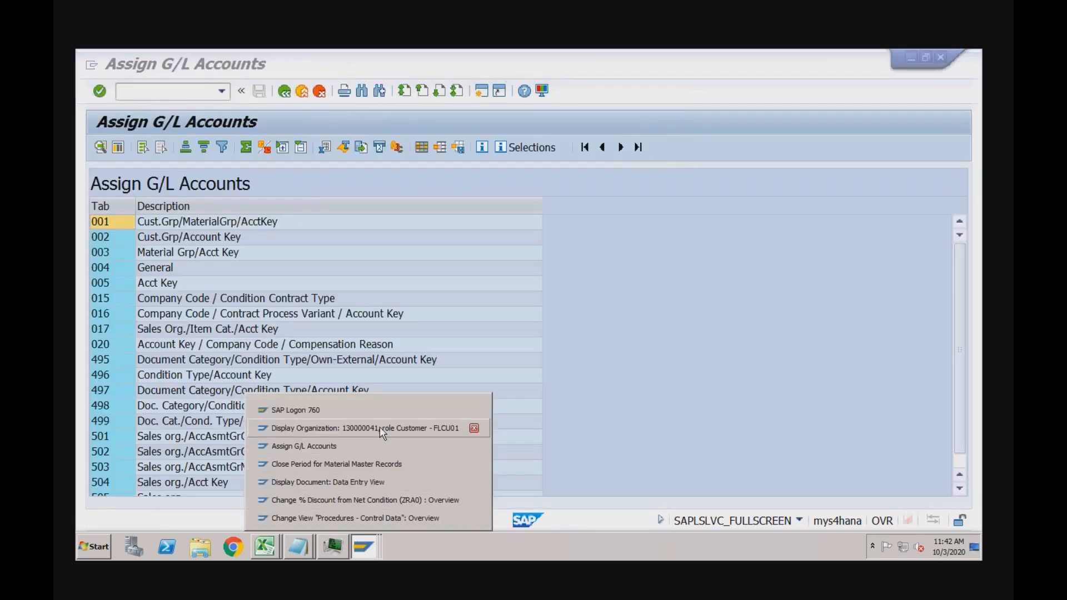
click(376, 443)
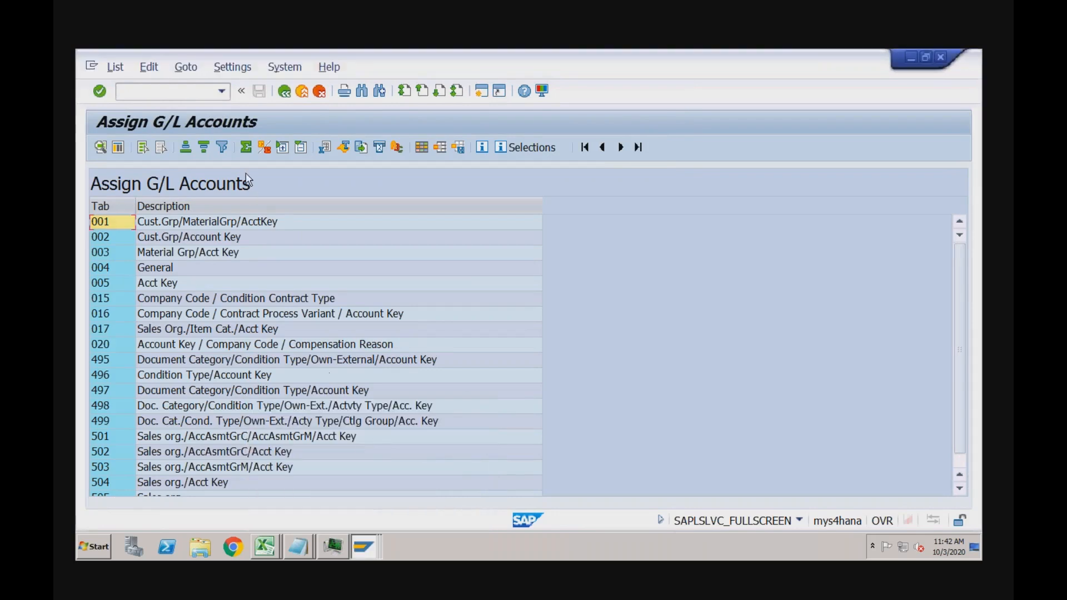
Display the F2 invoice for the RECH customer in this session with transaction VF03
click(189, 92)
text(/nvf03)
key(Return)
key(Return)
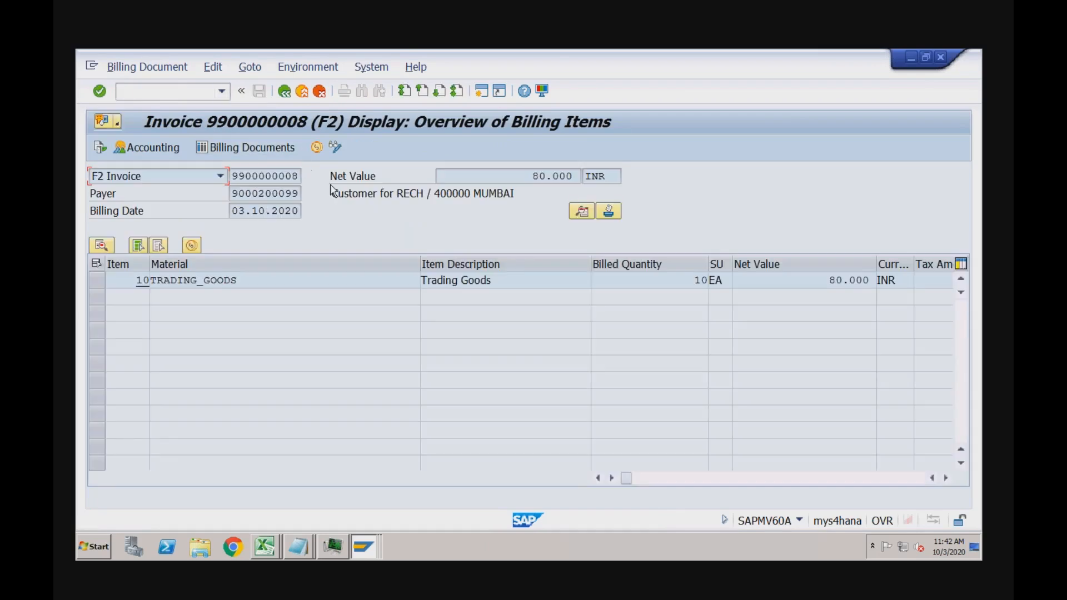
Open the invoice's revenue account determination analysis and examine access 010 (YOFI) under condition type ZPR4
click(321, 76)
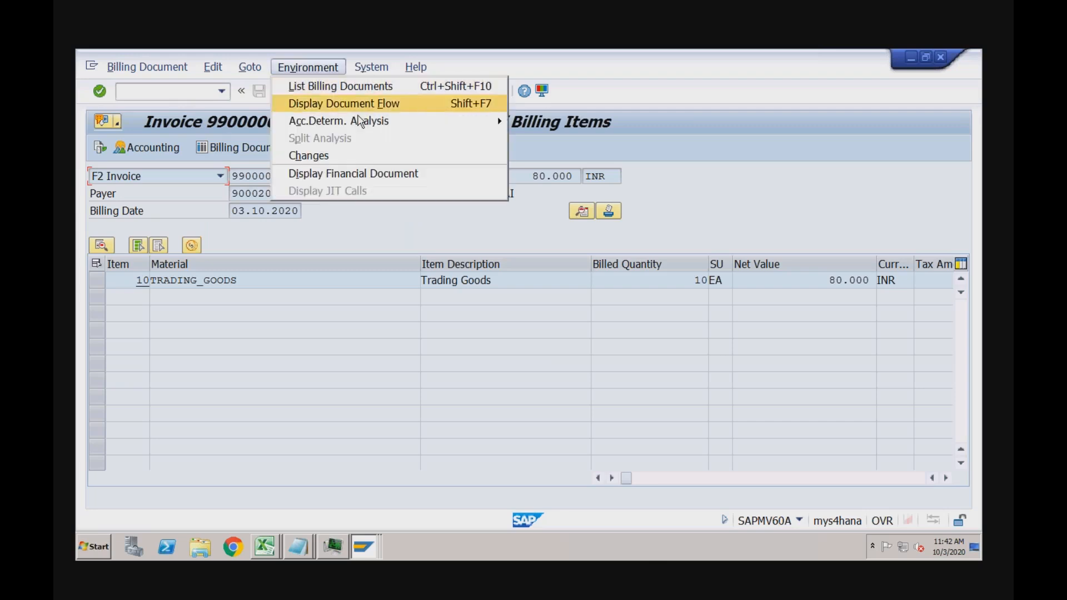
mouse_move(405, 122)
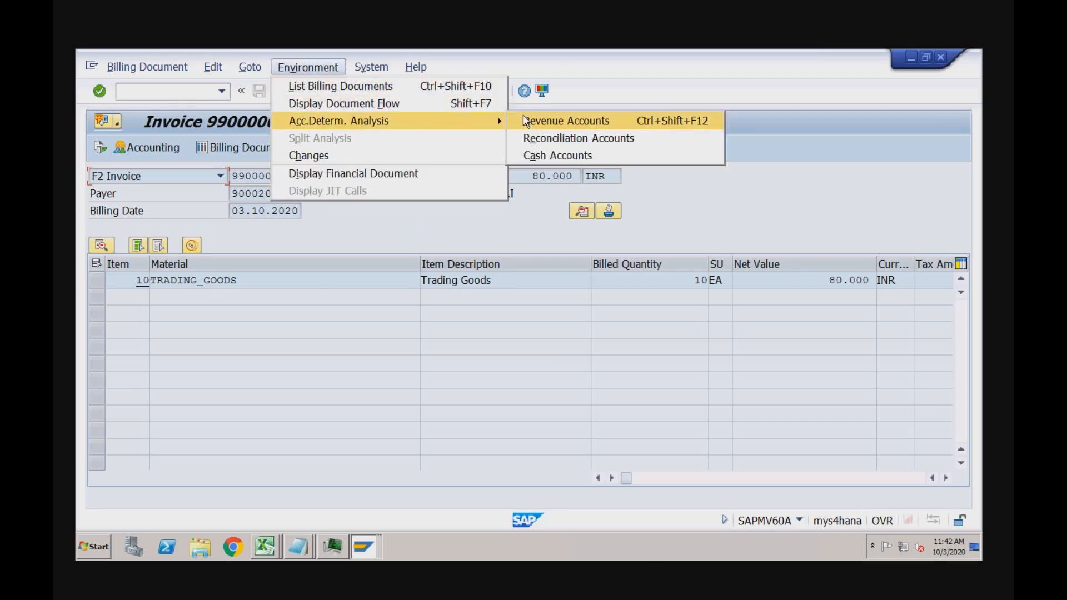
click(523, 118)
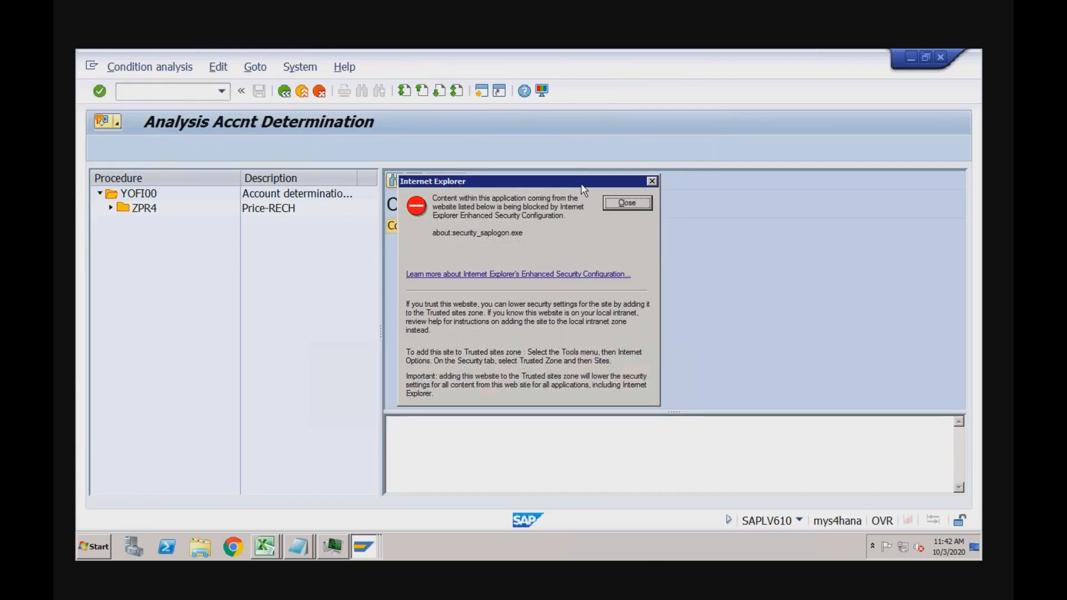
click(623, 202)
click(111, 209)
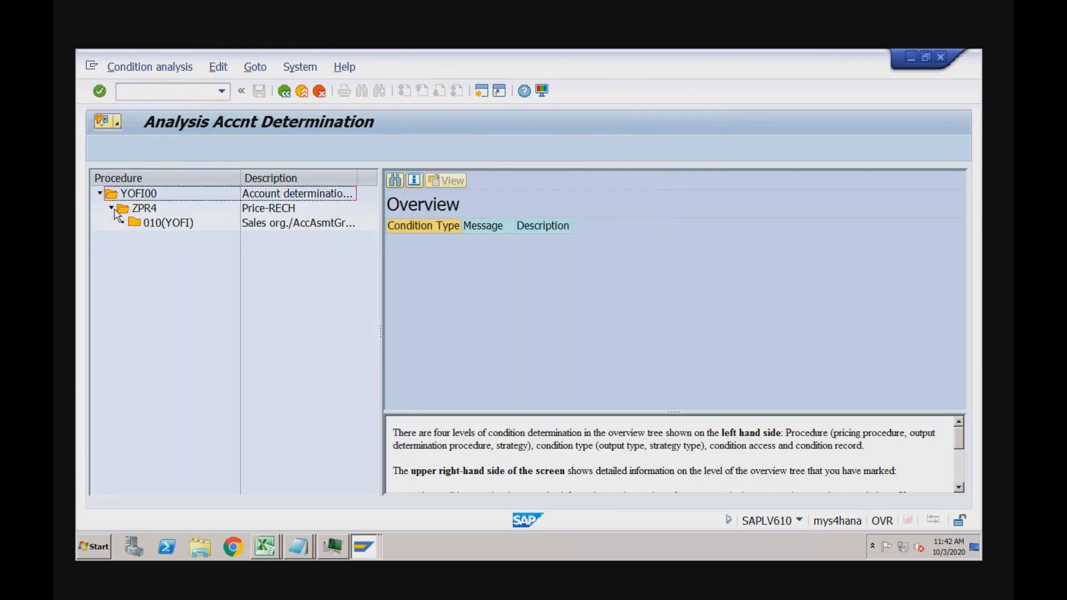
click(154, 221)
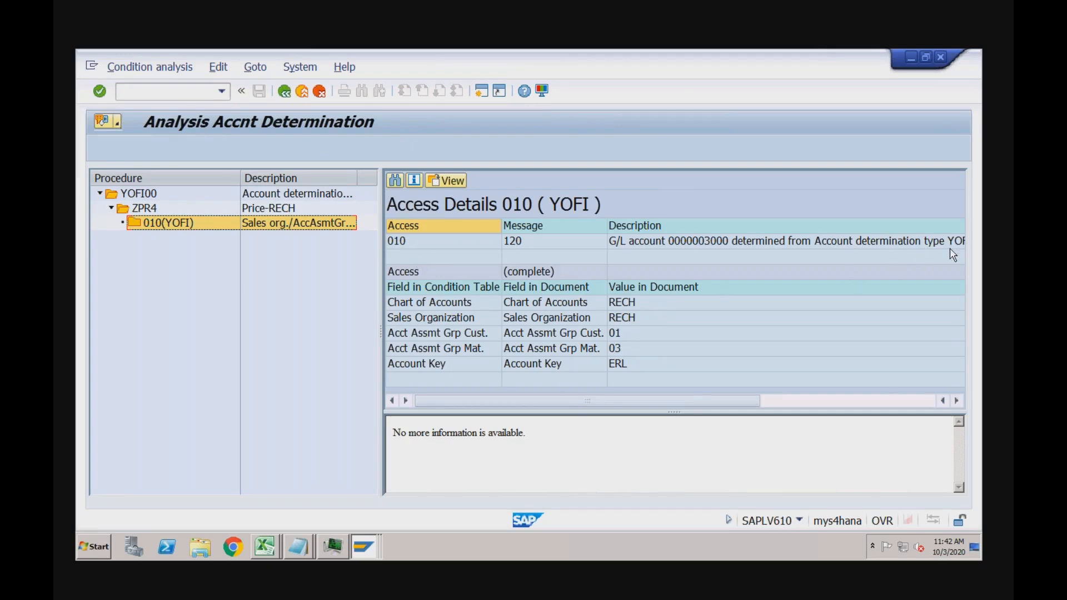
click(875, 402)
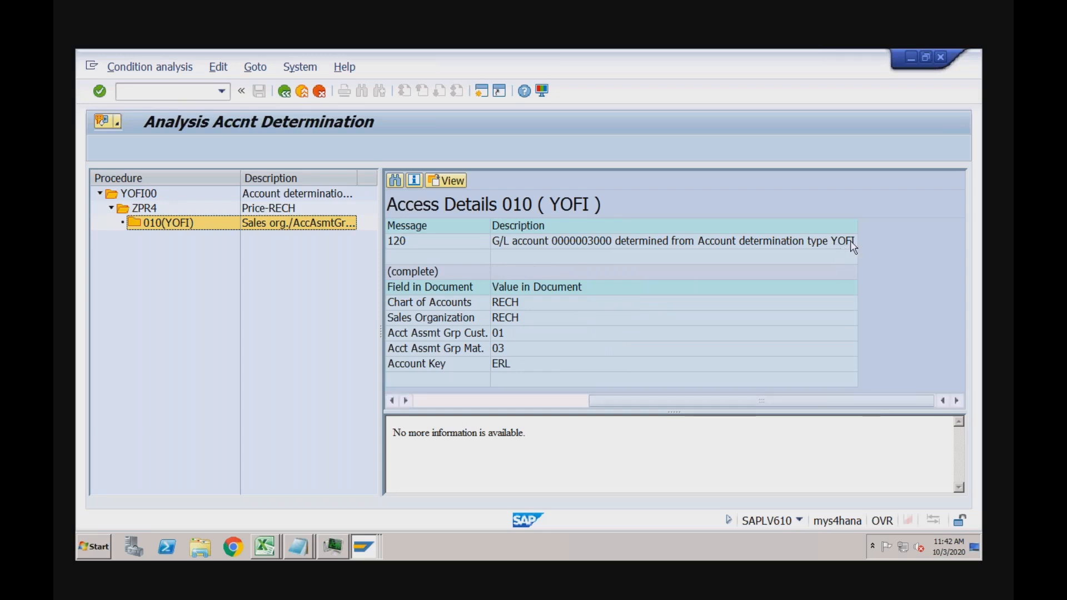
Switch to the customer business partner session and open the G/L account assignment with transaction VKOA
click(368, 546)
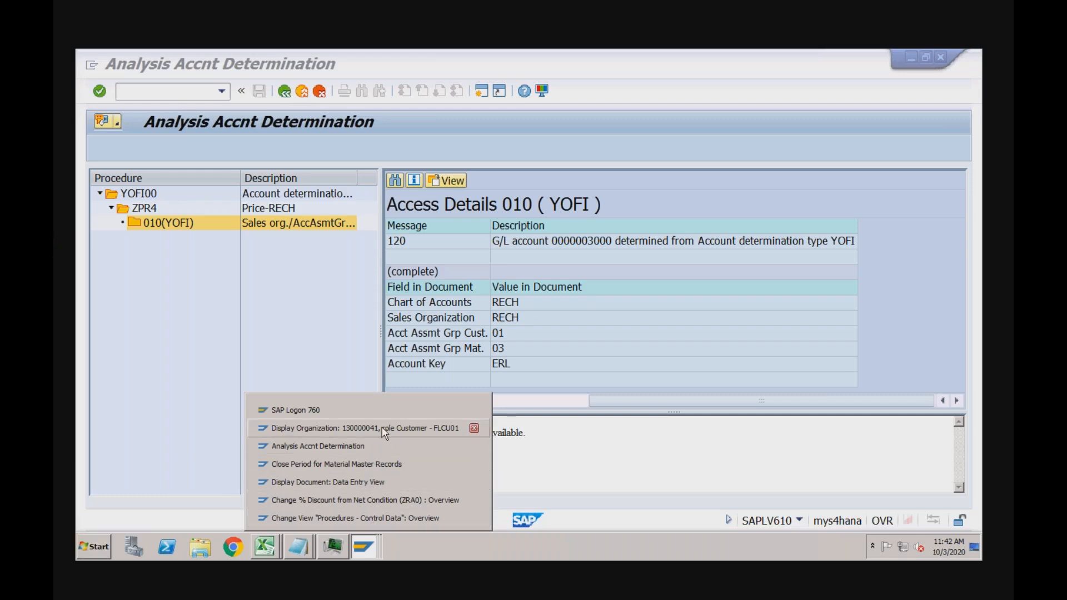
click(361, 428)
click(221, 91)
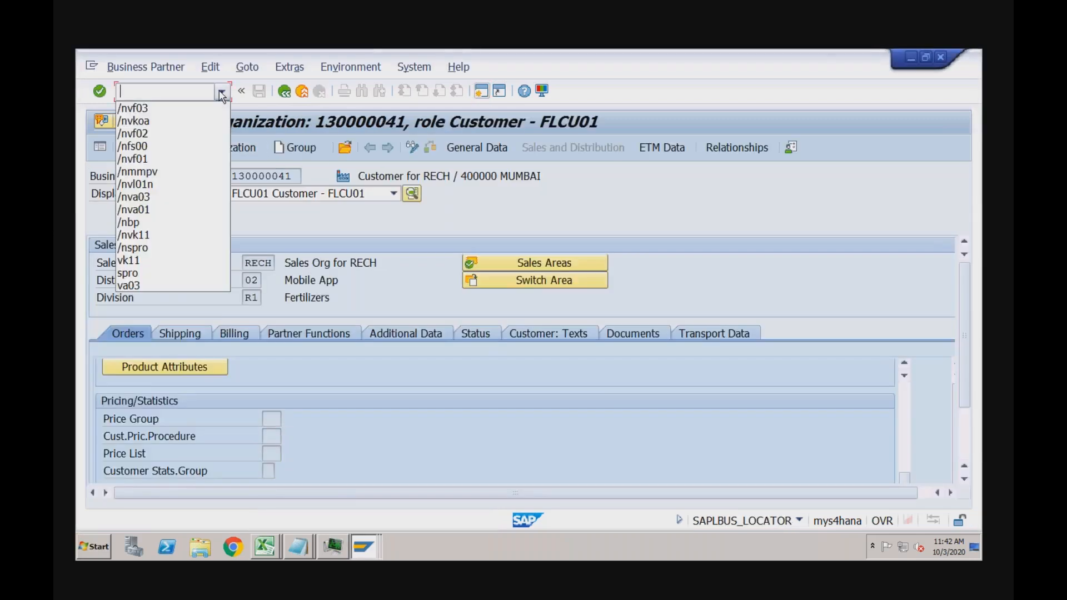
click(156, 121)
key(Return)
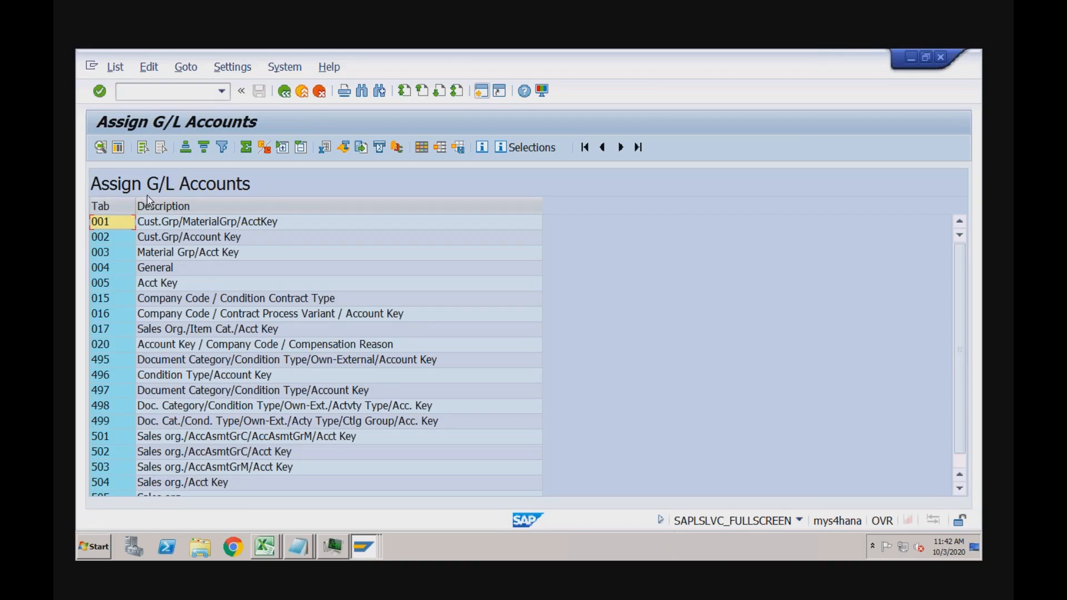
Review account assignment tables 001 to 005 and open table 001 Cust.Grp/MaterialGrp/AcctKey
click(113, 225)
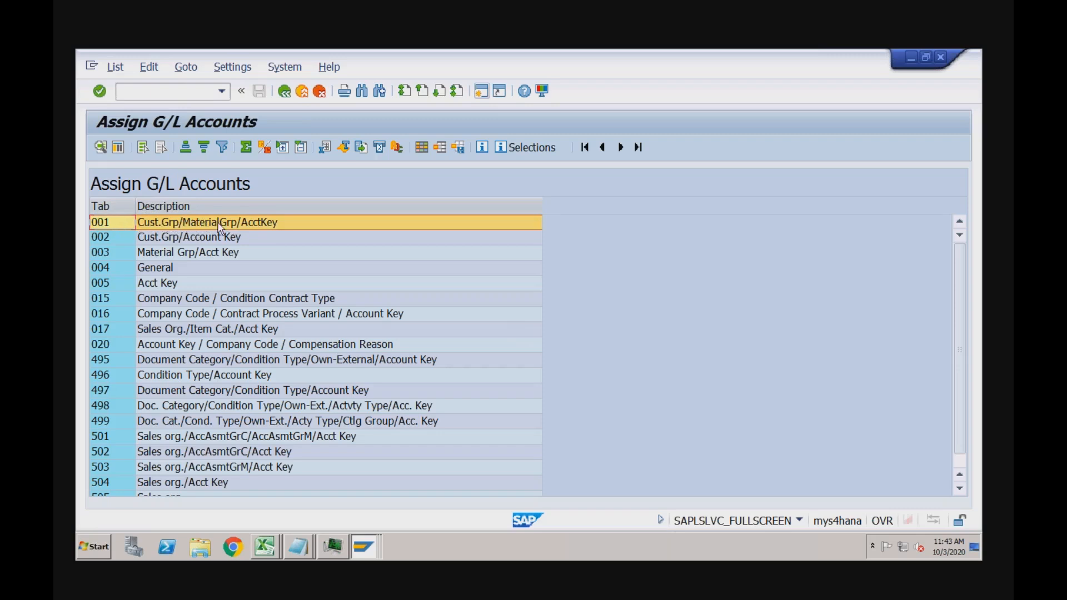
click(180, 238)
click(171, 255)
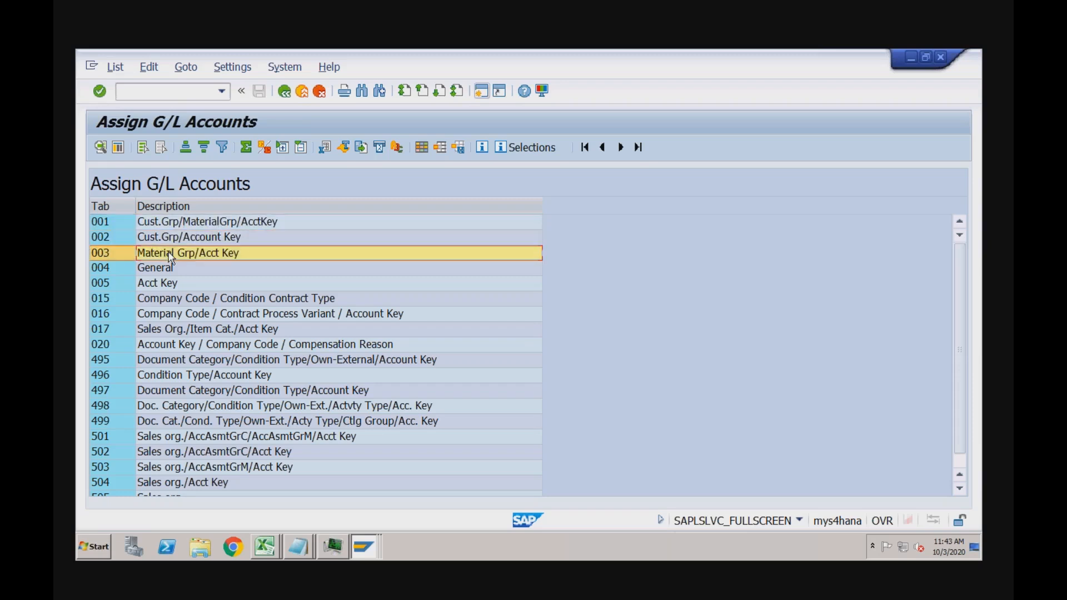
click(161, 270)
click(155, 282)
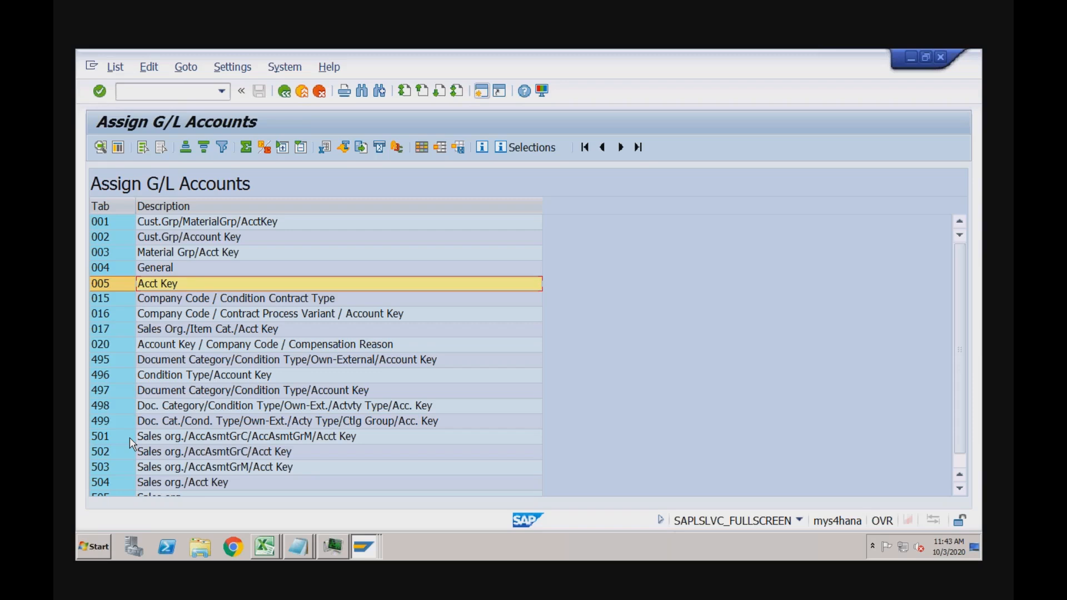
double_click(180, 225)
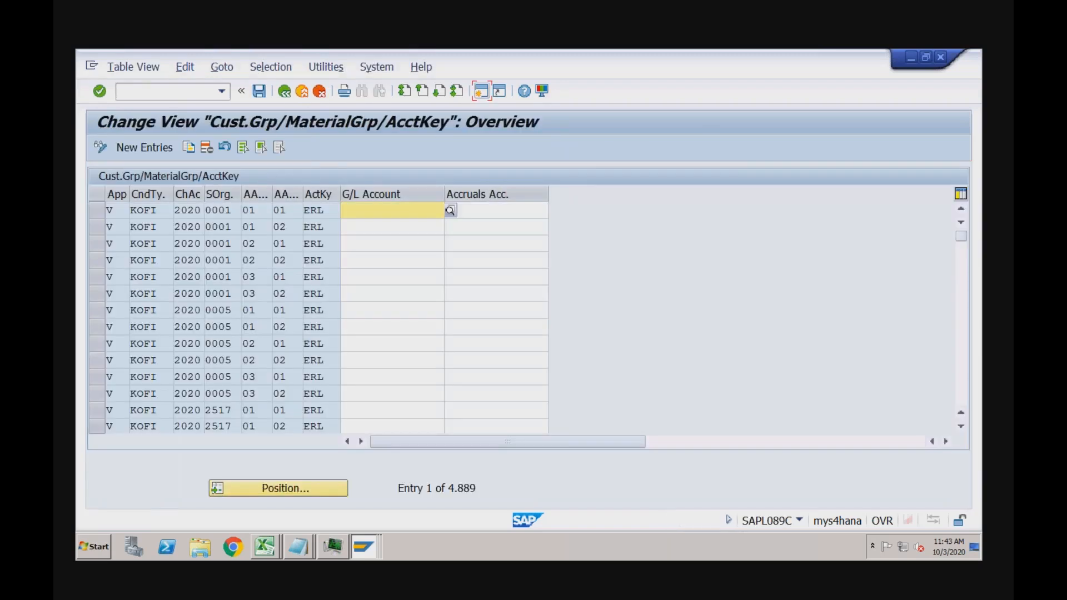
Position the account assignment table at application V, condition type YOFI, chart of accounts RECH and sales organization RECH
click(278, 487)
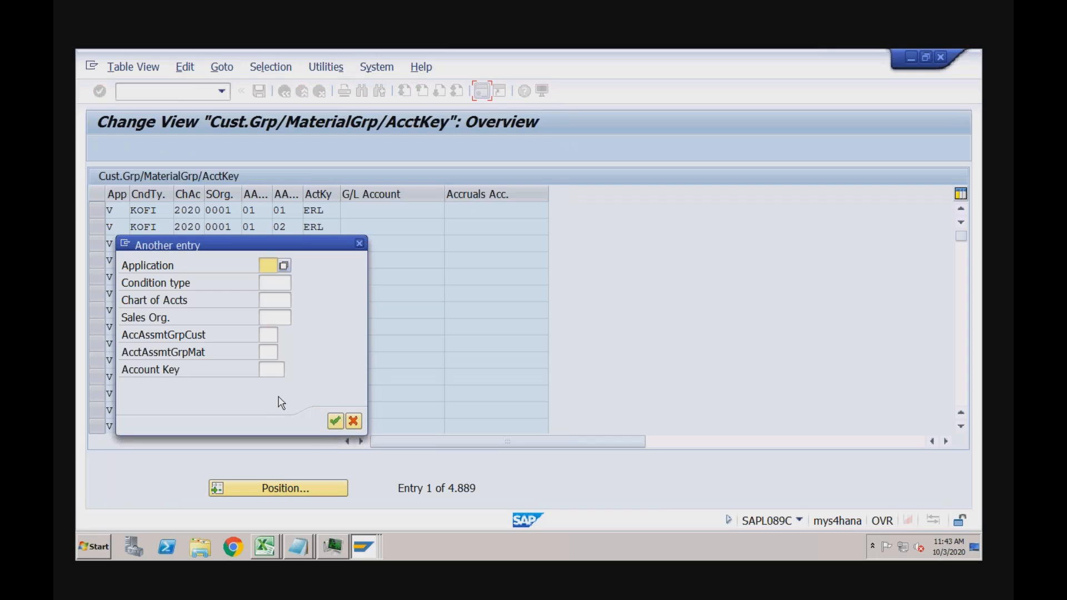
text(V)
click(268, 282)
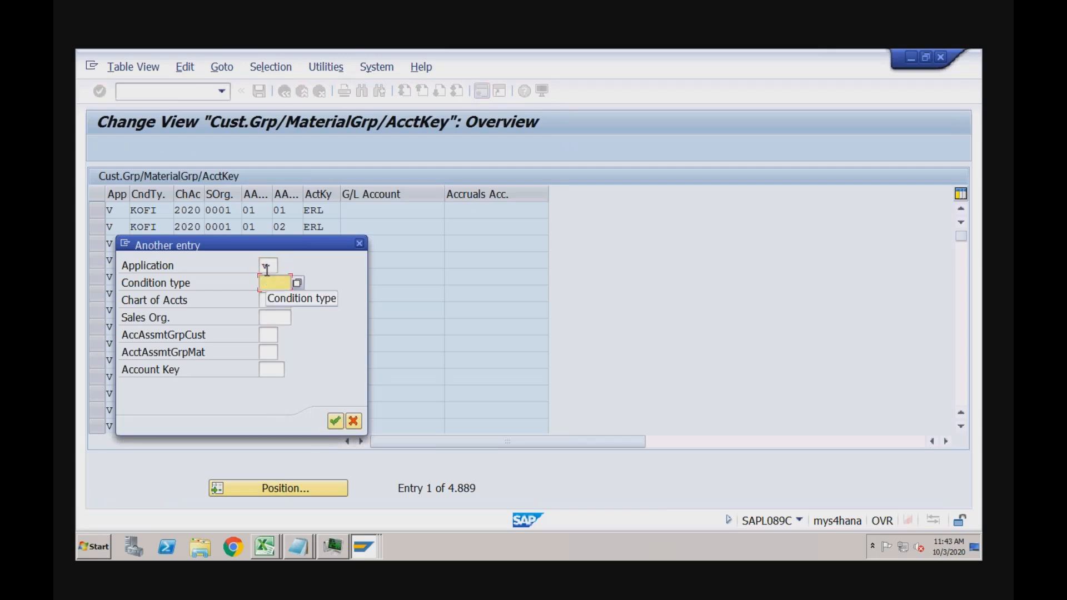
click(363, 538)
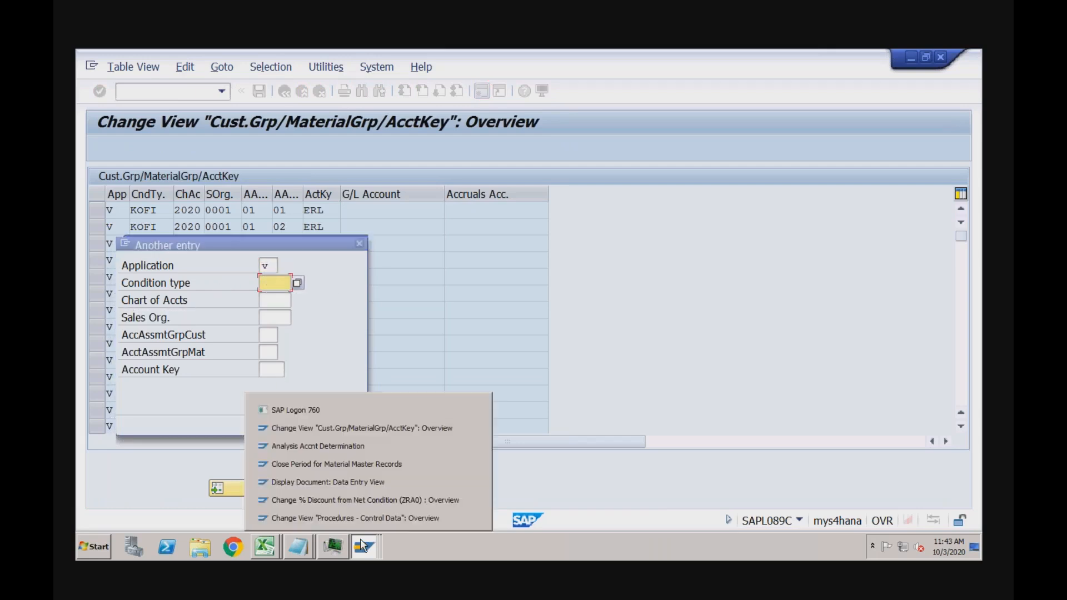
click(372, 446)
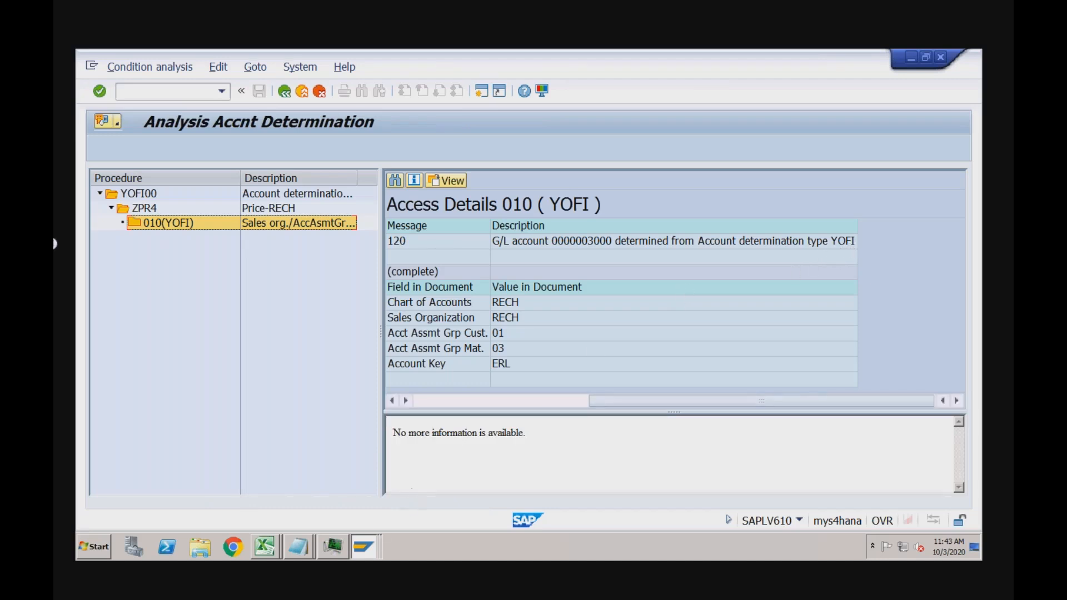
click(364, 540)
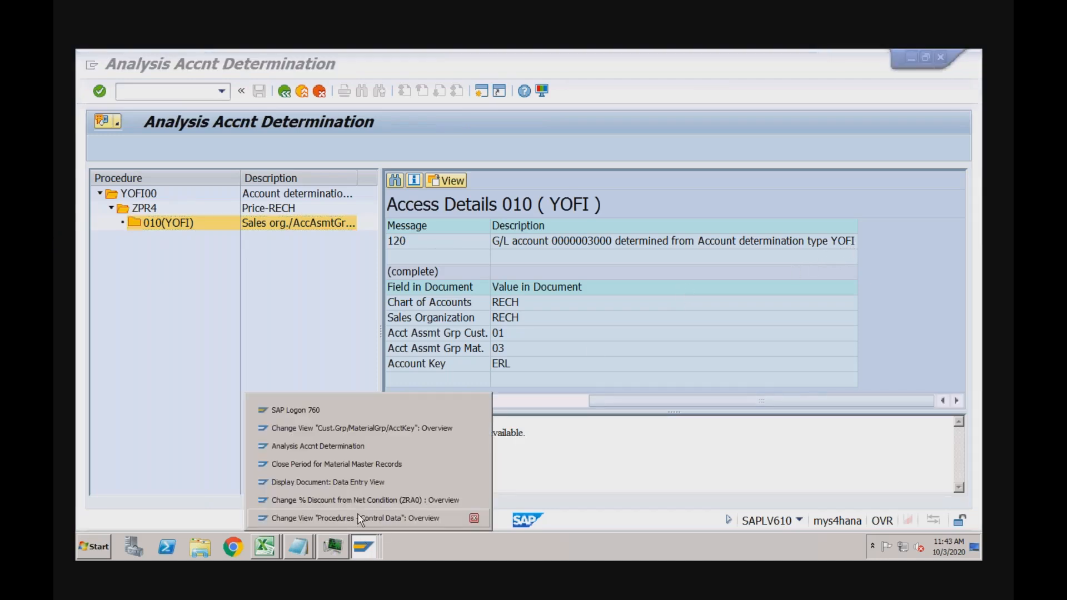
click(357, 429)
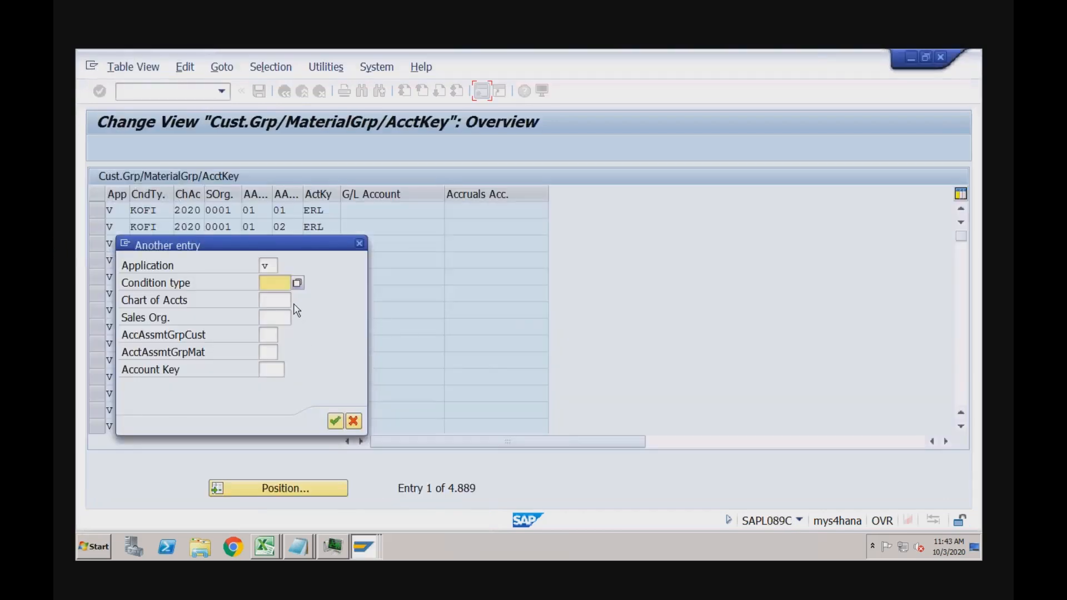
text(yofi)
click(278, 303)
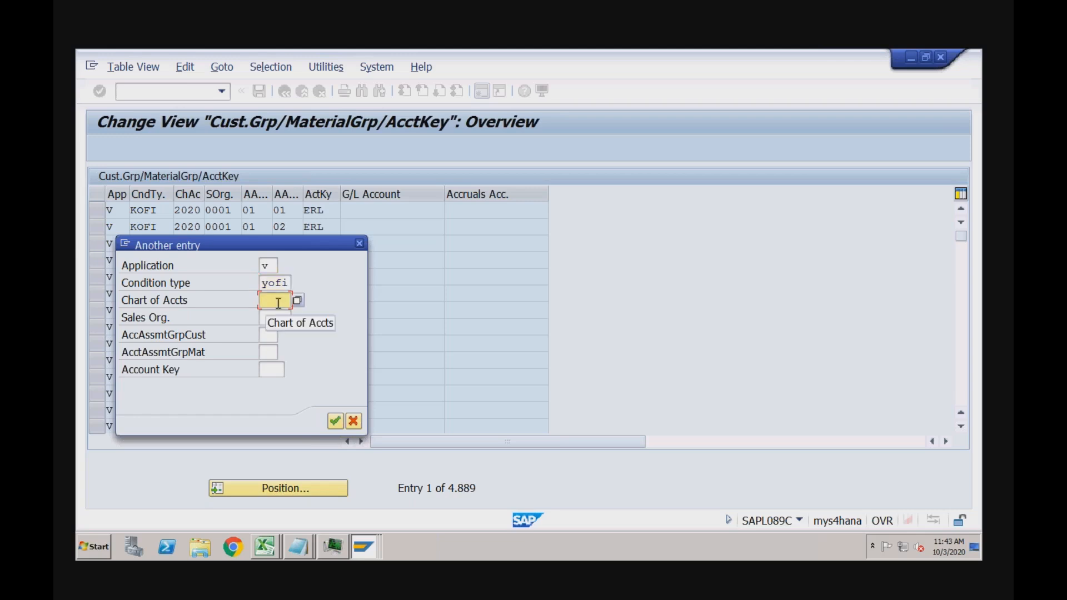
text(rech)
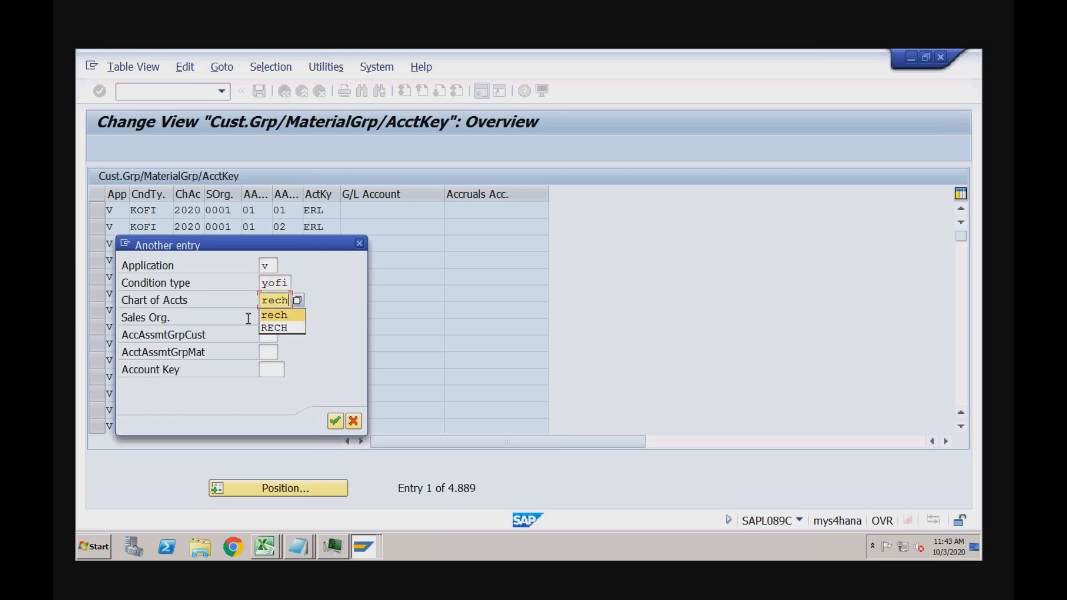
click(274, 315)
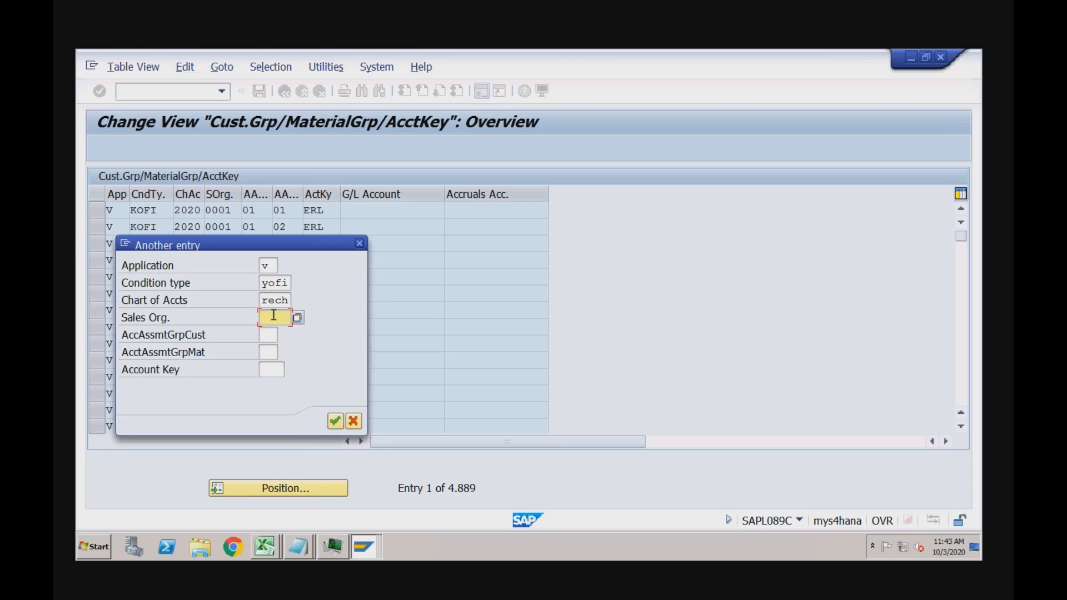
text(rech)
key(Return)
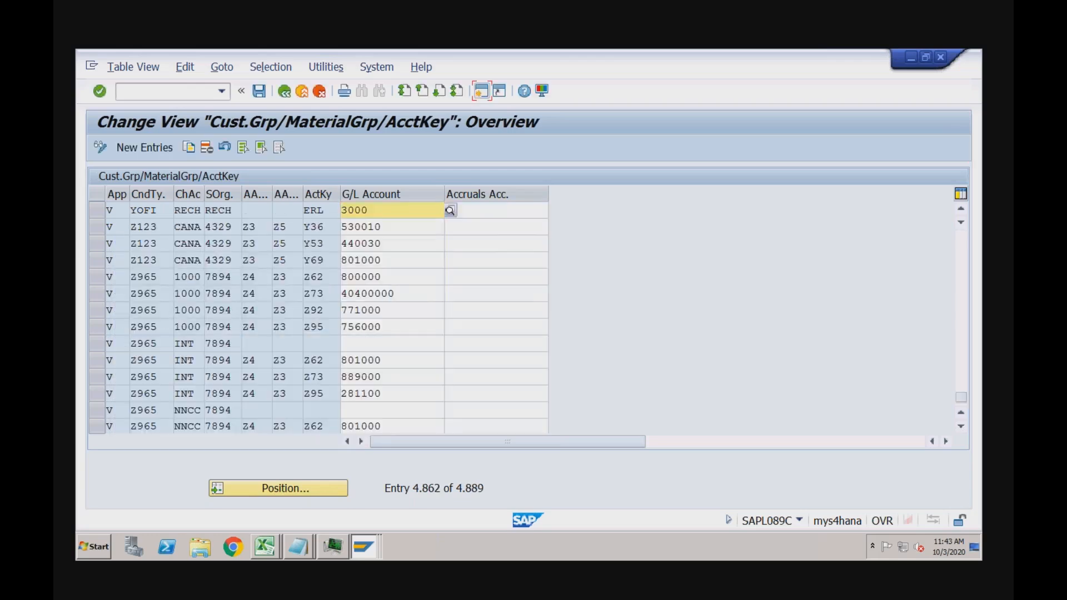
Select the YOFI entry for RECH and examine its application, condition type, chart of accounts, sales organization and account key
click(96, 212)
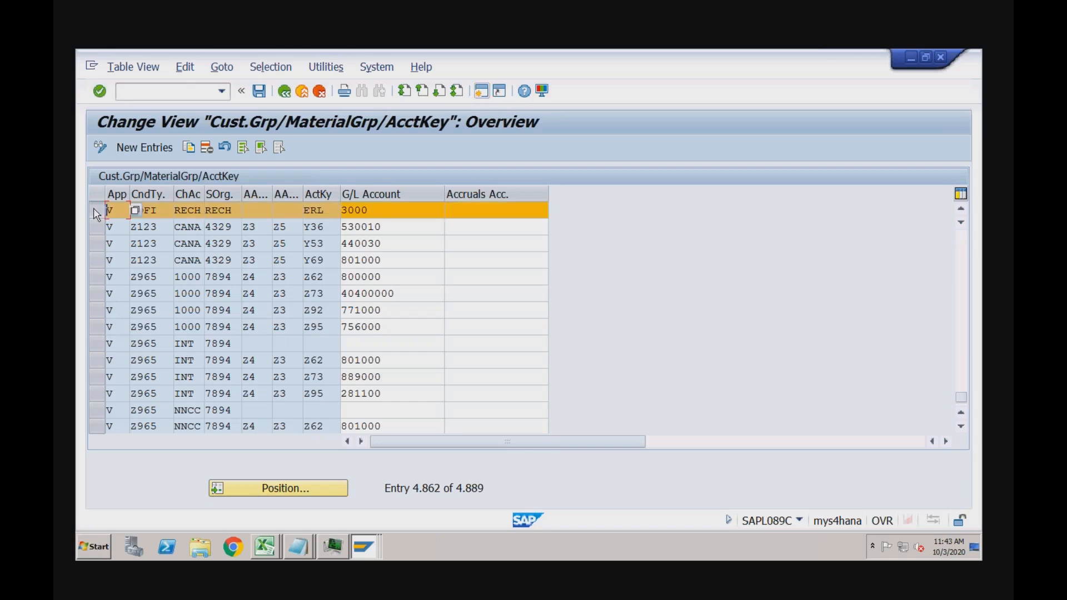
click(124, 211)
click(156, 213)
click(195, 210)
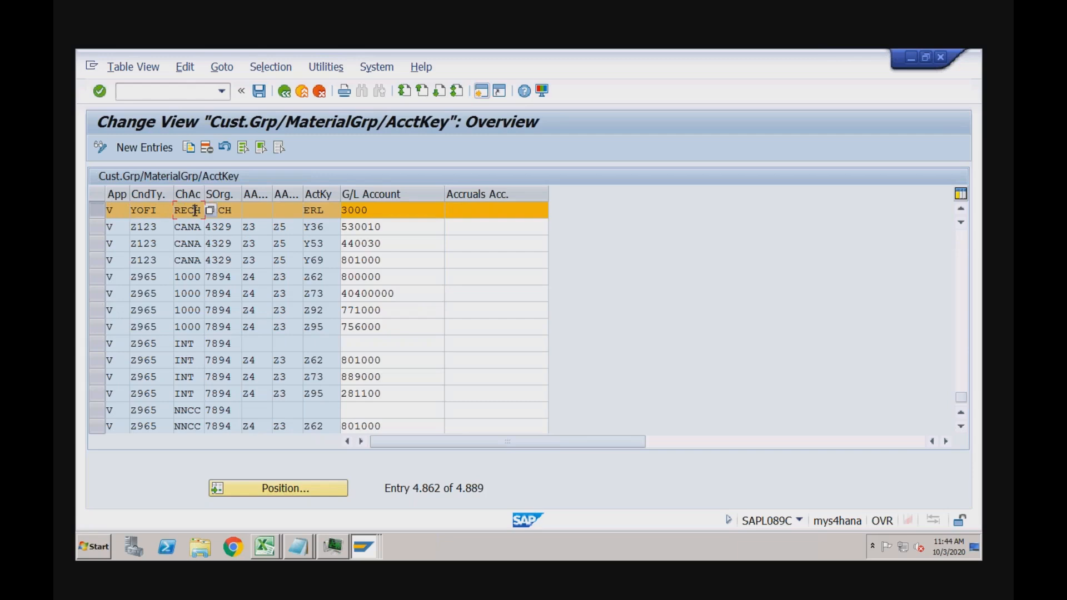
click(230, 209)
click(324, 211)
Switch to the ZVAA03 procedure control data session and check the account key assigned to condition type ZPR4
click(364, 542)
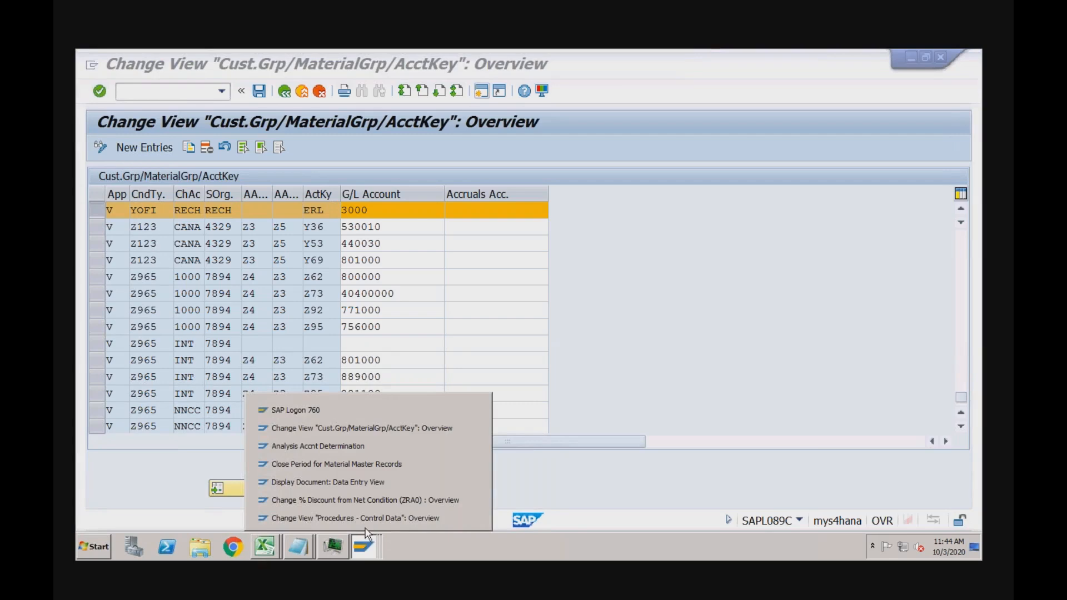
click(373, 519)
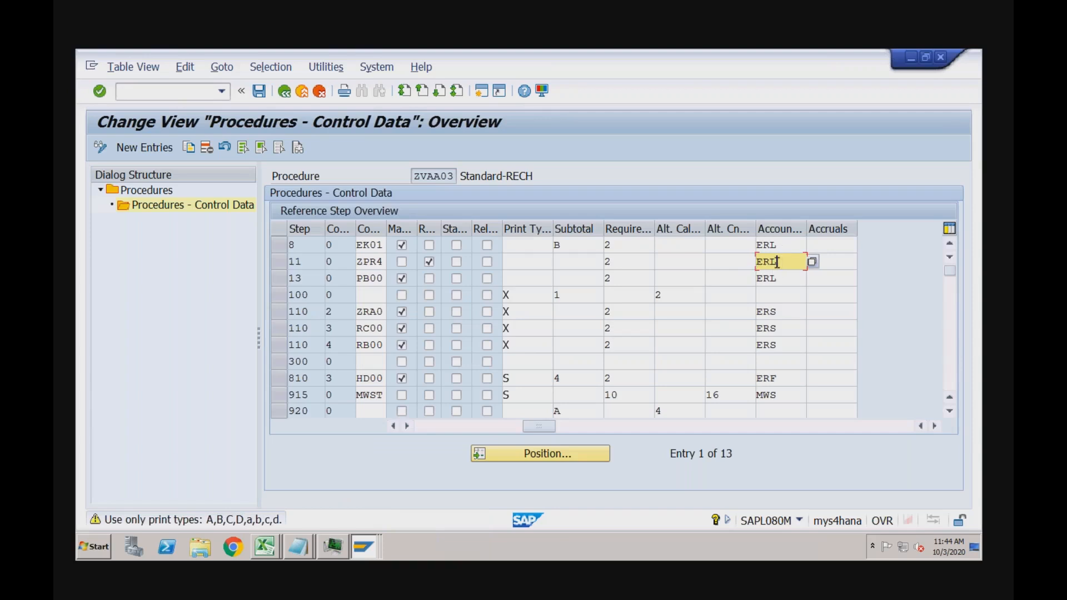
click(375, 262)
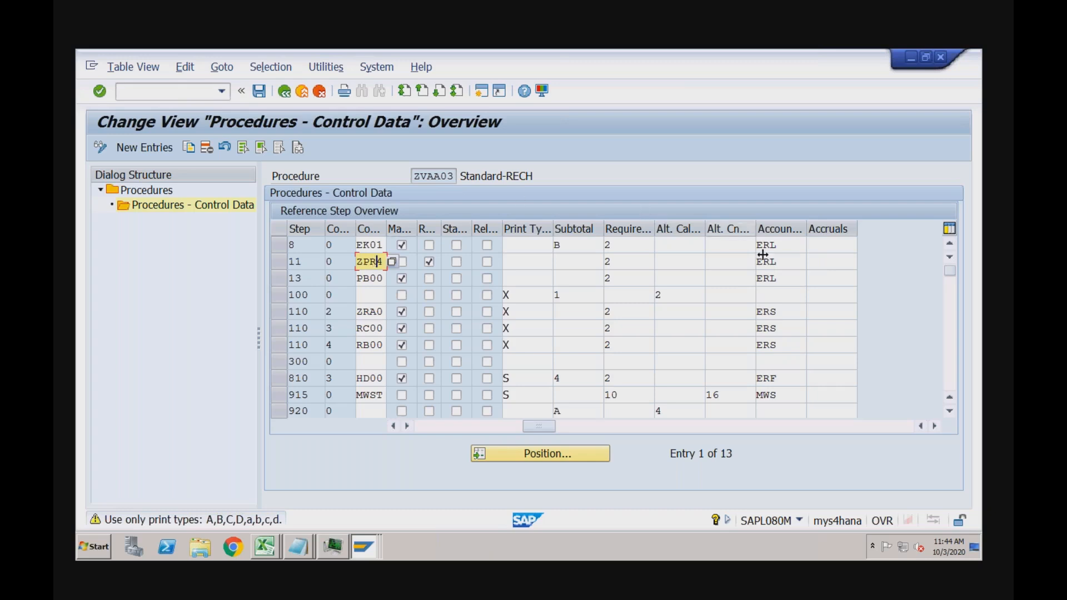
click(789, 262)
click(784, 245)
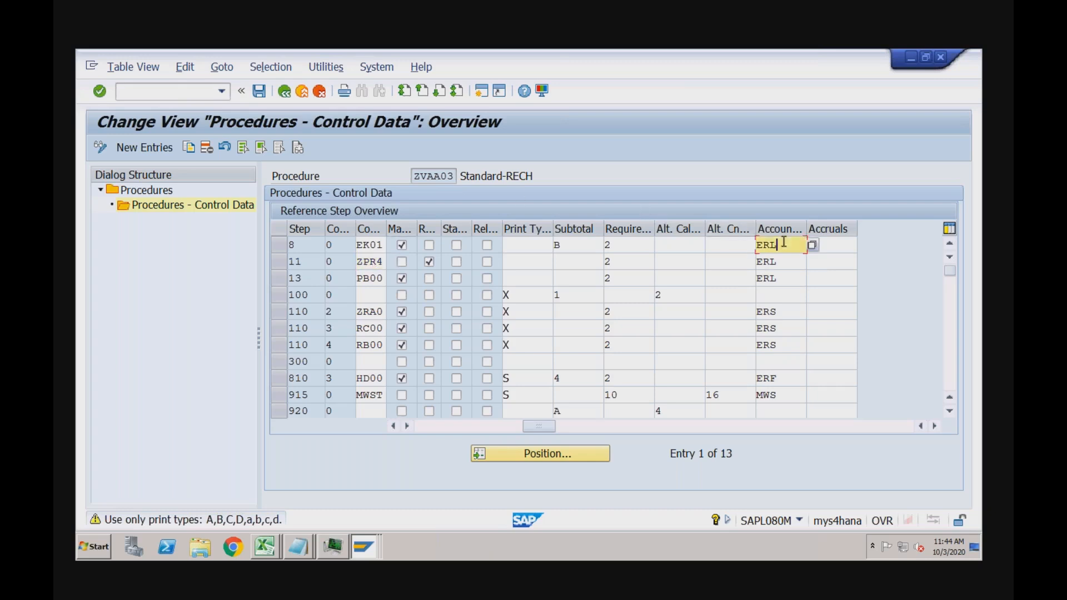
click(783, 260)
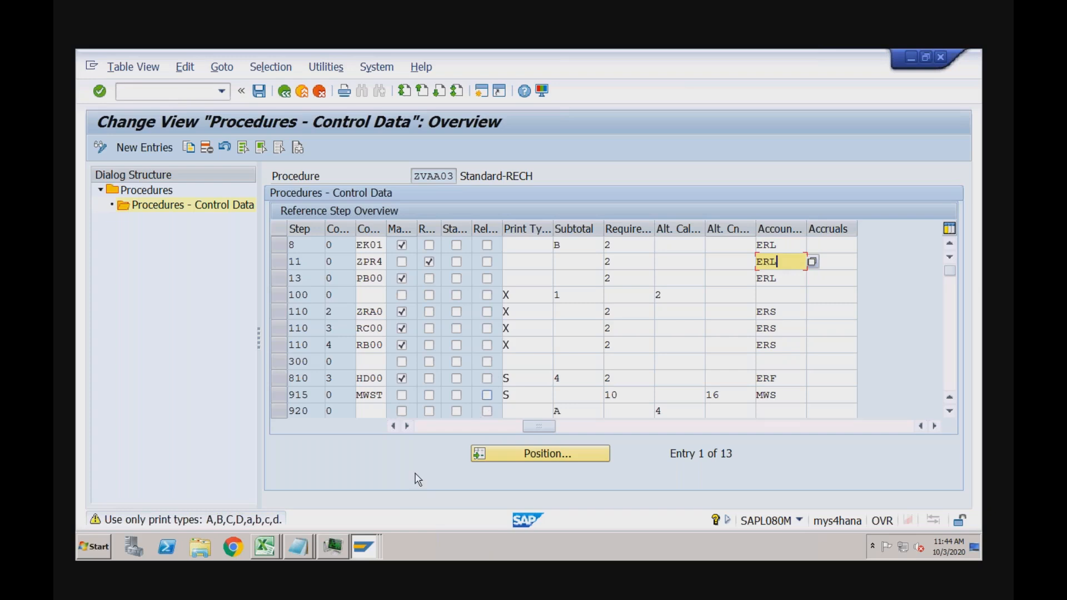
Return to the Cust.Grp/MaterialGrp/AcctKey table and check the G/L account of the YOFI entry
click(366, 546)
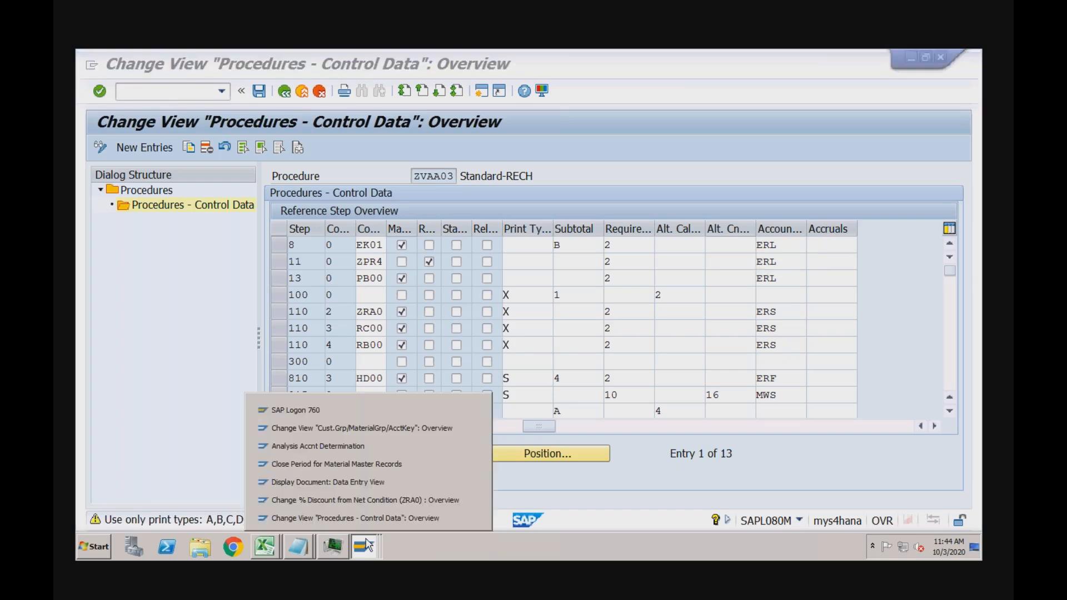
click(381, 427)
click(385, 210)
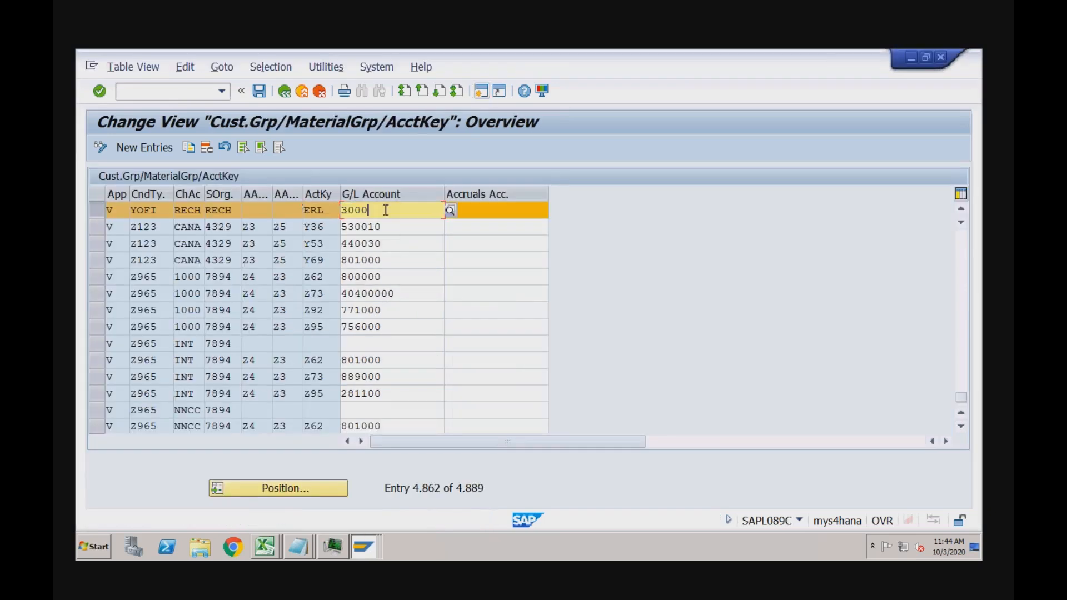
Switch to the account determination analysis session, reopen the invoice's revenue account analysis and examine condition type ZPR4
click(357, 554)
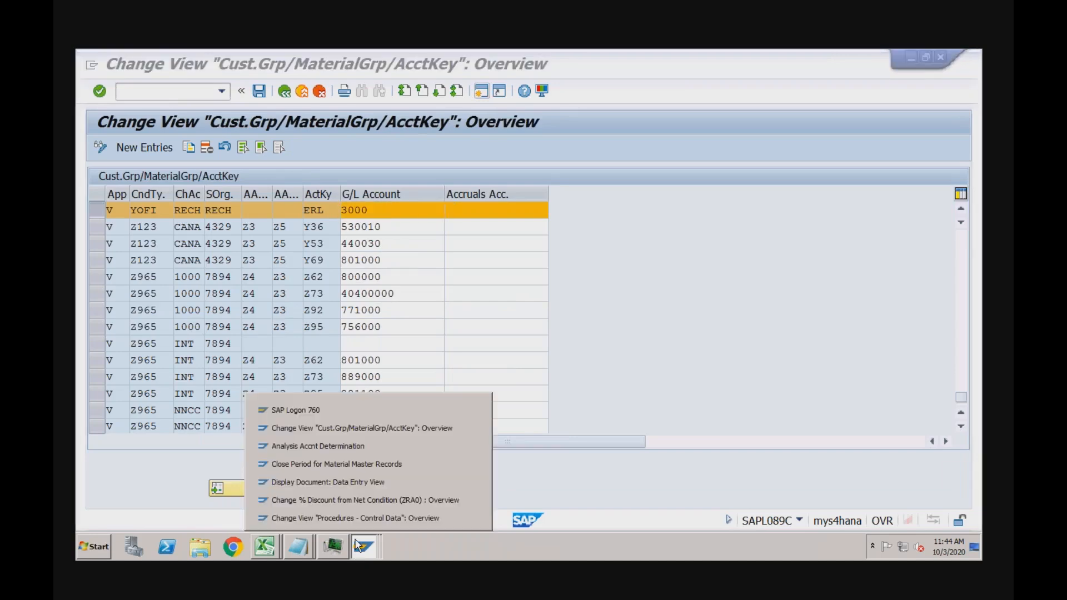
click(368, 445)
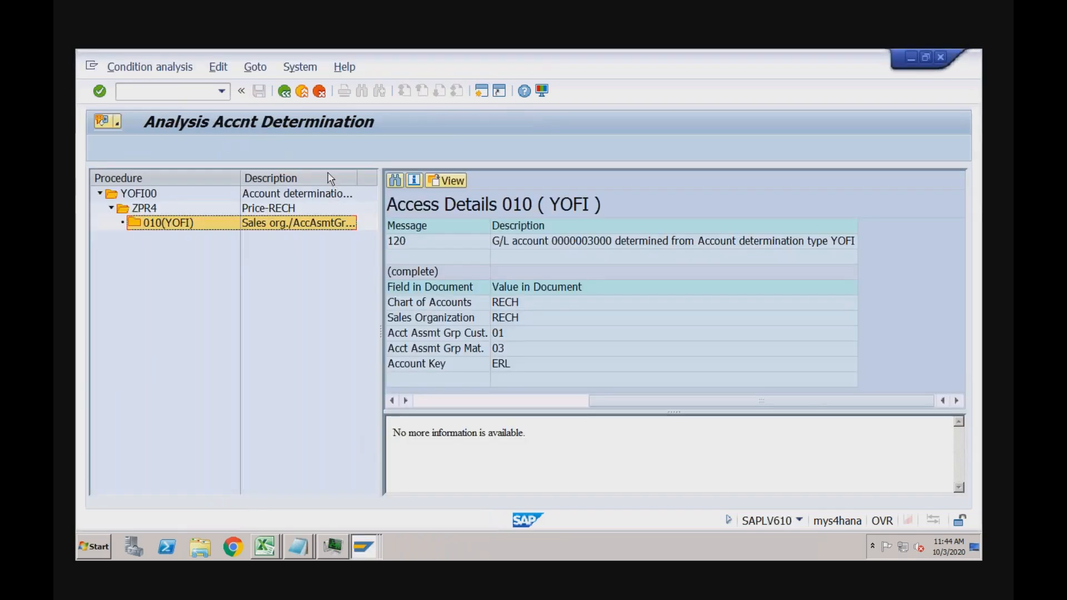
click(284, 93)
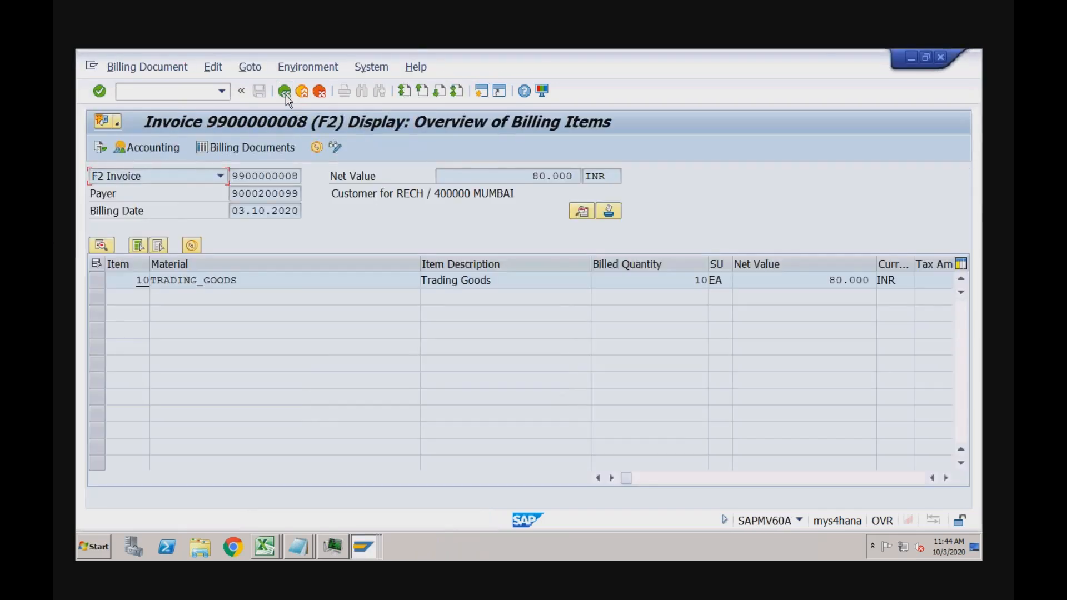
click(333, 72)
mouse_move(369, 122)
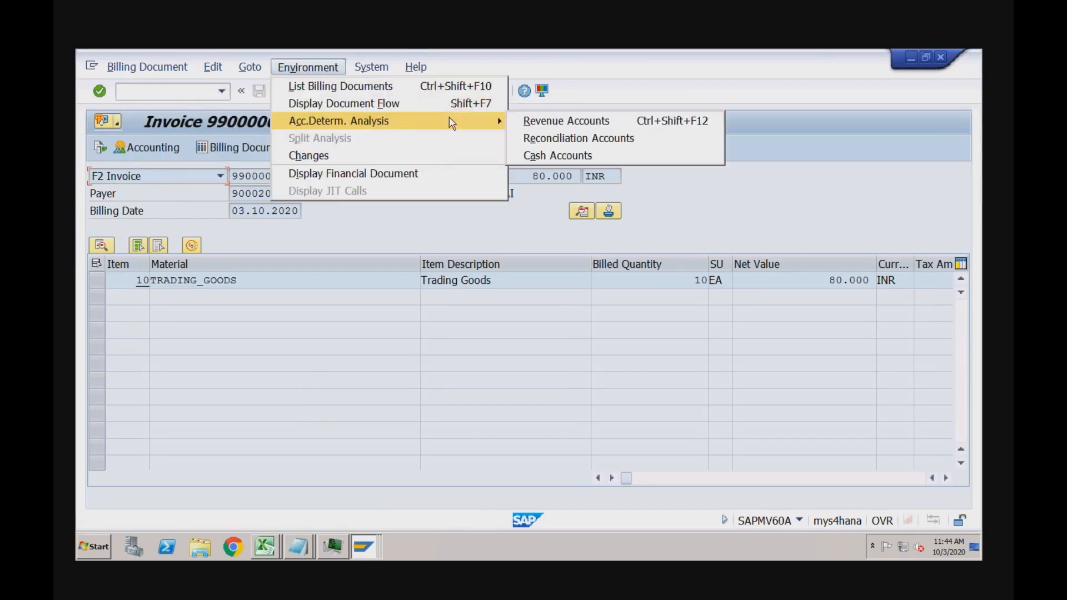
click(520, 121)
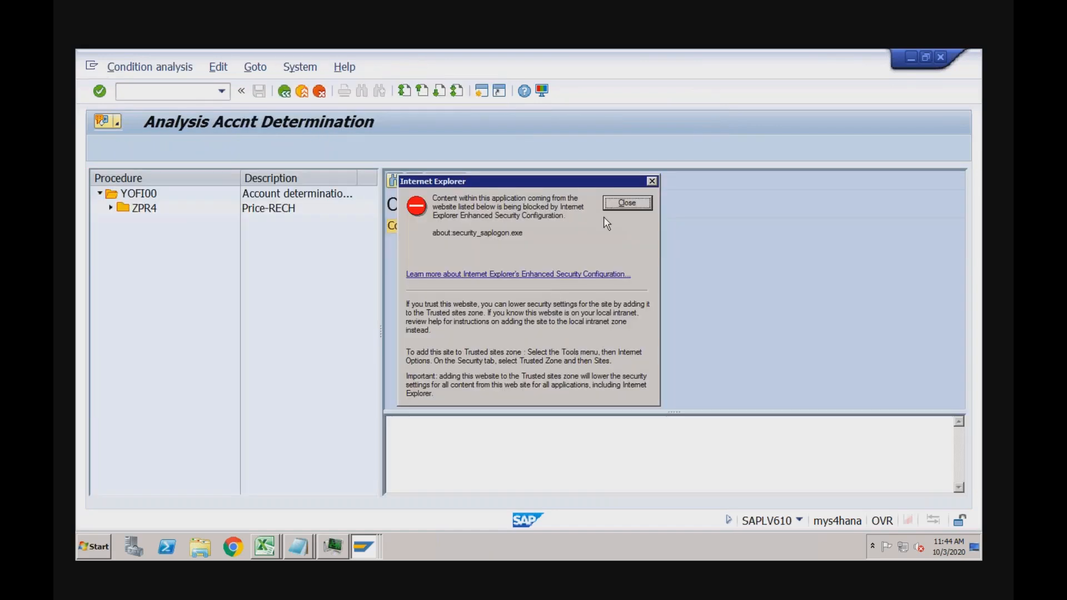
click(614, 206)
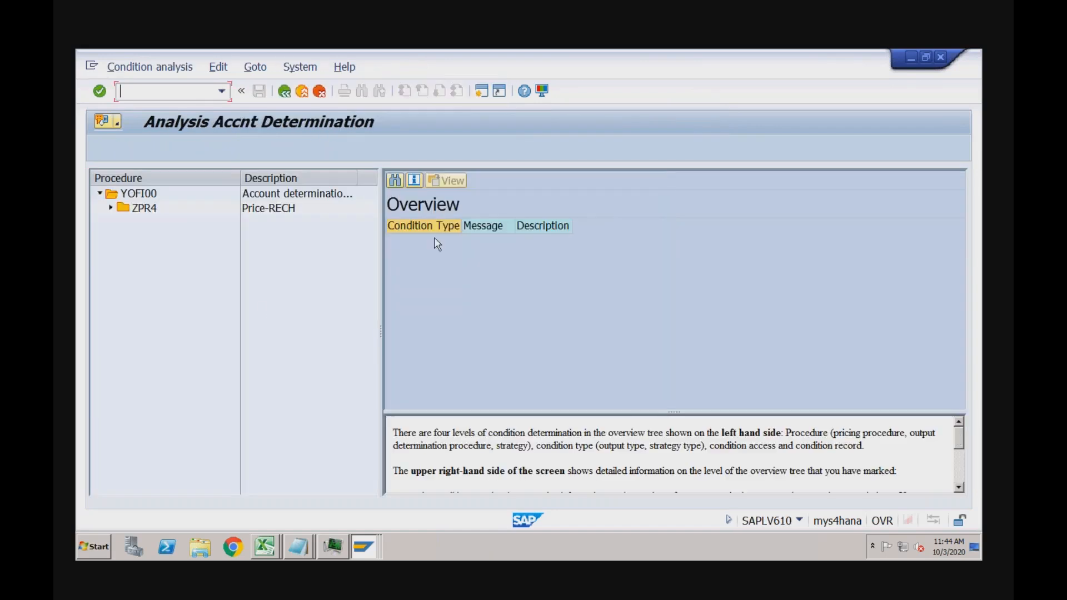
click(145, 208)
double_click(144, 208)
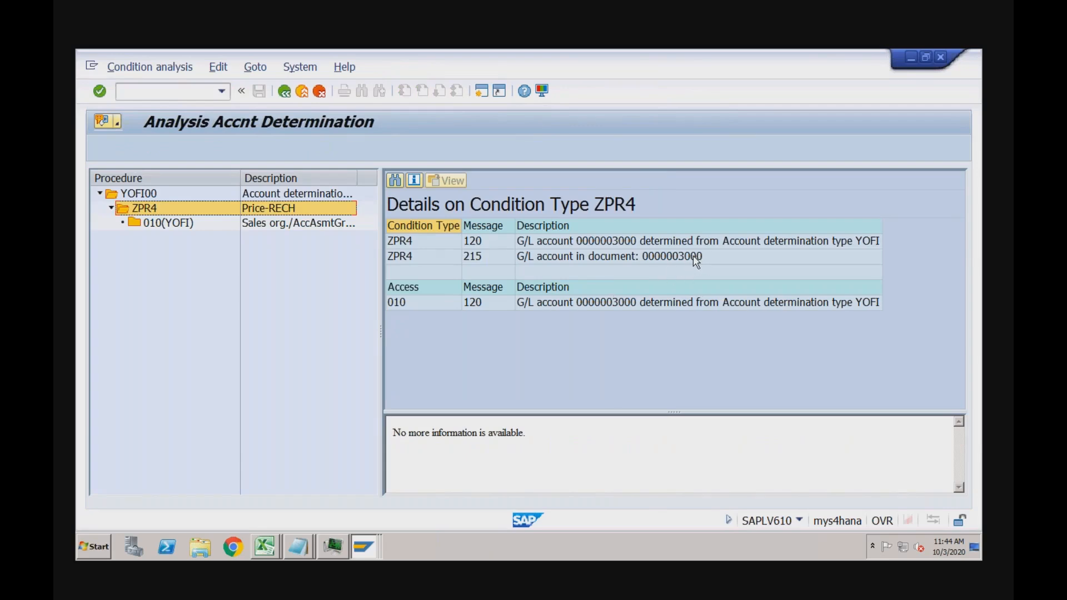
Return to the invoice, open its accounting document and select the Revenue line item's account
click(284, 92)
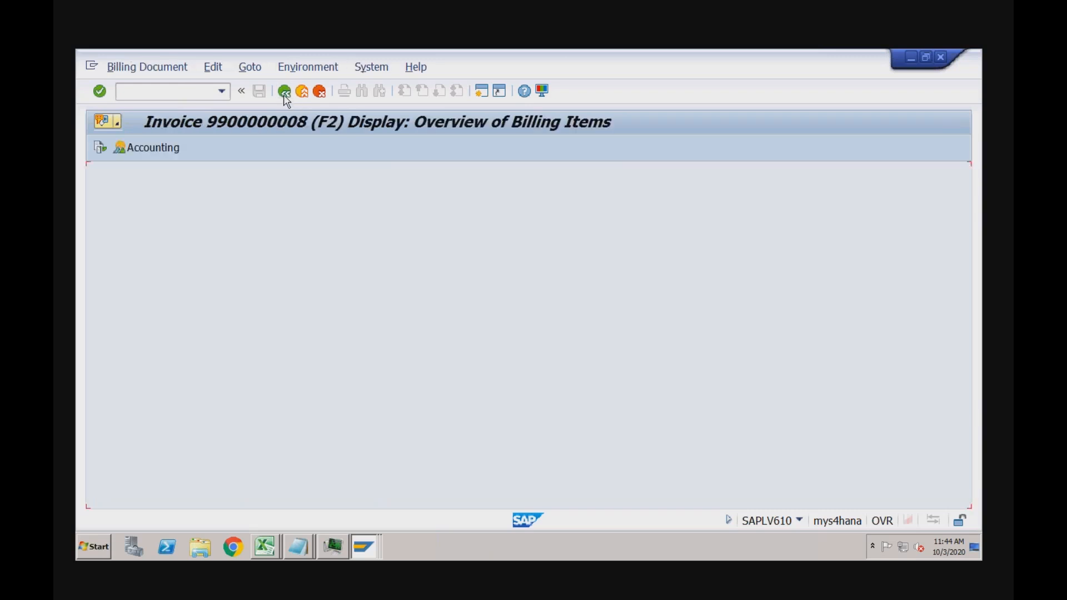
click(165, 147)
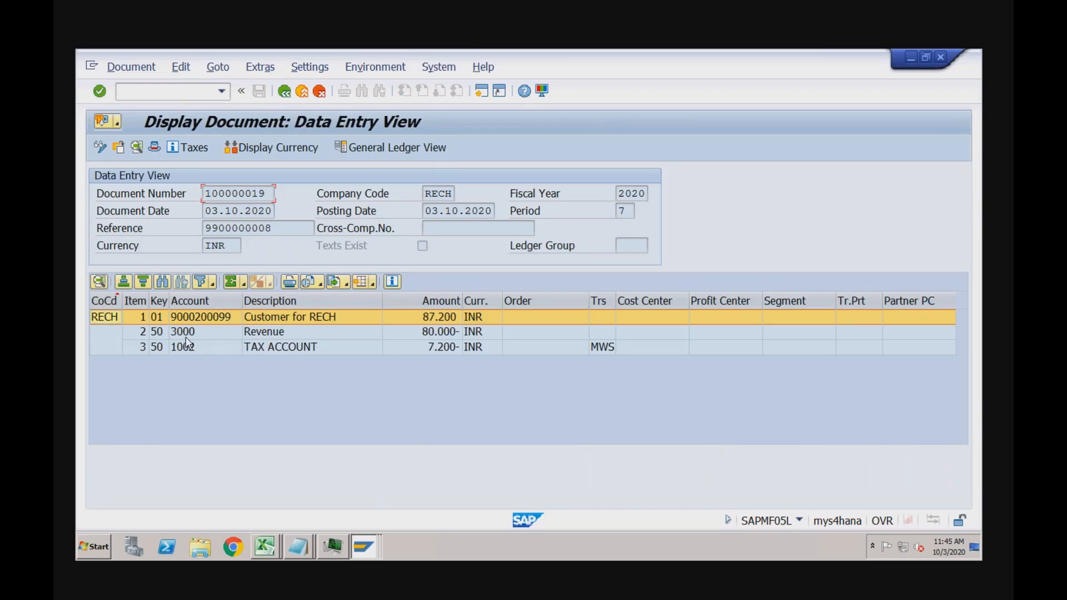
click(186, 333)
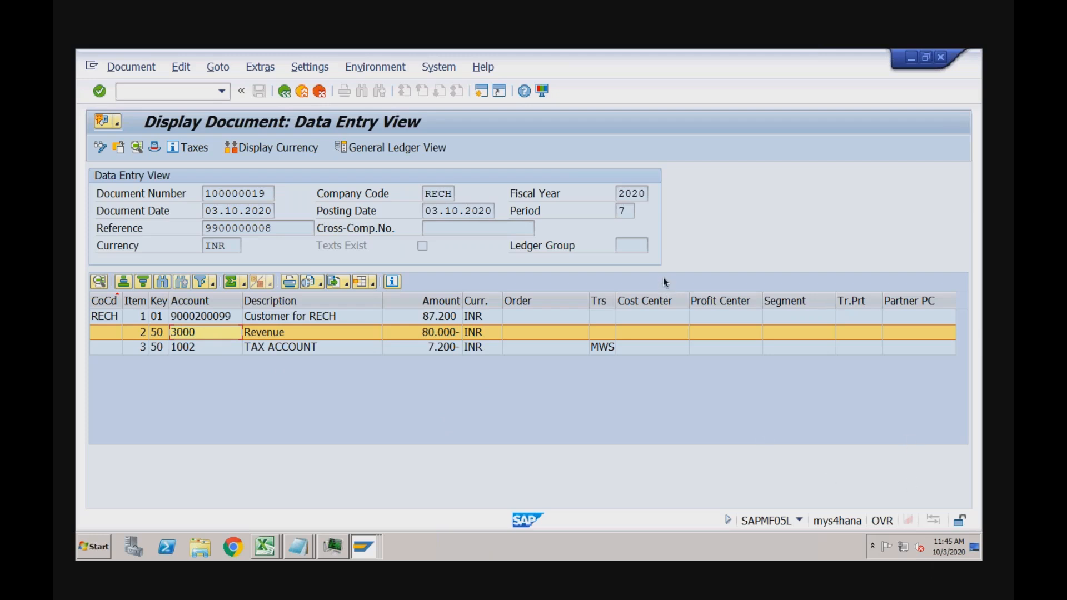
Search the available columns for "trans" and add the Transaction type column to the accounting document's line item layout
click(371, 281)
click(391, 317)
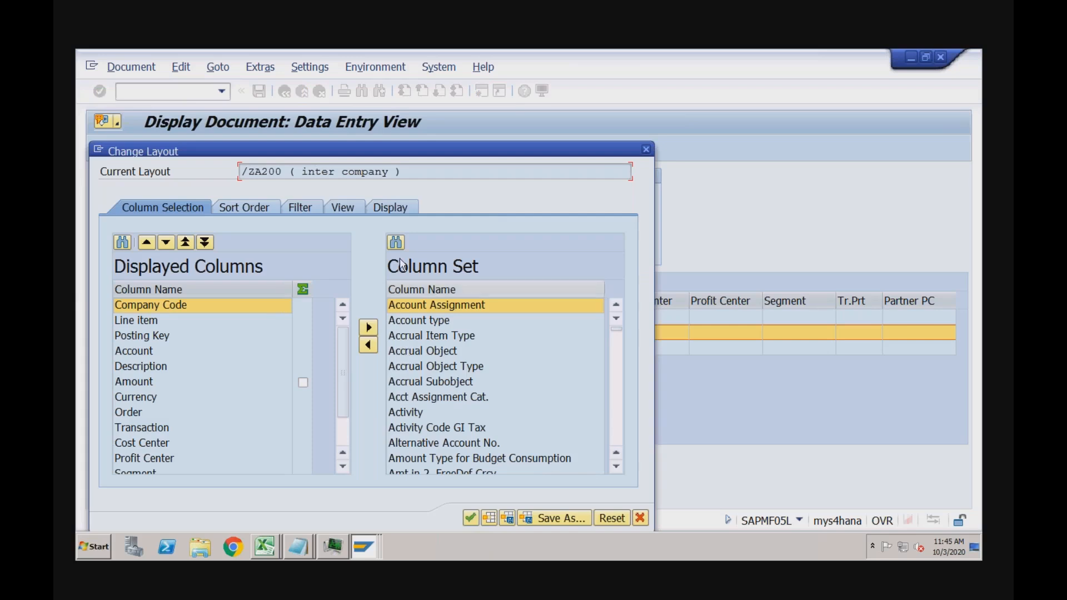
click(396, 242)
text(trans)
key(Return)
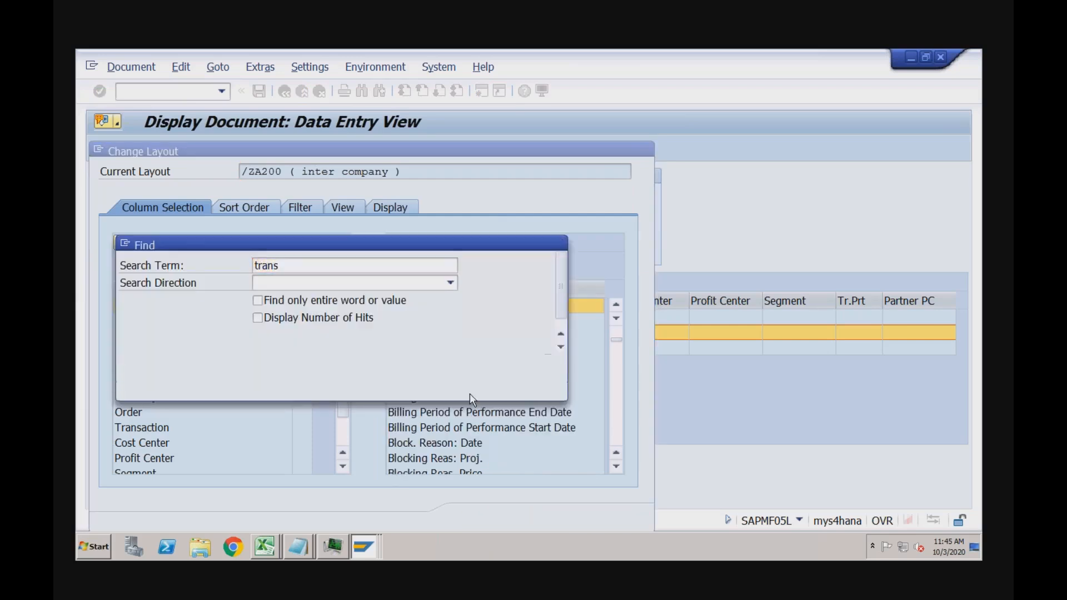
click(559, 243)
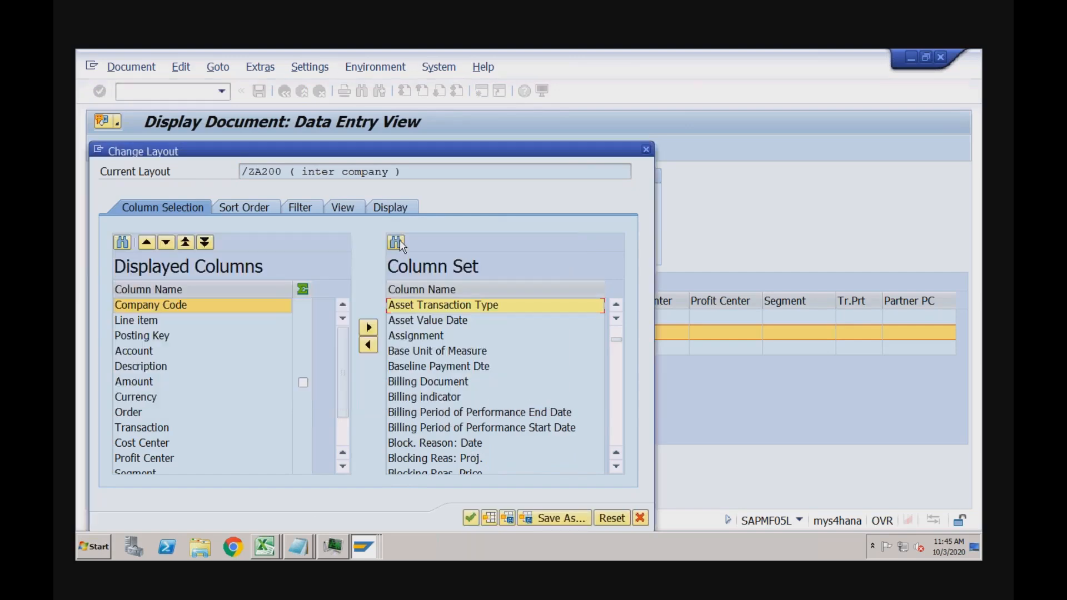
click(616, 385)
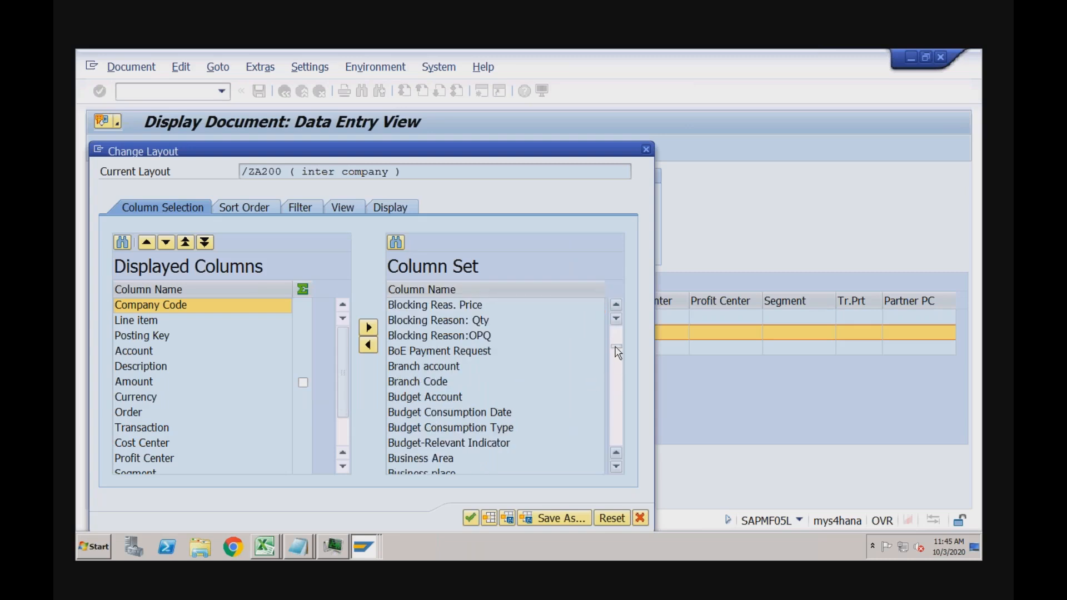
drag(615, 350, 619, 433)
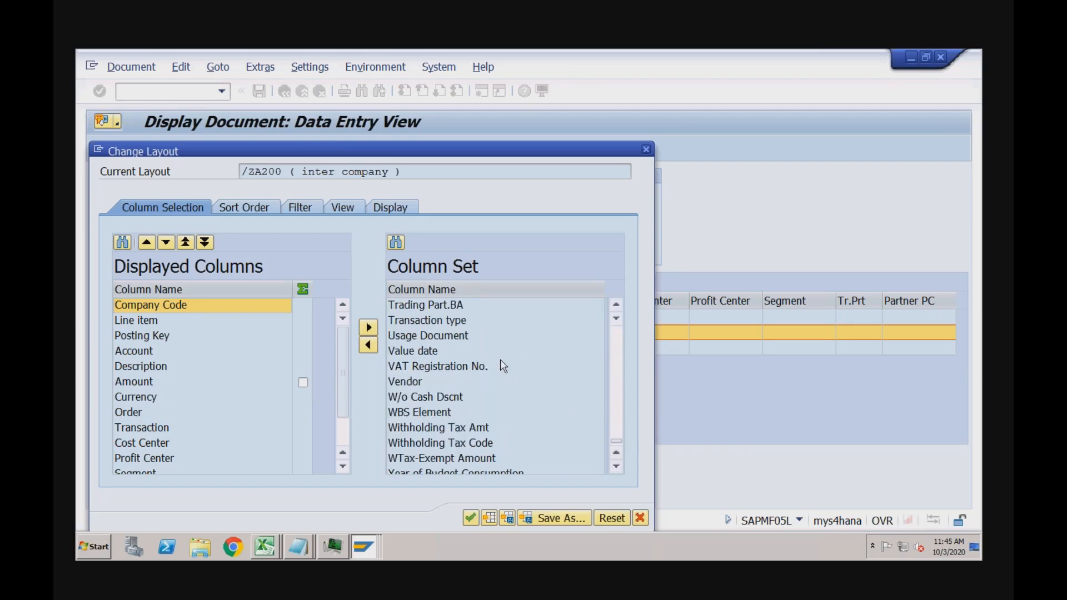
click(449, 322)
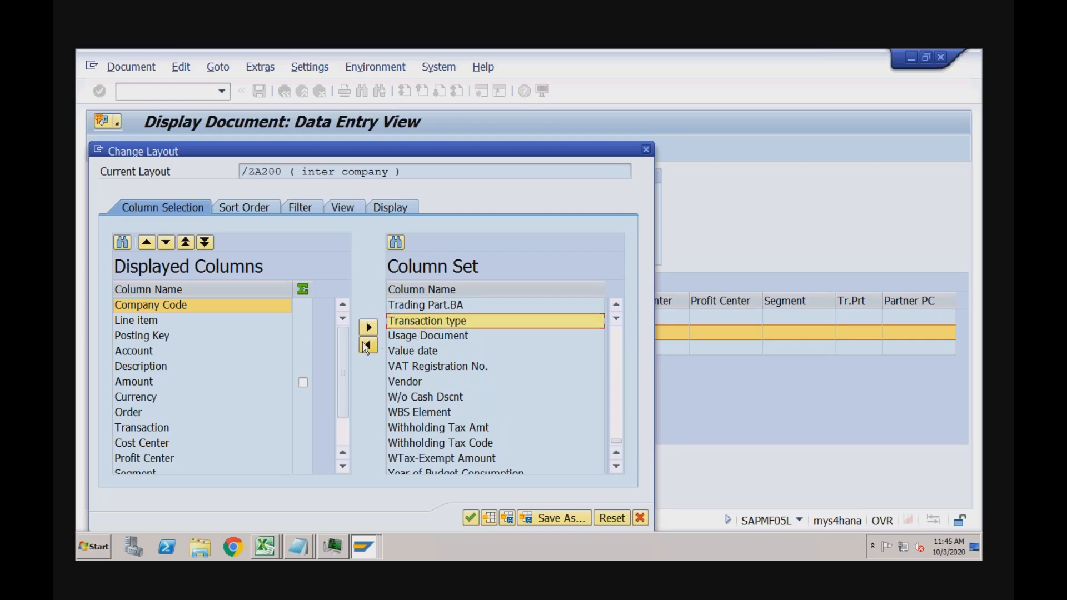
click(368, 345)
click(471, 519)
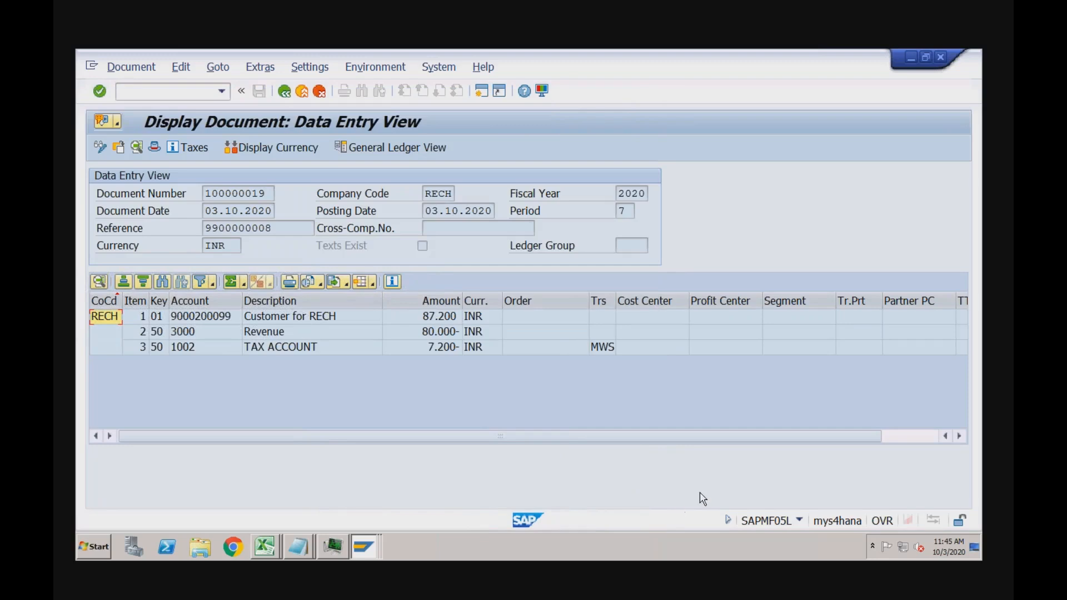
Check the transaction columns of the customer, Revenue and tax line items in the accounting document
click(902, 437)
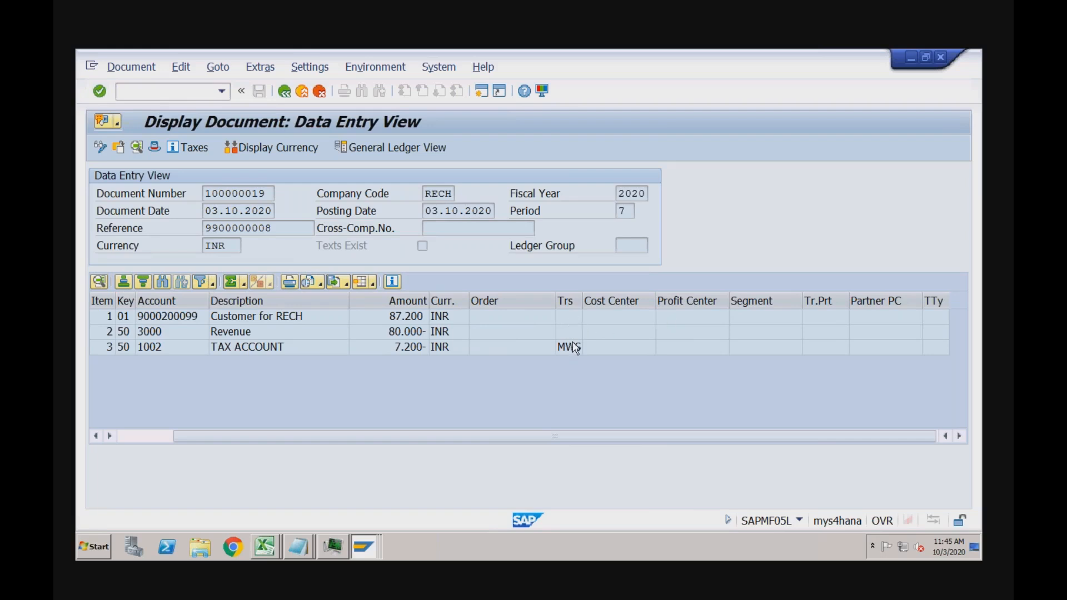
click(566, 321)
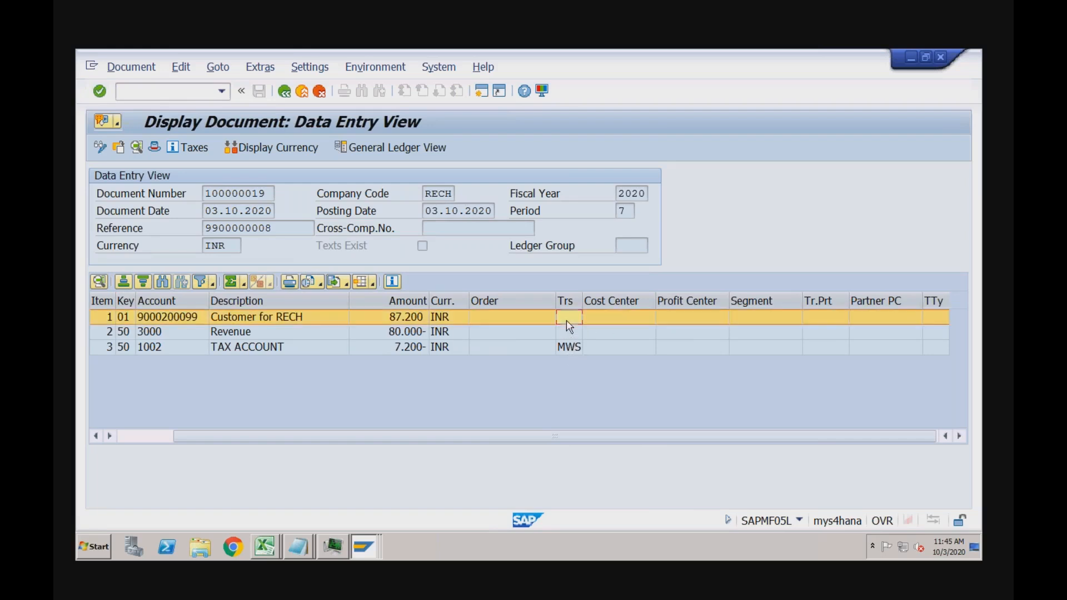
click(273, 334)
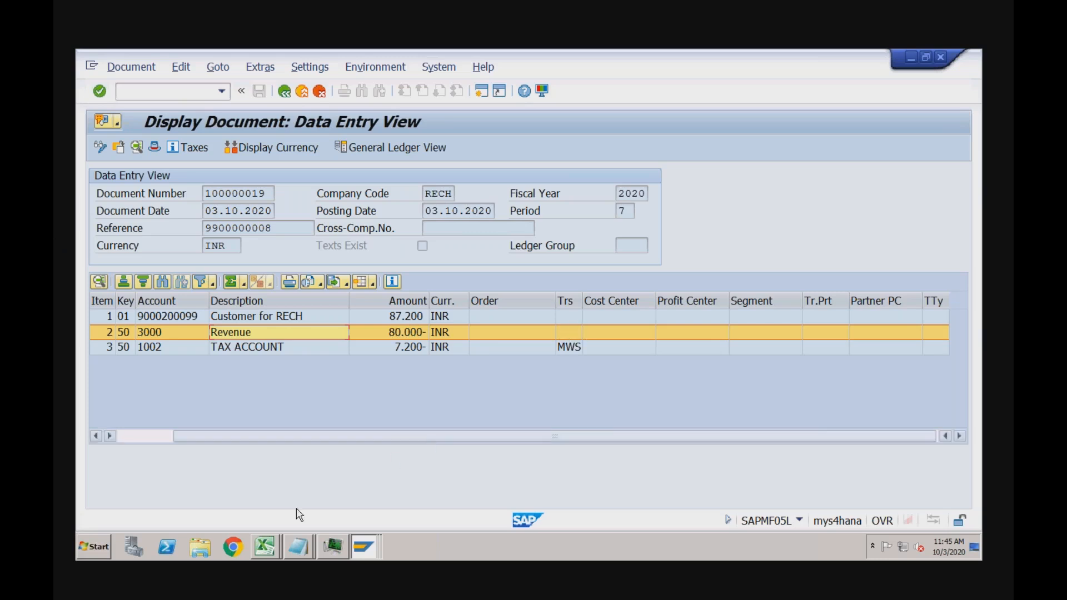
Switch to the Book2 workbook in Excel and enter the headings Sales Org, Distr and Divis in F13:H13
click(266, 542)
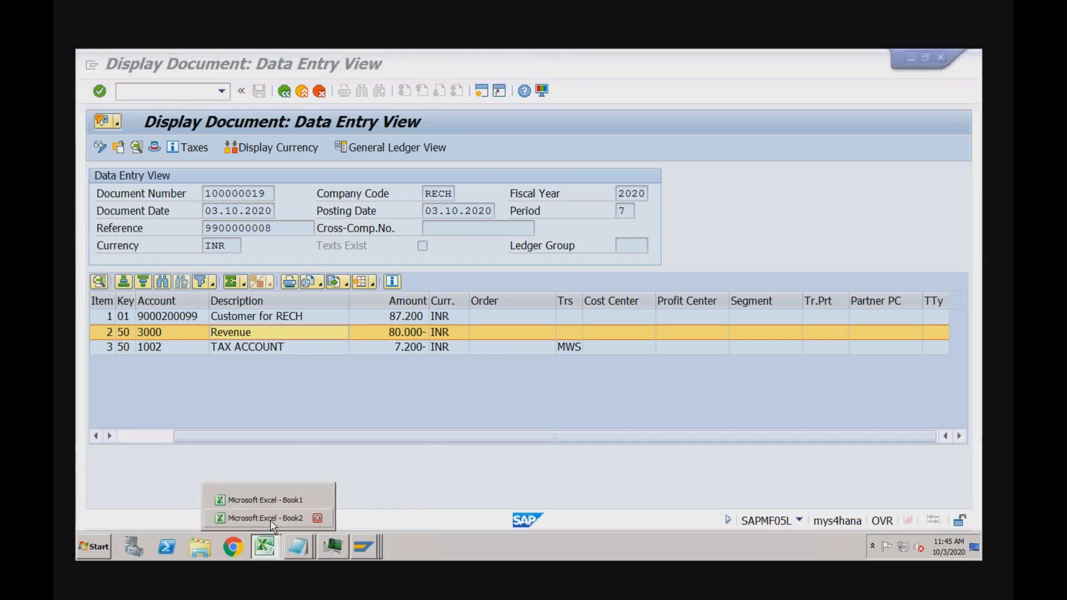
click(269, 516)
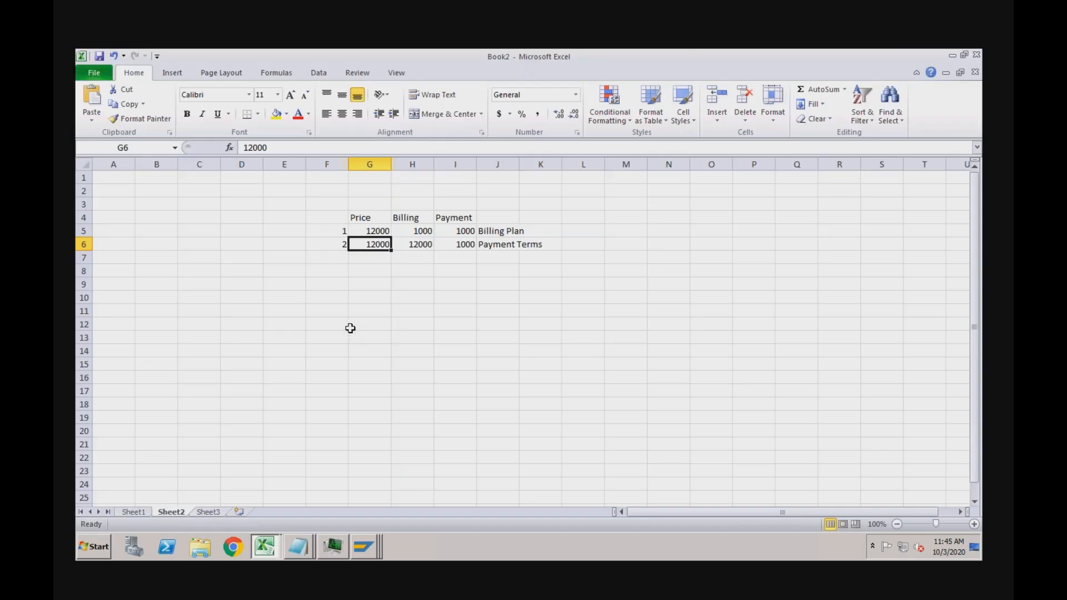
click(326, 333)
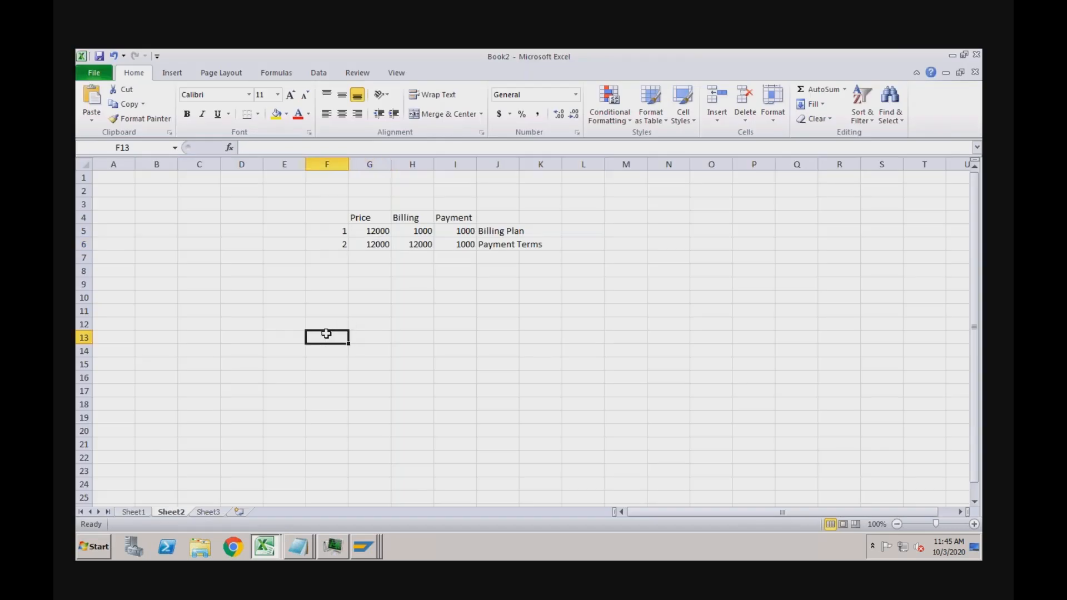
text(Sa)
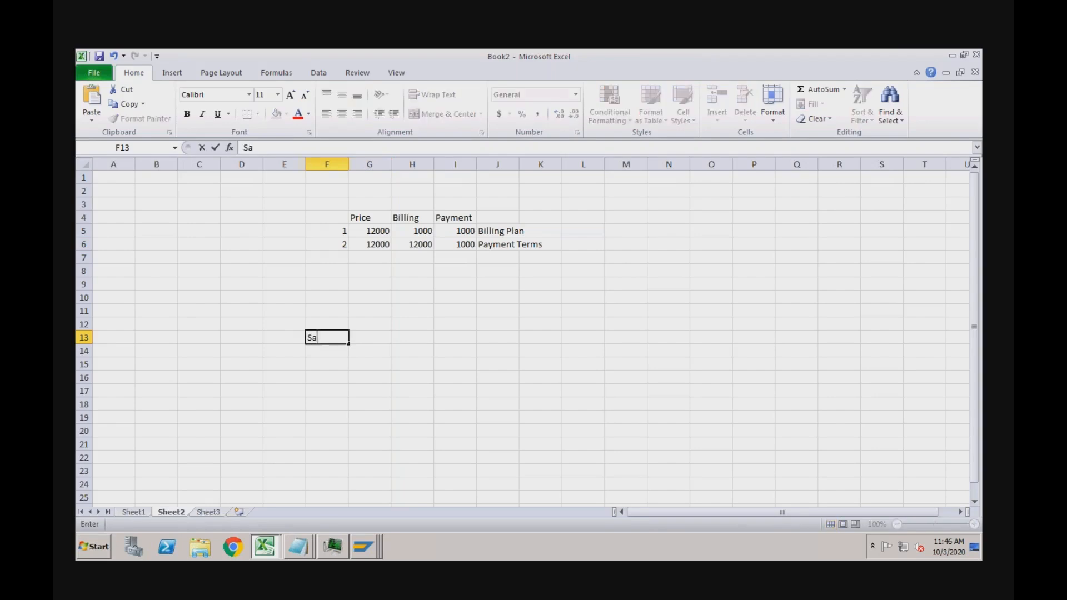
text(les Org)
key(Tab)
text(Di)
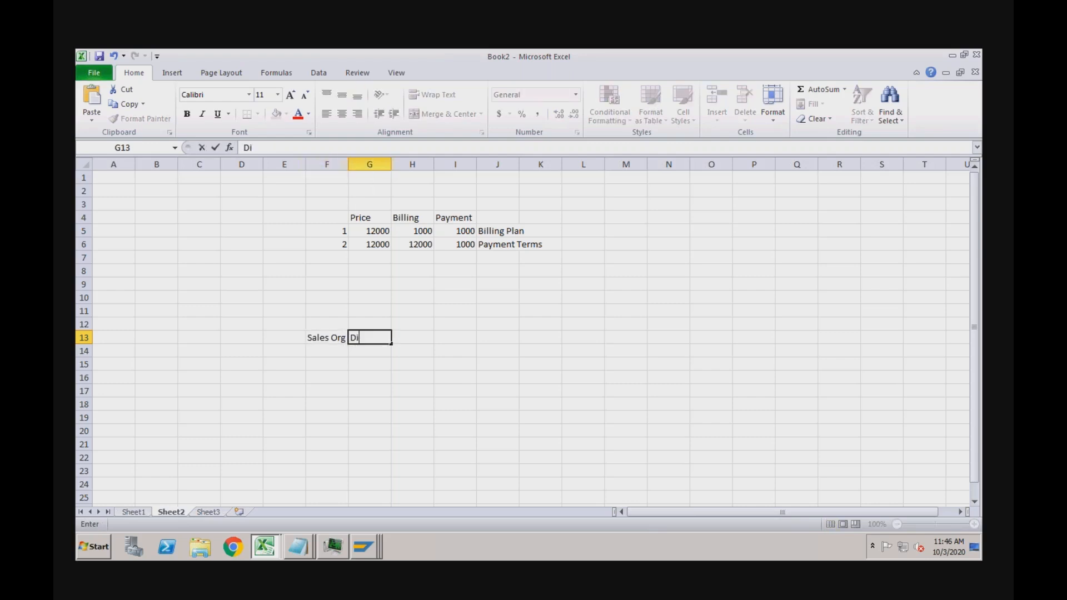
text(str)
key(Tab)
text(Divis)
key(Tab)
Add the headings Cust Pricing Procedure in I13 and Pricing Procedure in J13, fitting both column widths to the text
text(Cust Pricing)
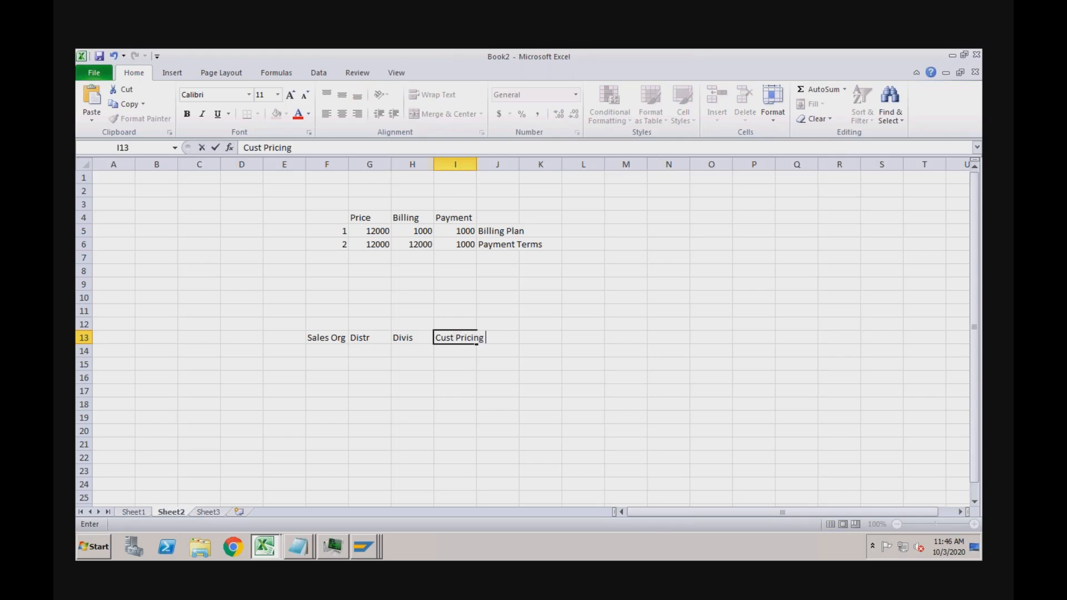
text( Procedure)
key(Tab)
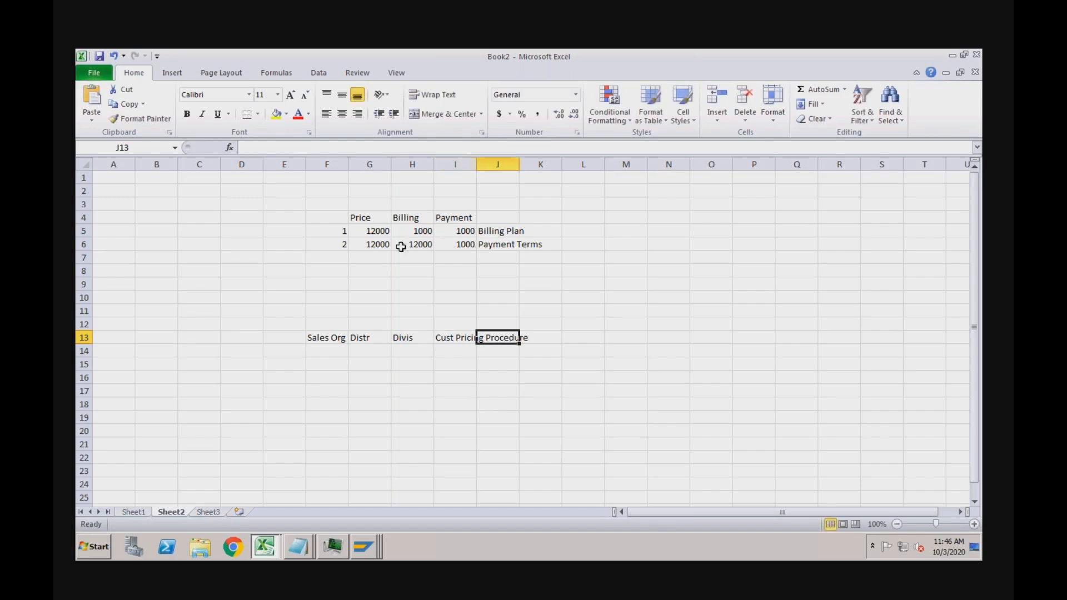
double_click(477, 162)
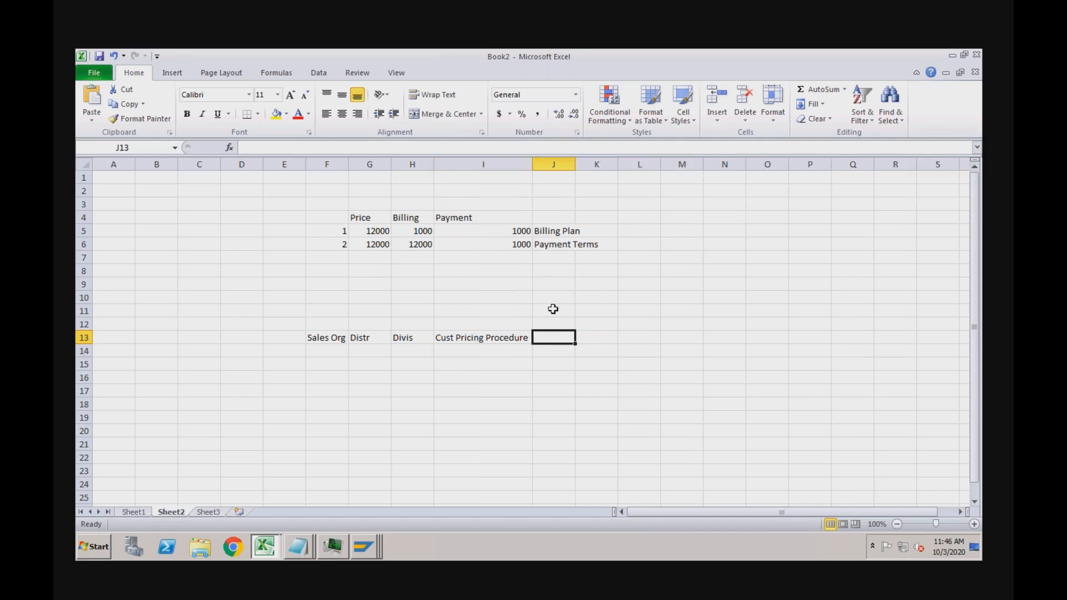
text(Pricin)
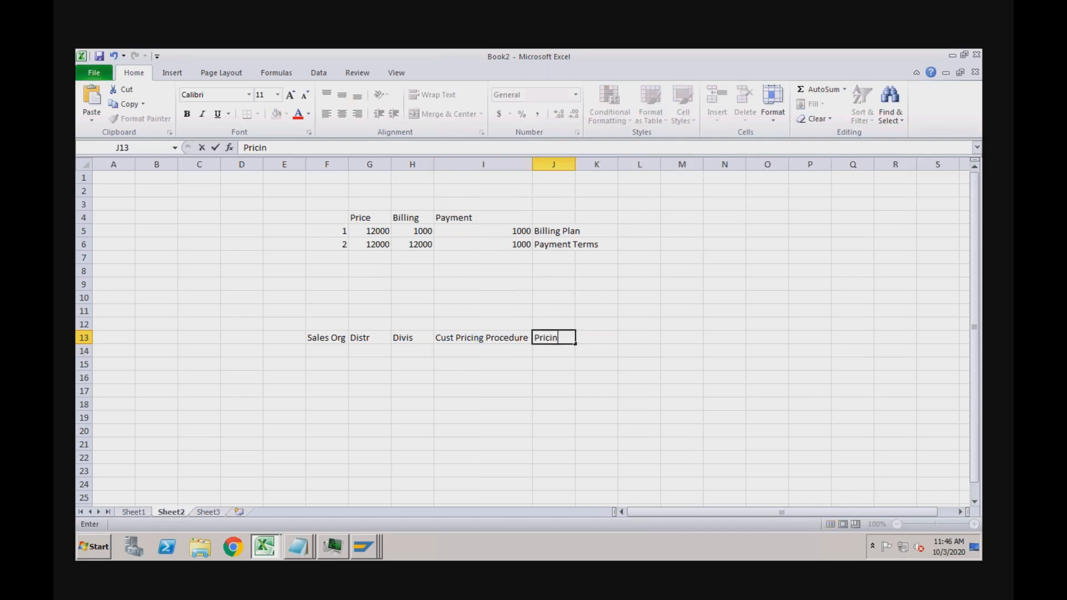
text(g Procedure)
key(Return)
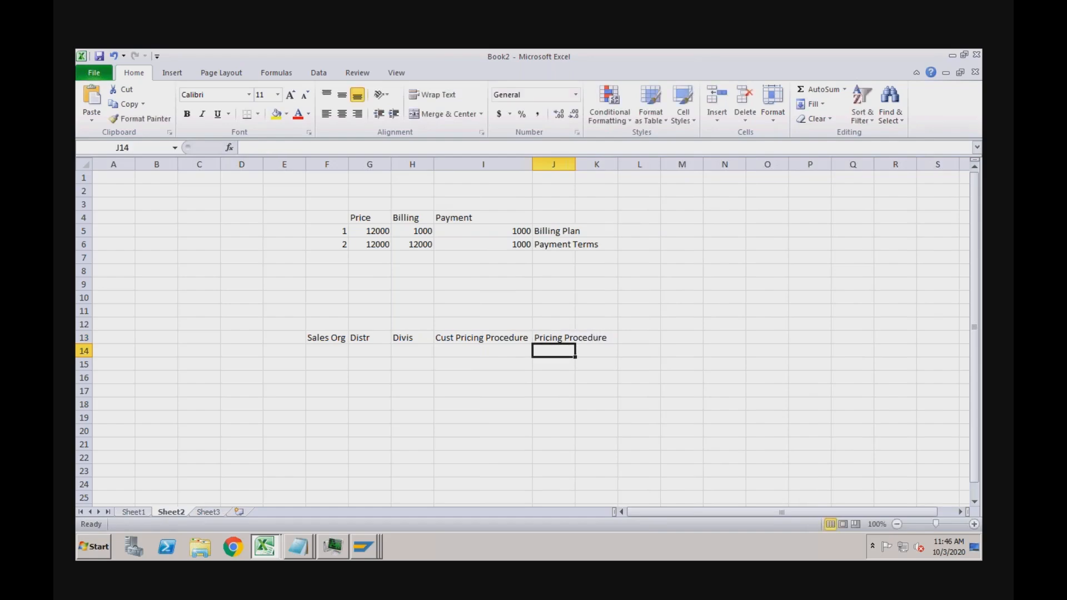
click(563, 337)
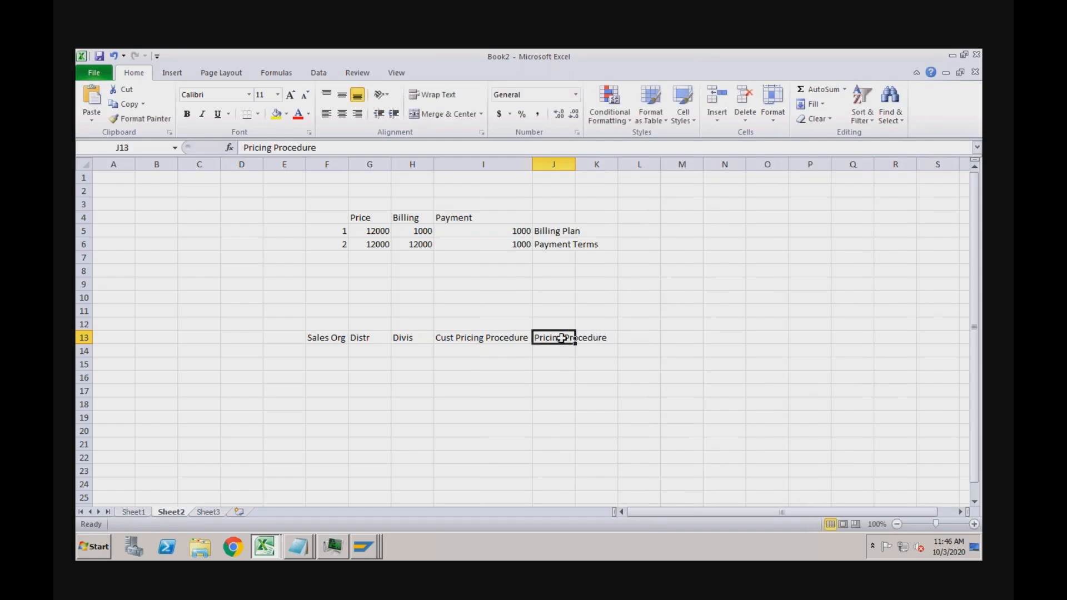
click(593, 338)
double_click(575, 164)
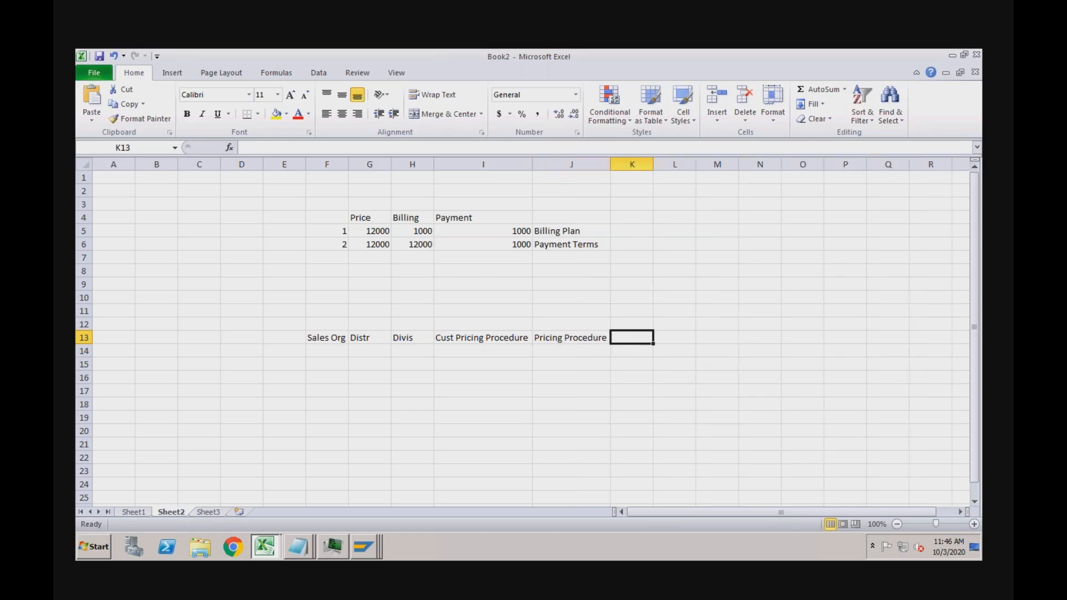
click(583, 338)
Enter Condition Types in K14 and fit column K to its text
click(618, 350)
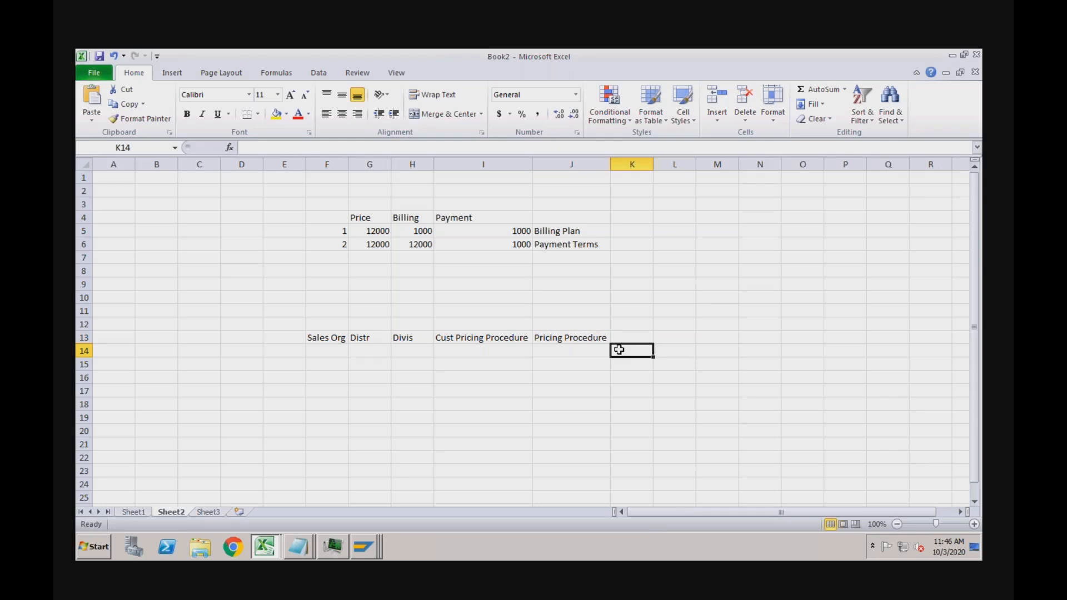
text(Condition Types)
click(632, 164)
double_click(654, 164)
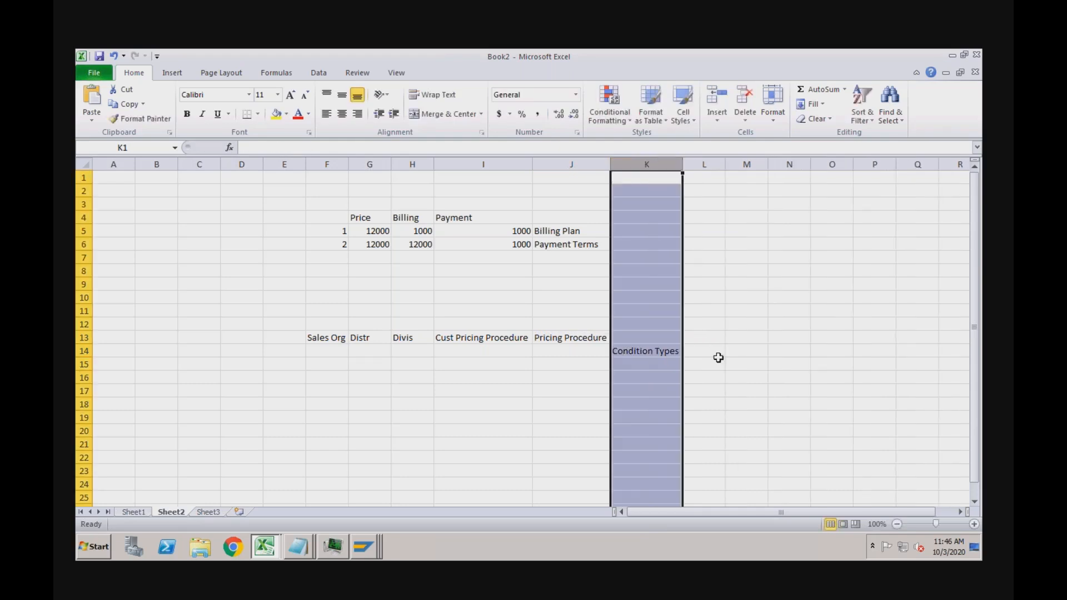
List the condition types Base Price, Freig, Disc and Taxes in L15:L18
click(710, 364)
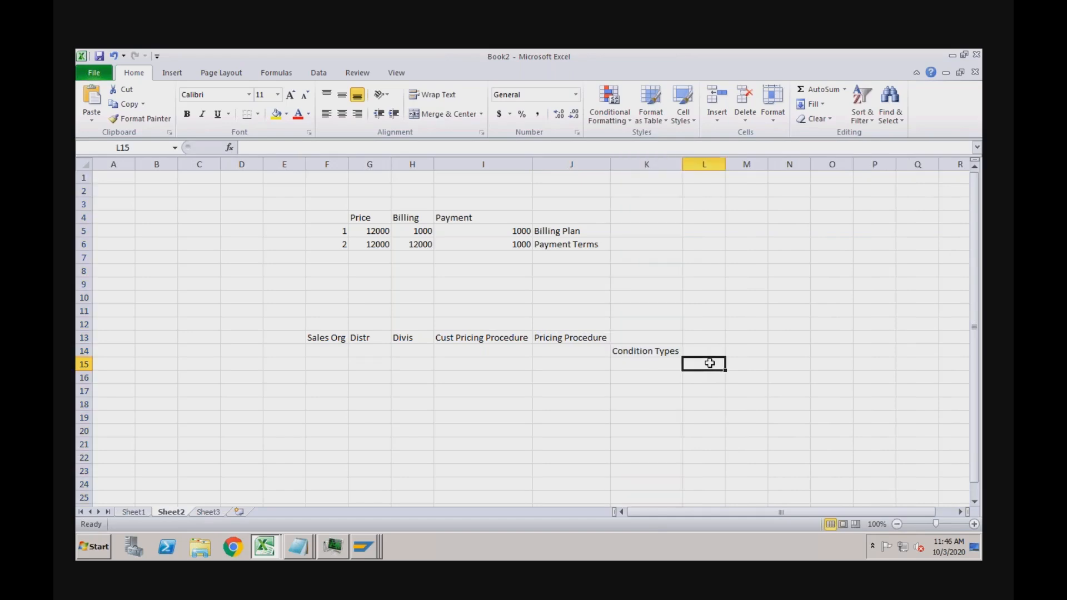
text(Base Price)
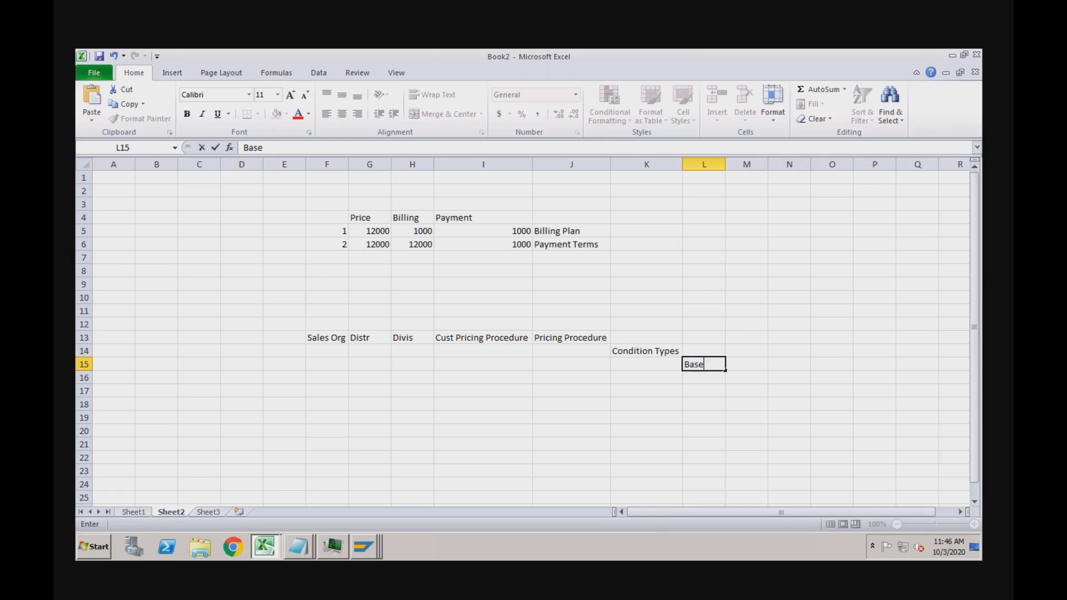
key(Return)
text(Freig)
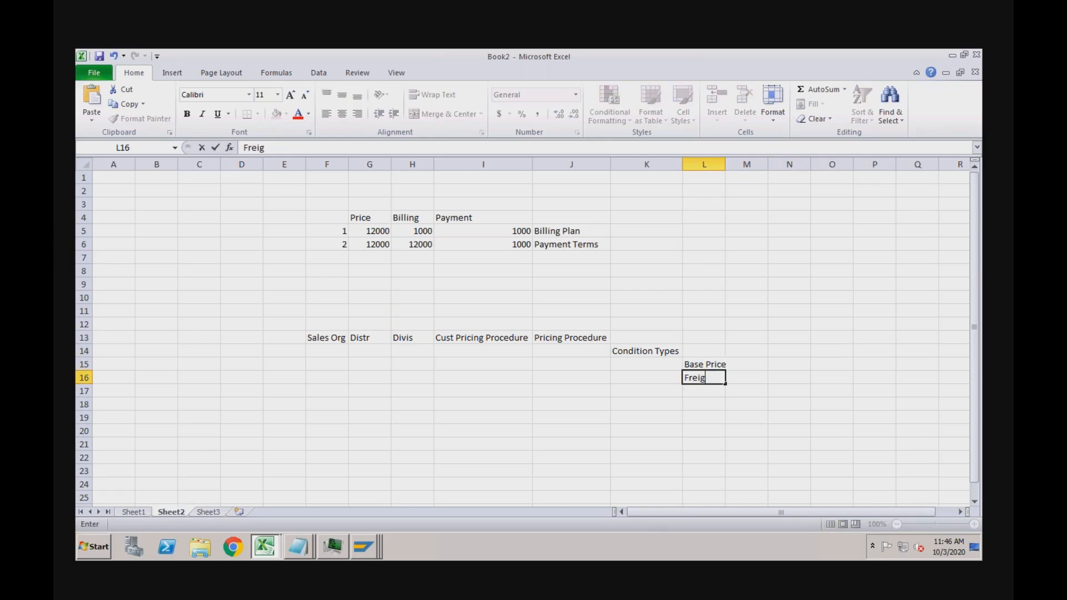
key(Return)
text(Disc)
key(Return)
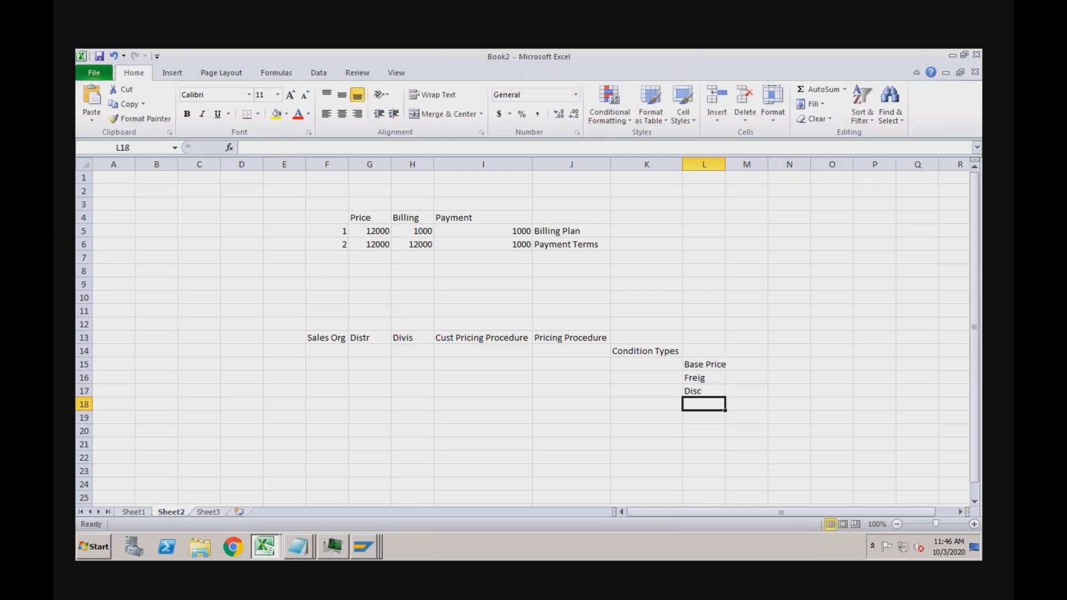
text(Taxes)
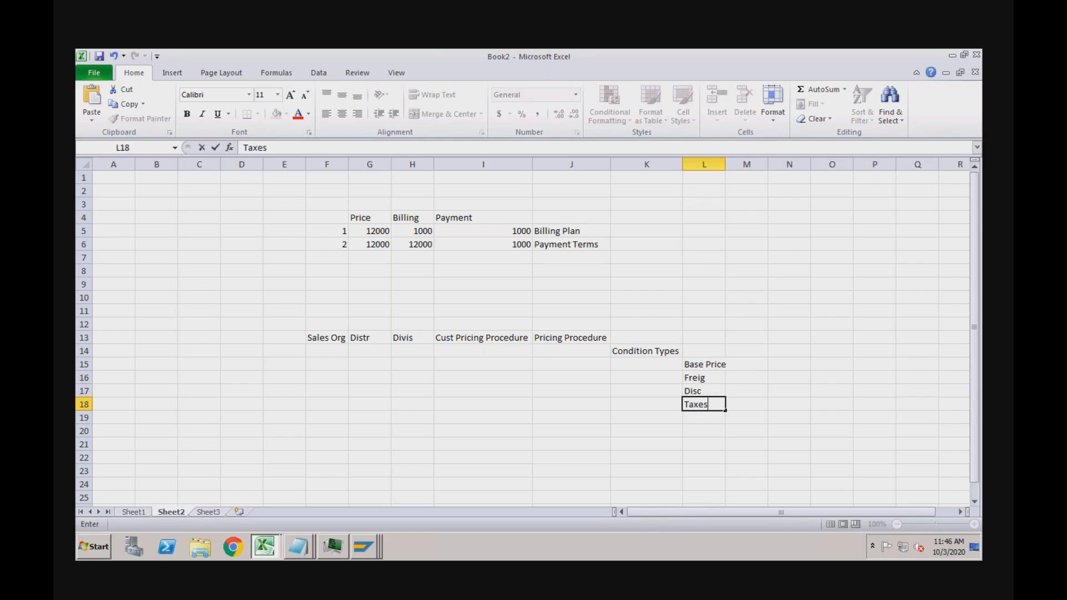
key(Return)
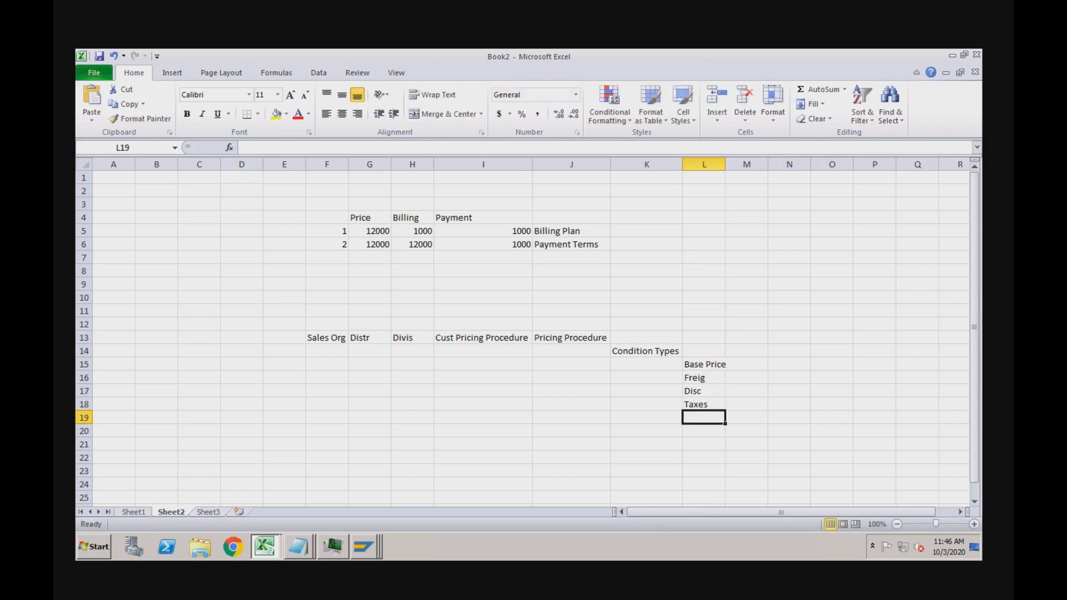
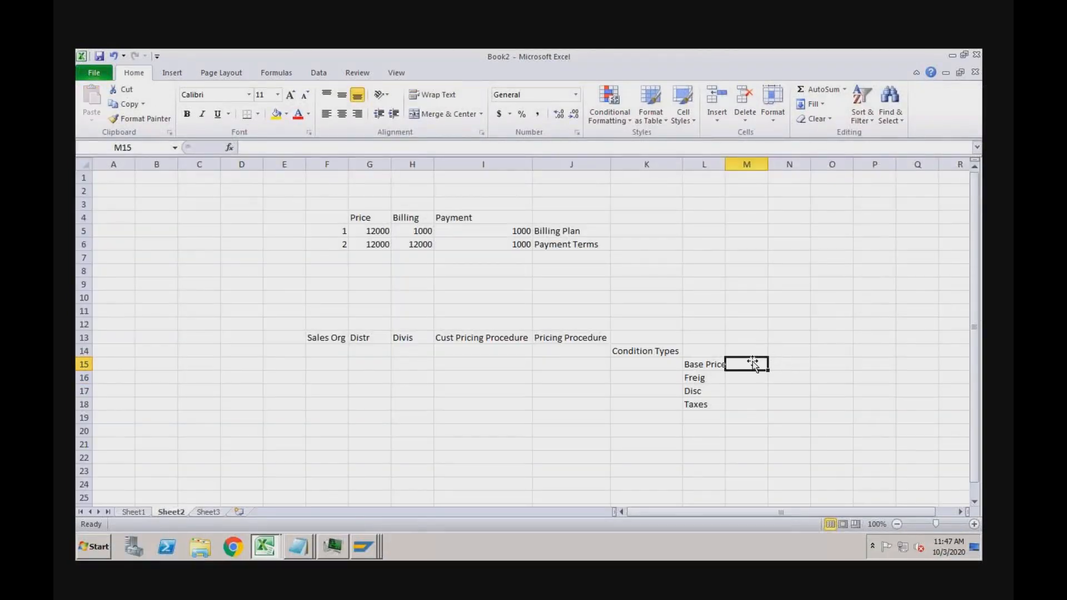
Enter VK11 in M15 and Access Sequence in N15 beside the Base Price entry
text(VK)
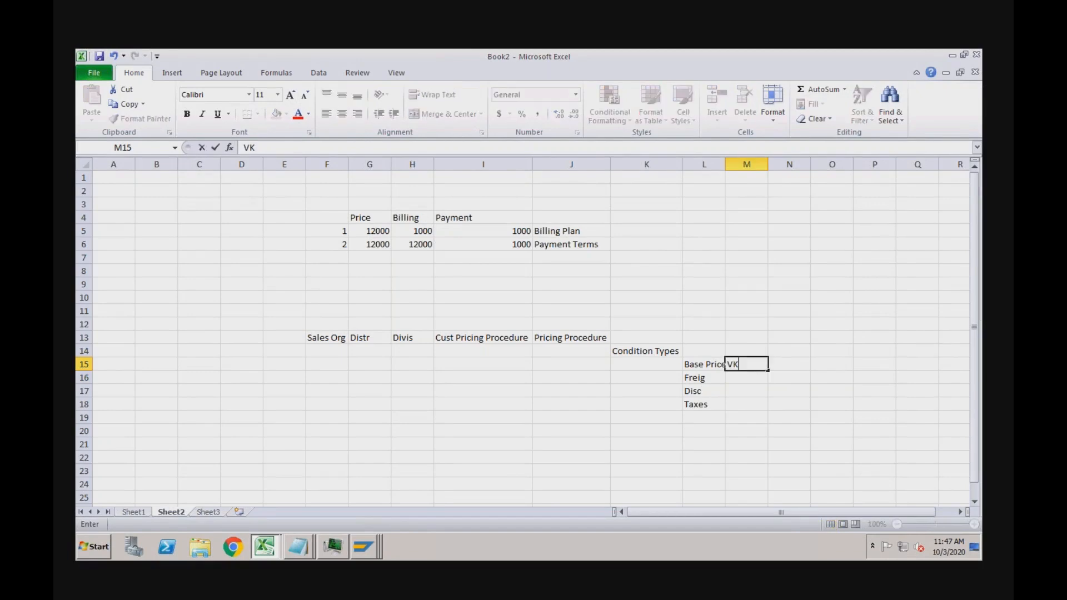
text(!!)
key(BackSpace)
key(BackSpace)
text(11)
key(Tab)
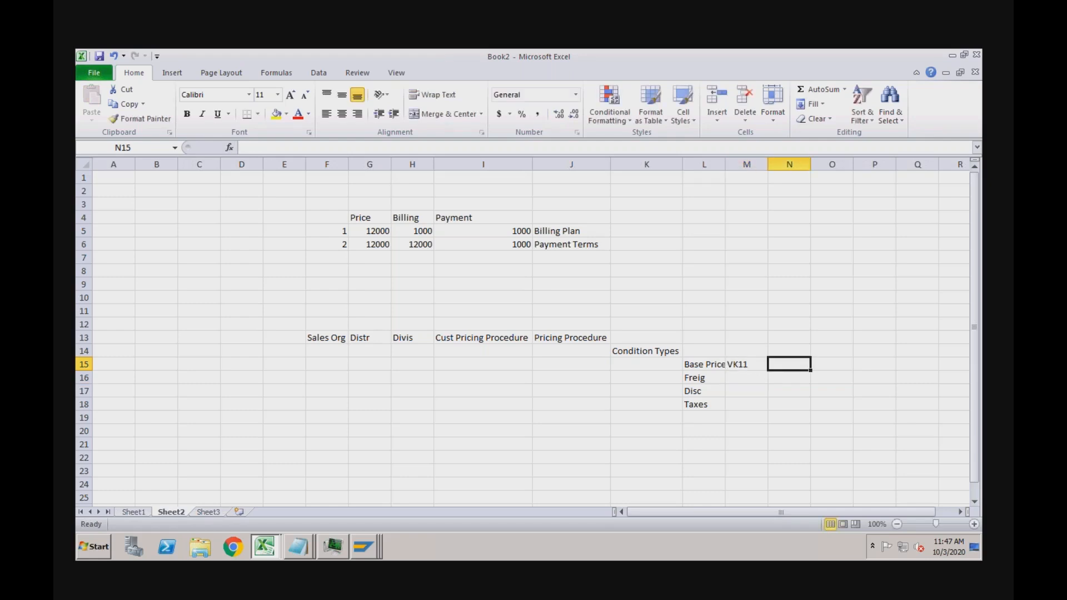
text(Acces)
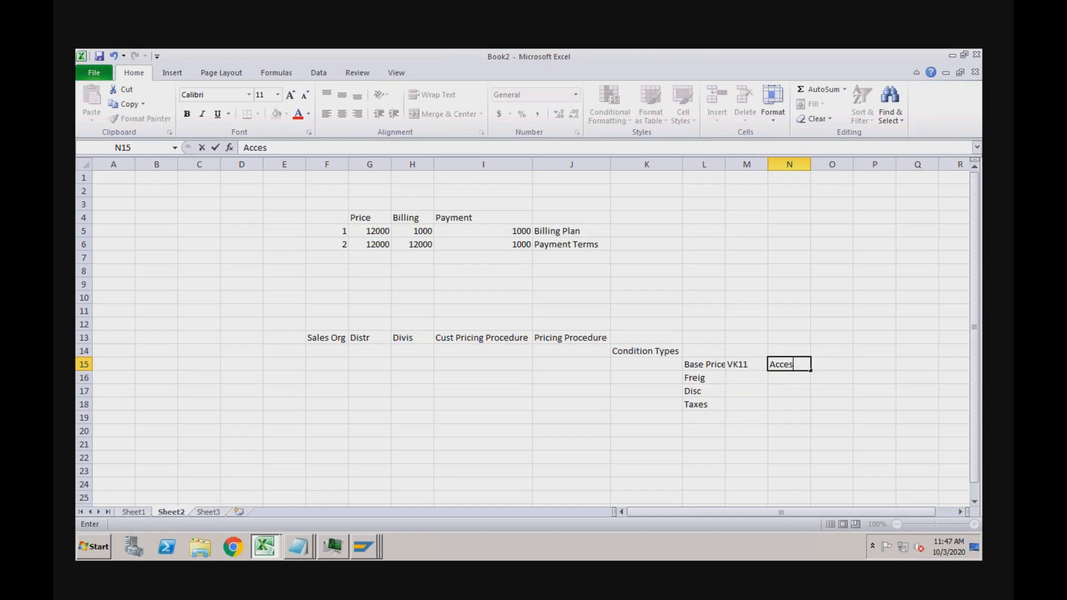
text(s Sequence)
key(Return)
click(755, 363)
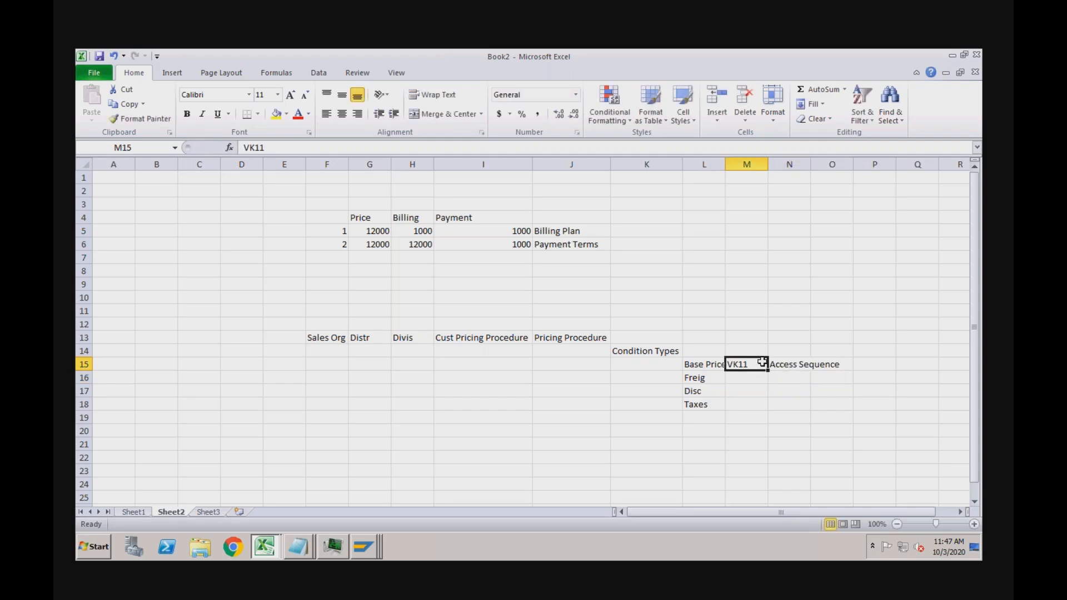
Enter Condition Tables in O15 beside Access Sequence and widen column O to fit the text
click(785, 365)
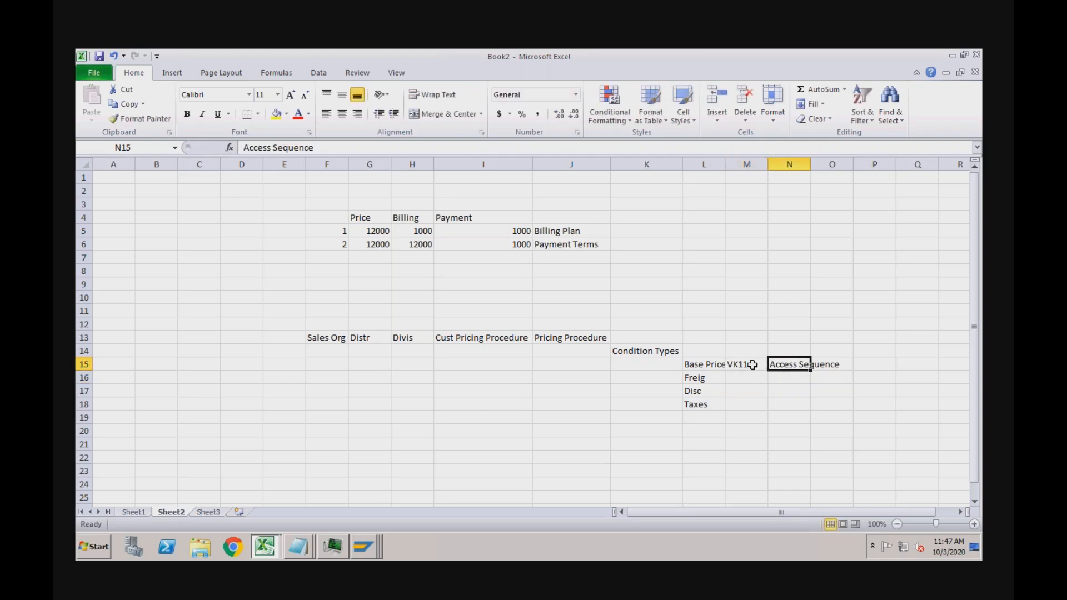
click(839, 367)
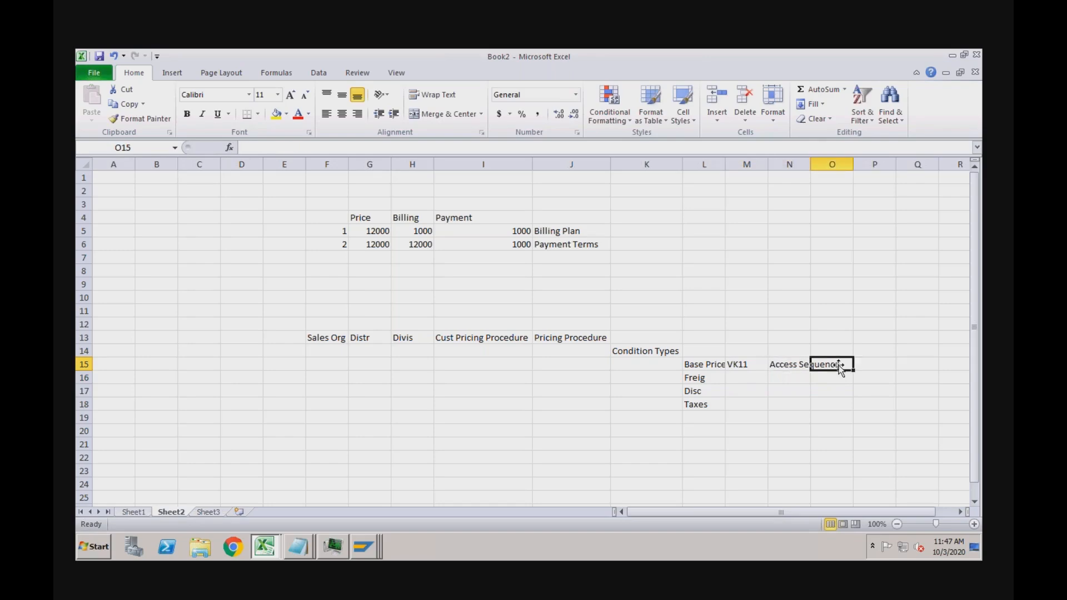
text(Condition Tables)
key(Return)
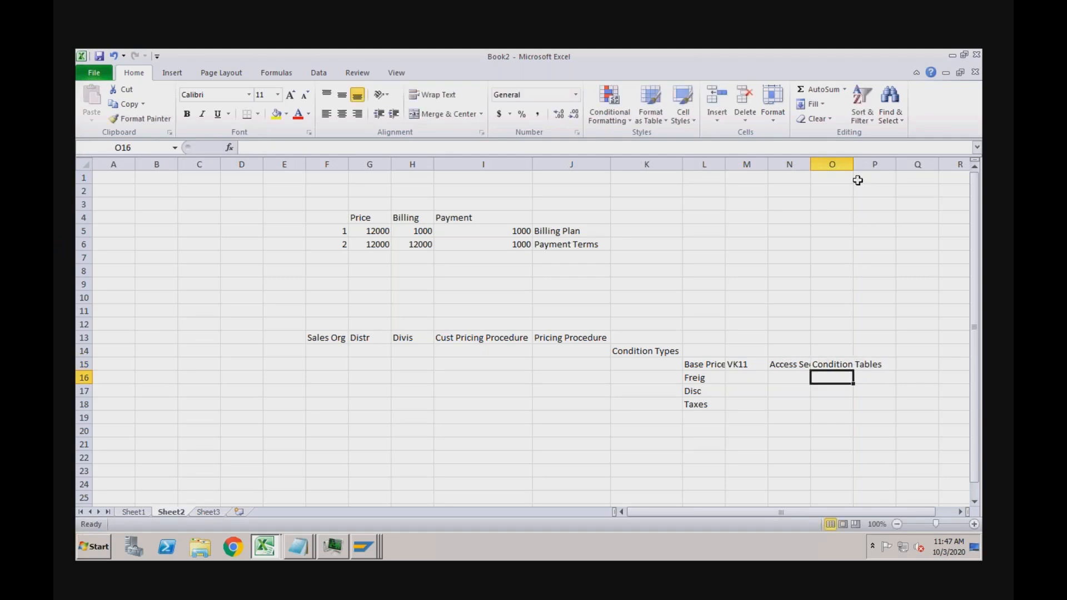
drag(854, 164, 886, 164)
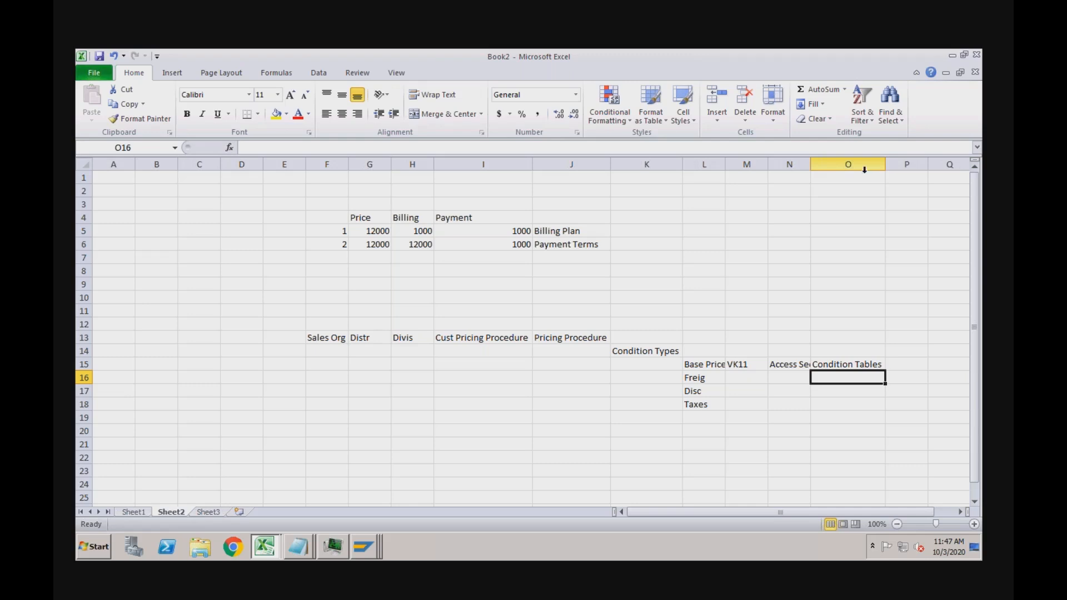
Review the Base Price row from Condition Tables back to its condition type, along with the Freig and Disc entries
click(850, 363)
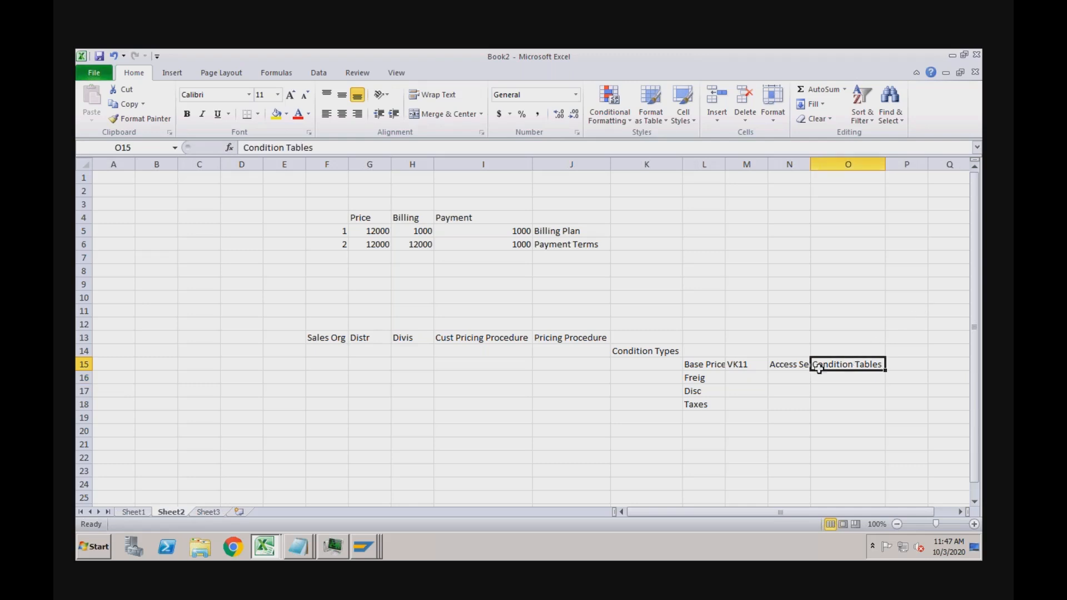
click(790, 368)
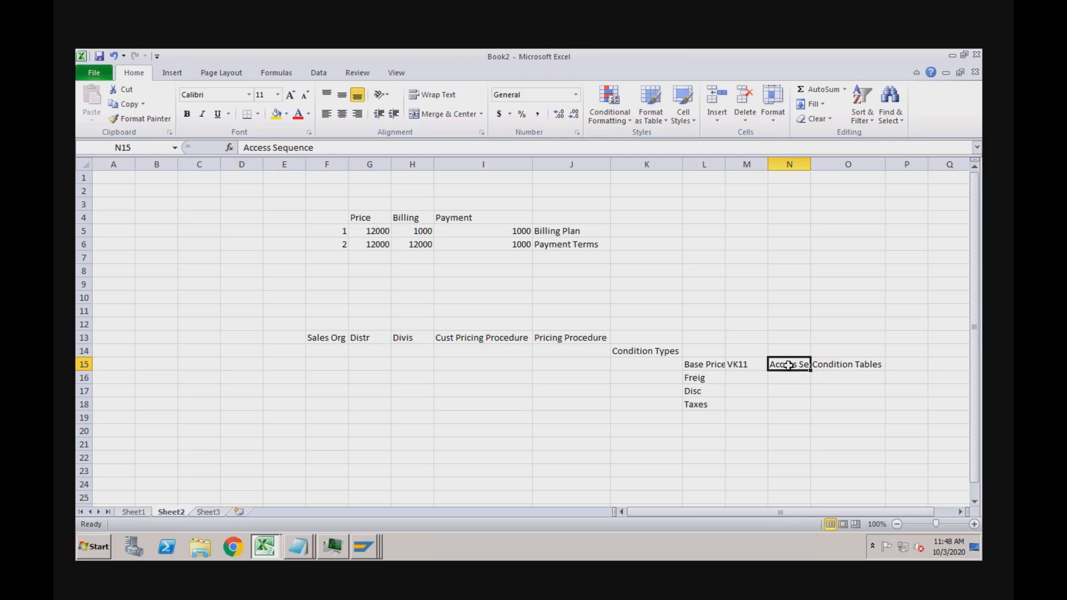
click(745, 364)
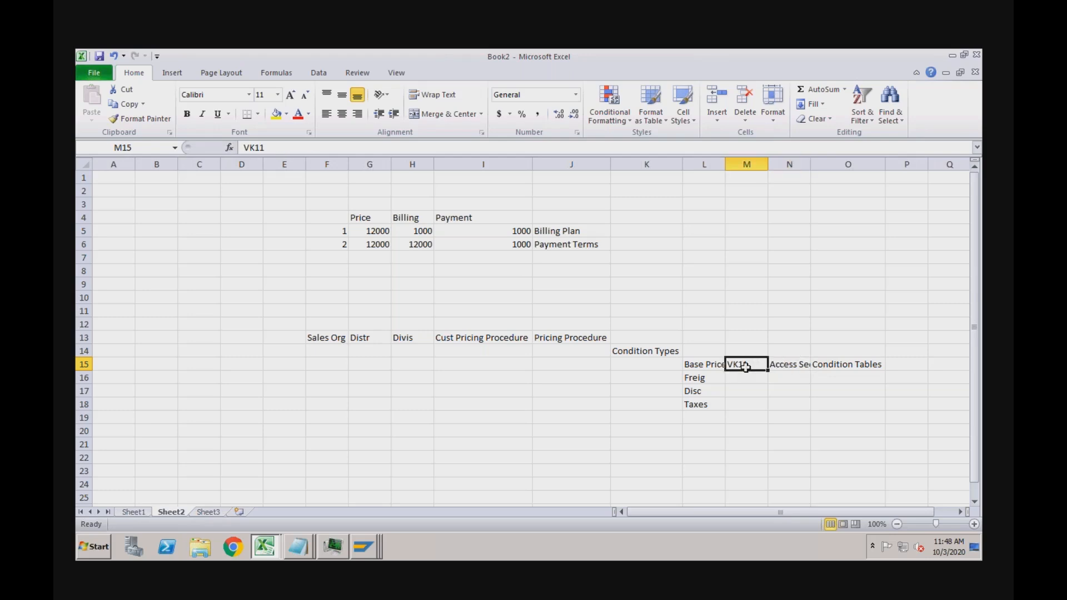
click(712, 364)
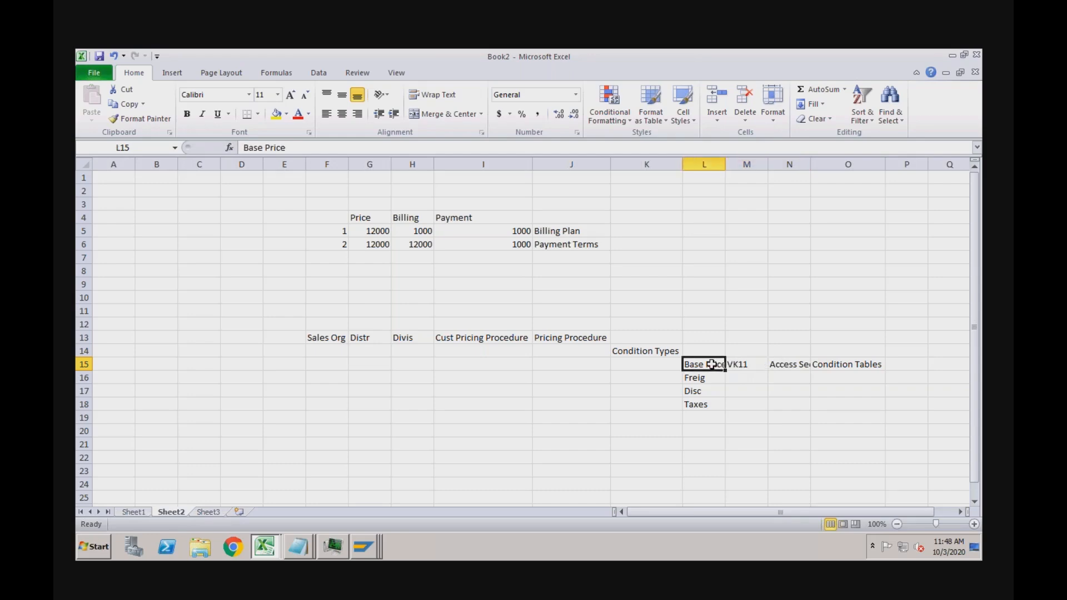
click(705, 381)
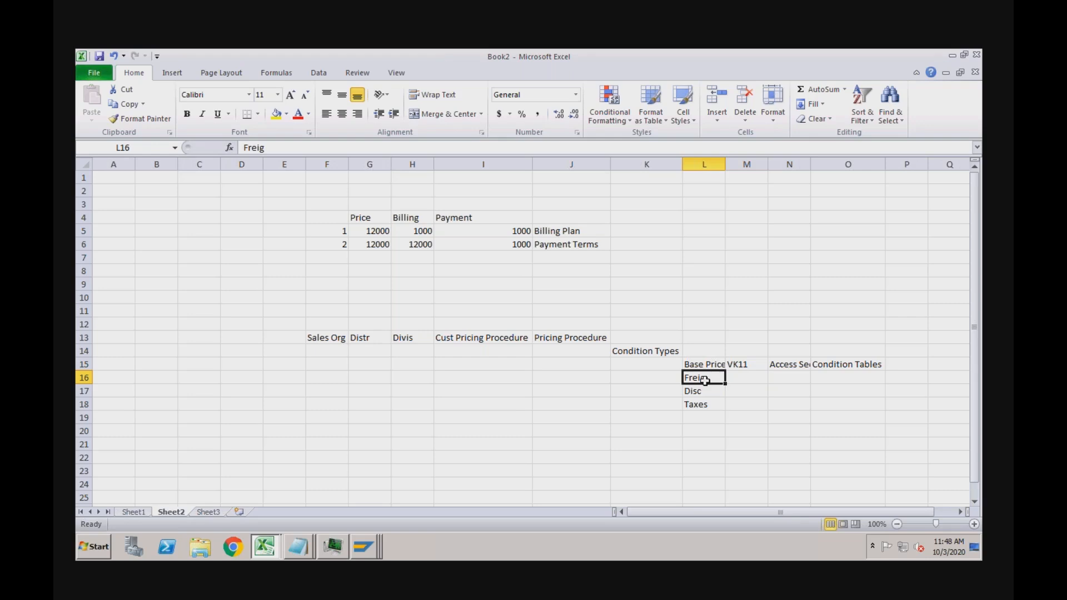
click(696, 392)
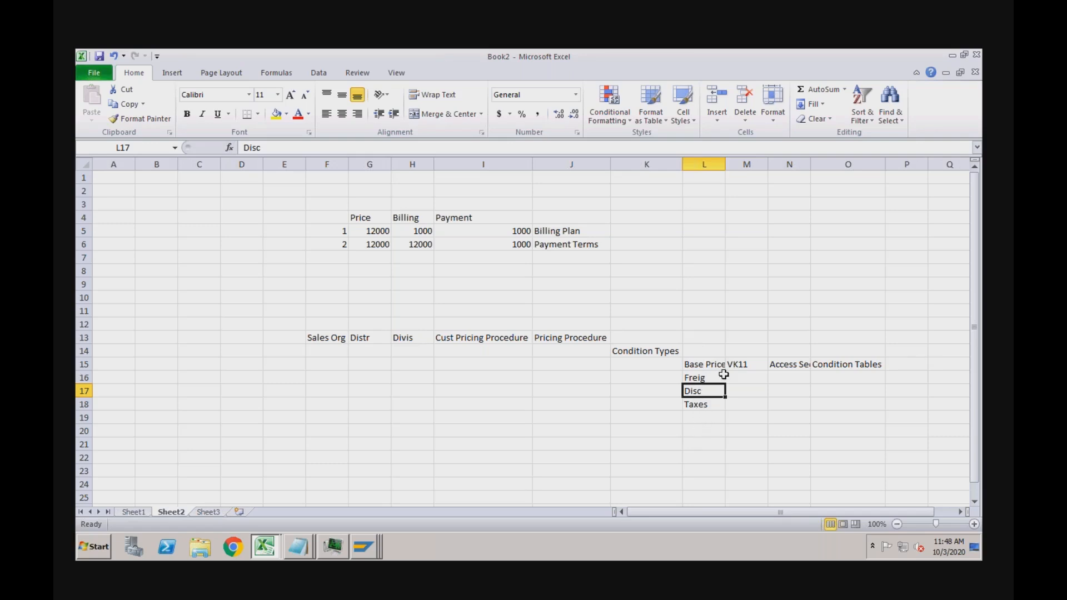
click(708, 366)
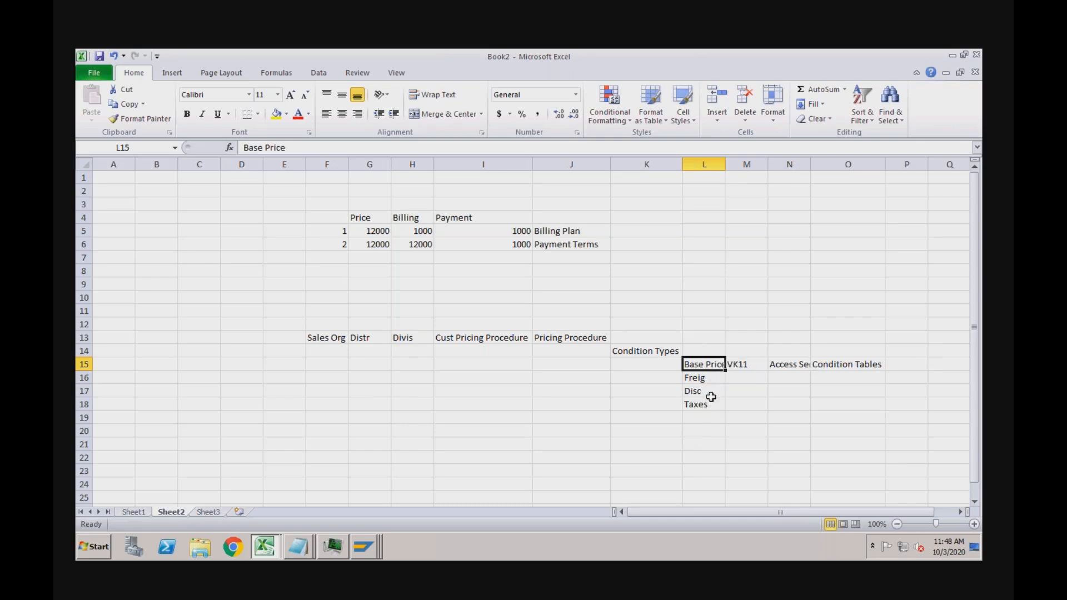
Add the heading Account Keys in P14 and enter ERL beneath it in P15
click(898, 366)
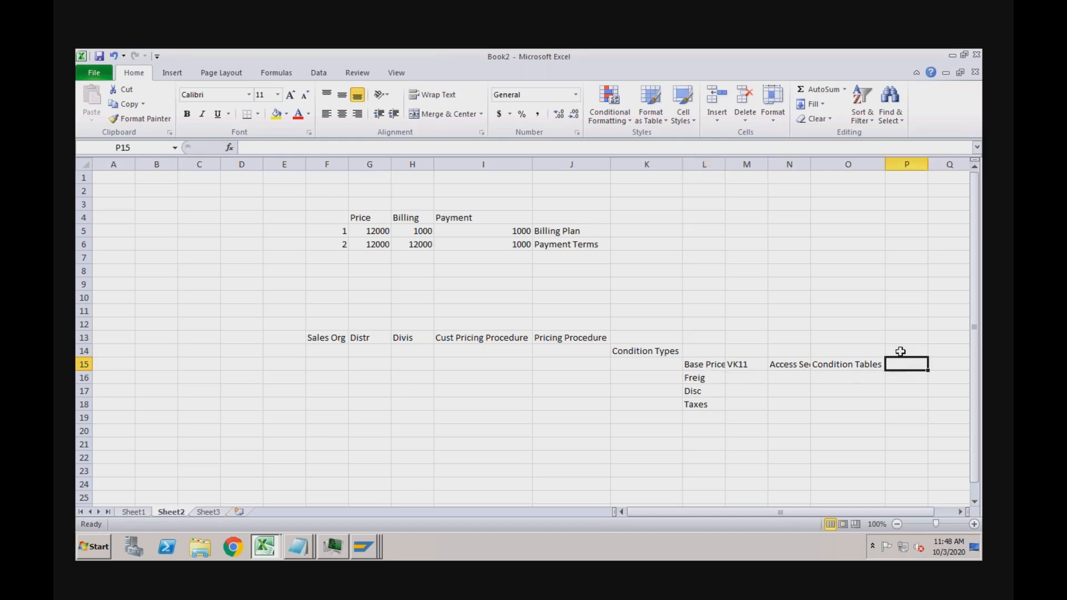
click(900, 352)
text(Accou)
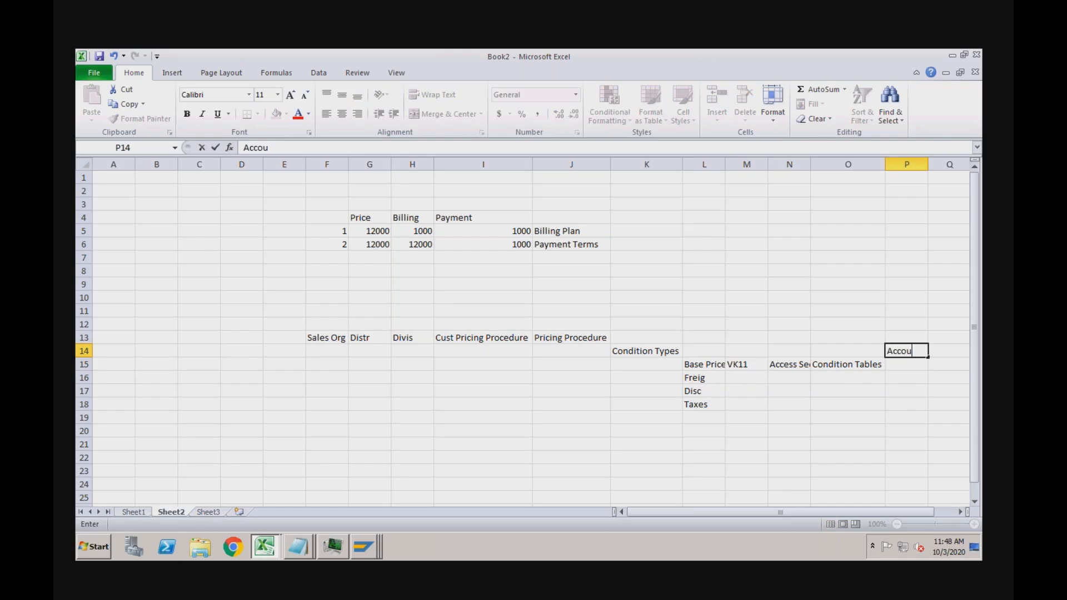
text(nt Keys)
key(Return)
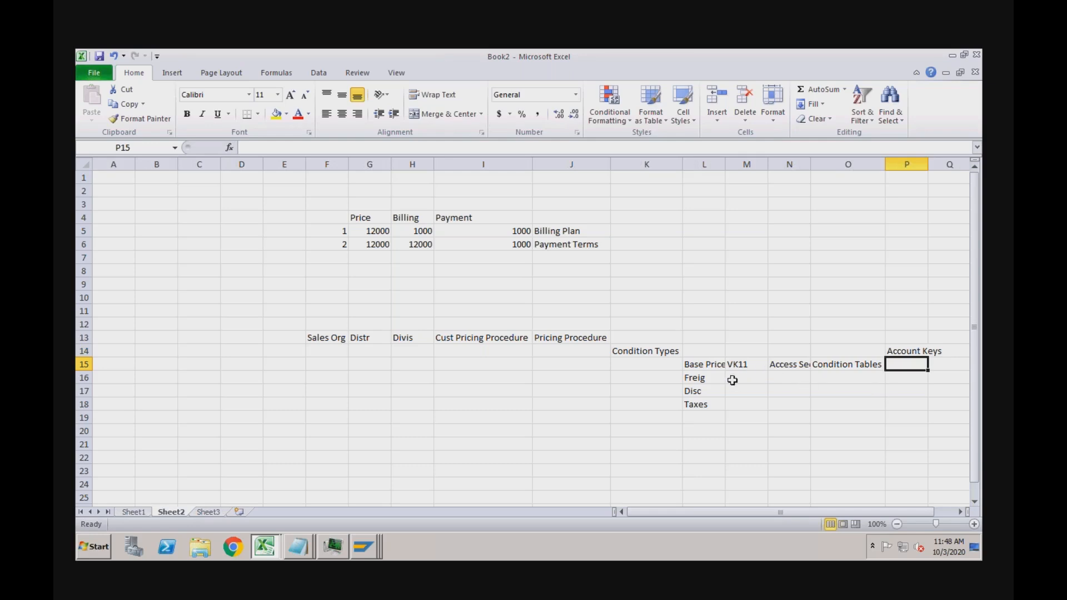
text(ERL)
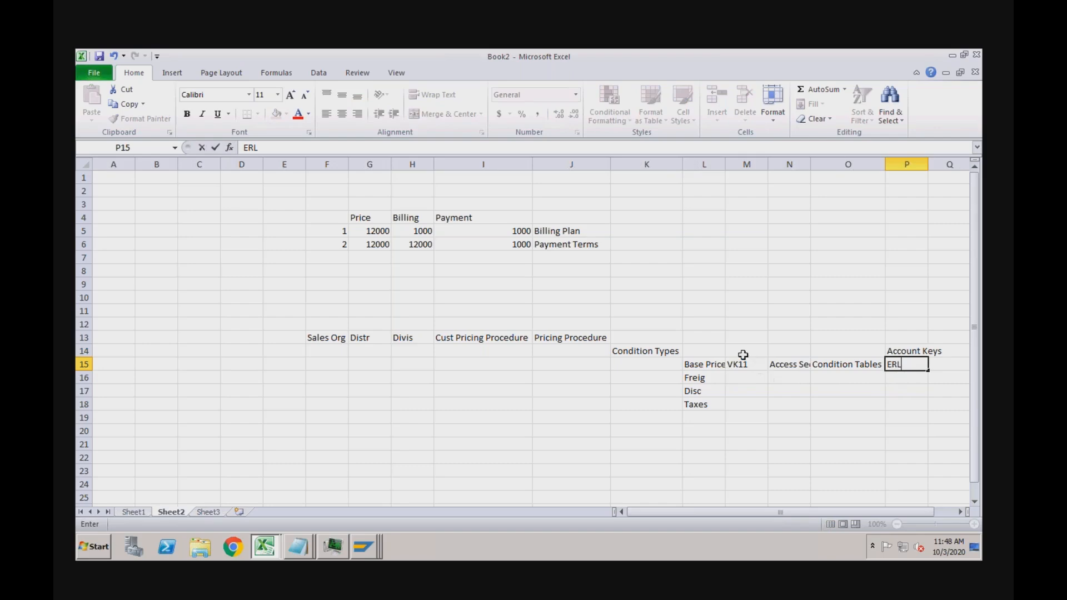
Enter the condition type PR00 in K15, under Condition Types beside Base Price
click(665, 361)
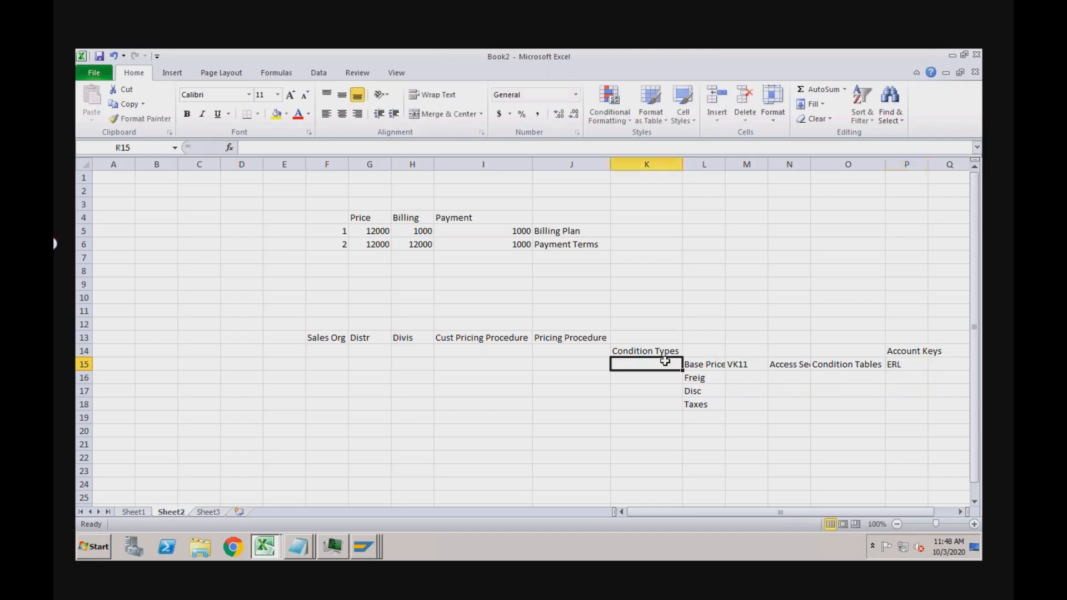
text(PR00)
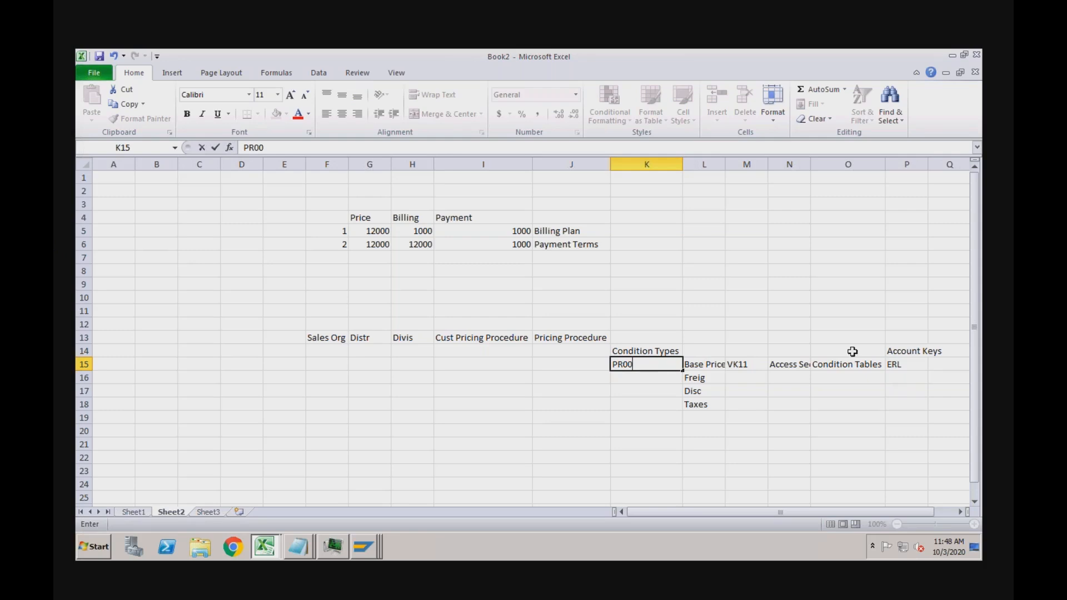
click(901, 367)
click(650, 381)
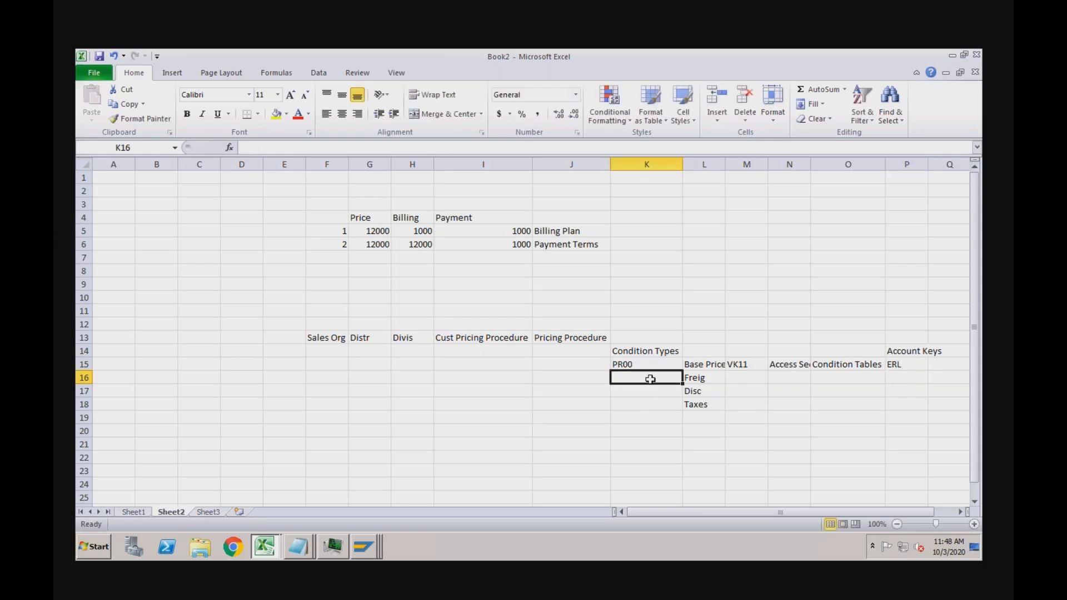
click(903, 376)
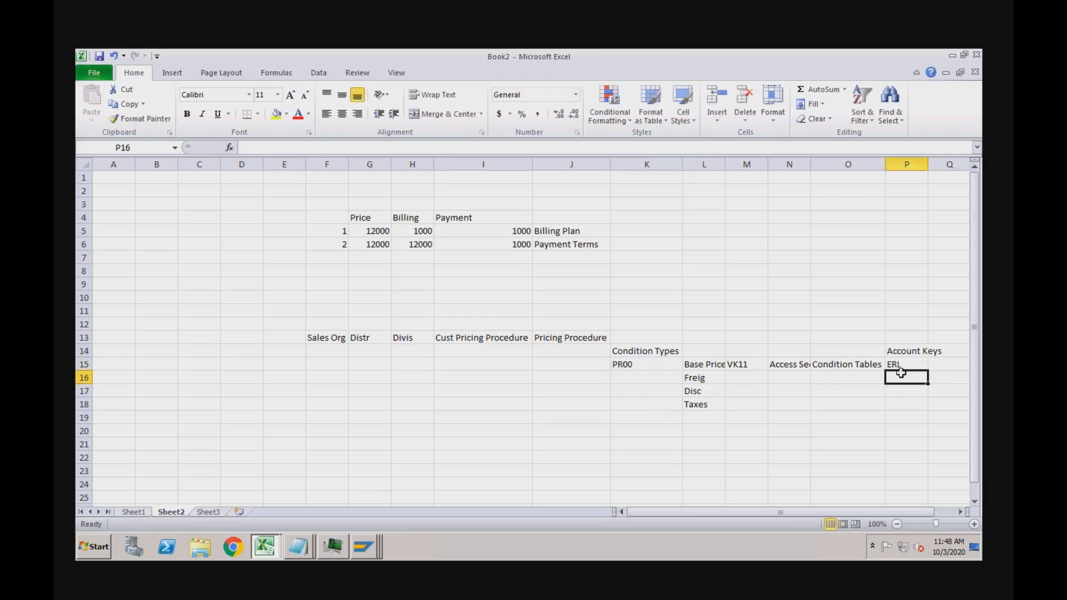
click(664, 393)
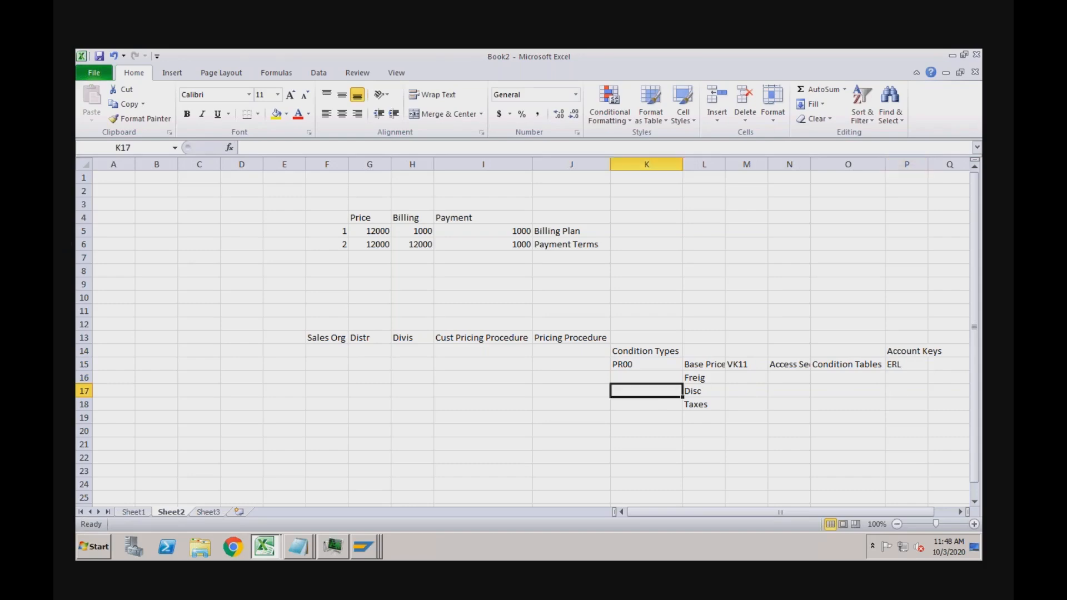
click(899, 391)
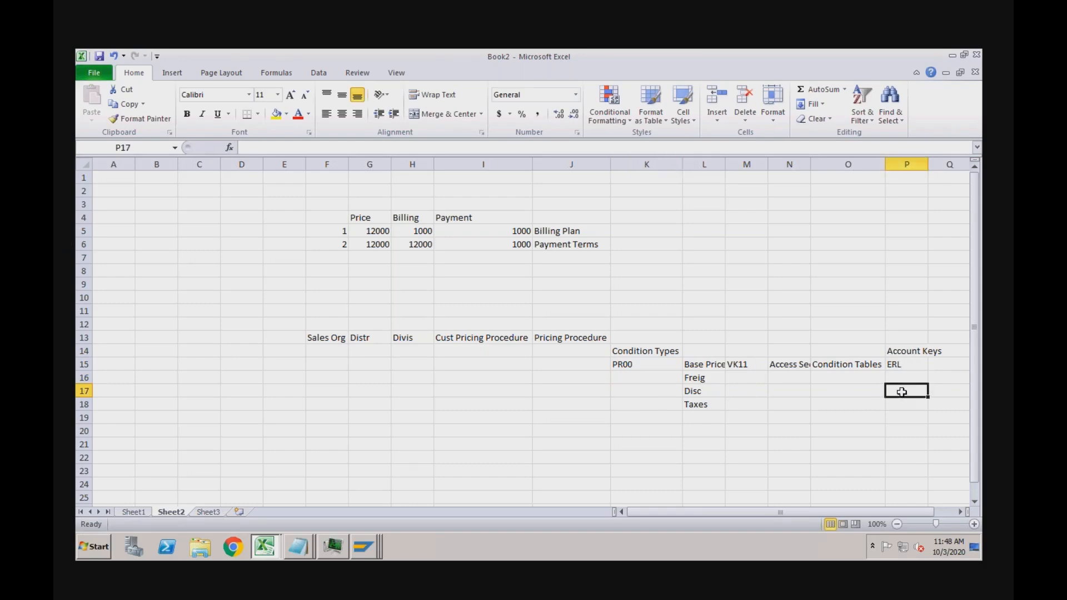
Enter VKOA in Q14 beside Account Keys and GL in Q15 beside ERL
click(907, 364)
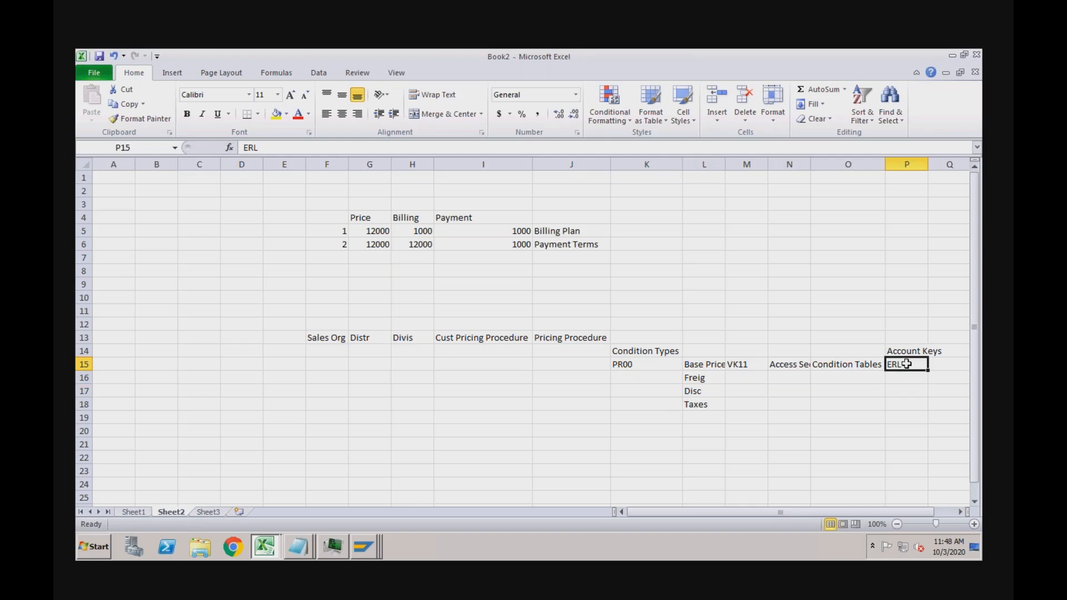
key(Right)
key(Up)
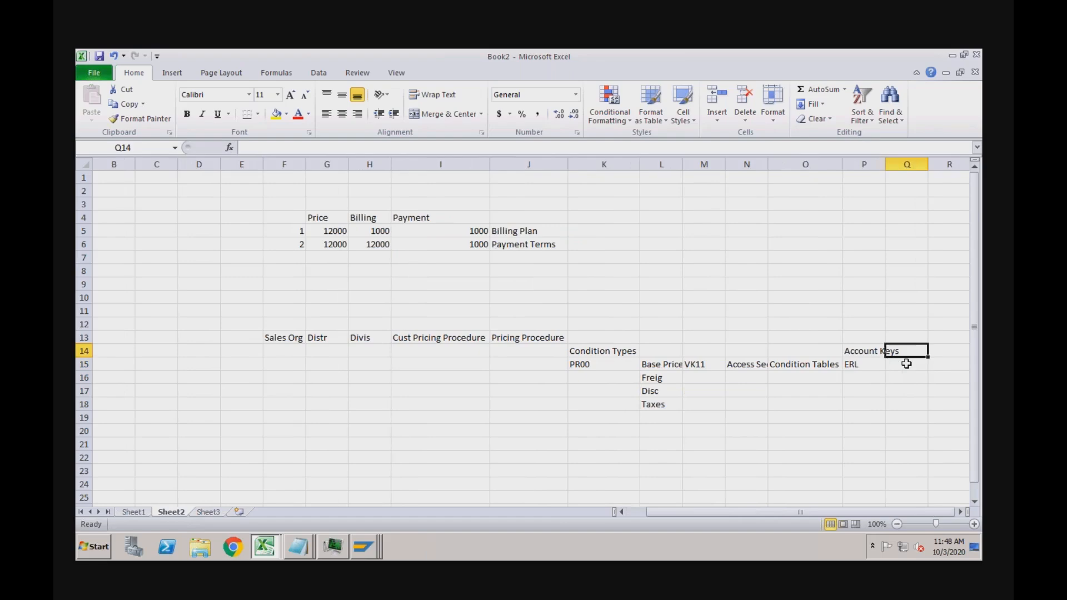
text(VKOA)
key(Return)
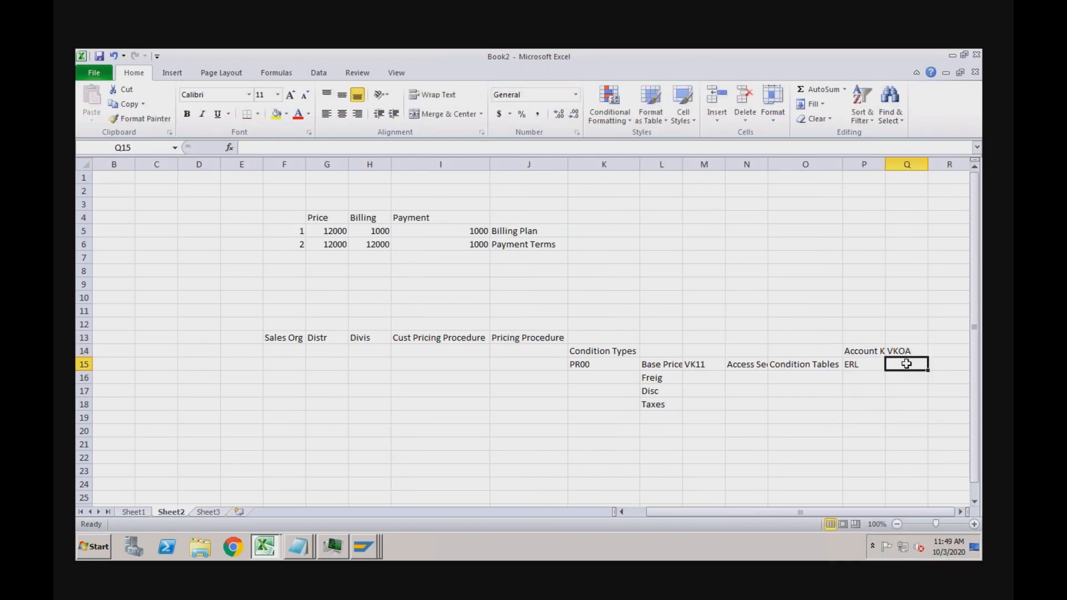
text(GL)
key(Return)
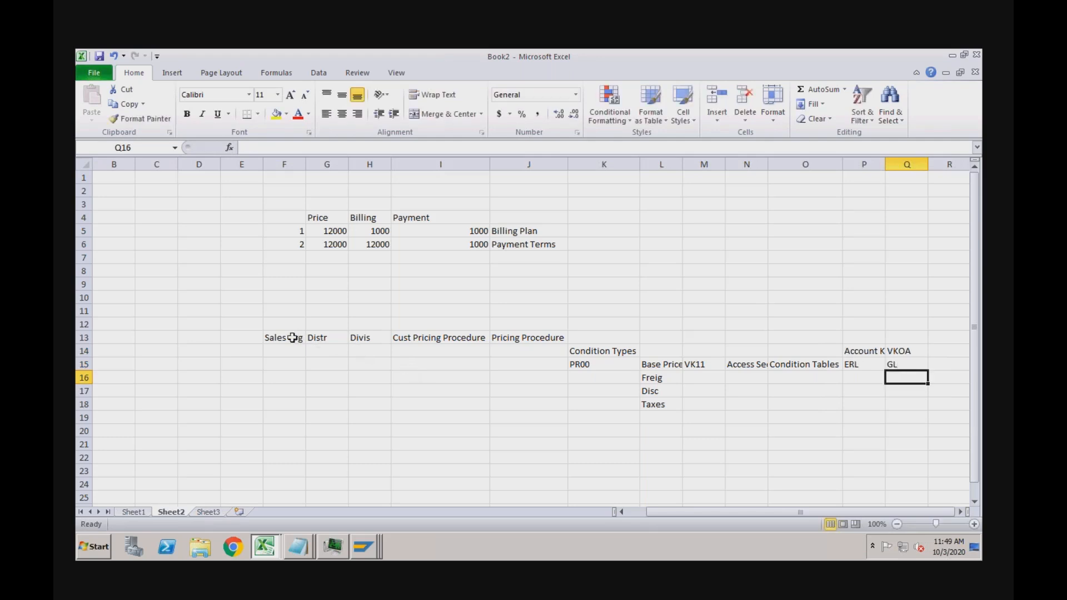
Review the pricing flow from Sales Org, Distr and Divis through Pricing Procedure, PR00, VK11, Access Sequence and Condition Tables to ERL and GL
drag(289, 338, 364, 336)
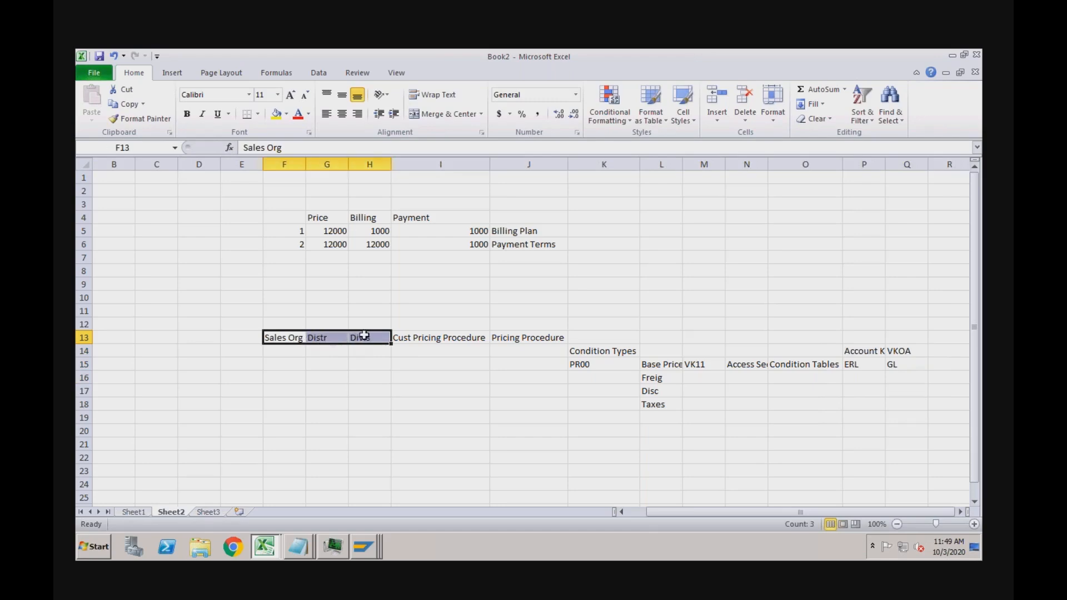
click(513, 340)
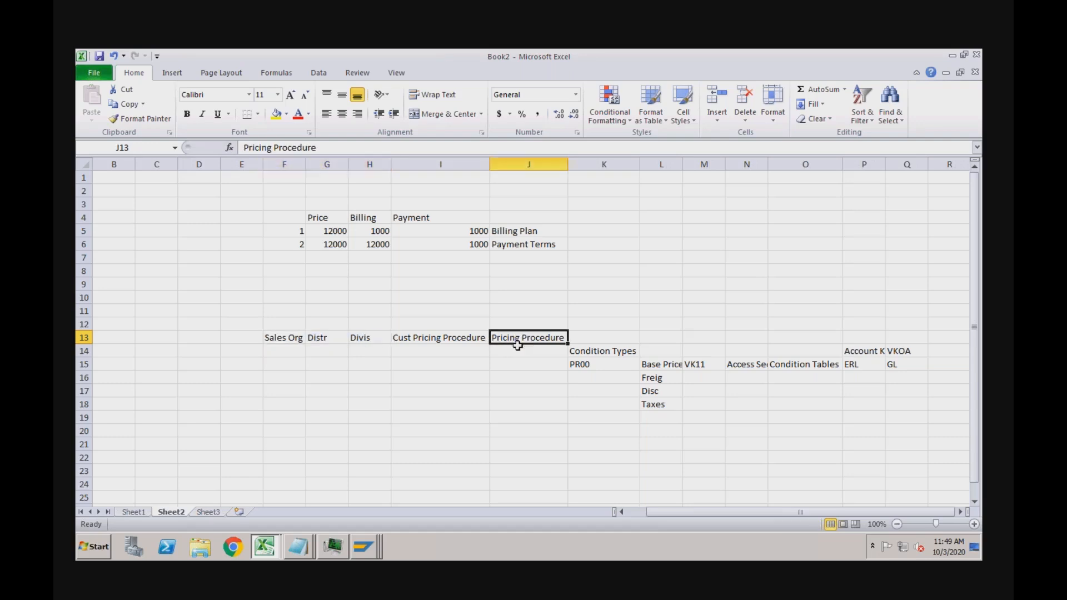
click(588, 369)
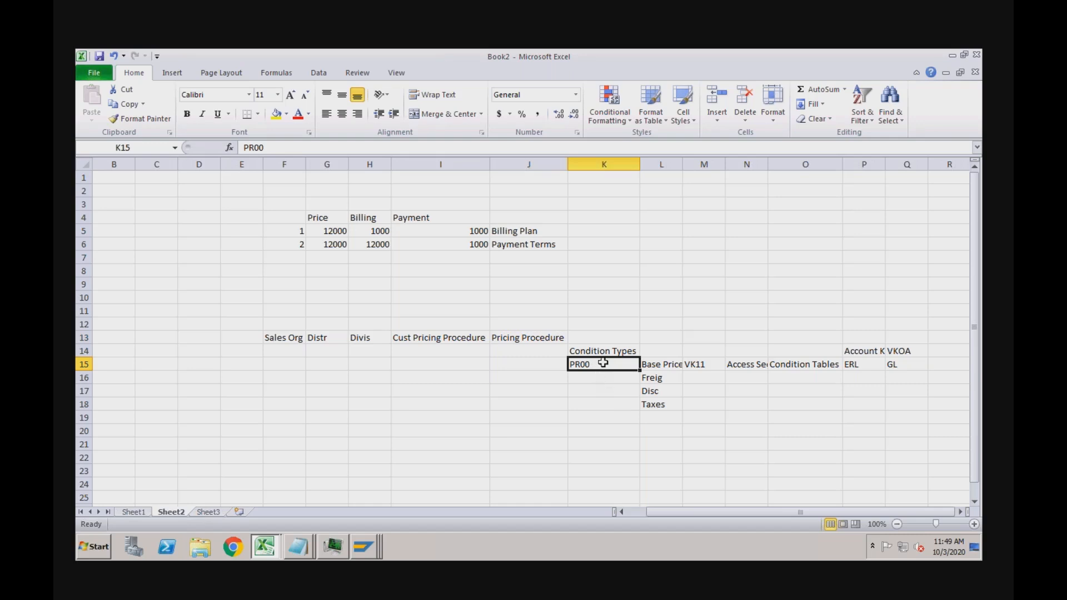
click(694, 365)
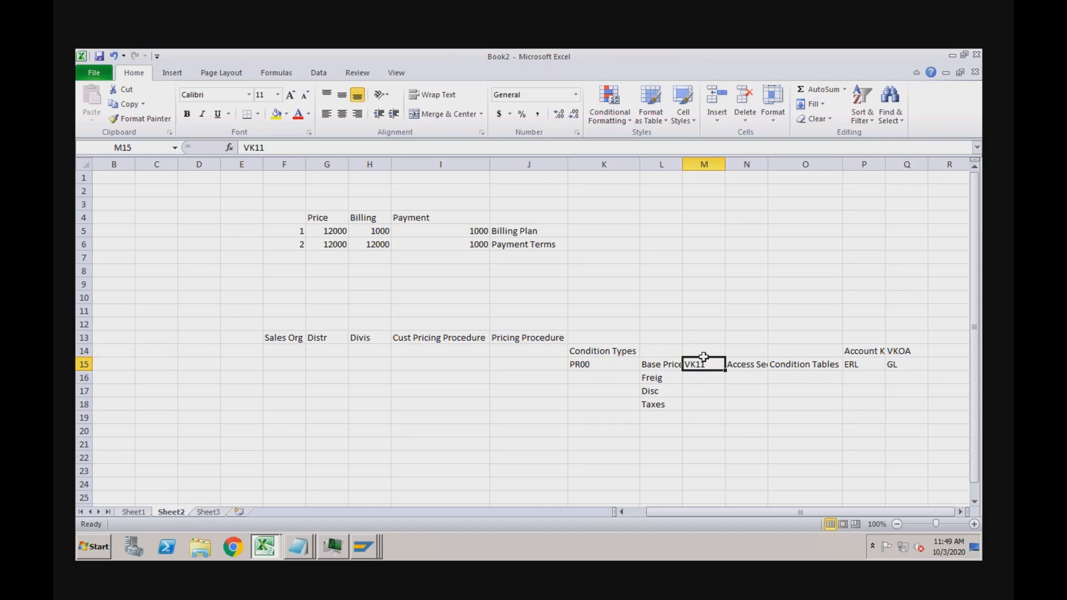
click(739, 365)
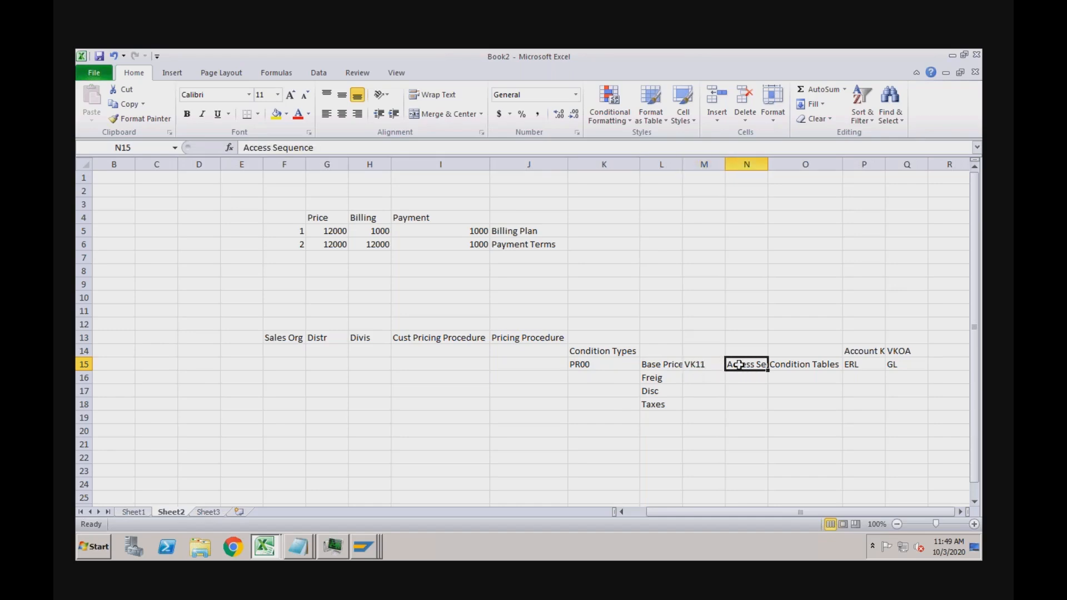
click(787, 362)
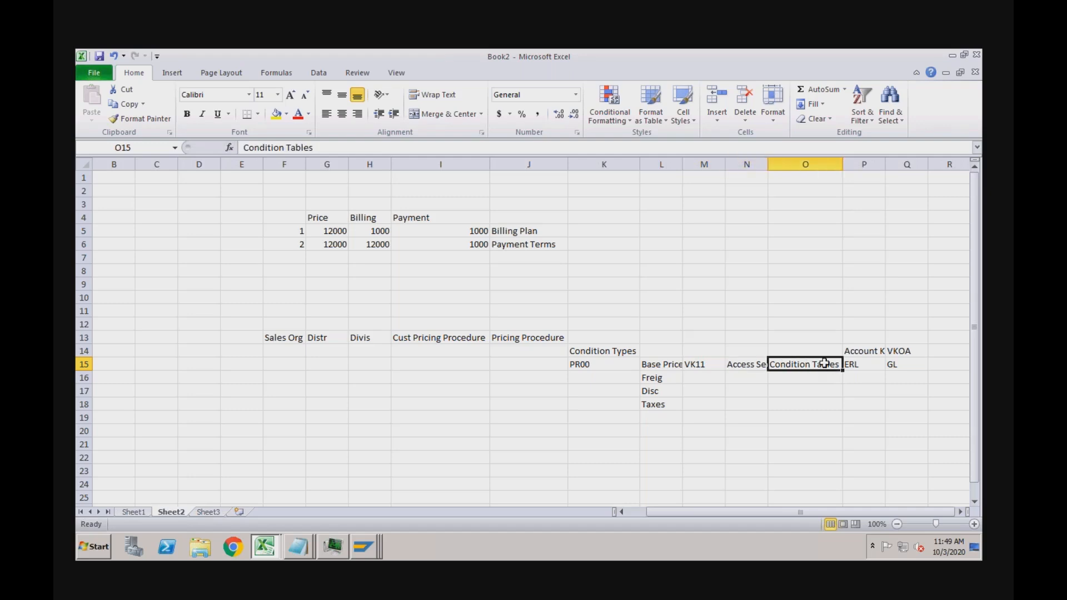
click(615, 364)
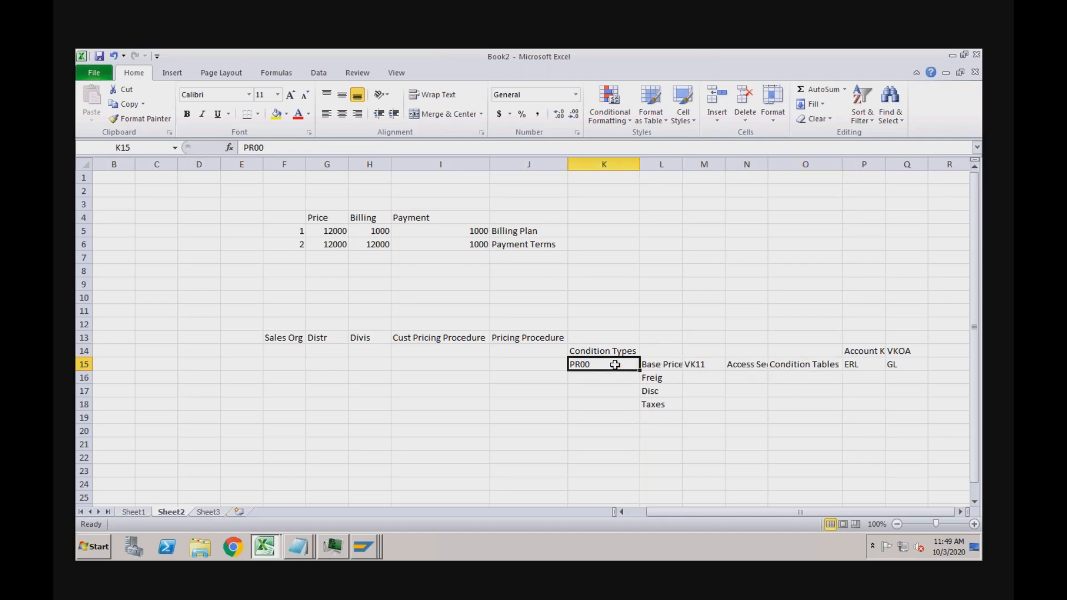
click(869, 364)
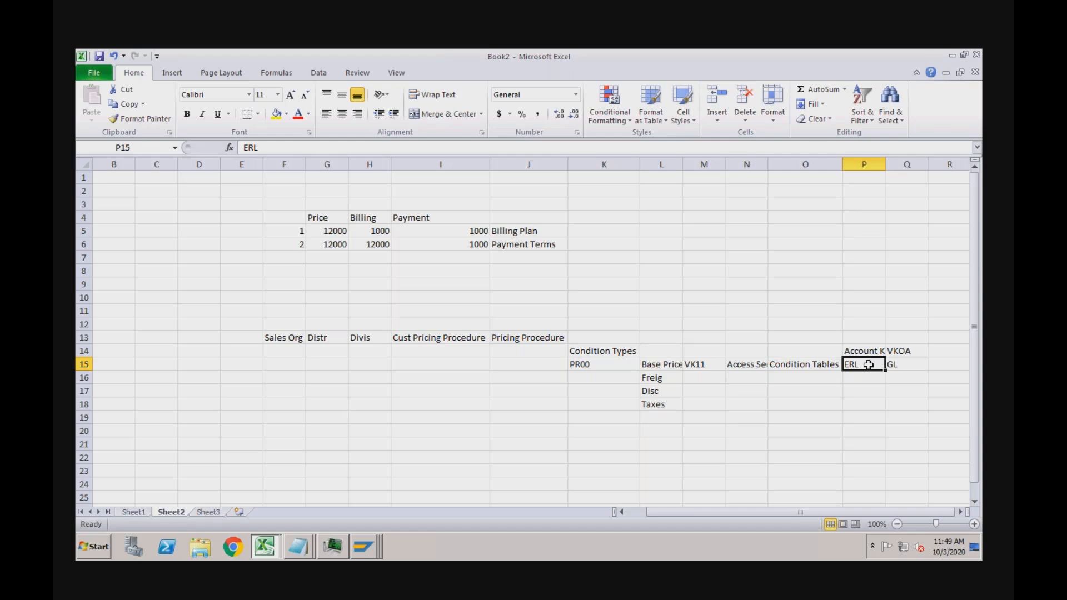
click(905, 362)
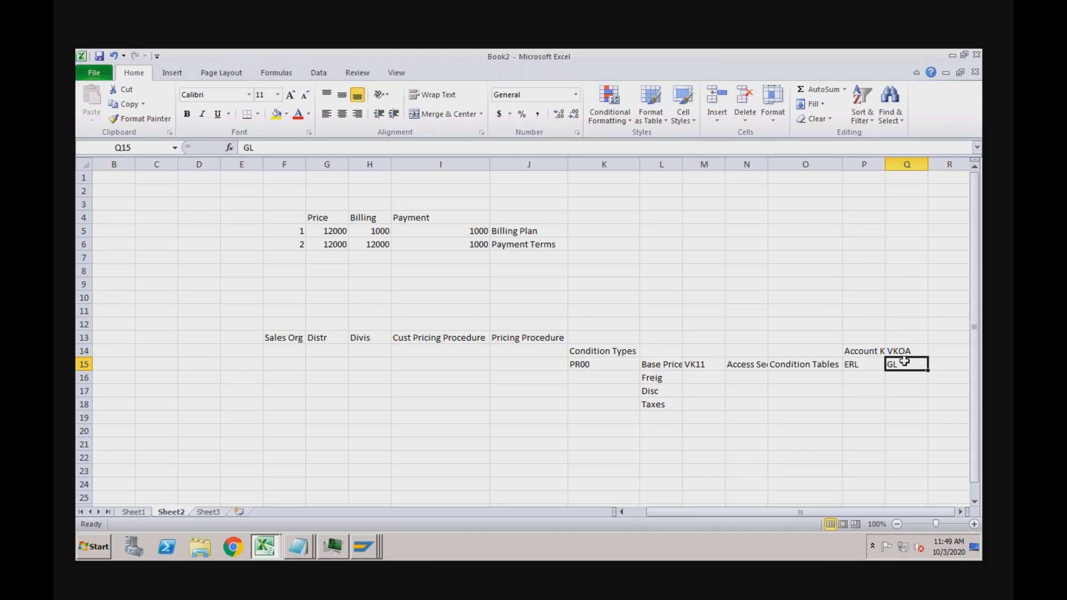
click(603, 362)
click(867, 377)
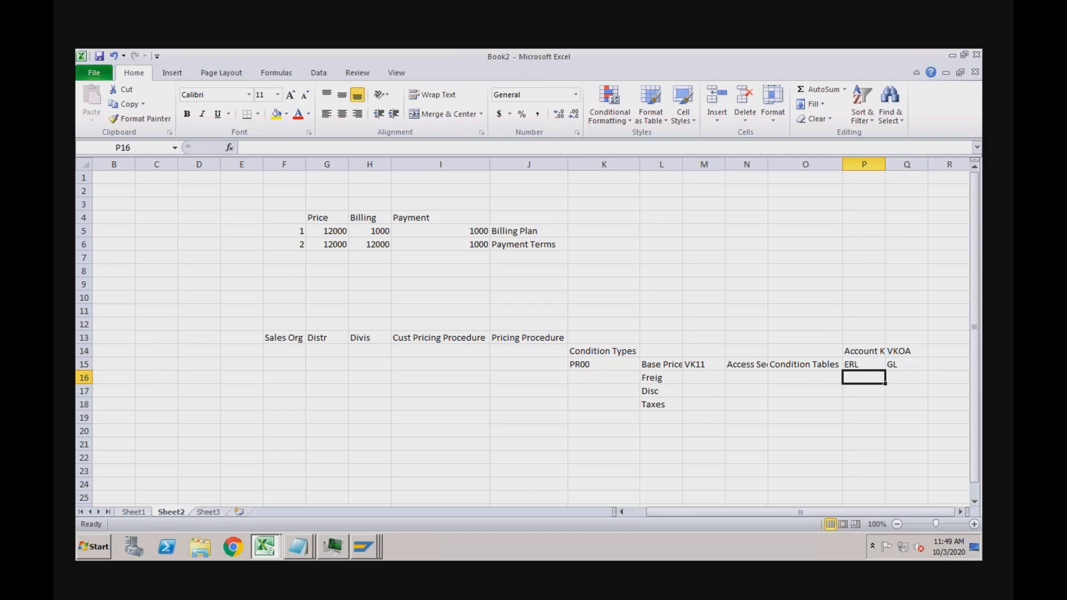
Switch to SAP's Cust.Grp/MaterialGrp/AcctKey view and examine the YOFI entry for RECH with key ERL, including both account assignment group columns
click(372, 548)
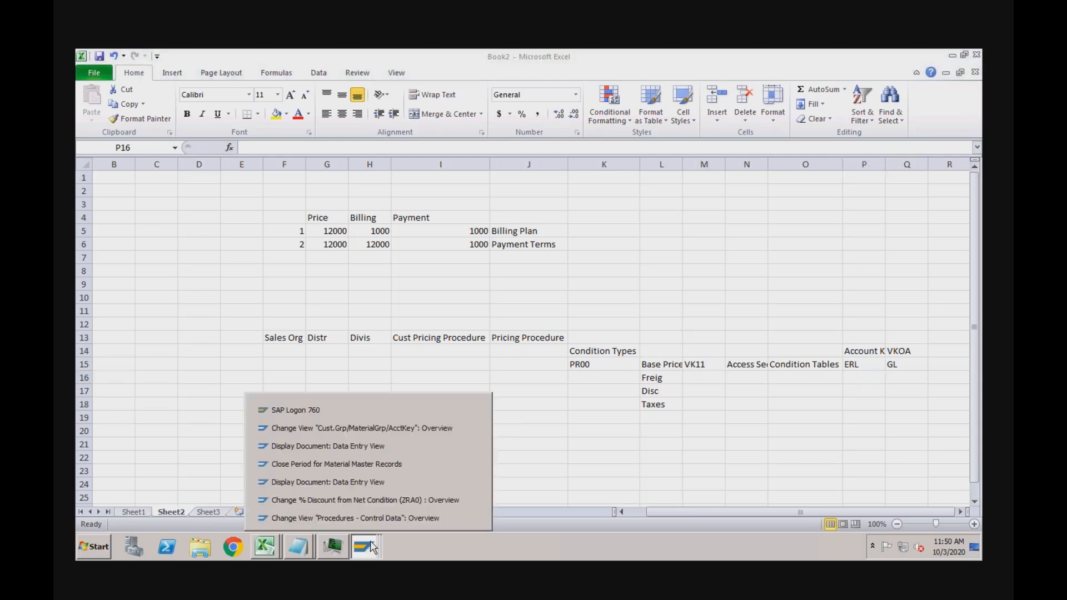
click(393, 434)
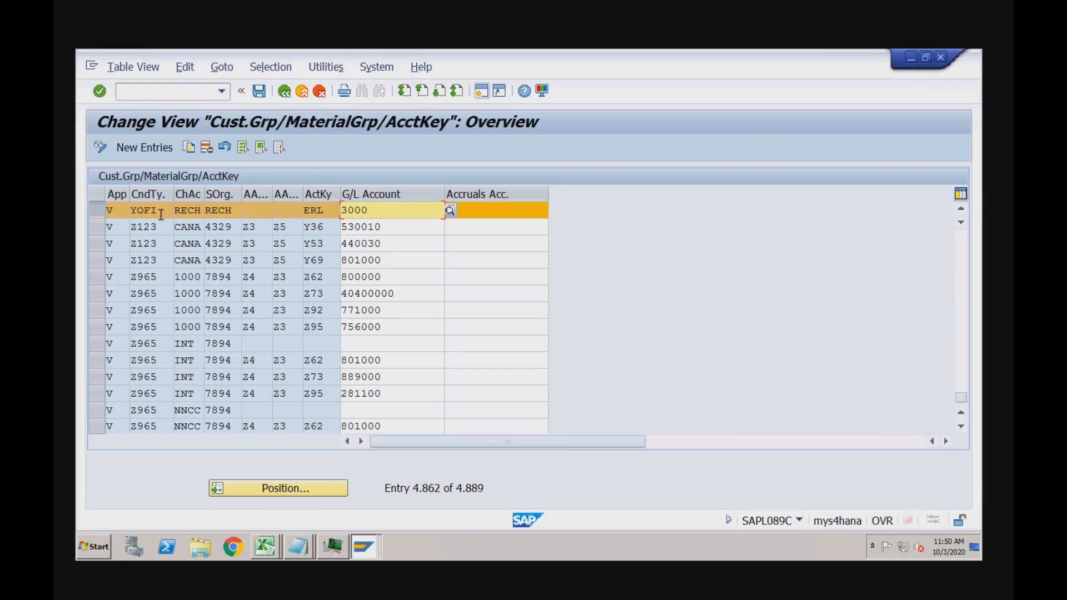
click(194, 210)
click(233, 209)
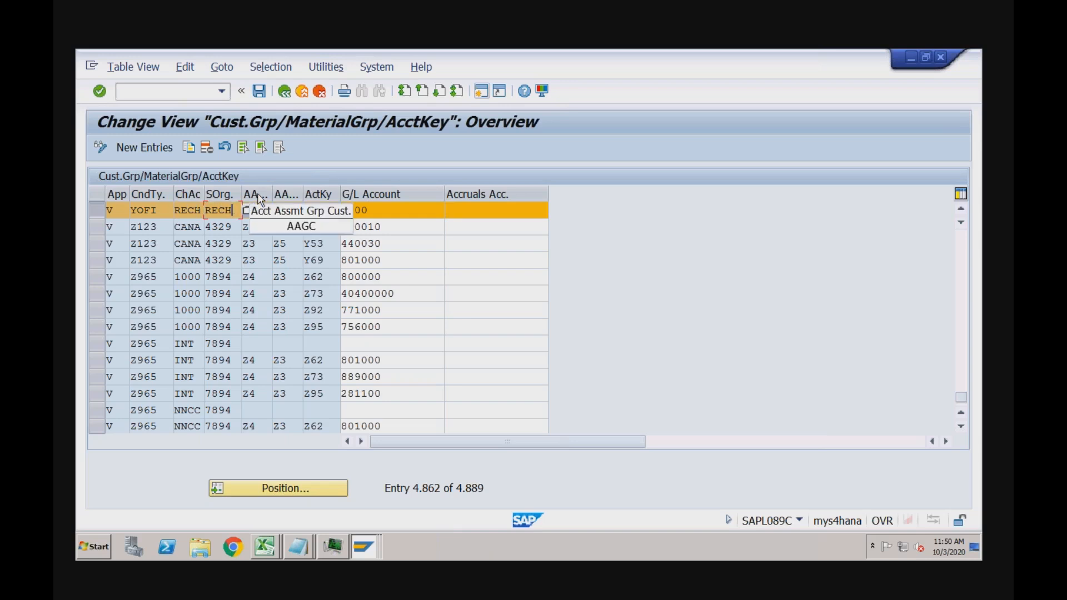
click(372, 209)
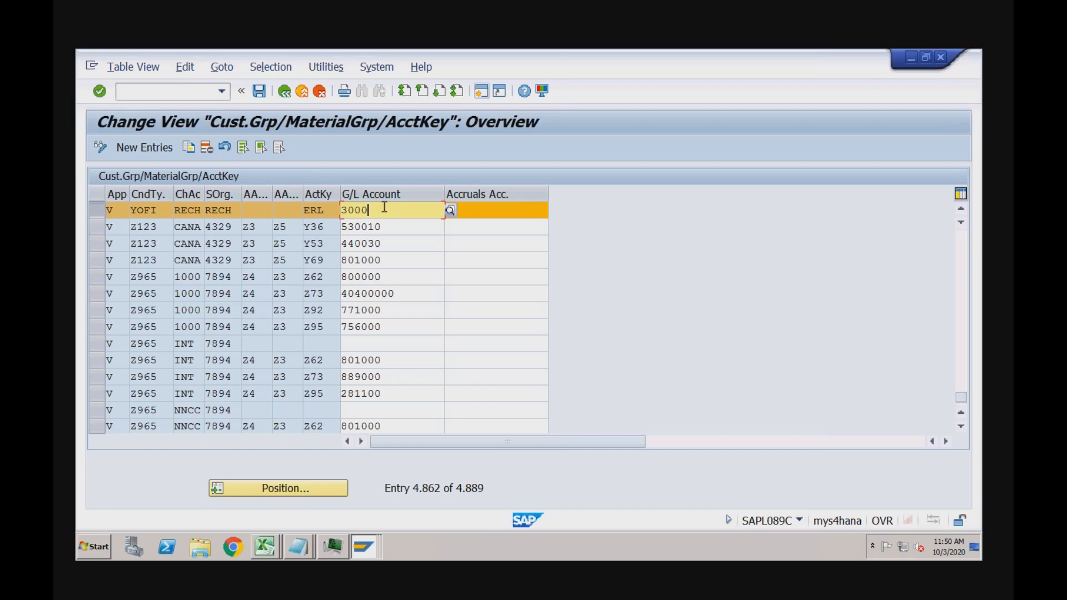
click(265, 207)
click(291, 209)
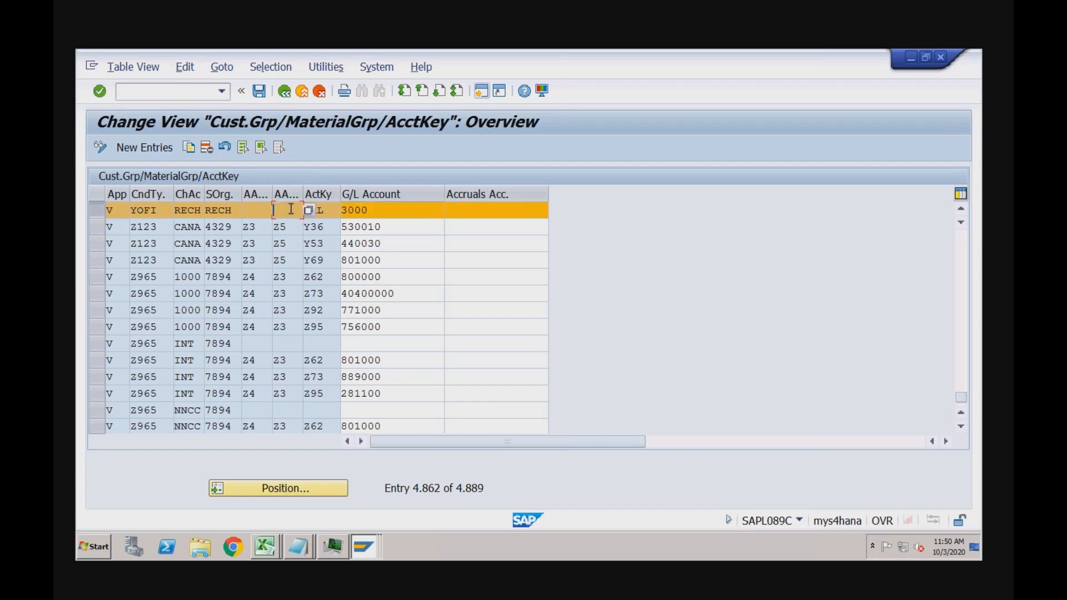
click(248, 211)
Go to the pricing procedure control data session and start the Business Partner transaction (BP) there in its place
click(360, 537)
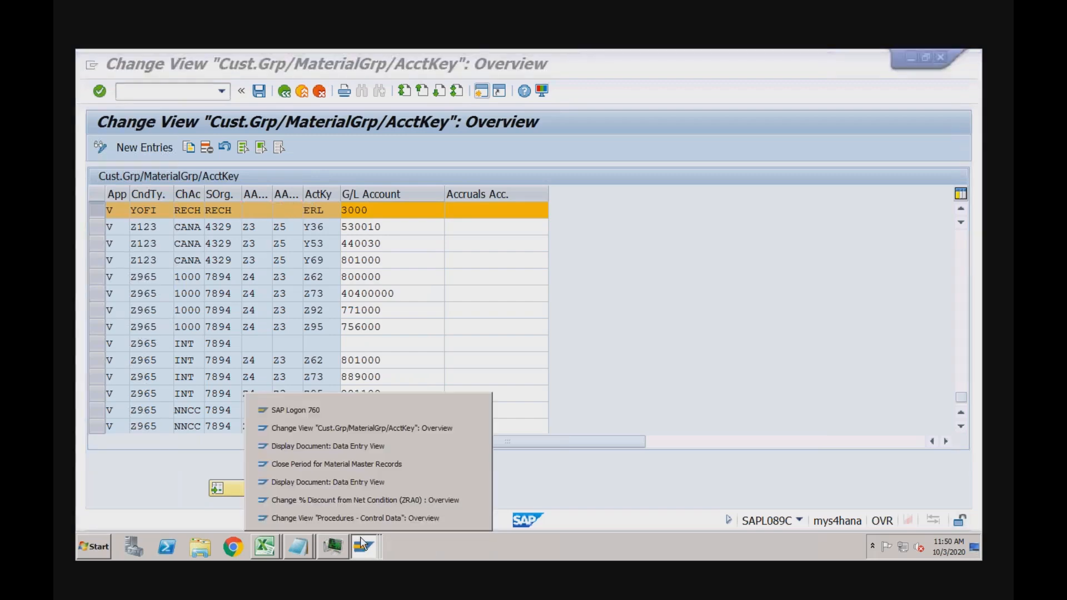
click(364, 482)
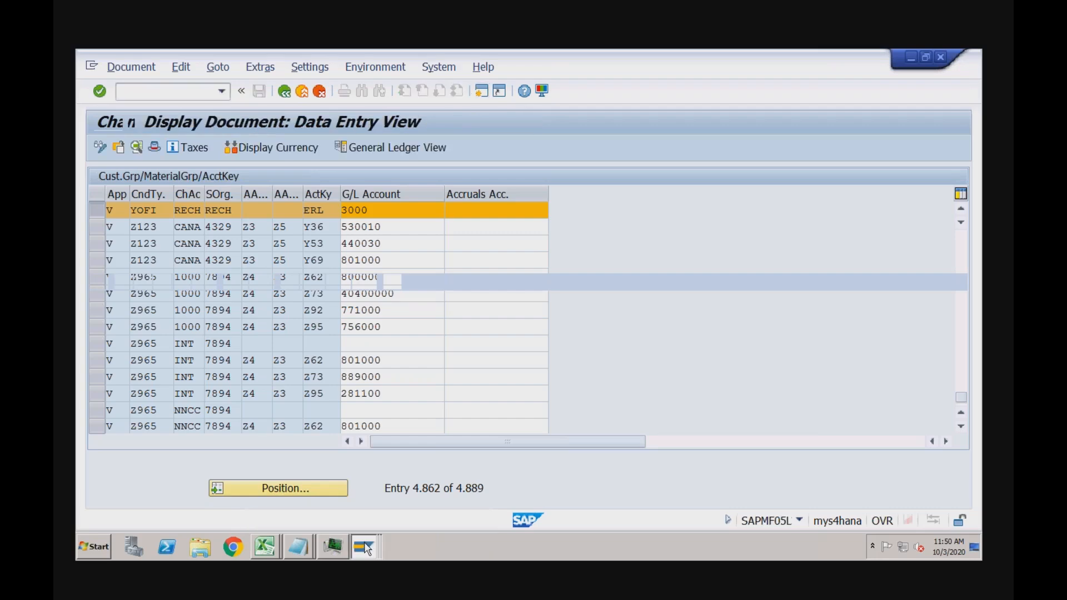
mouse_move(366, 541)
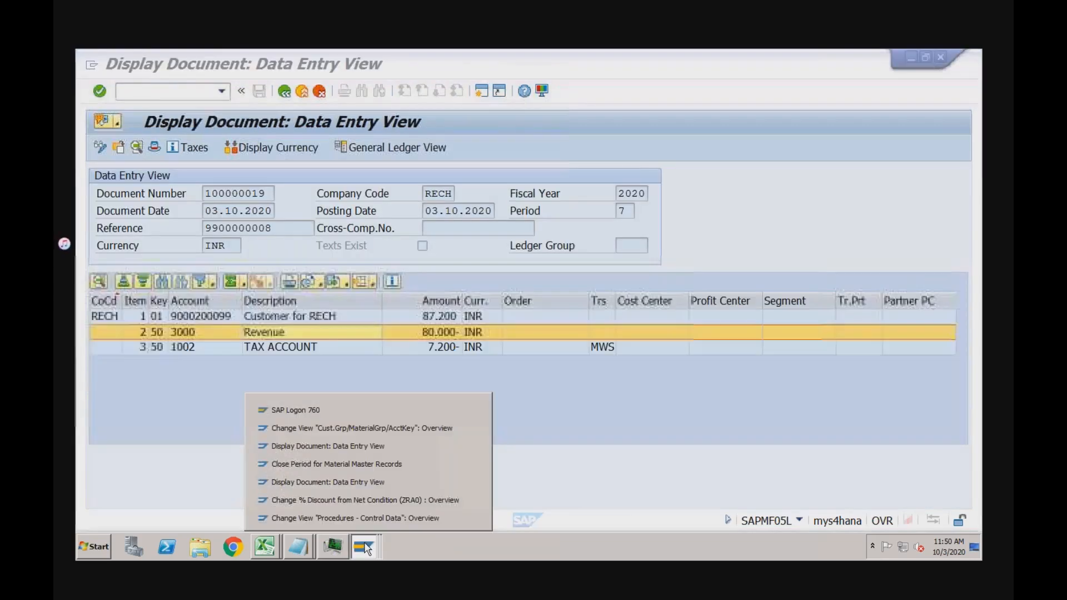
click(375, 516)
click(204, 94)
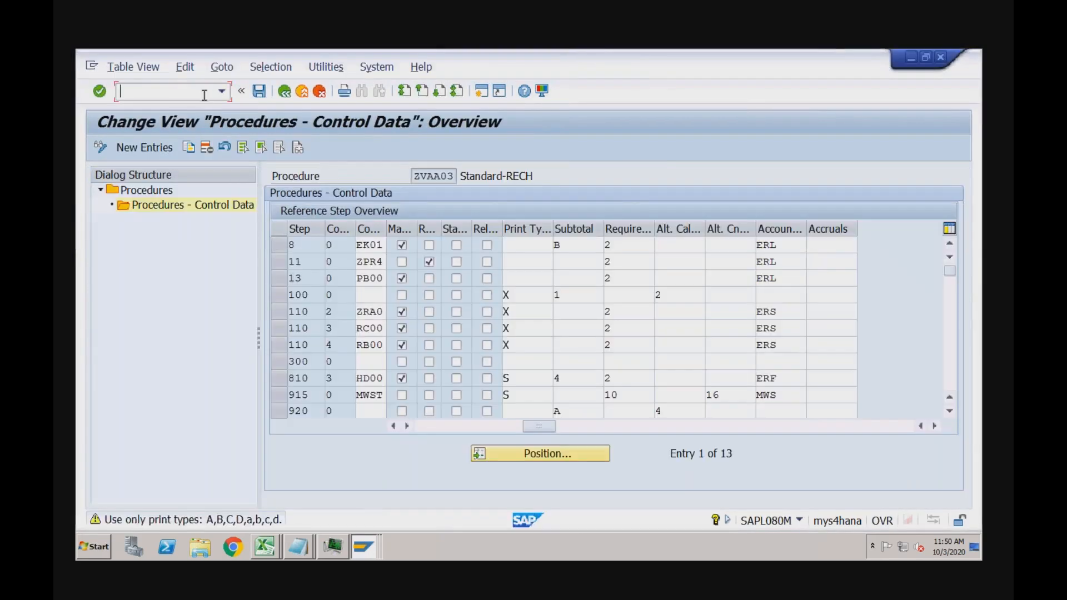
text(/nbp)
key(Return)
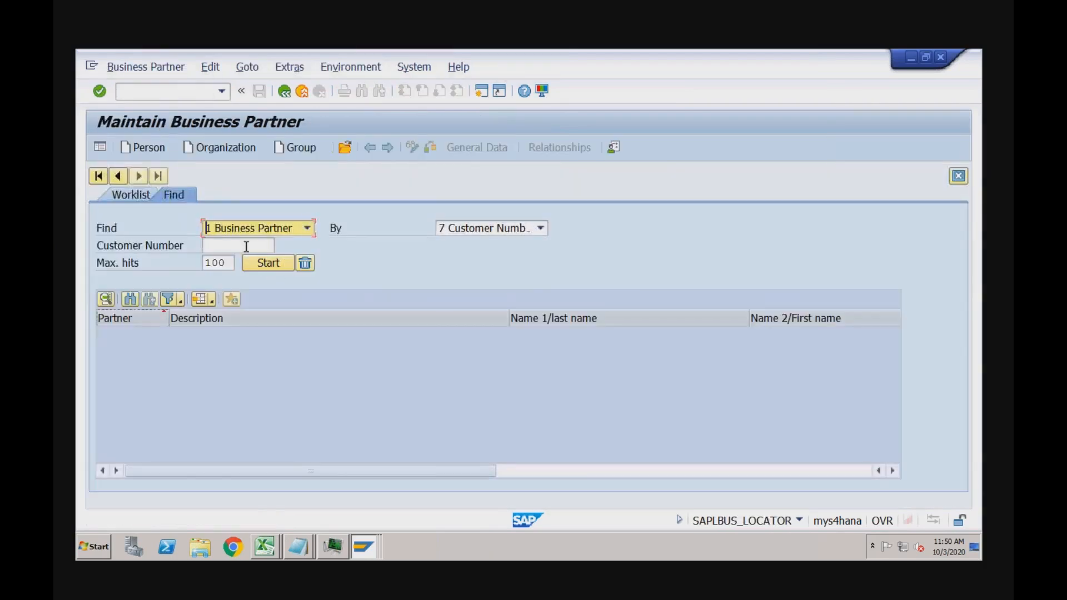
Find the RECH customer by its customer number and open its Customer role sales area data
click(246, 246)
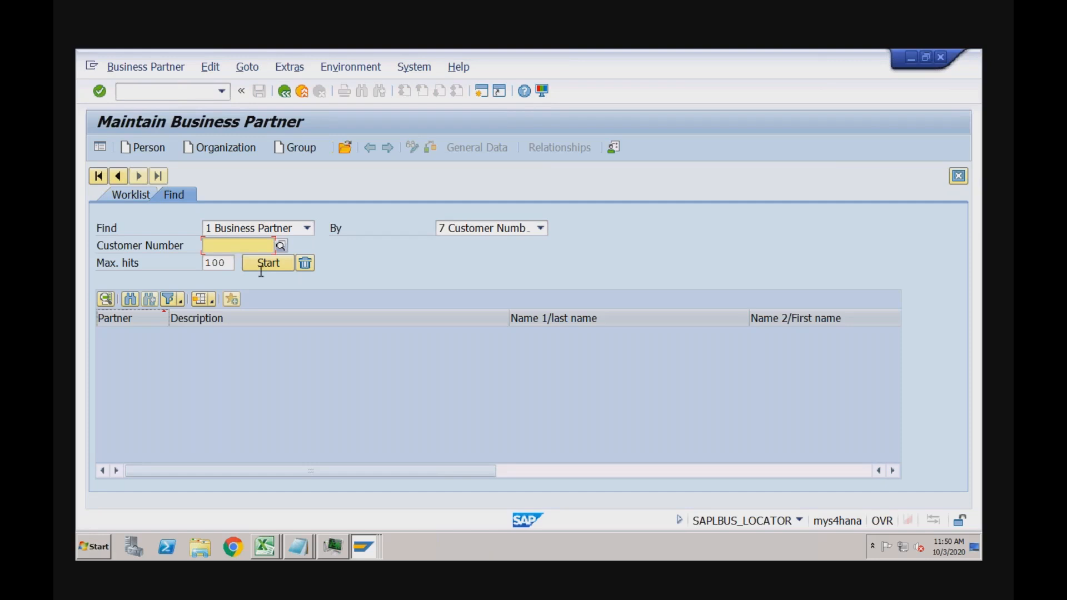
click(214, 245)
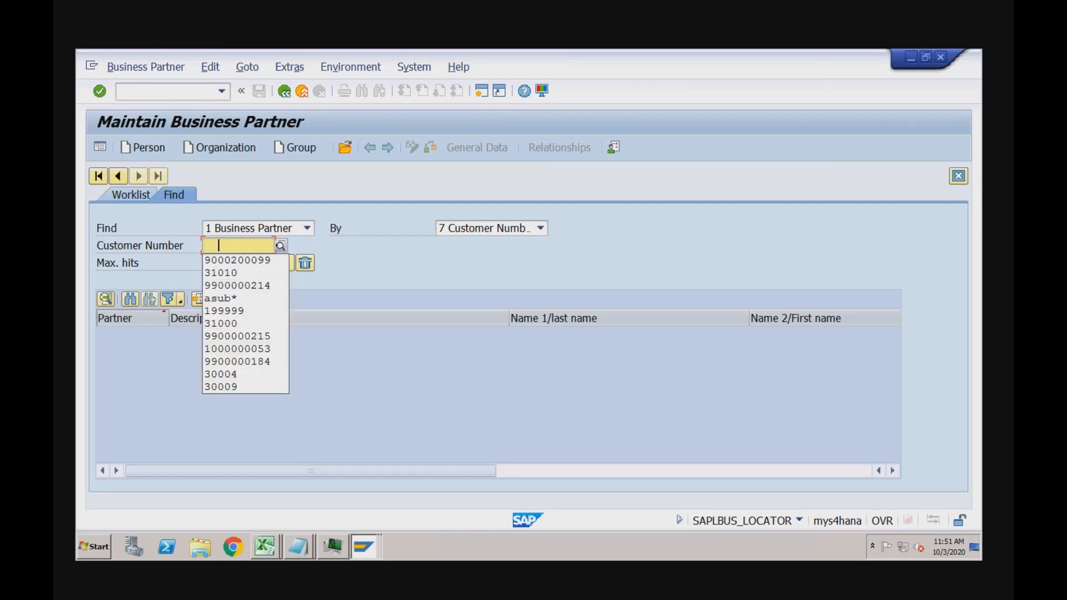
click(263, 260)
click(263, 262)
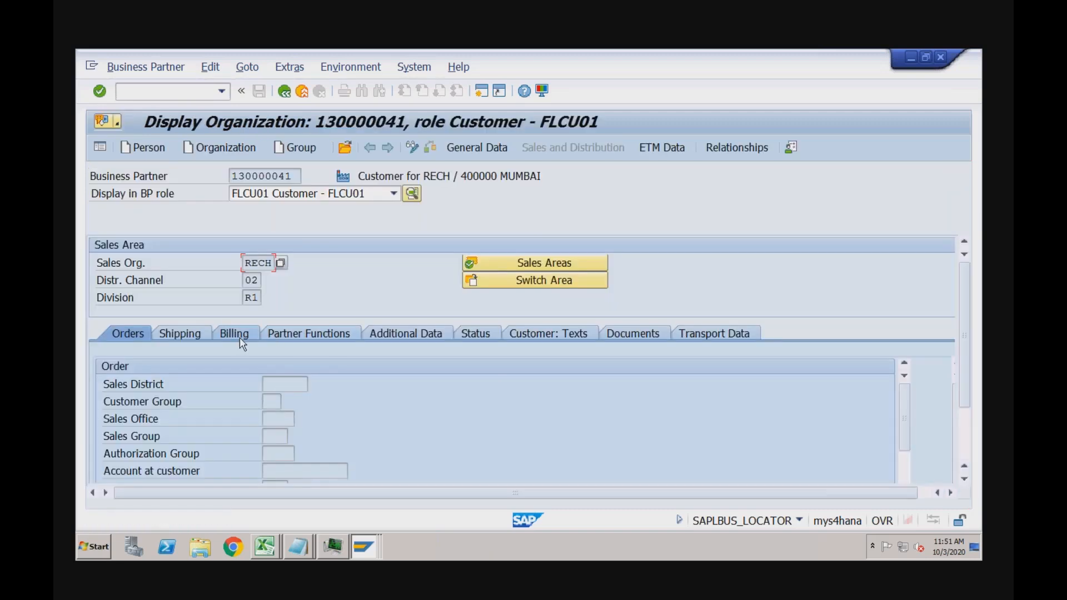
Check the customer's account assignment group in the accounting section of its billing data
click(240, 336)
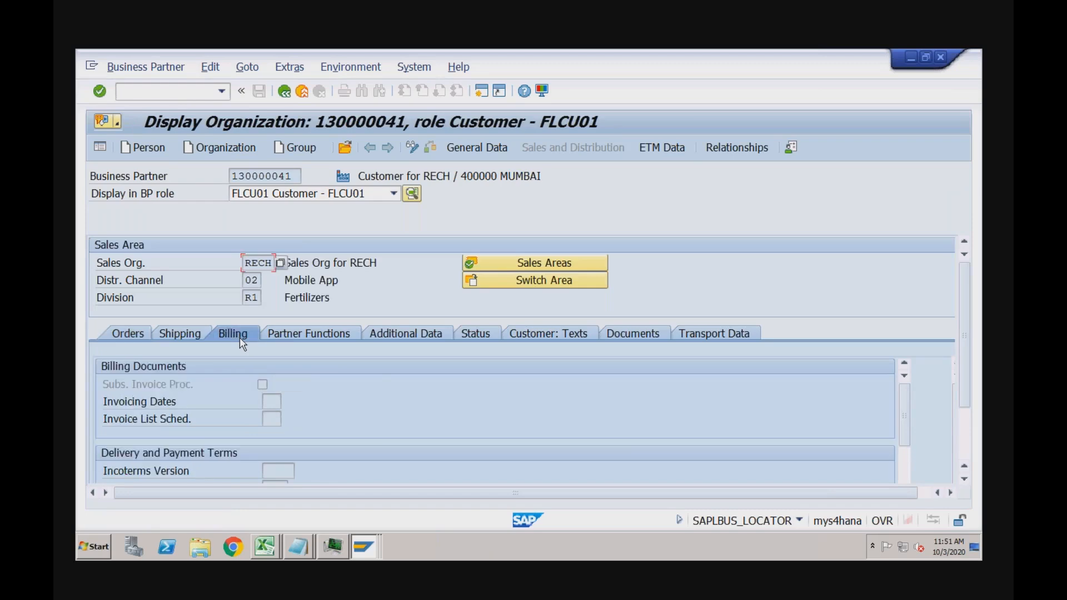
click(964, 418)
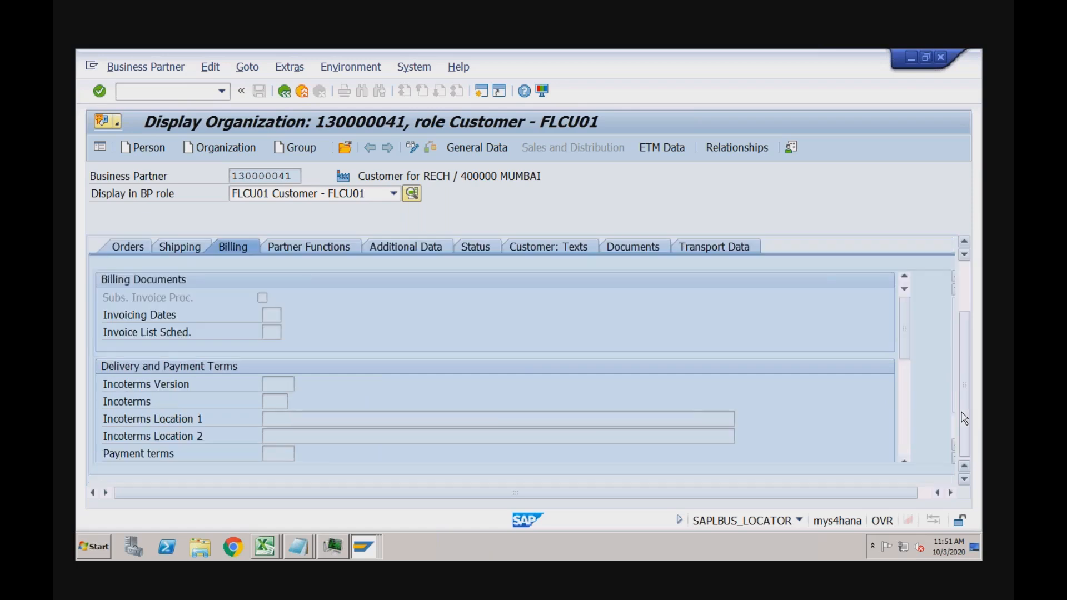
click(906, 414)
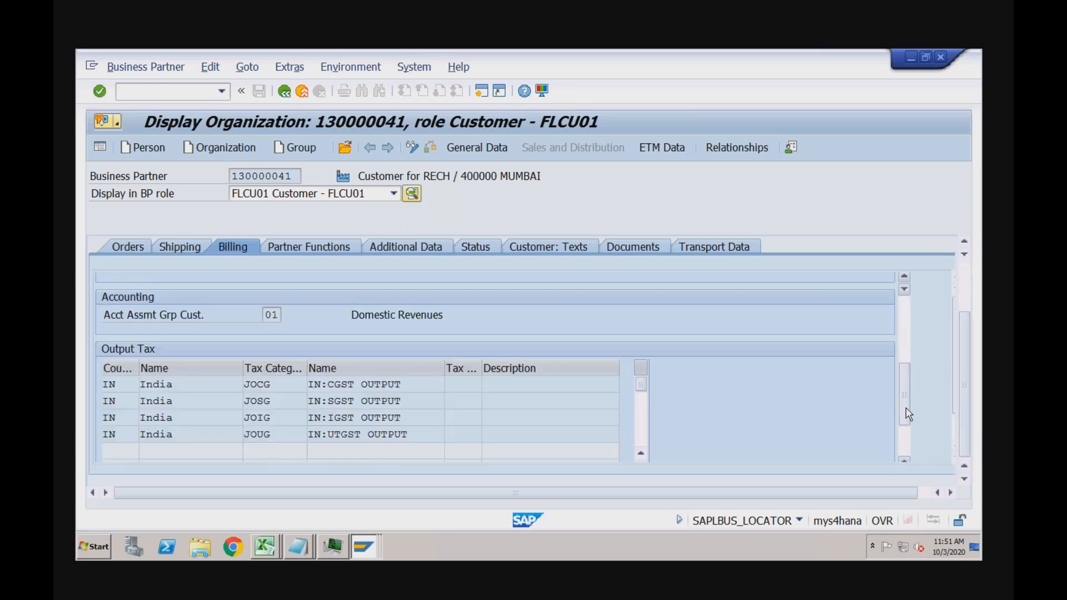
click(274, 313)
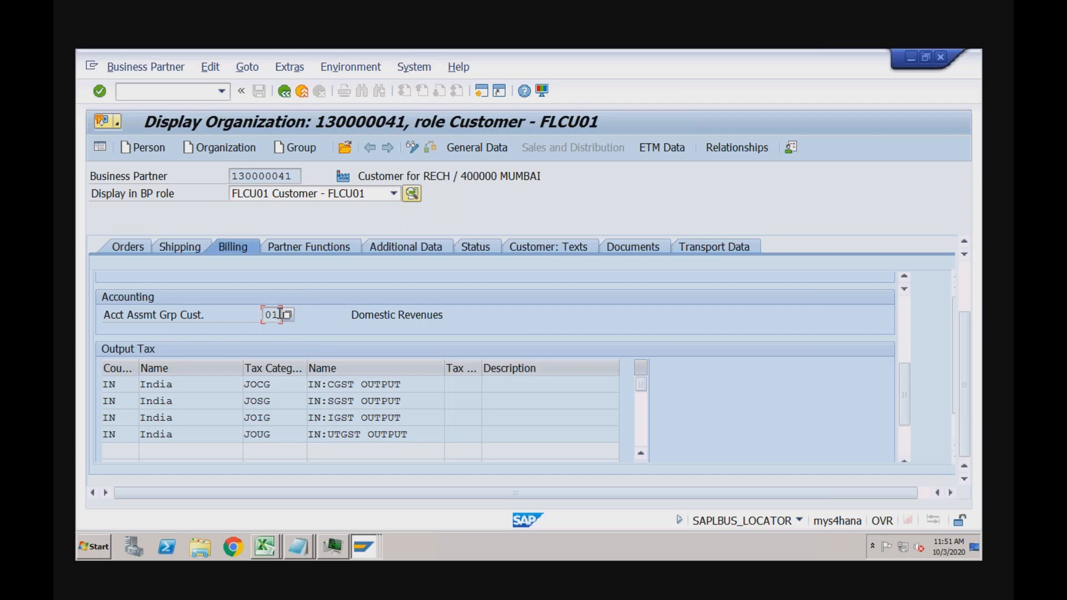
Display material TRADING_GOODS in MM03 without Basic Data 1 and 2, for plant RC01, storage location S001, sales org RECH and channel 02
click(189, 95)
text(/nmm03)
key(Return)
key(Return)
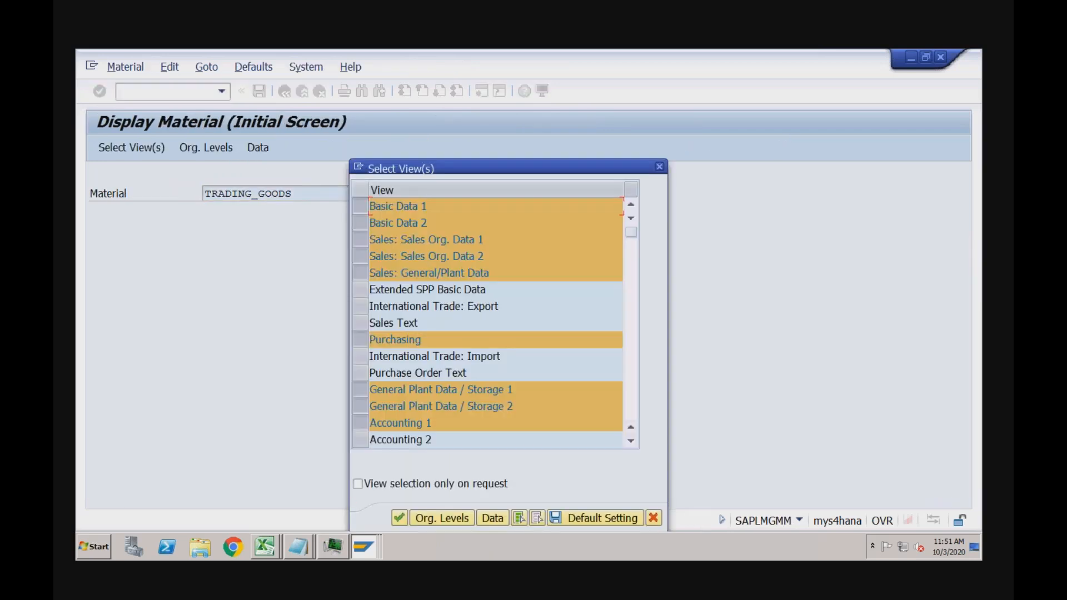
click(362, 210)
click(362, 224)
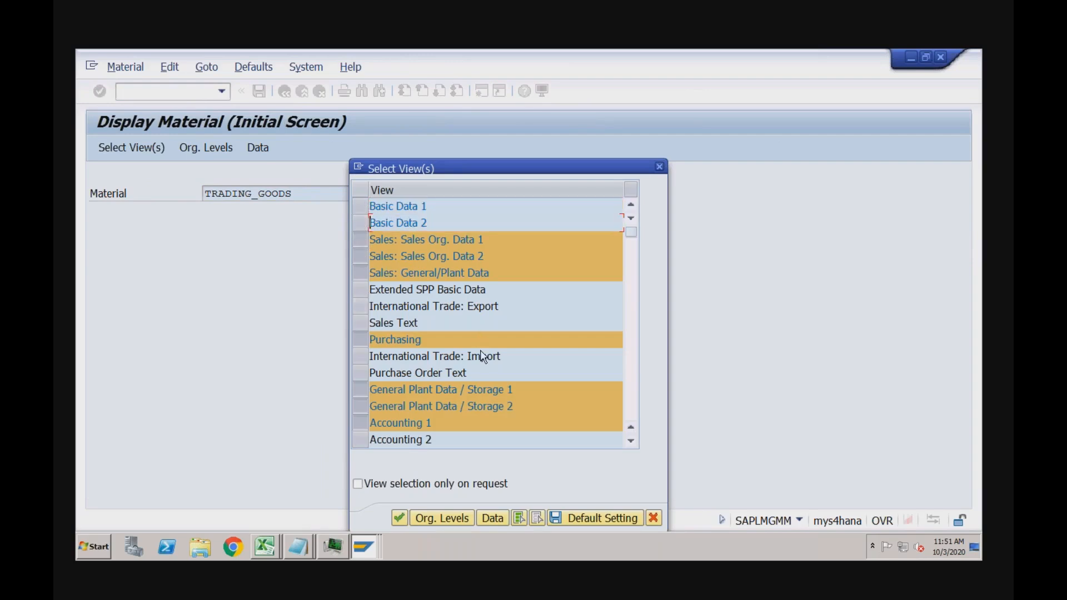
click(400, 518)
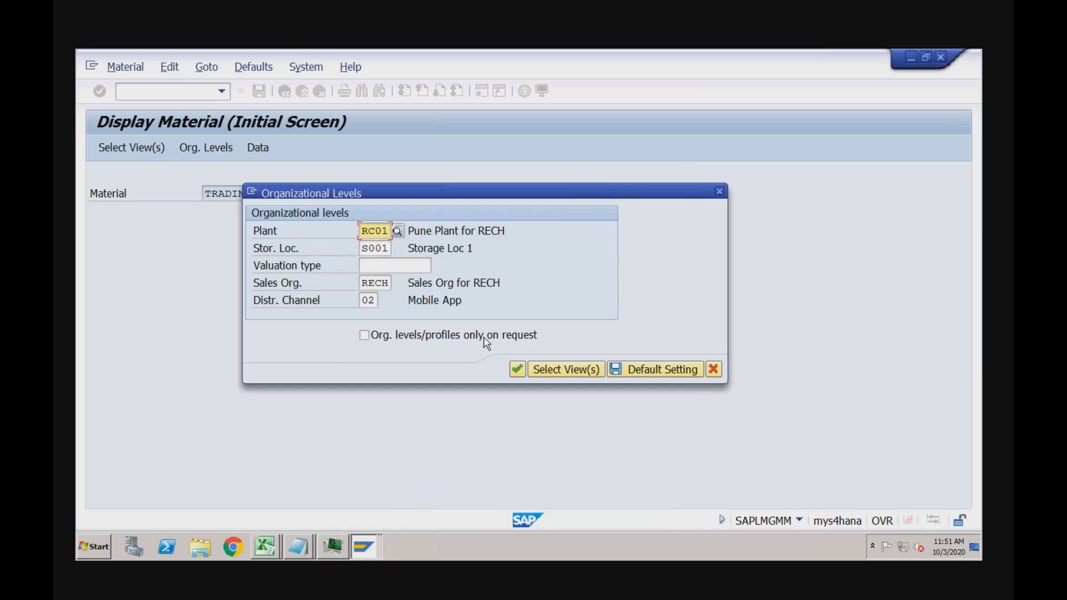
click(517, 369)
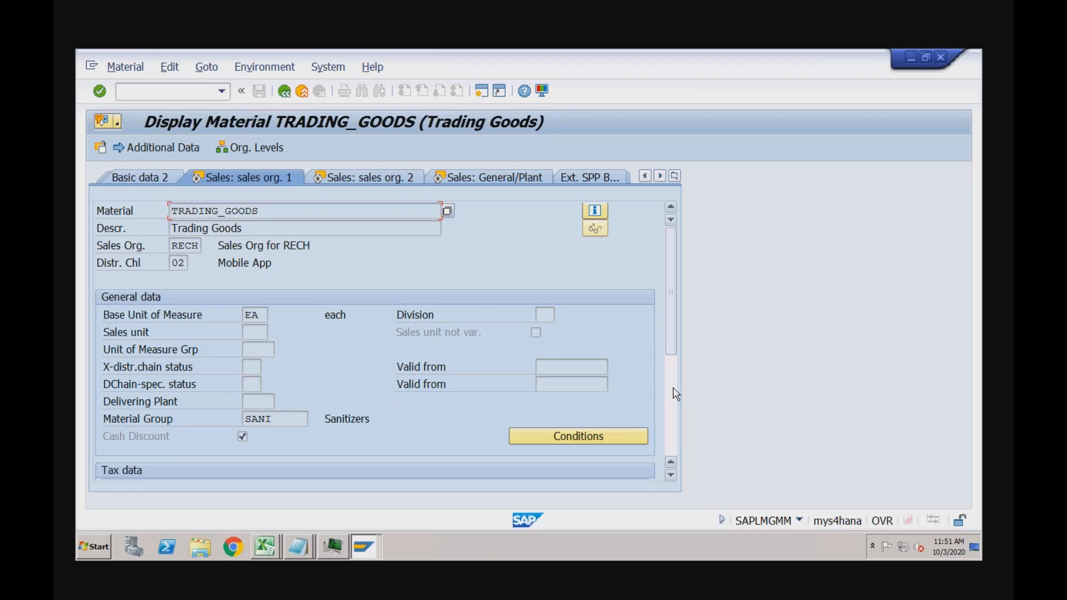
Check the material's account assignment group (Acct Assmt Grp Mat.) in its Sales Org. 2 data
scroll(673, 388, down, 5)
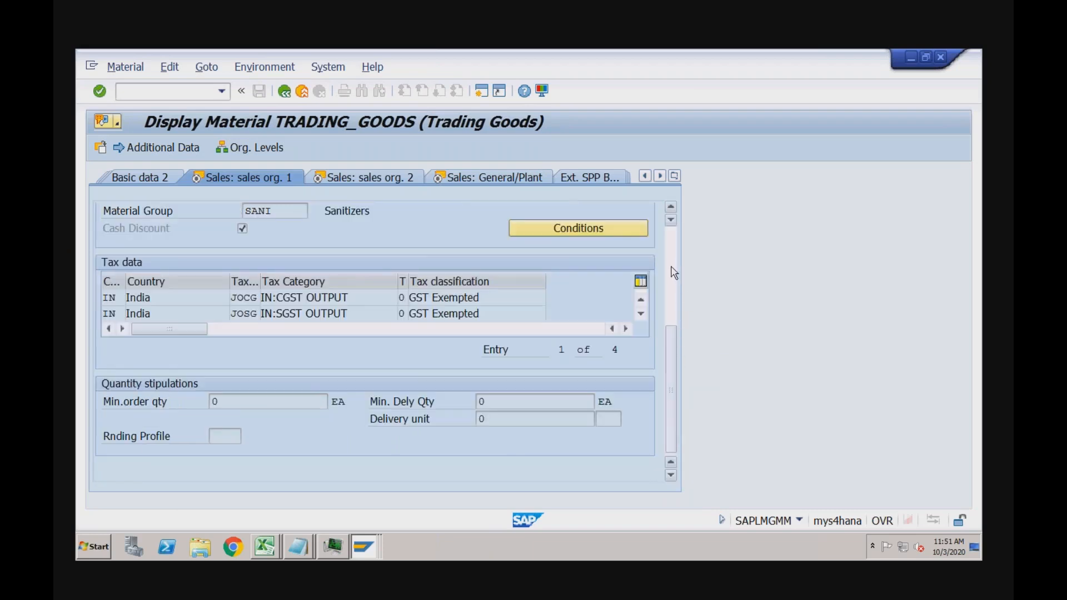
scroll(674, 273, up, 5)
click(368, 177)
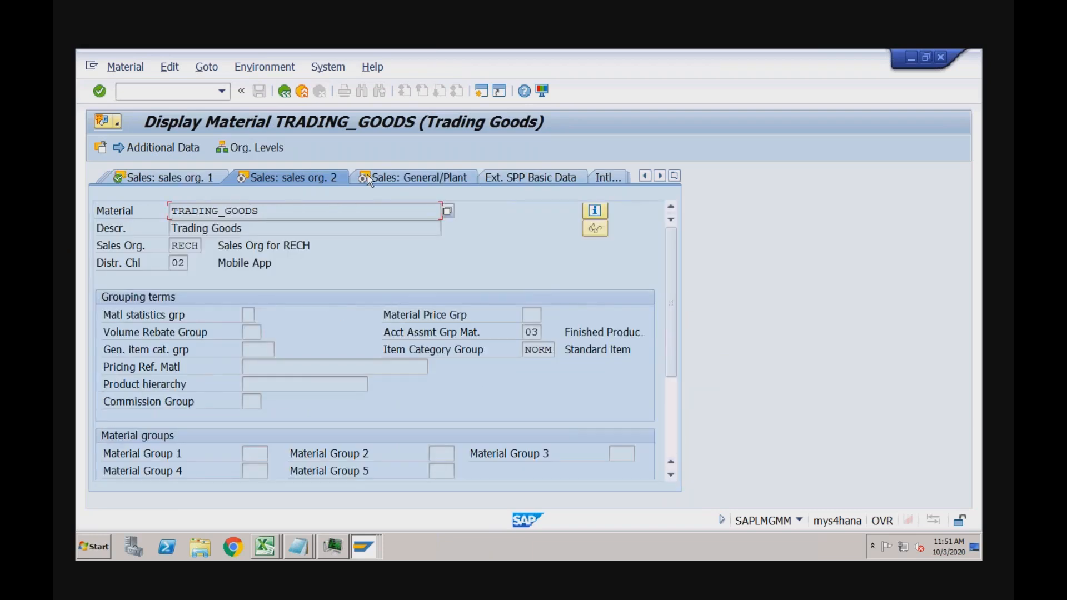
double_click(532, 332)
click(405, 336)
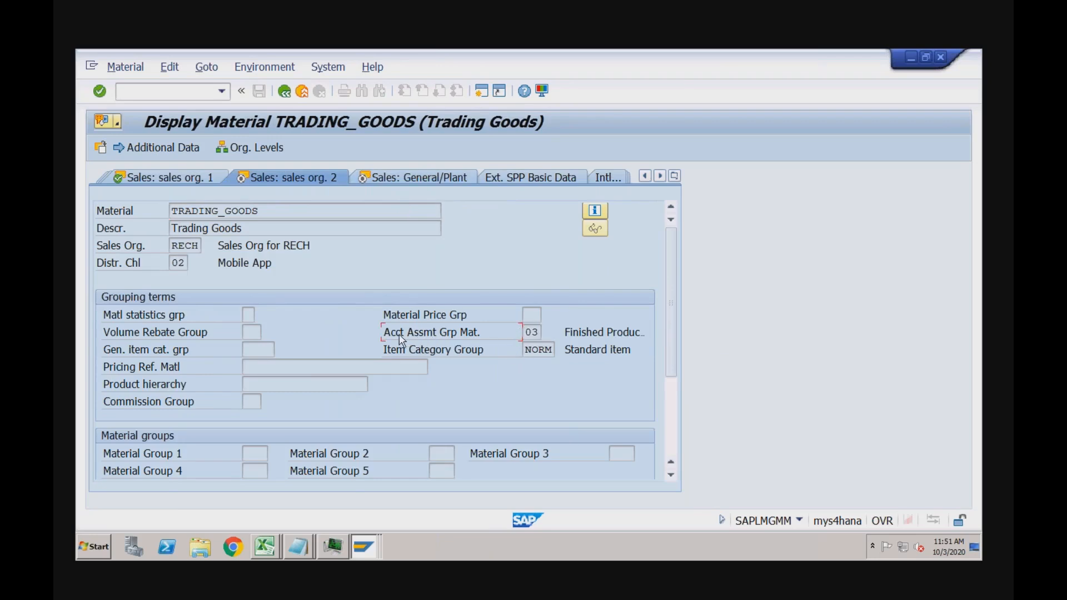
click(537, 331)
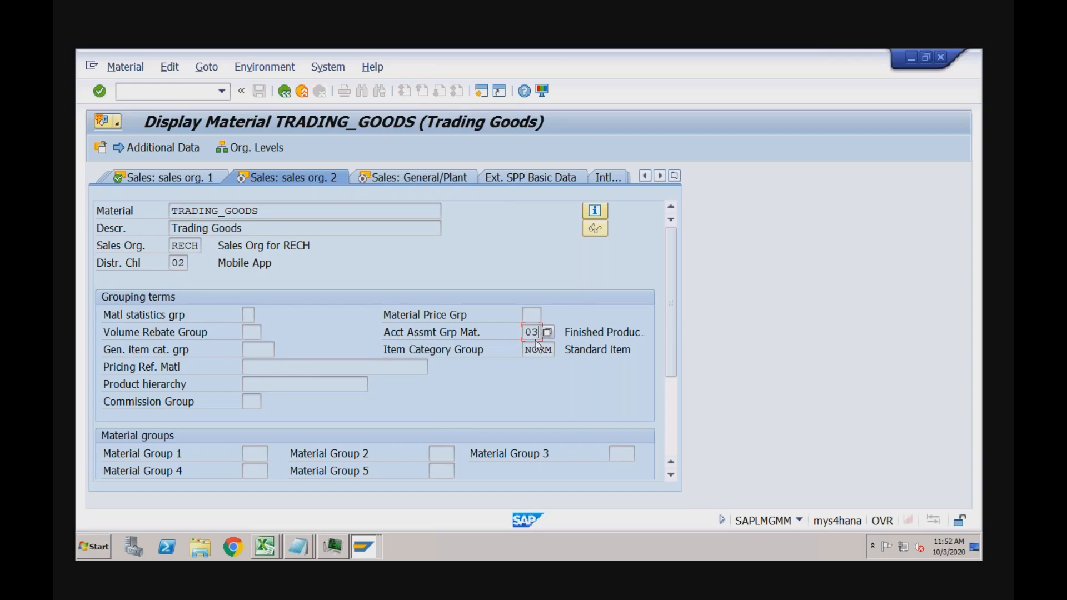